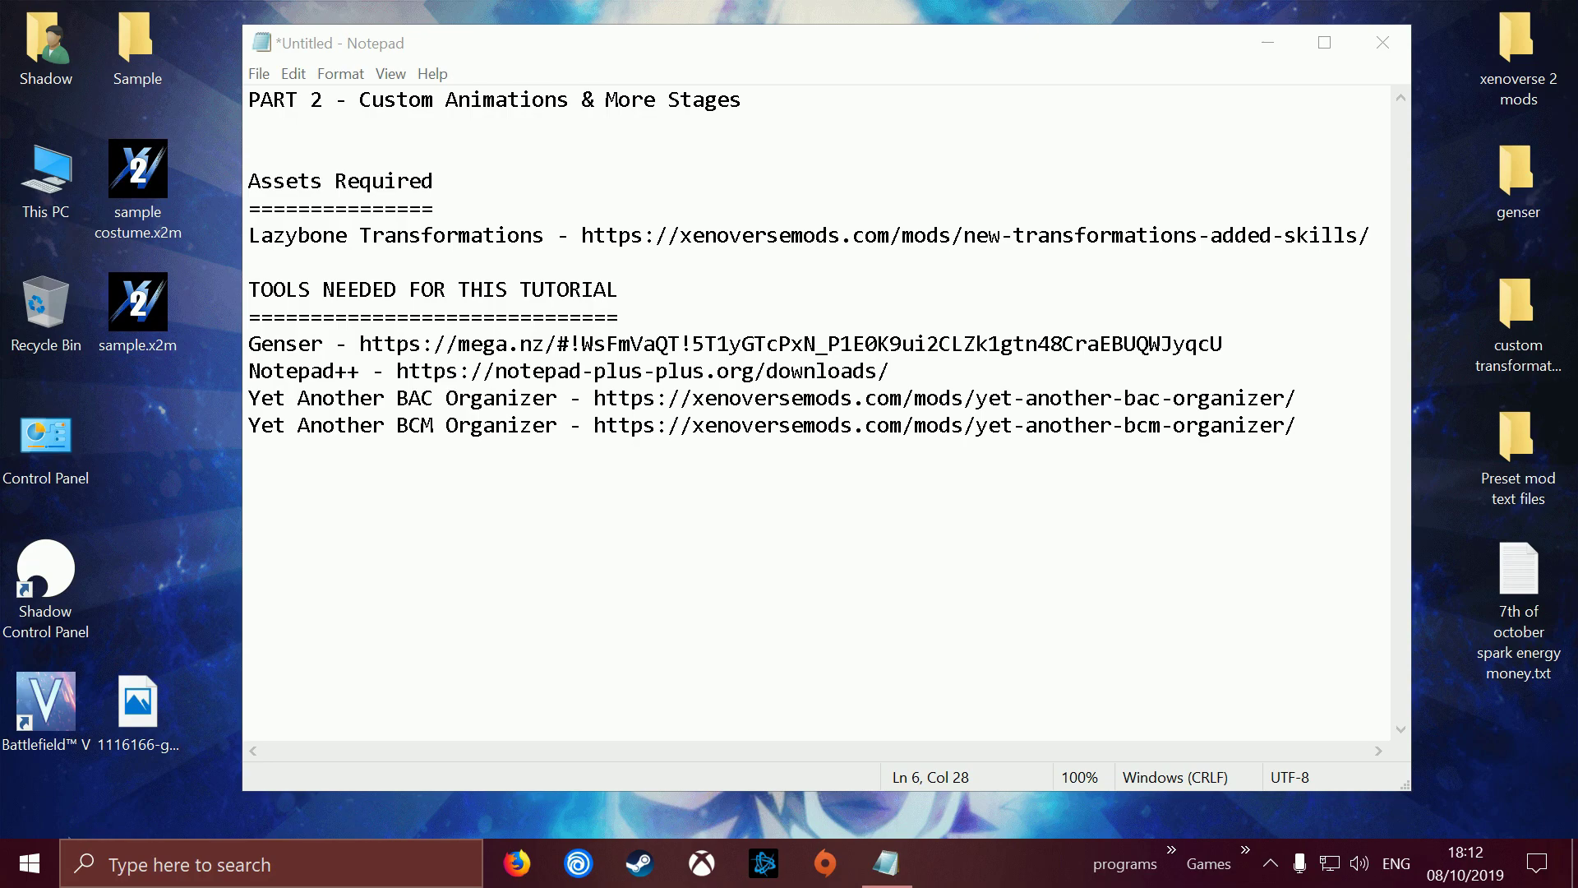
# - Open the NT folder inside the xenoverse 2 mods folder and select New Transformations Installer.exe
pyautogui.doubleClick(1516, 50)
pyautogui.scroll(-1, 770, 529)
pyautogui.scroll(-1, 770, 529)
pyautogui.doubleClick(770, 529)
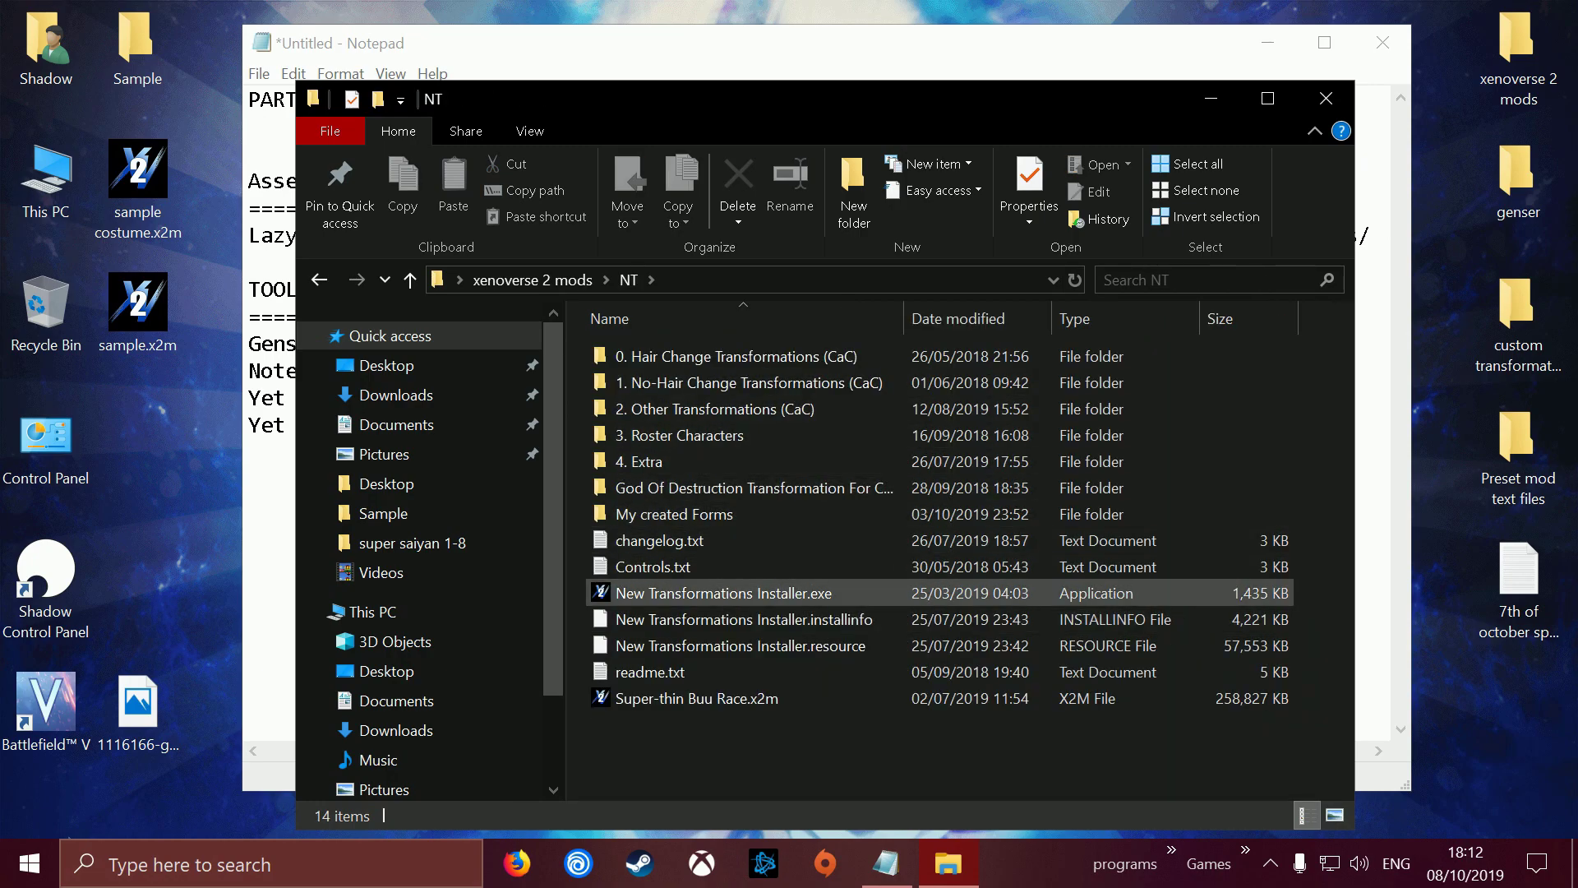
pyautogui.click(770, 592)
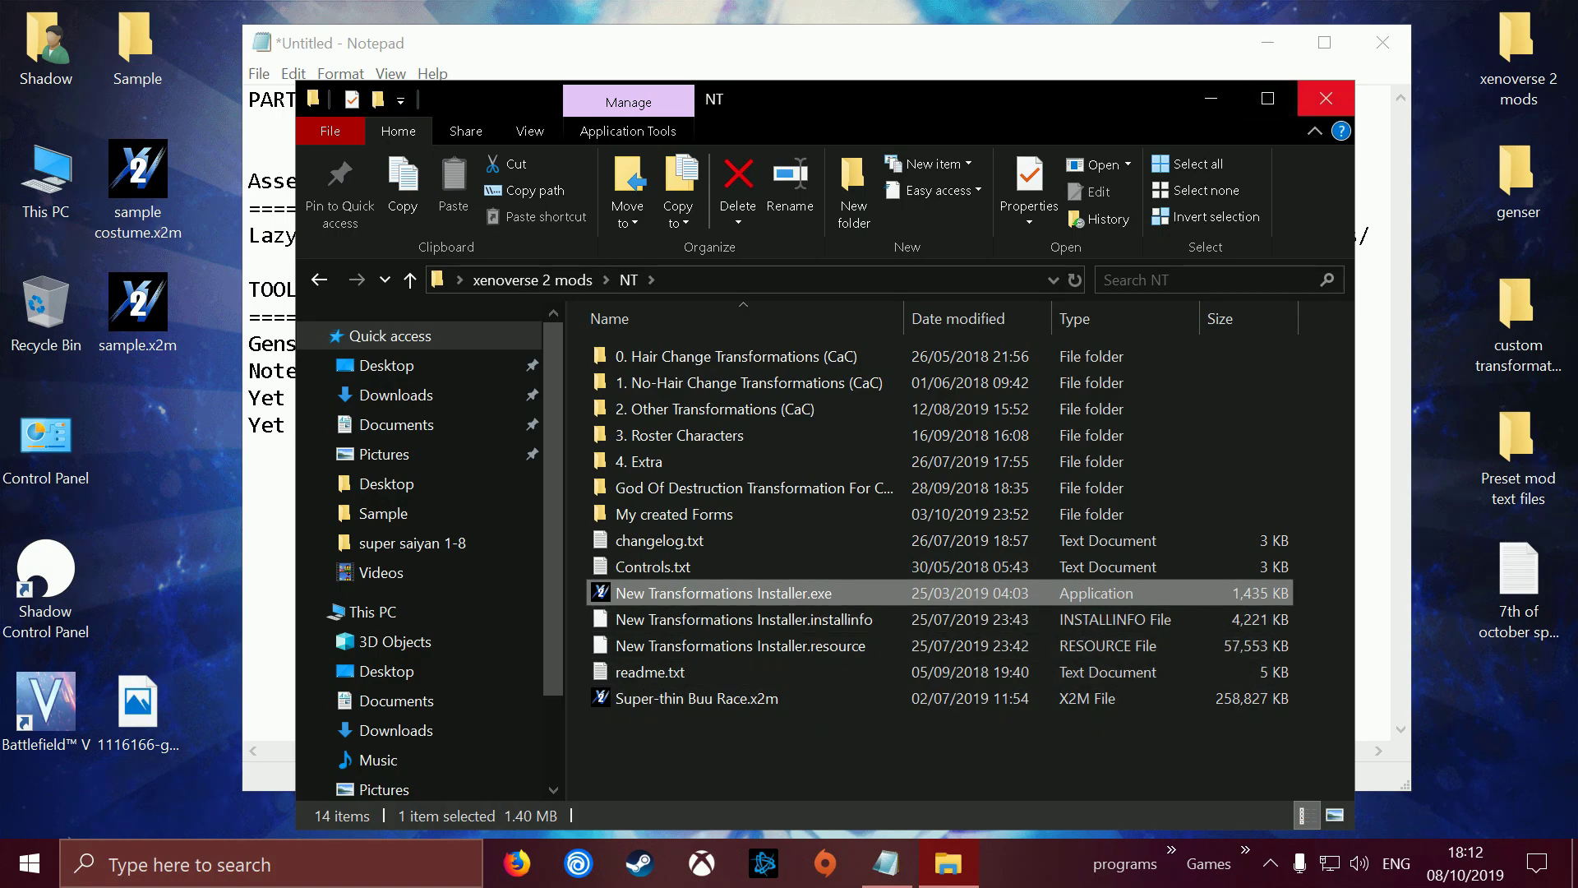
# - Open the 0. Normal folder inside 0. Hair Change Transformations (CaC)
pyautogui.moveTo(506, 107); pyautogui.dragTo(851, 95)
pyautogui.doubleClick(1068, 345)
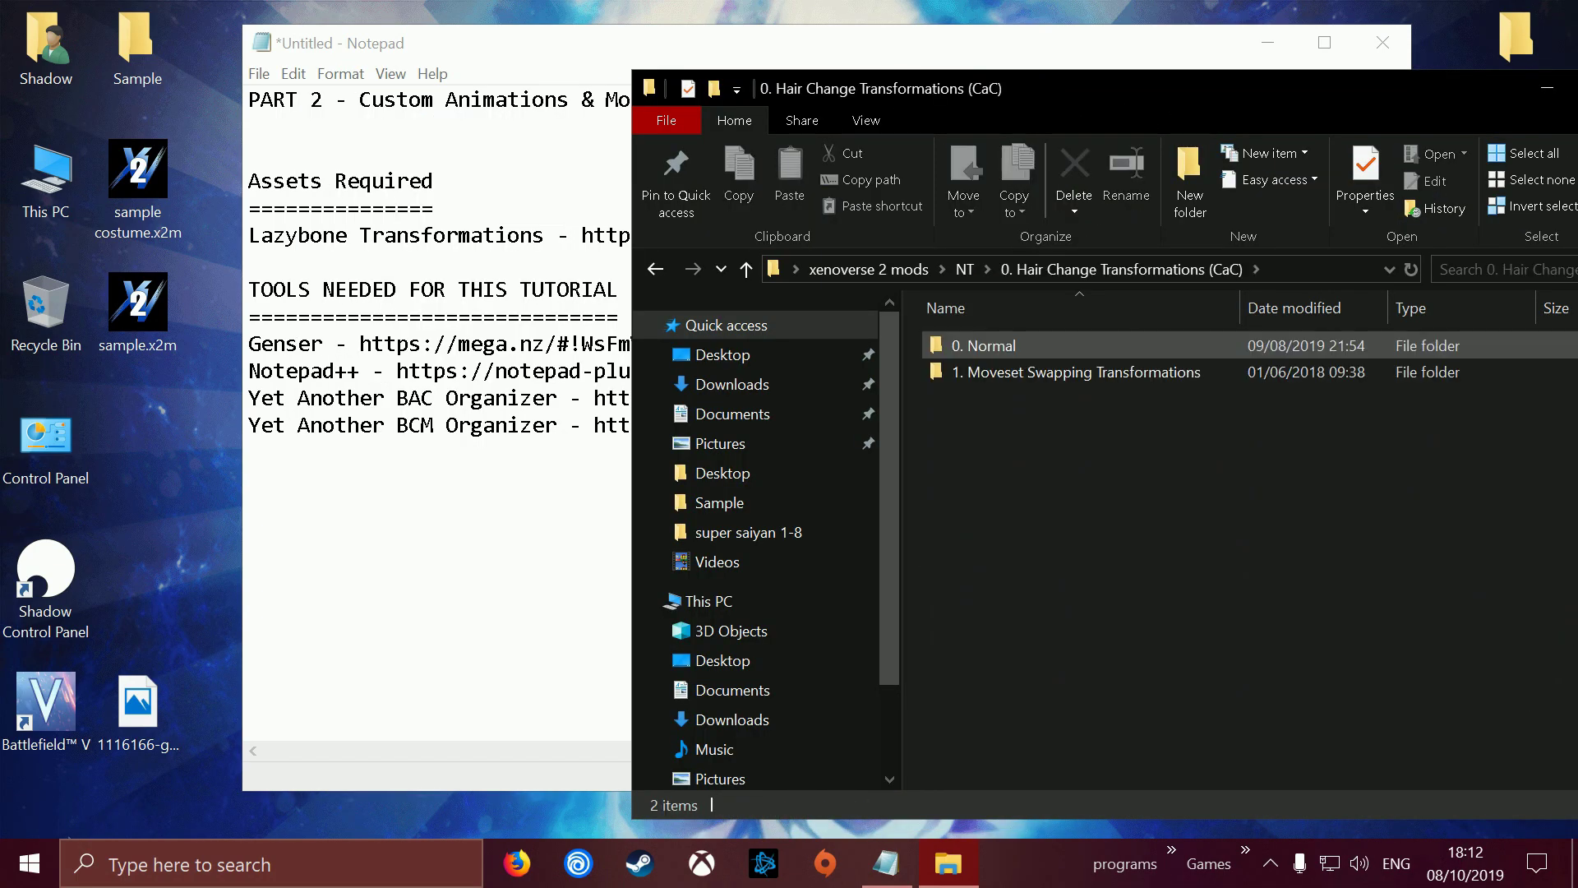
pyautogui.doubleClick(1069, 345)
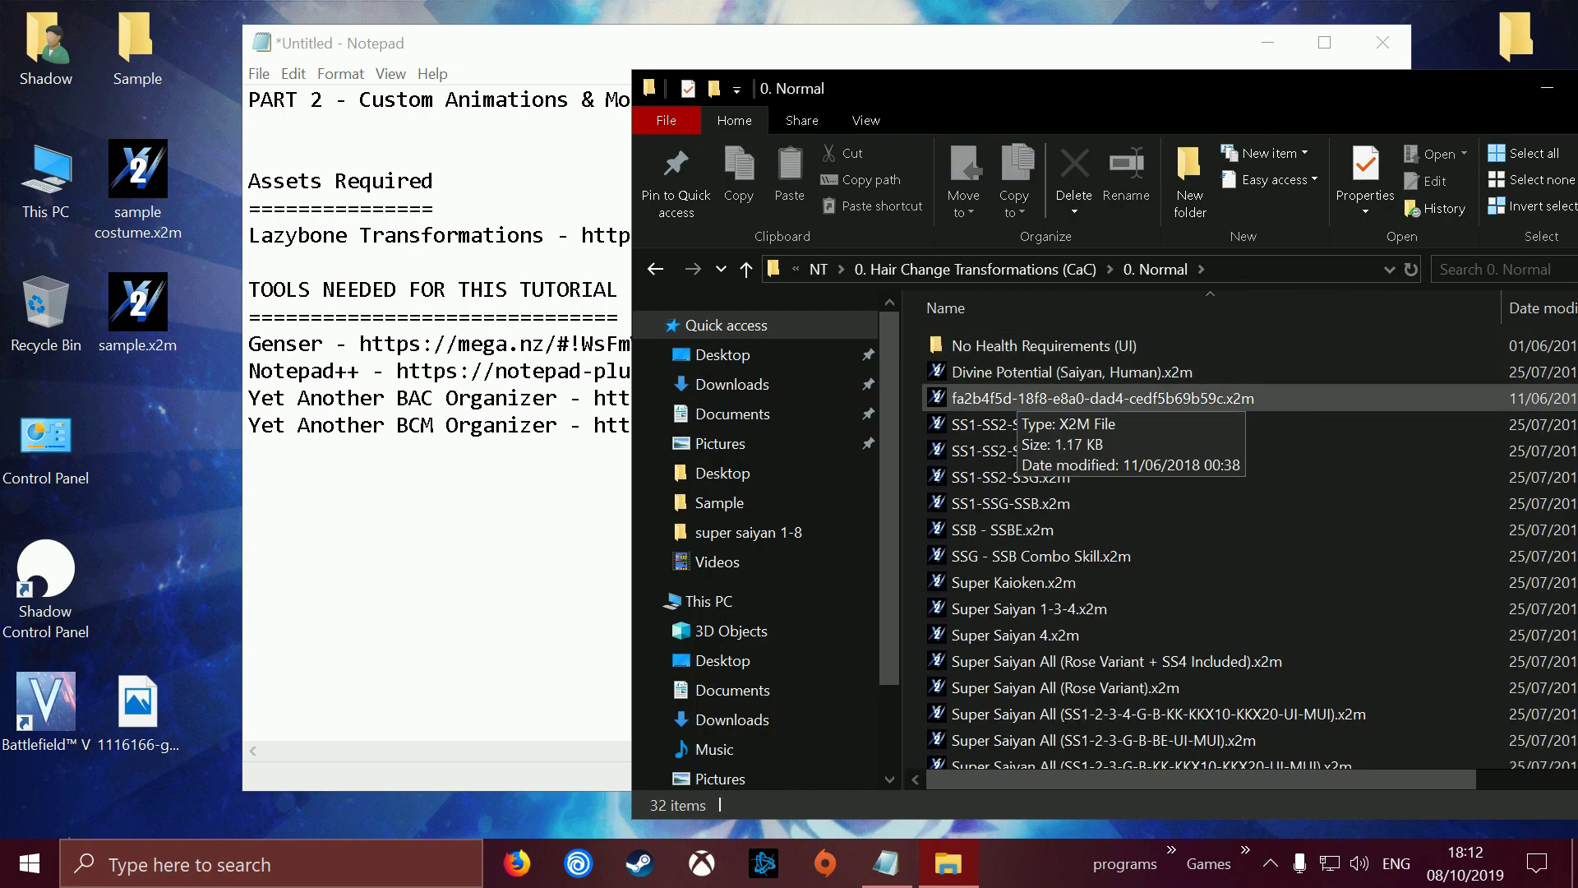
# - Open SSB - SSBE.x2m as an archive in 7-Zip and go into its SKILL folder
pyautogui.scroll(-1, 1048, 415)
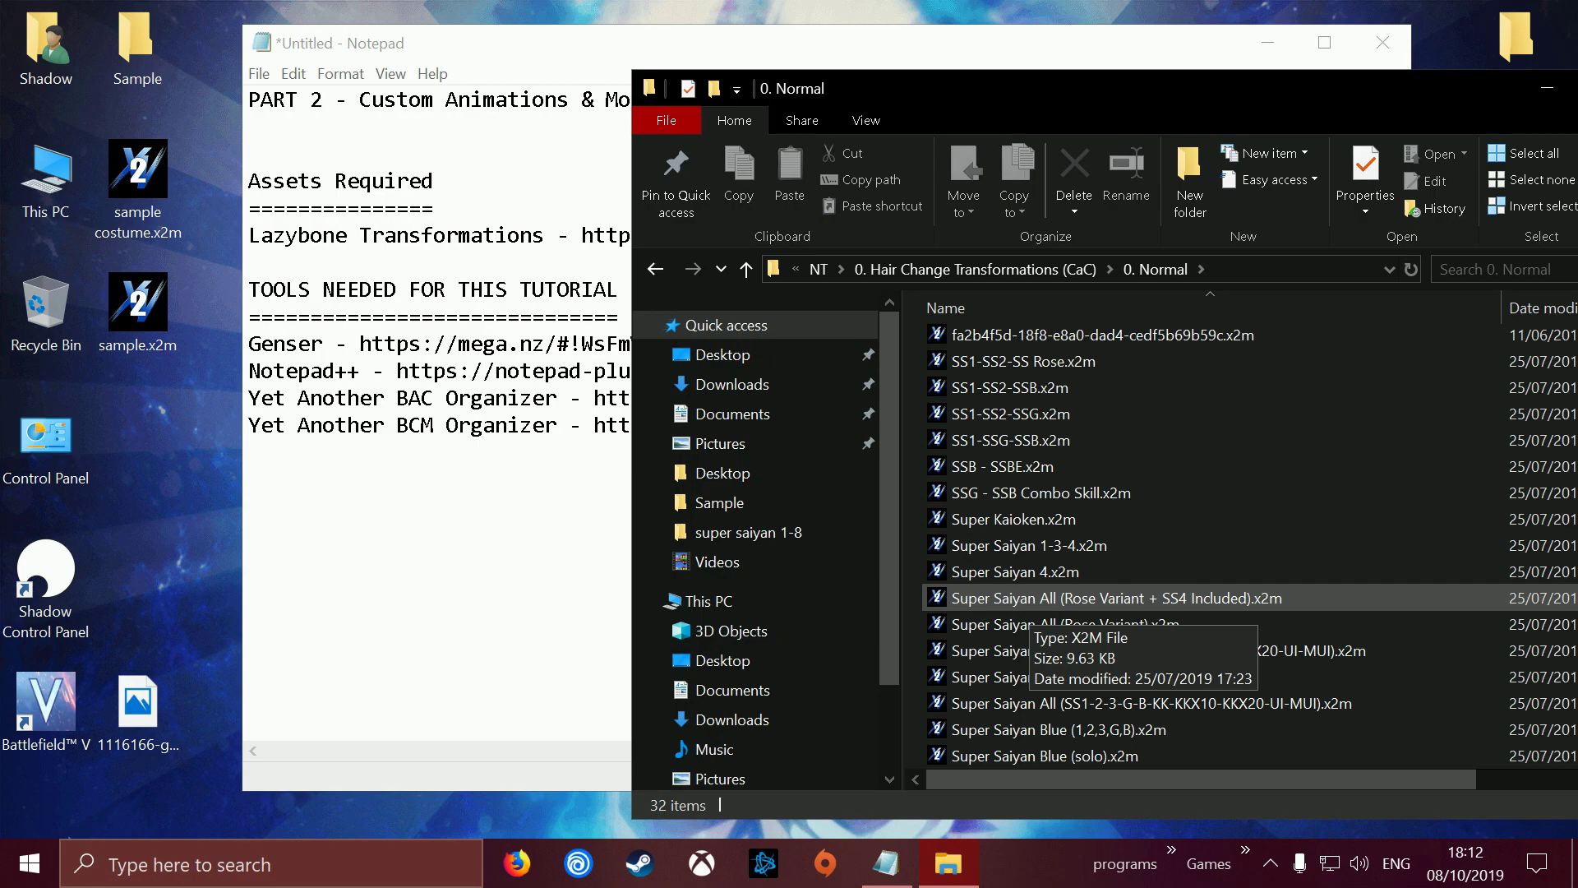
pyautogui.scroll(-5, 1069, 575)
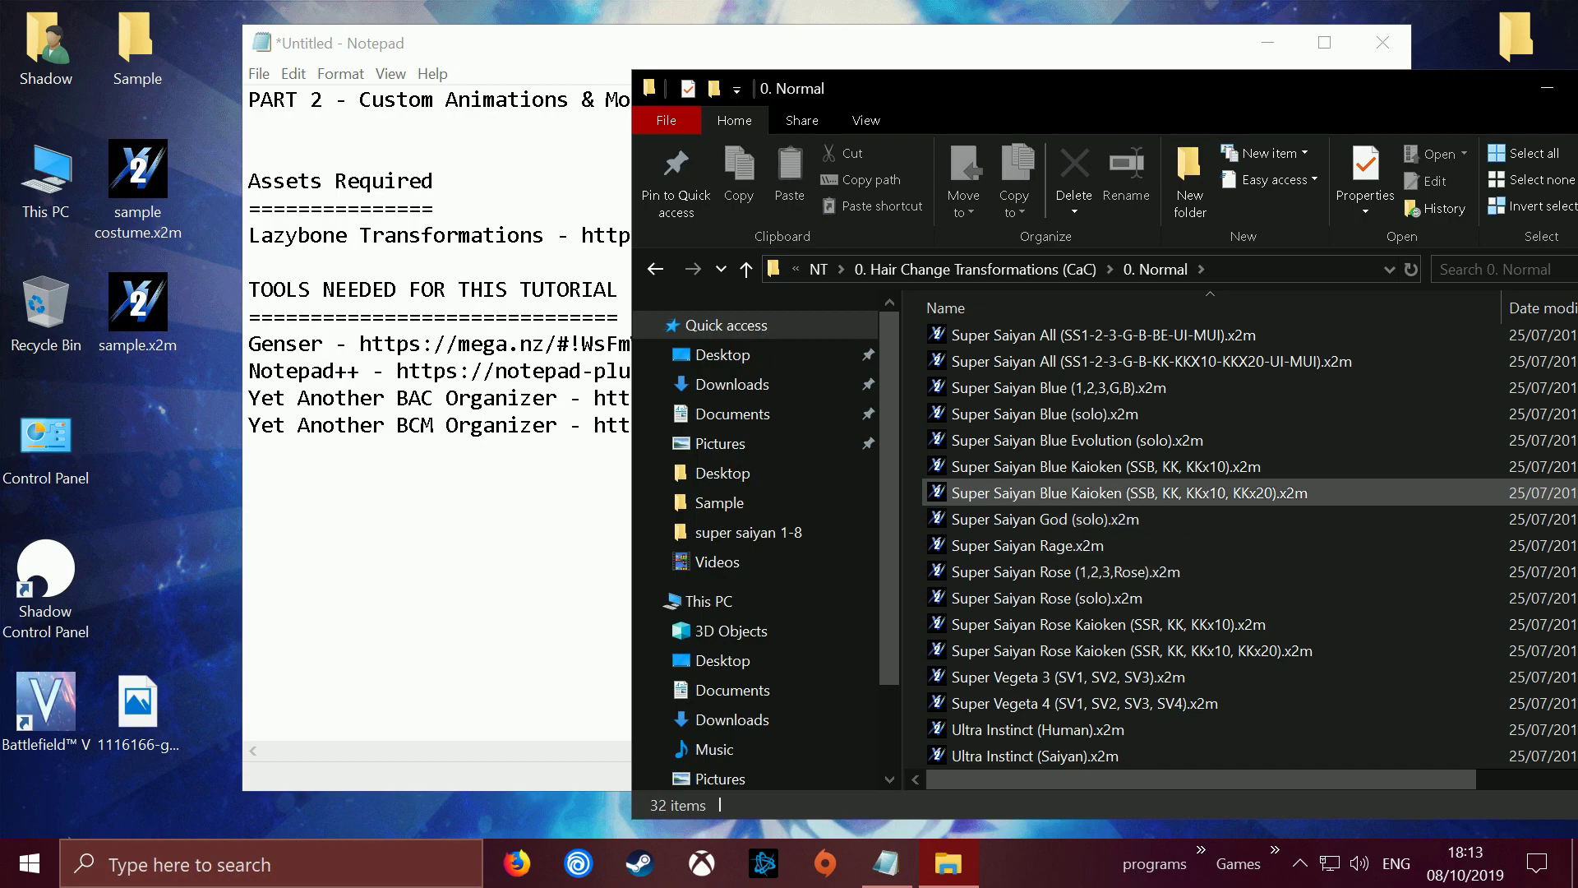
pyautogui.scroll(2, 1101, 461)
pyautogui.scroll(3, 1101, 436)
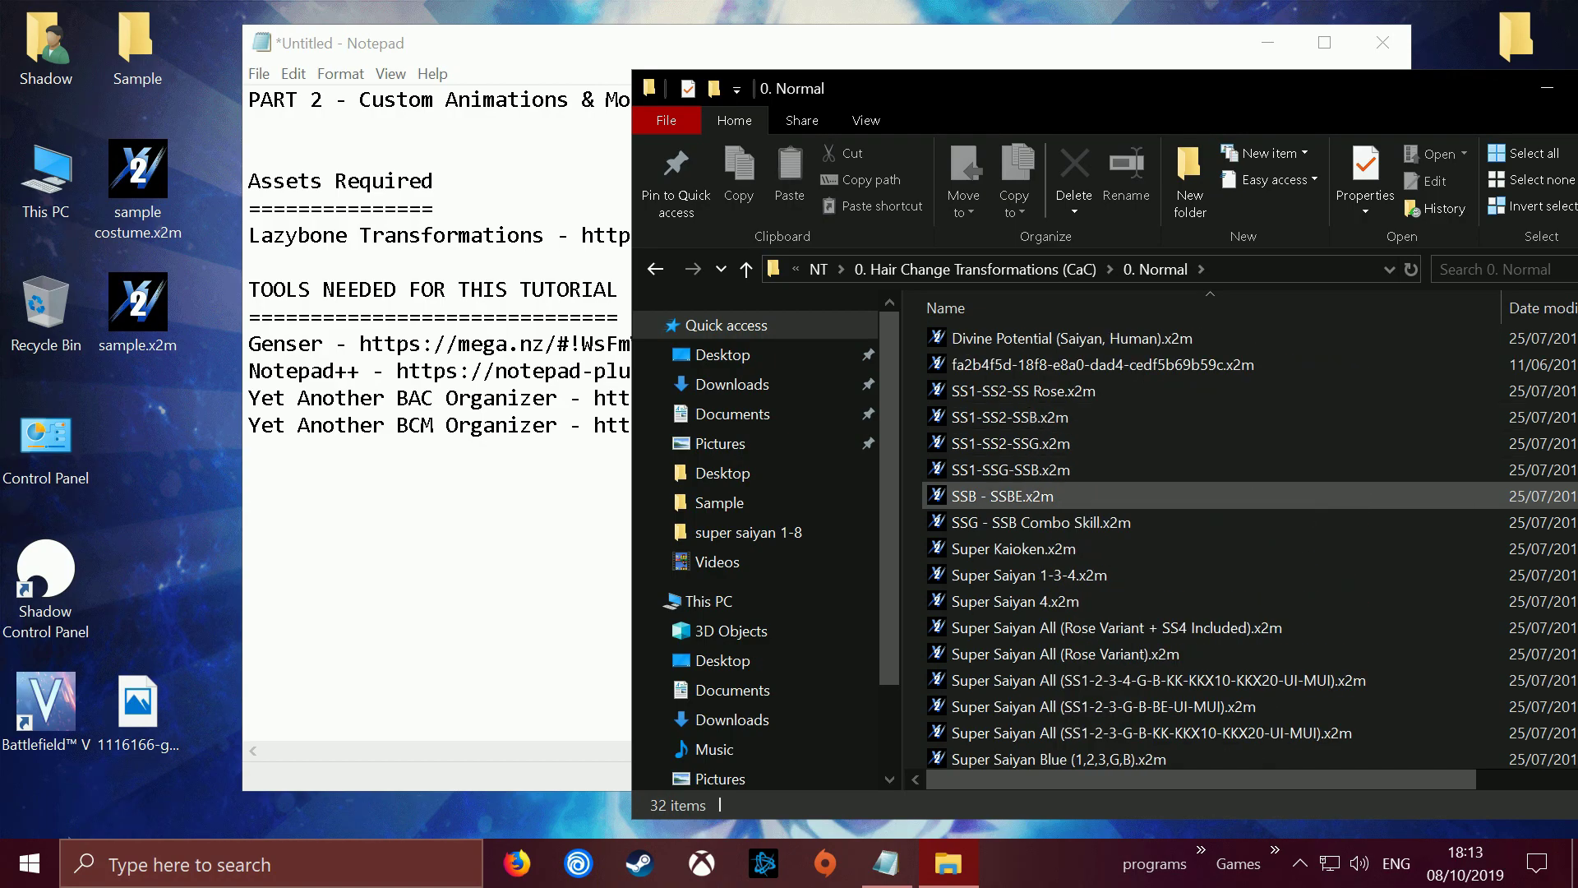
pyautogui.scroll(1, 1101, 503)
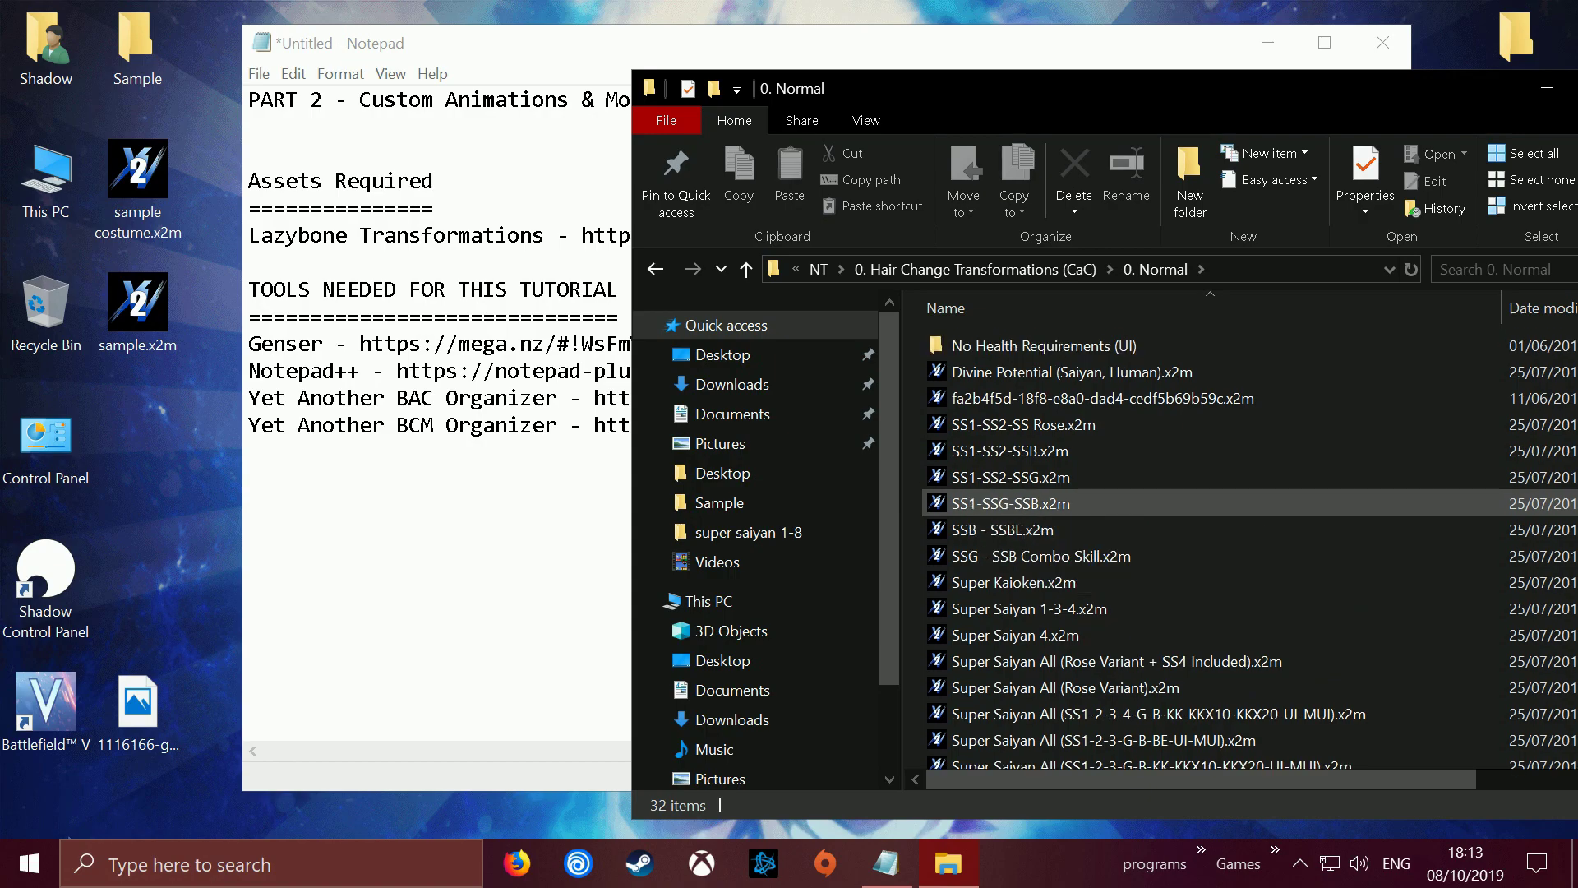
pyautogui.scroll(-1, 1069, 503)
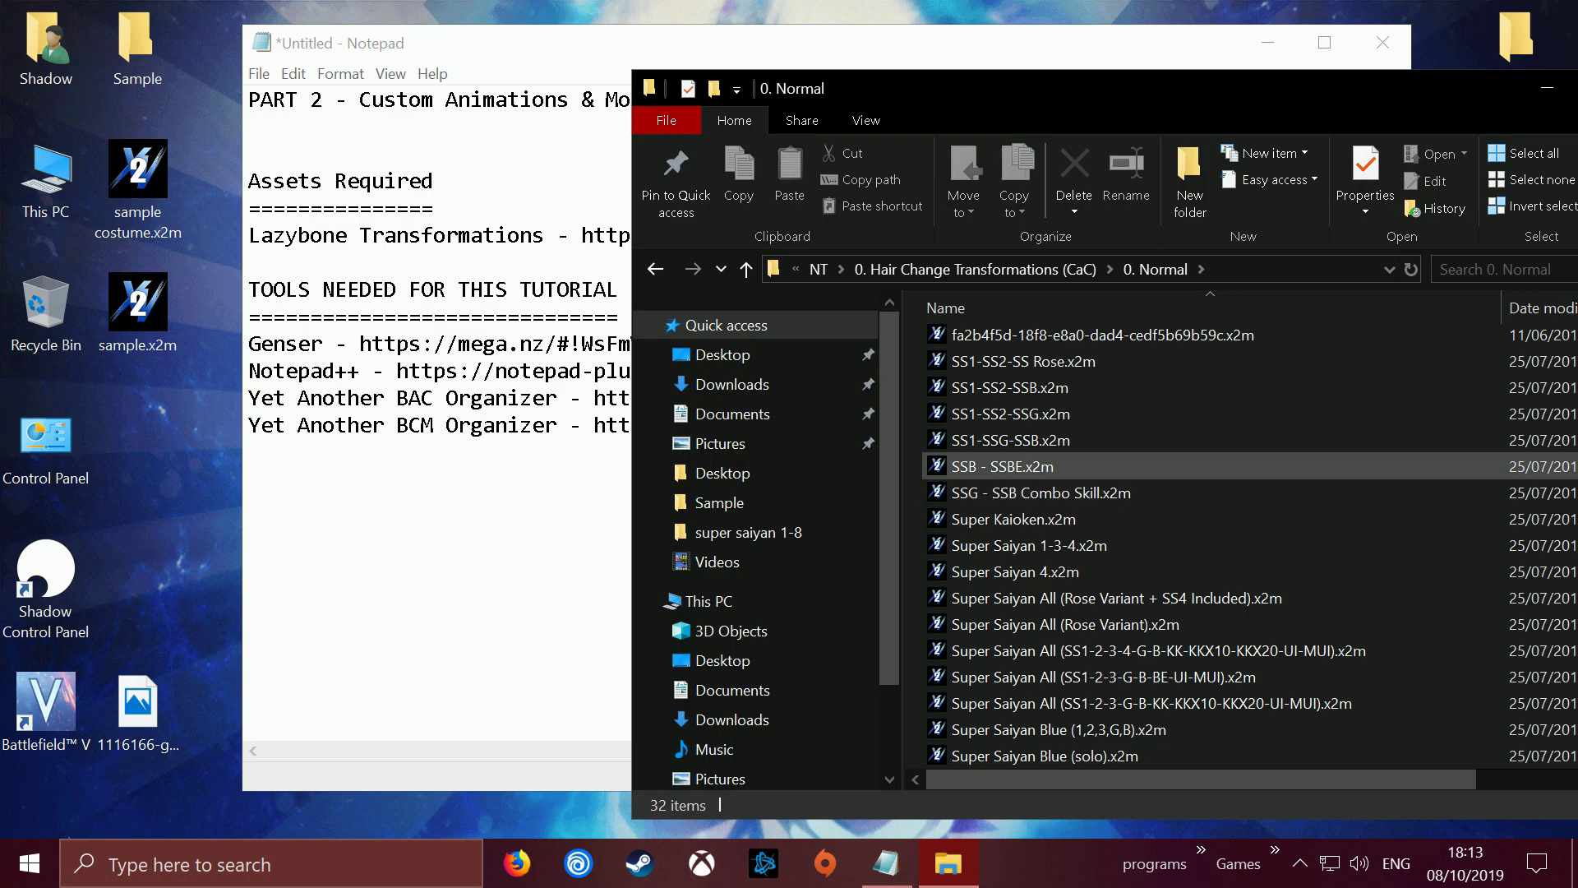
pyautogui.rightClick(1001, 466)
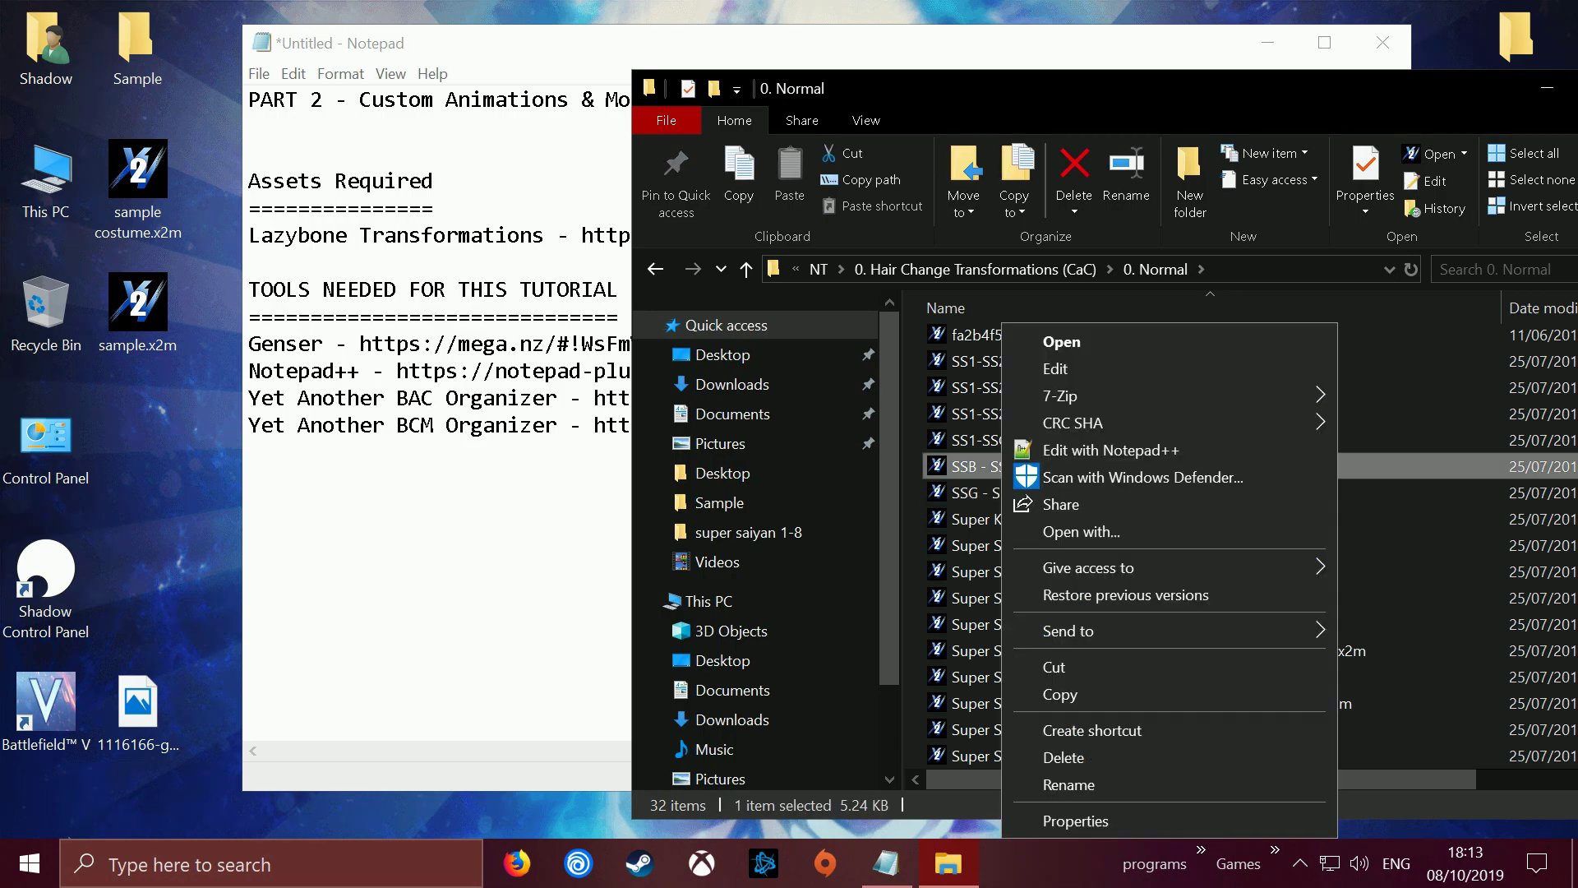
pyautogui.moveTo(1068, 395)
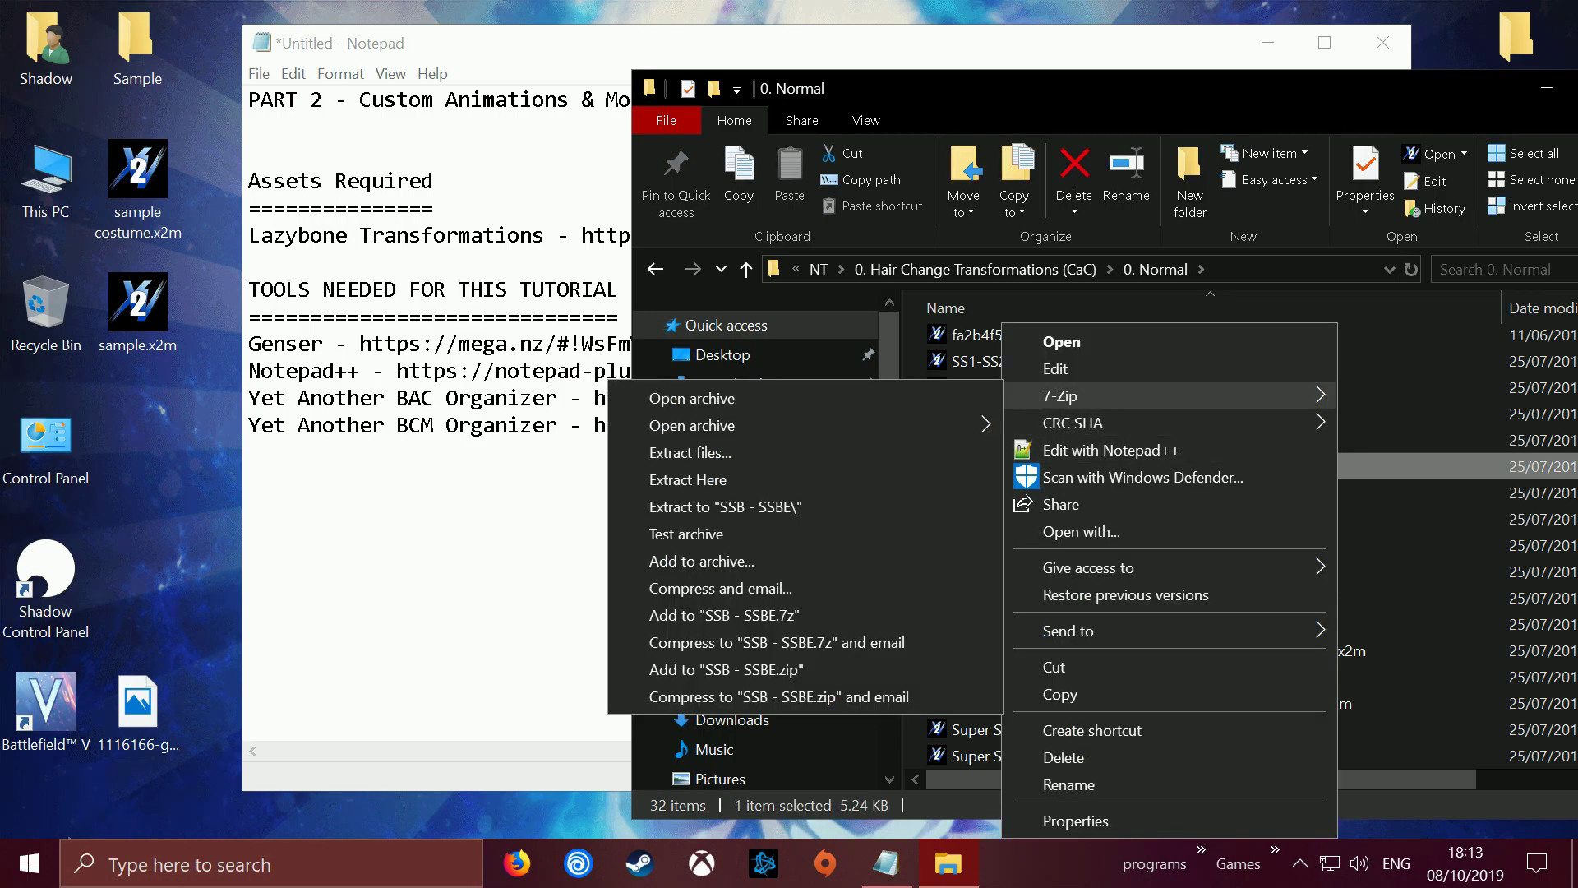
pyautogui.click(692, 397)
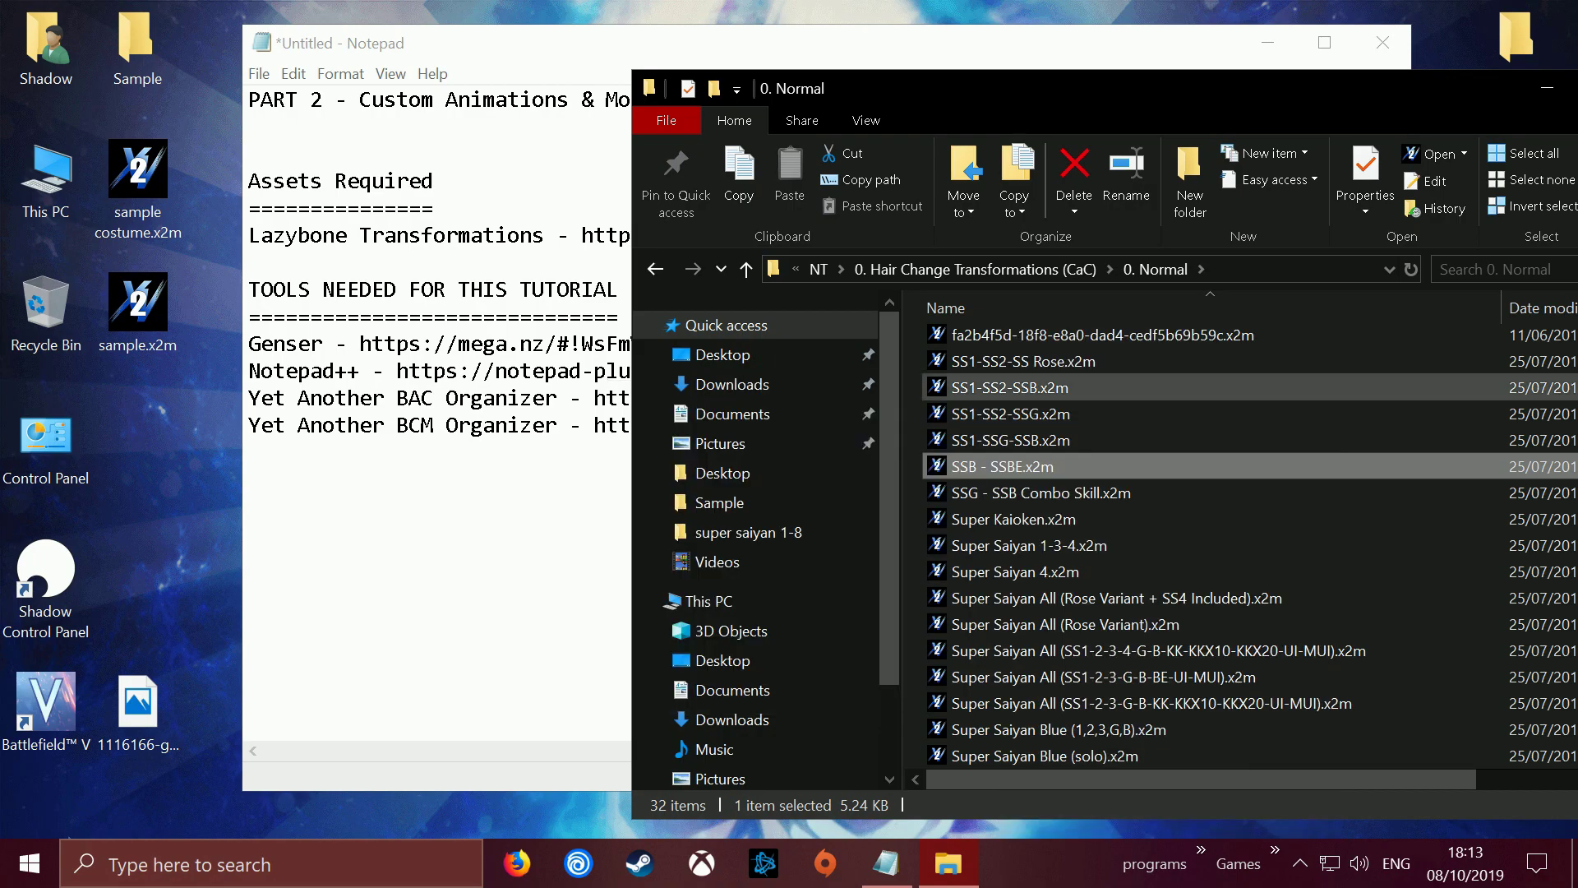
pyautogui.moveTo(493, 272); pyautogui.dragTo(1105, 248)
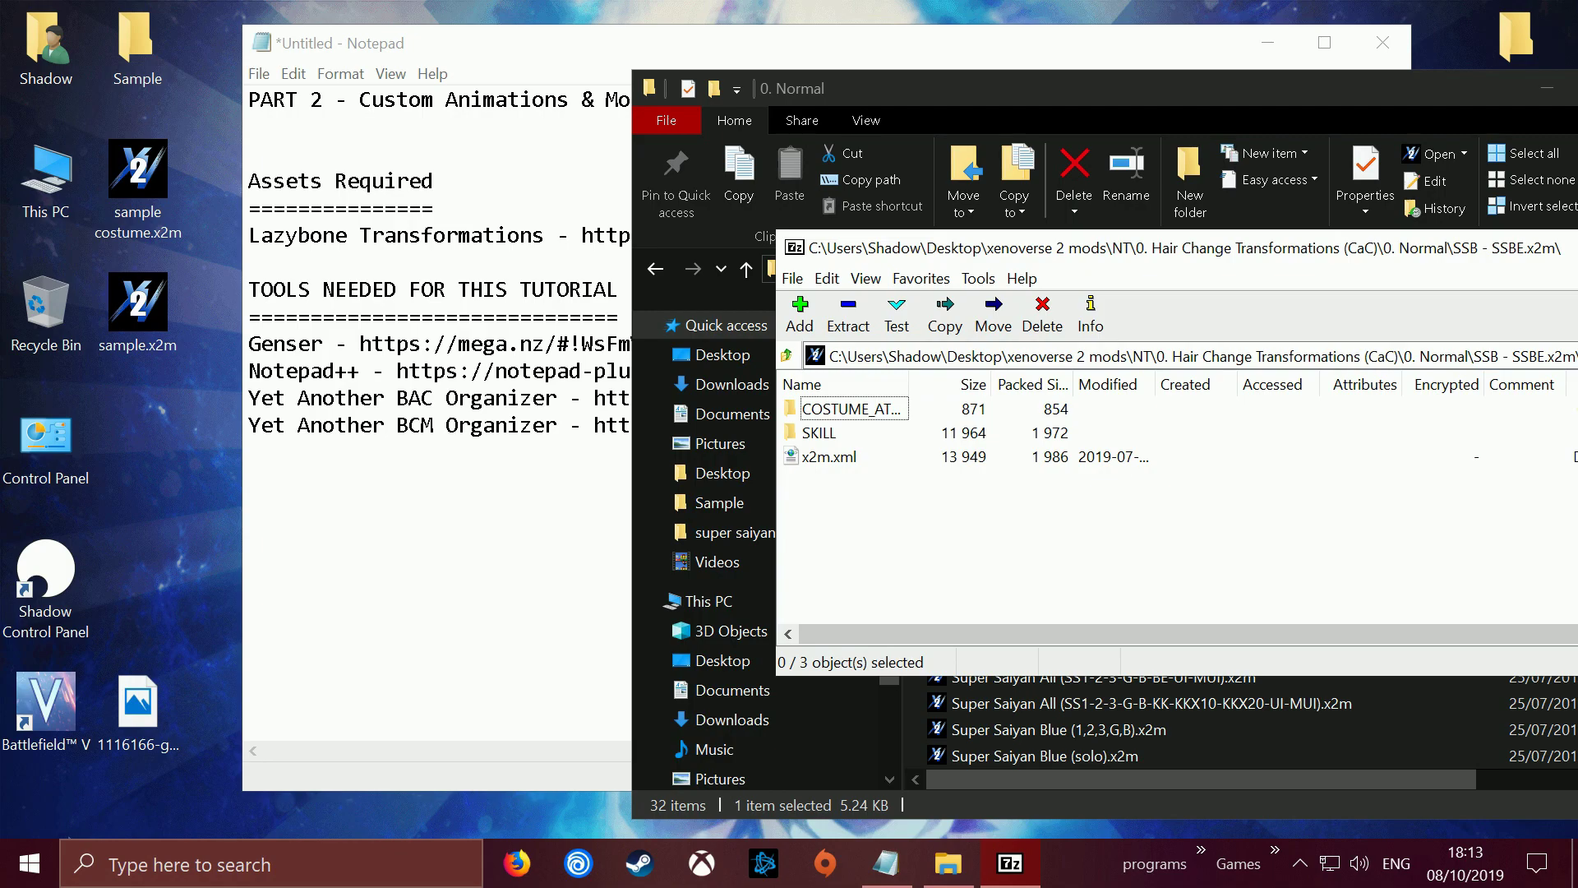
pyautogui.doubleClick(818, 434)
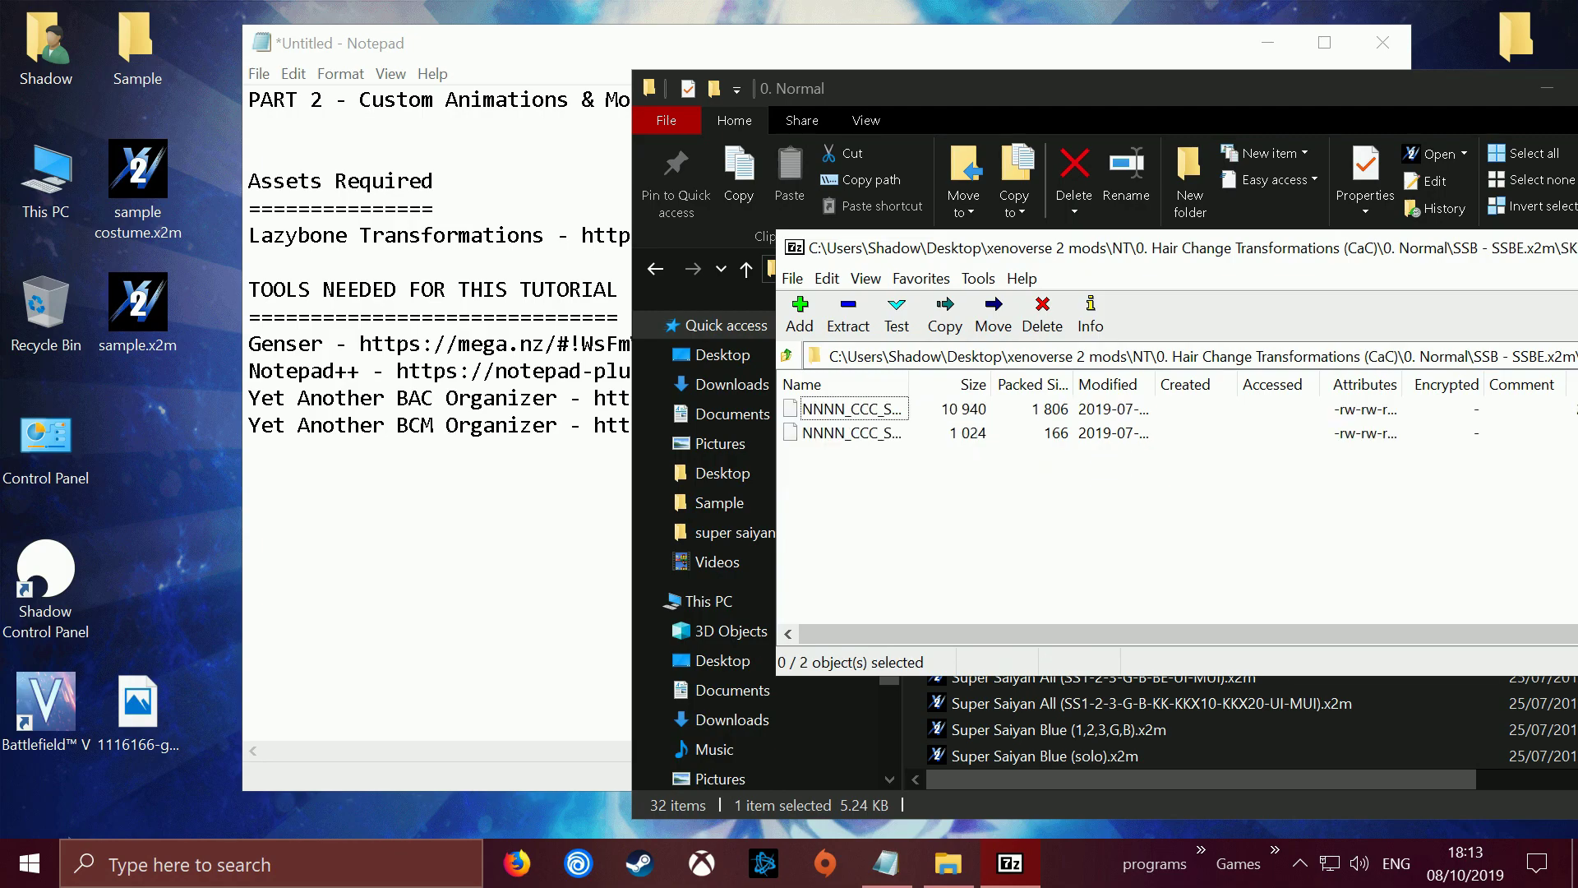
pyautogui.moveTo(952, 542); pyautogui.dragTo(821, 413)
pyautogui.click(872, 510)
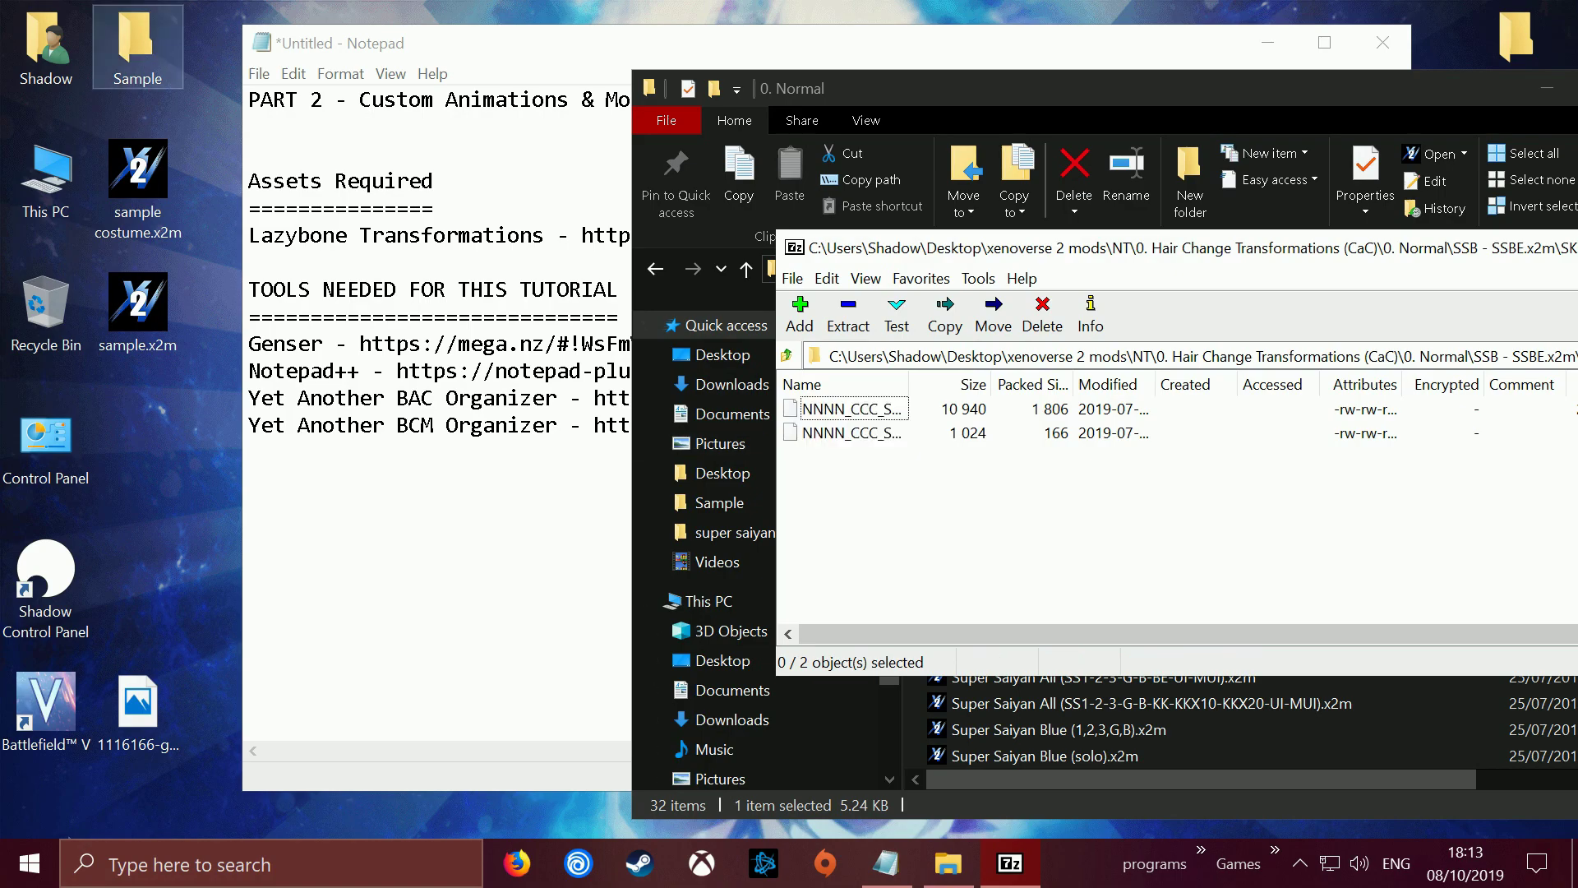
# - Open the skill files folder inside the desktop's Sample folder and place its window beside the archive
pyautogui.doubleClick(136, 45)
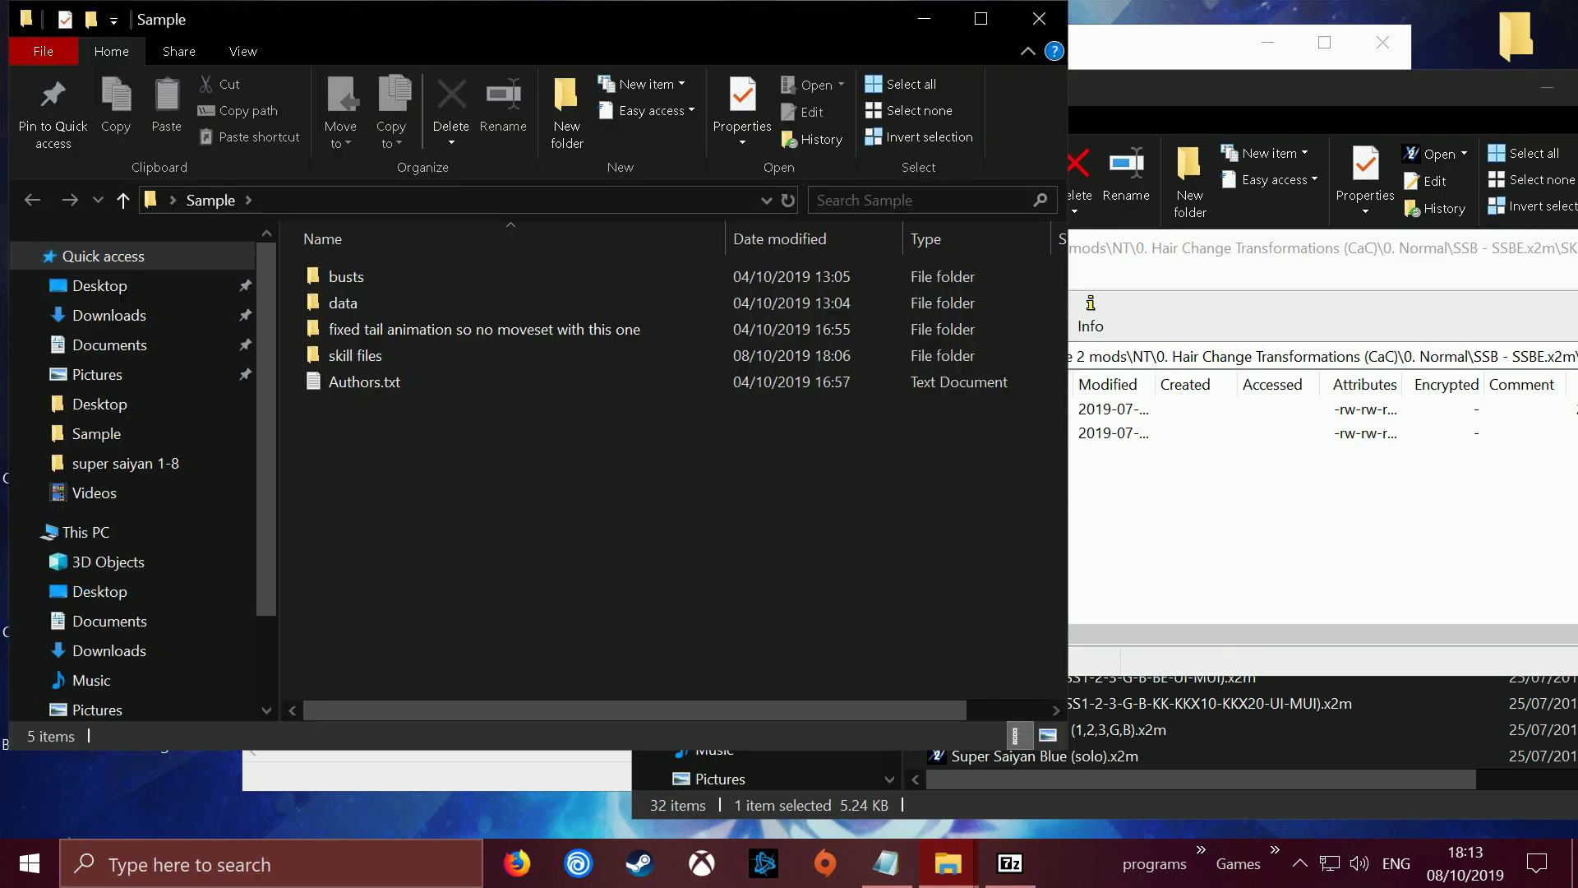
pyautogui.moveTo(386, 25); pyautogui.dragTo(600, 64)
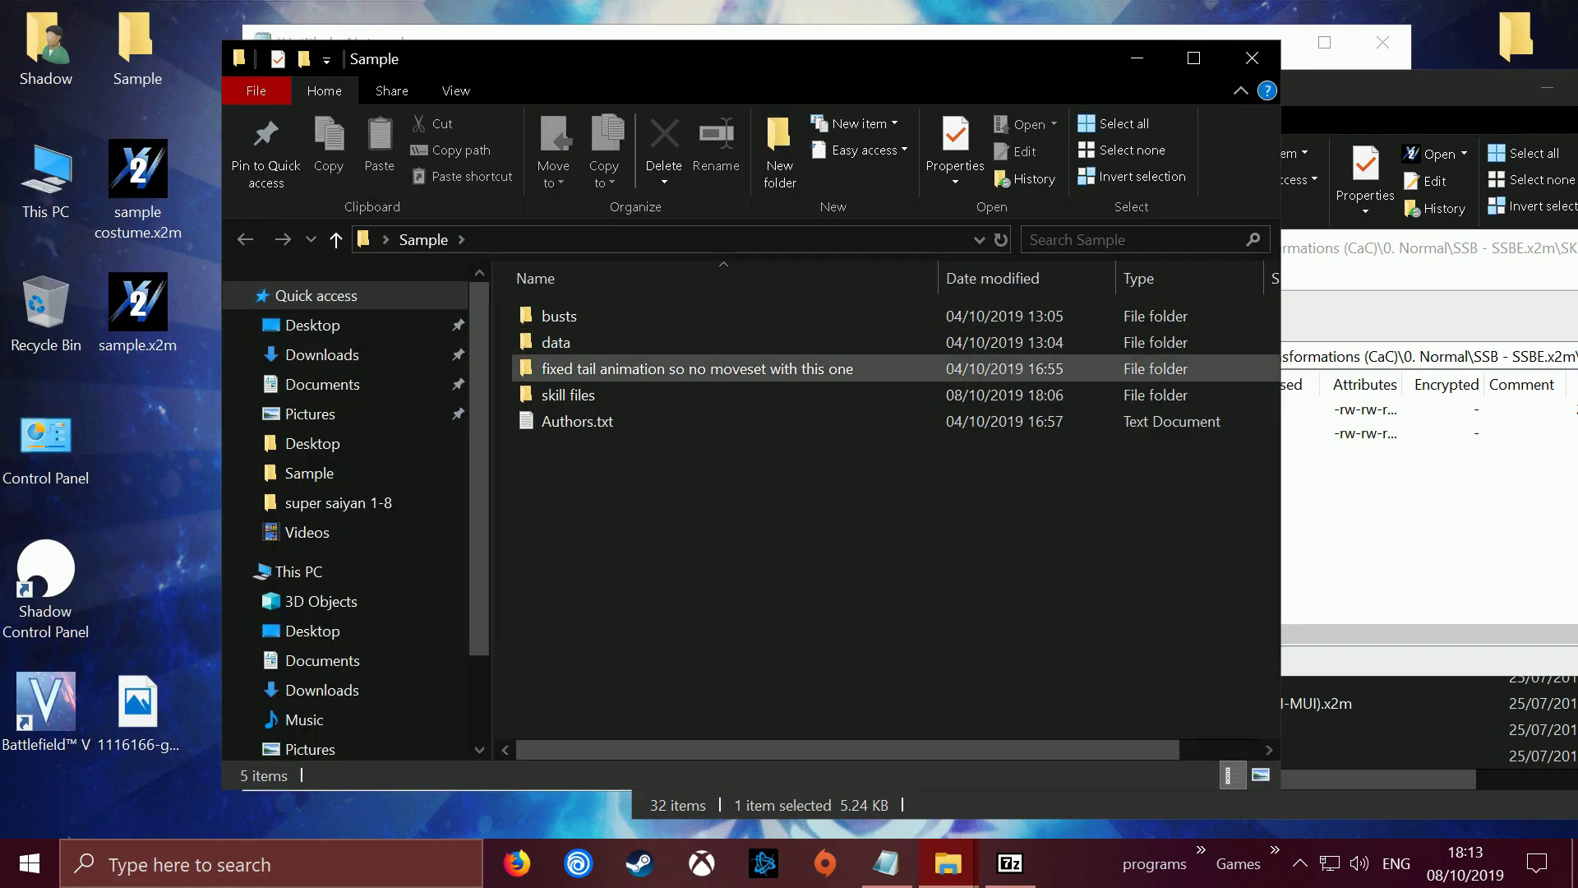
pyautogui.doubleClick(568, 395)
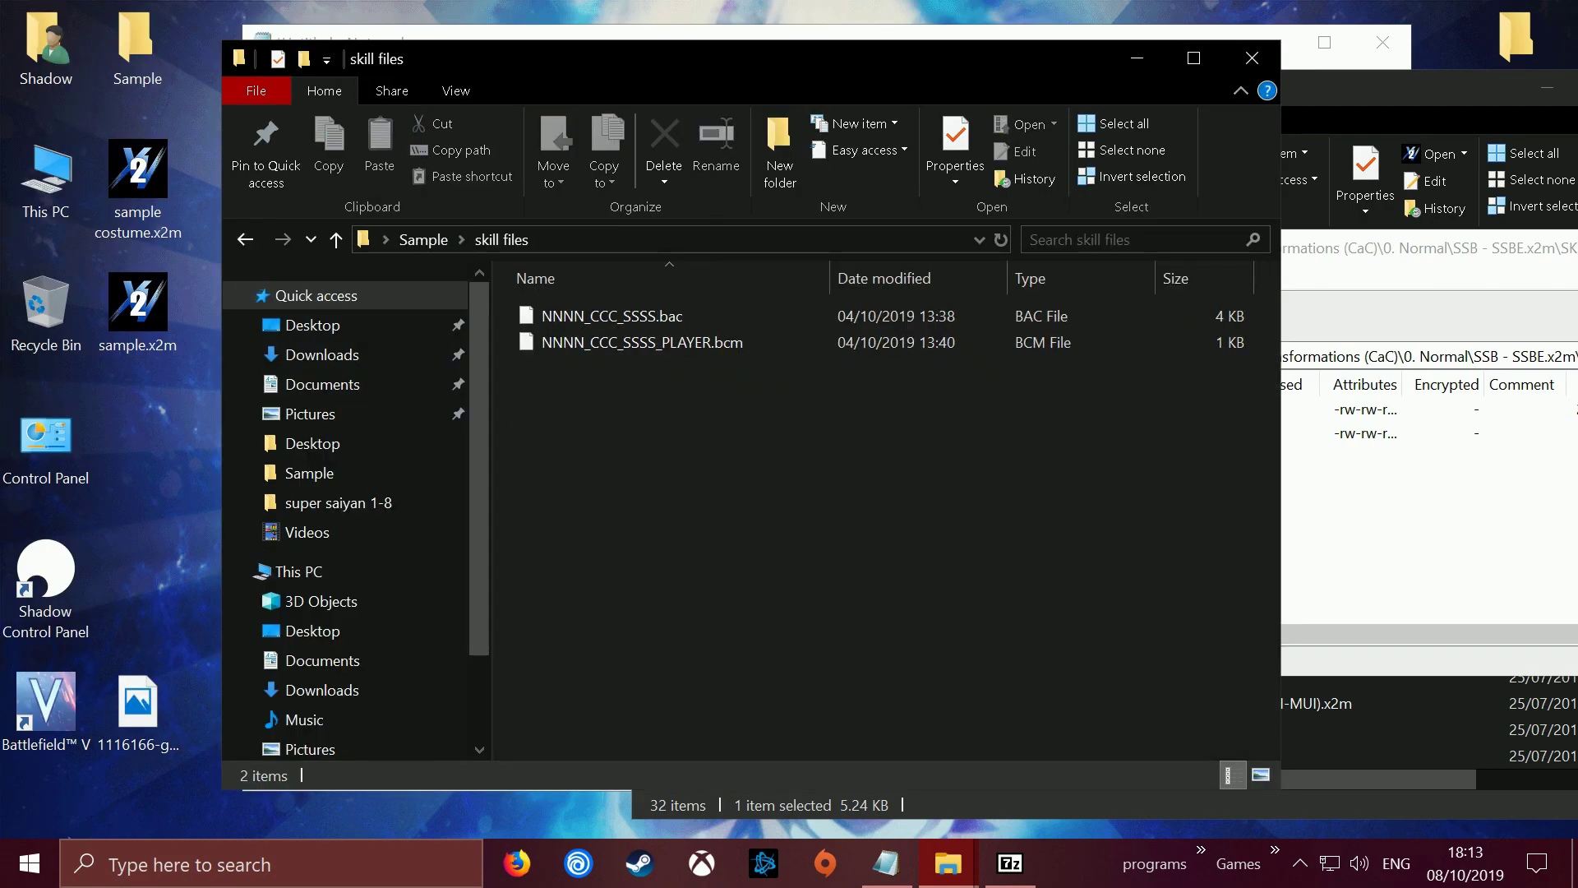
pyautogui.moveTo(601, 58); pyautogui.dragTo(505, 35)
# - Copy both SKILL files from the archive into skill files, replacing the existing ones, and close both windows
pyautogui.hotkey('alt', 'Tab')
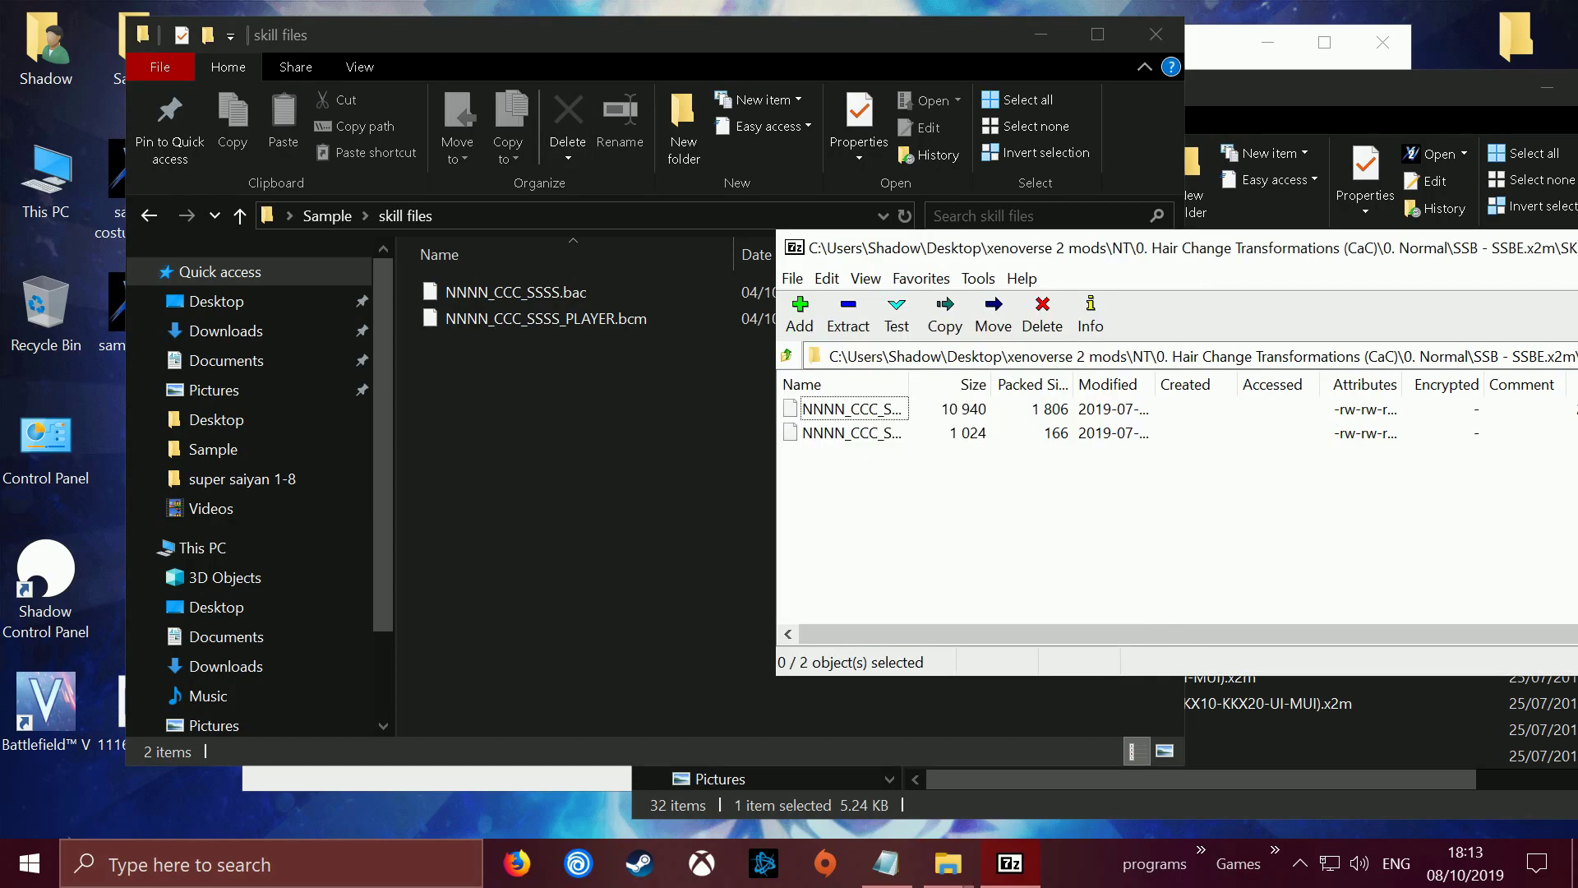
pyautogui.hotkey('ctrl', 'a')
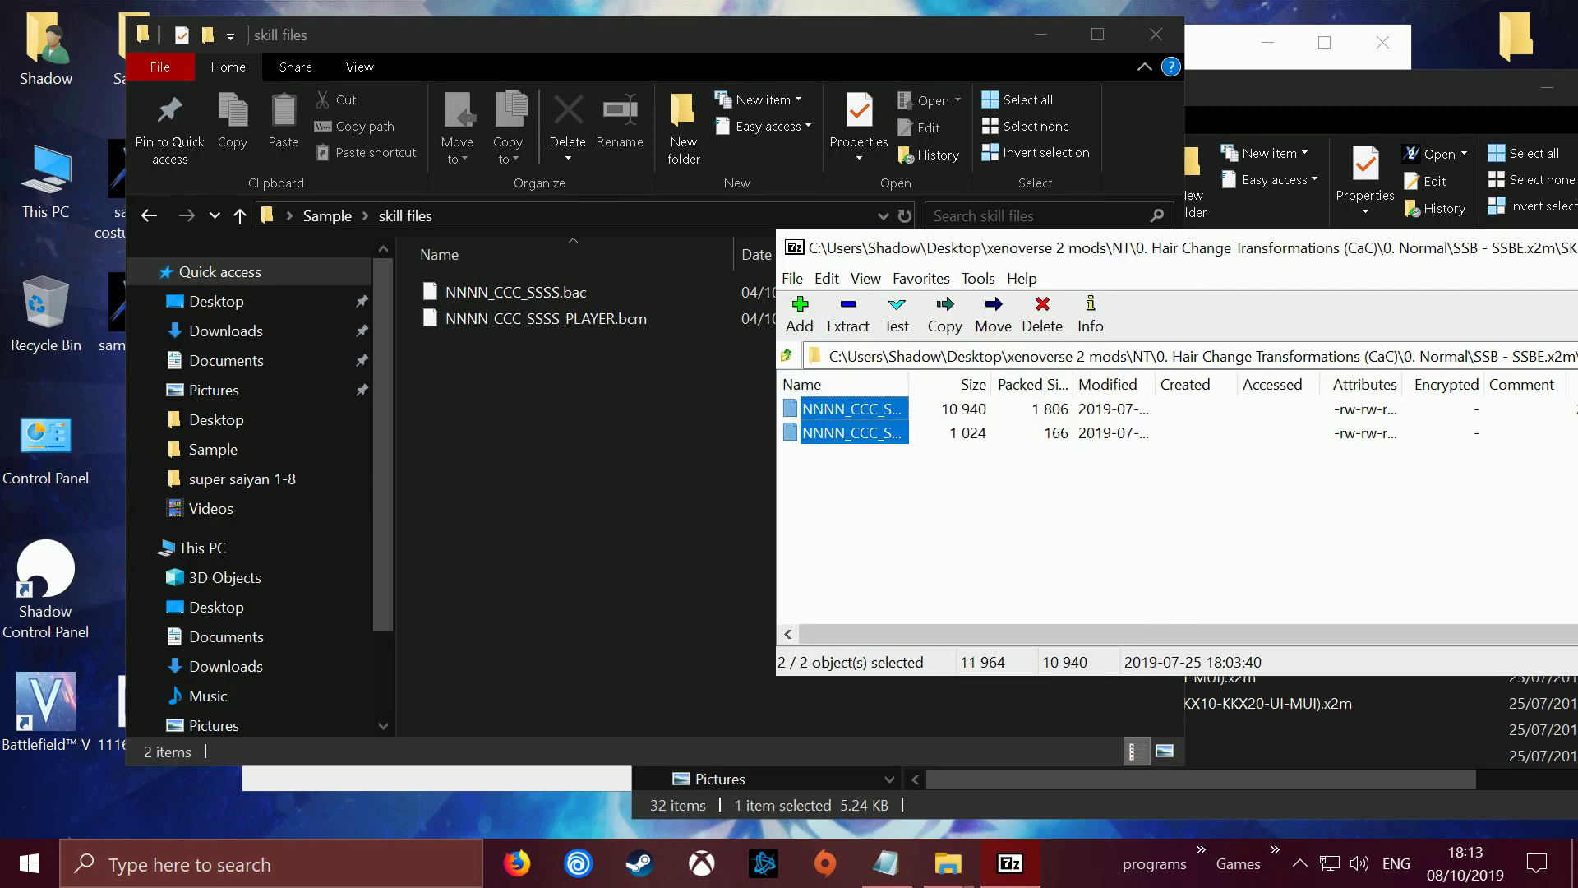
pyautogui.moveTo(852, 408); pyautogui.dragTo(575, 411)
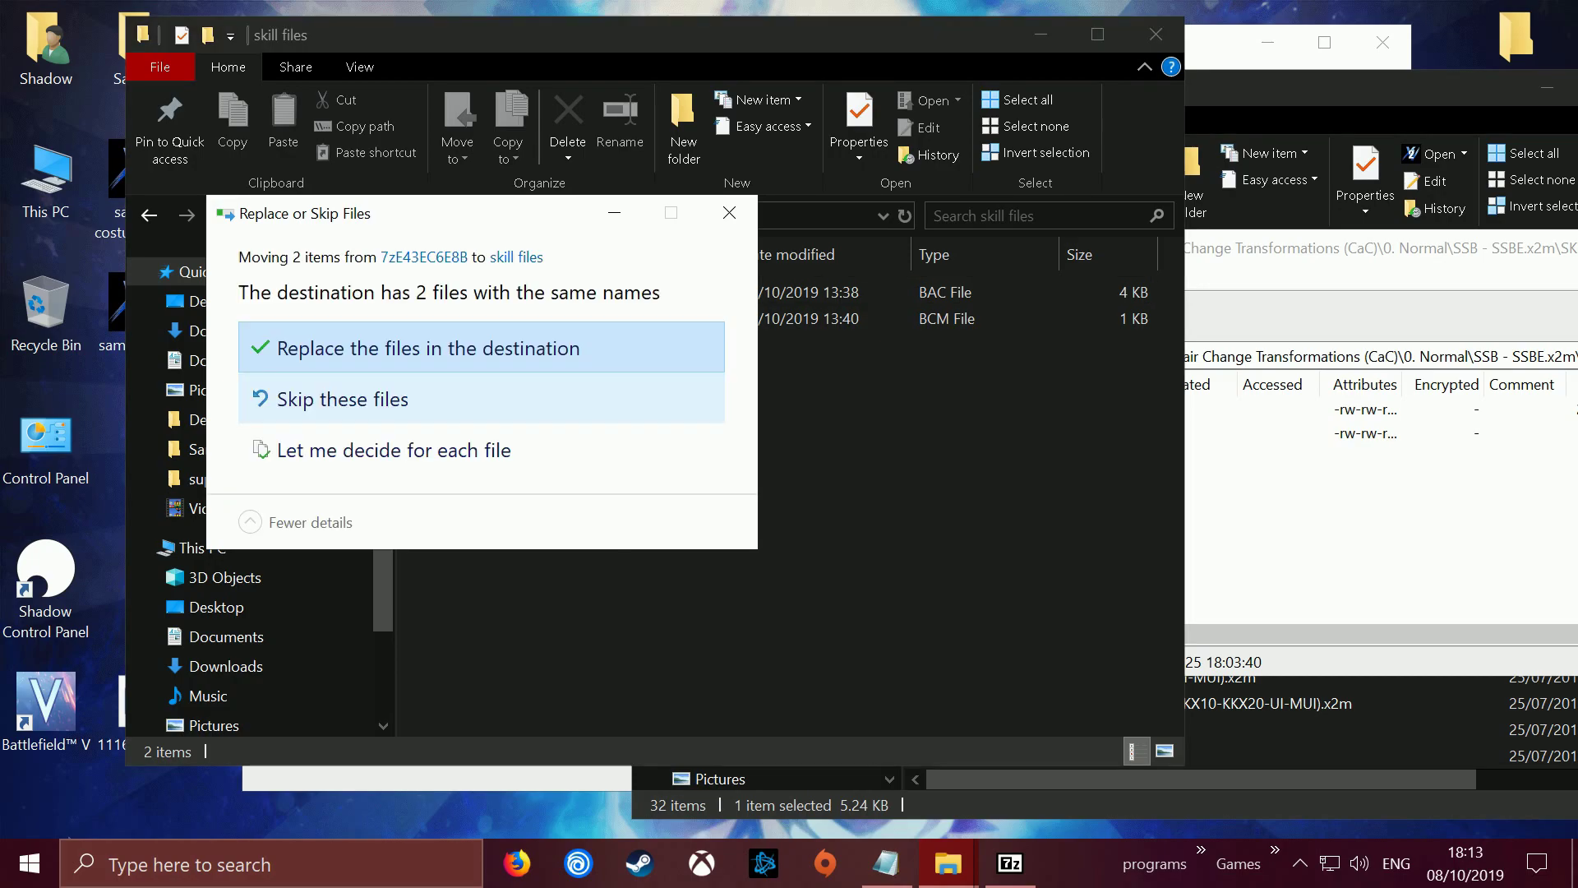
pyautogui.press('Return')
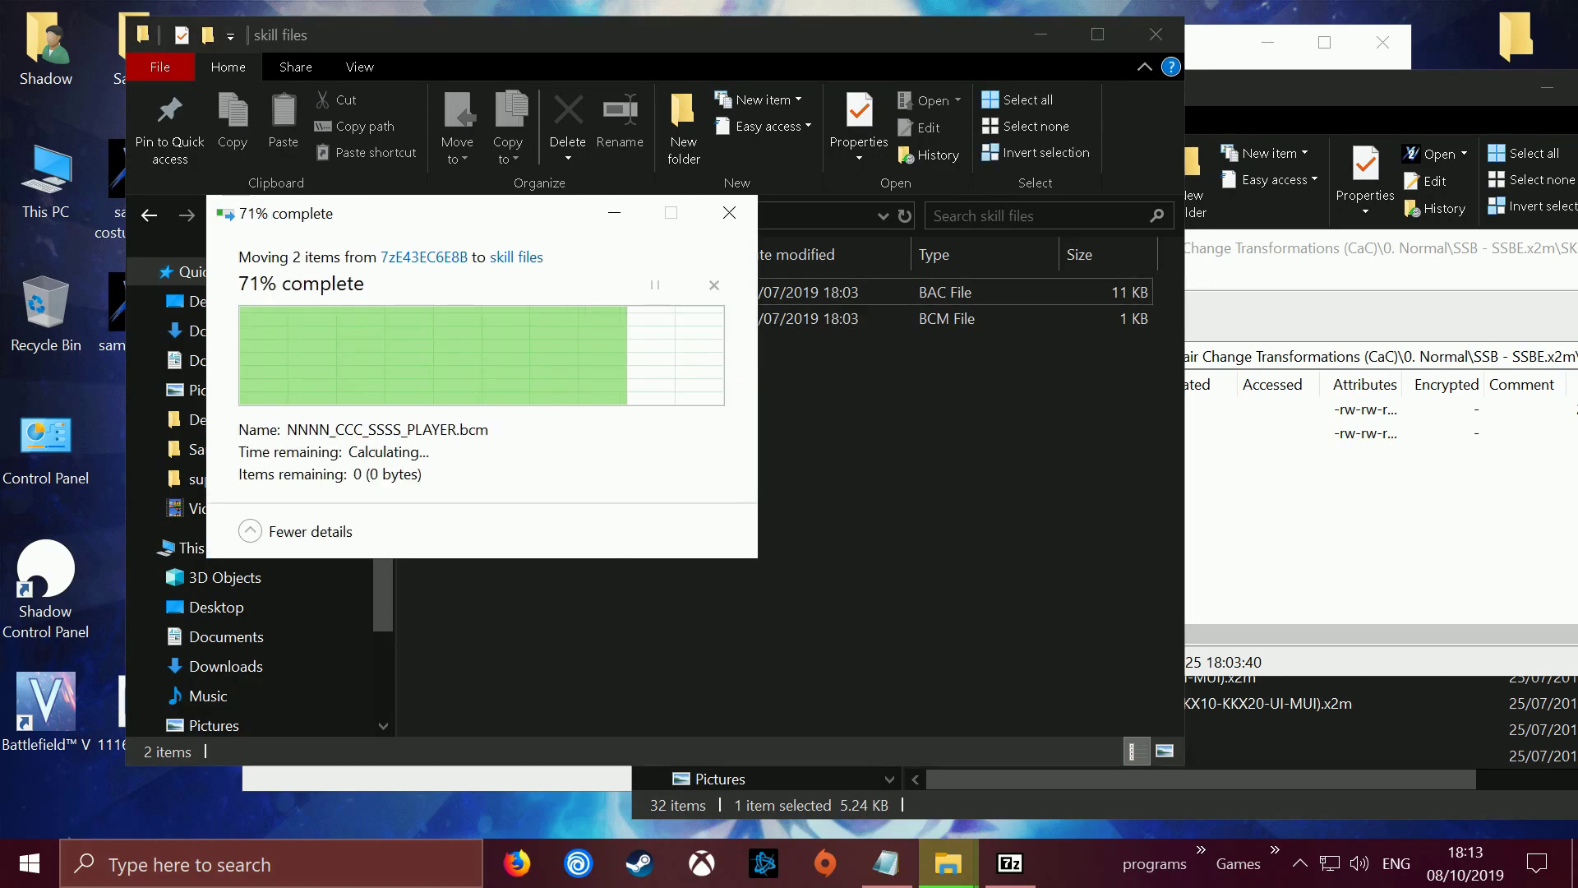
pyautogui.moveTo(1323, 250); pyautogui.dragTo(524, 248)
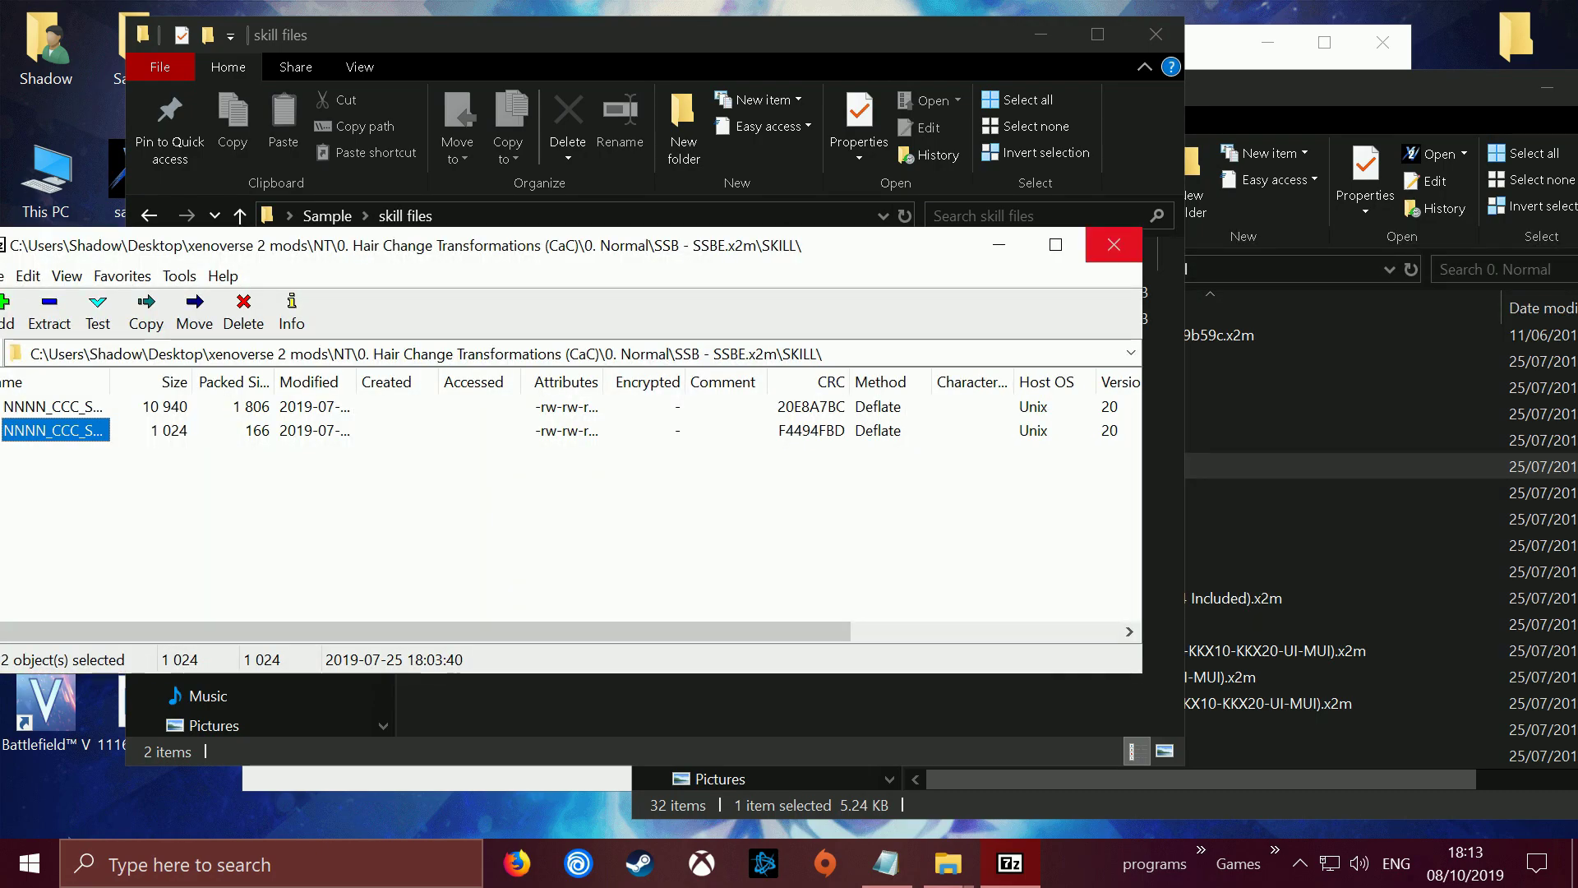
pyautogui.click(1114, 244)
pyautogui.click(1156, 34)
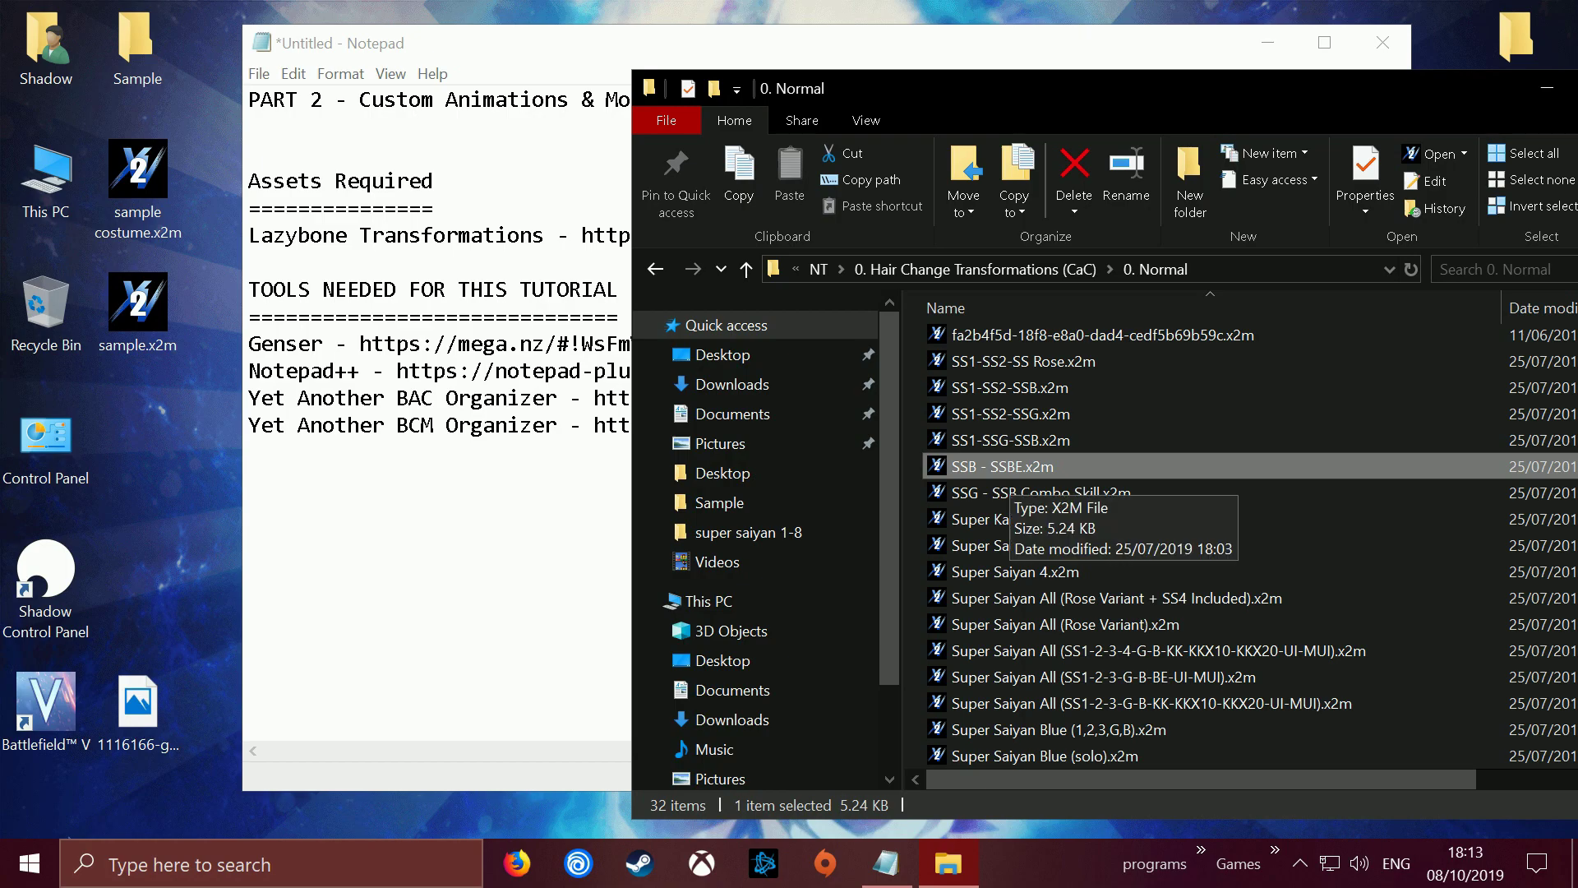
# - Open Super Saiyan All (SS1-2-3-4-G-B-KK-KKX10-KKX20-UI-MUI).x2m for editing in XV2 Skill Creator and show its CUS settings
pyautogui.scroll(-1, 1027, 473)
pyautogui.scroll(-1, 1069, 575)
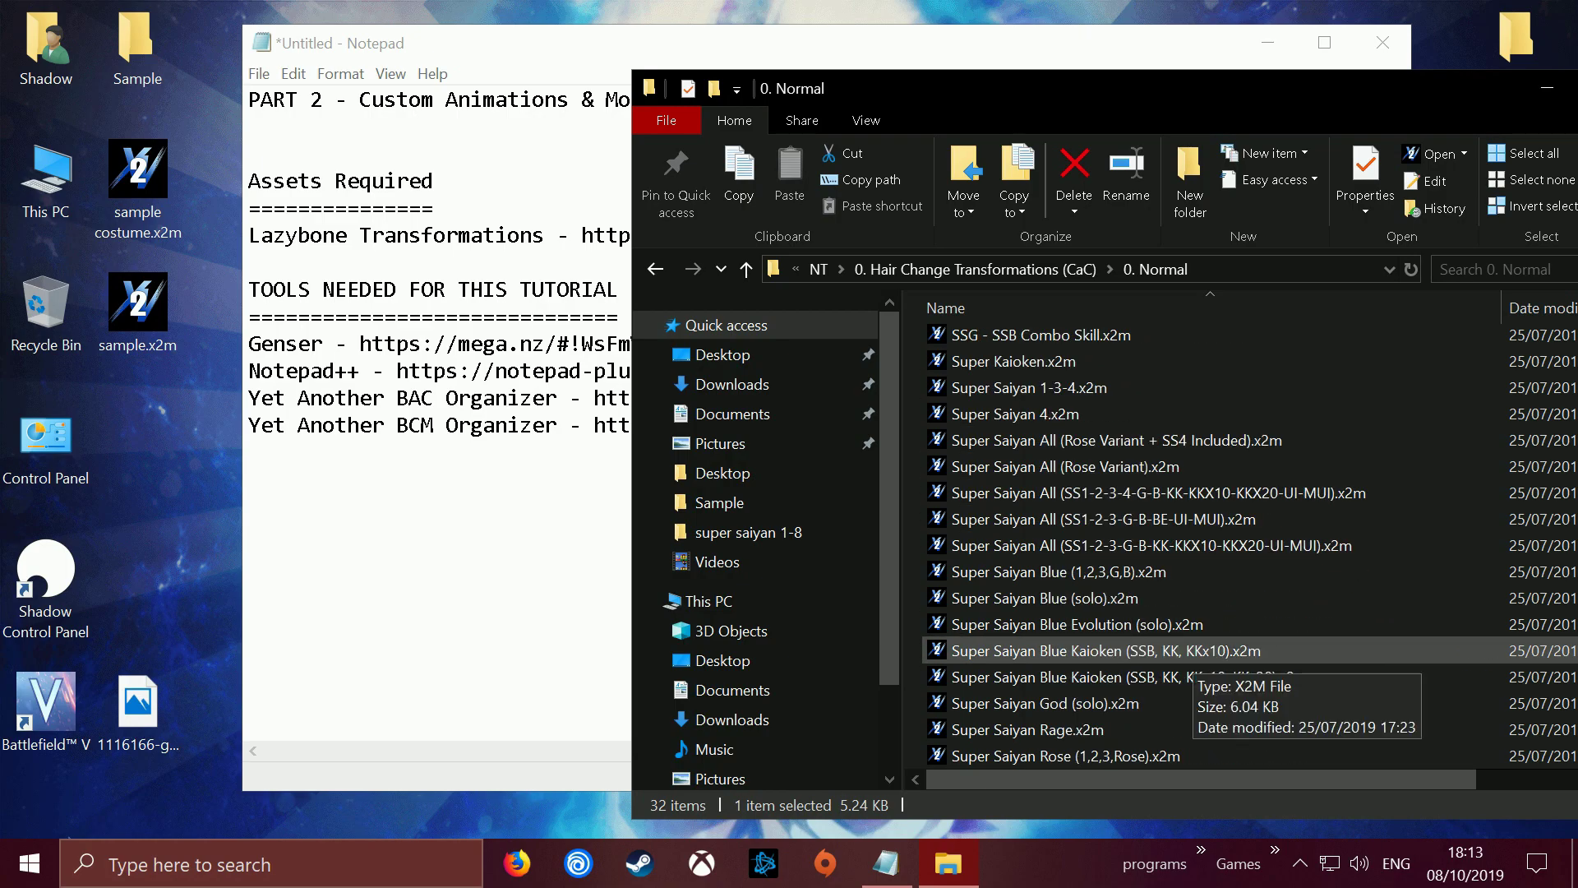
pyautogui.scroll(1, 1068, 576)
pyautogui.scroll(-1, 1068, 526)
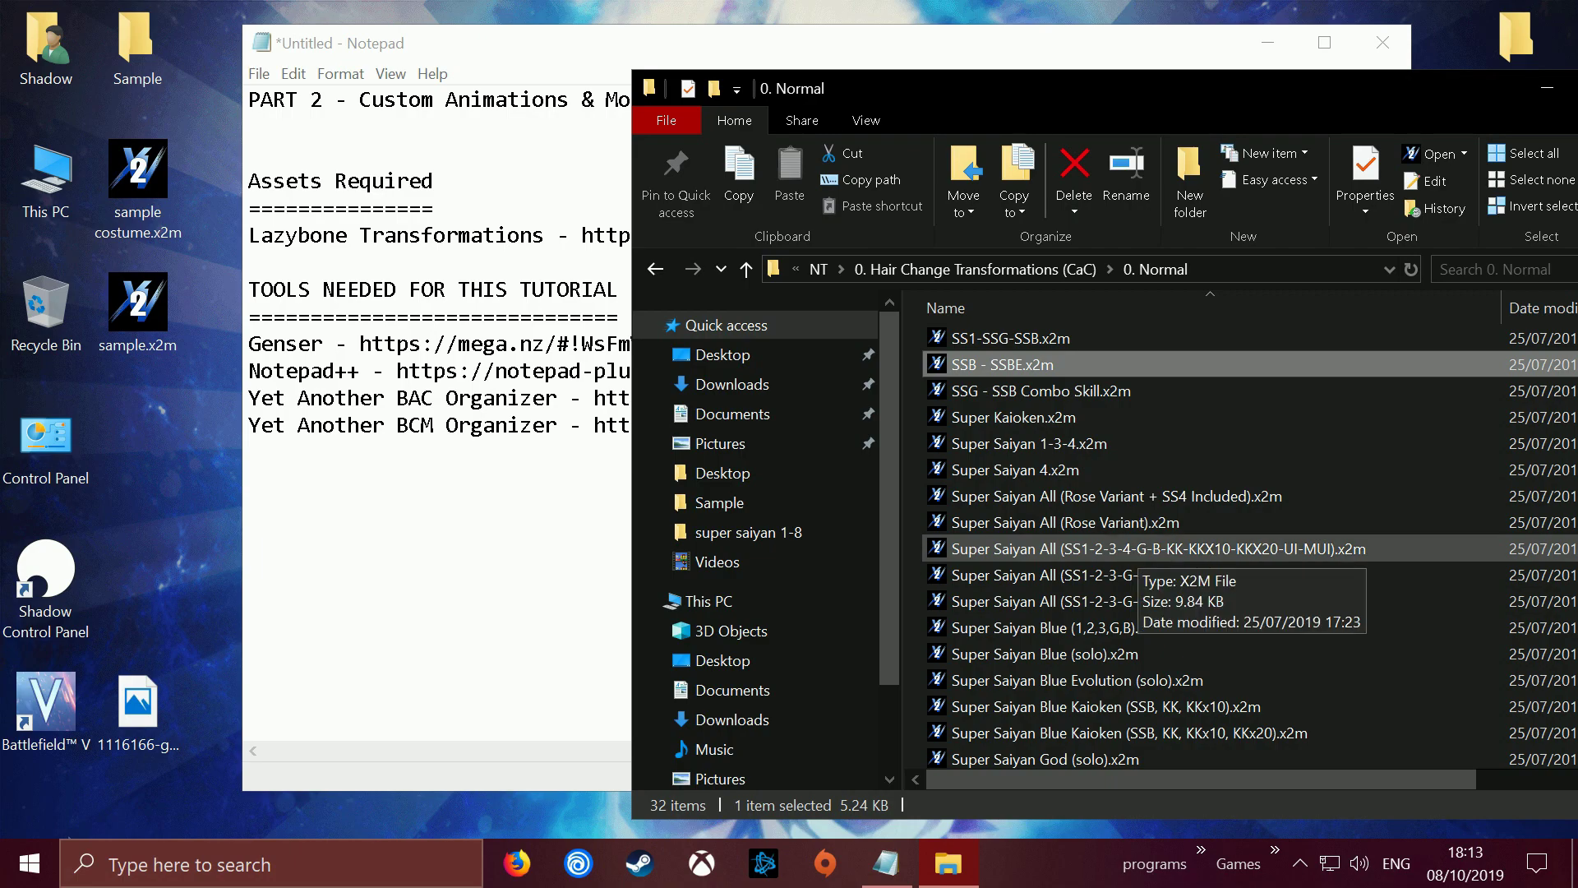
pyautogui.rightClick(1147, 549)
pyautogui.rightClick(1063, 551)
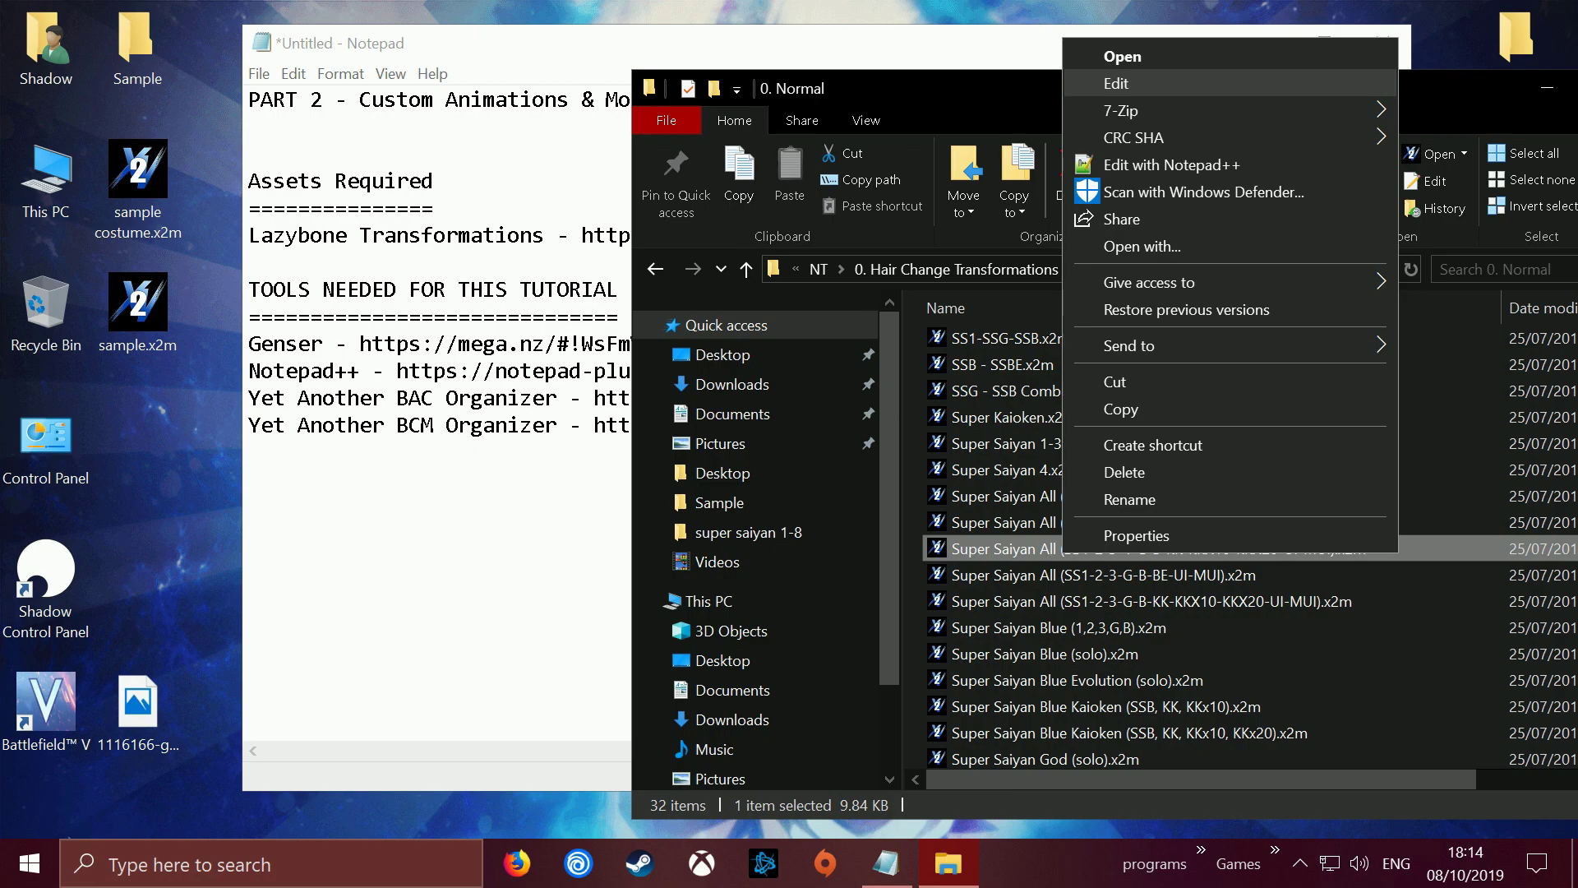
pyautogui.click(1115, 83)
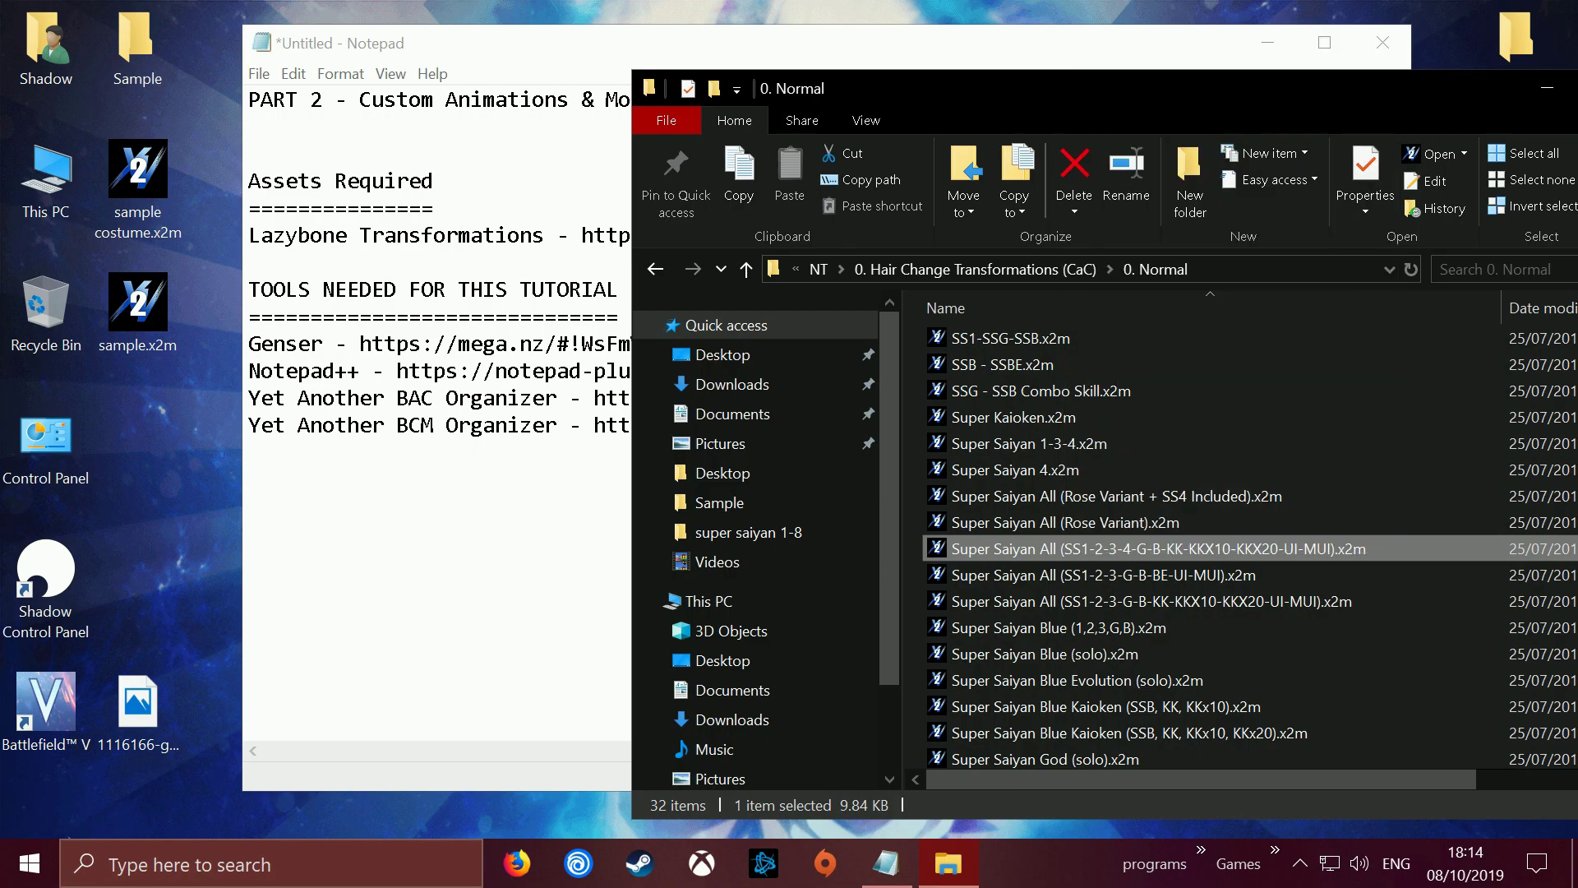
pyautogui.press('Return')
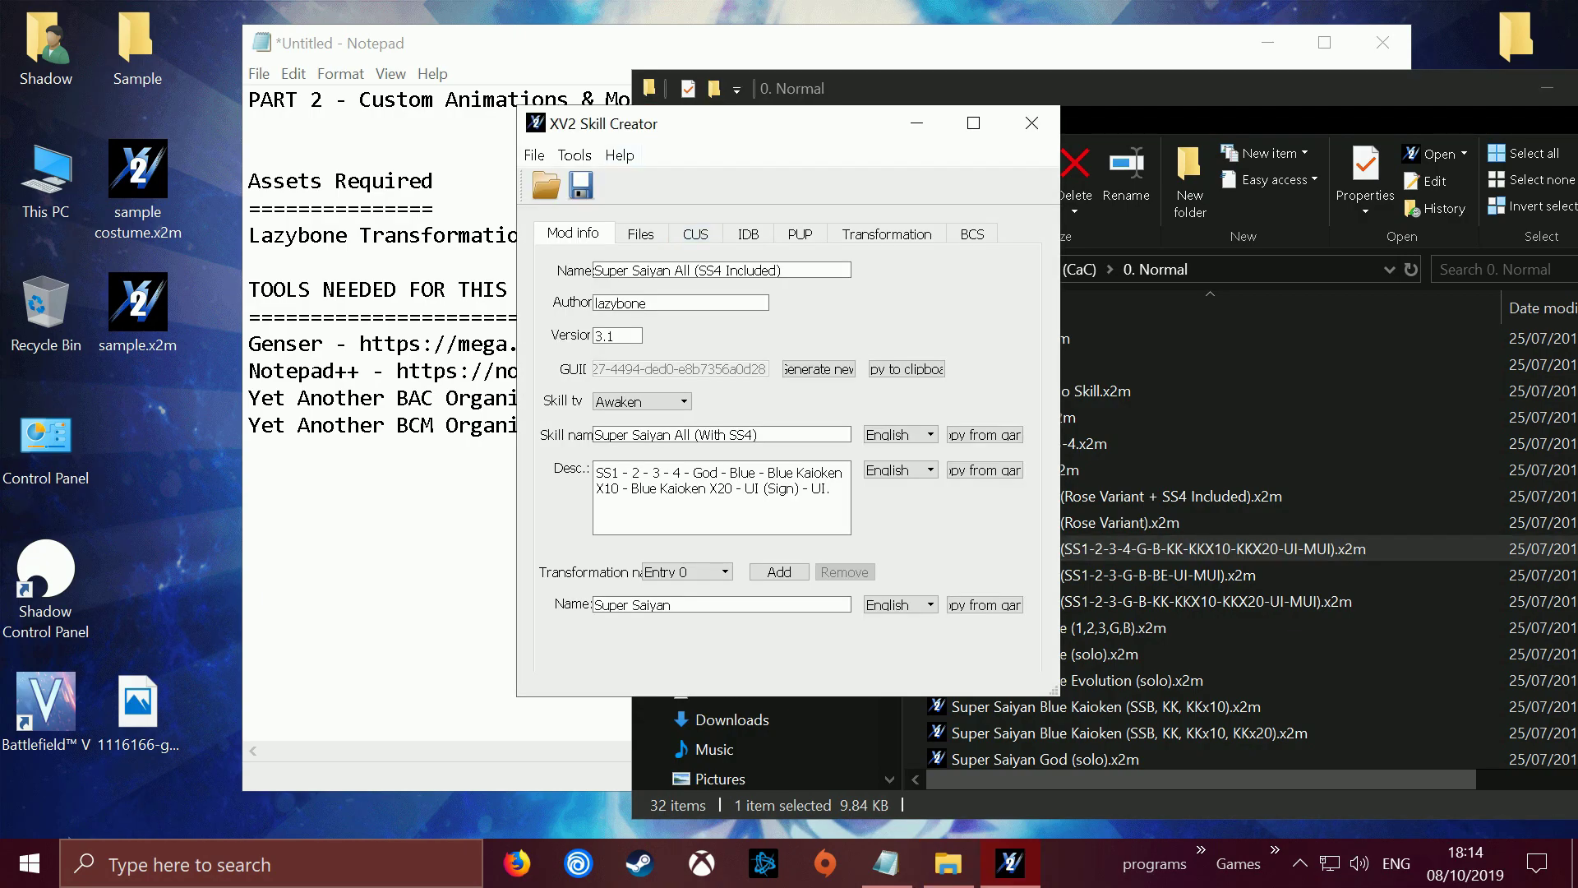
pyautogui.moveTo(645, 137); pyautogui.dragTo(907, 146)
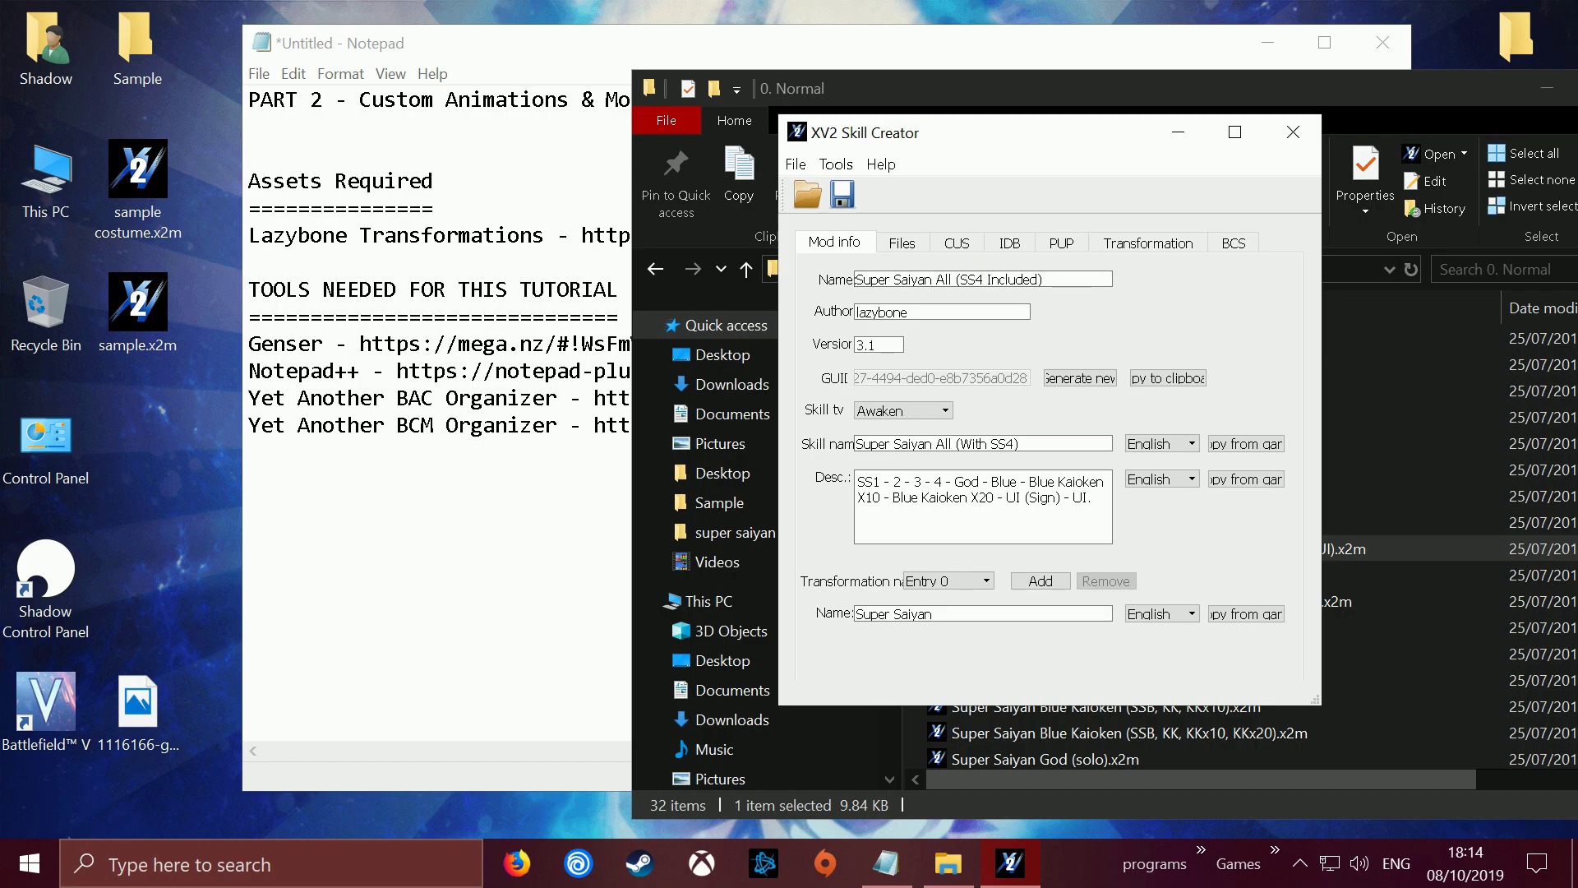
pyautogui.click(957, 242)
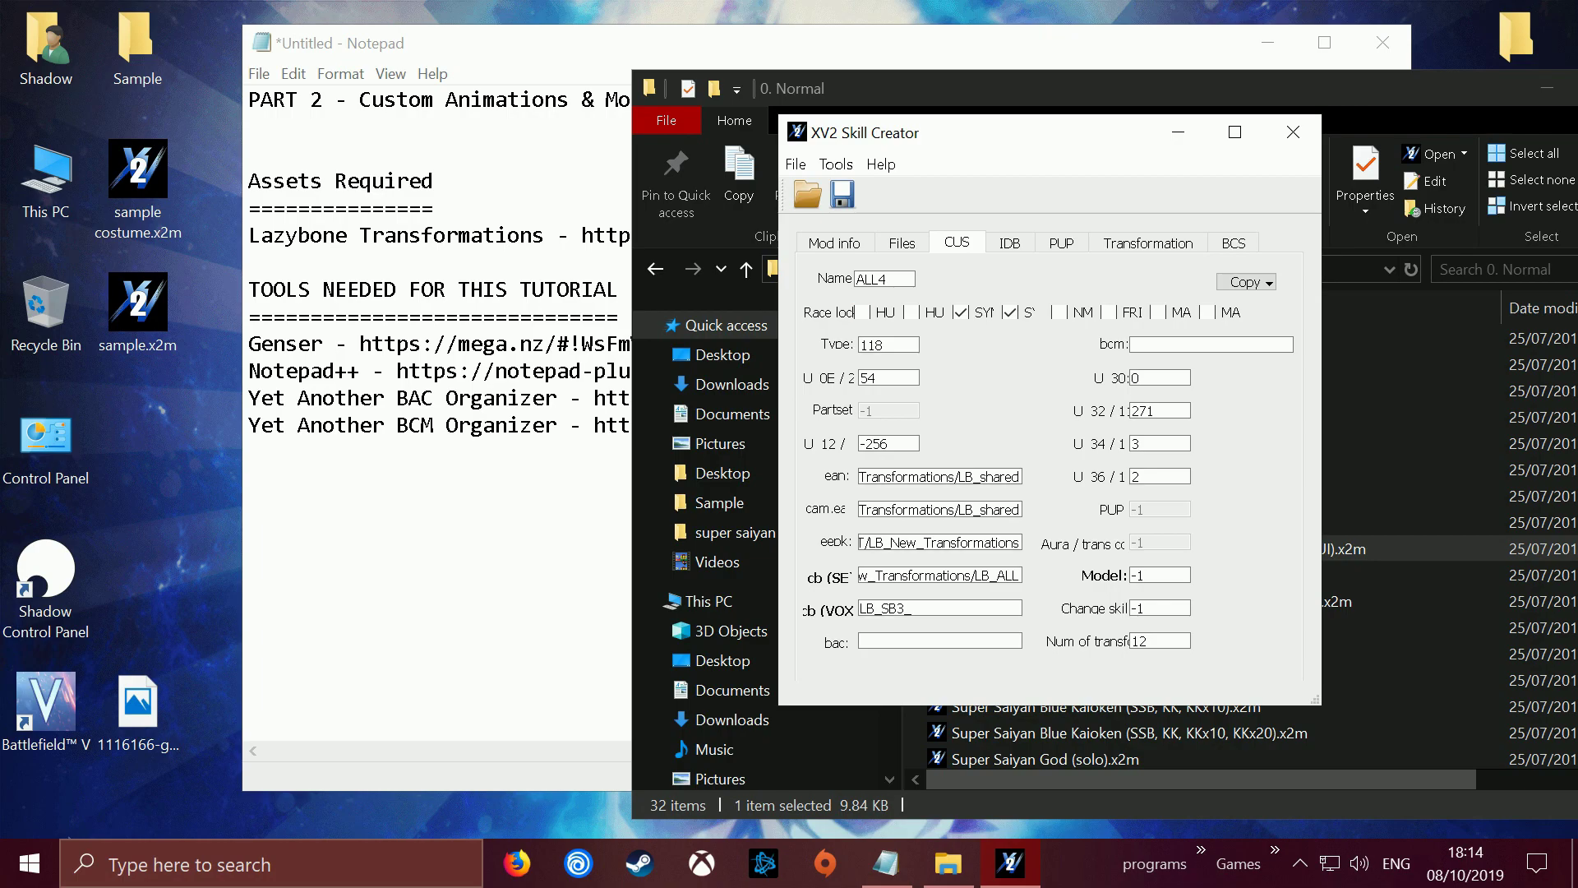
# - Open sample.x2m in a second XV2 Skill Creator window beside the first and show its CUS settings
pyautogui.rightClick(136, 319)
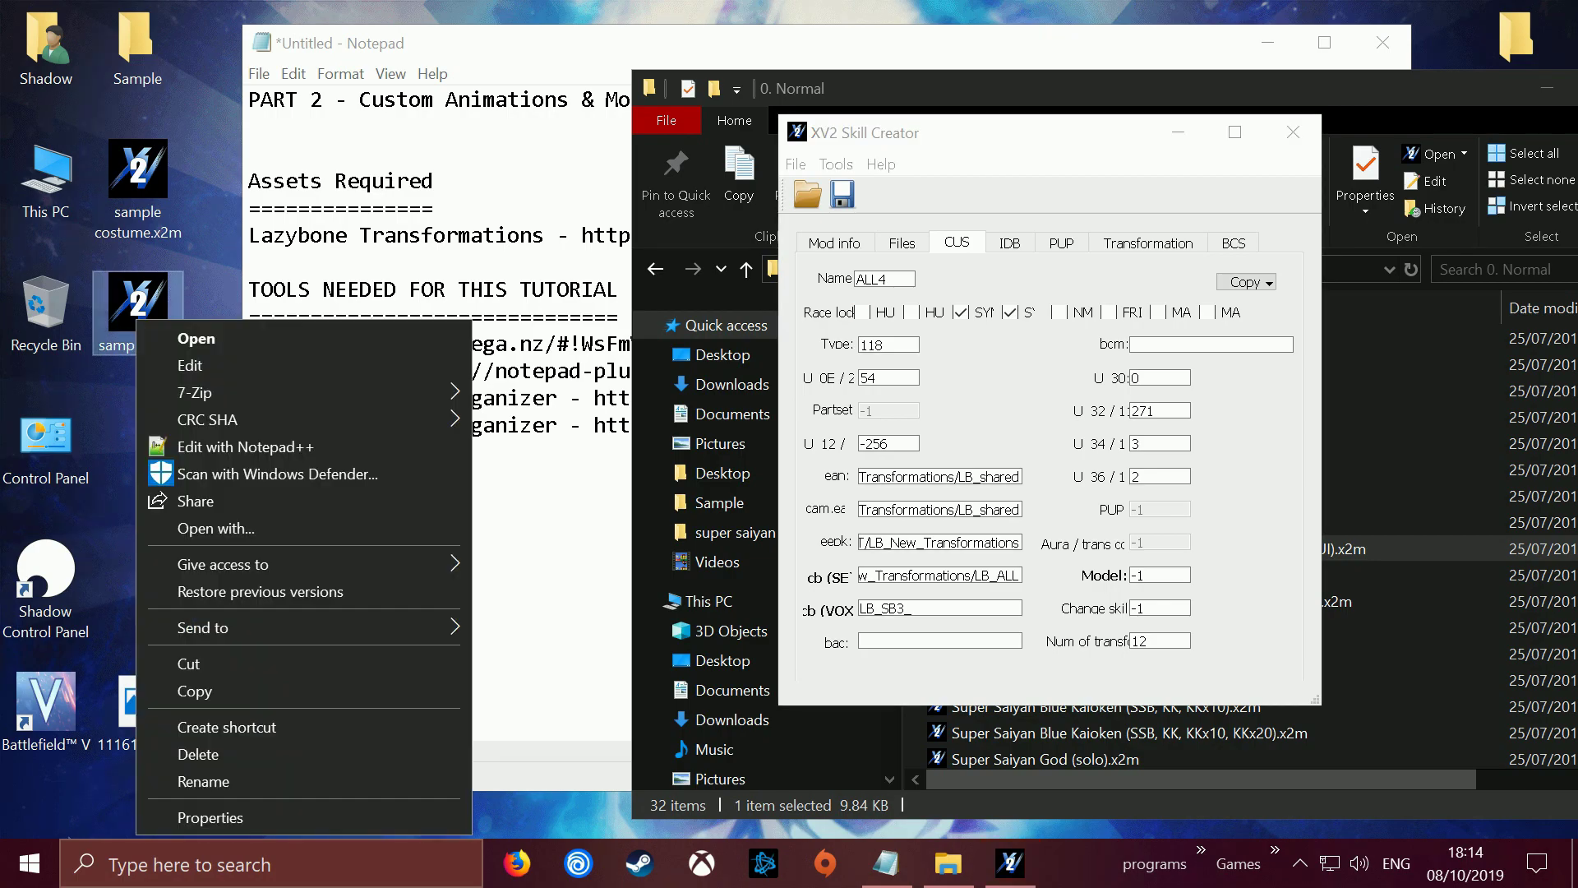
pyautogui.click(191, 366)
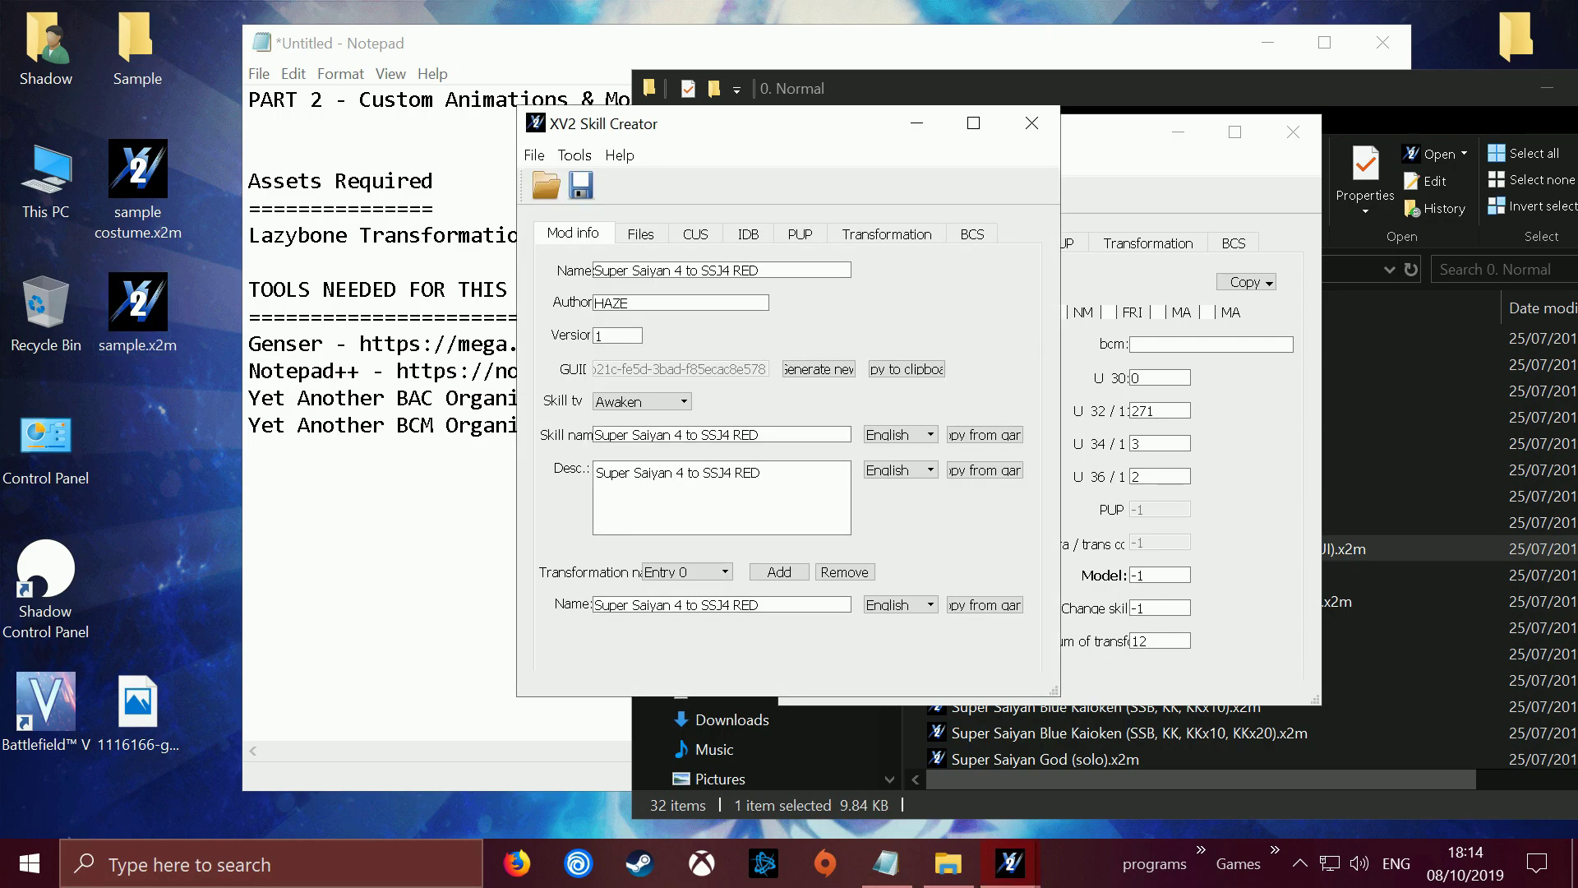
pyautogui.moveTo(707, 116); pyautogui.dragTo(378, 106)
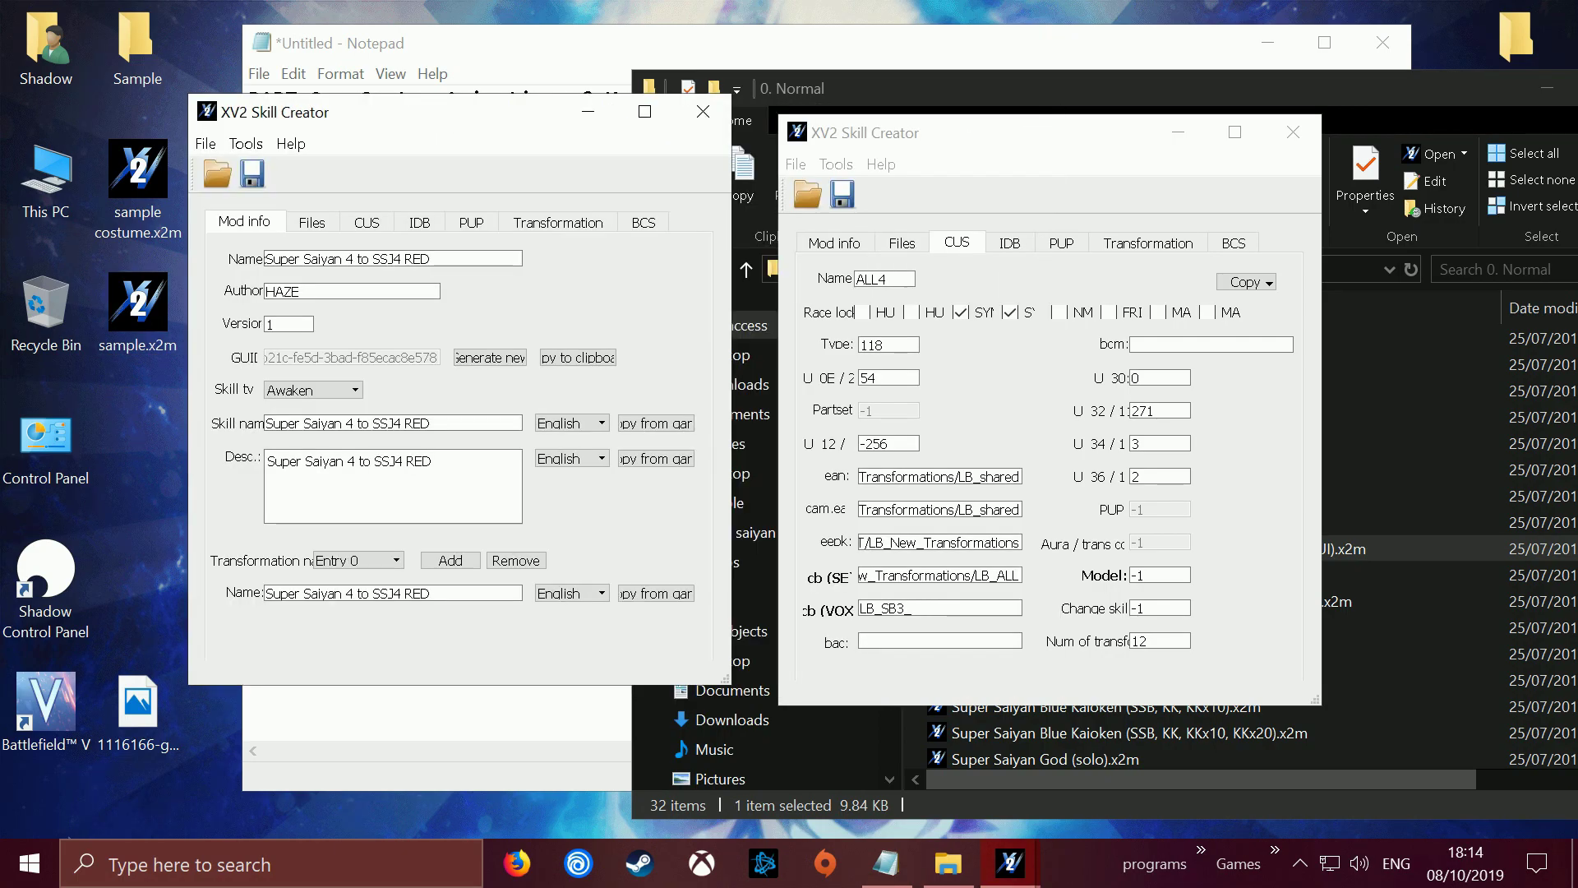
pyautogui.moveTo(877, 139); pyautogui.dragTo(983, 127)
pyautogui.moveTo(495, 111); pyautogui.dragTo(587, 97)
pyautogui.click(453, 208)
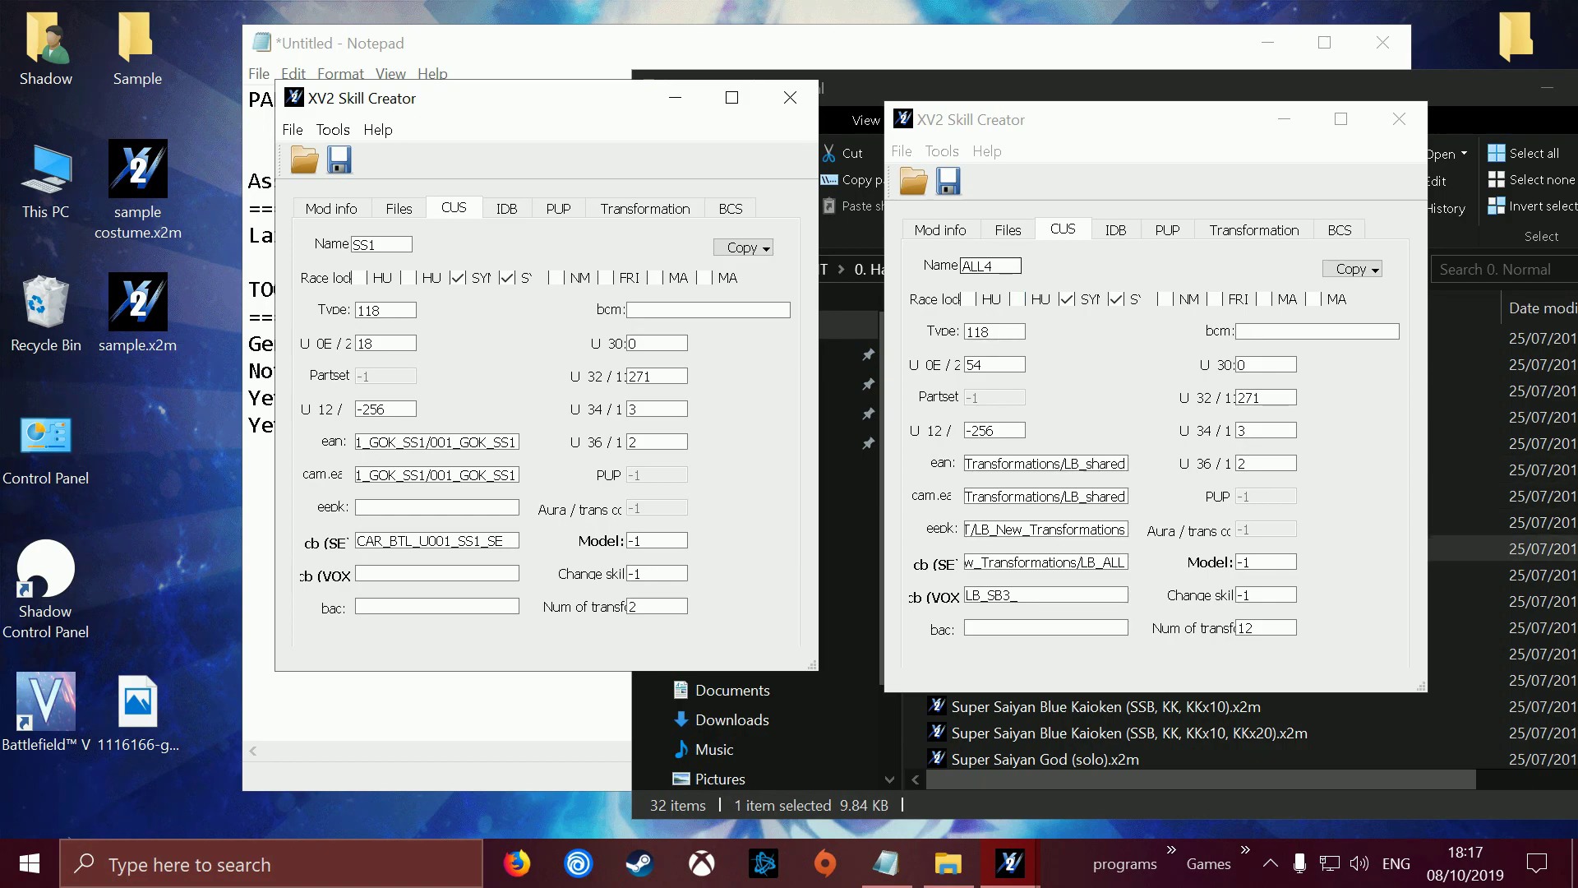
# - Copy the name ALL4 and type 118 from the Super Saiyan All skill into the sample skill's CUS settings
pyautogui.doubleClick(982, 266)
pyautogui.hotkey('ctrl', 'c')
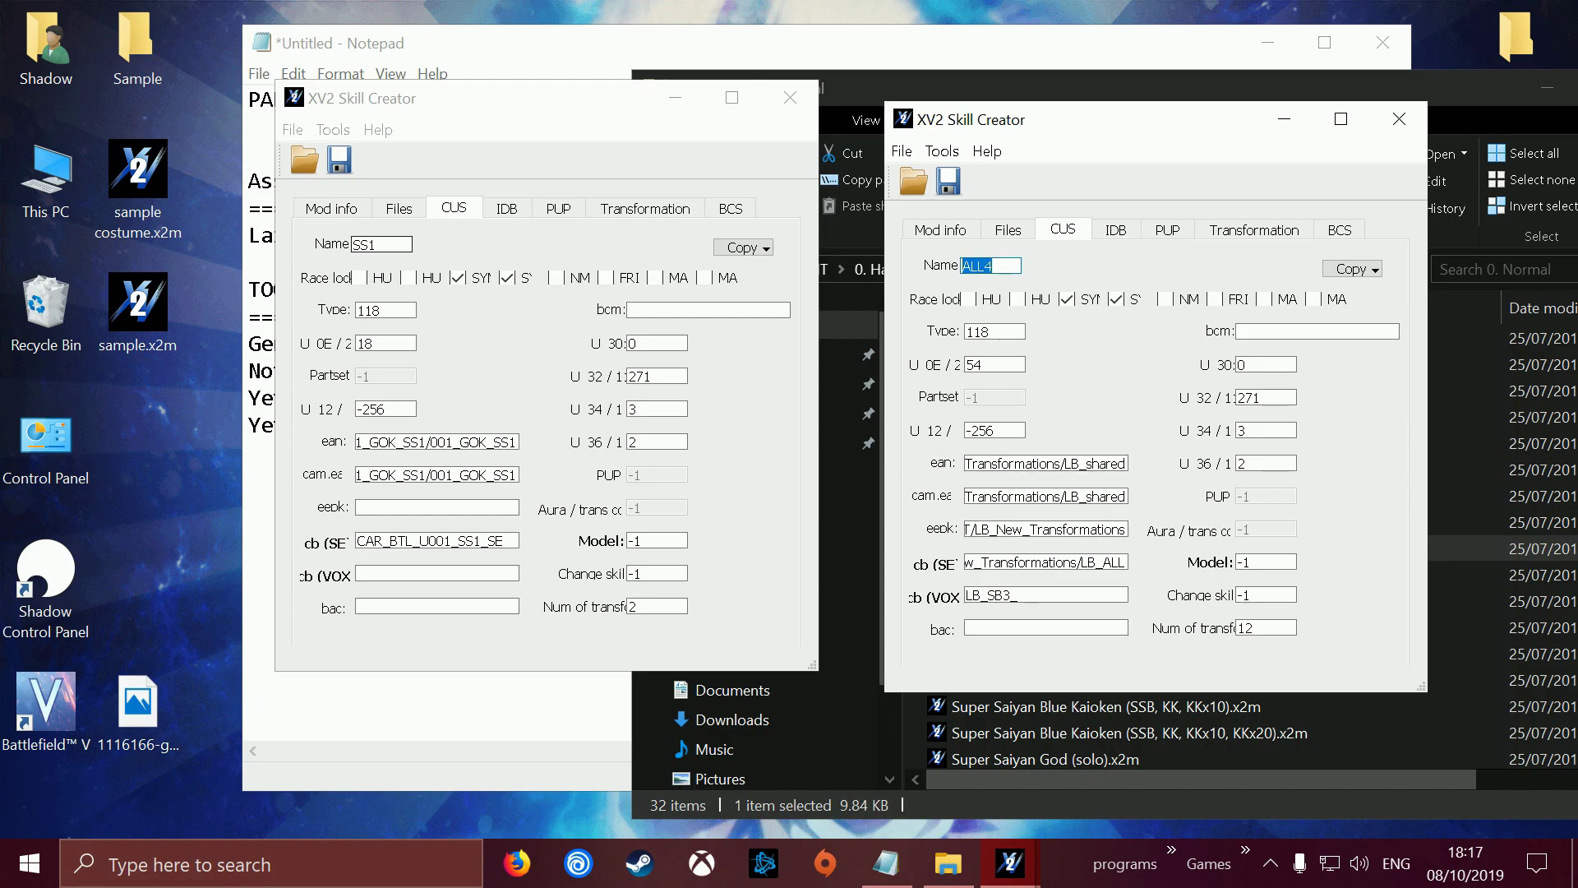
pyautogui.doubleClick(380, 245)
pyautogui.hotkey('ctrl', 'v')
pyautogui.doubleClick(993, 331)
pyautogui.hotkey('ctrl', 'c')
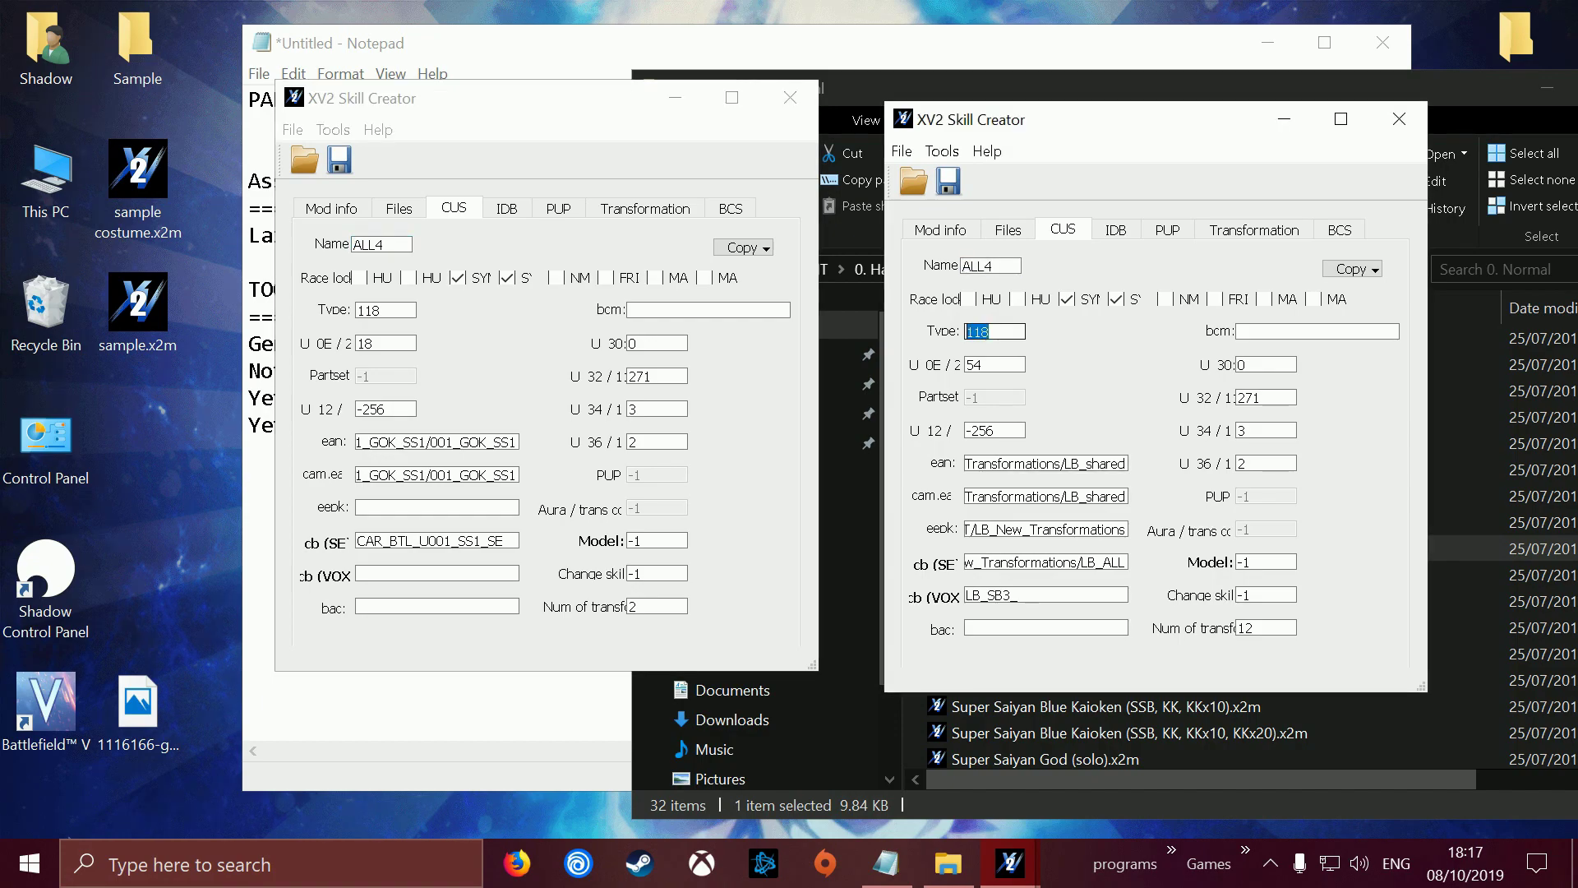
pyautogui.hotkey('alt', 'Tab')
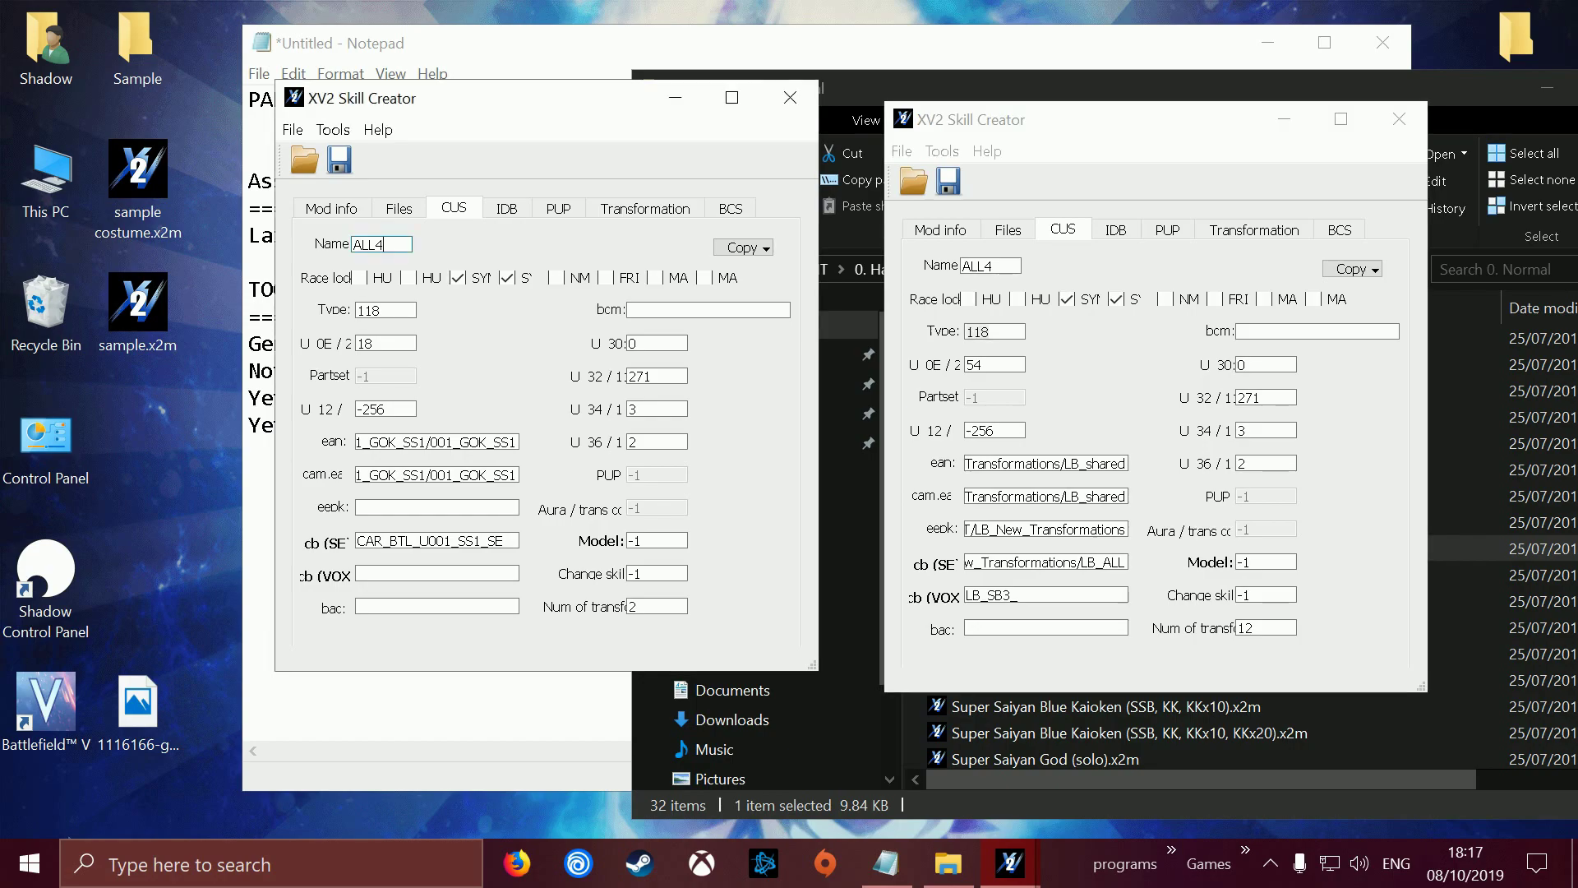
pyautogui.doubleClick(379, 309)
pyautogui.hotkey('ctrl', 'v')
# - Copy the U 0E value 54 and U 12 value -256 from the Super Saiyan All skill into the sample skill
pyautogui.doubleClick(994, 364)
pyautogui.hotkey('ctrl', 'c')
pyautogui.doubleClick(369, 344)
pyautogui.hotkey('ctrl', 'v')
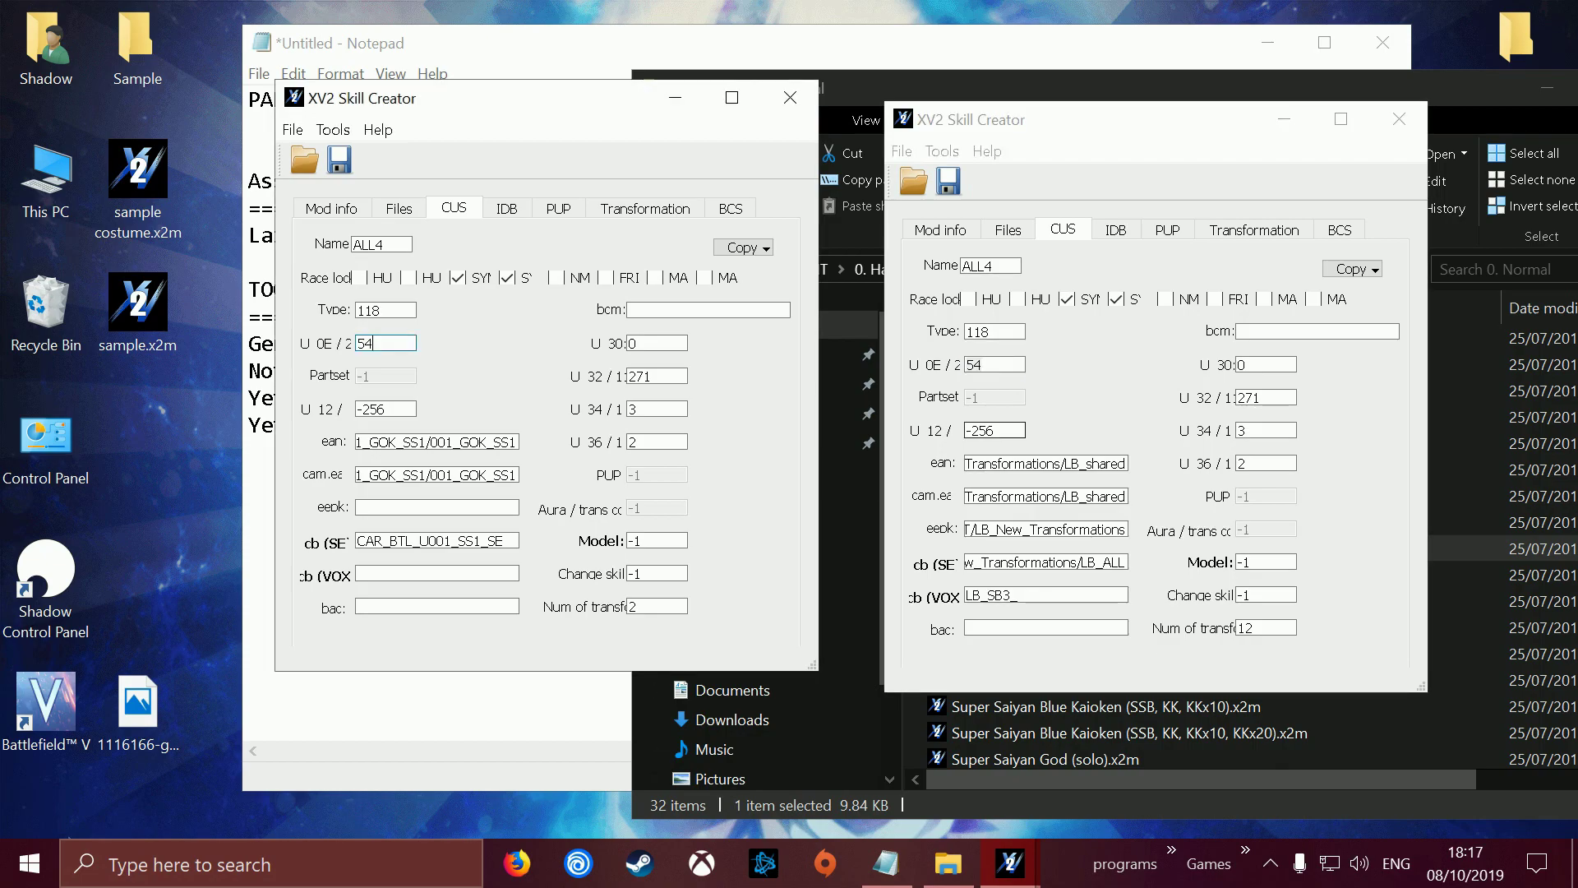
pyautogui.doubleClick(994, 430)
pyautogui.hotkey('ctrl', 'c')
pyautogui.doubleClick(385, 409)
pyautogui.hotkey('ctrl', 'v')
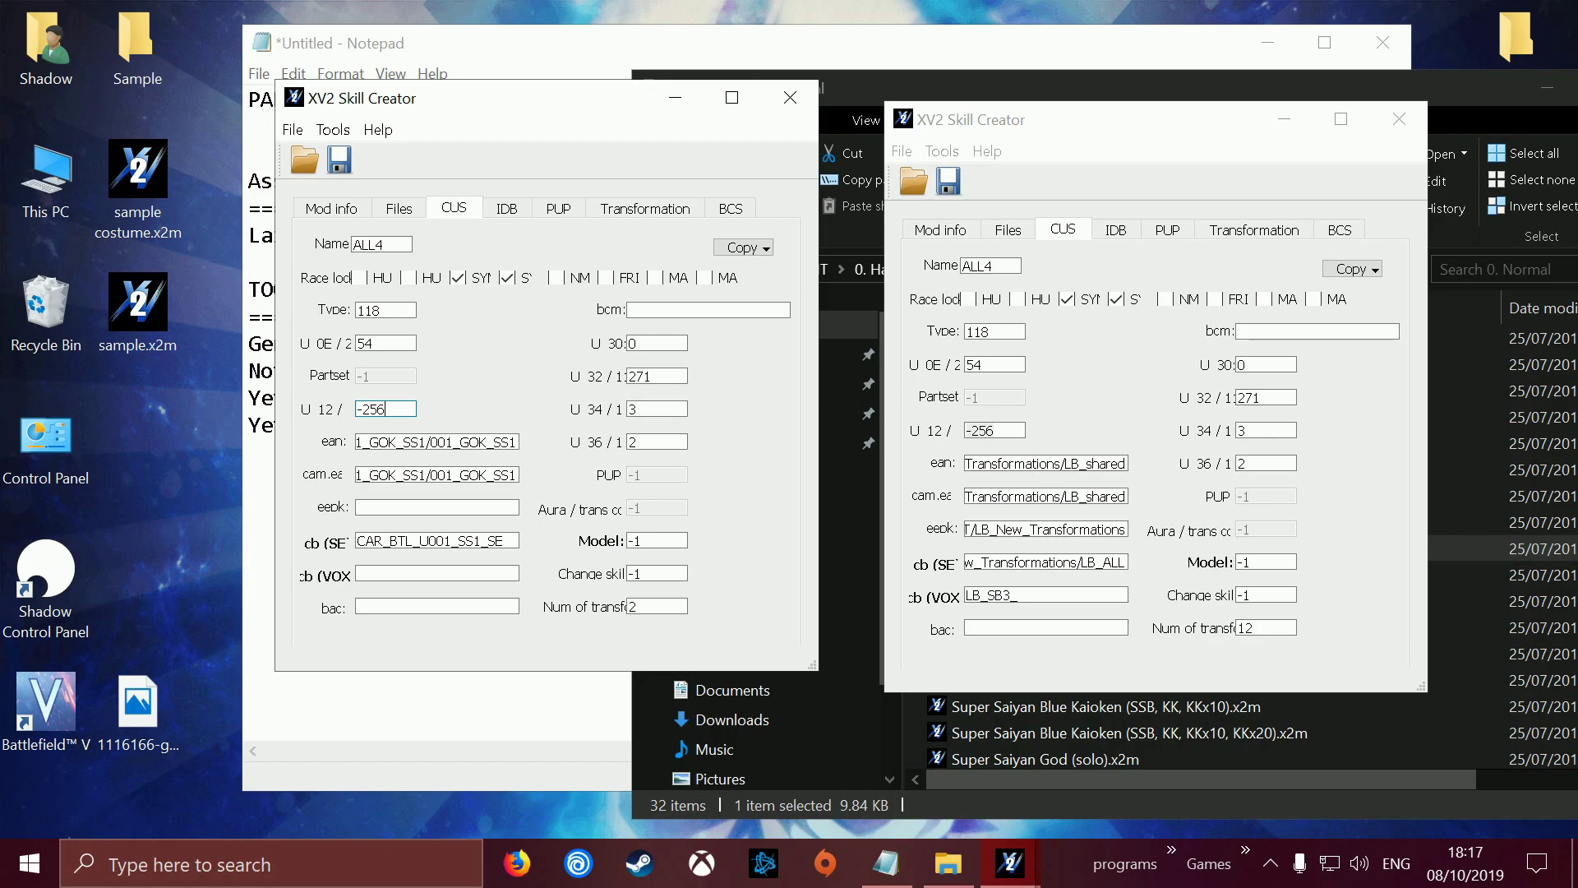
# - Copy the ean and cam.ean paths ending in Transformations/LB_shared from the Super Saiyan All skill into the sample skill
pyautogui.click(1037, 463)
pyautogui.hotkey('ctrl', 'a')
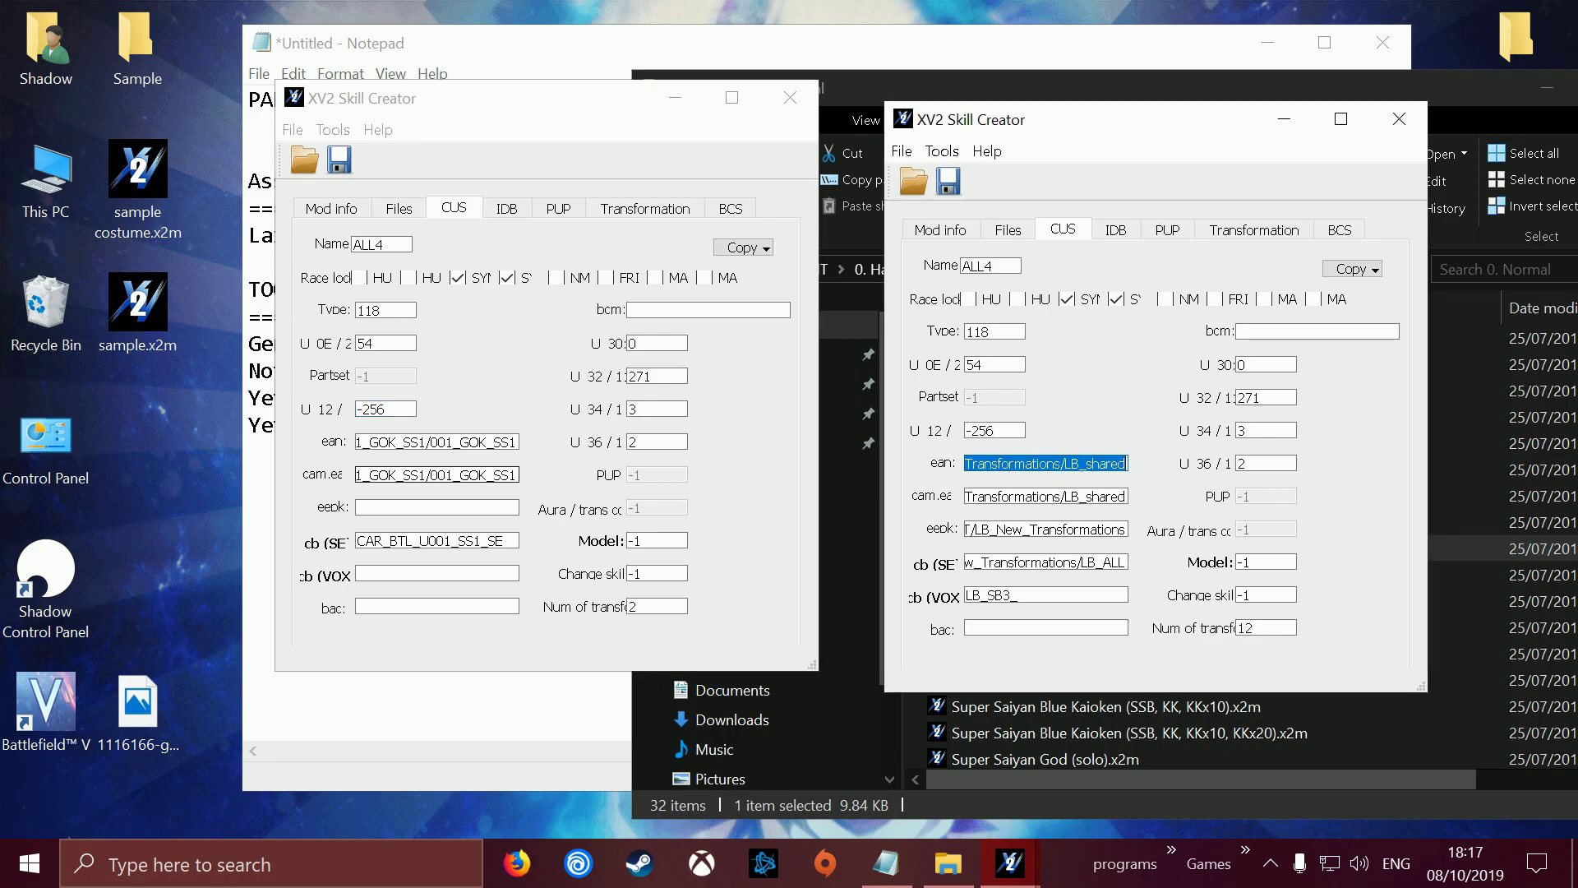
pyautogui.click(436, 441)
pyautogui.hotkey('ctrl', 'a')
pyautogui.hotkey('ctrl', 'v')
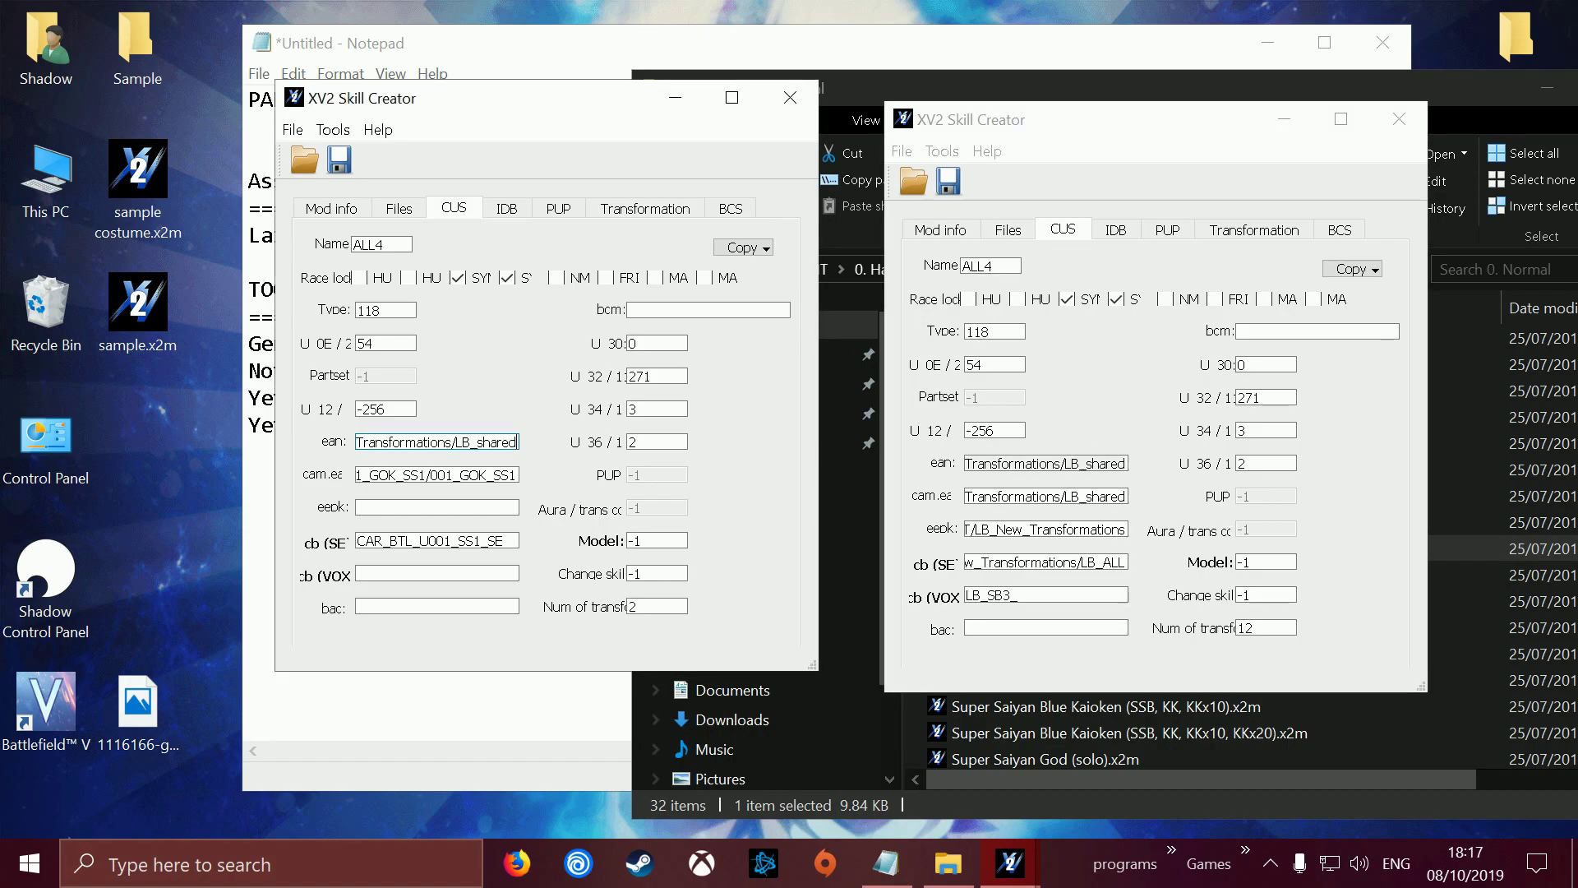
pyautogui.click(1044, 496)
pyautogui.hotkey('ctrl', 'a')
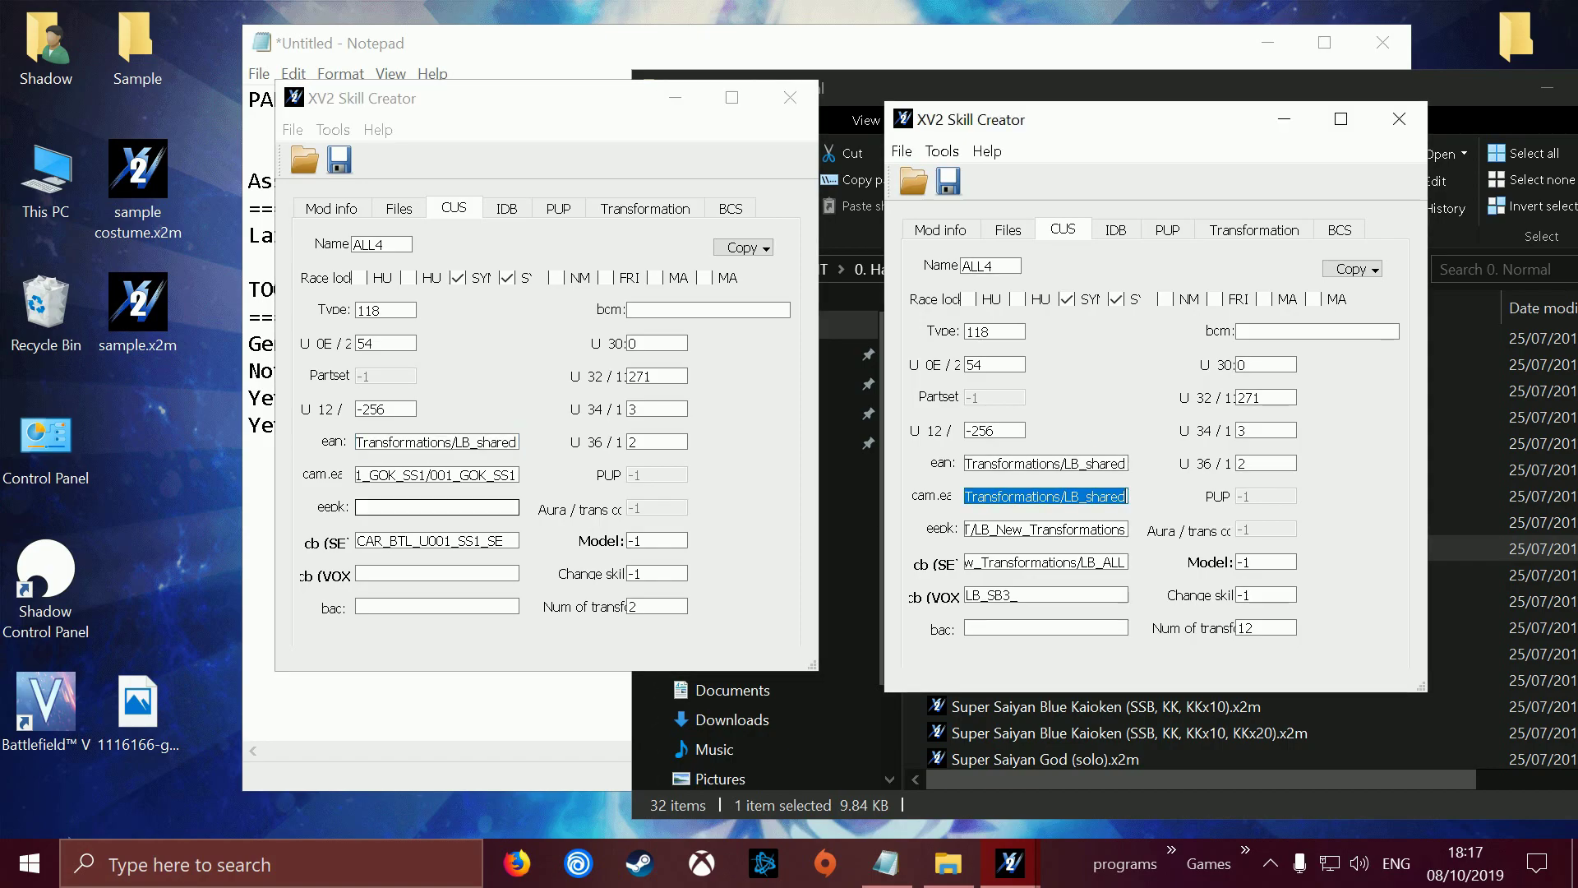
pyautogui.click(435, 474)
pyautogui.hotkey('ctrl', 'a')
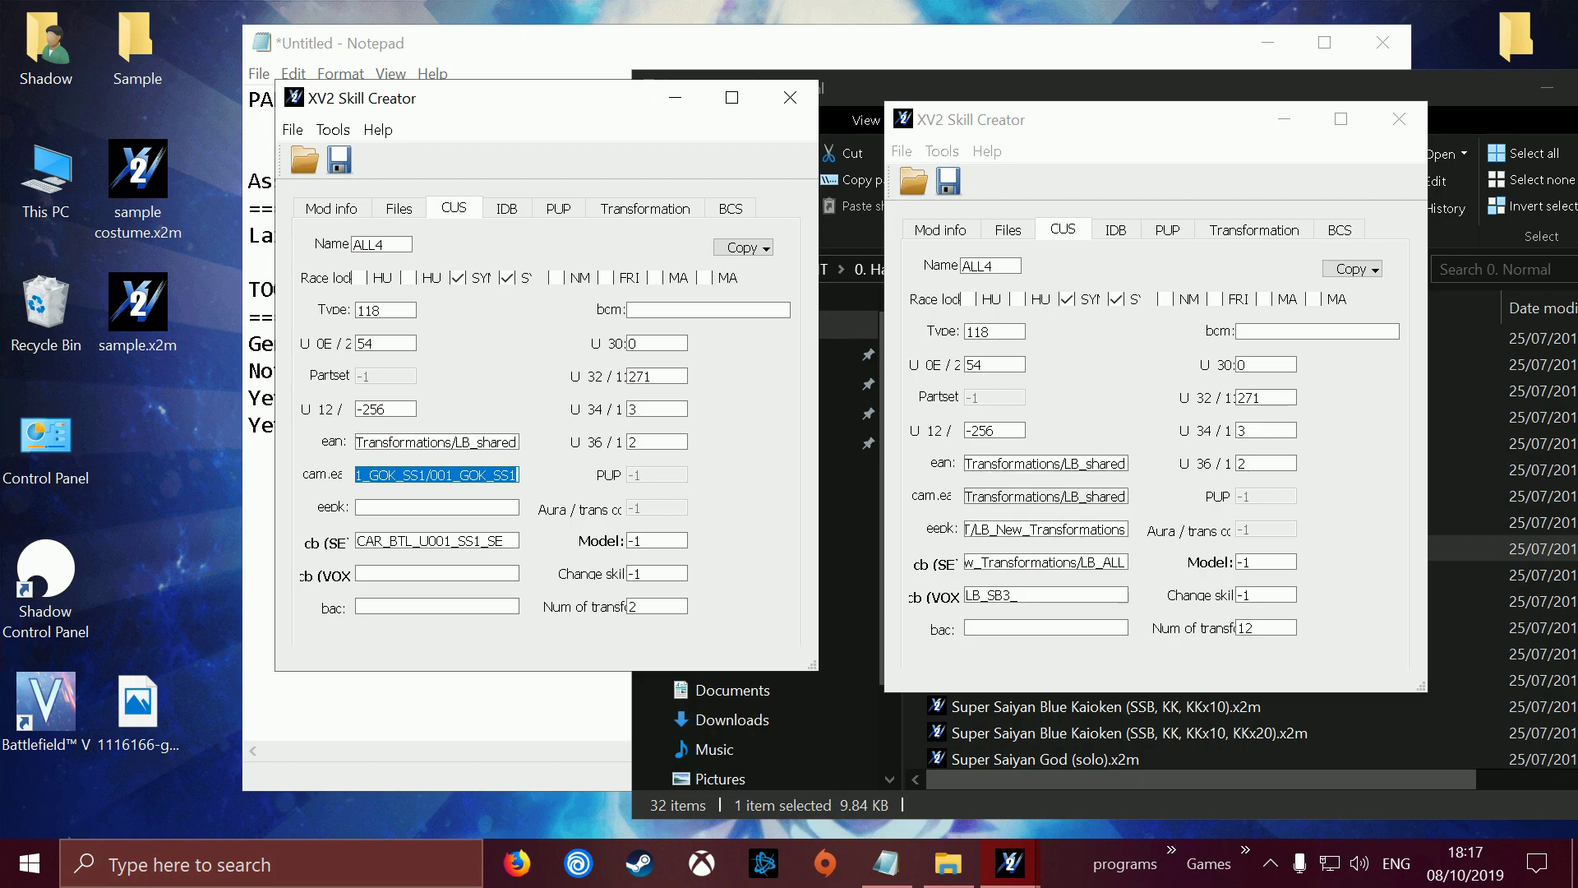
pyautogui.hotkey('ctrl', 'v')
# - Copy the eepk path ending in LB_New_Transformations and the SE acb path ending in LB_ALL into the sample skill
pyautogui.click(1044, 529)
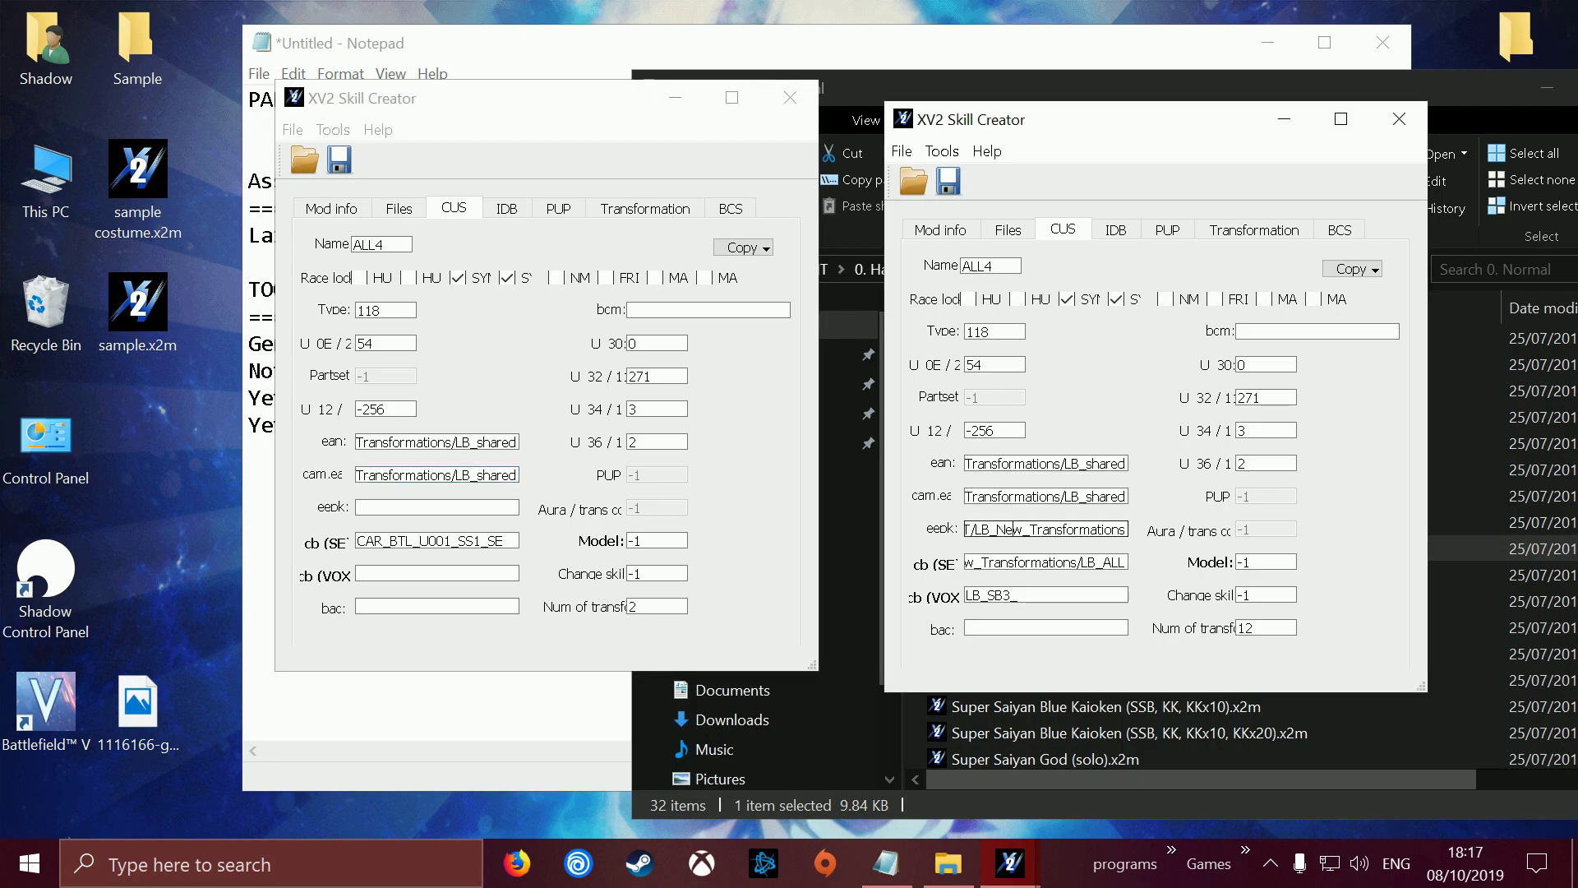
pyautogui.doubleClick(1043, 528)
pyautogui.hotkey('ctrl', 'c')
pyautogui.click(436, 506)
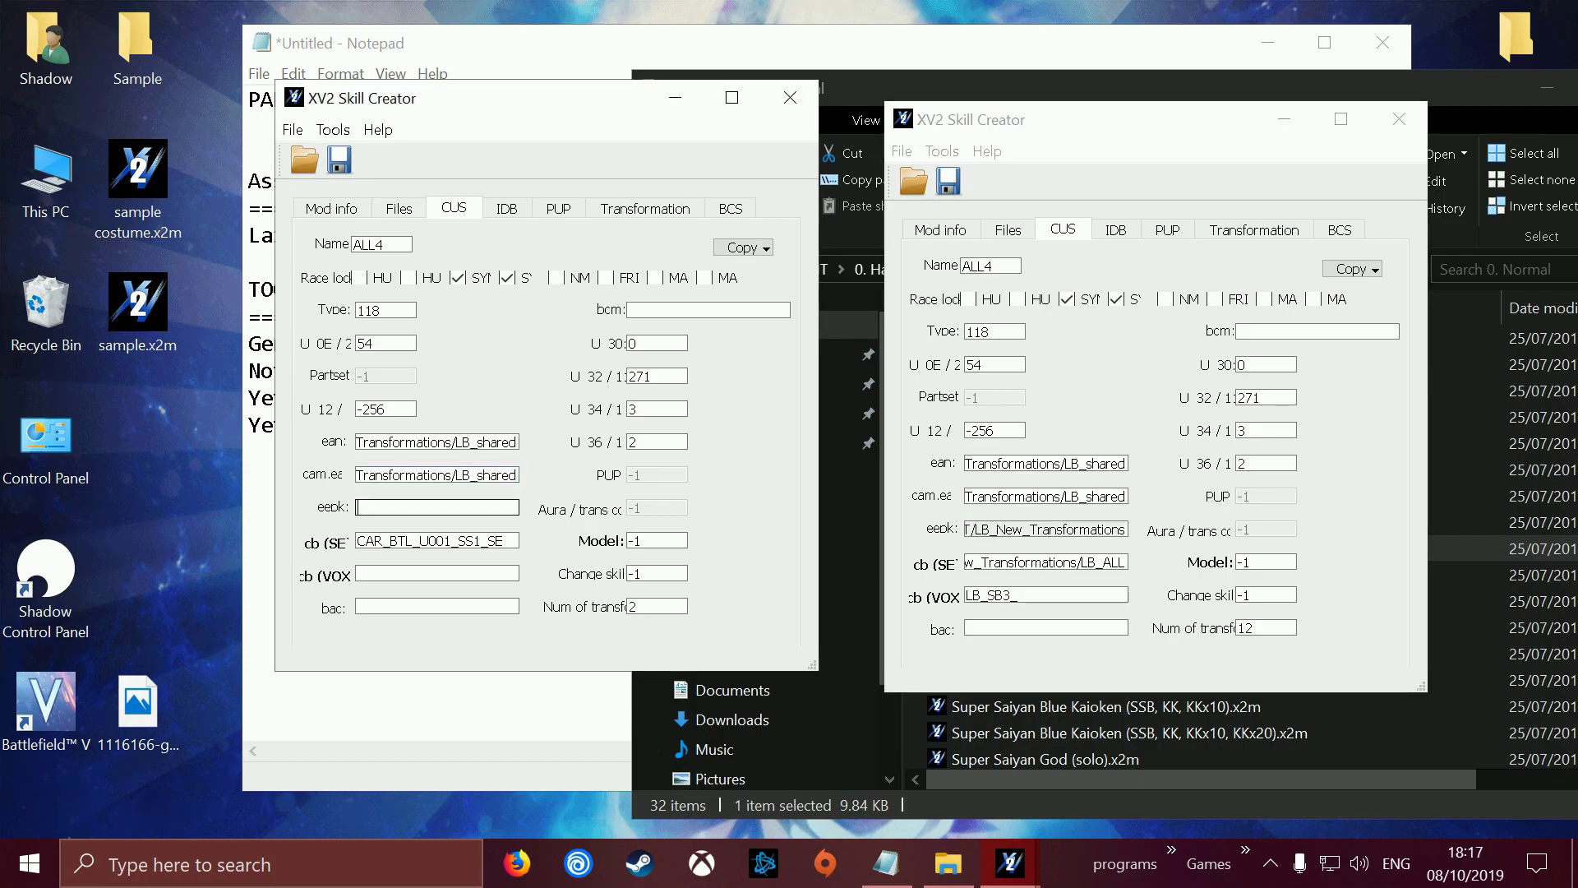
pyautogui.hotkey('ctrl', 'v')
pyautogui.click(1044, 562)
pyautogui.hotkey('ctrl', 'a')
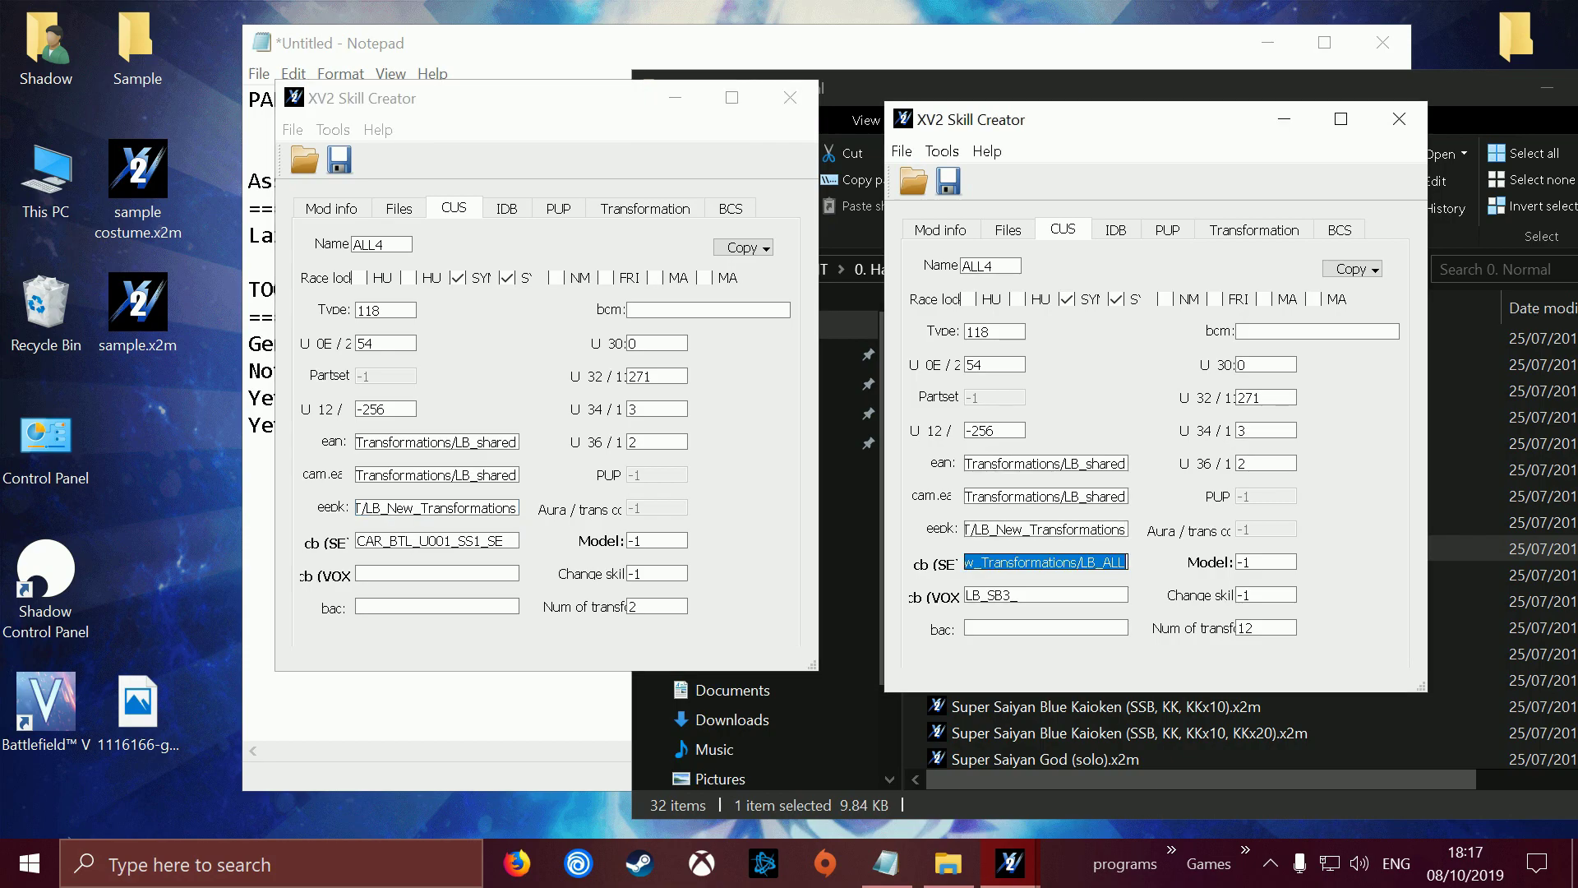
pyautogui.click(437, 540)
pyautogui.hotkey('ctrl', 'a')
pyautogui.hotkey('ctrl', 'v')
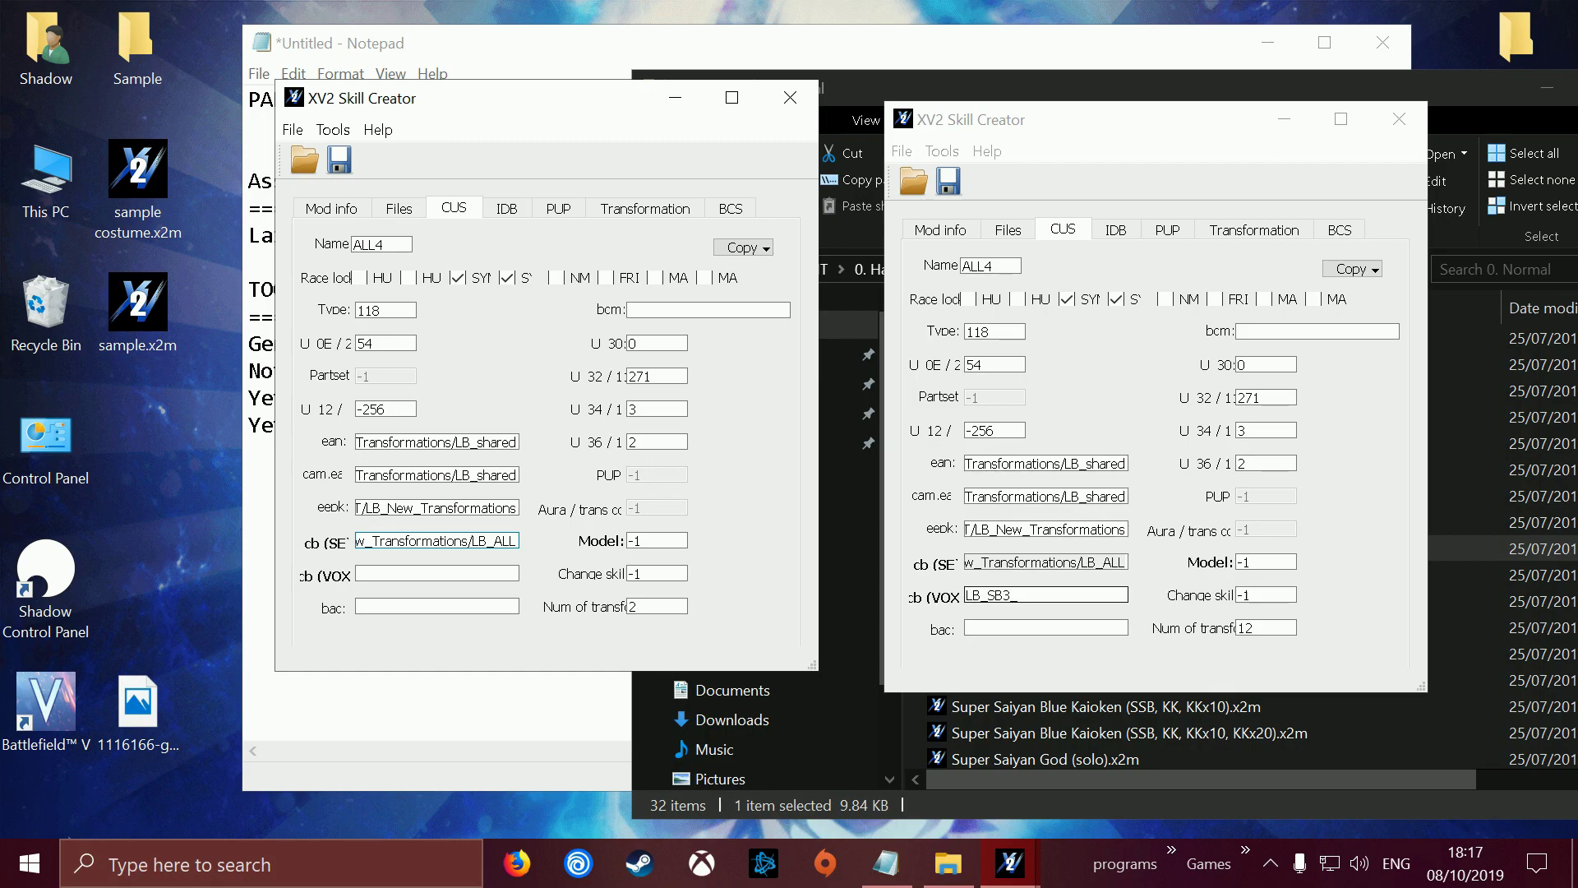
# - Copy the VOX acb value LB_SB3_ into the sample skill and close the Super Saiyan All skill's window
pyautogui.click(1045, 595)
pyautogui.hotkey('ctrl', 'a')
pyautogui.click(436, 573)
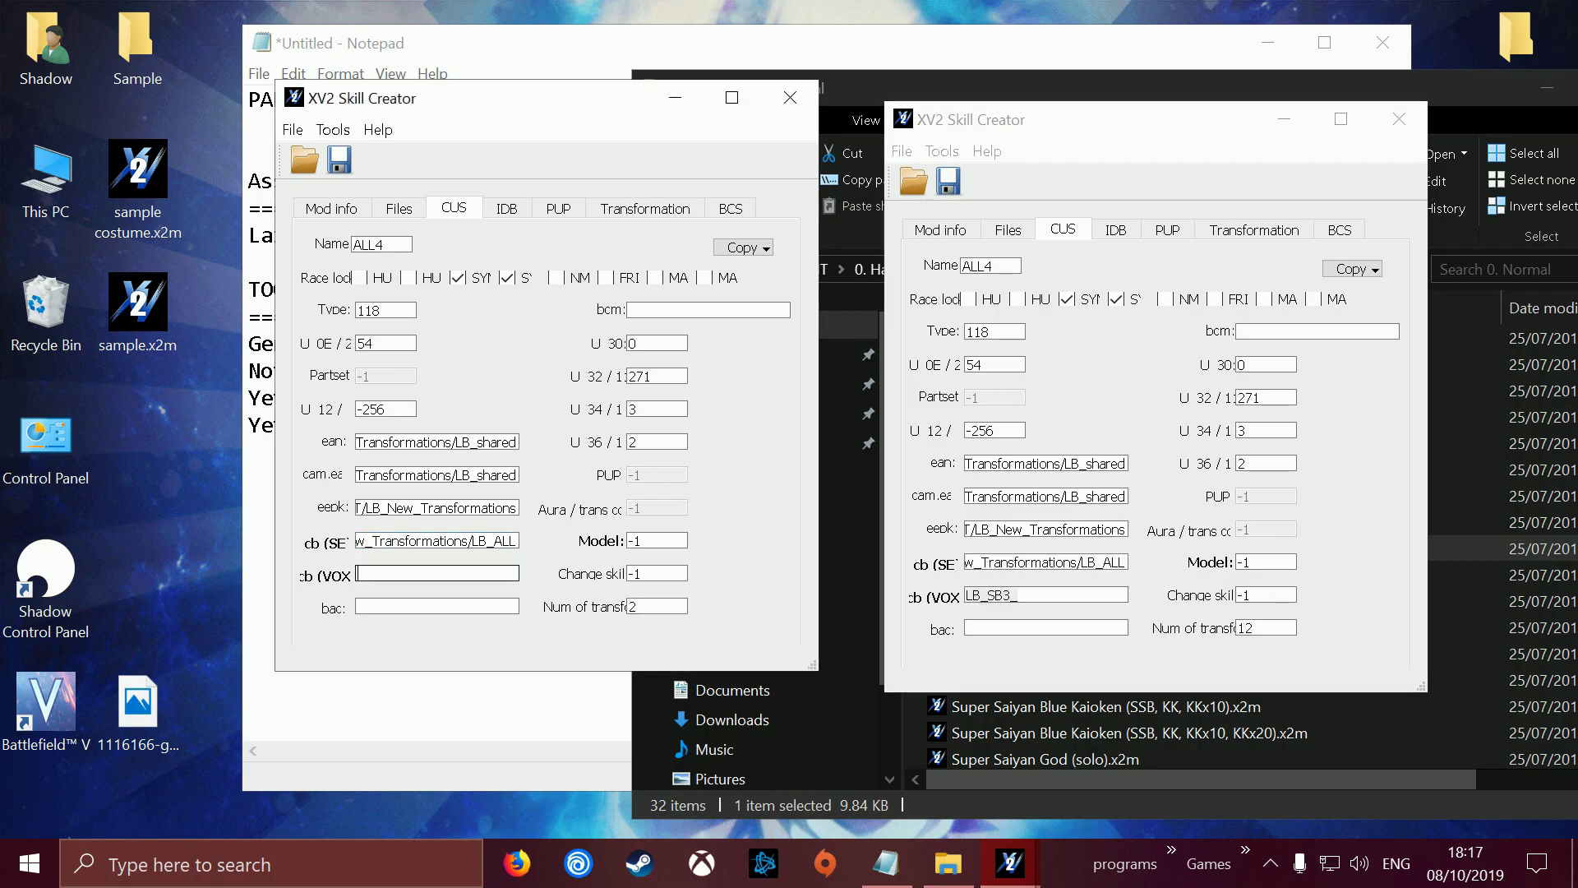
pyautogui.hotkey('ctrl', 'v')
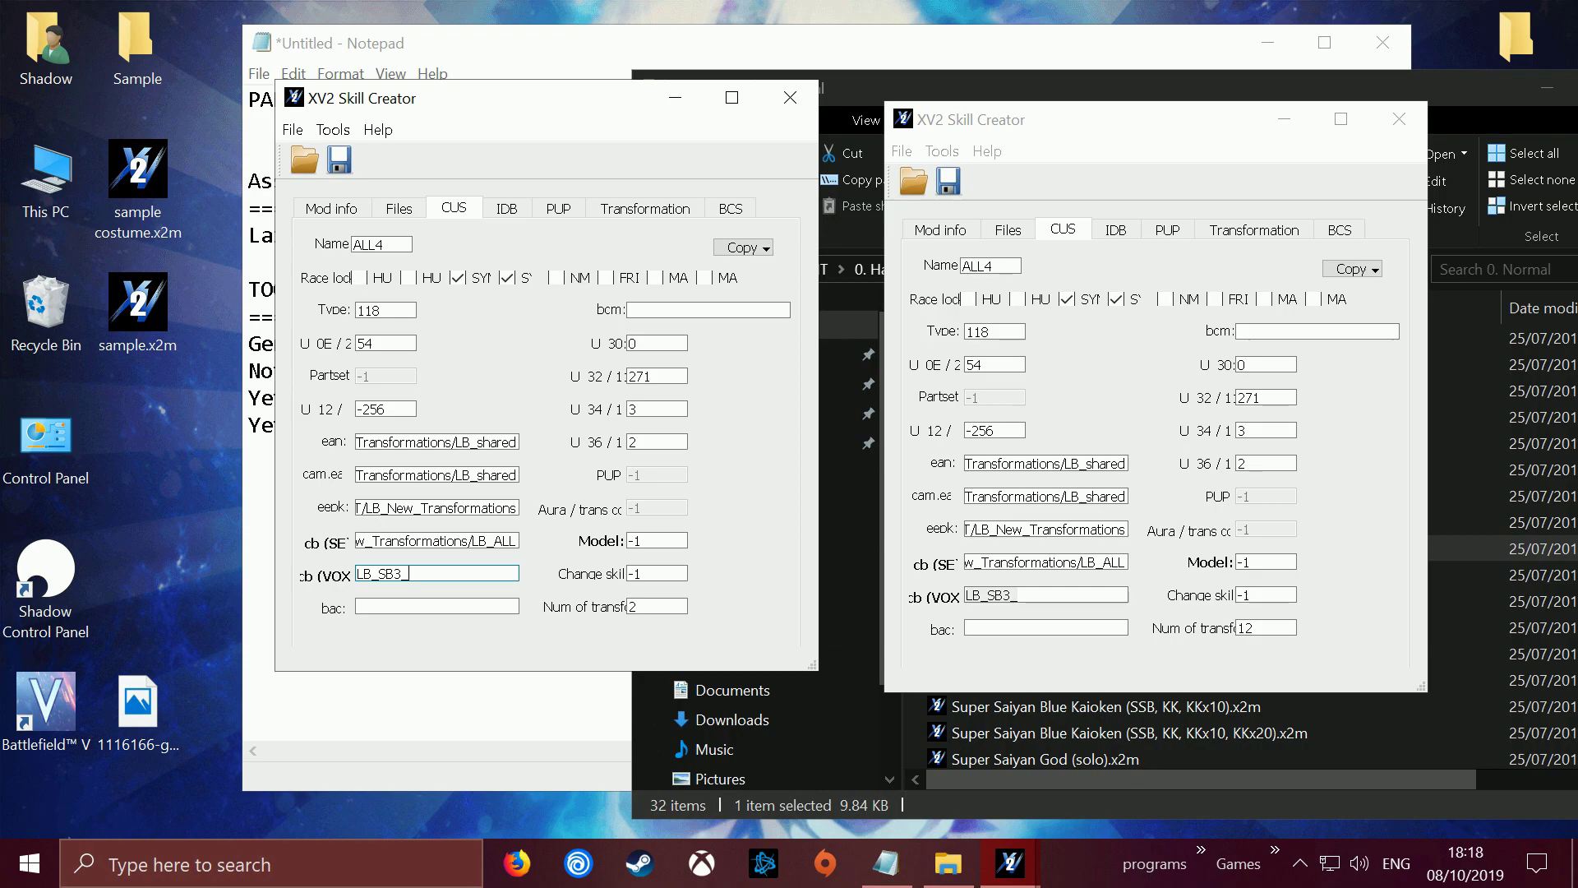
pyautogui.doubleClick(645, 606)
pyautogui.click(640, 606)
pyautogui.click(1398, 119)
pyautogui.click(1399, 119)
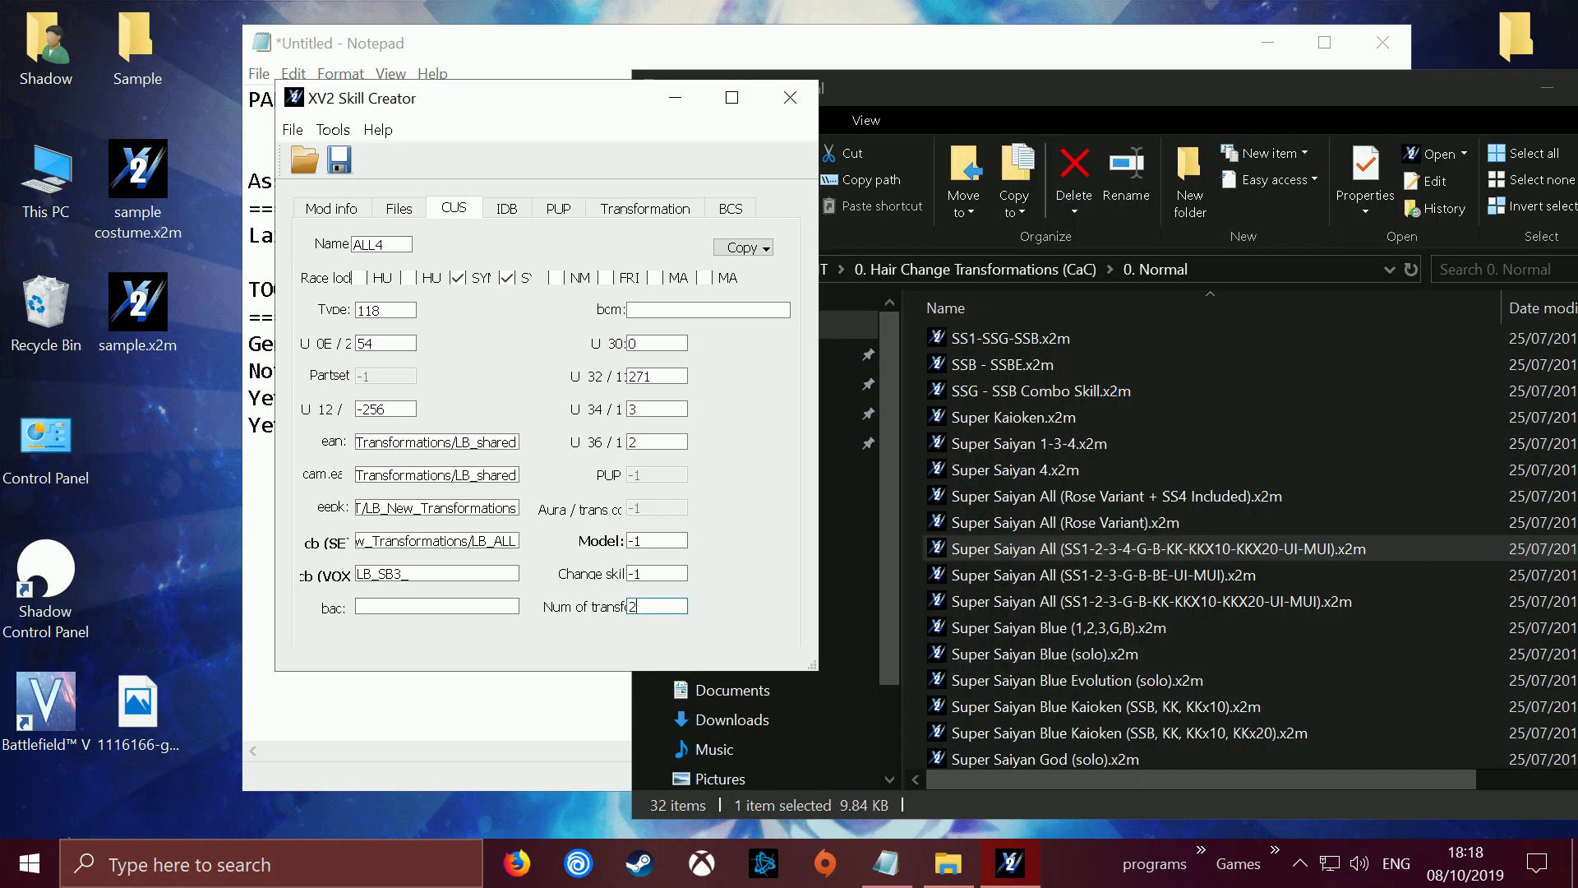
pyautogui.click(1000, 120)
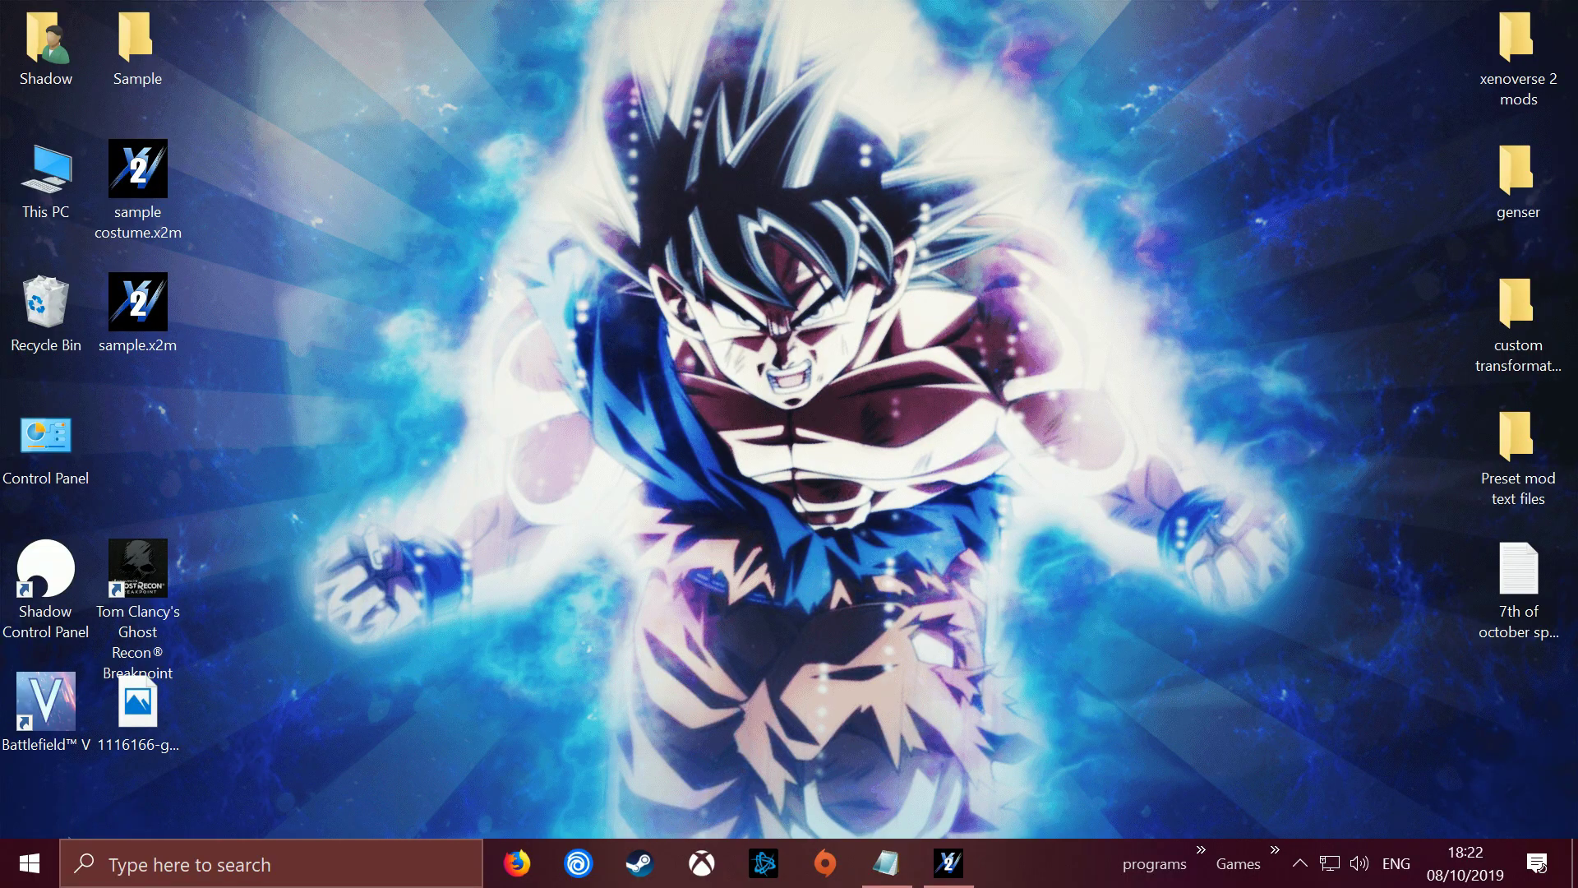
# - Create a new folder named custom animations on the desktop
pyautogui.rightClick(152, 458)
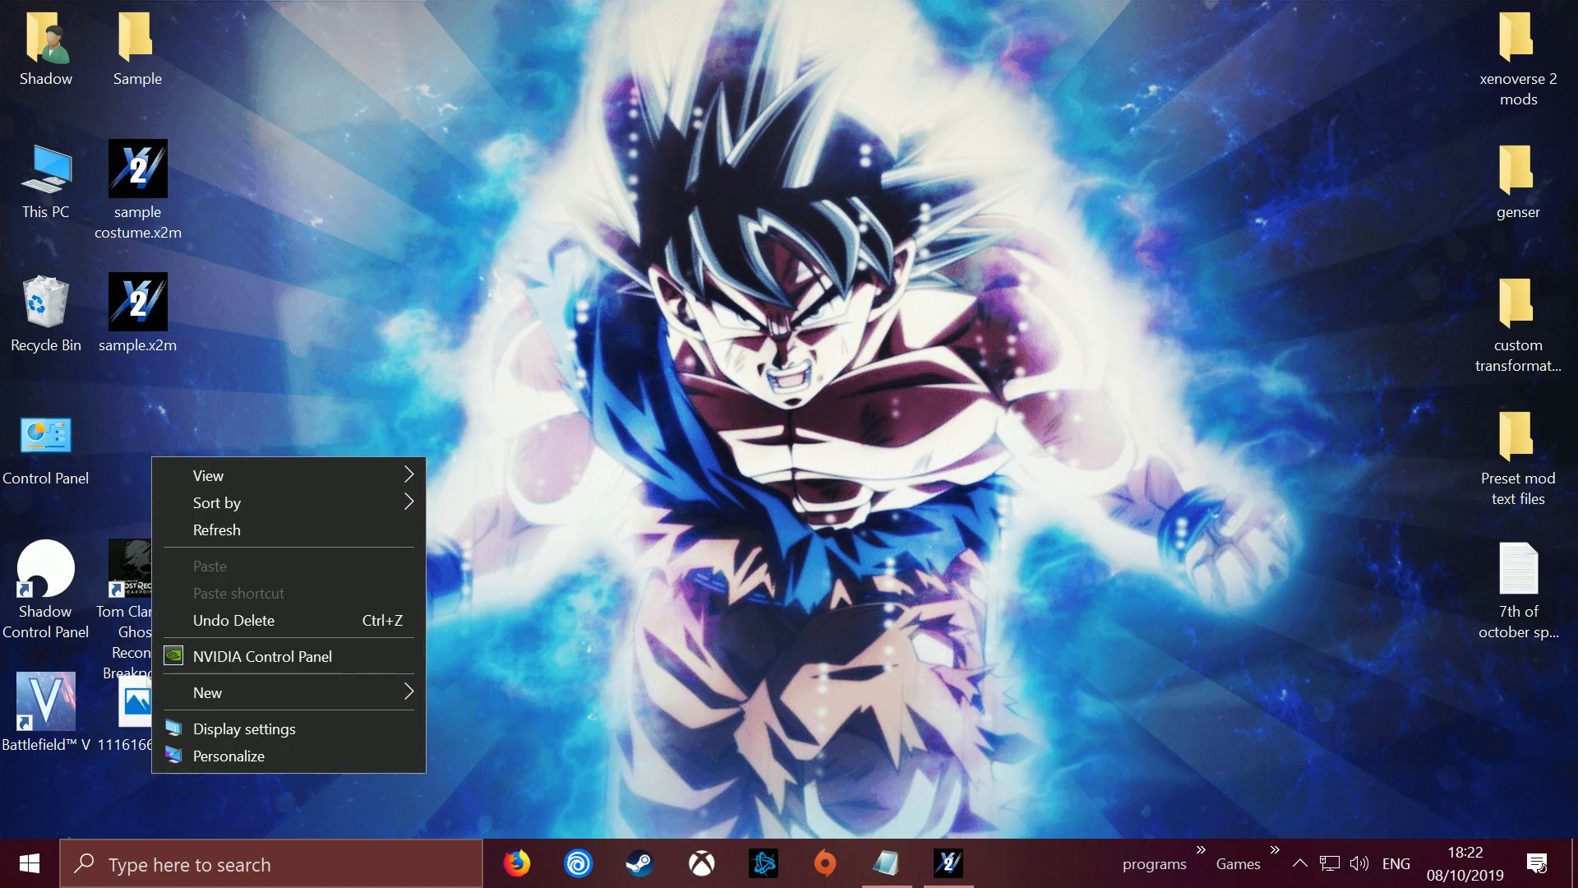
pyautogui.moveTo(213, 692)
pyautogui.click(483, 694)
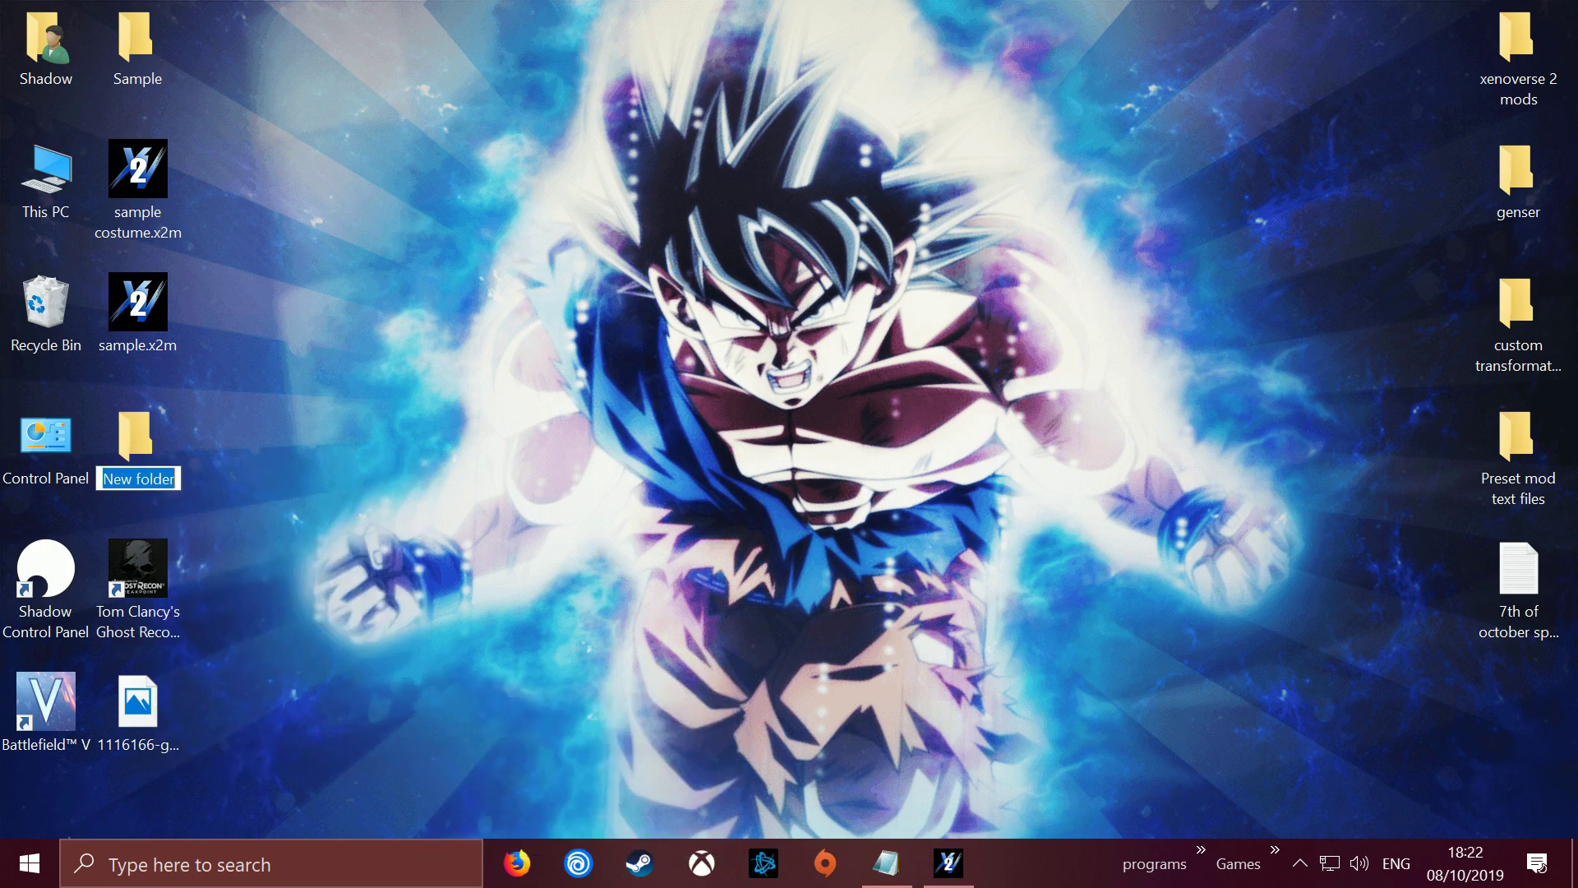
pyautogui.write('custom')
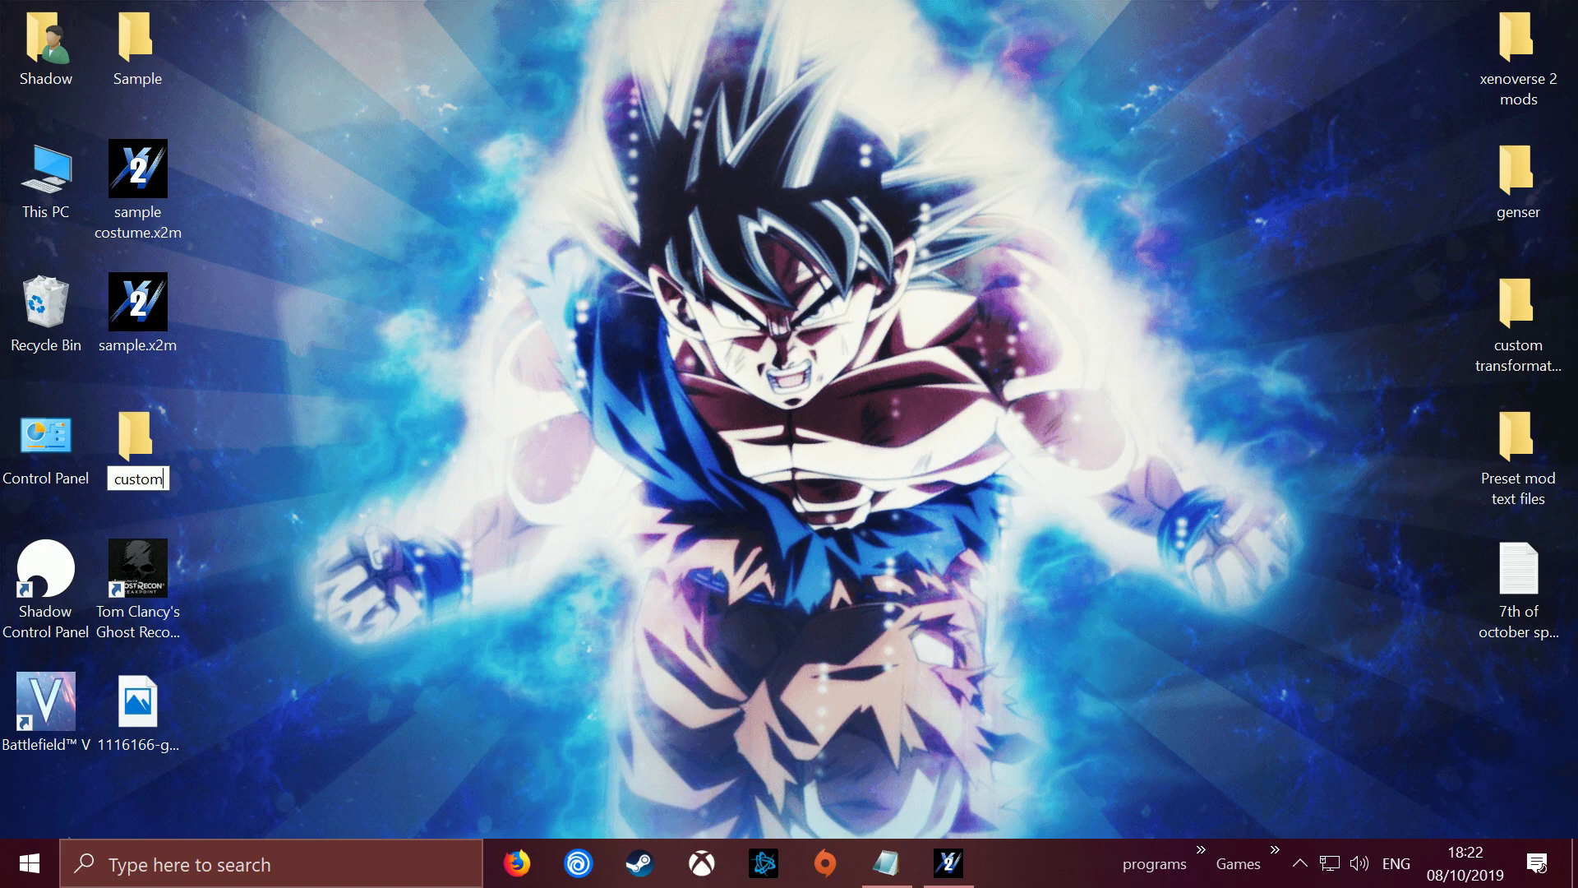
pyautogui.write(' animations')
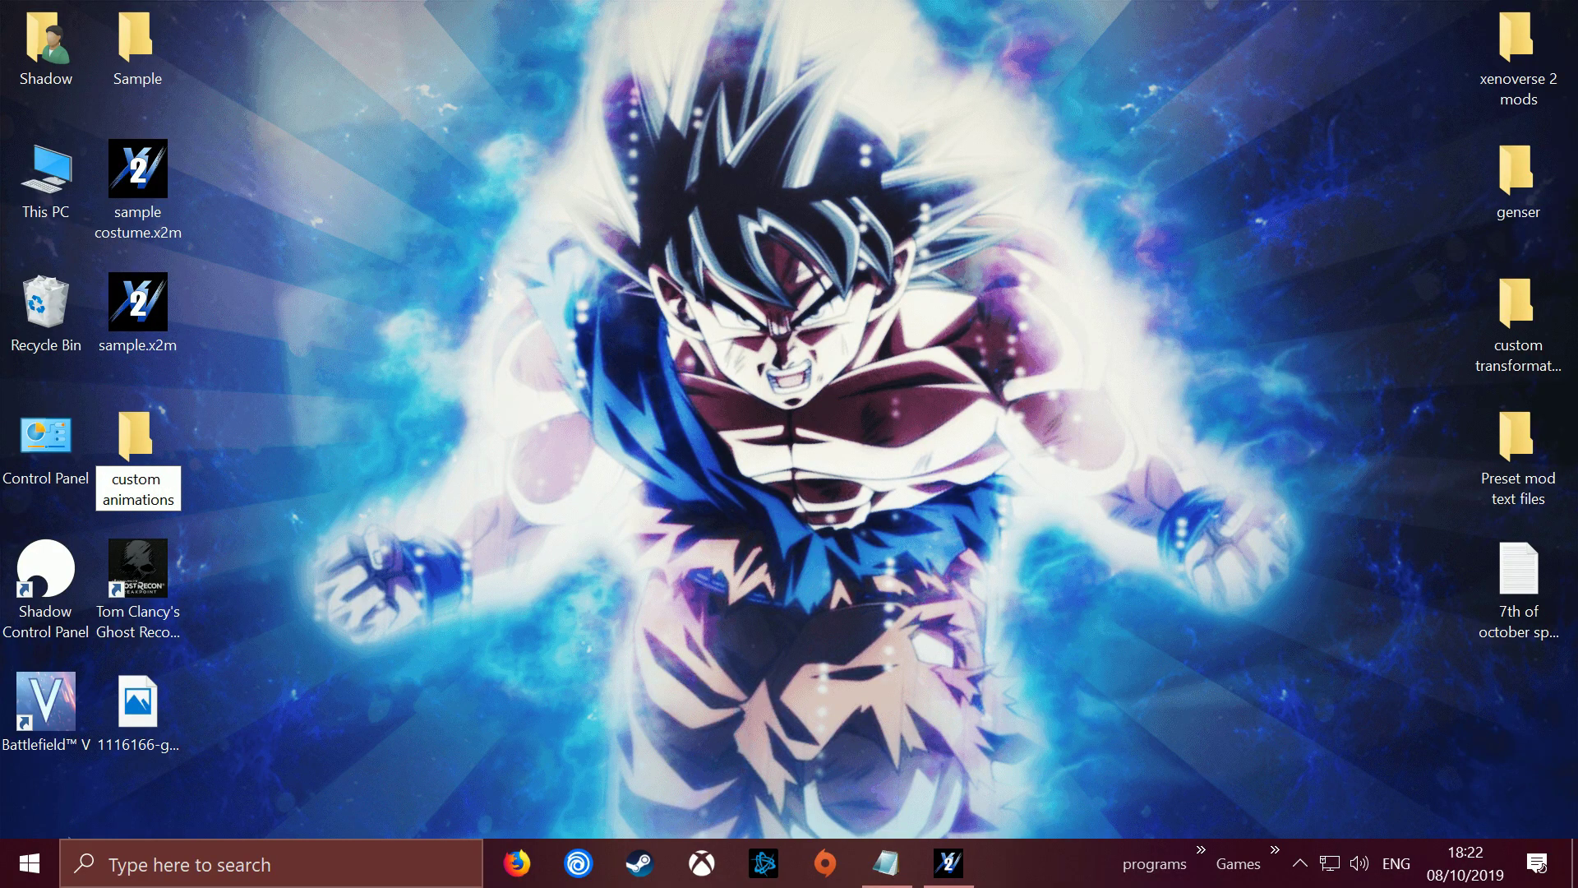
pyautogui.press('Return')
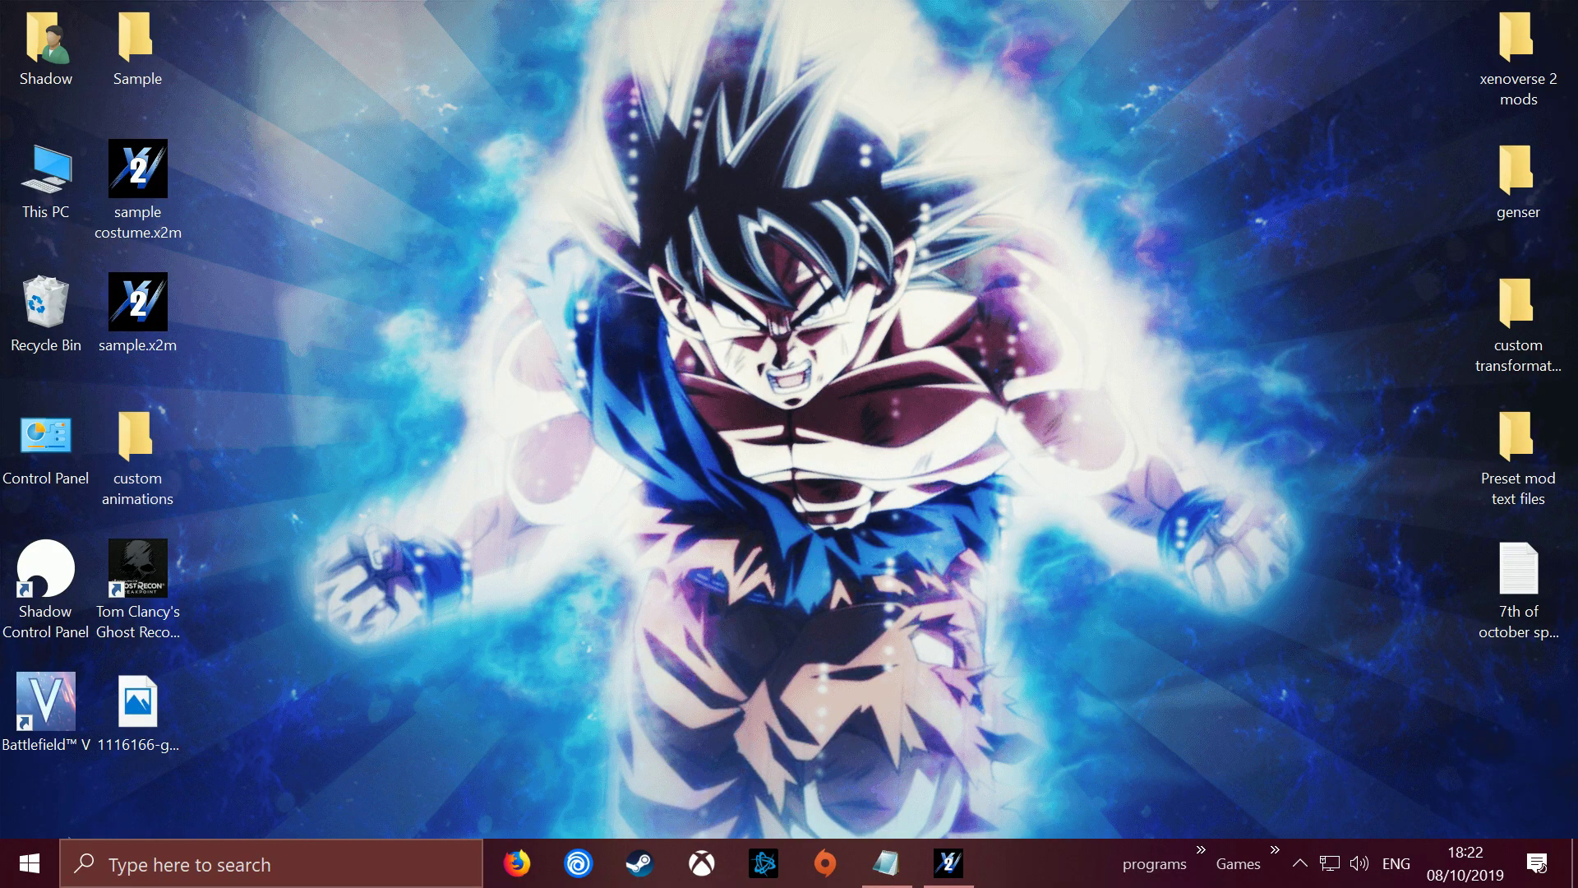
# - Open the 0. Normal folder under xenoverse 2 mods, NT, 0. Hair Change Transformations (CaC), keeping the desktop's custom animations folder uncovered
pyautogui.doubleClick(1518, 49)
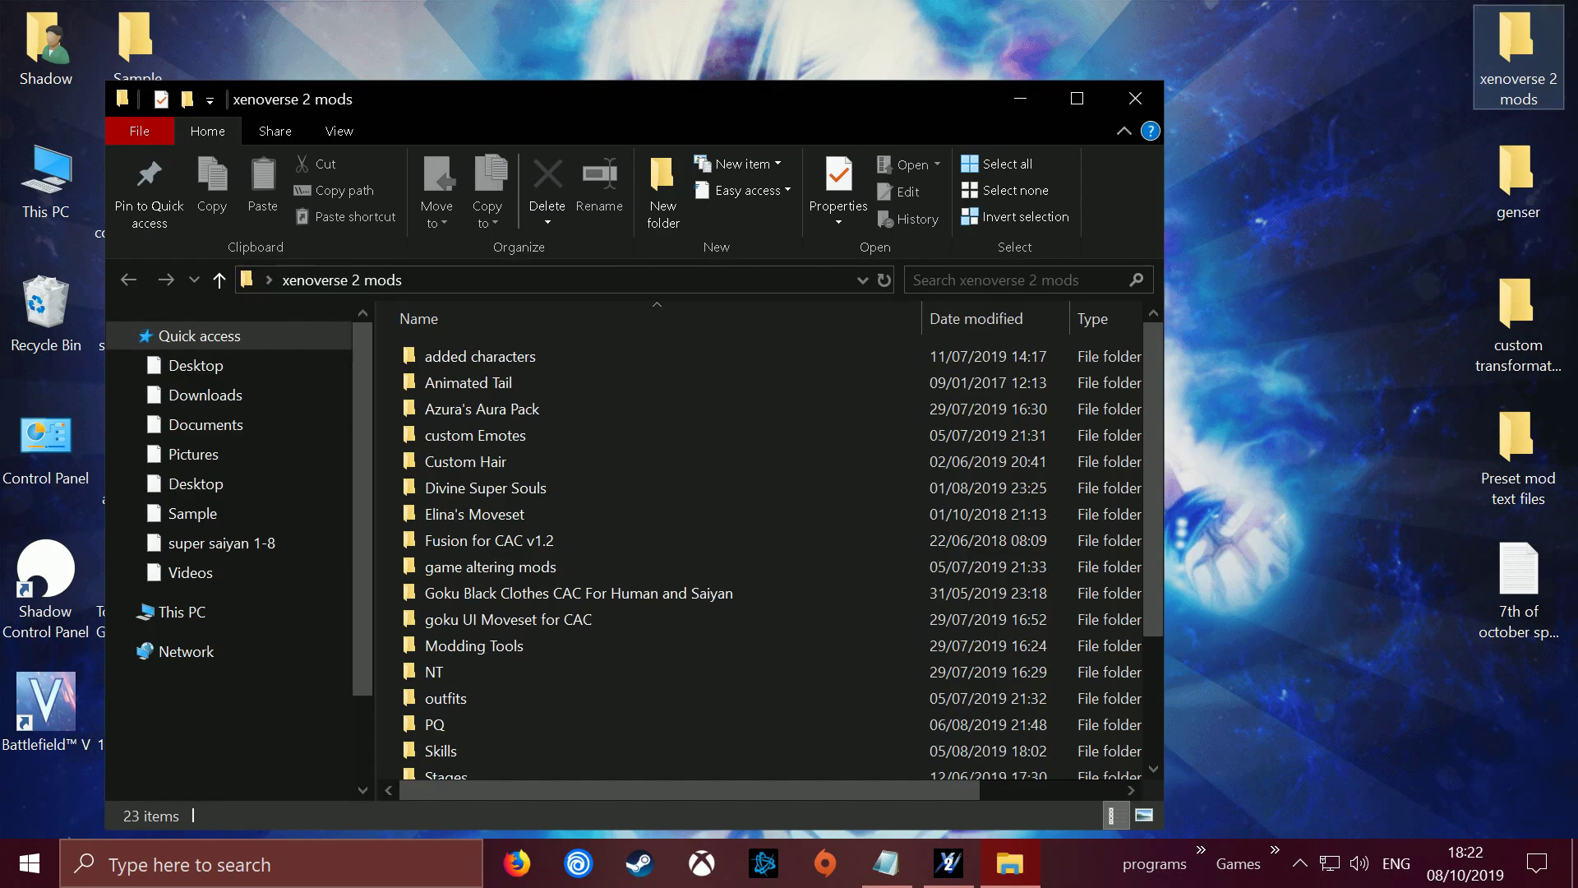
pyautogui.moveTo(575, 98); pyautogui.dragTo(1037, 19)
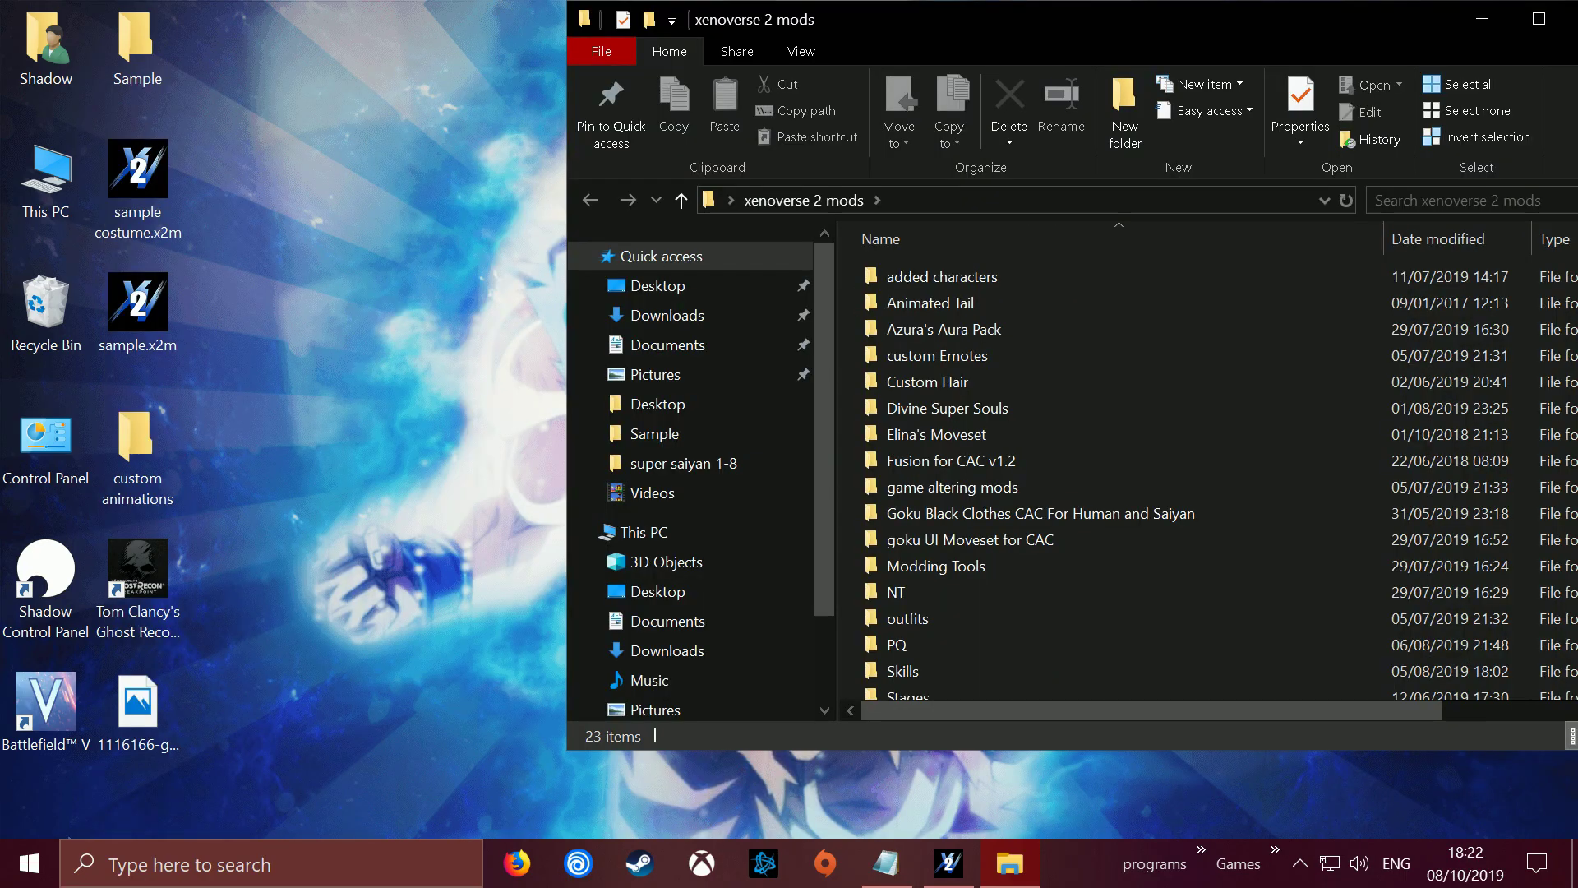
pyautogui.click(895, 592)
pyautogui.doubleClick(896, 591)
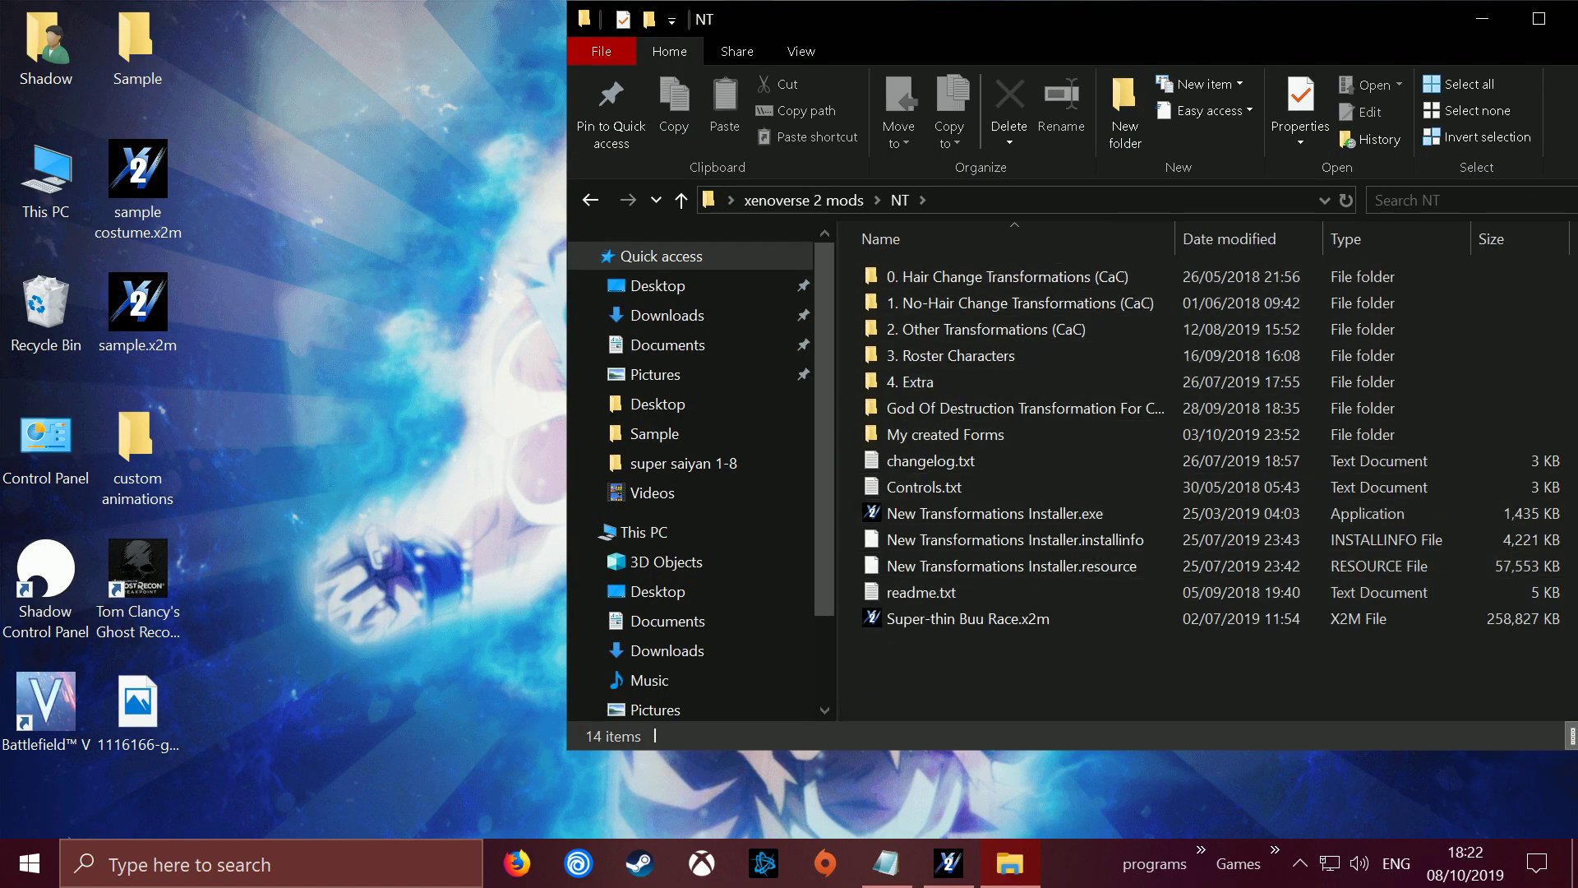
pyautogui.doubleClick(1007, 277)
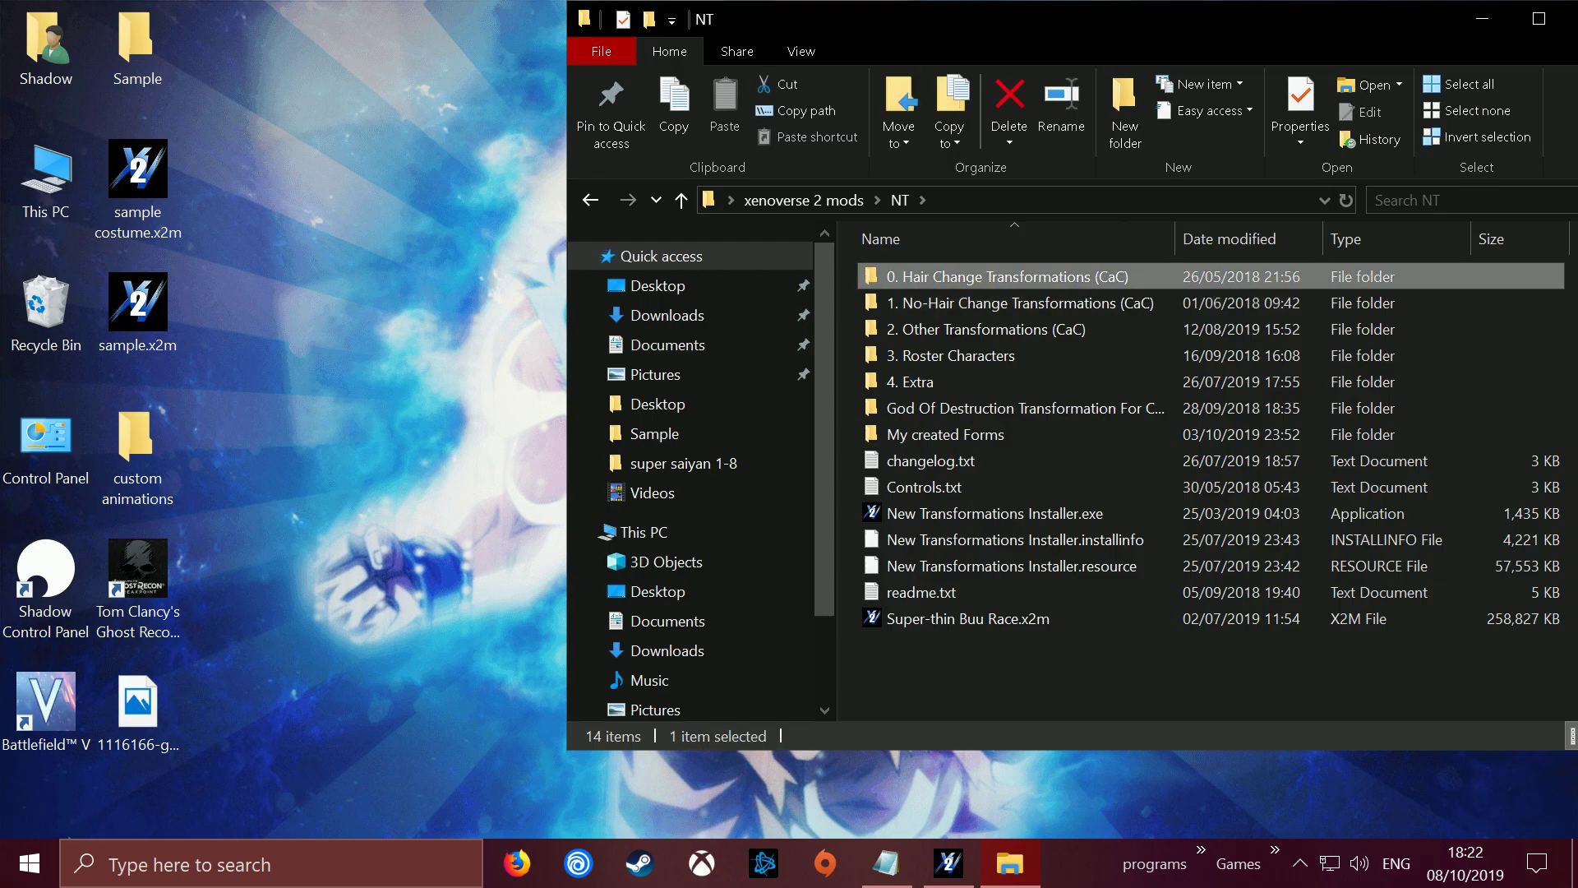
pyautogui.click(1007, 277)
pyautogui.doubleClick(1007, 277)
pyautogui.moveTo(978, 21); pyautogui.dragTo(851, 49)
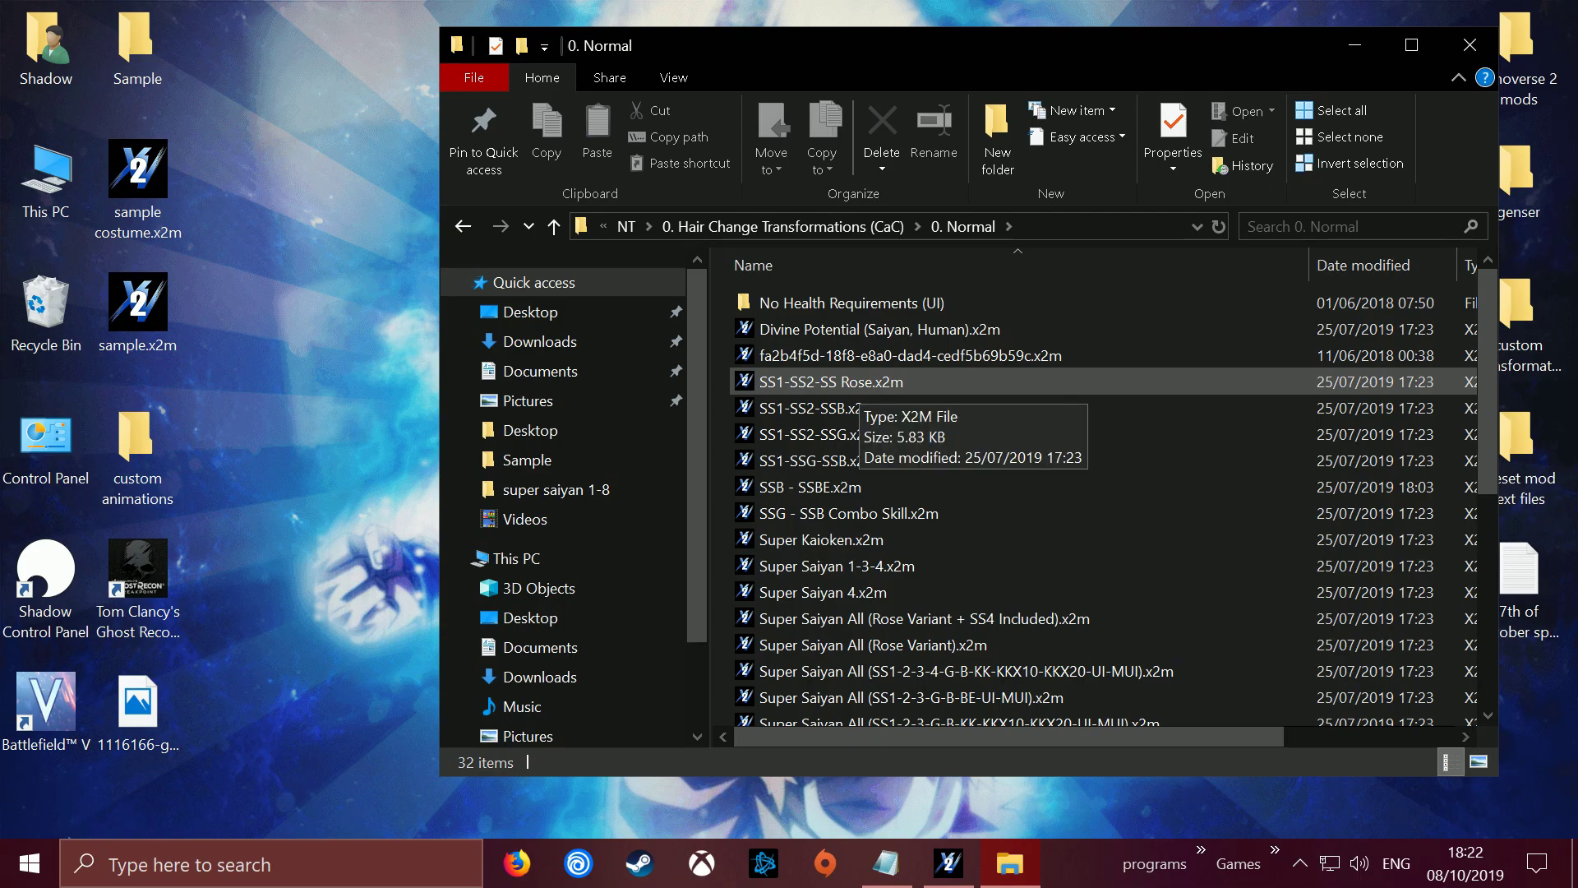
# - Open Super Saiyan Rage.x2m as a 7-Zip archive, place its window beside the custom animations folder and show its SKILL contents
pyautogui.scroll(-1, 1101, 505)
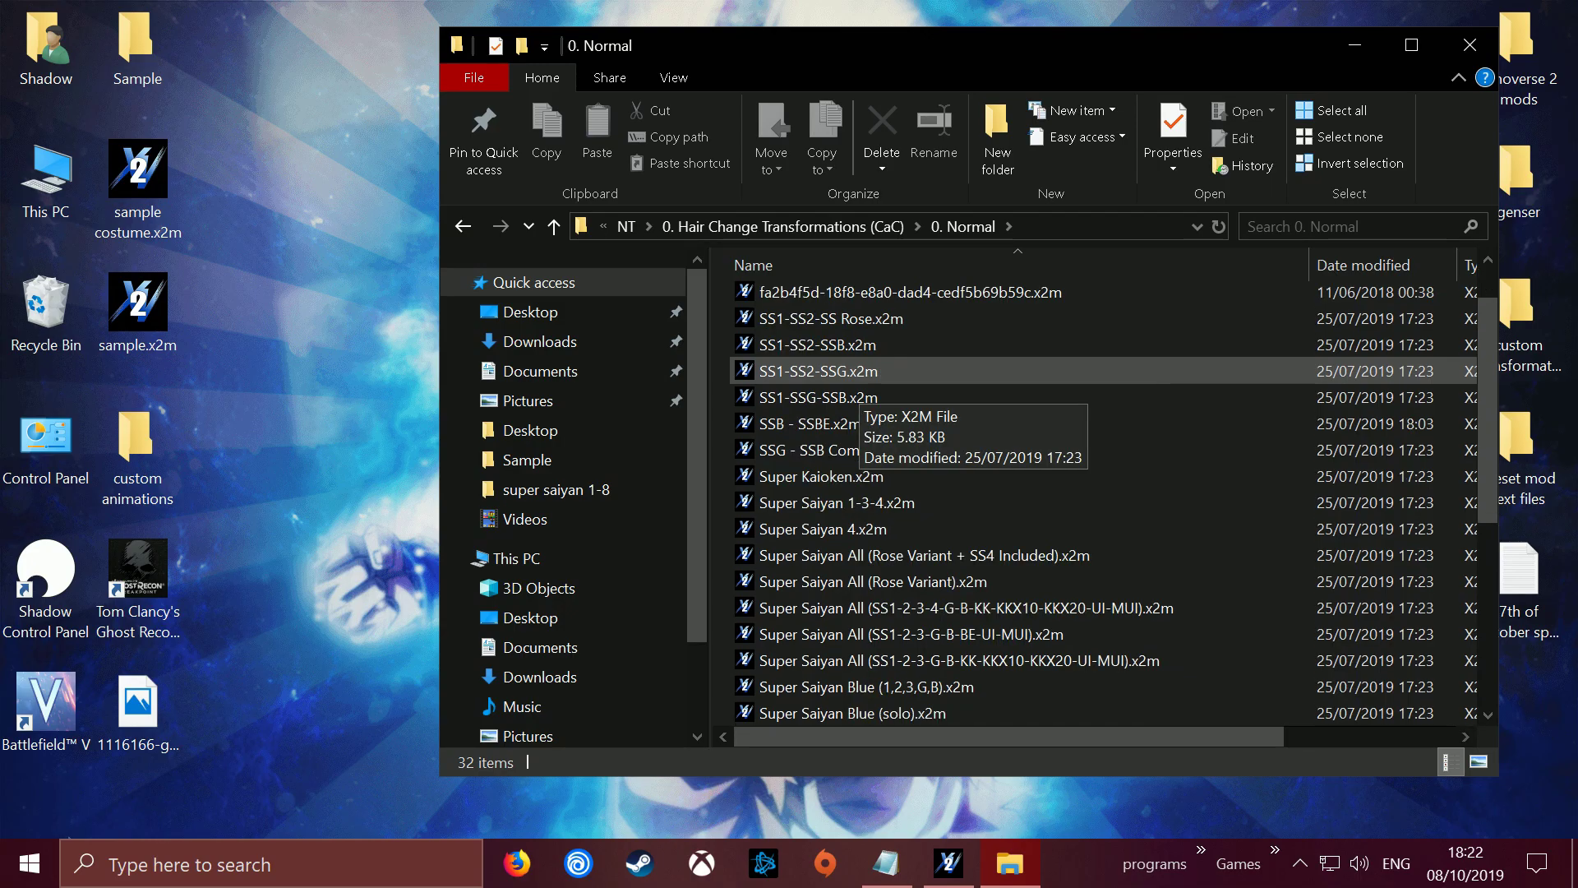
pyautogui.scroll(-2, 986, 386)
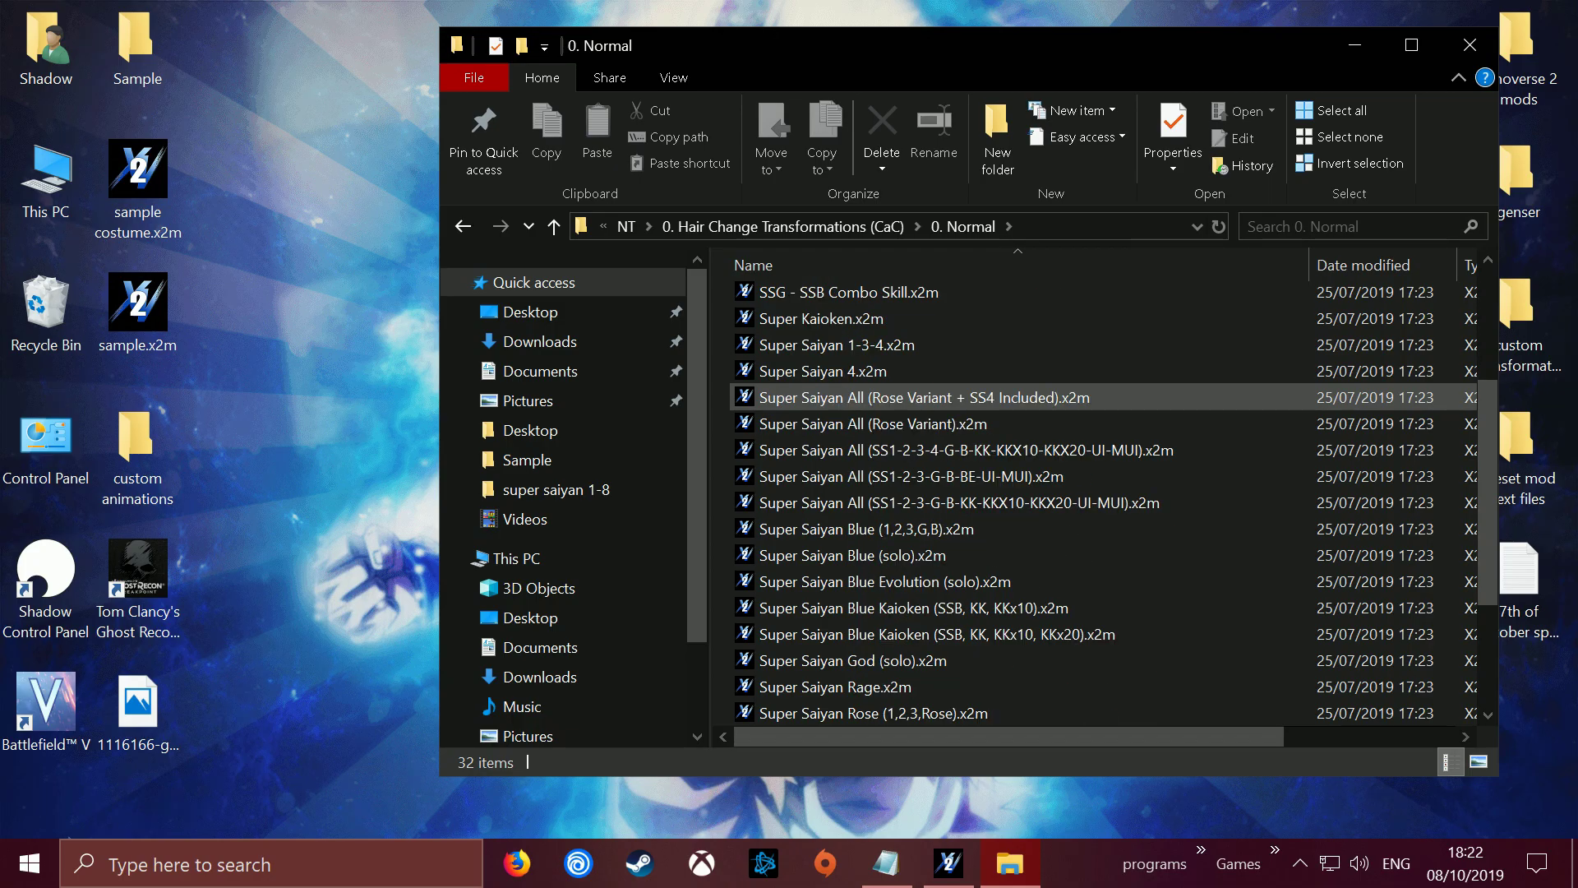
pyautogui.scroll(-1, 986, 397)
pyautogui.scroll(-1, 987, 397)
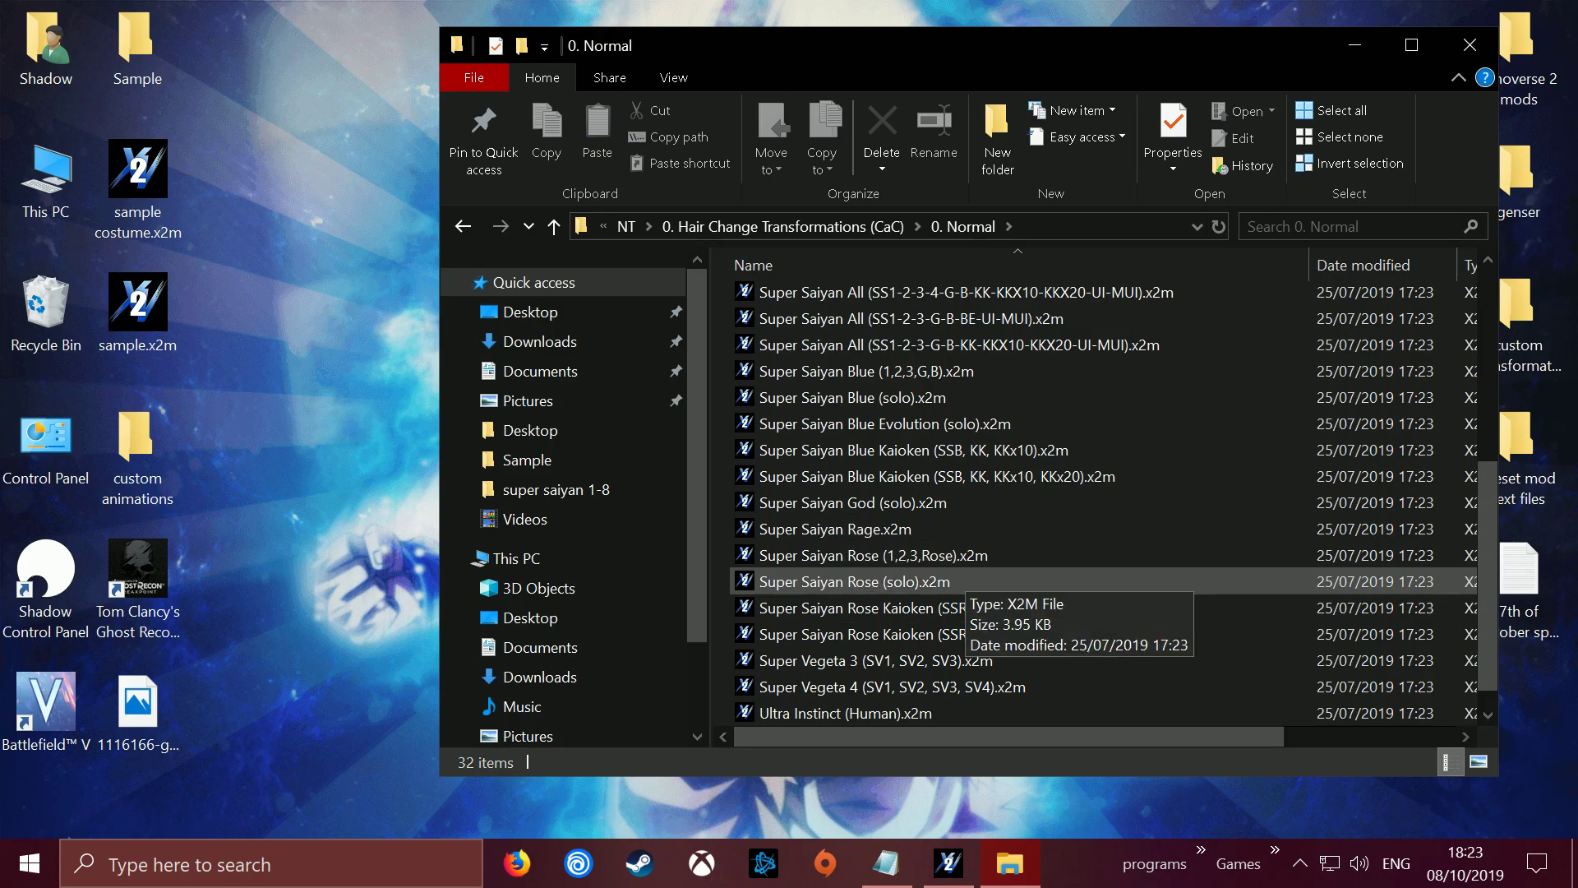
pyautogui.rightClick(867, 527)
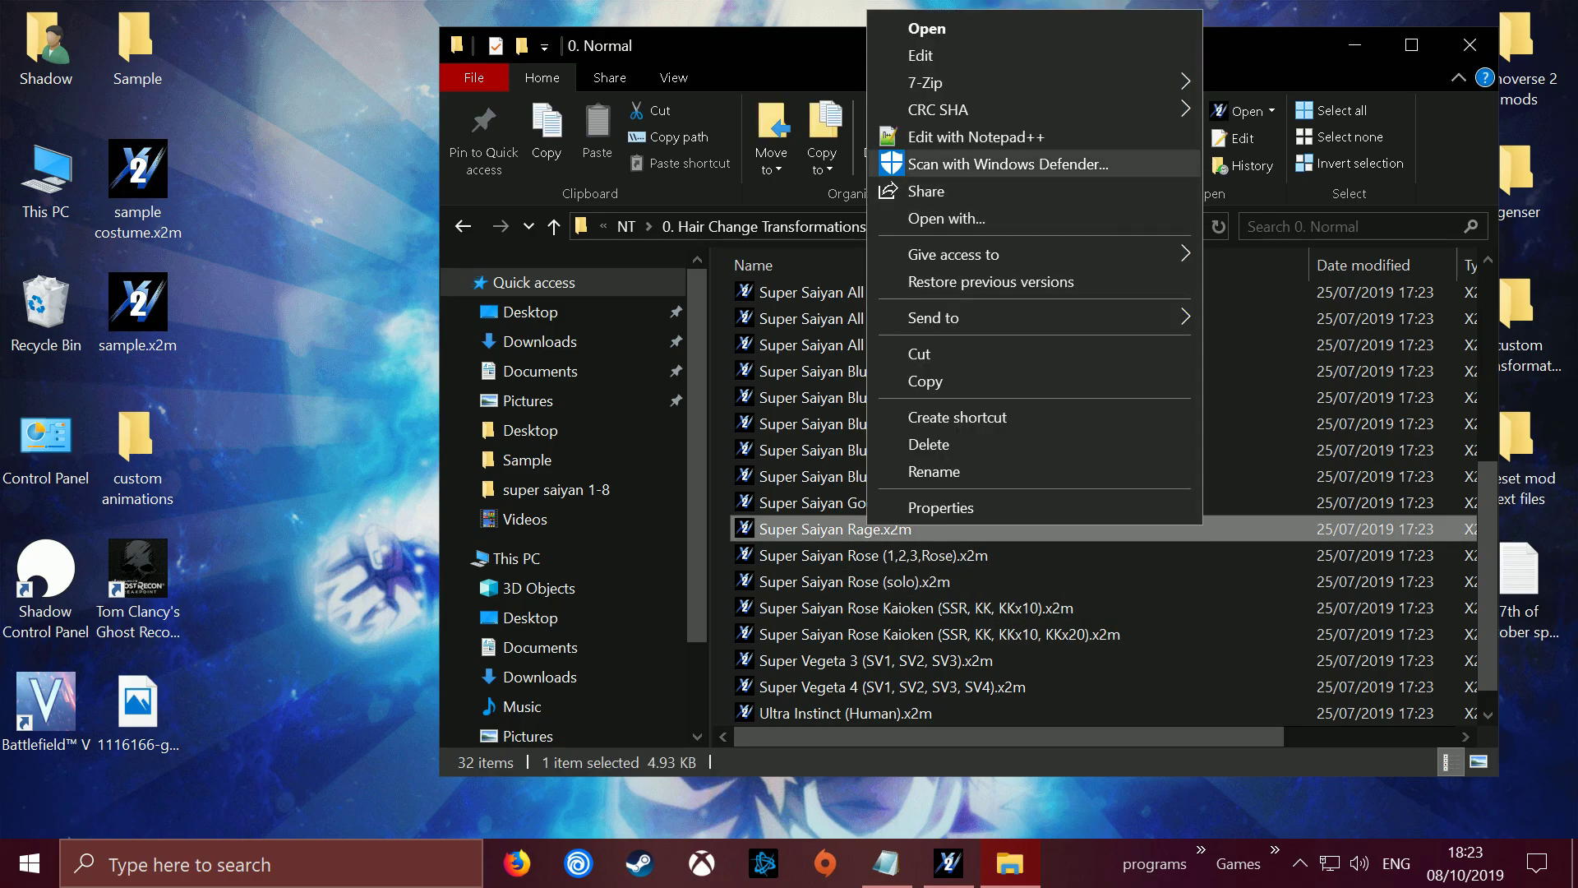
pyautogui.moveTo(929, 82)
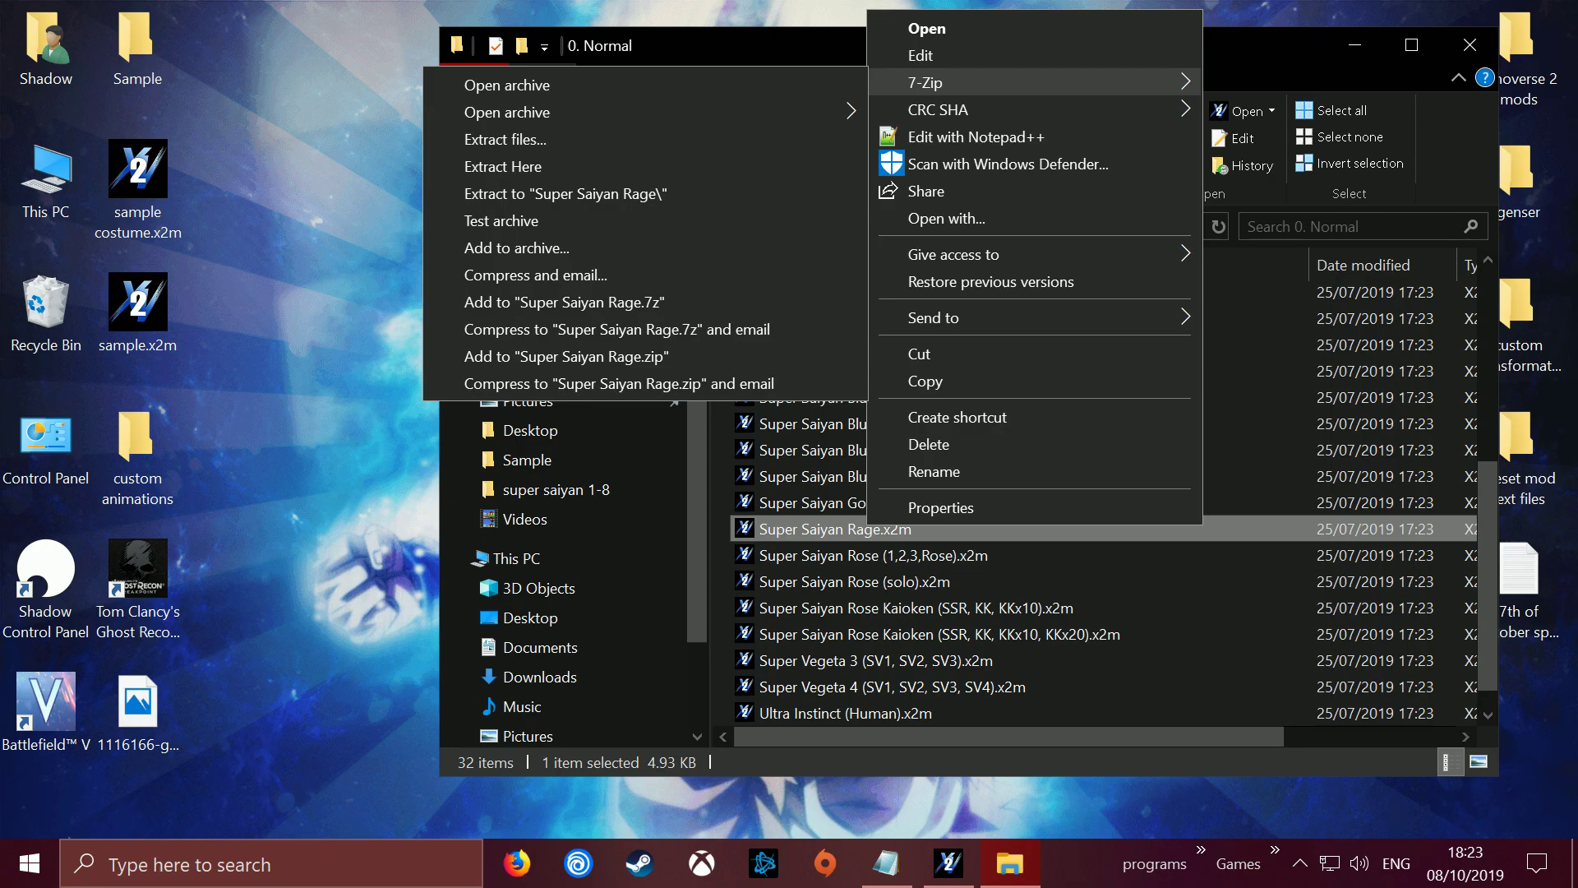
pyautogui.click(507, 84)
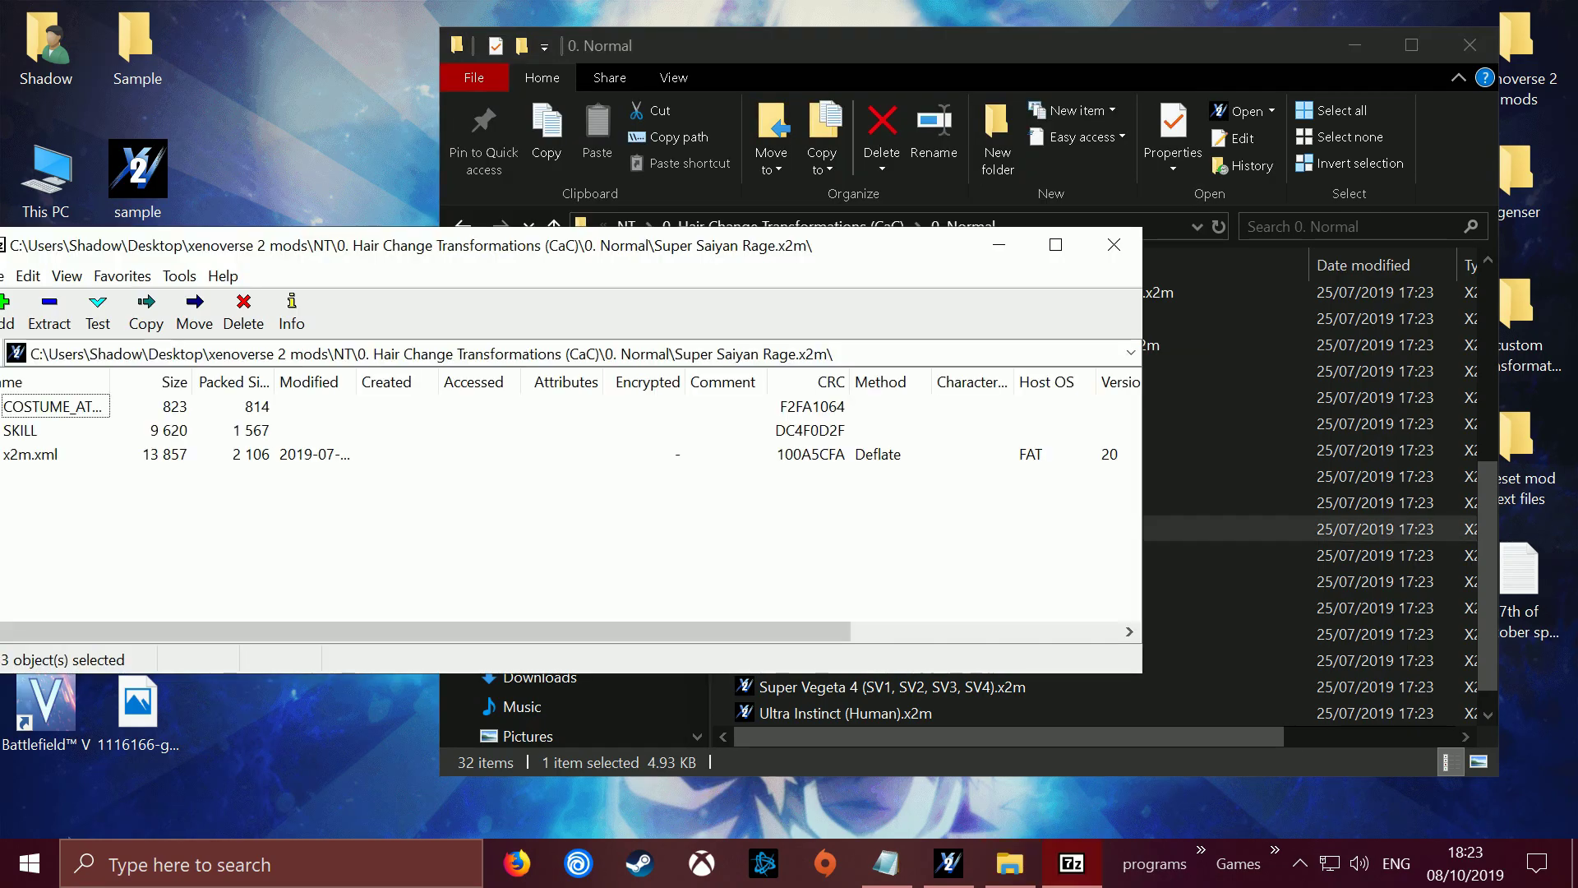
pyautogui.moveTo(351, 253); pyautogui.dragTo(905, 140)
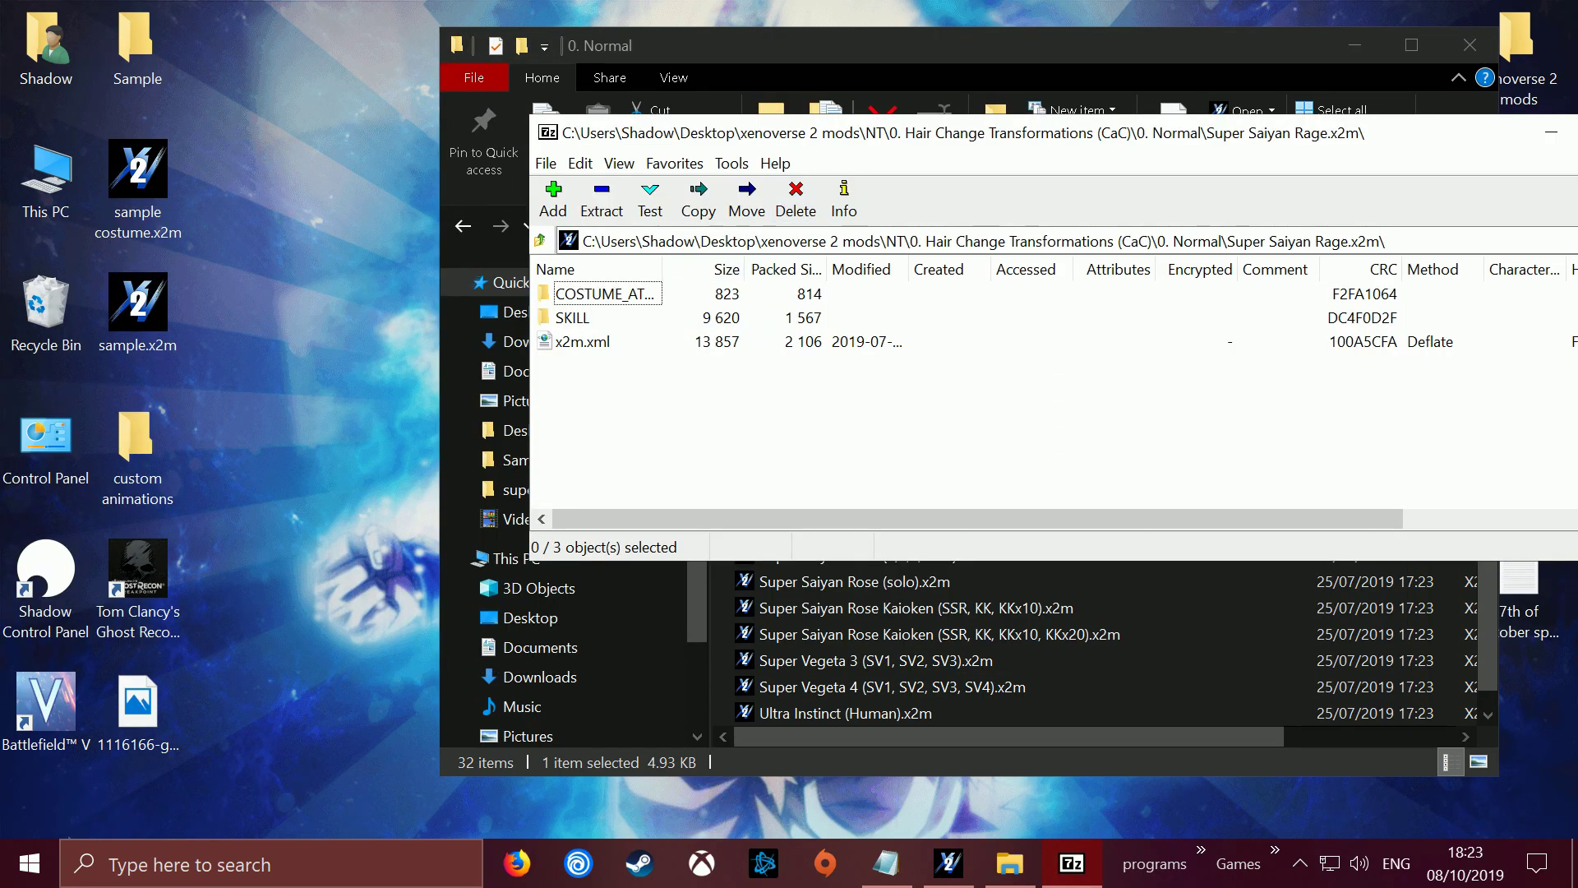
pyautogui.doubleClick(572, 317)
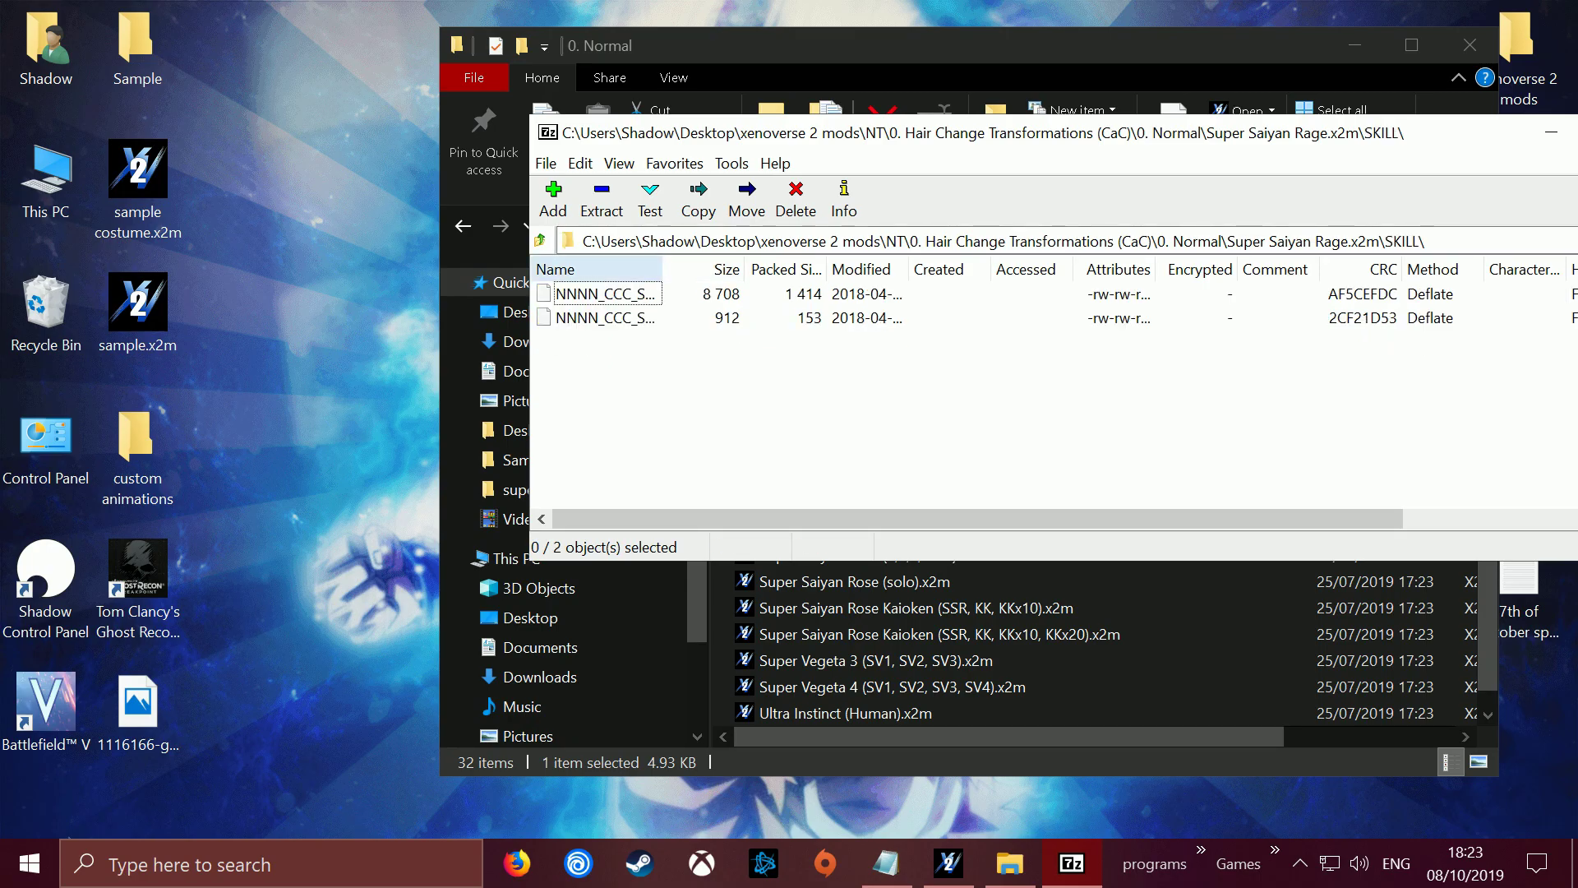
# - Extract NNNN_CCC_SSSS.bac from the Super Saiyan Rage.x2m archive into the custom animations folder, and close the archive and 0. Normal windows
pyautogui.moveTo(663, 269); pyautogui.dragTo(872, 269)
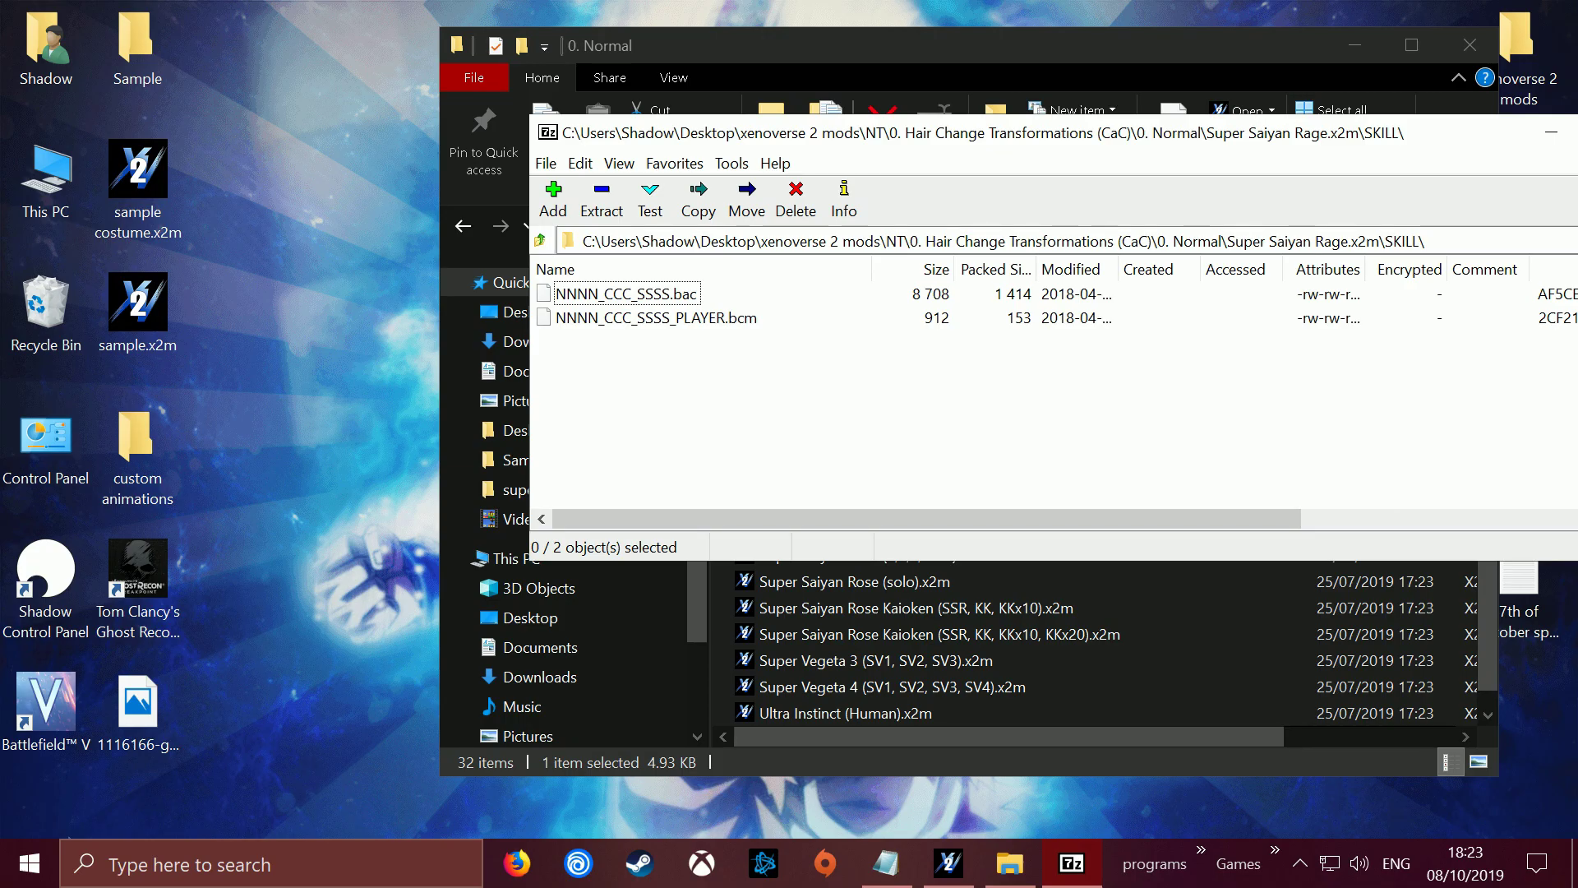
pyautogui.click(626, 295)
pyautogui.moveTo(626, 295); pyautogui.dragTo(138, 453)
pyautogui.moveTo(1069, 136); pyautogui.dragTo(577, 174)
pyautogui.click(1174, 171)
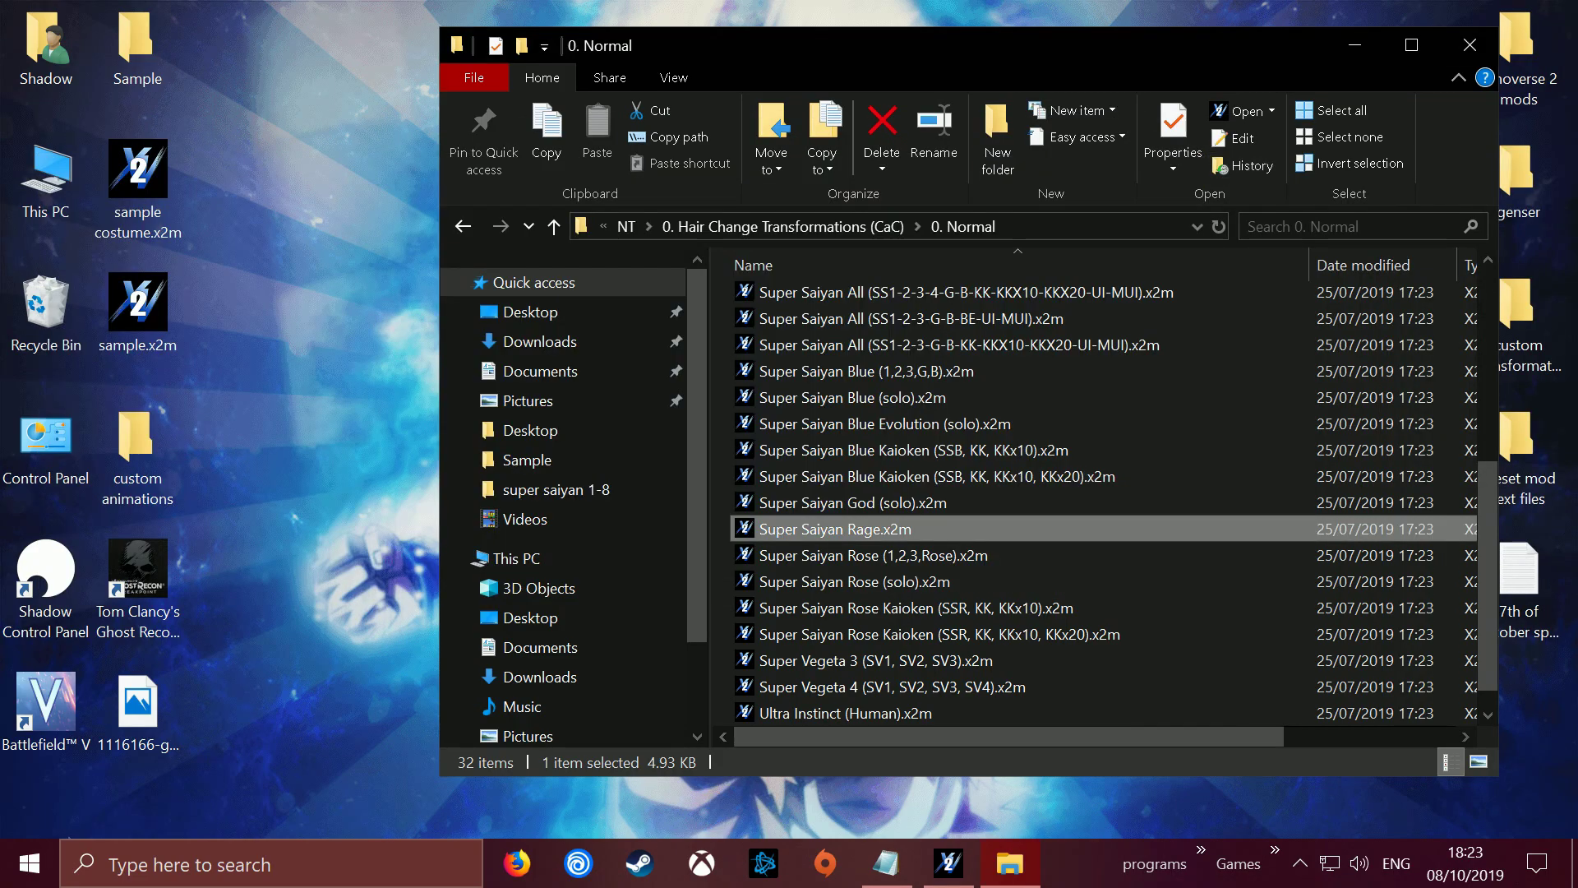
pyautogui.click(1470, 46)
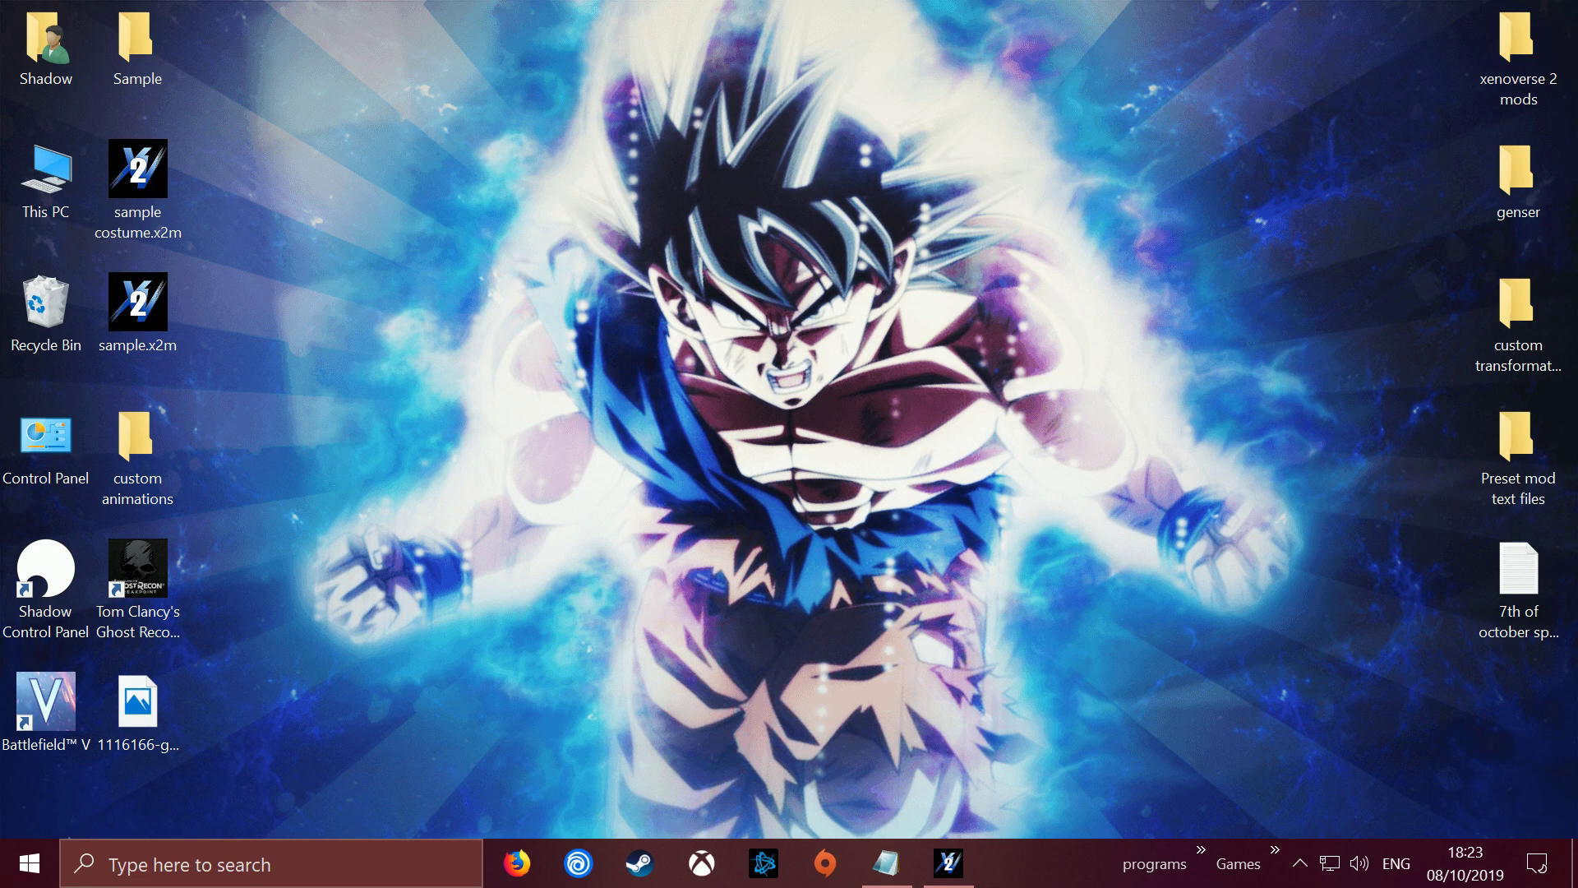
# - Convert NNNN_CCC_SSSS.bac in the custom animations folder to XML with genser.exe from the genser folder, closing the genser window
pyautogui.doubleClick(136, 452)
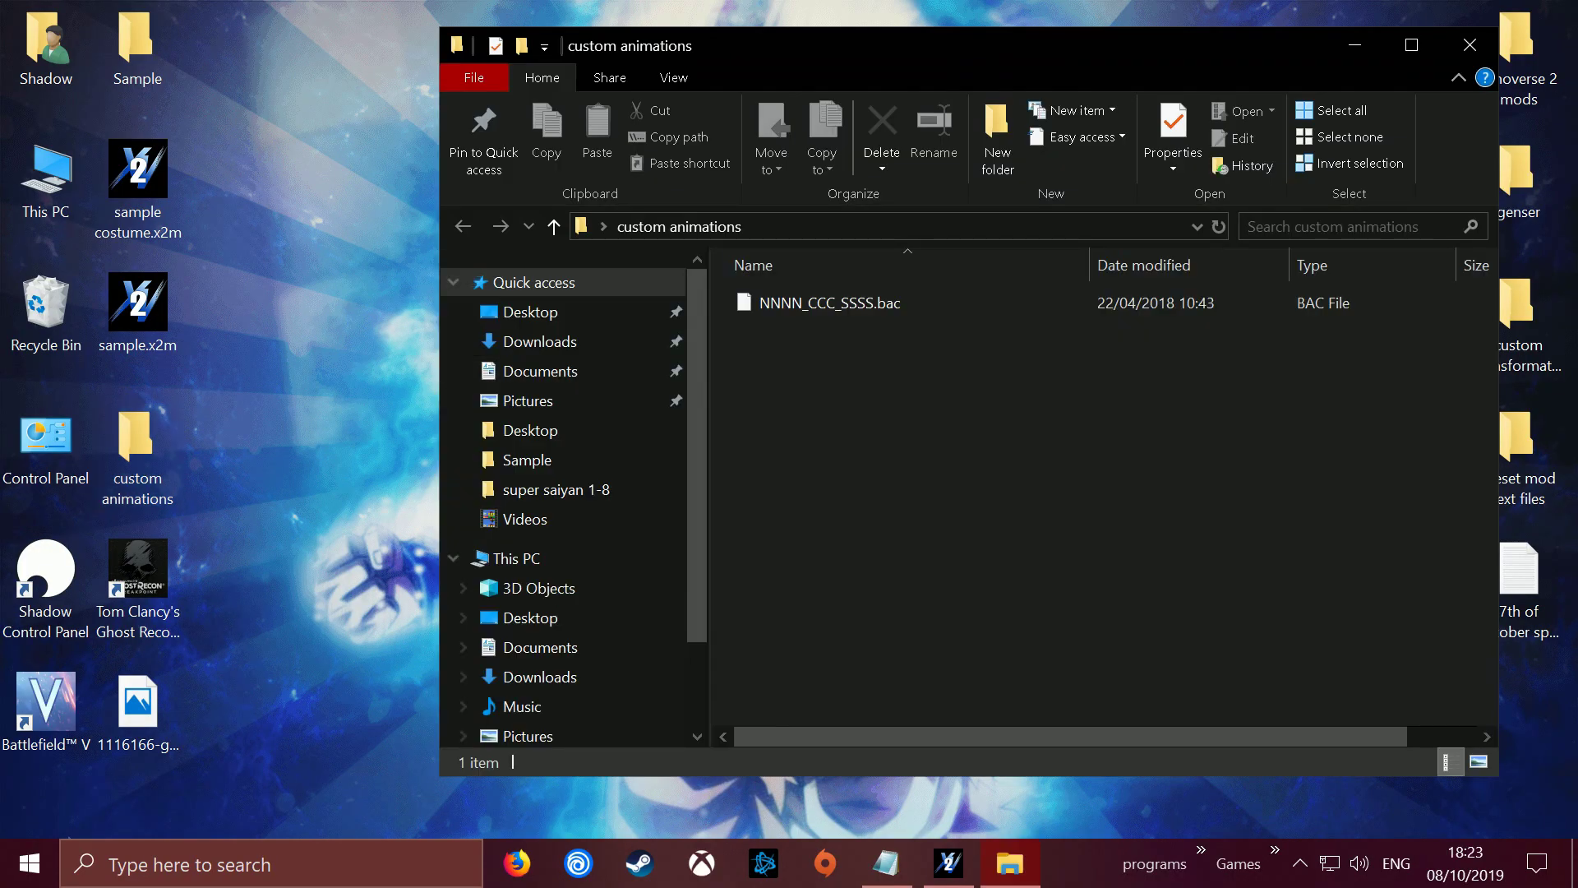
pyautogui.moveTo(1026, 48); pyautogui.dragTo(725, 84)
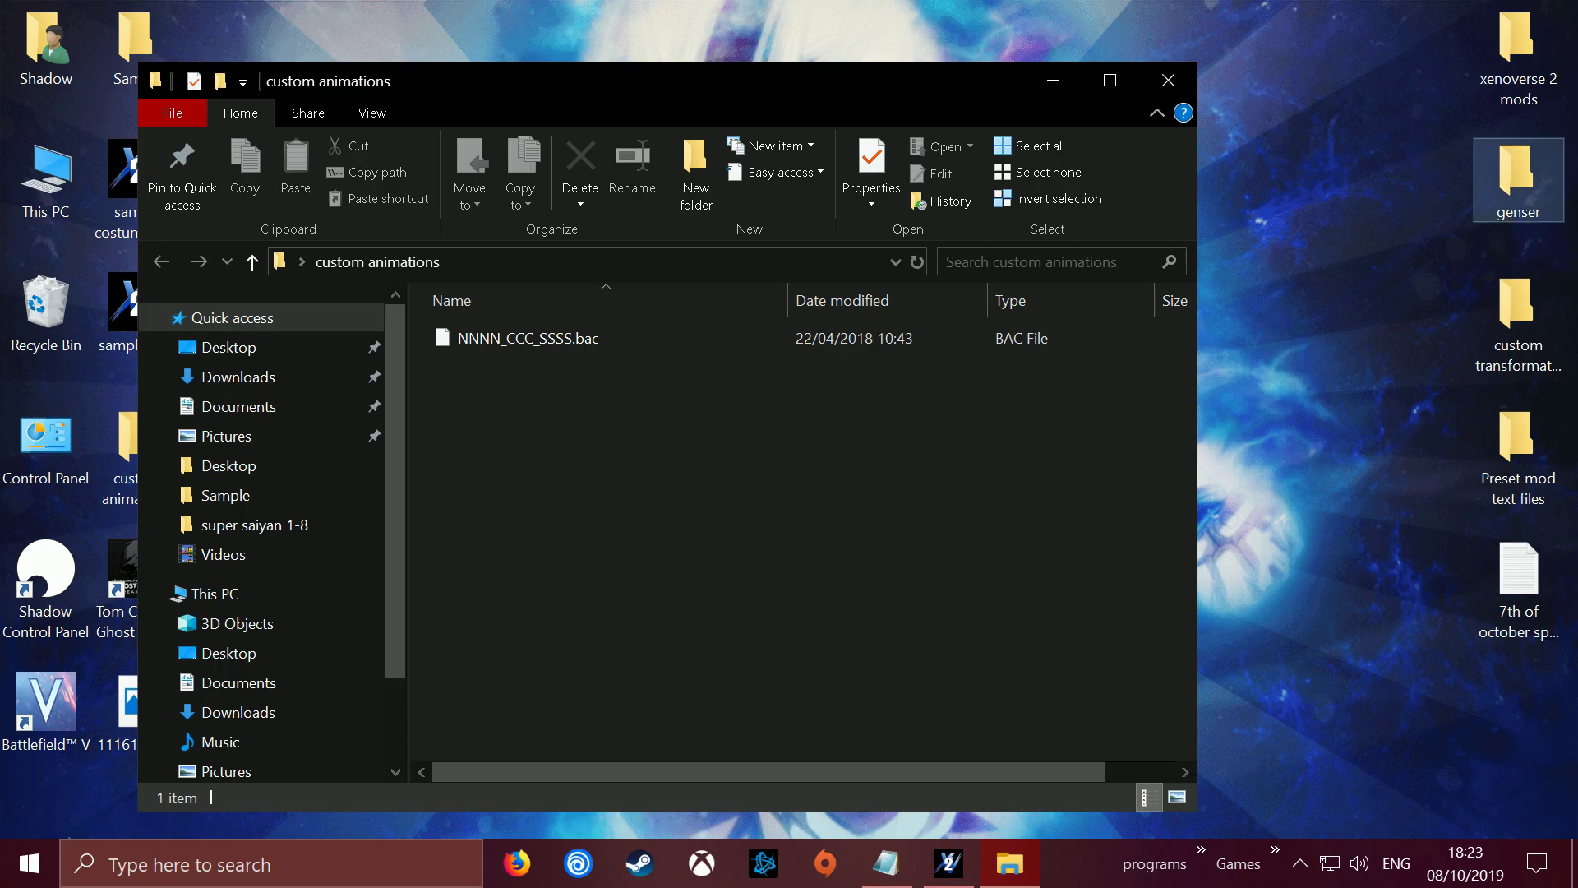
pyautogui.doubleClick(1519, 177)
pyautogui.moveTo(587, 19); pyautogui.dragTo(1208, 101)
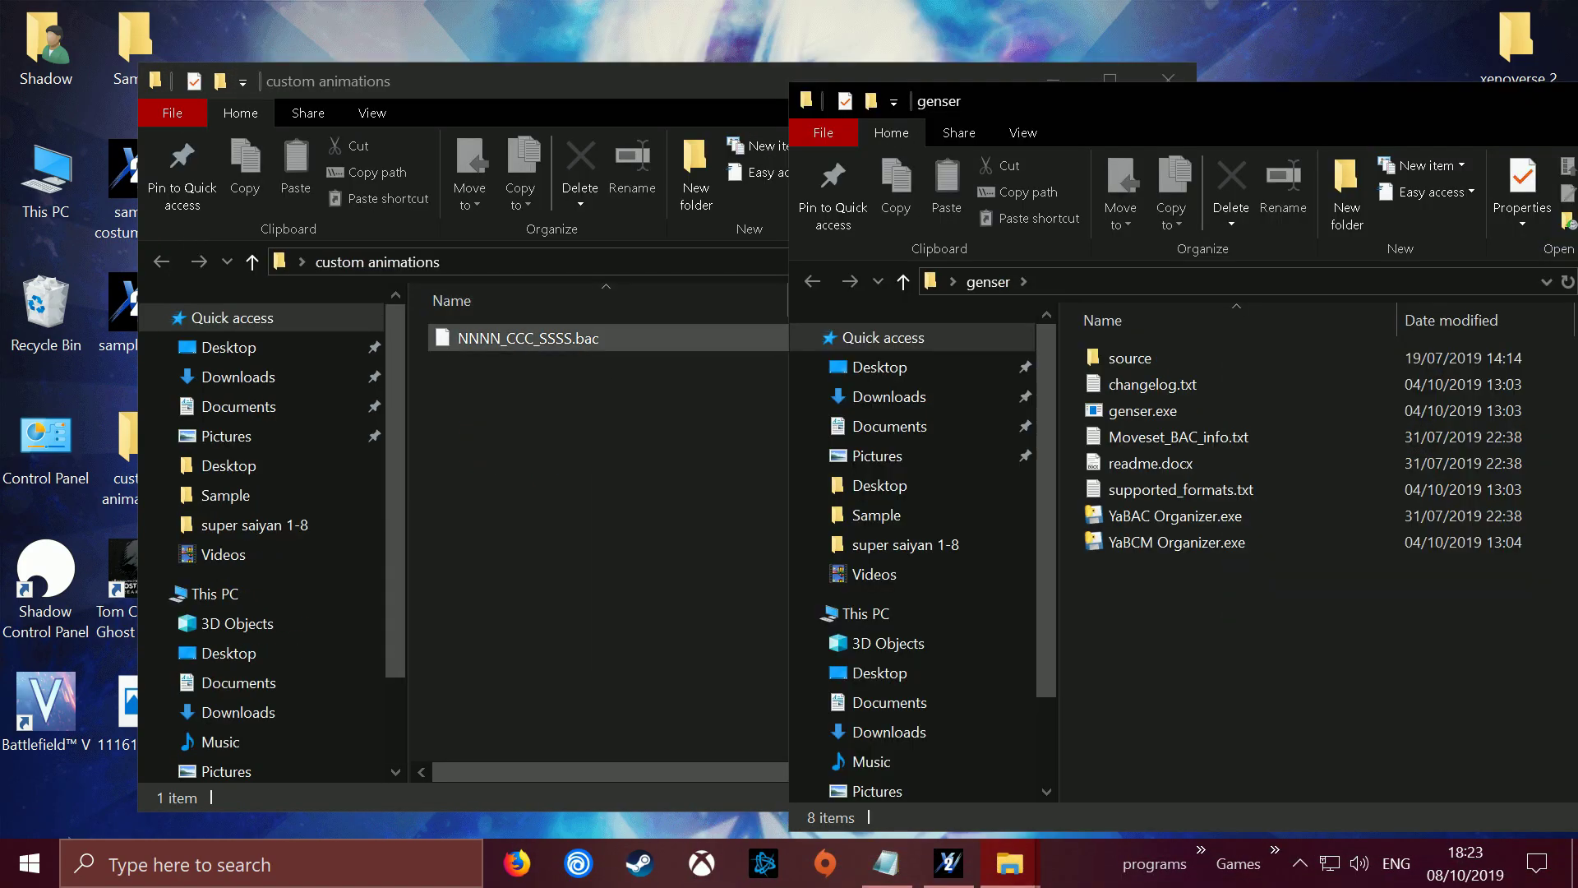
pyautogui.moveTo(526, 338); pyautogui.dragTo(1089, 413)
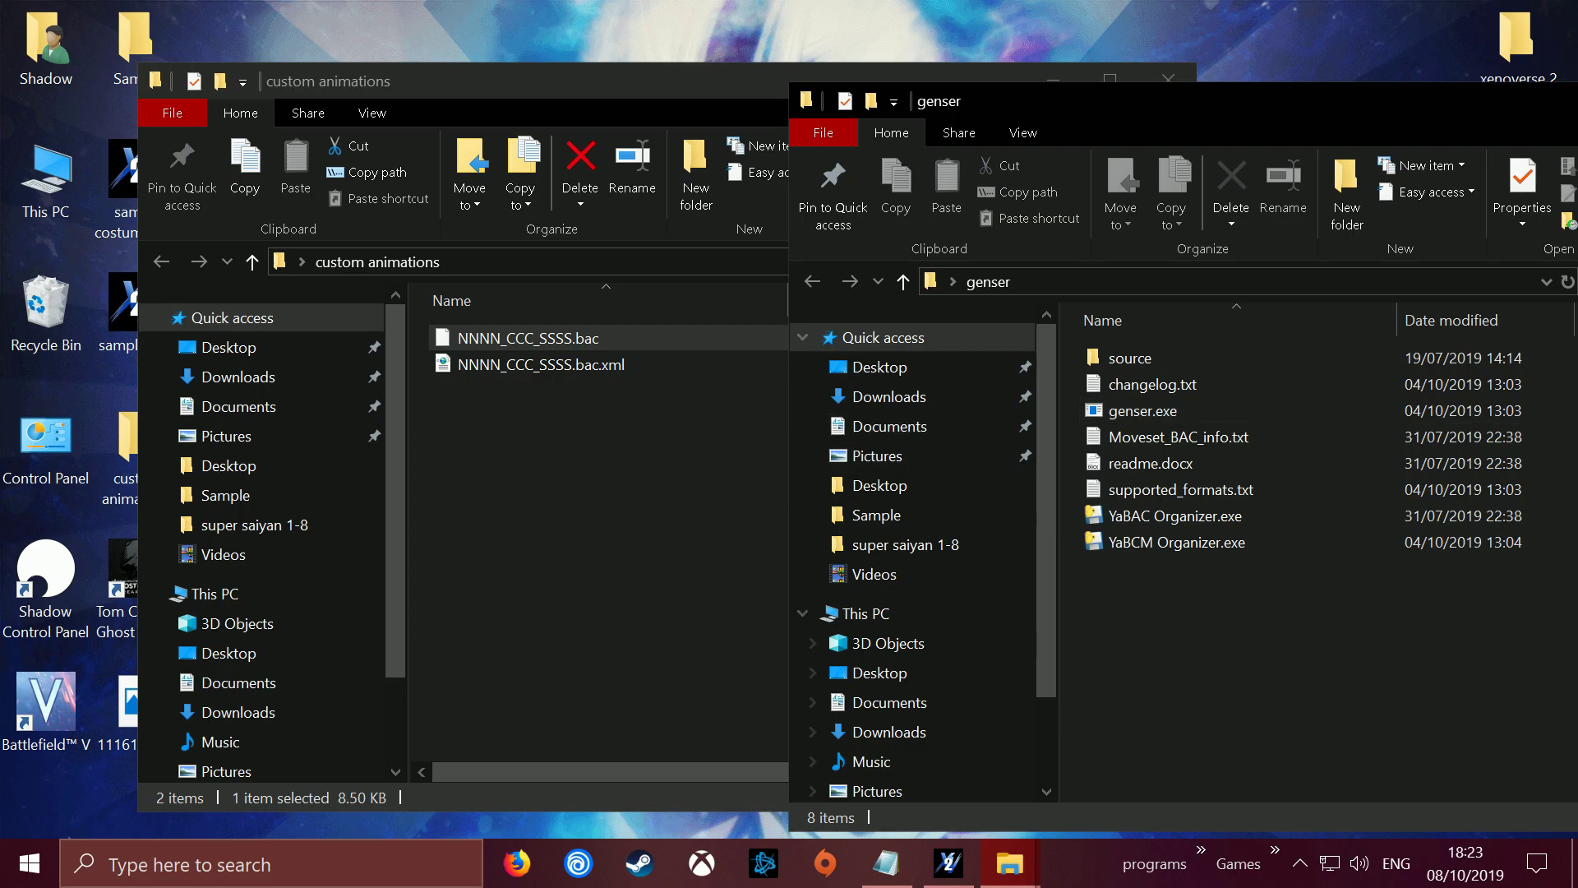
pyautogui.click(699, 428)
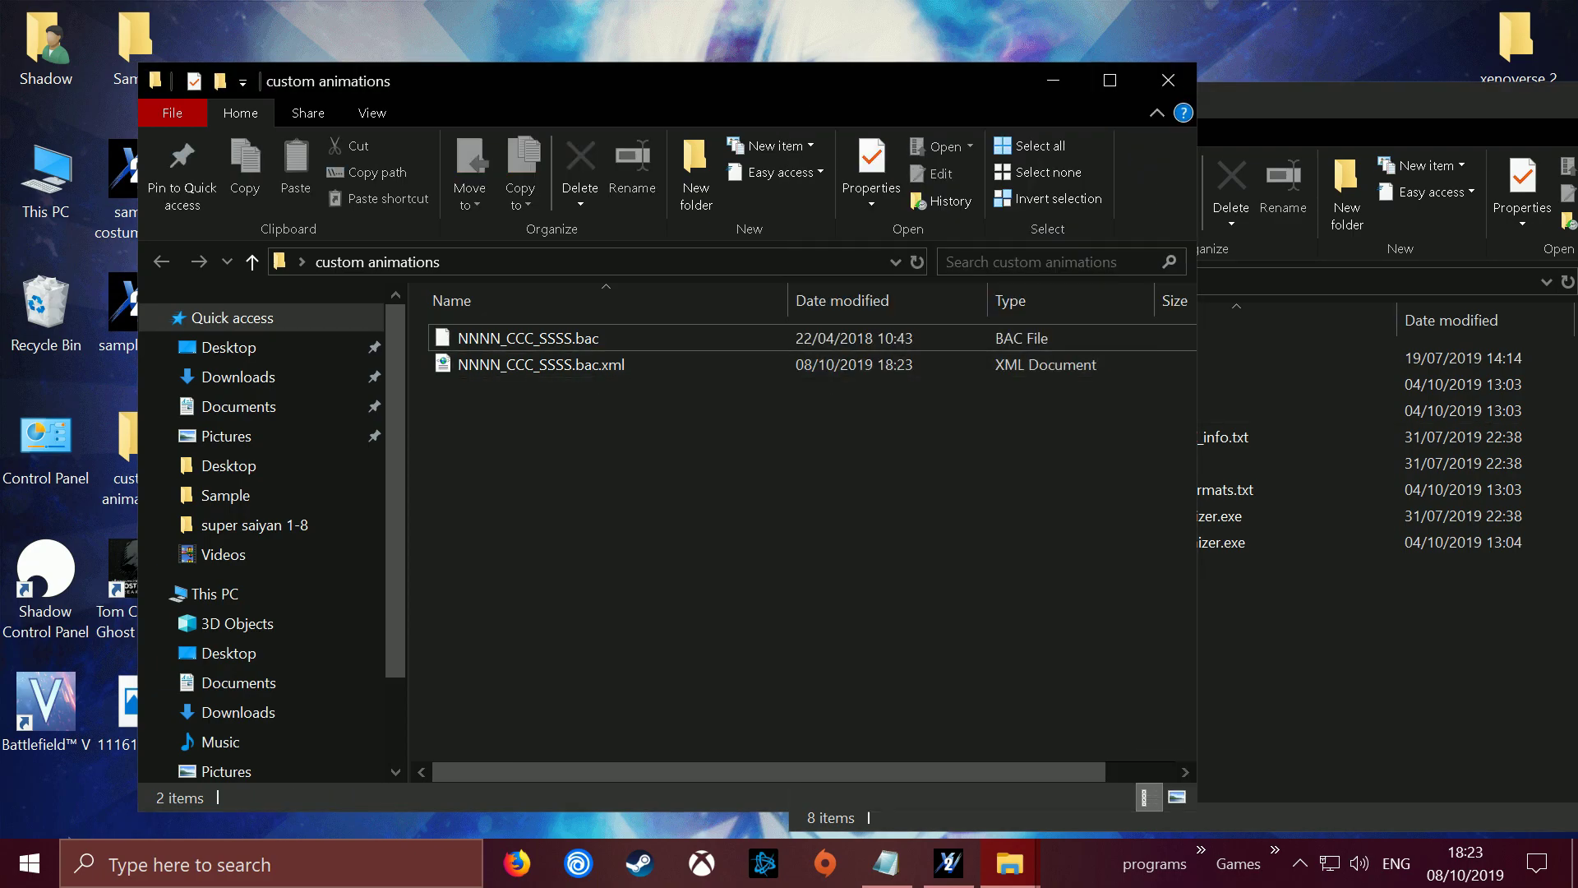
pyautogui.moveTo(1274, 114); pyautogui.dragTo(584, 168)
pyautogui.click(1129, 153)
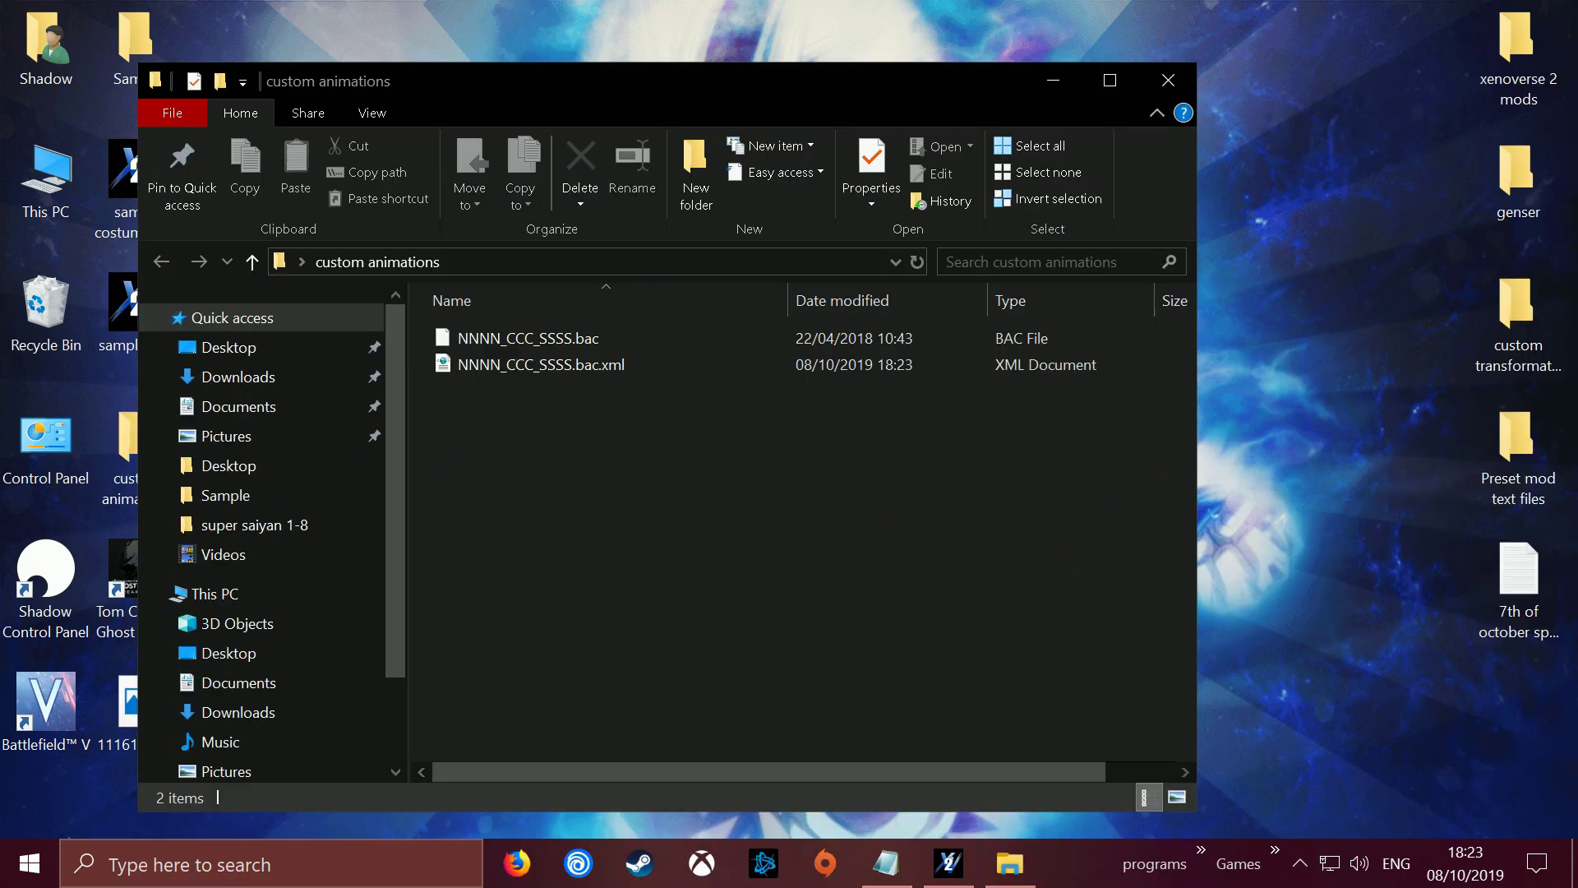
# - Open the converted NNNN_CCC_SSSS.bac.xml from the custom animations folder in Notepad++
pyautogui.rightClick(564, 364)
pyautogui.moveTo(633, 422)
pyautogui.click(673, 450)
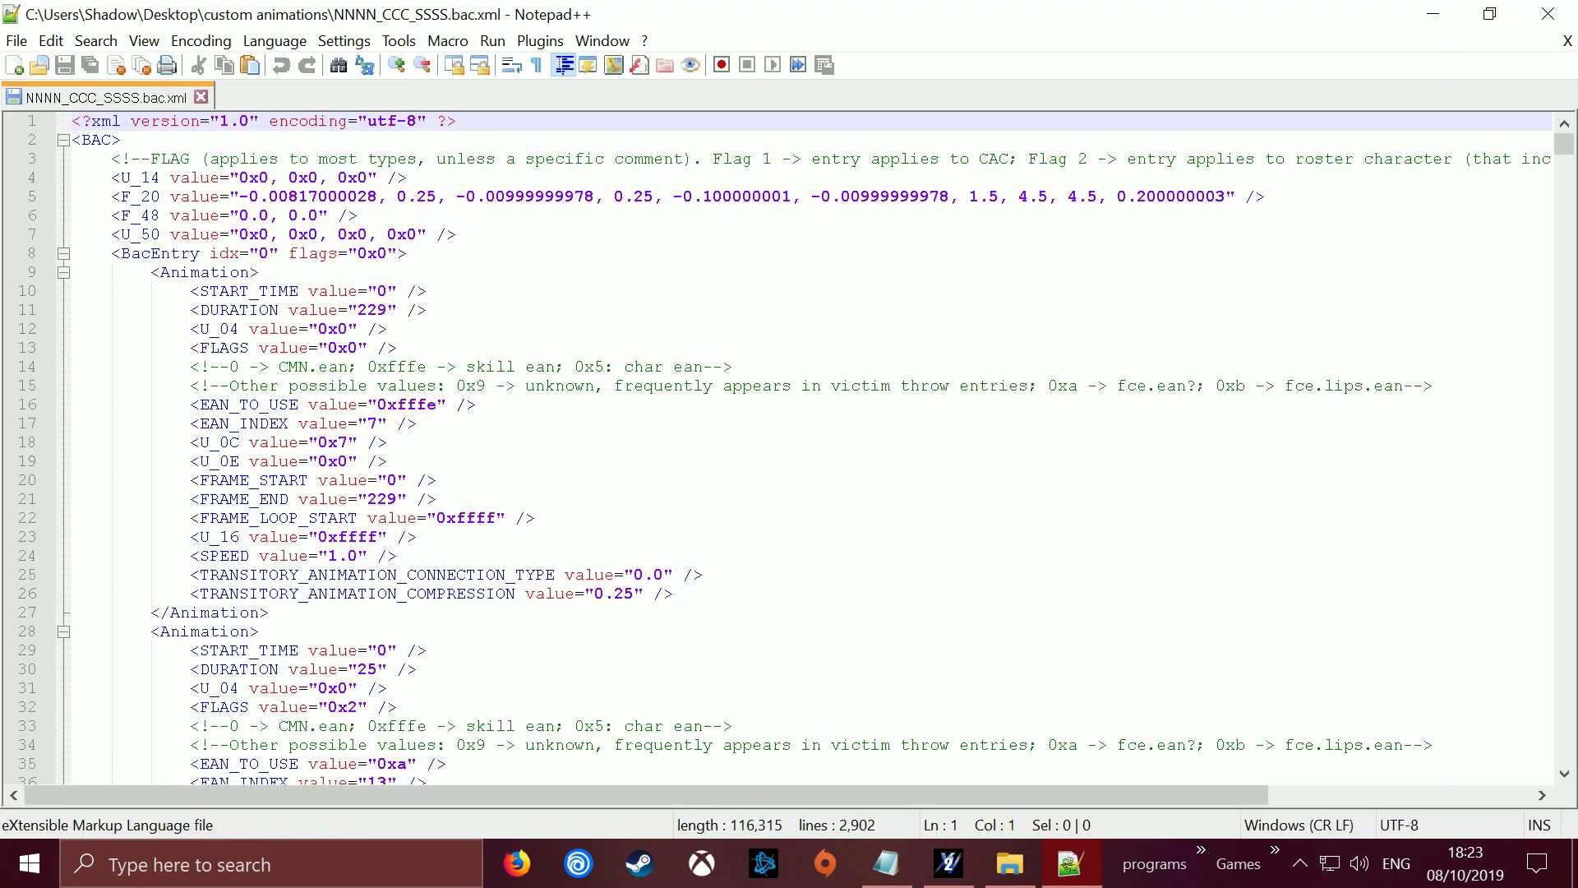
pyautogui.moveTo(72, 254); pyautogui.dragTo(407, 253)
pyautogui.click(407, 253)
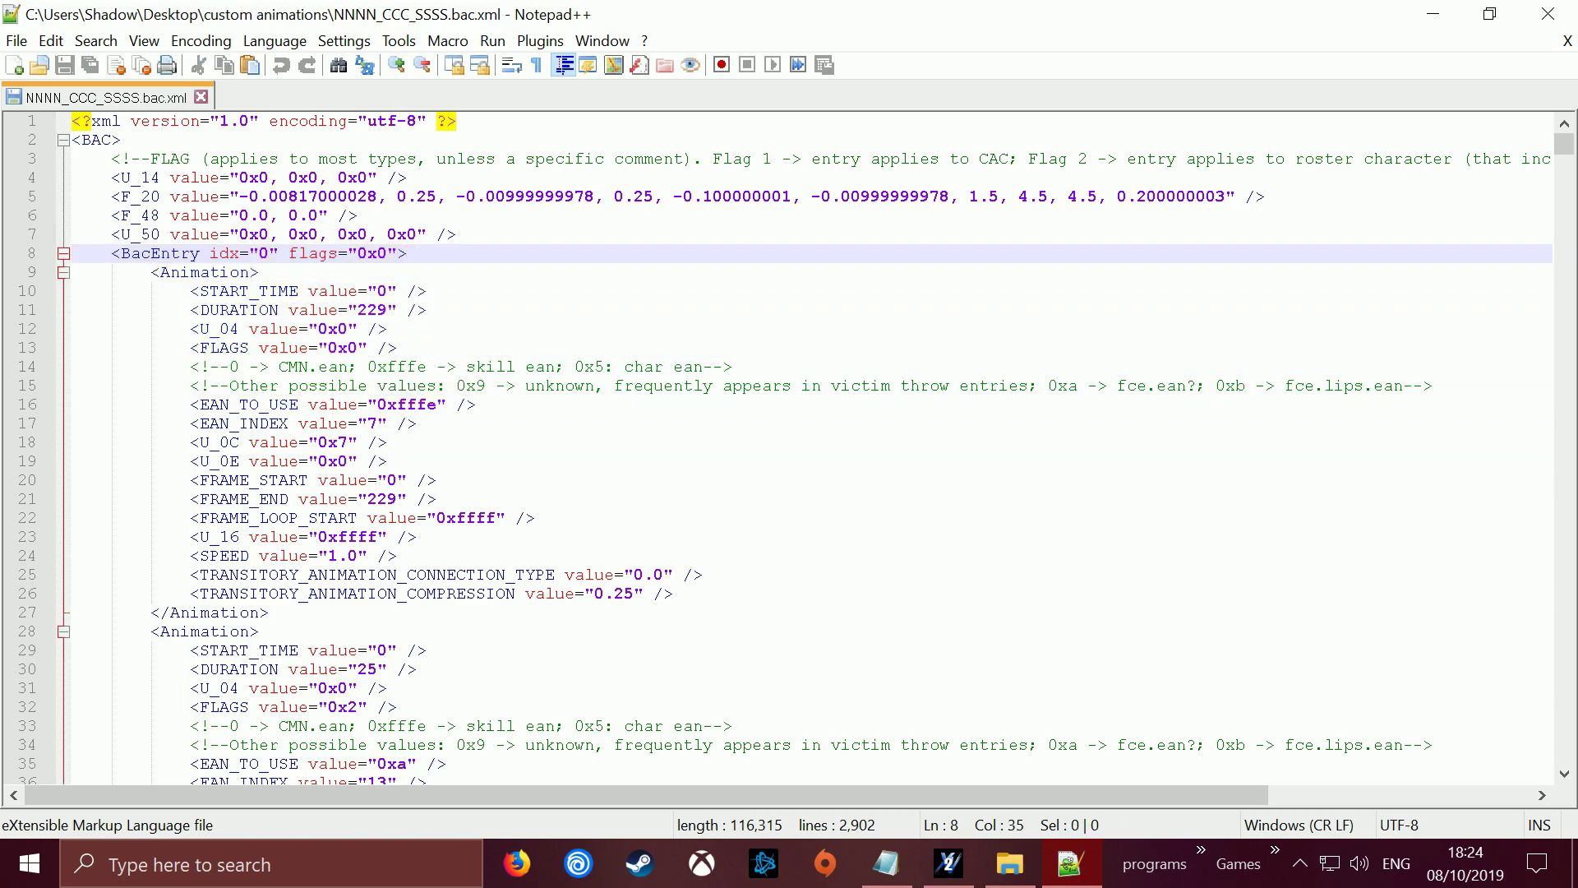
pyautogui.moveTo(72, 253); pyautogui.dragTo(230, 366)
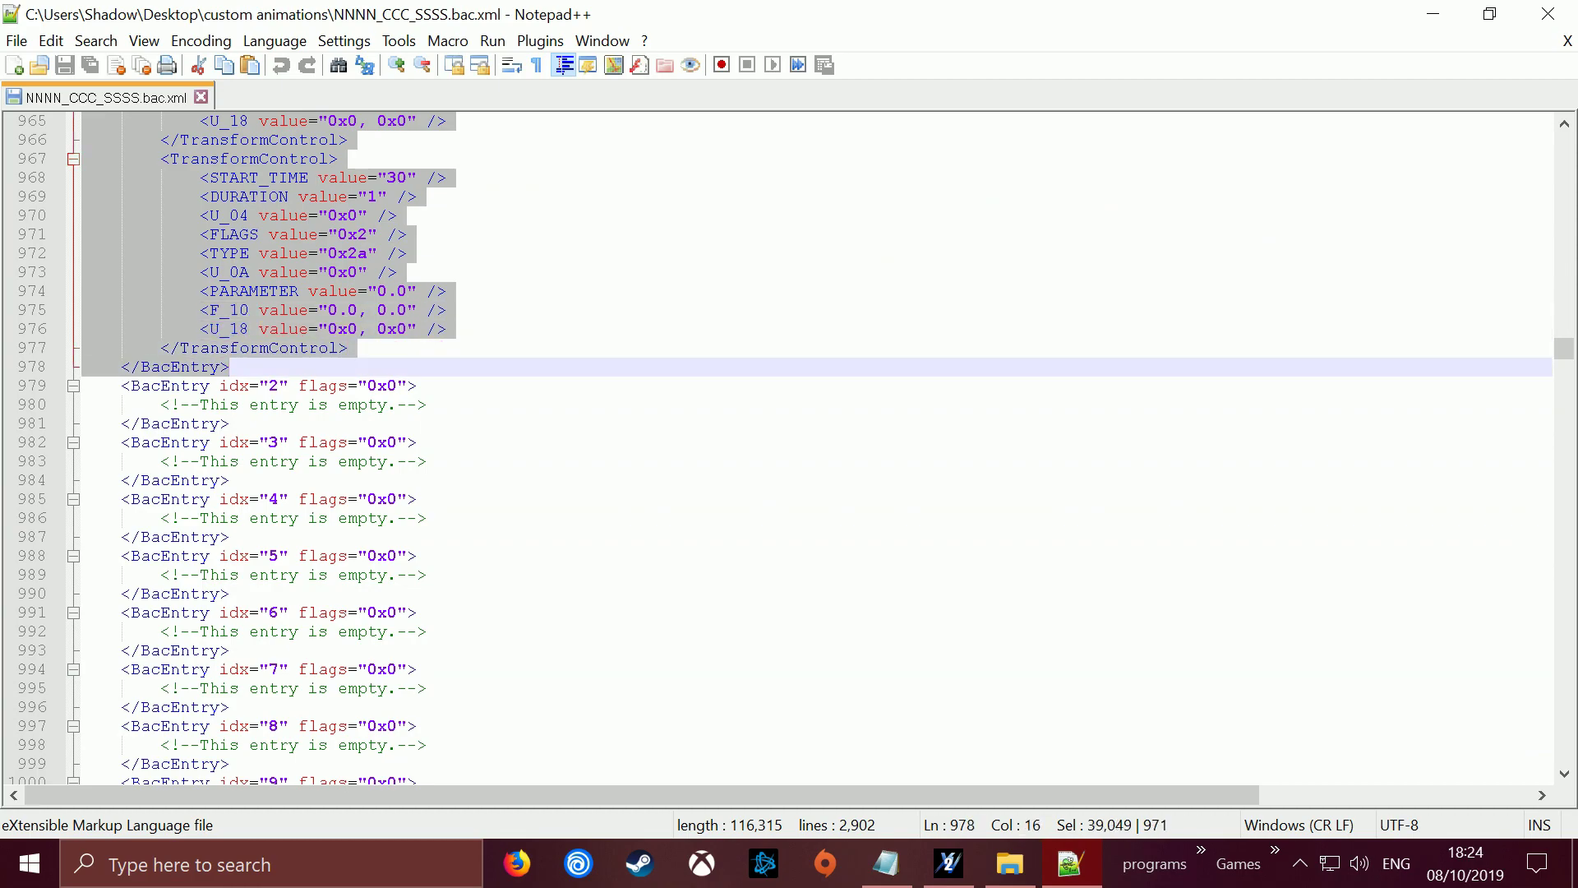
pyautogui.moveTo(1563, 349); pyautogui.dragTo(1564, 131)
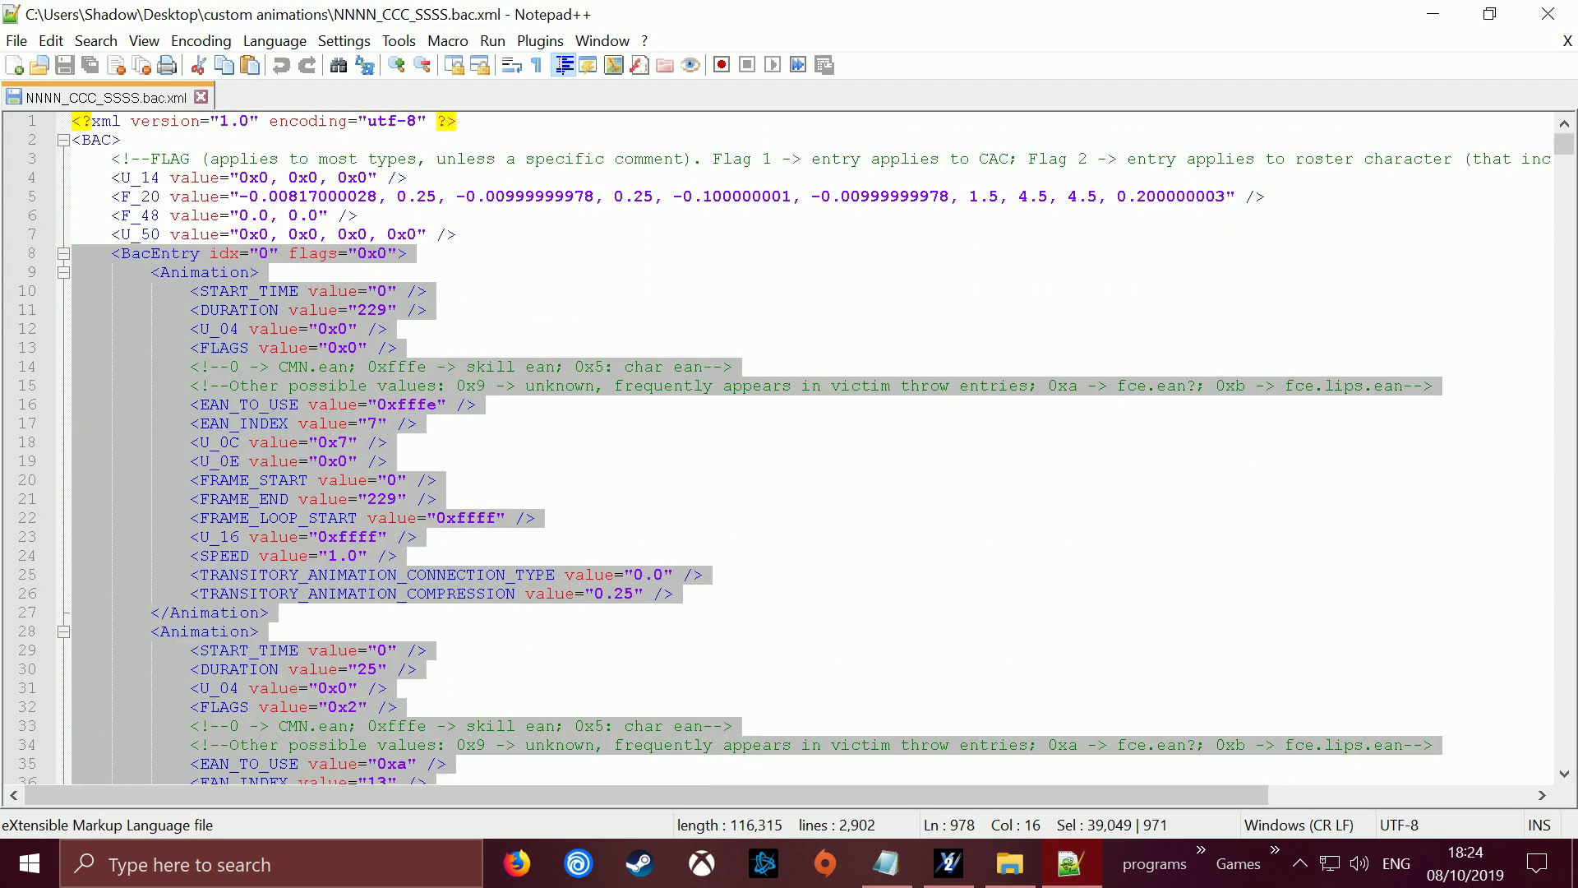
pyautogui.click(278, 215)
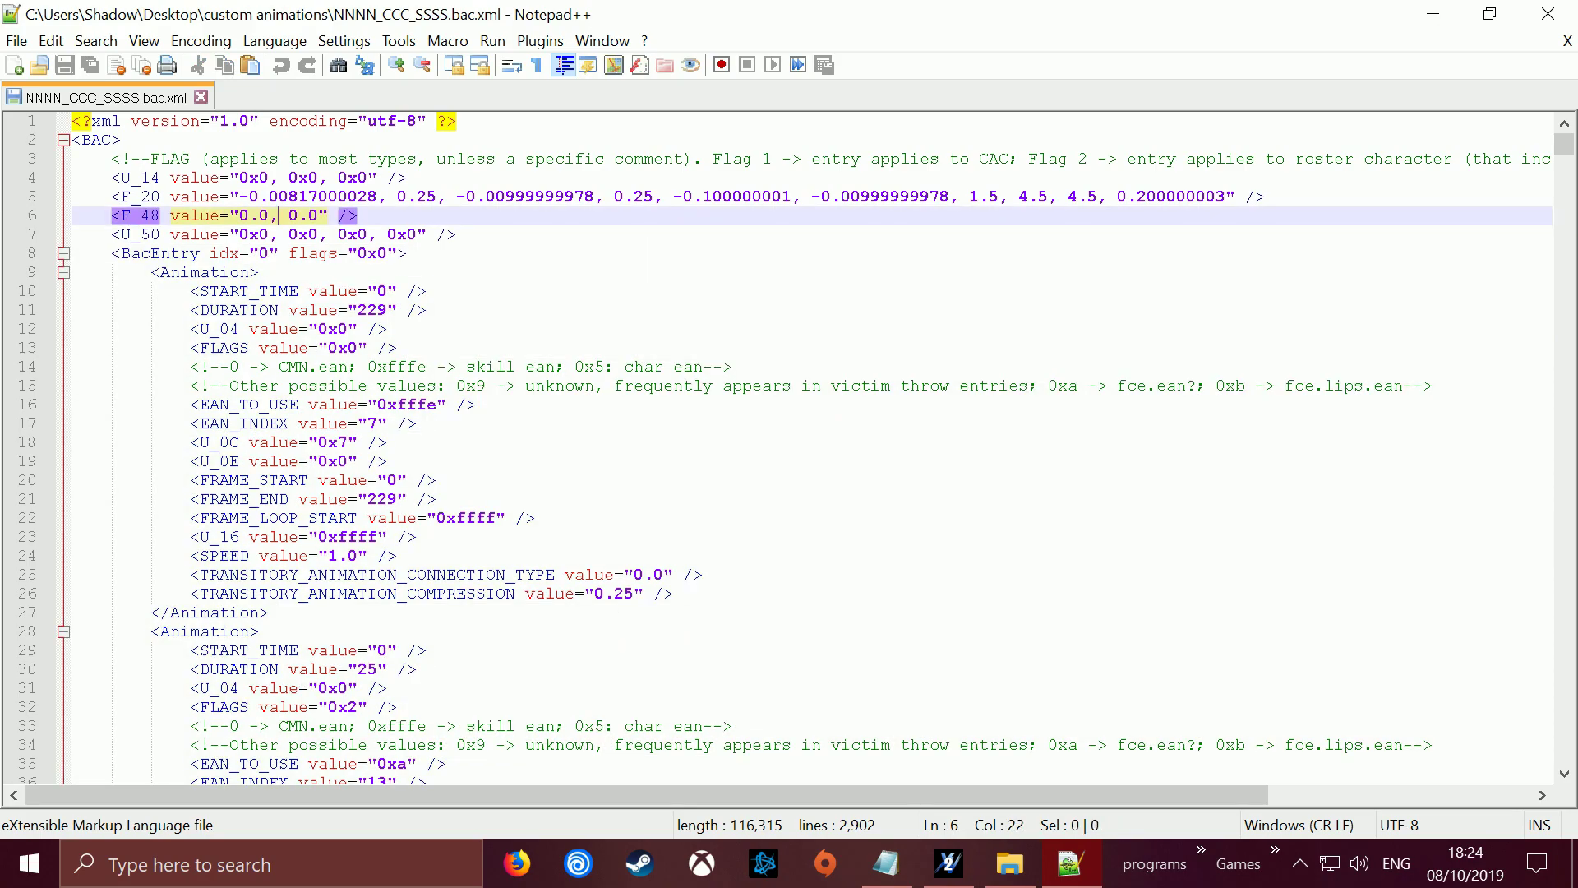
# - Search the document for idx, moving on to the BacEntry idx="1" line, with the Find window kept clear of the code
pyautogui.hotkey('ctrl', 'f')
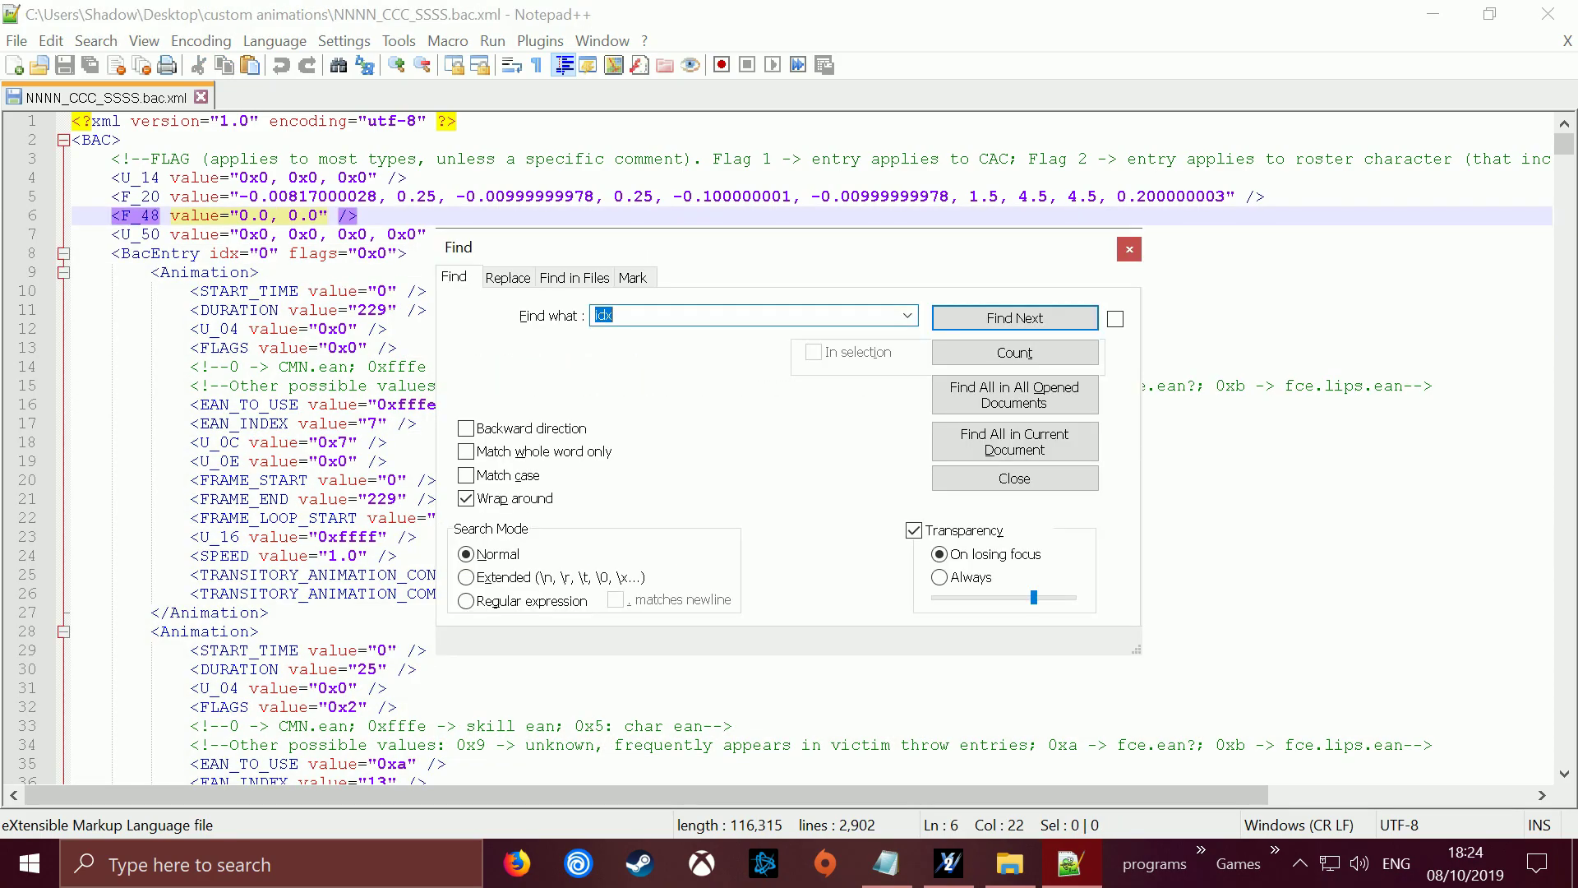
pyautogui.moveTo(661, 246); pyautogui.dragTo(1076, 103)
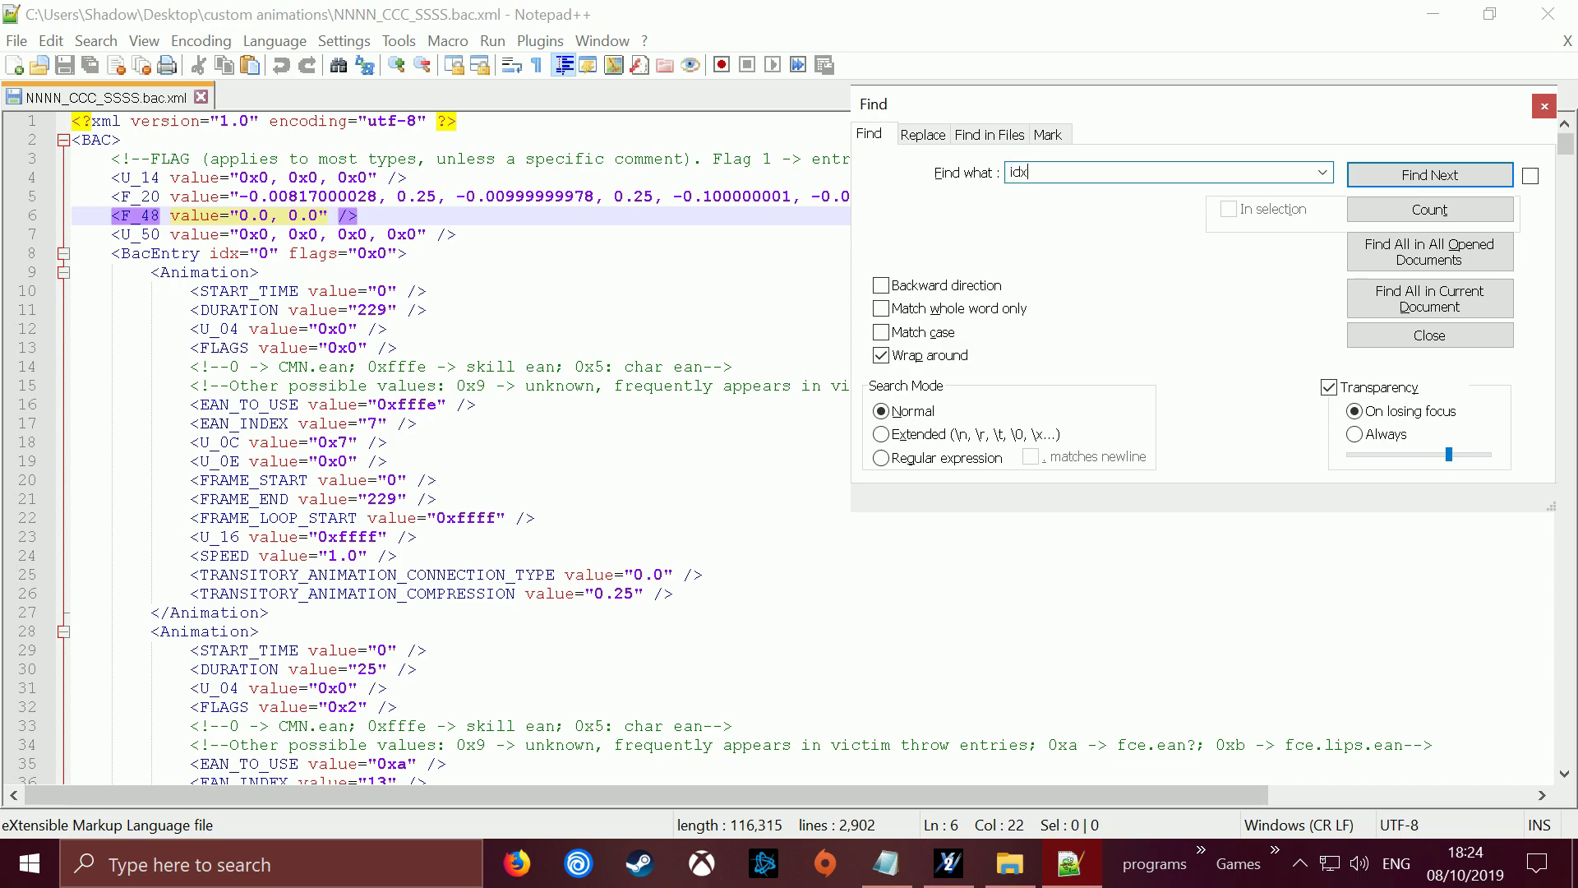
pyautogui.press('Return')
pyautogui.press('Return')
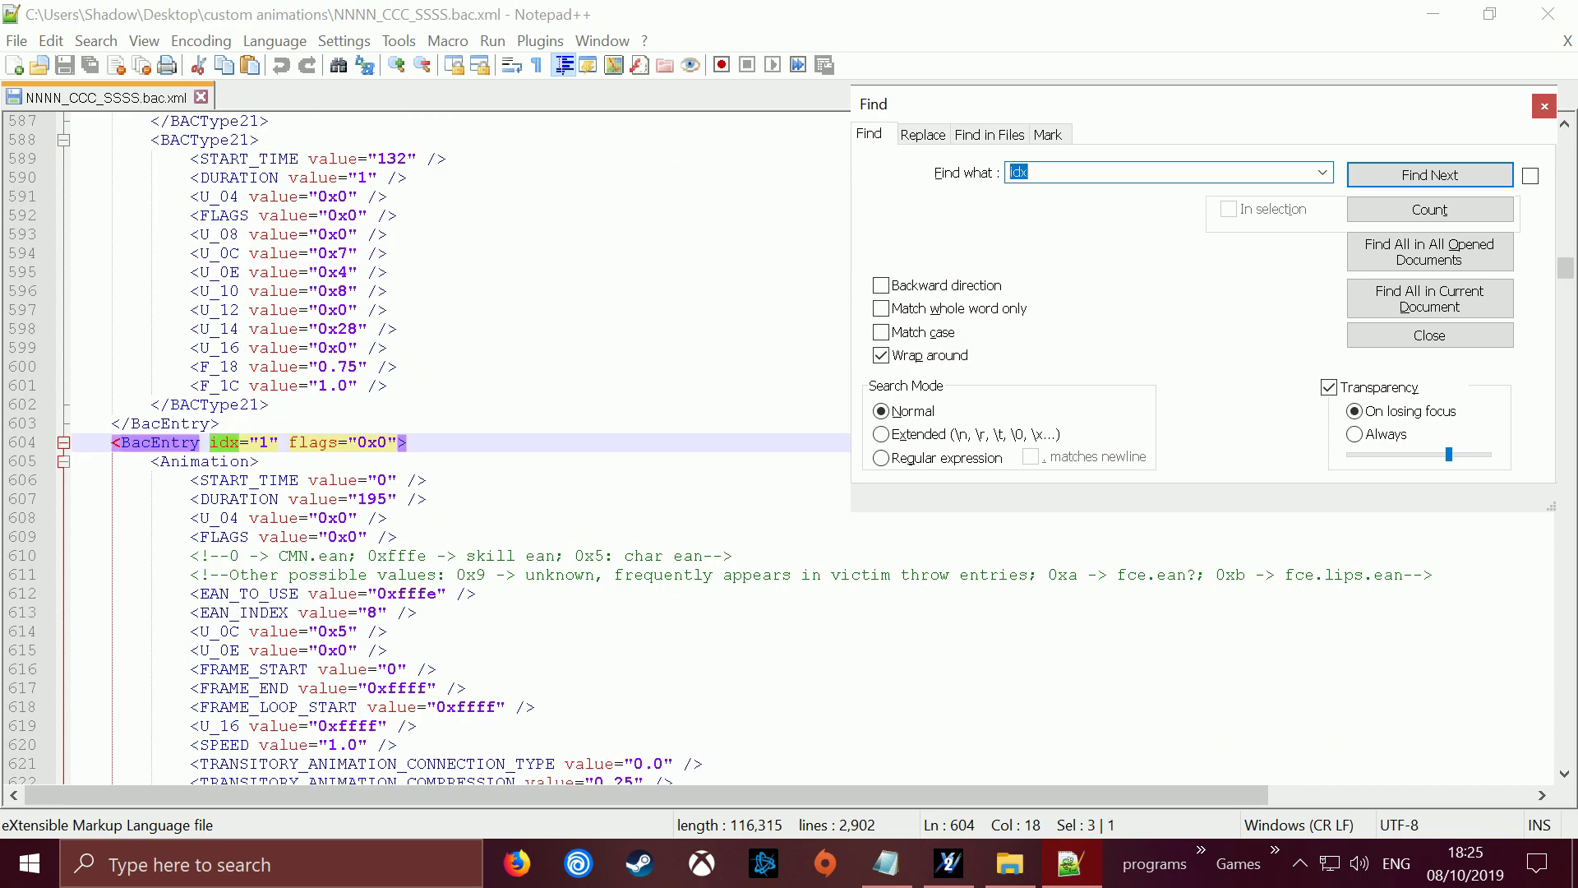
# - Copy the whole BacEntry idx="0" block, from its opening line to its closing tag, and close Notepad++ and the custom animations folder
pyautogui.moveTo(73, 443); pyautogui.dragTo(408, 442)
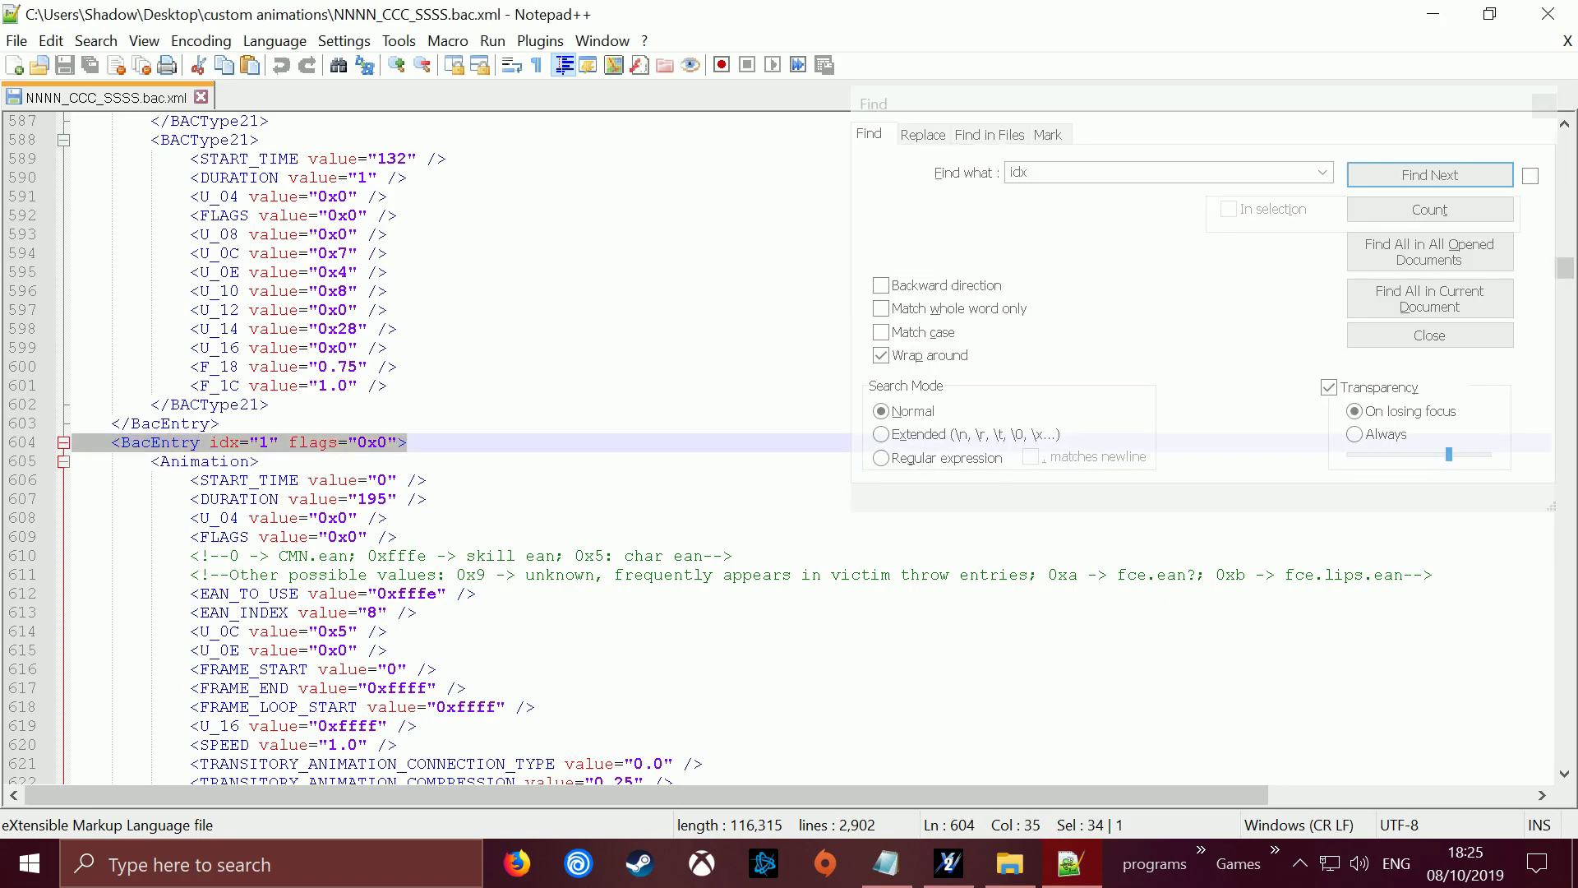
pyautogui.click(219, 423)
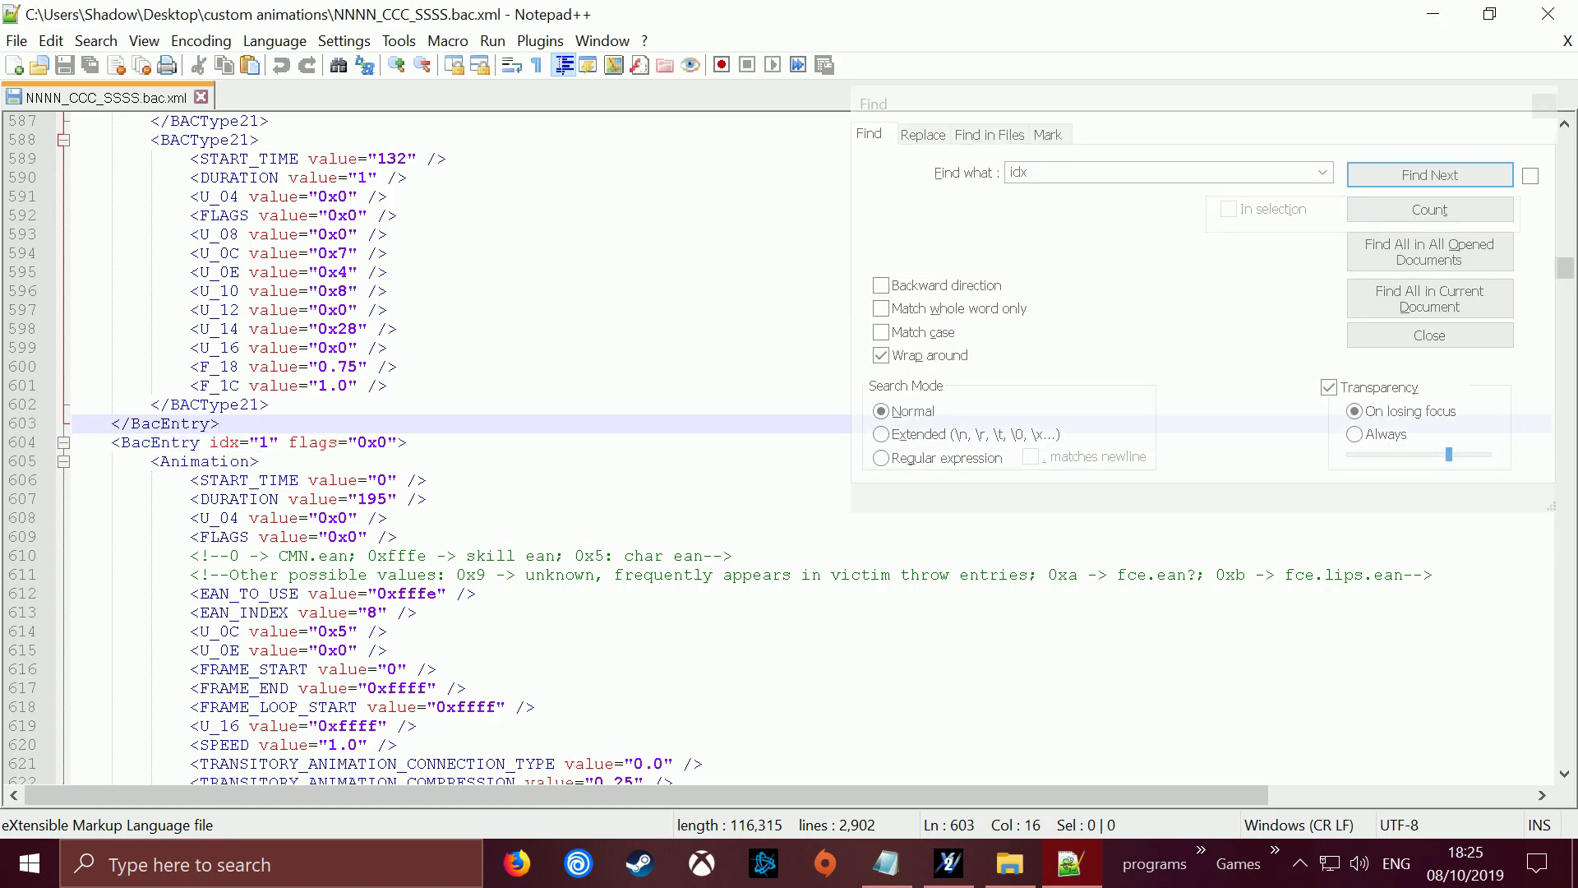
pyautogui.moveTo(220, 423); pyautogui.dragTo(120, 310)
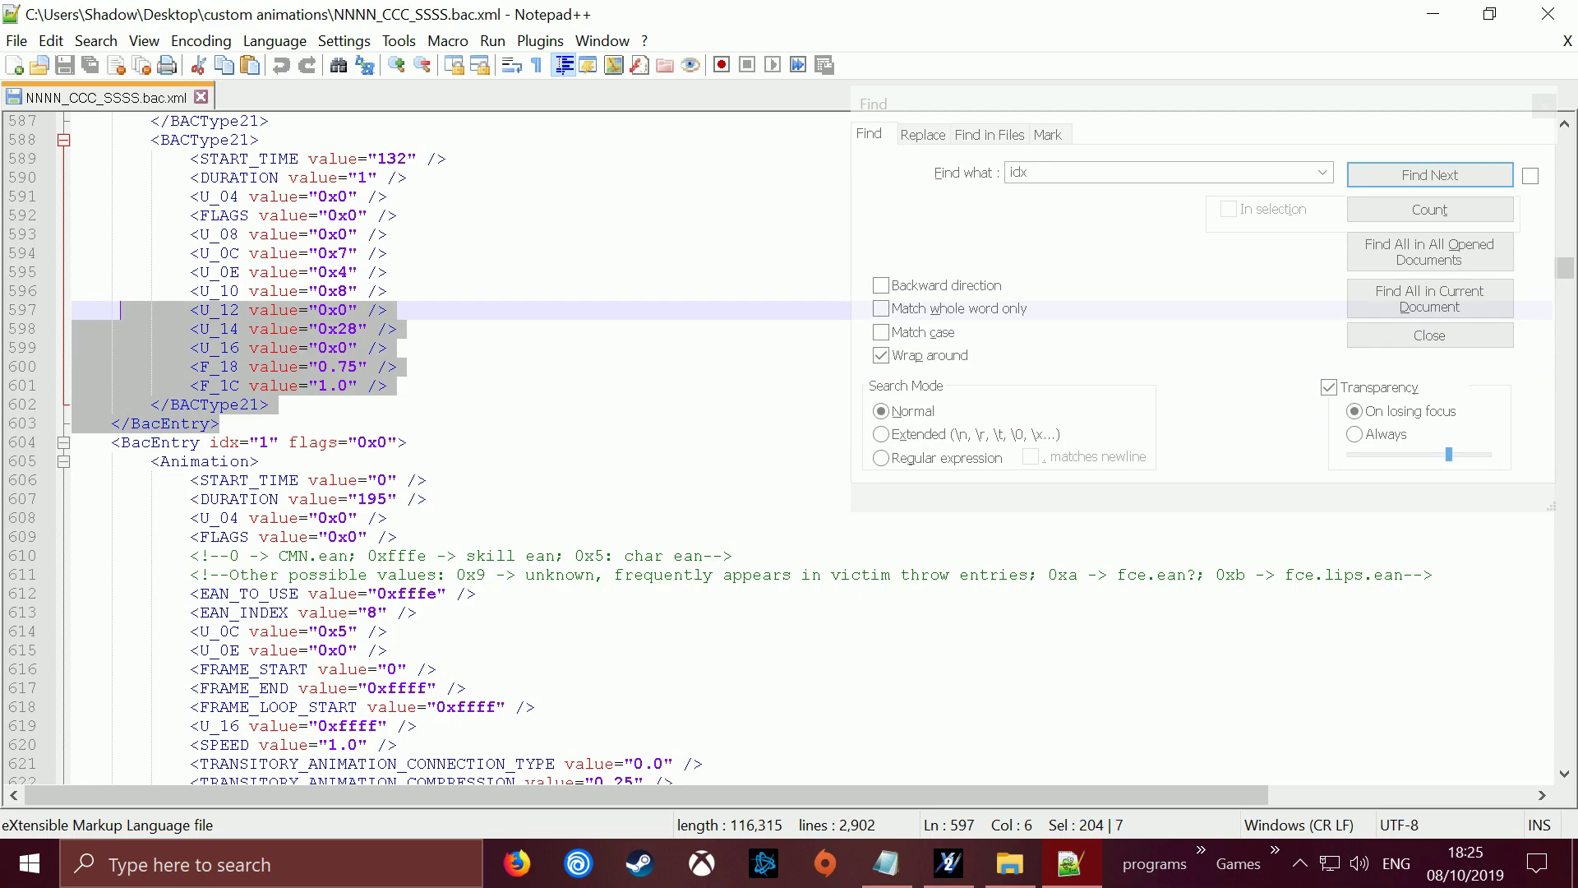
pyautogui.moveTo(220, 424); pyautogui.dragTo(65, 254)
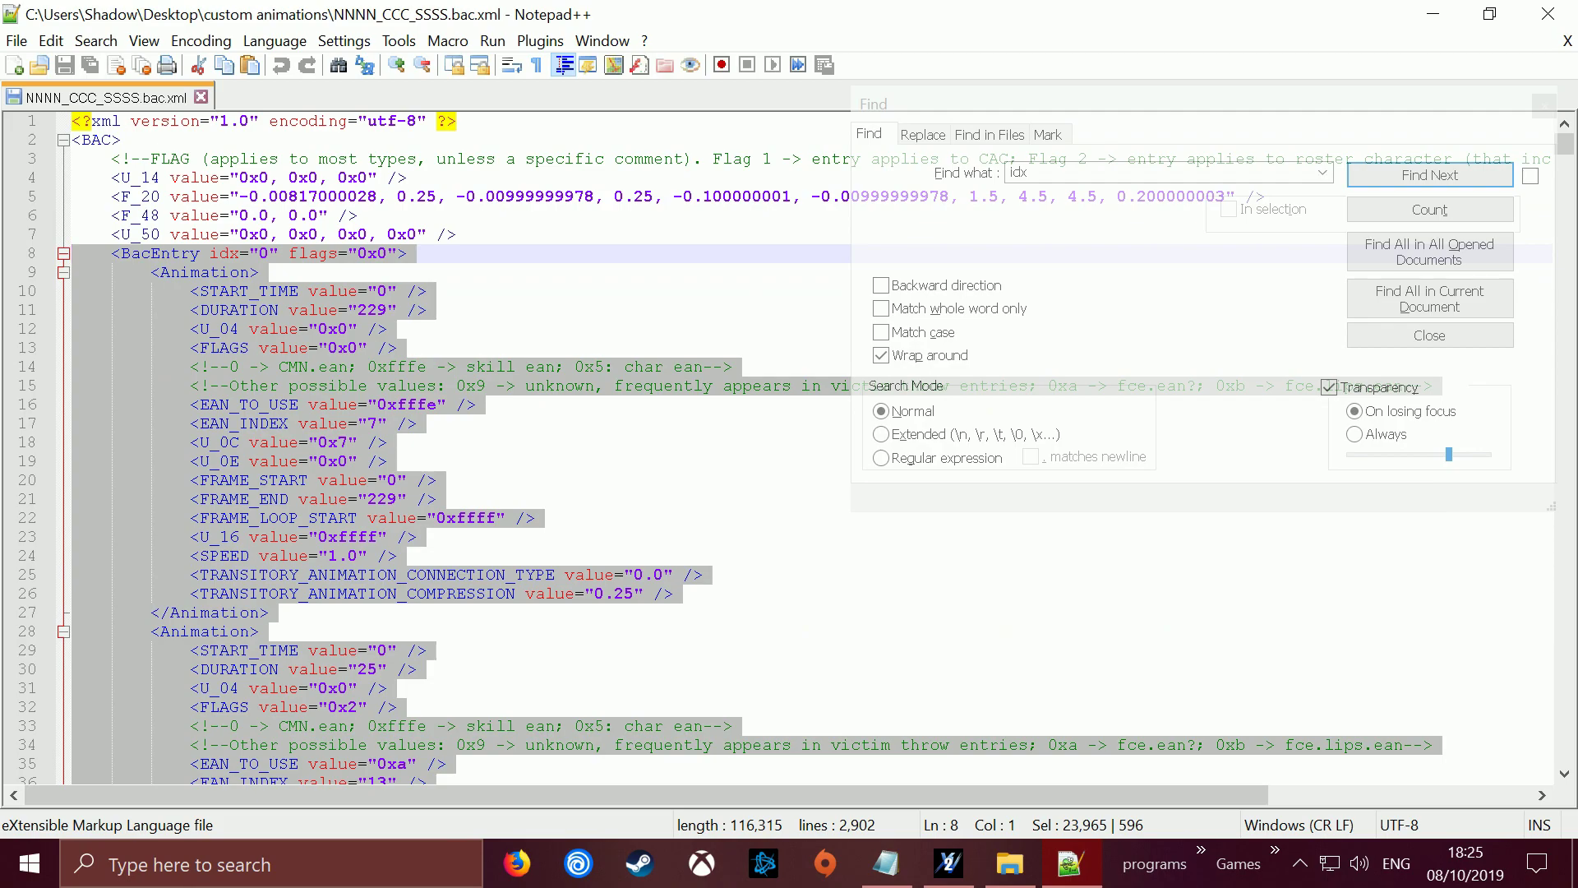
pyautogui.rightClick(285, 325)
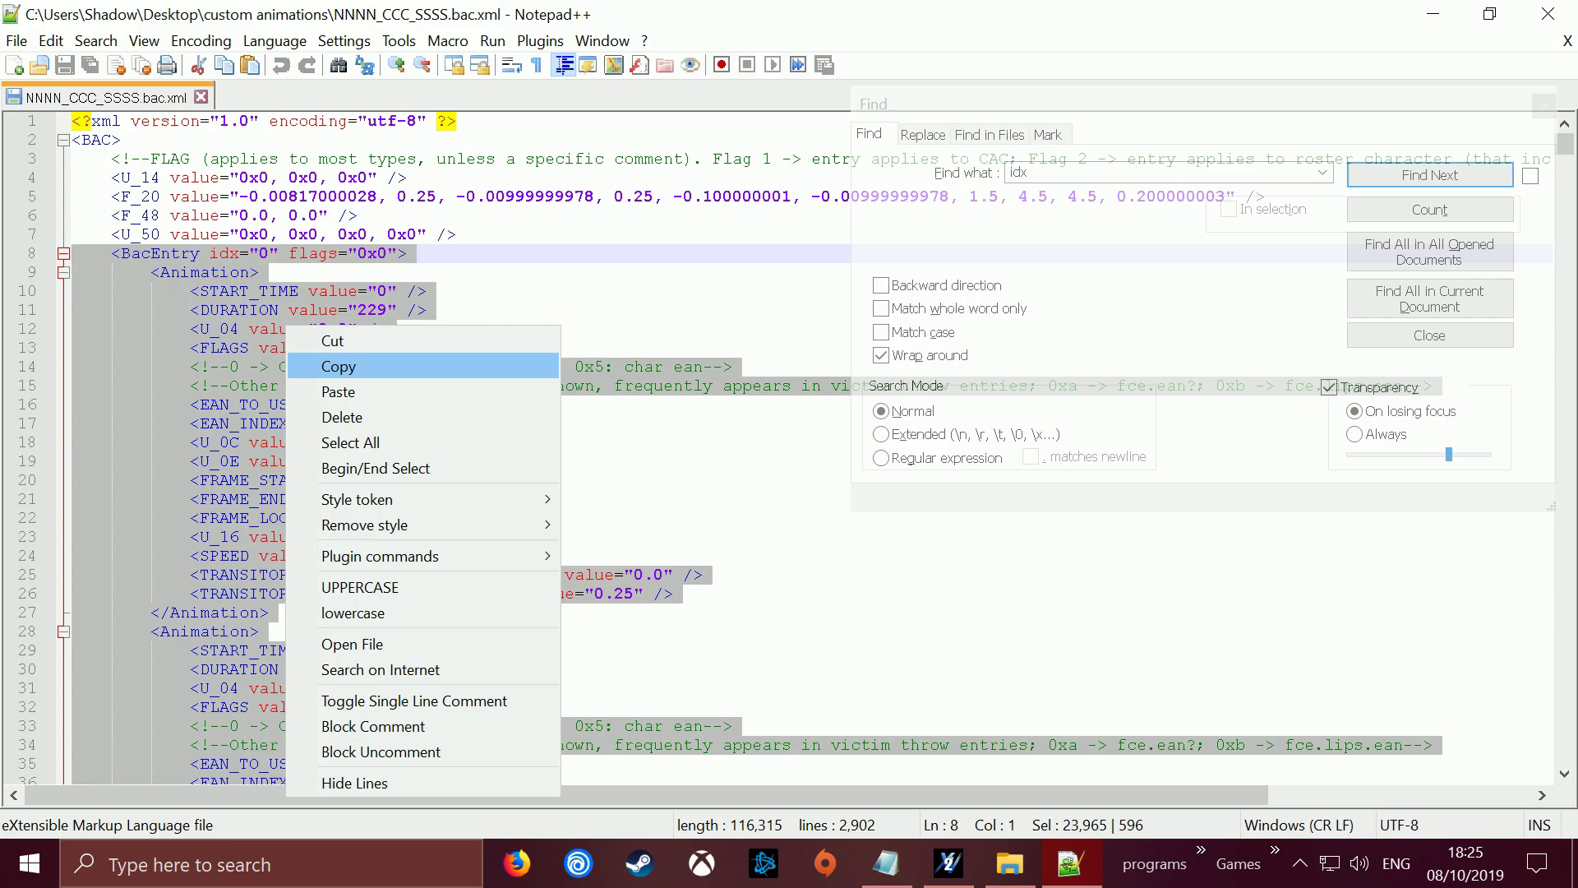
pyautogui.click(338, 366)
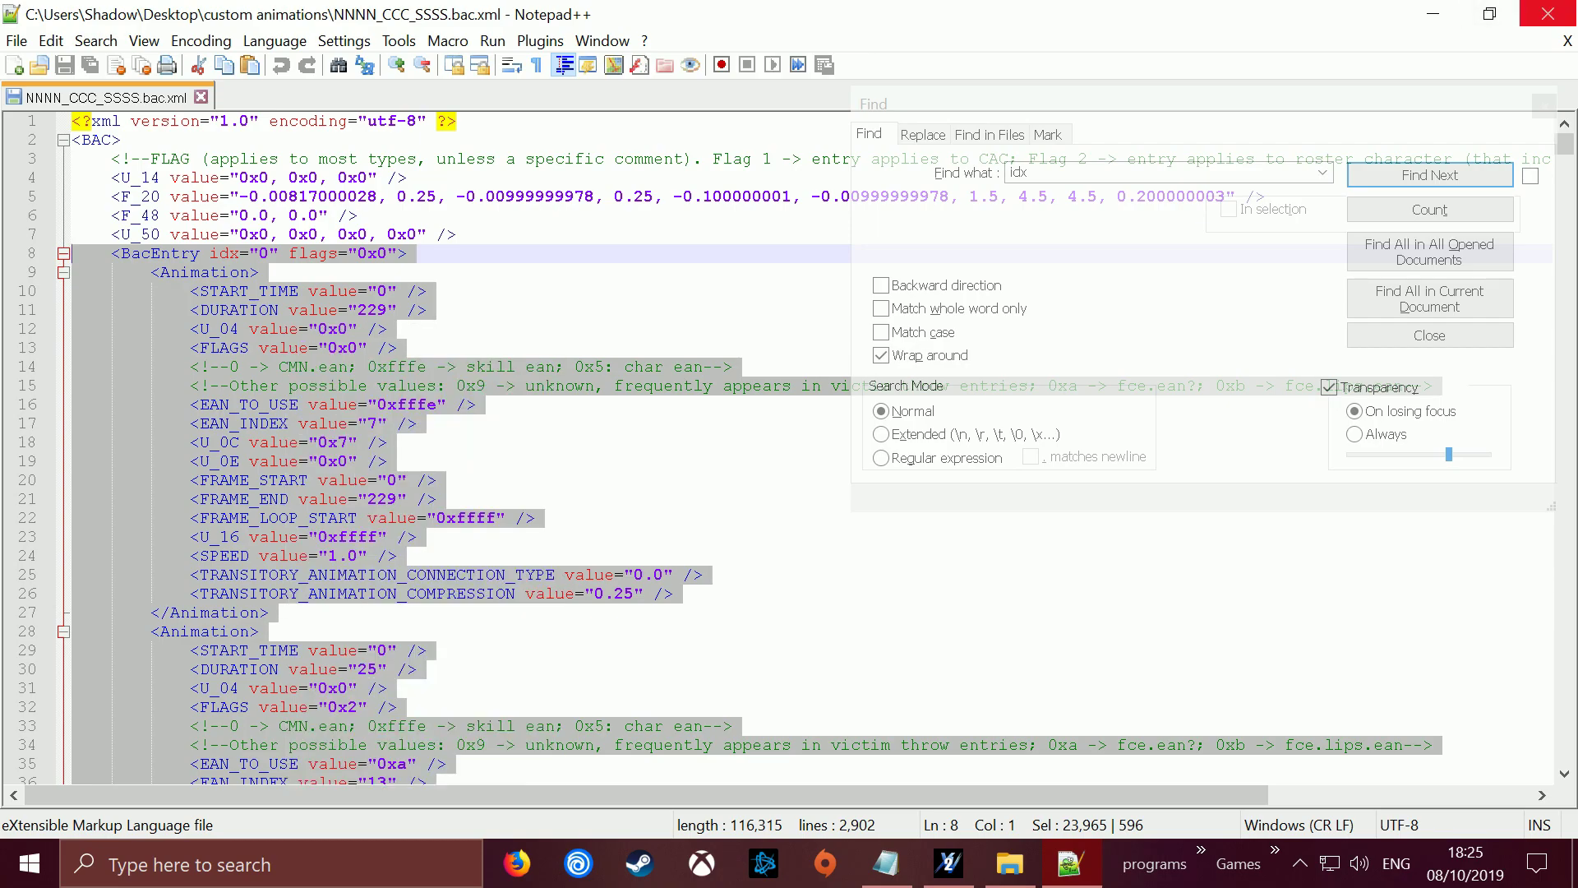
pyautogui.click(1547, 14)
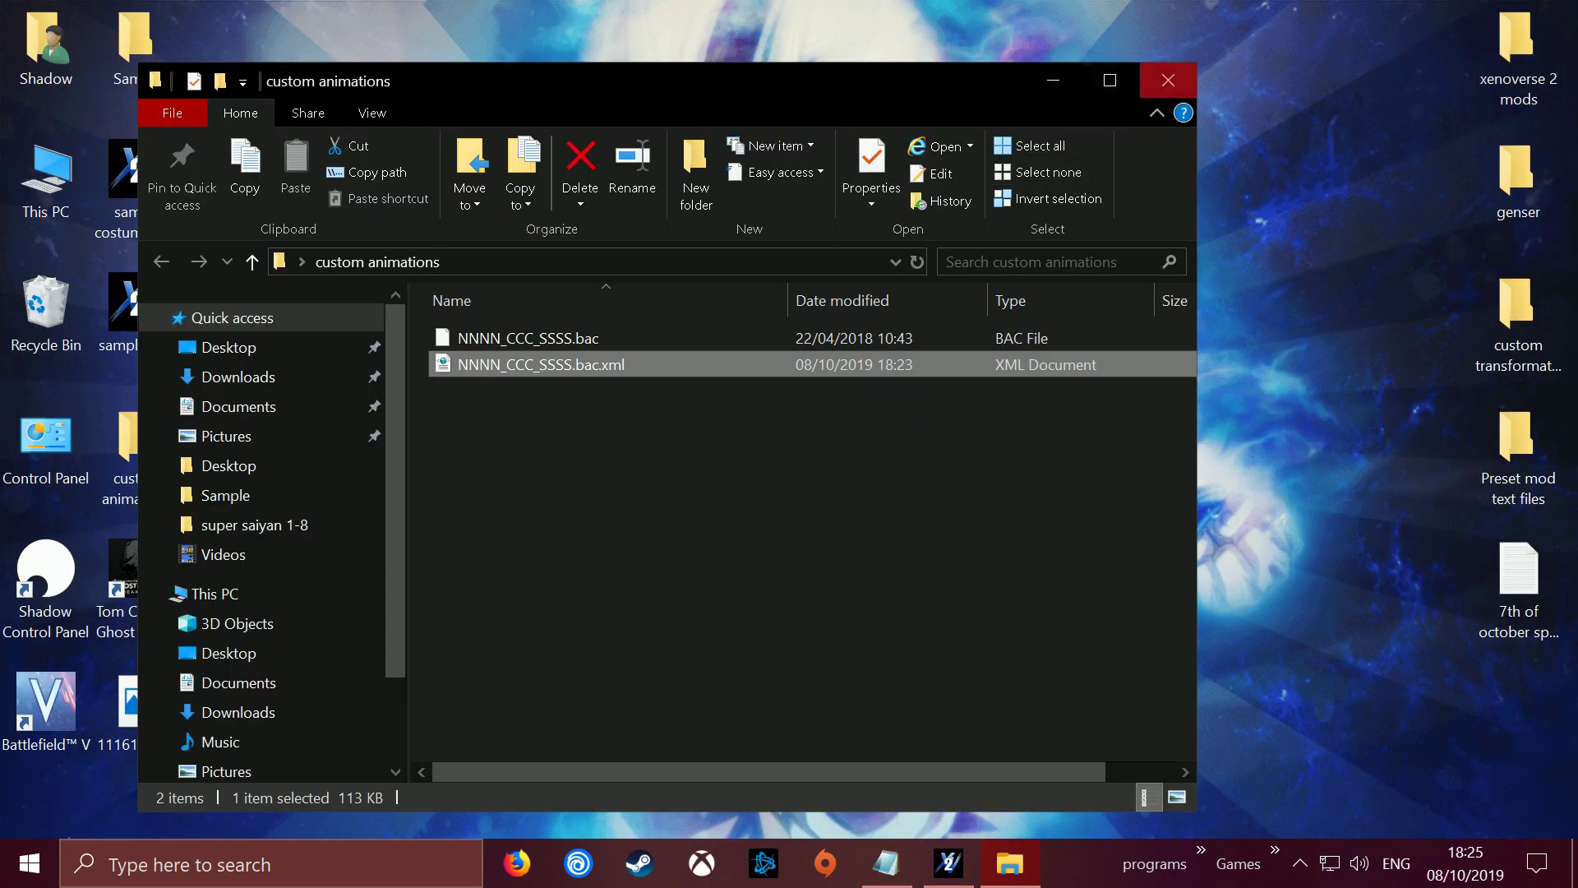
pyautogui.click(1168, 80)
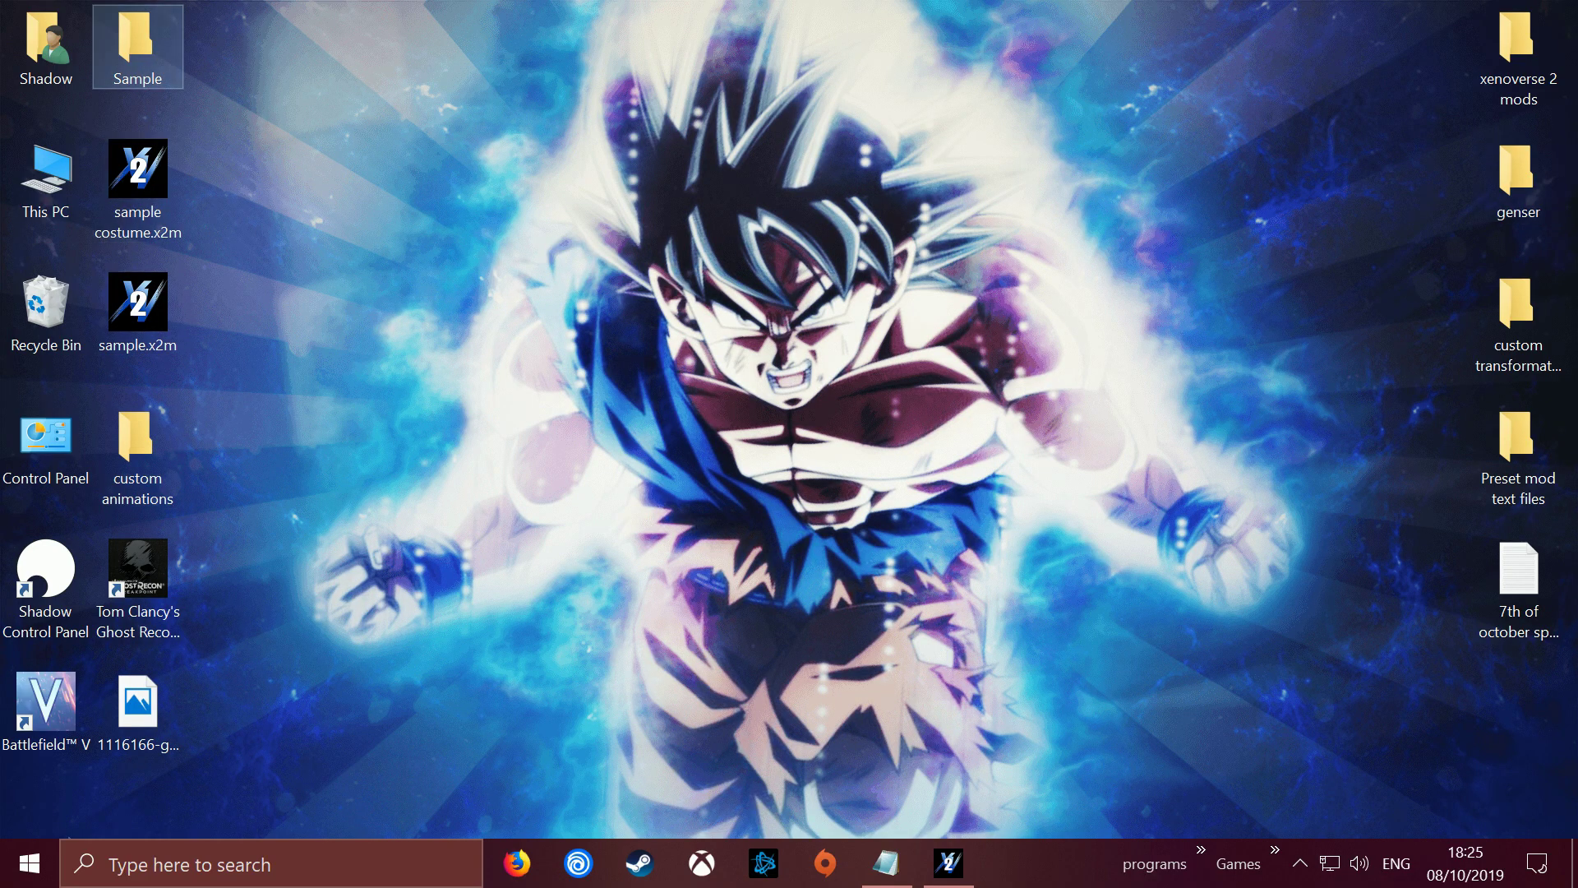
# - Convert NNNN_CCC_SSSS.bac in the Sample folder's skill files subfolder to XML with genser.exe
pyautogui.doubleClick(135, 50)
pyautogui.doubleClick(445, 434)
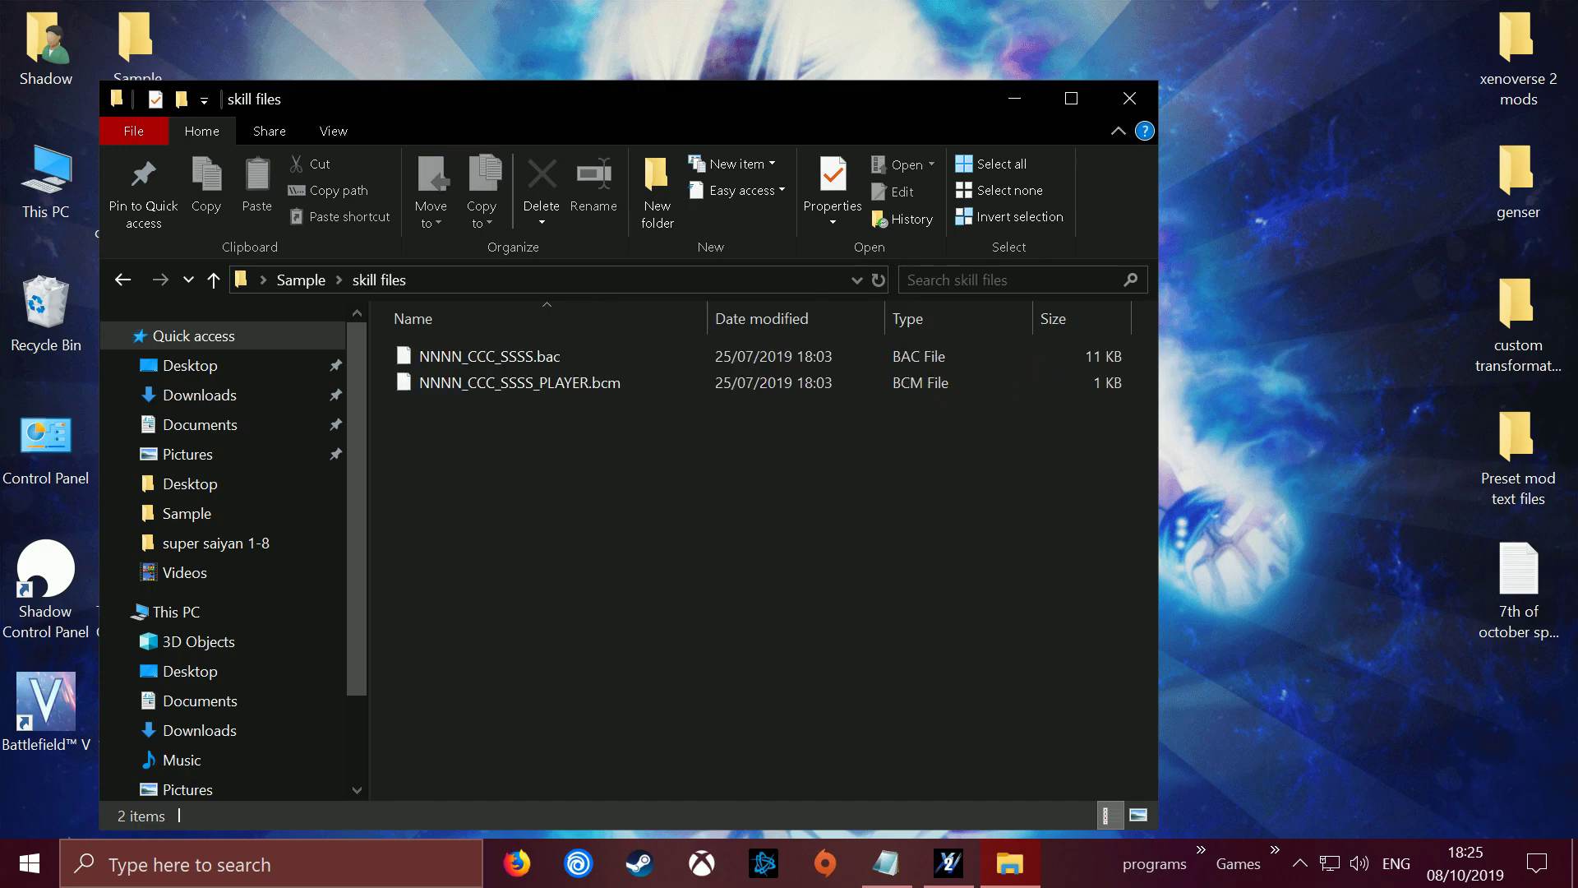
pyautogui.moveTo(656, 98); pyautogui.dragTo(600, 38)
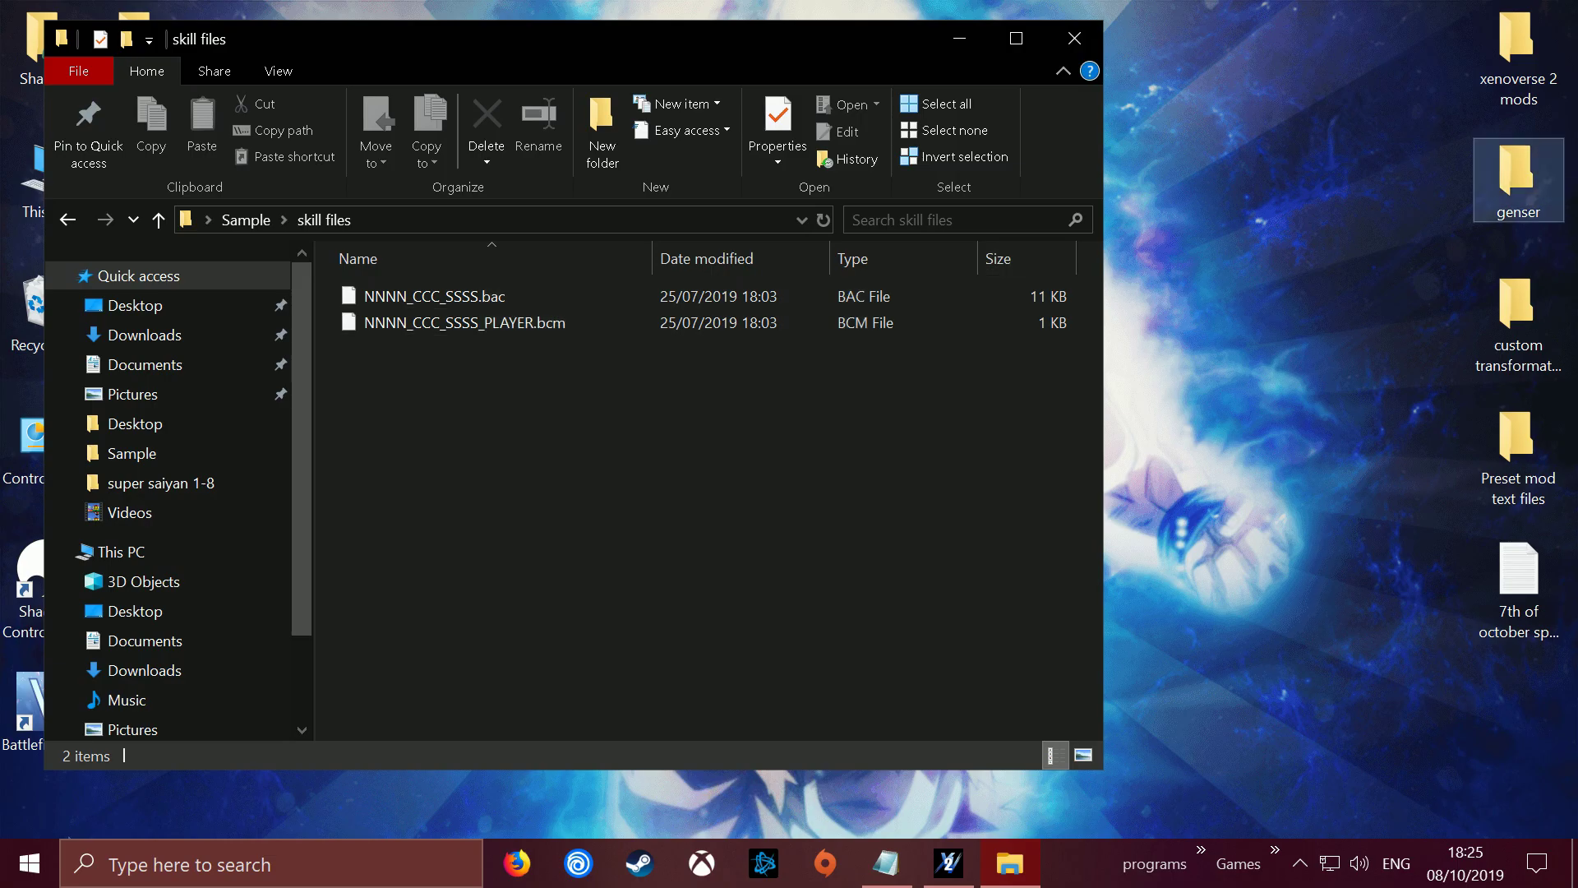
pyautogui.doubleClick(1519, 177)
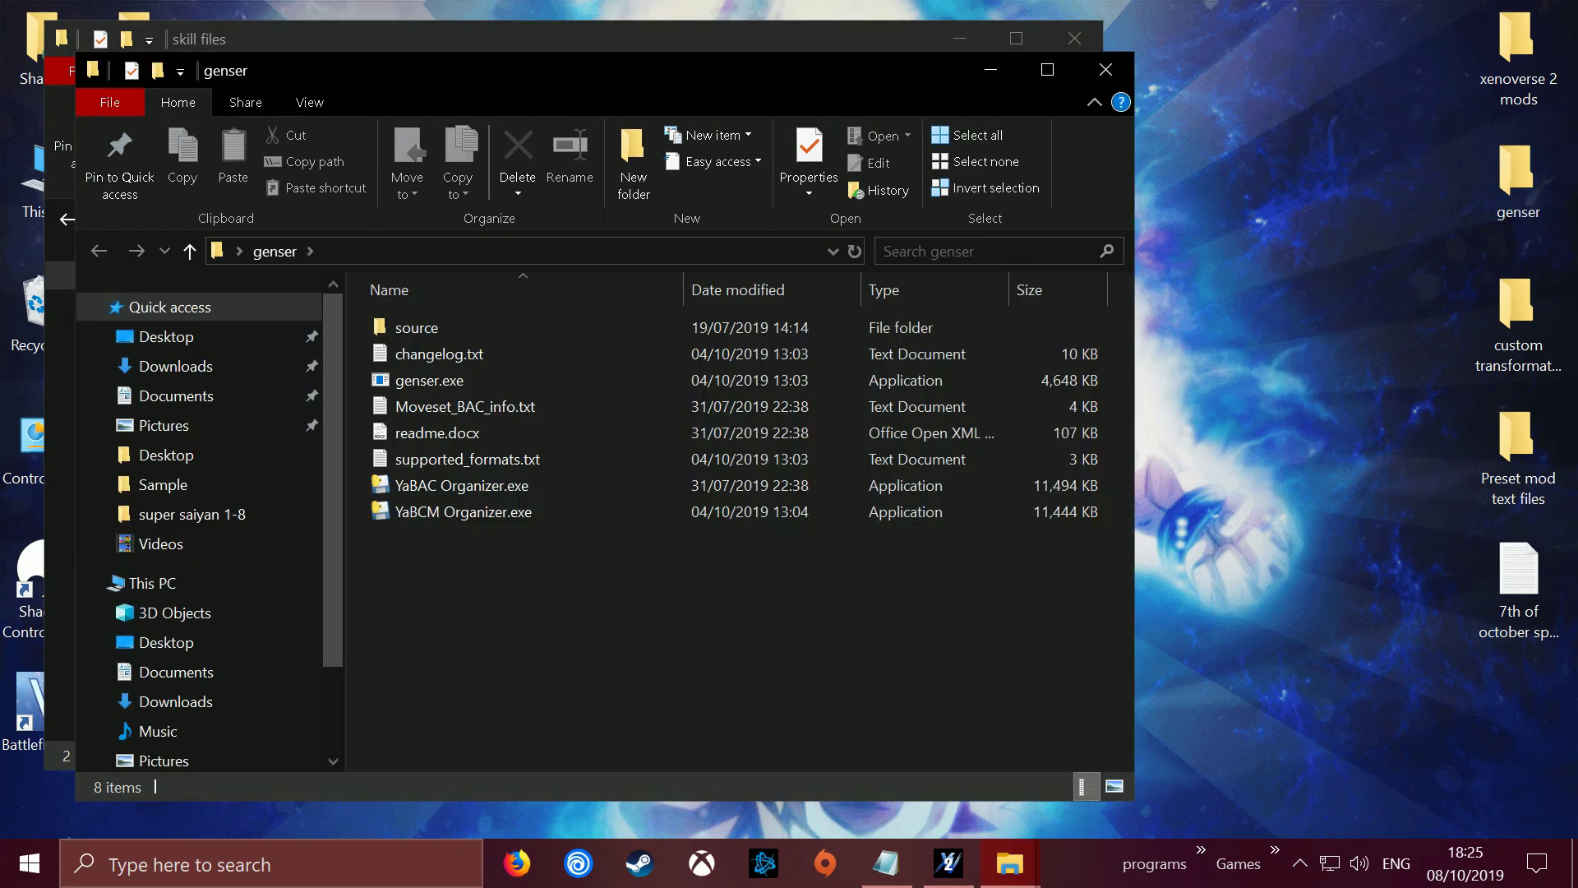
pyautogui.moveTo(378, 71); pyautogui.dragTo(1315, 70)
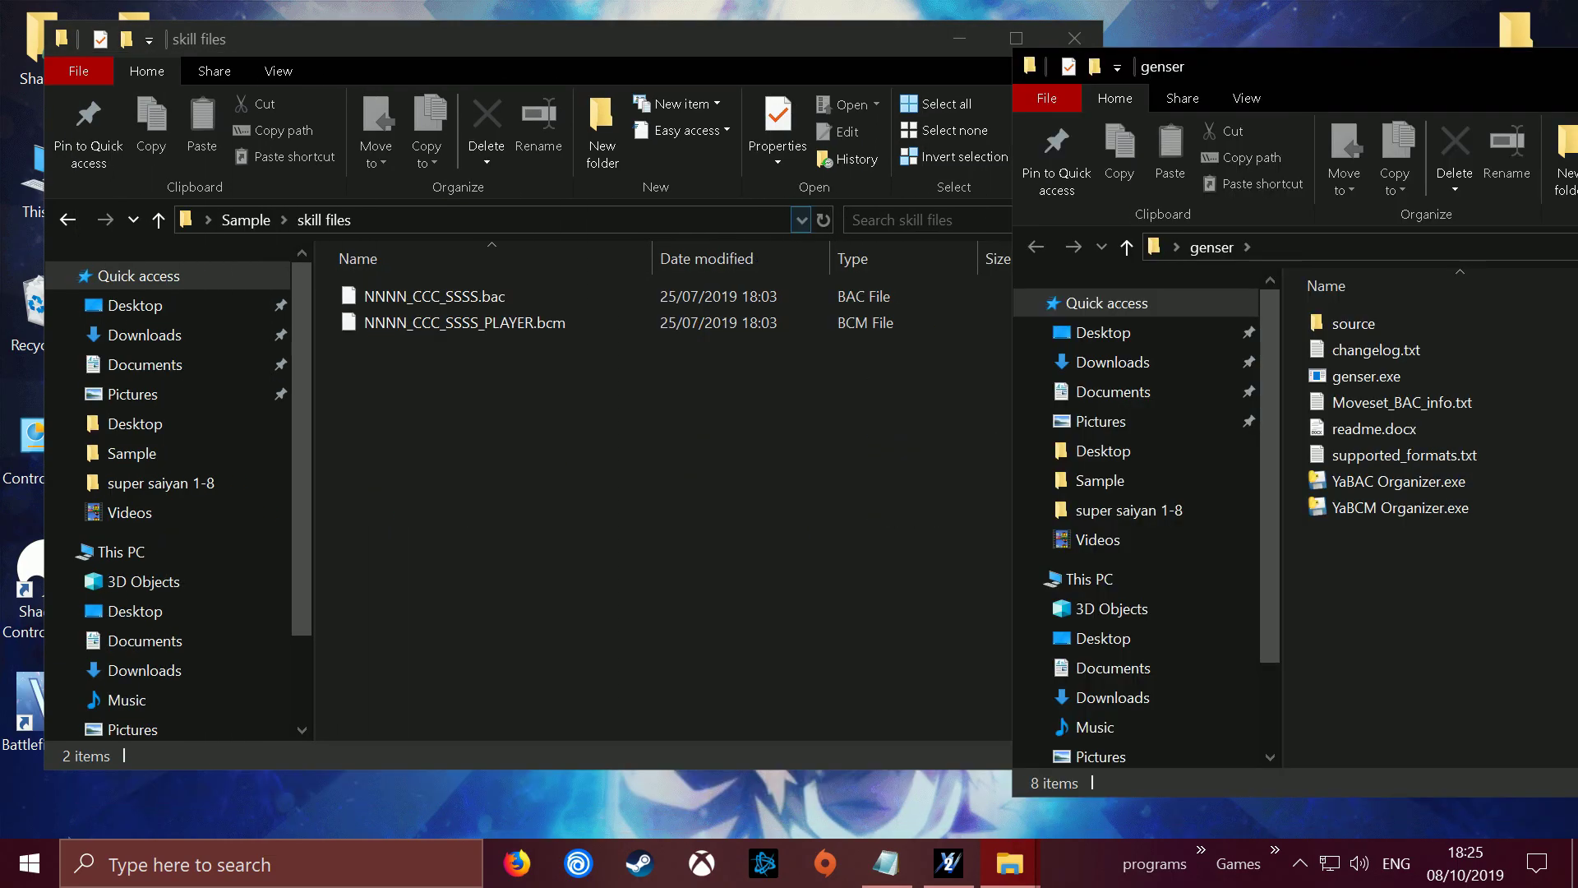
pyautogui.moveTo(428, 295); pyautogui.dragTo(1395, 396)
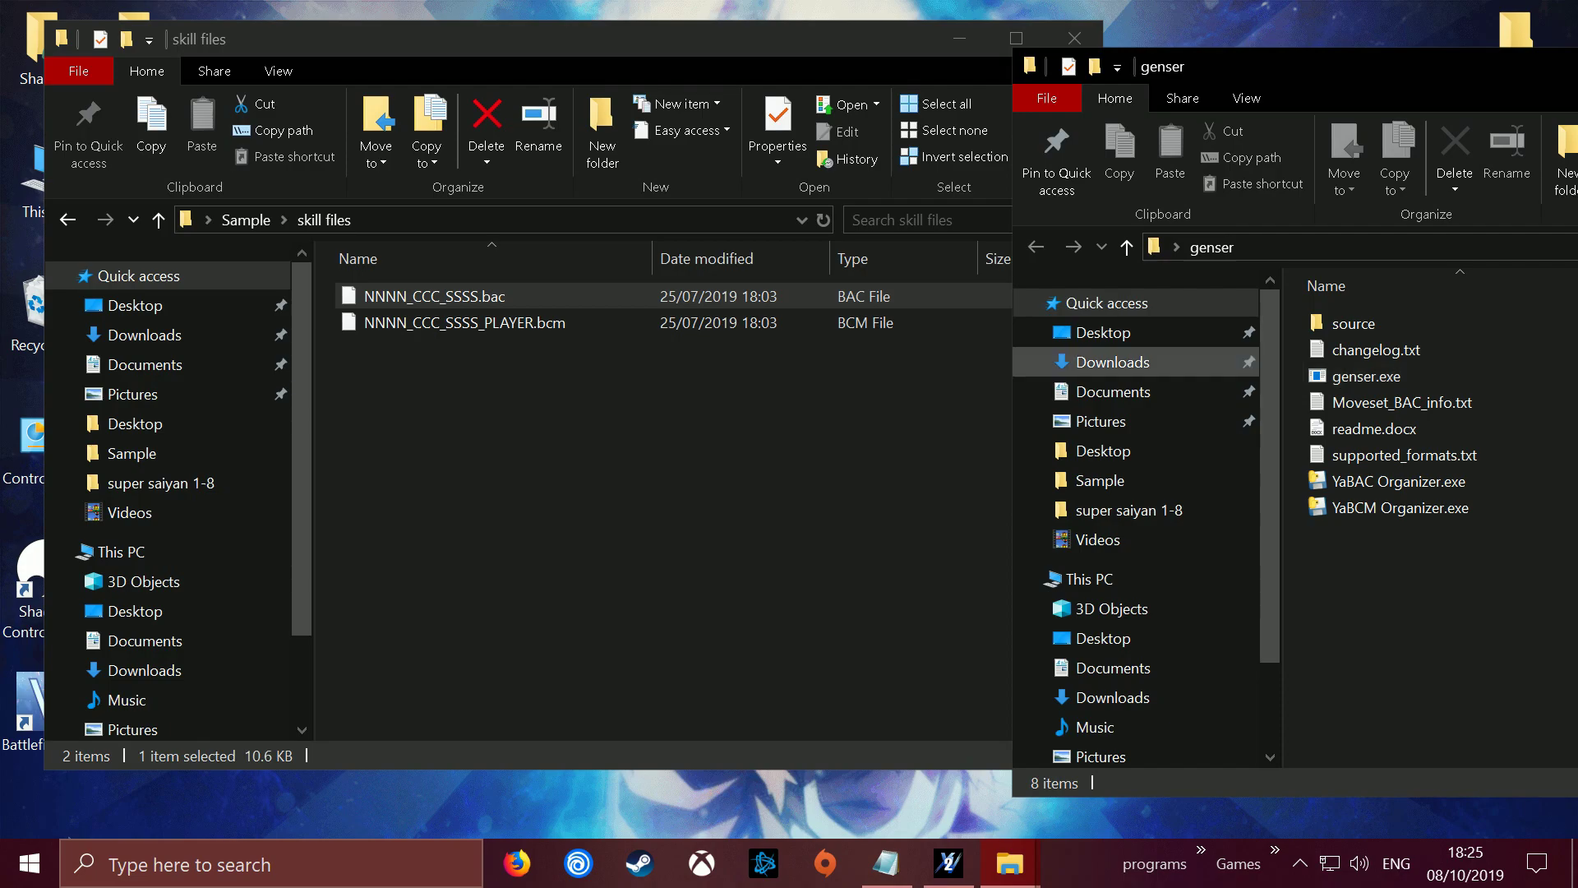
pyautogui.click(723, 419)
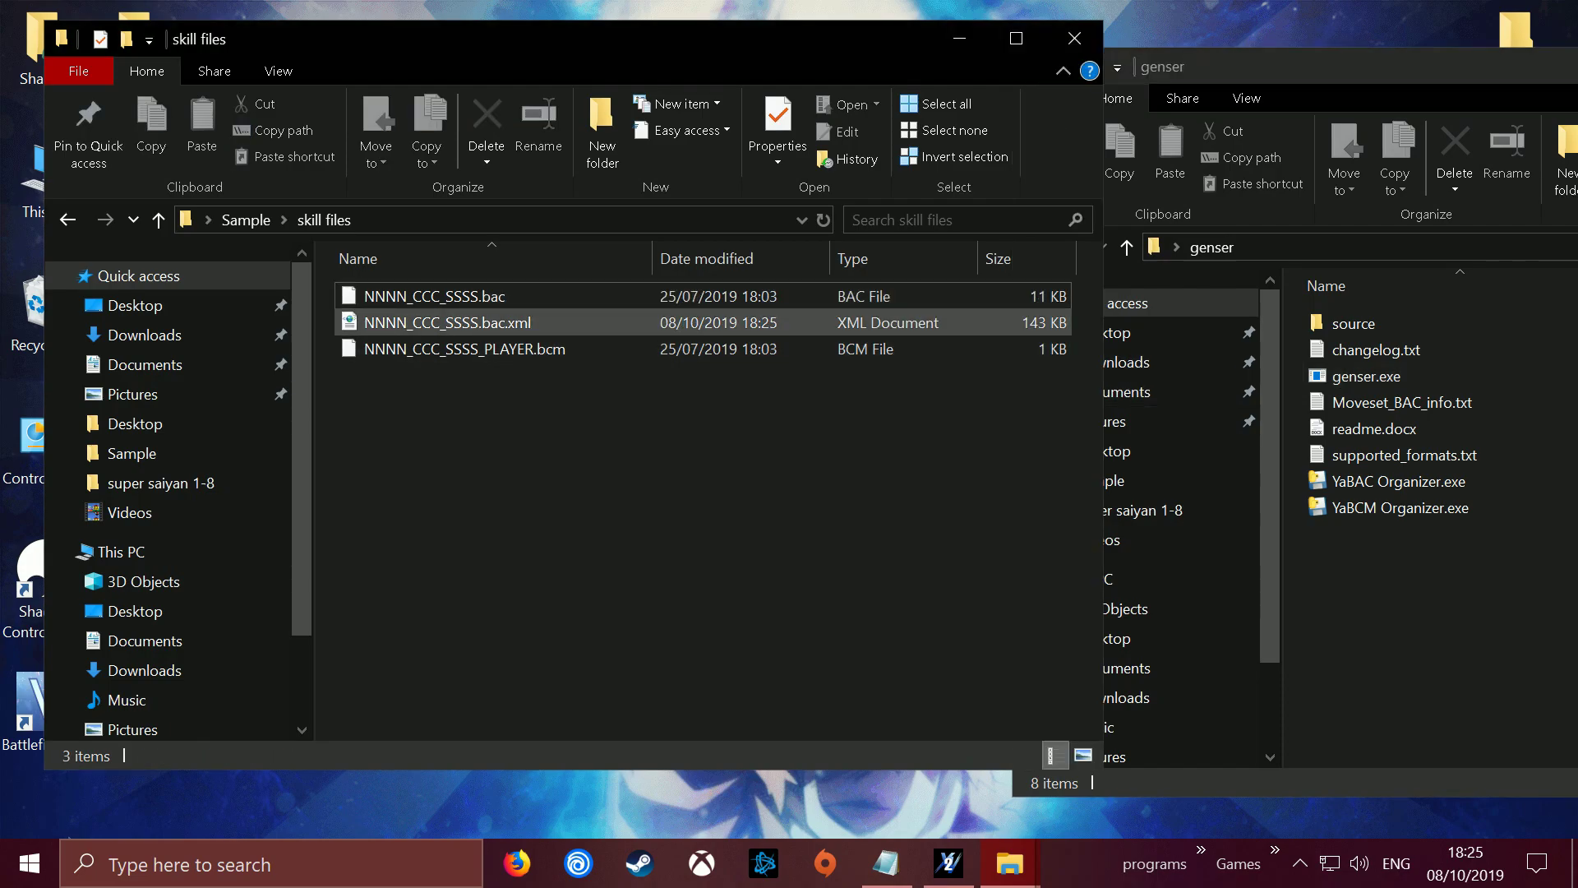
# - Open the skill files folder's NNNN_CCC_SSSS.bac.xml in Notepad++ and select the opening line of BacEntry idx="0"
pyautogui.click(447, 322)
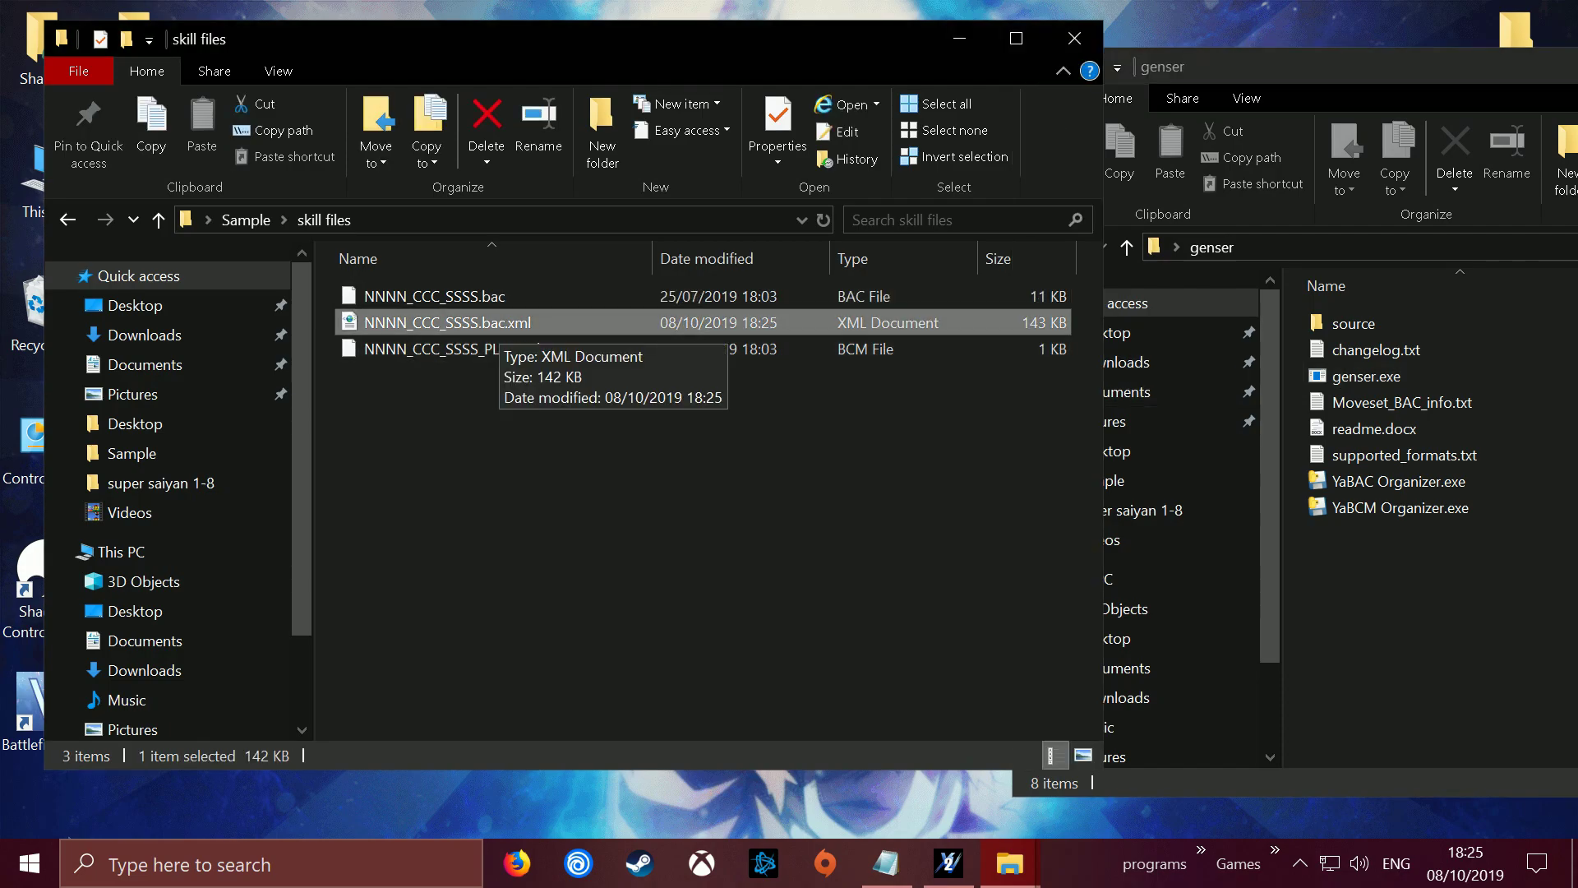
pyautogui.rightClick(500, 322)
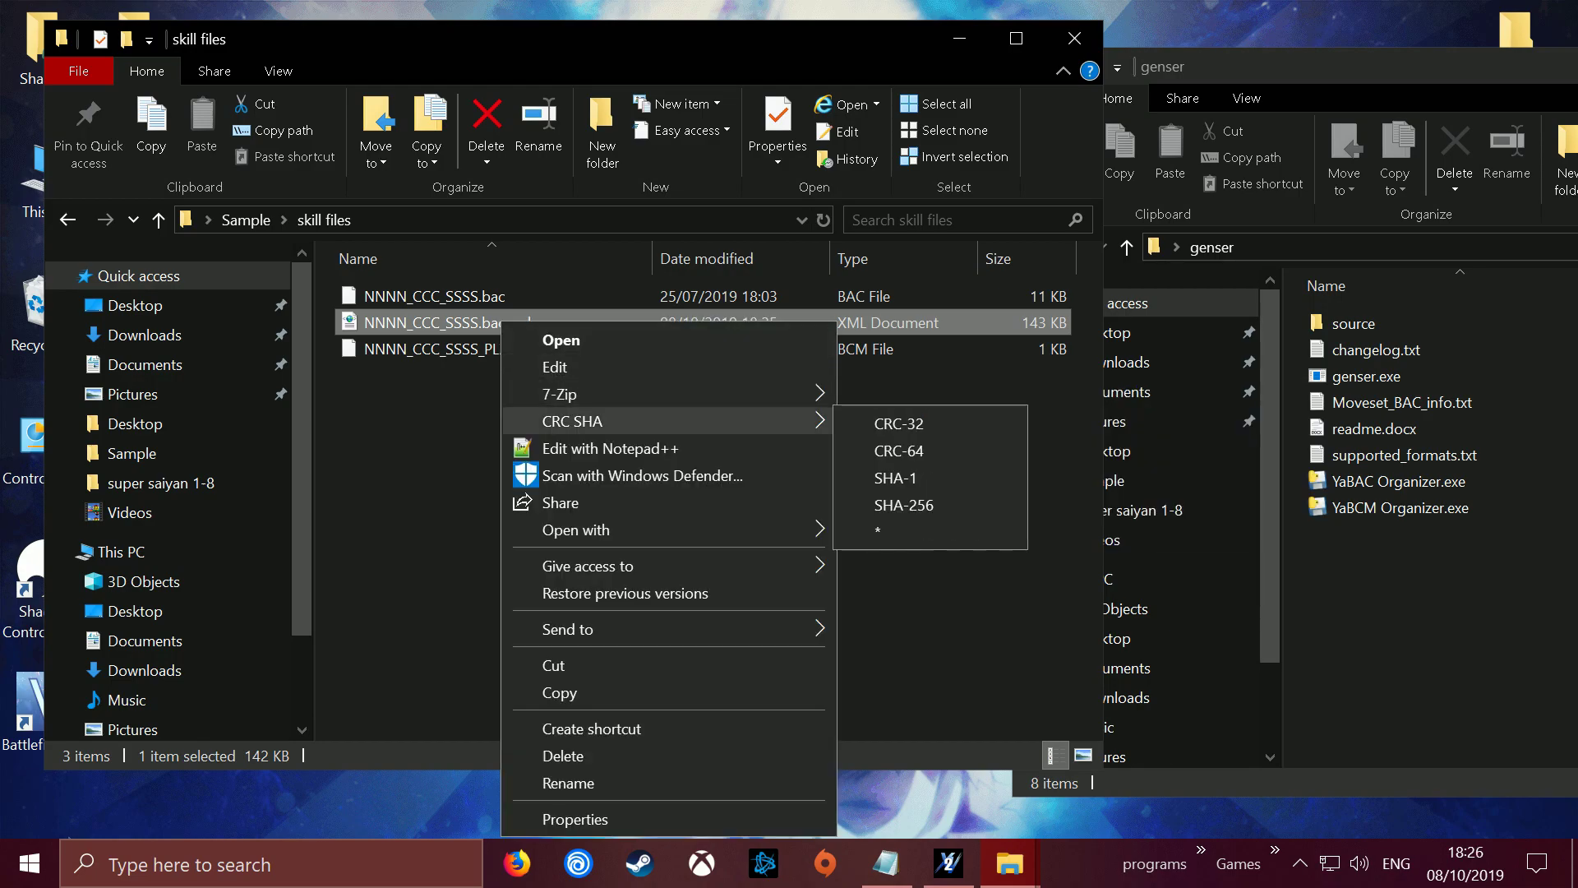
pyautogui.click(610, 448)
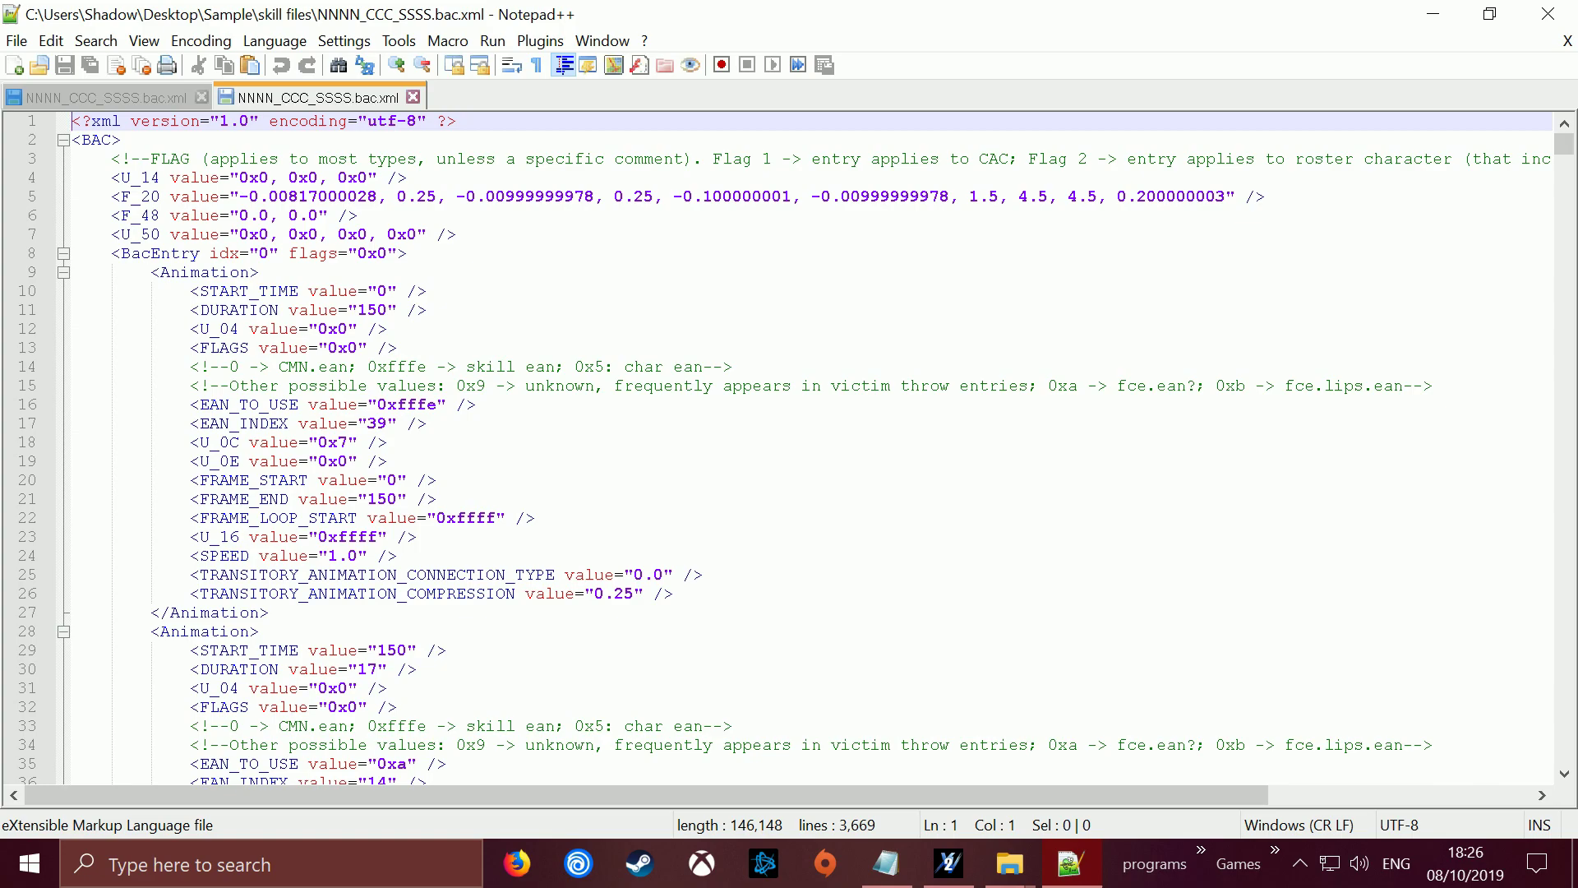
pyautogui.moveTo(72, 253); pyautogui.dragTo(407, 253)
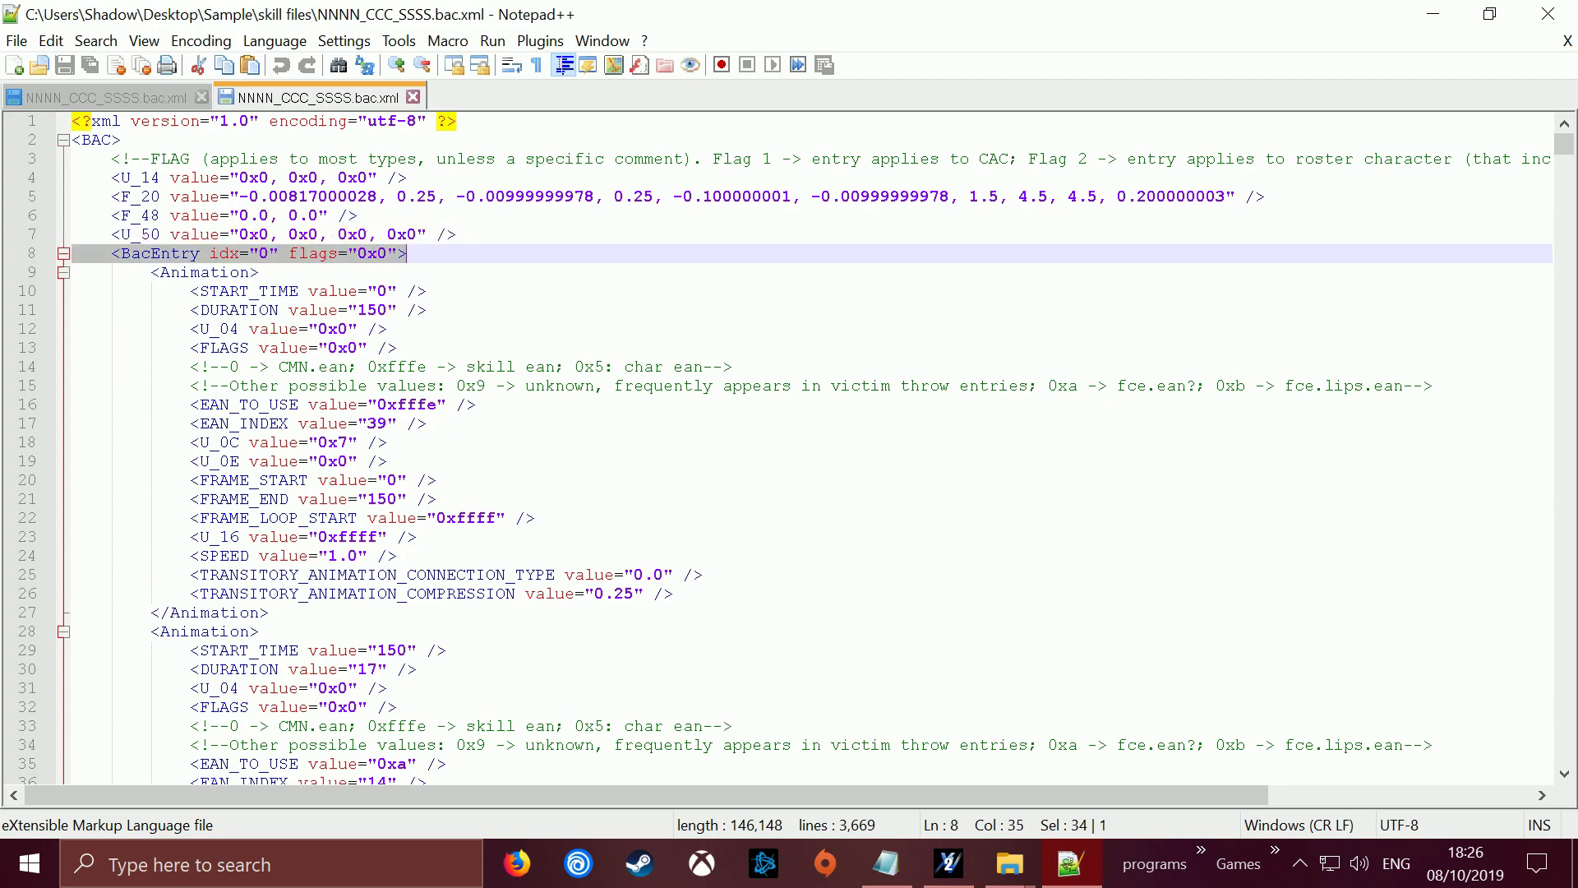
# - Search the document for idx, advancing through the matches as far as the BacEntry idx="2" line
pyautogui.moveTo(407, 253); pyautogui.dragTo(259, 272)
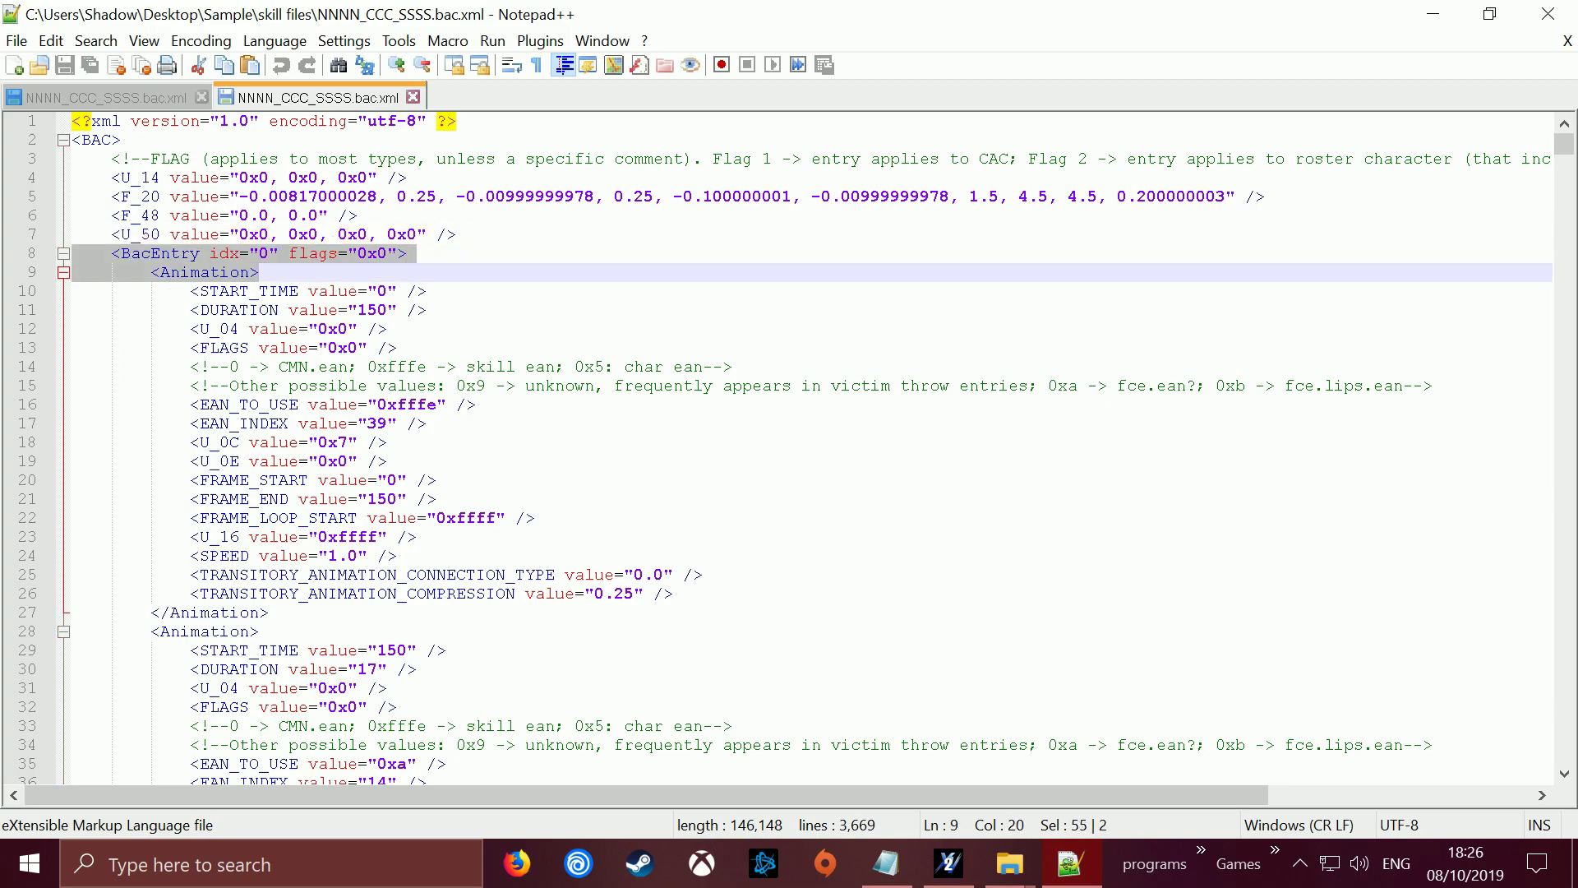
pyautogui.click(426, 310)
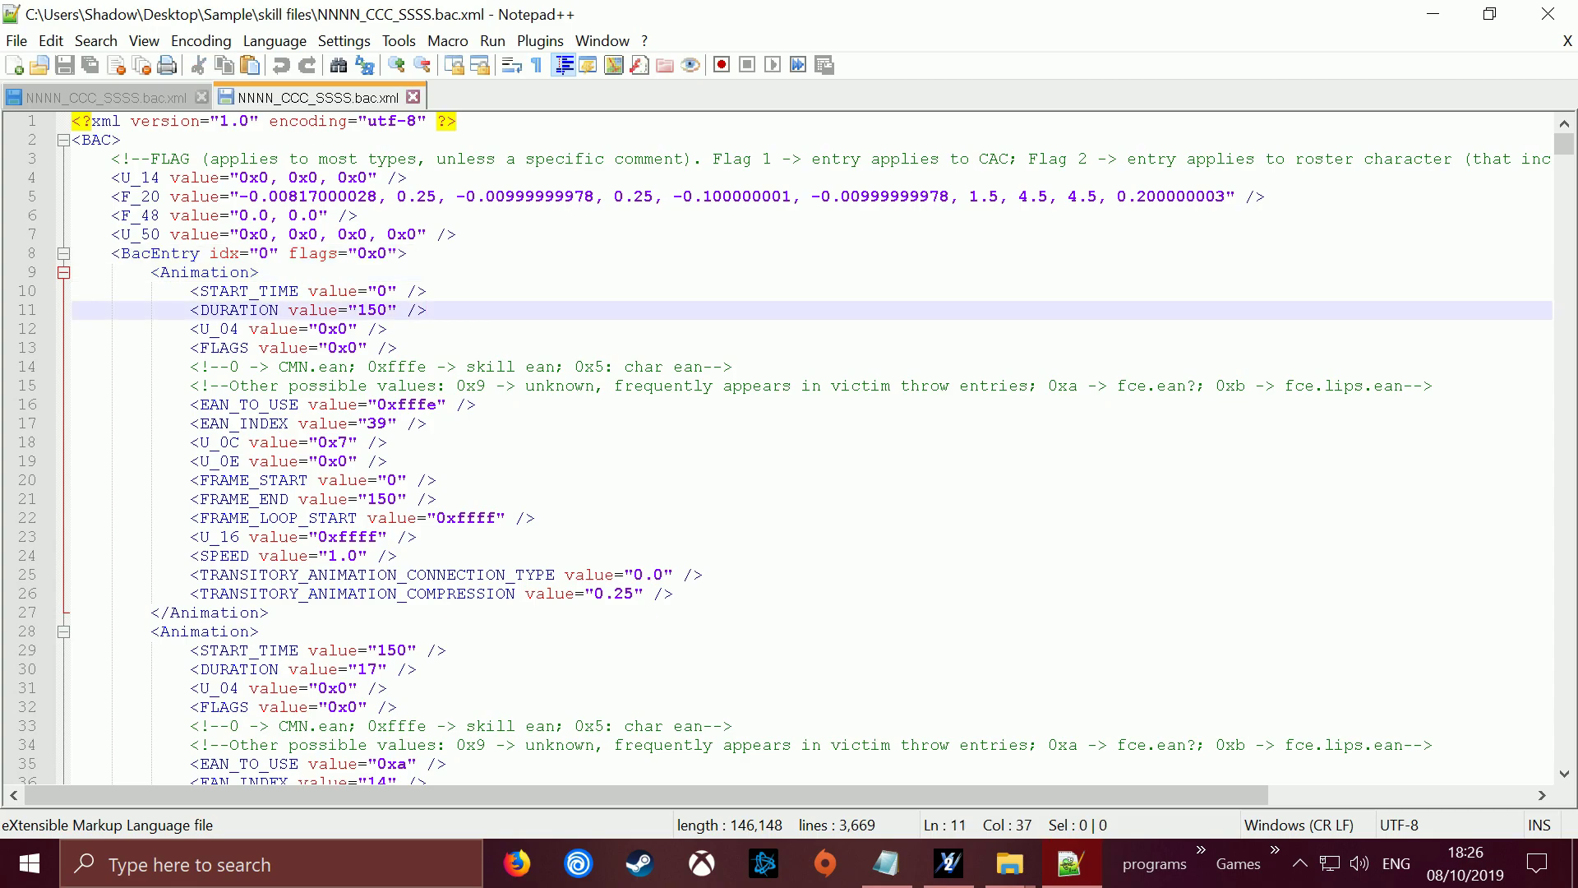
pyautogui.click(331, 254)
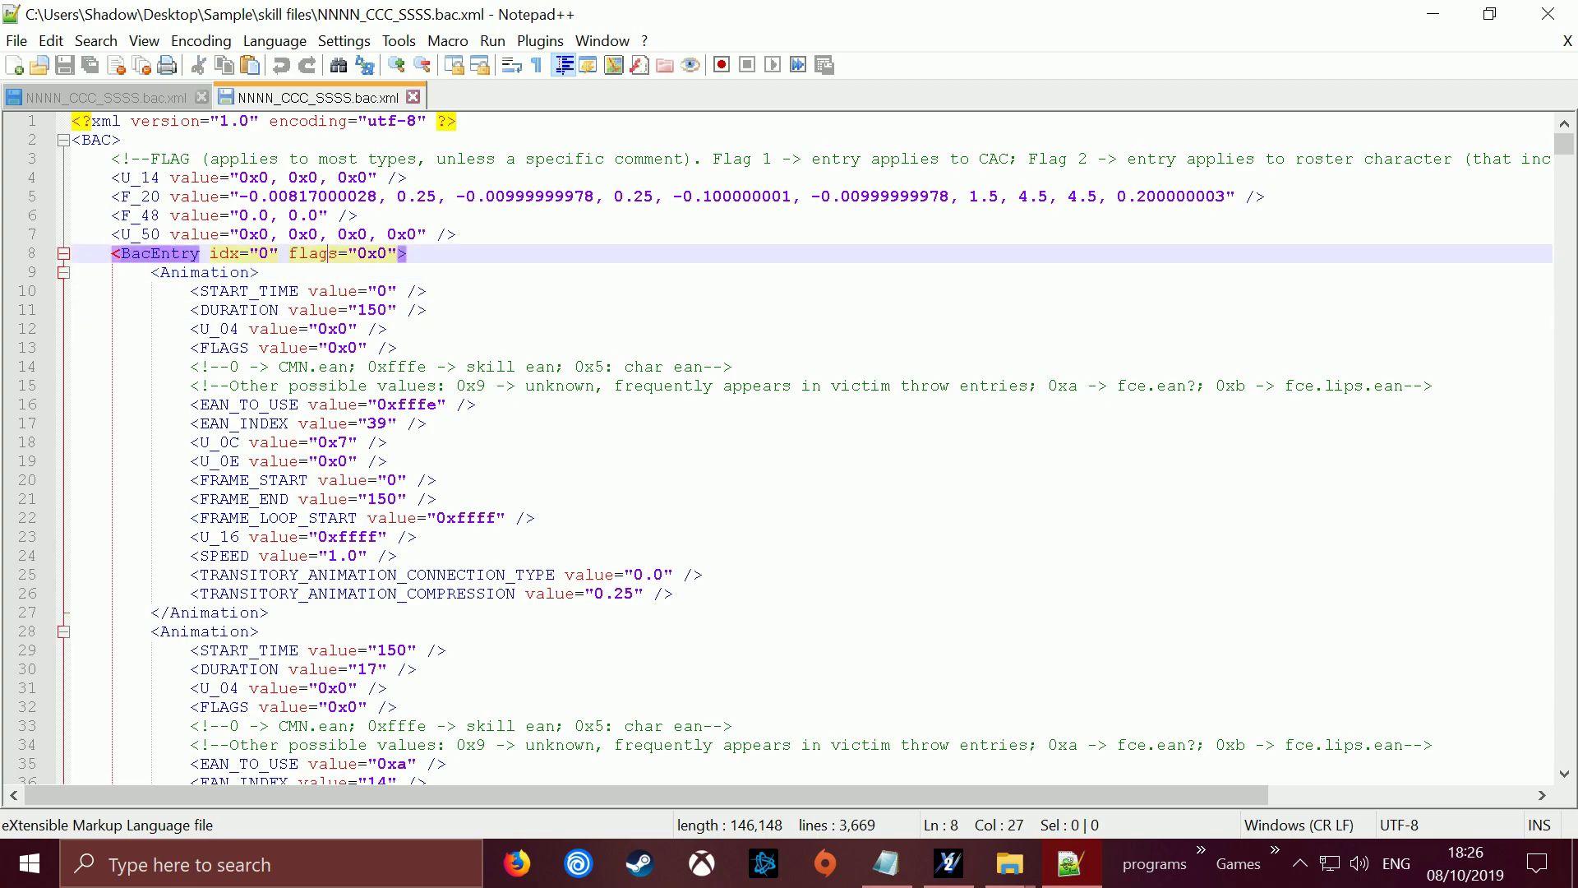
pyautogui.hotkey('ctrl', 'f')
pyautogui.moveTo(645, 244); pyautogui.dragTo(980, 208)
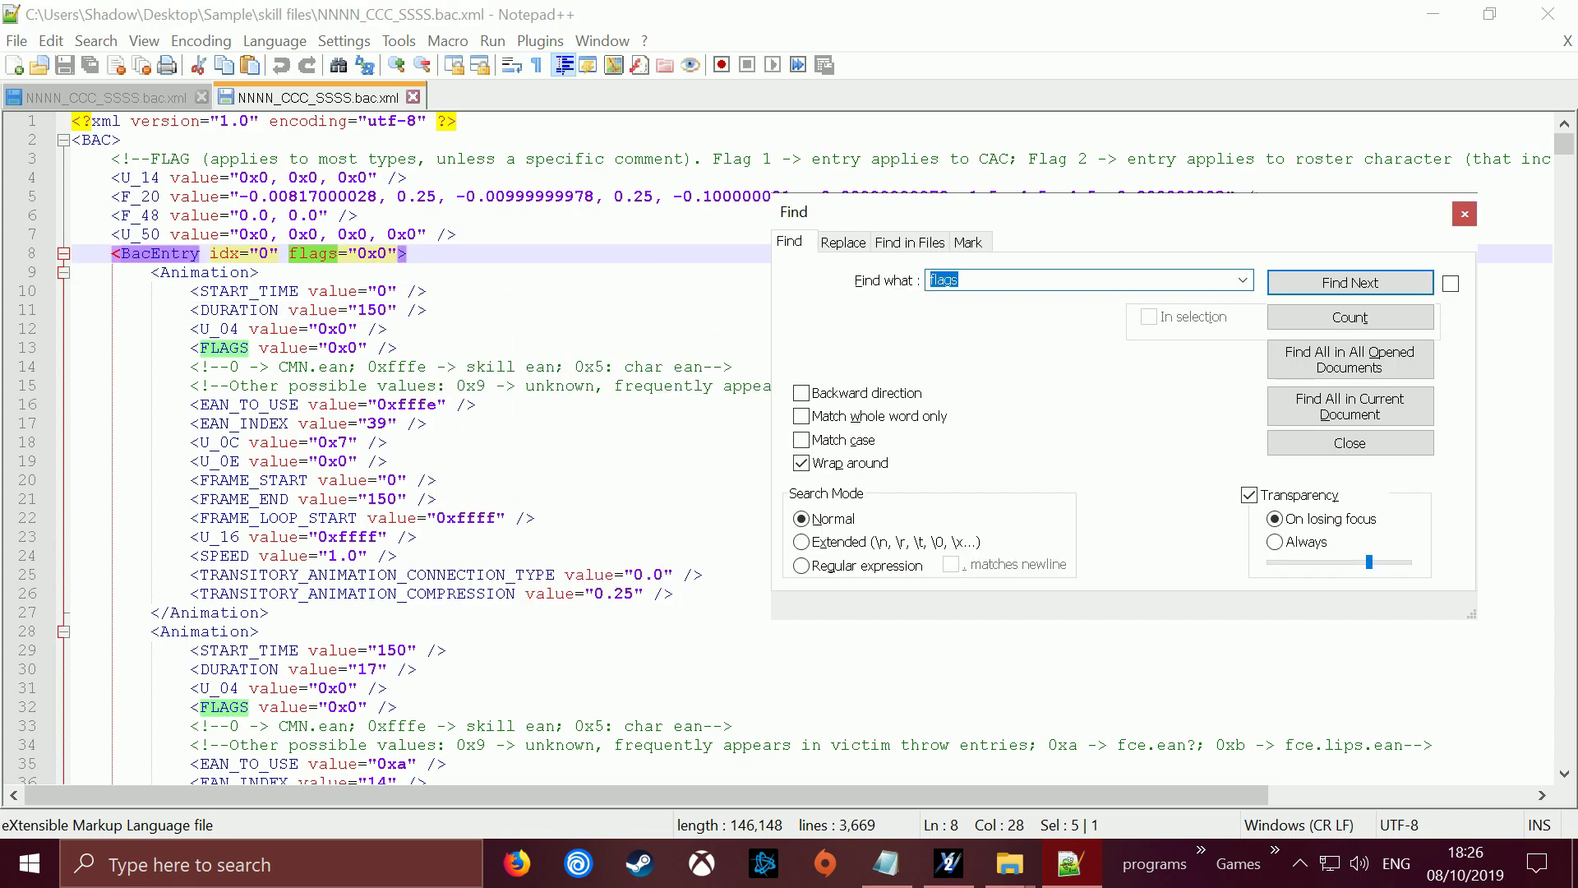
pyautogui.write('idx')
pyautogui.click(644, 197)
pyautogui.click(1351, 283)
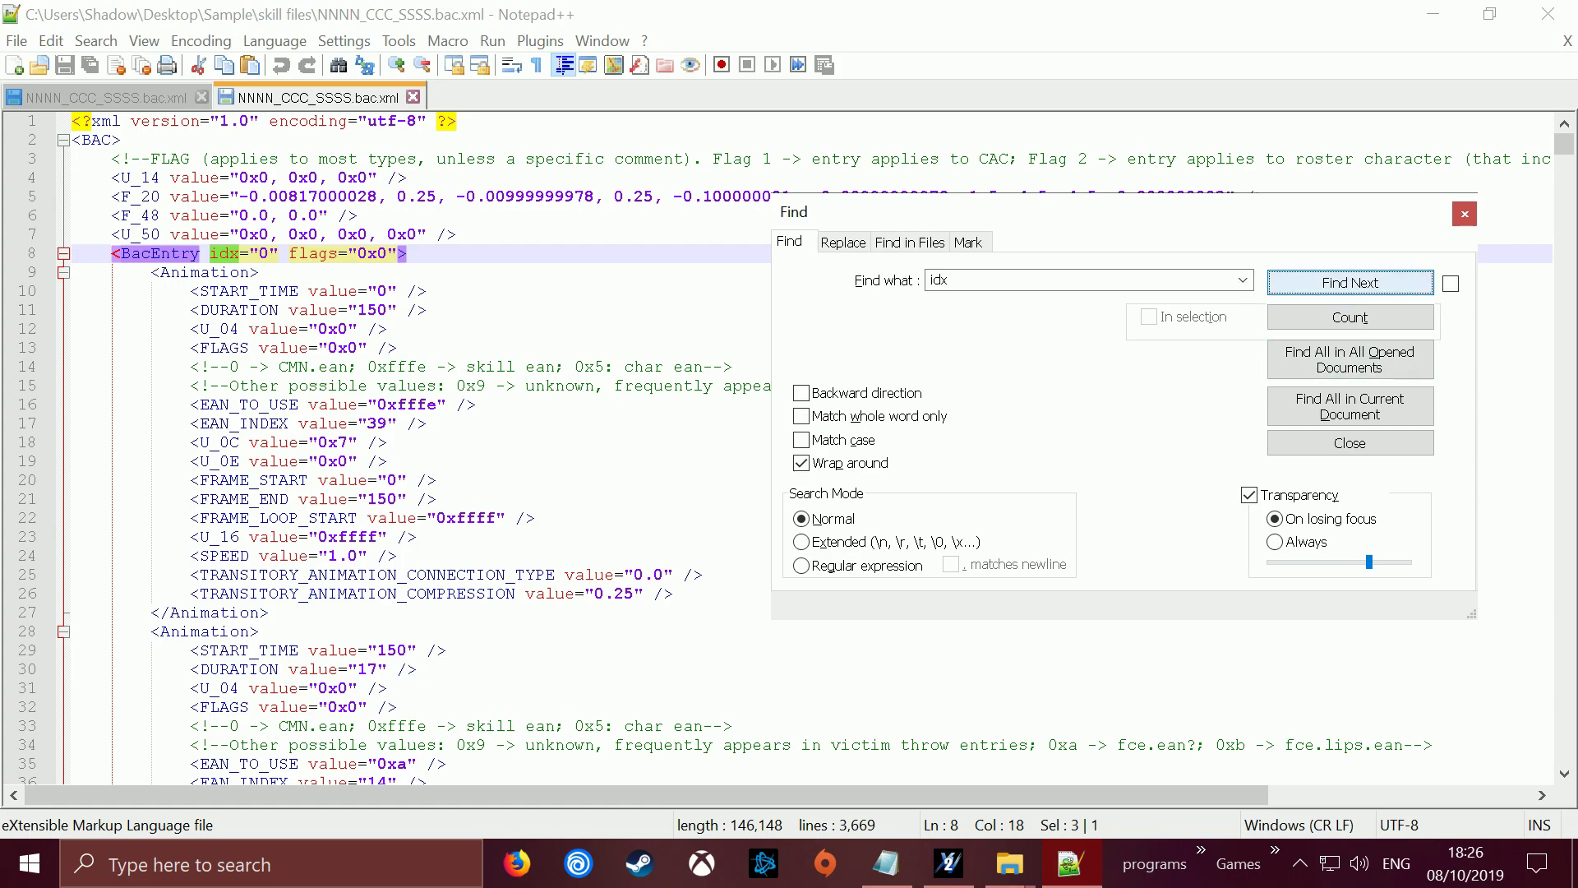
pyautogui.press('Return')
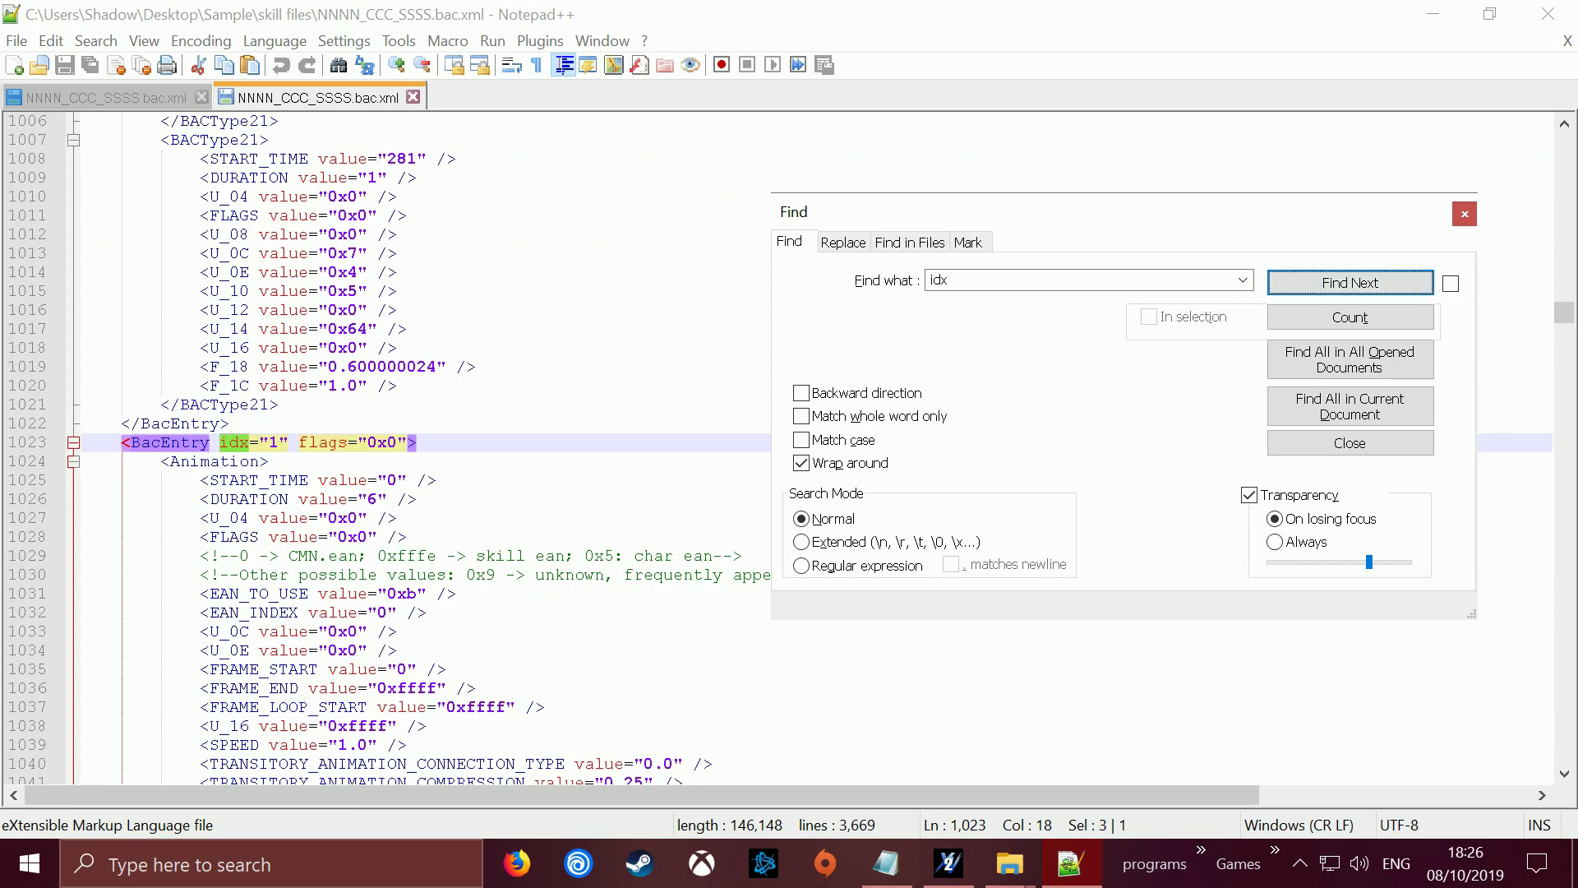
pyautogui.click(1348, 282)
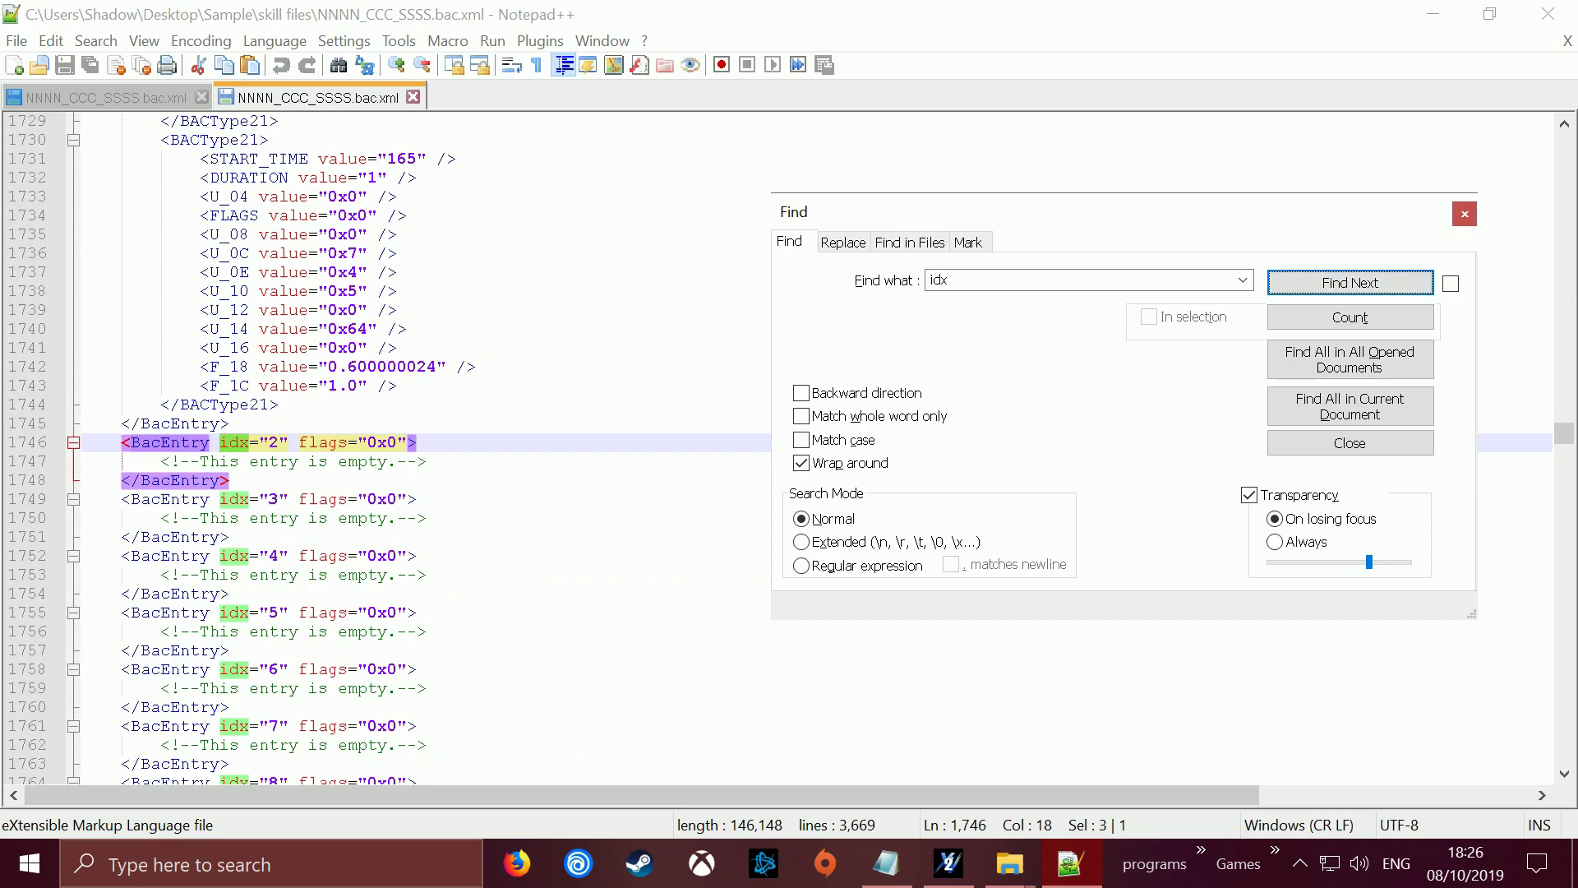
# - Return to the start of the file and repeat the idx search up to the BacEntry idx="1" line
pyautogui.moveTo(1564, 432); pyautogui.dragTo(1564, 143)
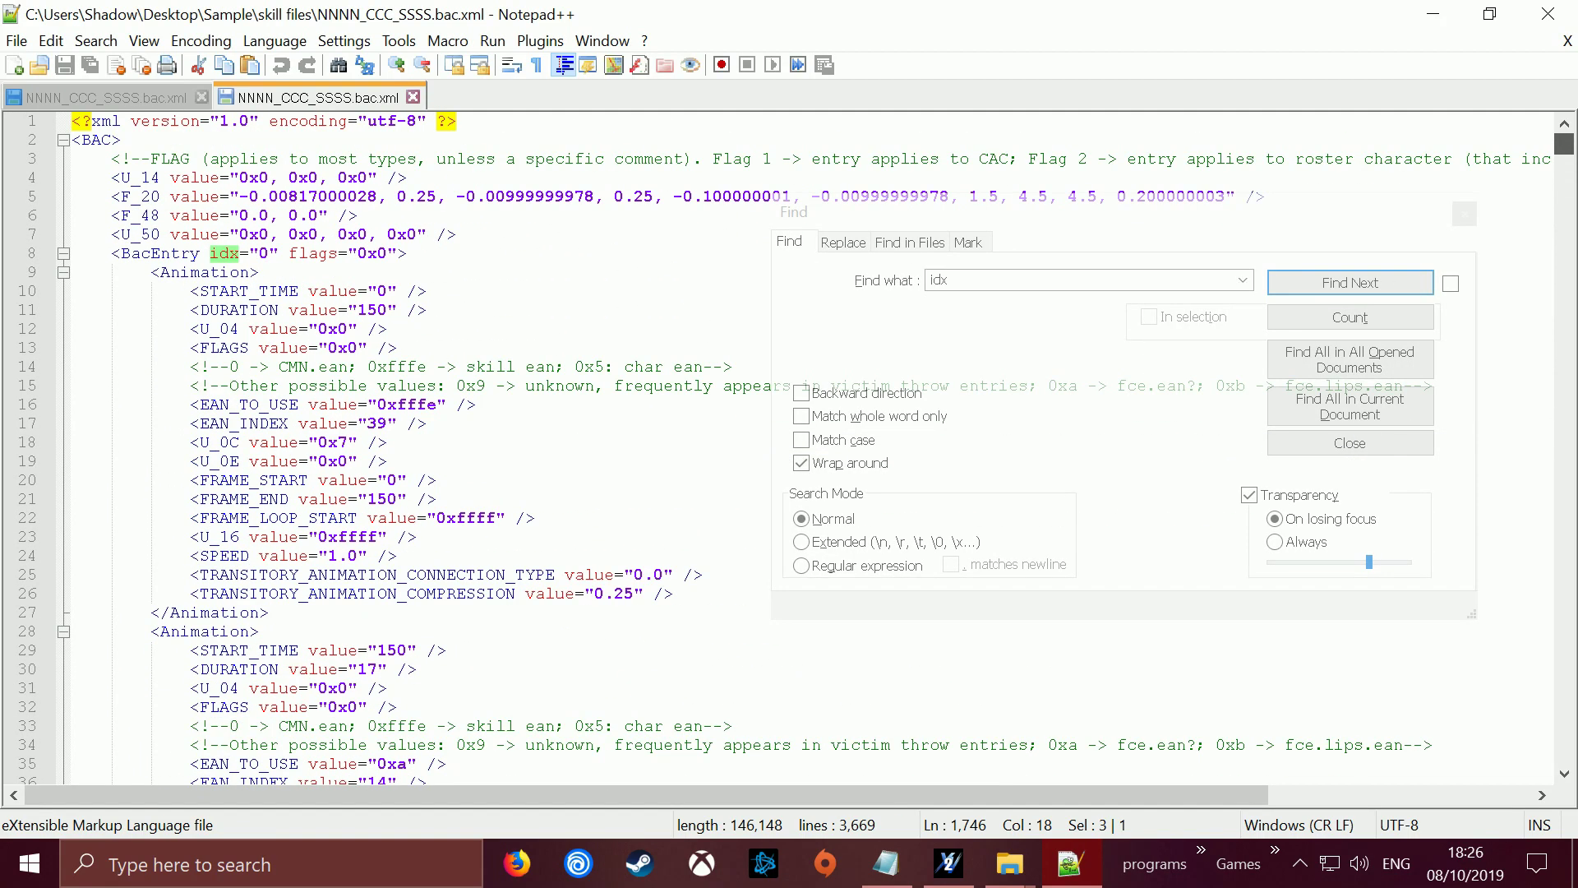
pyautogui.click(397, 347)
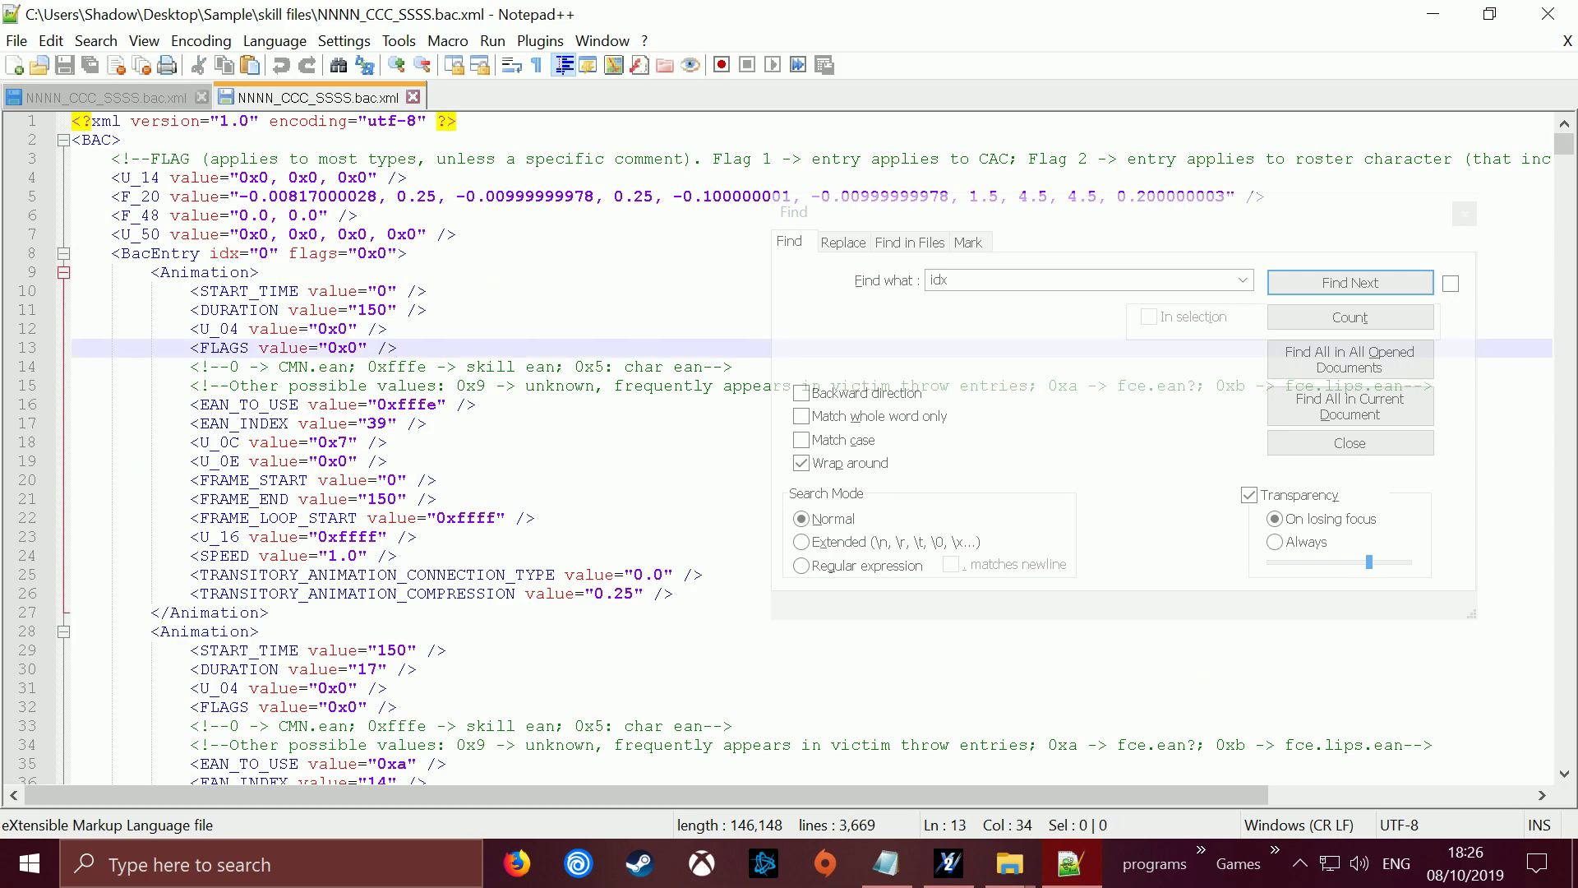
pyautogui.hotkey('ctrl', 'f')
pyautogui.click(406, 177)
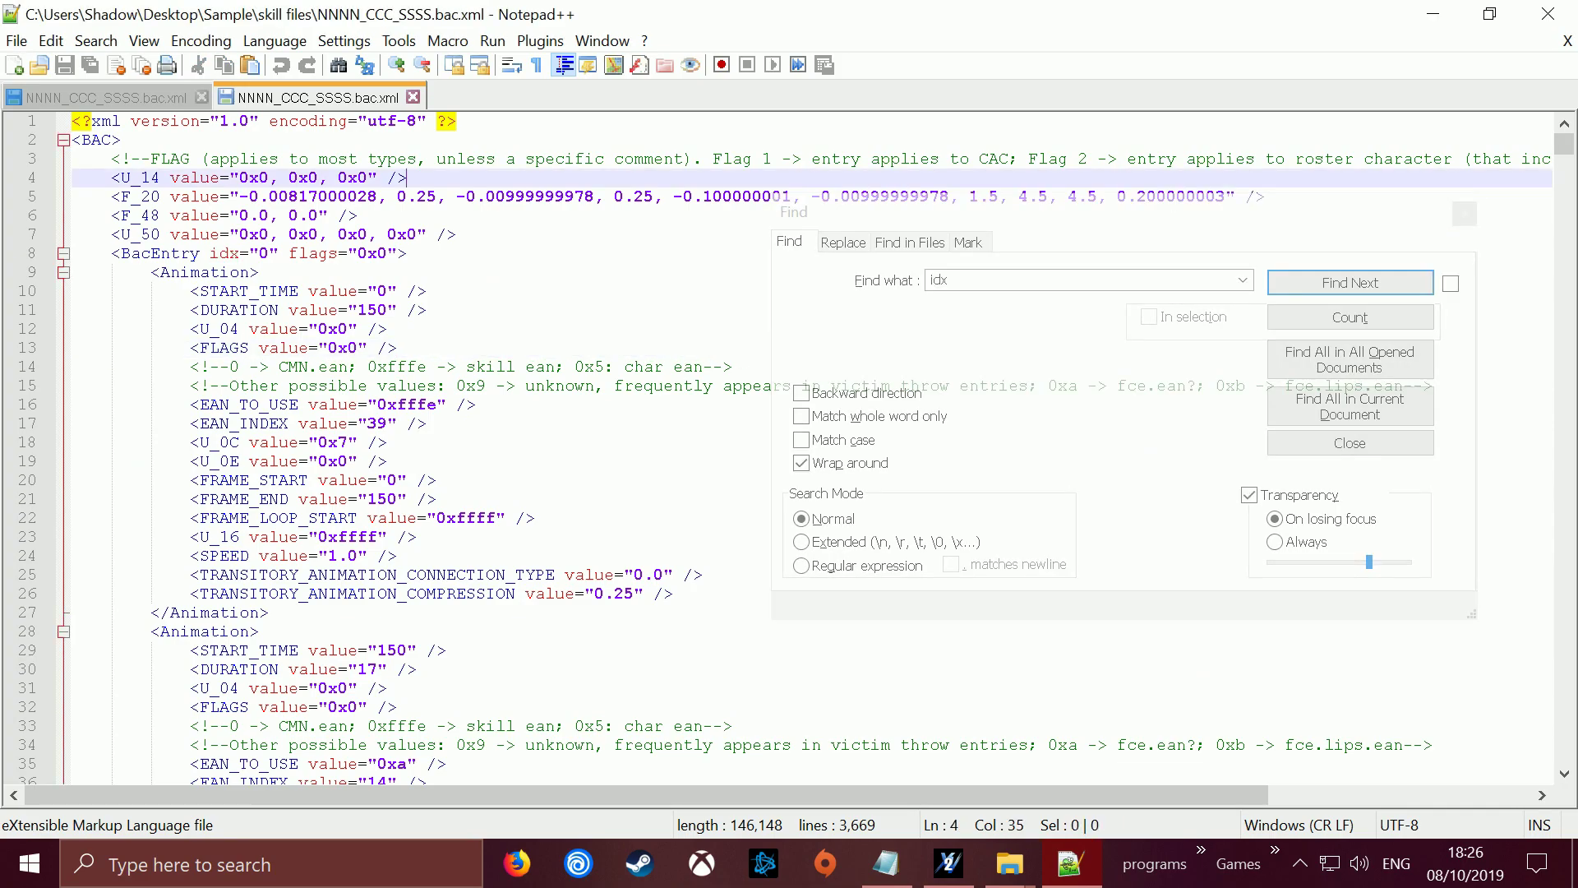
pyautogui.click(1350, 282)
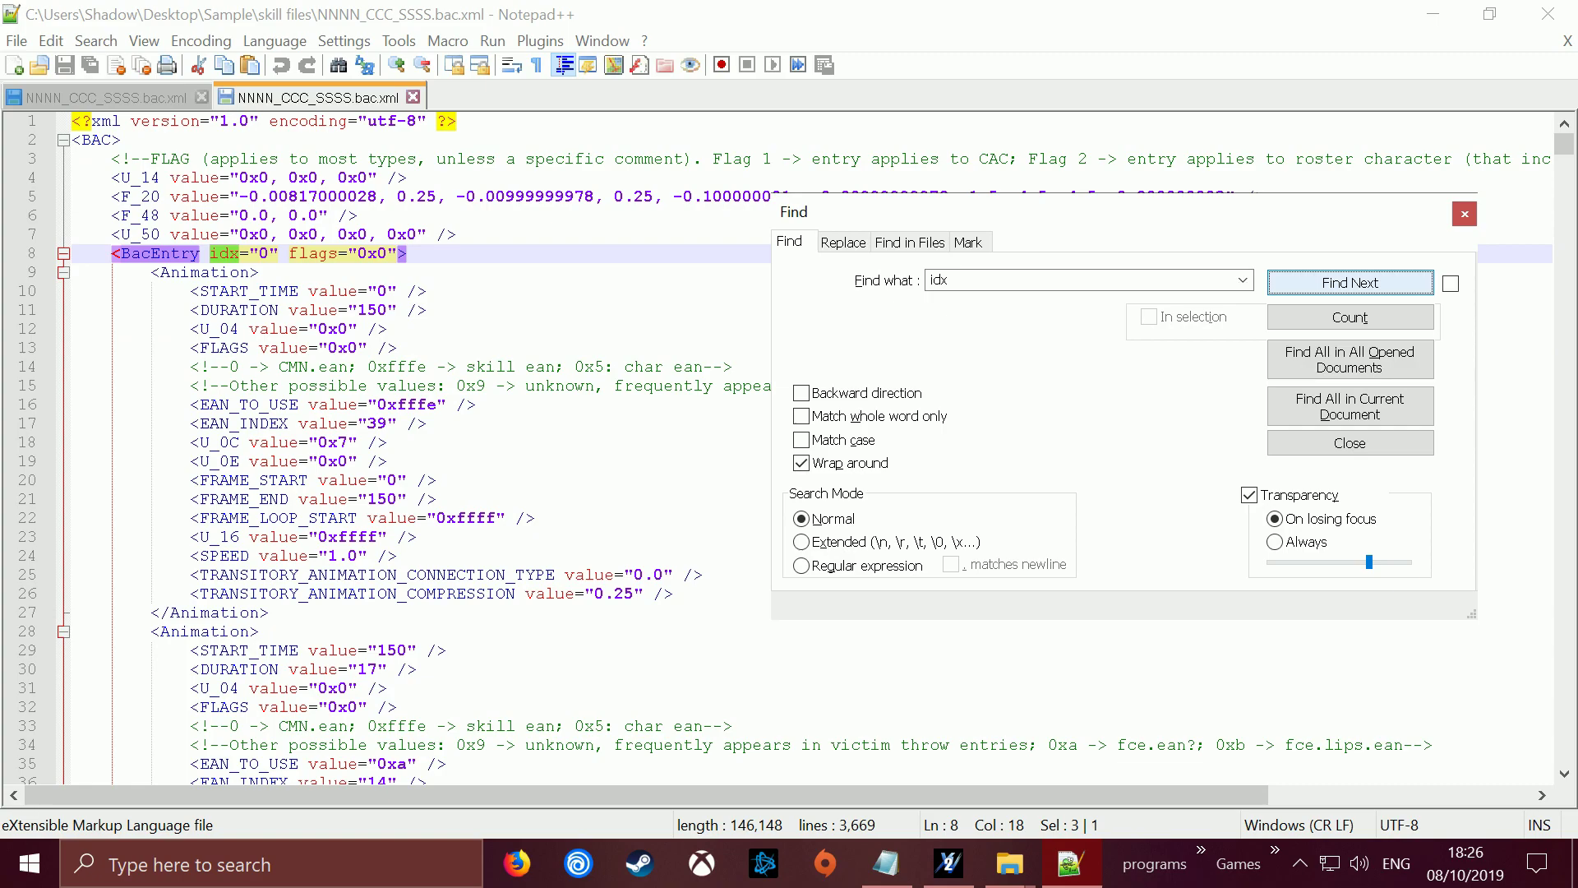
pyautogui.press('Return')
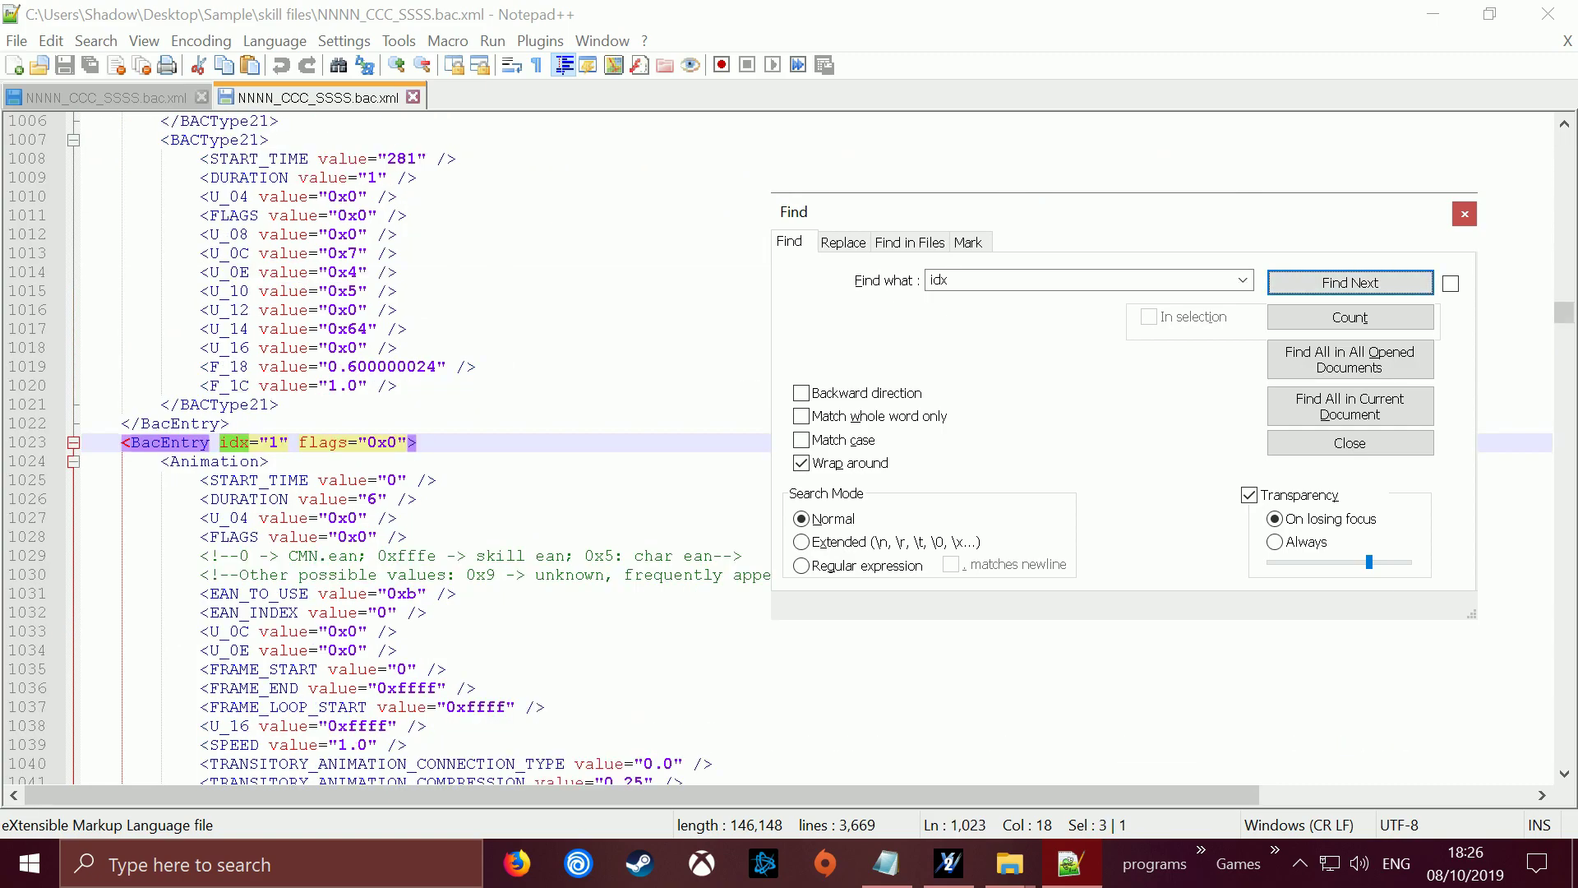
# - Select the whole BacEntry idx="0" block, from its closing tag back to its opening line, and replace it with the copied block
pyautogui.click(230, 423)
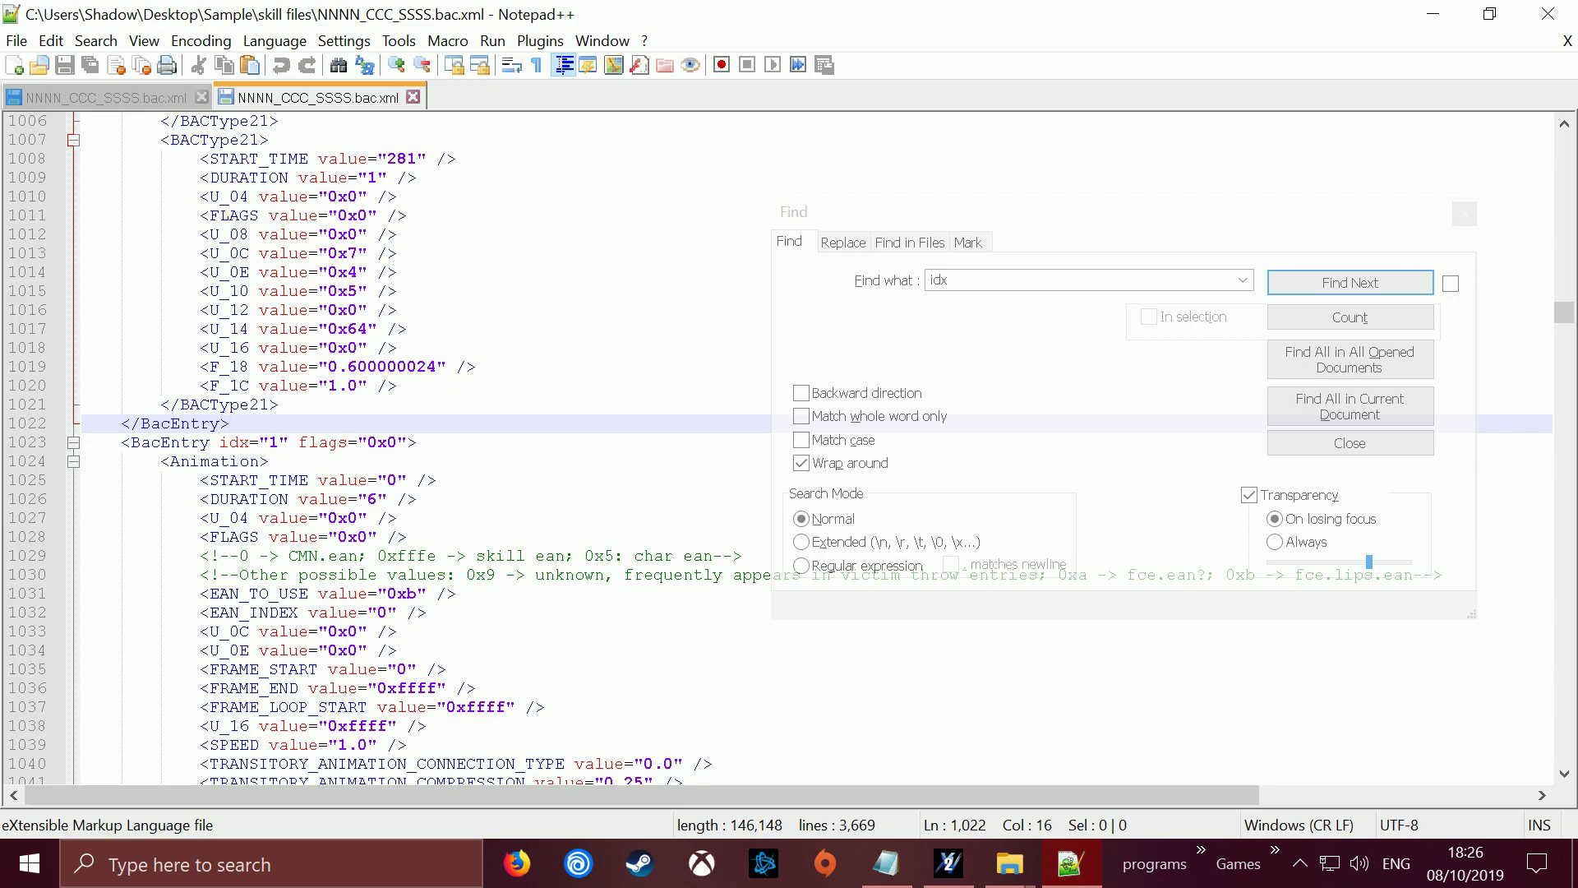
pyautogui.moveTo(82, 442); pyautogui.dragTo(387, 574)
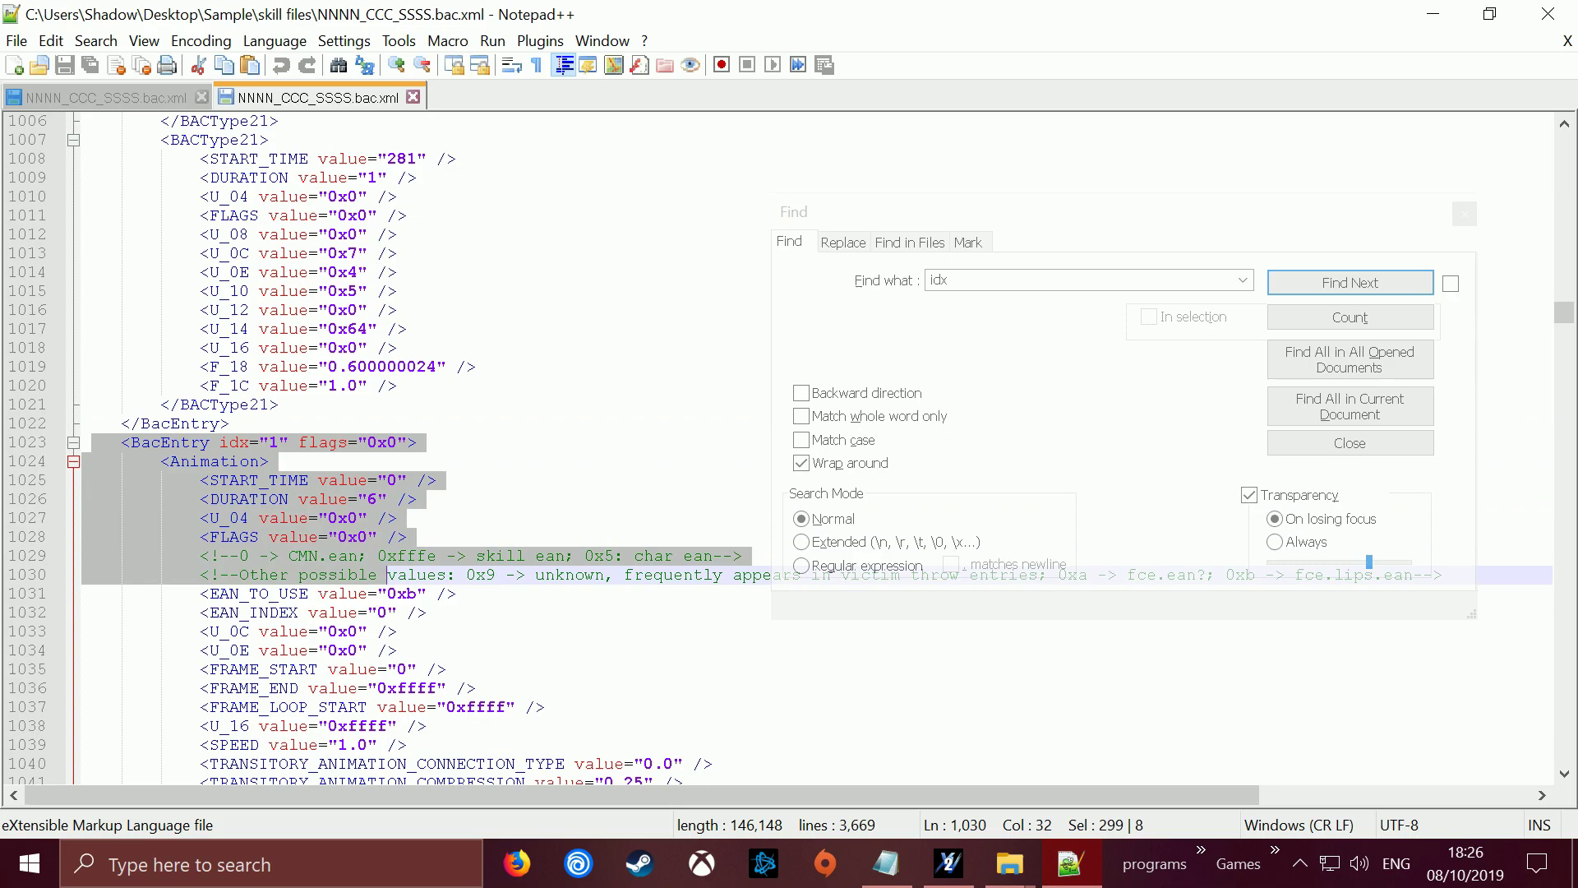
pyautogui.click(248, 404)
pyautogui.moveTo(229, 424); pyautogui.dragTo(74, 253)
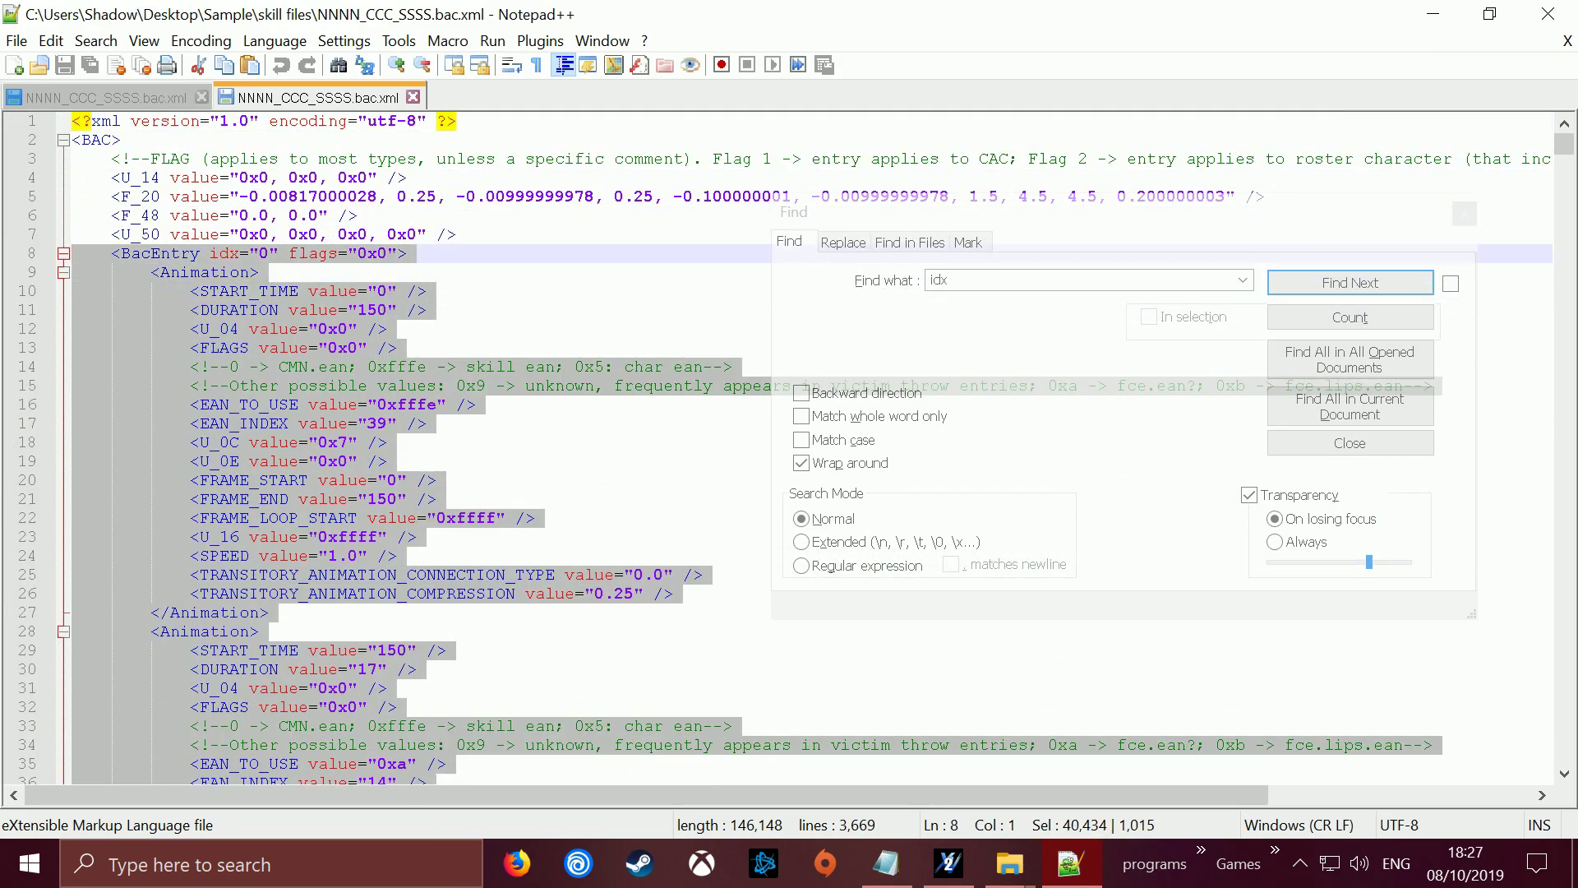
pyautogui.rightClick(249, 319)
pyautogui.click(329, 386)
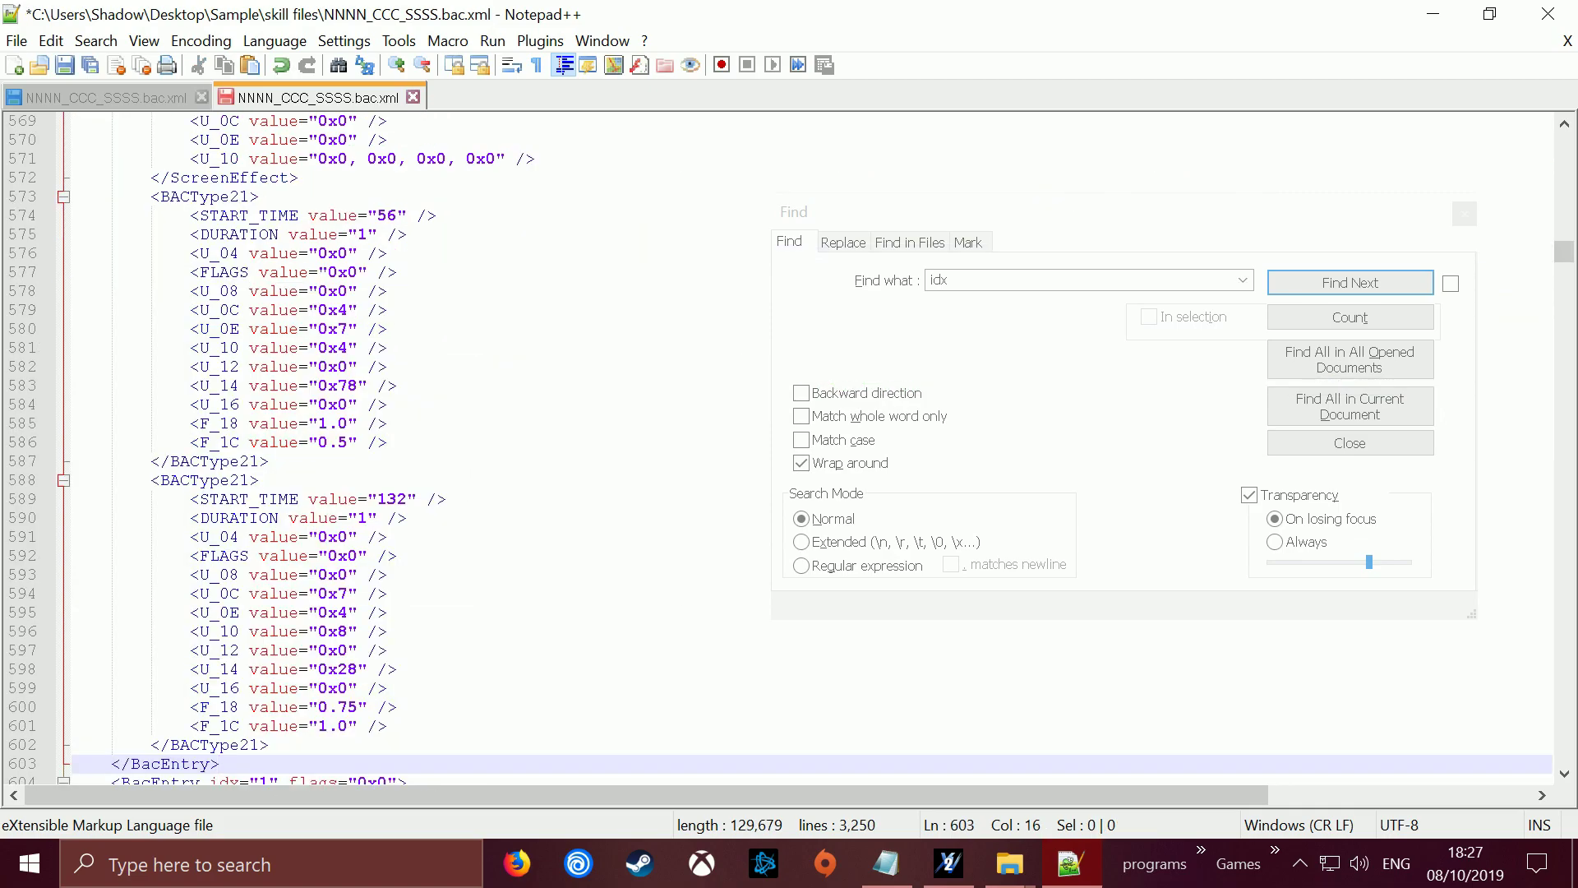
# - Check the start and end of the pasted BacEntry idx="0" block, then save NNNN_CCC_SSSS.bac.xml and close Notepad++
pyautogui.scroll(-3, 411, 448)
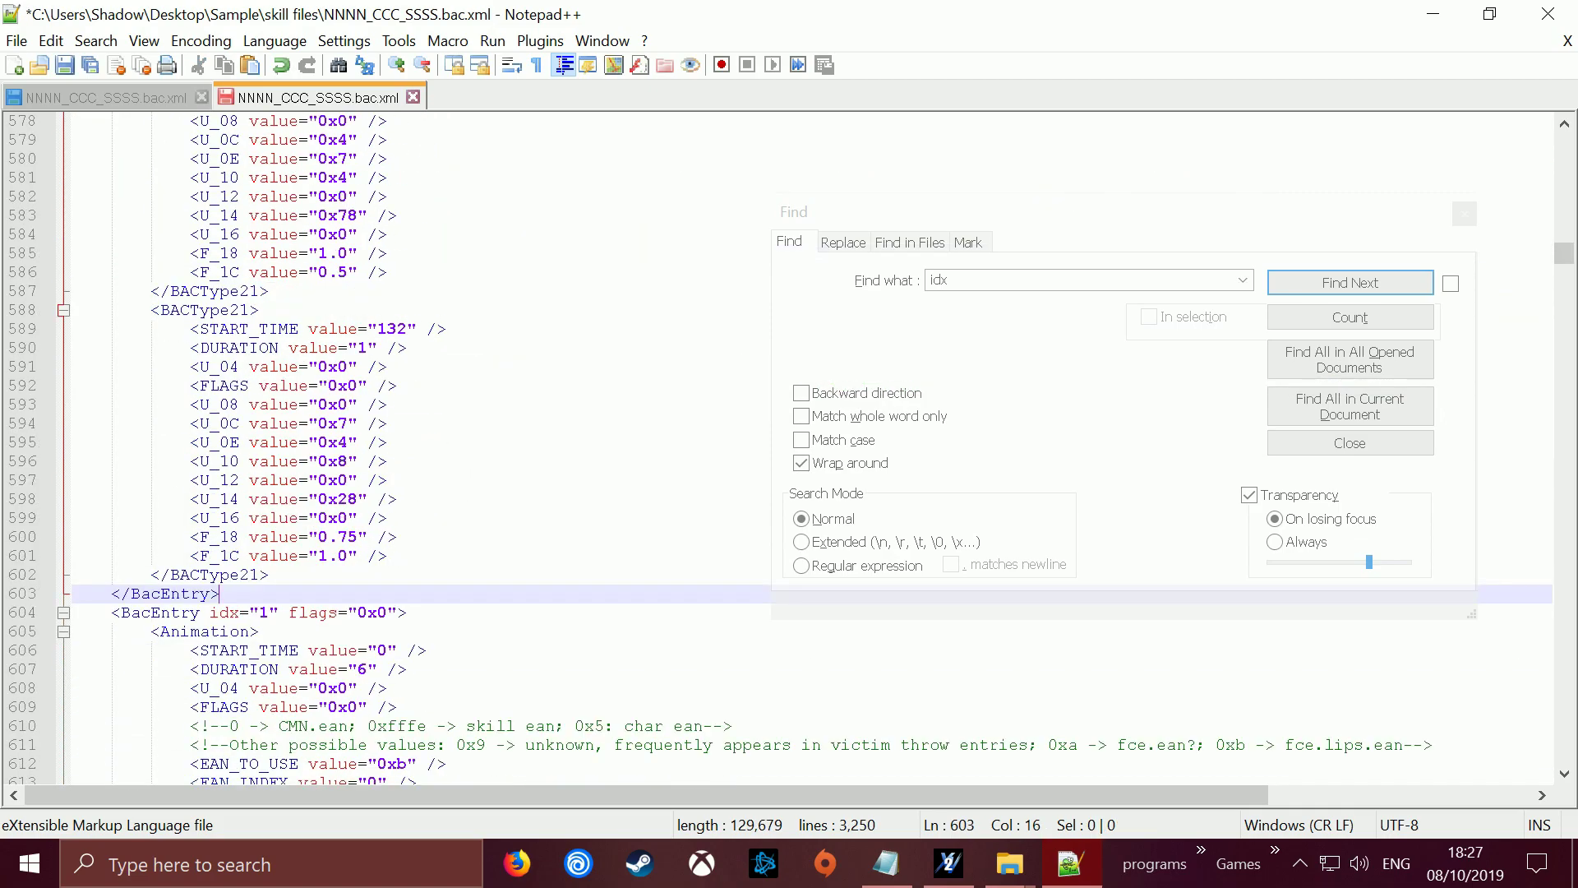
pyautogui.scroll(5, 411, 448)
pyautogui.moveTo(1564, 249); pyautogui.dragTo(1565, 140)
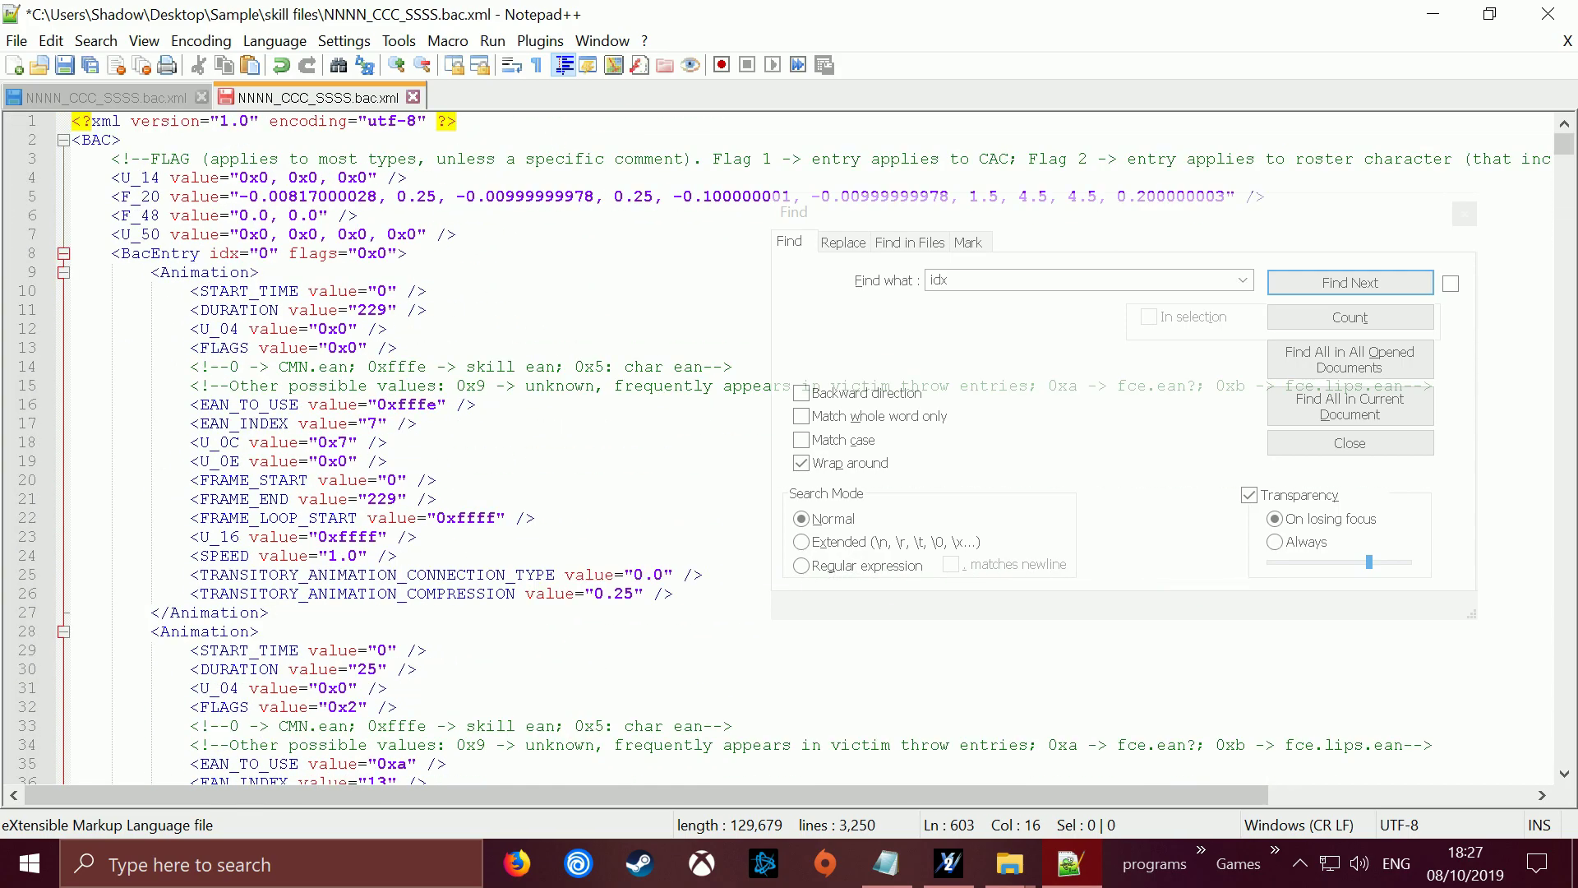
pyautogui.click(317, 310)
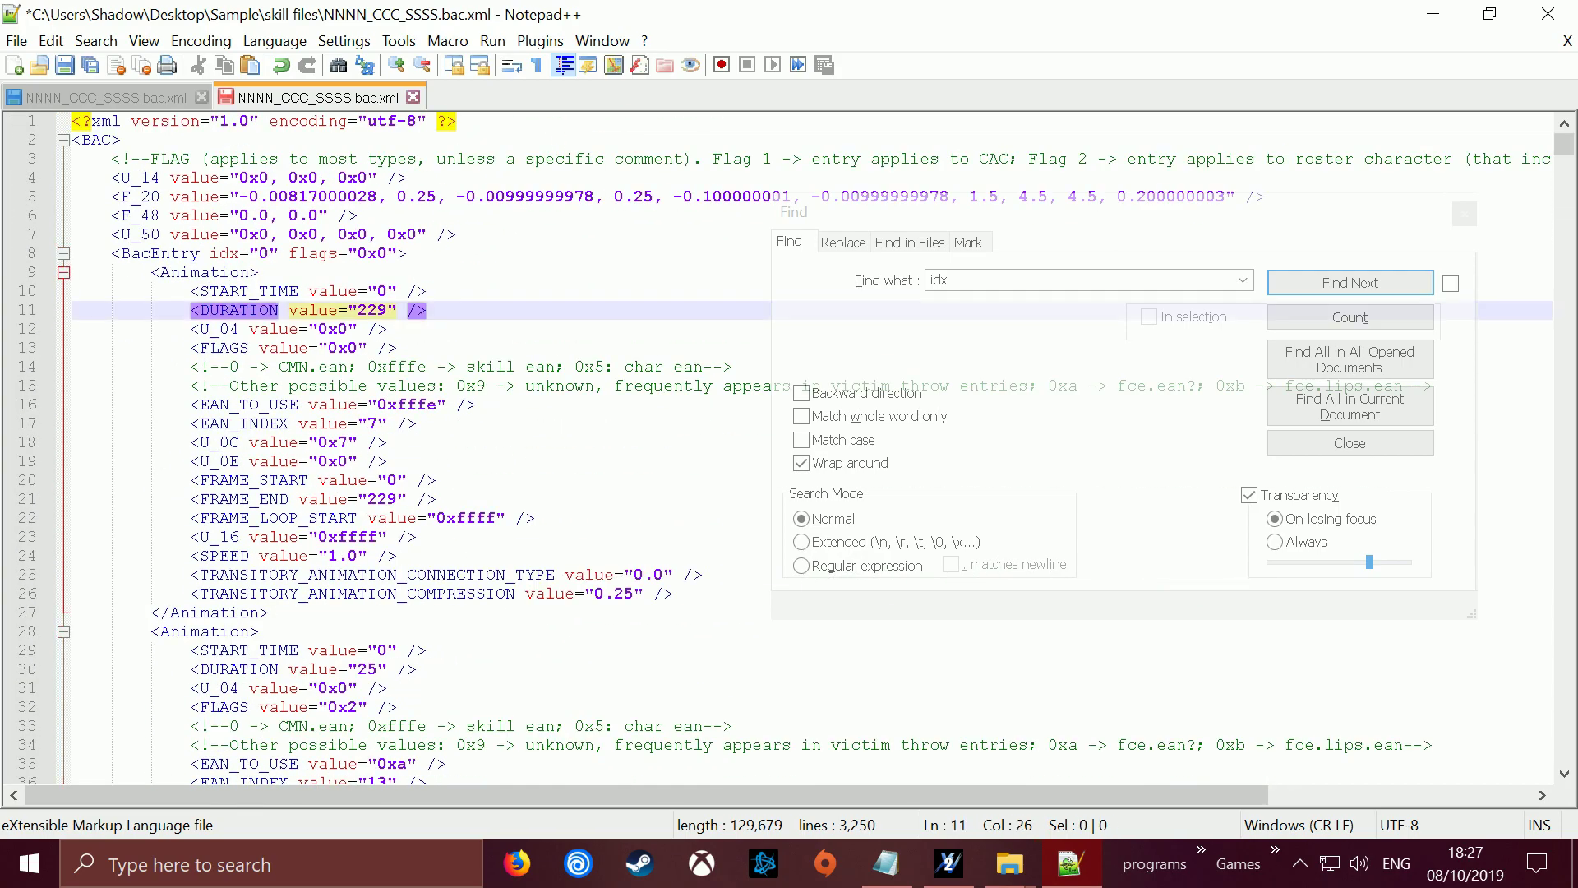
pyautogui.click(259, 272)
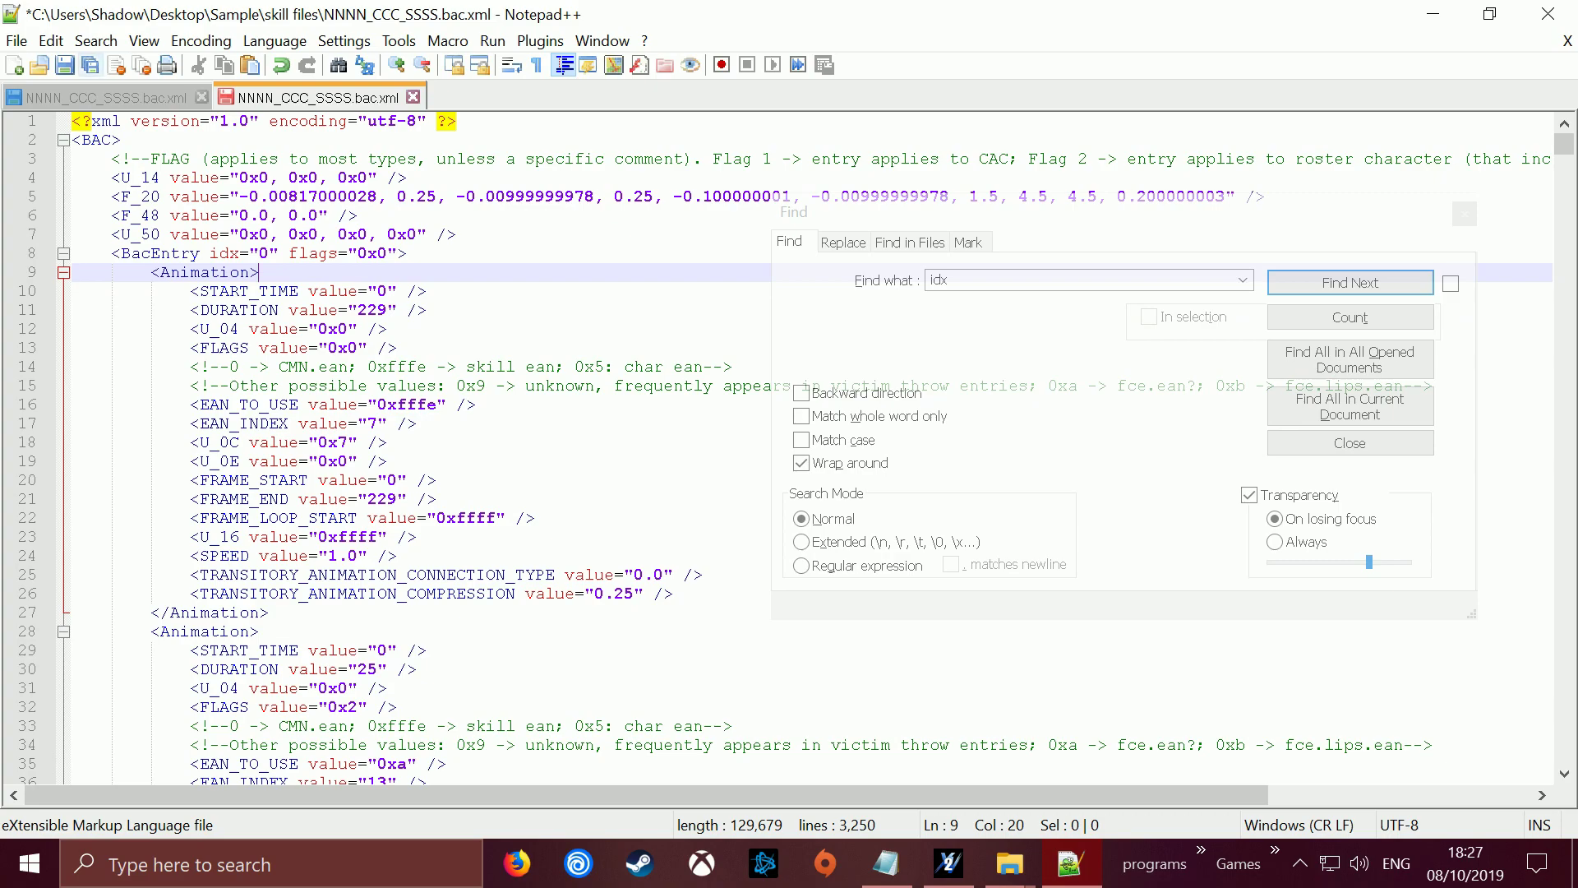
pyautogui.hotkey('ctrl', 's')
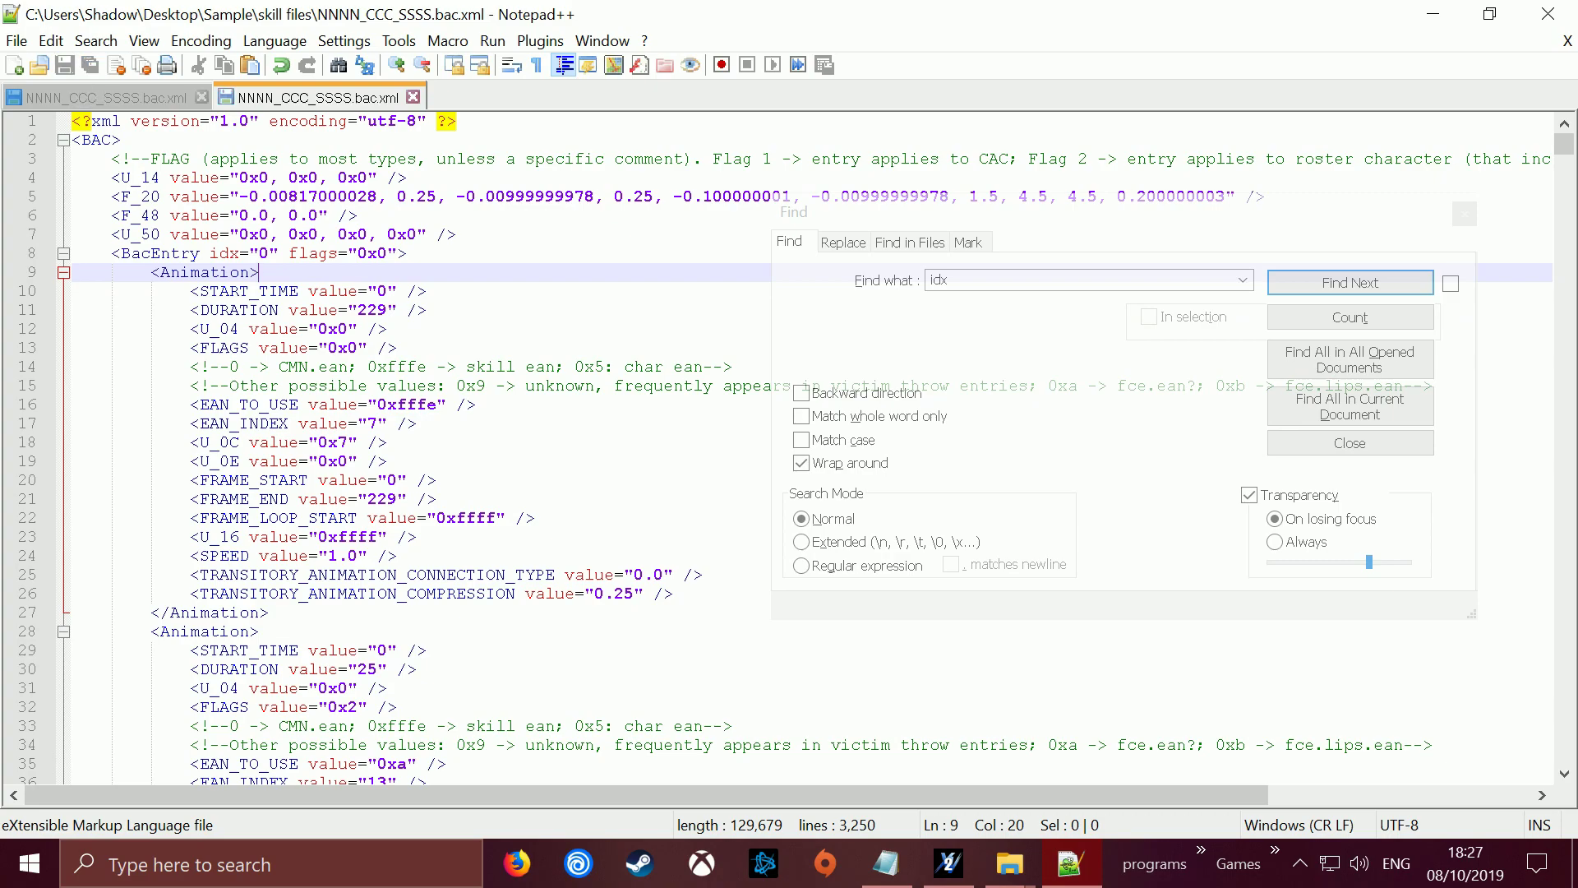
pyautogui.click(1549, 13)
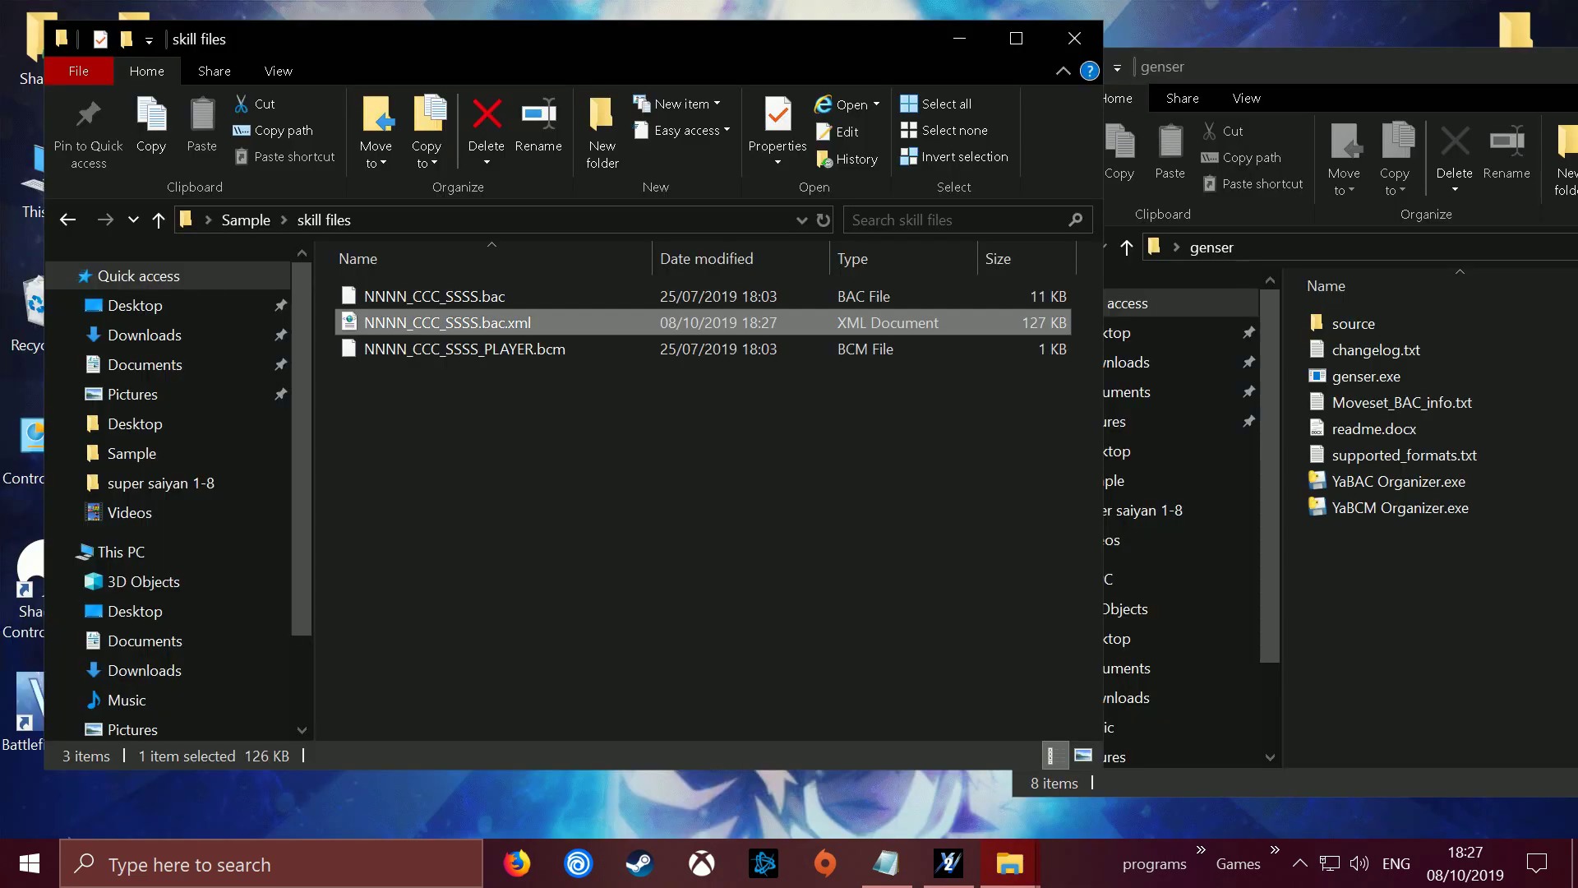
# - Delete the old NNNN_CCC_SSSS.bac from the skill files folder and rebuild it from NNNN_CCC_SSSS.bac.xml with genser.exe
pyautogui.moveTo(581, 39); pyautogui.dragTo(420, 22)
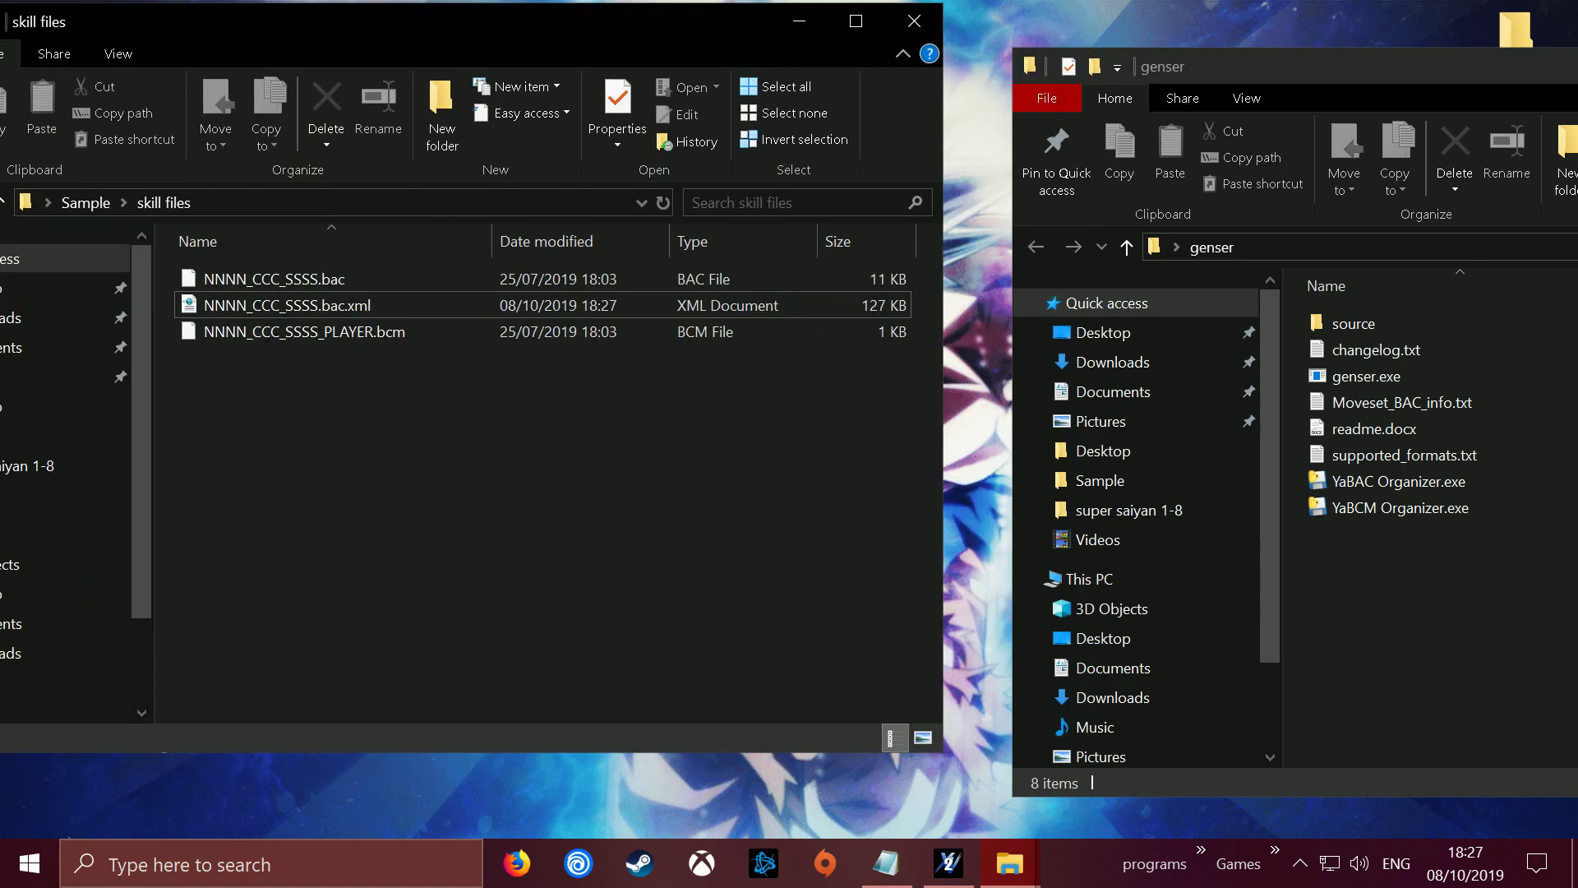
pyautogui.click(274, 278)
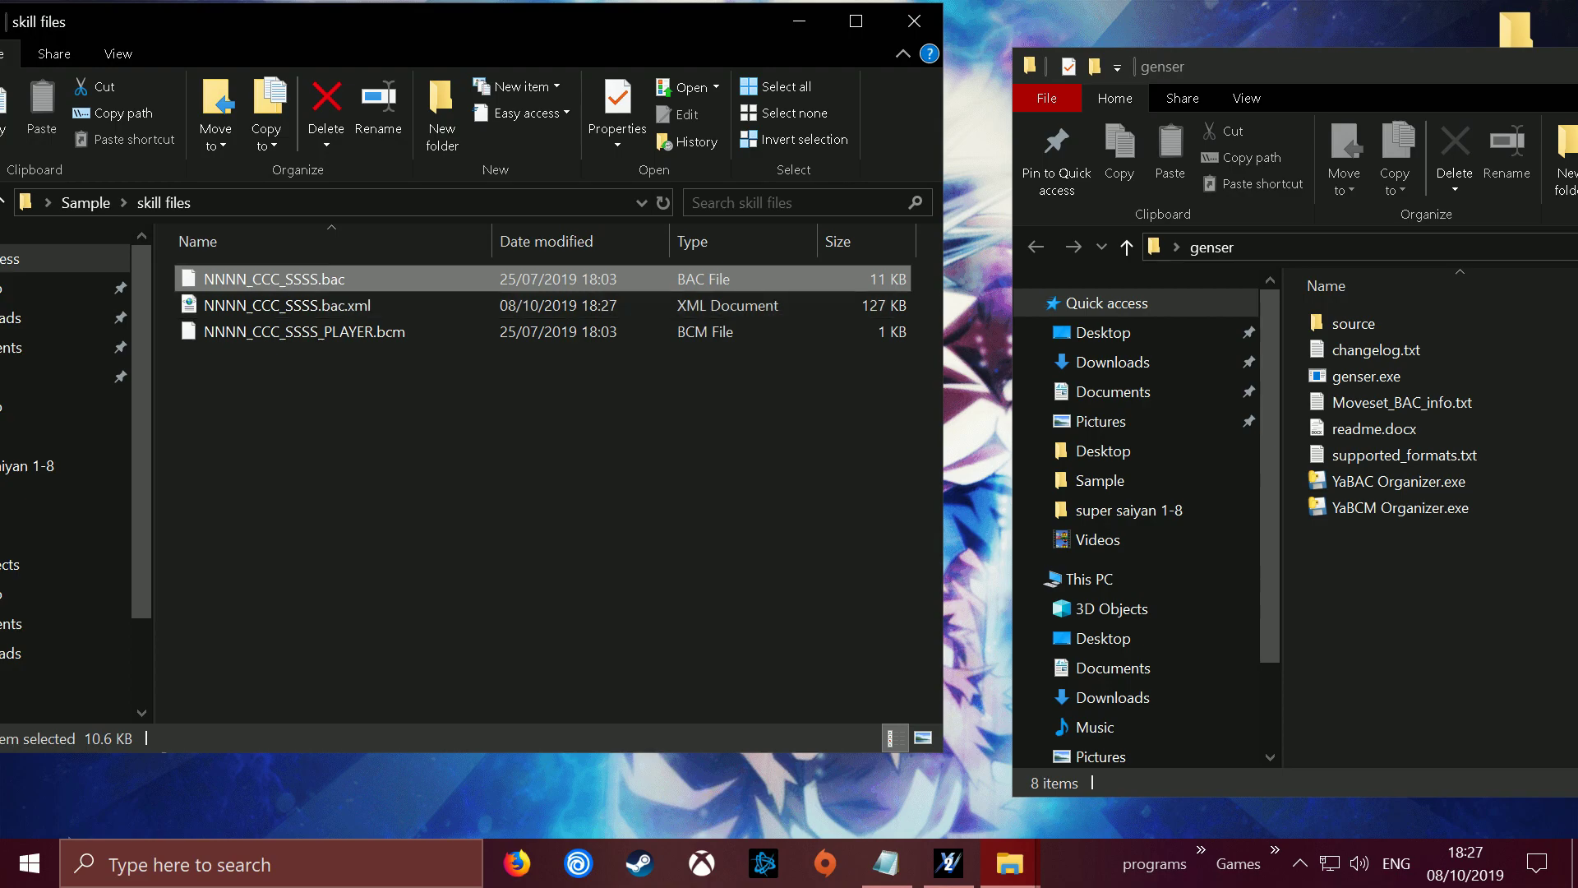
pyautogui.press('Delete')
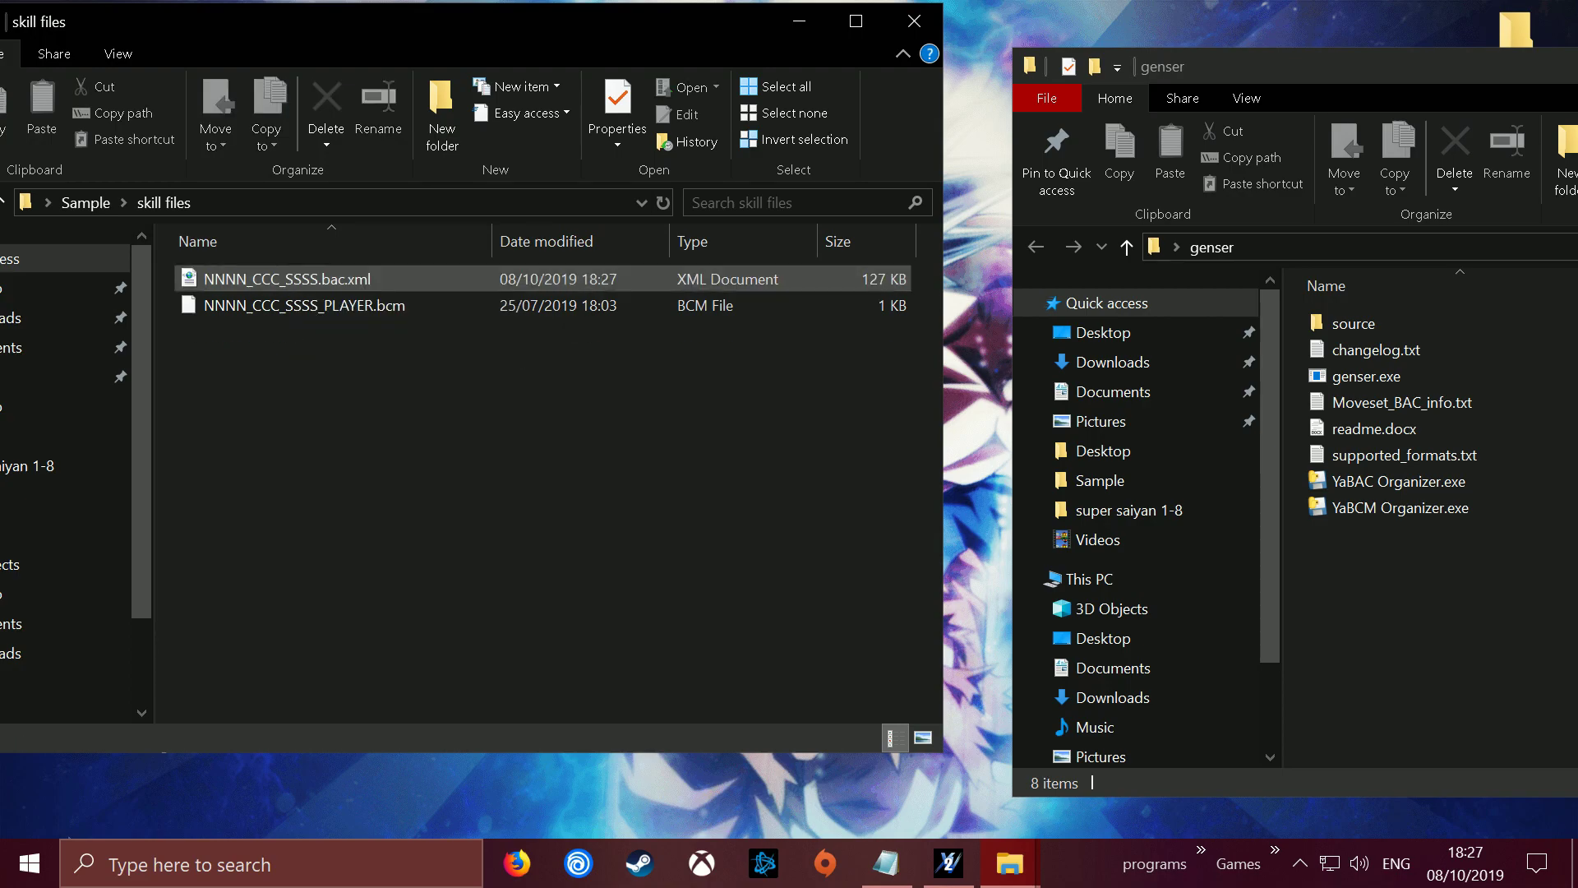
pyautogui.moveTo(353, 279); pyautogui.dragTo(1397, 376)
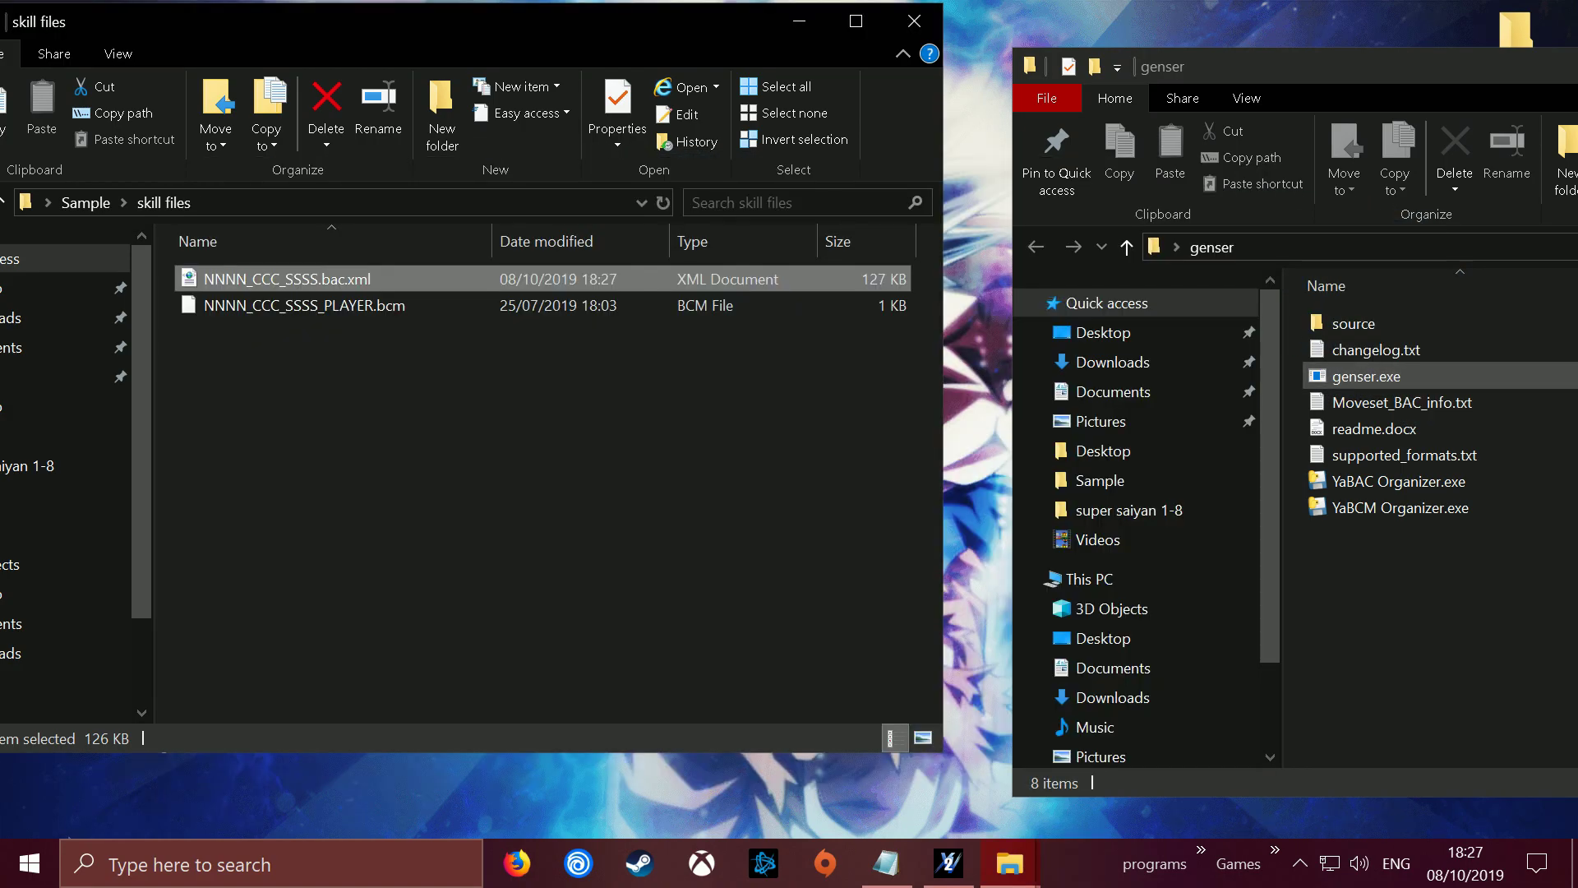
pyautogui.click(526, 280)
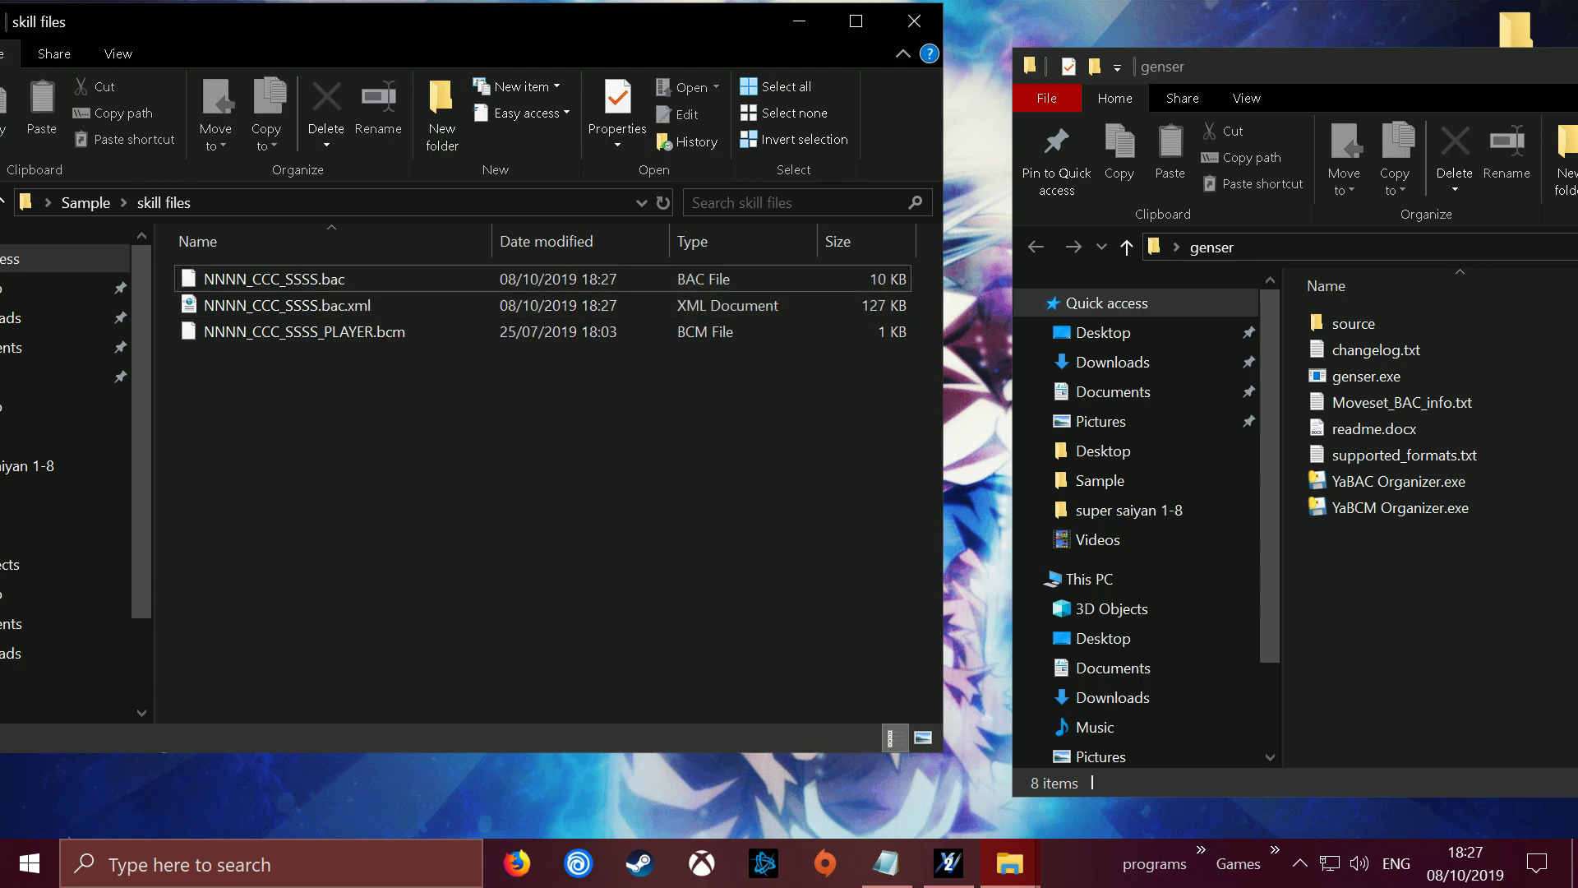
# - Switch to XV2 Skill Creator and set the mod's skill files directory to Desktop/Sample/skill files
pyautogui.click(949, 863)
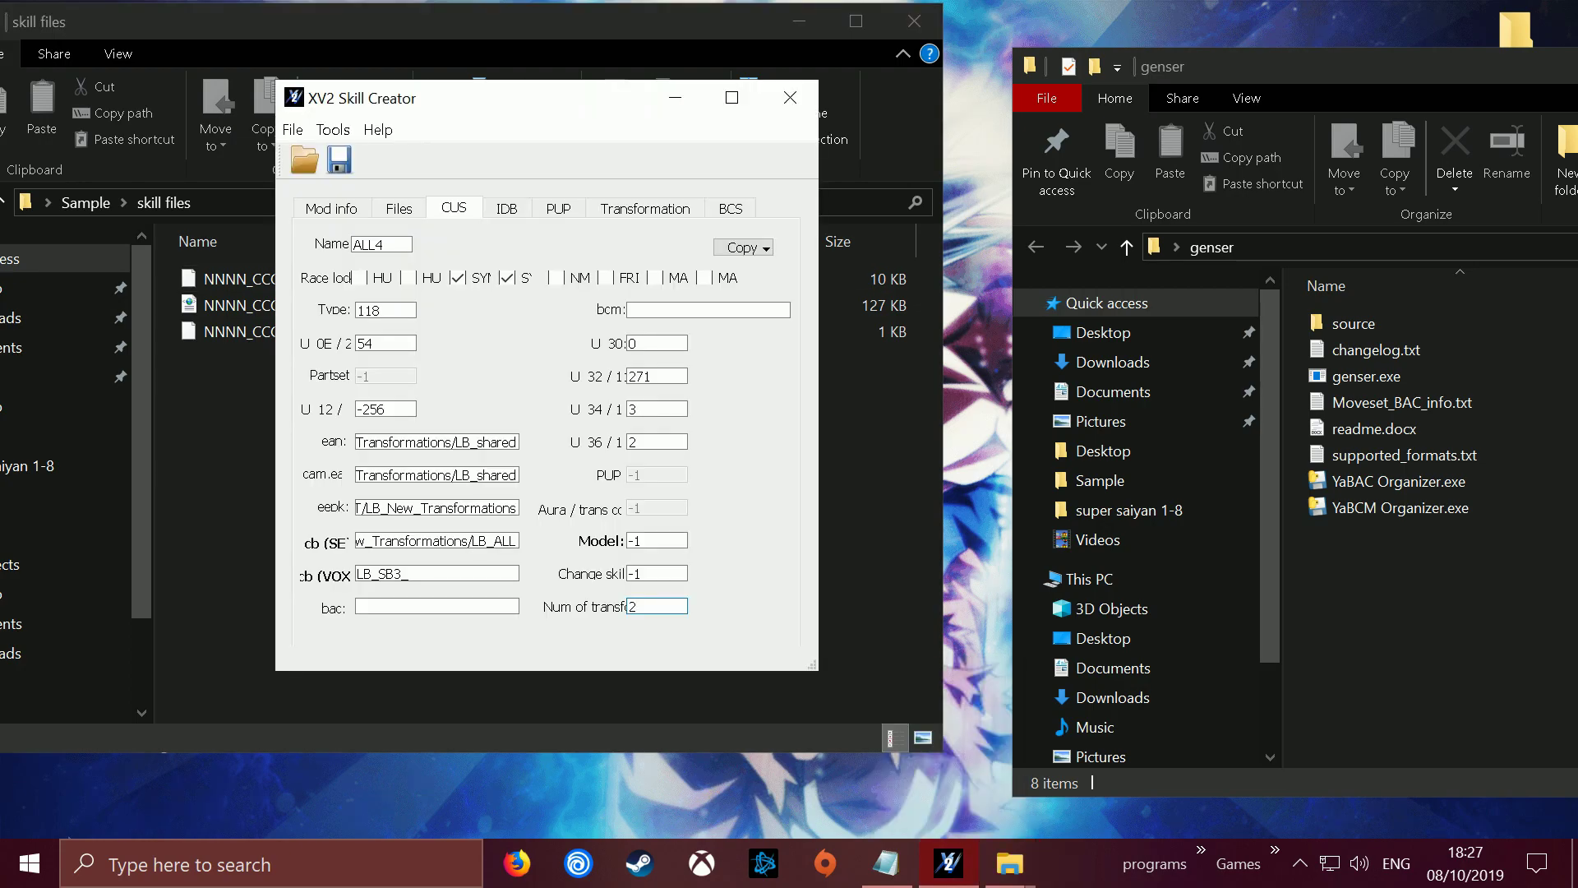
pyautogui.moveTo(417, 97); pyautogui.dragTo(848, 191)
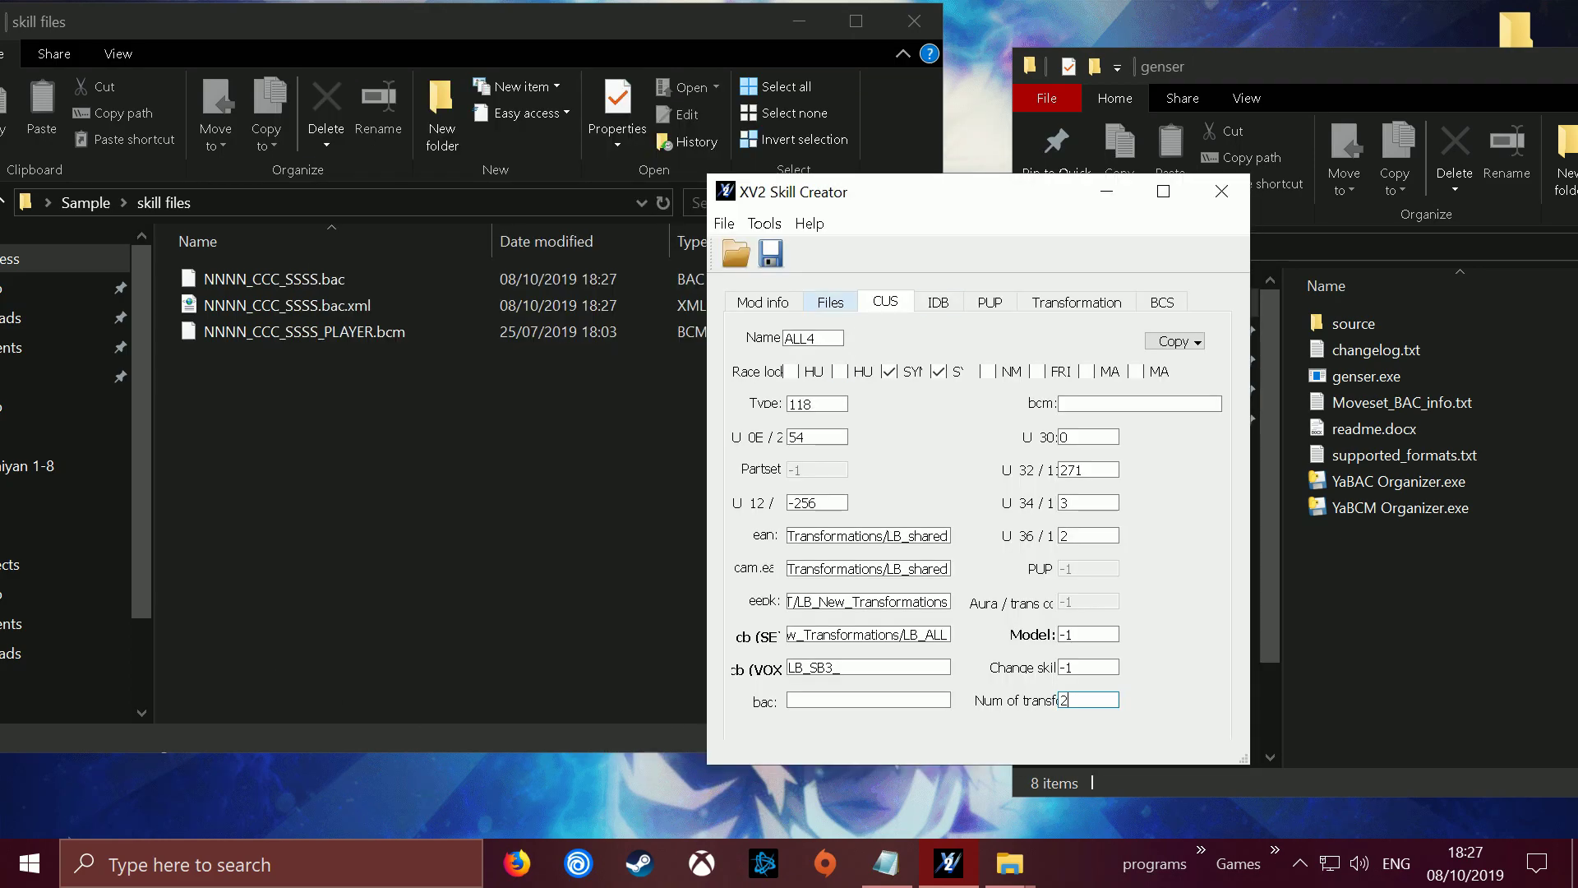
pyautogui.click(830, 302)
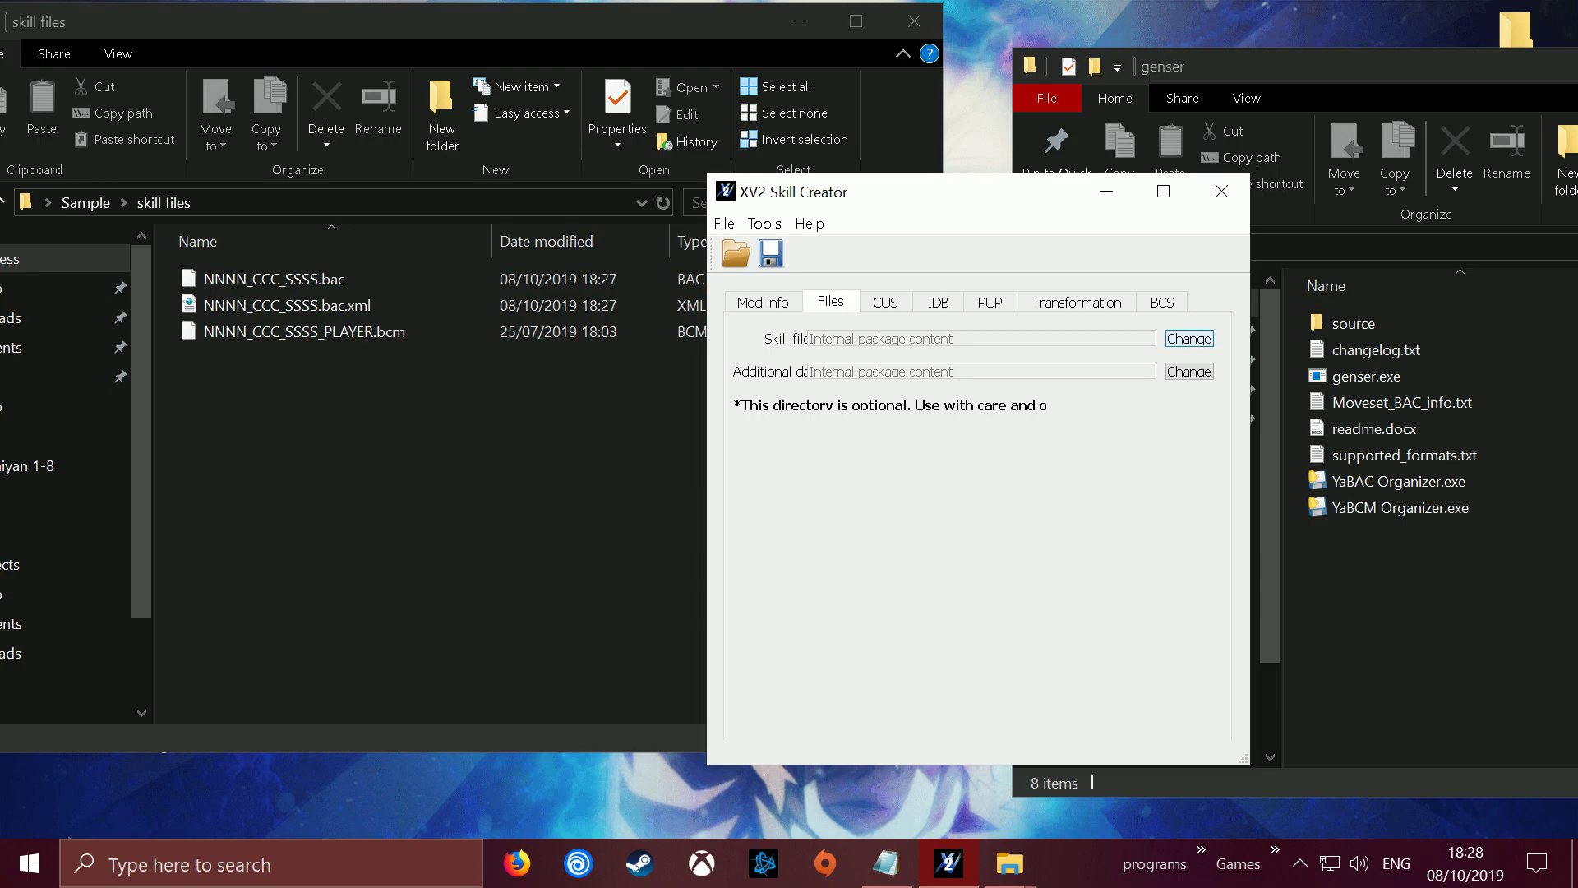
pyautogui.click(1189, 338)
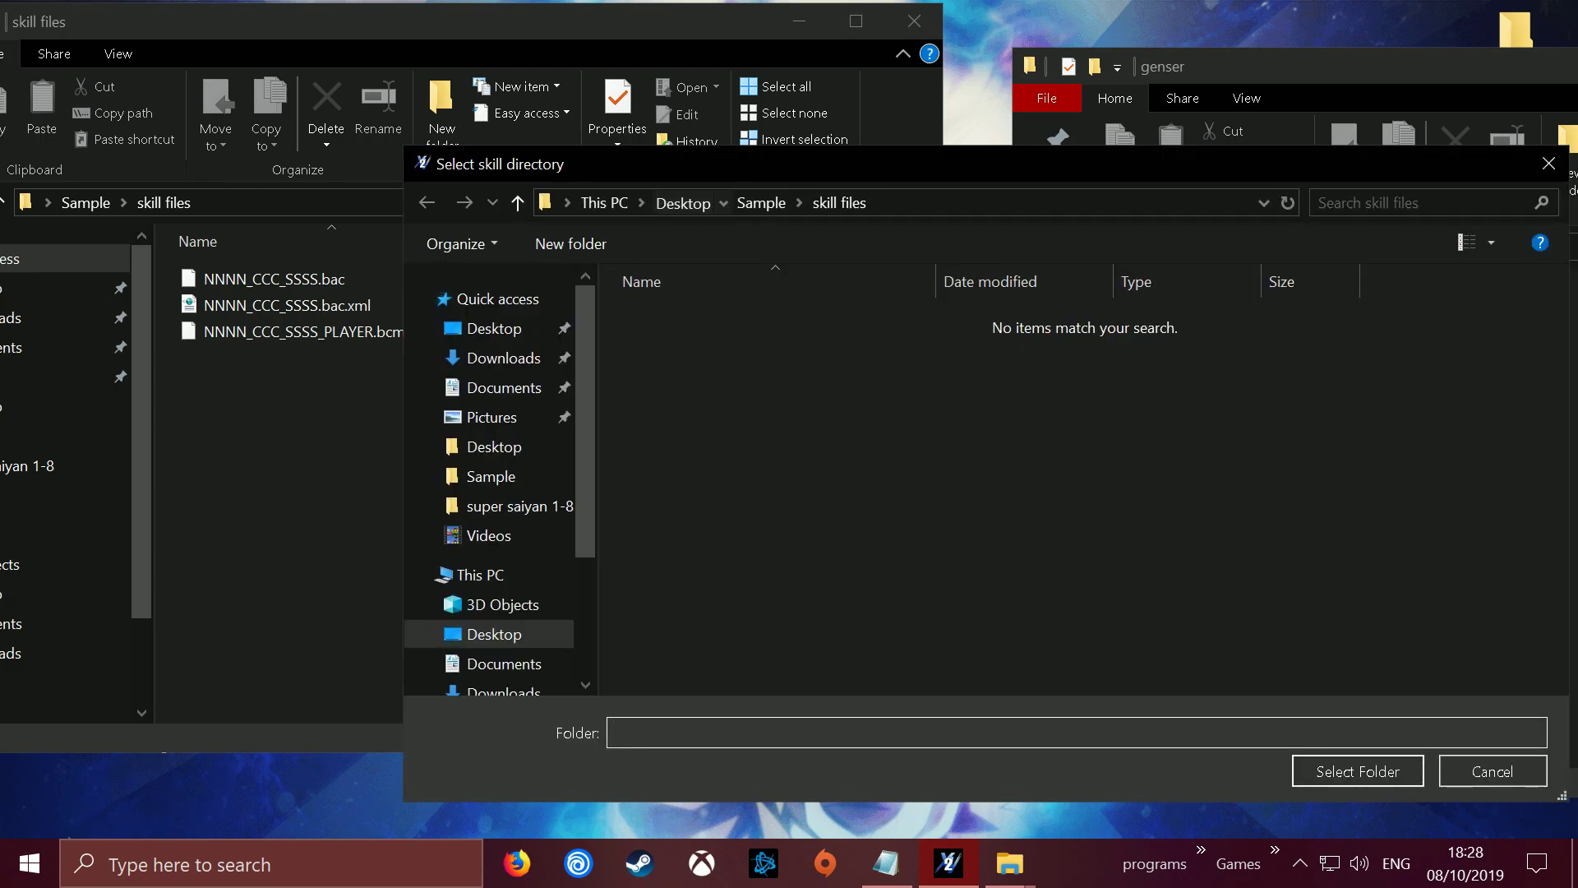
pyautogui.click(683, 203)
pyautogui.doubleClick(672, 425)
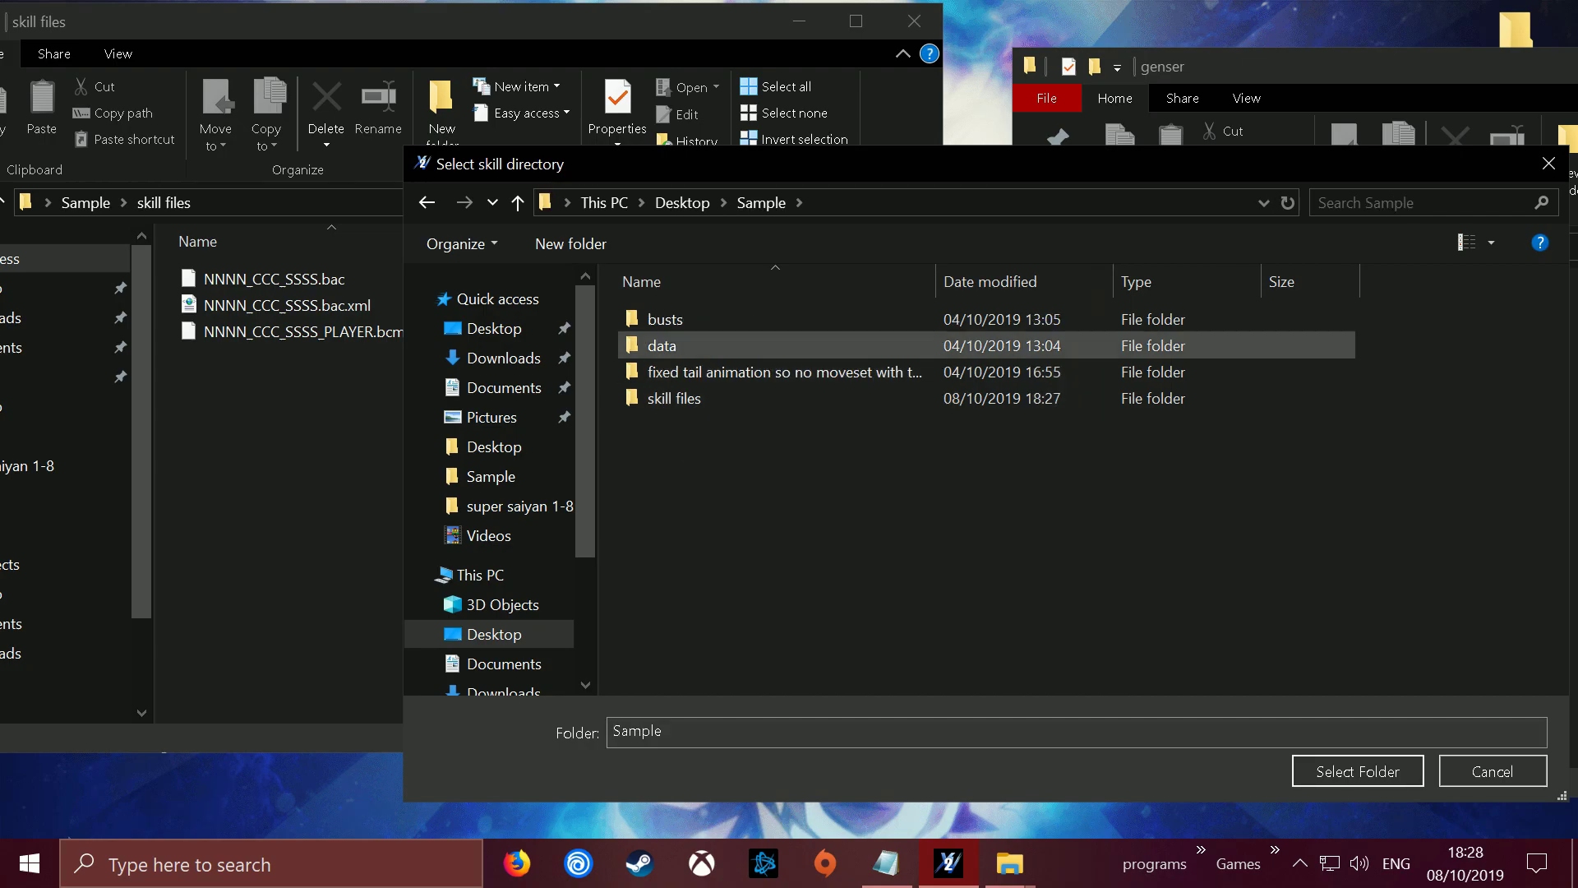
pyautogui.click(674, 398)
pyautogui.doubleClick(674, 398)
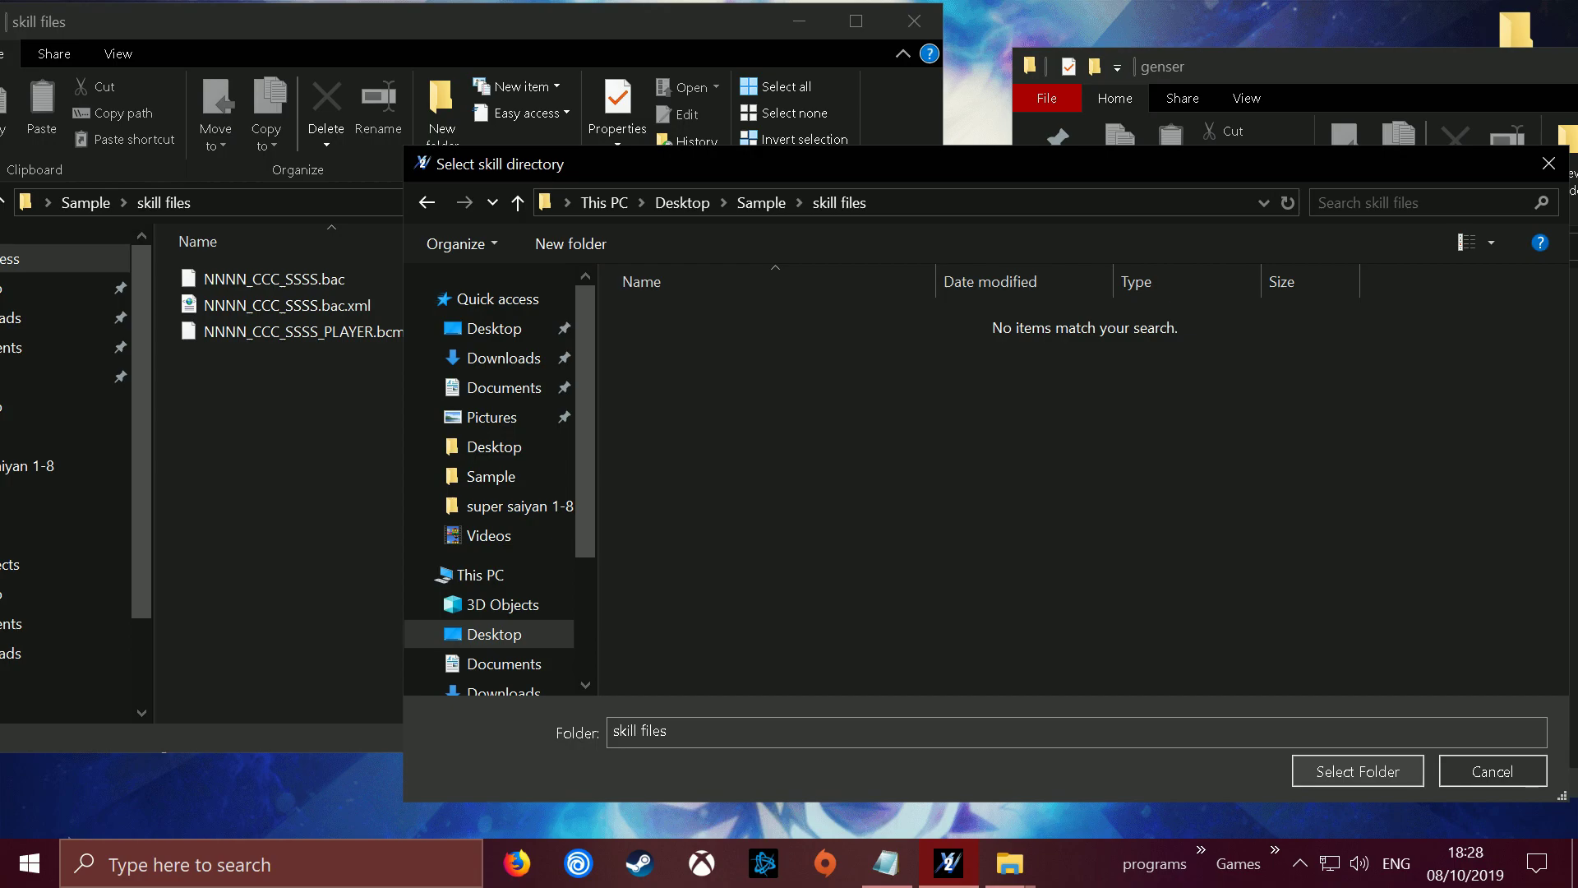
pyautogui.click(1358, 771)
# - Set the additional data directory to Desktop/Sample/data, with the XV2 Skill Creator window moved up beside the genser folder
pyautogui.moveTo(945, 191); pyautogui.dragTo(601, 103)
pyautogui.click(844, 284)
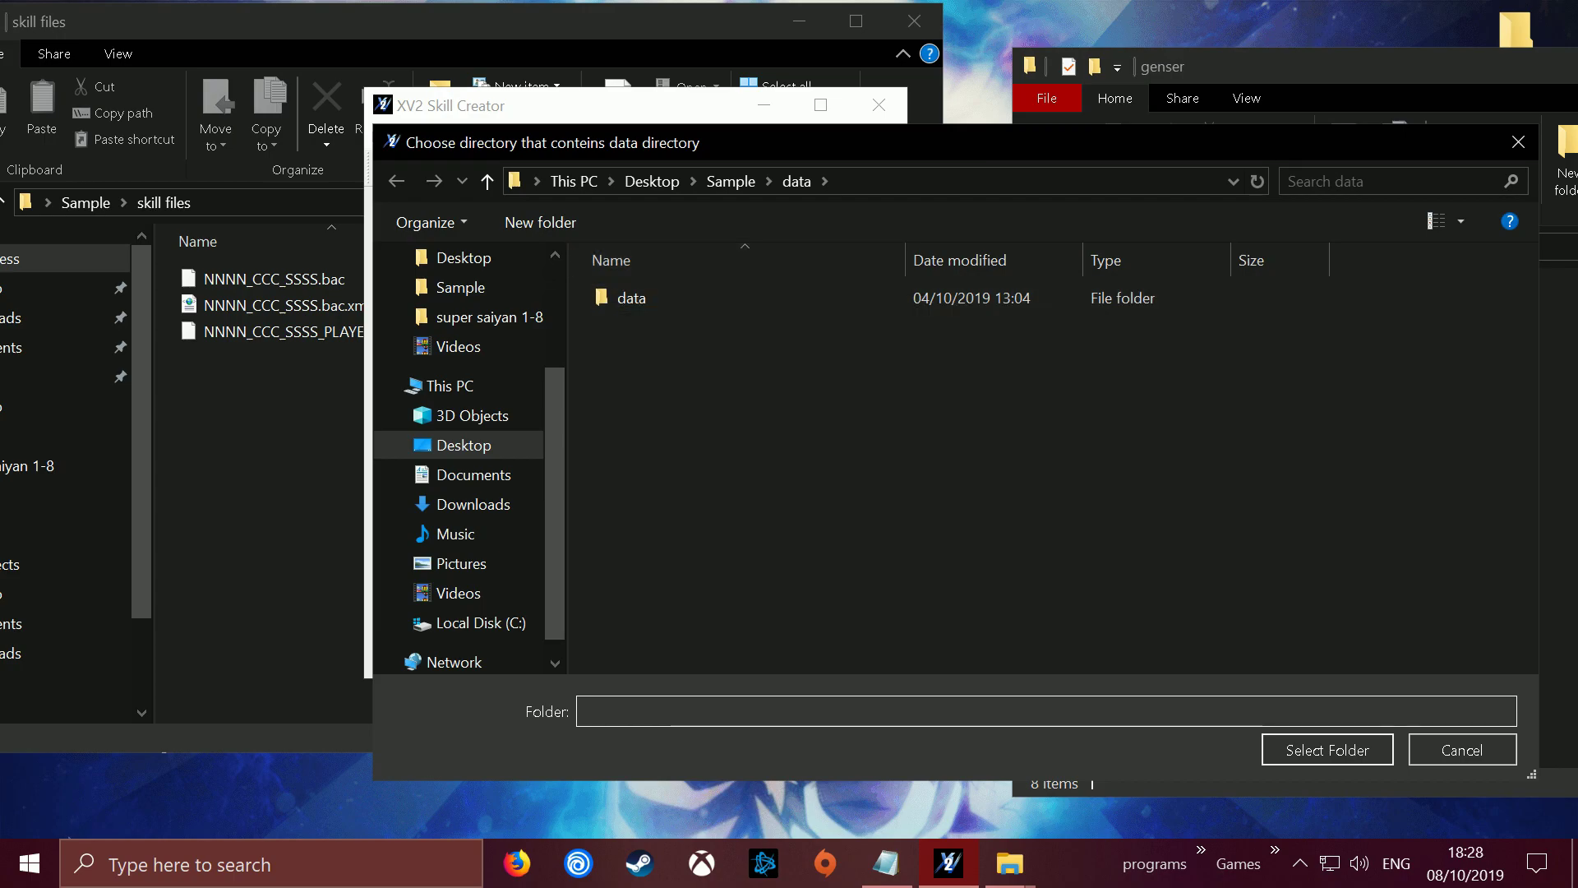
pyautogui.click(1328, 749)
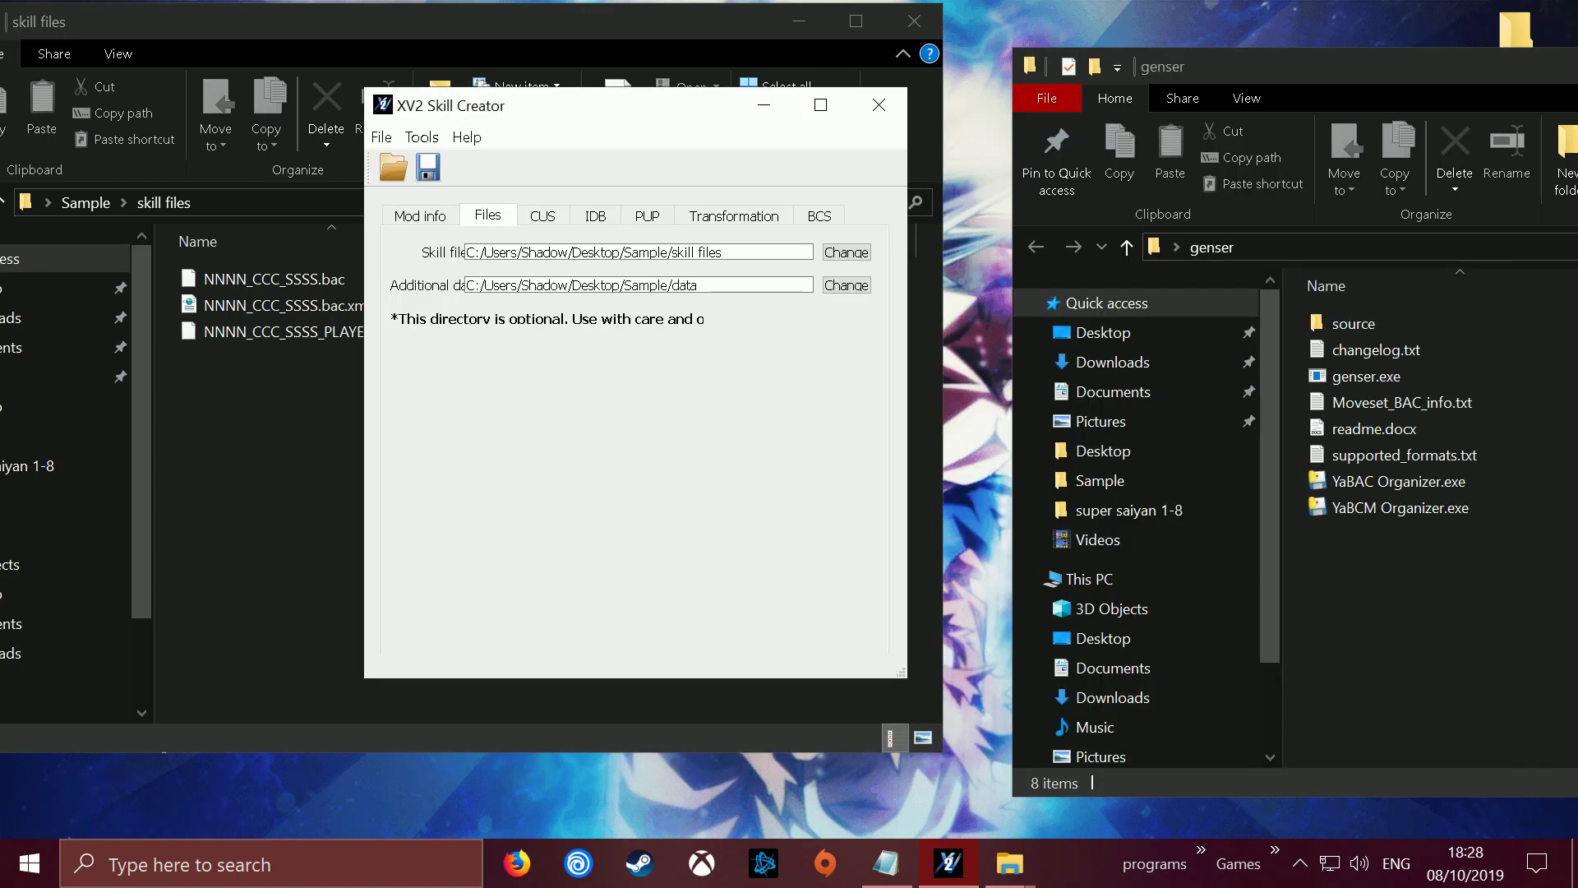
# - Return to the mod info and save the skill mod as sample.x2m on the Desktop, replacing the existing file
pyautogui.click(419, 216)
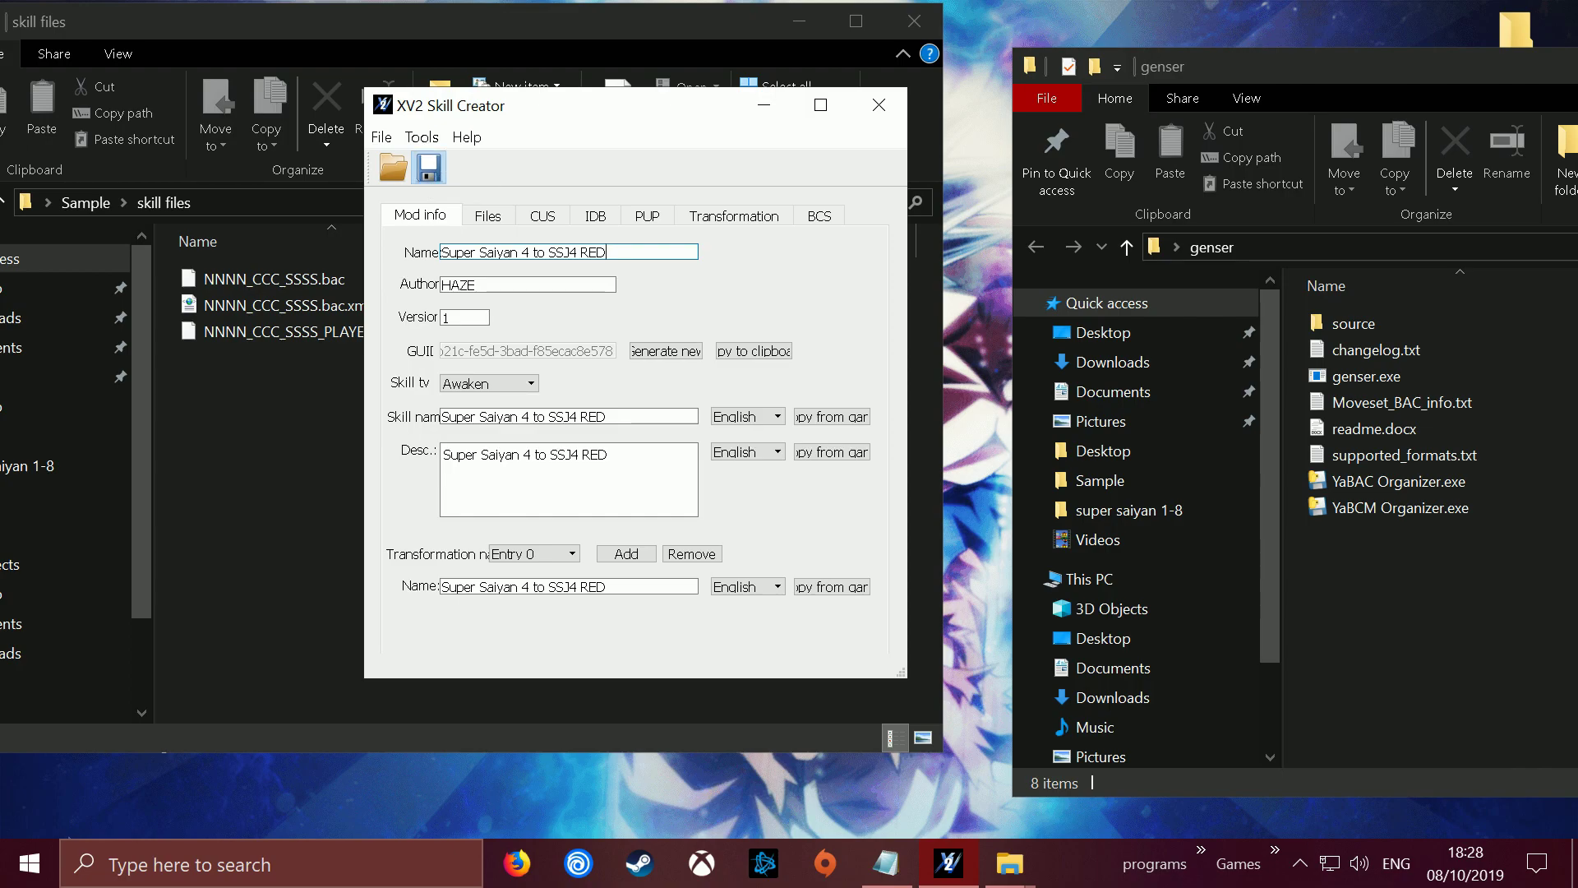
pyautogui.click(428, 167)
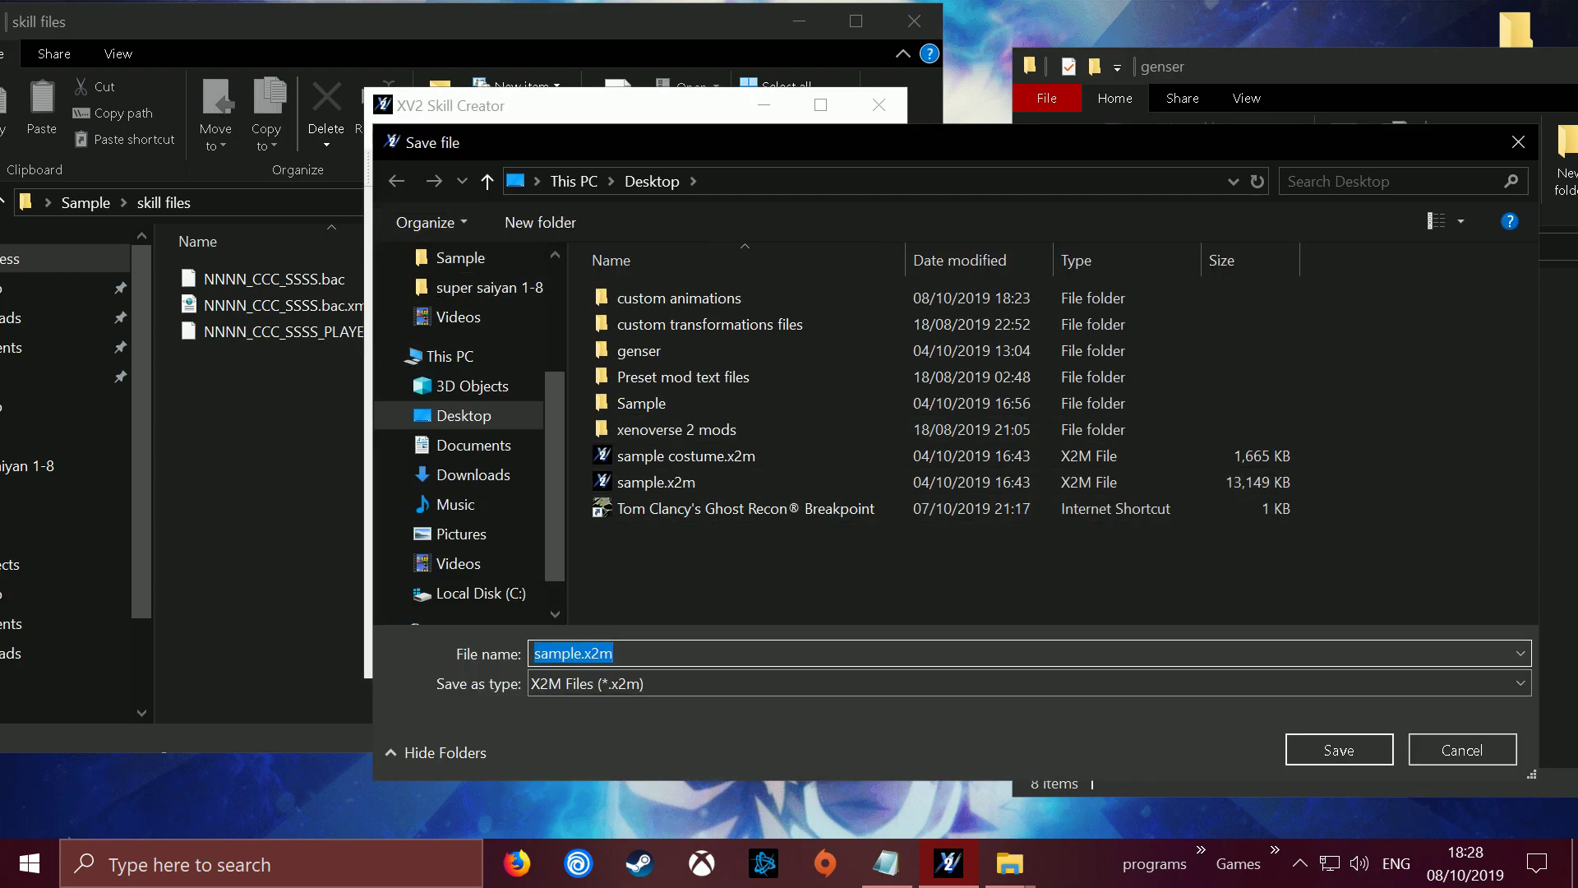
pyautogui.click(1339, 750)
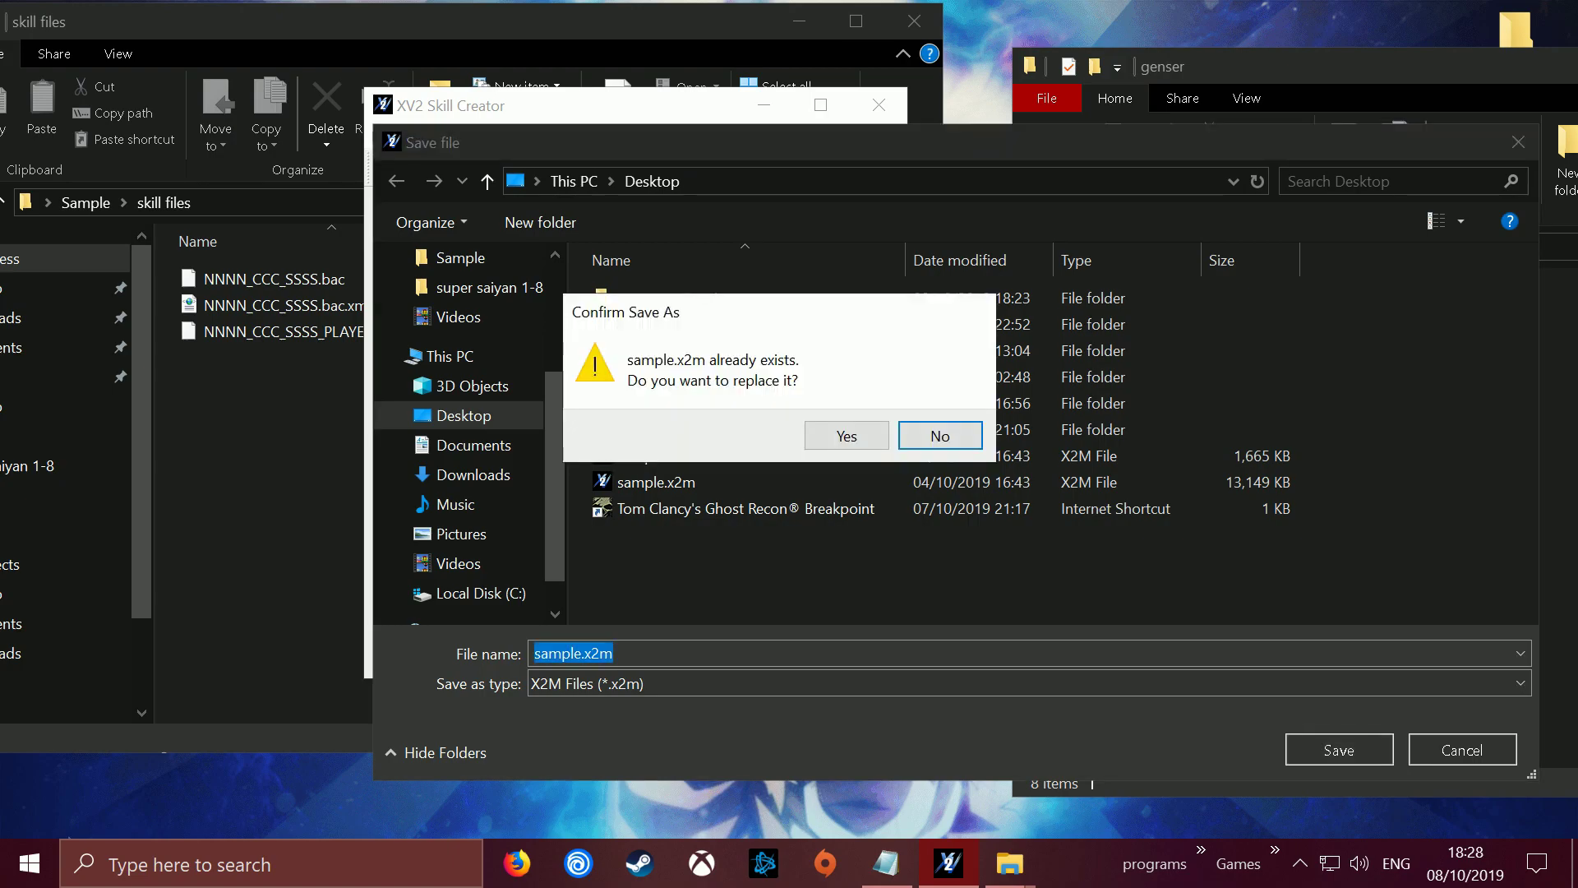
pyautogui.click(846, 436)
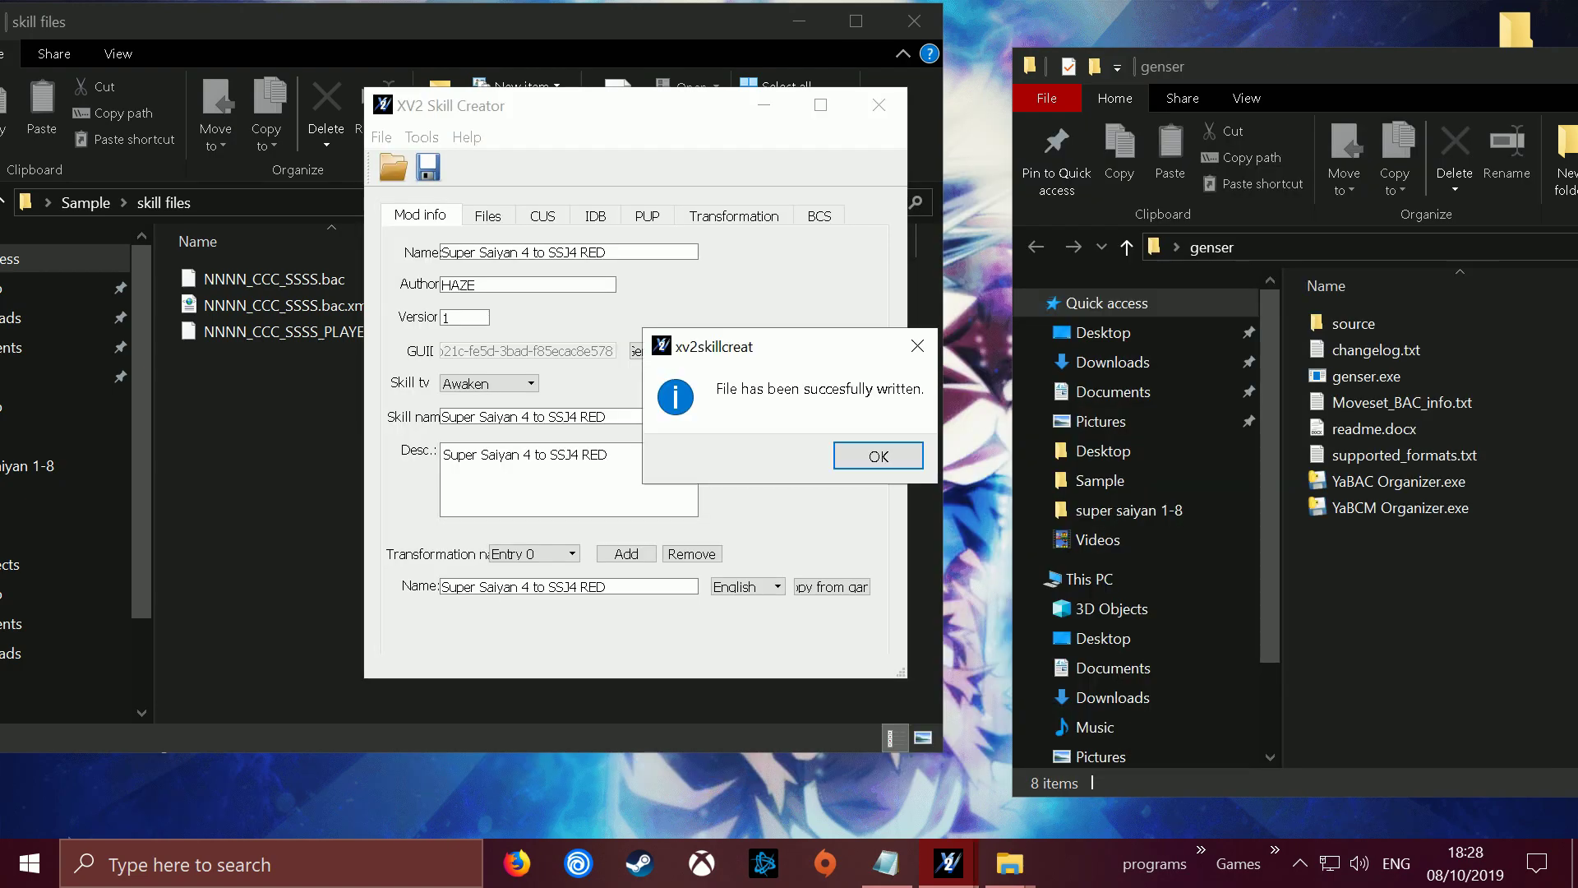
pyautogui.press('Return')
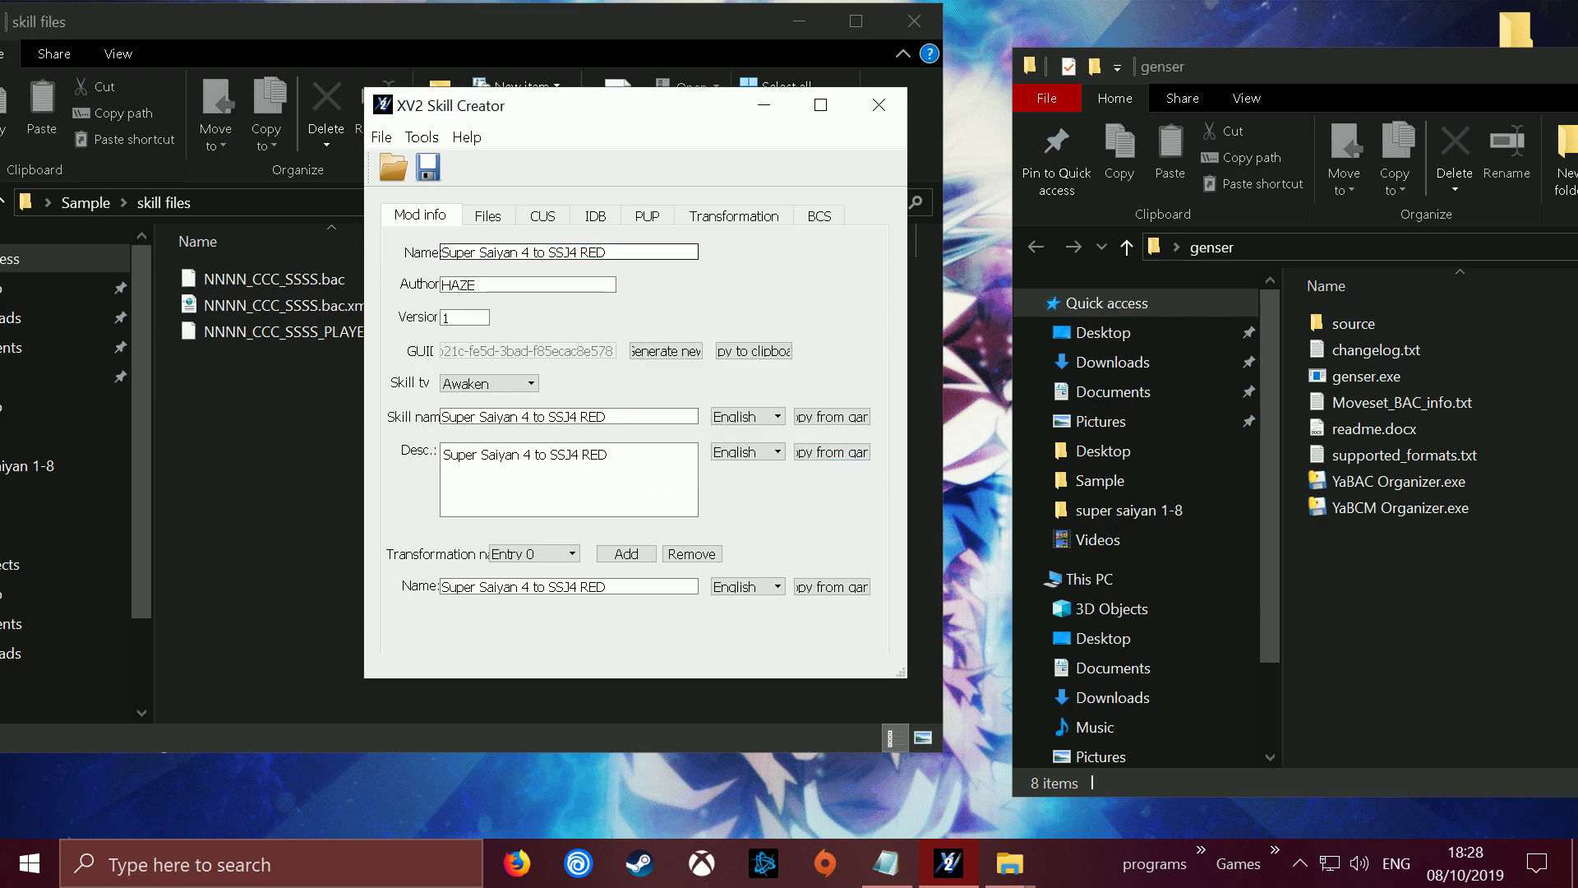
# - Review the CUS settings of the mod, then close XV2 Skill Creator and the skill files and genser folder windows
pyautogui.click(542, 216)
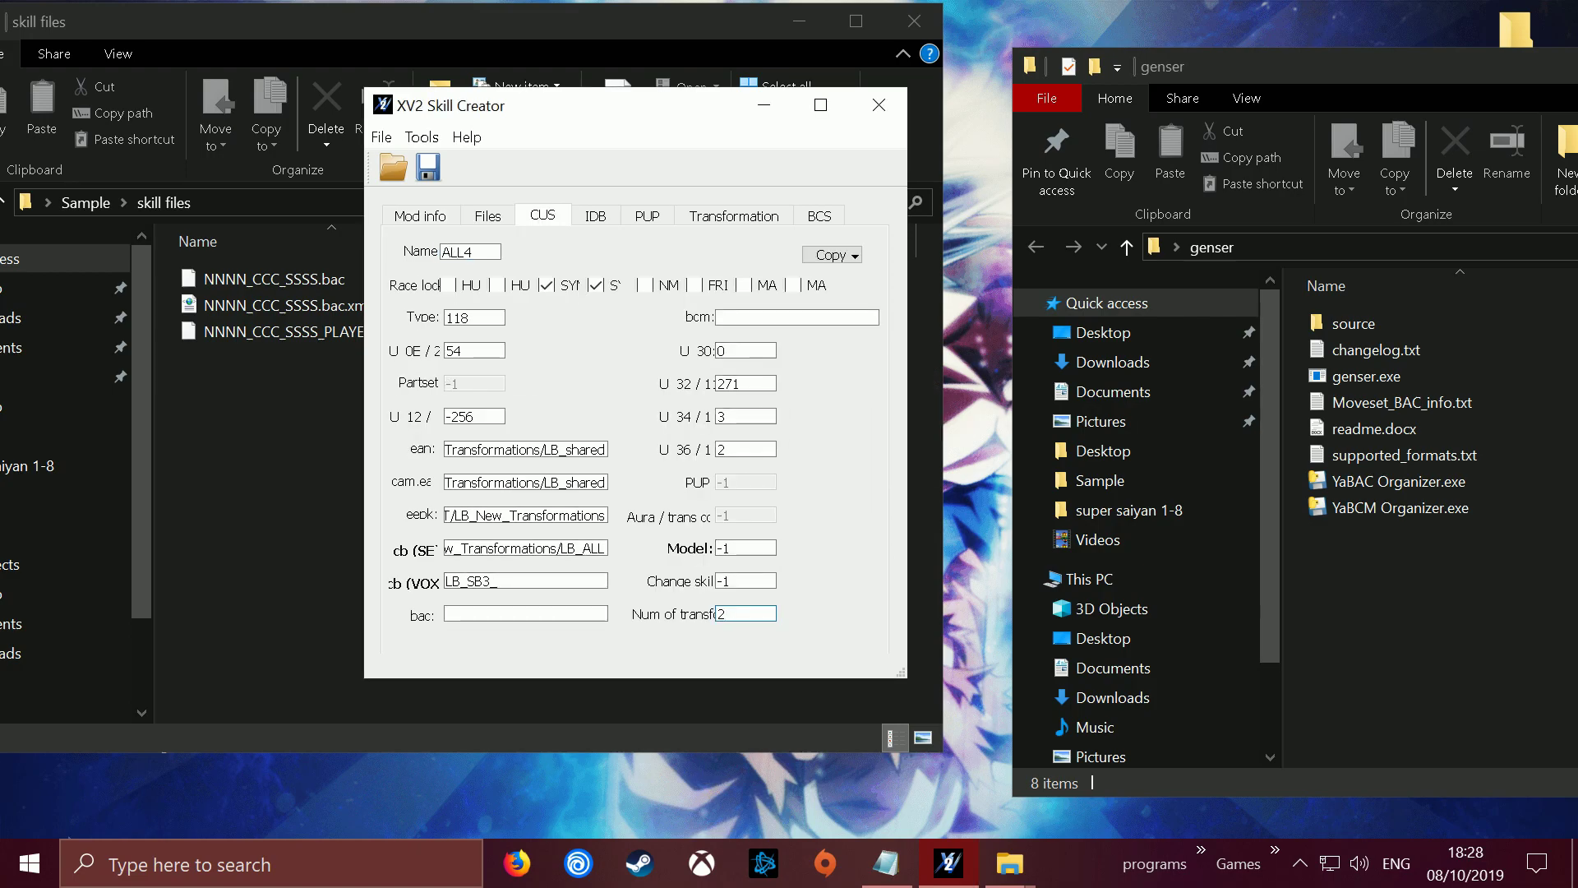
pyautogui.click(878, 105)
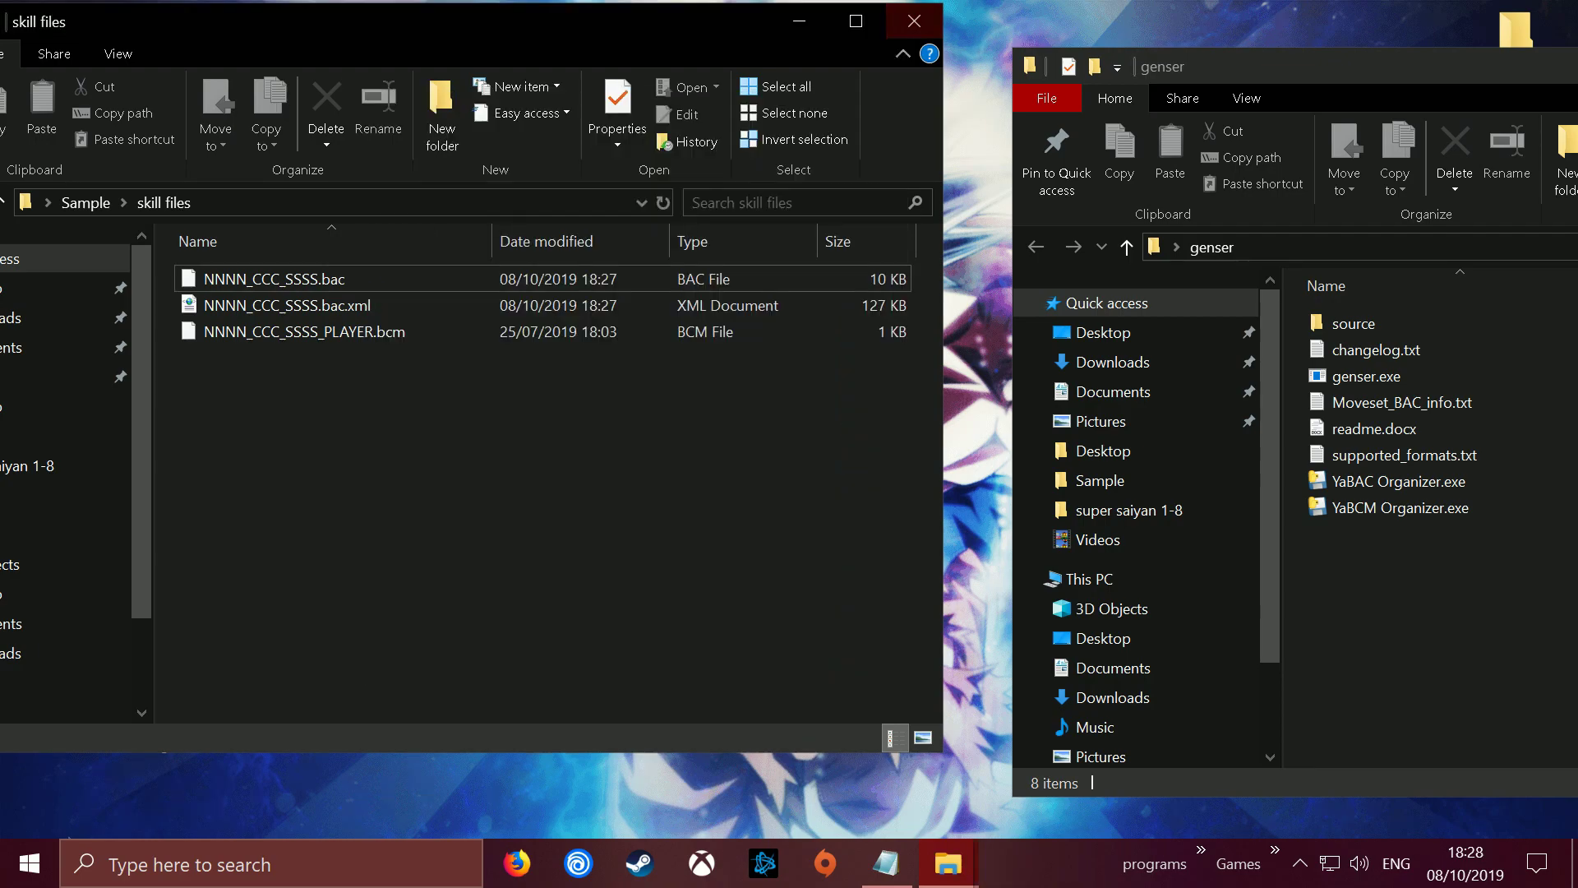
pyautogui.click(914, 21)
pyautogui.moveTo(1314, 69); pyautogui.dragTo(406, 56)
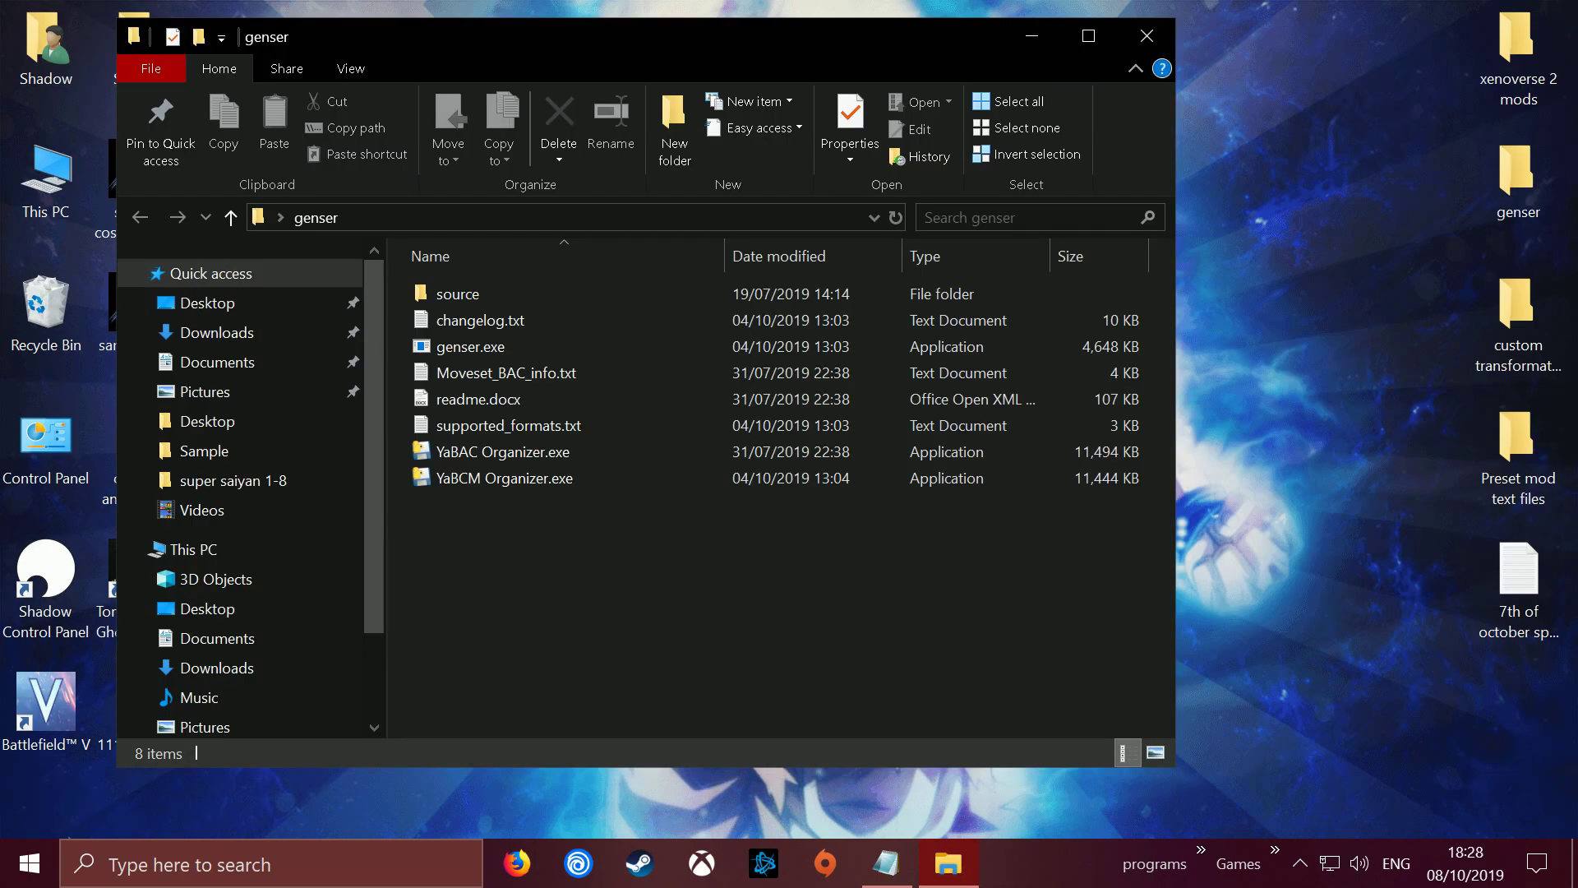
pyautogui.click(1147, 35)
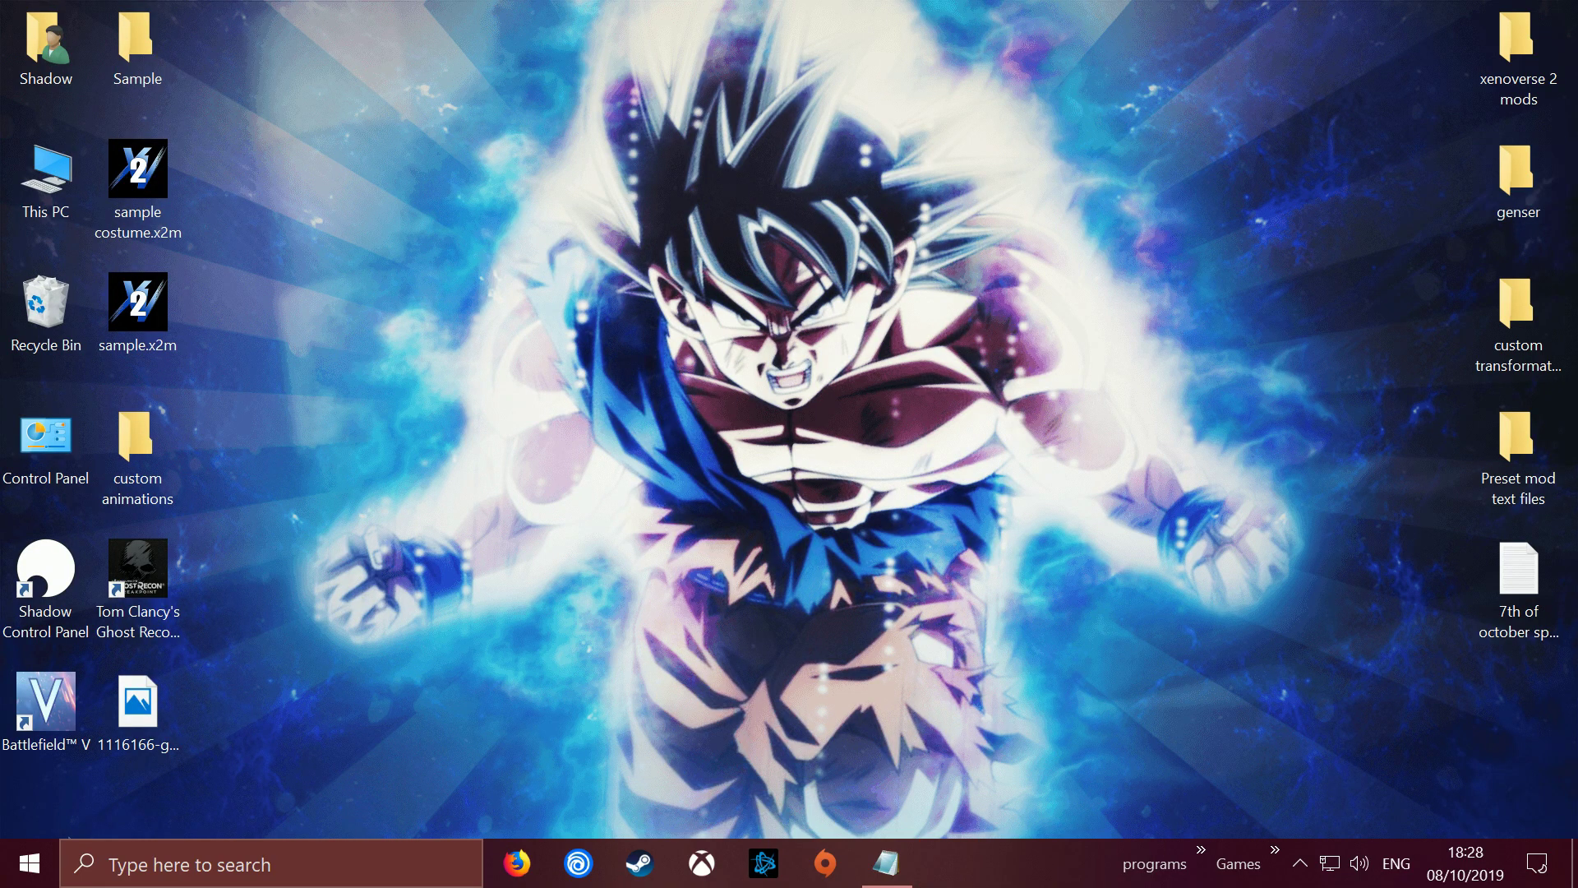
# - Start xv2ins.exe from xenoverse 2 mods/Modding Tools/mod installer and close the folder window
pyautogui.doubleClick(1518, 49)
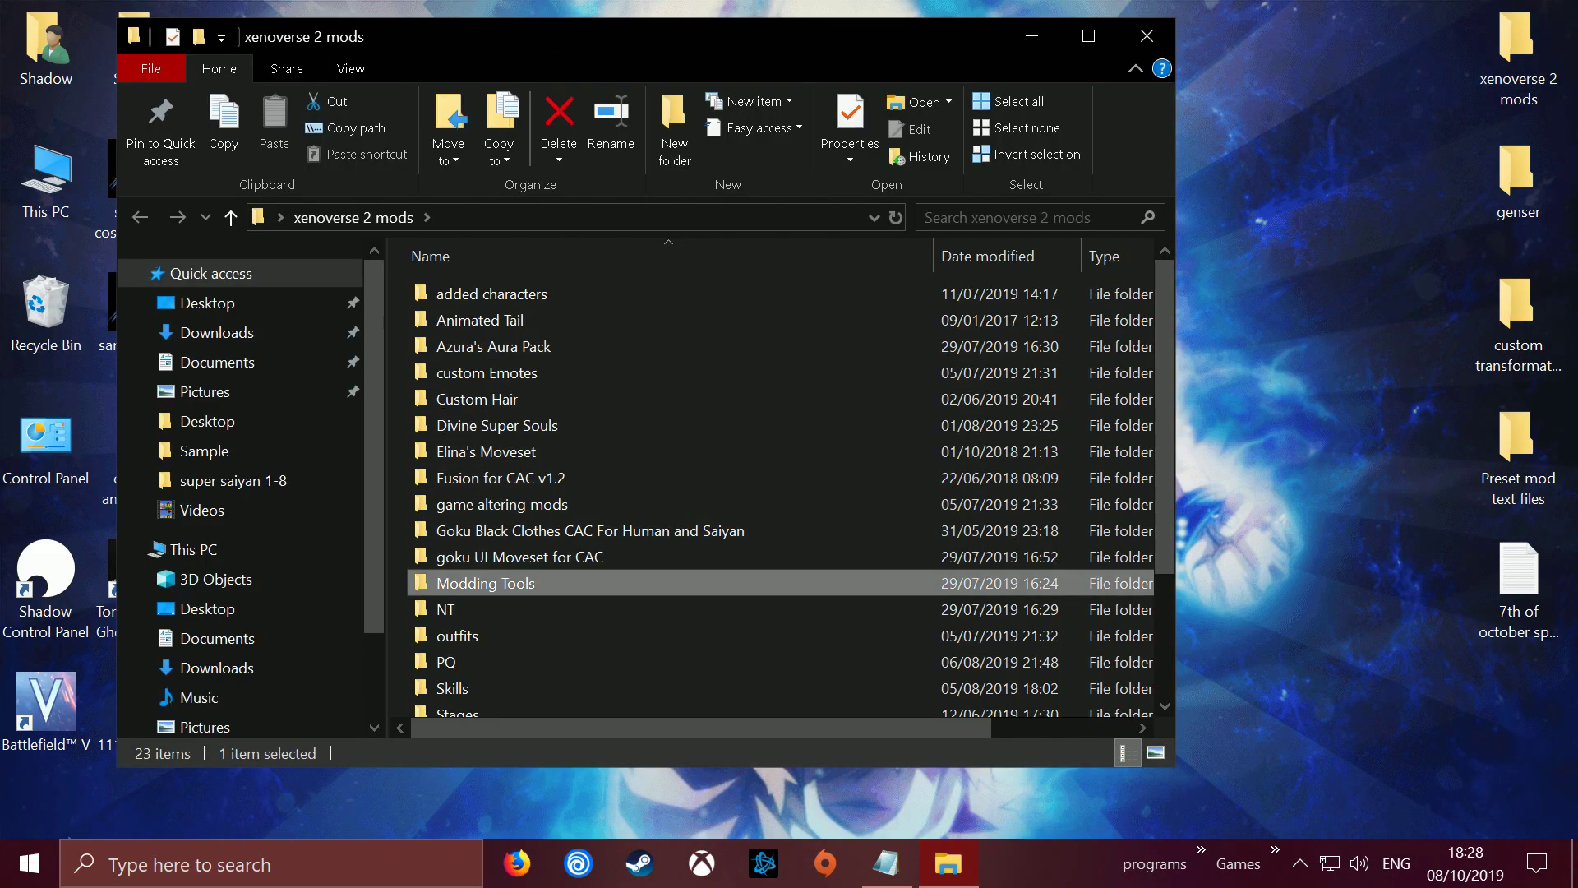
pyautogui.doubleClick(493, 583)
pyautogui.doubleClick(477, 320)
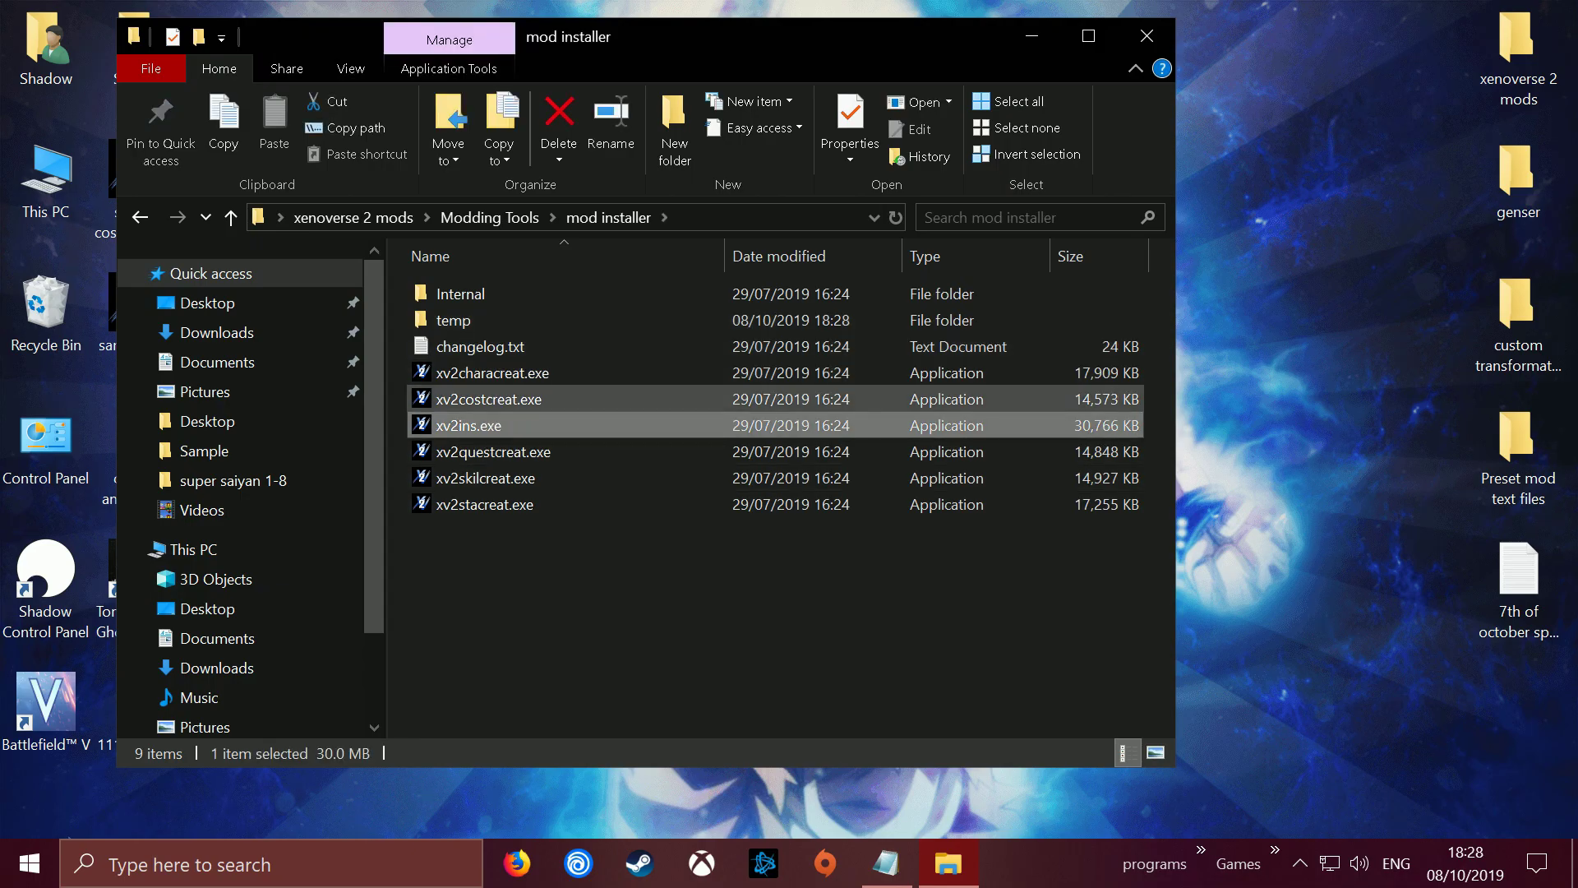
pyautogui.click(1146, 36)
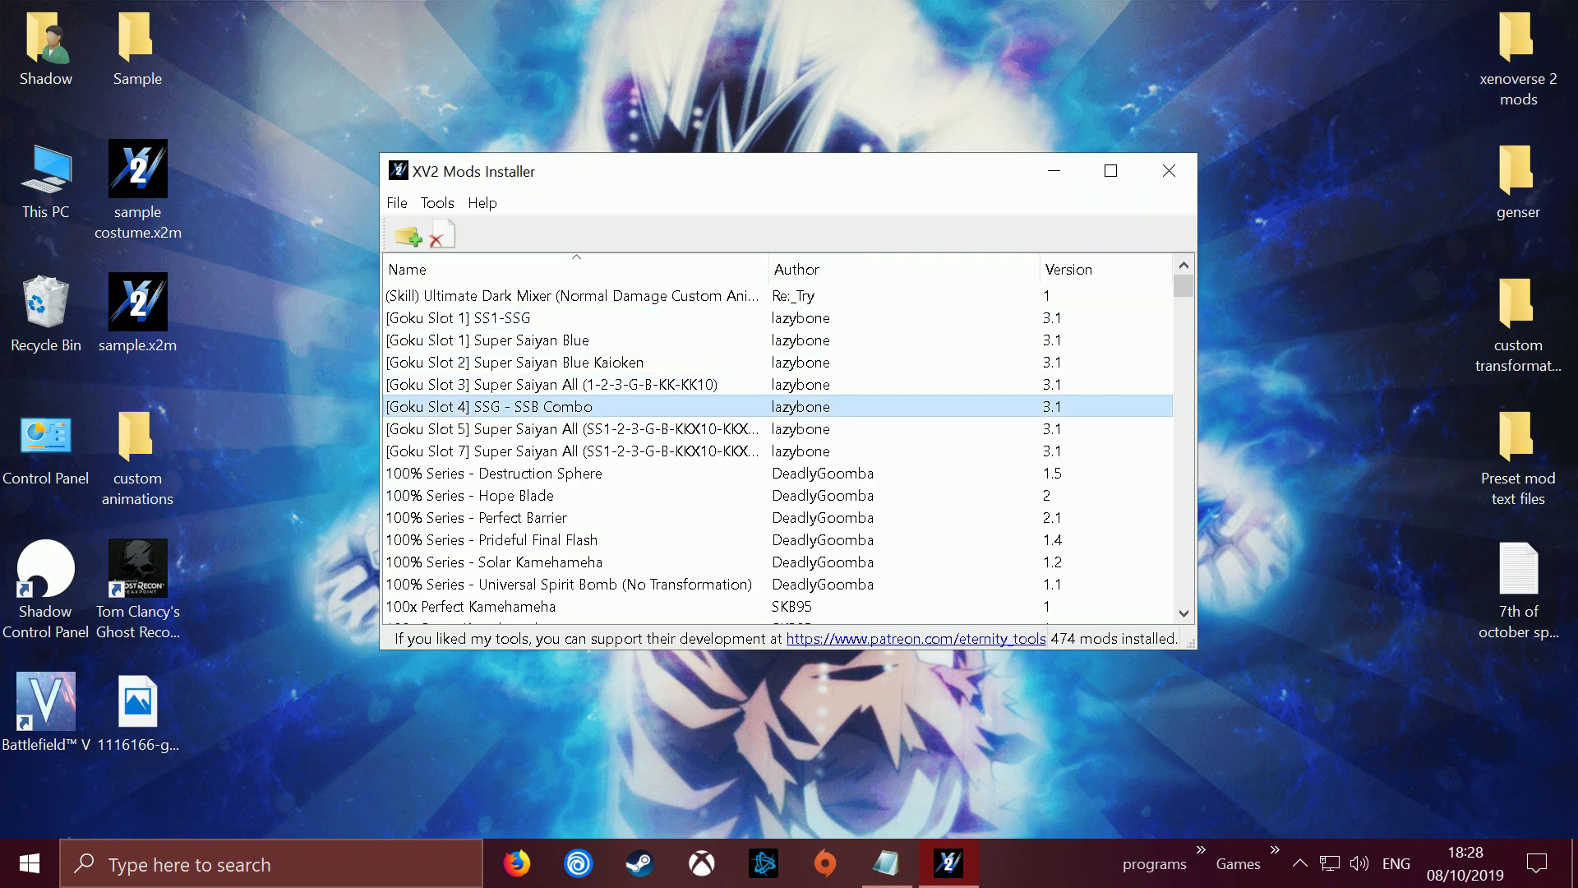
# - Find the Super Saiyan 4 to SSJ4 RED mod in the installed mods list and uninstall it
pyautogui.scroll(-20, 576, 411)
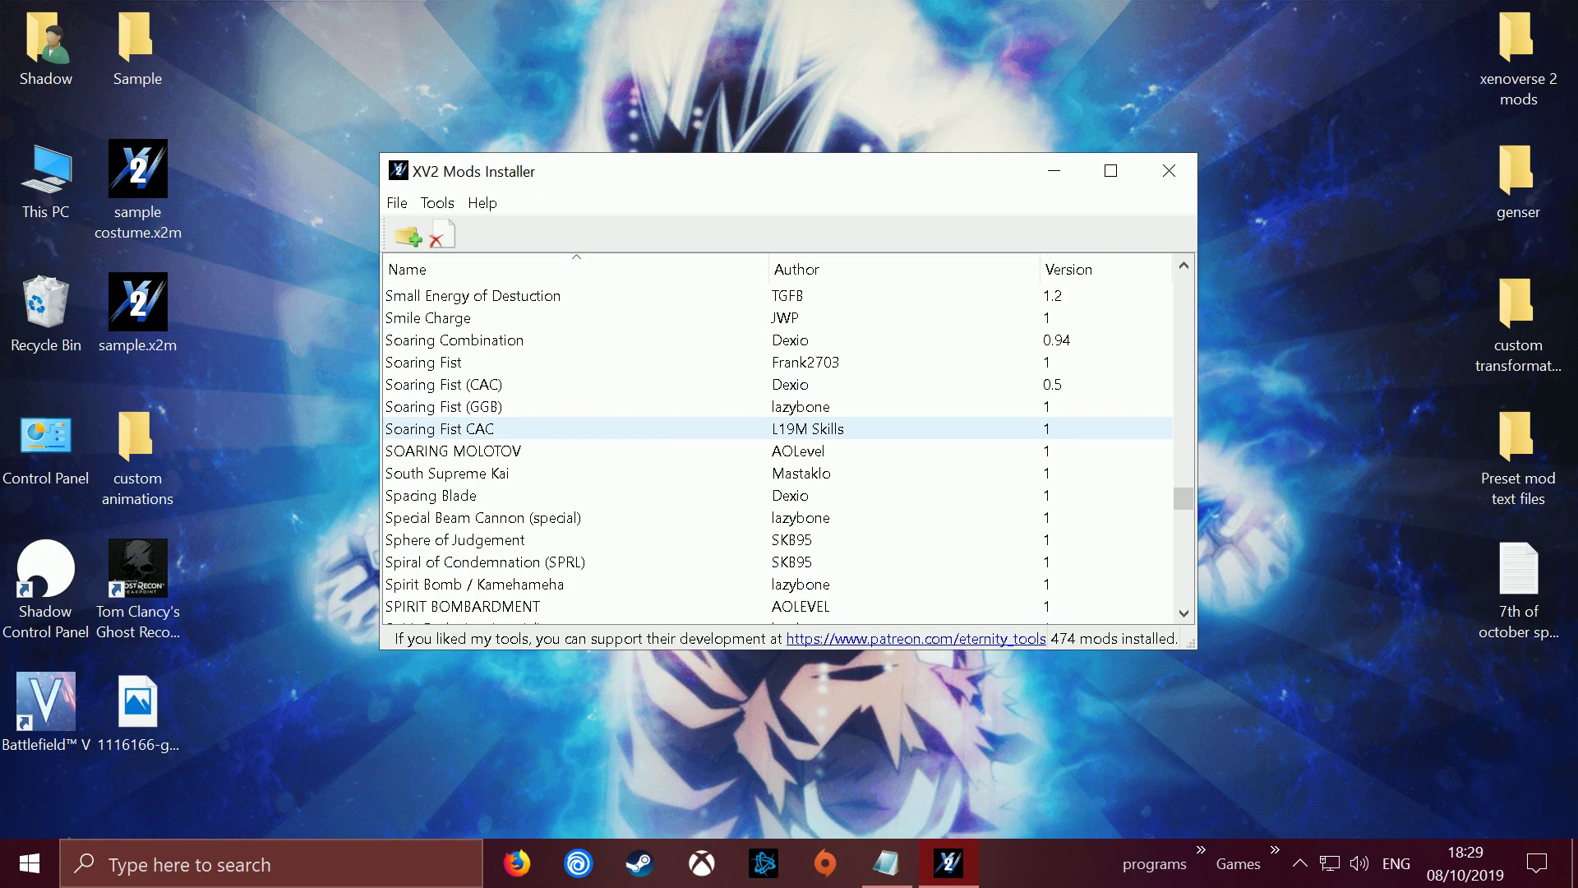
pyautogui.scroll(-2, 576, 428)
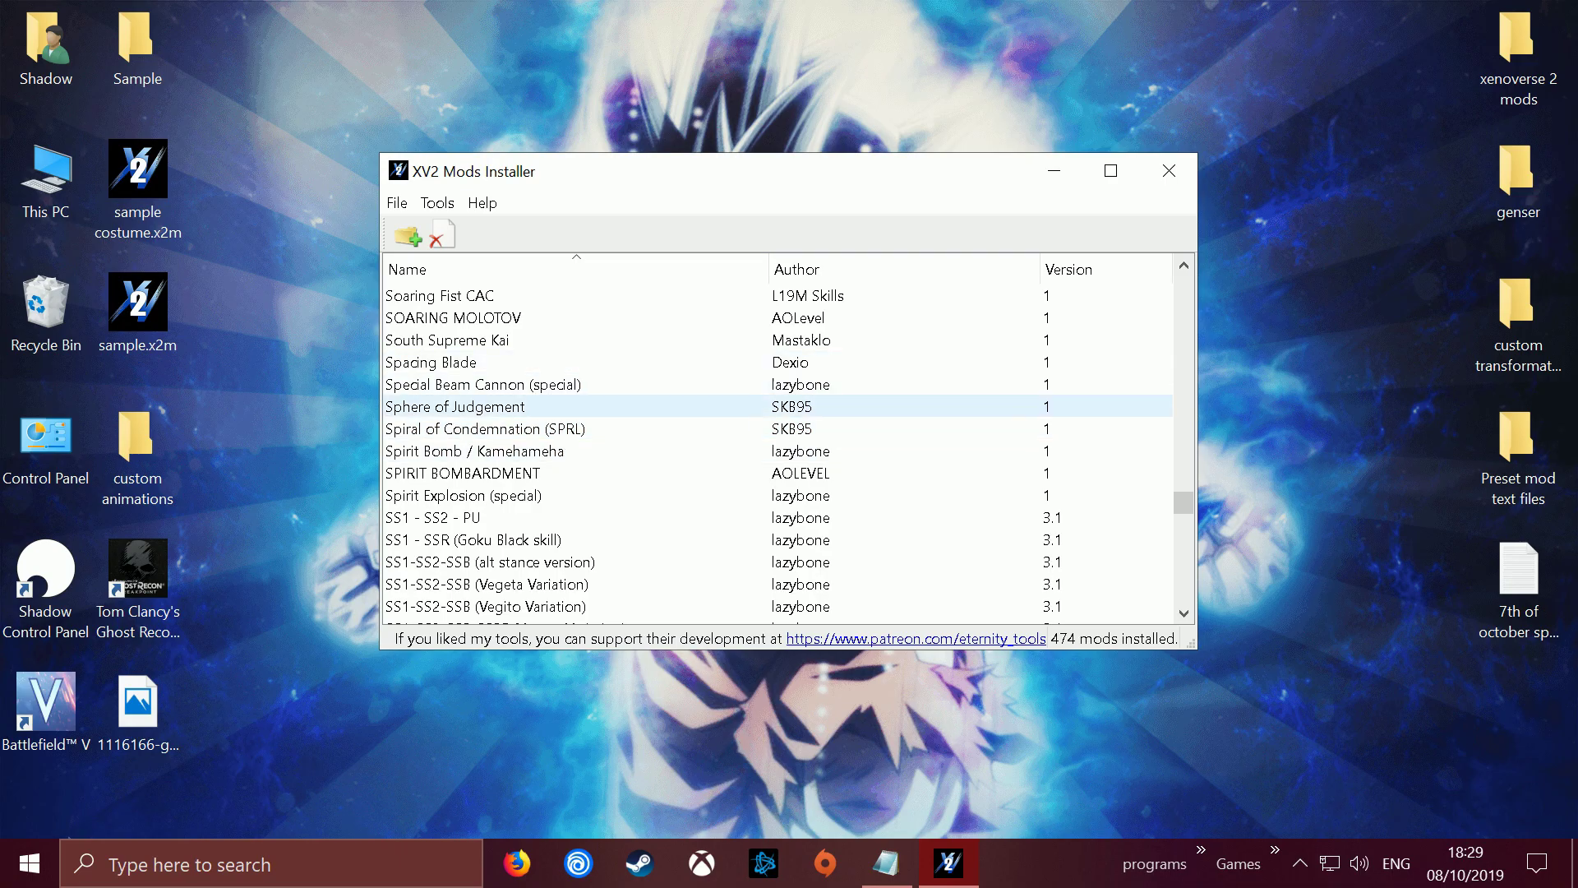
pyautogui.scroll(-5, 576, 406)
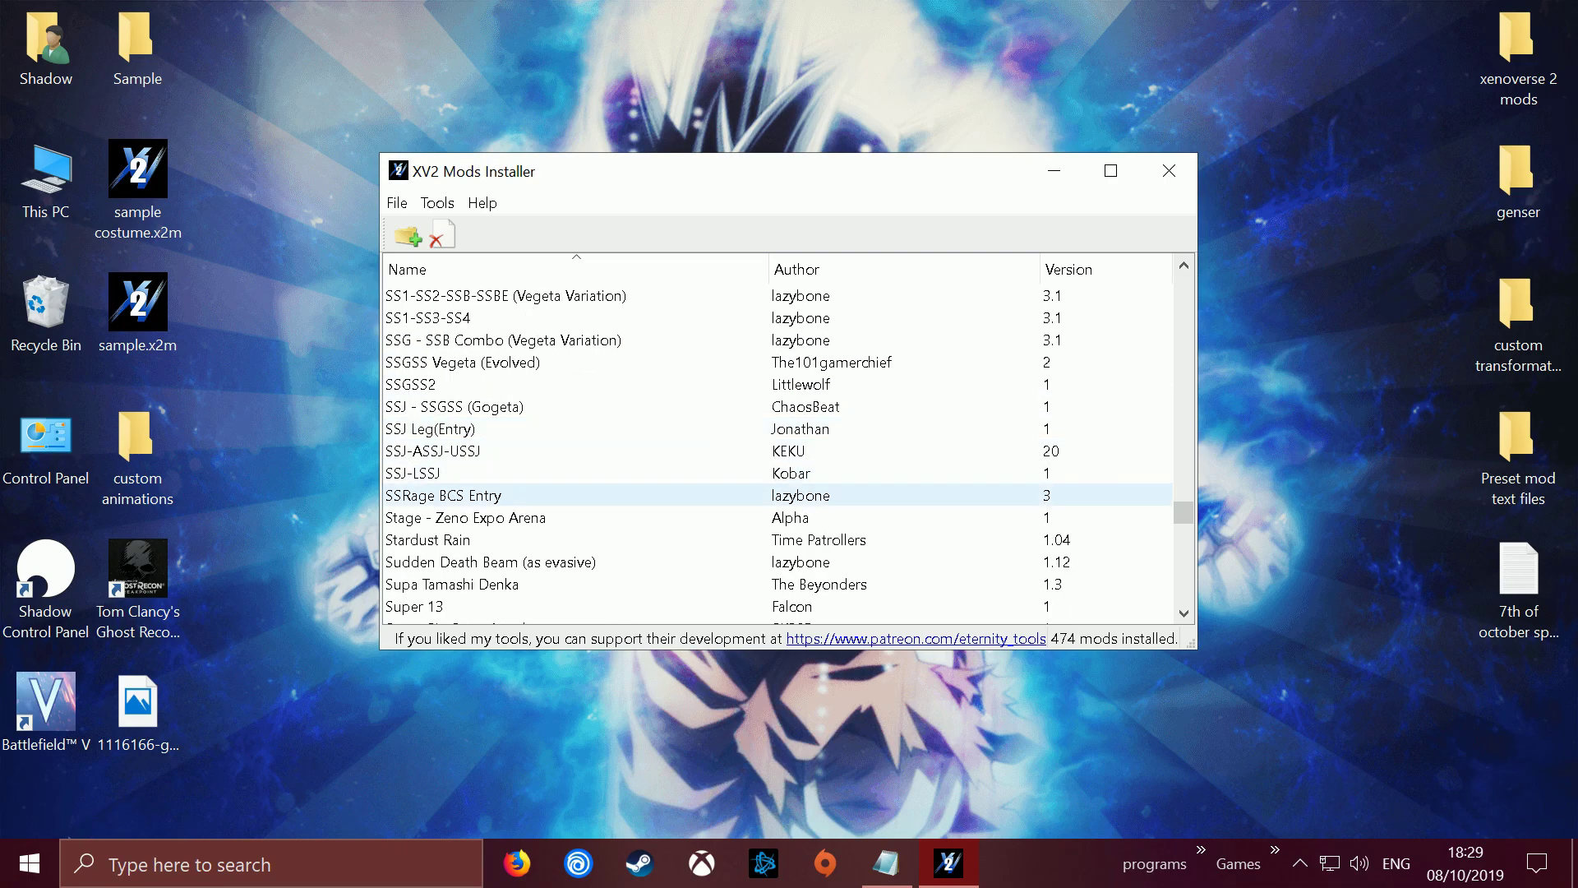
pyautogui.scroll(-2, 575, 495)
pyautogui.scroll(-3, 575, 472)
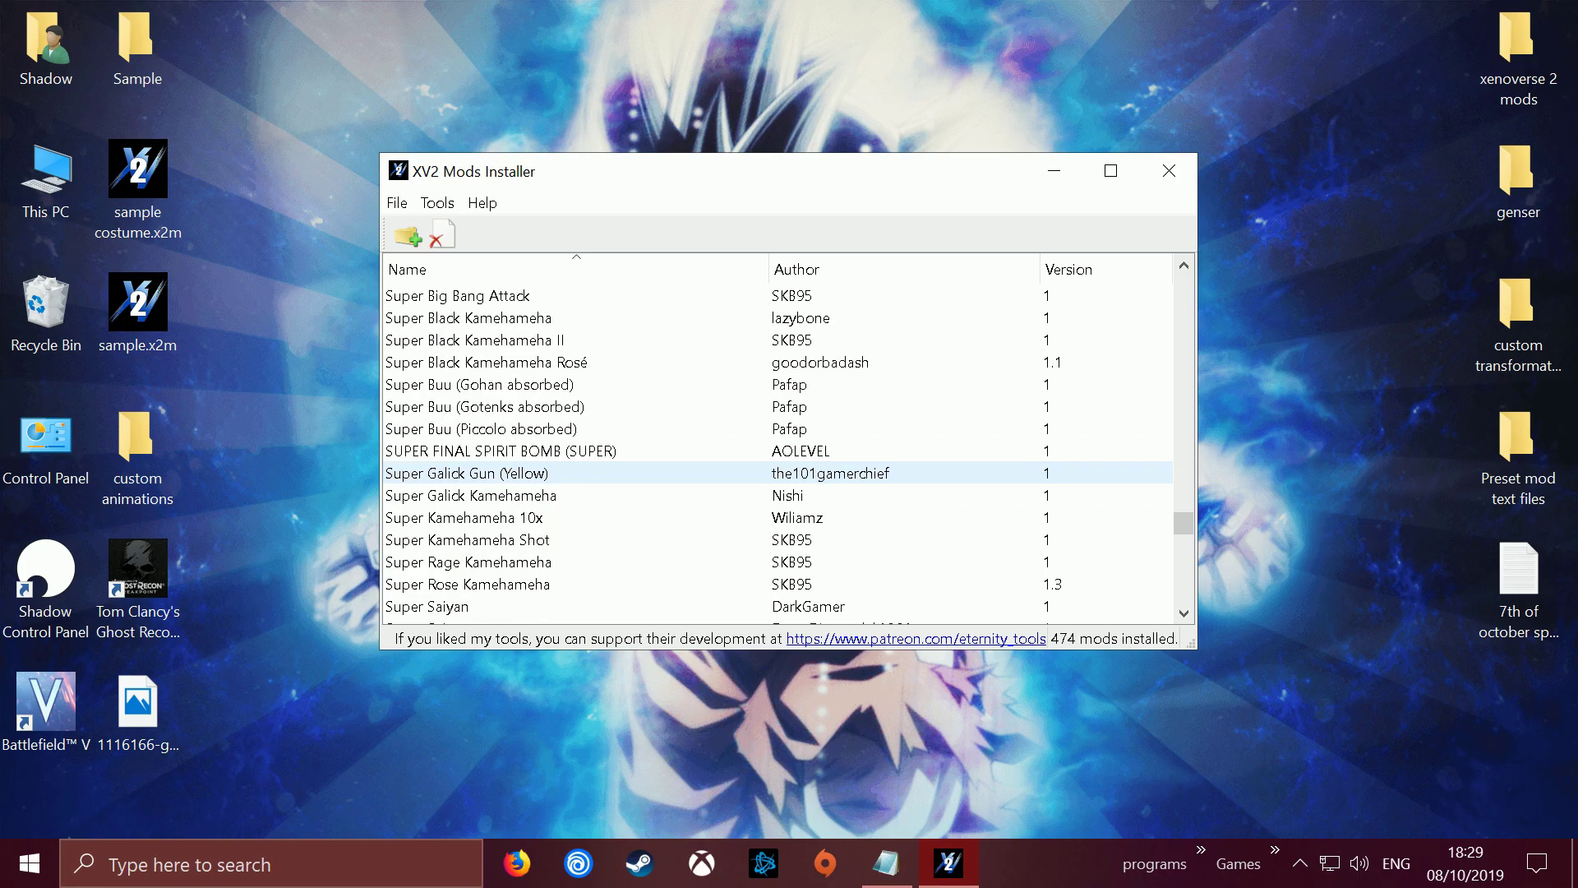
pyautogui.scroll(-2, 575, 450)
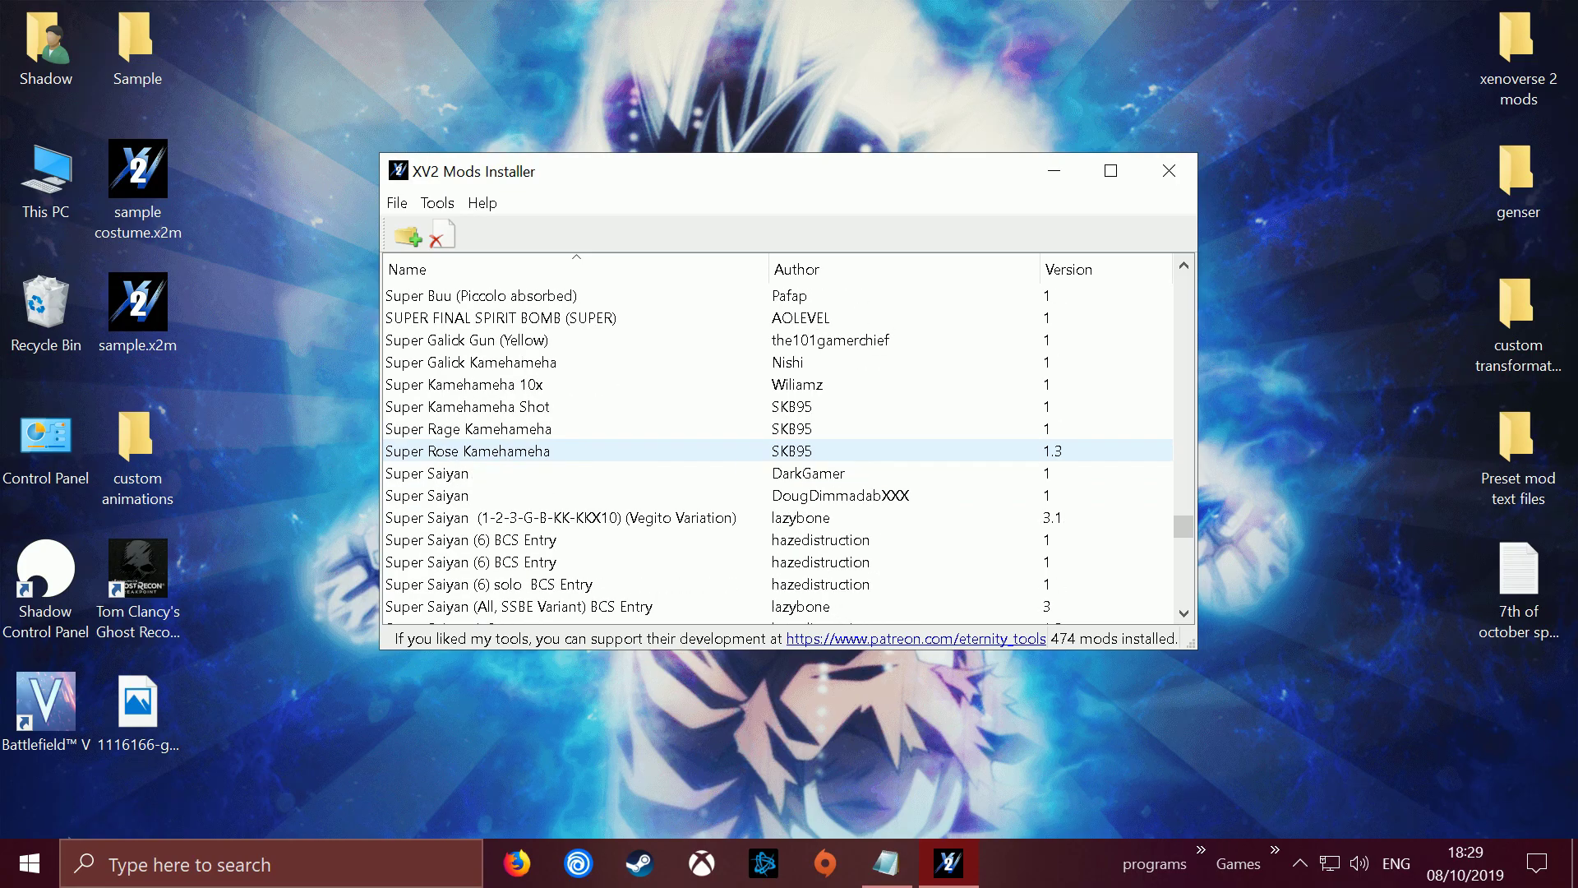
pyautogui.scroll(-1, 576, 450)
pyautogui.scroll(-3, 575, 451)
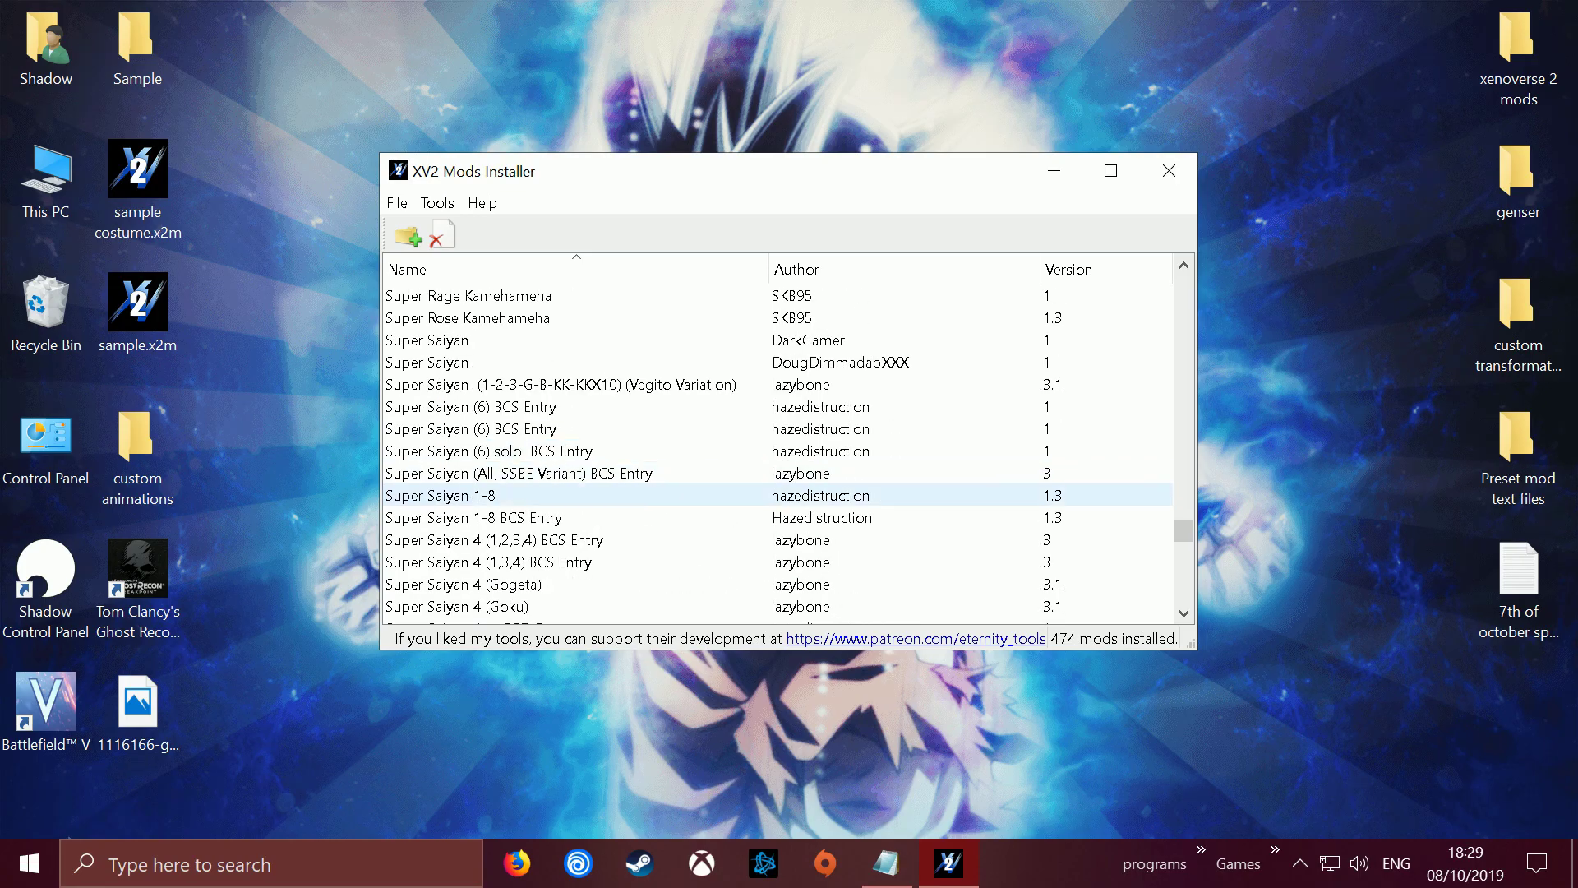
pyautogui.click(575, 517)
pyautogui.click(442, 235)
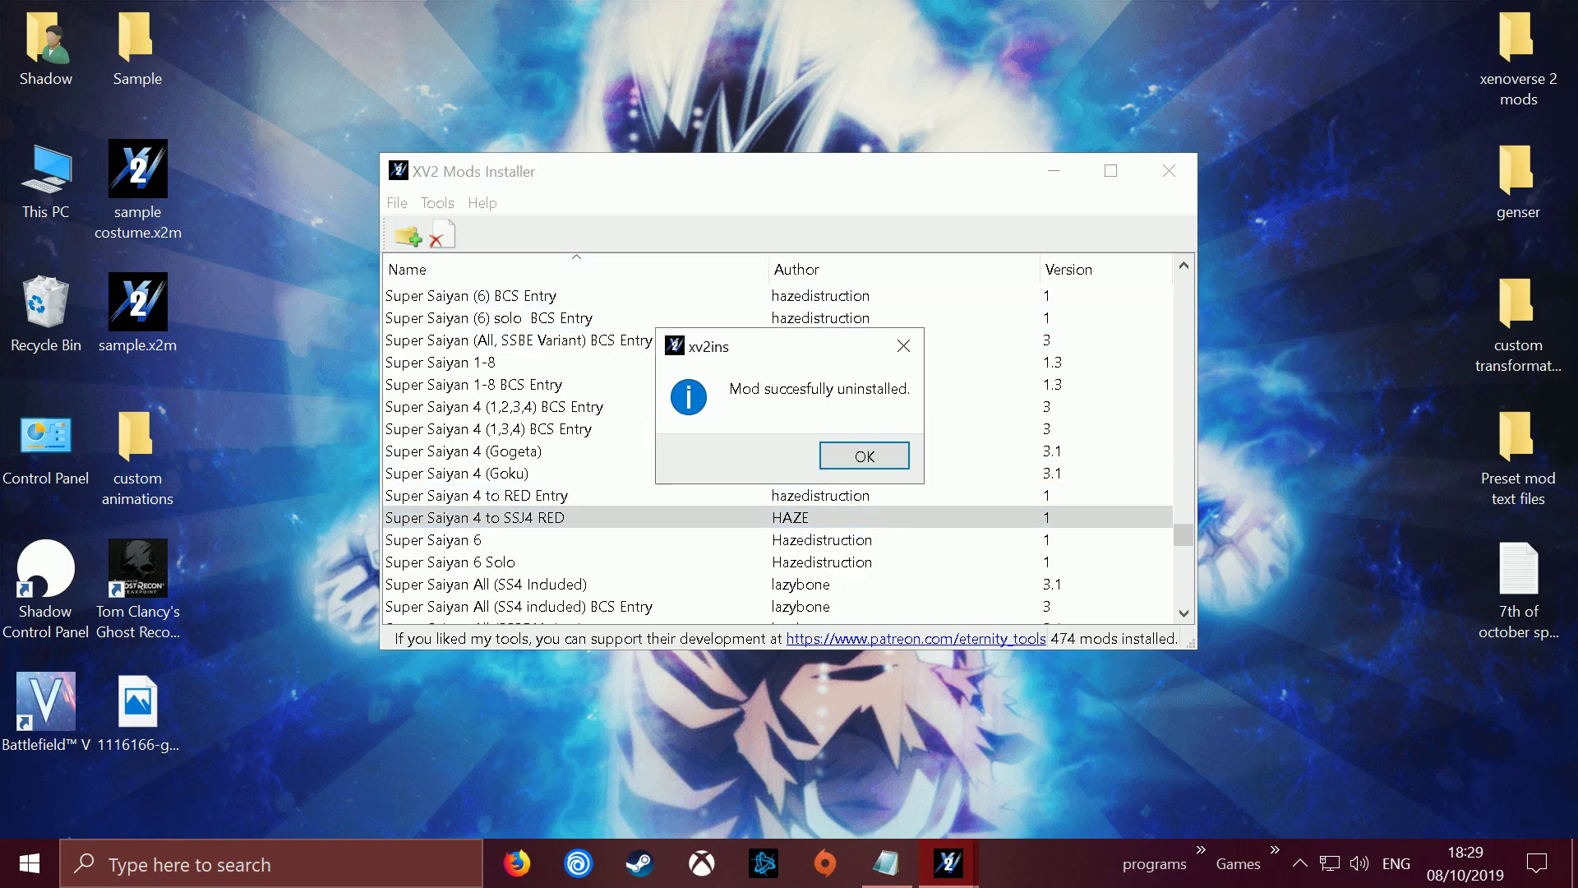
pyautogui.click(859, 454)
# - Uninstall the Super Saiyan 4 to RED Entry mod as well
pyautogui.click(575, 495)
pyautogui.click(441, 236)
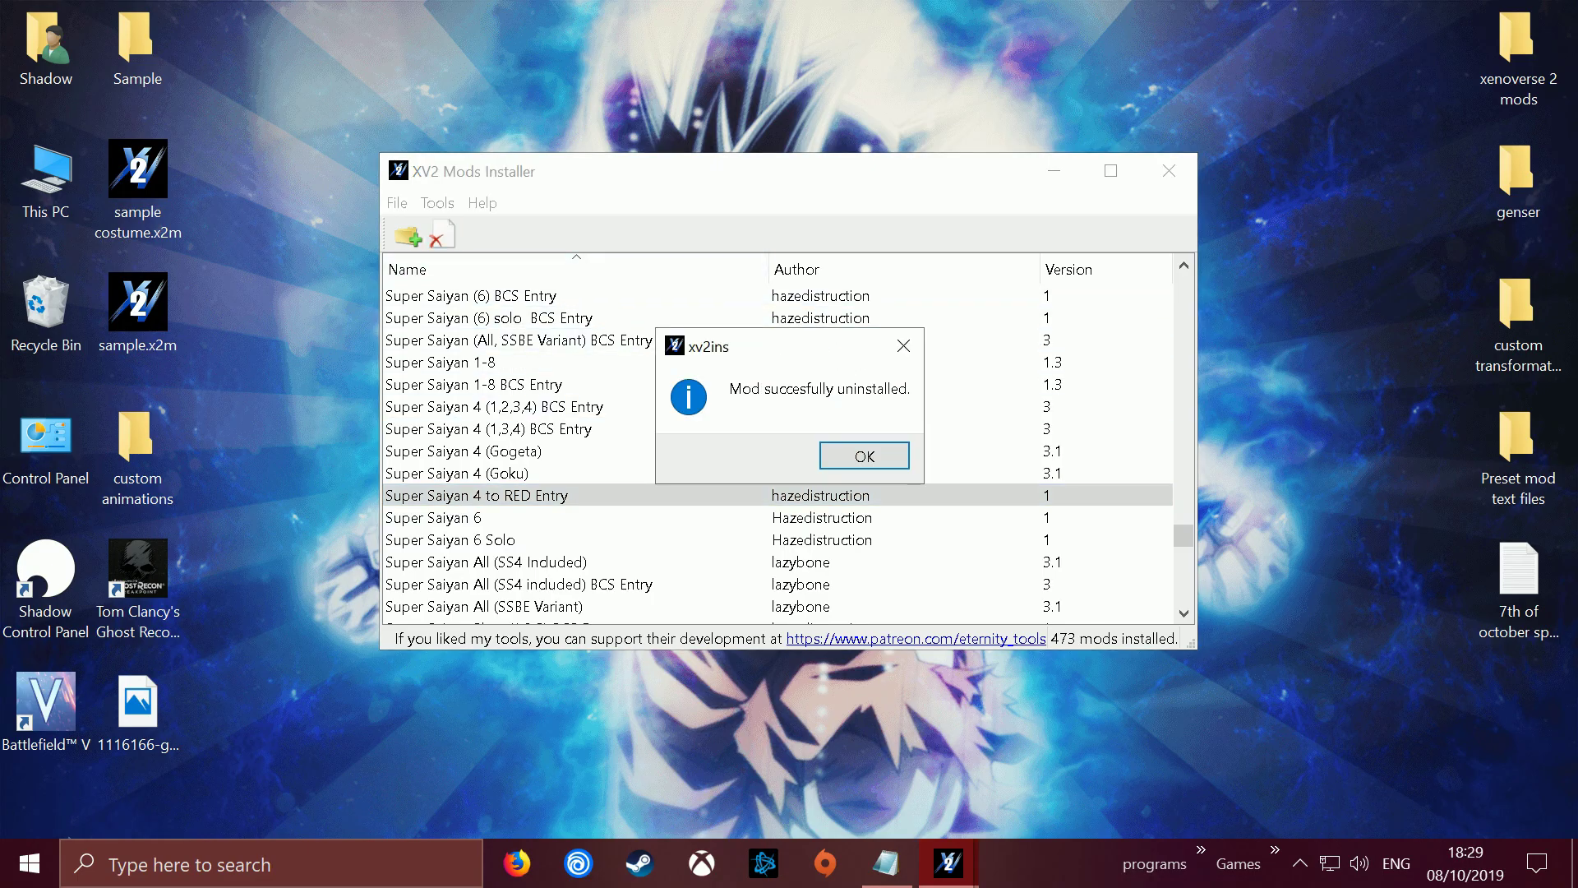
pyautogui.click(864, 455)
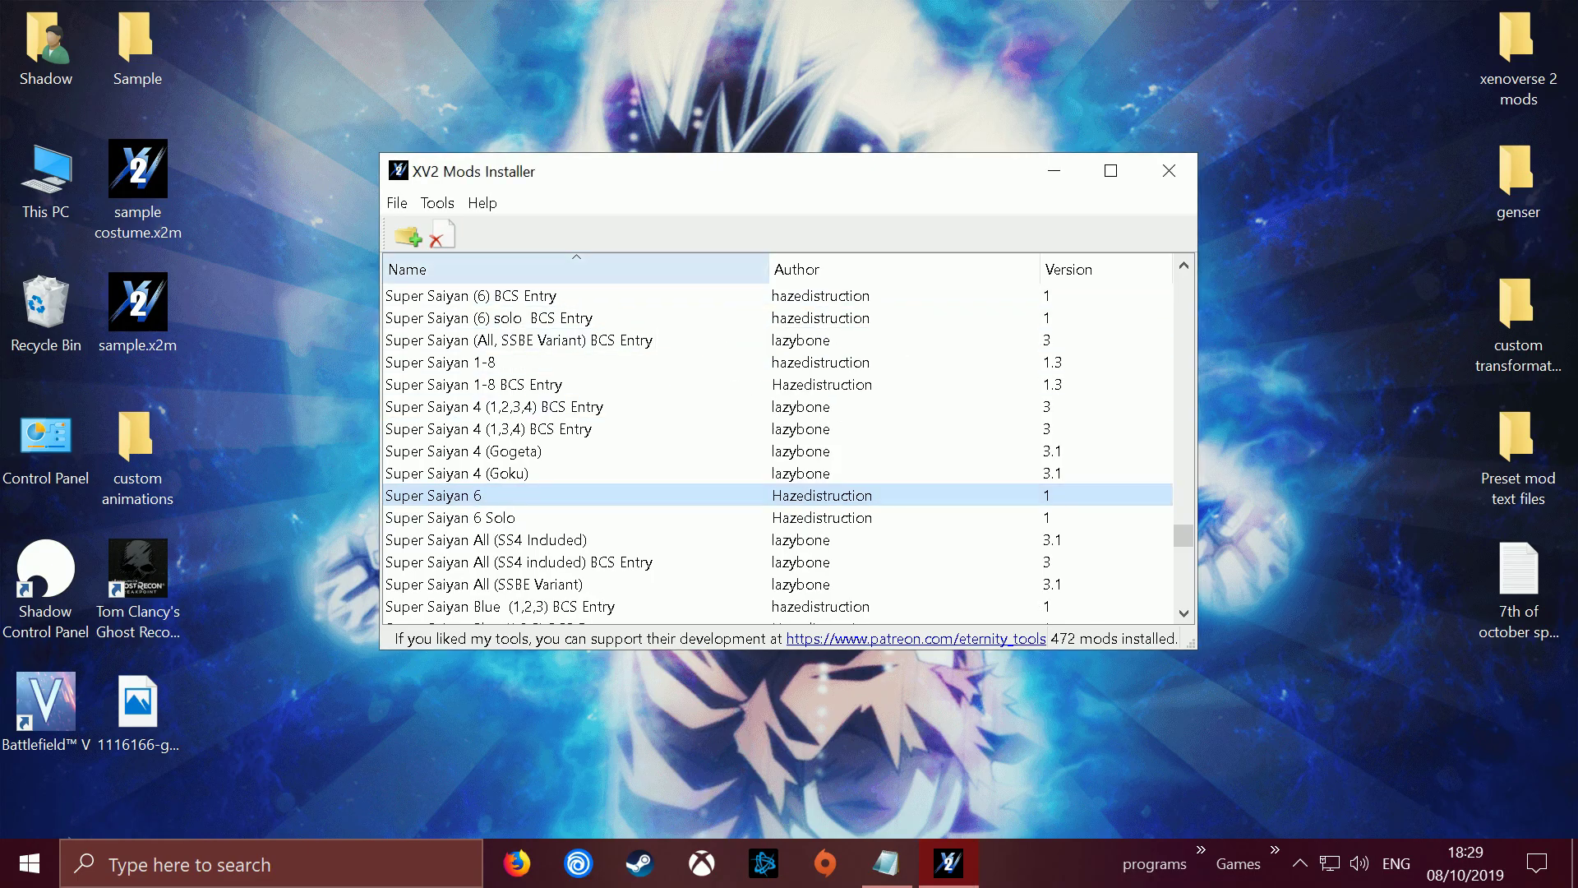
# - Install sample.x2m from the Desktop together with its Super Saiyan 4 to RED Entry mod
pyautogui.click(408, 235)
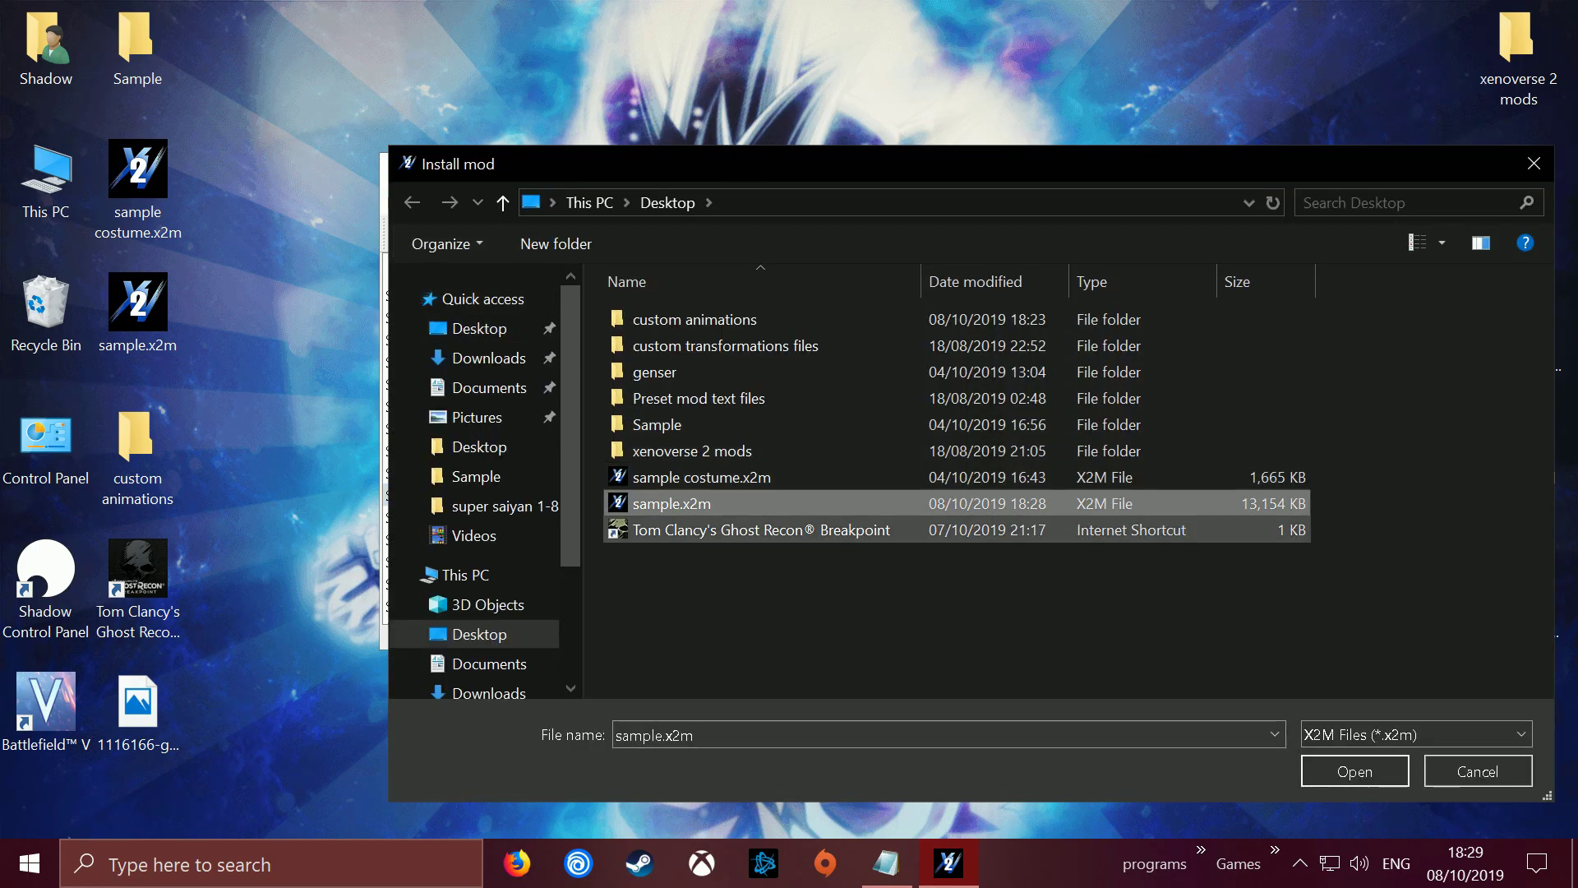
pyautogui.click(1355, 771)
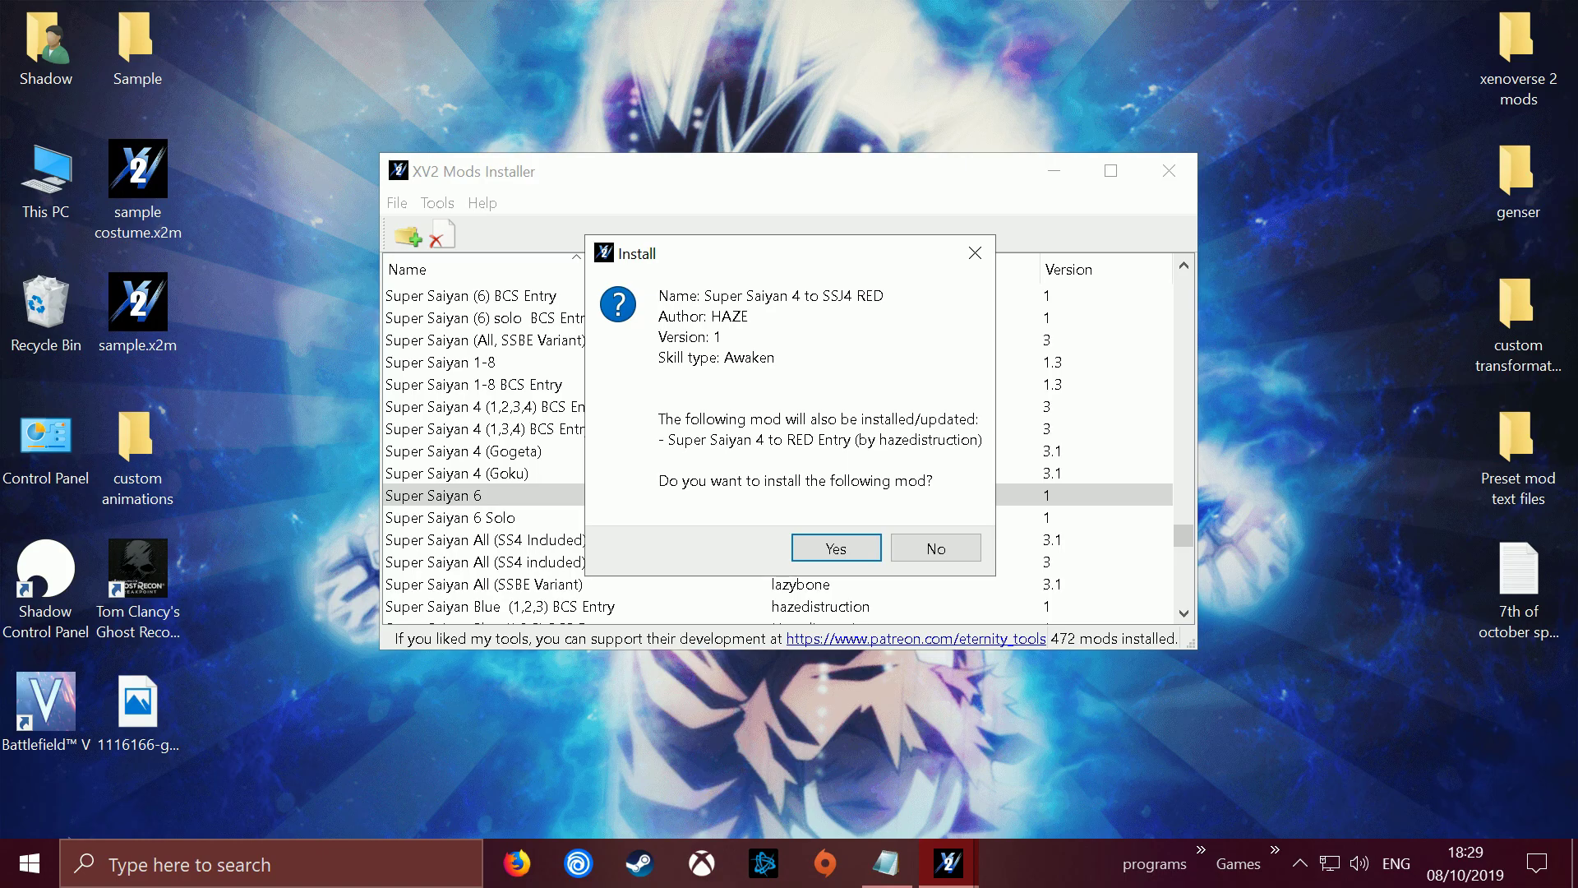
pyautogui.click(836, 548)
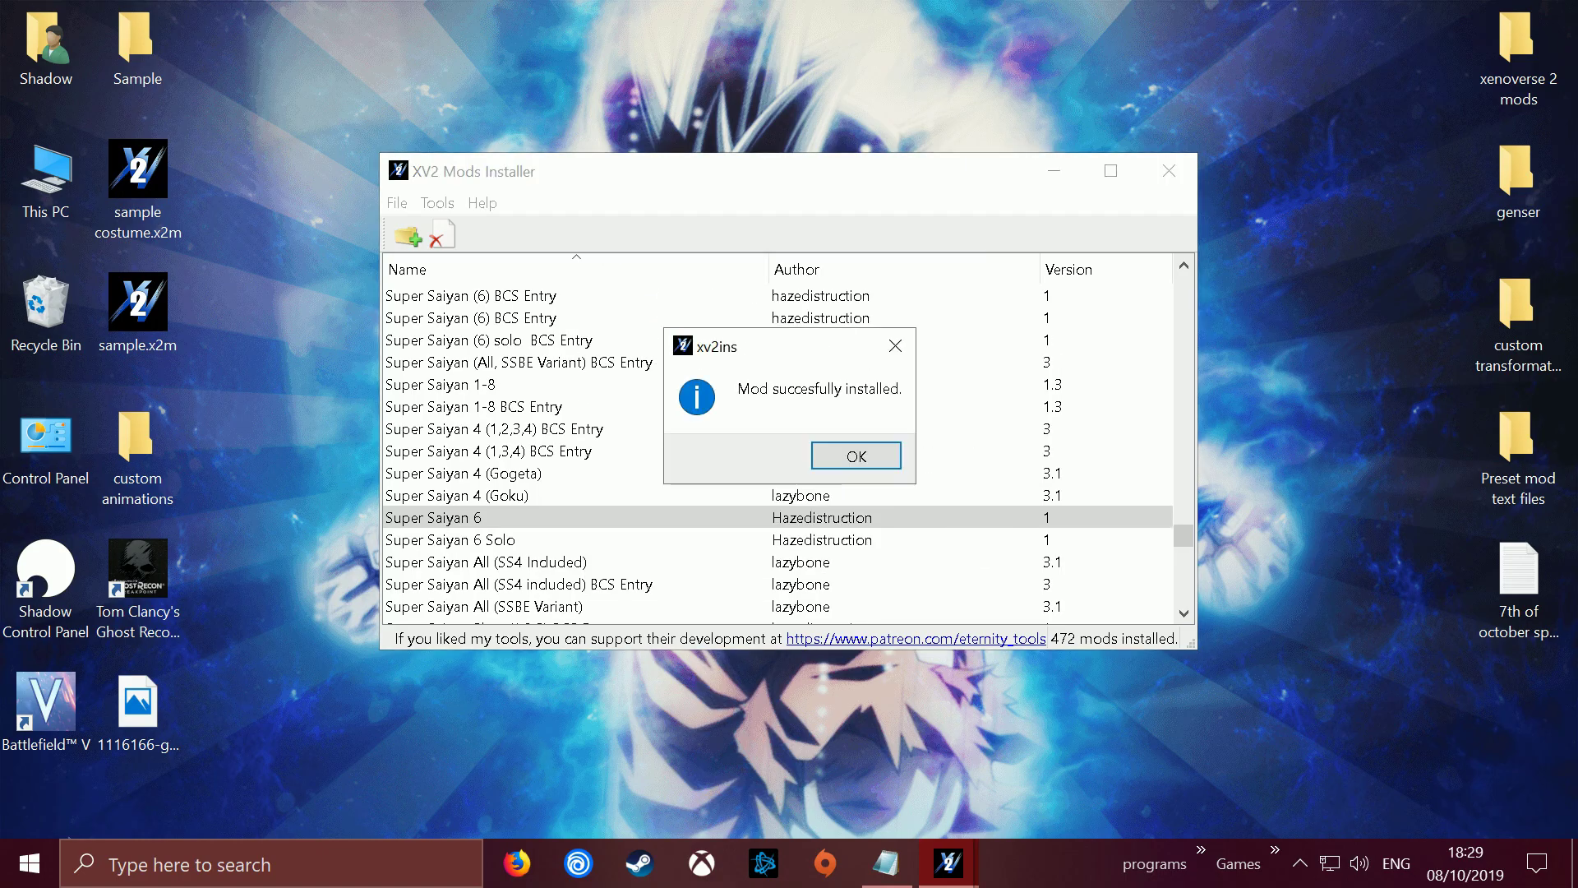
pyautogui.press('Return')
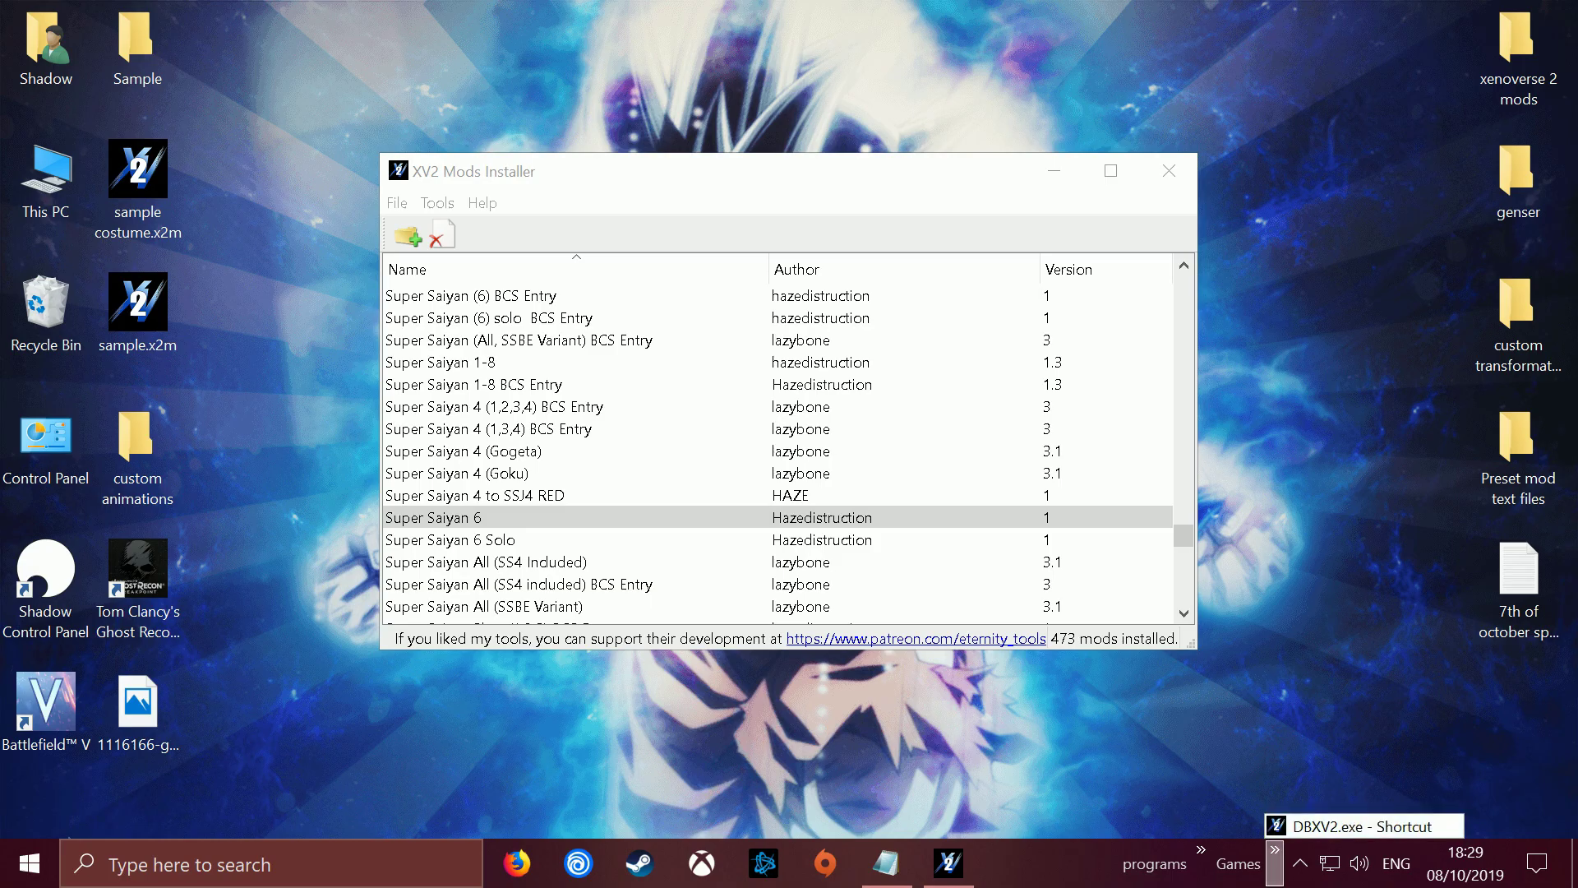
# - Launch Dragon Ball Xenoverse 2 from the DBXV2.exe shortcut, allow it to run, and continue to the title menu
pyautogui.click(1274, 857)
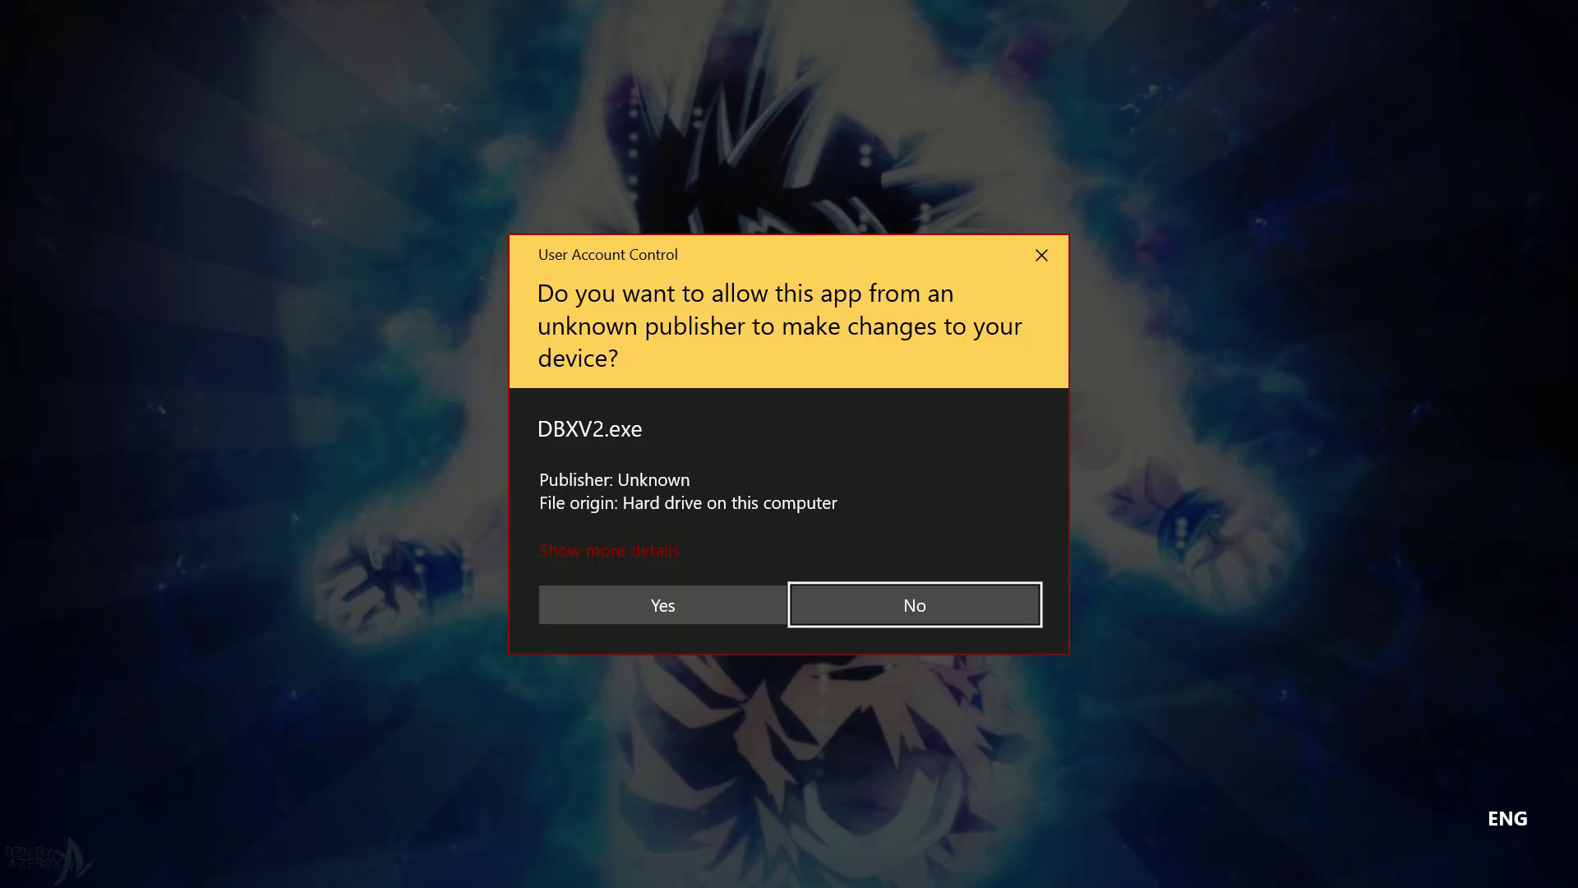
pyautogui.click(663, 605)
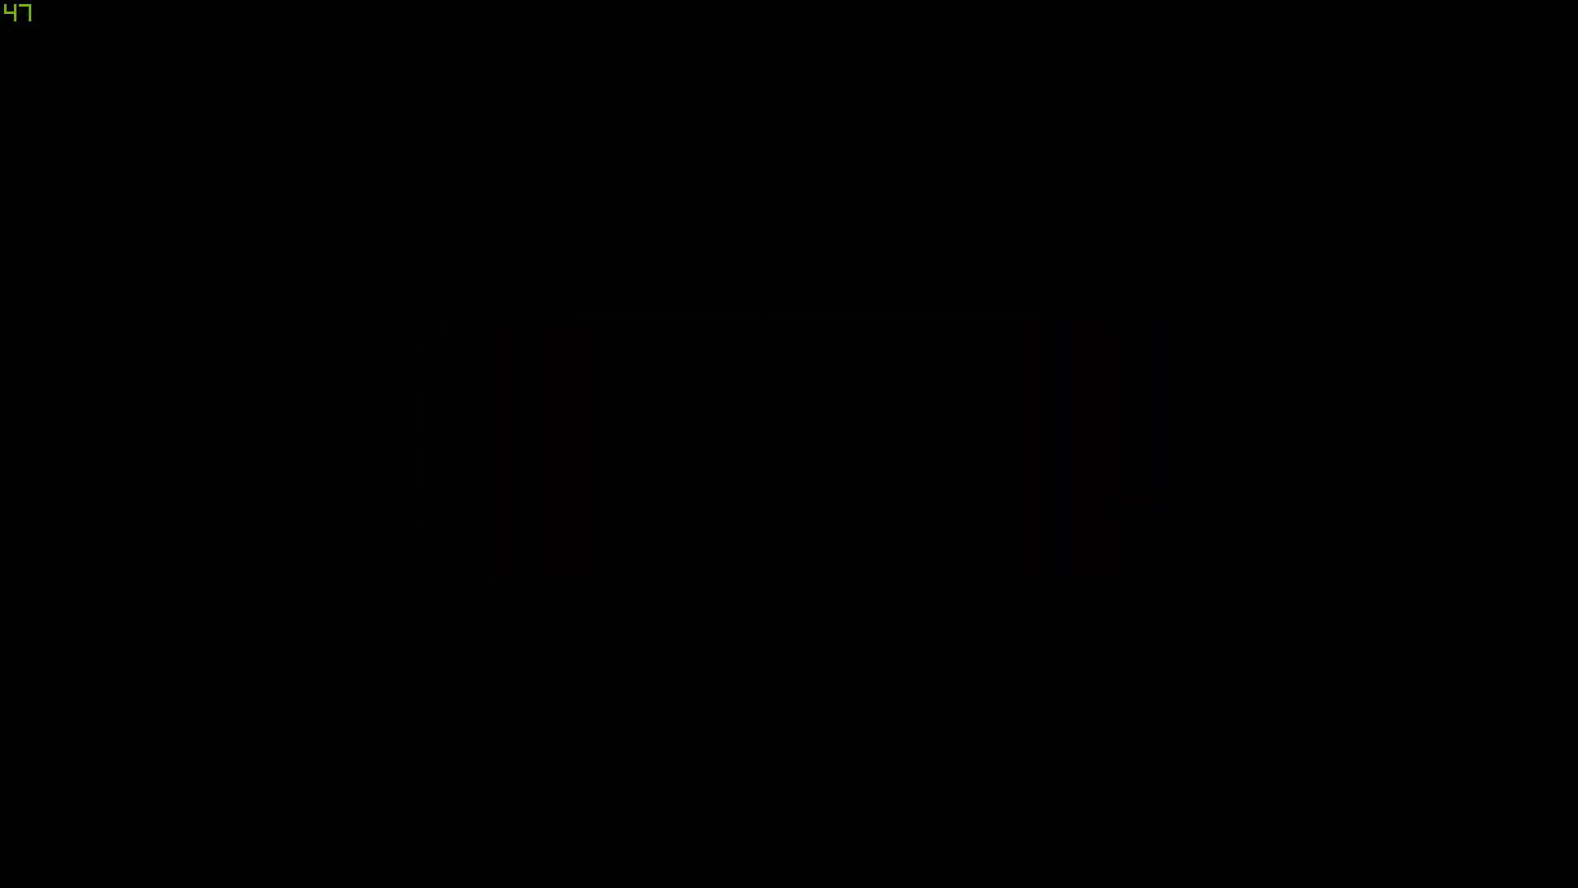
pyautogui.press('Return')
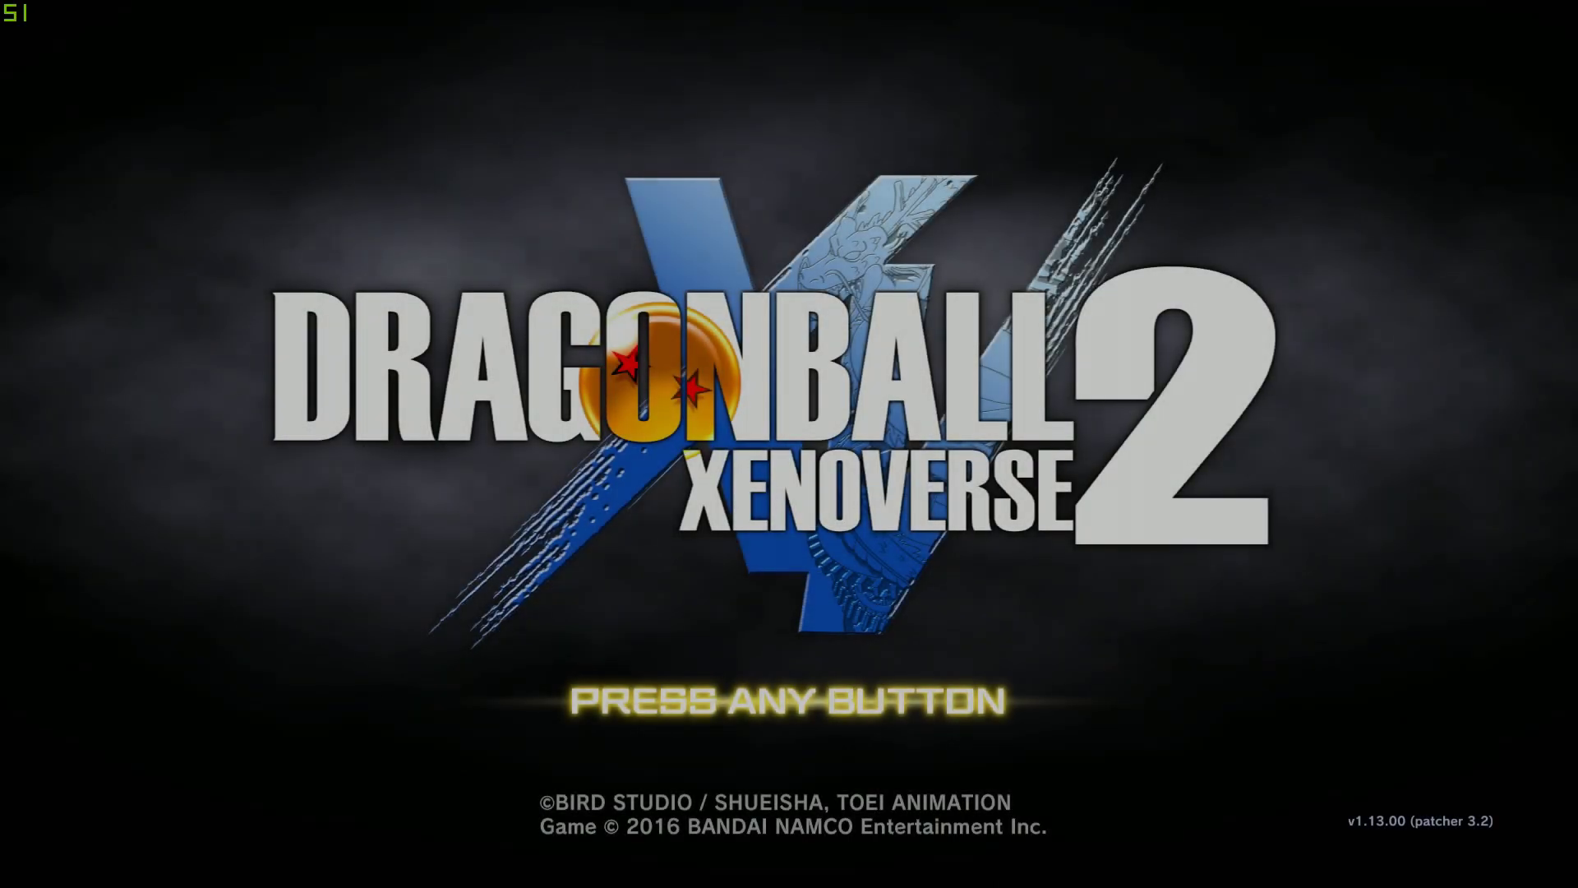
pyautogui.press('Return')
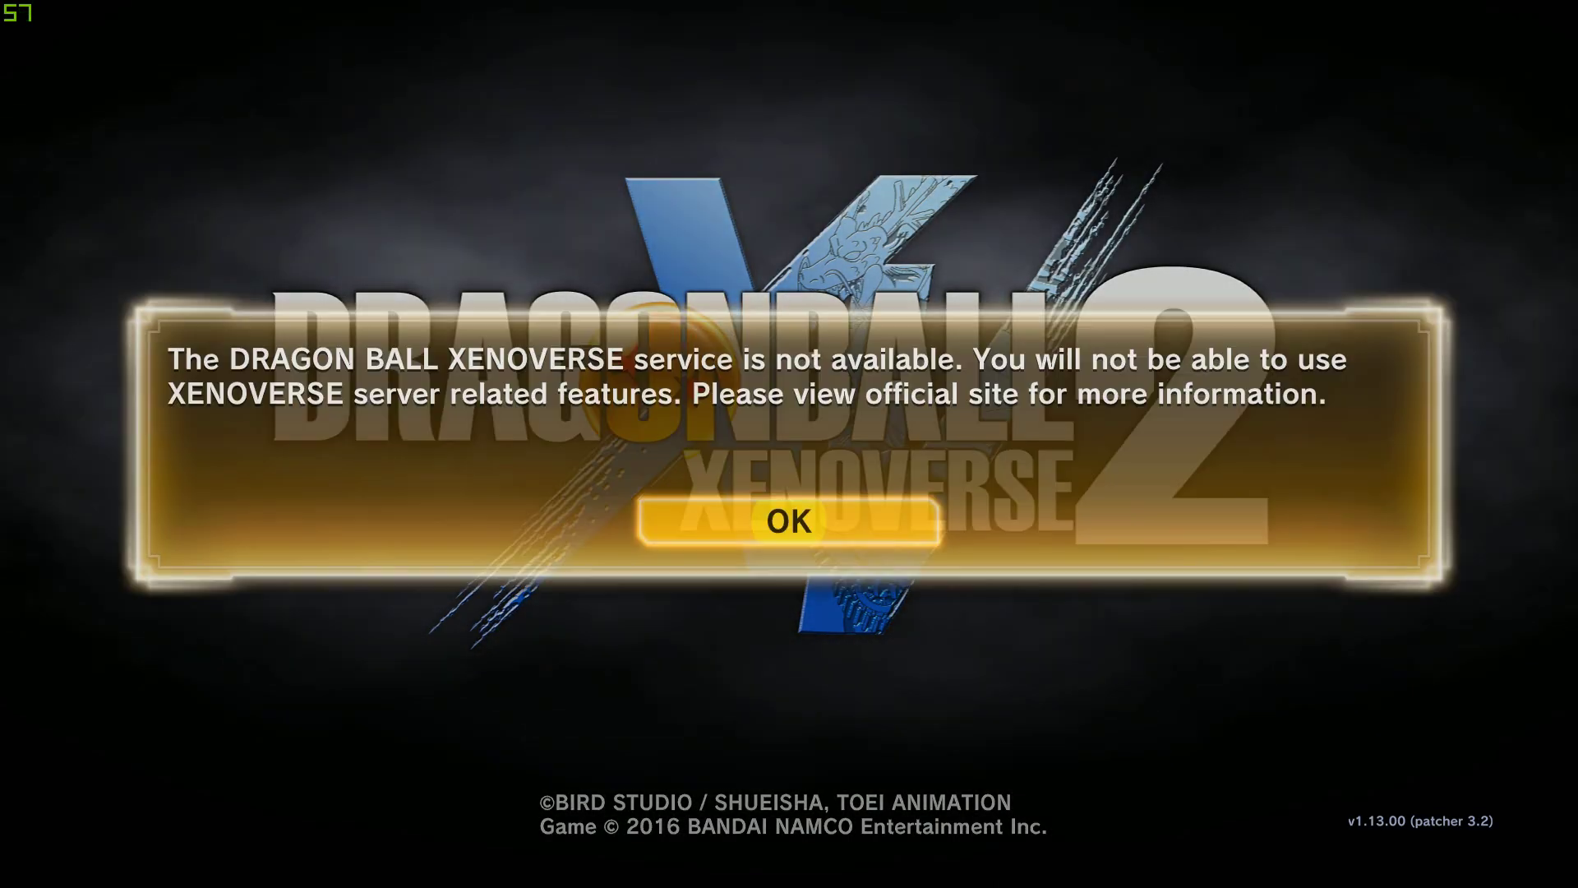
pyautogui.press('Return')
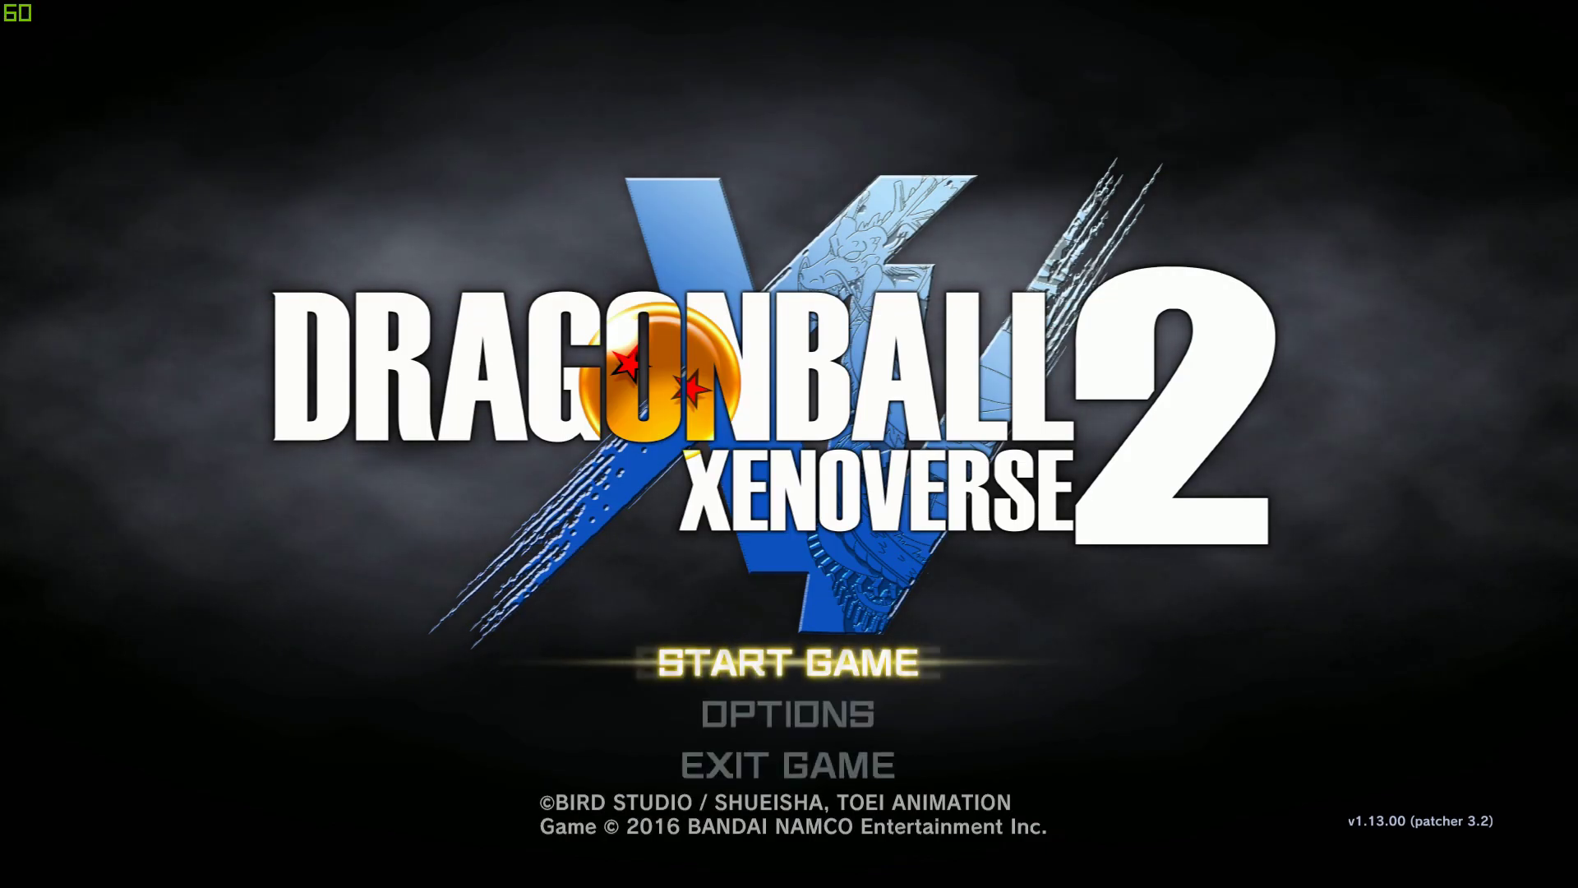
# - Start the game and load the character Shakuan from the first slot
pyautogui.press('Return')
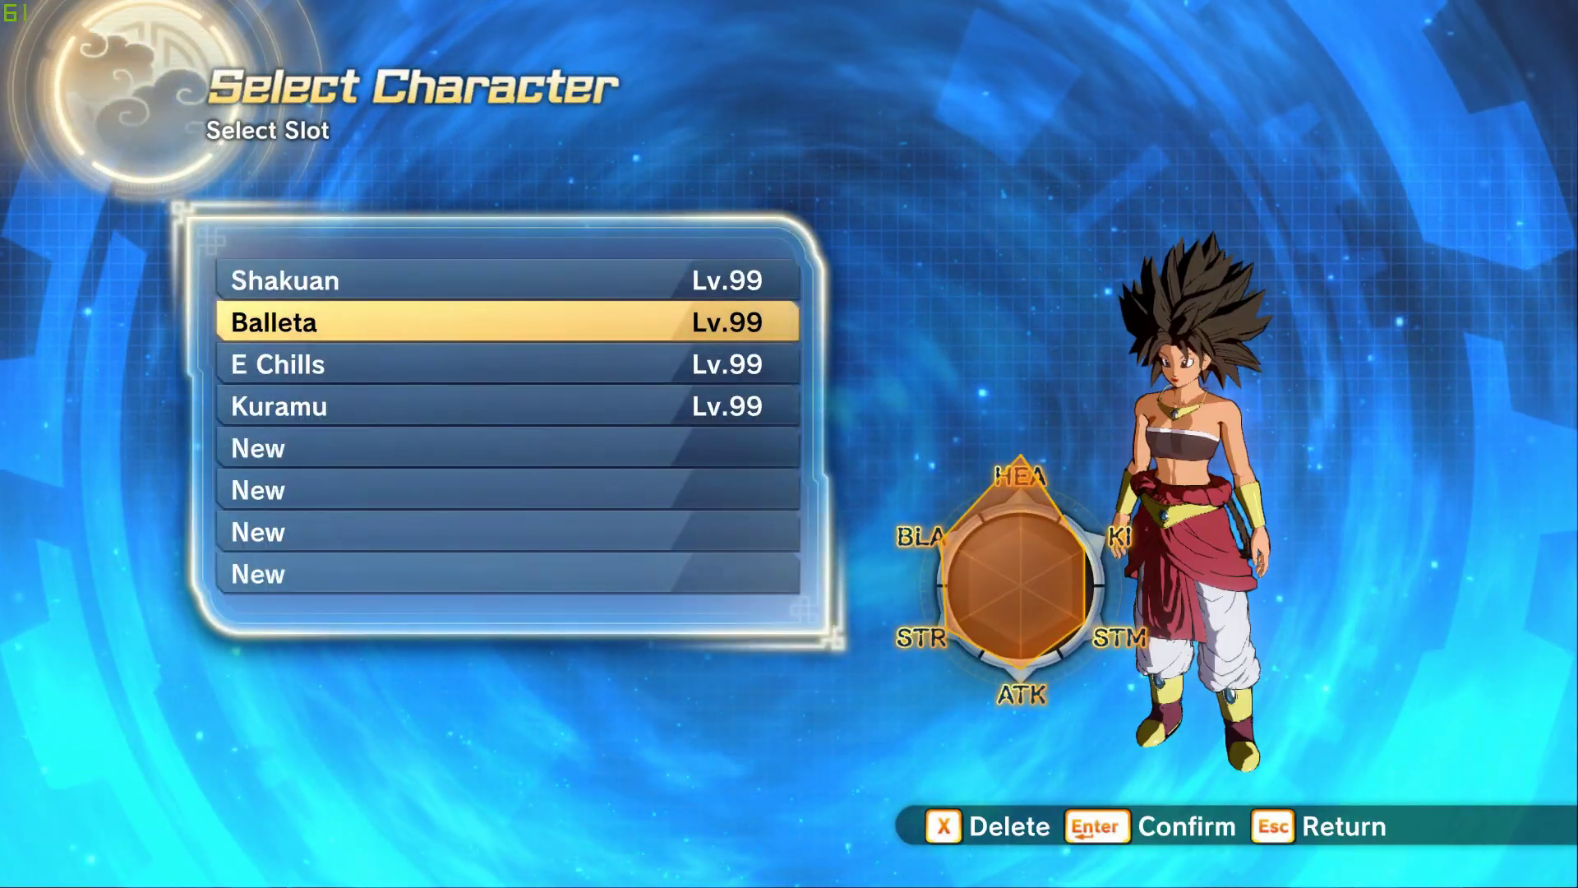
pyautogui.press('Up')
pyautogui.press('Return')
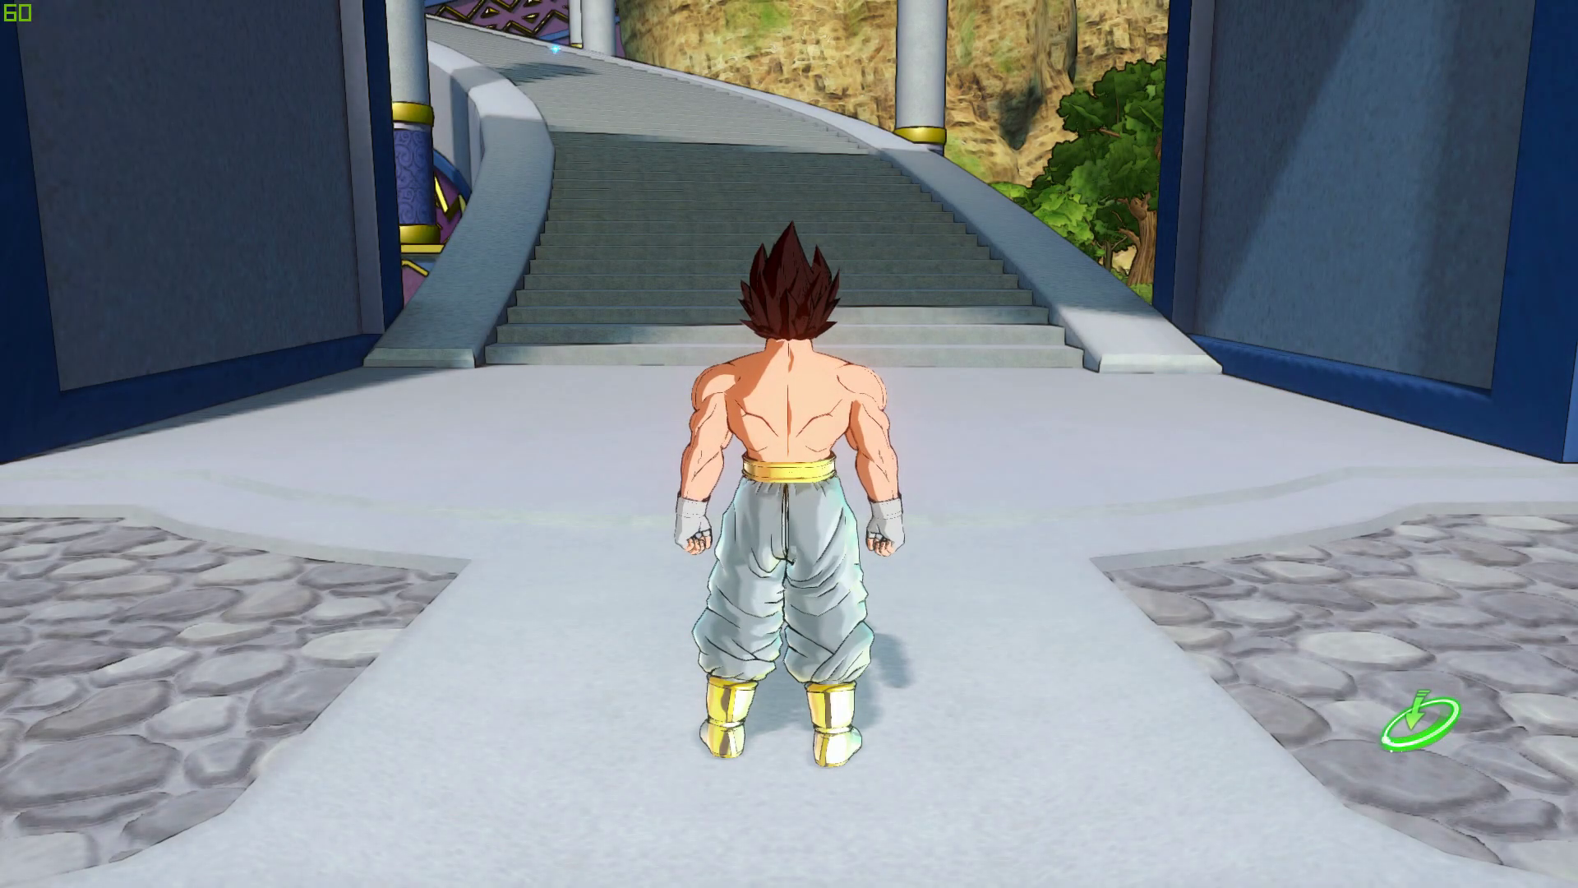
# - Open Shakuan's skill set to check which Awoken Skill is equipped, and return to the lobby
pyautogui.press('Escape')
pyautogui.press('Return')
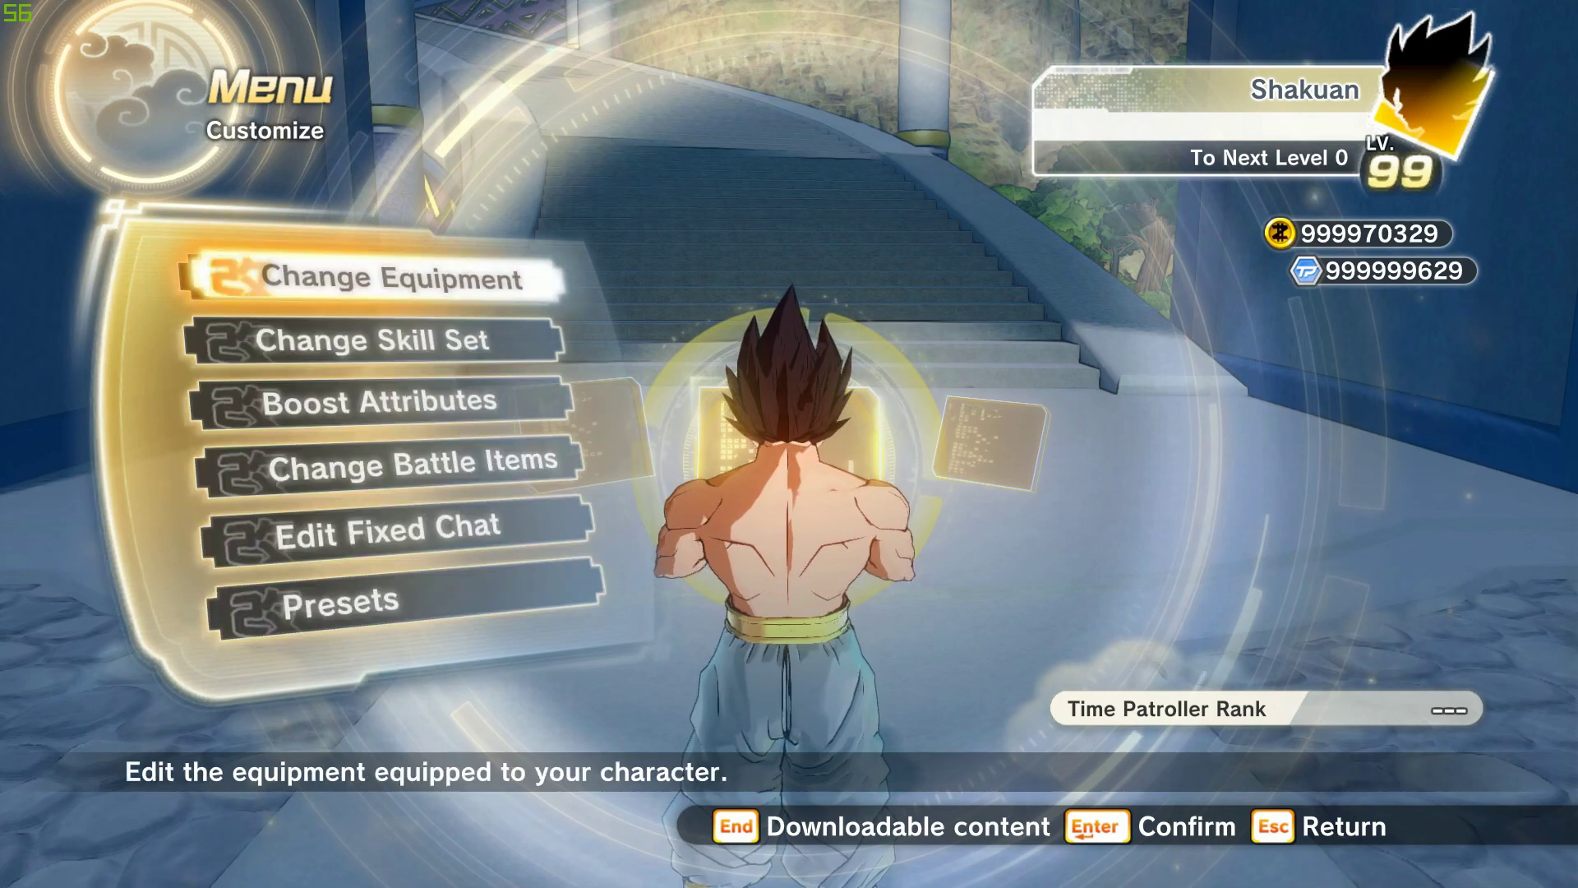
pyautogui.press('Down')
pyautogui.press('Return')
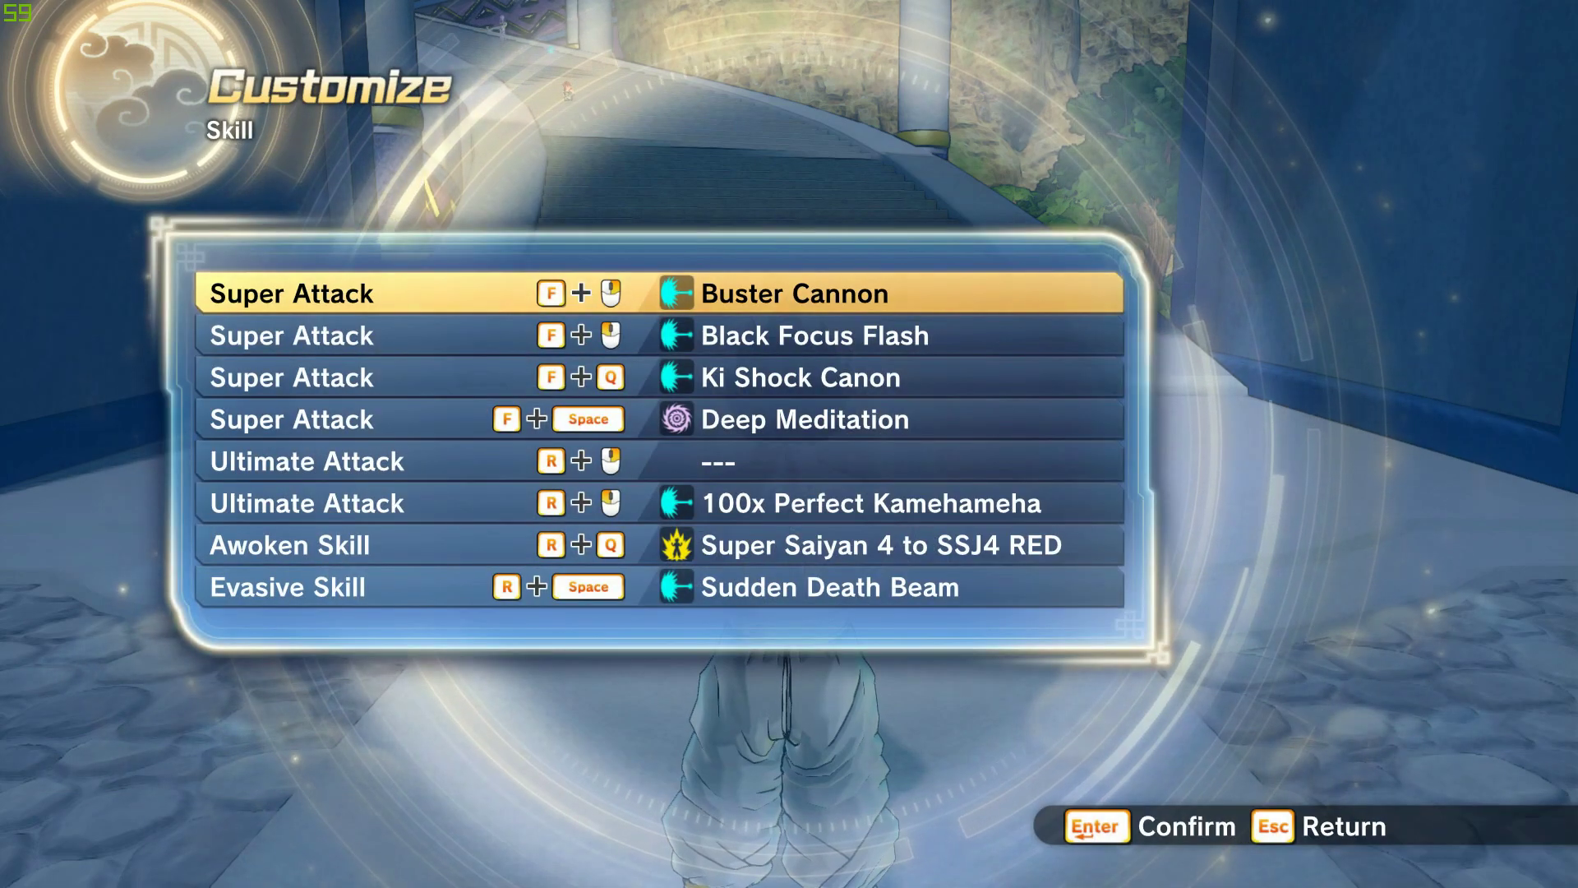
pyautogui.press('Down')
pyautogui.press('Down')
pyautogui.press('Down')
pyautogui.press('Down')
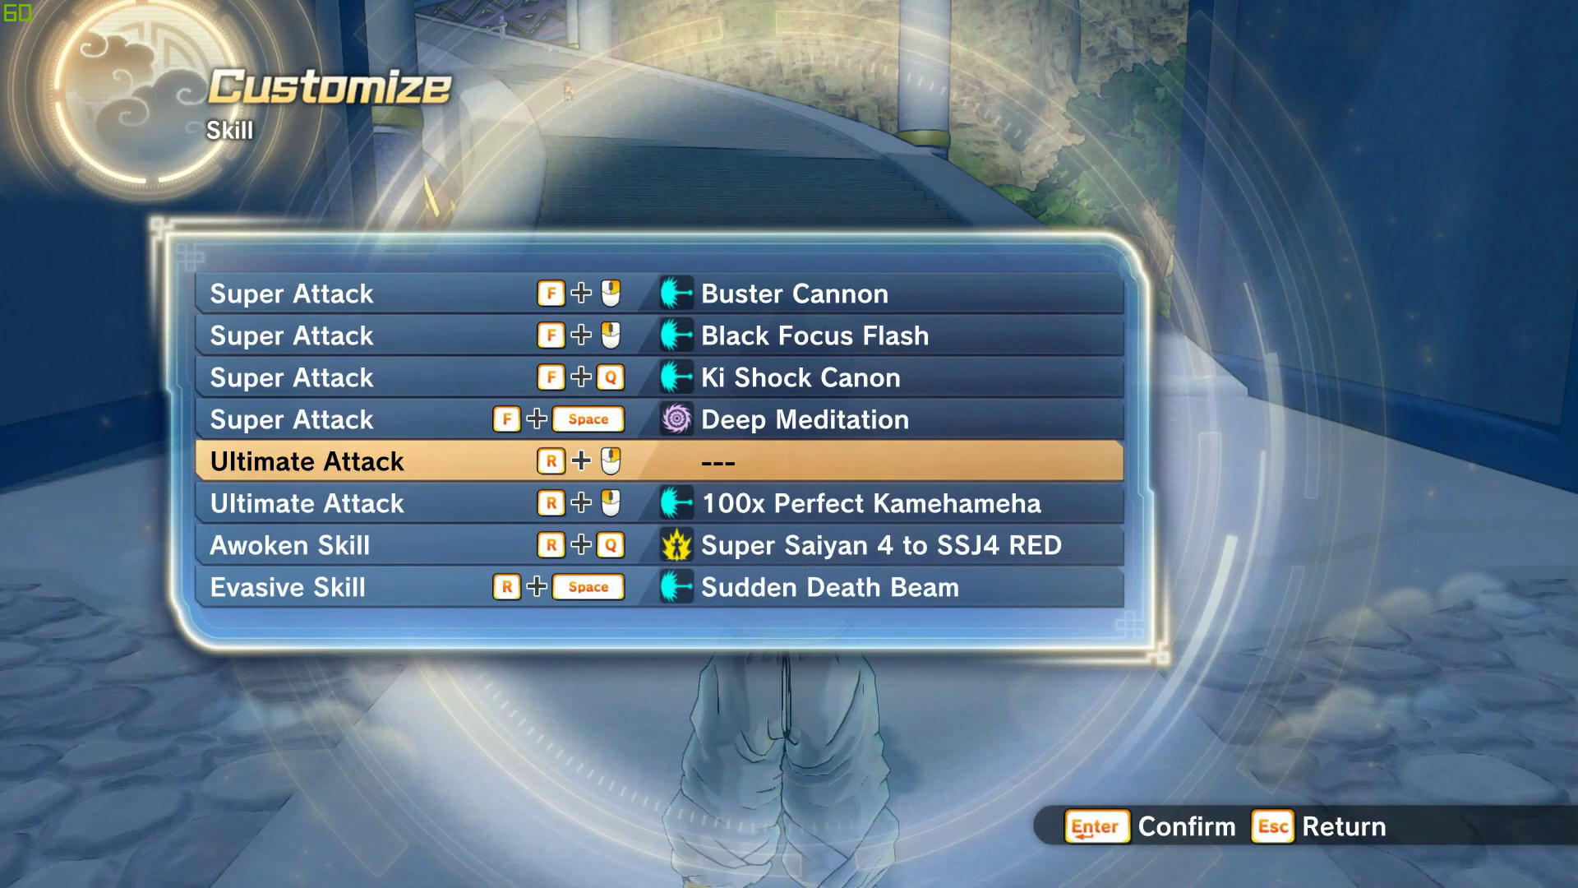
pyautogui.press('Down')
pyautogui.press('Down')
pyautogui.press('Escape')
pyautogui.press('Escape')
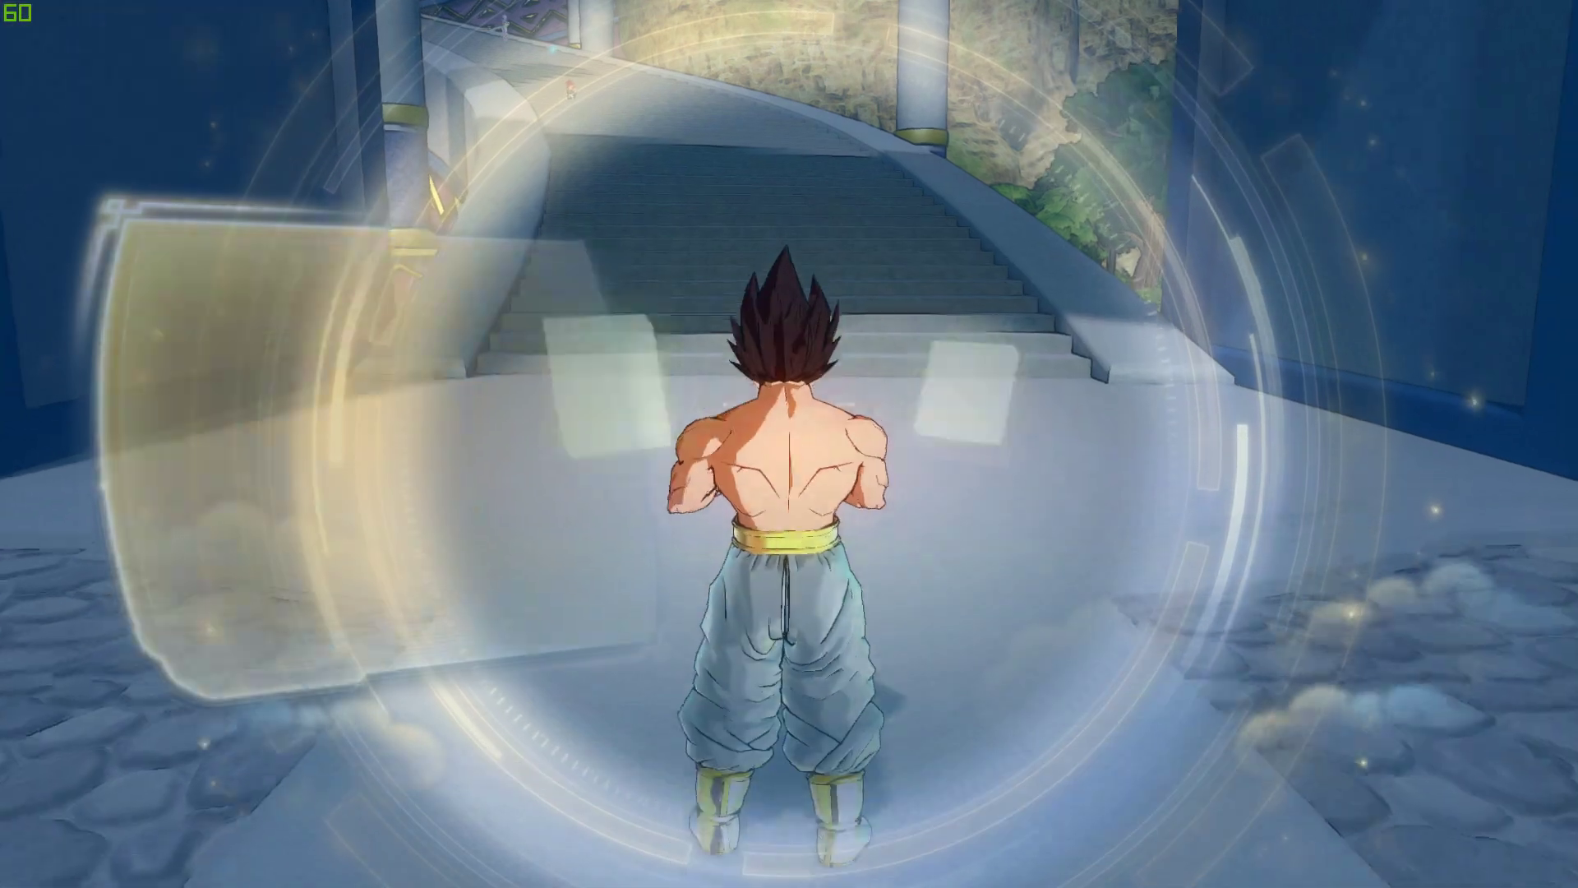
pyautogui.press('Escape')
# - Travel to the Offline Battles counter and enter an offline battle against the computer
pyautogui.press('d')
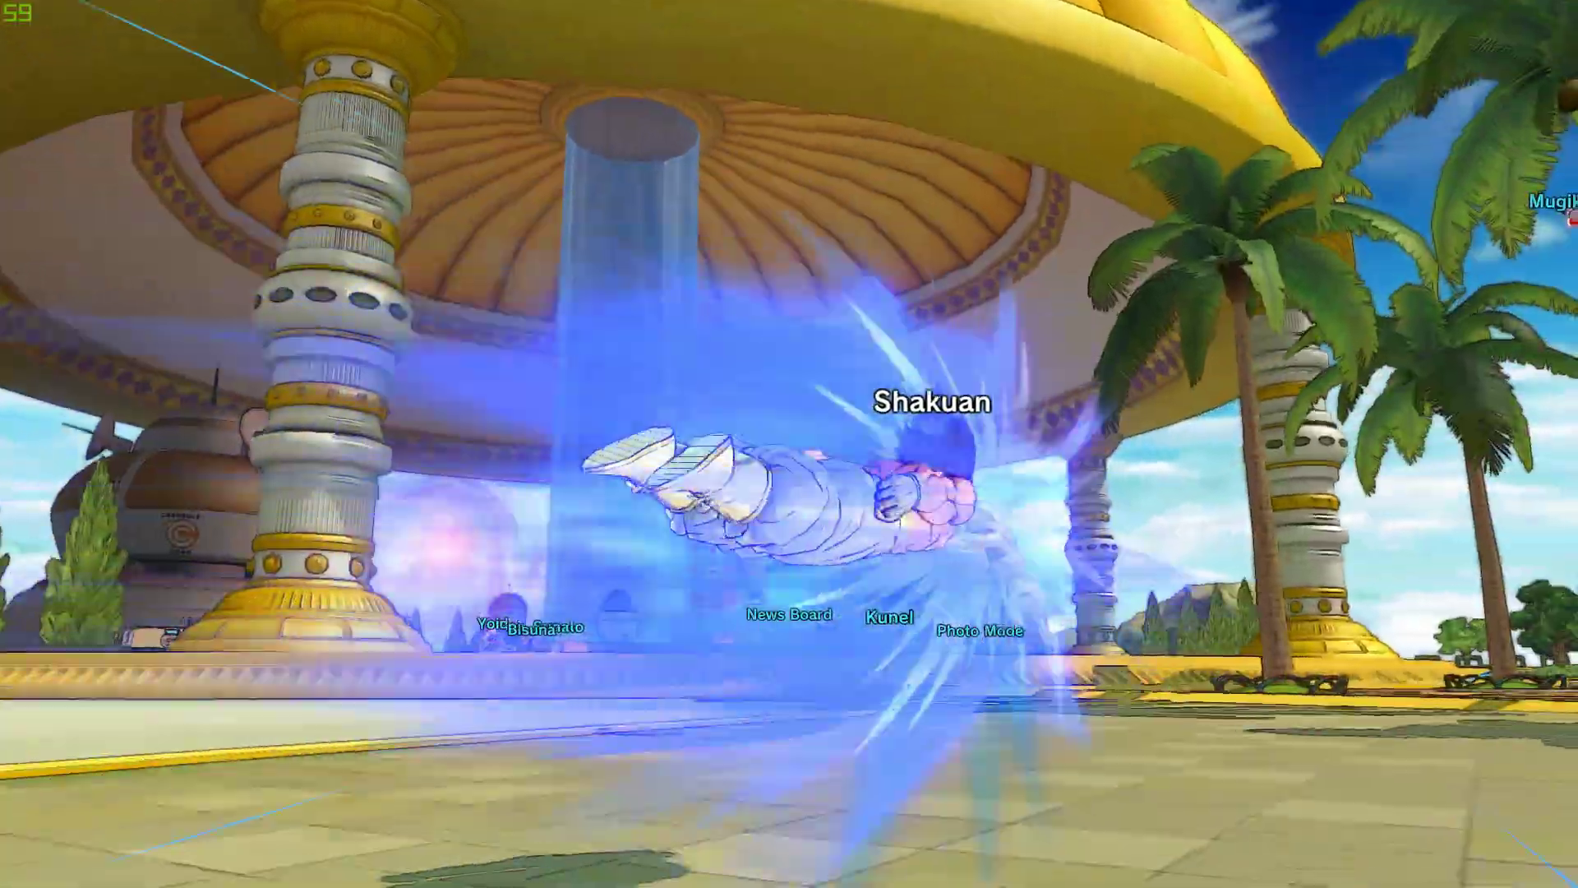
pyautogui.press('w')
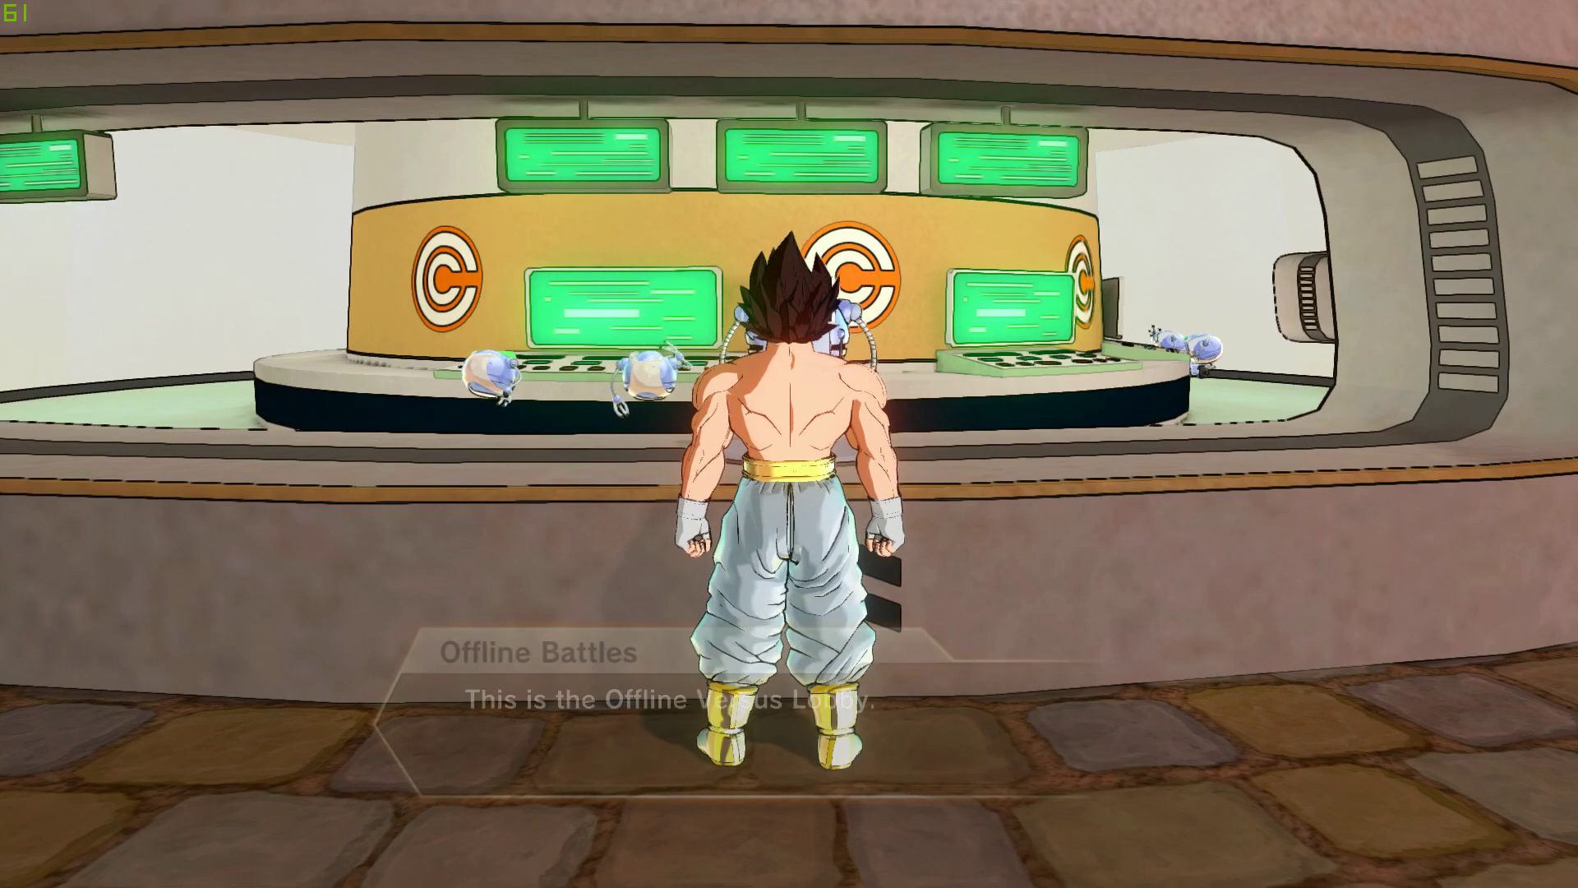
pyautogui.press('Return')
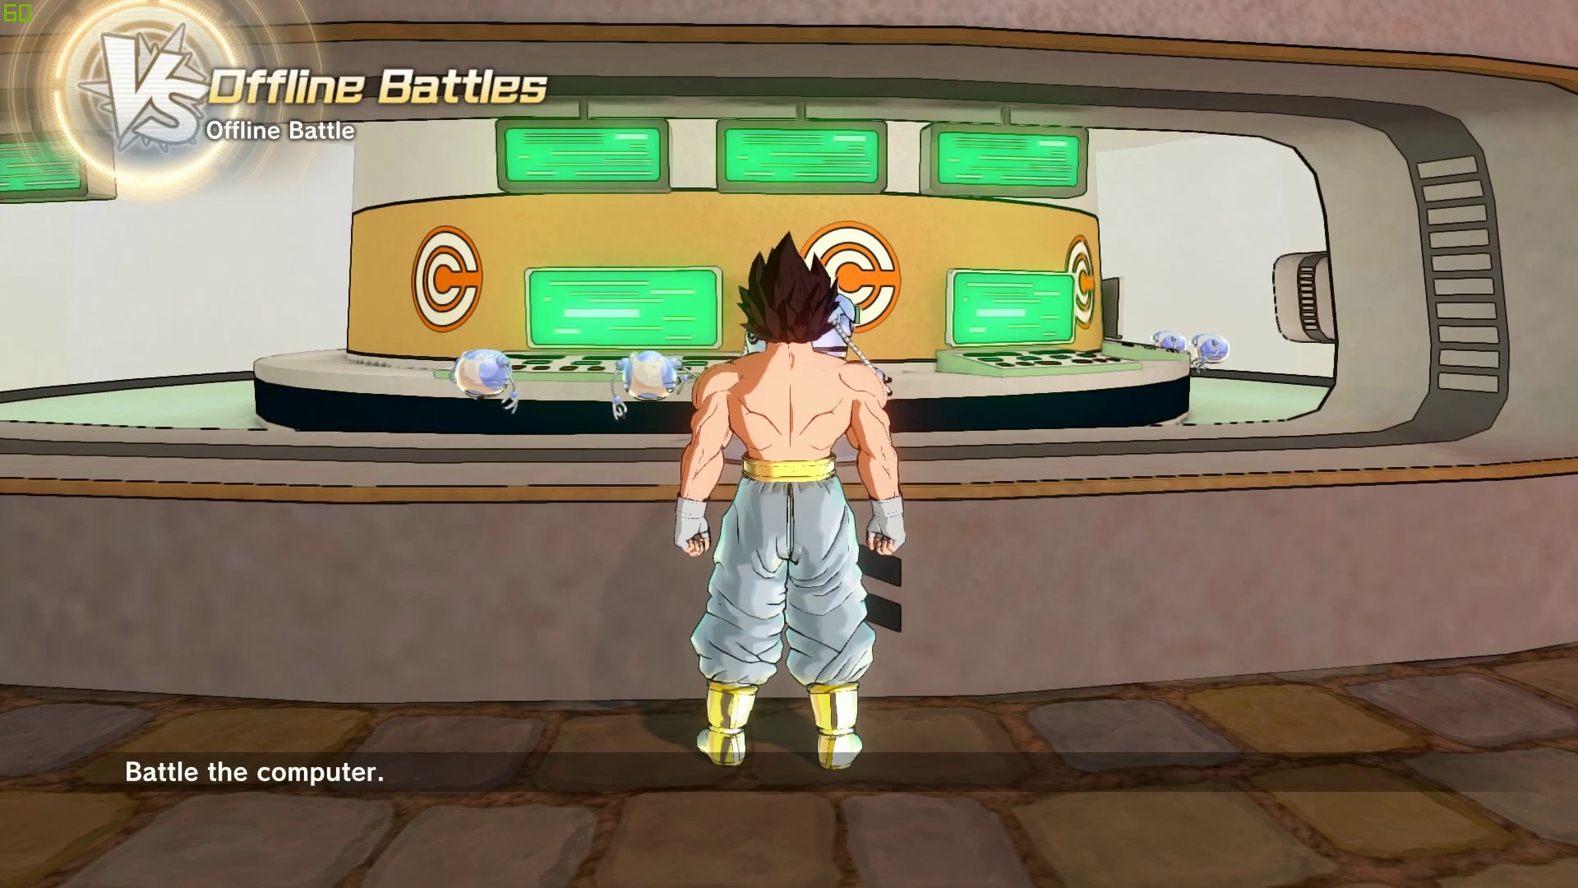
pyautogui.press('Return')
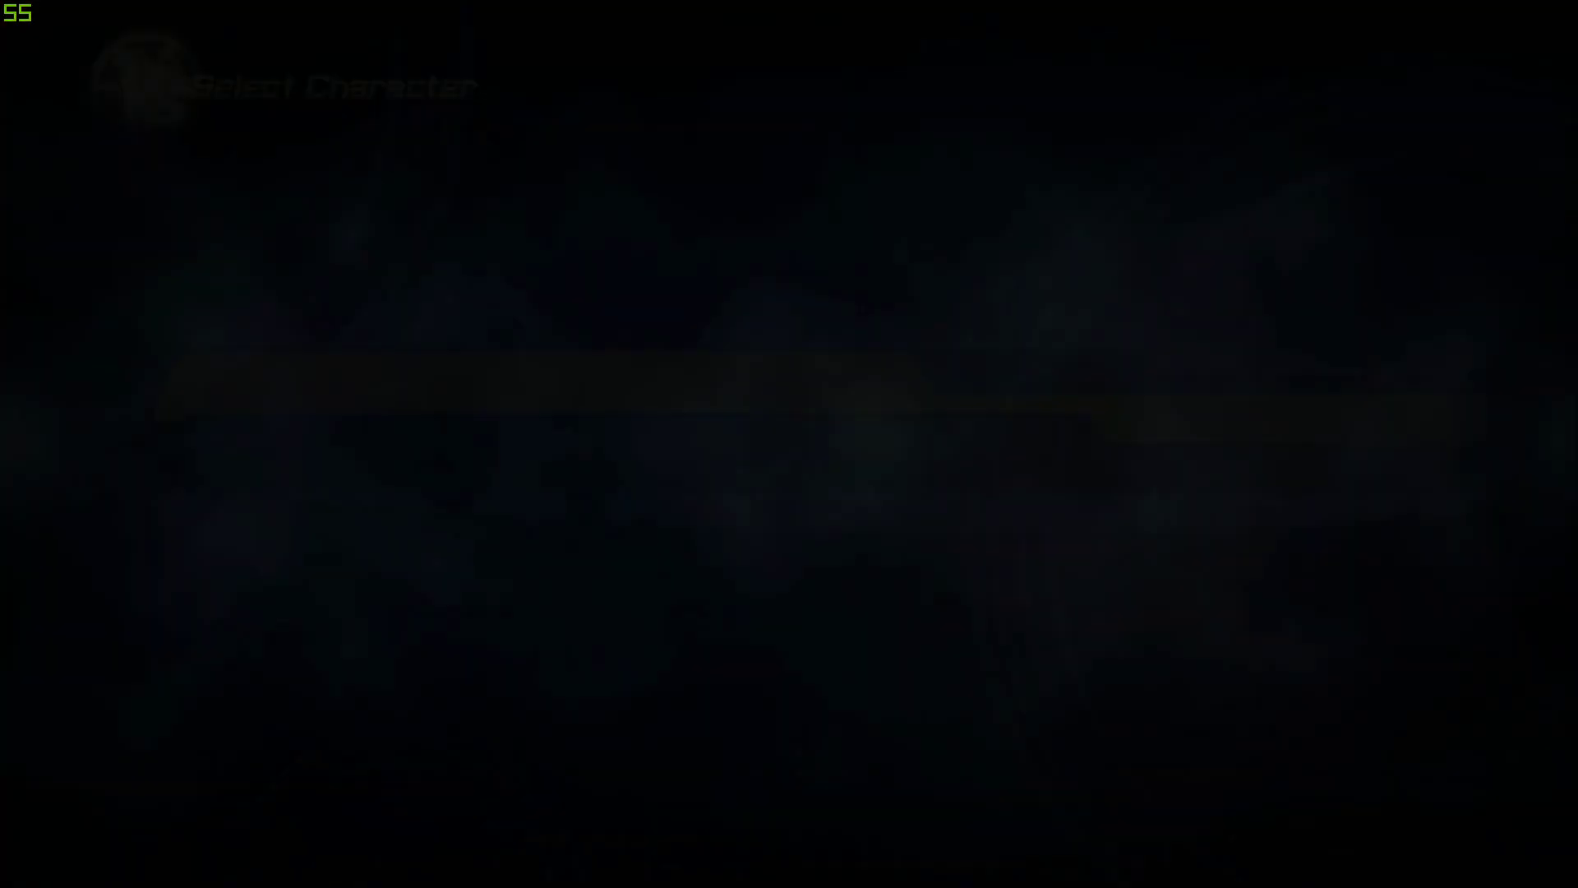
# - Set up the match as Shakuan against Trunks (Future) on the World Tournament Stage
pyautogui.press('x')
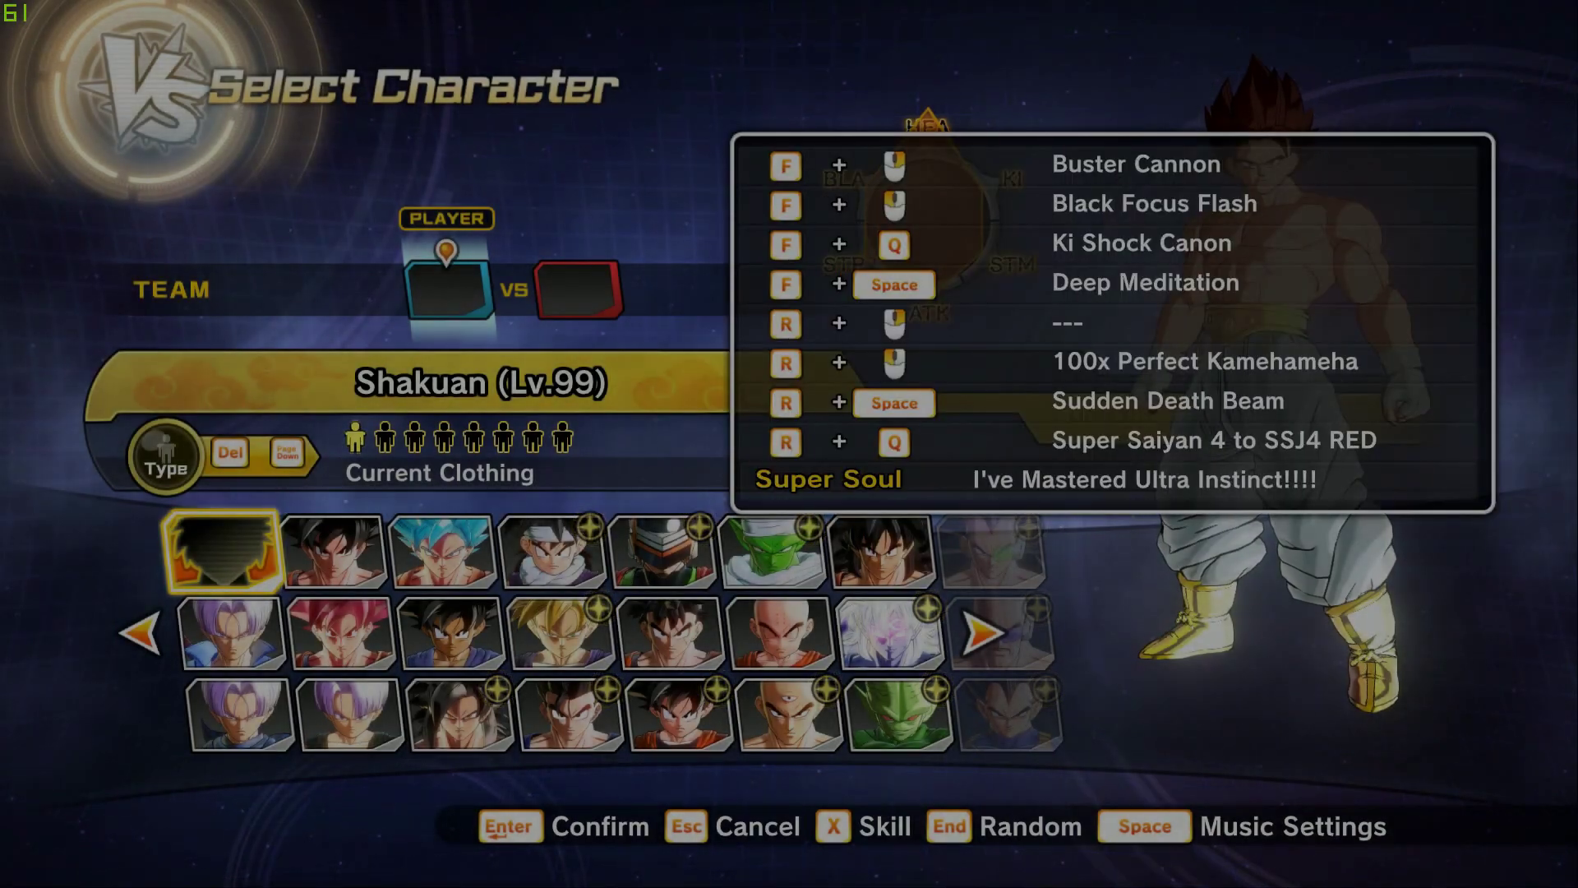
pyautogui.press('Down')
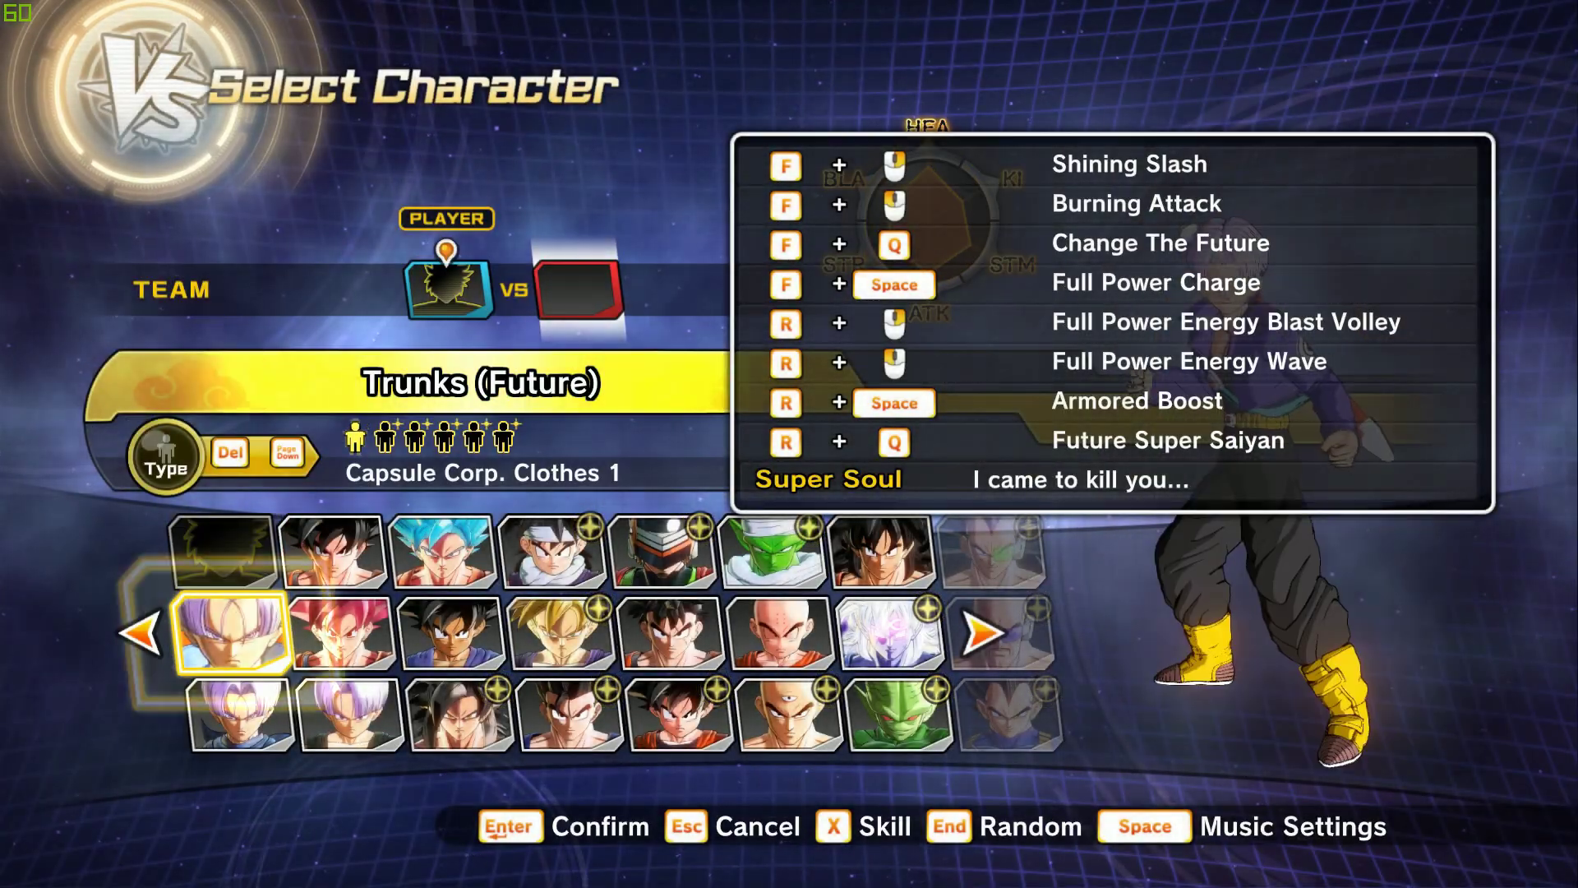
pyautogui.press('Return')
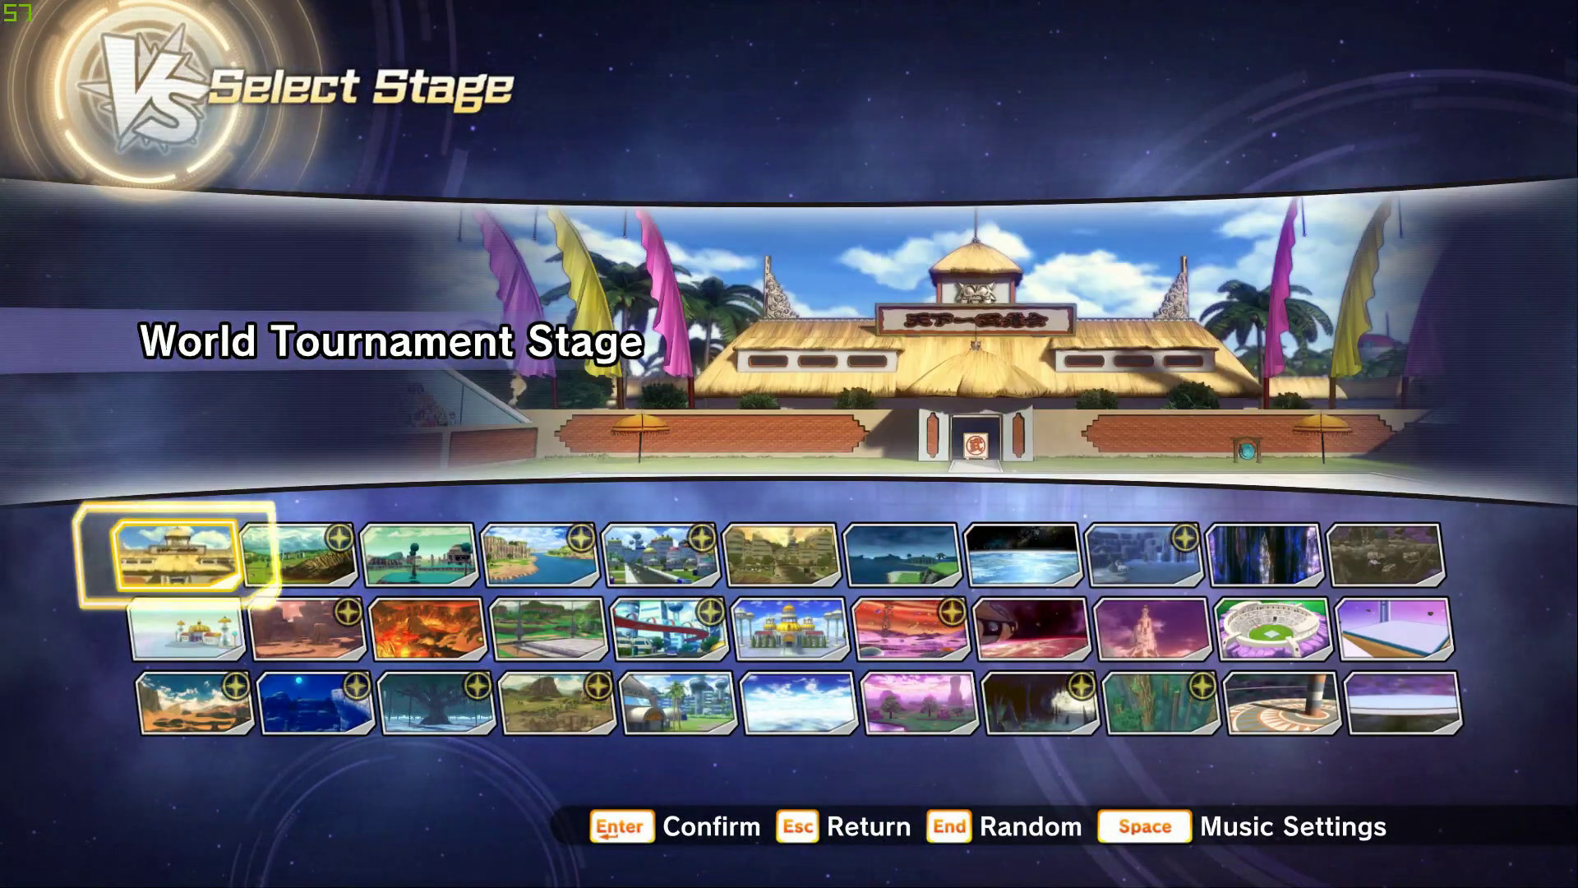
pyautogui.press('Return')
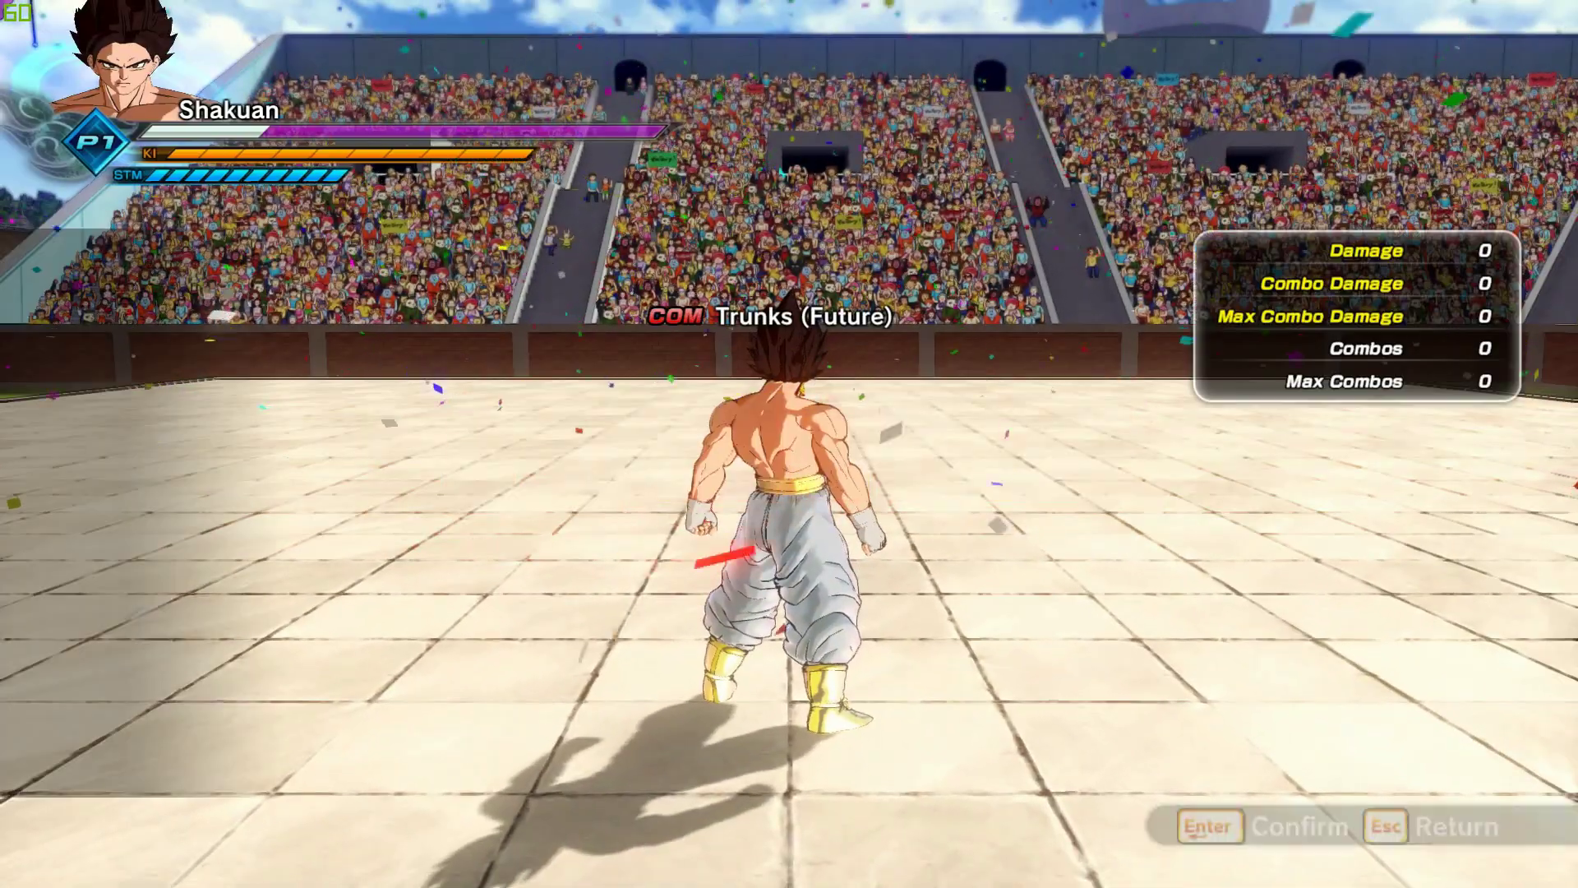
# - Start the fight and test the stages of the Super Saiyan 4 to SSJ4 RED Awoken Skill
pyautogui.press('Escape')
pyautogui.press('Return')
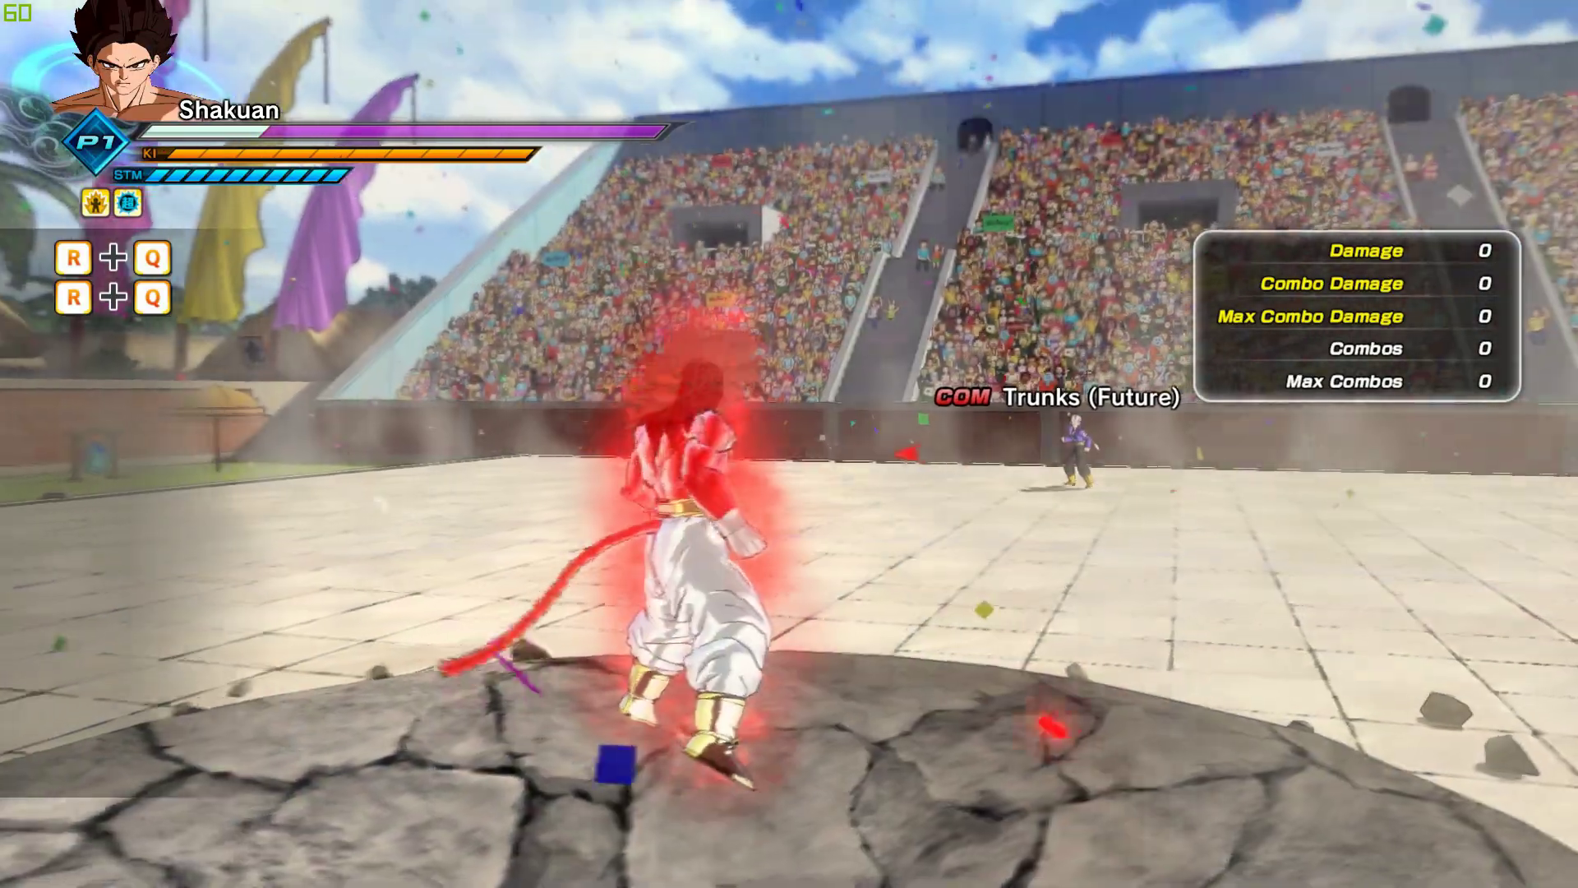
pyautogui.press('r')
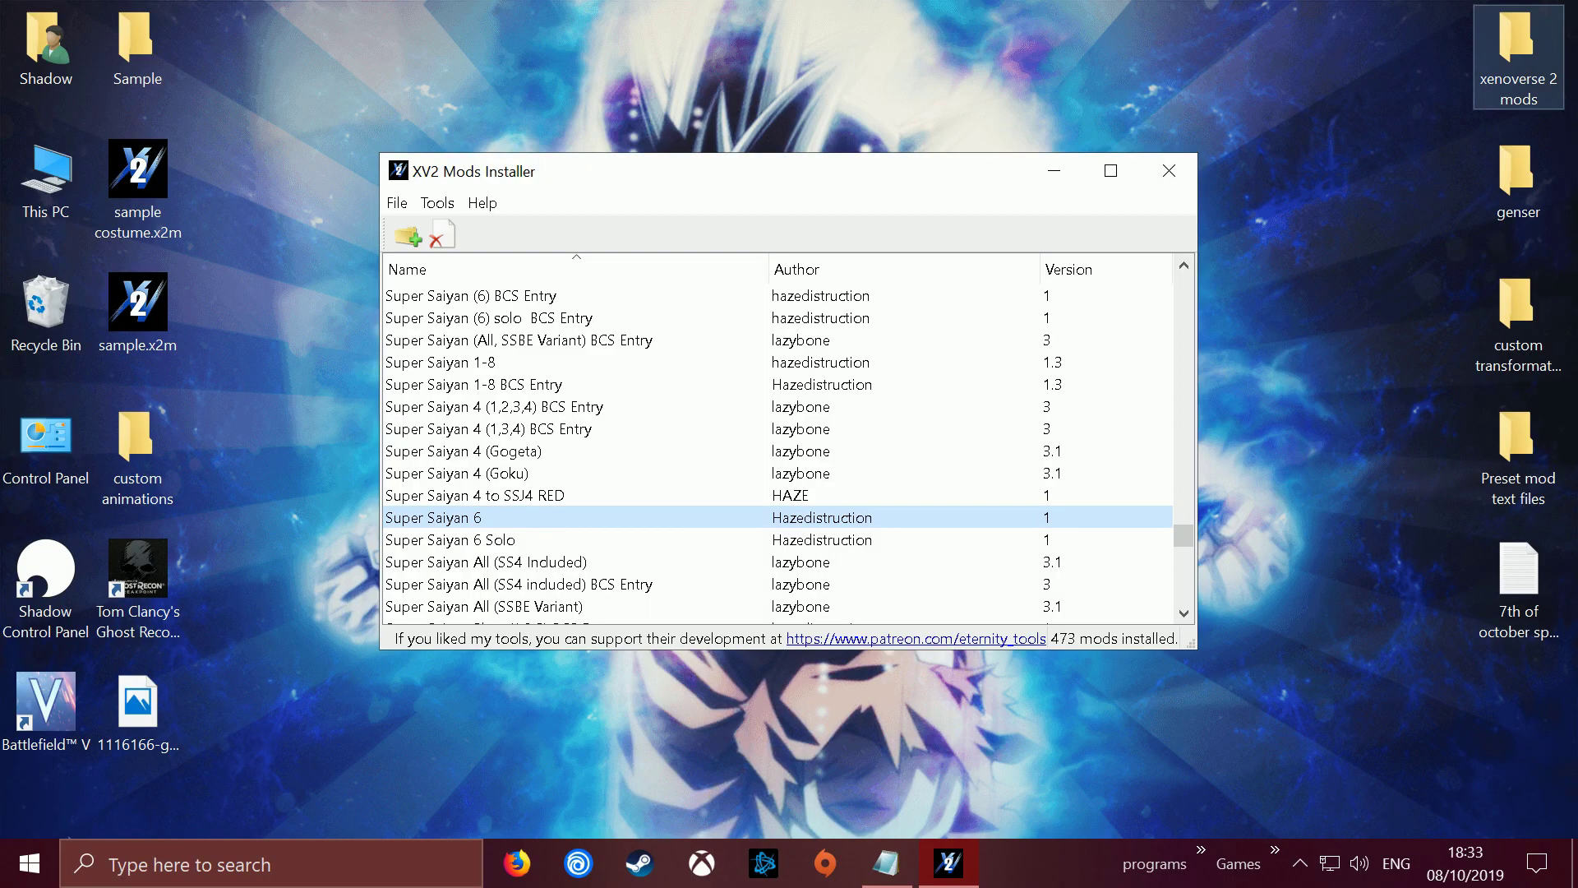
# - Switch to File Explorer and browse from xenoverse 2 mods through NT and 0. Hair Change Transformations (CaC) to the 0. Normal folder
pyautogui.doubleClick(1518, 57)
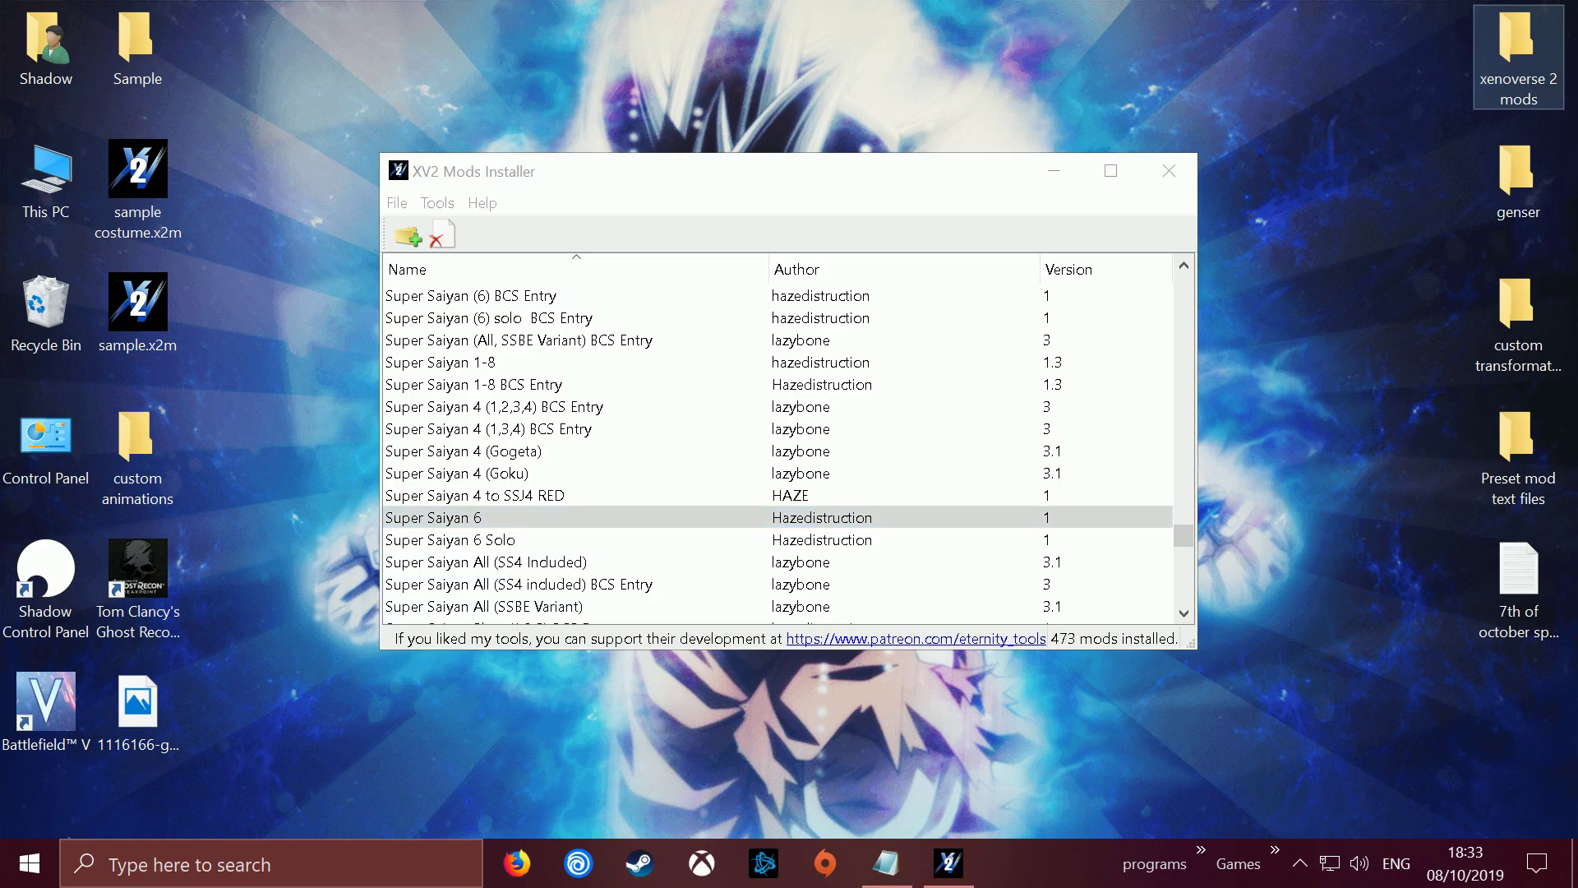
pyautogui.moveTo(509, 36); pyautogui.dragTo(950, 26)
pyautogui.doubleClick(890, 598)
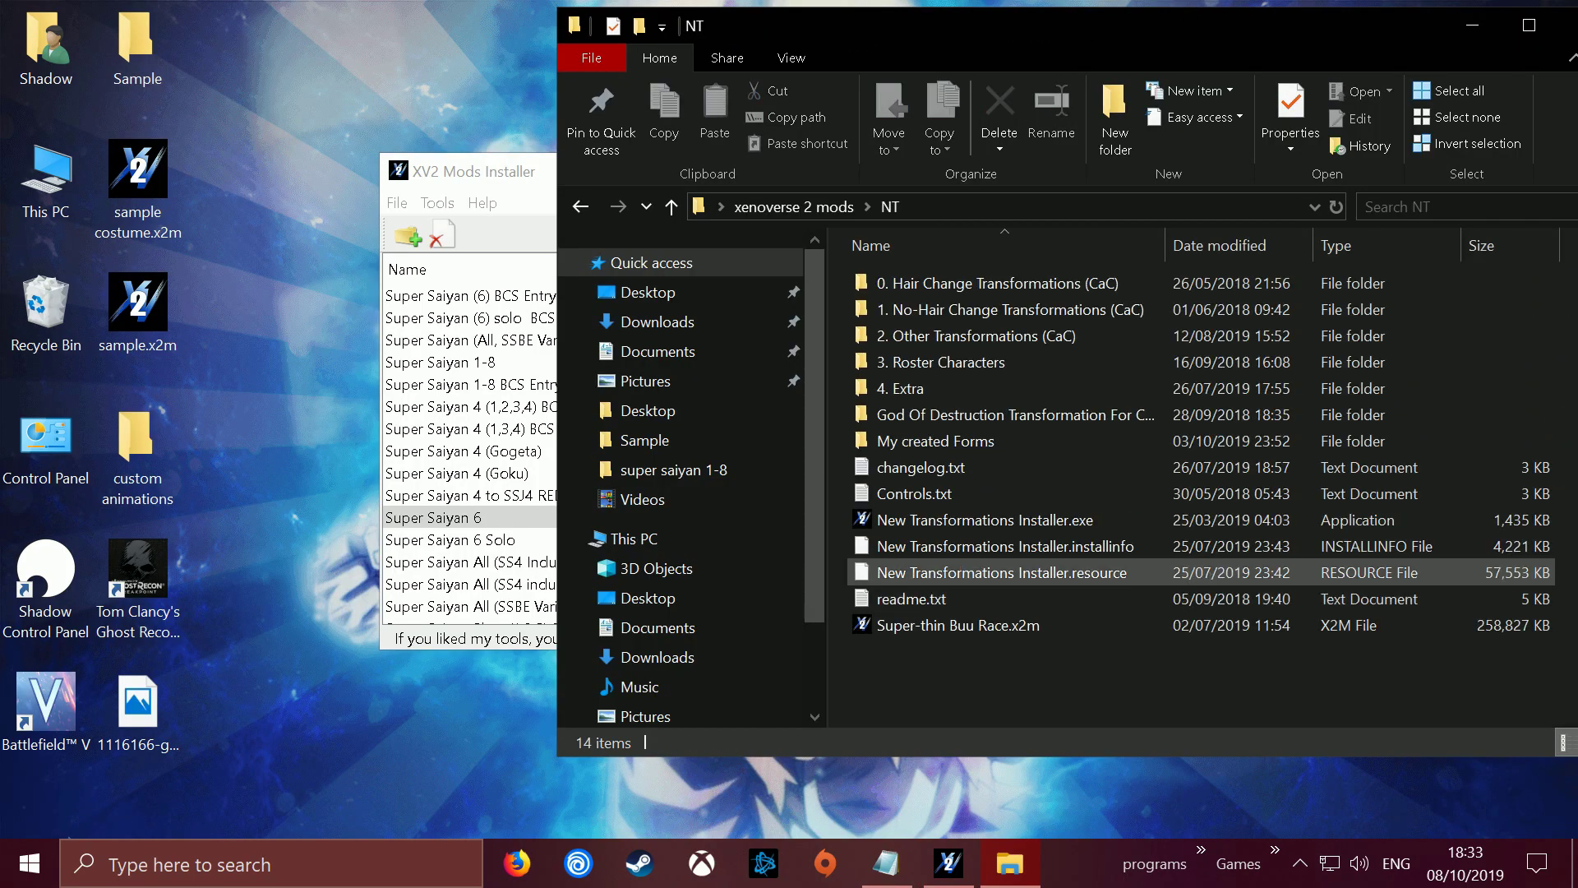
pyautogui.doubleClick(954, 283)
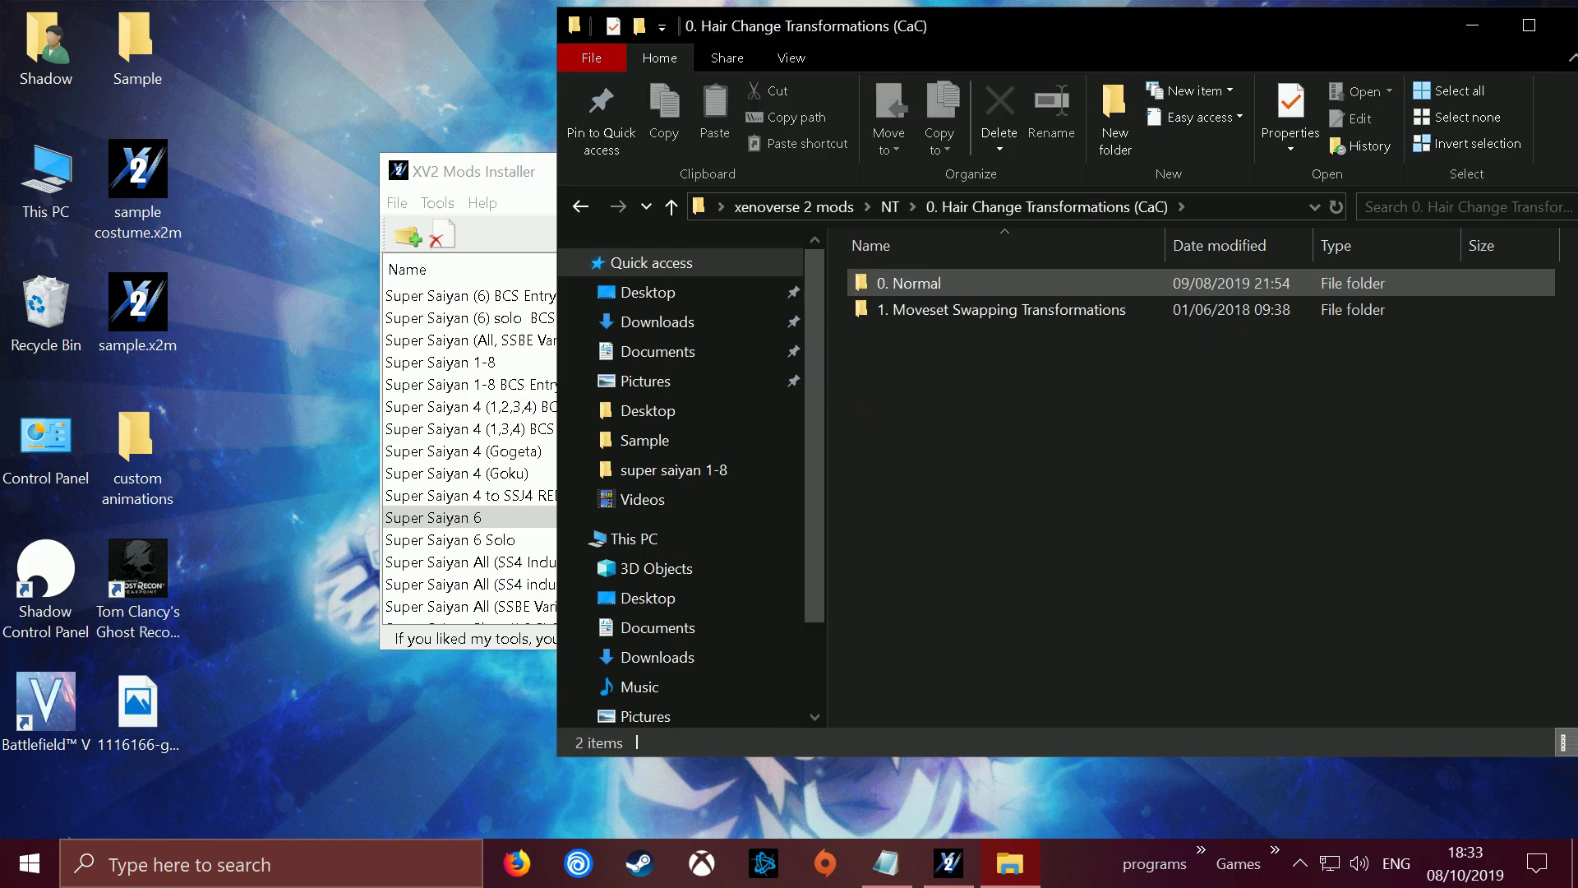
pyautogui.doubleClick(954, 283)
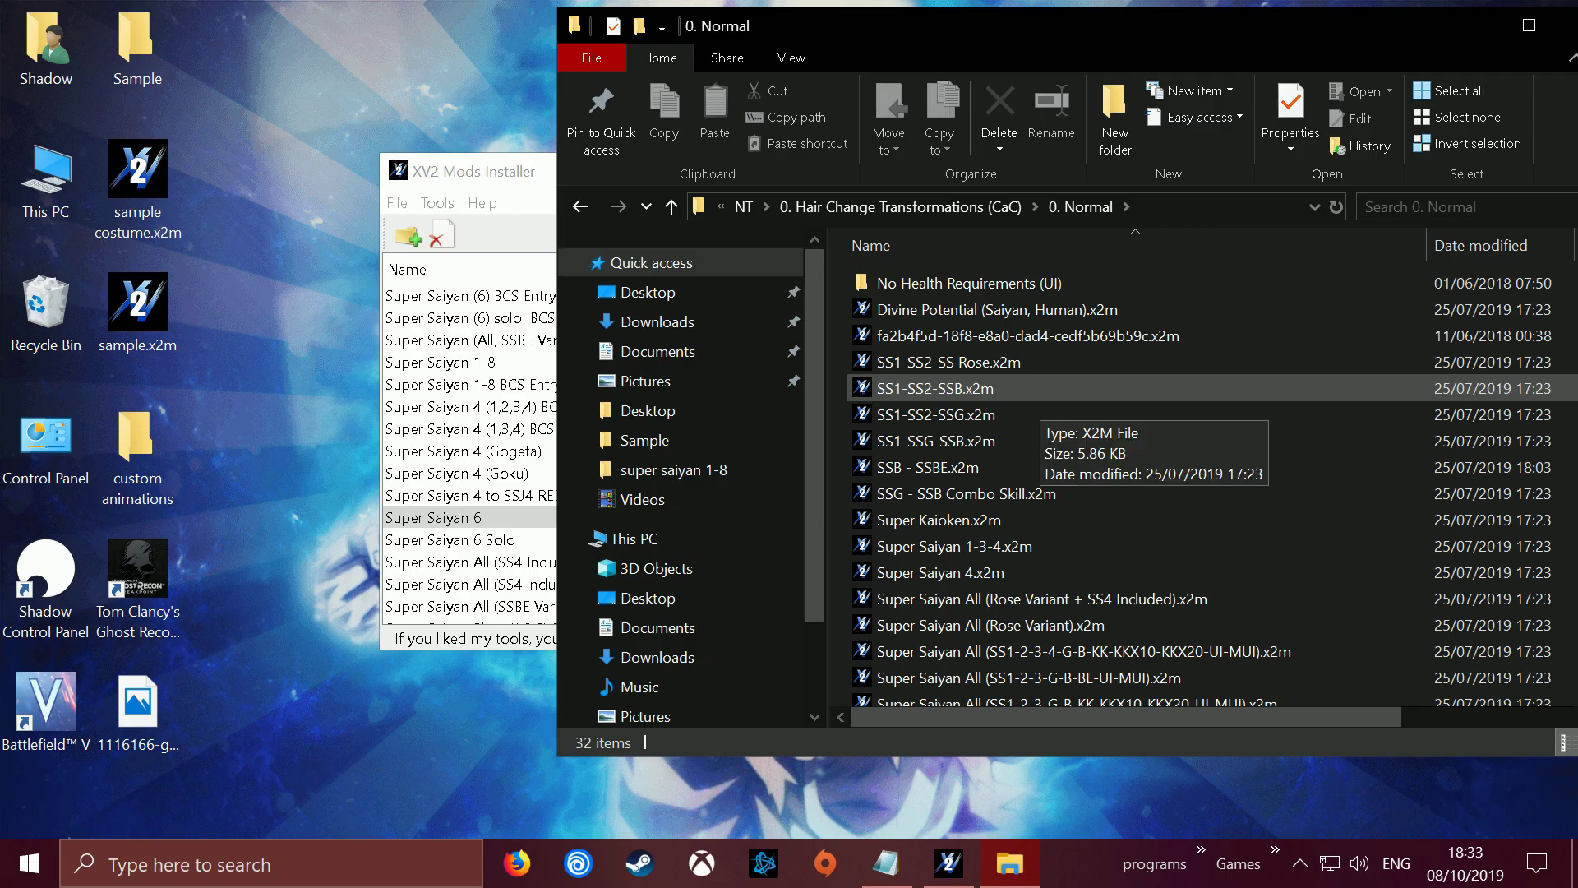
# - Open Super Saiyan God (solo).x2m as an archive in 7-Zip and enter its SKILL folder
pyautogui.scroll(-1, 1019, 398)
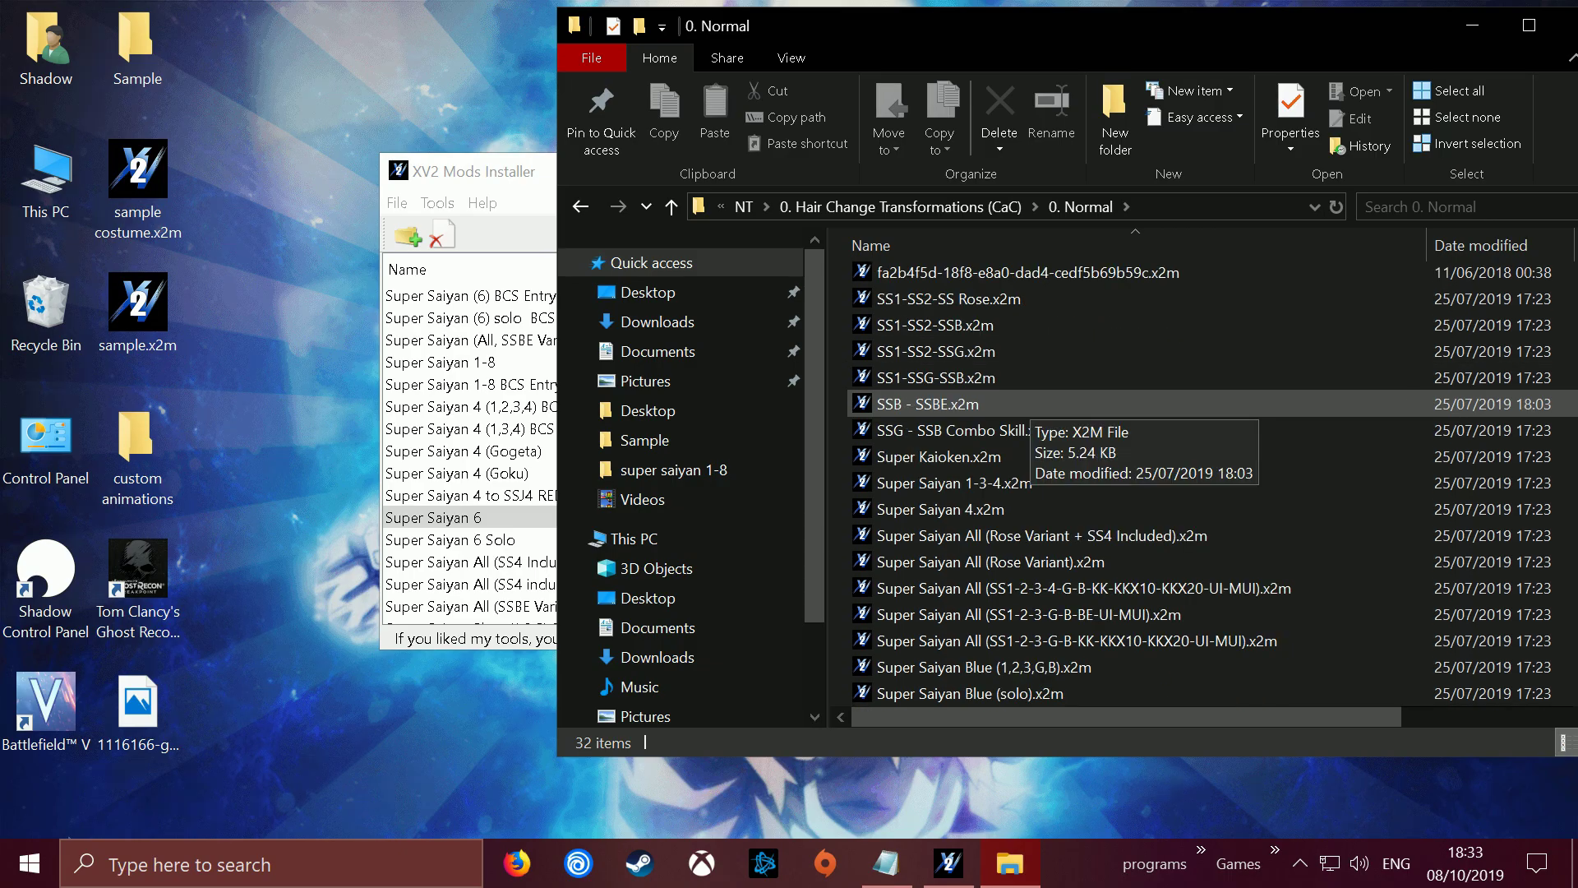
pyautogui.scroll(-3, 1019, 404)
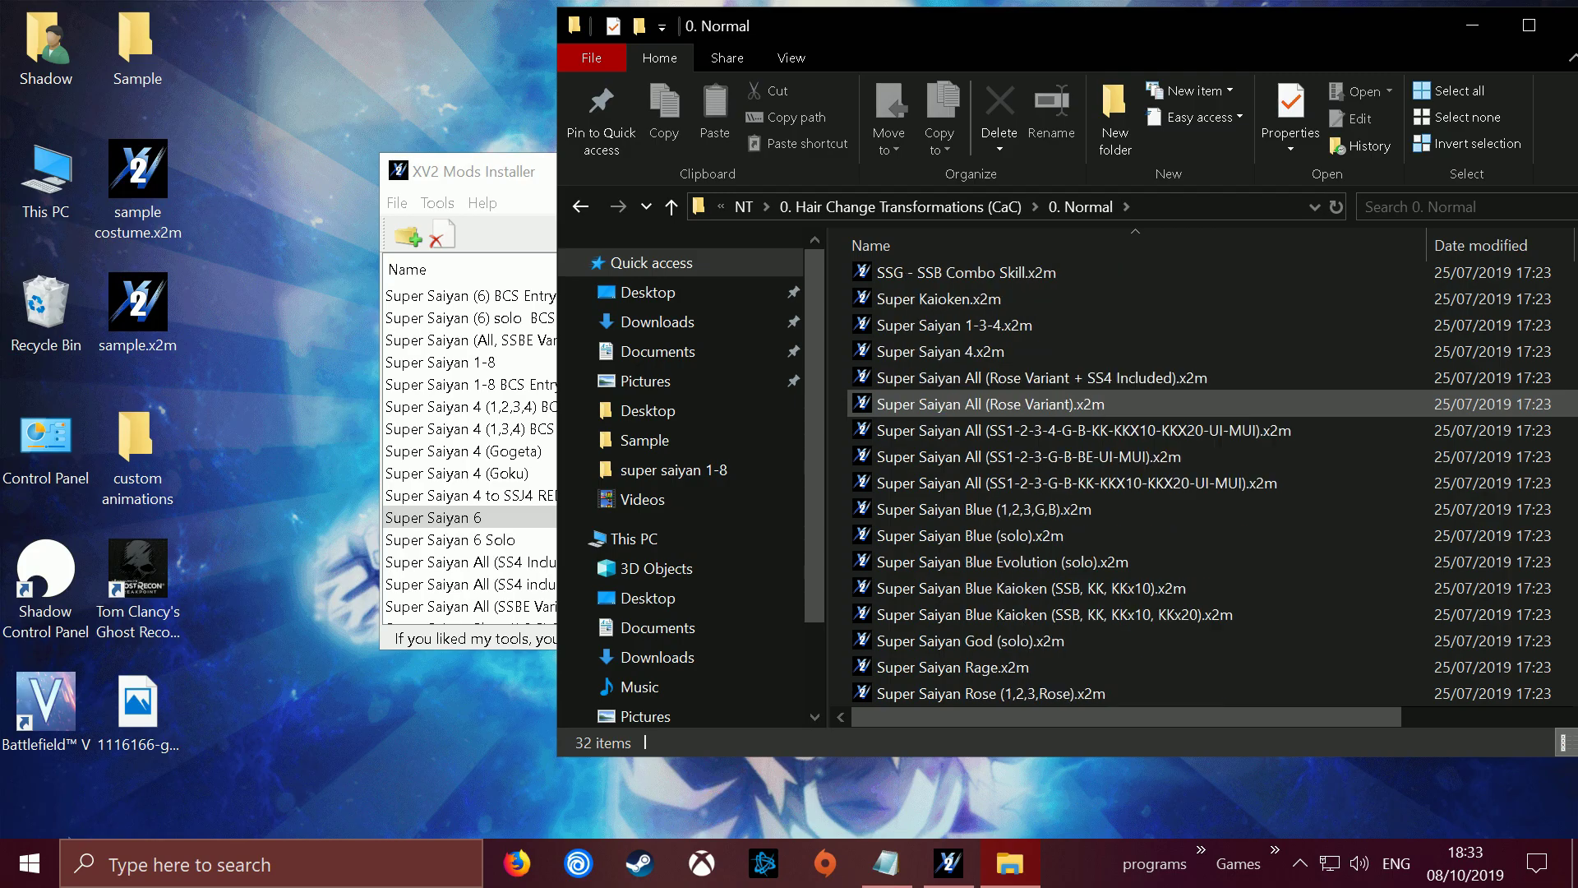
pyautogui.scroll(-1, 1019, 404)
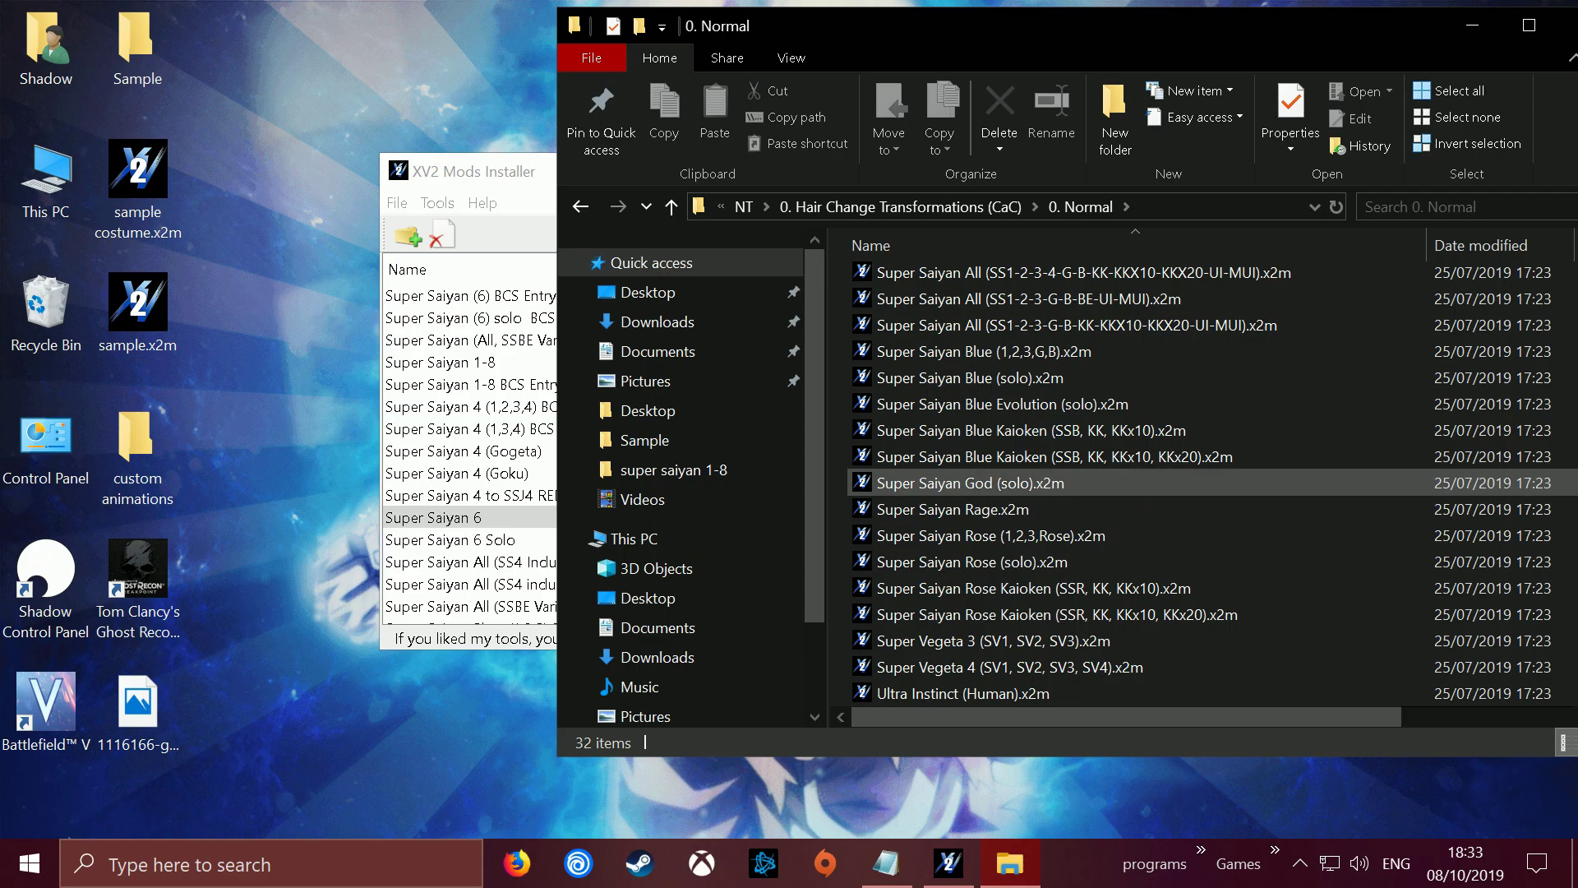
pyautogui.rightClick(972, 485)
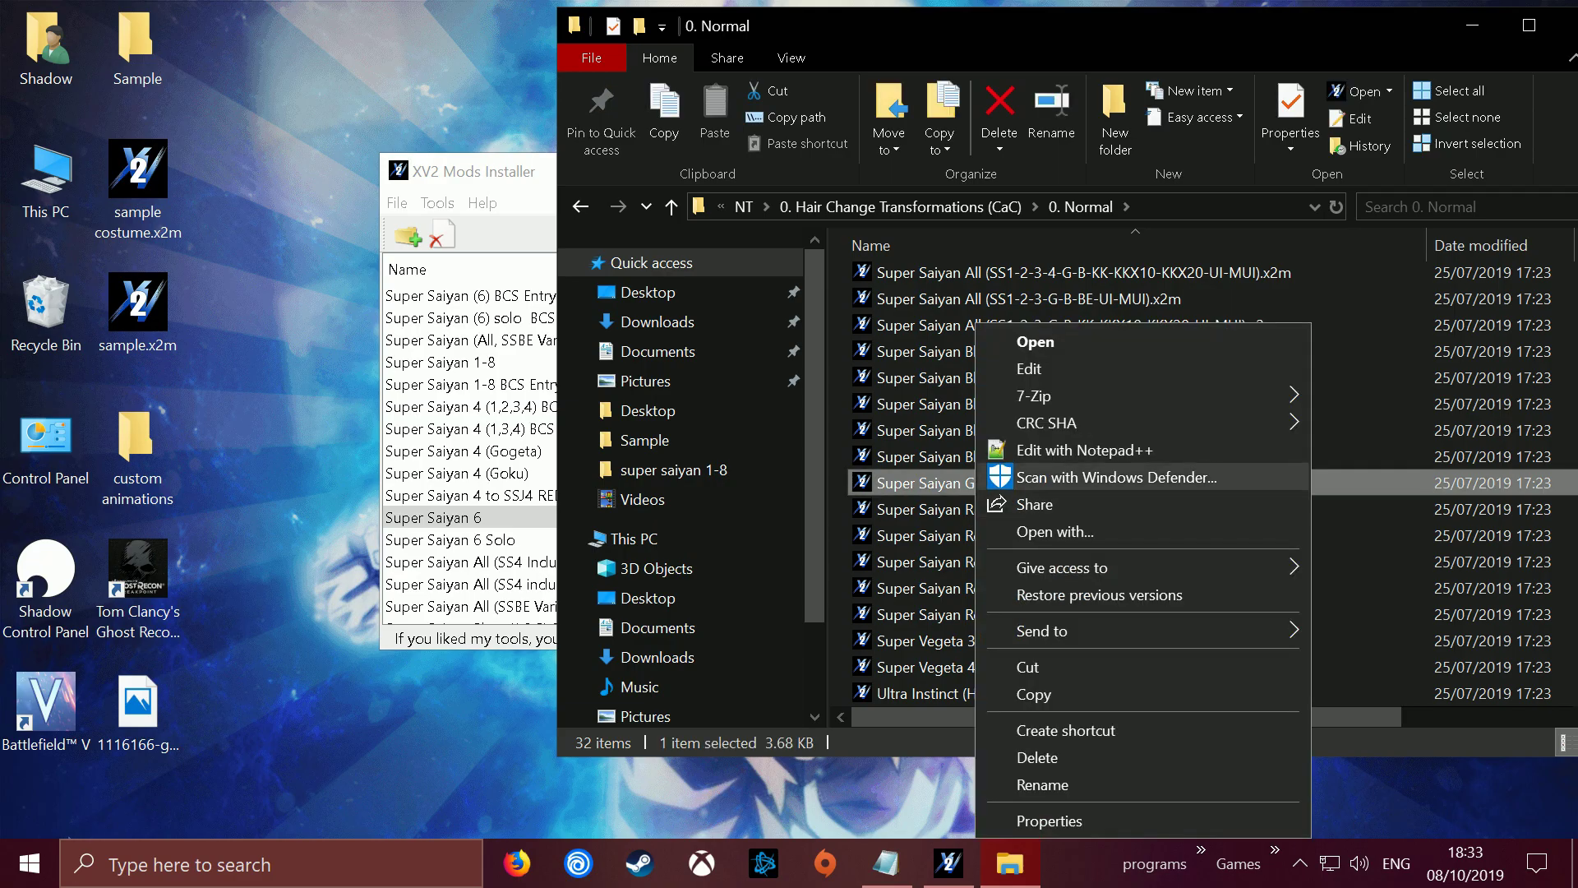
pyautogui.press('Escape')
pyautogui.rightClick(931, 483)
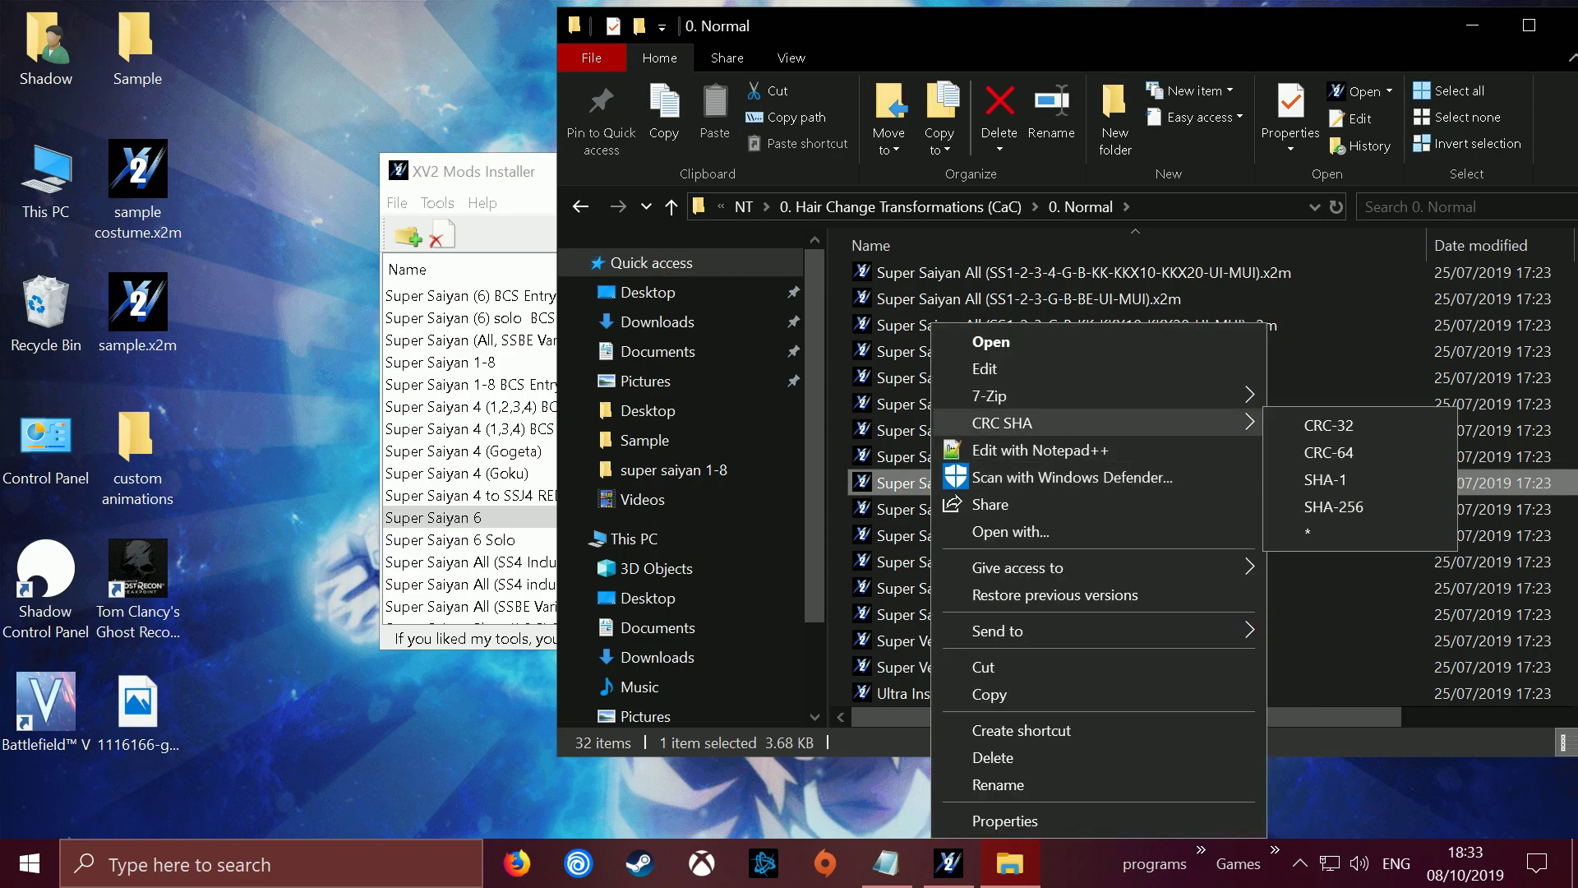
pyautogui.moveTo(995, 396)
pyautogui.click(536, 398)
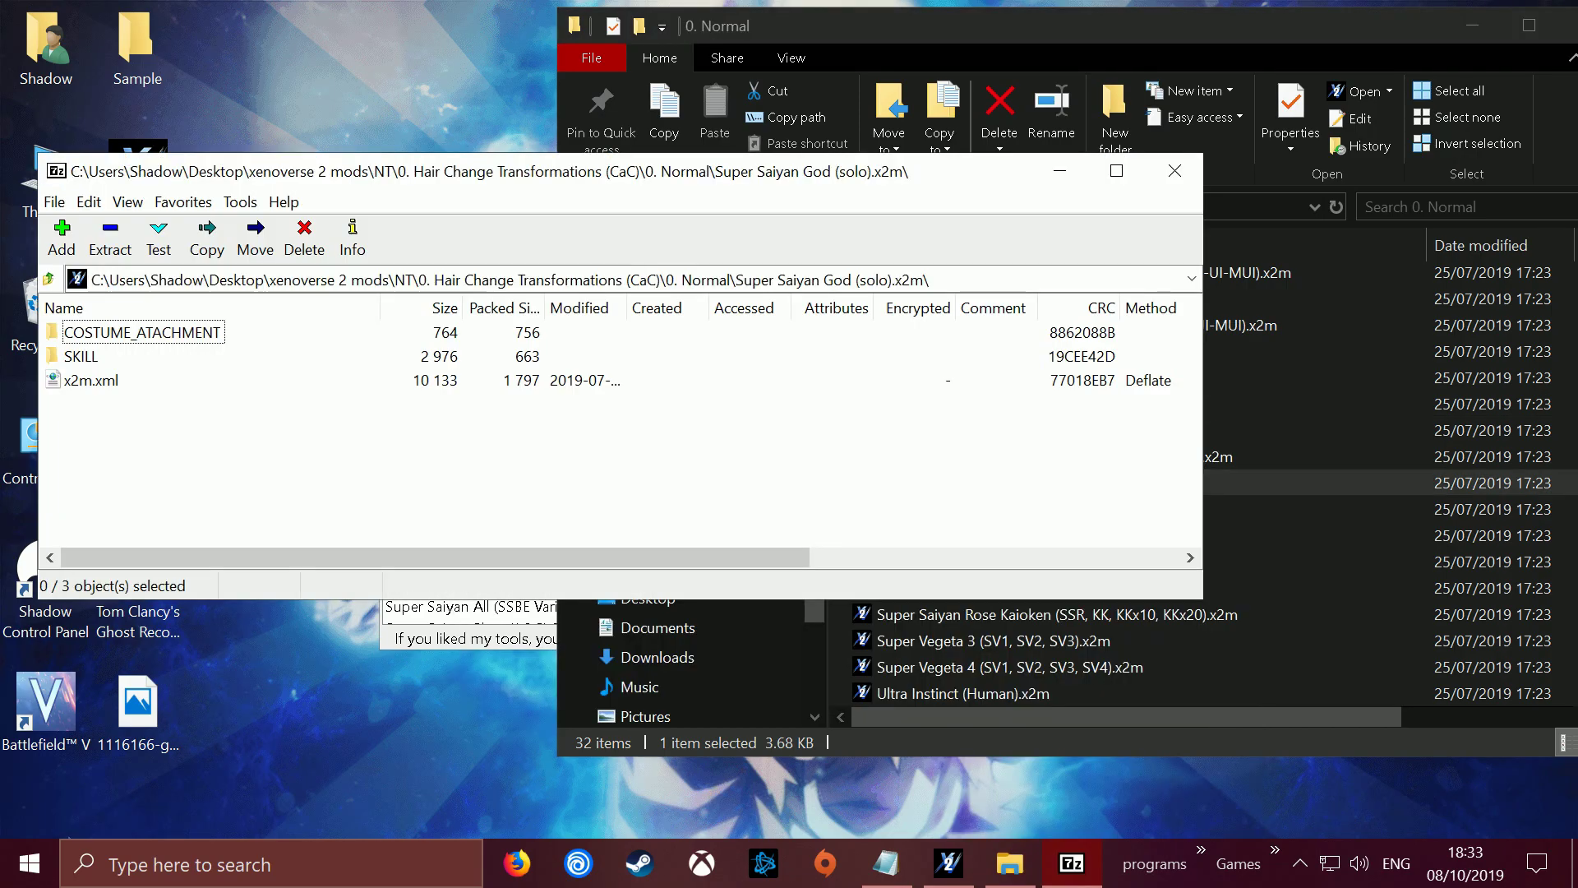
pyautogui.moveTo(336, 169); pyautogui.dragTo(968, 210)
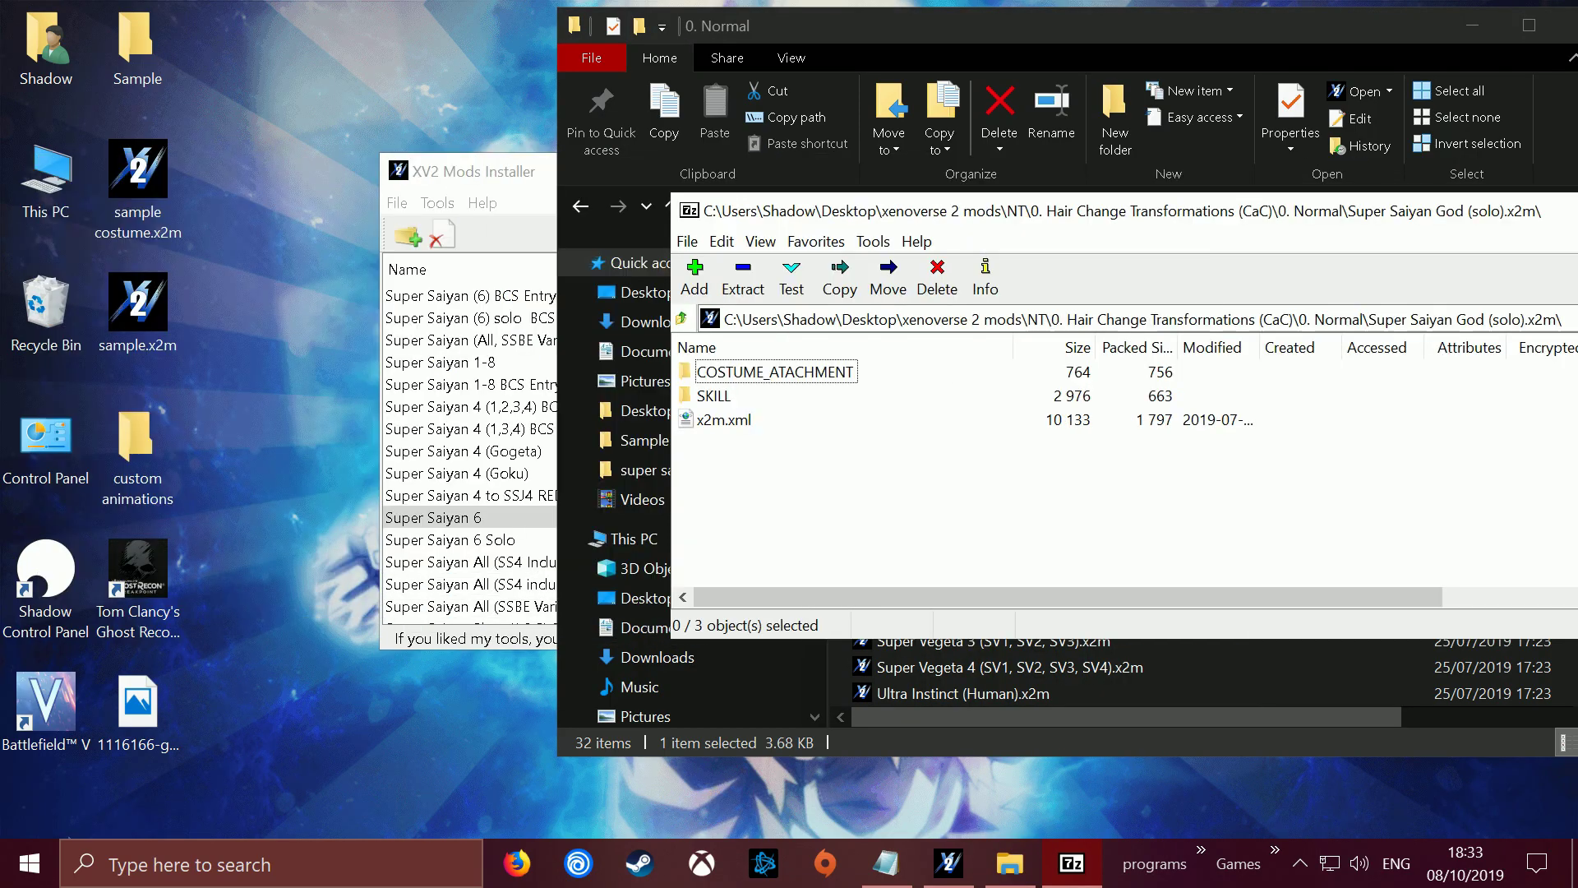
pyautogui.doubleClick(713, 396)
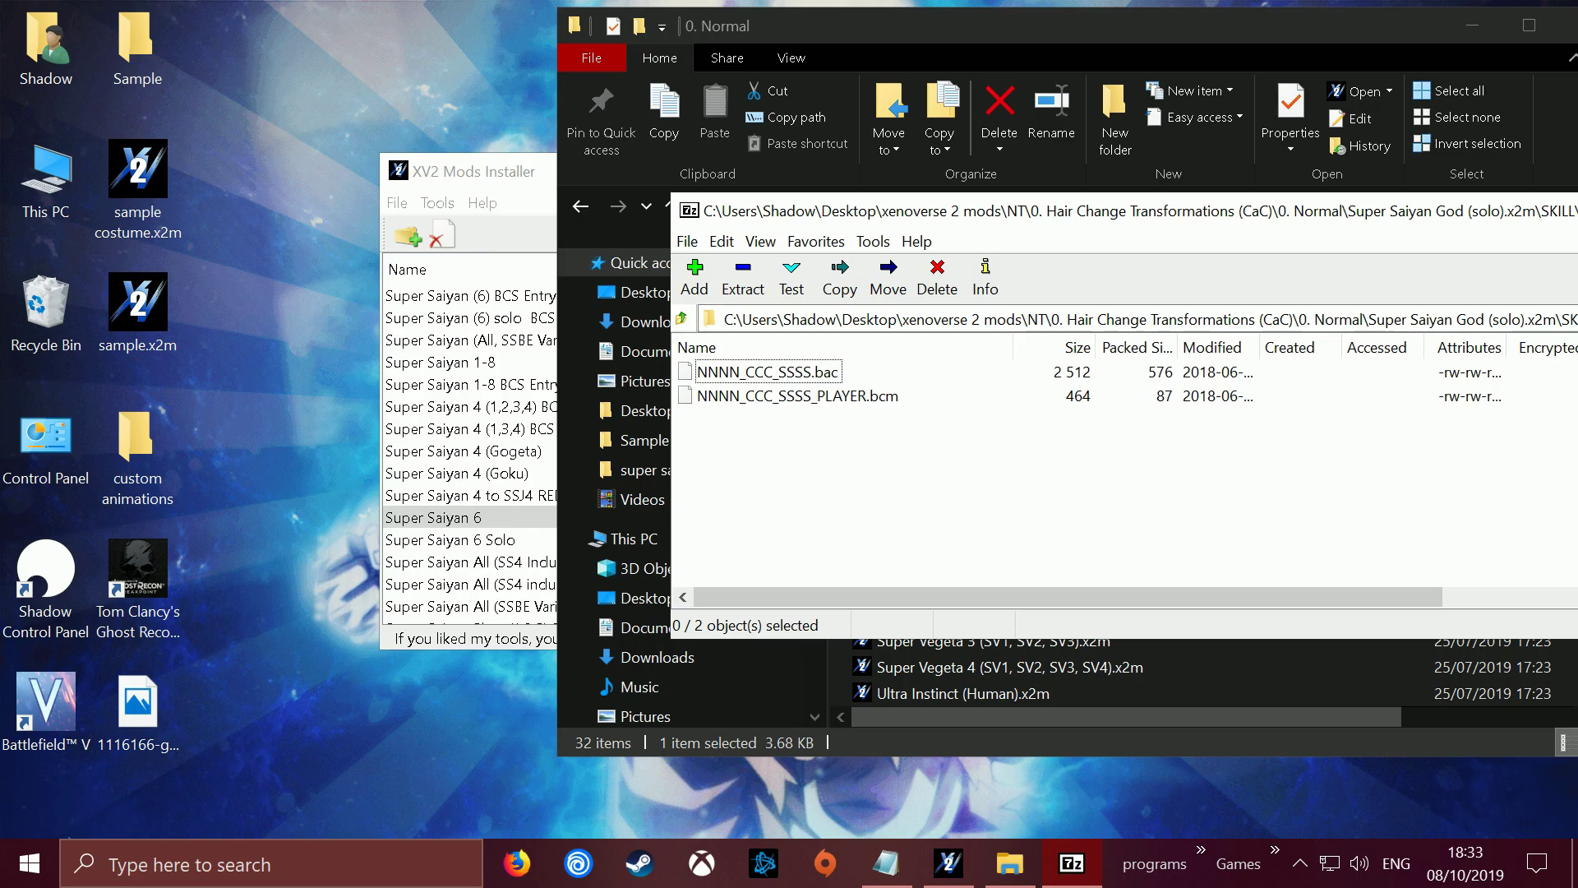
# - Open the custom animations folder on the Desktop and delete everything in it
pyautogui.doubleClick(136, 456)
pyautogui.moveTo(535, 447); pyautogui.dragTo(444, 267)
pyautogui.press('Delete')
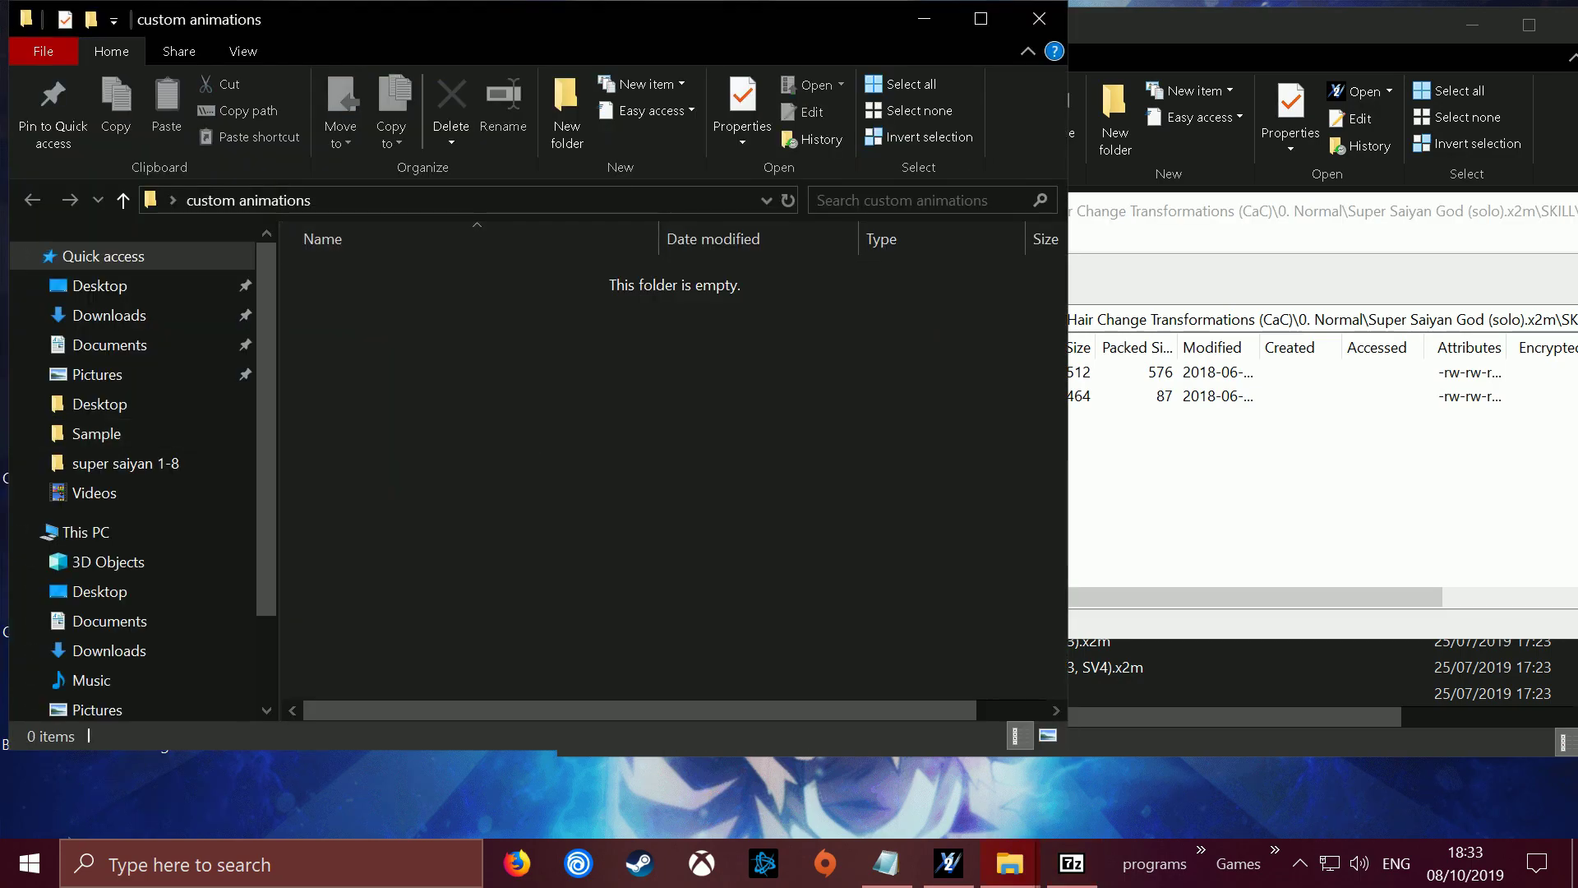
# - Copy NNNN_CCC_SSSS.bac from the archive's SKILL folder into the custom animations folder
pyautogui.hotkey('alt', 'Tab')
pyautogui.click(767, 372)
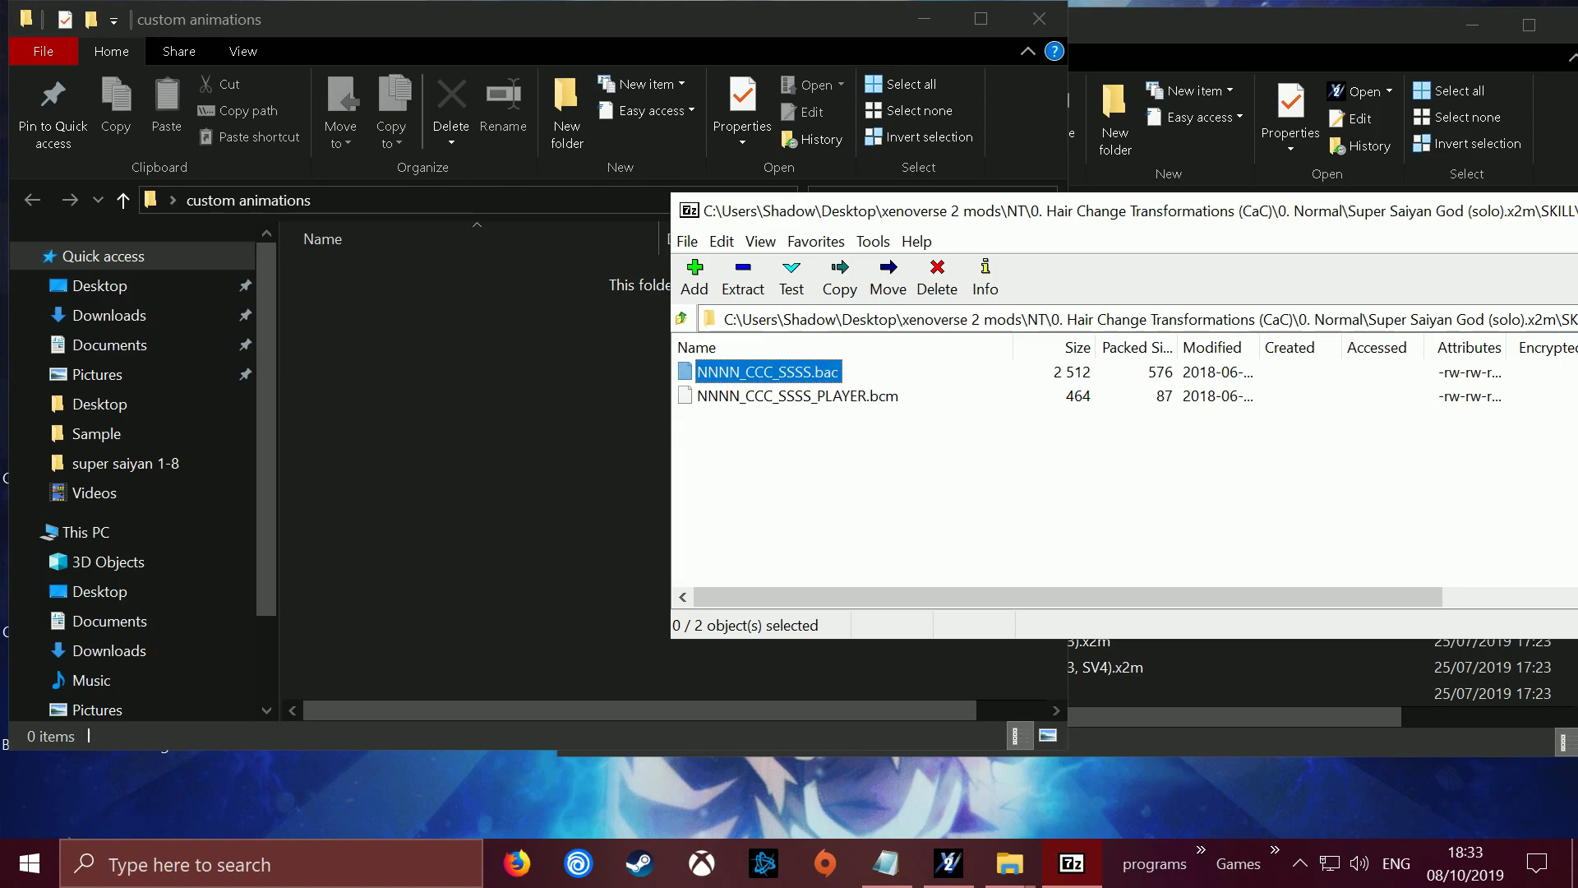
pyautogui.moveTo(767, 371); pyautogui.dragTo(476, 372)
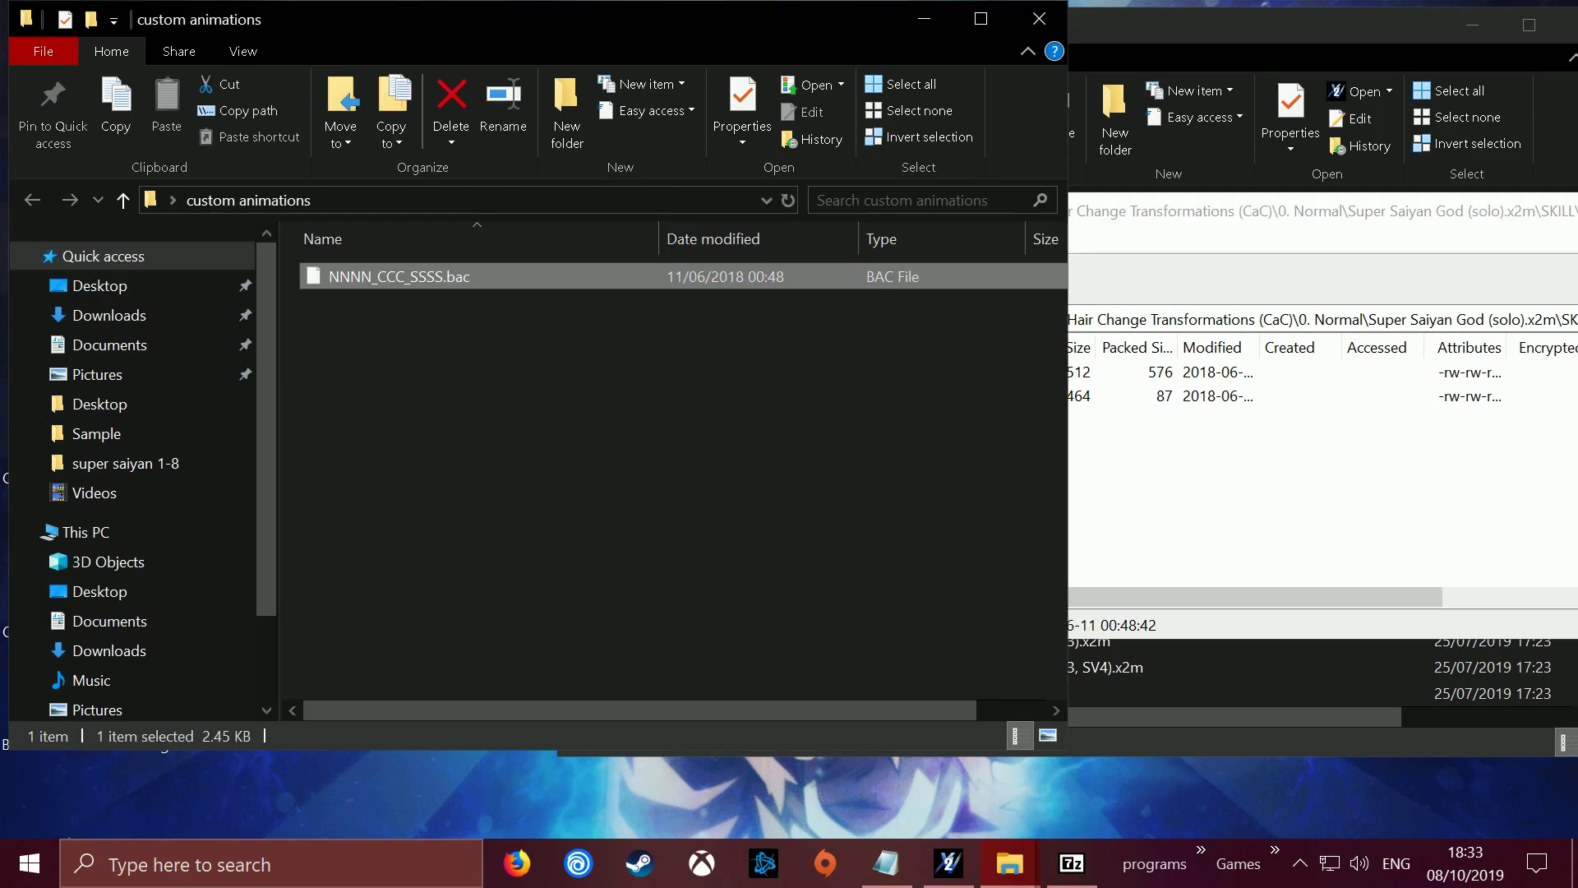
# - Close the Super Saiyan God (solo).x2m archive and the 0. Normal folder window
pyautogui.moveTo(1151, 212); pyautogui.dragTo(281, 226)
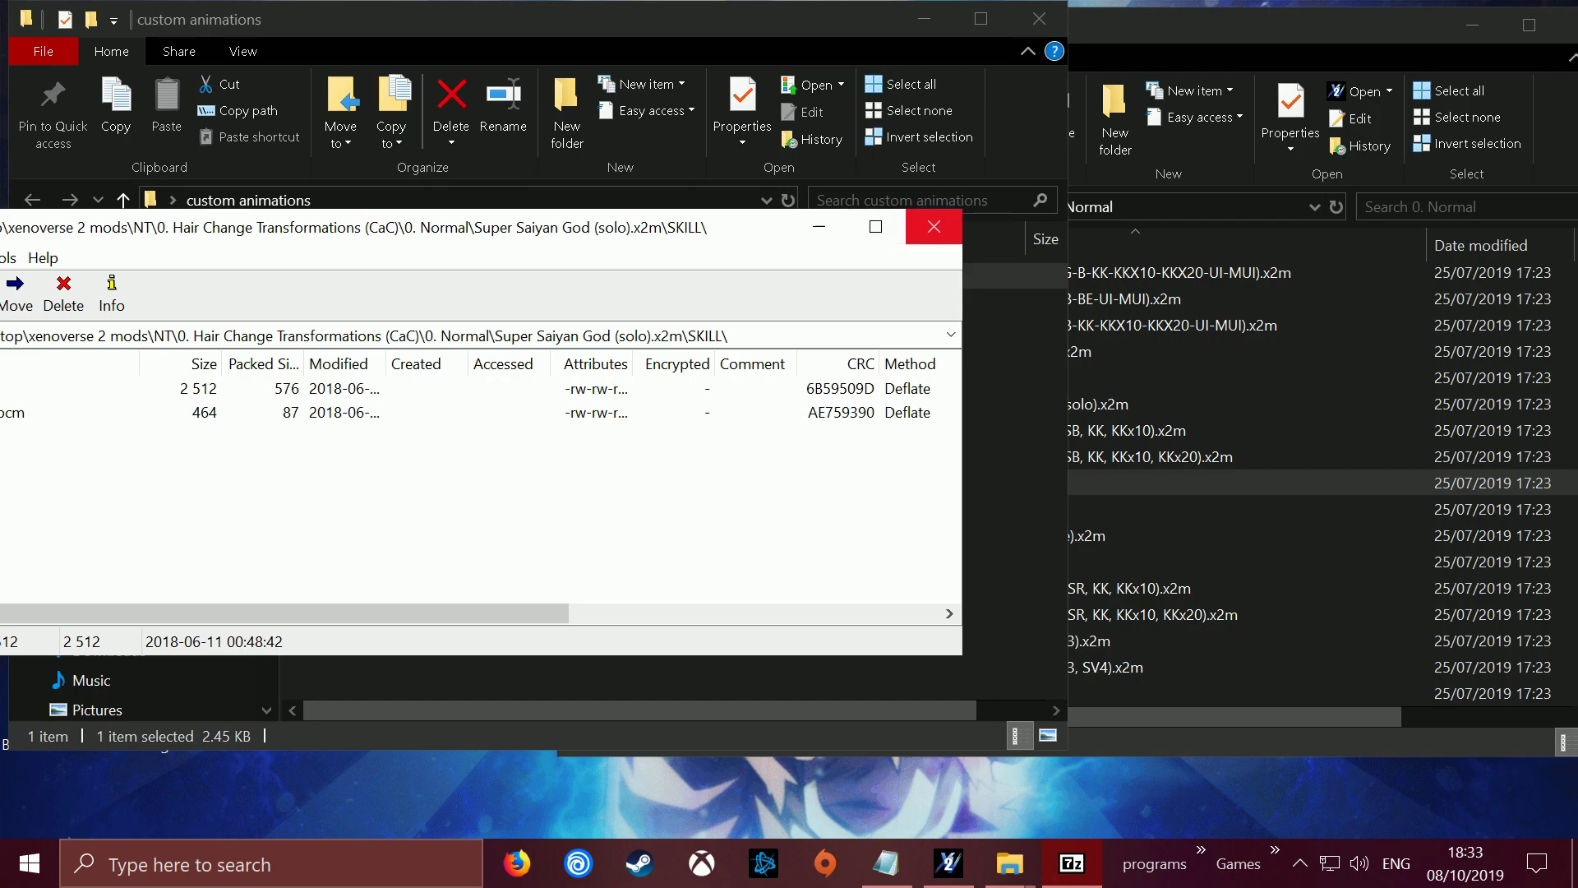
pyautogui.click(932, 226)
pyautogui.doubleClick(1143, 25)
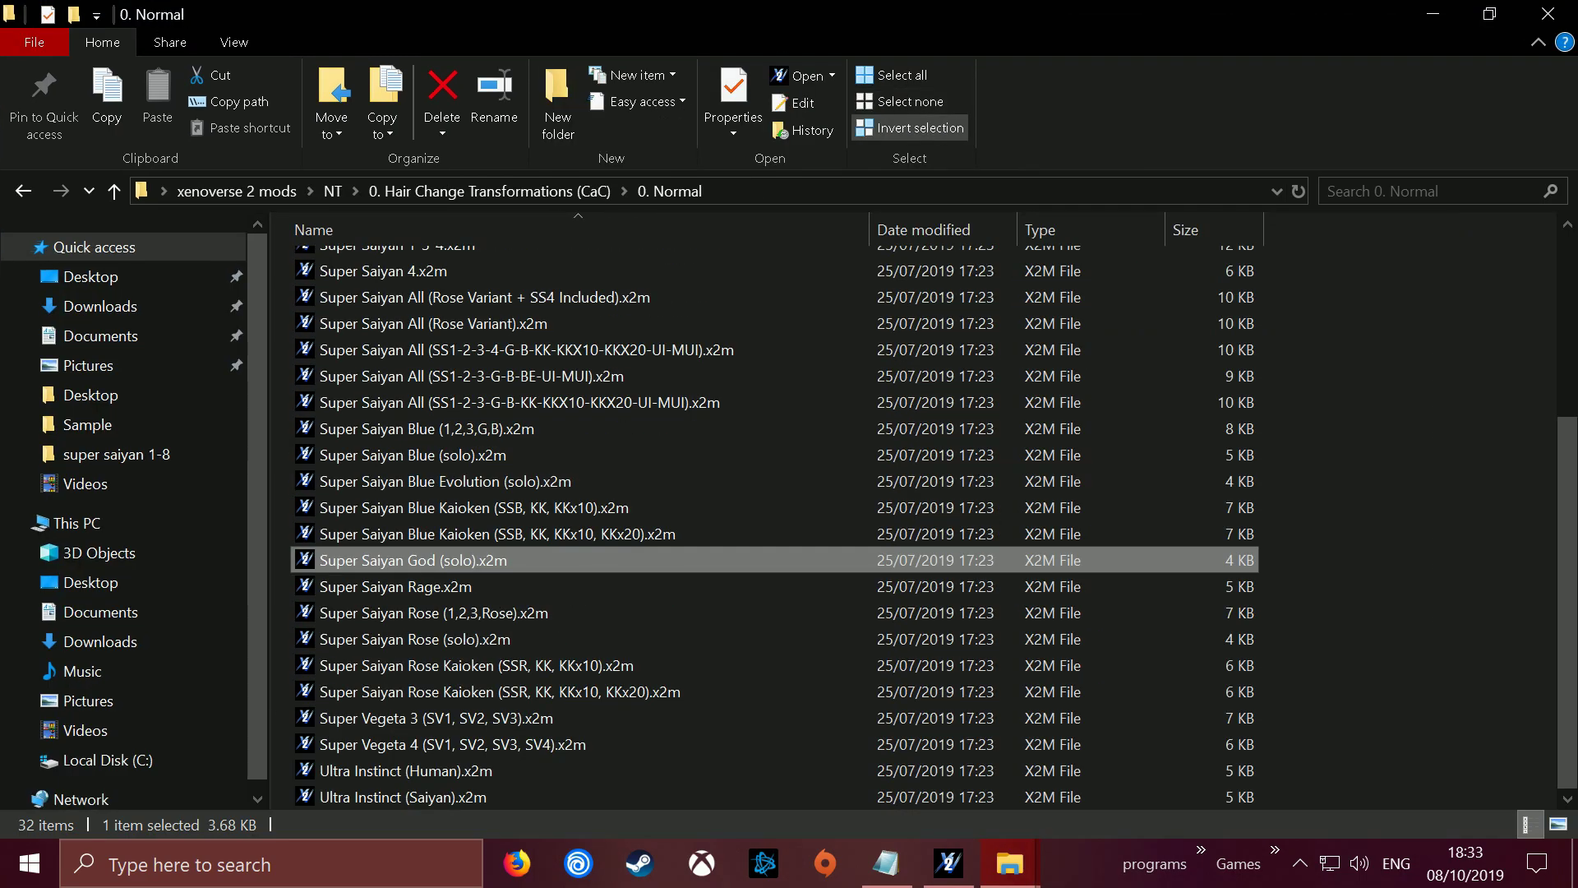
pyautogui.moveTo(974, 15); pyautogui.dragTo(983, 193)
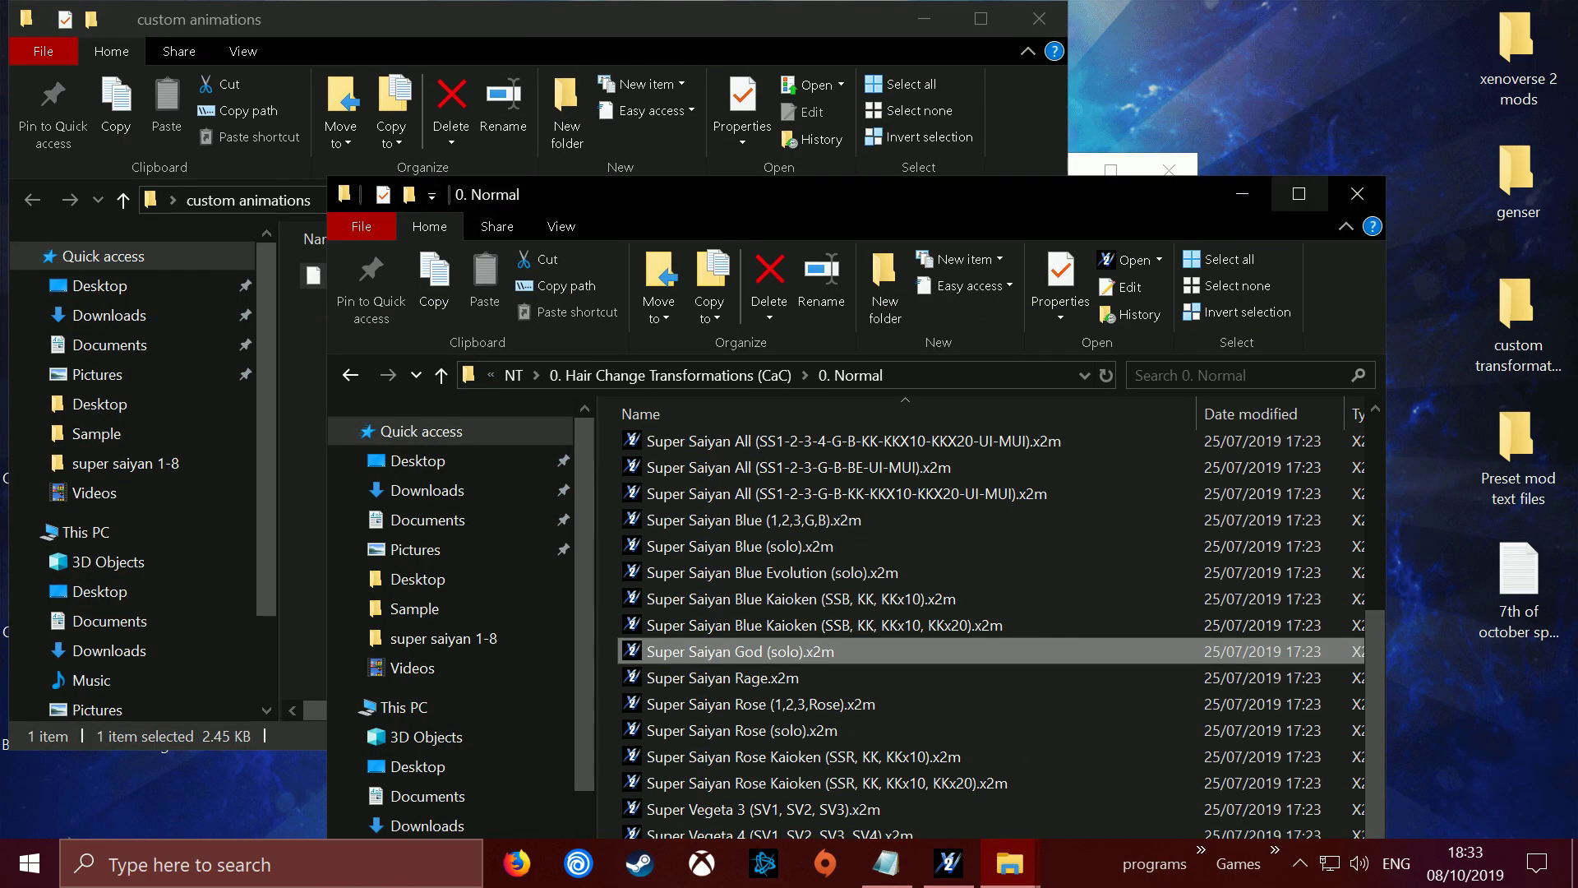
pyautogui.click(1369, 193)
# - Convert NNNN_CCC_SSSS.bac to XML with genser.exe from the Desktop's genser folder, and close that folder
pyautogui.moveTo(759, 25); pyautogui.dragTo(943, 96)
pyautogui.doubleClick(1518, 176)
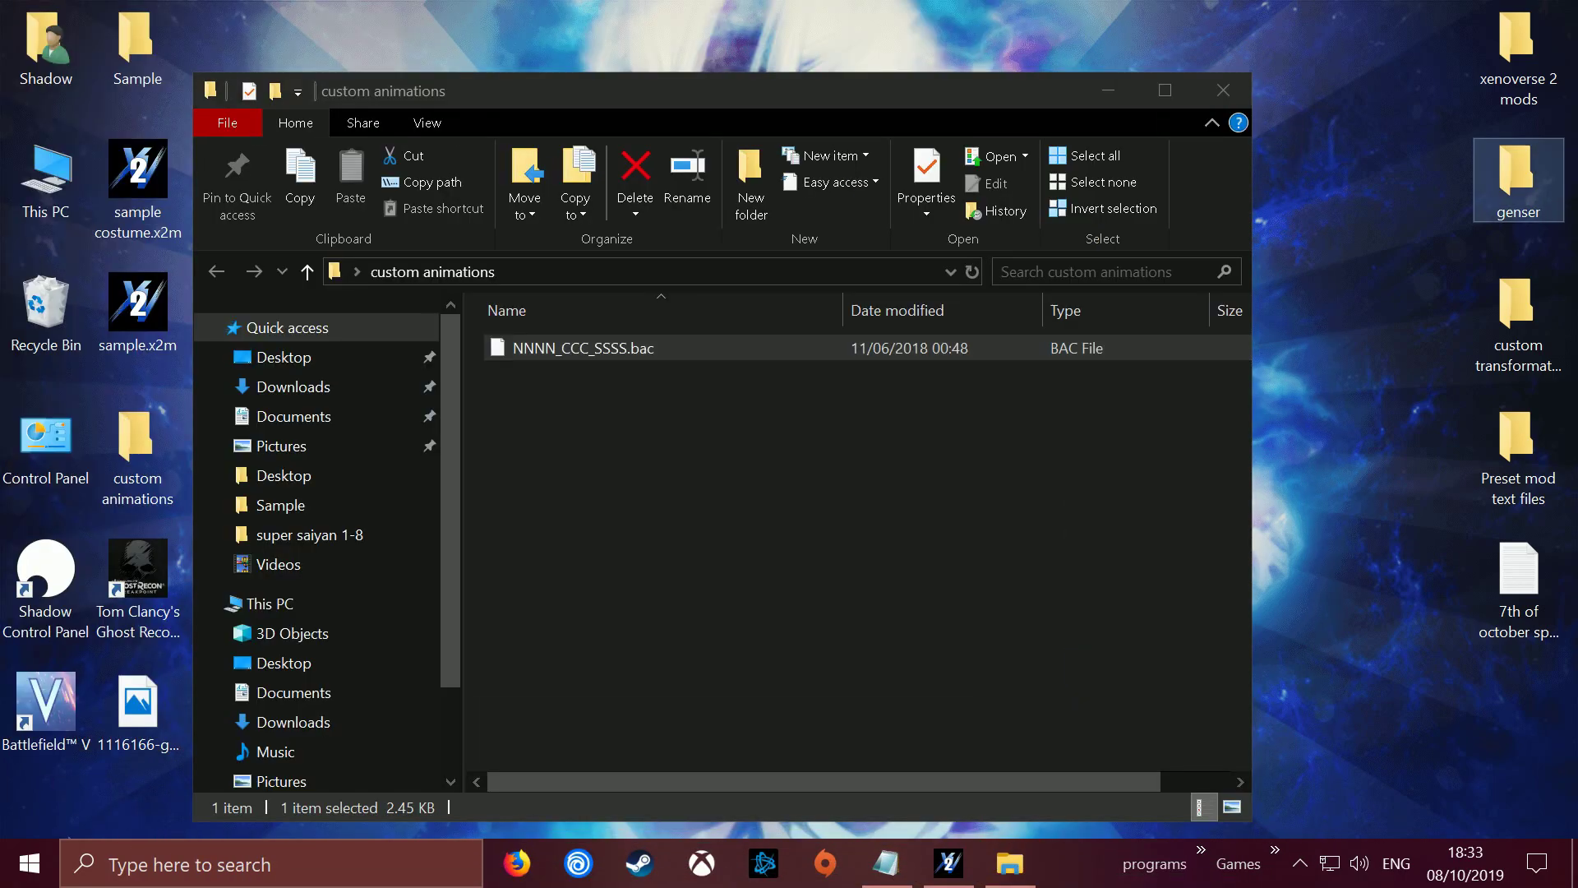
pyautogui.moveTo(499, 22); pyautogui.dragTo(1162, 129)
pyautogui.click(723, 91)
pyautogui.moveTo(695, 95); pyautogui.dragTo(467, 62)
pyautogui.moveTo(354, 316); pyautogui.dragTo(1241, 435)
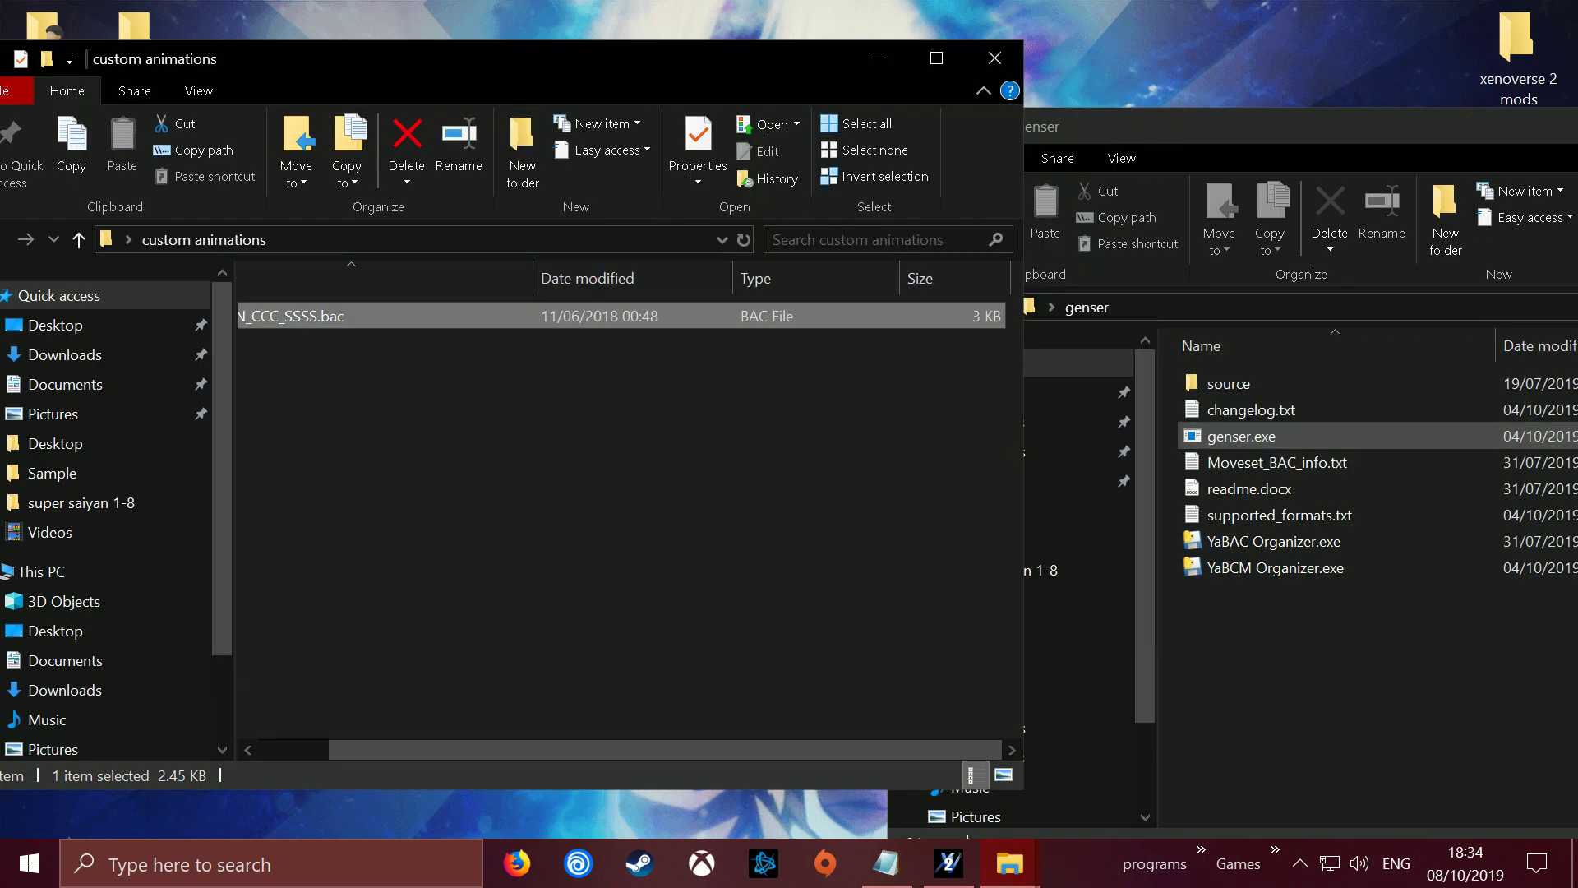
pyautogui.moveTo(1183, 126); pyautogui.dragTo(527, 162)
pyautogui.click(1261, 161)
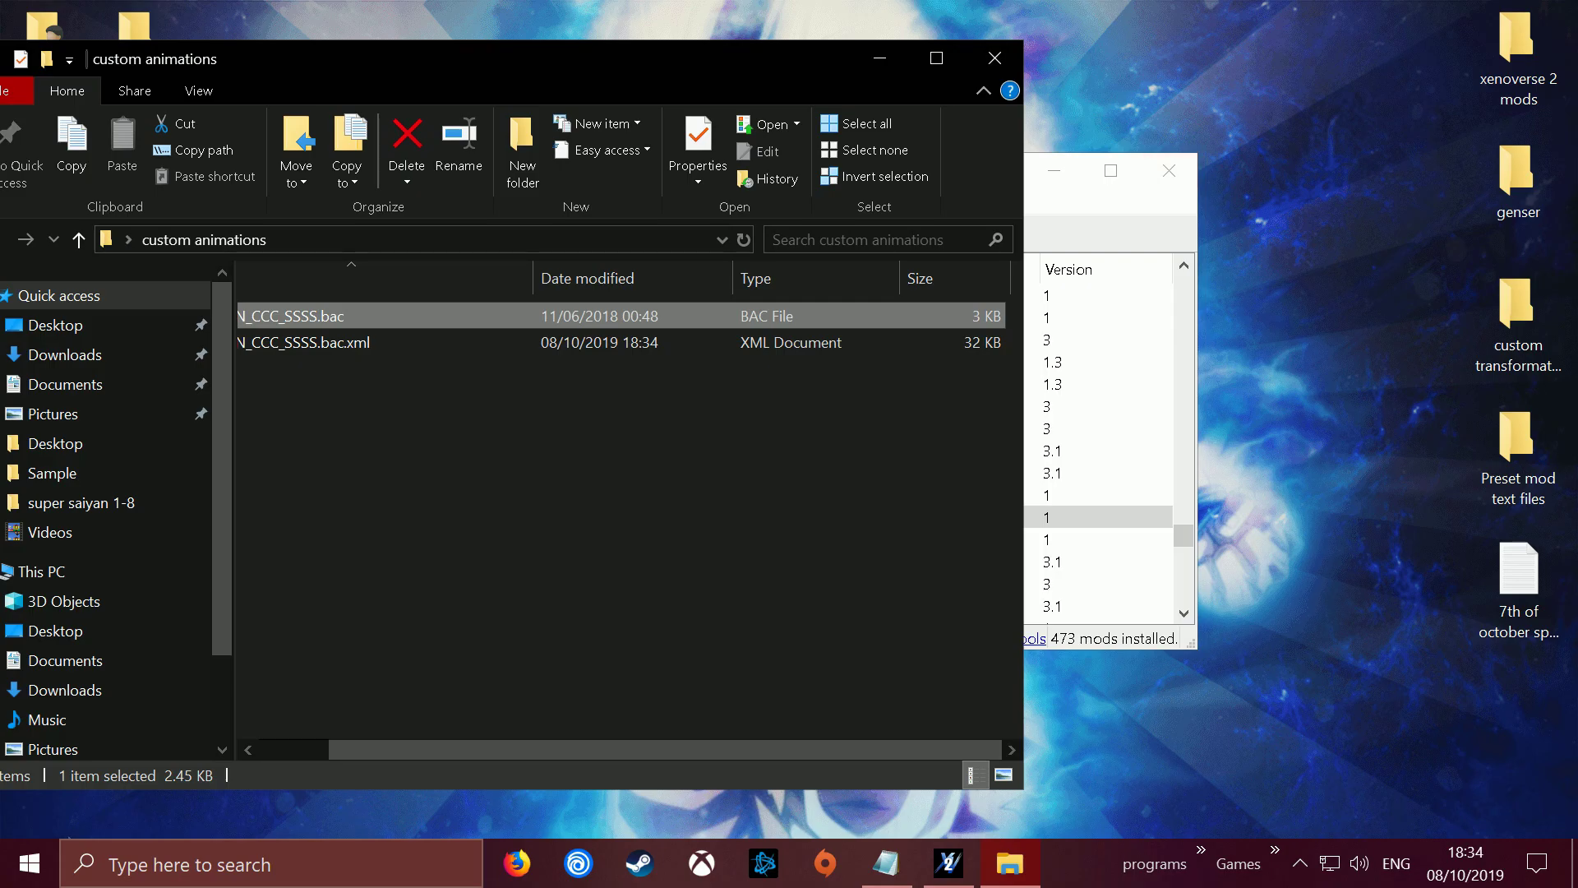
# - Open NNNN_CCC_SSSS.bac.xml from the custom animations folder in Notepad++
pyautogui.moveTo(598, 59); pyautogui.dragTo(959, 74)
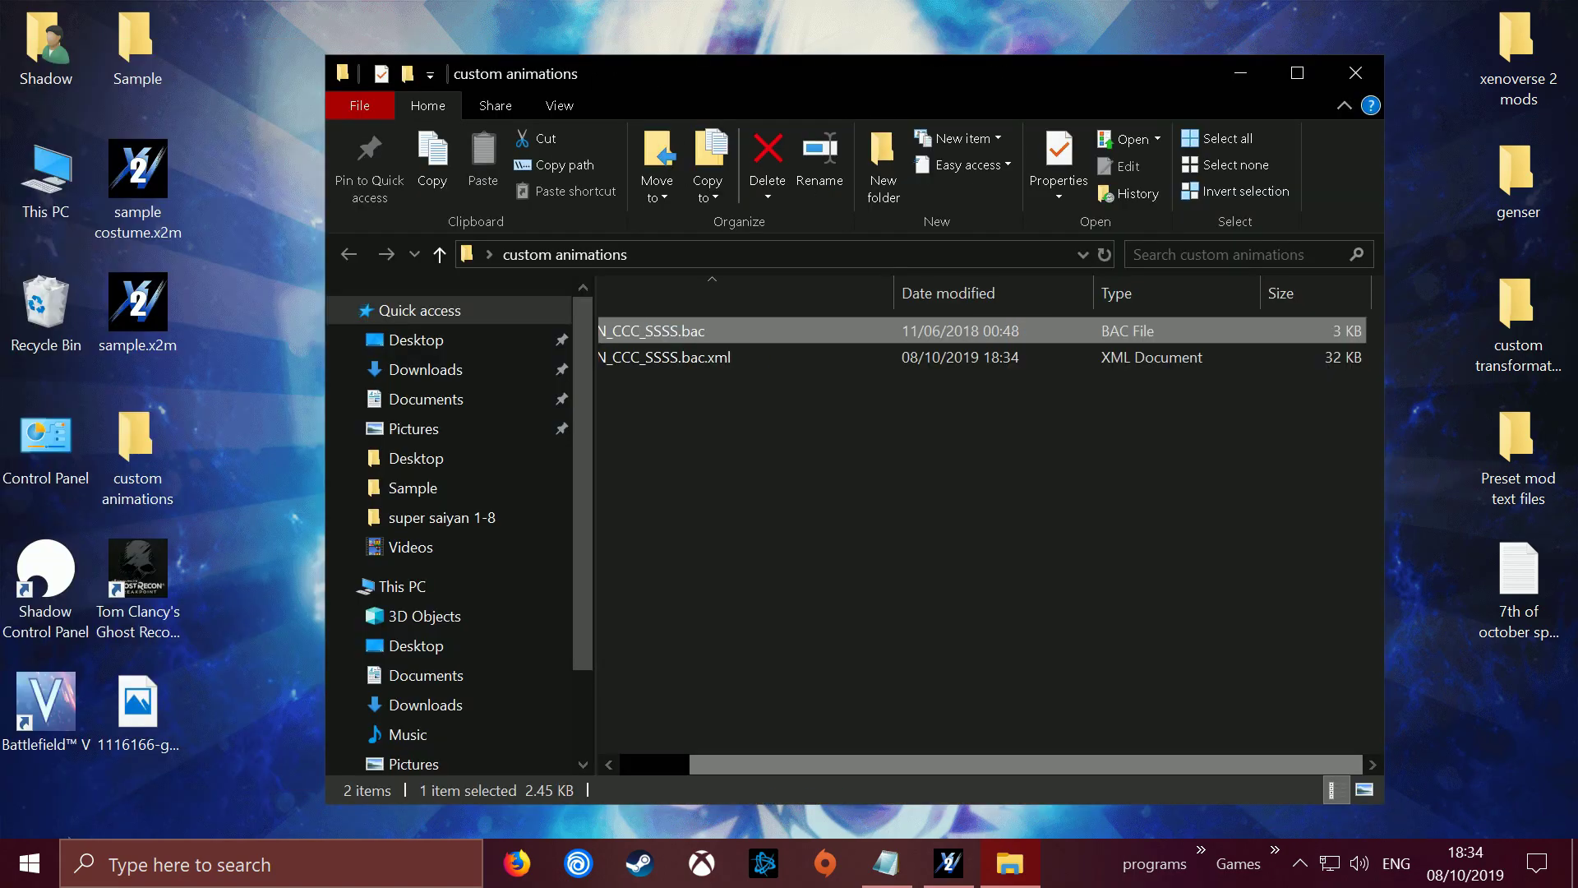
pyautogui.moveTo(929, 764); pyautogui.dragTo(854, 764)
pyautogui.click(739, 357)
pyautogui.rightClick(739, 357)
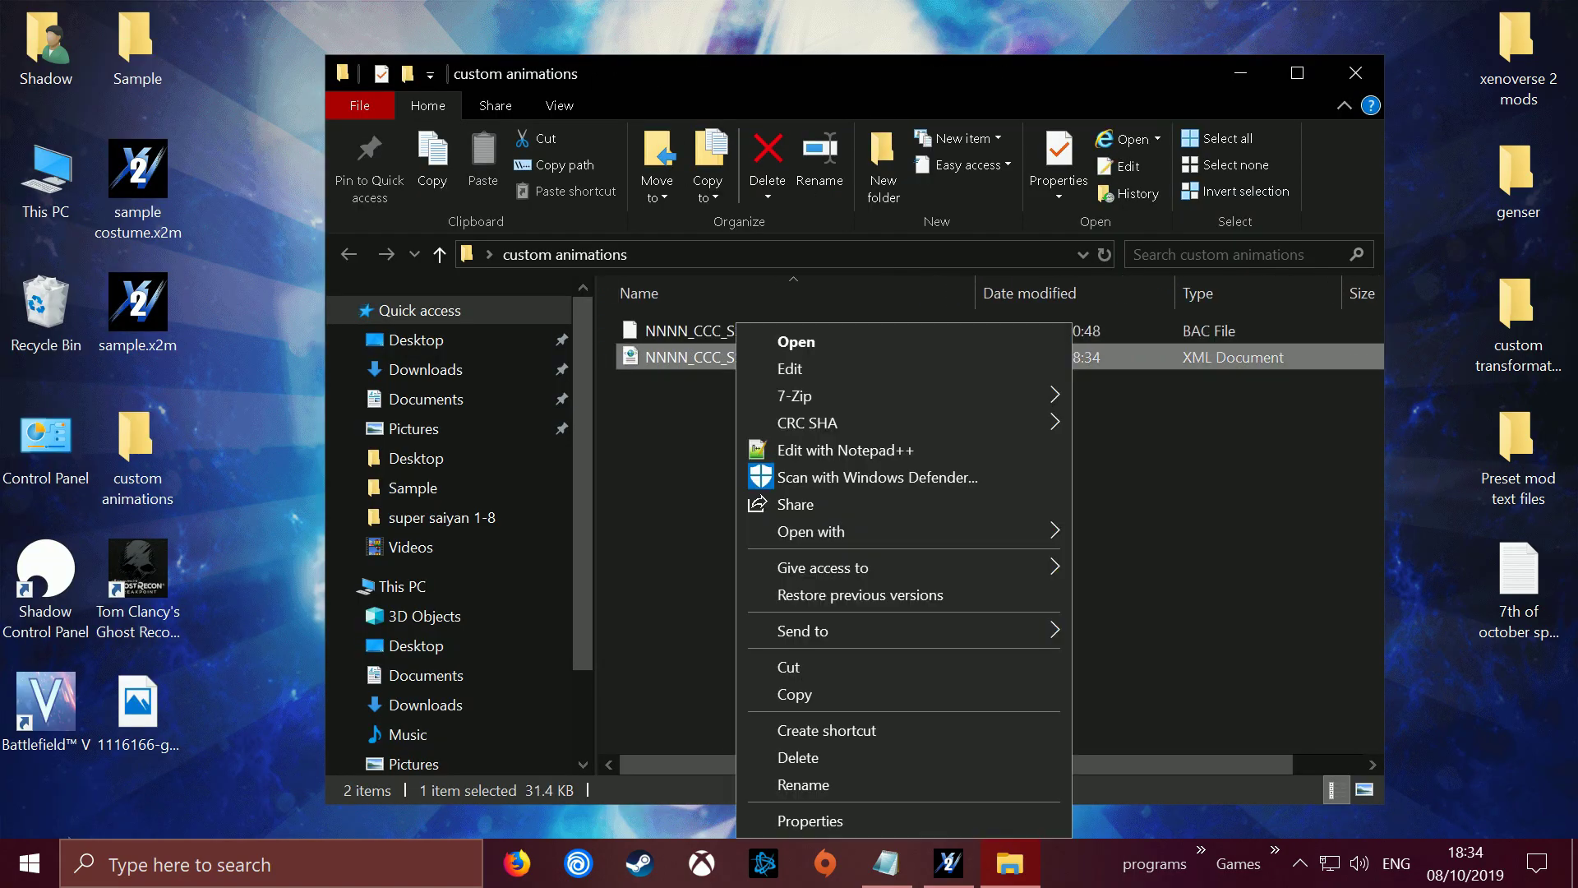
pyautogui.click(831, 450)
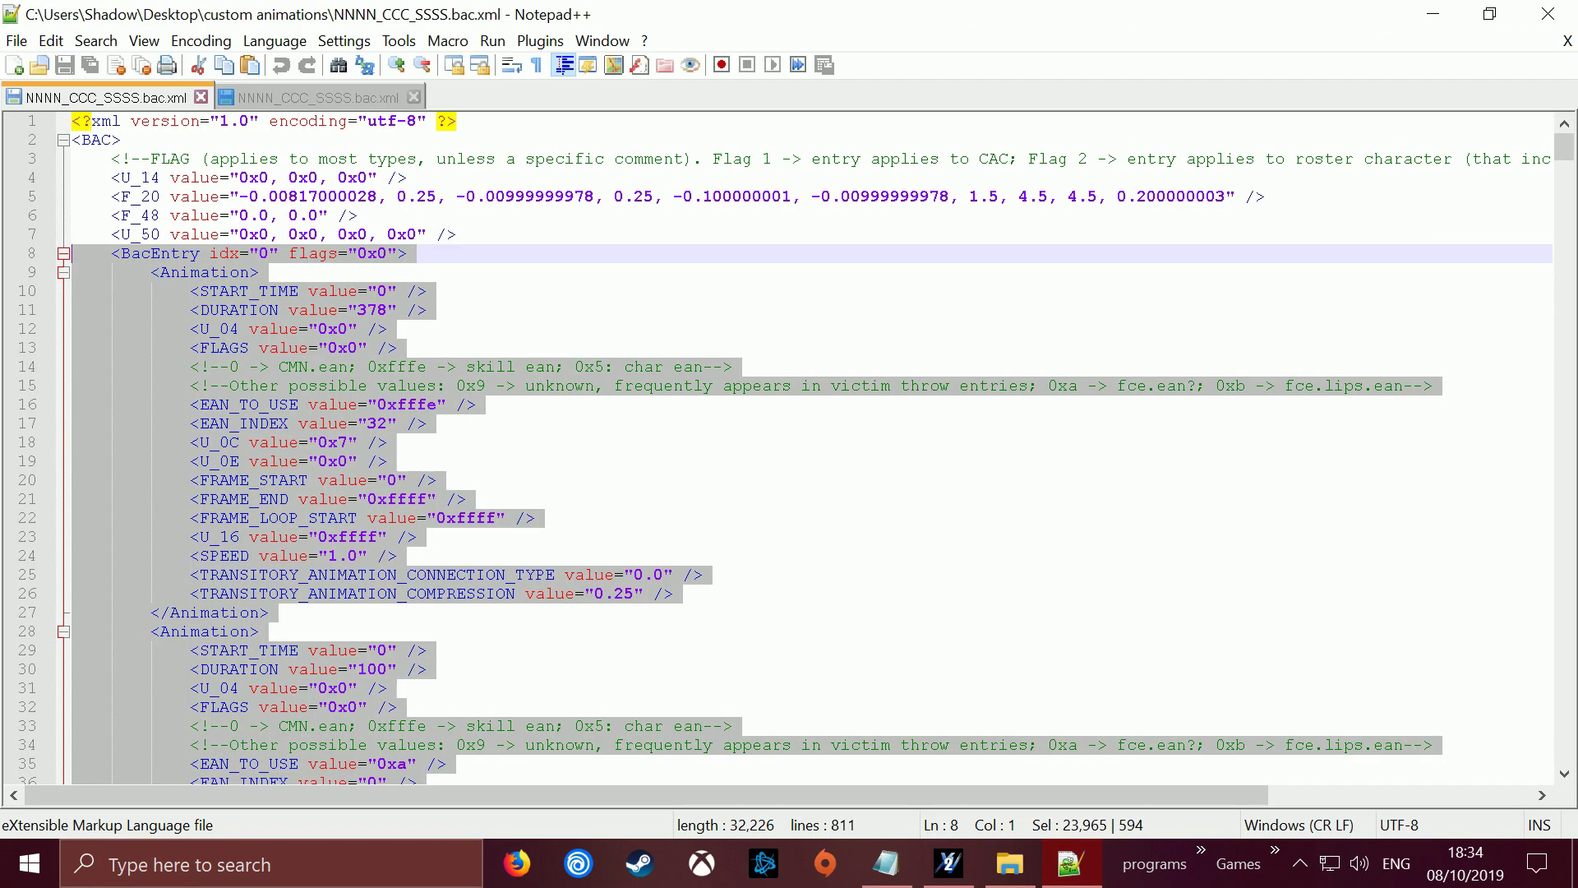
# - Close both open NNNN_CCC_SSSS.bac.xml documents and exit Notepad++
pyautogui.click(425, 291)
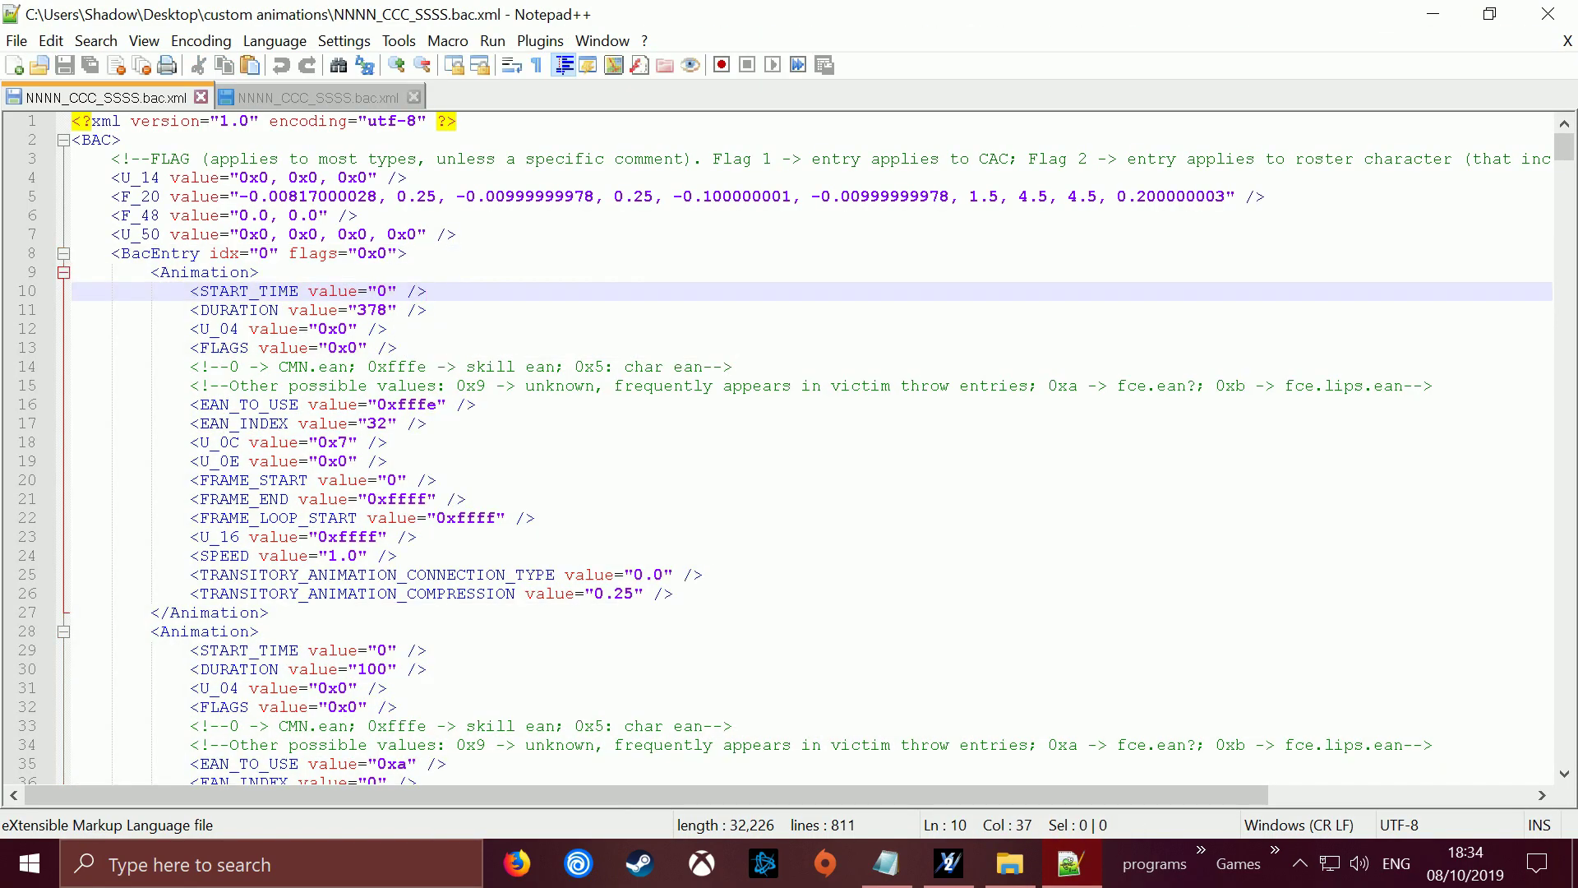
pyautogui.click(200, 97)
pyautogui.click(200, 97)
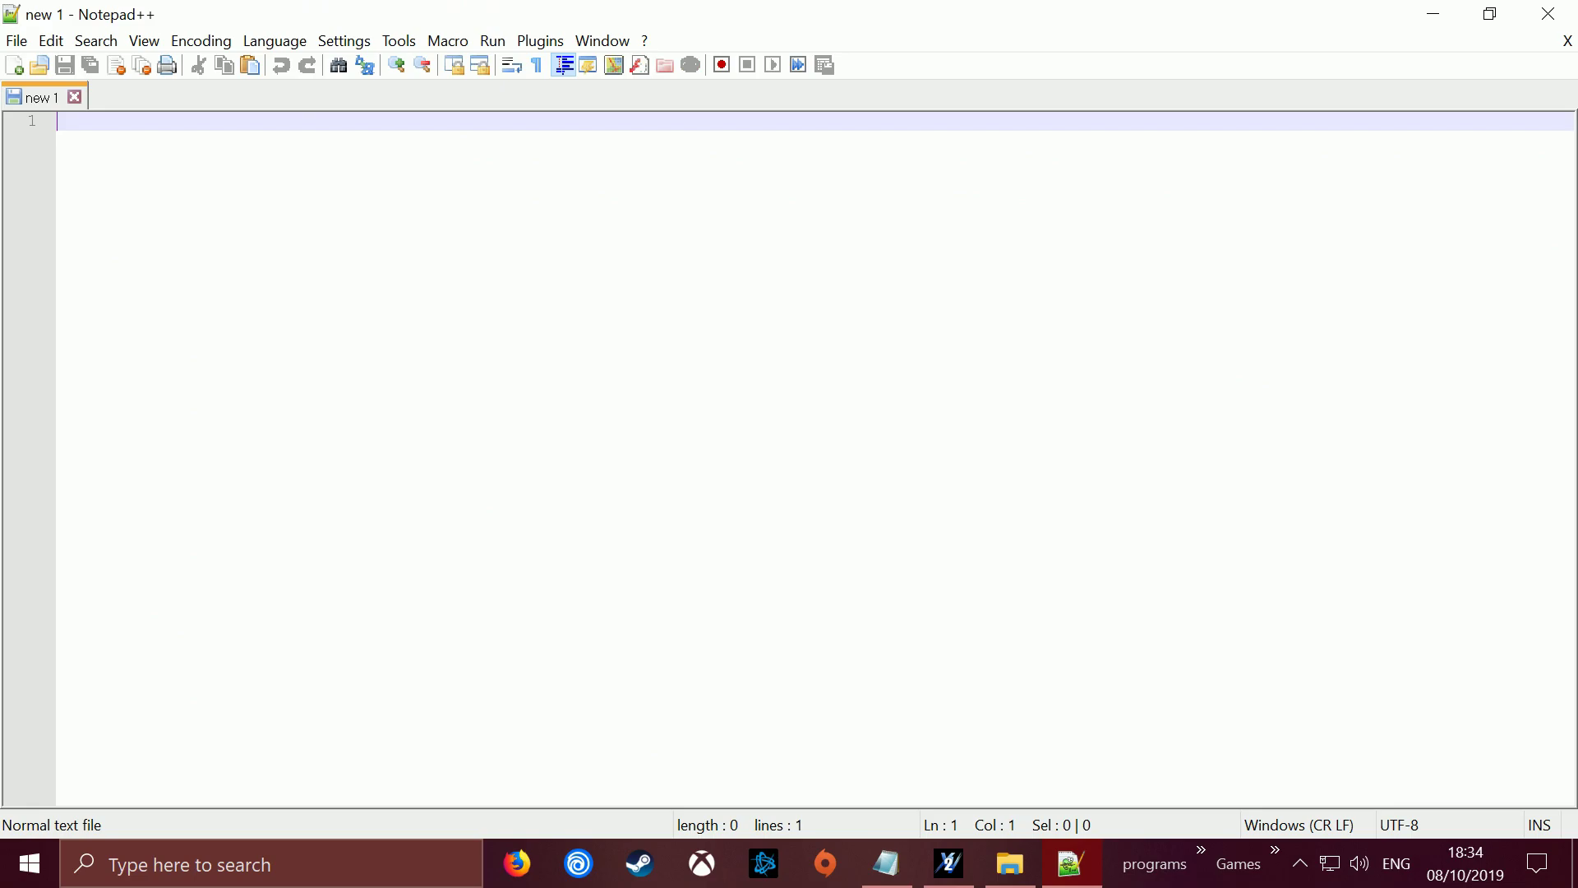
pyautogui.click(1549, 14)
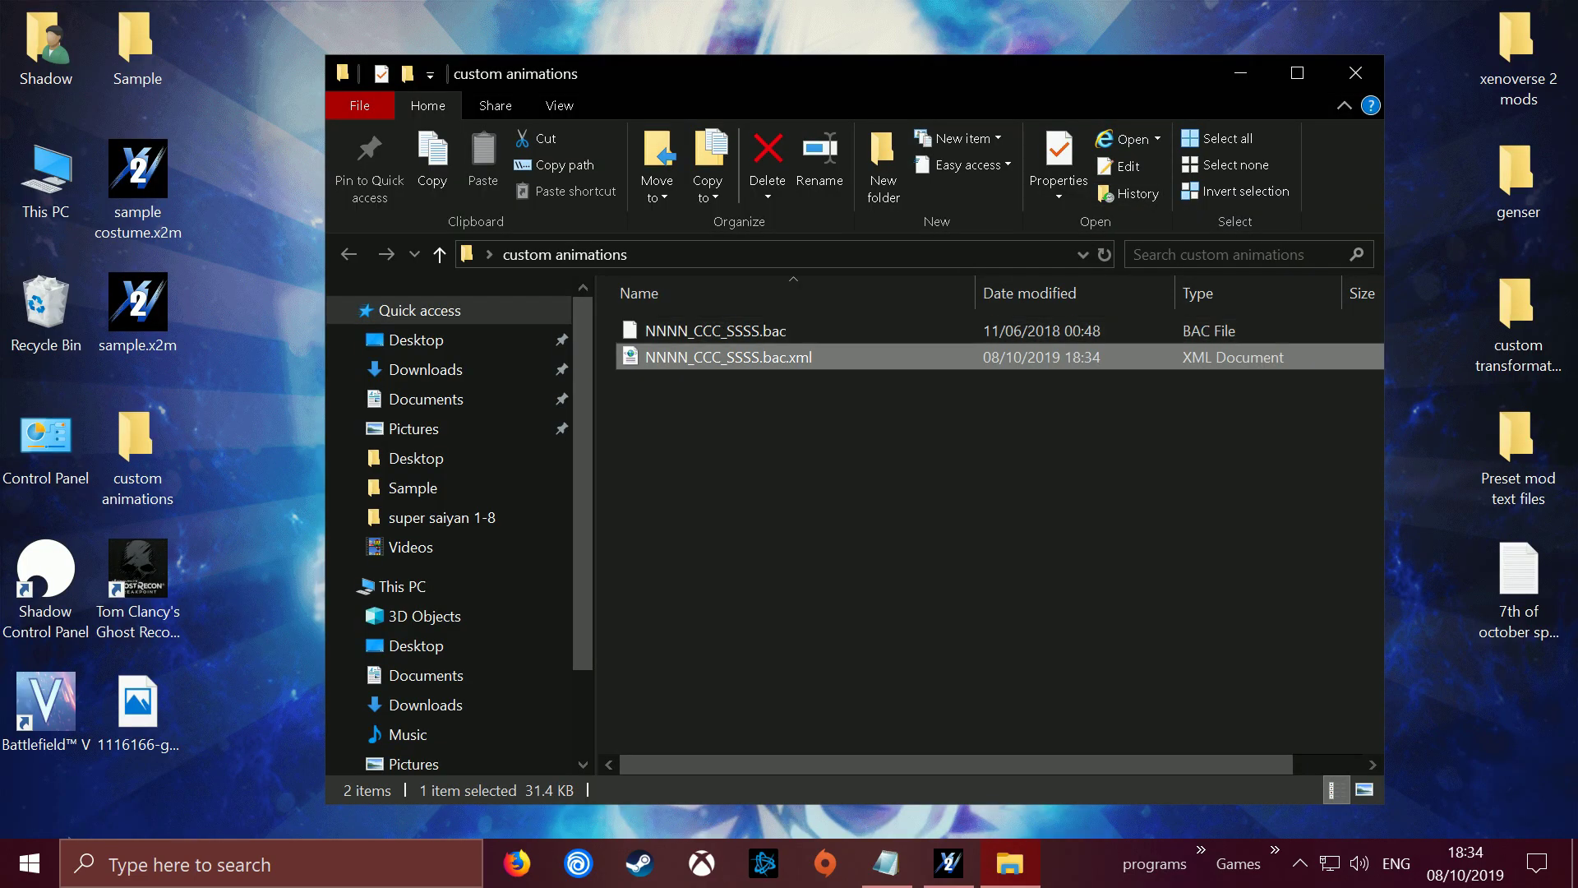
# - Reopen the custom animations folder's NNNN_CCC_SSSS.bac.xml in Notepad++ as the only document
pyautogui.rightClick(759, 356)
pyautogui.moveTo(822, 395)
pyautogui.click(863, 450)
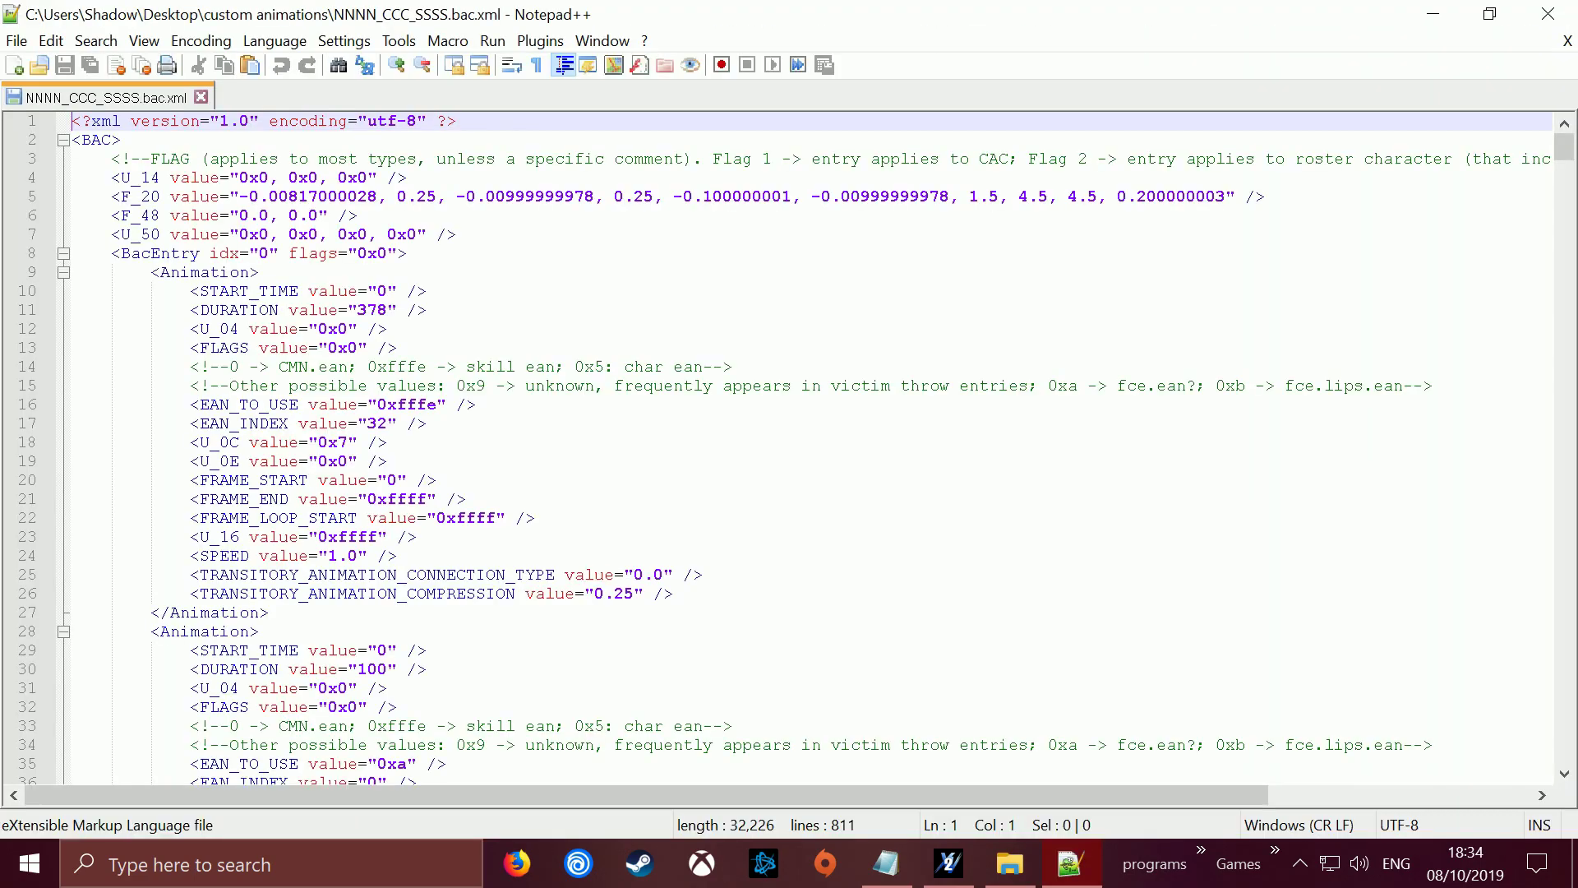
# - Search the XML for "idx" to locate where BacEntry idx 0 starts and BacEntry idx 1 follows
pyautogui.scroll(-1, 785, 448)
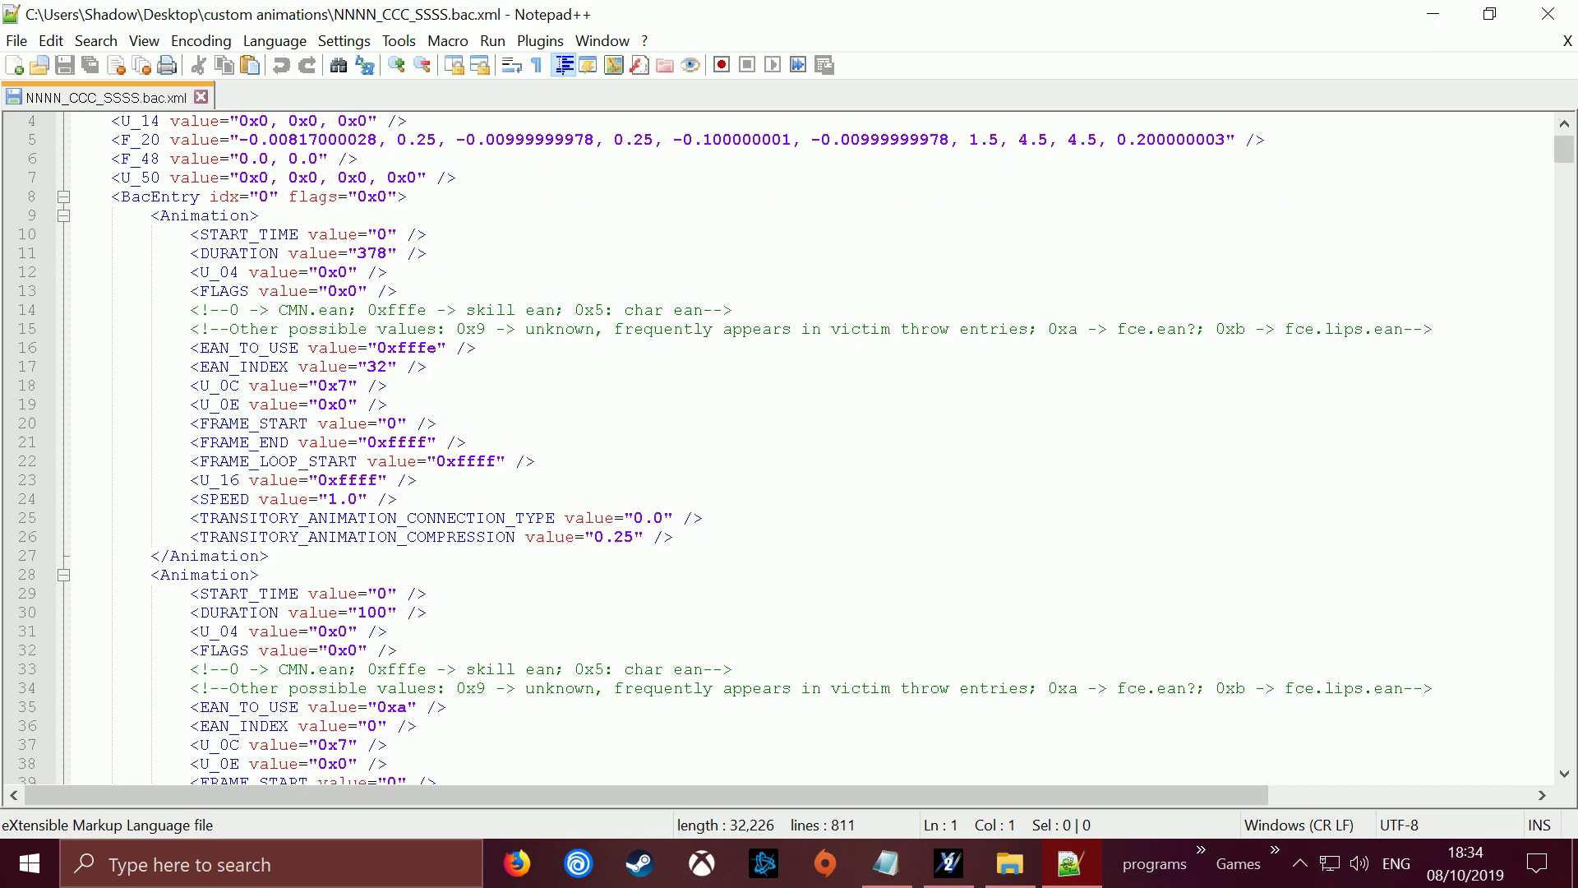
pyautogui.moveTo(72, 196); pyautogui.dragTo(516, 310)
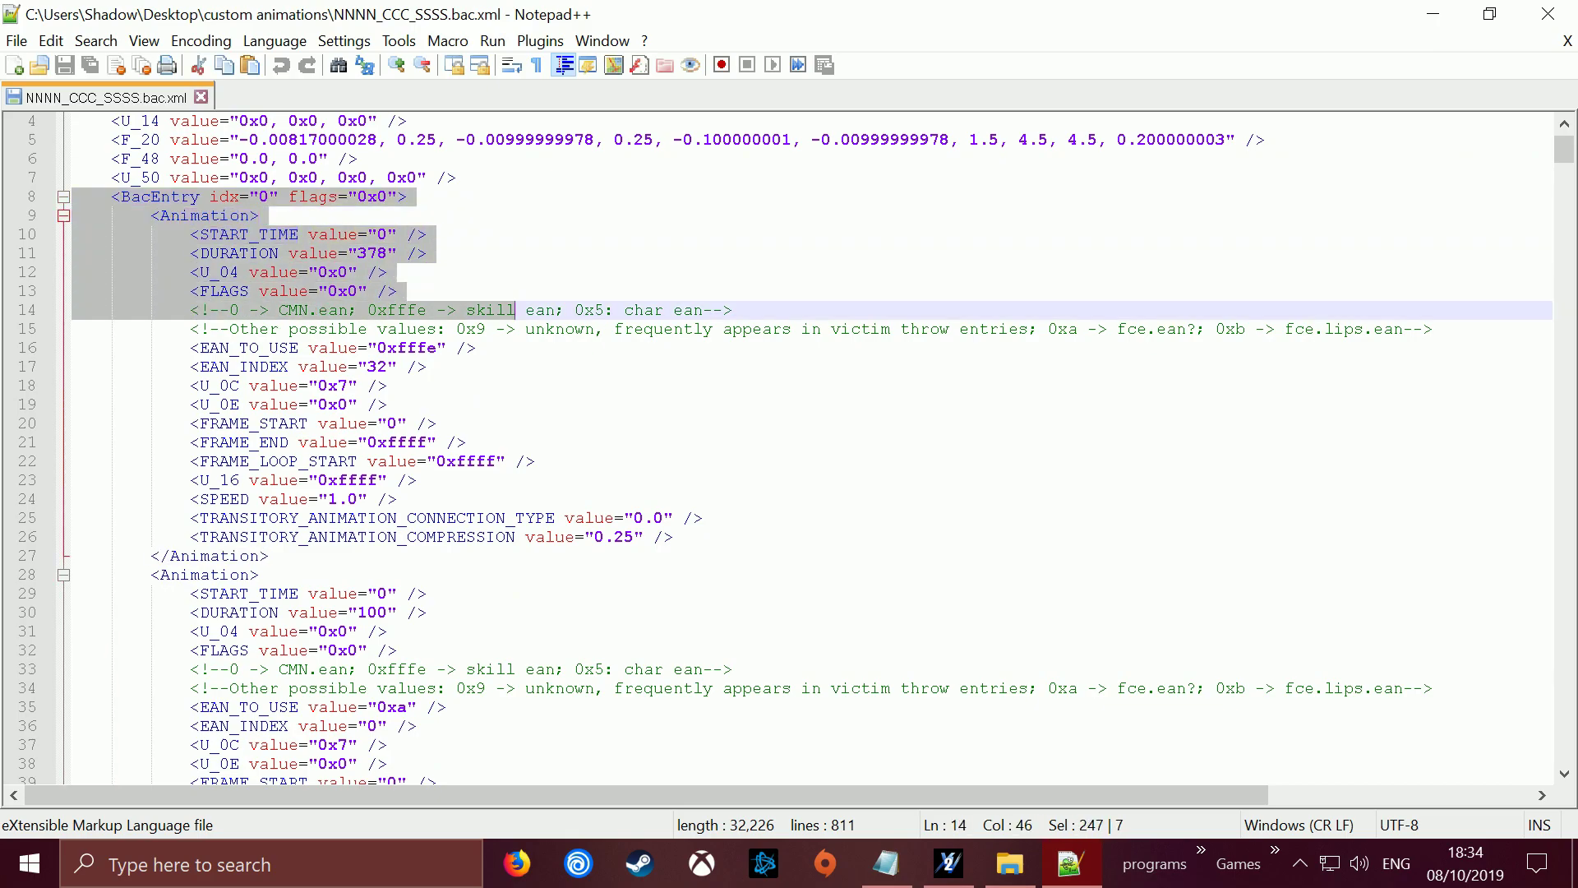
pyautogui.click(289, 196)
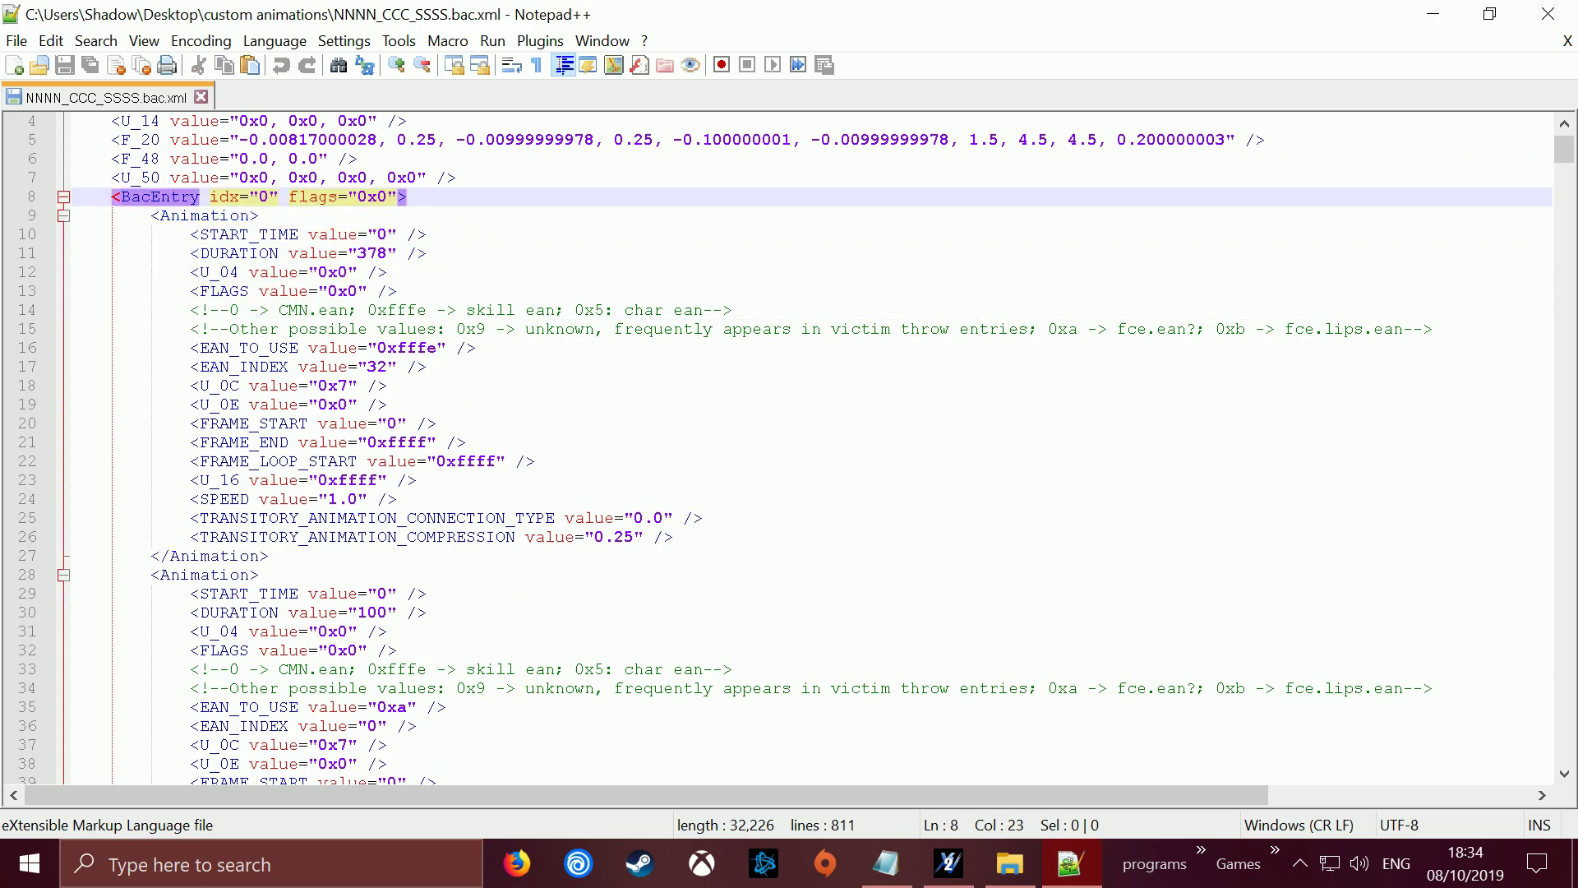
pyautogui.click(357, 159)
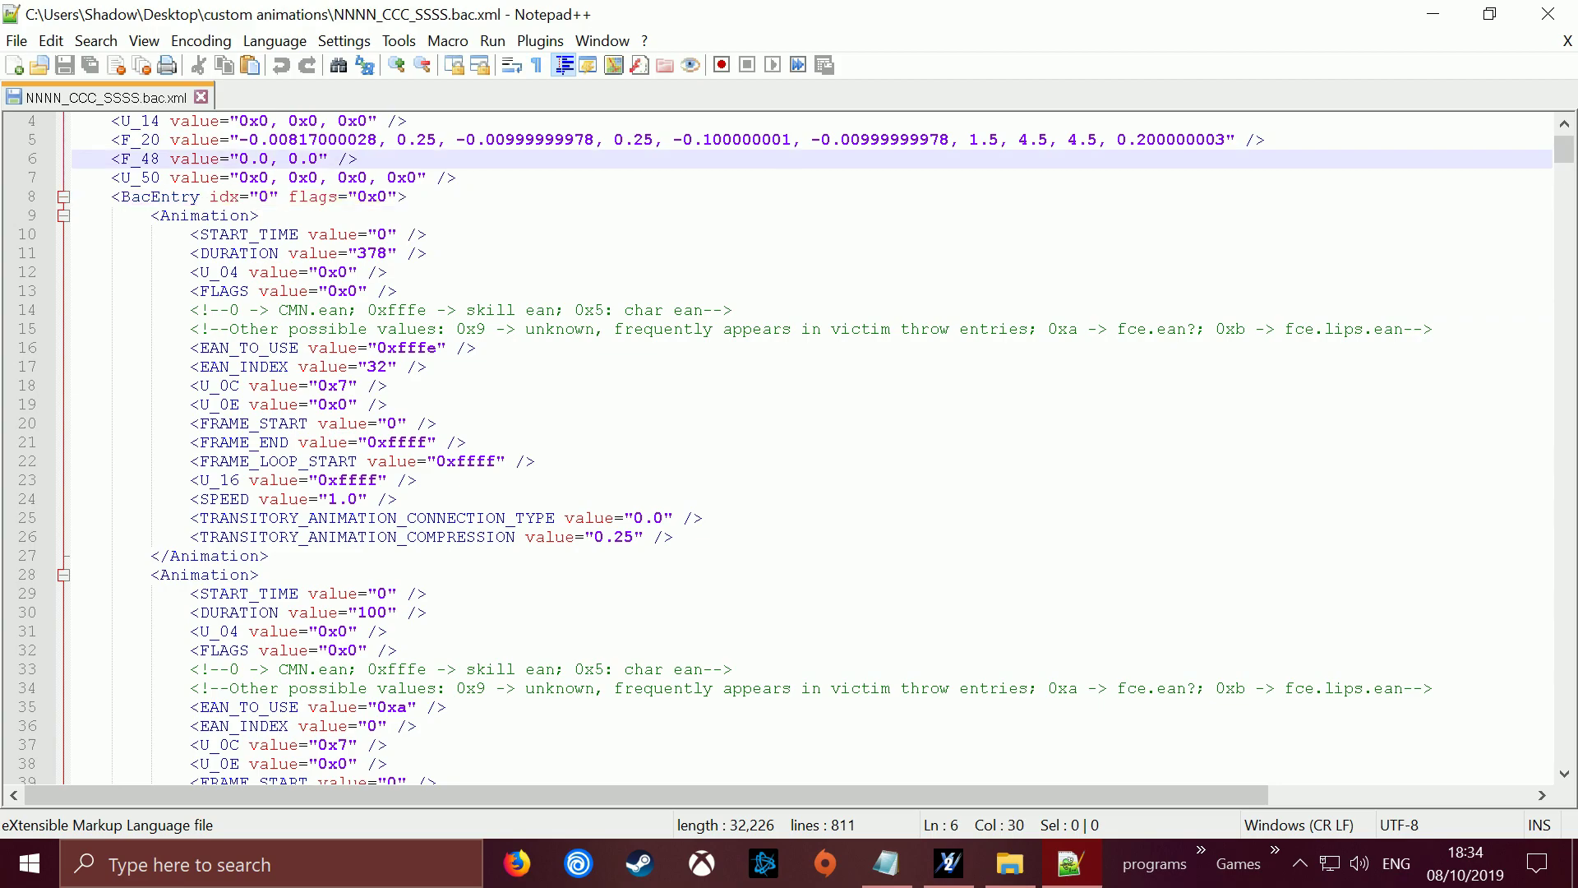
pyautogui.hotkey('ctrl', 'f')
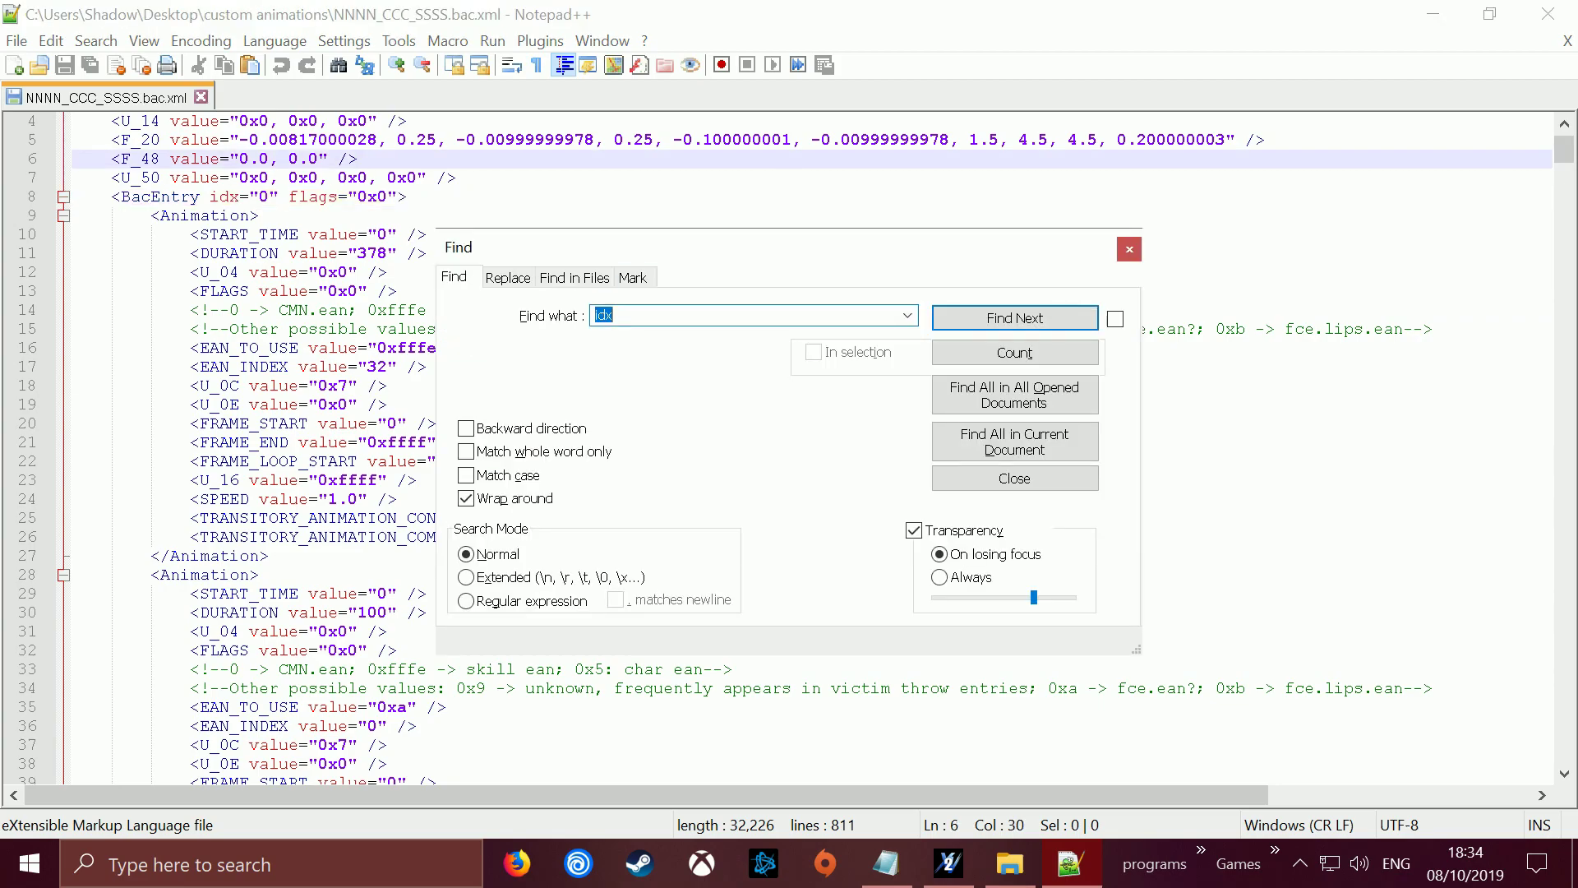
pyautogui.moveTo(845, 240); pyautogui.dragTo(1097, 189)
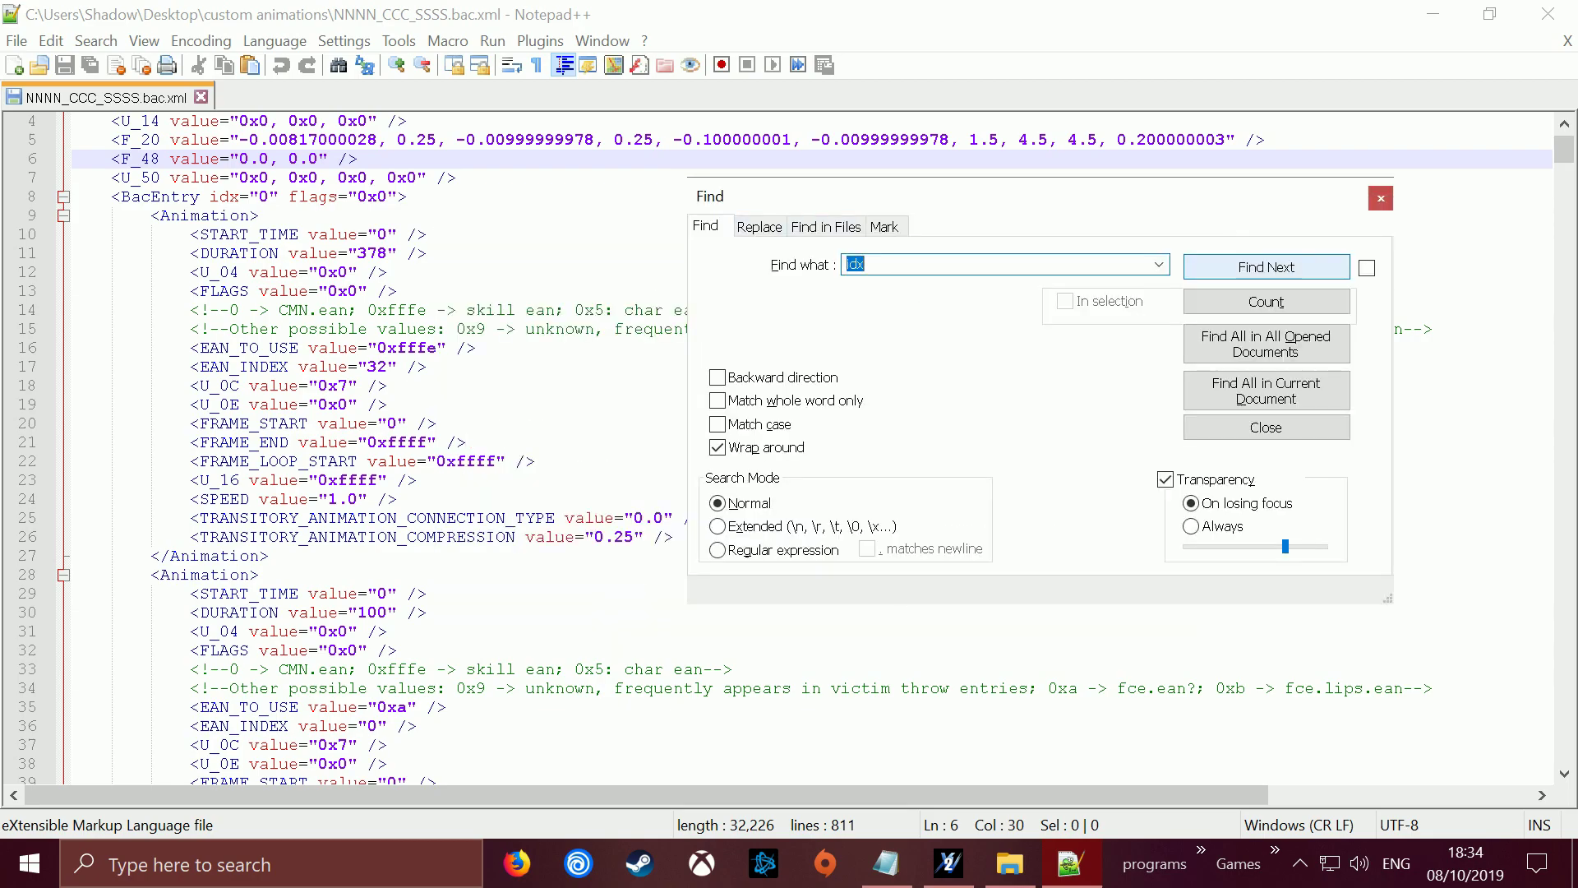
pyautogui.click(1266, 266)
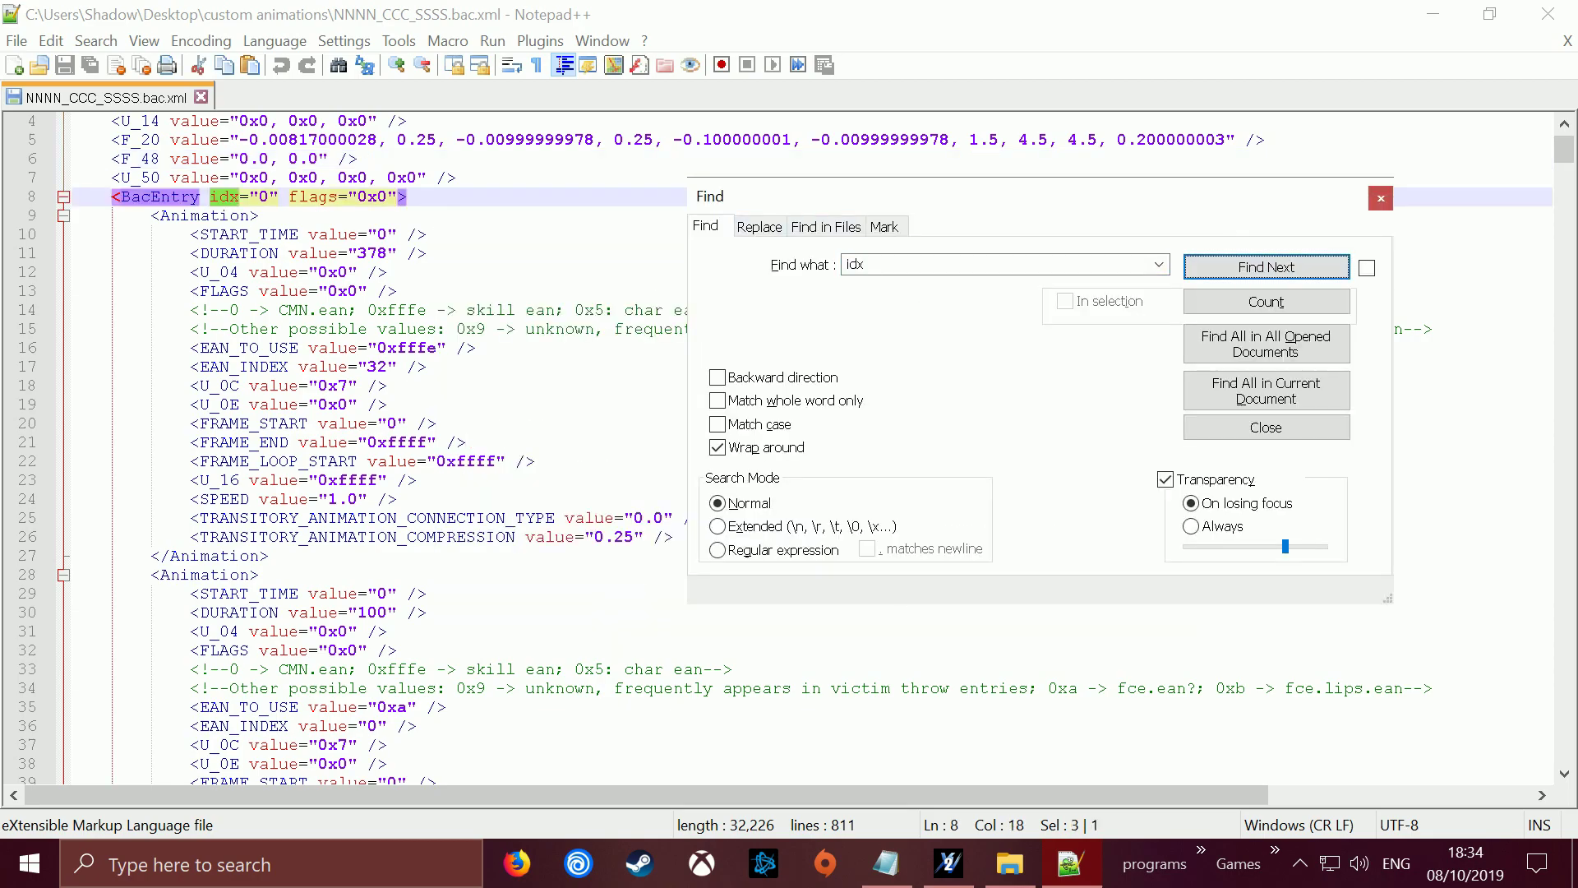
pyautogui.click(1266, 266)
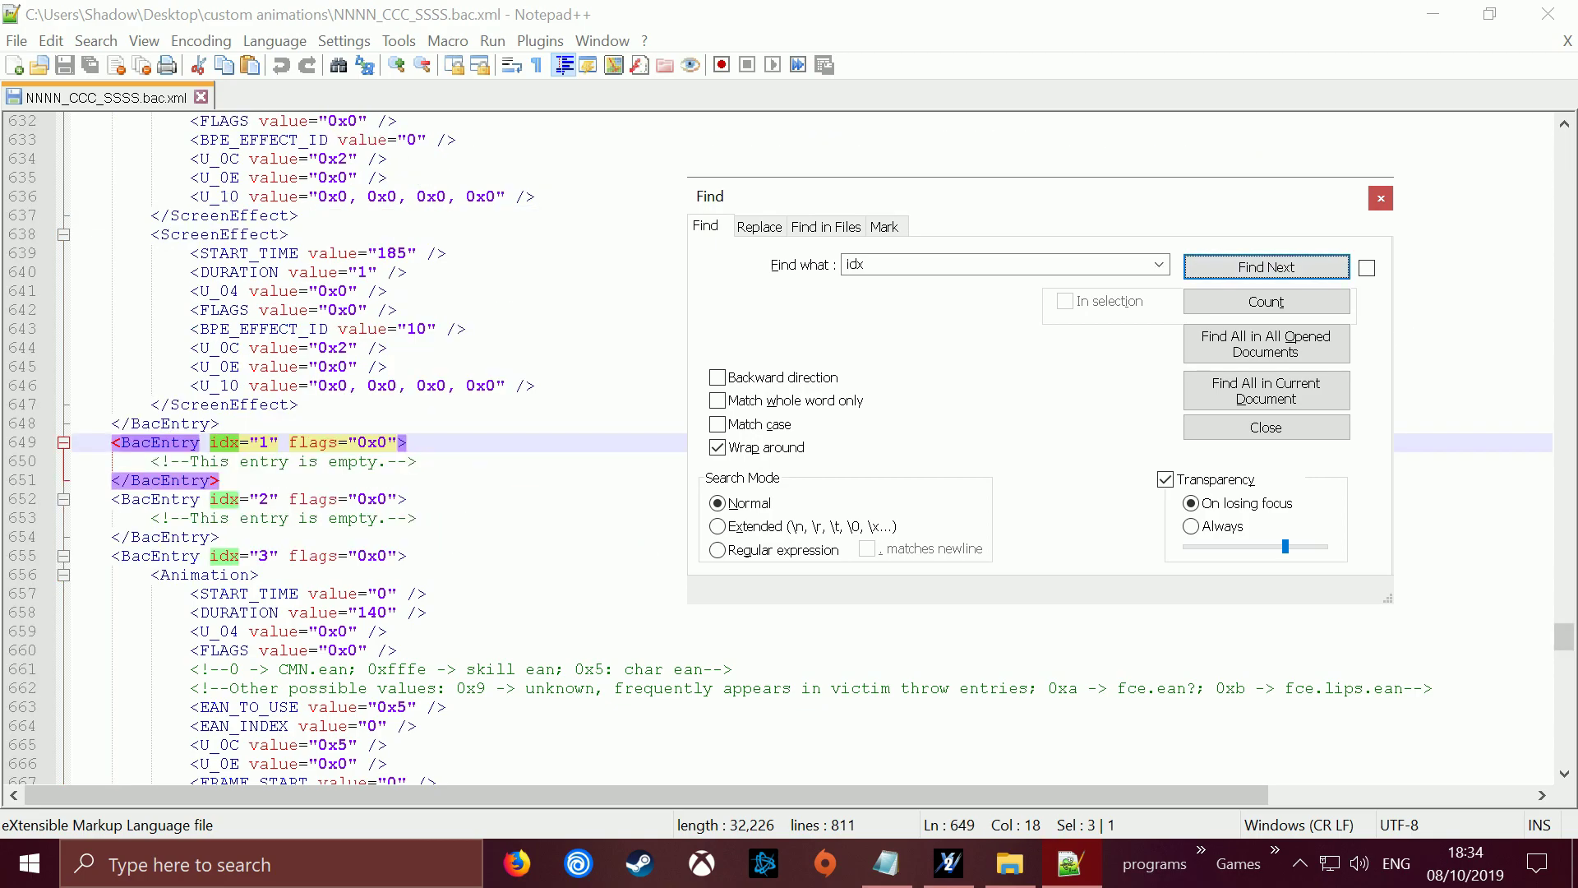
# - Copy the whole BacEntry idx 0 block, from its opening tag through its closing tag, and close the search dialog
pyautogui.click(220, 423)
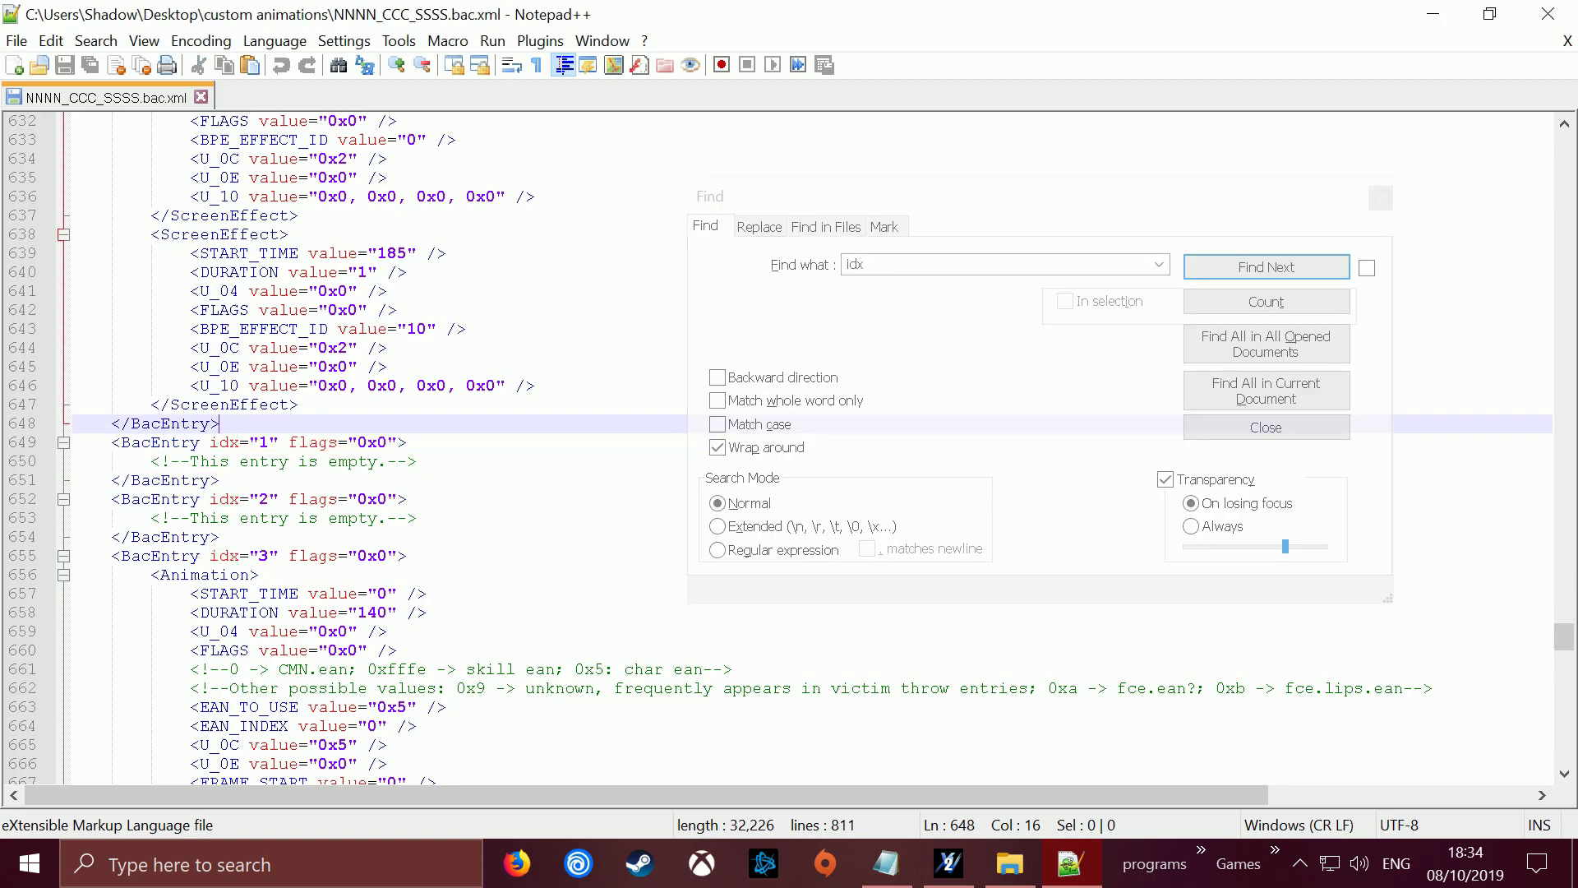
pyautogui.moveTo(220, 423); pyautogui.dragTo(73, 253)
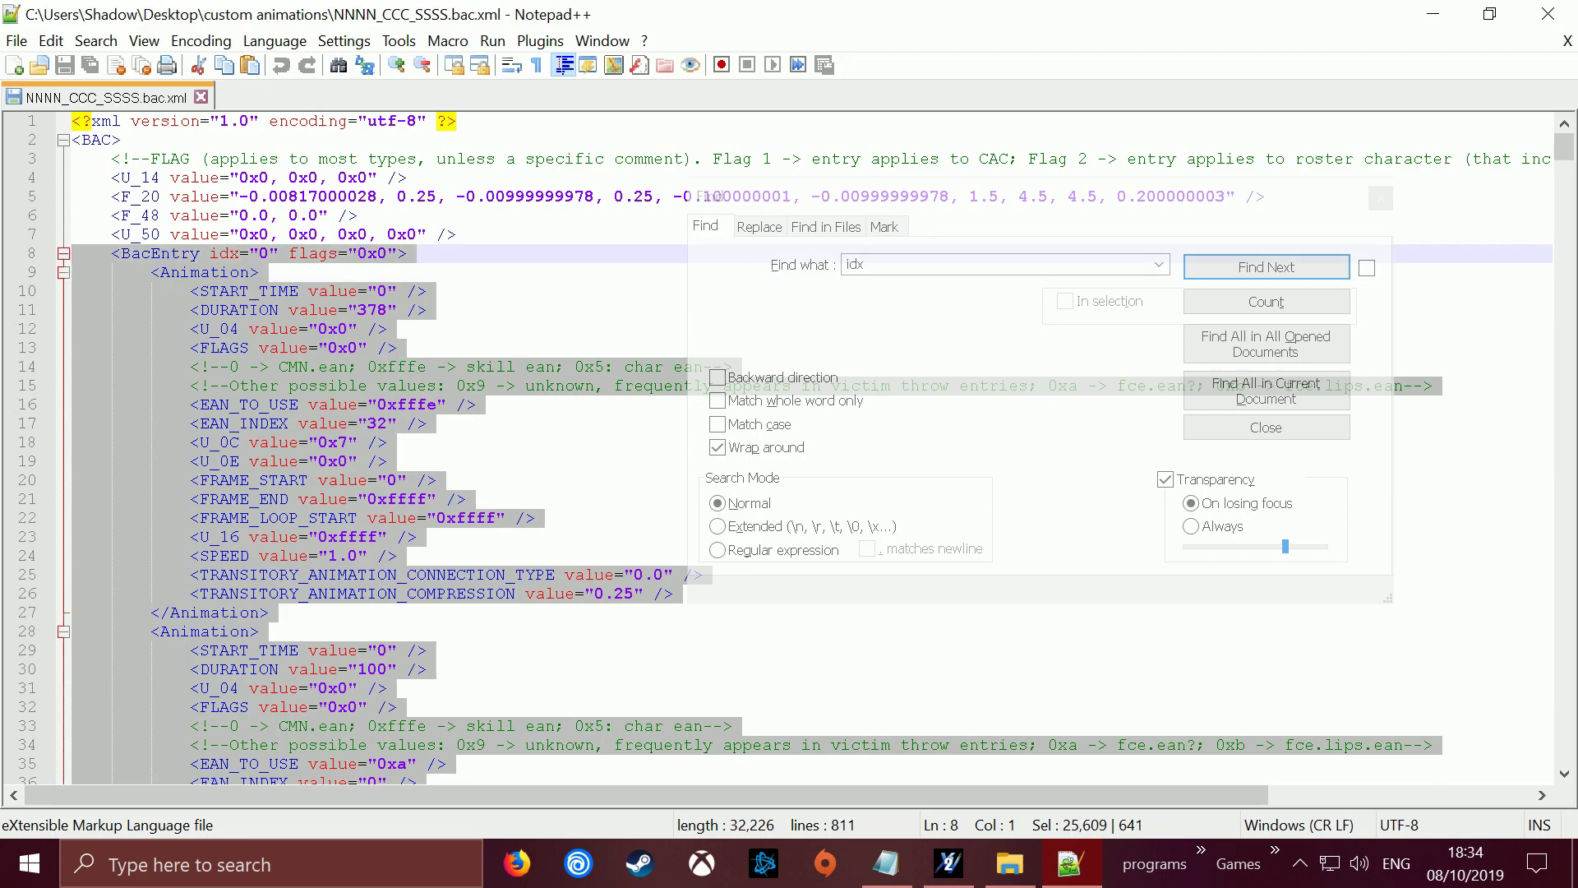
pyautogui.rightClick(276, 301)
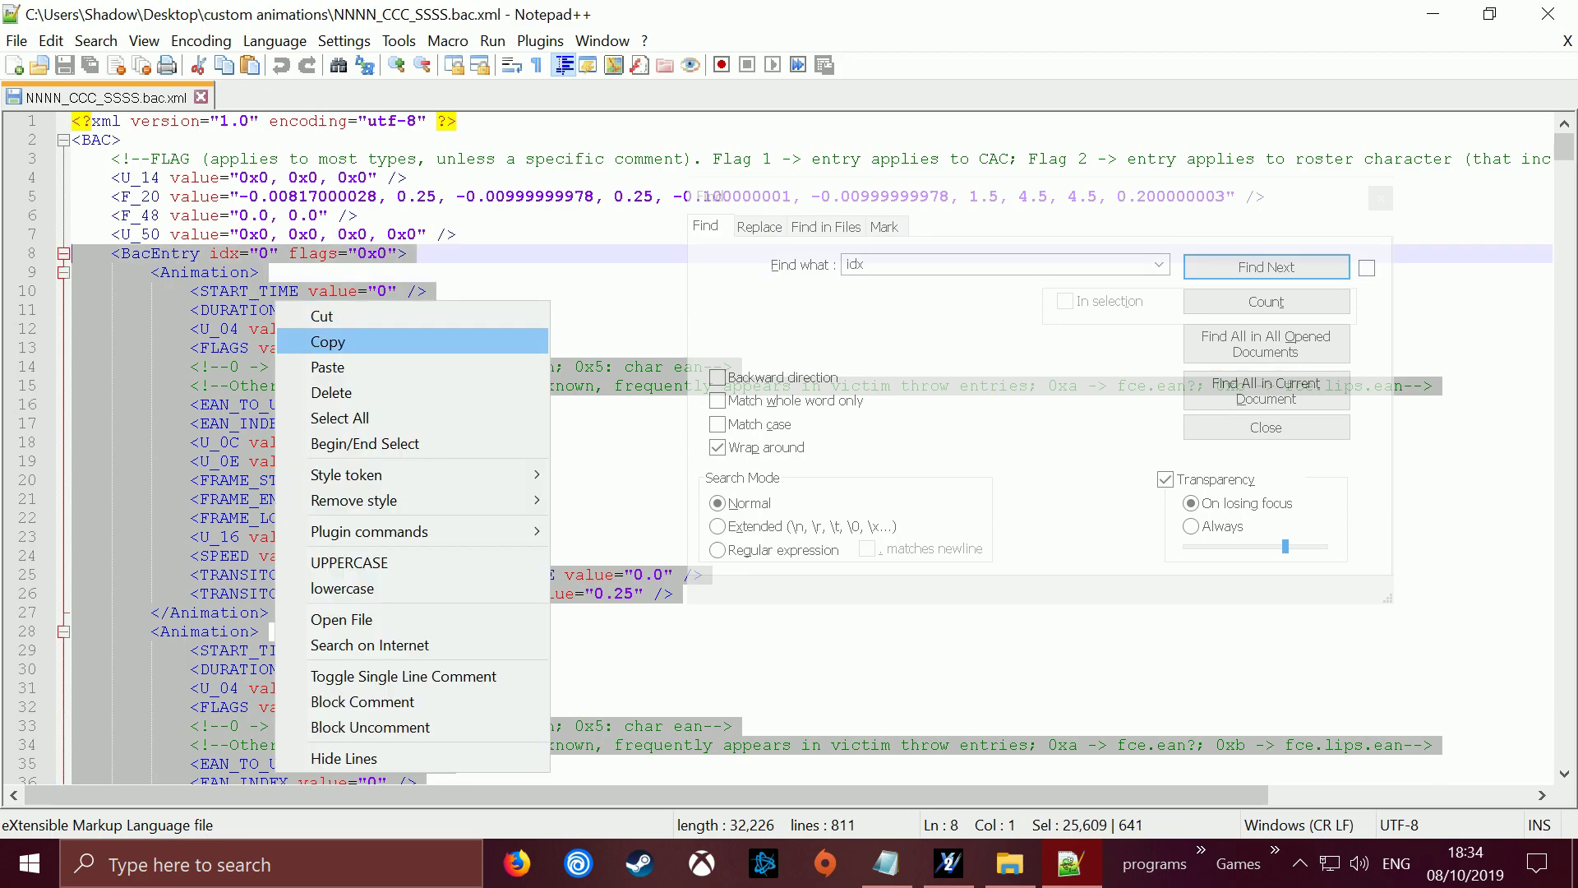
pyautogui.click(327, 341)
pyautogui.click(1380, 198)
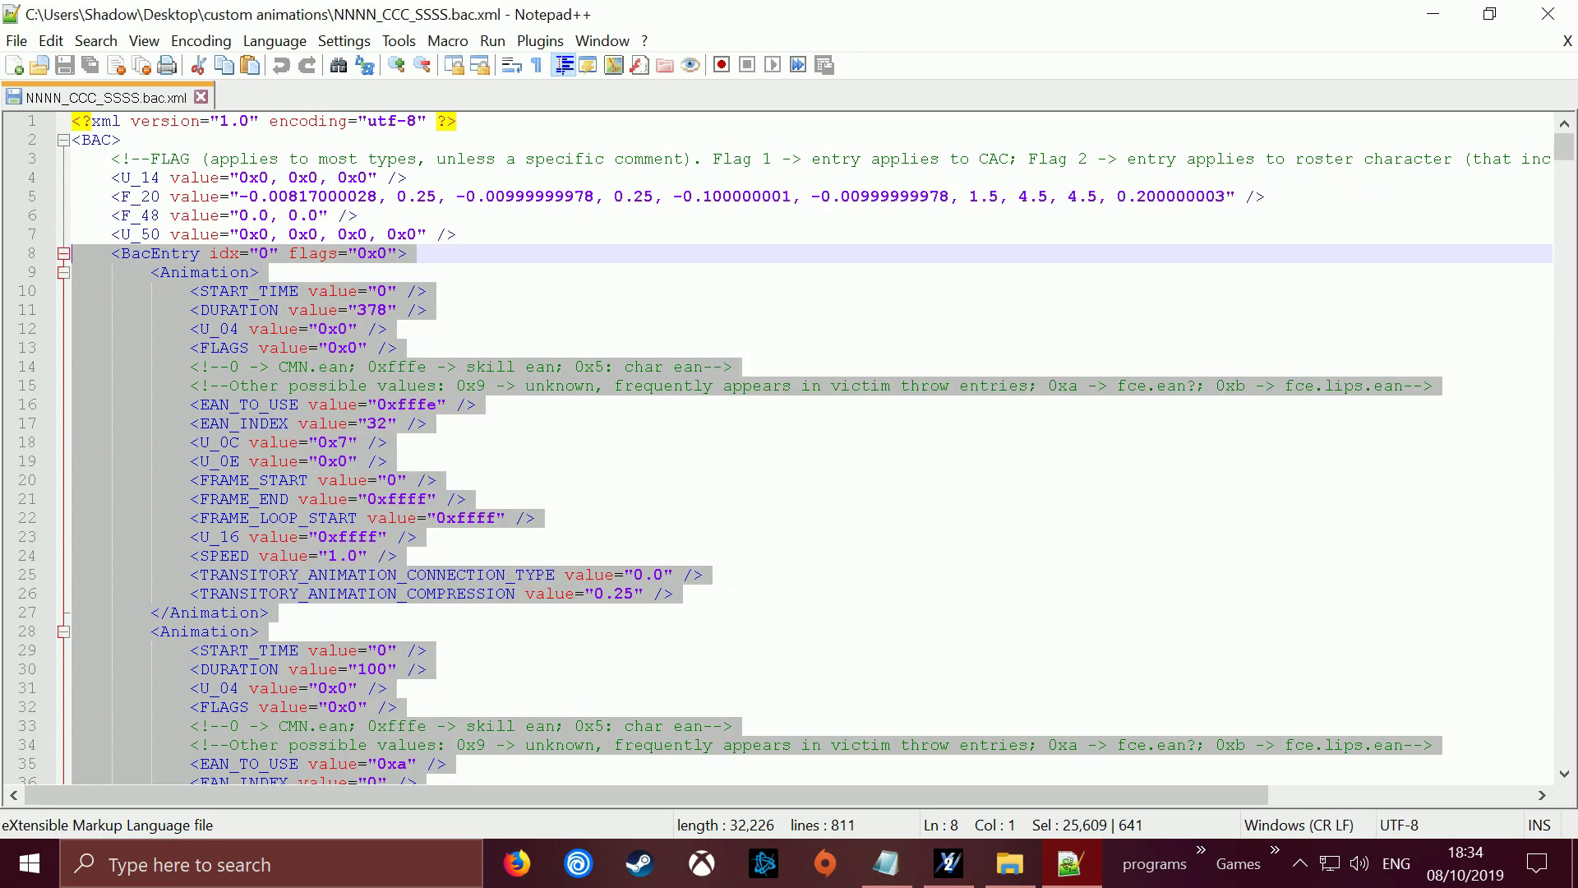
# - Close the XML document, Notepad++ and the custom animations folder
pyautogui.click(200, 97)
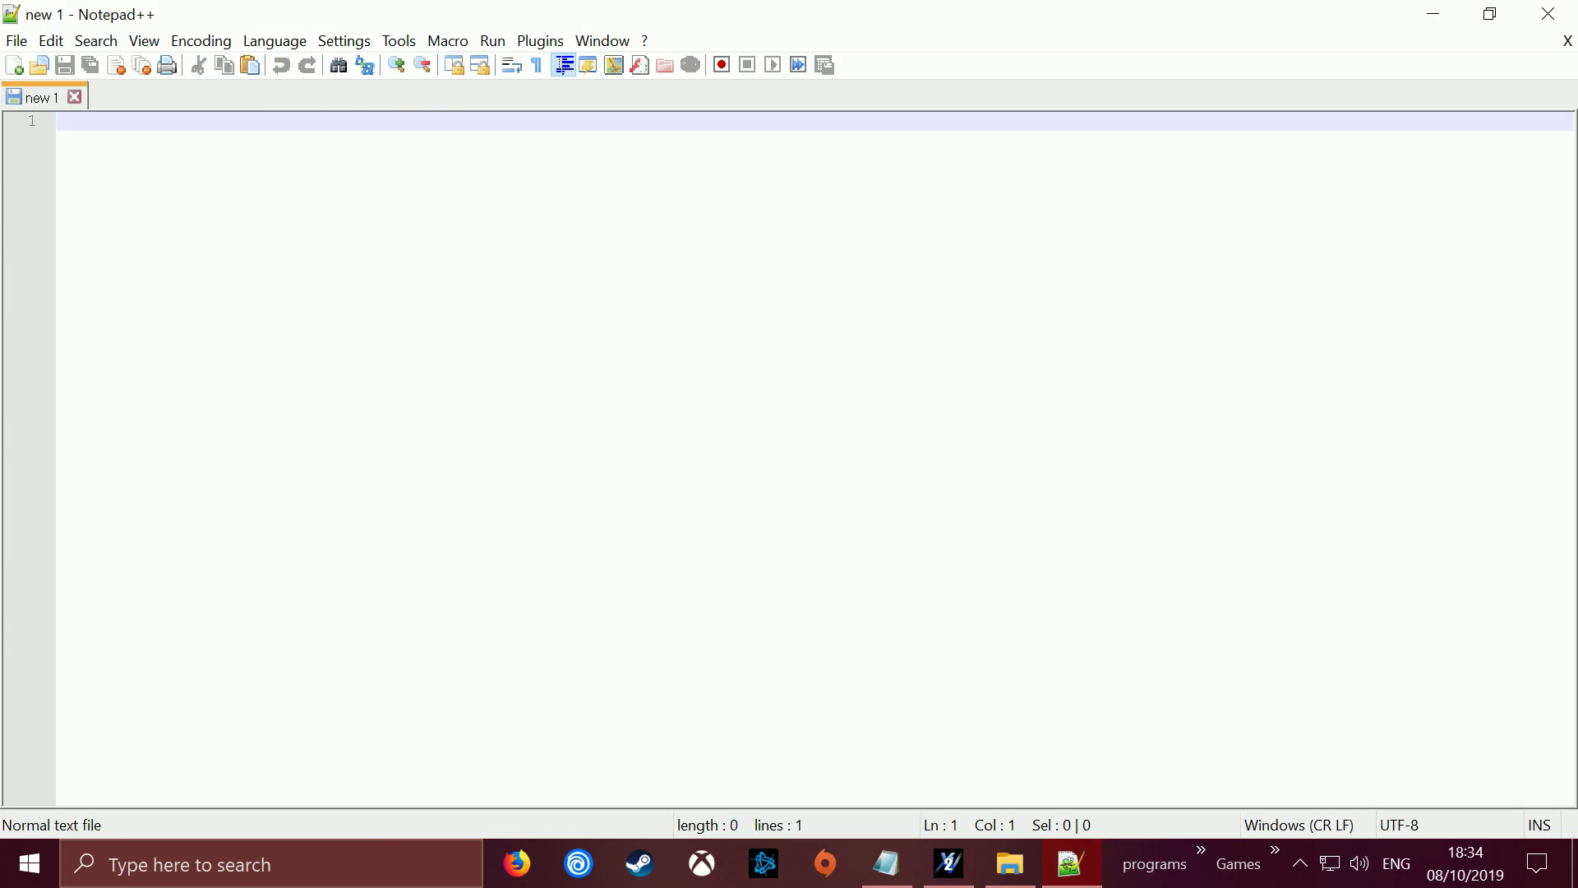
pyautogui.click(1548, 14)
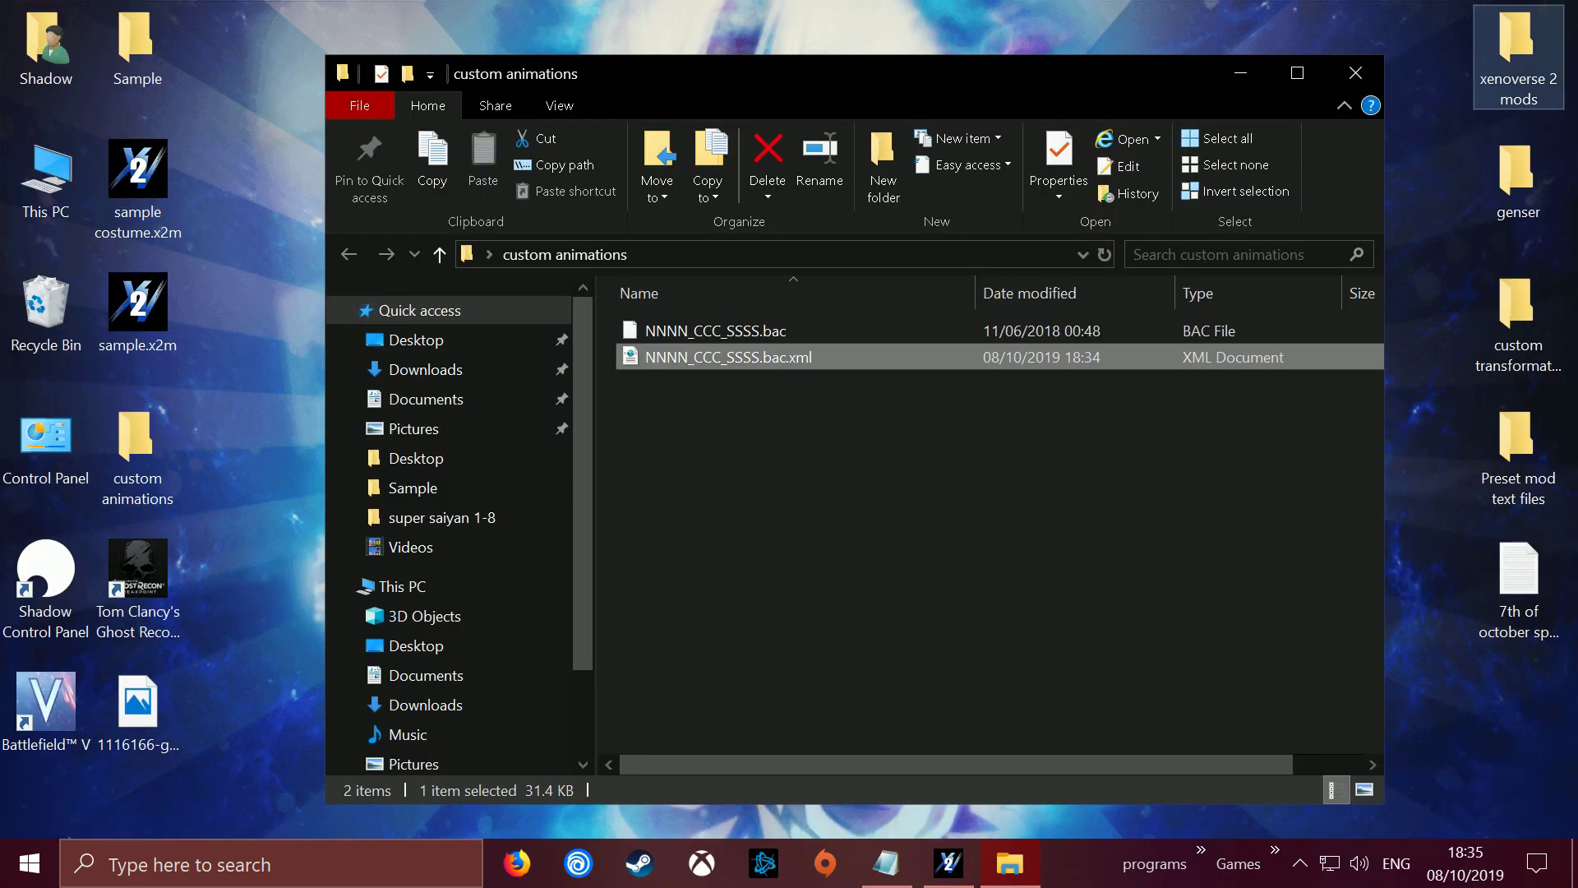
pyautogui.click(1356, 72)
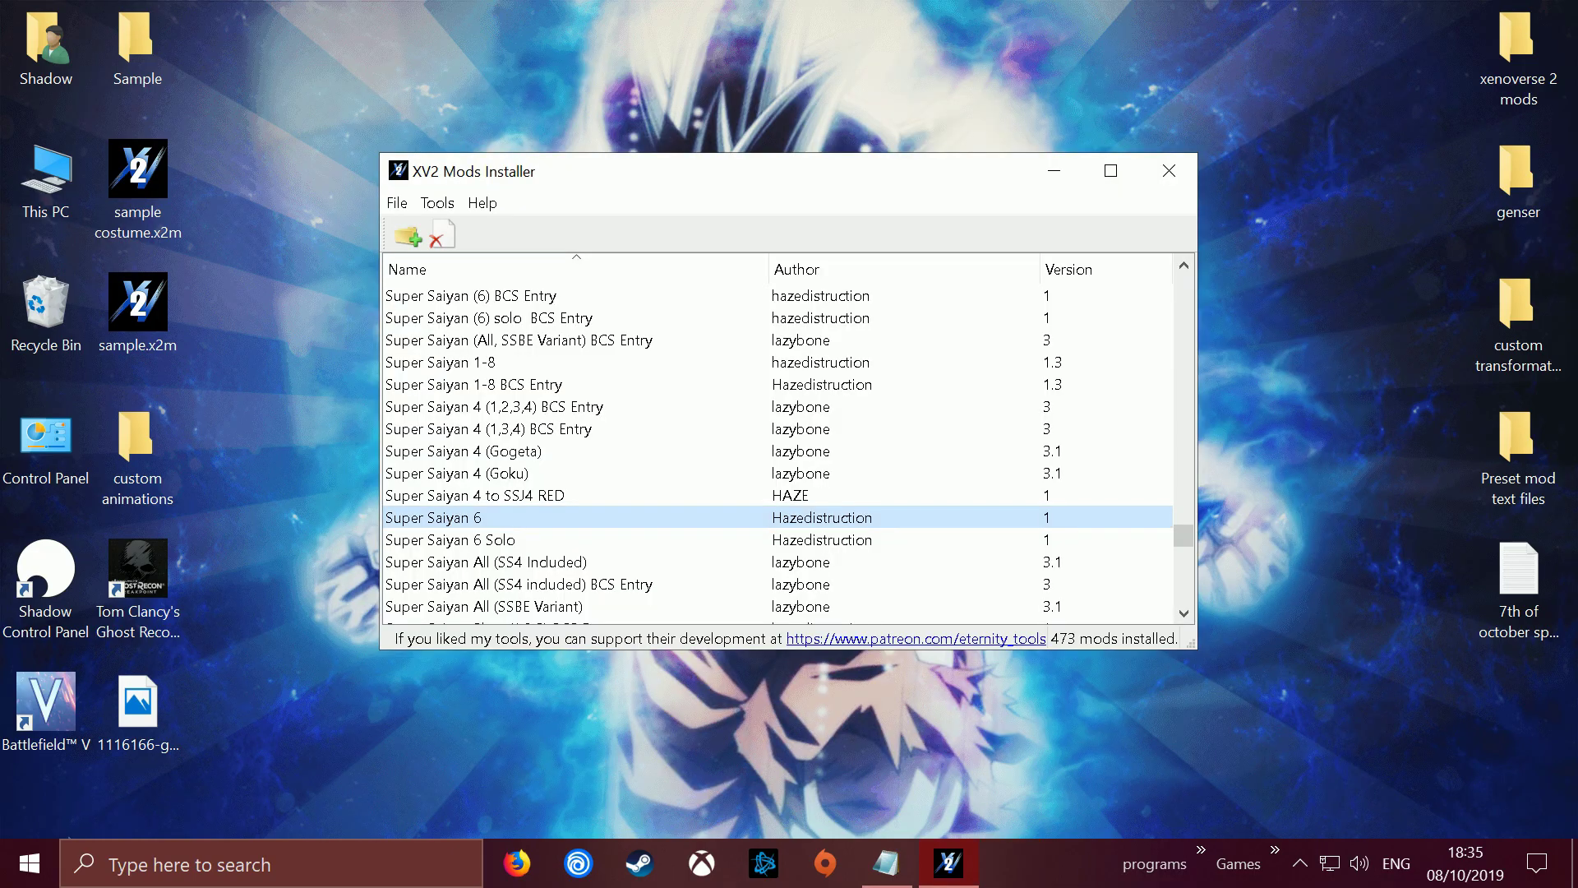
# - Open NNNN_CCC_SSSS.bac.xml from the skill files folder inside the Desktop's Sample folder in Notepad++
pyautogui.doubleClick(137, 45)
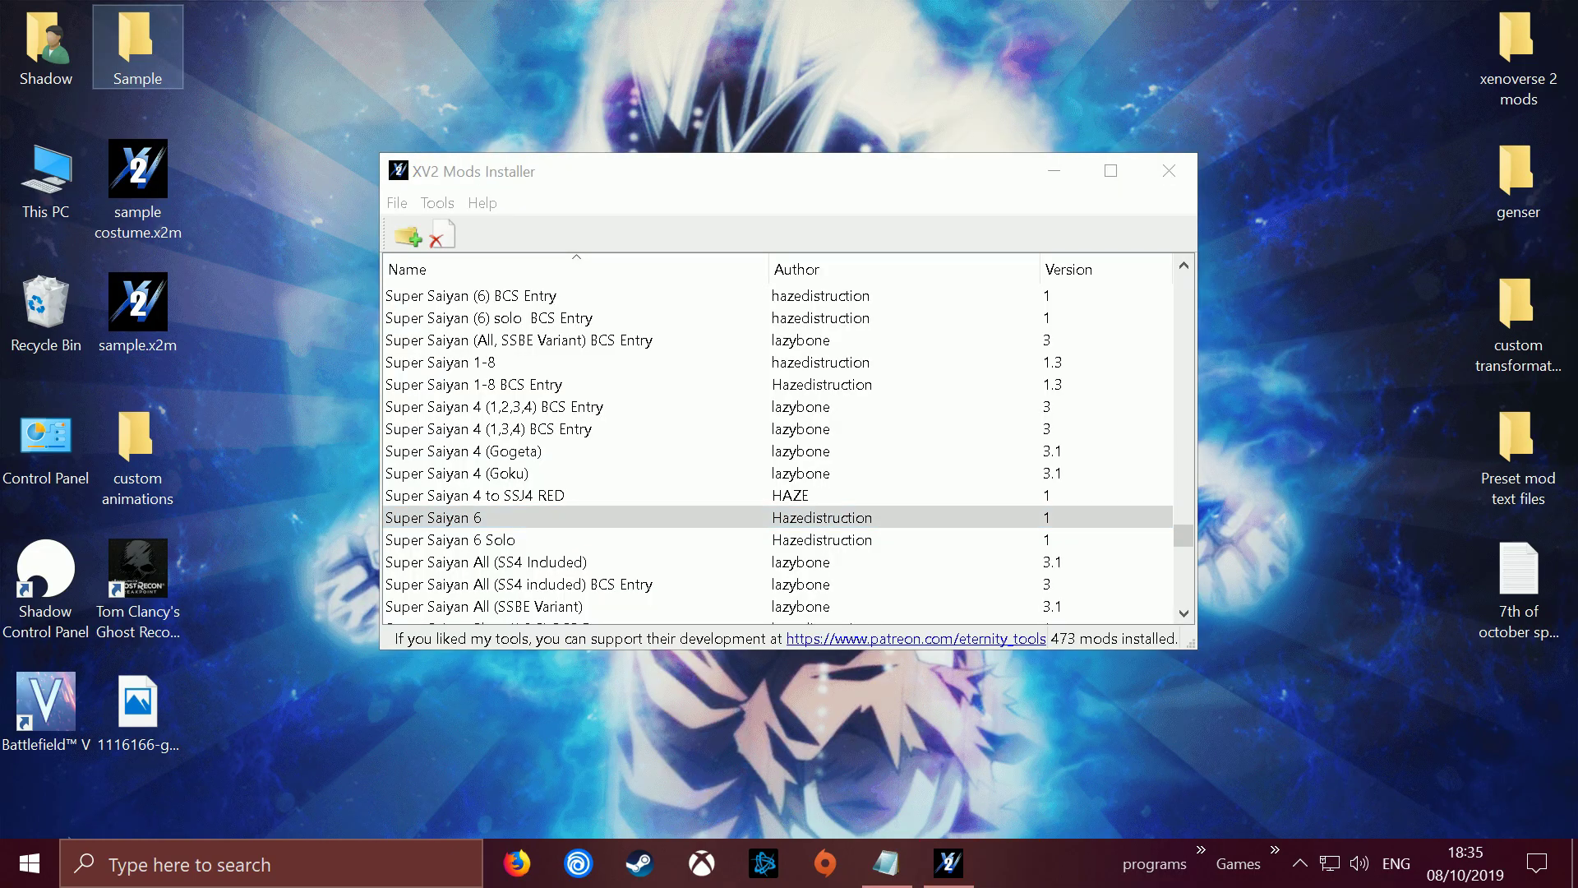
pyautogui.doubleClick(672, 409)
pyautogui.moveTo(767, 55); pyautogui.dragTo(521, 28)
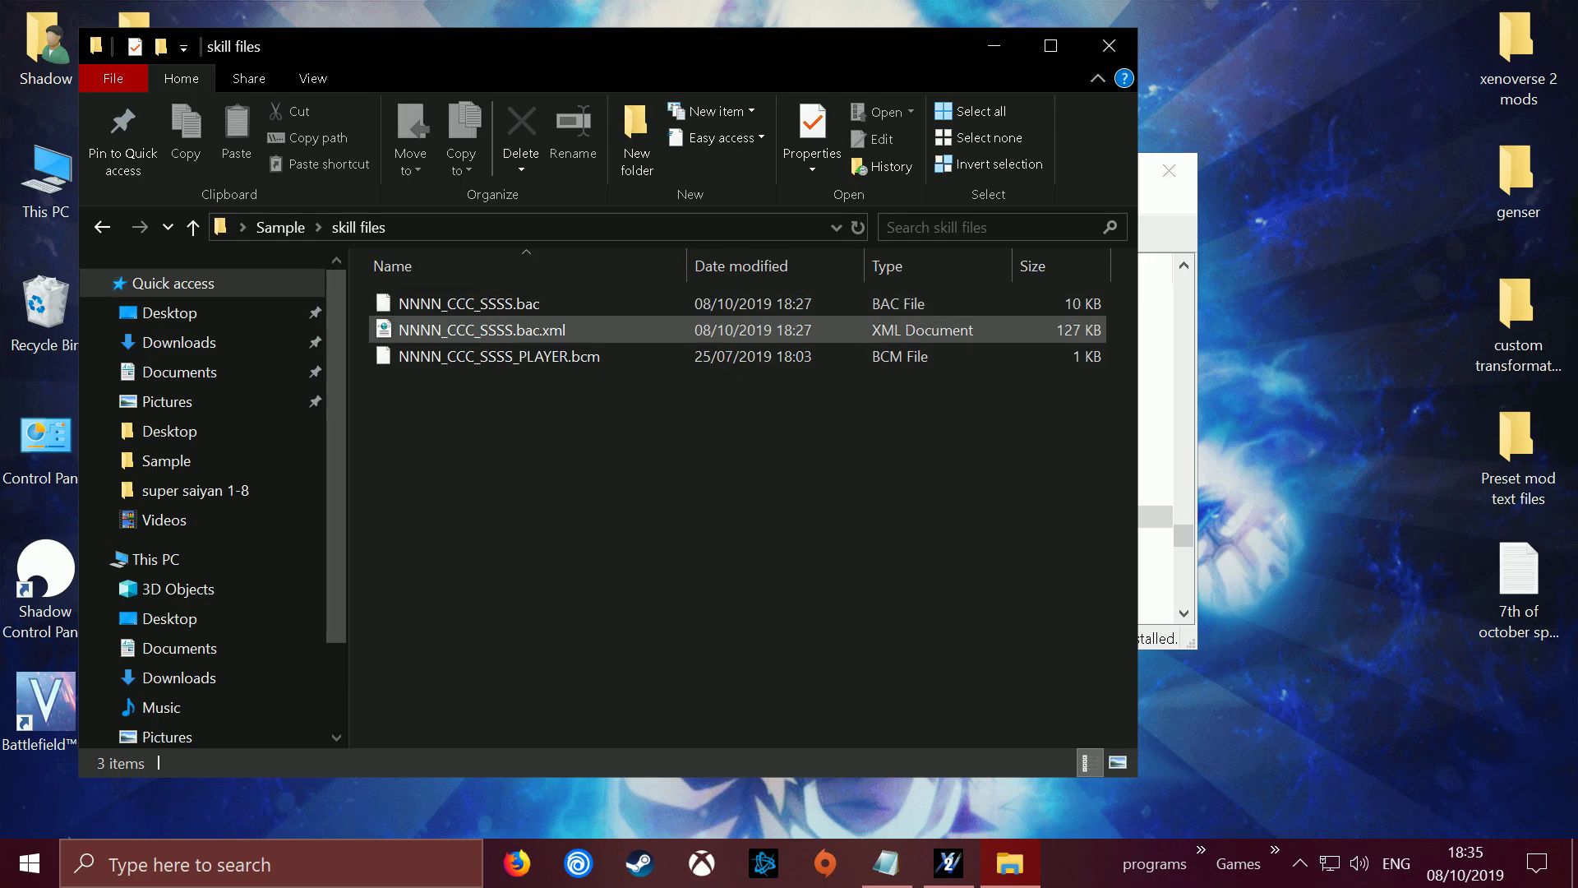
pyautogui.click(523, 329)
pyautogui.rightClick(524, 325)
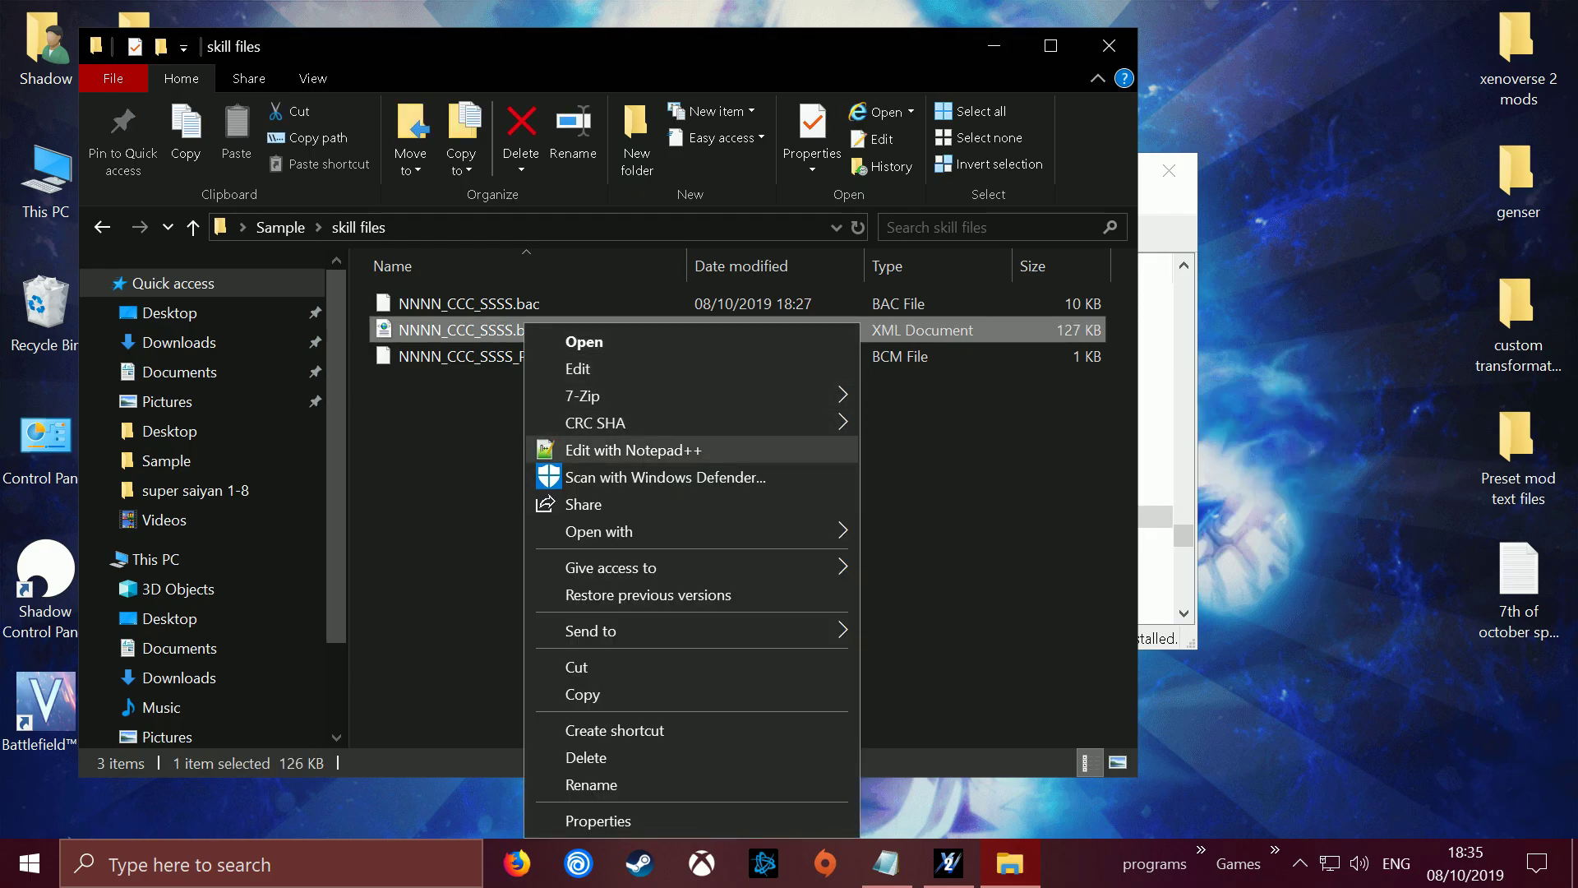
pyautogui.click(633, 450)
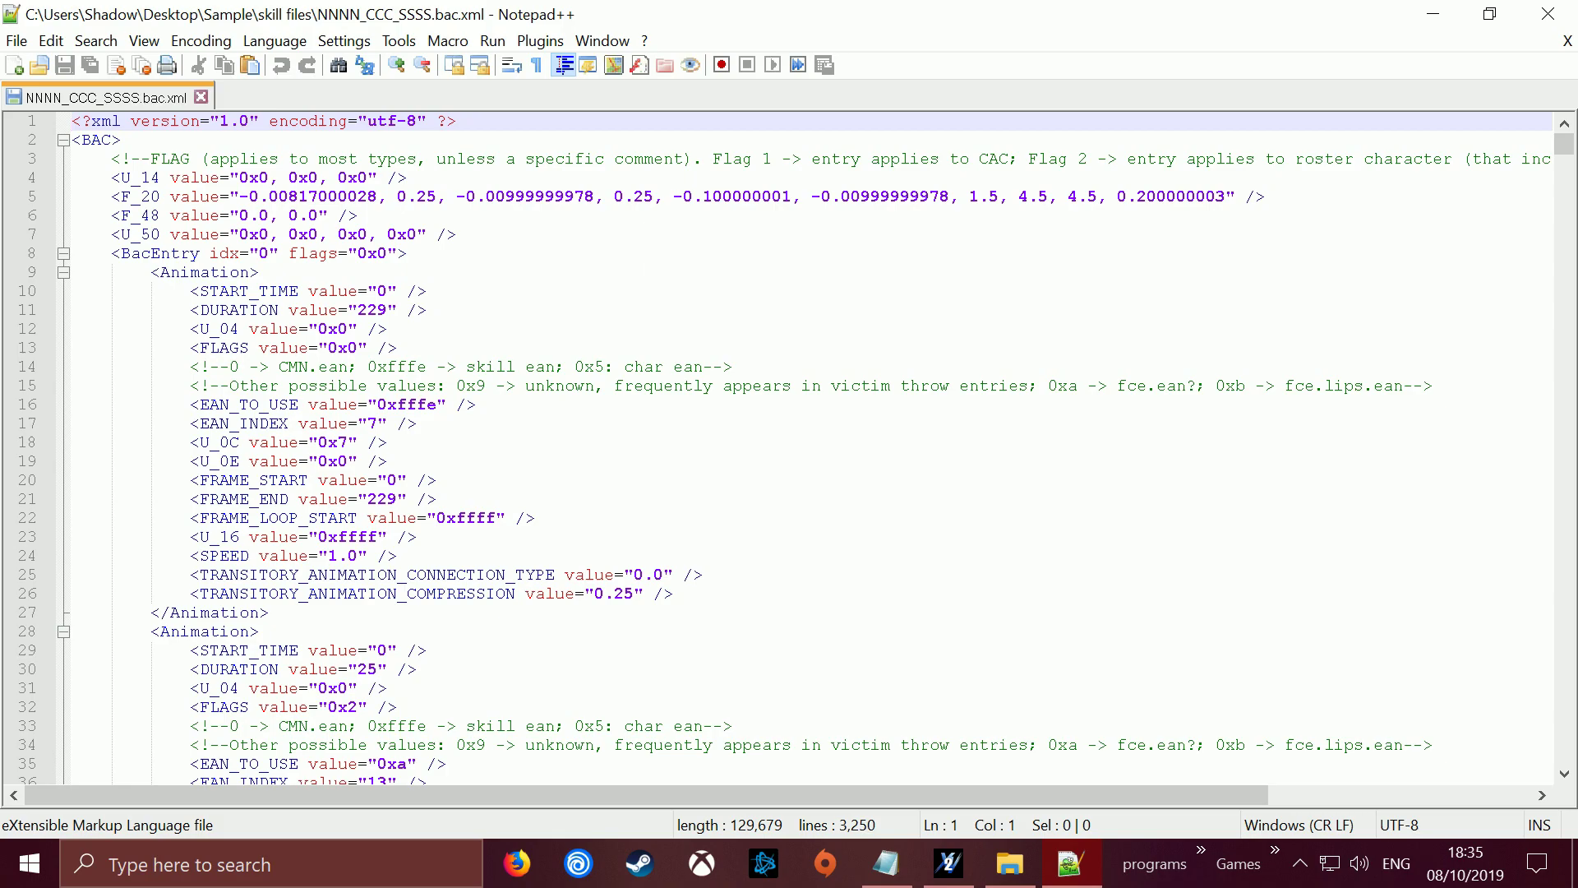
# - Find BacEntry idx 1 by searching for "idx", and replace its entire block with the copied BacEntry
pyautogui.click(278, 197)
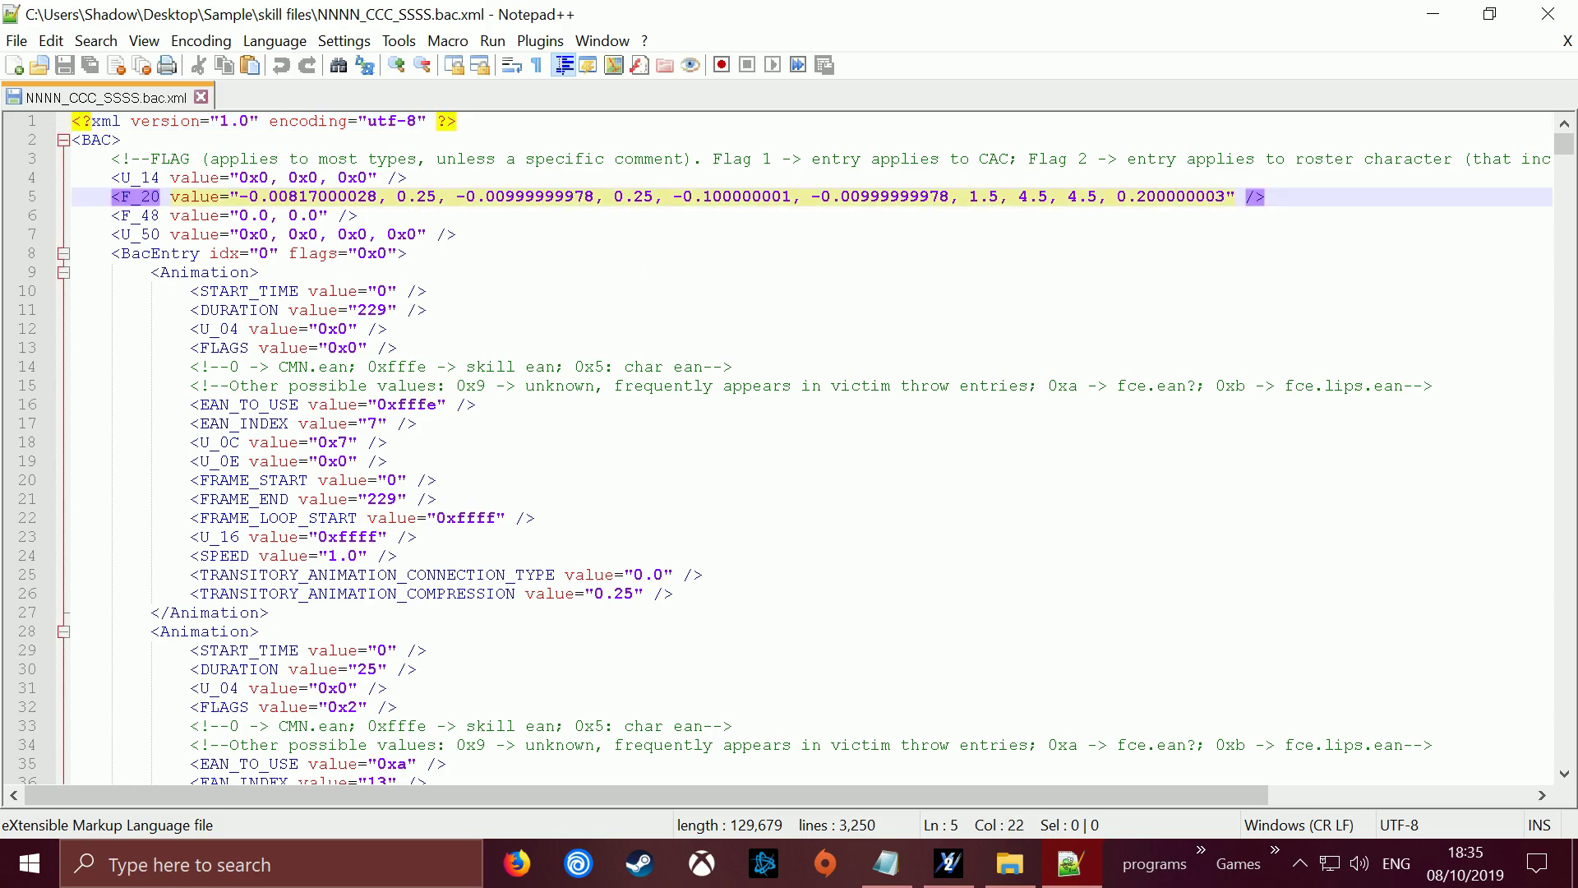
pyautogui.doubleClick(278, 195)
pyautogui.hotkey('ctrl', 'f')
pyautogui.moveTo(586, 252); pyautogui.dragTo(901, 239)
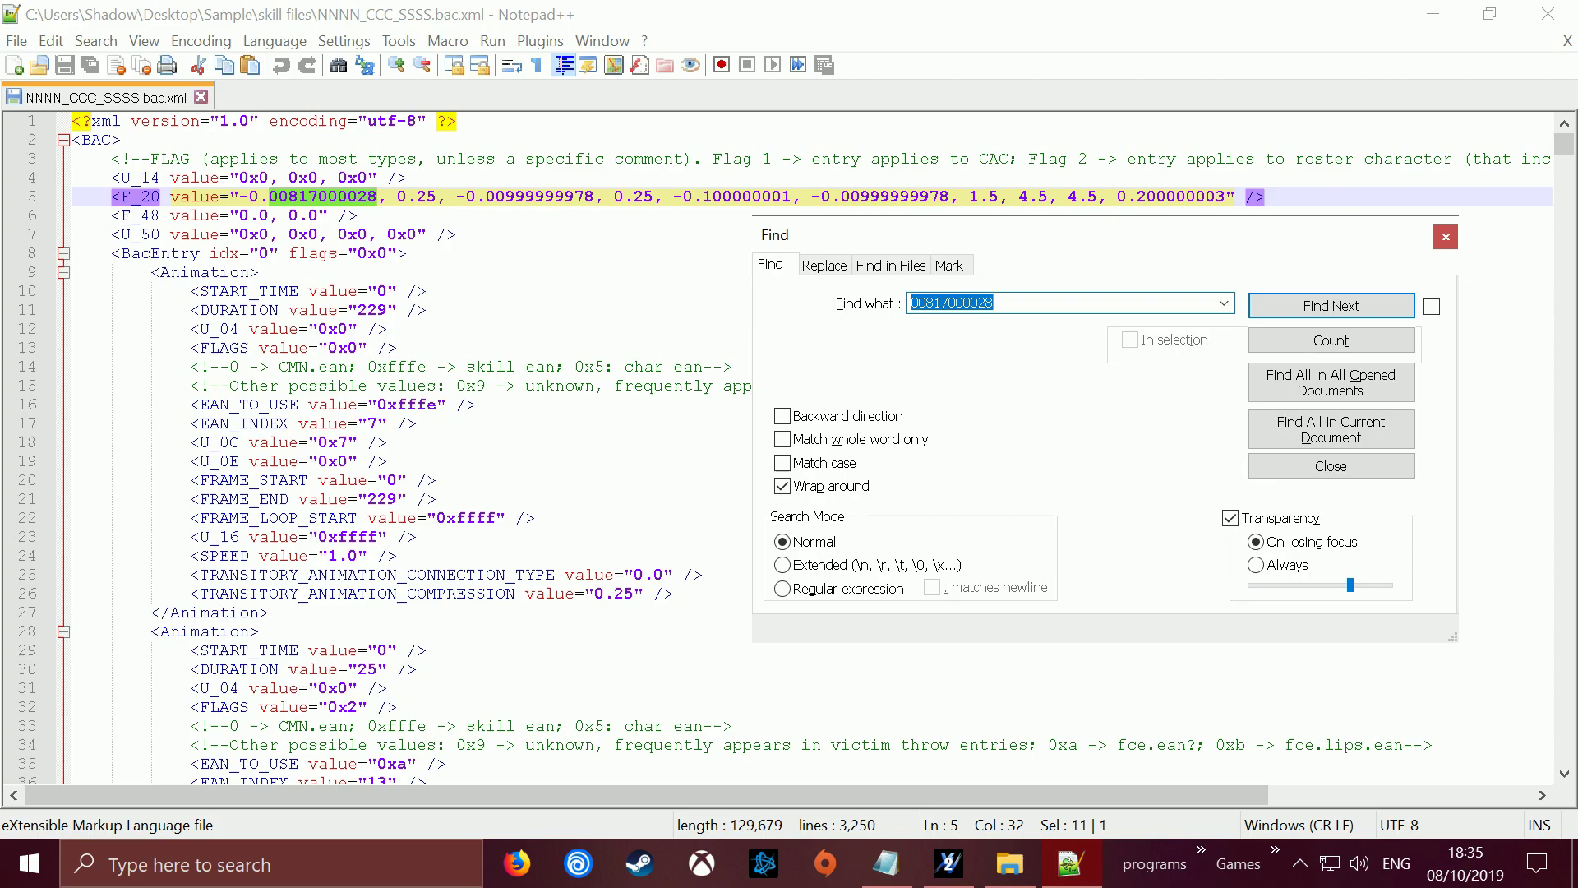
pyautogui.write('idx')
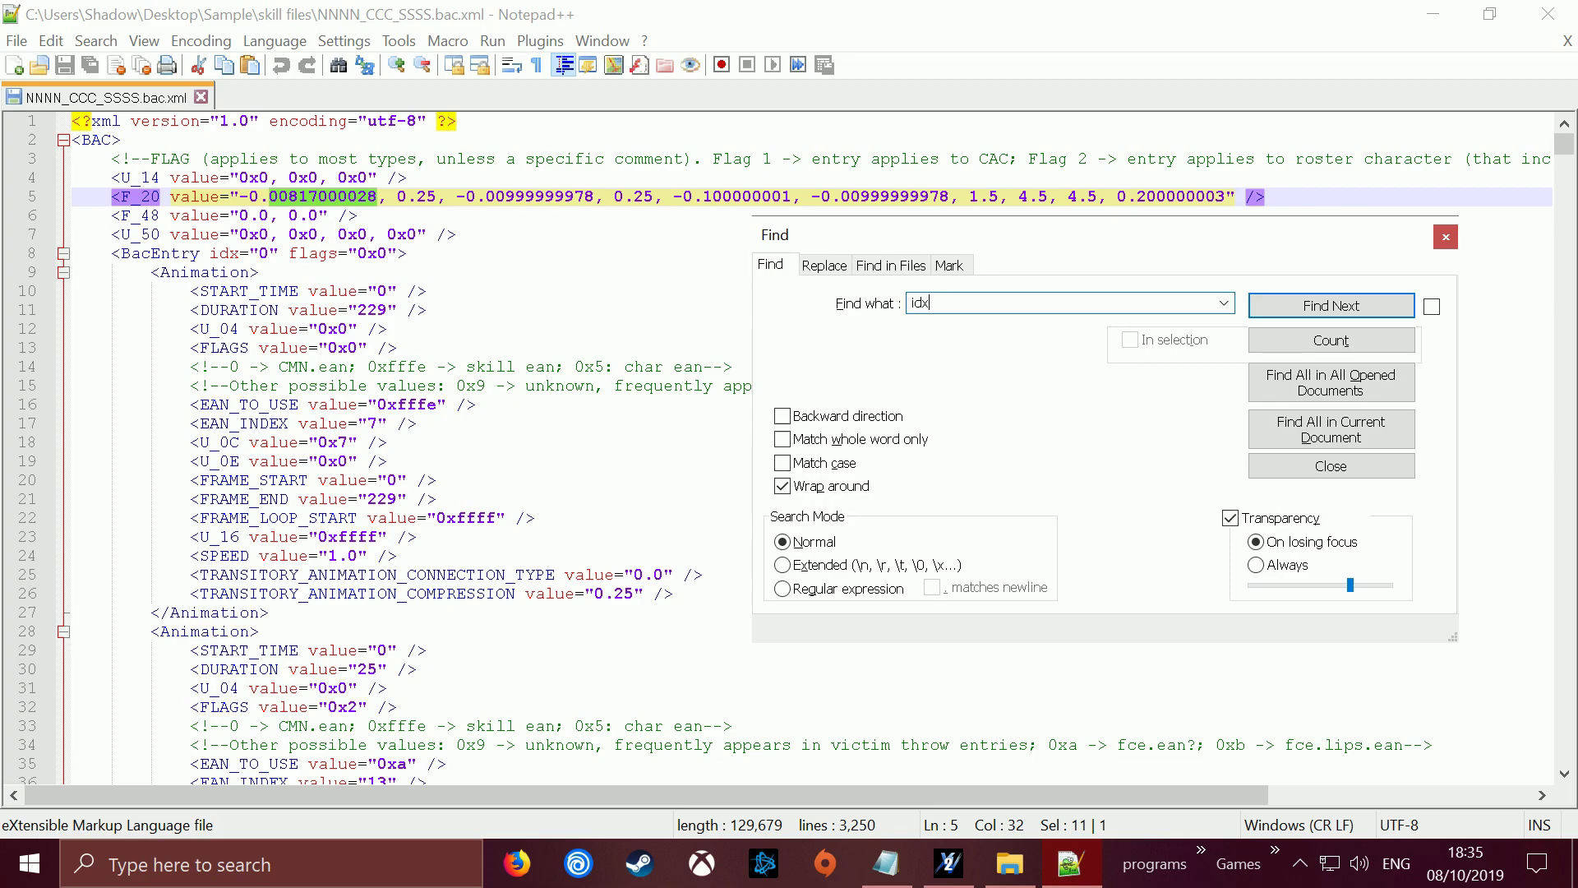
pyautogui.click(1331, 305)
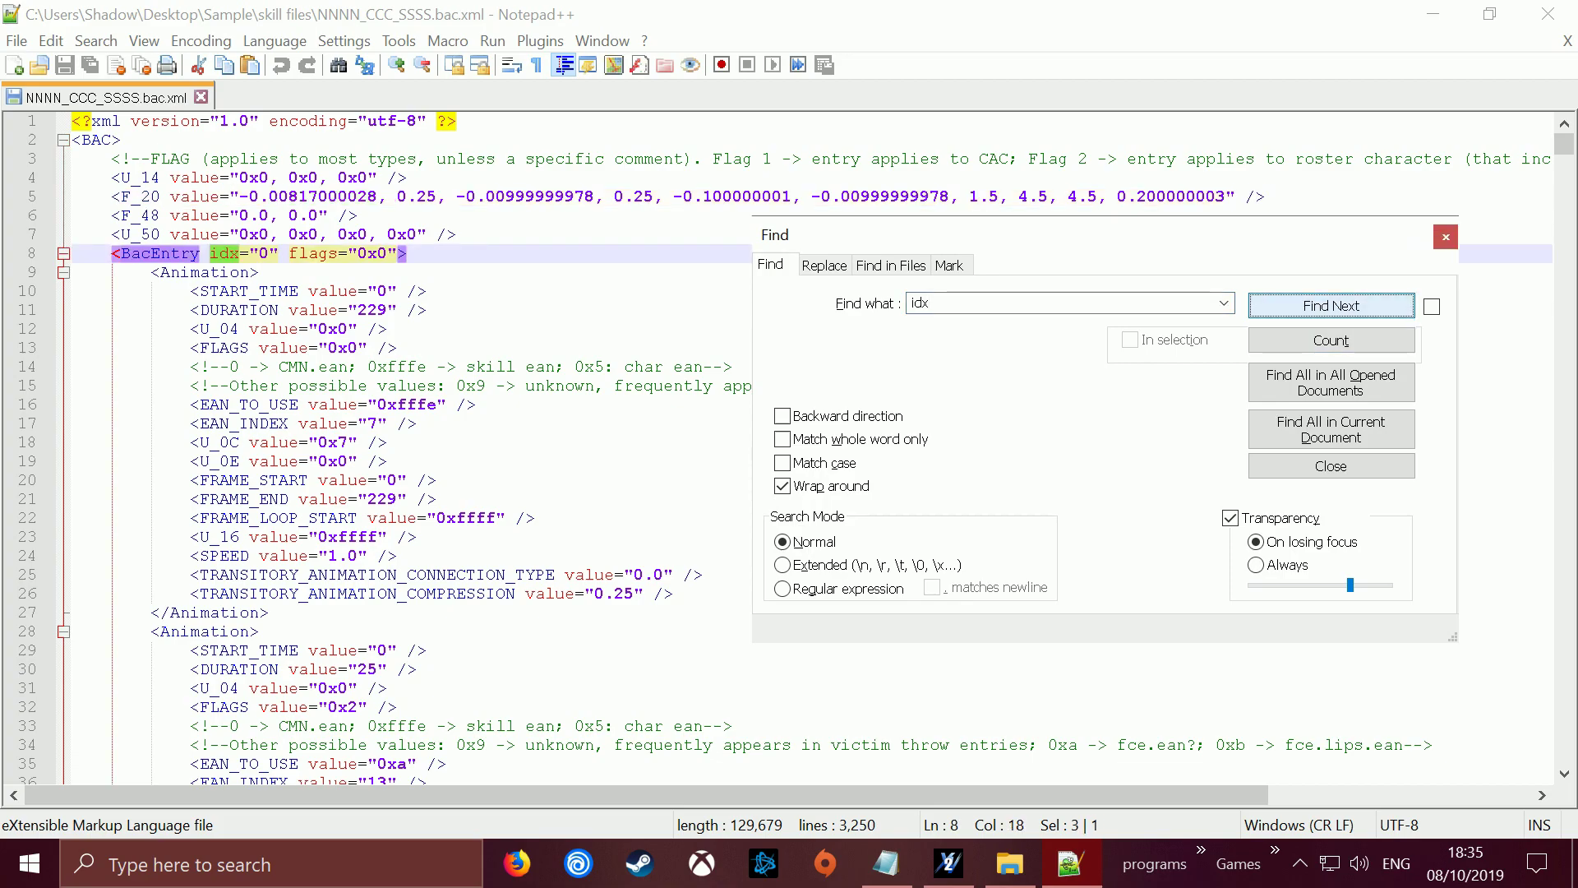
pyautogui.press('Return')
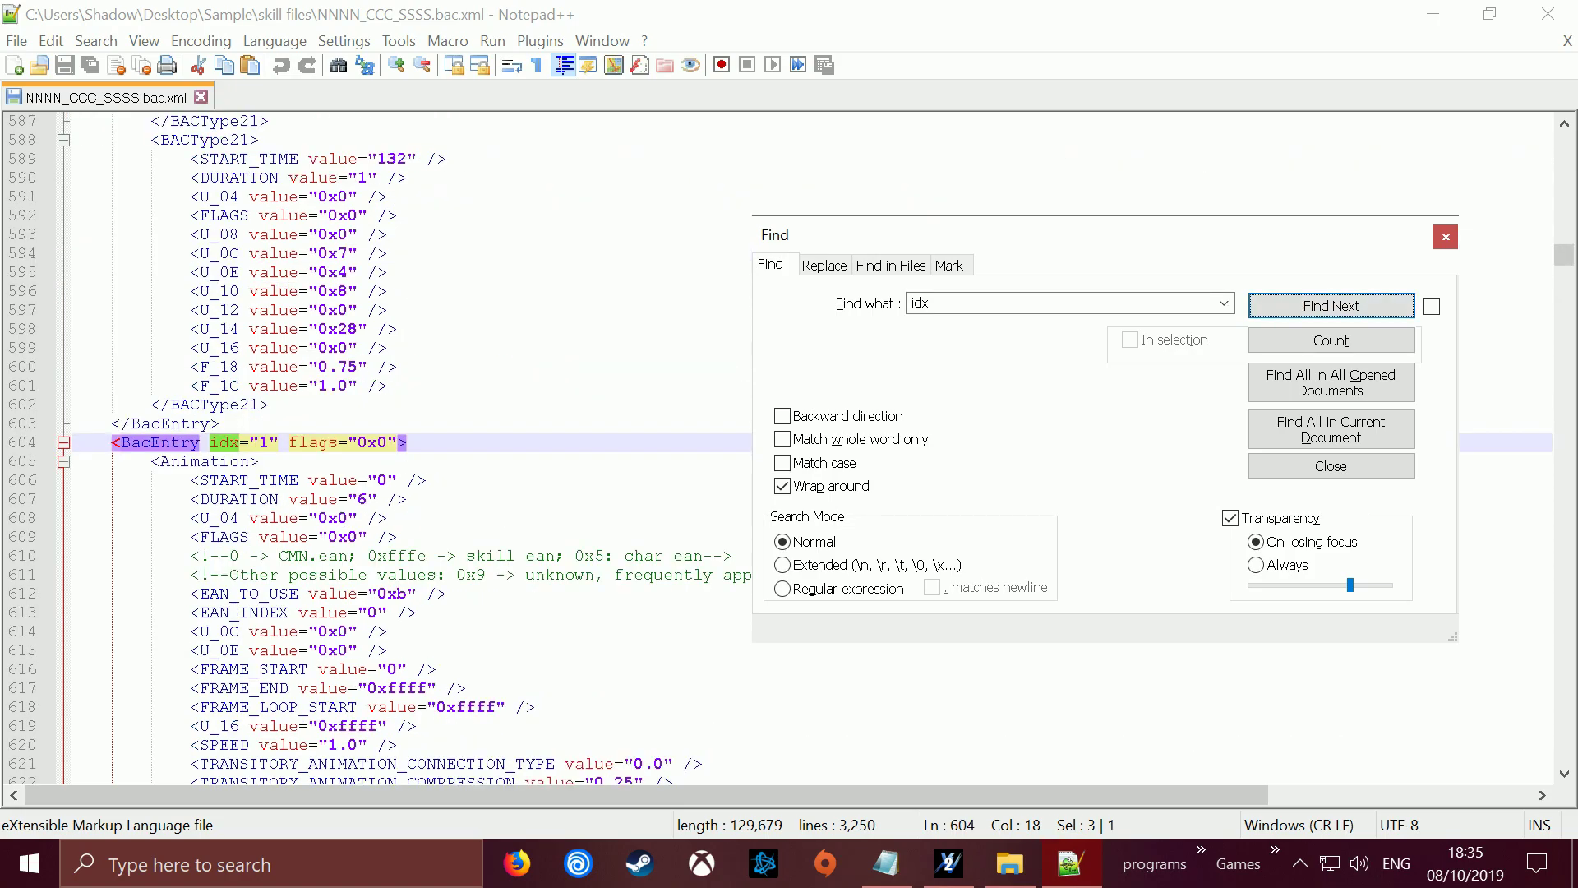
pyautogui.moveTo(72, 442); pyautogui.dragTo(229, 461)
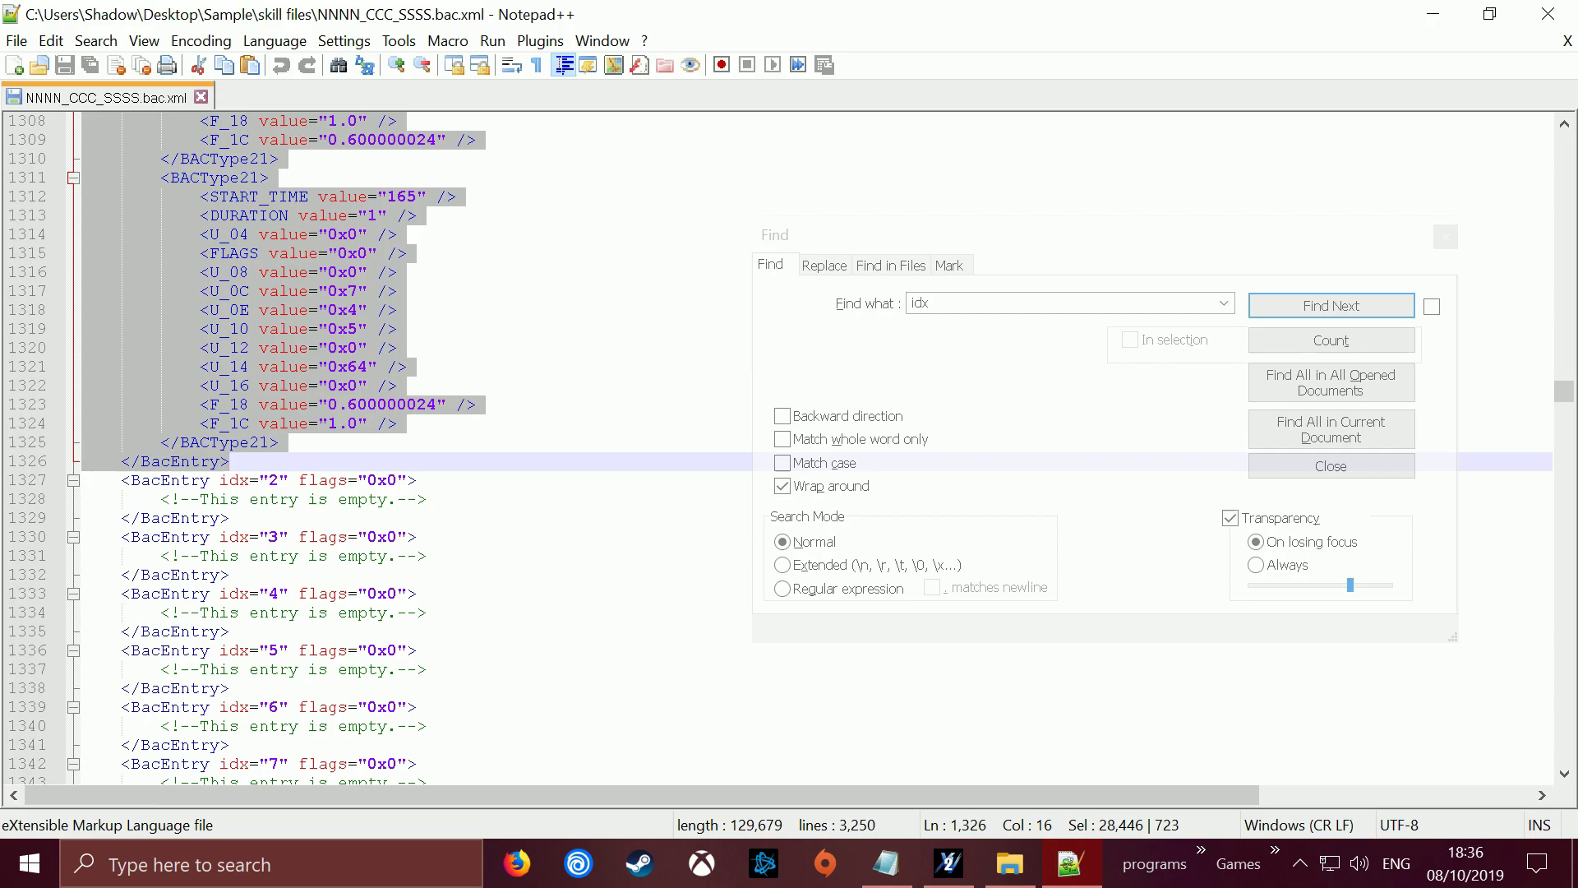
pyautogui.press('Delete')
pyautogui.scroll(-2, 411, 444)
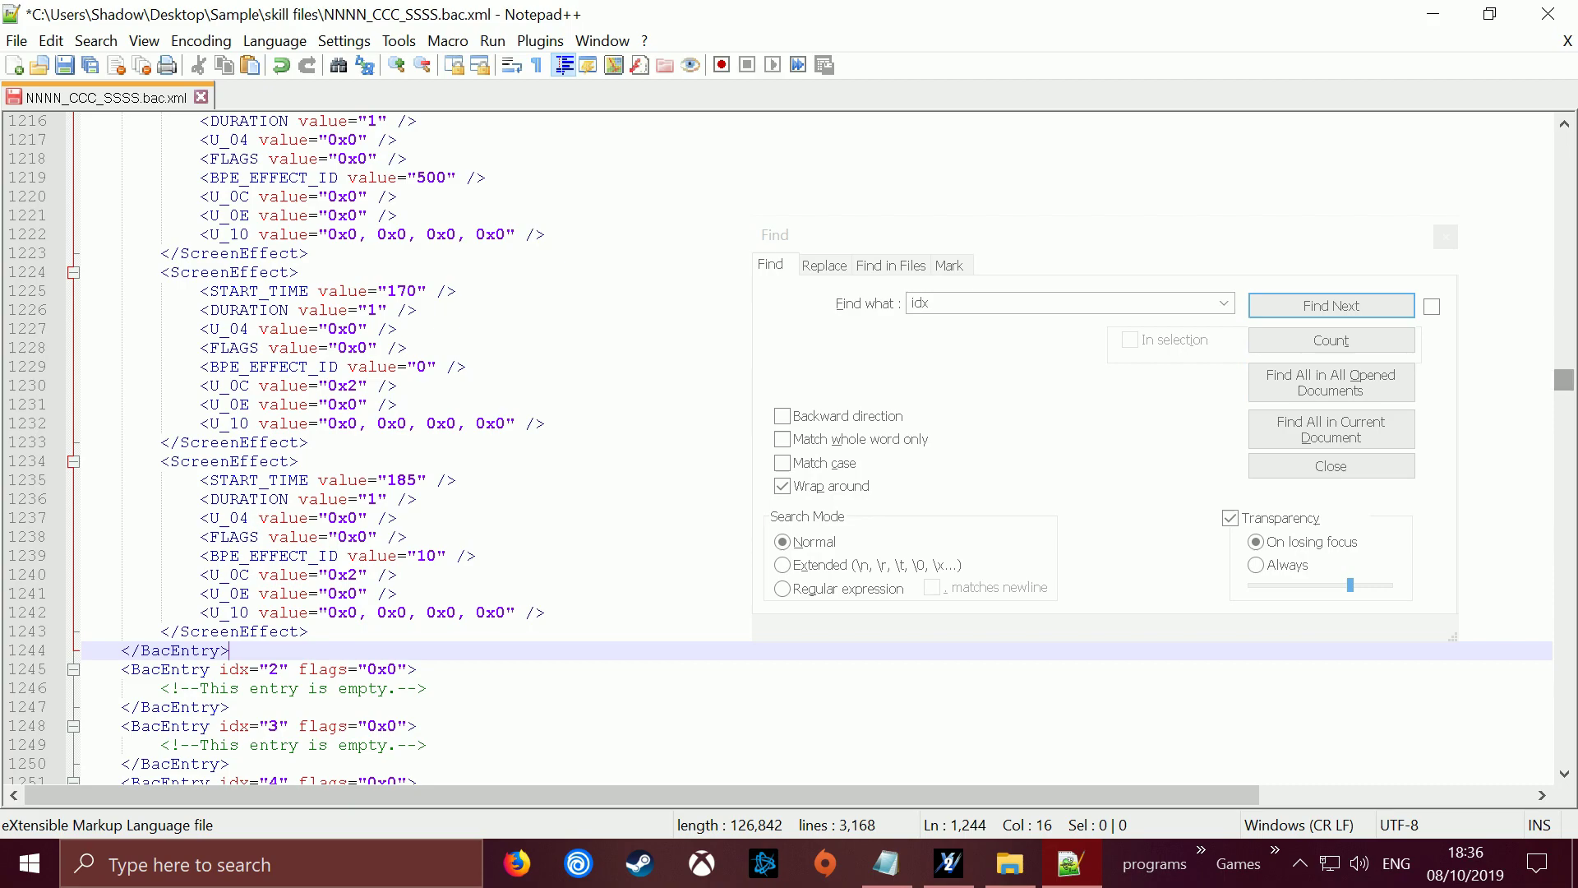
# - Find the second BacEntry idx 0 by searching for "idx", renumber it as idx 1, then save and close the XML file
pyautogui.moveTo(1564, 380); pyautogui.dragTo(1564, 143)
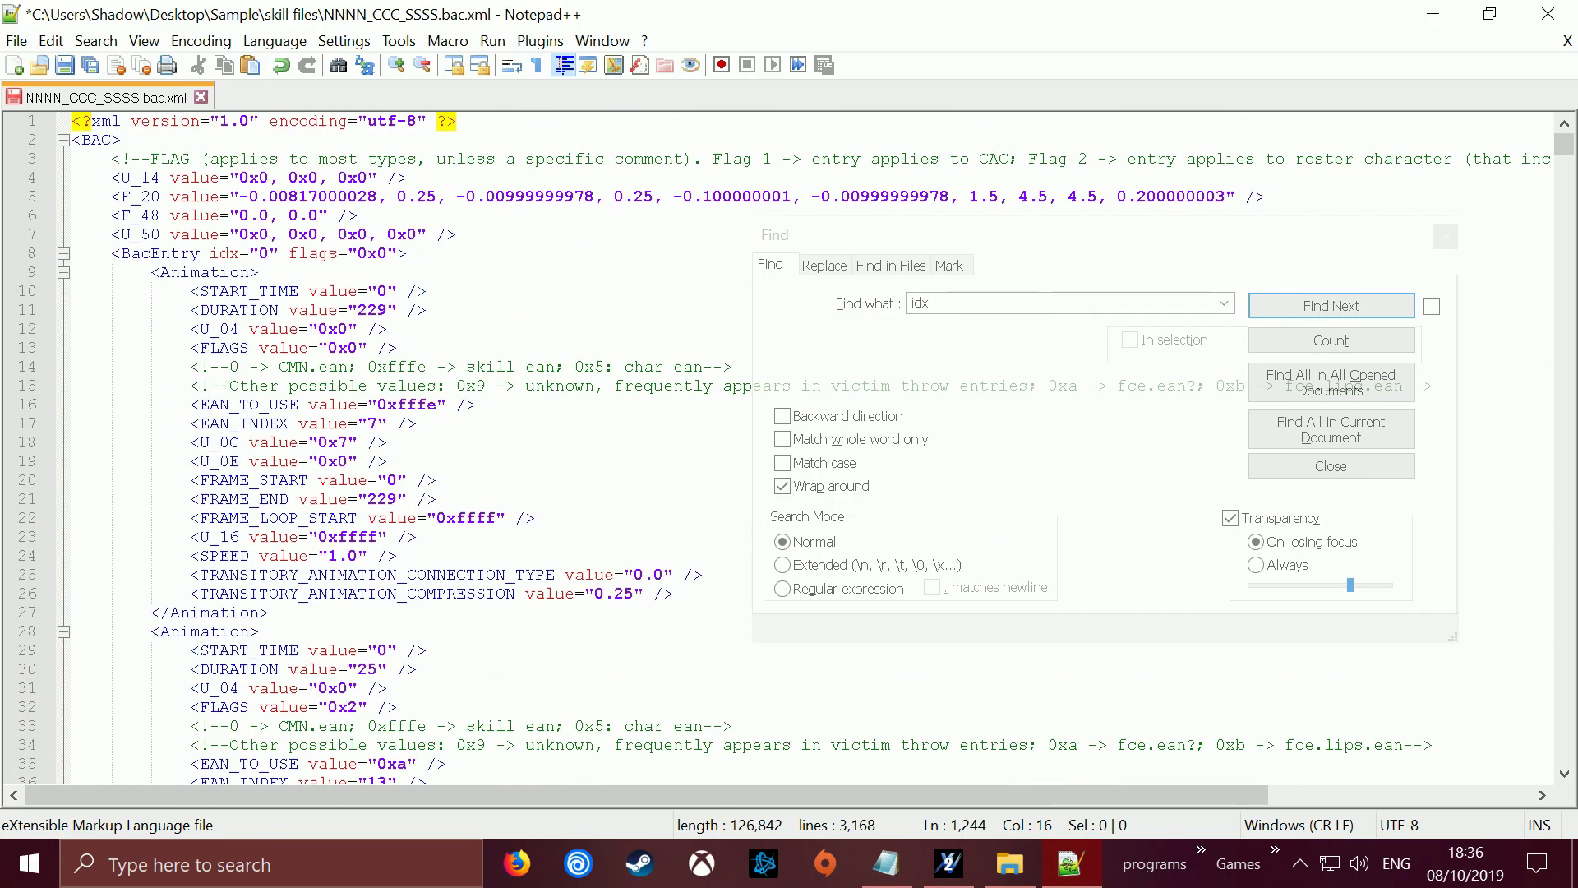
pyautogui.click(288, 234)
pyautogui.click(269, 254)
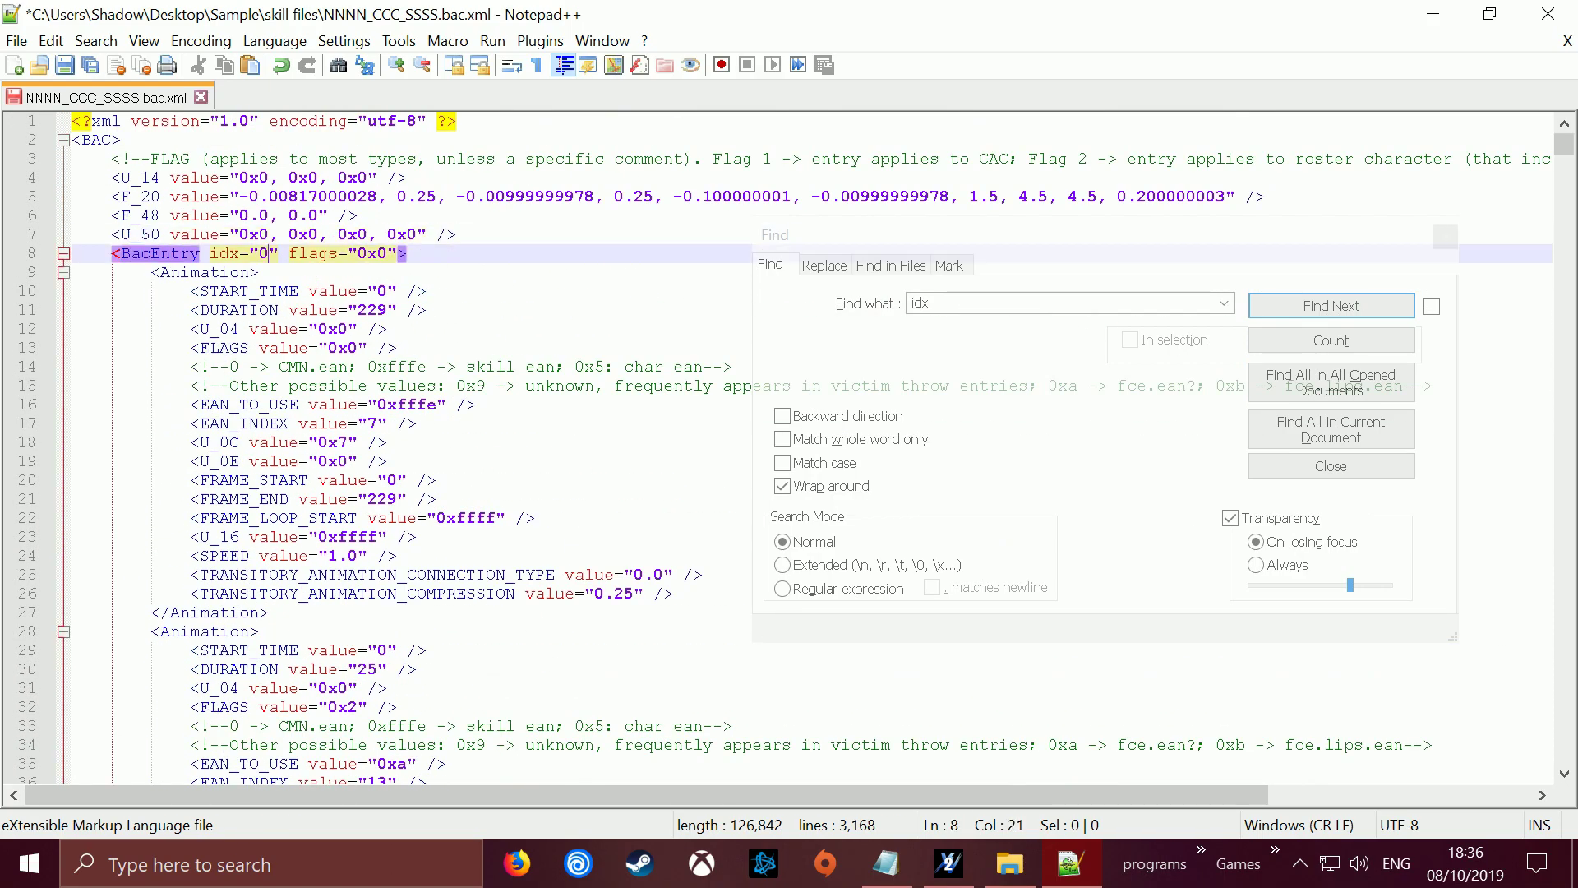
pyautogui.click(357, 215)
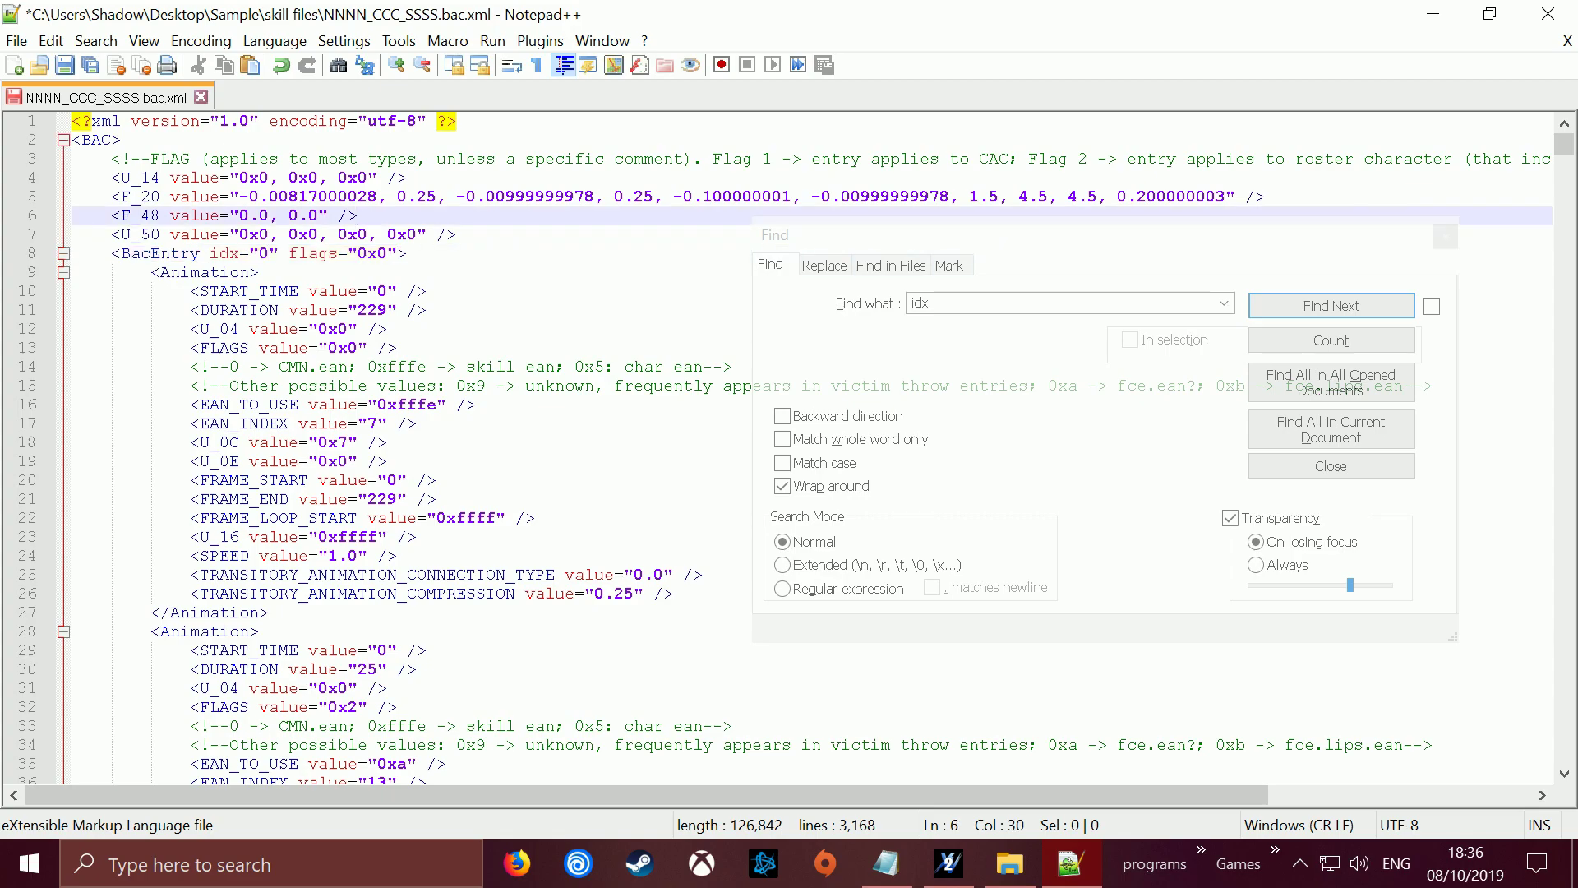
pyautogui.click(1331, 305)
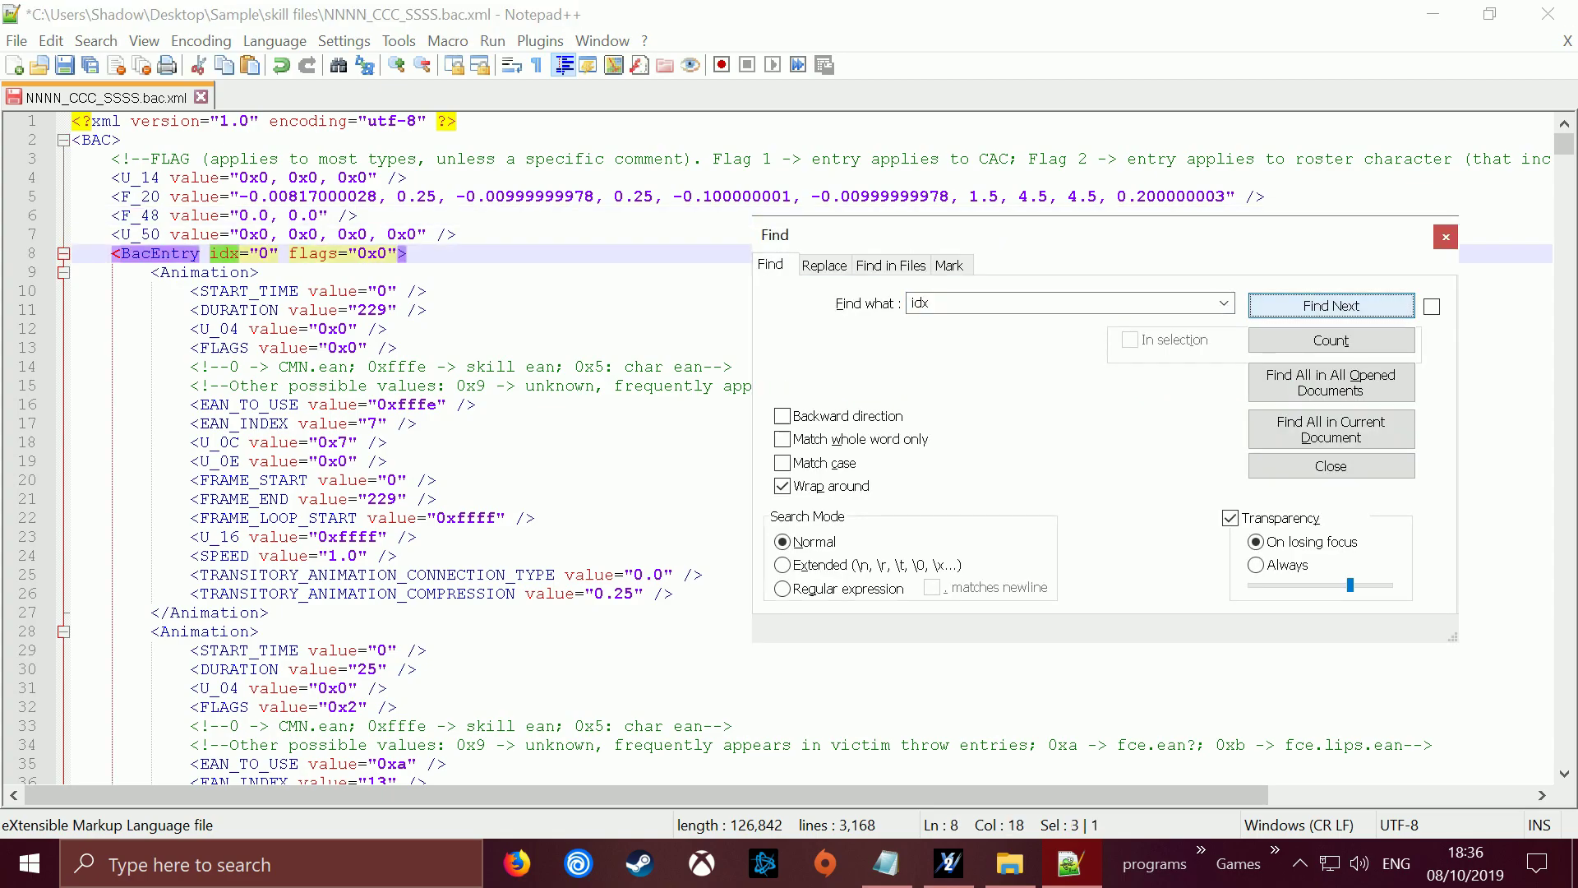
pyautogui.click(1331, 305)
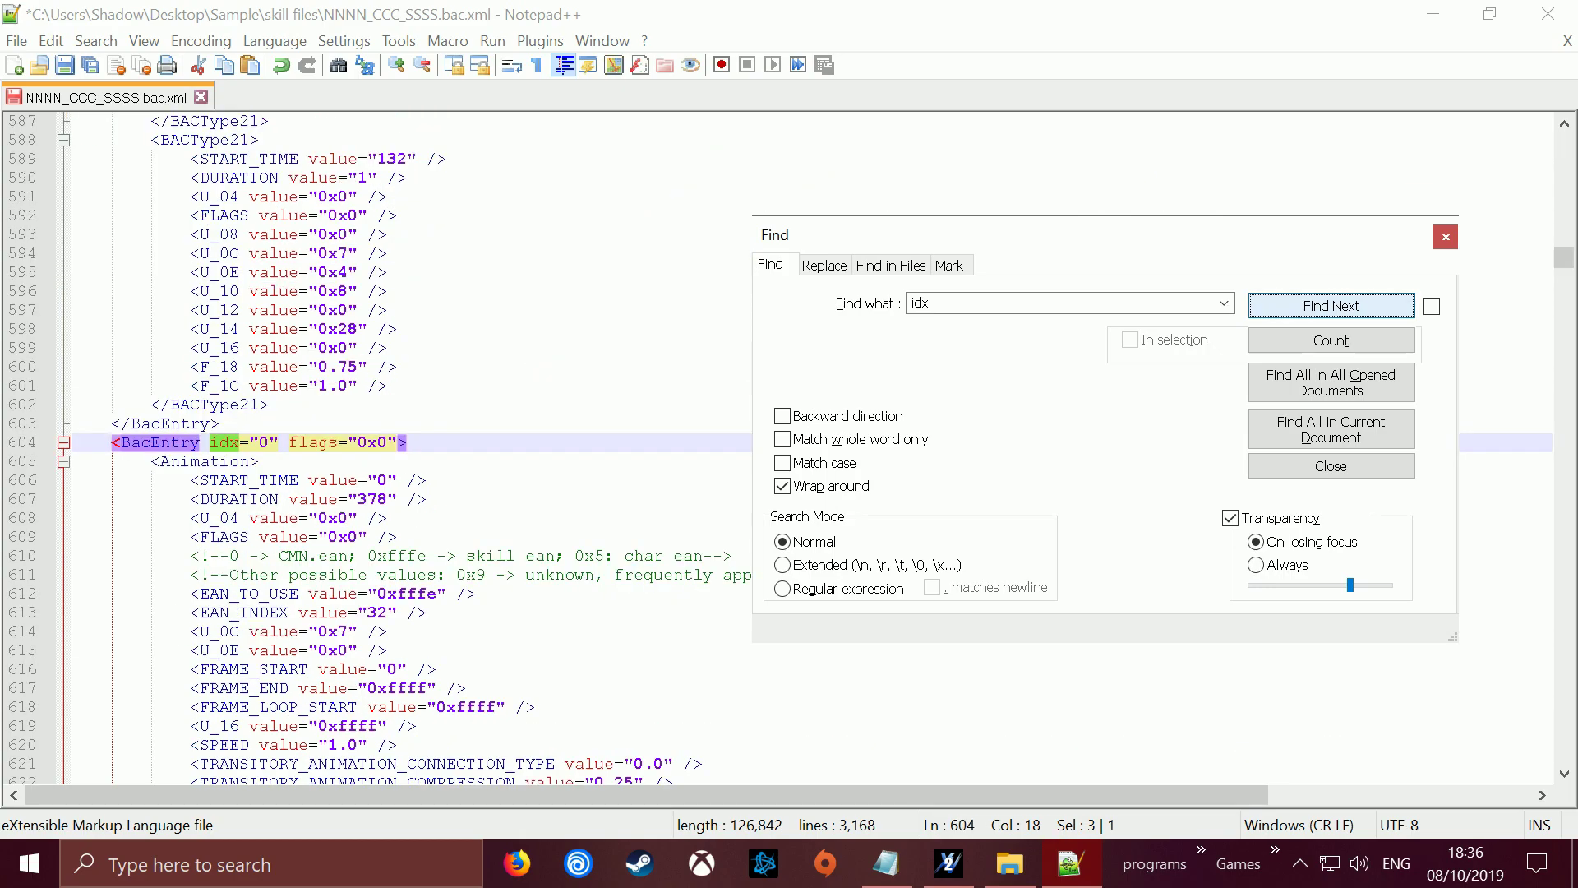
pyautogui.moveTo(249, 442); pyautogui.dragTo(269, 442)
pyautogui.click(269, 443)
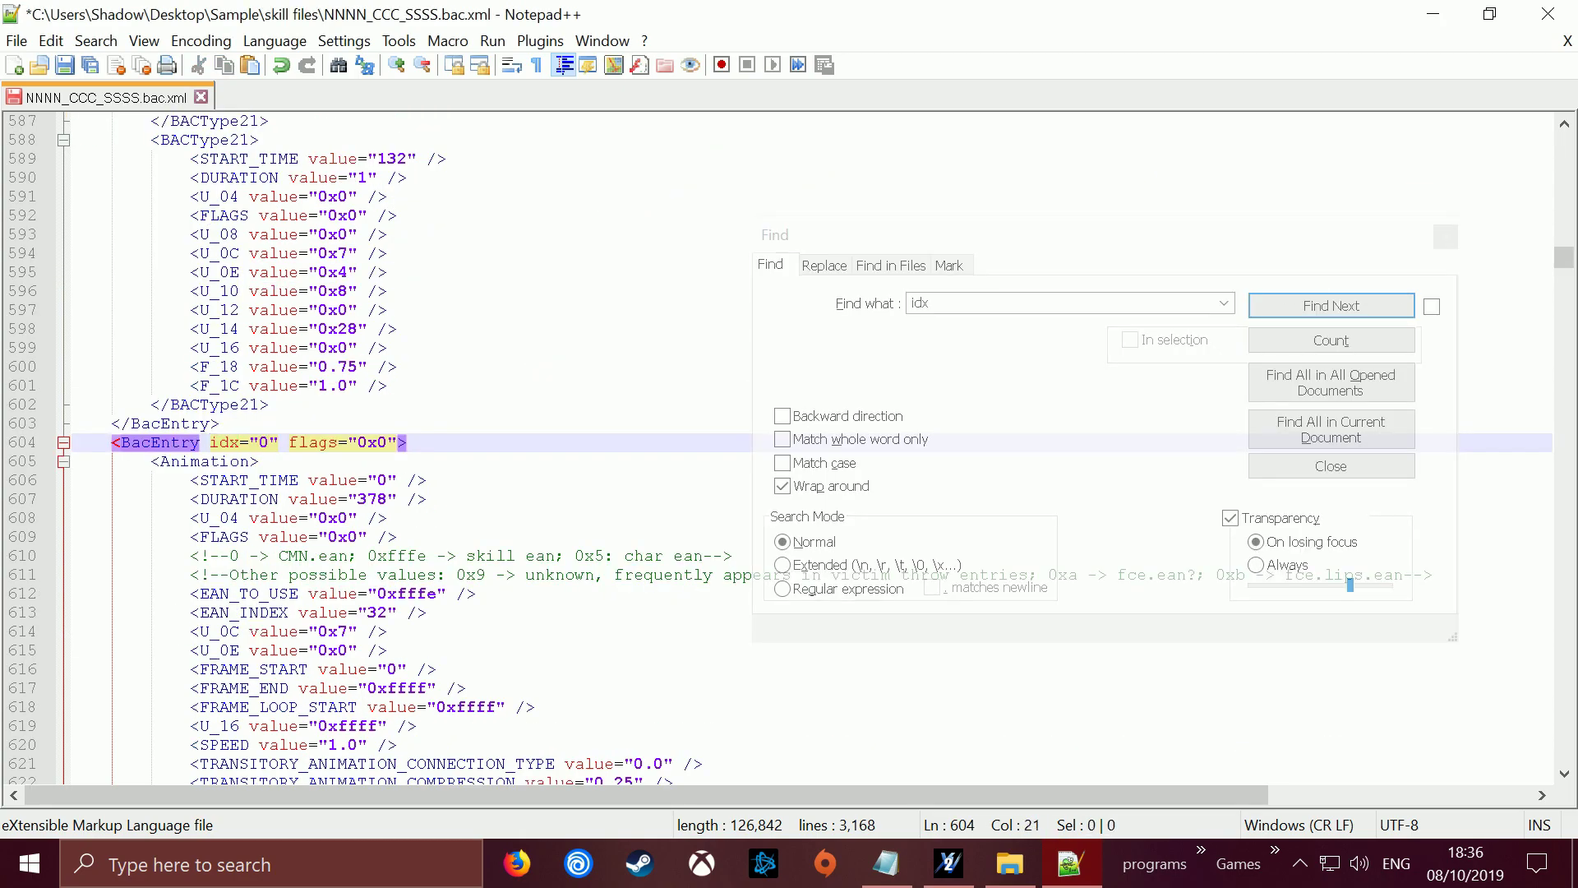
pyautogui.press('BackSpace')
pyautogui.write('1')
pyautogui.click(64, 65)
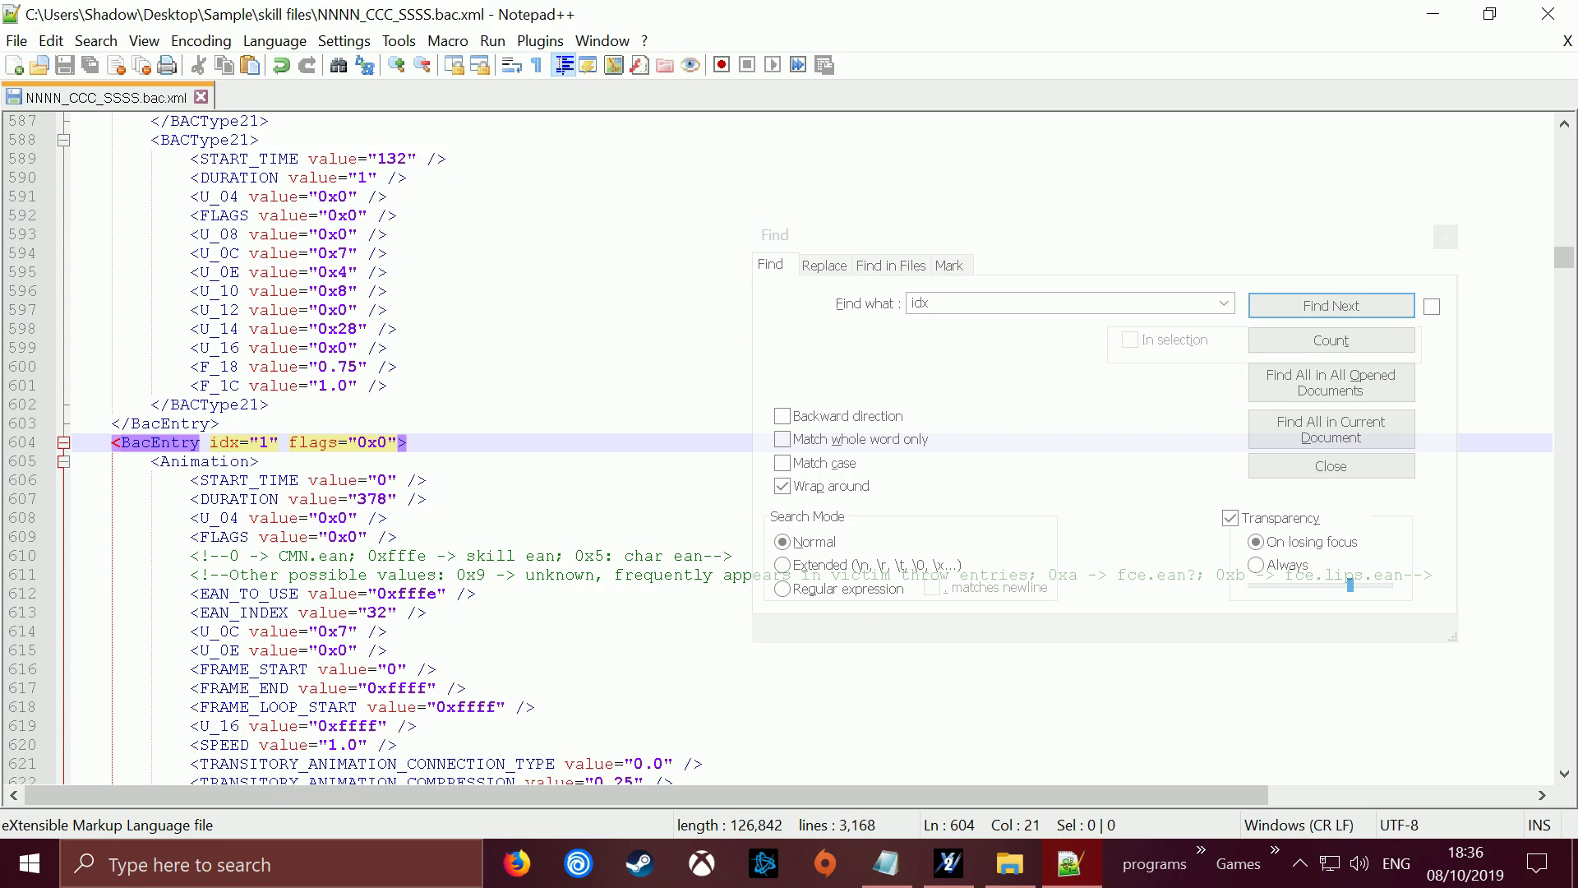
pyautogui.click(1547, 13)
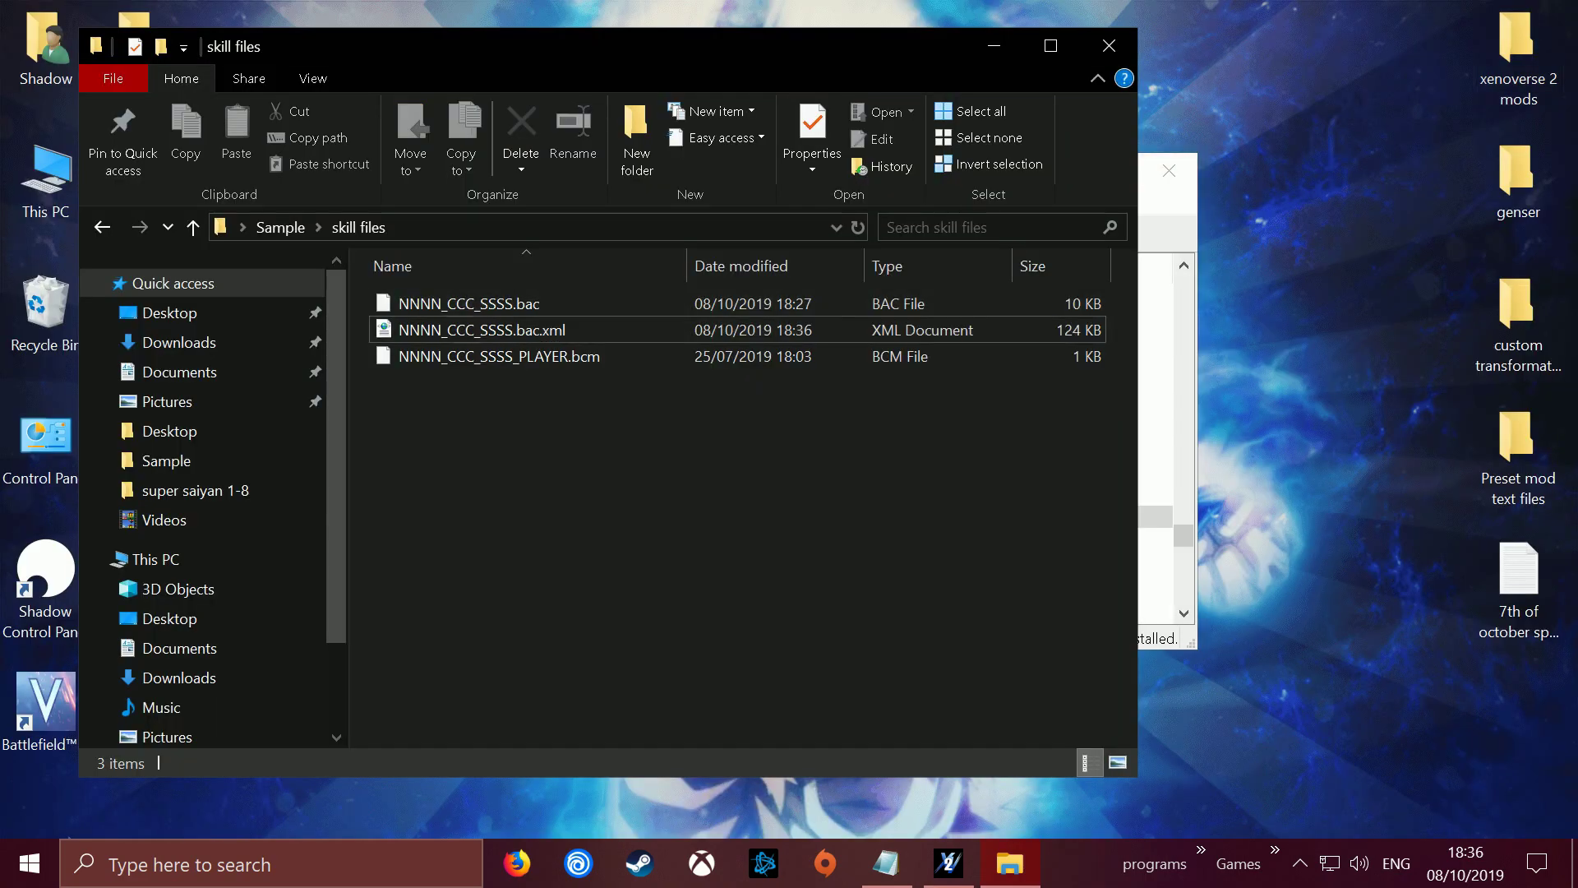
# - Delete the old NNNN_CCC_SSSS.bac and rebuild it by running NNNN_CCC_SSSS.bac.xml through genser.exe from the Desktop's genser folder
pyautogui.click(469, 303)
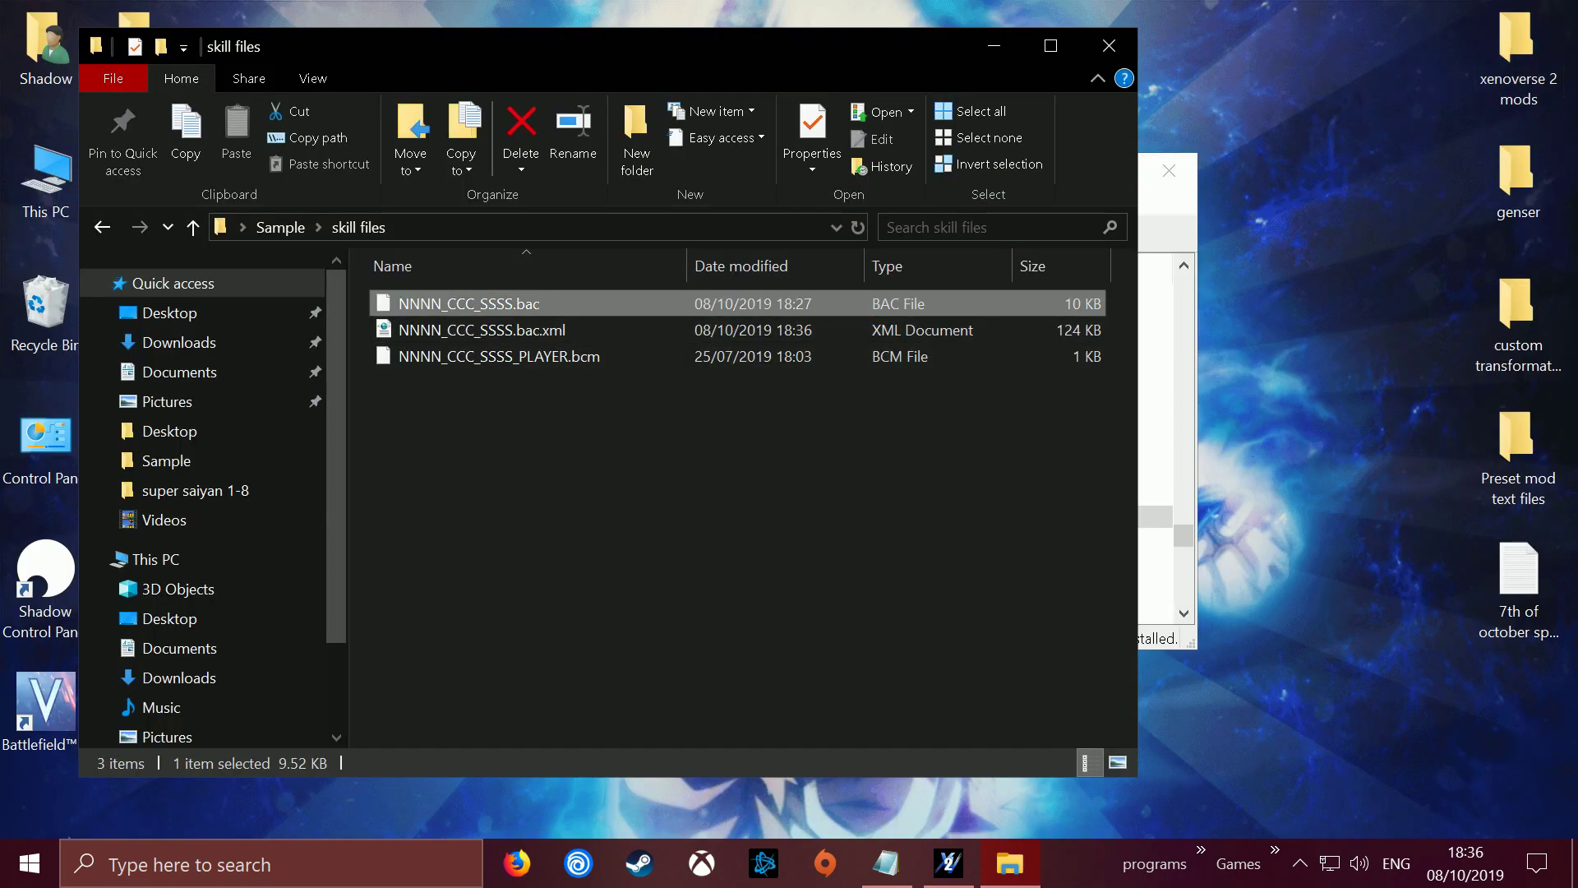
pyautogui.press('Delete')
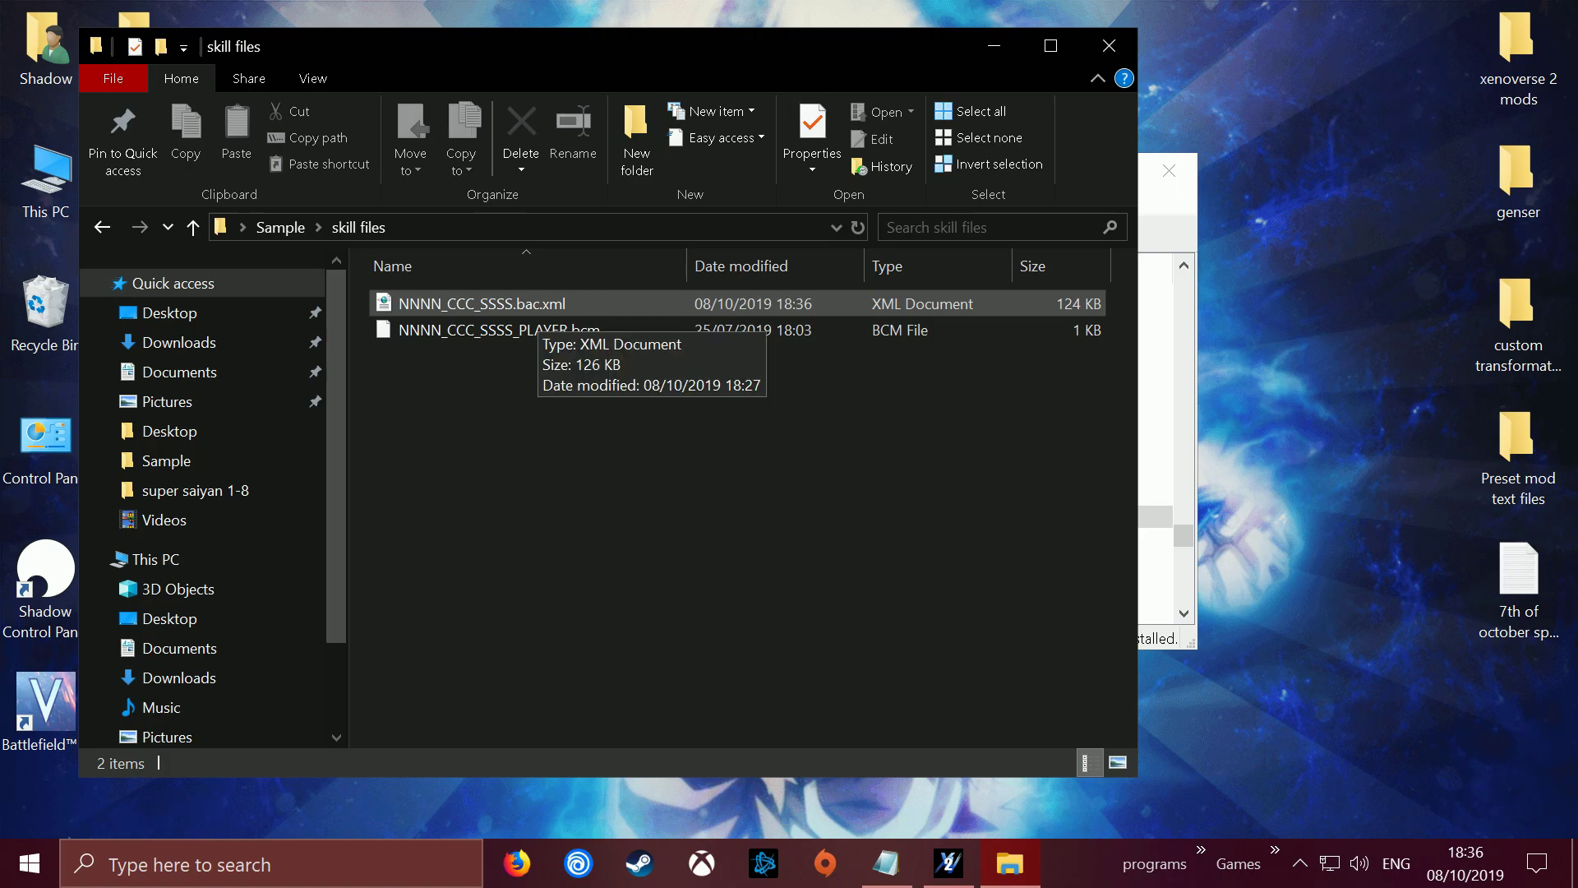
pyautogui.click(1518, 181)
pyautogui.doubleClick(1518, 181)
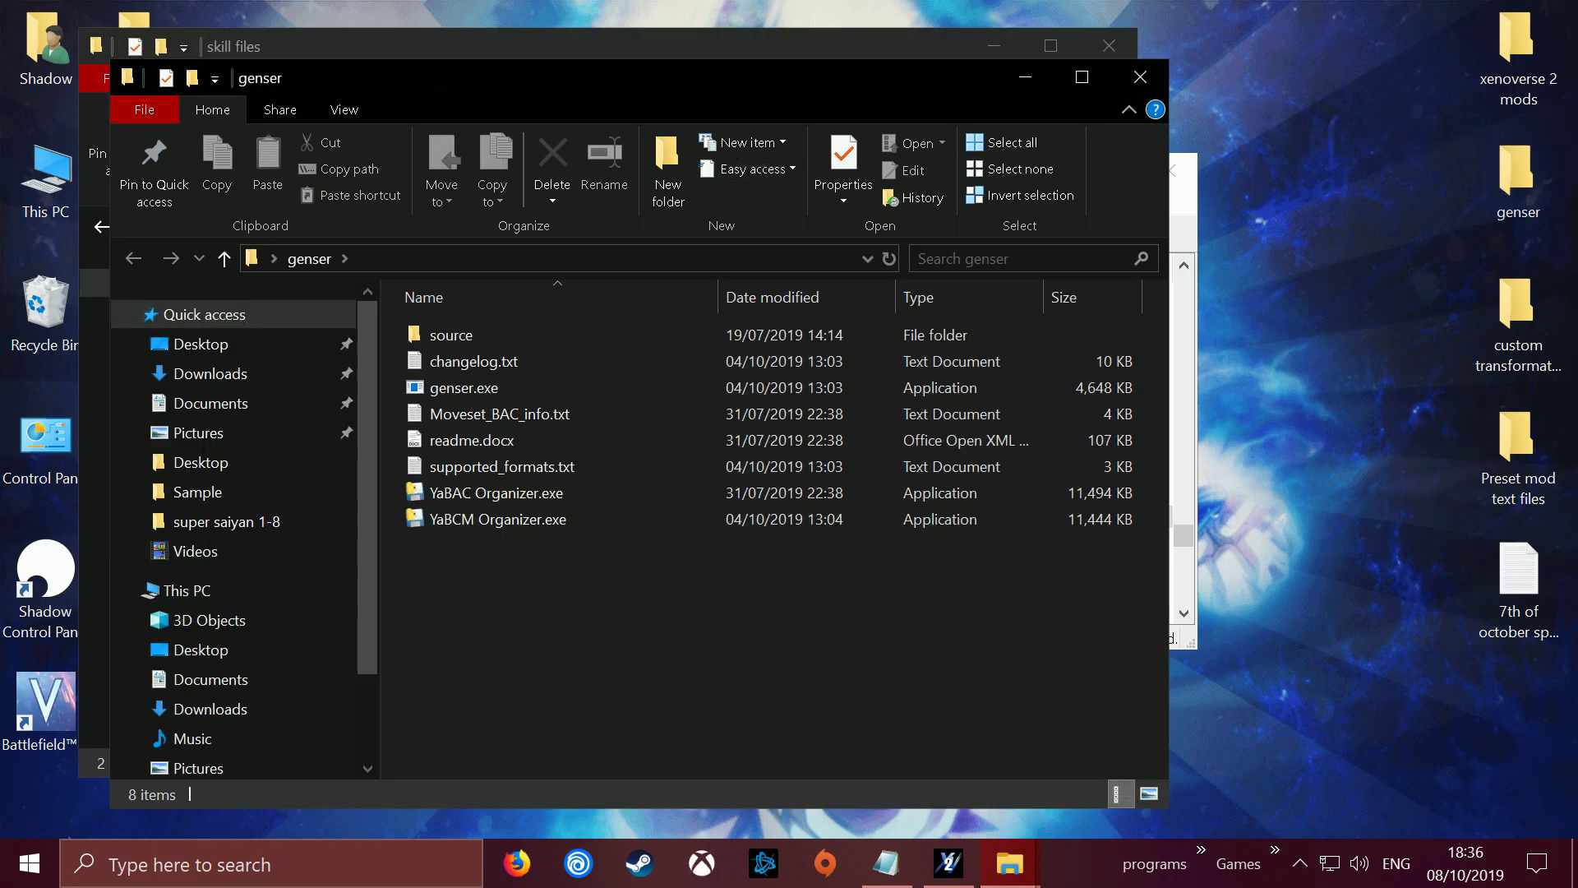
pyautogui.moveTo(436, 78); pyautogui.dragTo(1057, 70)
pyautogui.moveTo(482, 304); pyautogui.dragTo(1111, 387)
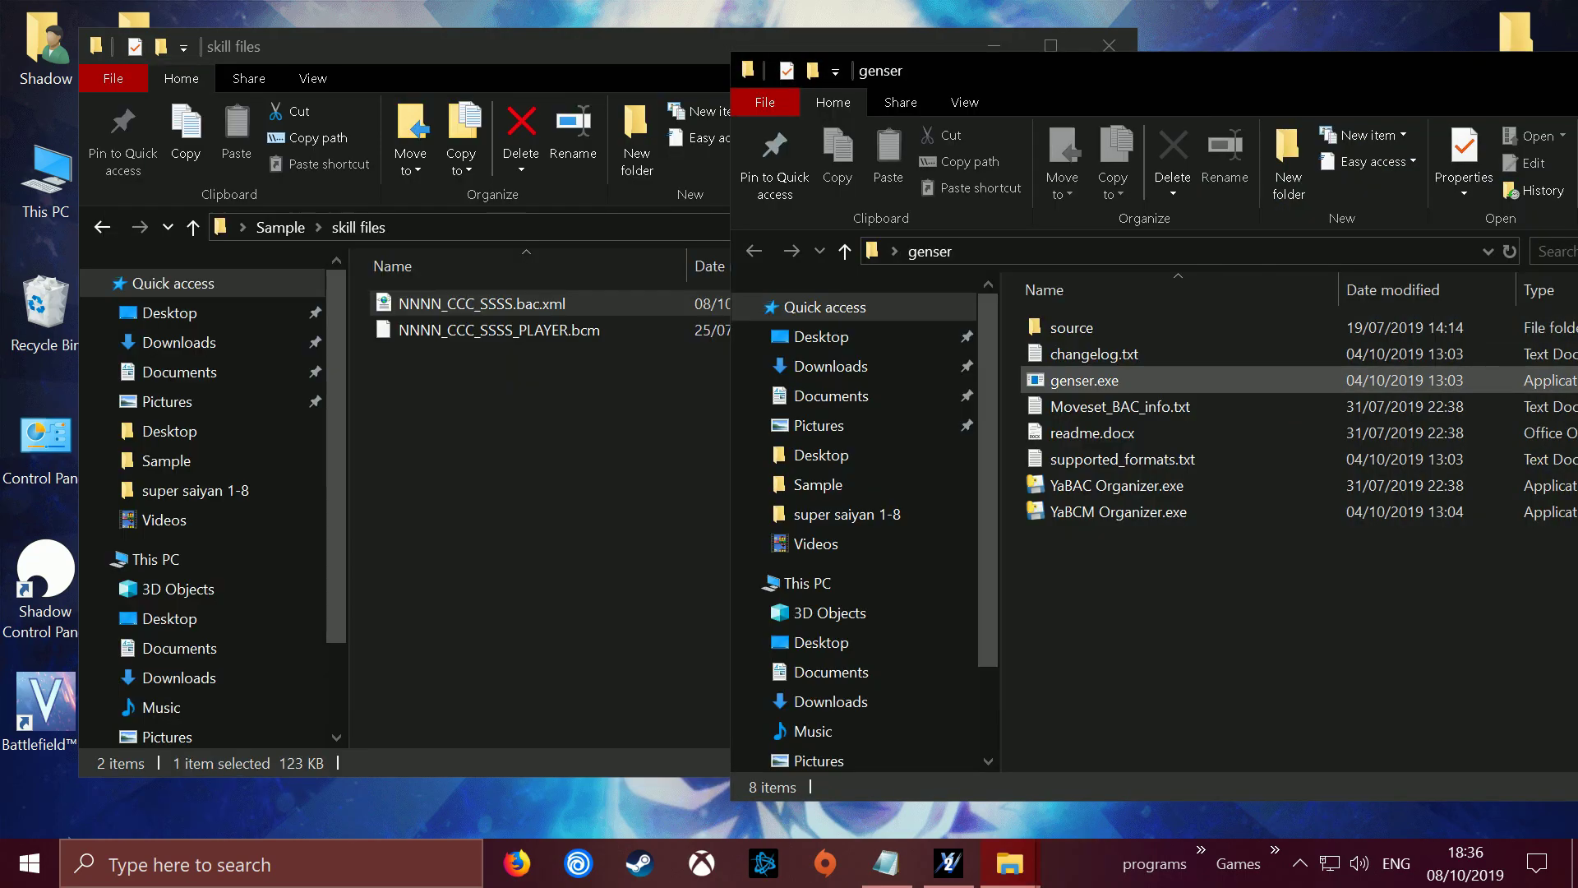
pyautogui.moveTo(1151, 70); pyautogui.dragTo(316, 96)
pyautogui.click(927, 97)
# - Open sample.x2m from the Desktop in XV2 Skill Creator
pyautogui.moveTo(530, 50); pyautogui.dragTo(952, 39)
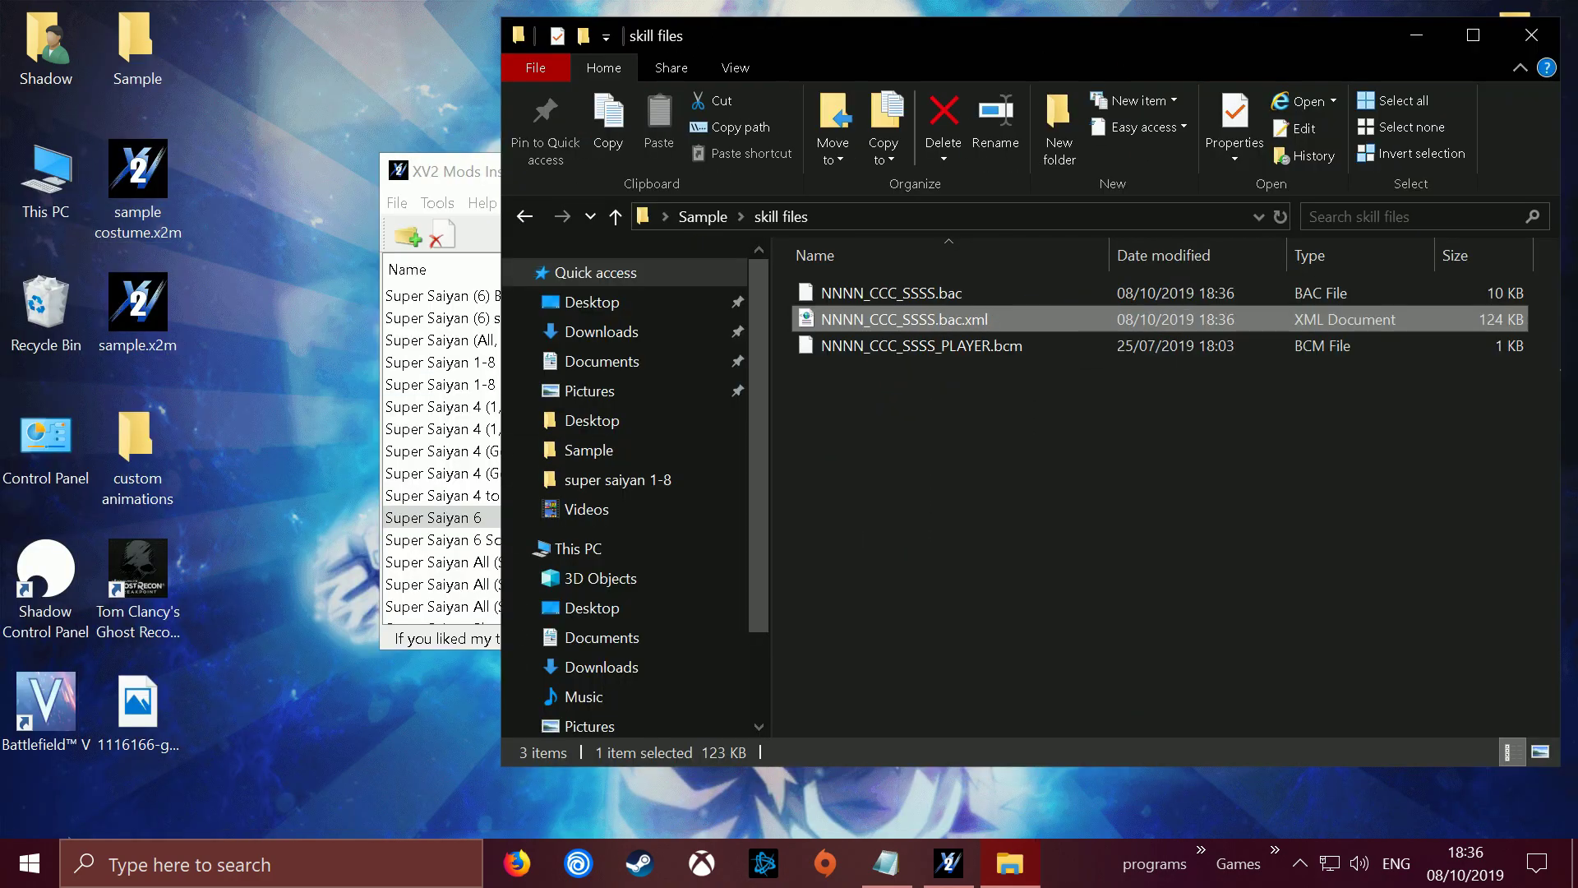
pyautogui.rightClick(142, 310)
pyautogui.click(198, 353)
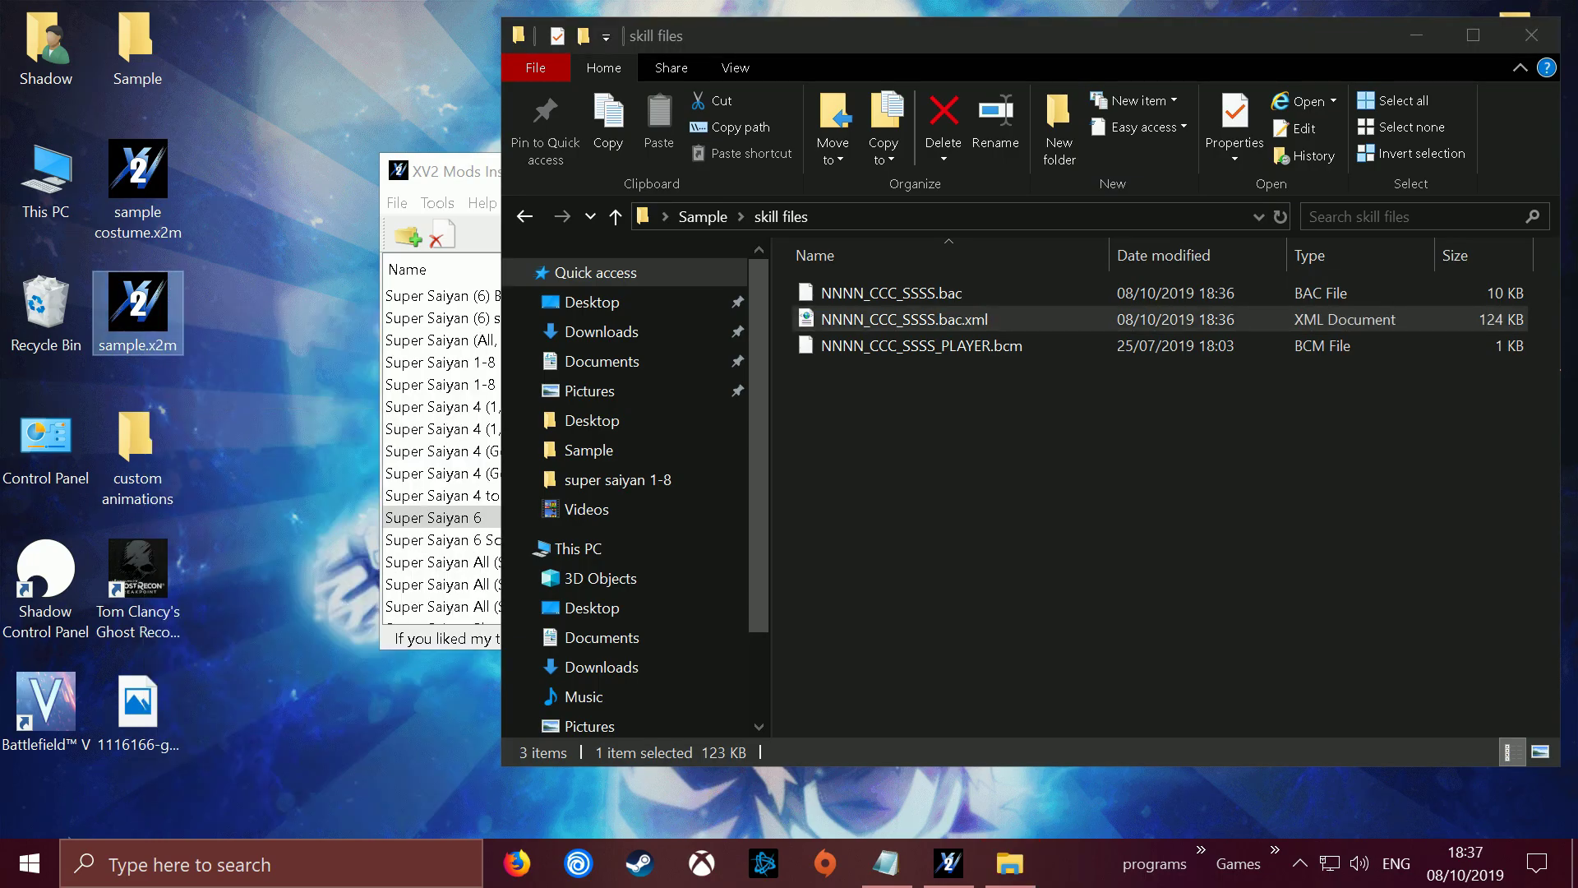
pyautogui.moveTo(699, 121); pyautogui.dragTo(321, 90)
# - Set the skill files directory to Desktop/Sample/skill files and the additional data directory to Desktop/Sample/data
pyautogui.click(263, 202)
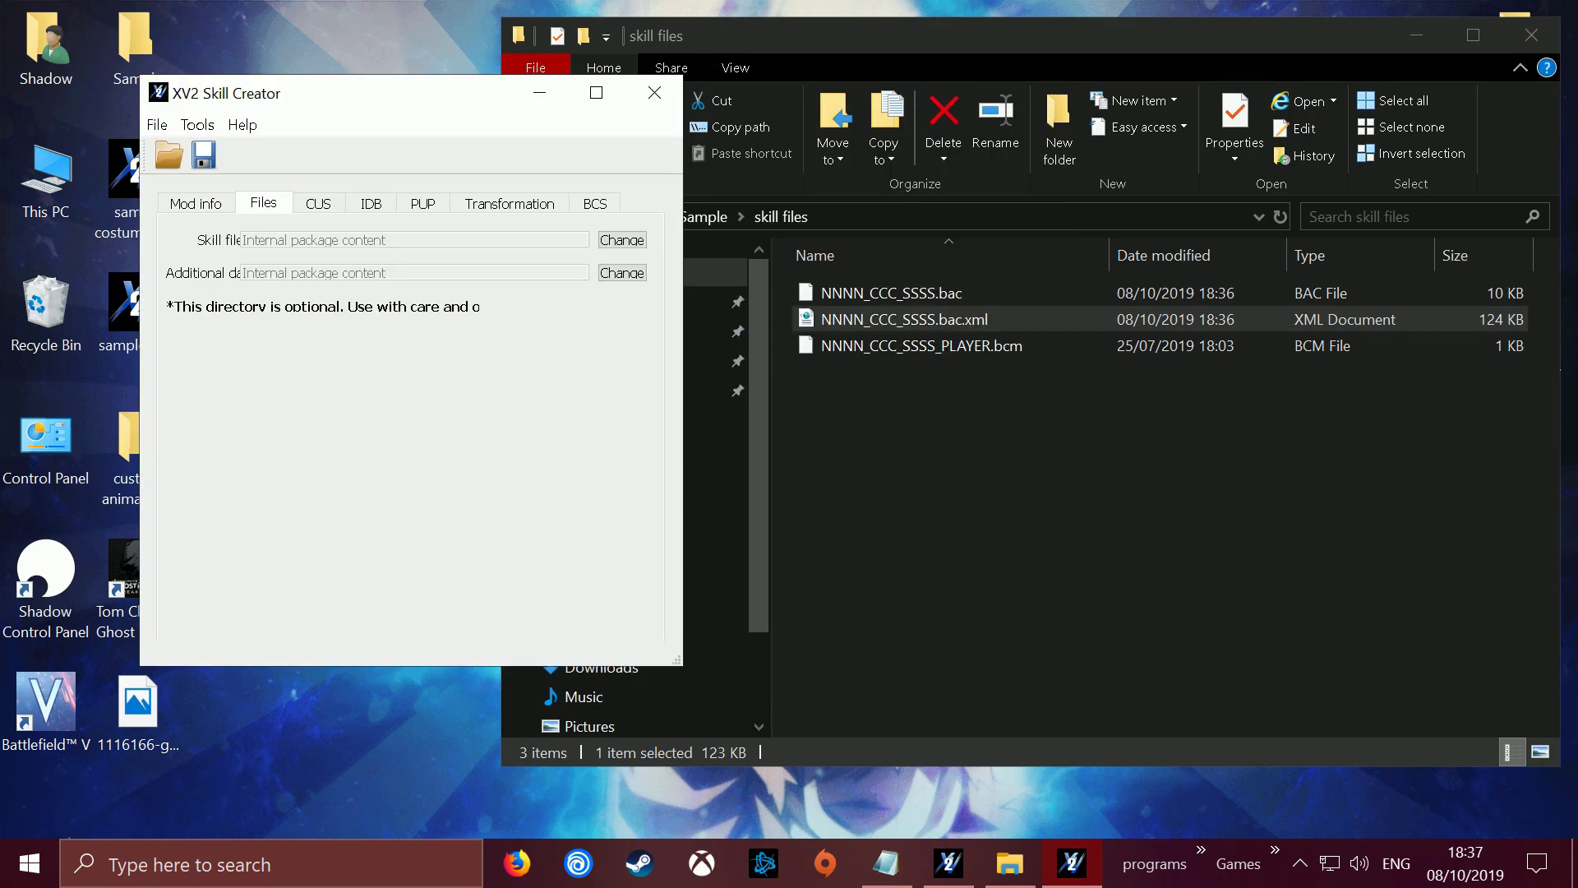
pyautogui.click(623, 239)
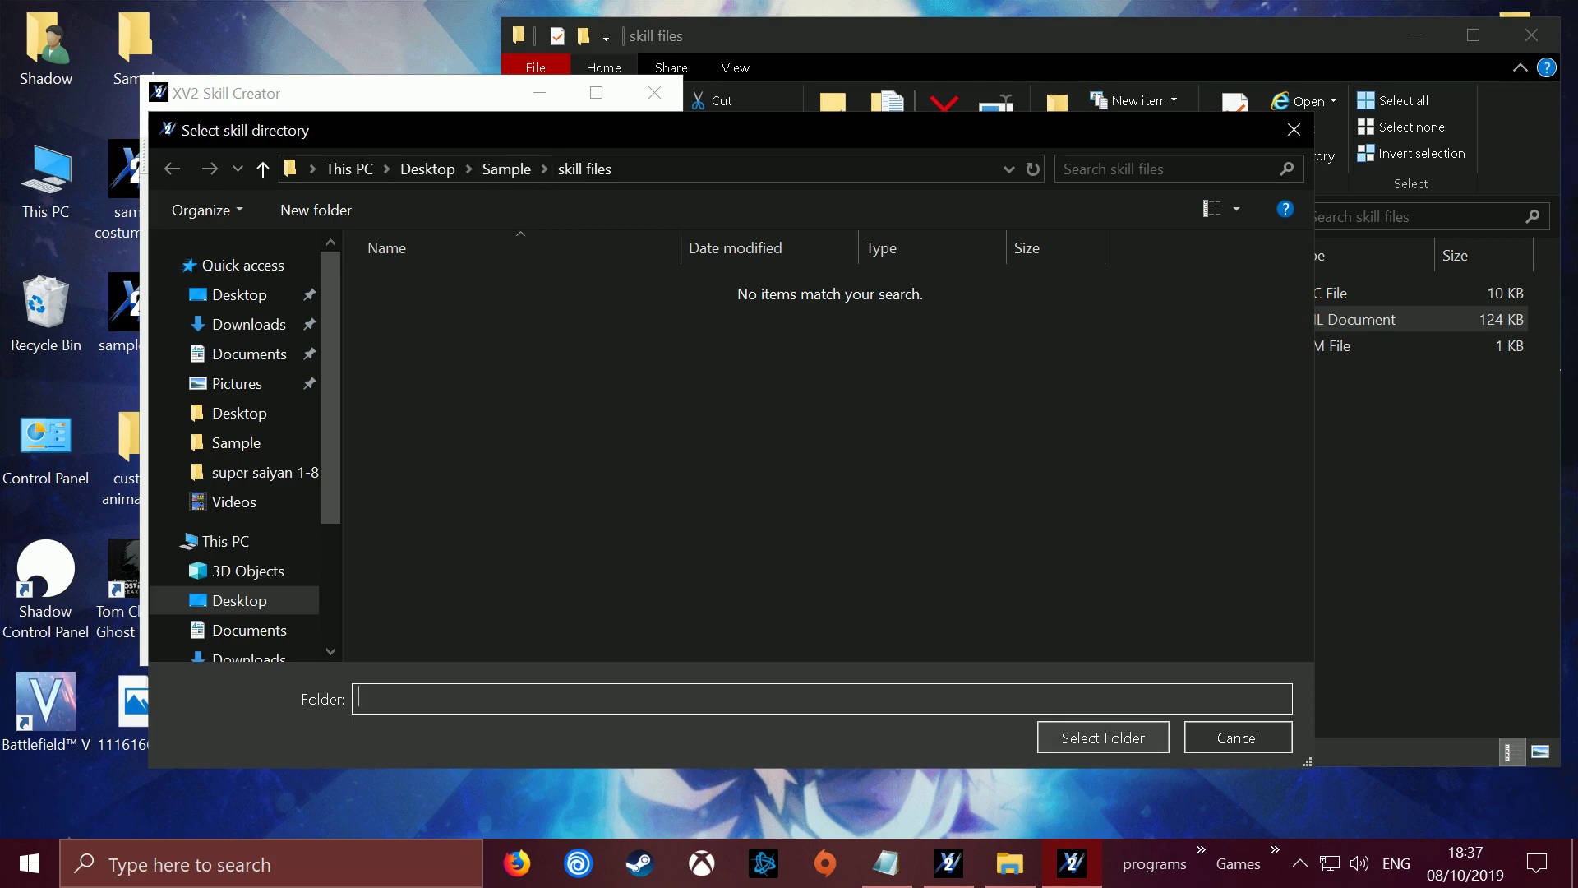
pyautogui.press('Return')
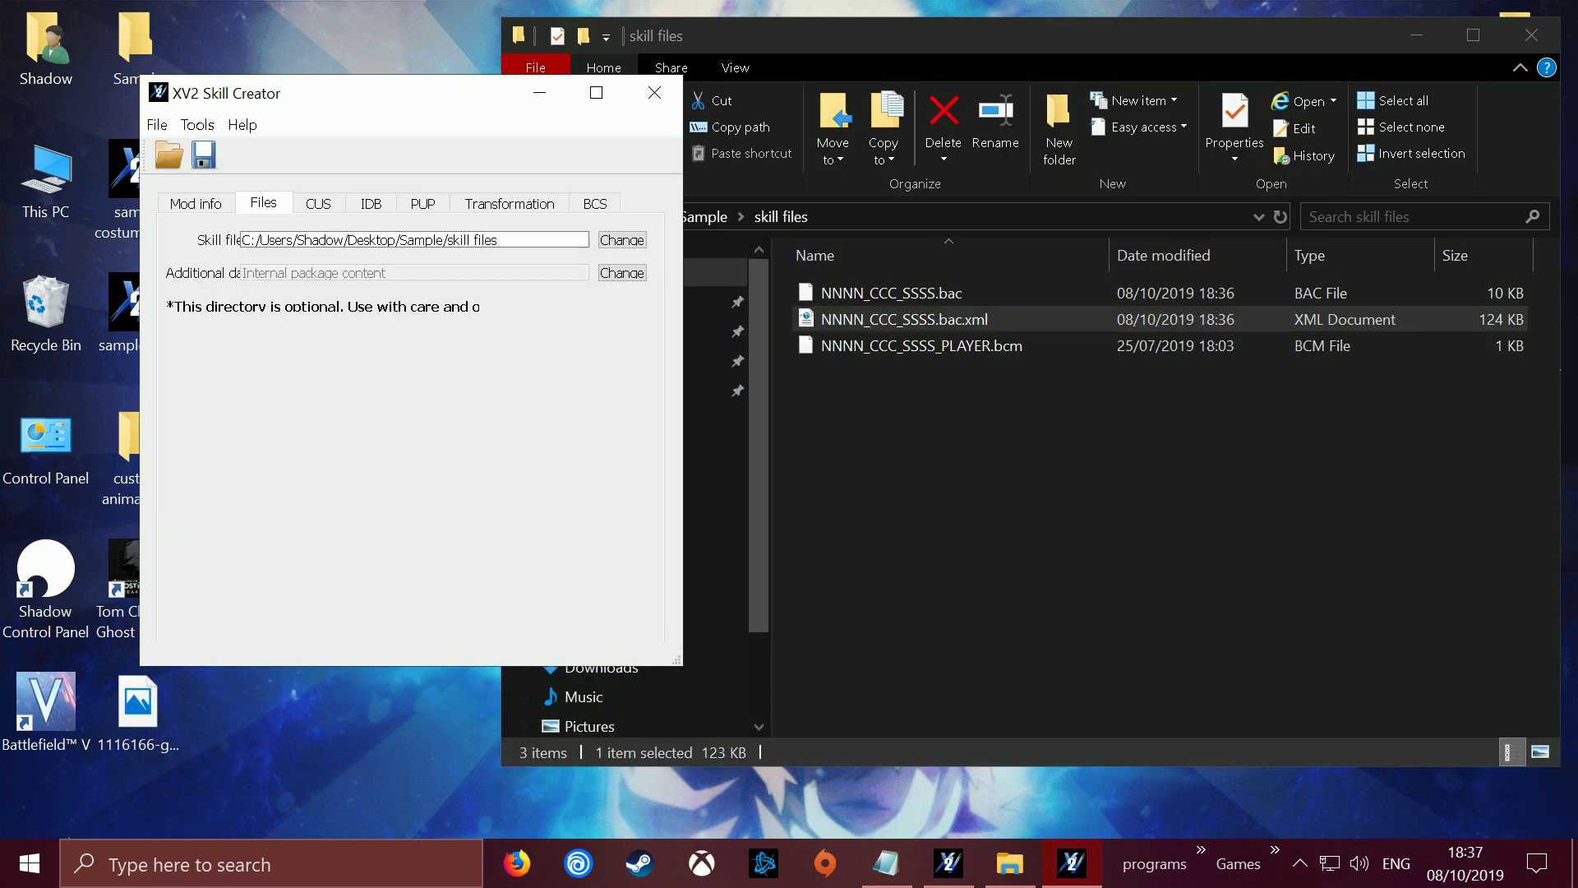
pyautogui.click(623, 272)
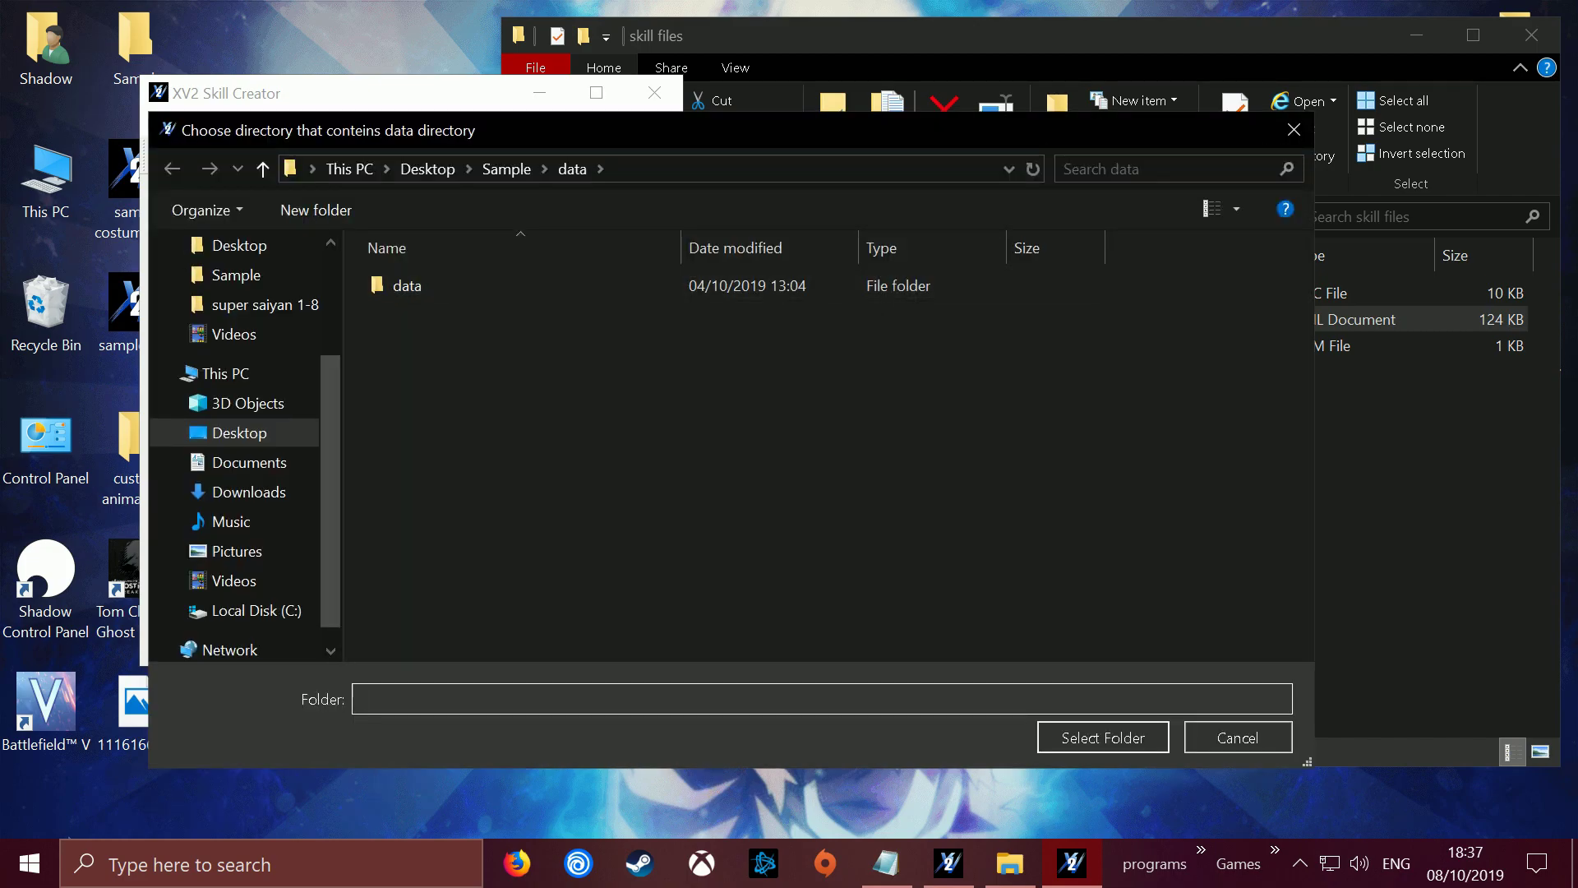
pyautogui.press('Return')
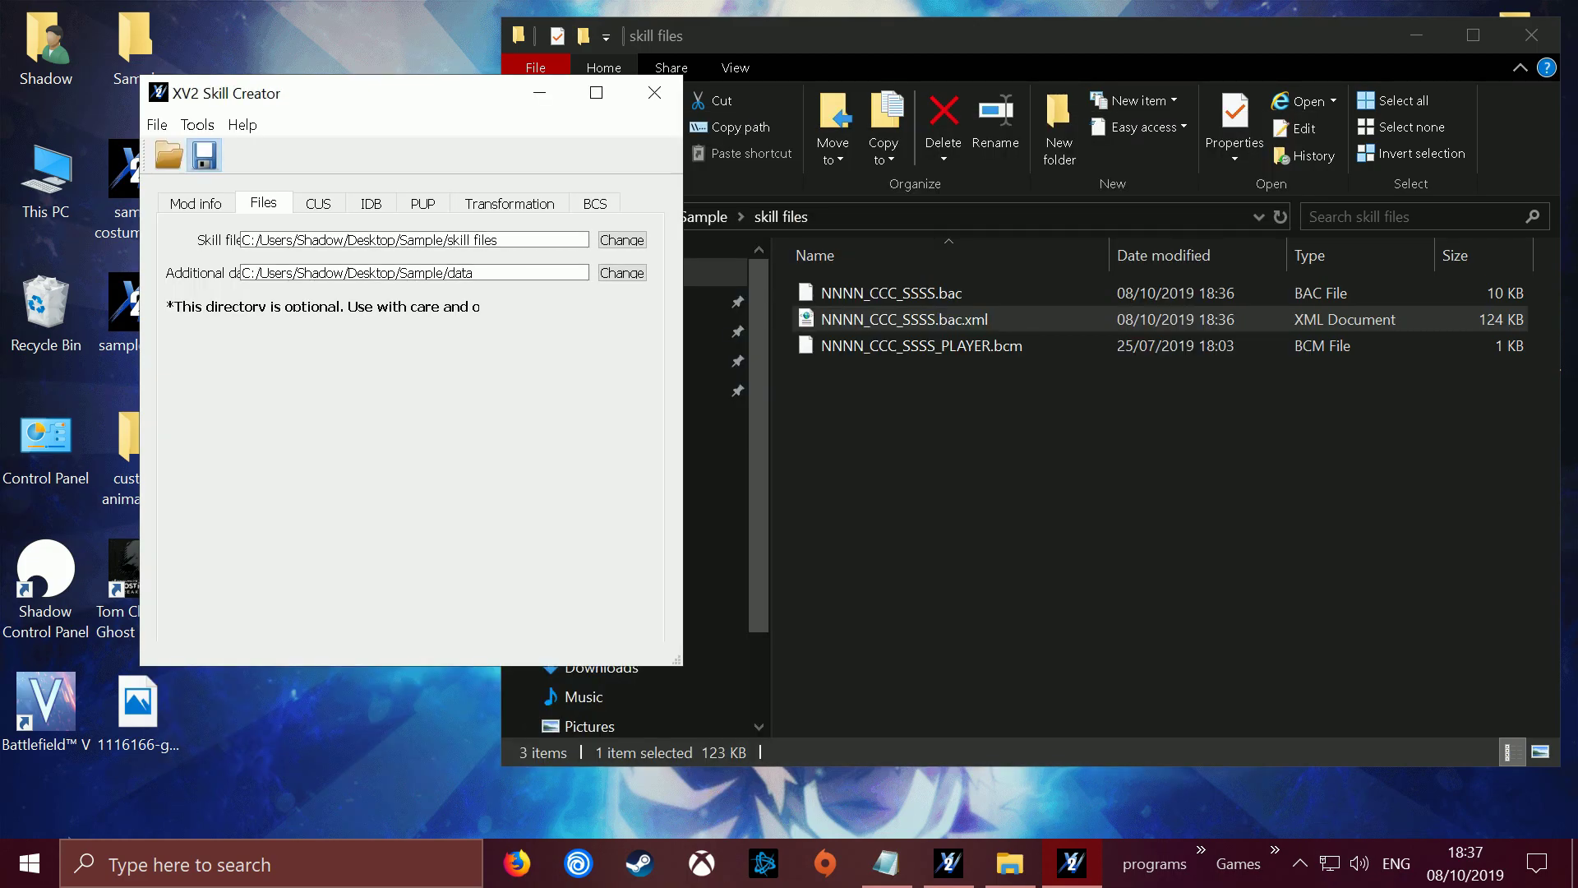
# - Save the skill over sample.x2m on the Desktop, and close XV2 Skill Creator and the skill files folder
pyautogui.click(204, 154)
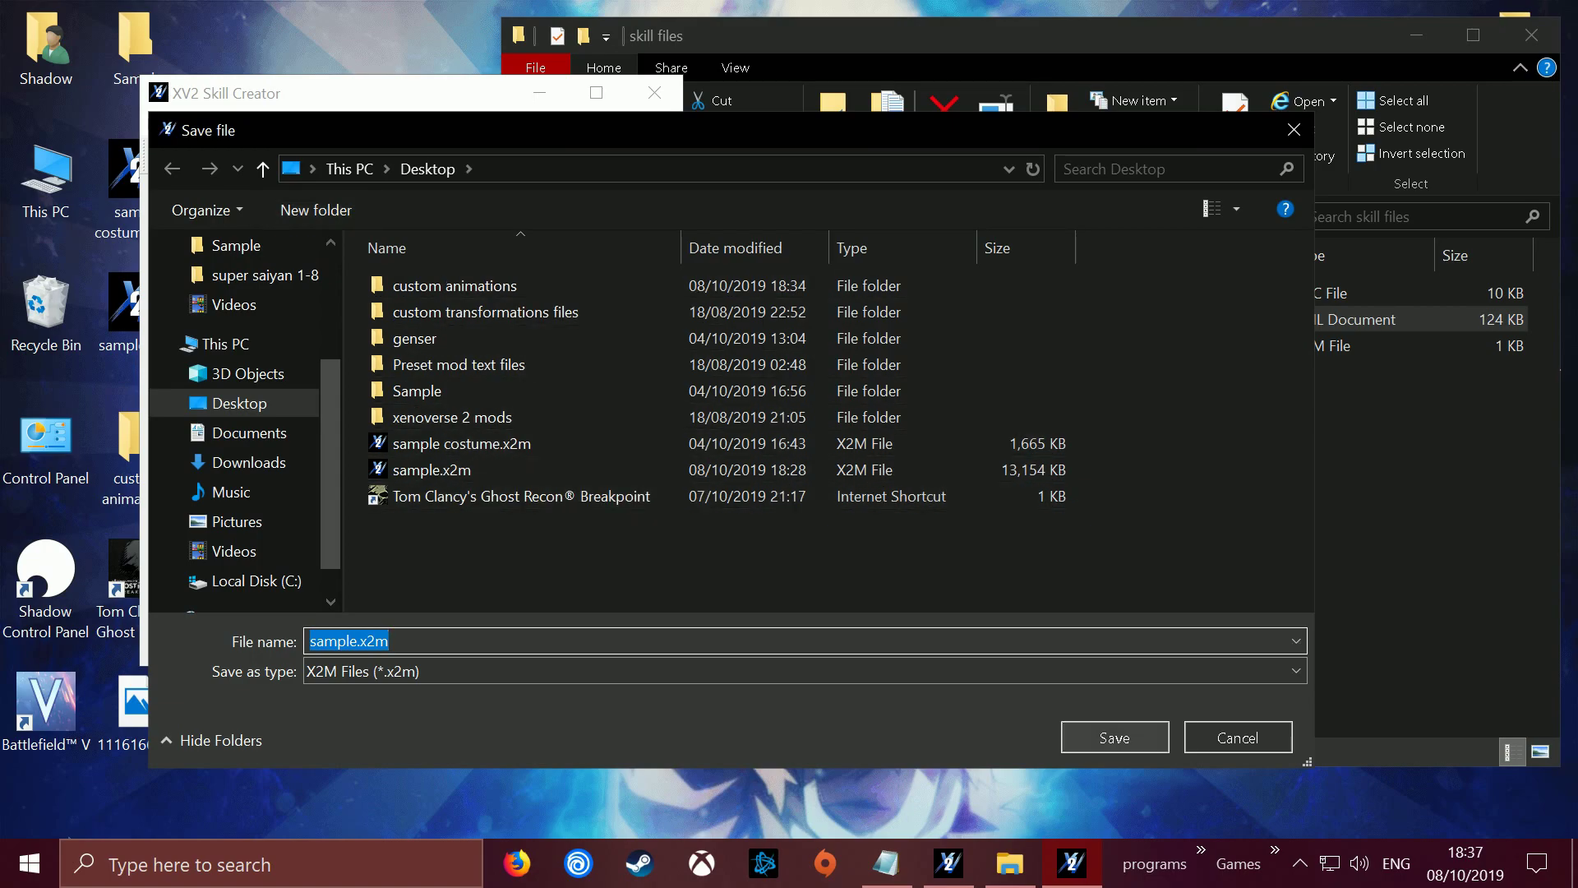
pyautogui.click(1114, 737)
pyautogui.click(846, 436)
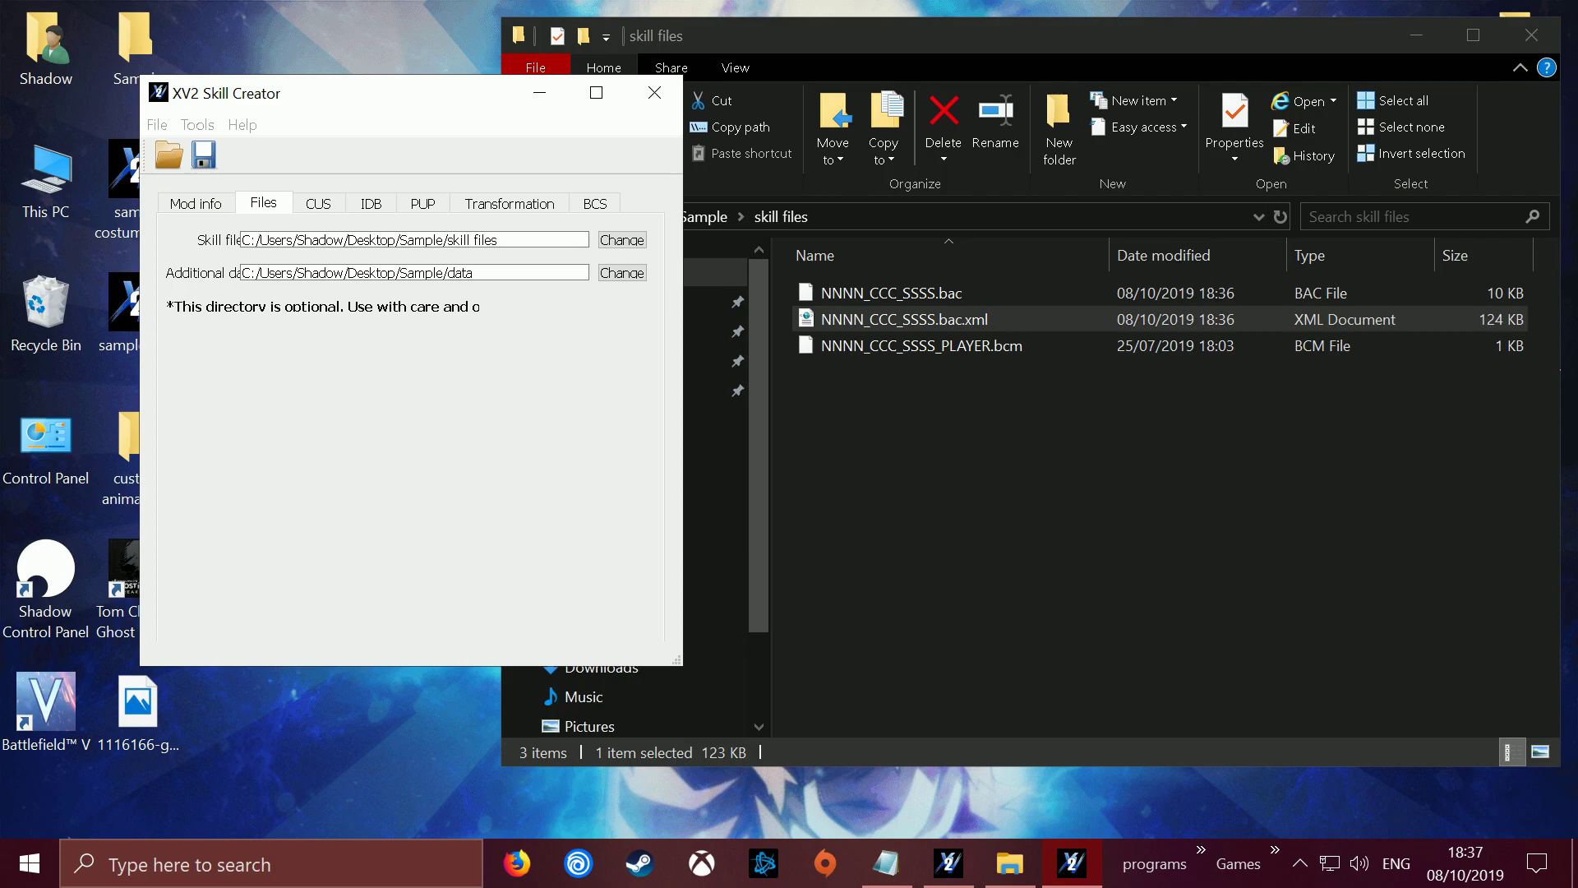
pyautogui.click(856, 454)
pyautogui.click(654, 92)
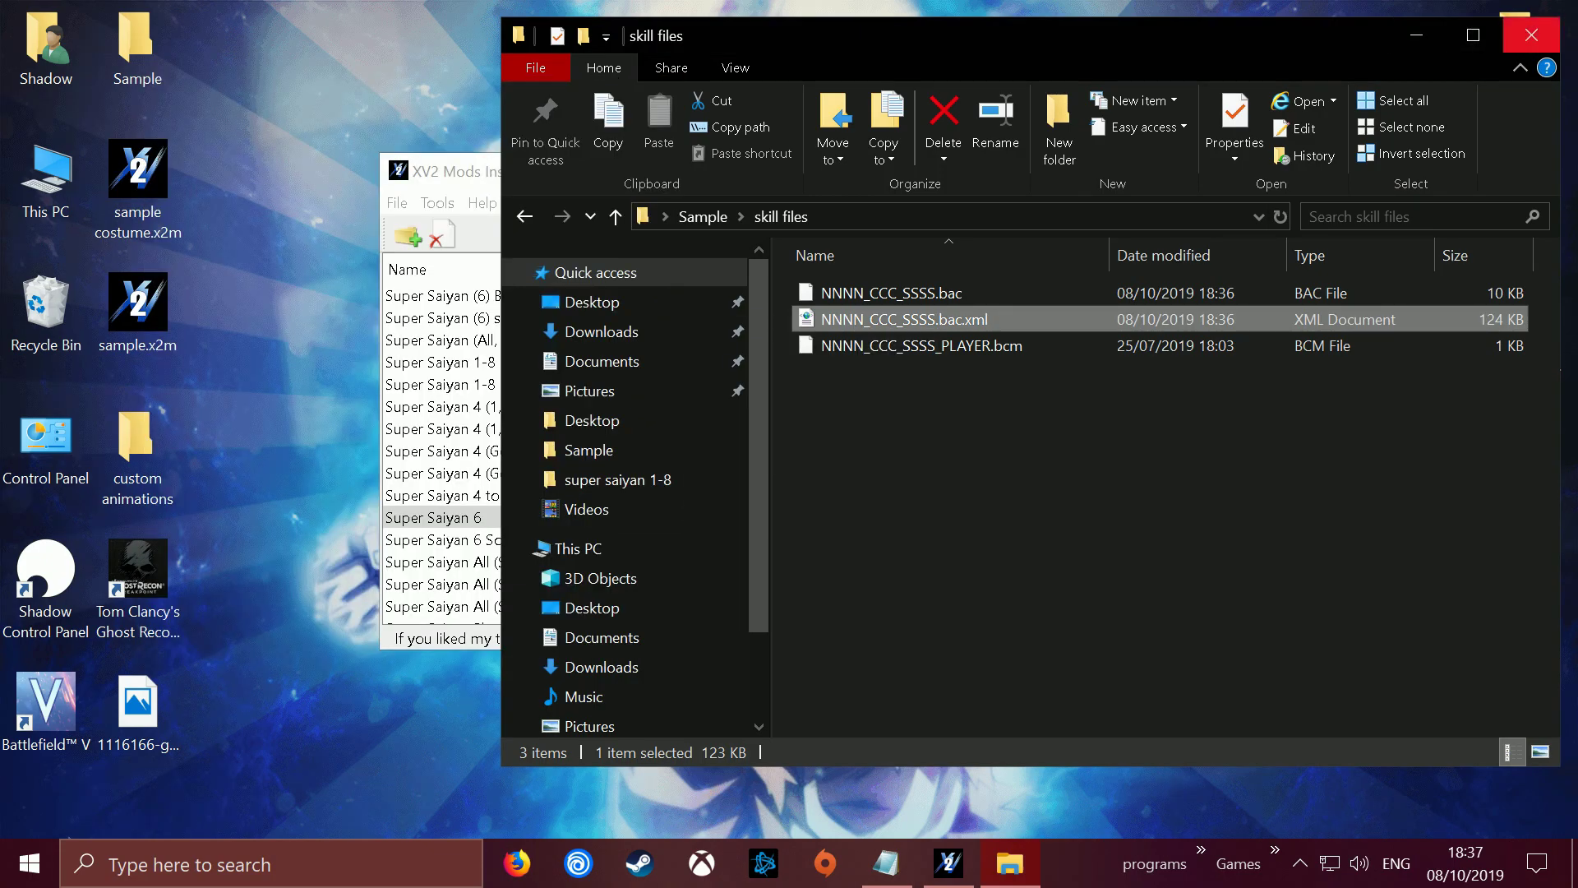
pyautogui.click(1531, 35)
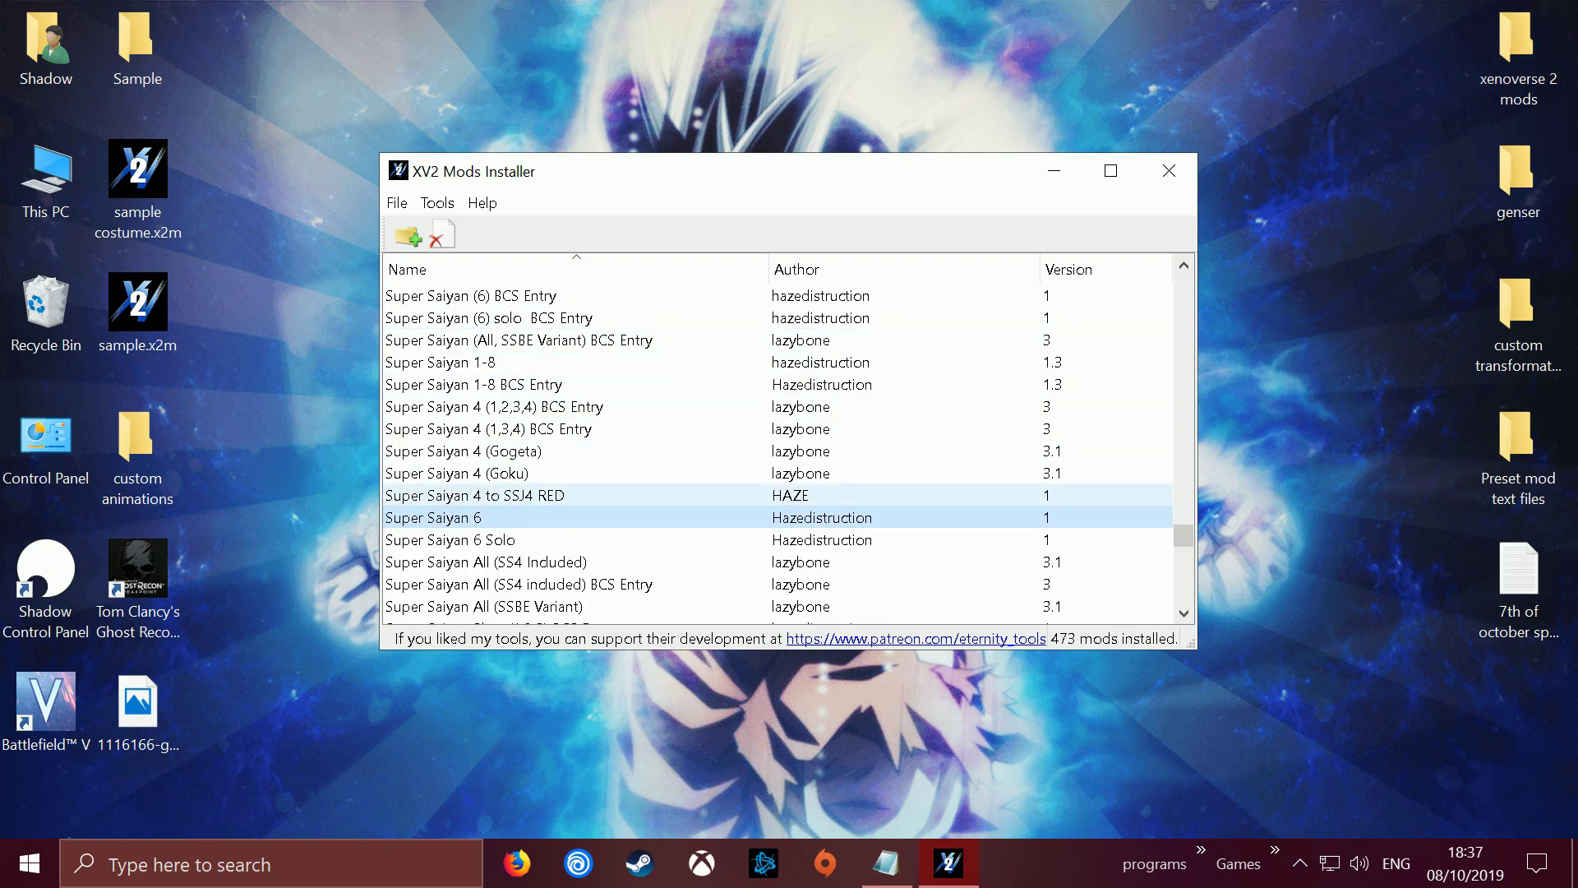
# - Uninstall the Super Saiyan 4 to SSJ4 RED mod in XV2 Mods Installer
pyautogui.click(474, 495)
pyautogui.click(442, 234)
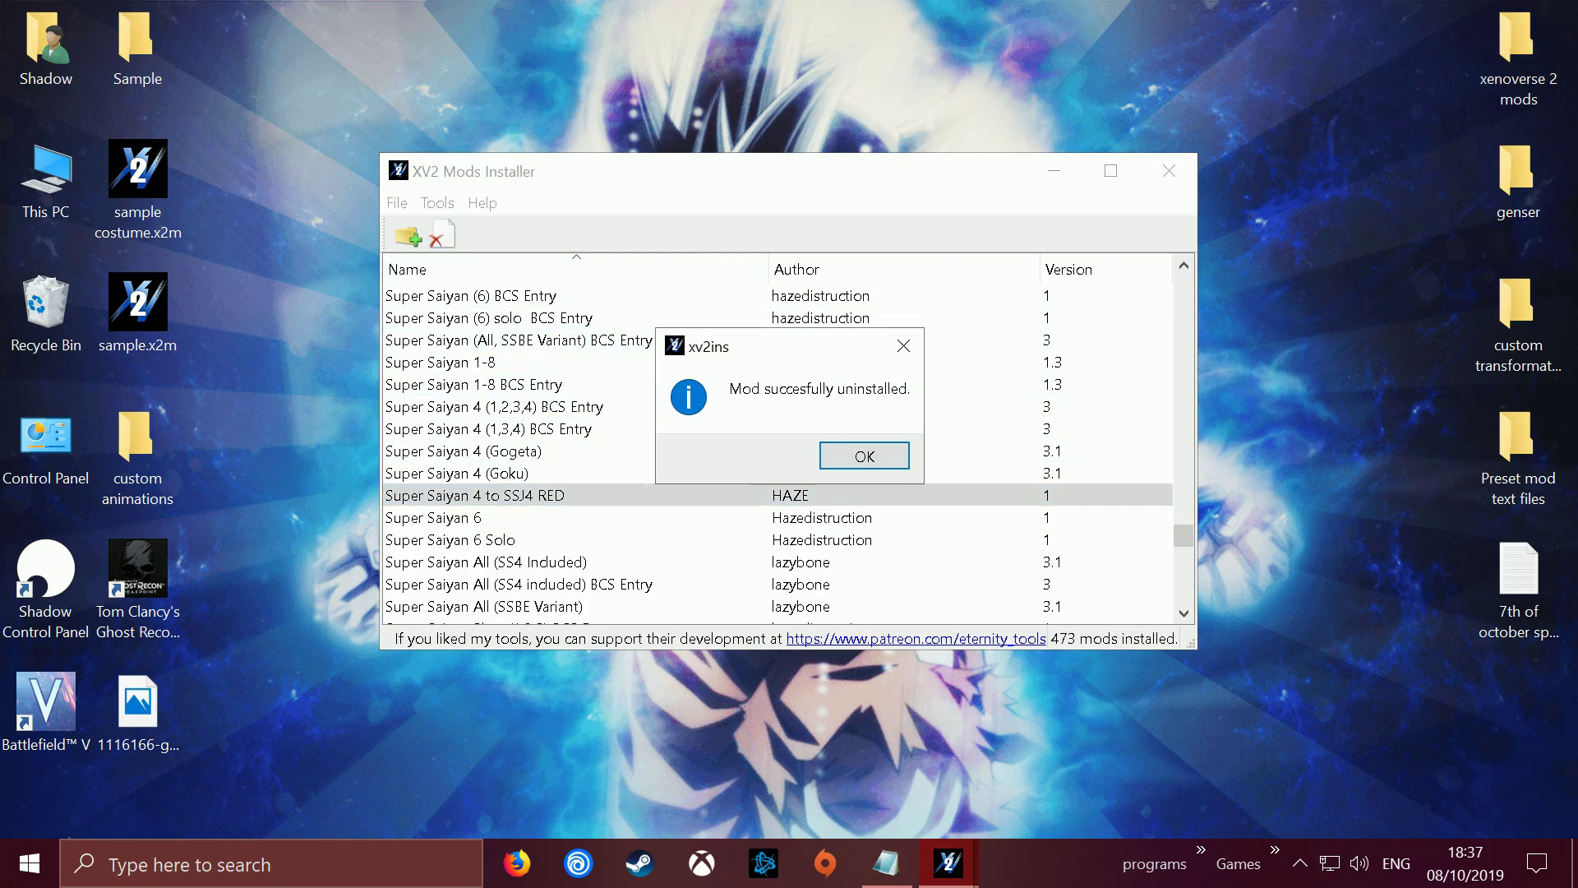
pyautogui.press('Return')
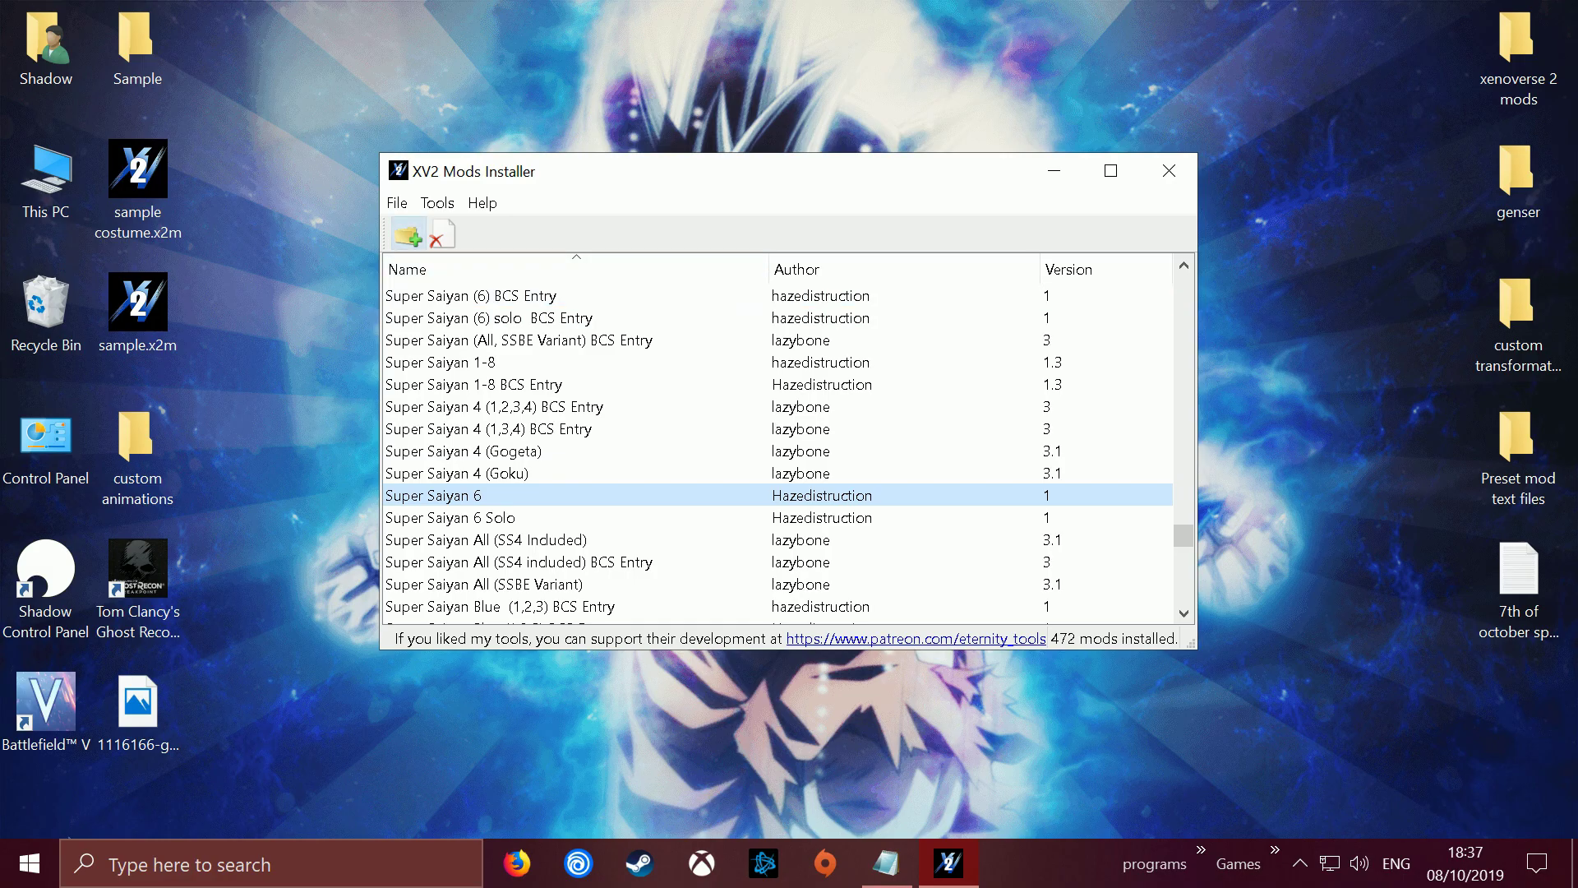
# - Install the rebuilt sample.x2m from the Desktop, including its bundled Super Saiyan 4 to RED Entry mod
pyautogui.click(409, 235)
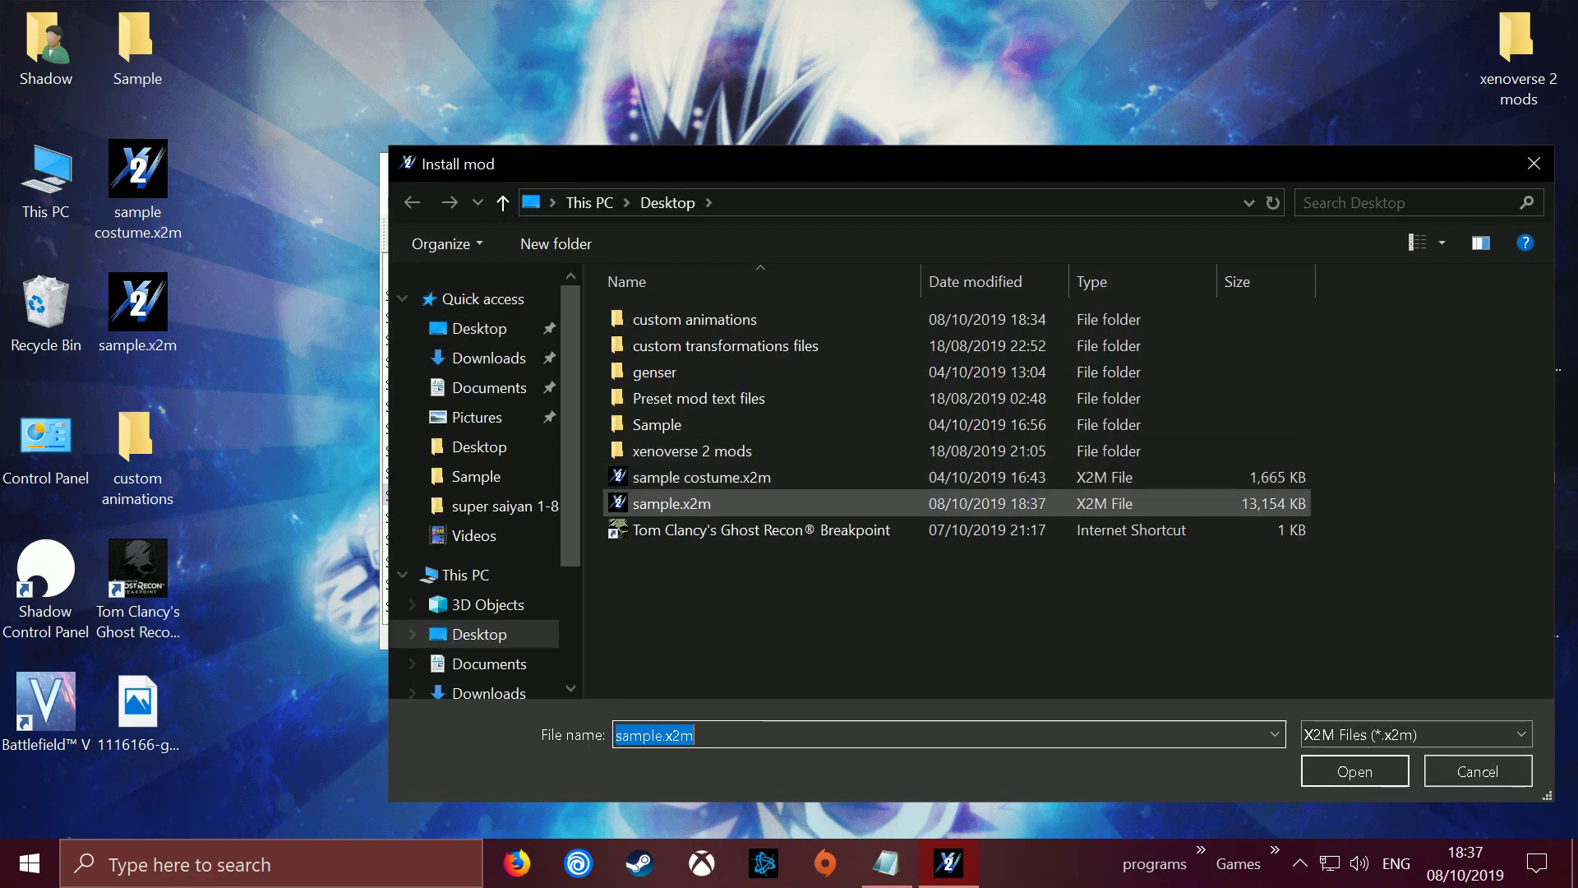
pyautogui.press('Return')
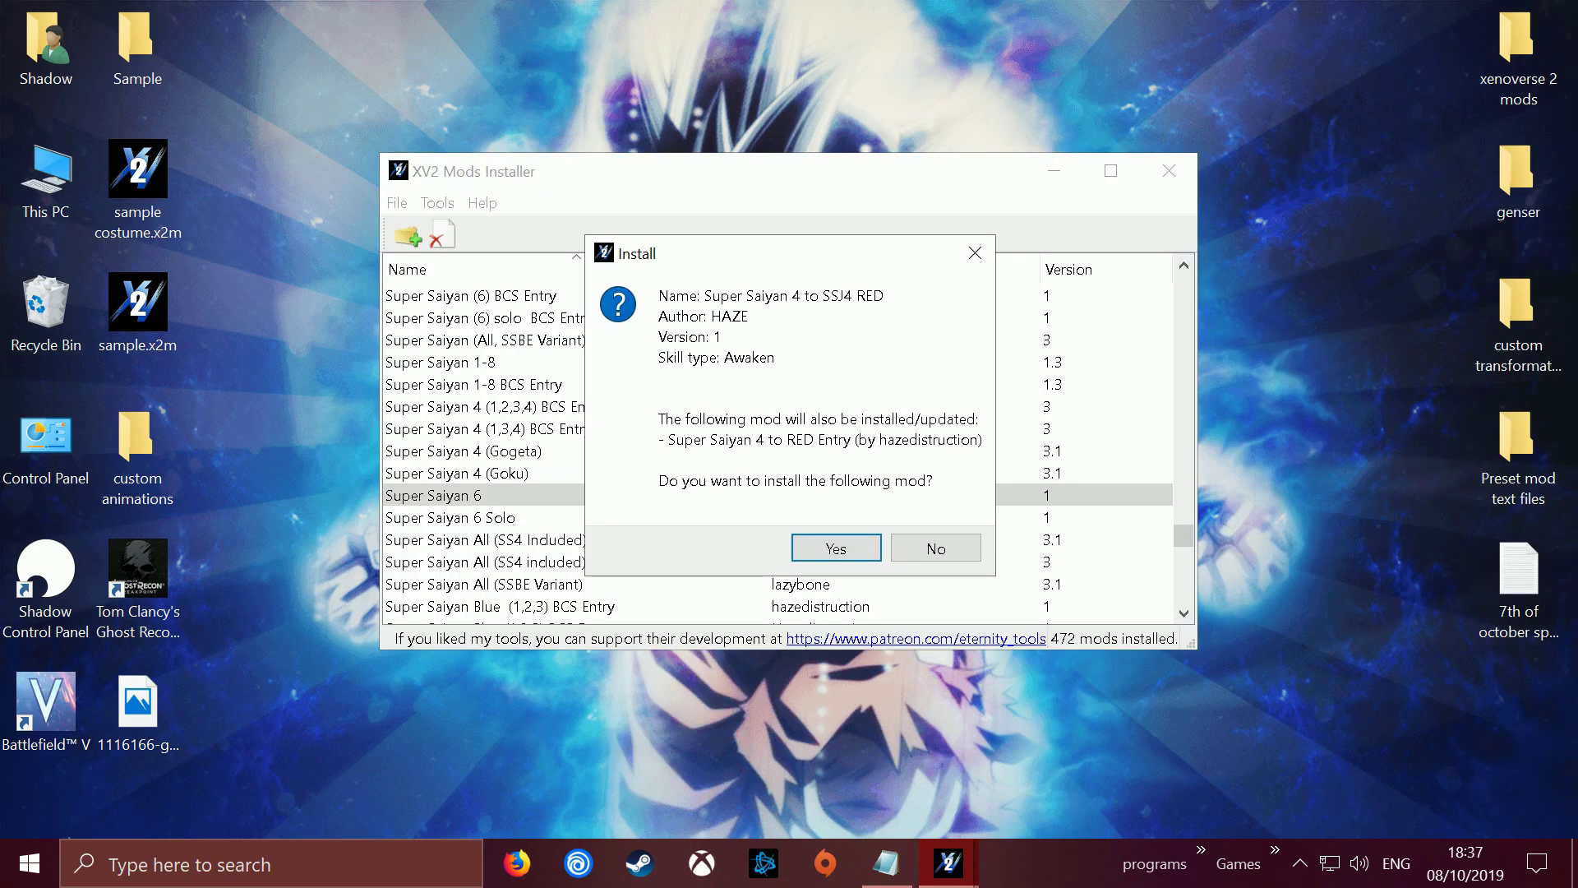
pyautogui.press('Return')
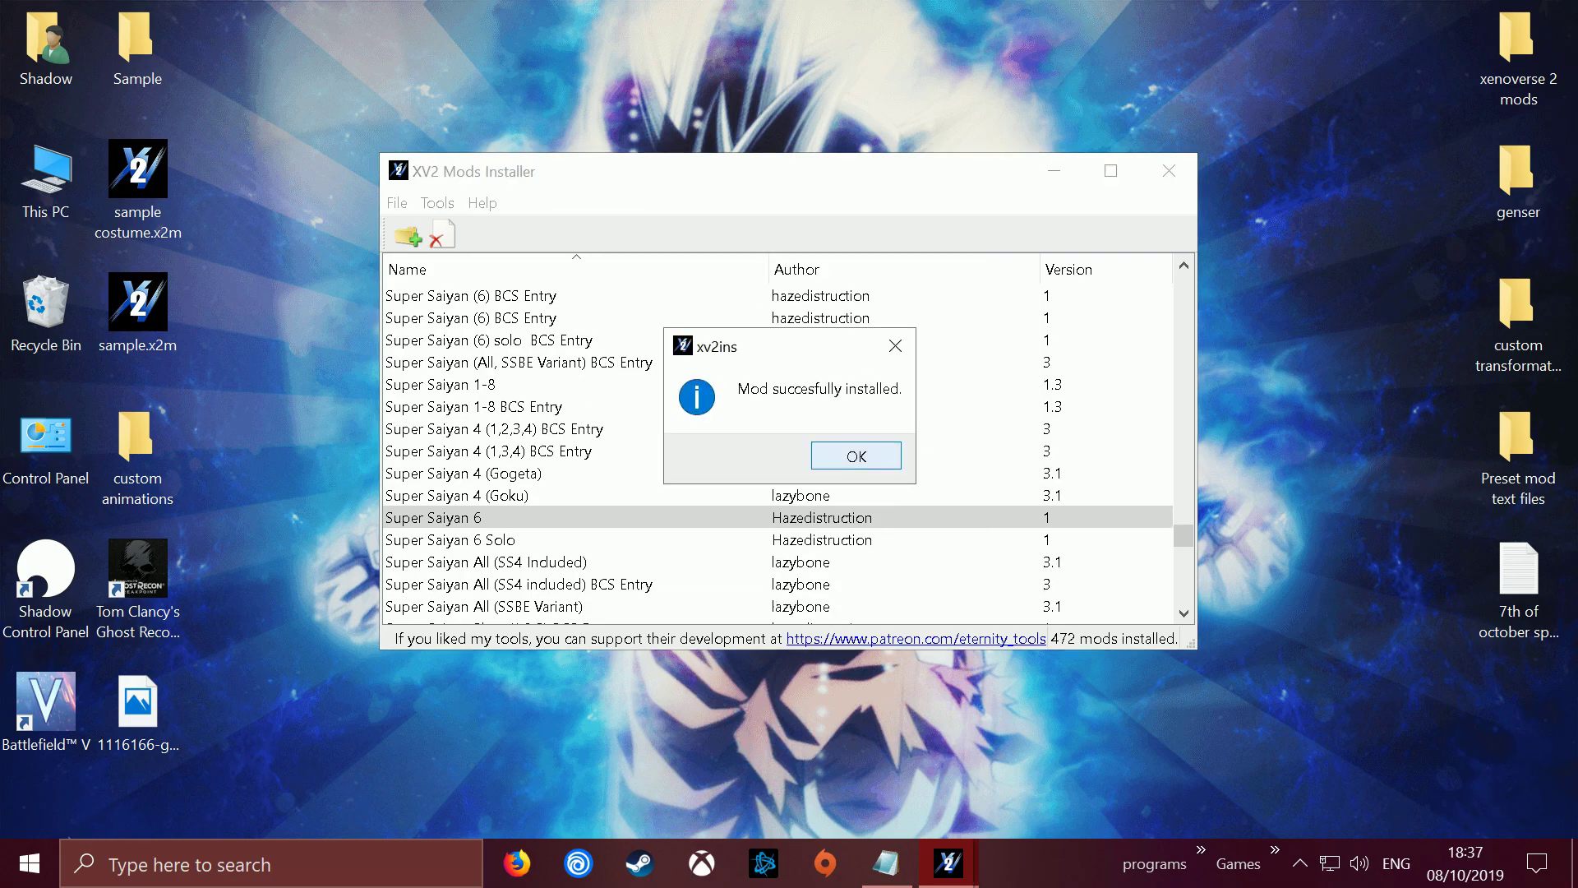
pyautogui.press('Return')
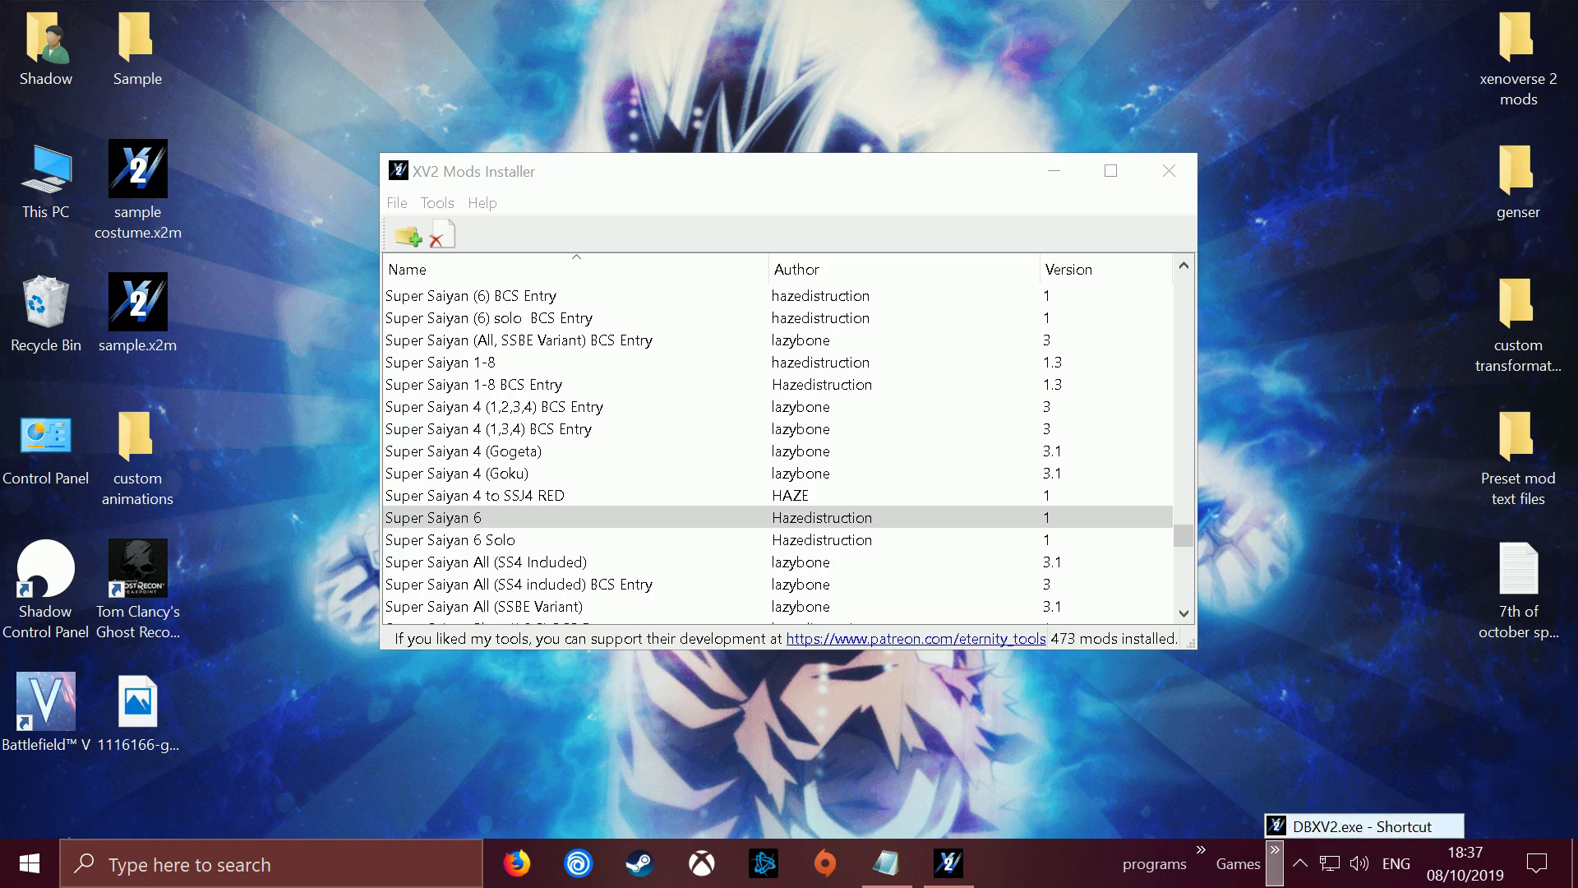
# - Launch DBXV2.exe and enter Training mode through the Offline Battles robot in the lobby
pyautogui.click(1274, 855)
pyautogui.click(661, 605)
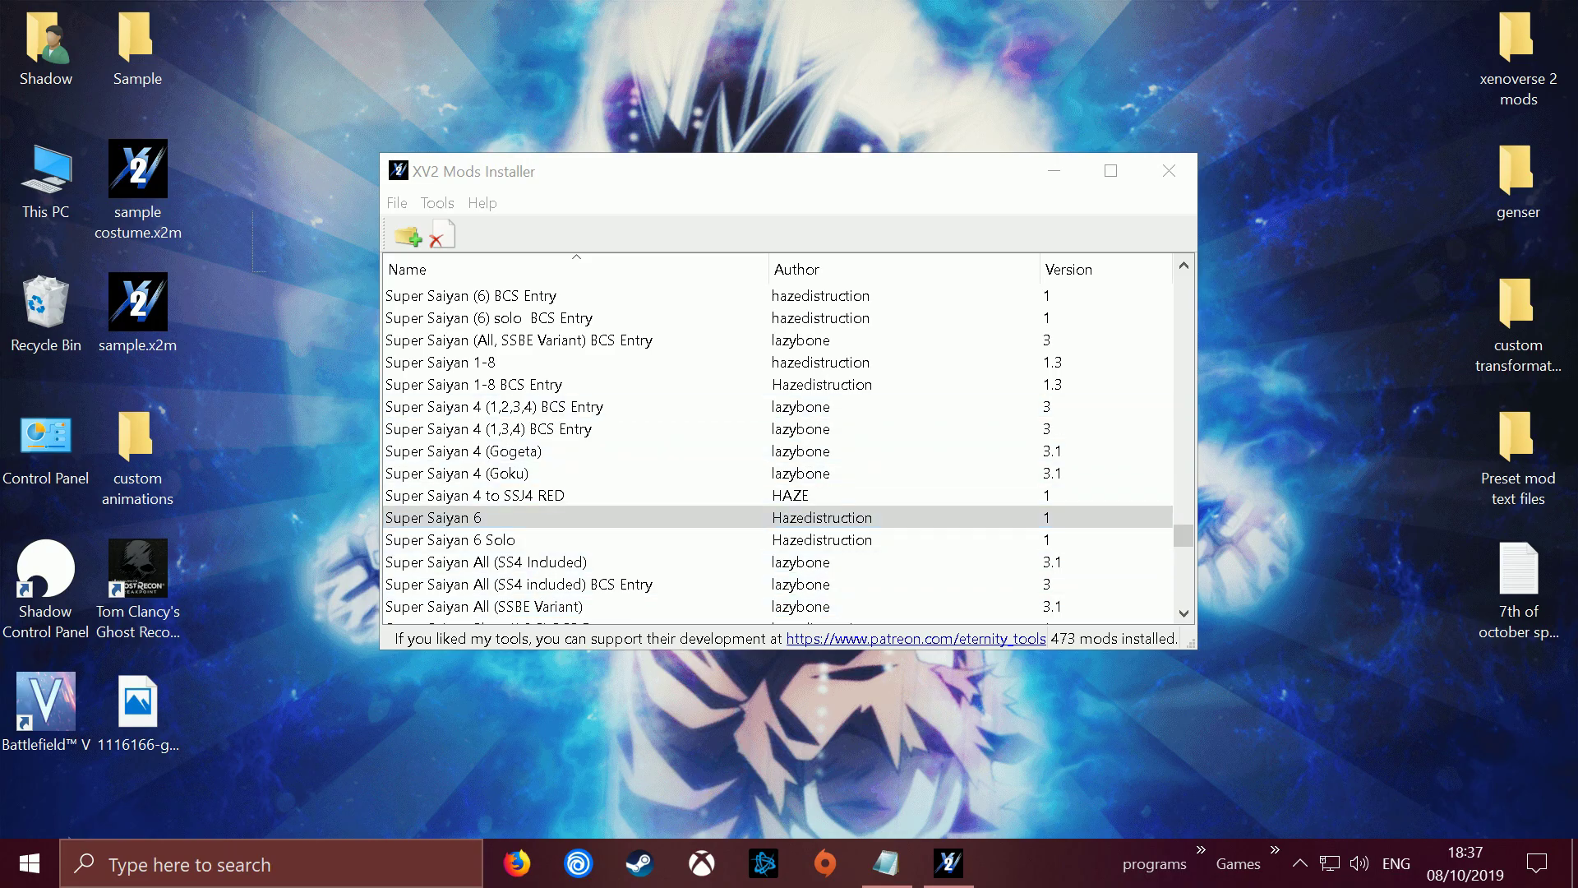
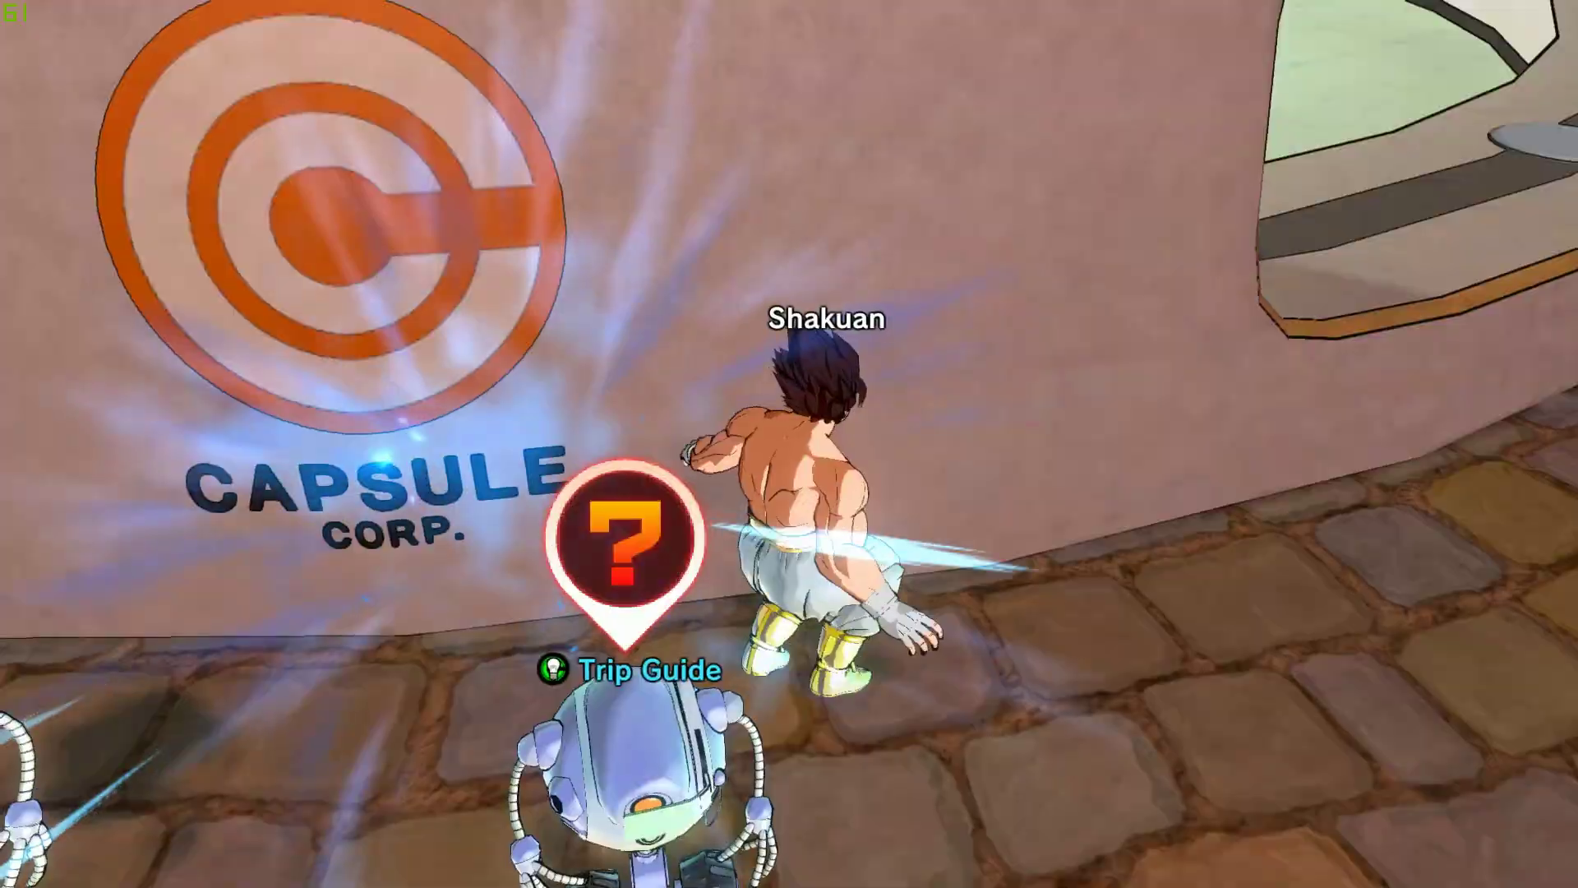
pyautogui.press('a')
pyautogui.press('d')
pyautogui.press('s')
pyautogui.press('w')
pyautogui.press('a')
pyautogui.press('w')
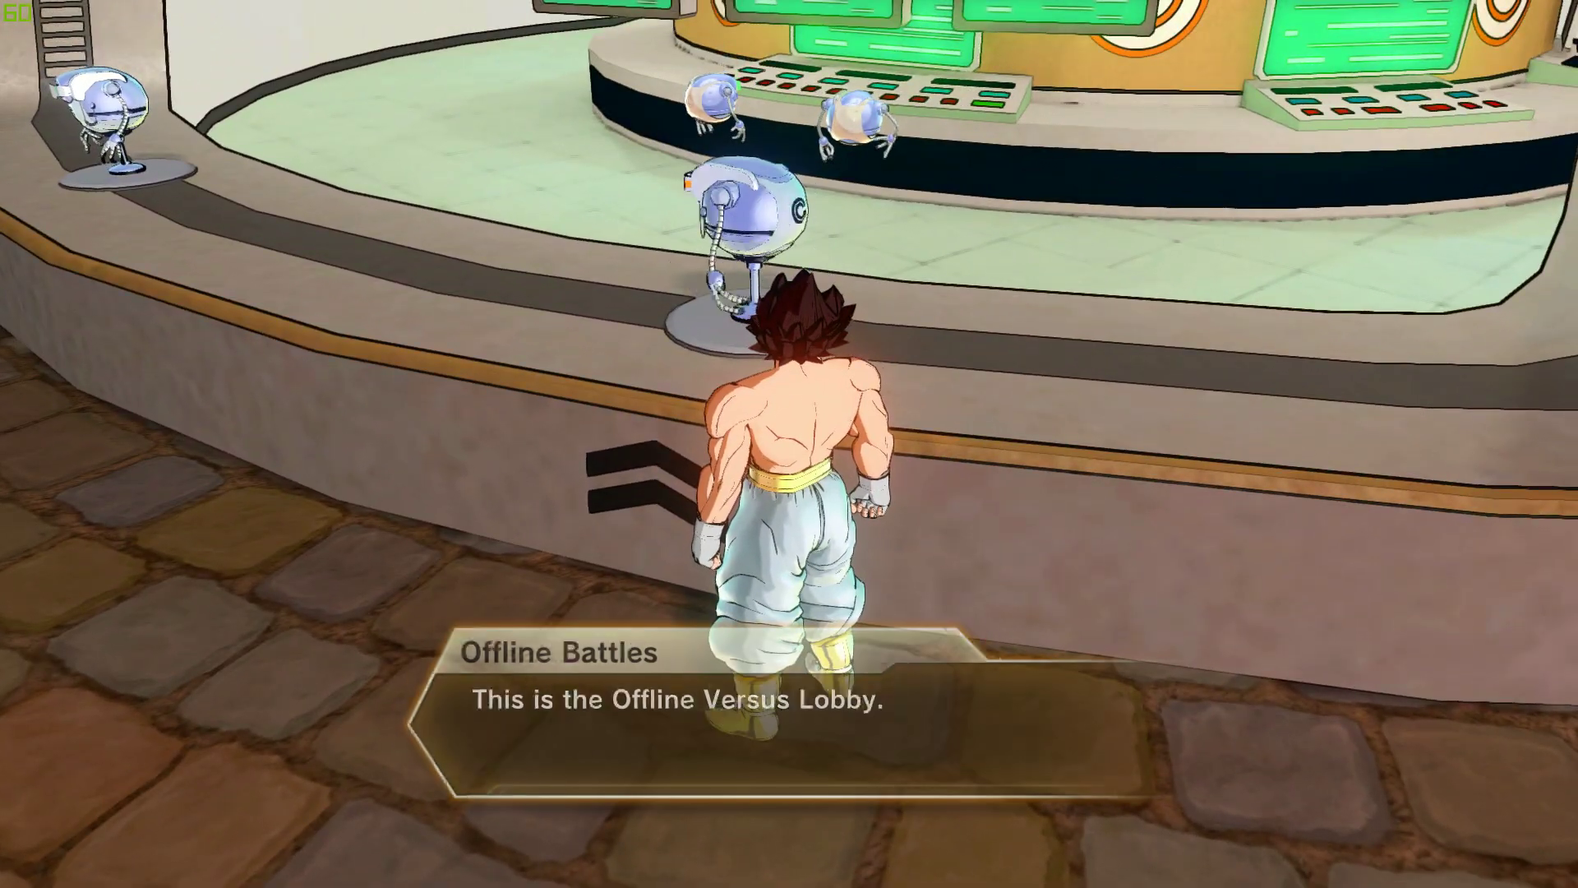
pyautogui.press('Return')
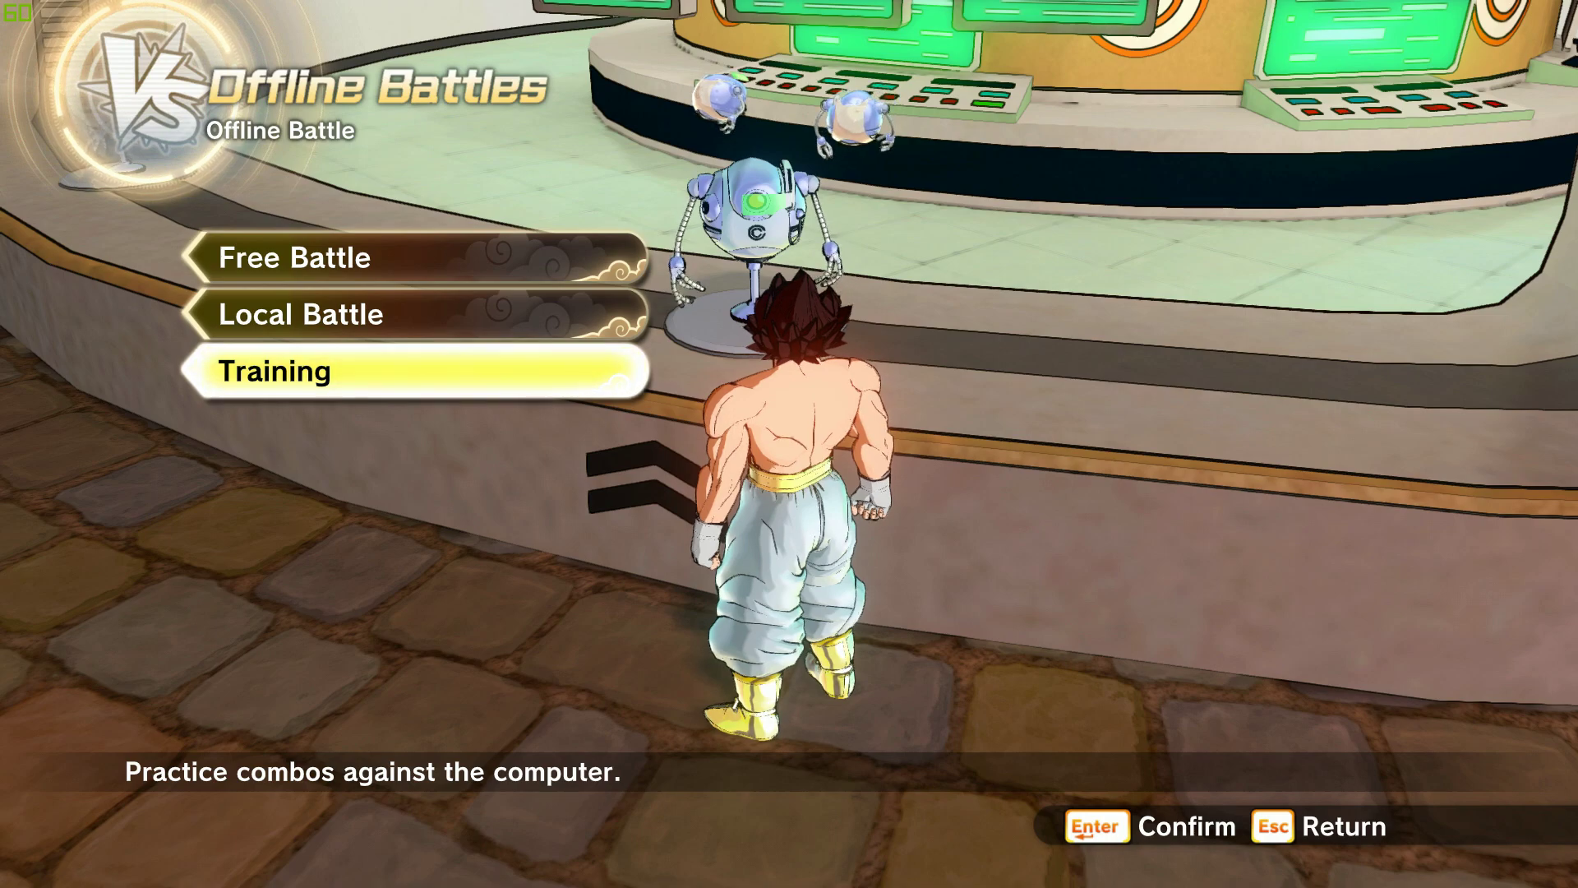
pyautogui.press('Return')
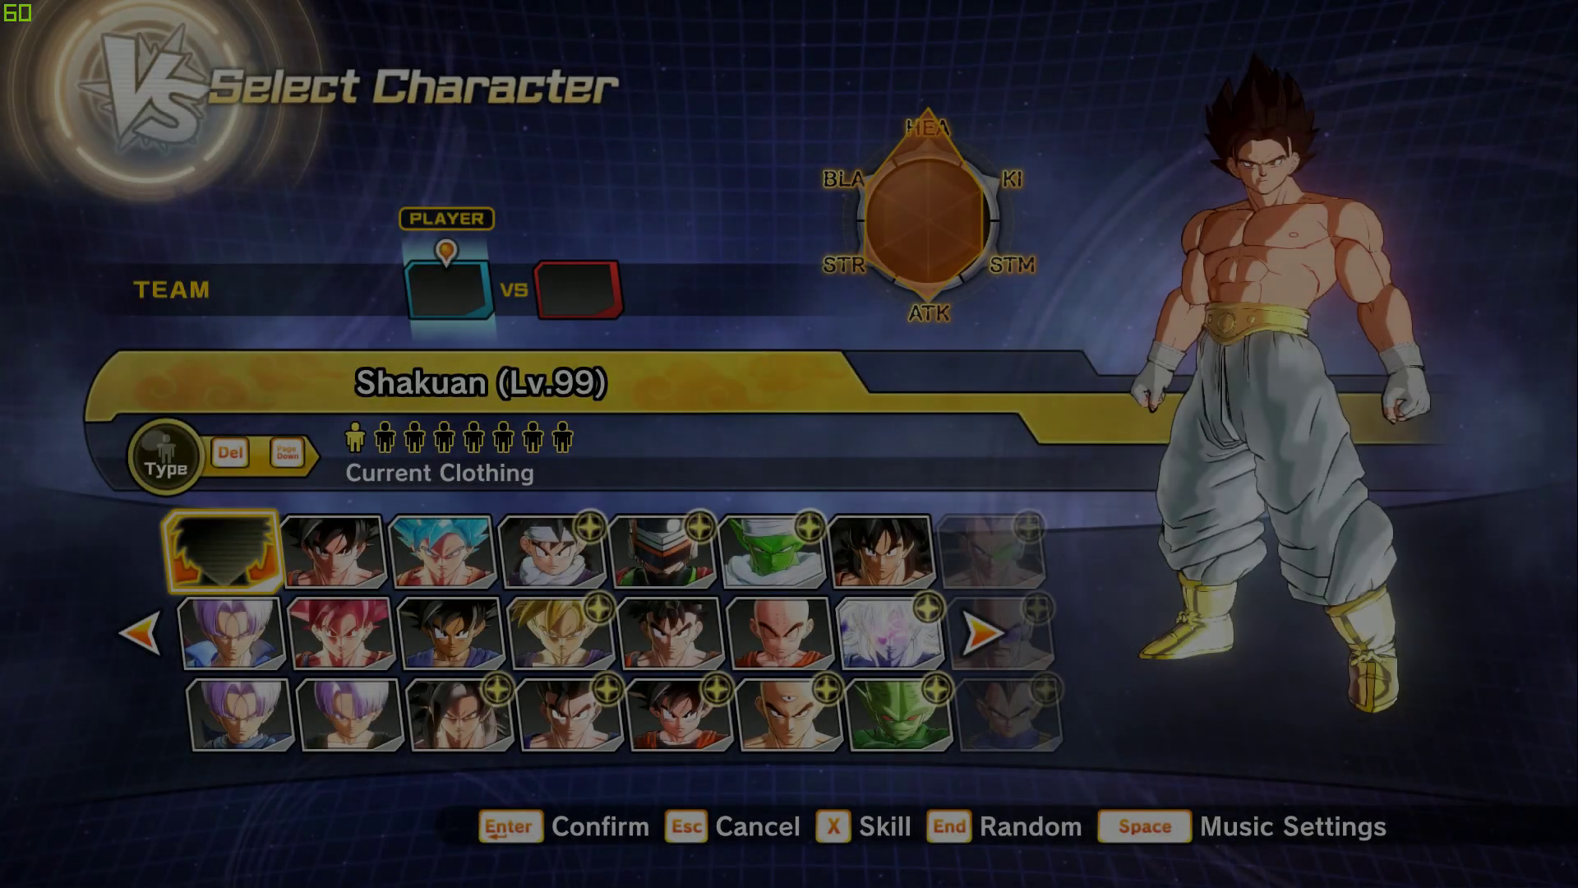
# - Confirm the character selection and choose the World Tournament Stage for the versus battle
pyautogui.press('Down')
pyautogui.press('Return')
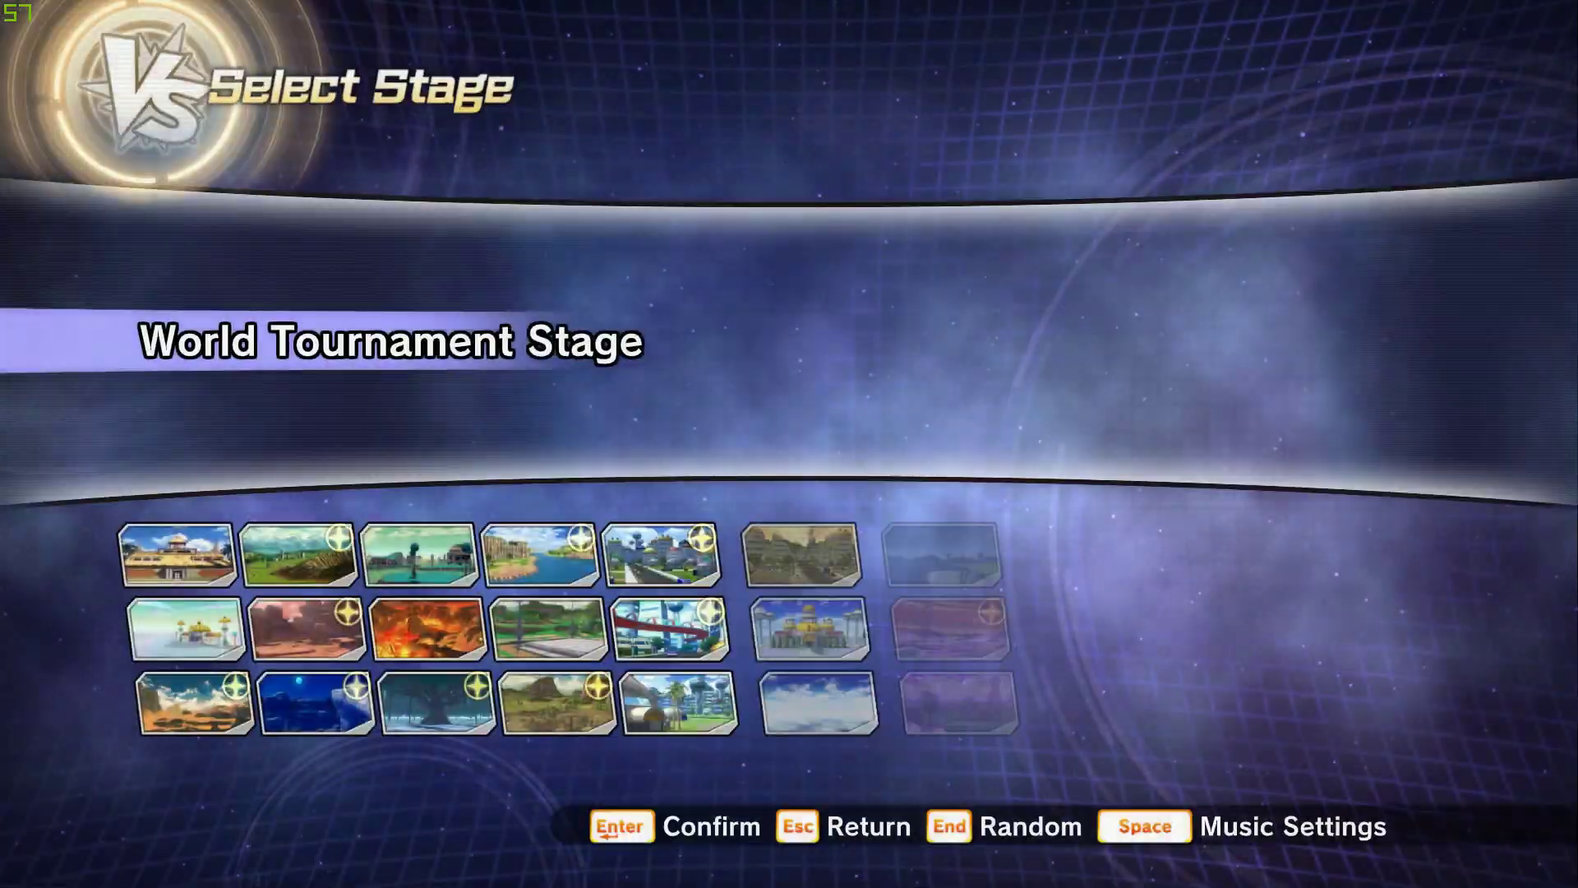
pyautogui.press('Return')
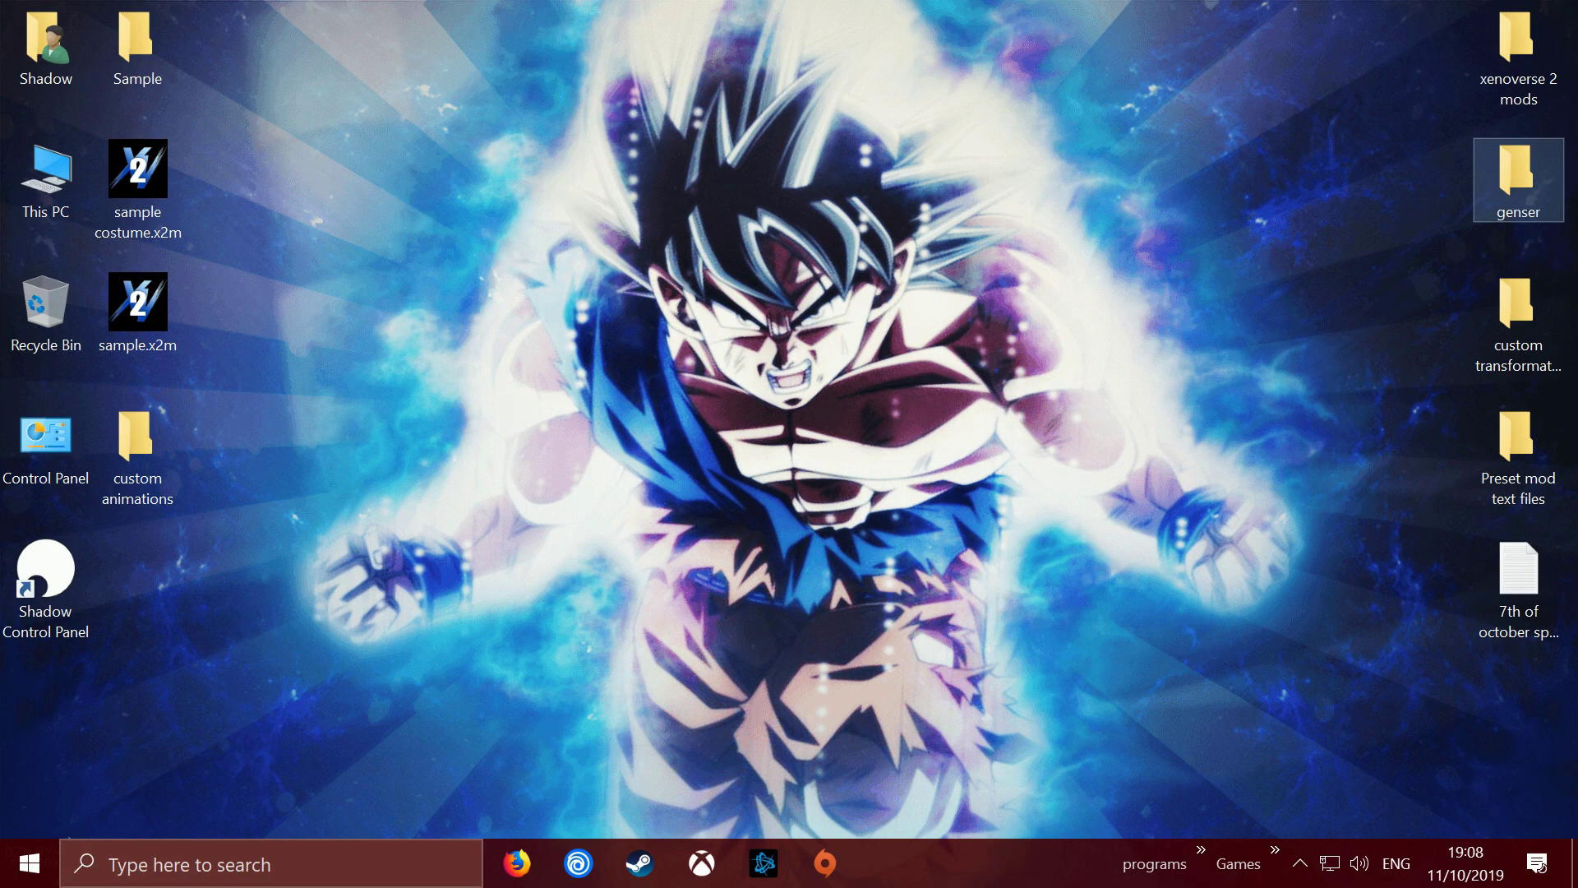
# - Launch YaBCM Organizer from the genser folder on the desktop and maximize its window
pyautogui.doubleClick(1518, 177)
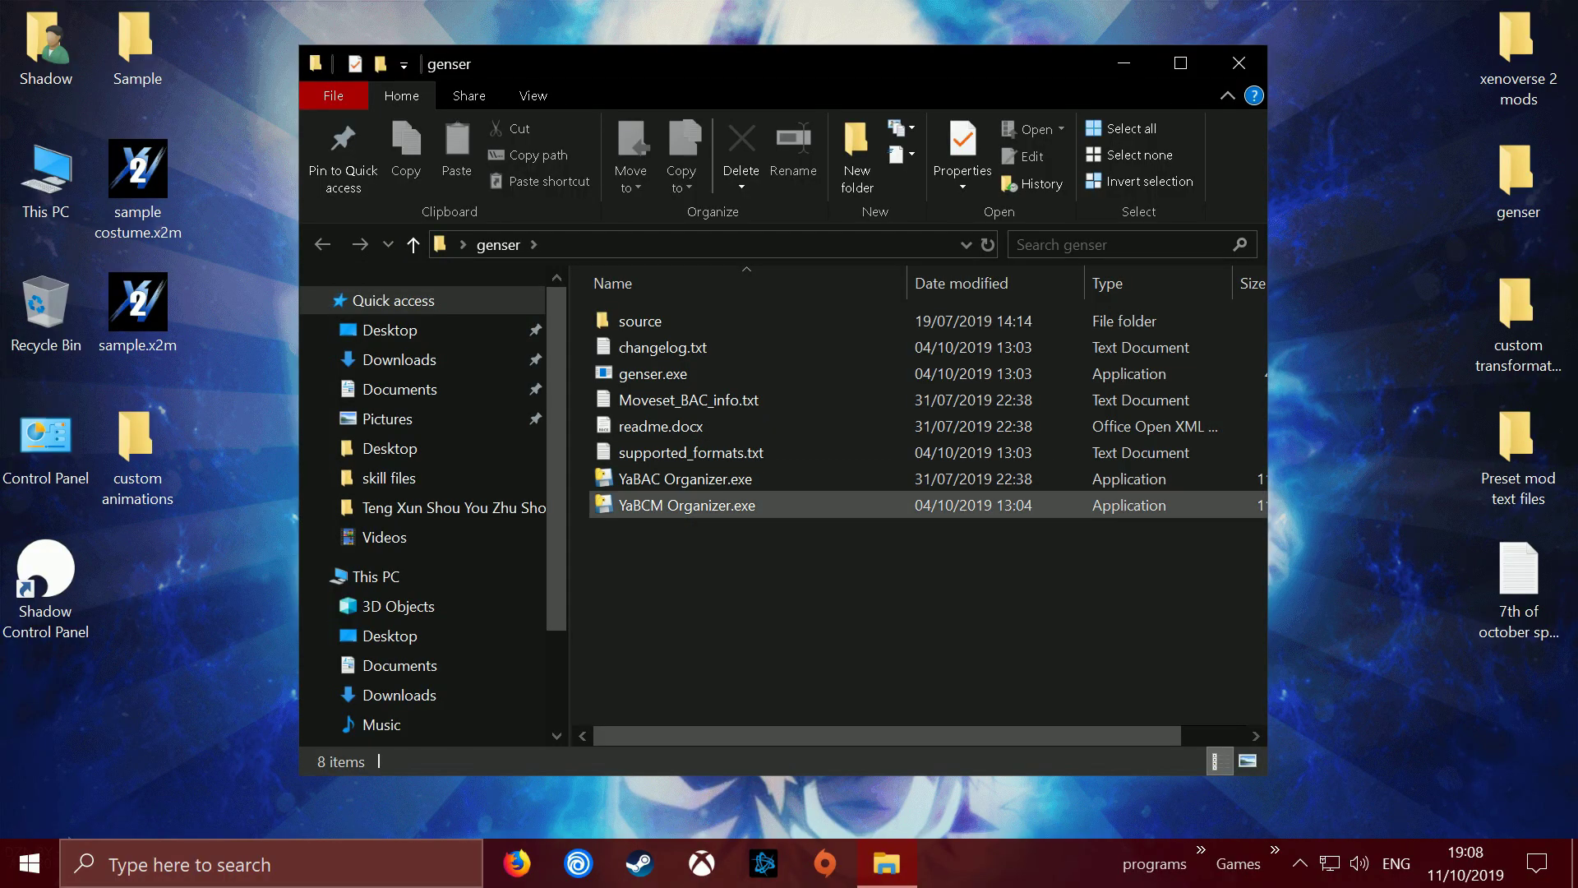
pyautogui.click(686, 504)
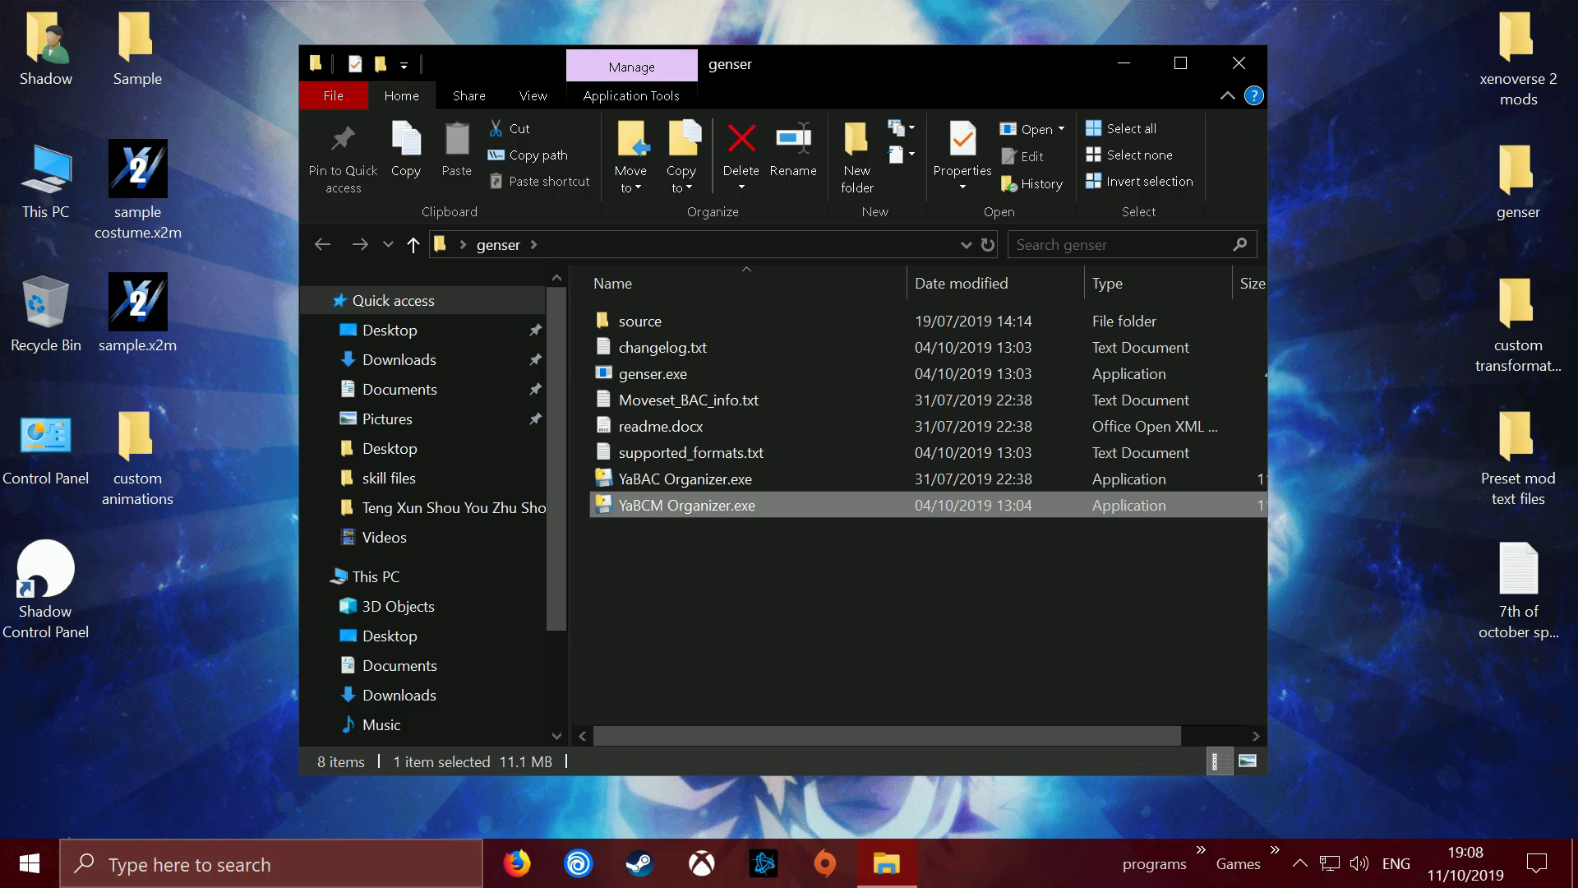
pyautogui.press('Return')
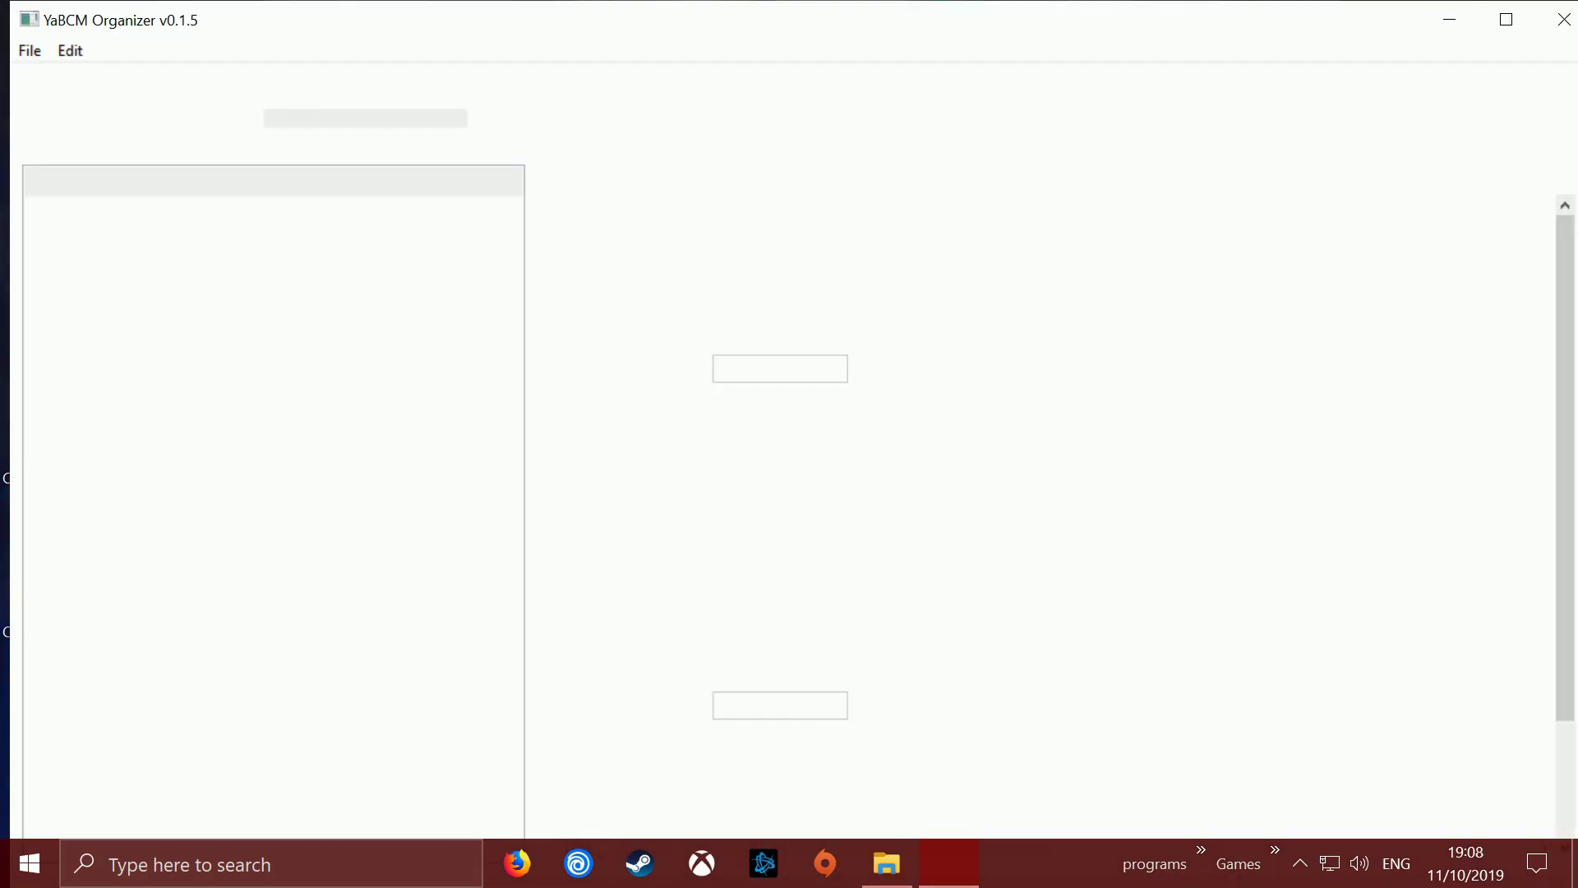
pyautogui.moveTo(461, 17); pyautogui.dragTo(684, 64)
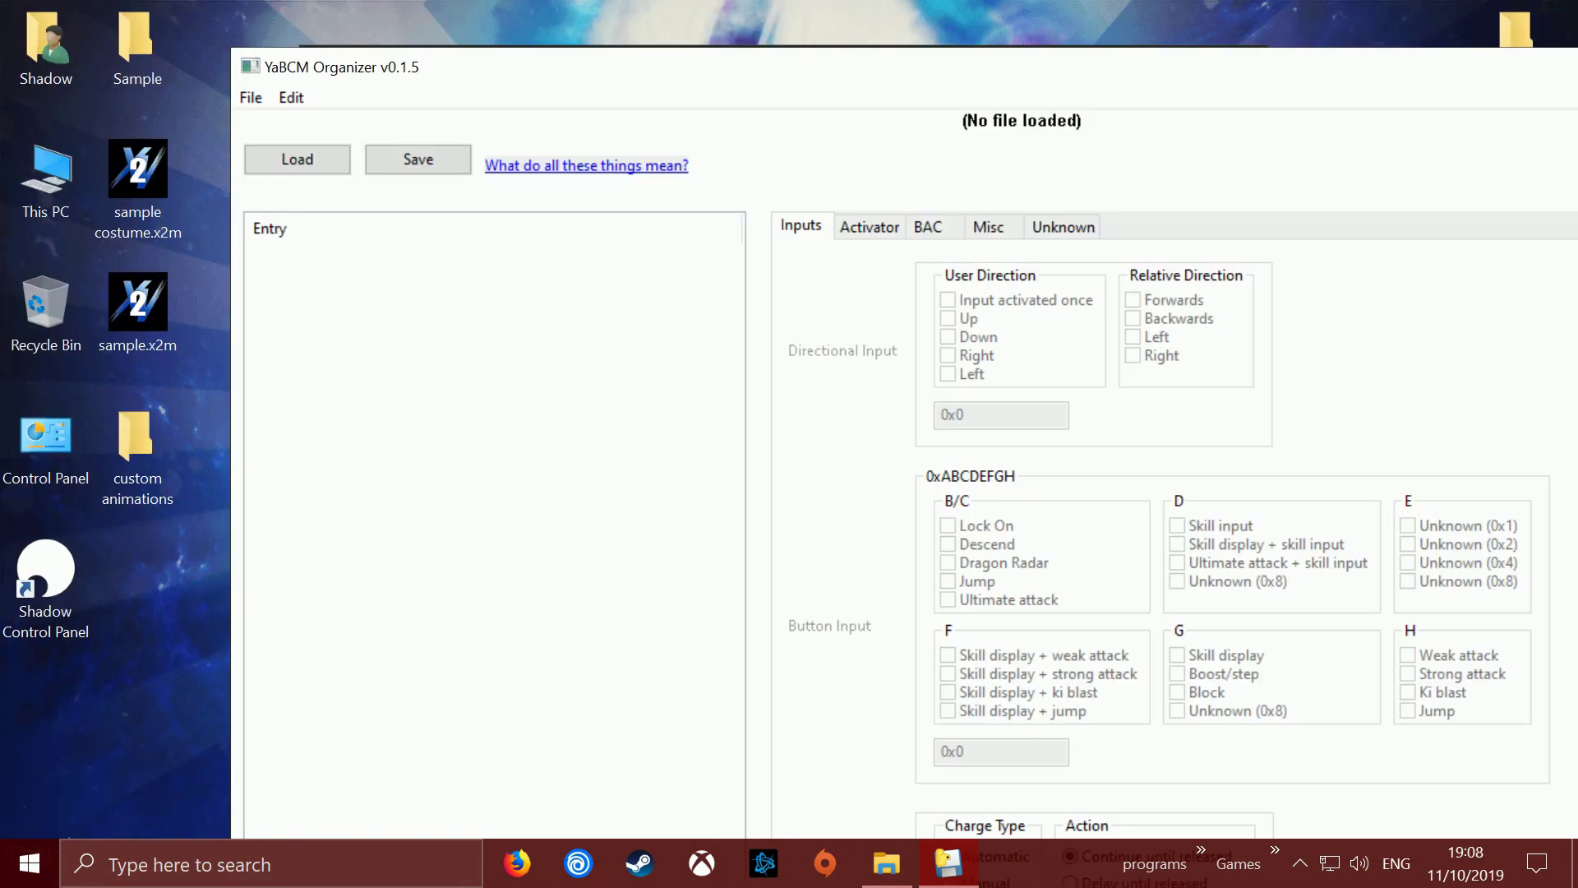
pyautogui.moveTo(1067, 80); pyautogui.dragTo(885, 54)
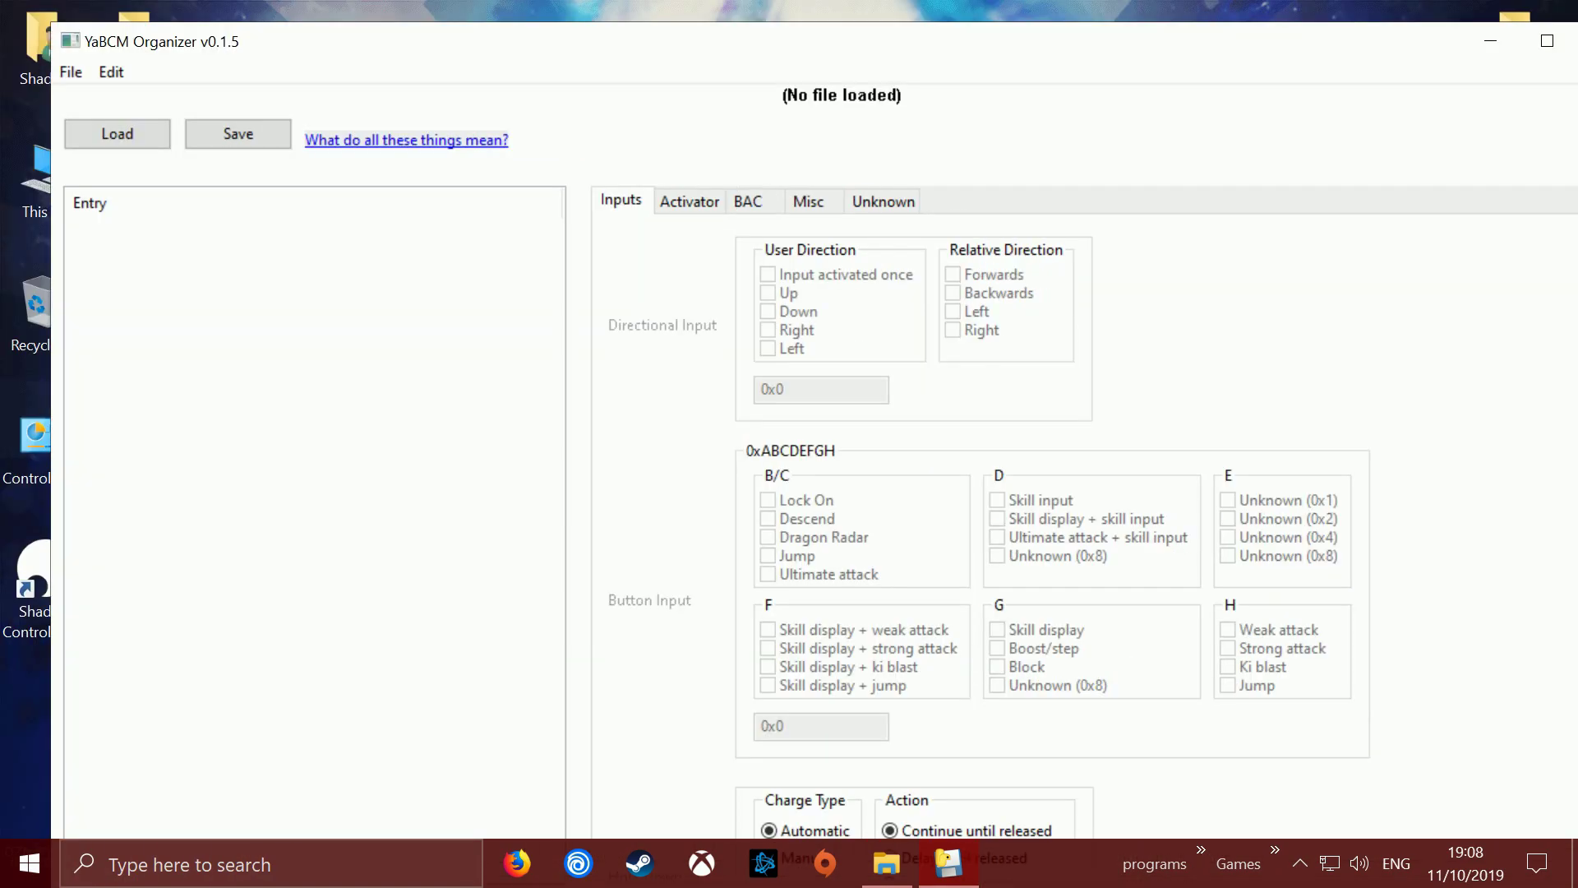
pyautogui.click(1547, 41)
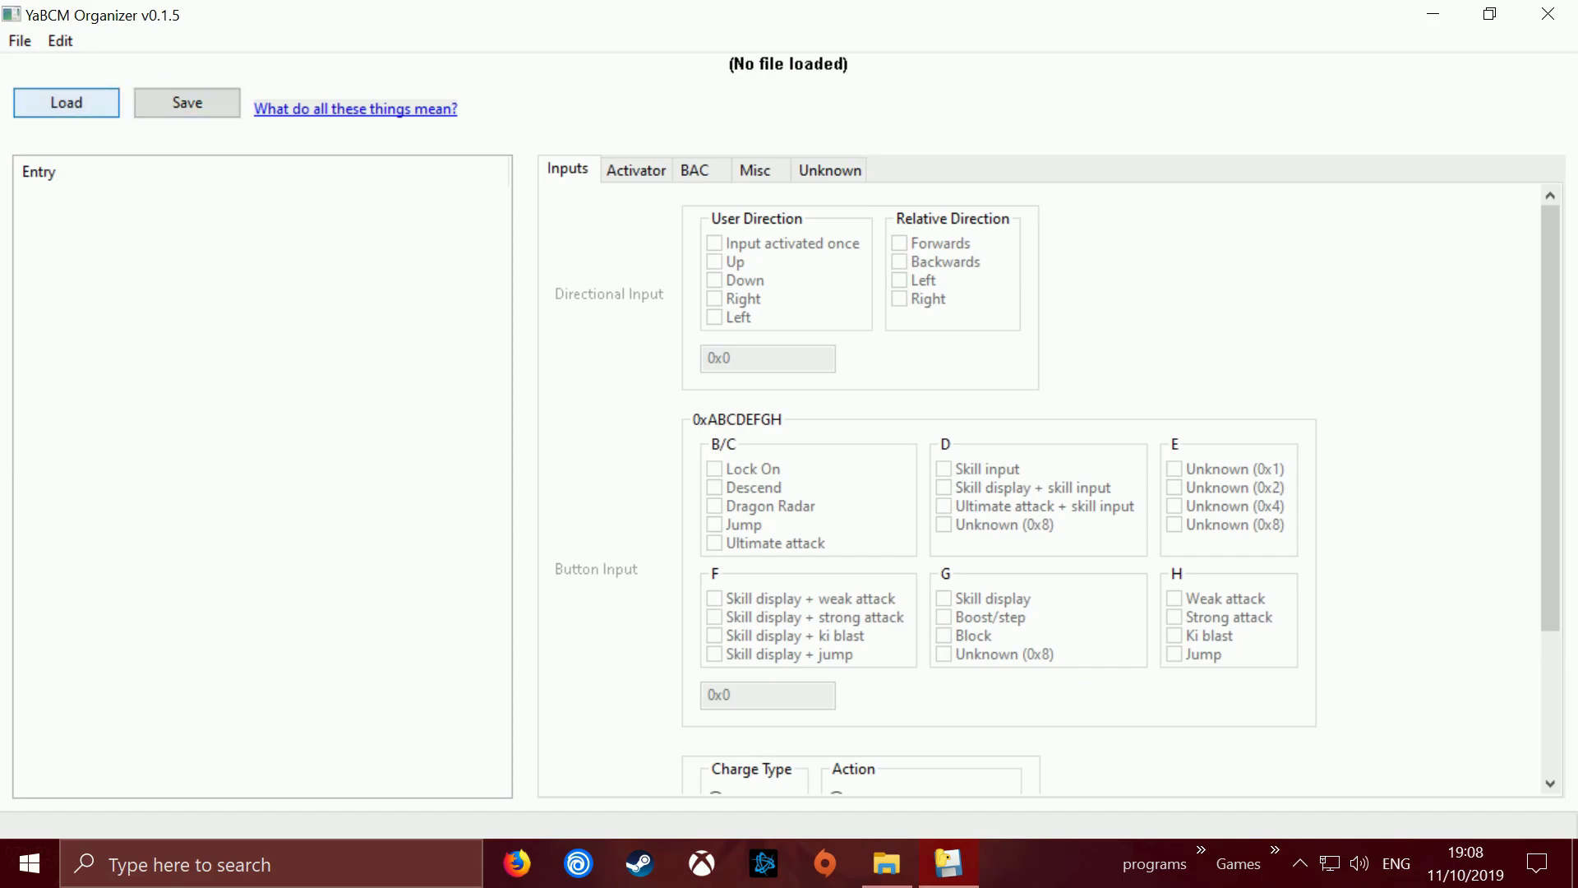
# - Load NNNN_CCC_SSSS_PLAYER.bcm from the skill files folder inside the desktop's Sample folder
pyautogui.click(66, 102)
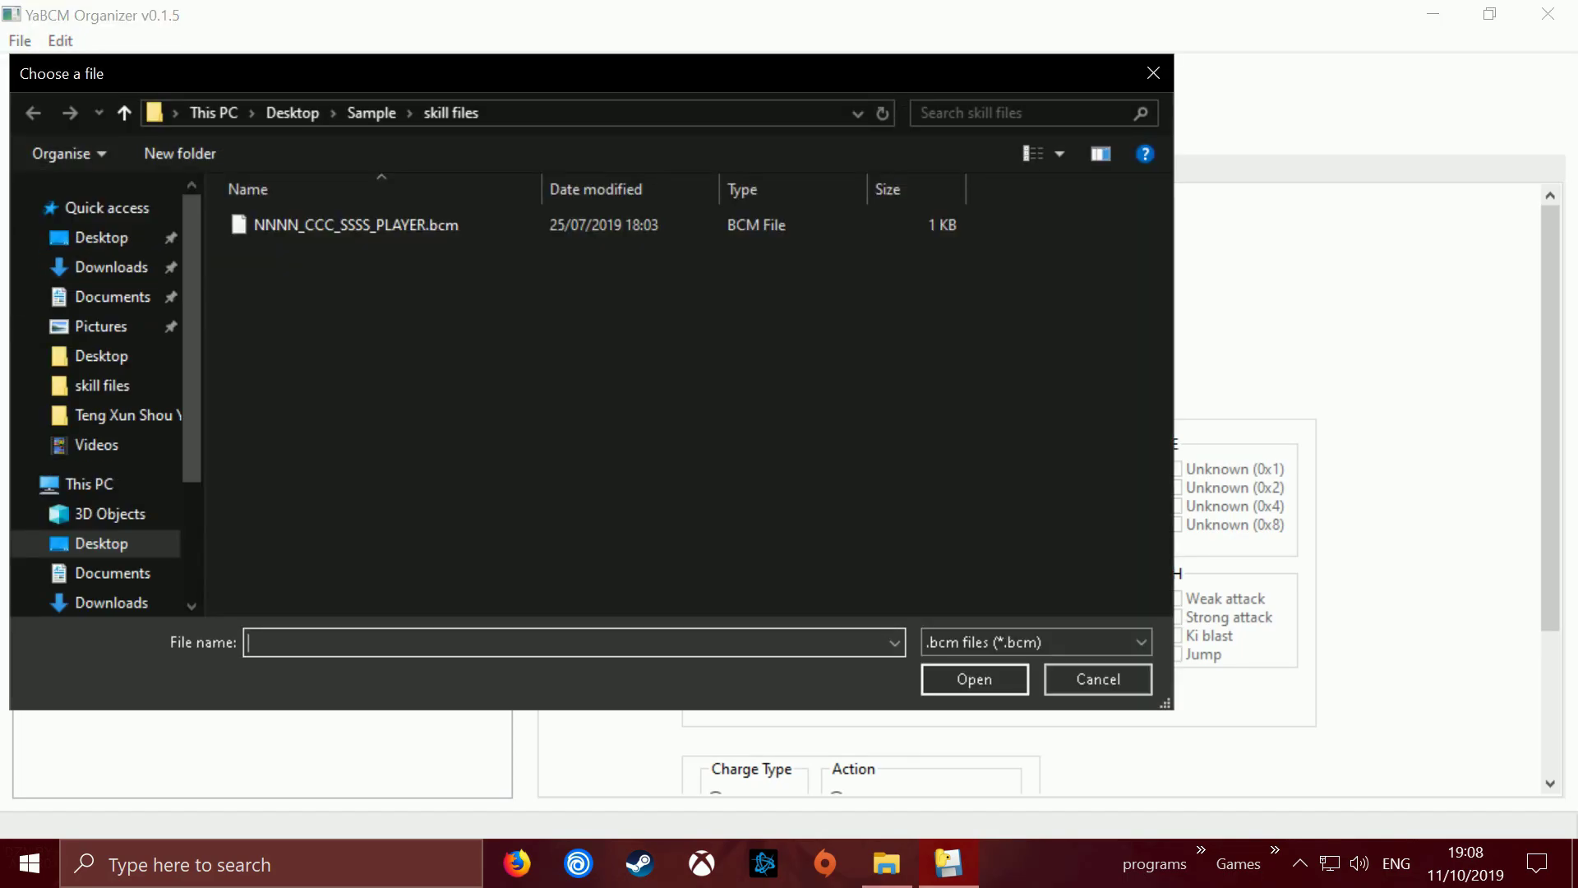
pyautogui.click(292, 113)
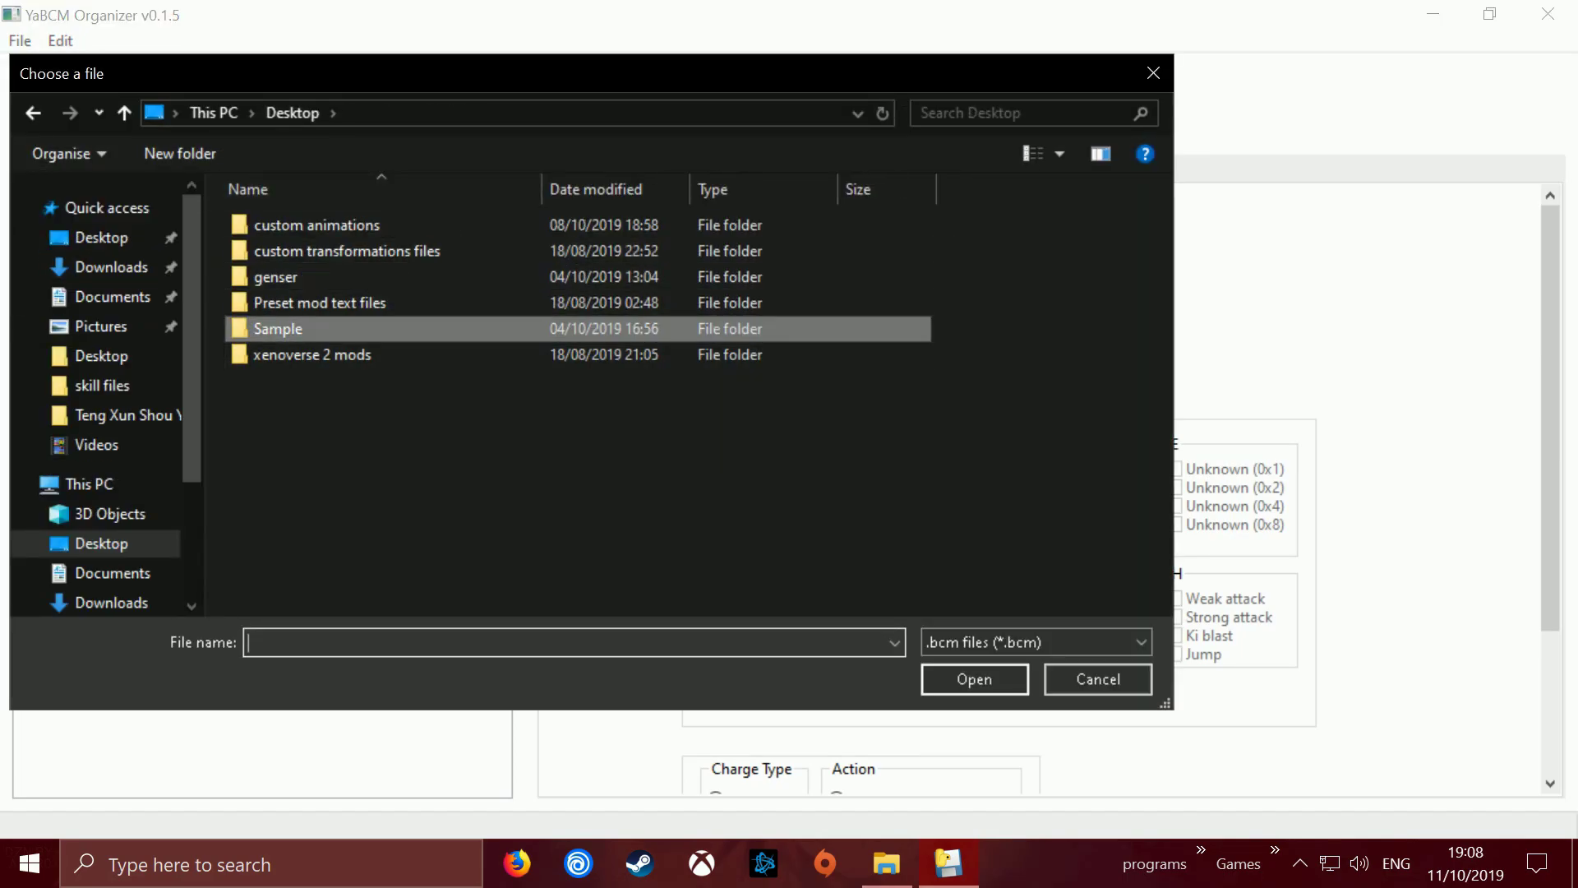
pyautogui.doubleClick(278, 328)
pyautogui.doubleClick(280, 302)
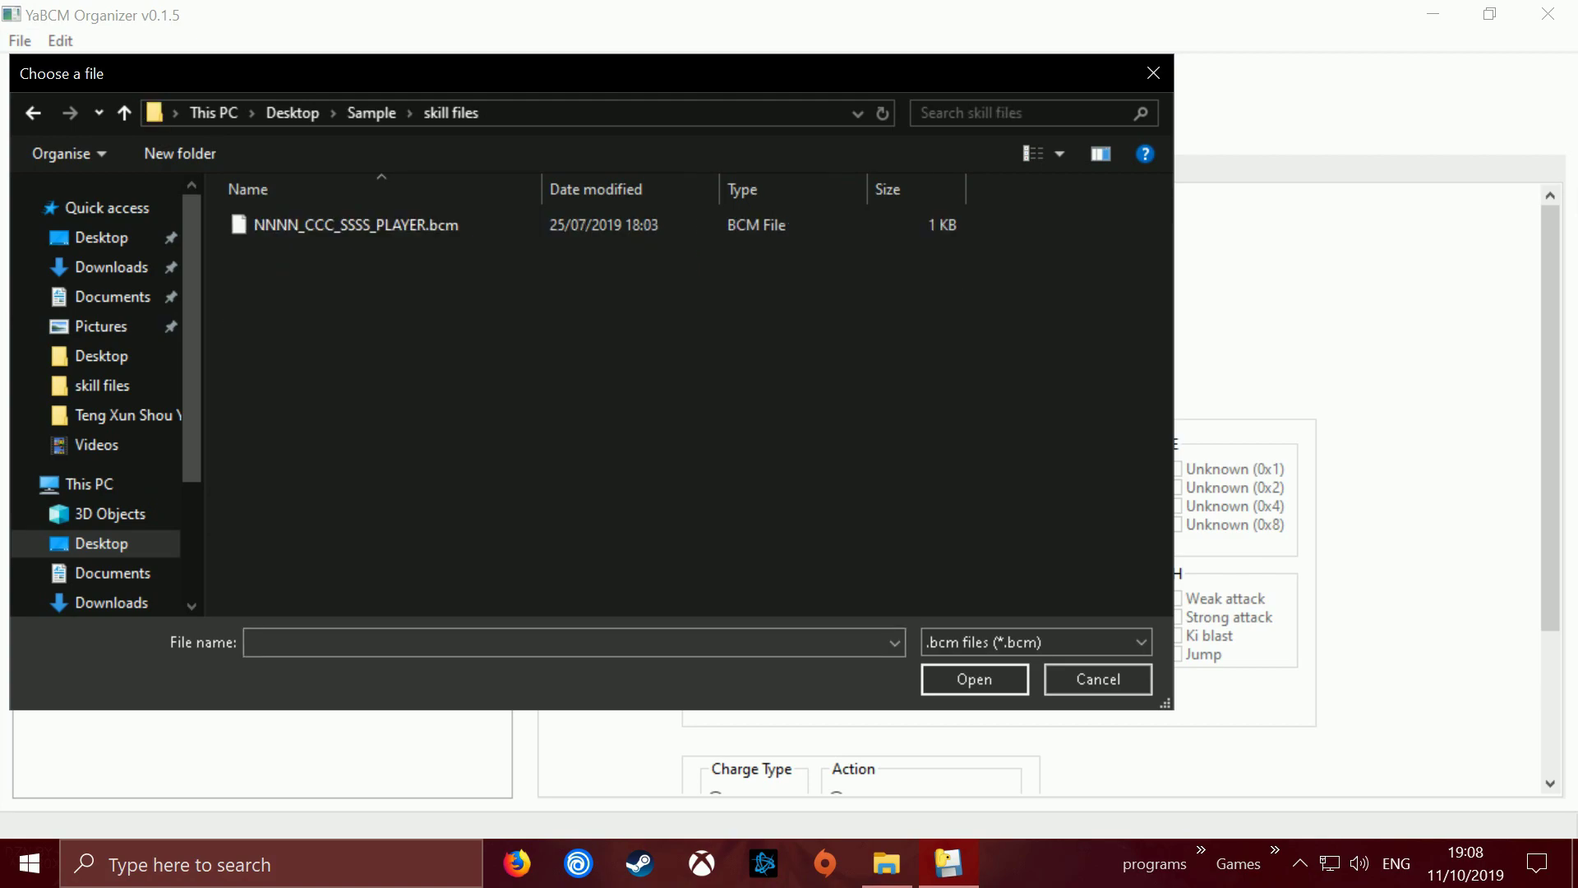
pyautogui.click(355, 224)
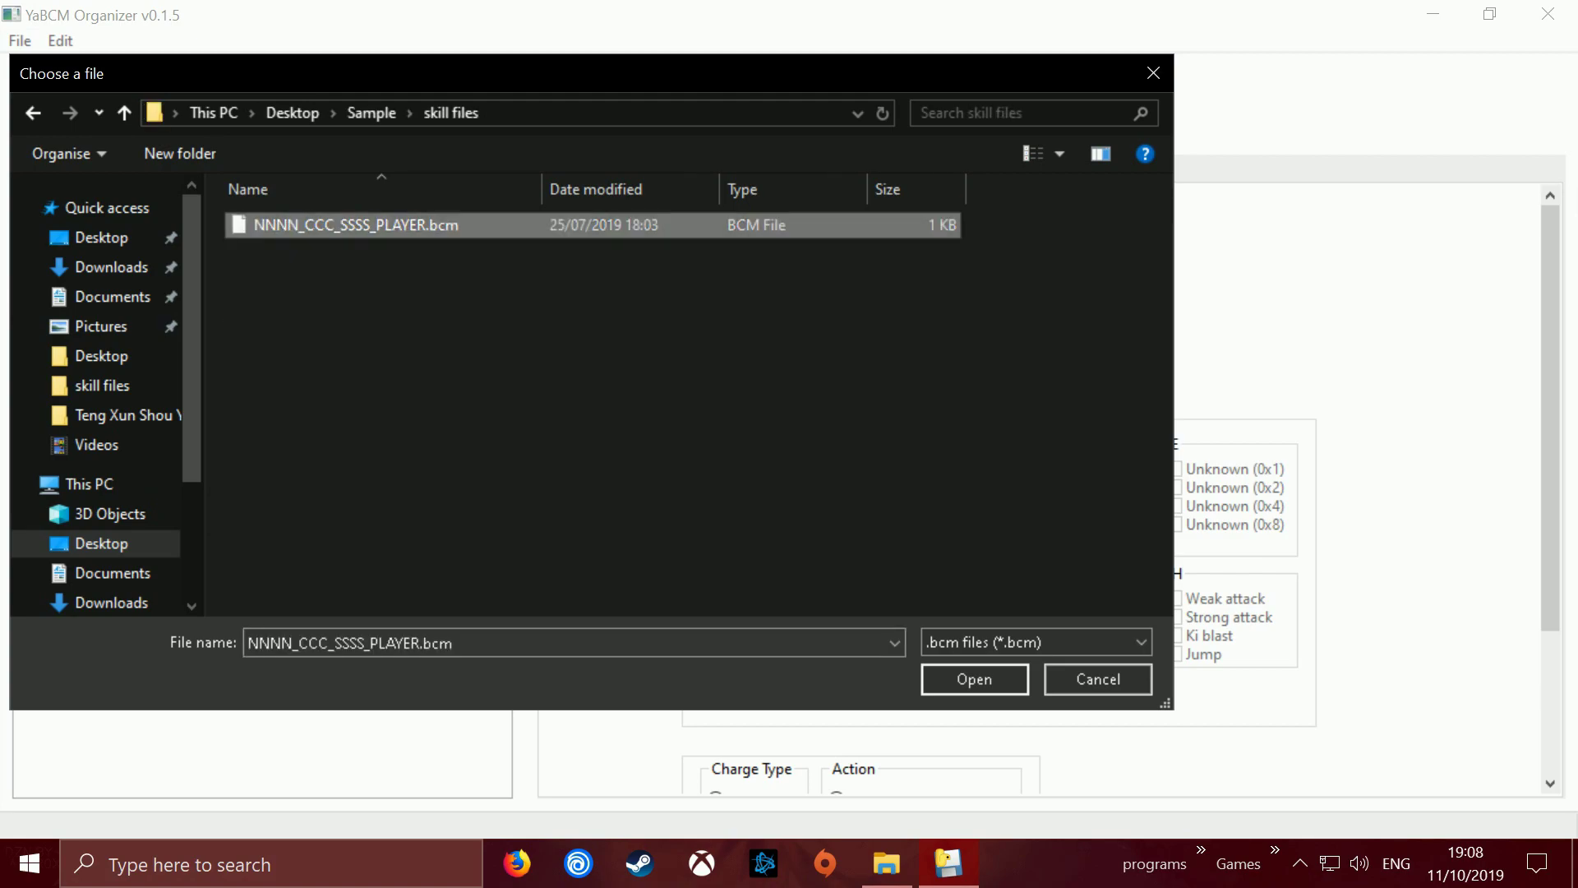
pyautogui.click(975, 679)
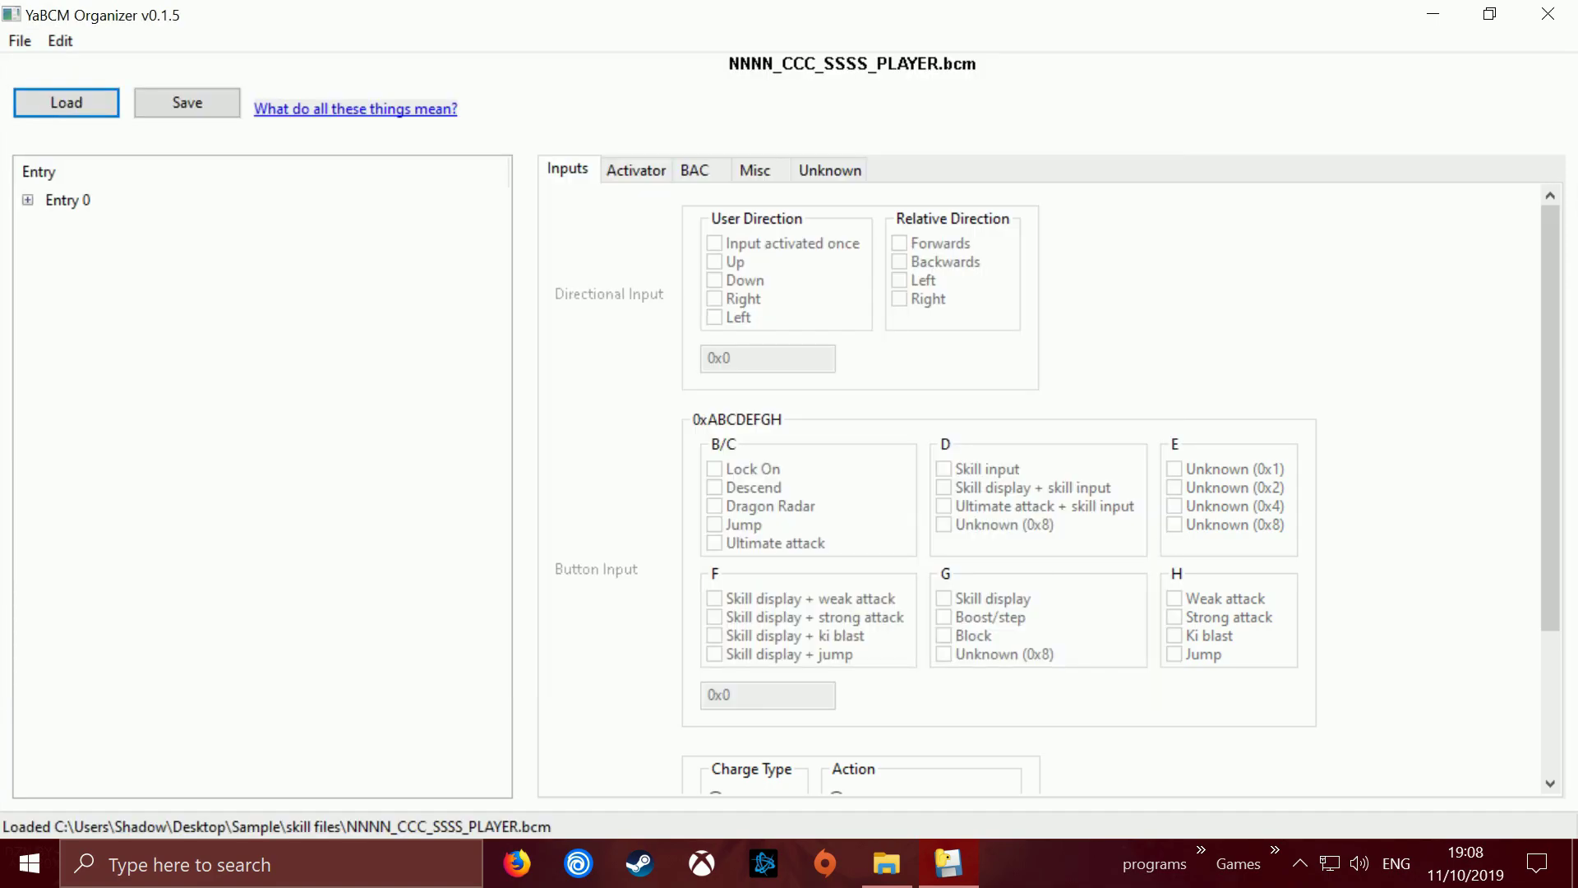
# - Expand Entry 0 and examine the Transformation Stage and other Misc values of Entry 1 and its child entry
pyautogui.click(27, 200)
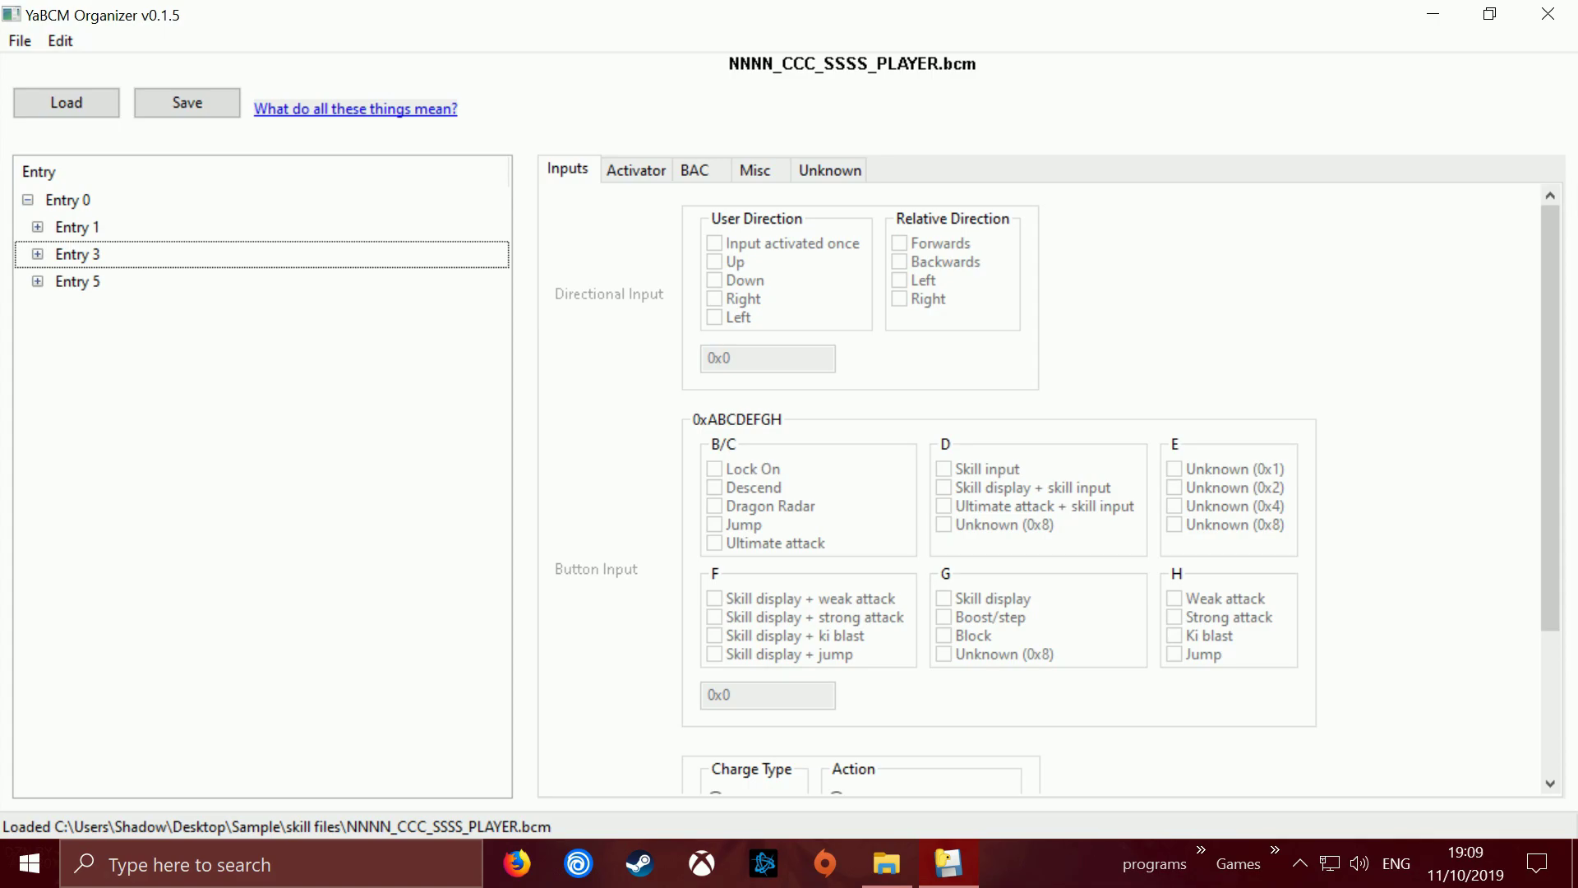
pyautogui.click(77, 227)
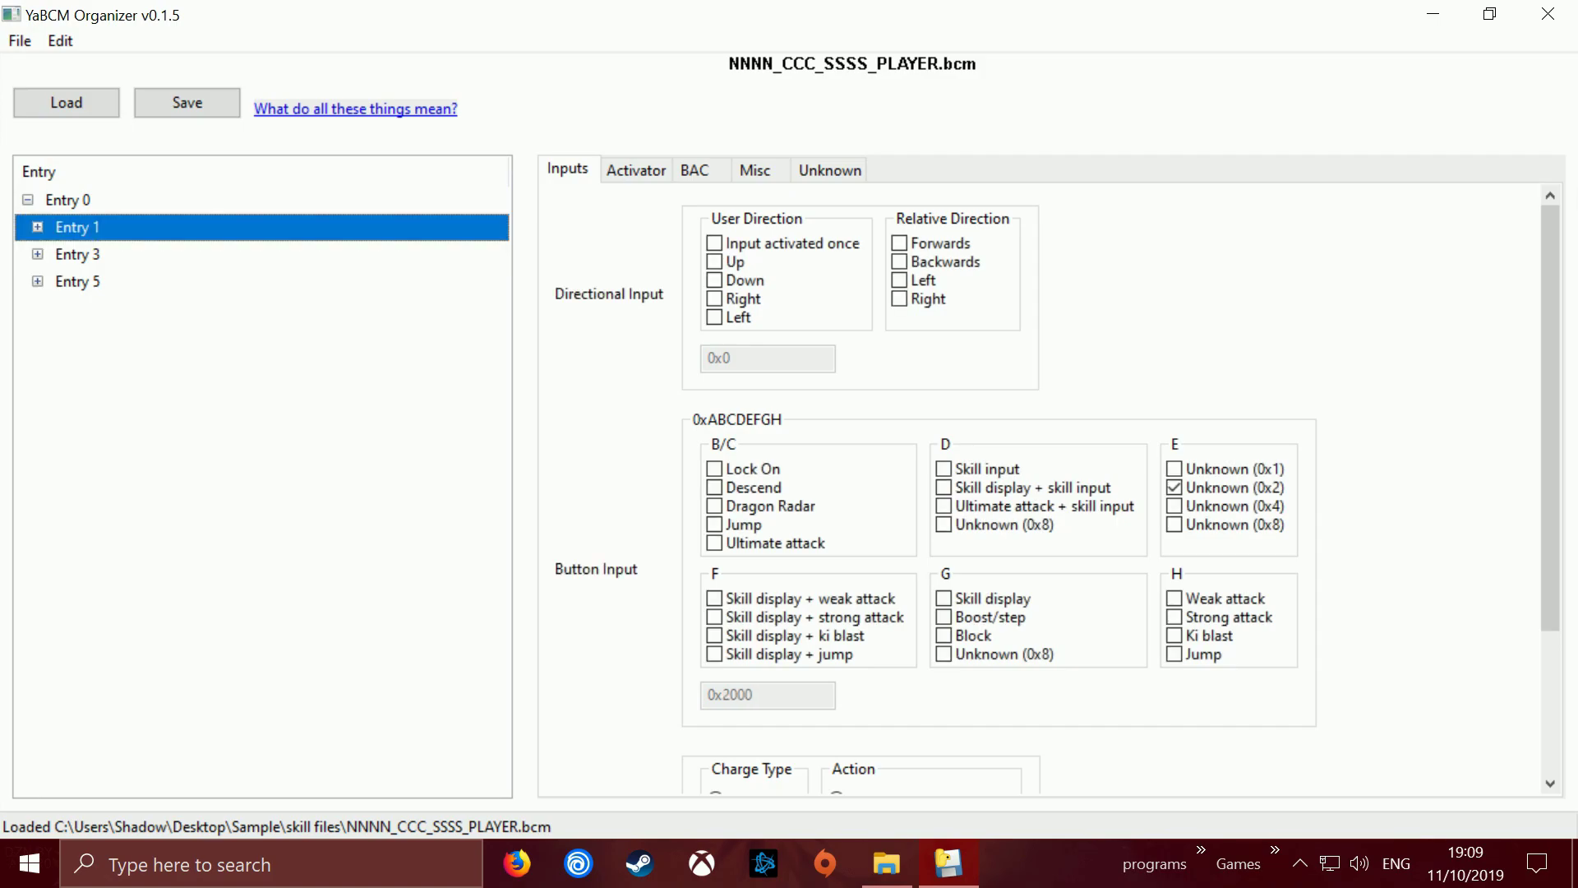
pyautogui.click(754, 170)
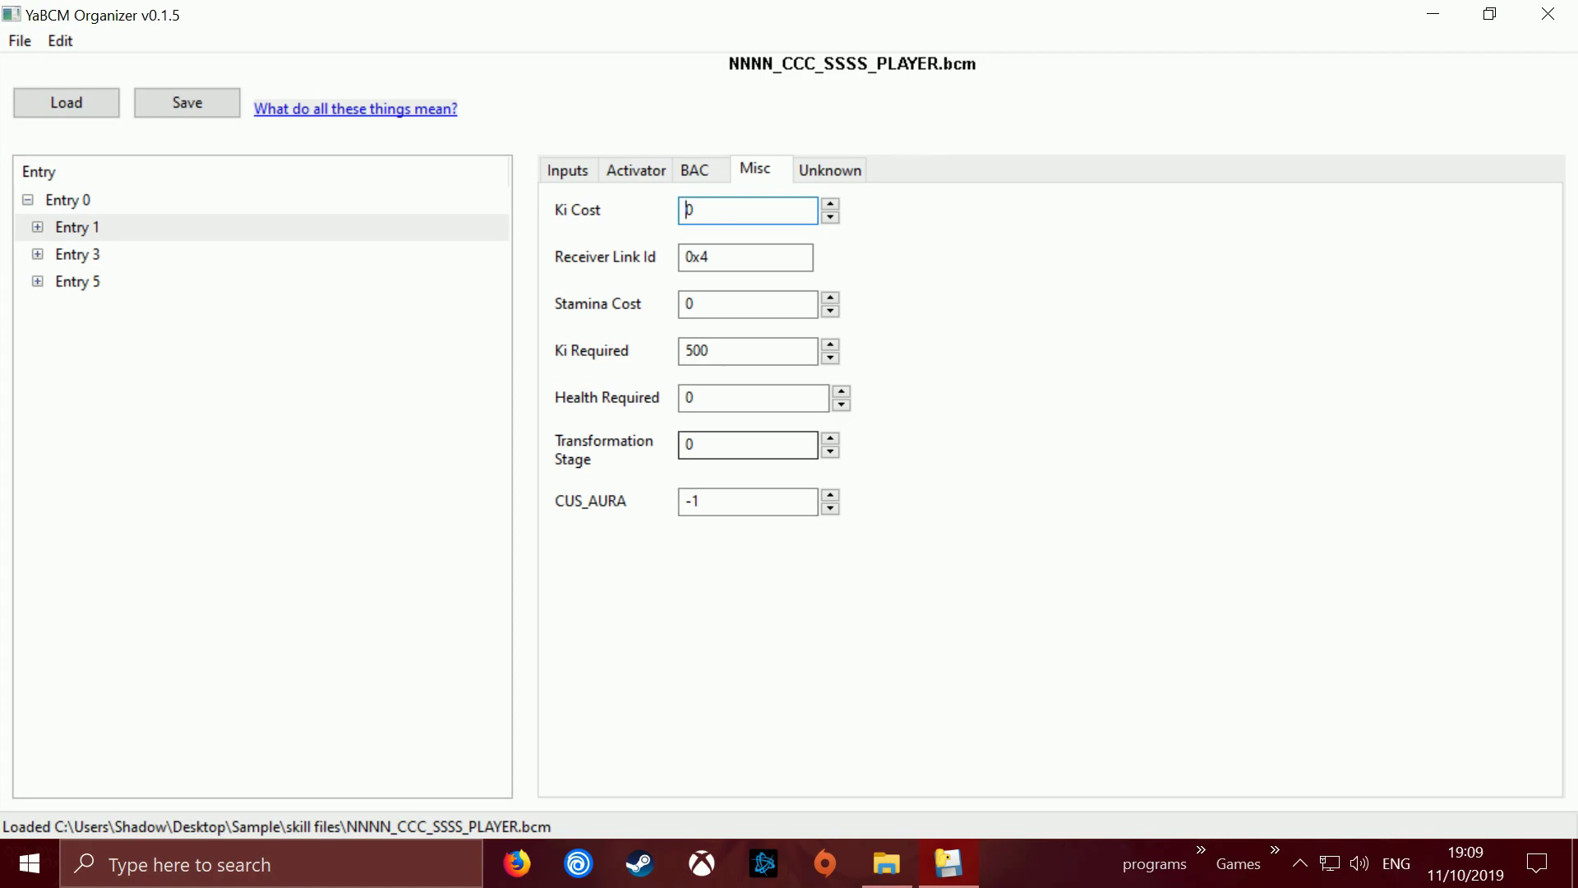
pyautogui.doubleClick(689, 444)
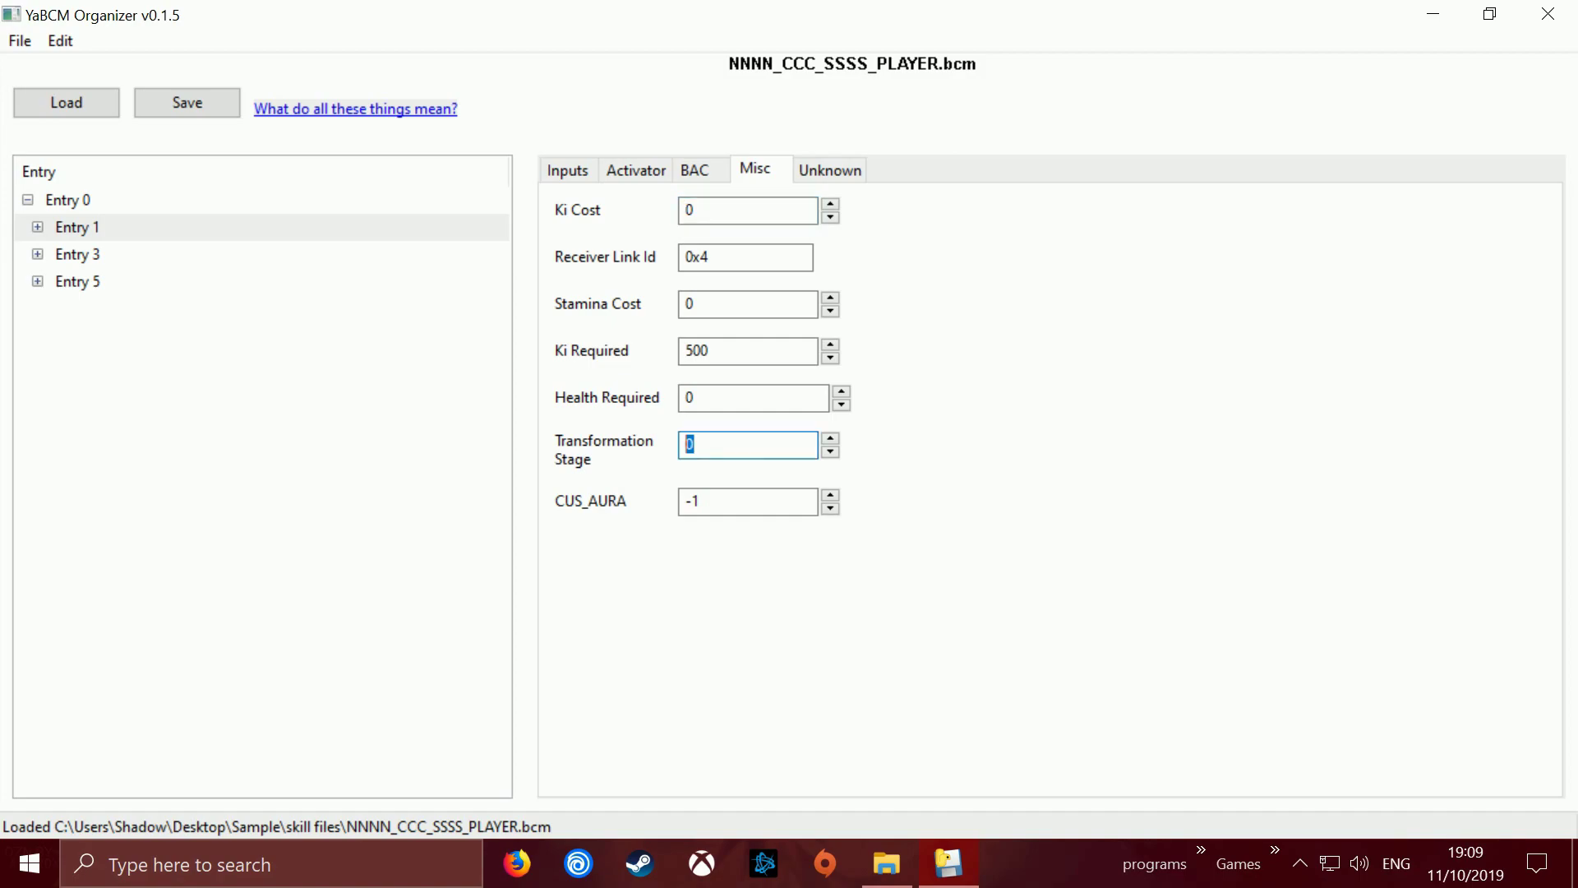
pyautogui.click(37, 227)
pyautogui.click(87, 253)
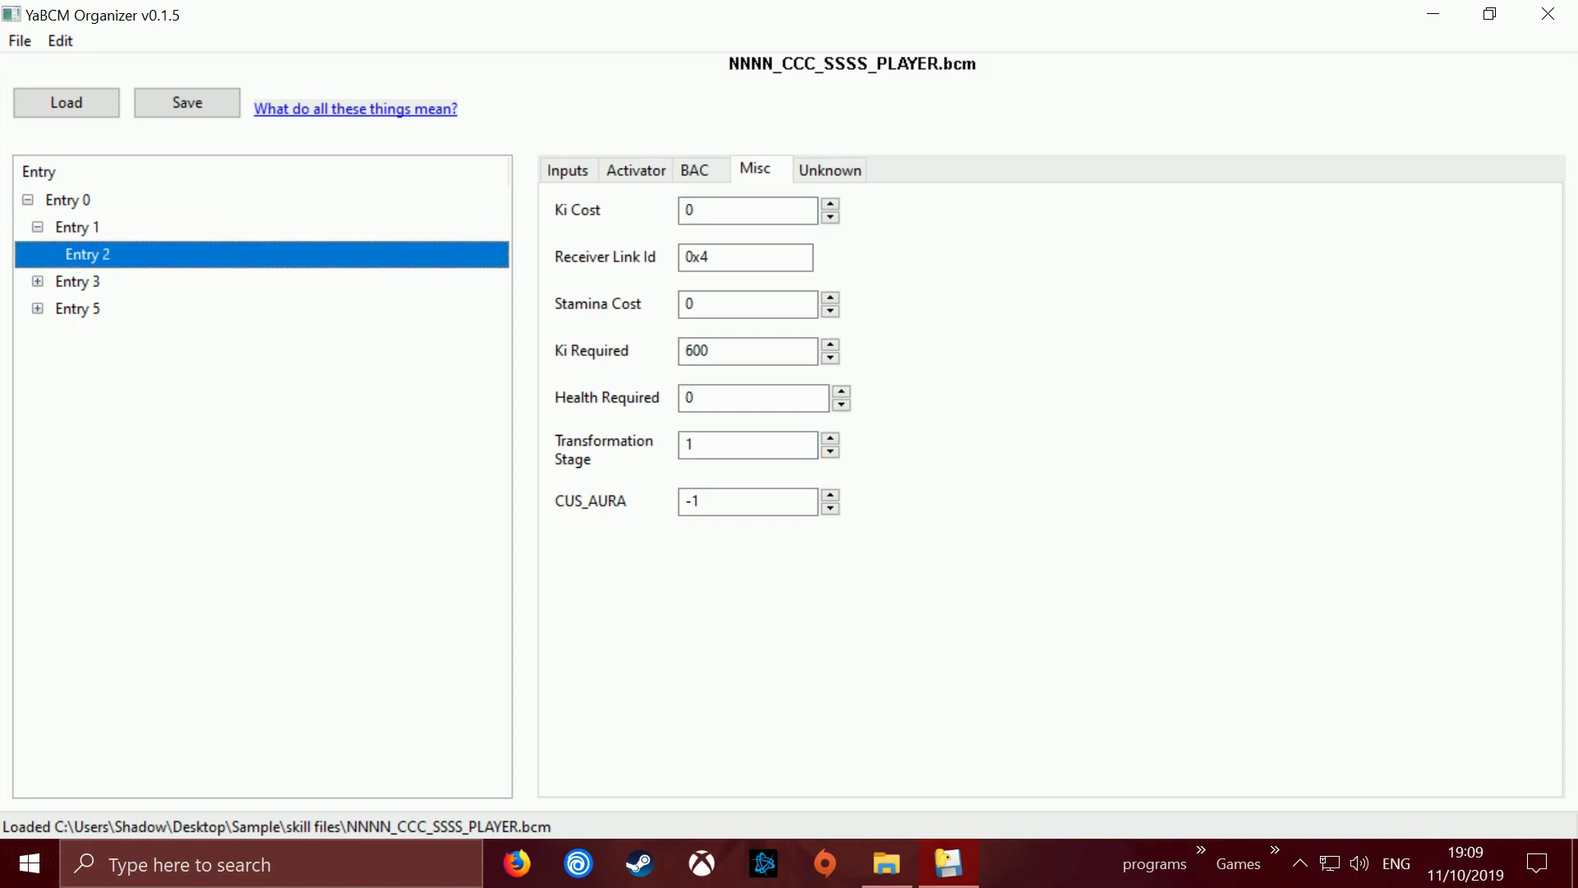
pyautogui.click(78, 227)
pyautogui.click(37, 226)
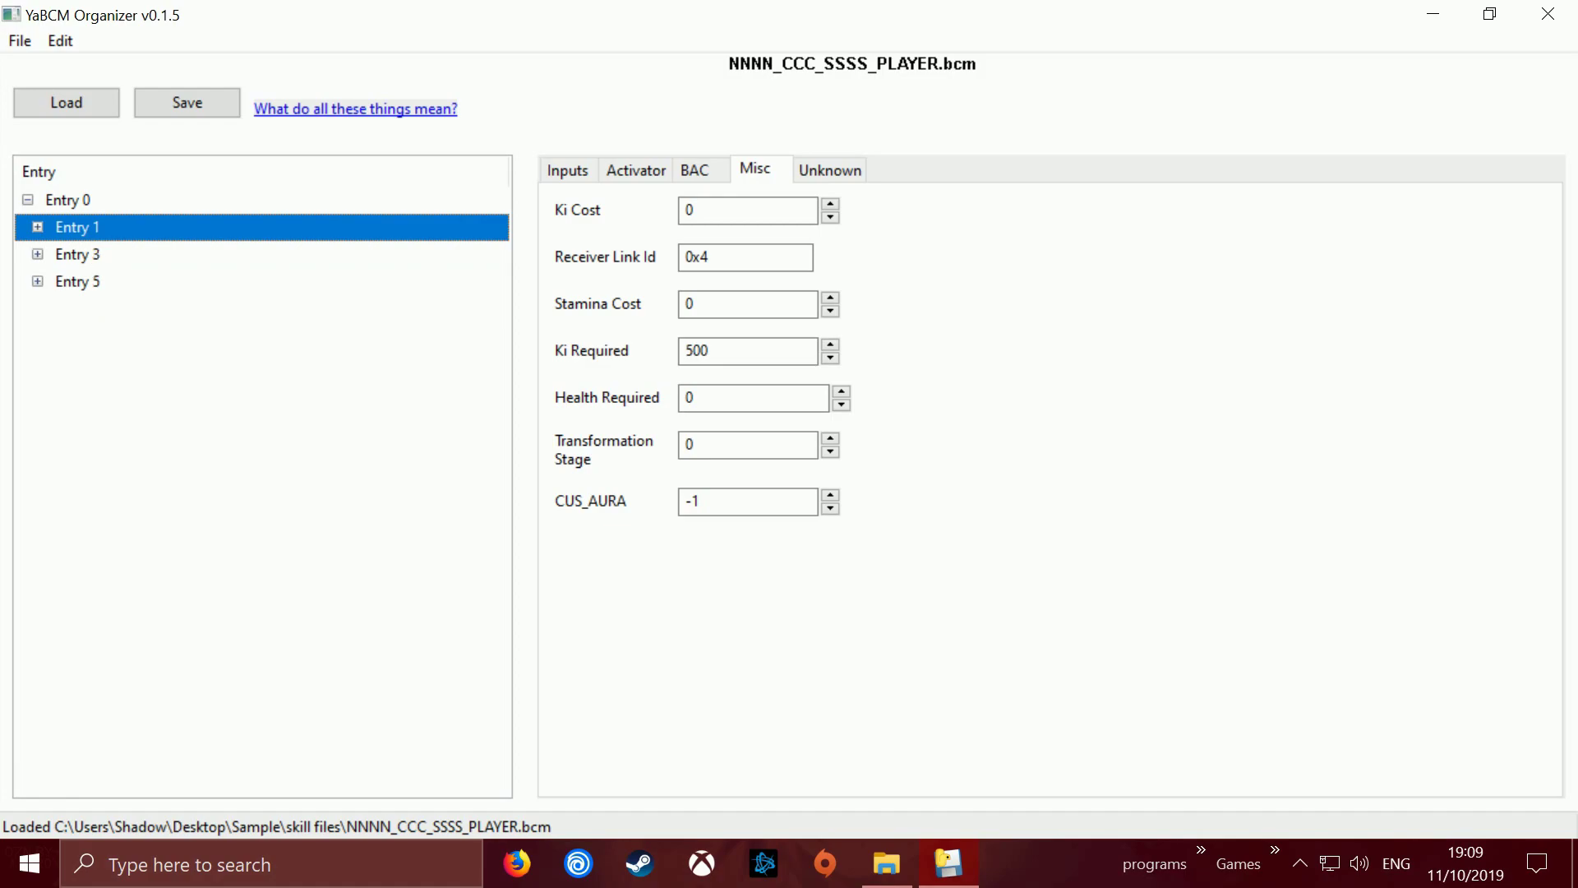
# - Copy Entry 3 together with its children entries
pyautogui.click(78, 254)
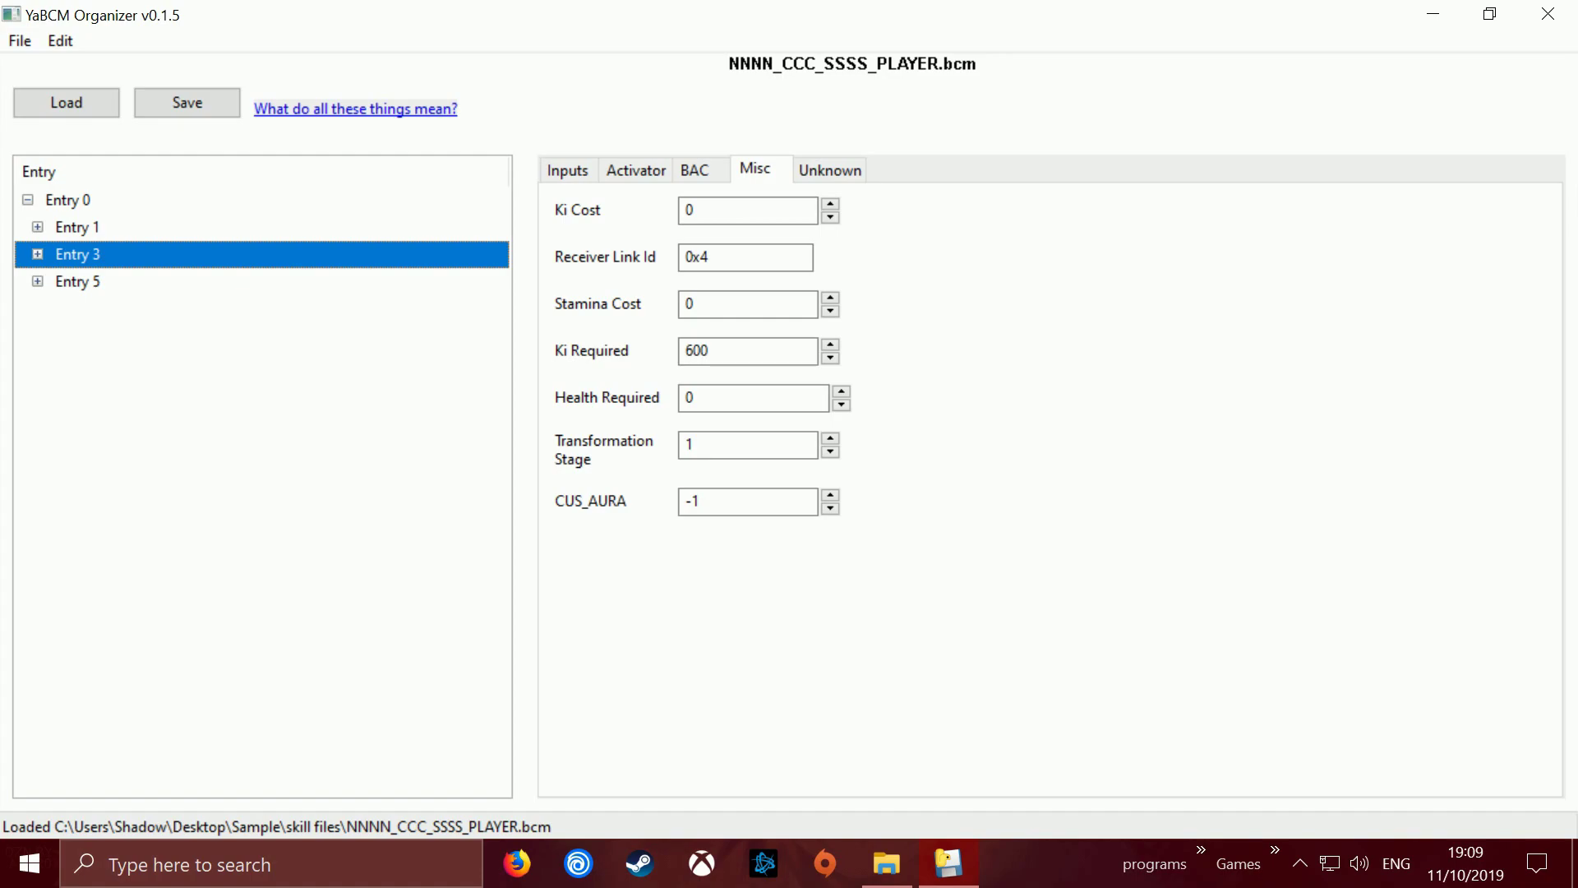
pyautogui.rightClick(87, 255)
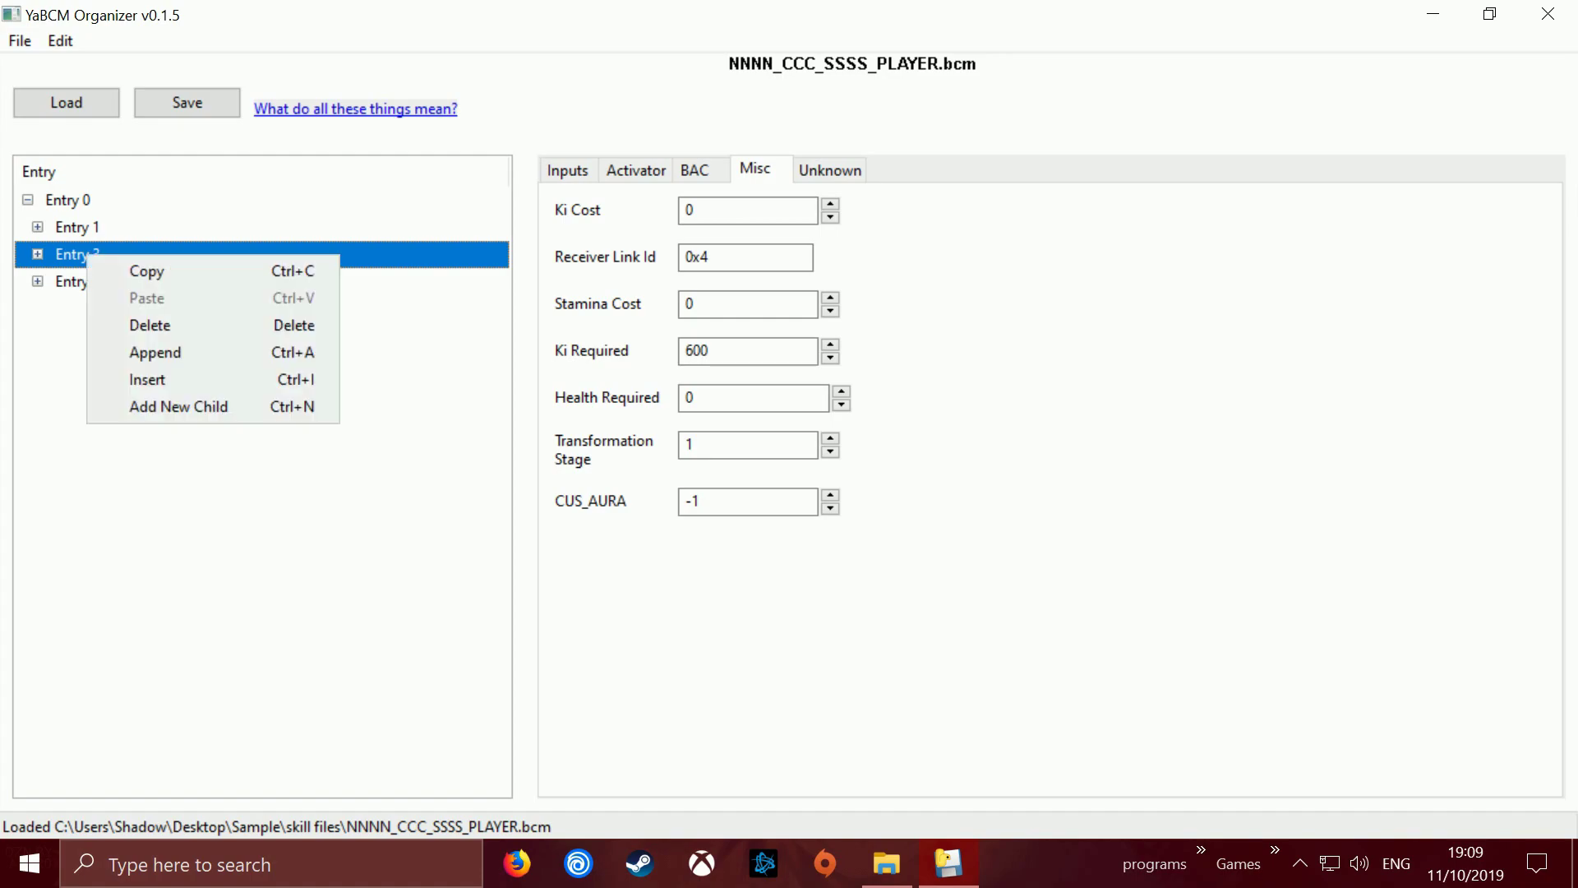
pyautogui.click(146, 270)
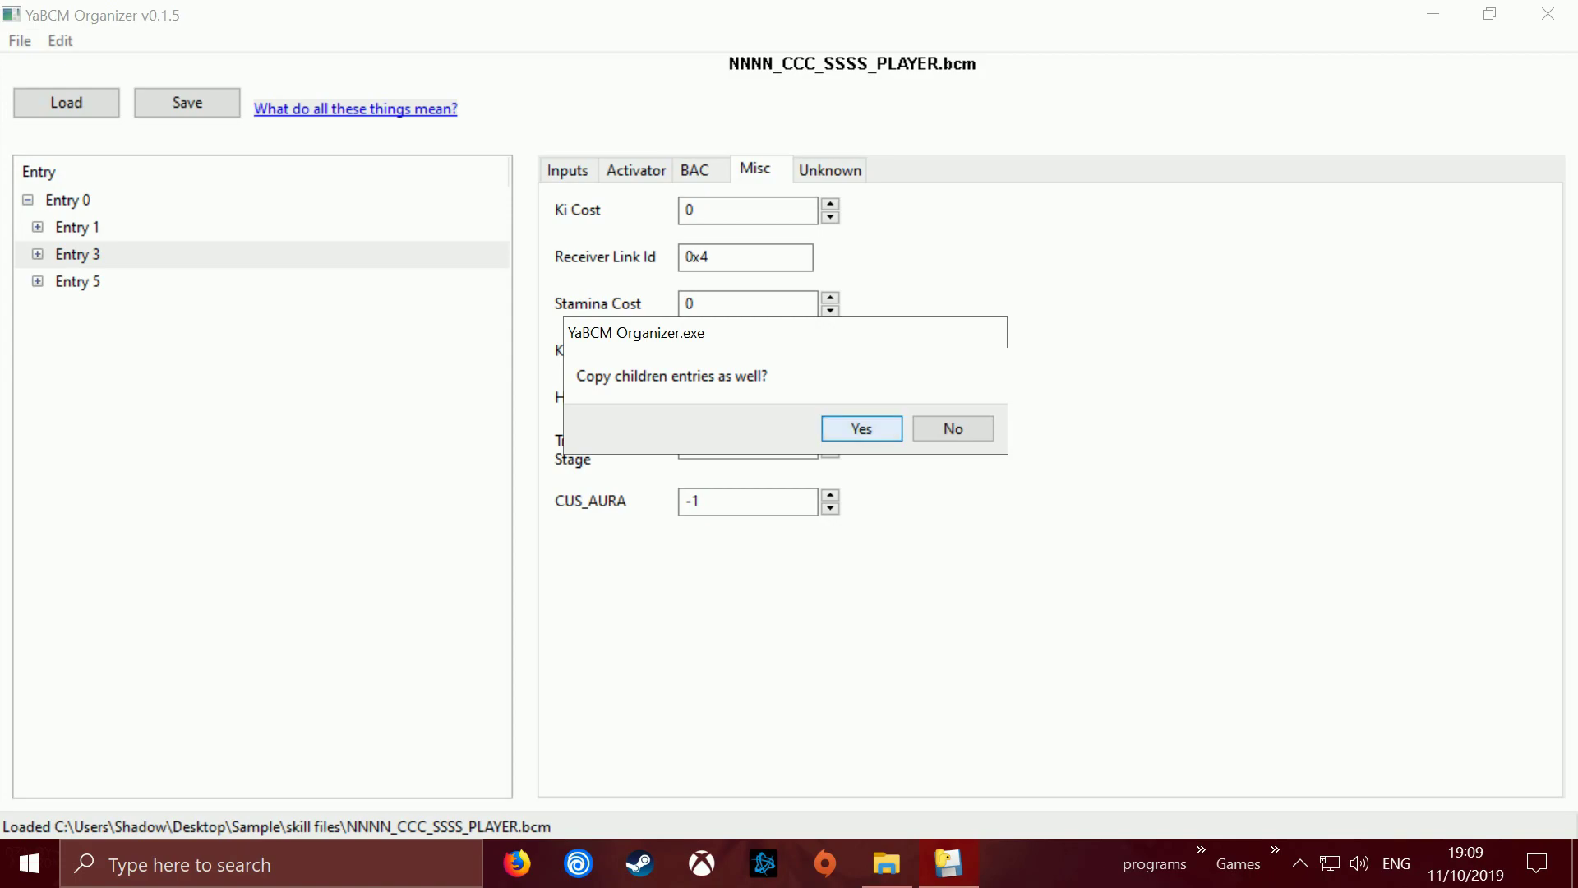
pyautogui.click(861, 428)
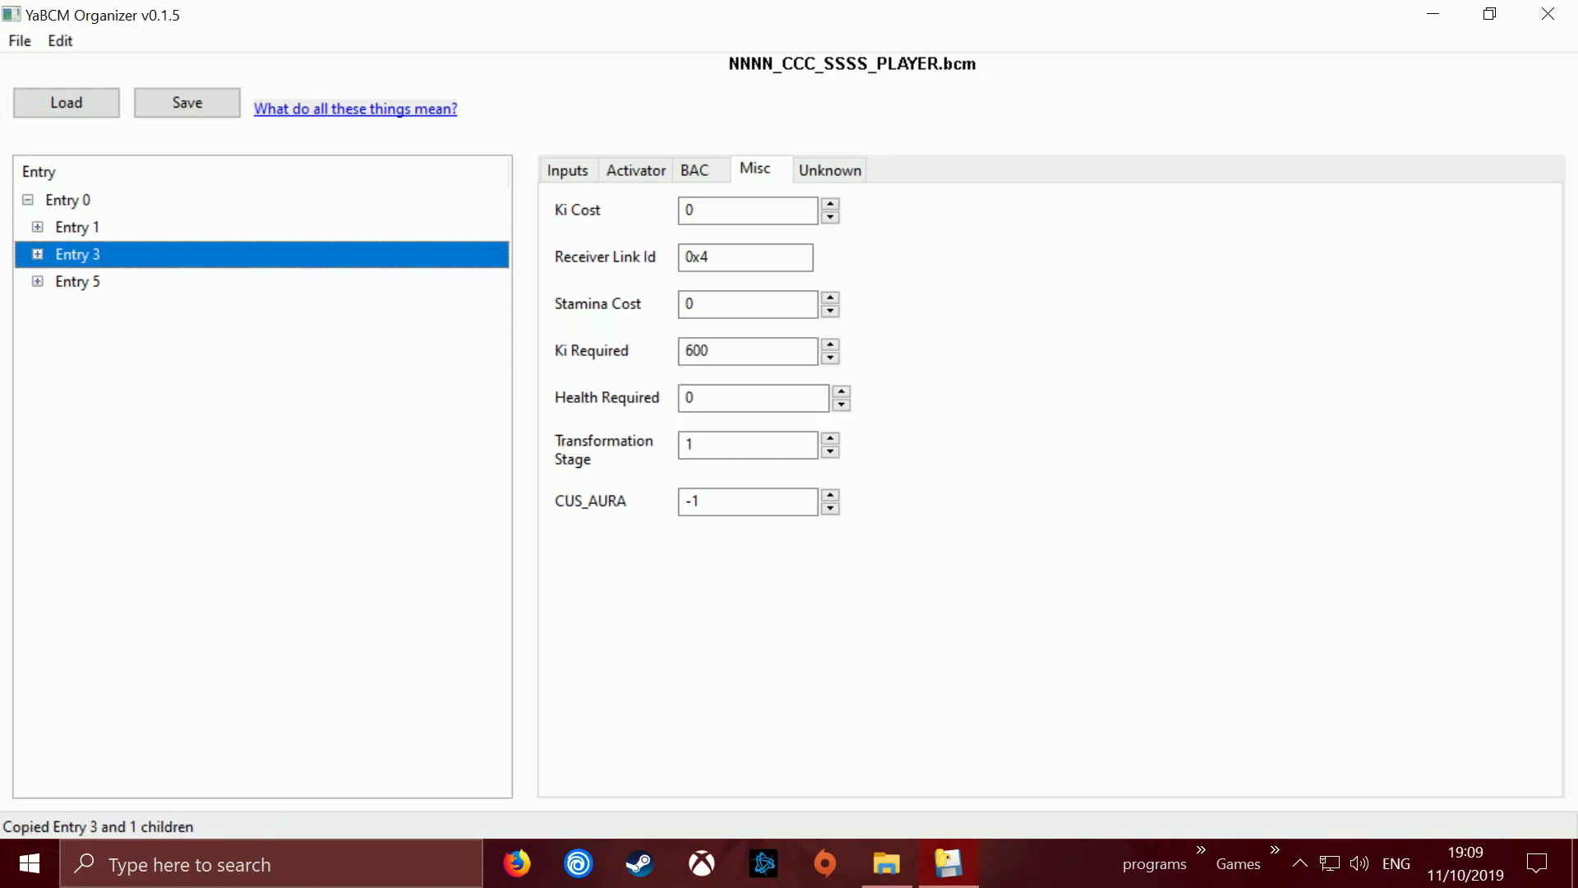
# - Append the copied entry with its child three times in succession, starting after Entry 3
pyautogui.rightClick(82, 255)
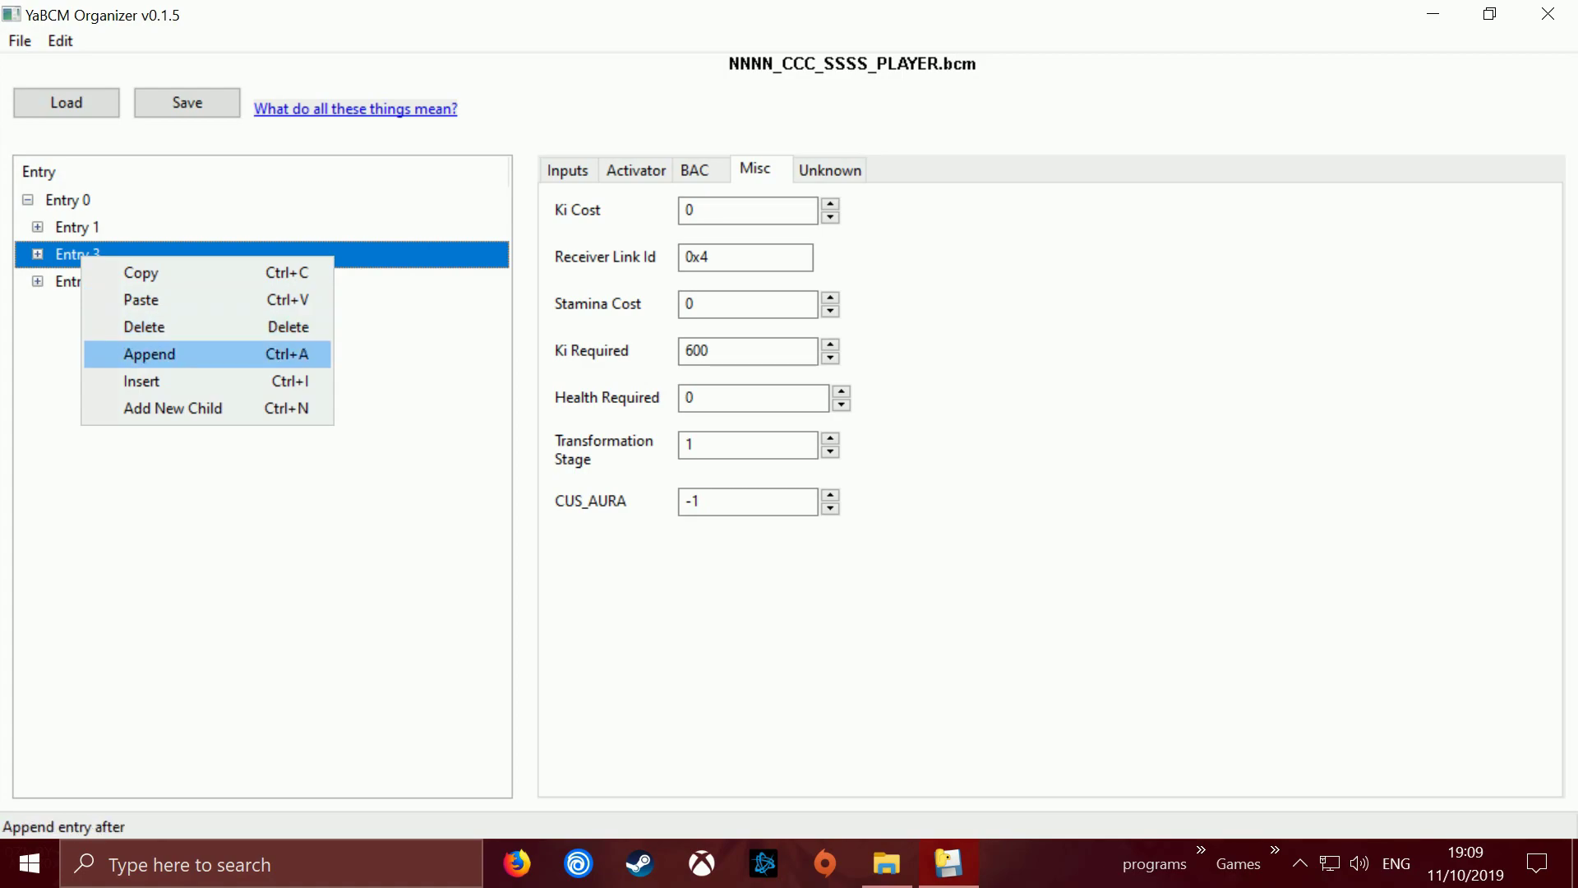
pyautogui.click(150, 353)
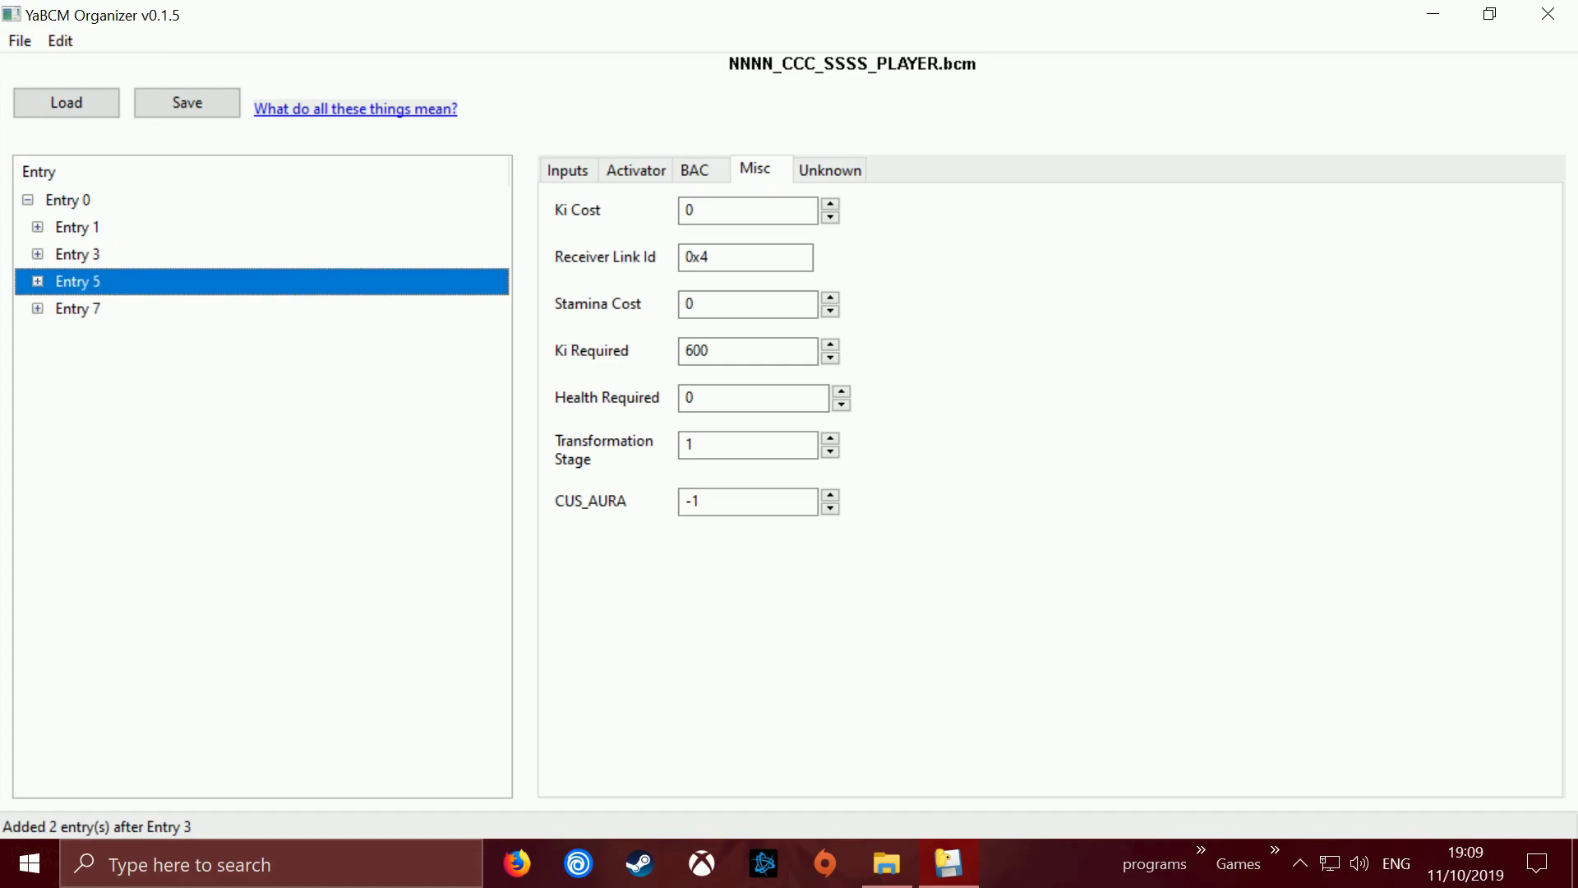
pyautogui.rightClick(83, 281)
pyautogui.click(150, 377)
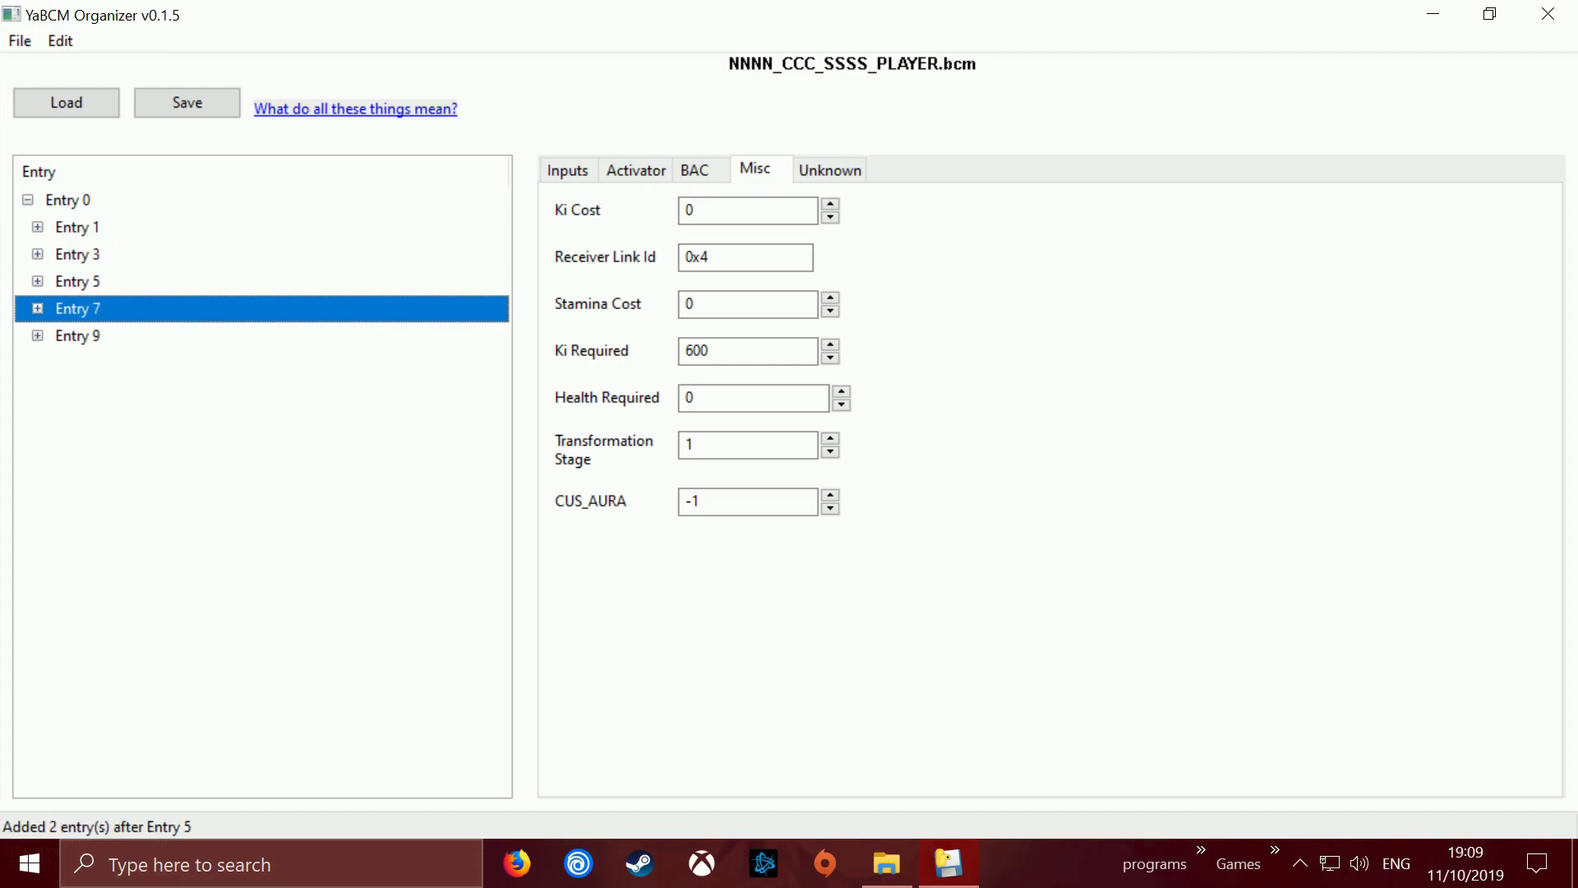
pyautogui.rightClick(85, 307)
pyautogui.click(149, 403)
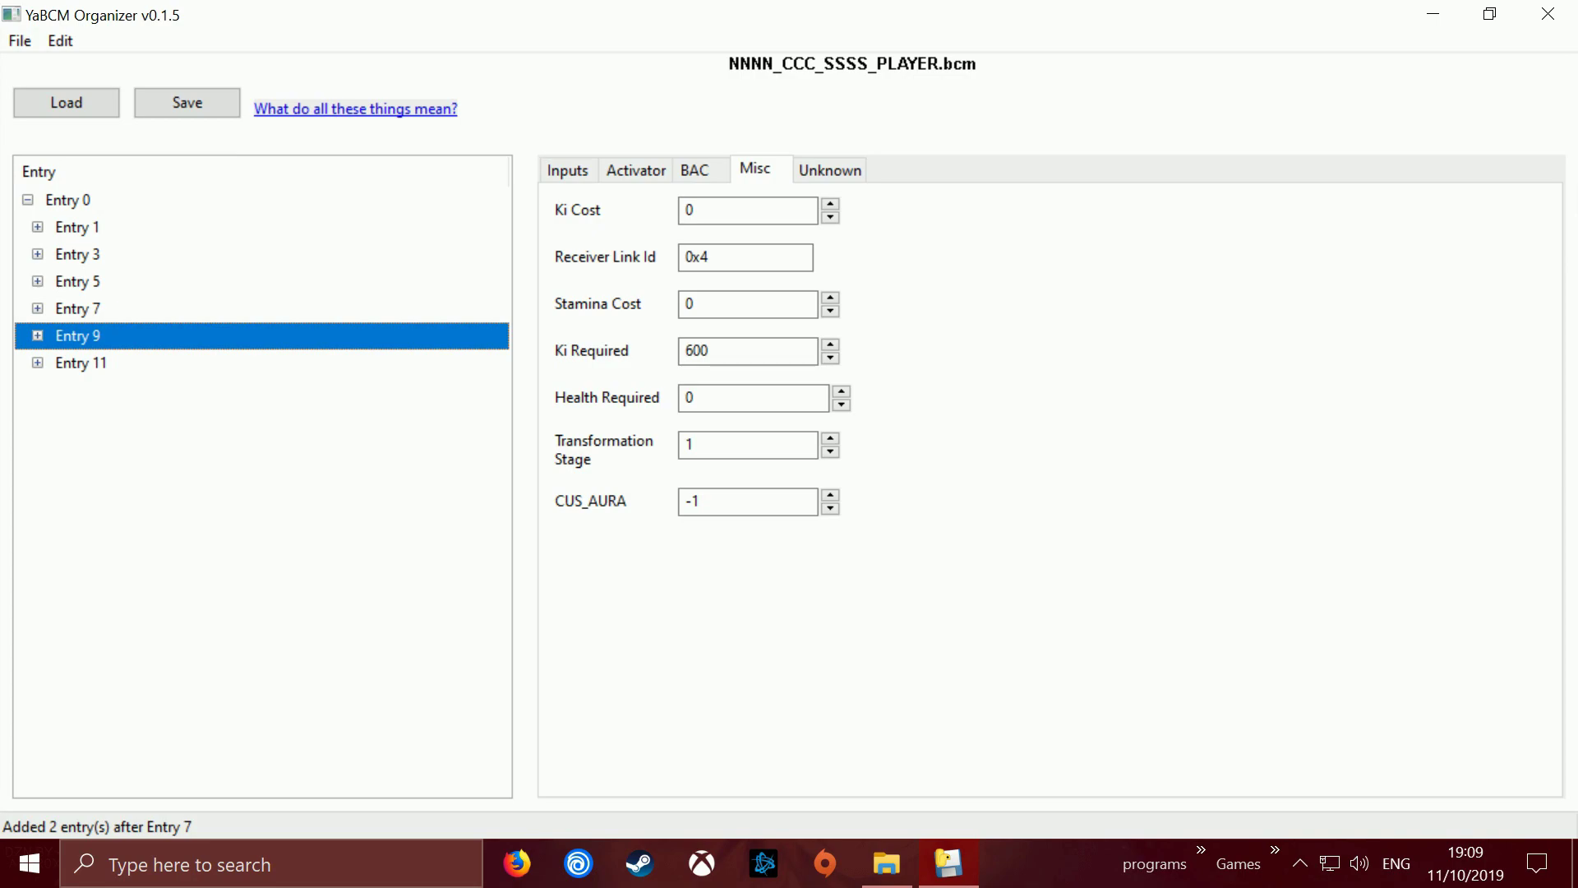
# - Set the Transformation Stage of Entry 5 to 2
pyautogui.click(77, 281)
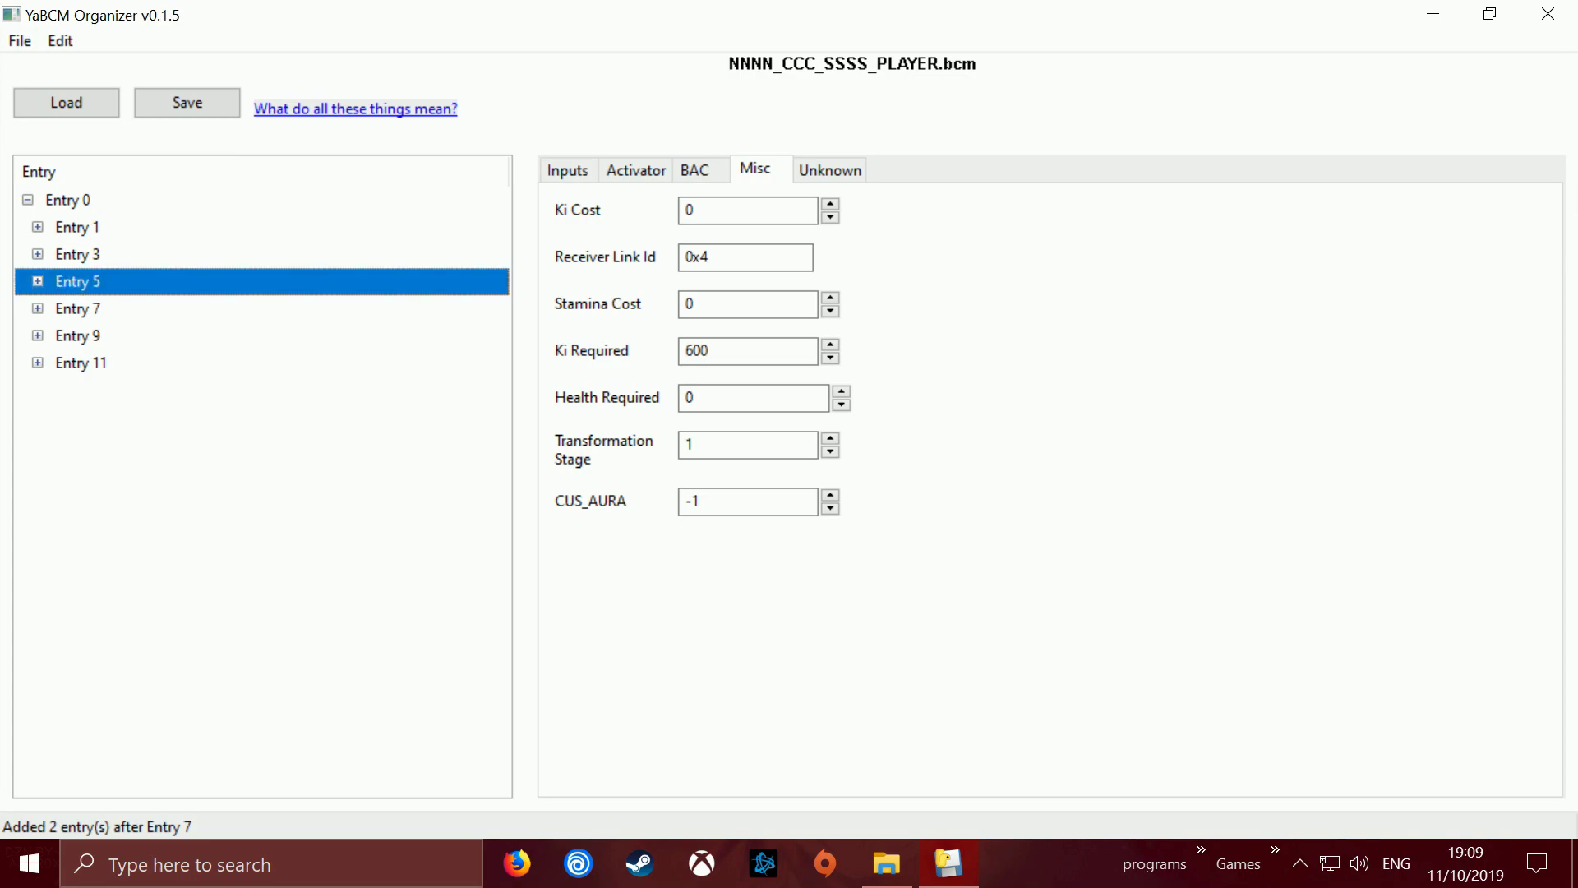
pyautogui.click(77, 254)
pyautogui.click(78, 281)
pyautogui.doubleClick(691, 444)
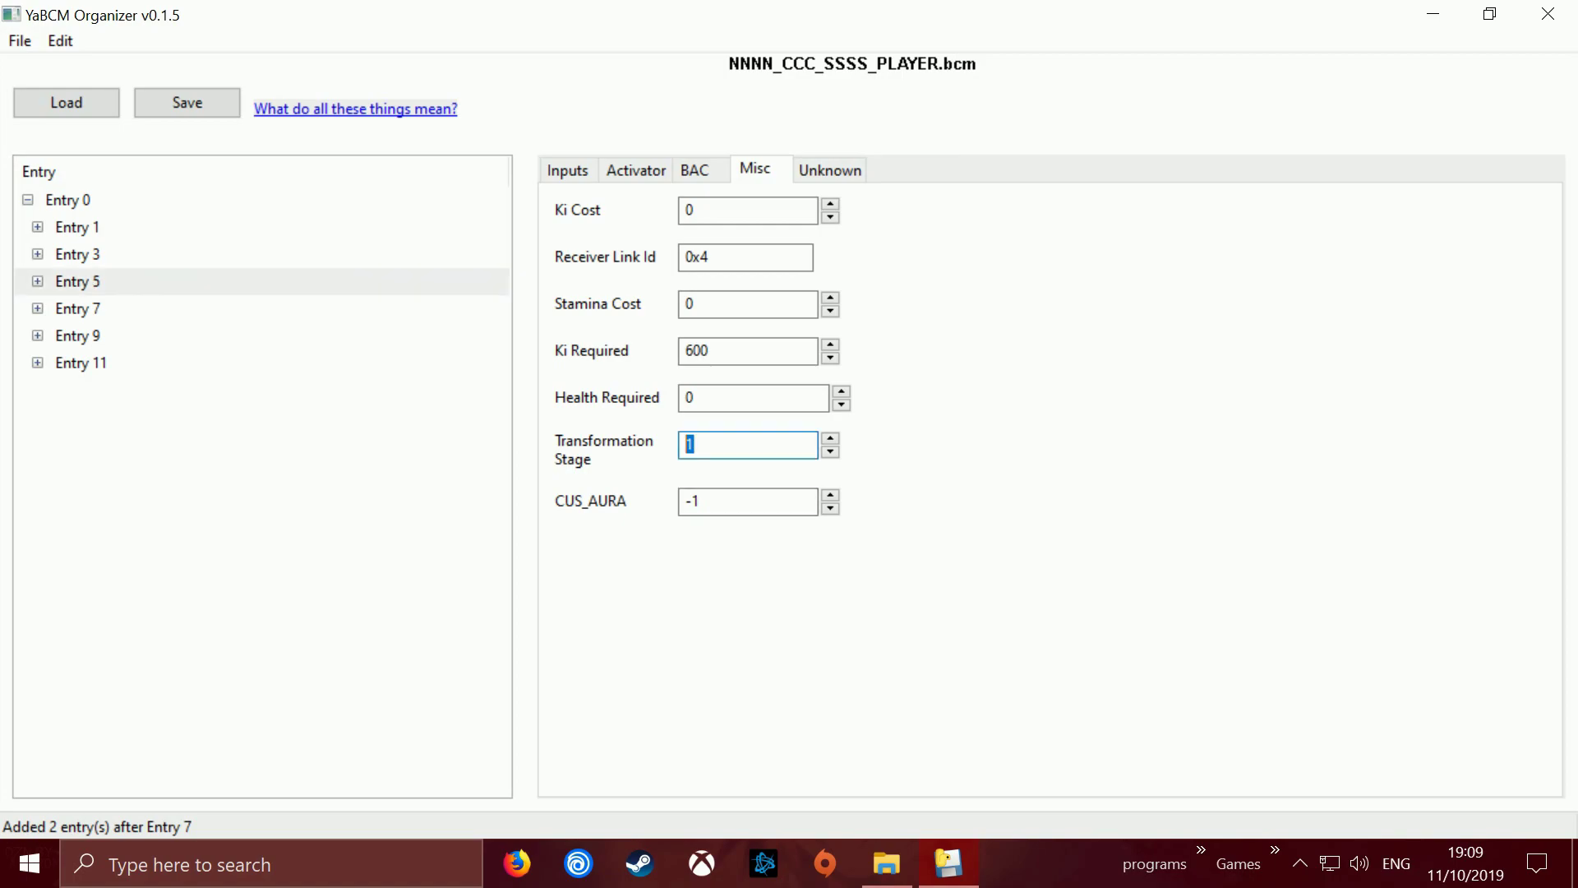
pyautogui.write('2')
# - Set the Transformation Stage to 3 for Entry 7 and to 4 for Entry 9
pyautogui.click(77, 308)
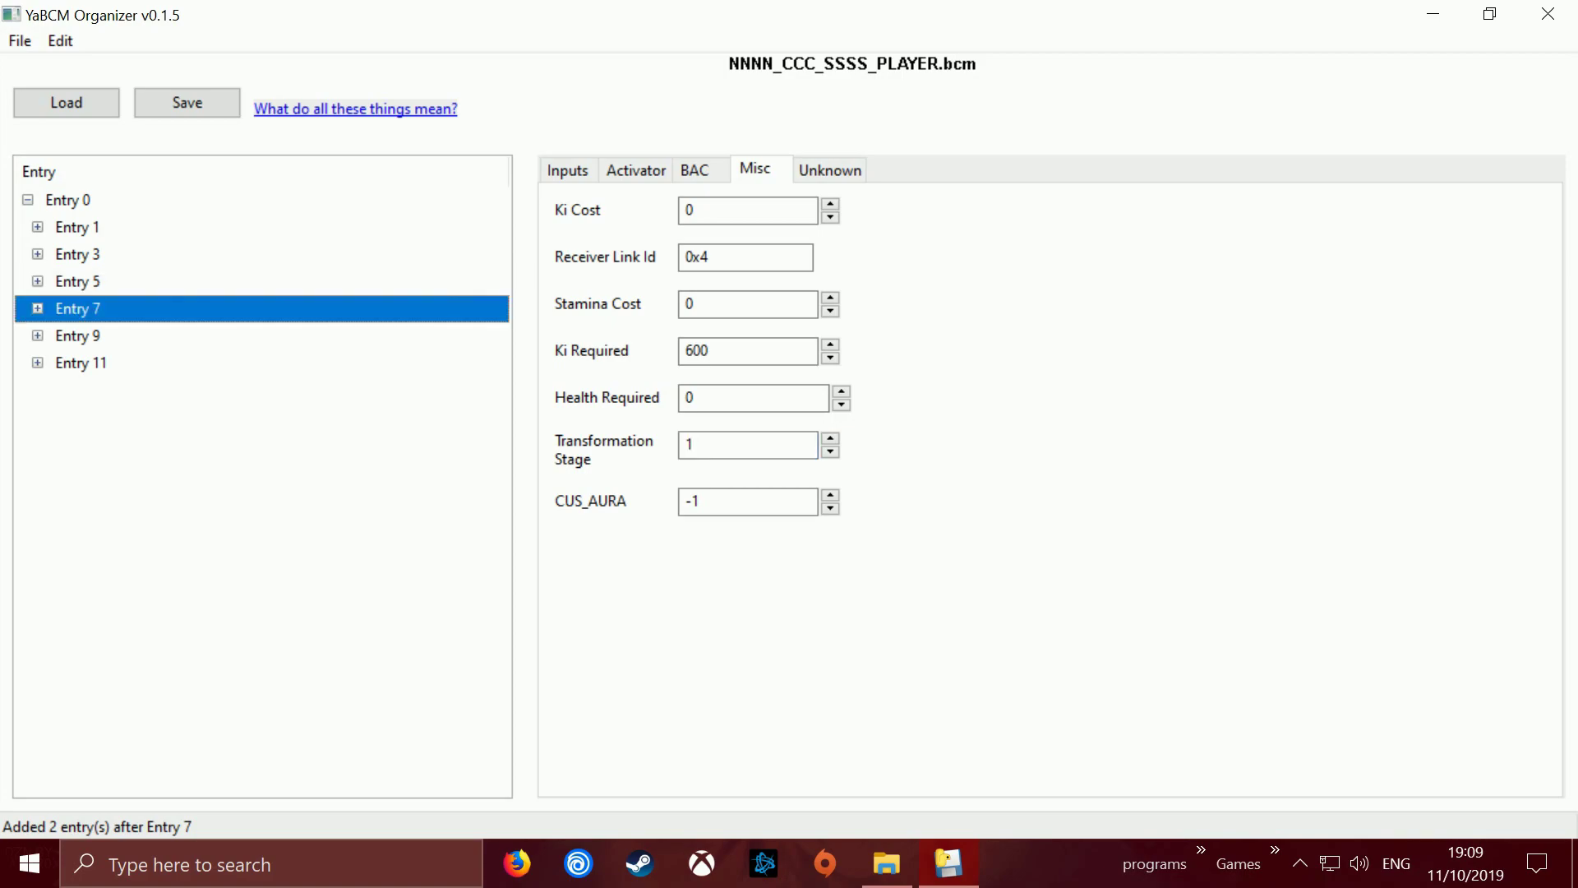
pyautogui.doubleClick(690, 444)
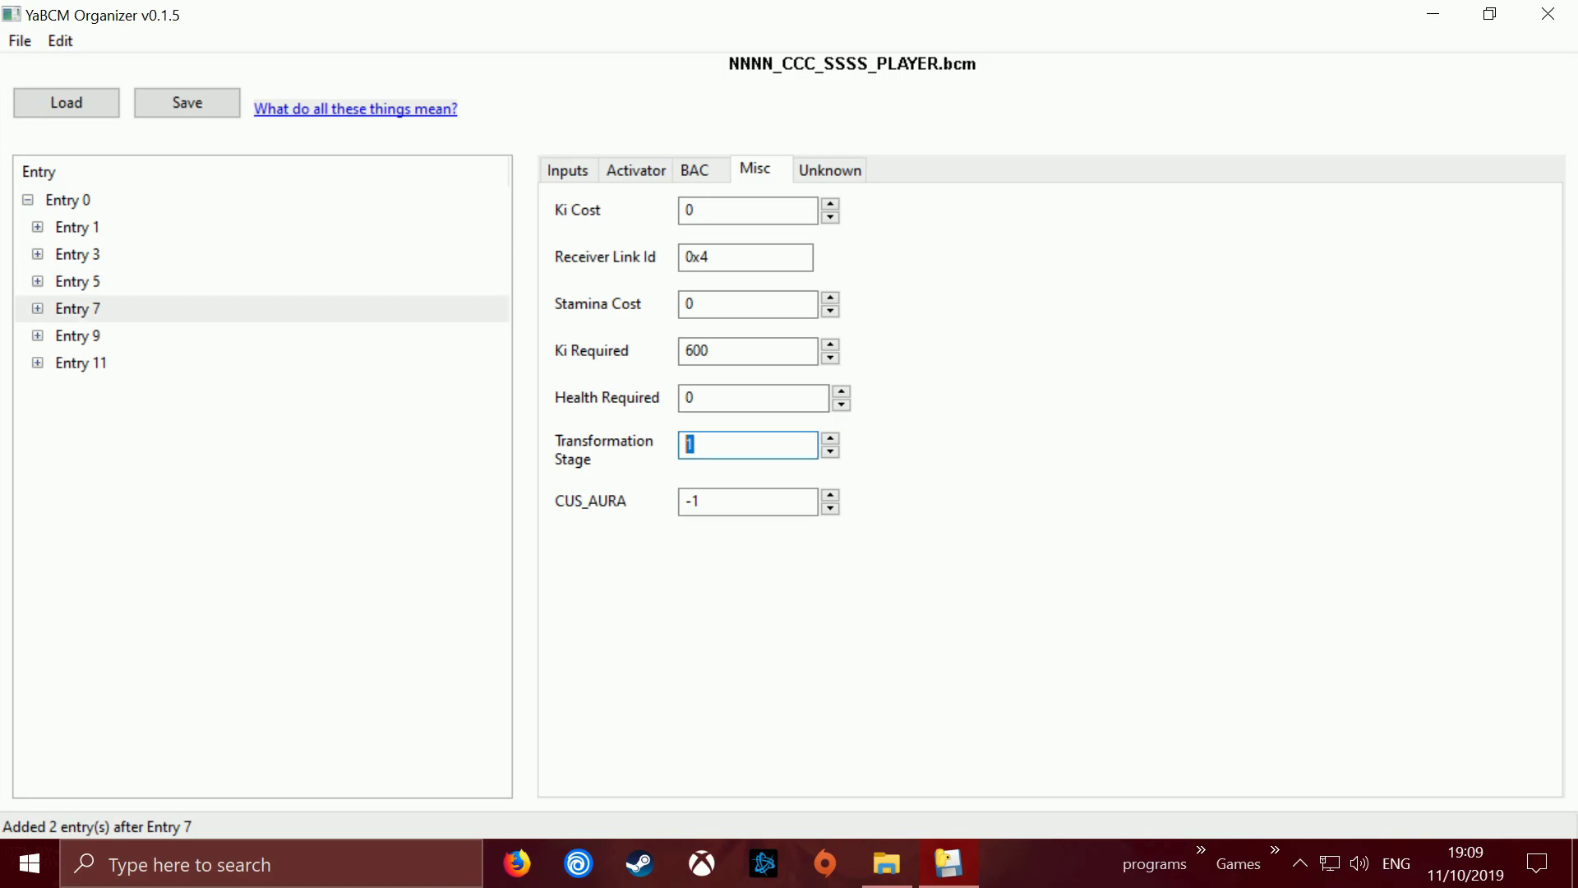
pyautogui.write('3')
pyautogui.click(78, 335)
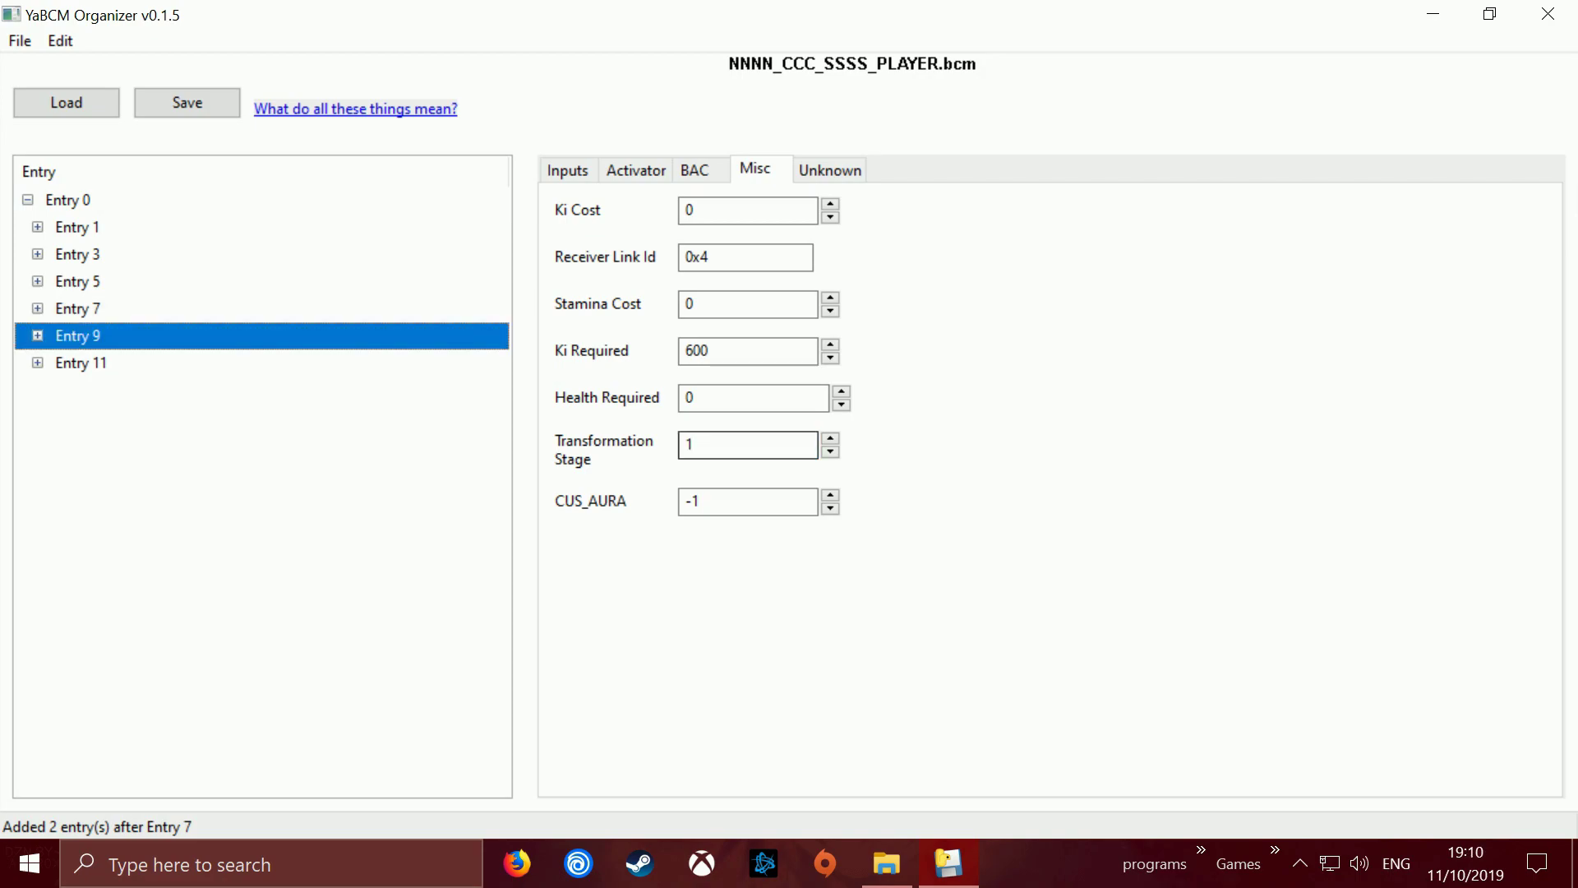
pyautogui.doubleClick(689, 444)
pyautogui.write('4')
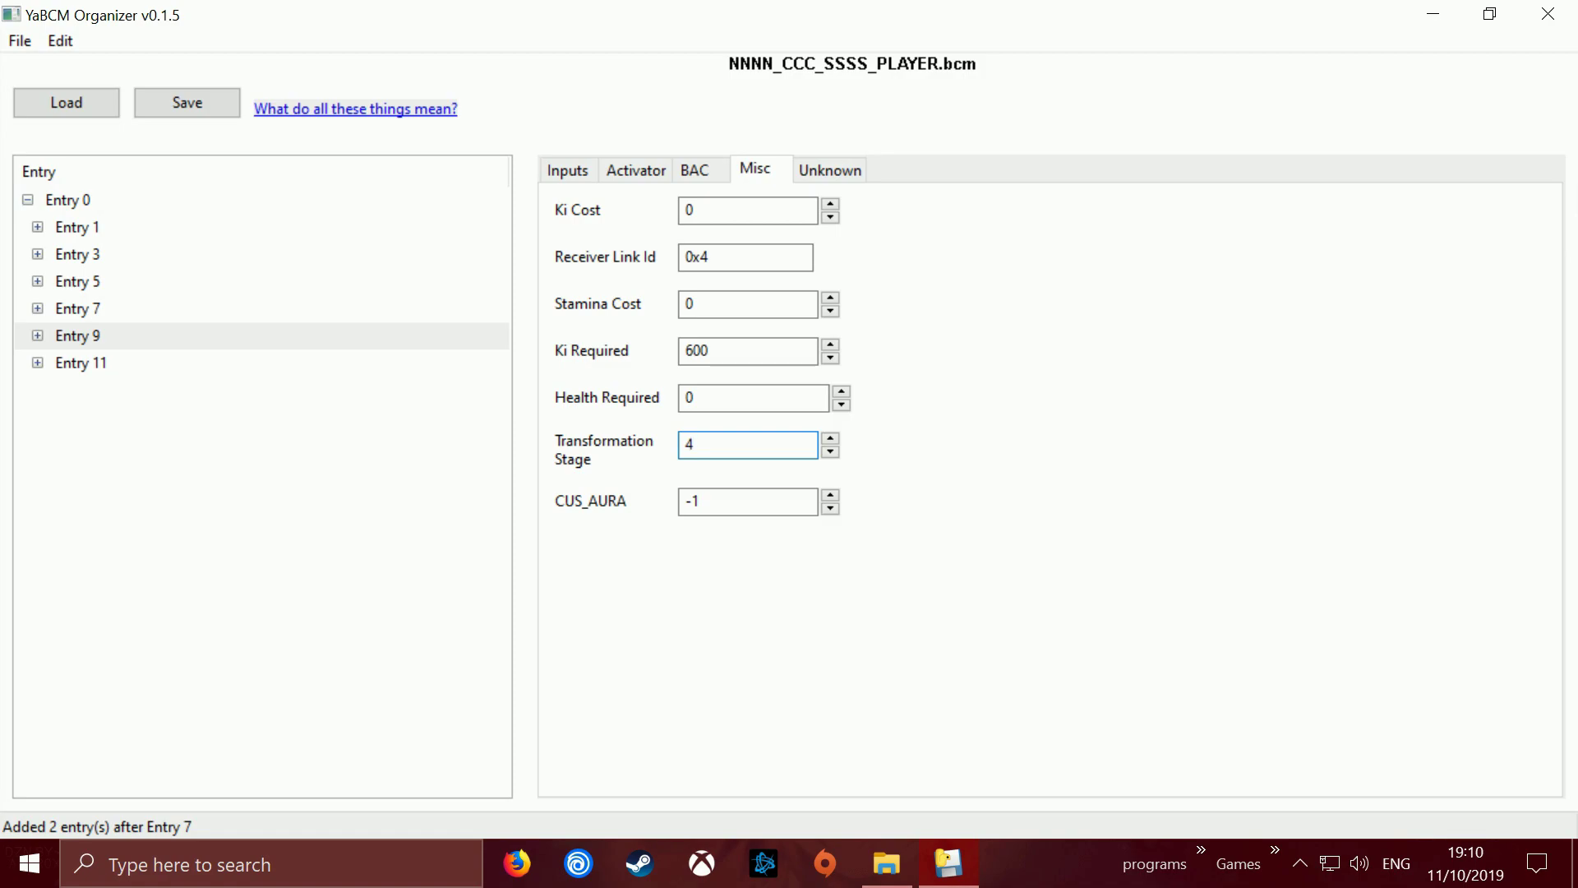
# - Review the Transformation Stage value of Entry 1
pyautogui.click(77, 227)
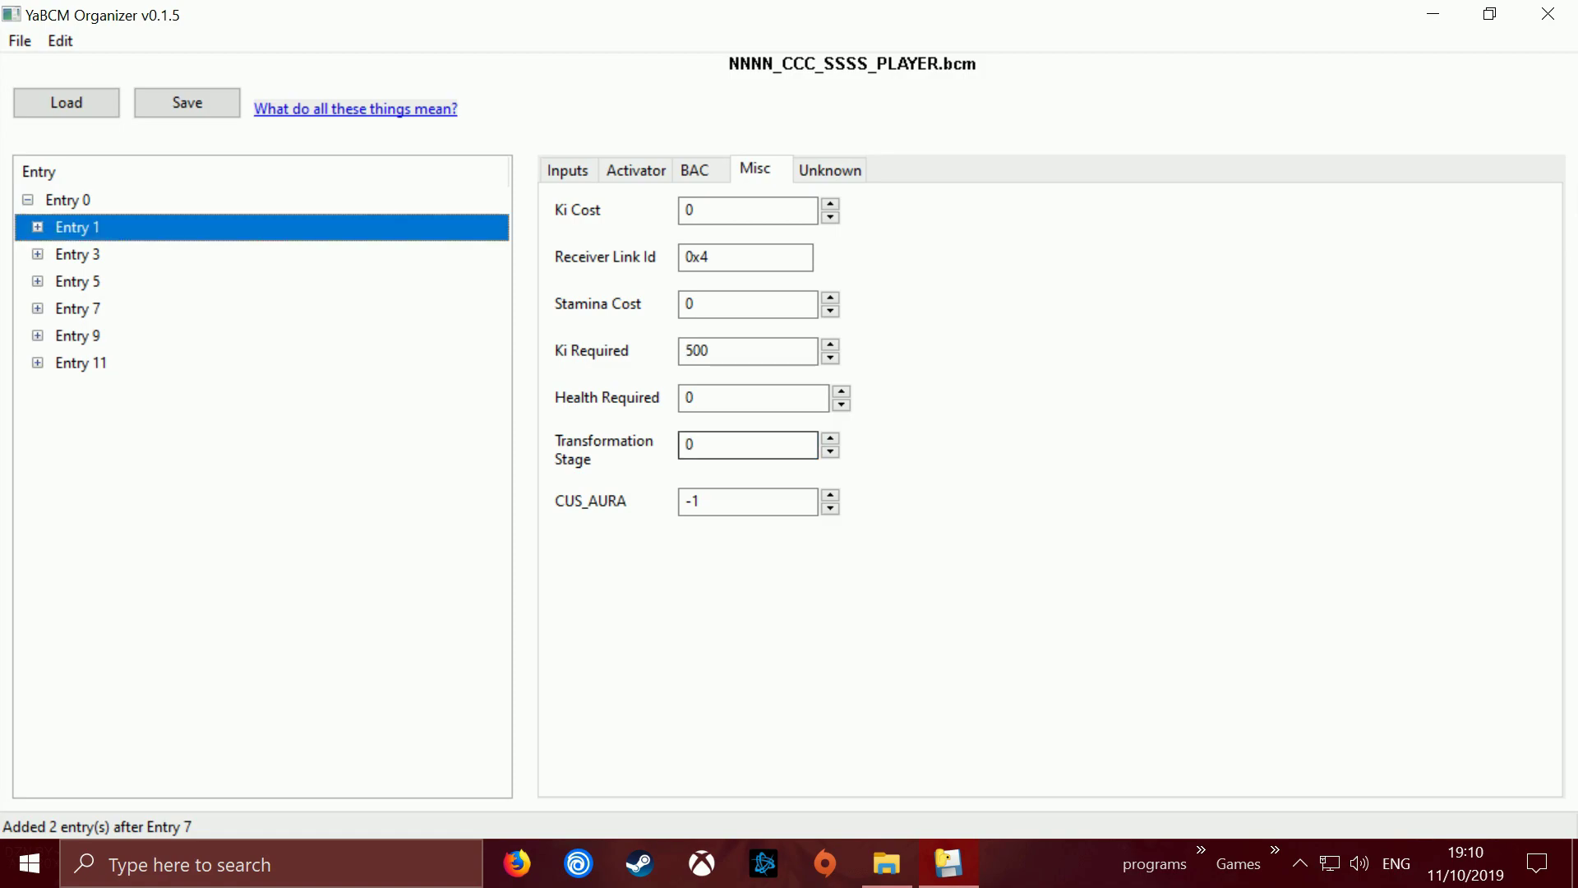
pyautogui.doubleClick(707, 445)
pyautogui.click(707, 445)
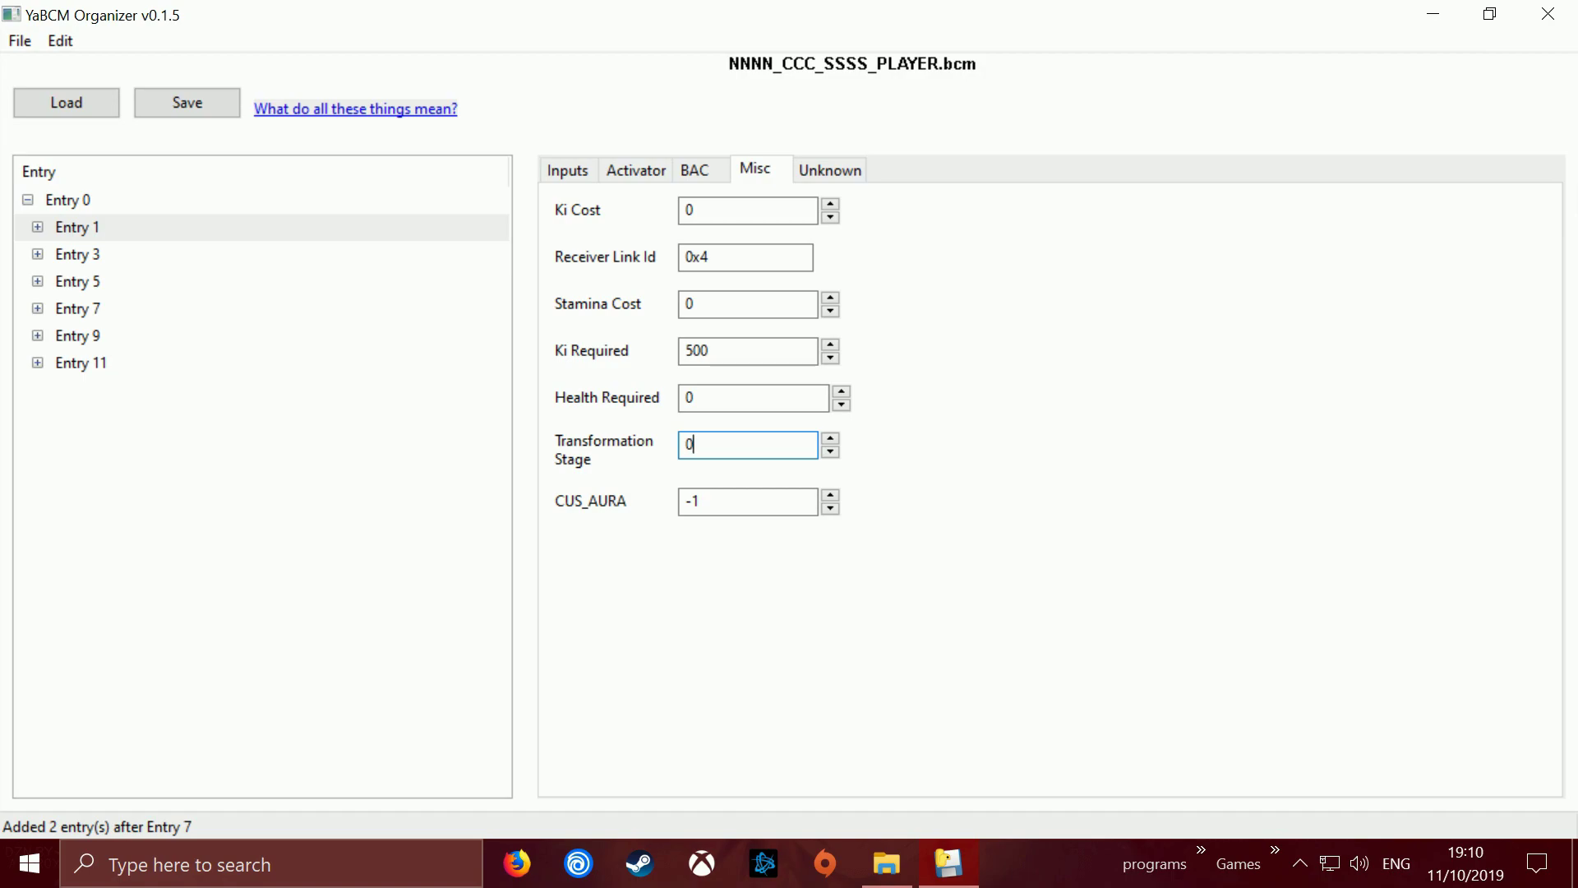
# - Compare the BAC entry values of Entry 5, Entry 1 and Entry 3
pyautogui.click(77, 281)
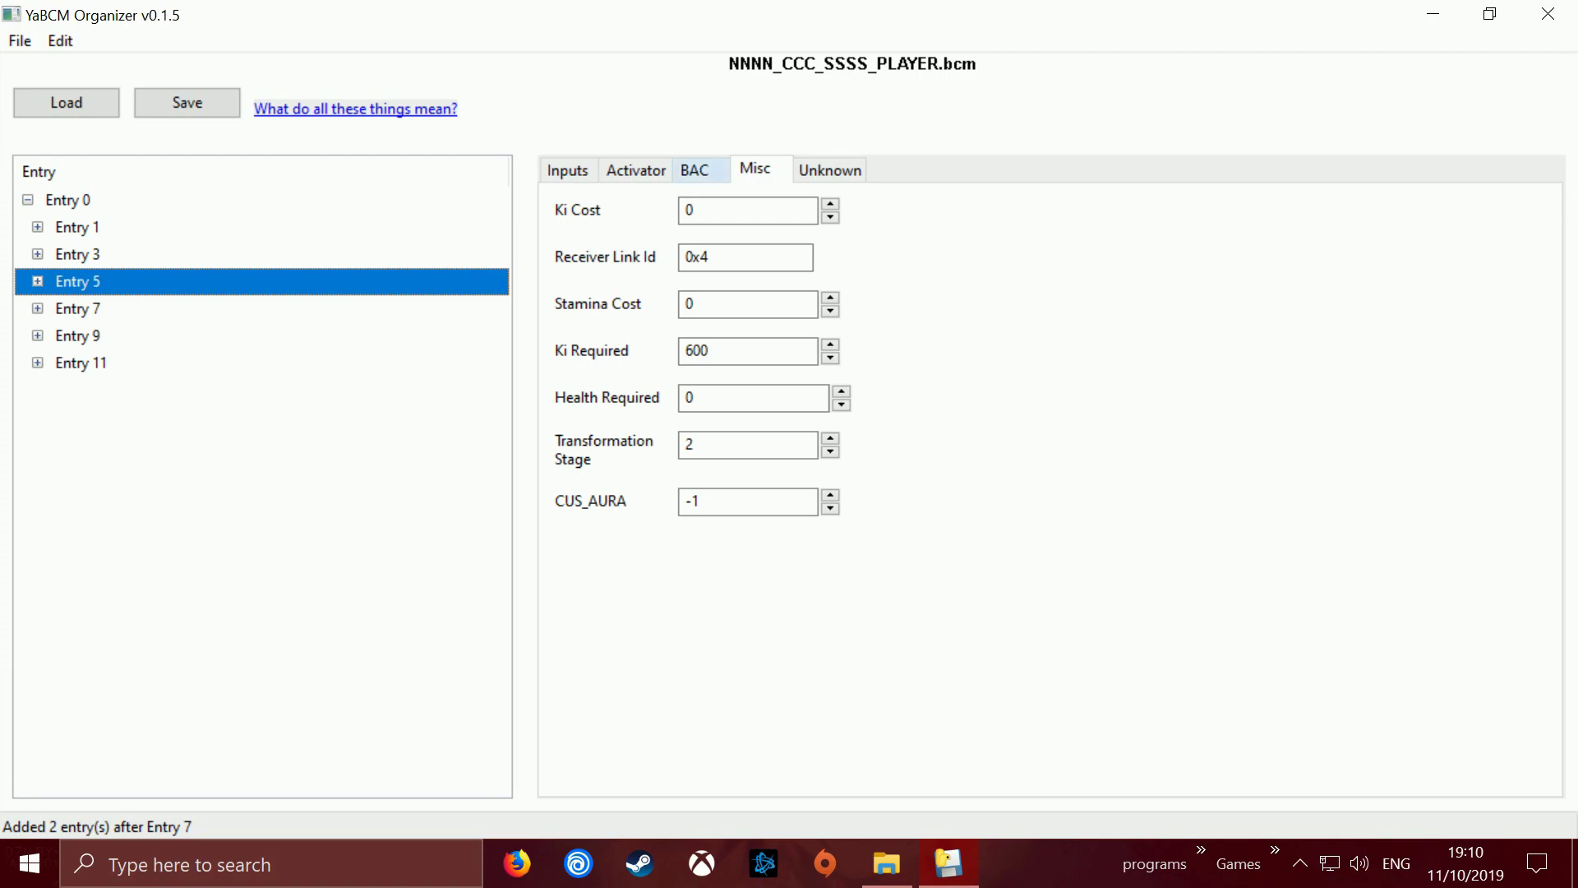
pyautogui.click(694, 170)
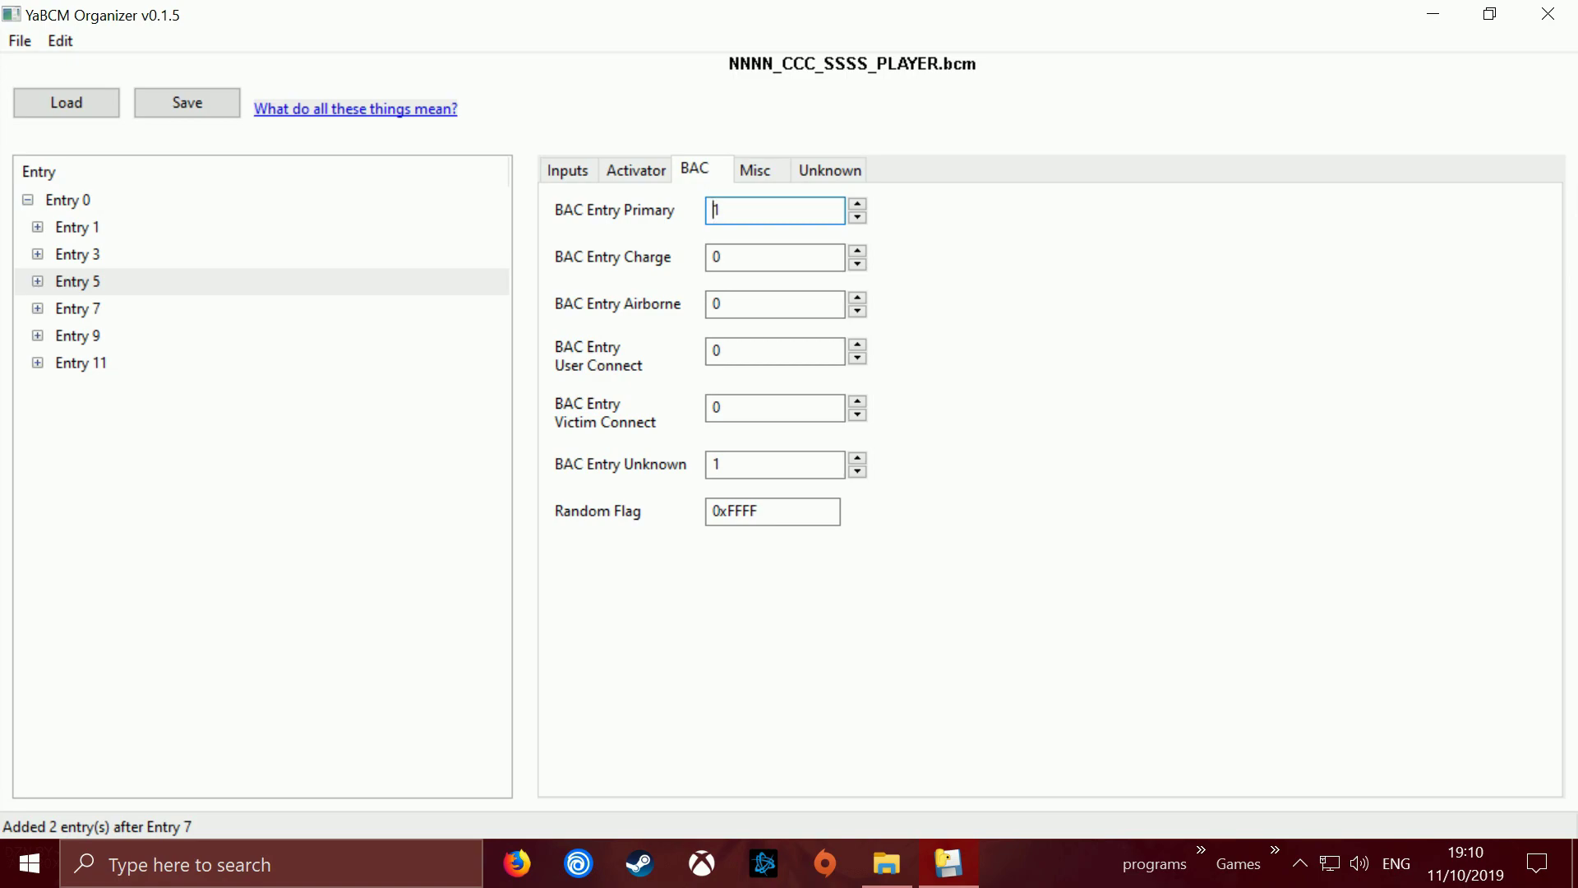
pyautogui.click(720, 210)
pyautogui.click(77, 254)
pyautogui.click(77, 227)
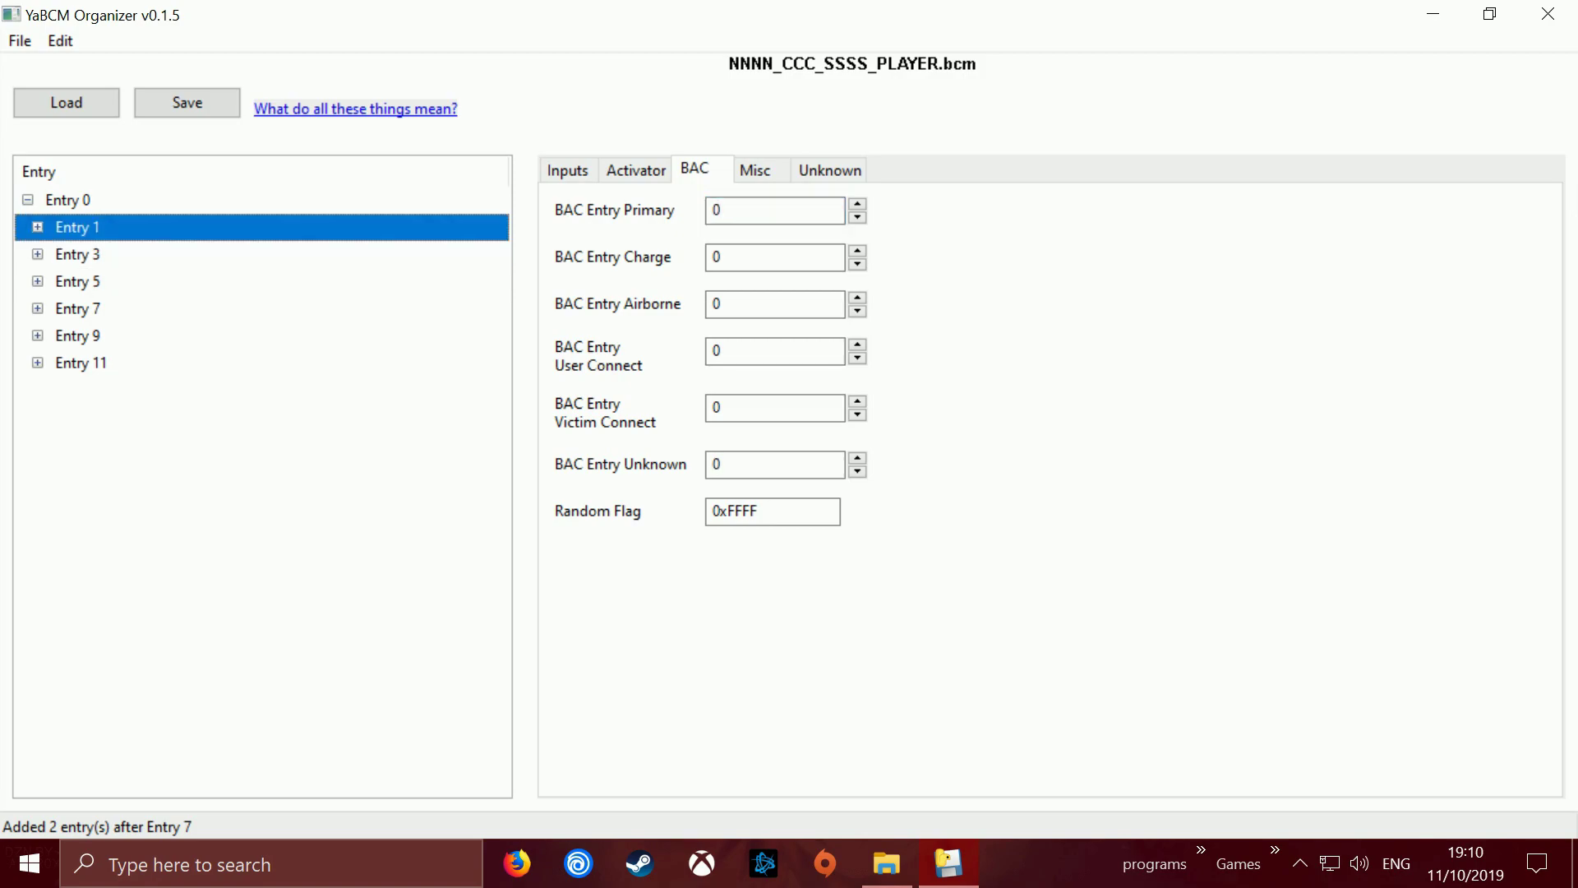
pyautogui.click(78, 254)
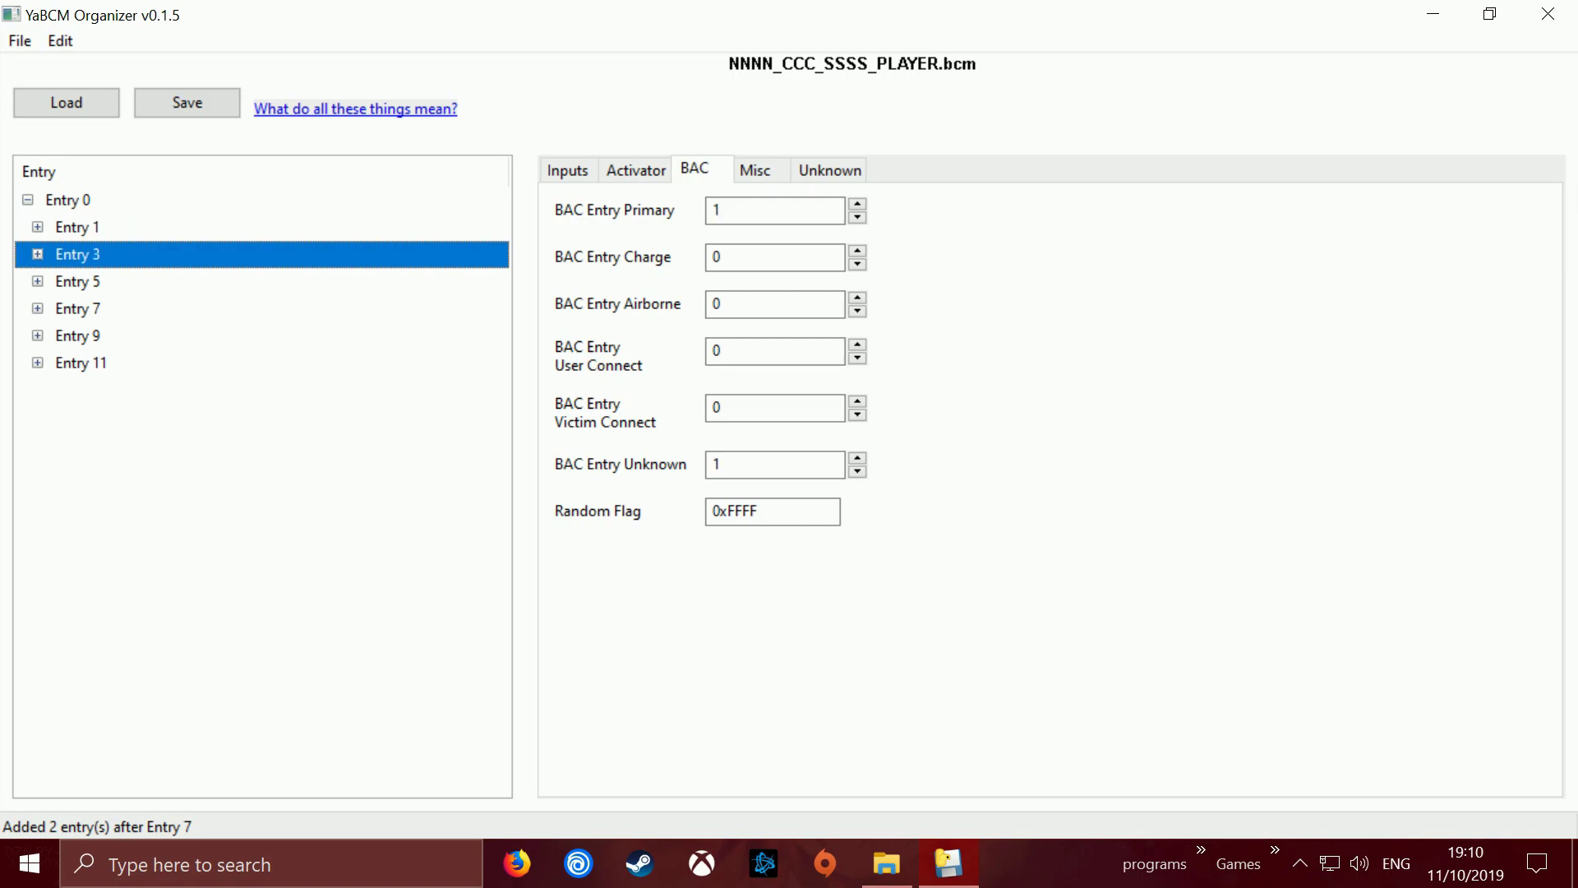
# - Set both BAC Entry Primary and BAC Entry Unknown of Entry 5 to 2
pyautogui.click(77, 281)
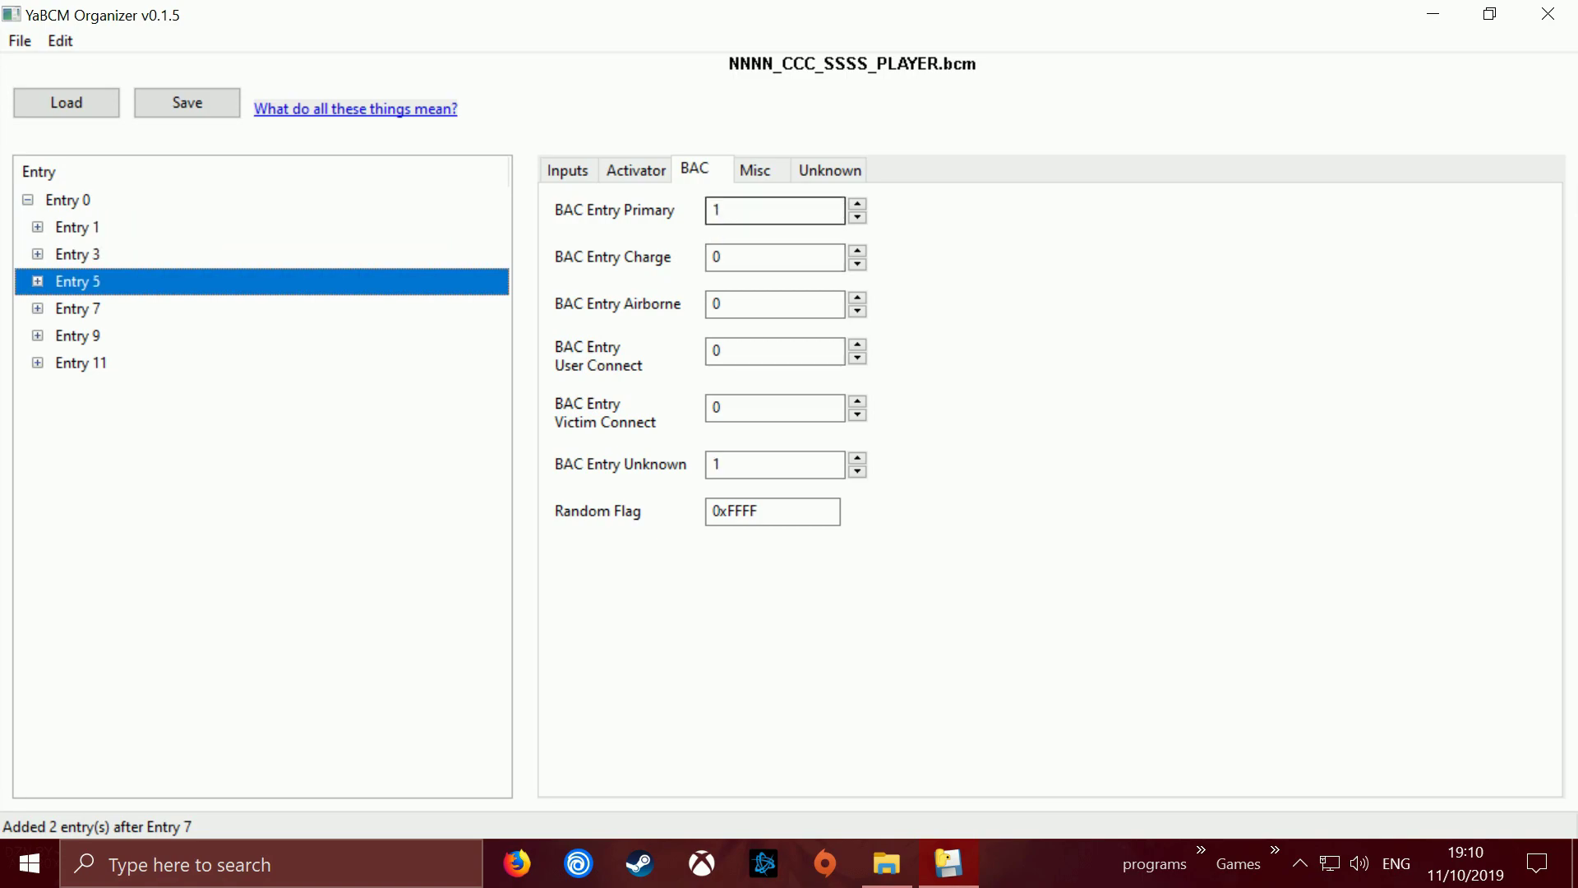
pyautogui.doubleClick(732, 211)
pyautogui.write('2')
pyautogui.click(732, 465)
pyautogui.doubleClick(732, 465)
pyautogui.write('2')
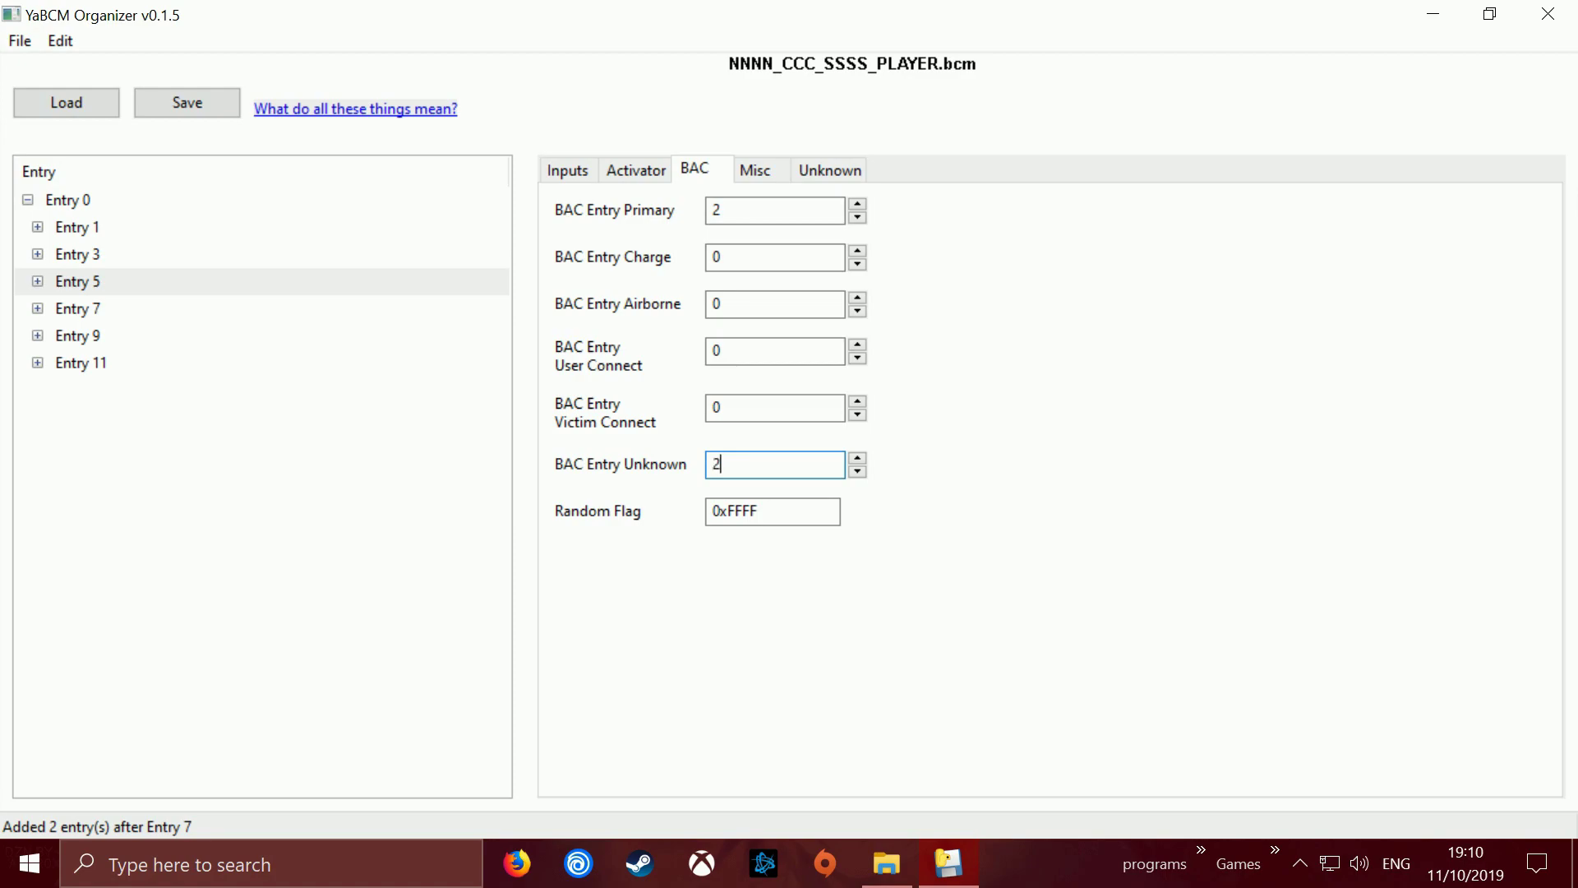
# - Set both BAC Entry Primary and BAC Entry Unknown of Entry 7 to 3
pyautogui.click(77, 309)
pyautogui.doubleClick(731, 210)
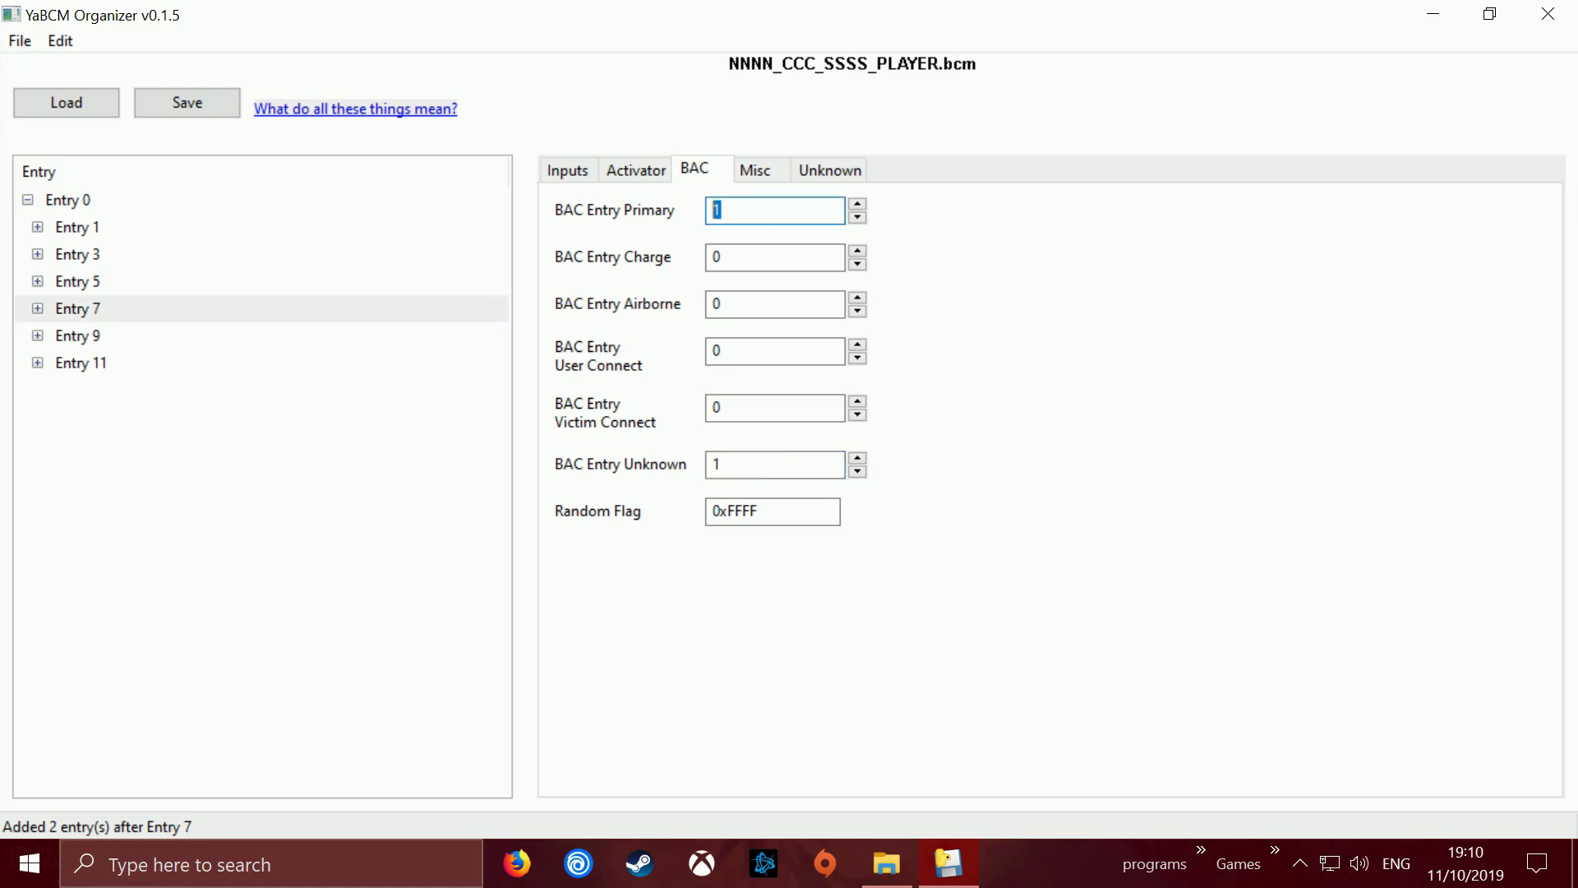
pyautogui.write('3')
pyautogui.click(732, 464)
pyautogui.doubleClick(731, 464)
pyautogui.write('3')
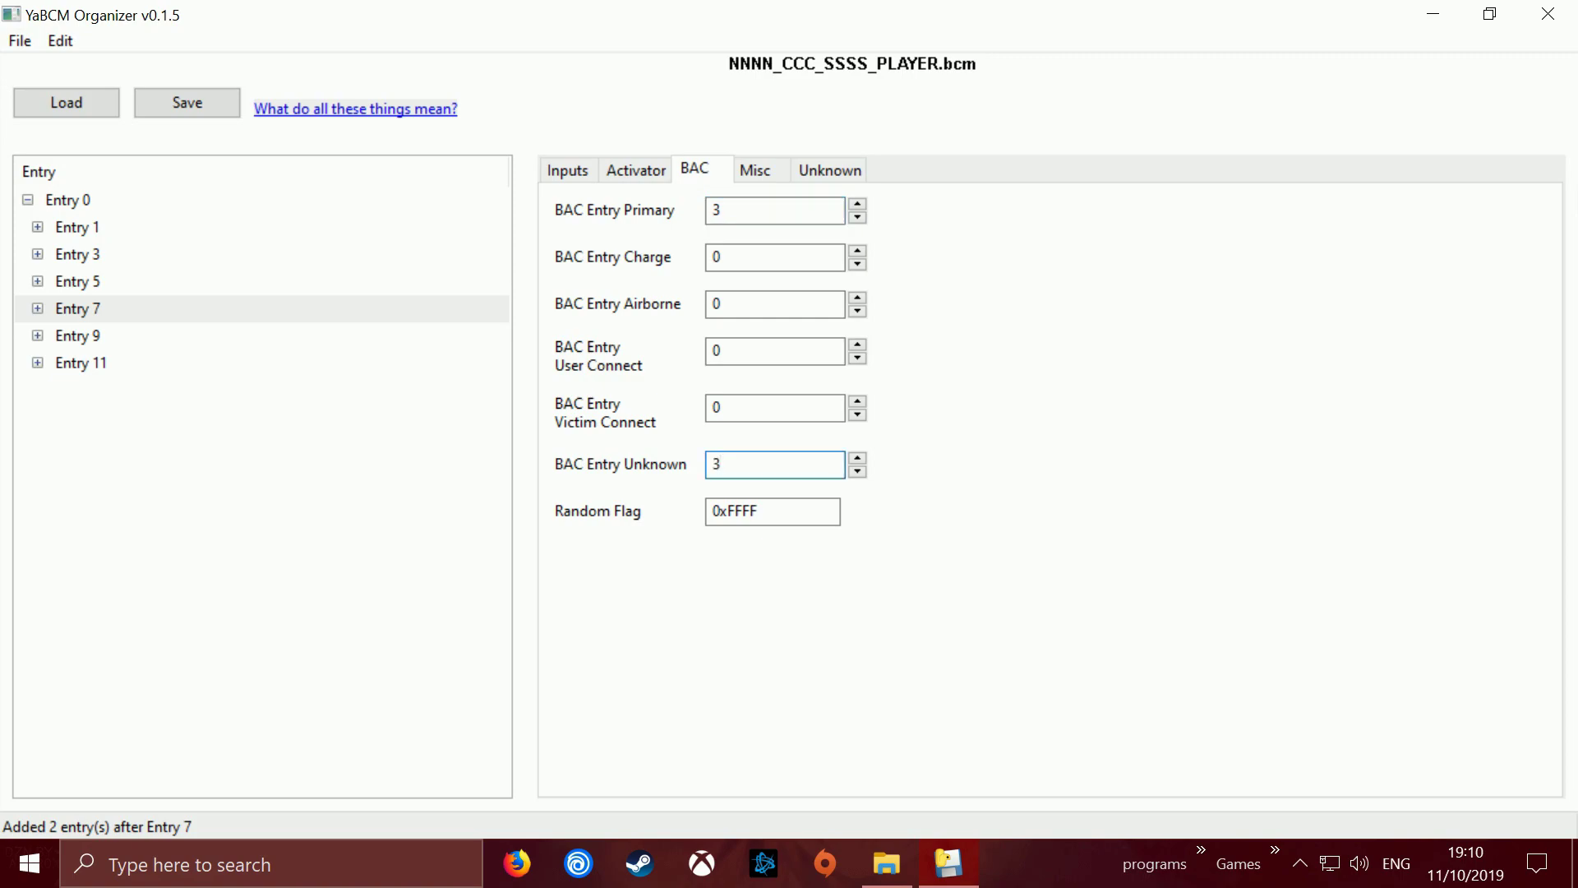
# - Set both BAC Entry Primary and BAC Entry Unknown of Entry 9 to 4
pyautogui.click(77, 335)
pyautogui.doubleClick(732, 211)
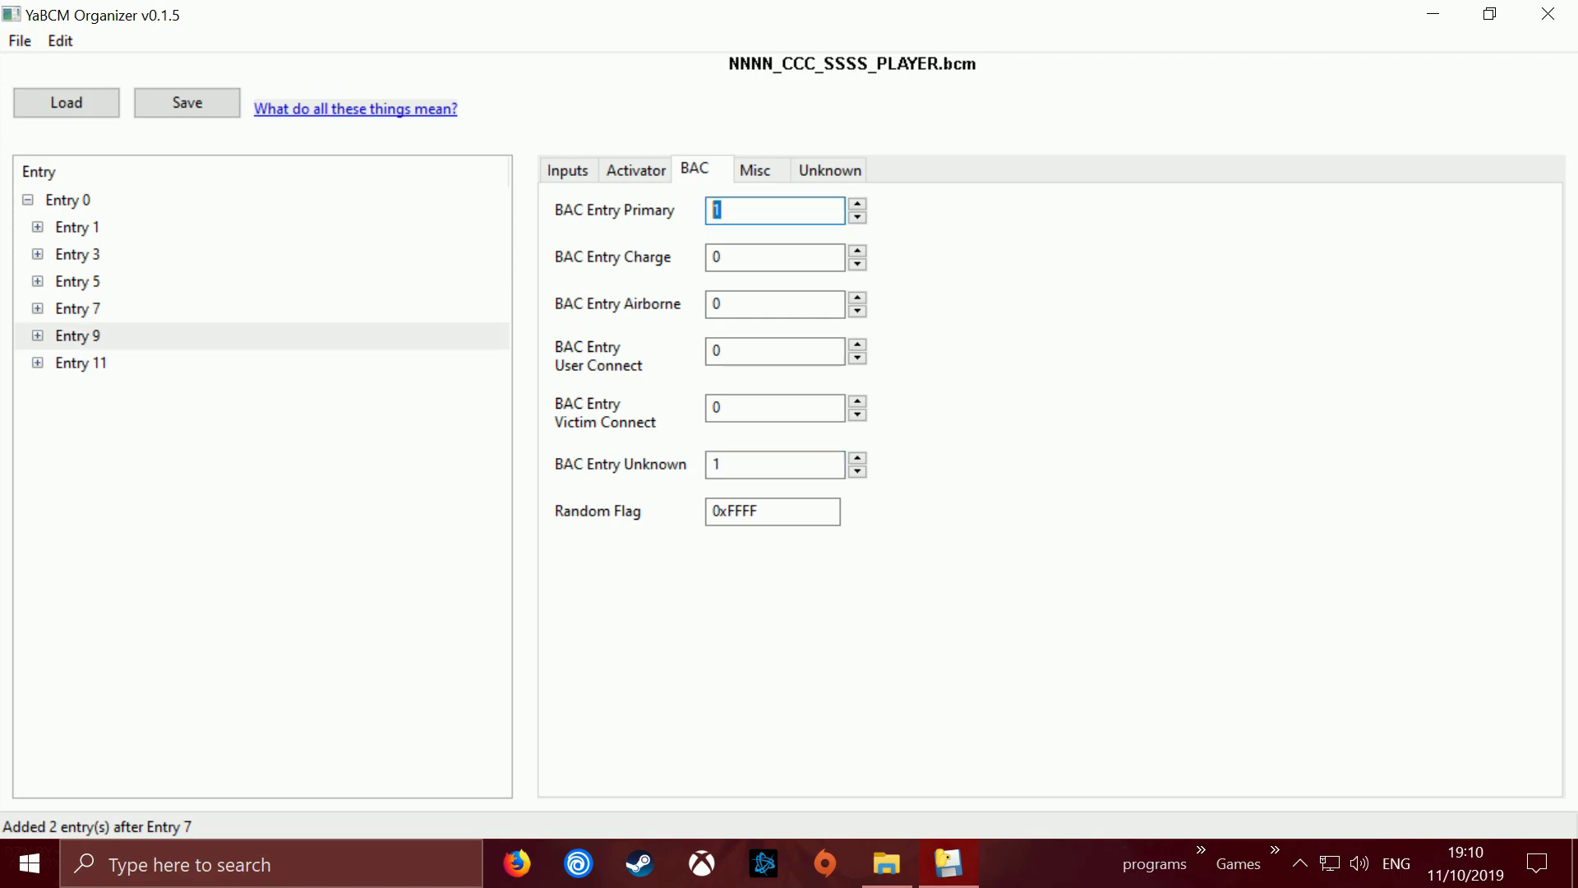
pyautogui.write('4')
pyautogui.doubleClick(732, 464)
pyautogui.write('4')
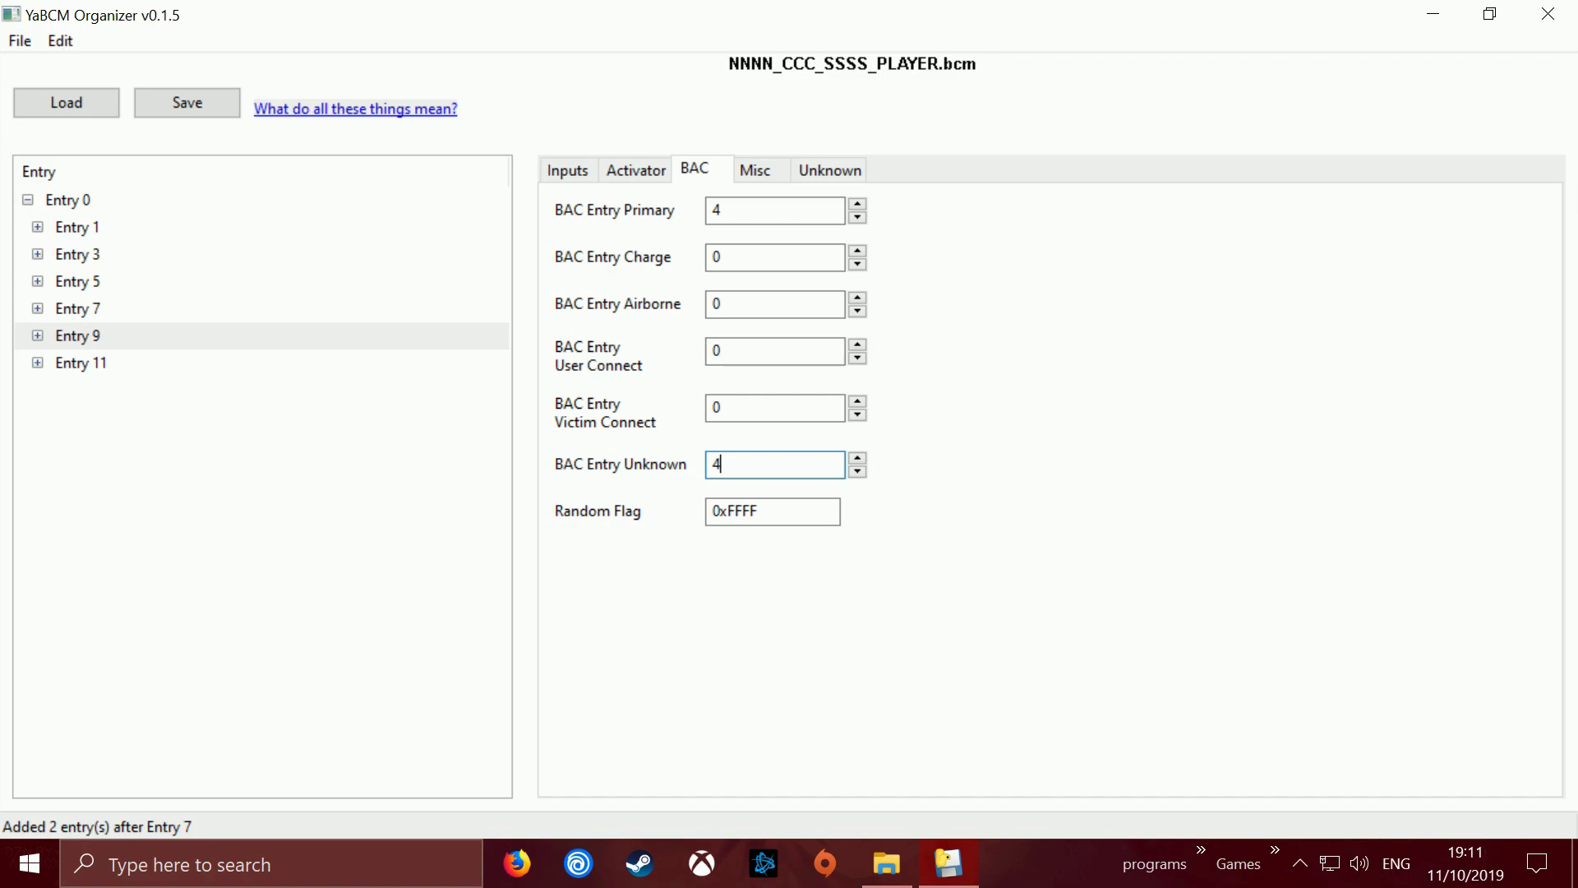
# - Expand Entry 11, check the BAC and Misc values of its child Entry 12, and copy that child
pyautogui.click(37, 362)
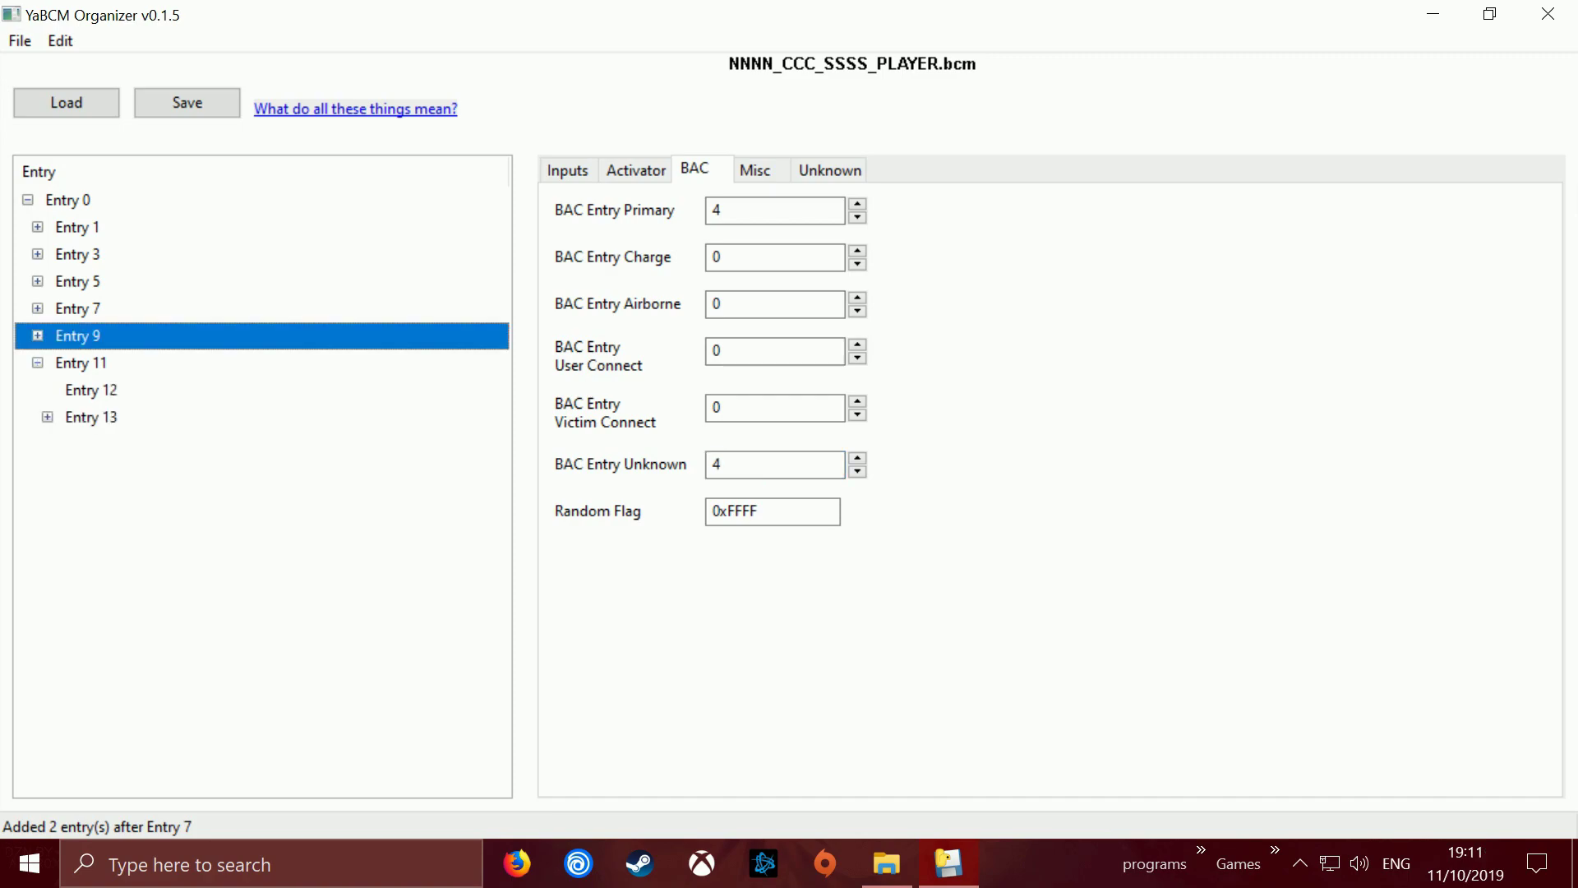
pyautogui.click(91, 390)
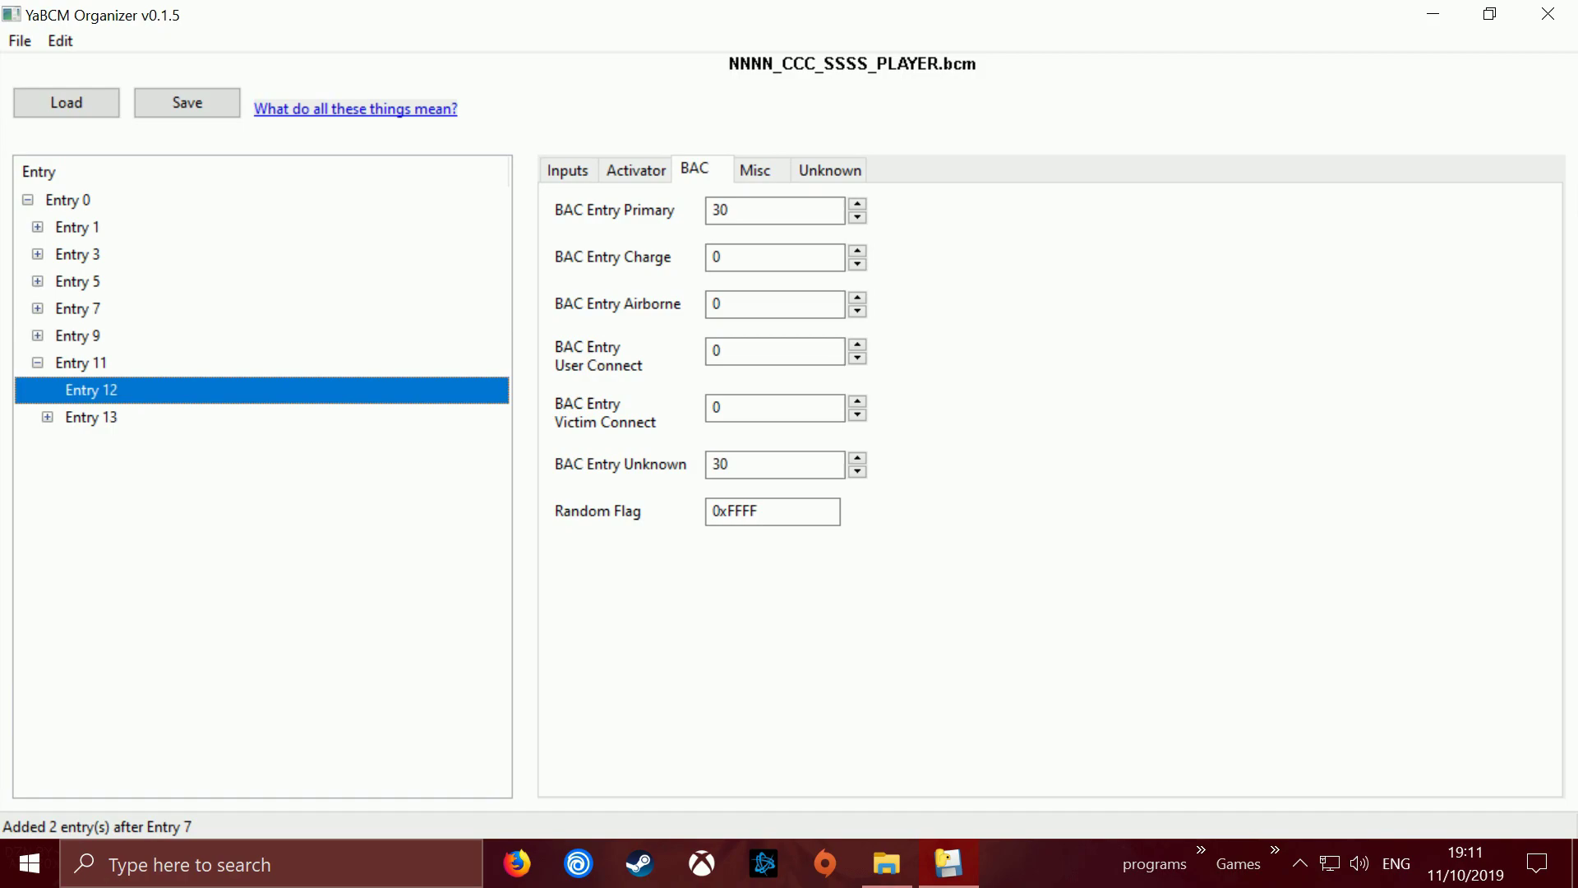
pyautogui.click(755, 170)
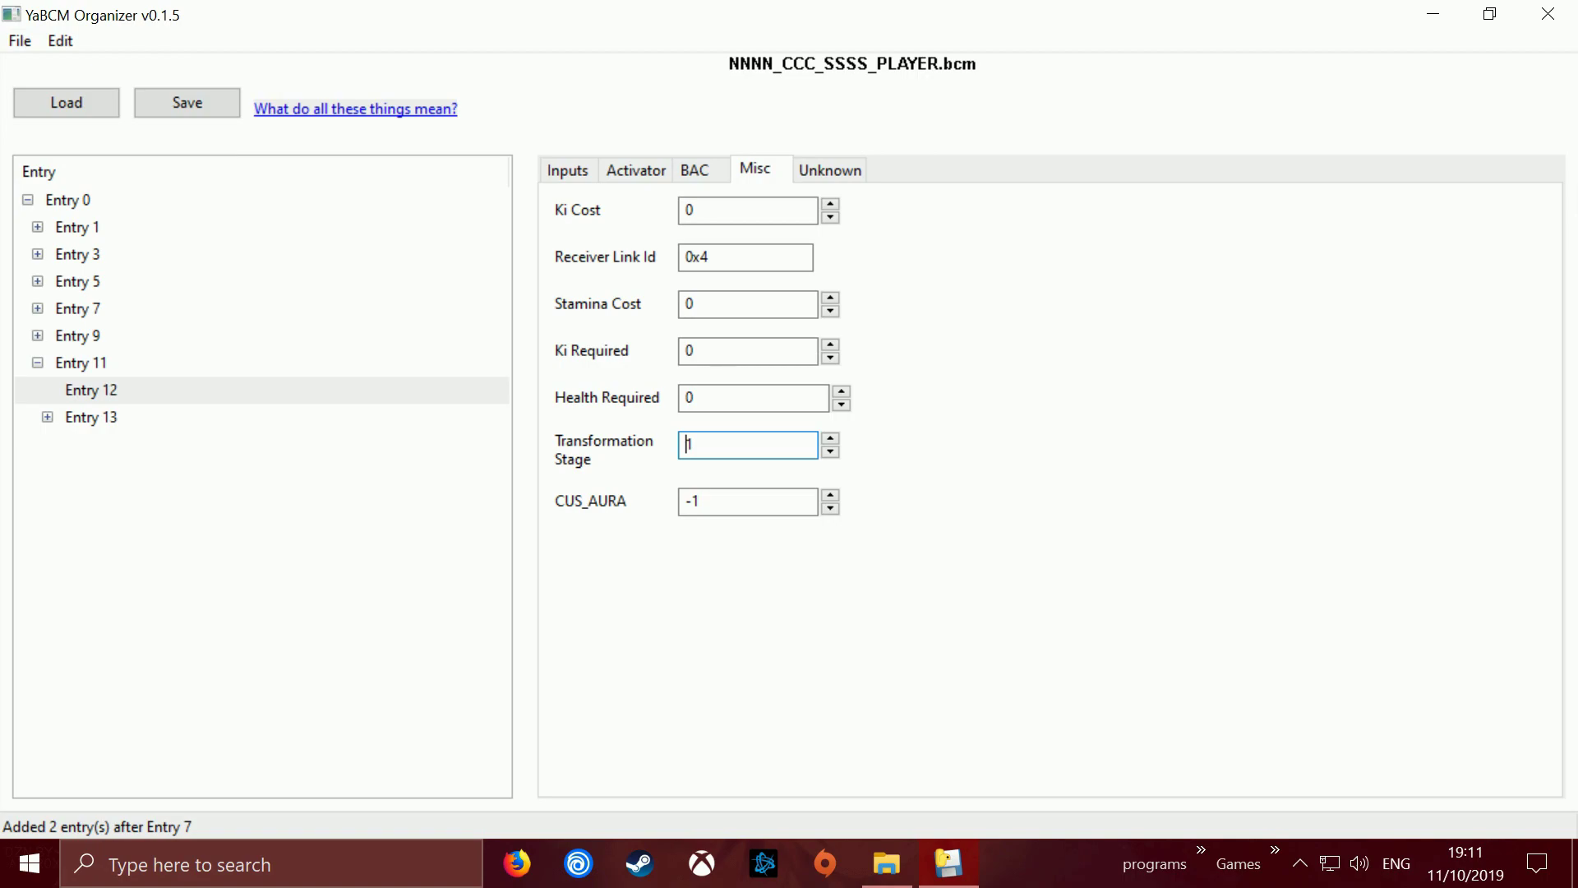
pyautogui.click(81, 362)
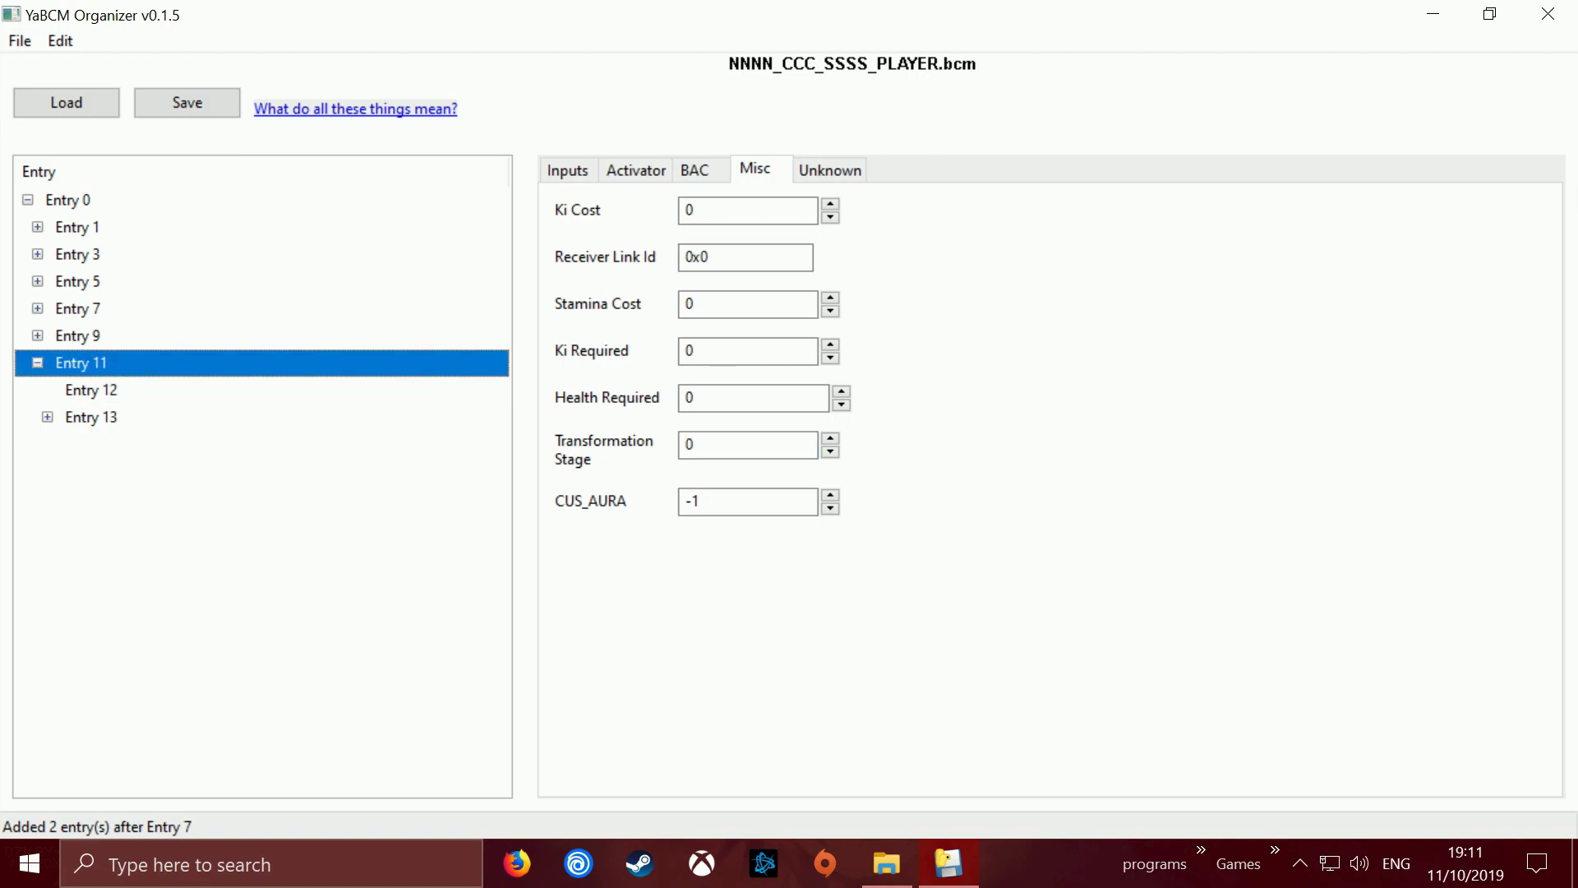
pyautogui.click(90, 390)
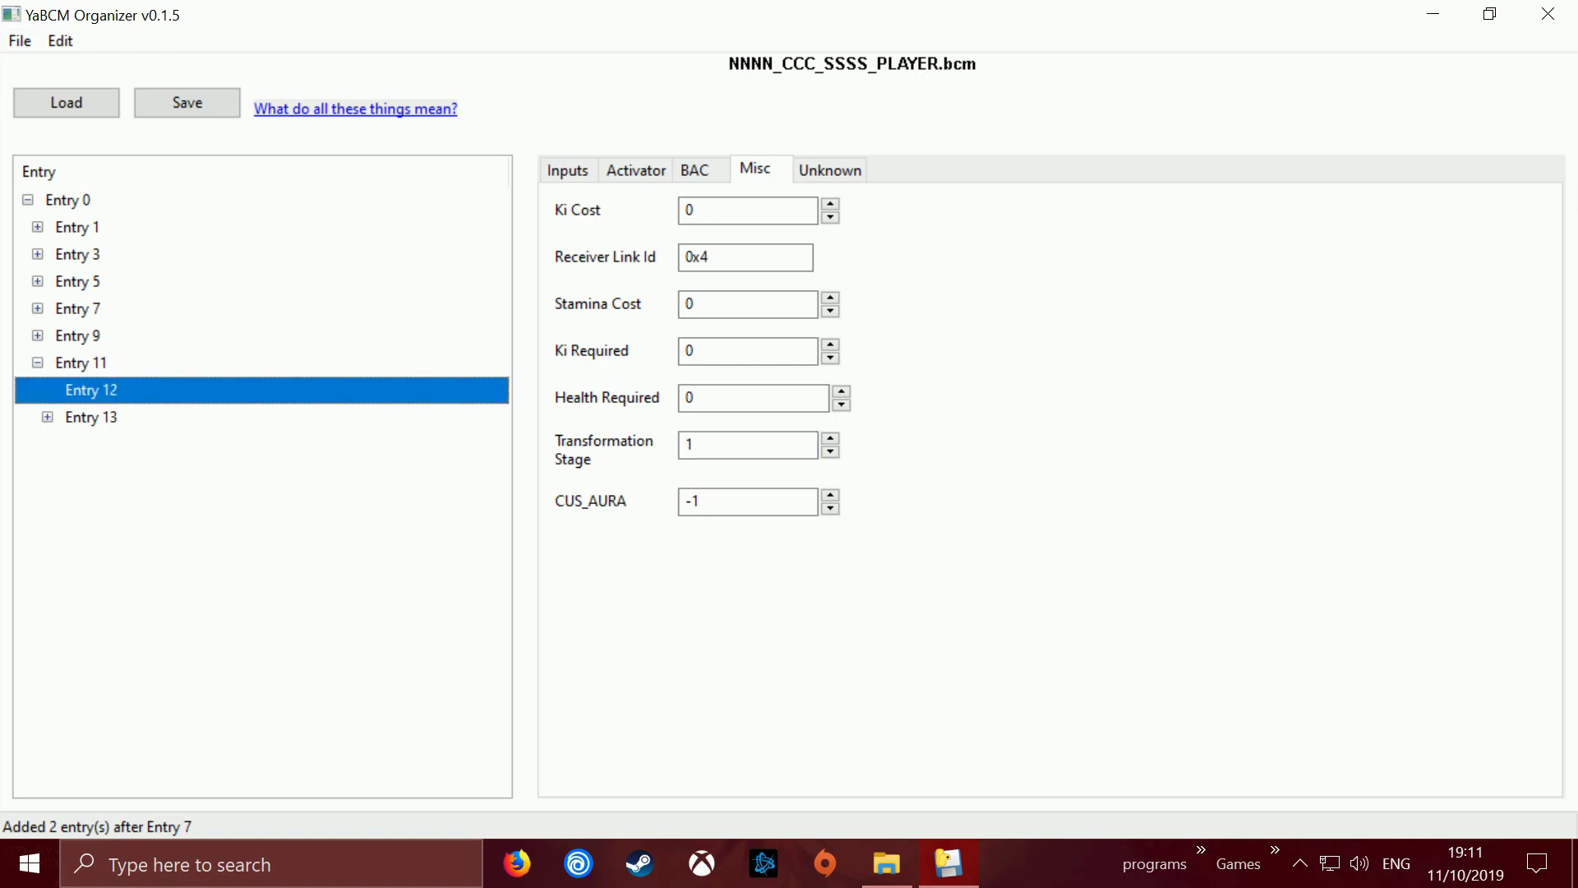
pyautogui.rightClick(103, 390)
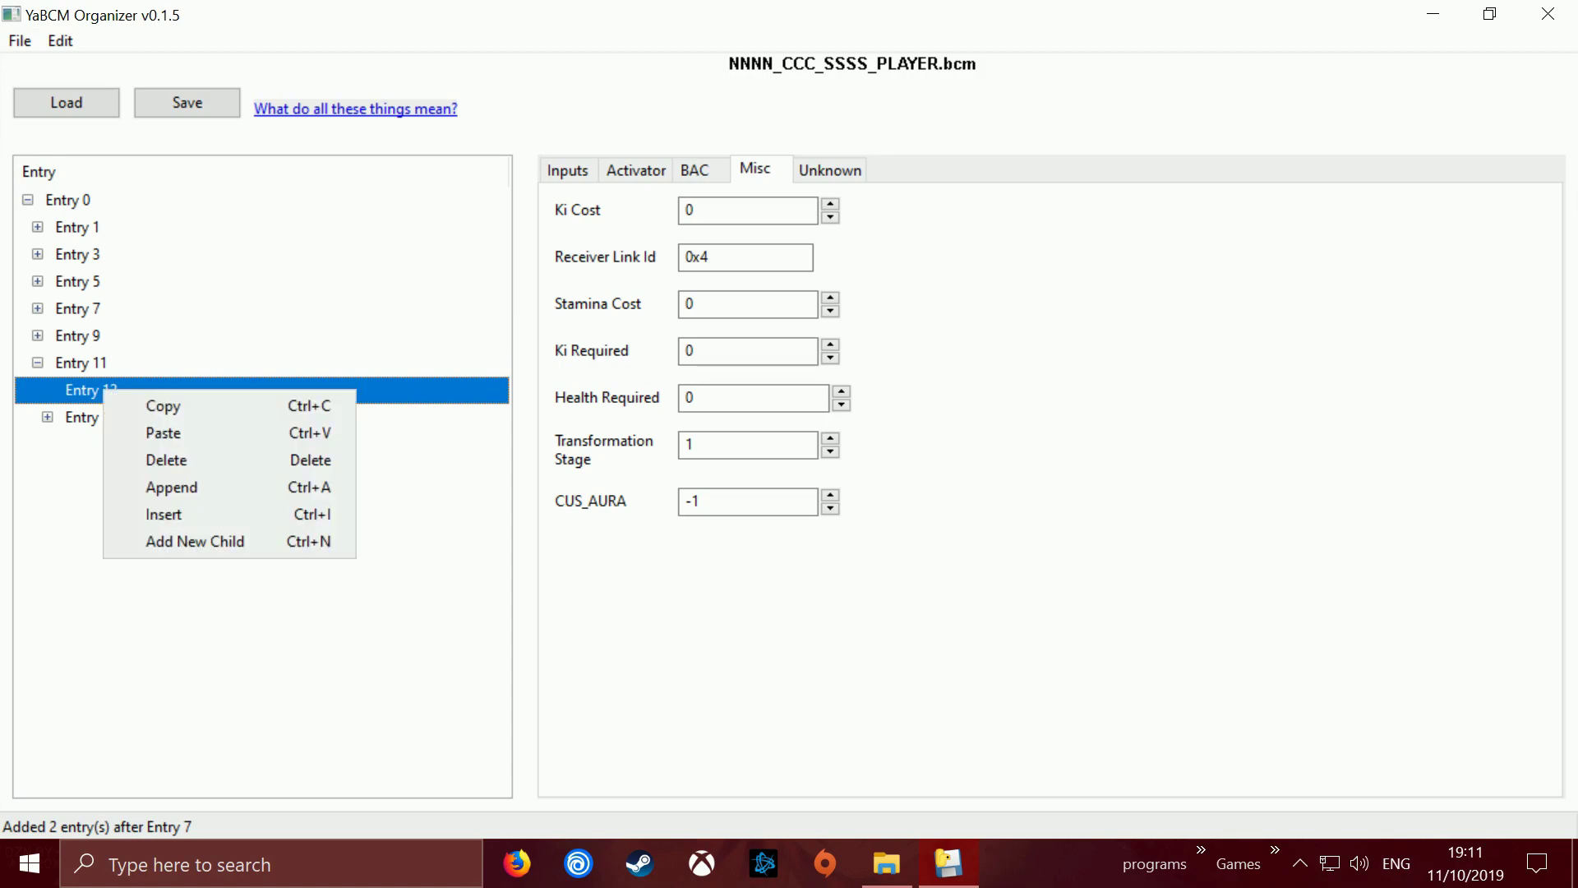
pyautogui.click(162, 405)
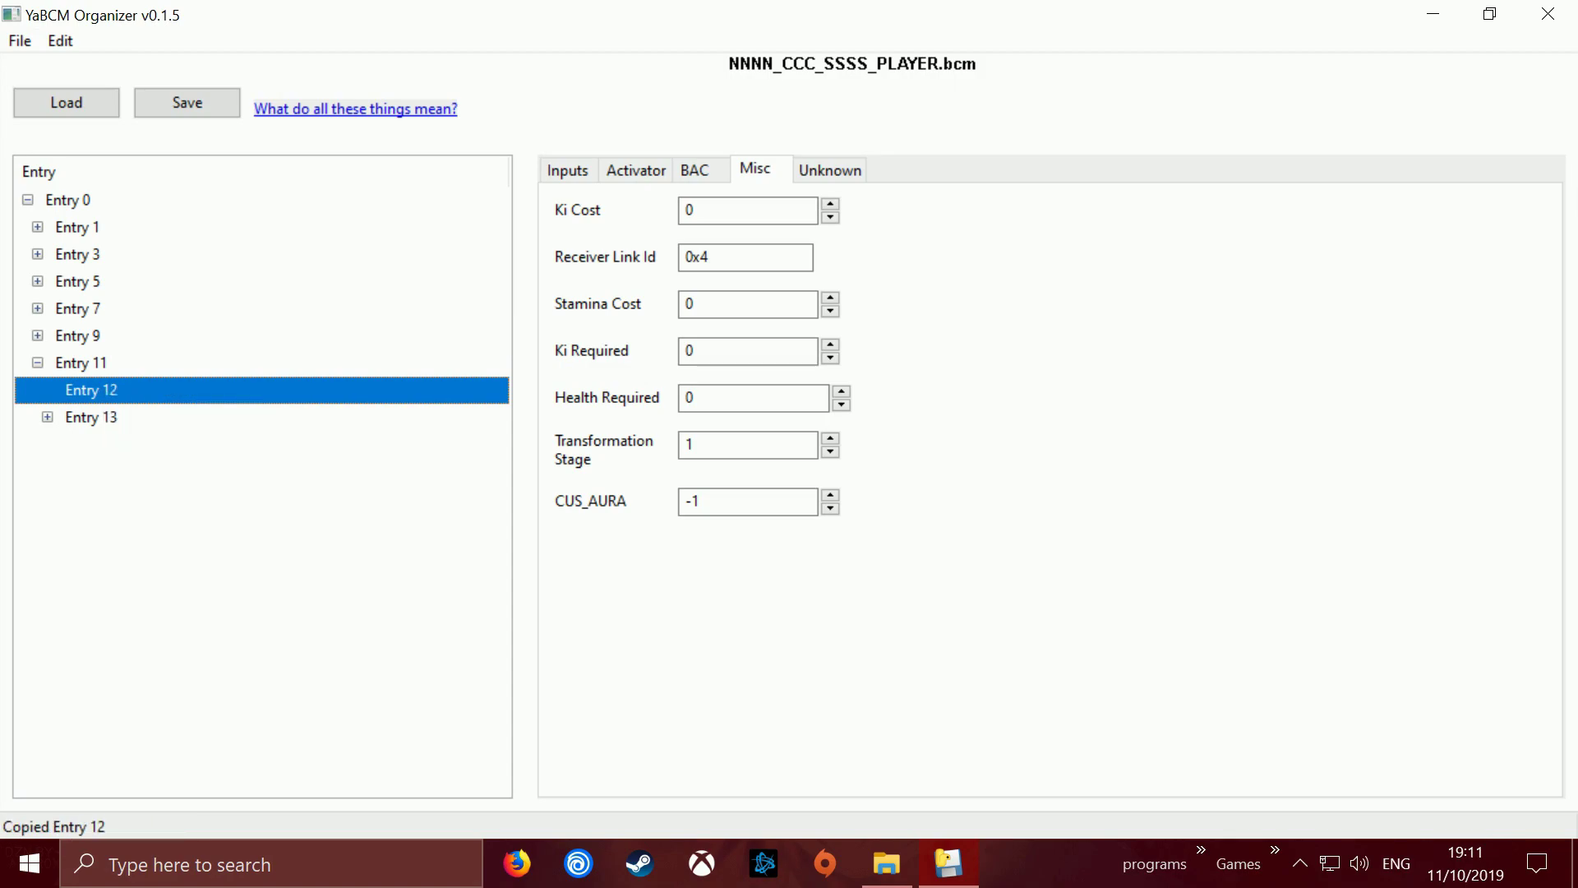
# - Append the copied child entry three times in succession under Entry 11, starting after Entry 12
pyautogui.rightClick(100, 393)
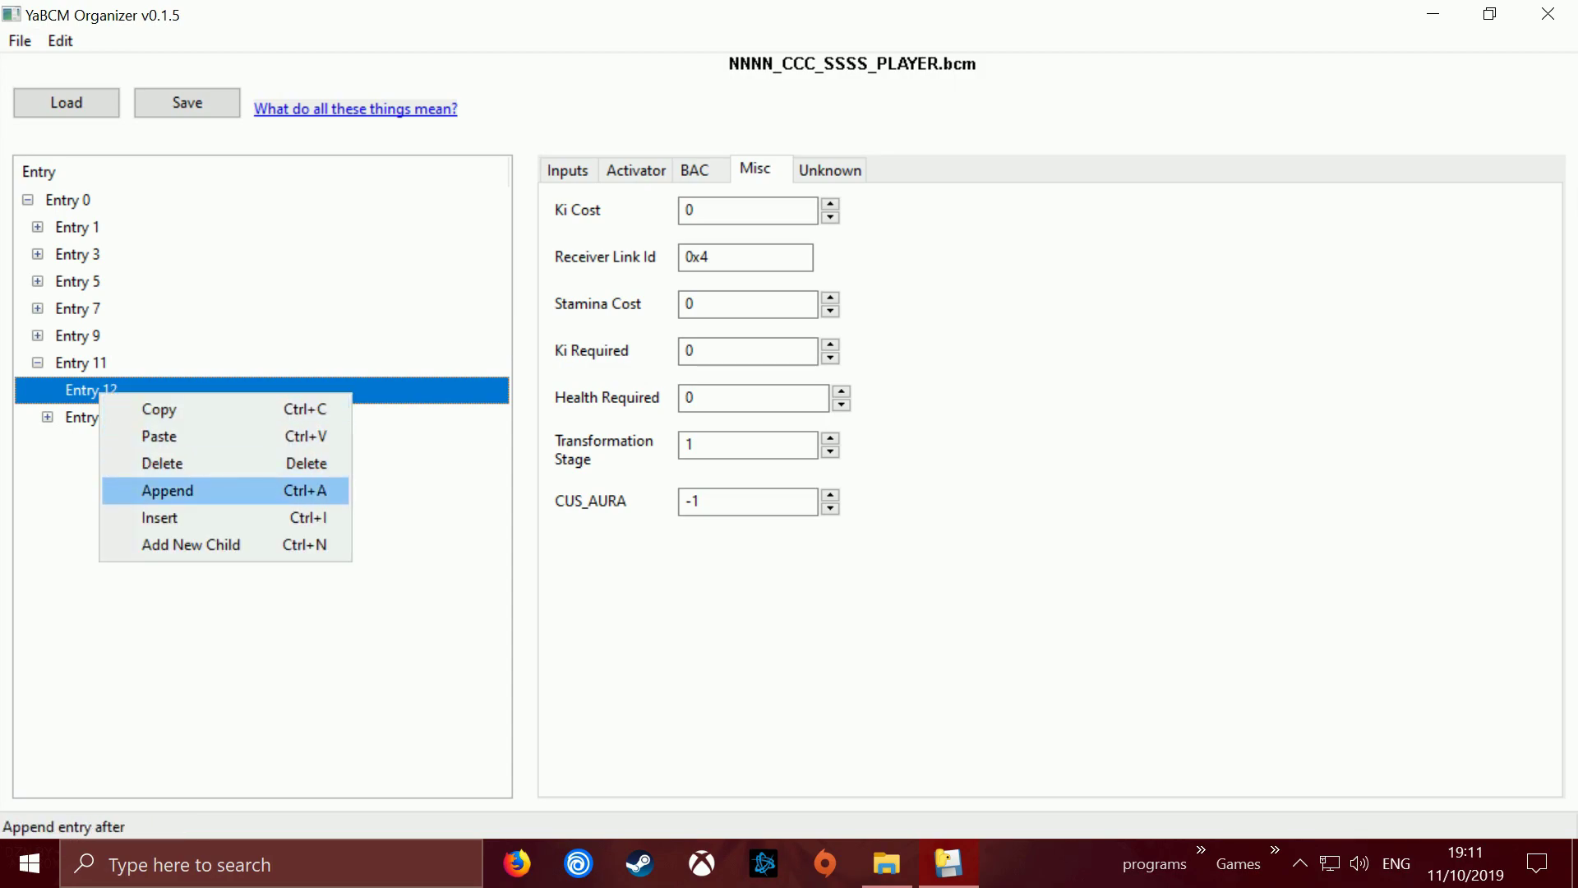
pyautogui.click(167, 489)
pyautogui.rightClick(100, 419)
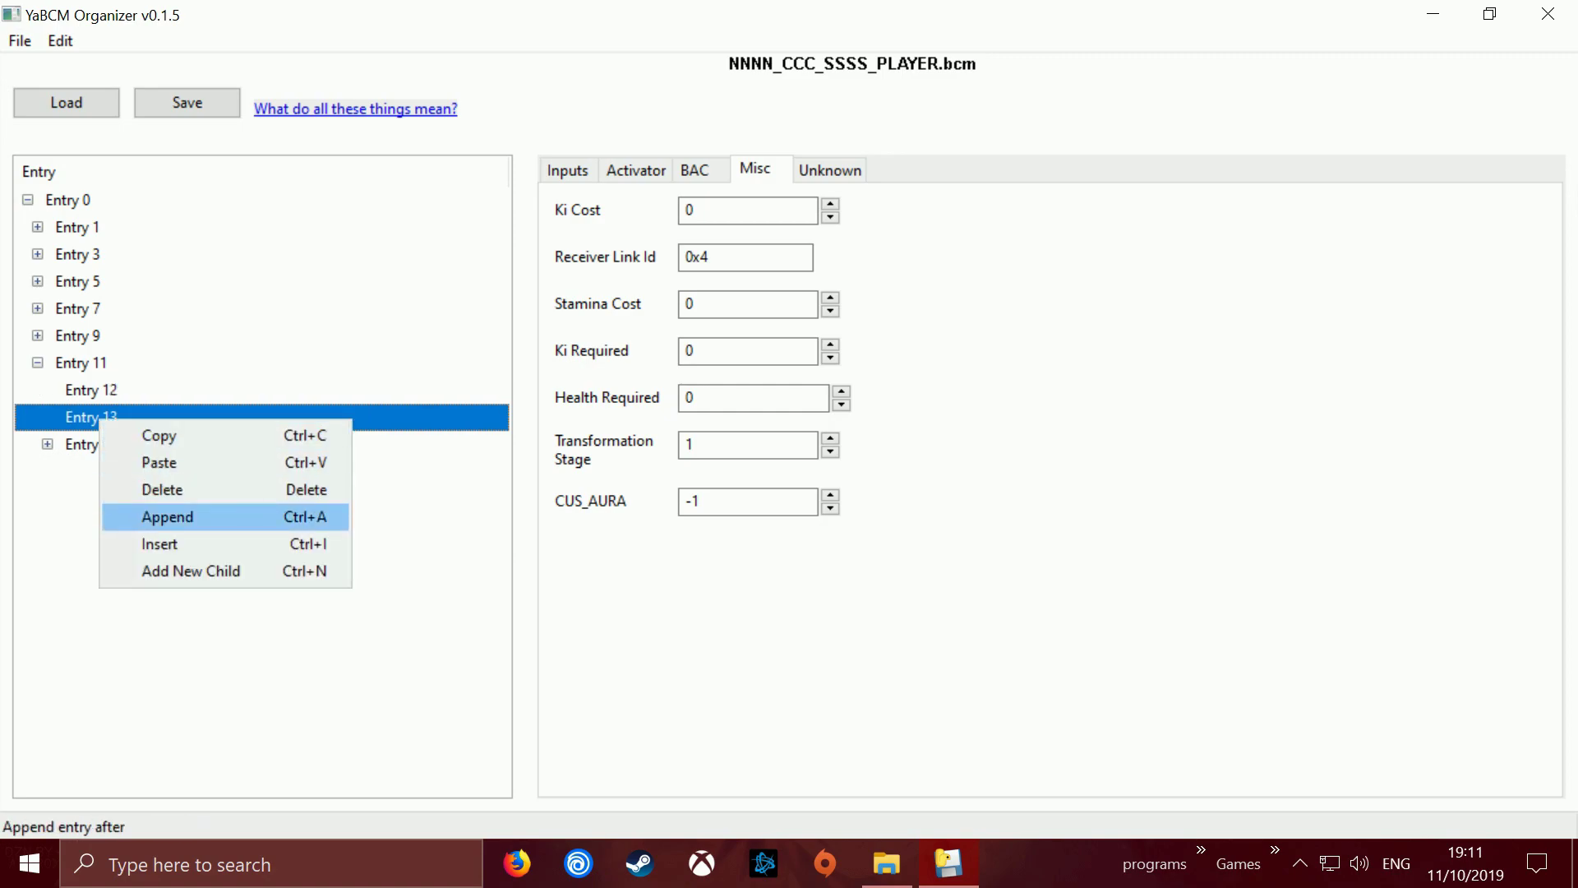
pyautogui.click(168, 517)
pyautogui.rightClick(100, 444)
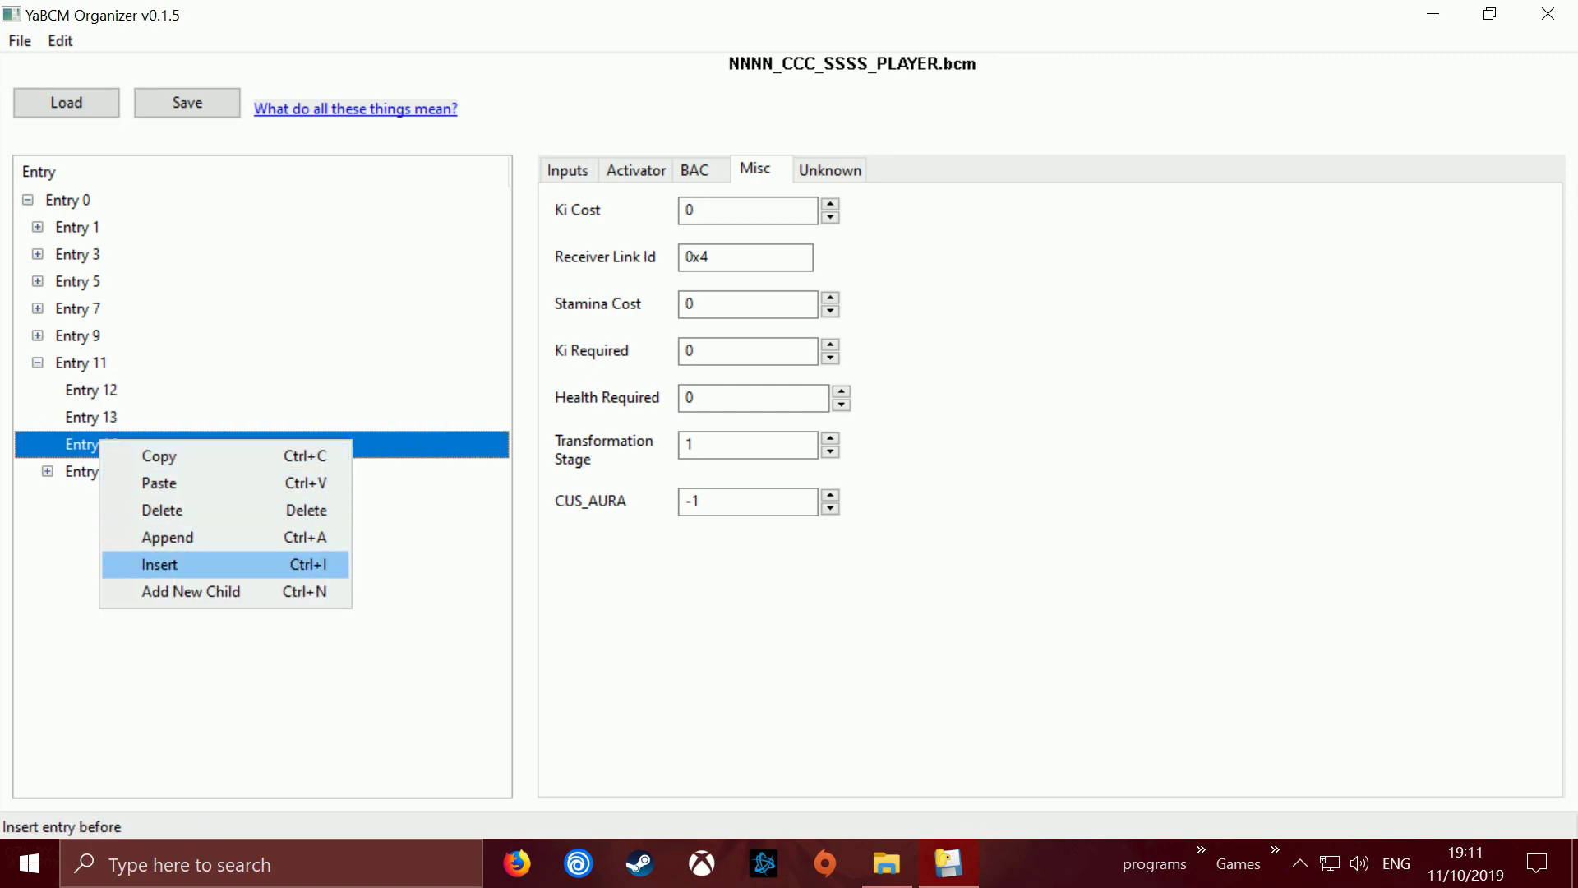
pyautogui.click(167, 535)
# - Set the Transformation Stage of Entry 13 to 2
pyautogui.press('Up')
pyautogui.press('Up')
pyautogui.press('Up')
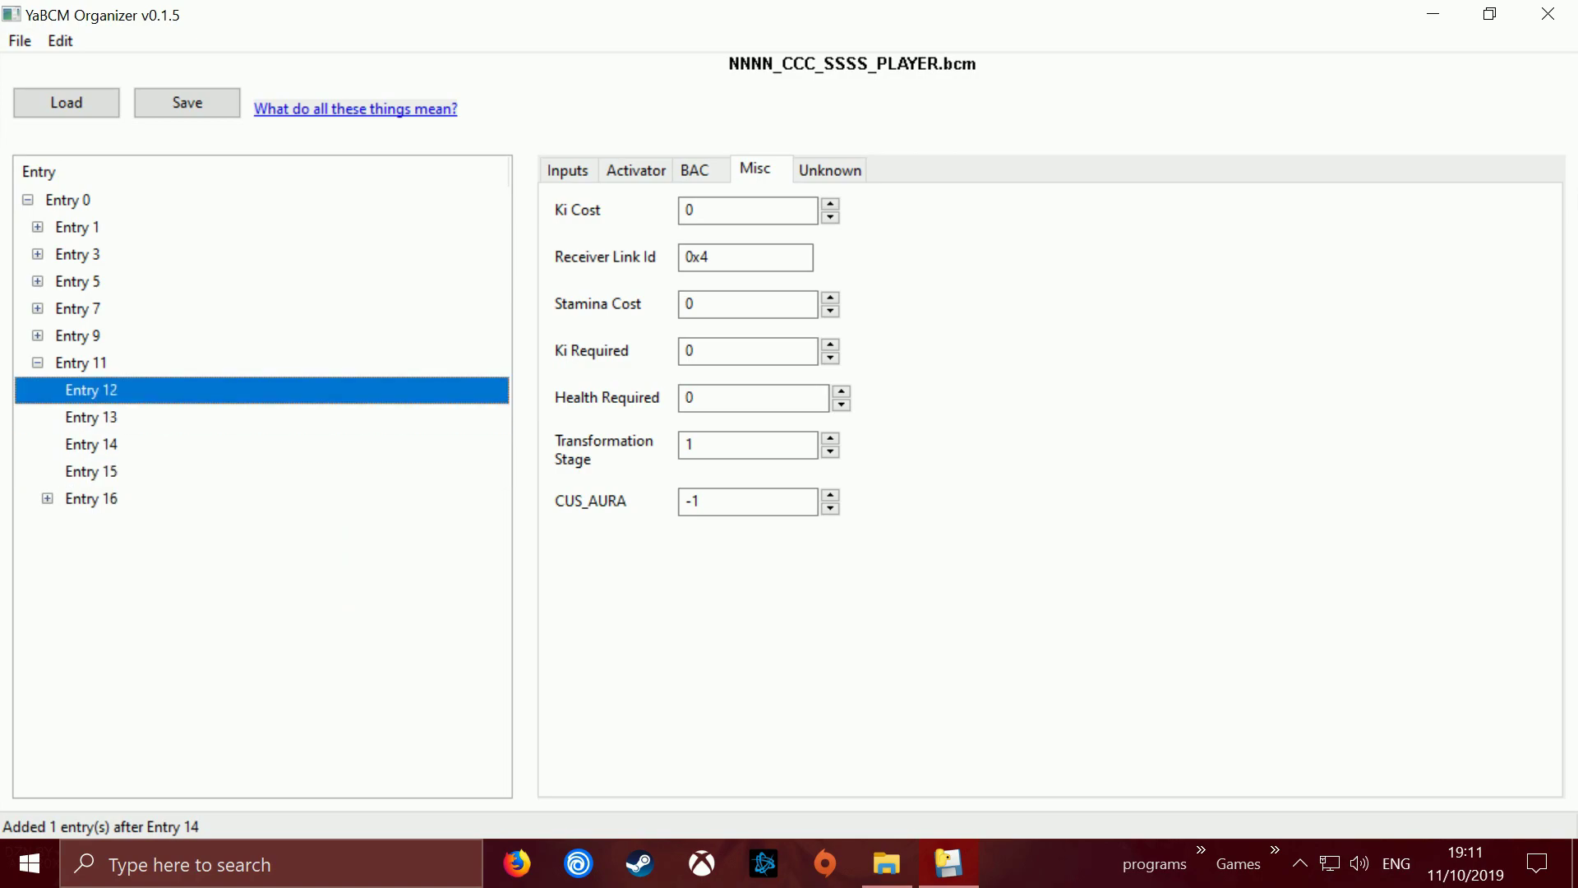
pyautogui.press('Down')
pyautogui.doubleClick(689, 444)
pyautogui.write('2')
# - Set the Transformation Stage to 3 for Entry 14 and to 4 for Entry 15
pyautogui.click(90, 444)
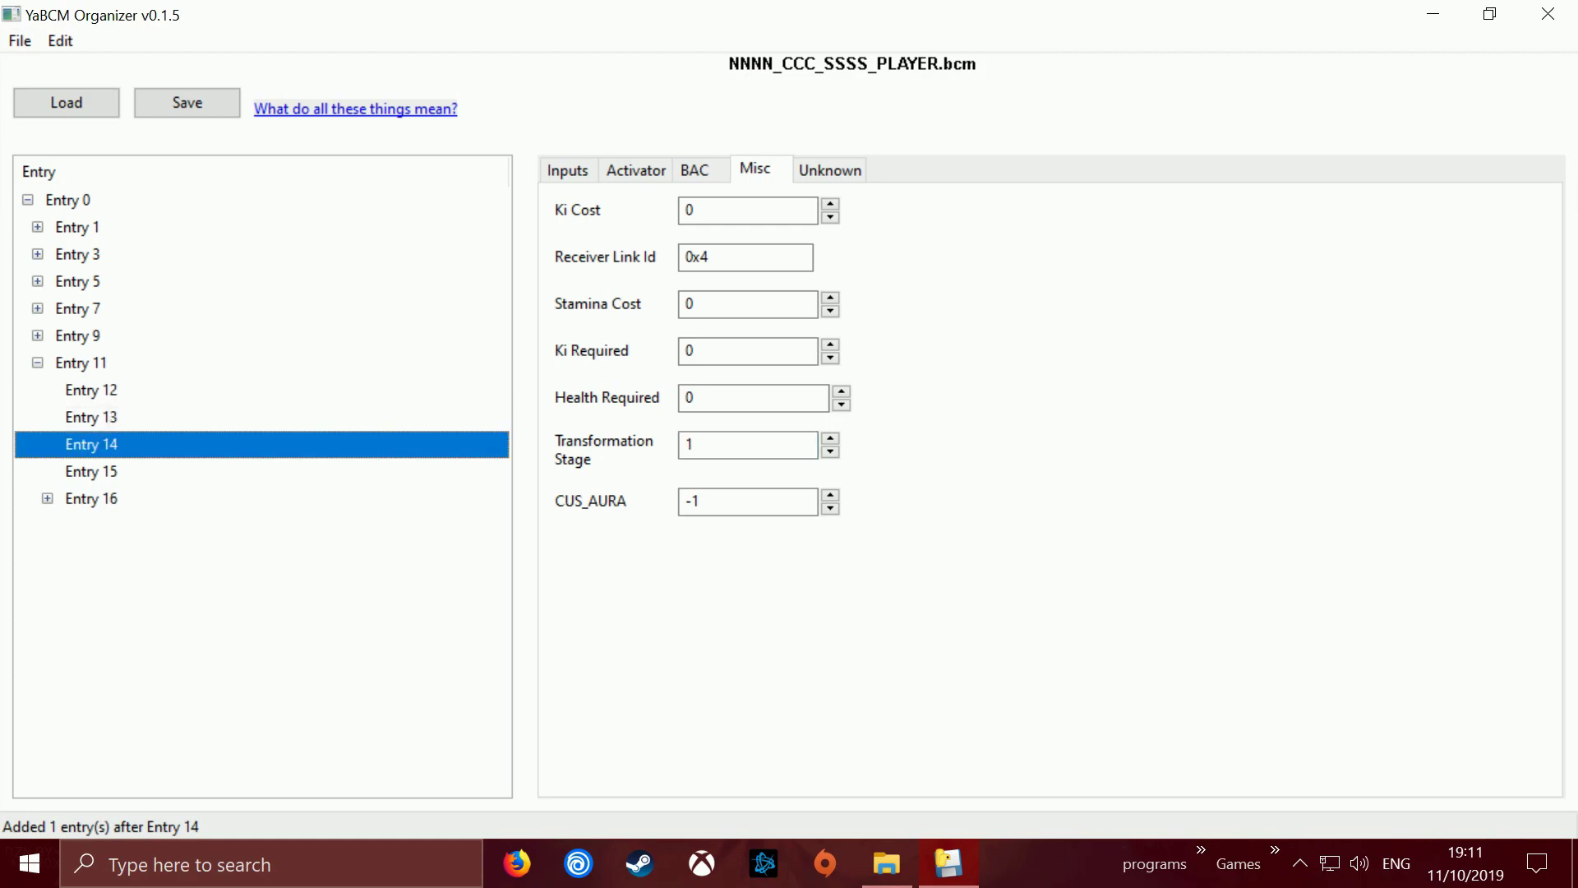
pyautogui.doubleClick(689, 444)
pyautogui.write('3')
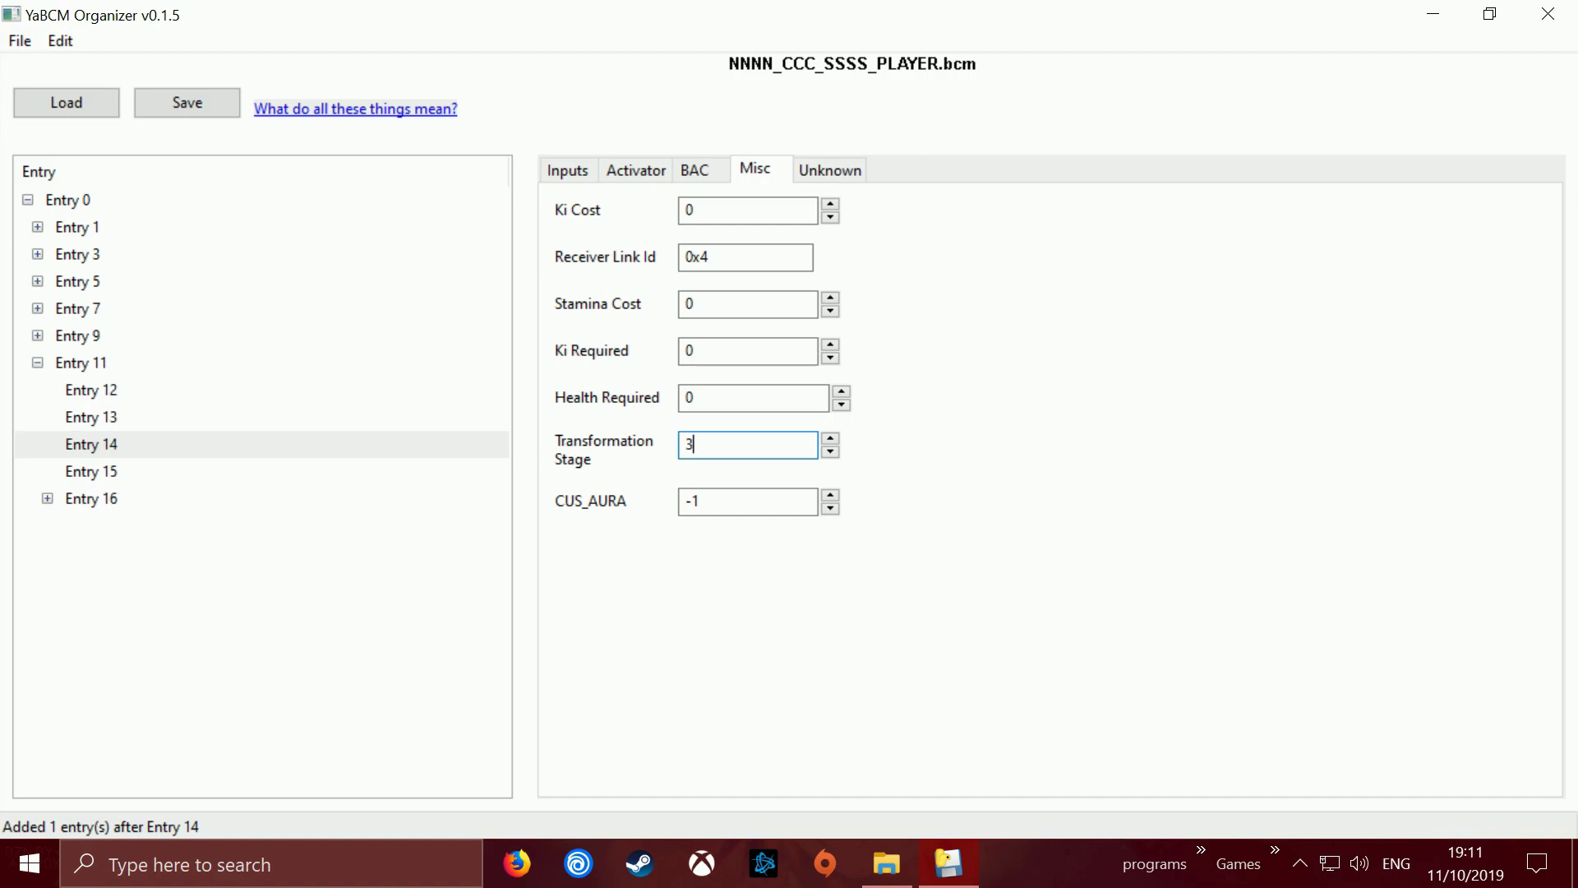
pyautogui.click(90, 471)
pyautogui.click(690, 444)
pyautogui.doubleClick(689, 444)
pyautogui.write('4')
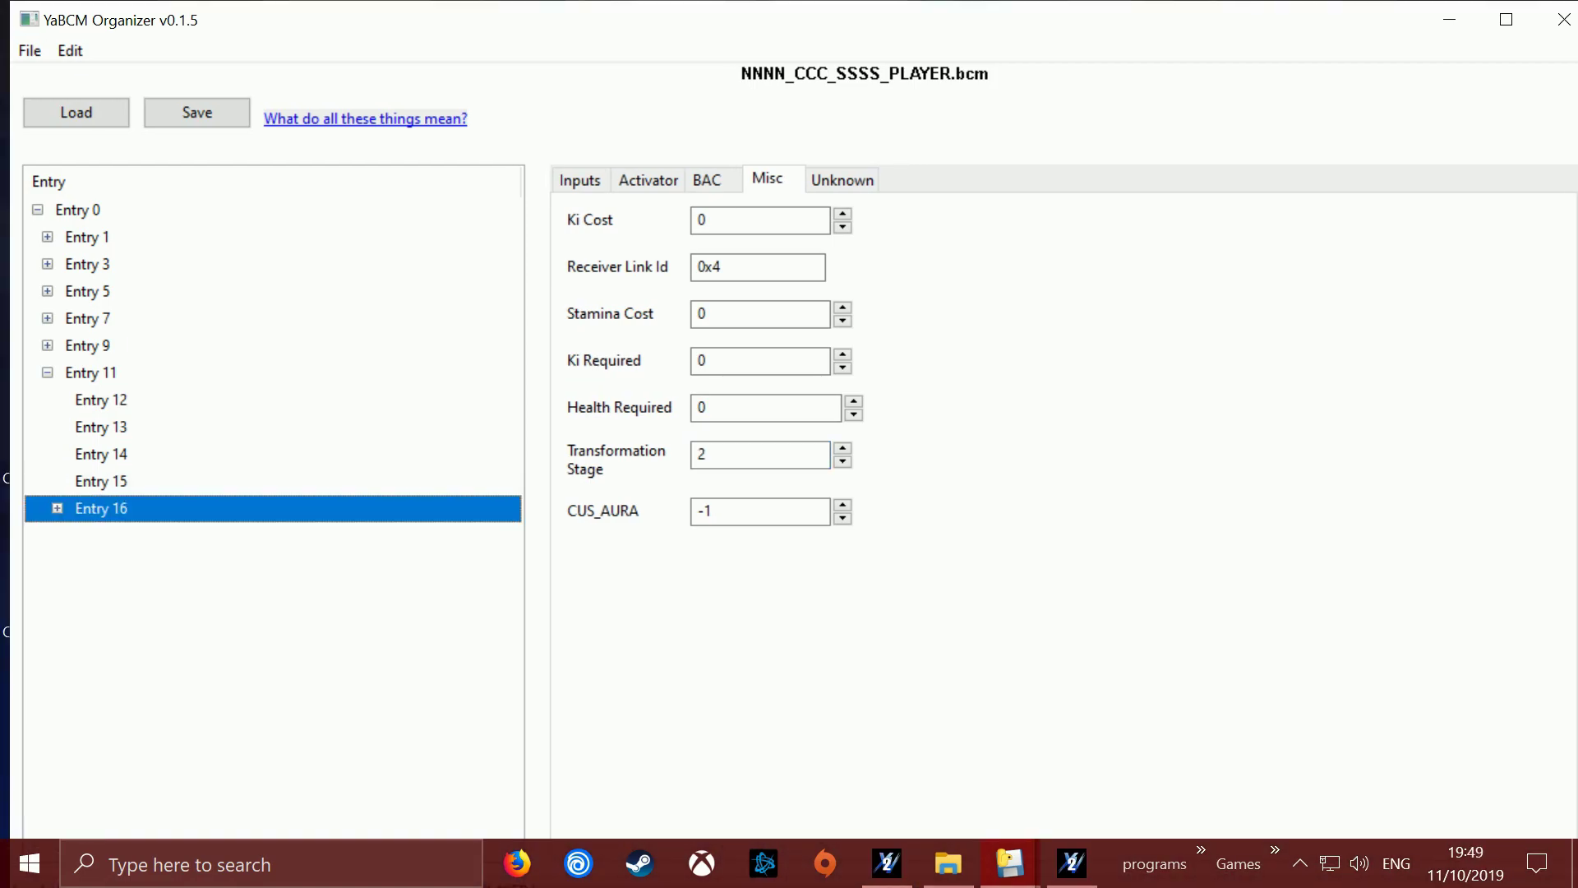
# - Set the Transformation Stage of Entry 16 to 5 and expand that entry
pyautogui.moveTo(721, 455); pyautogui.dragTo(695, 455)
pyautogui.write('5')
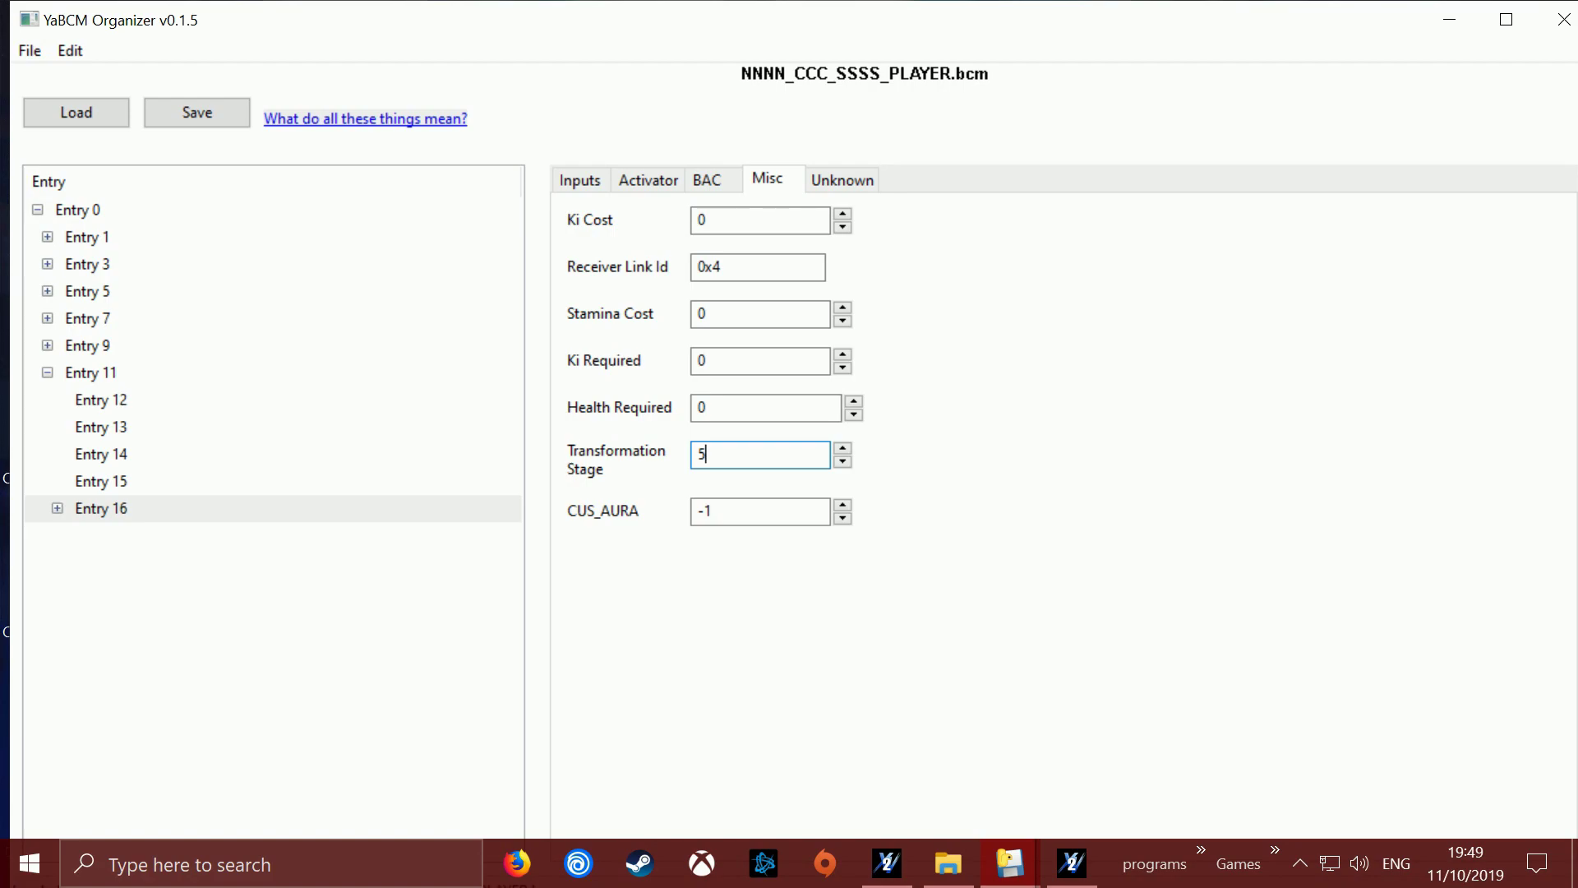
pyautogui.click(56, 508)
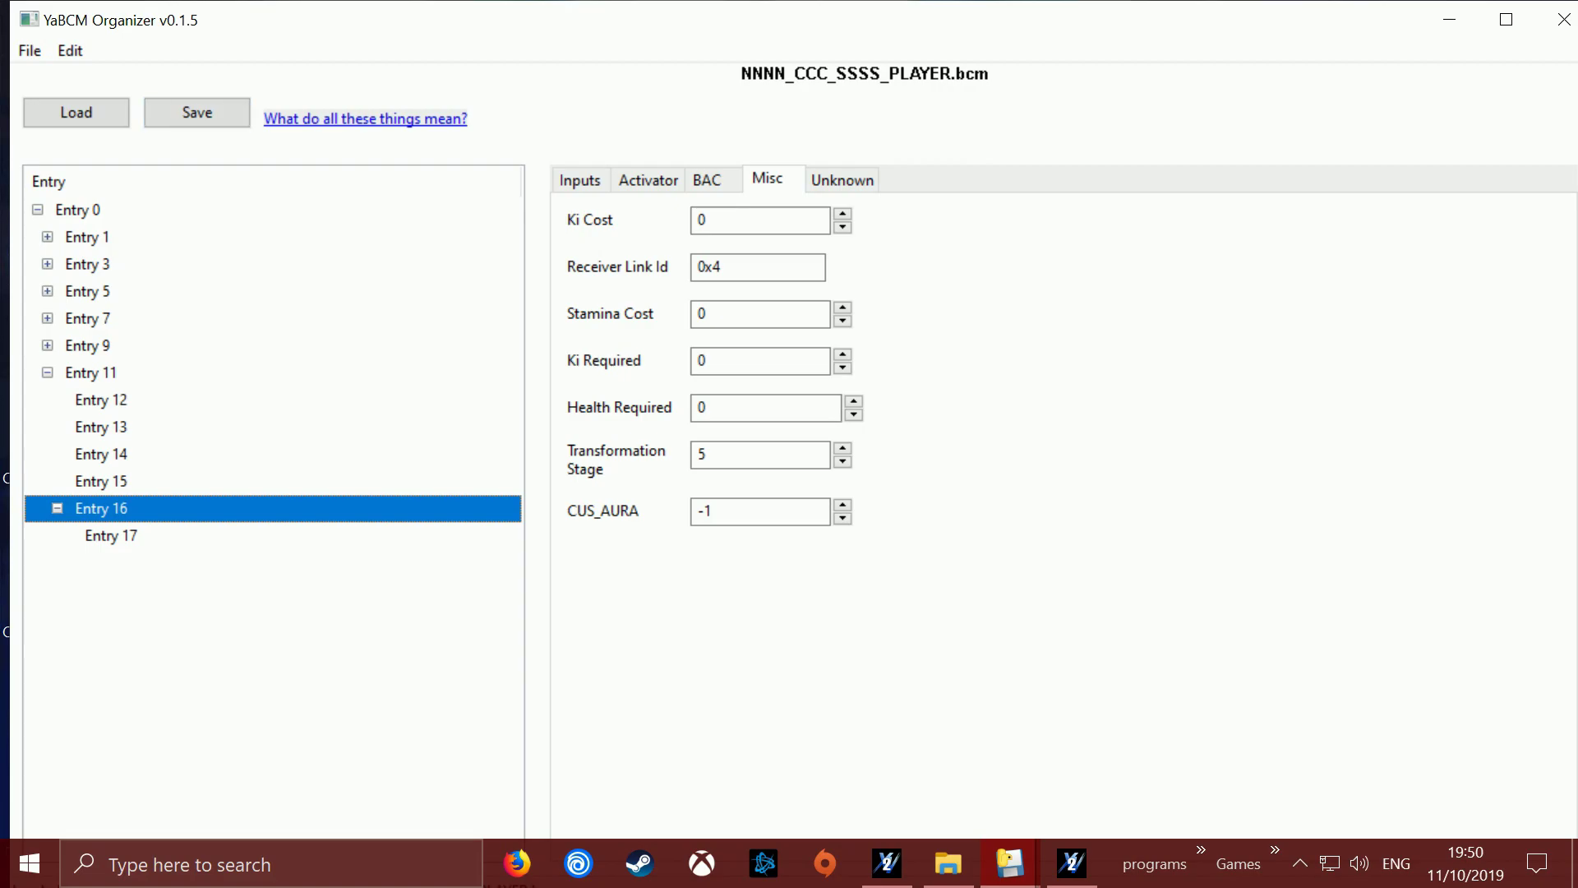
# - Save the BCM file over the existing NNNN_CCC_SSSS_PLAYER.bcm in the skill files folder
pyautogui.click(197, 112)
pyautogui.click(366, 235)
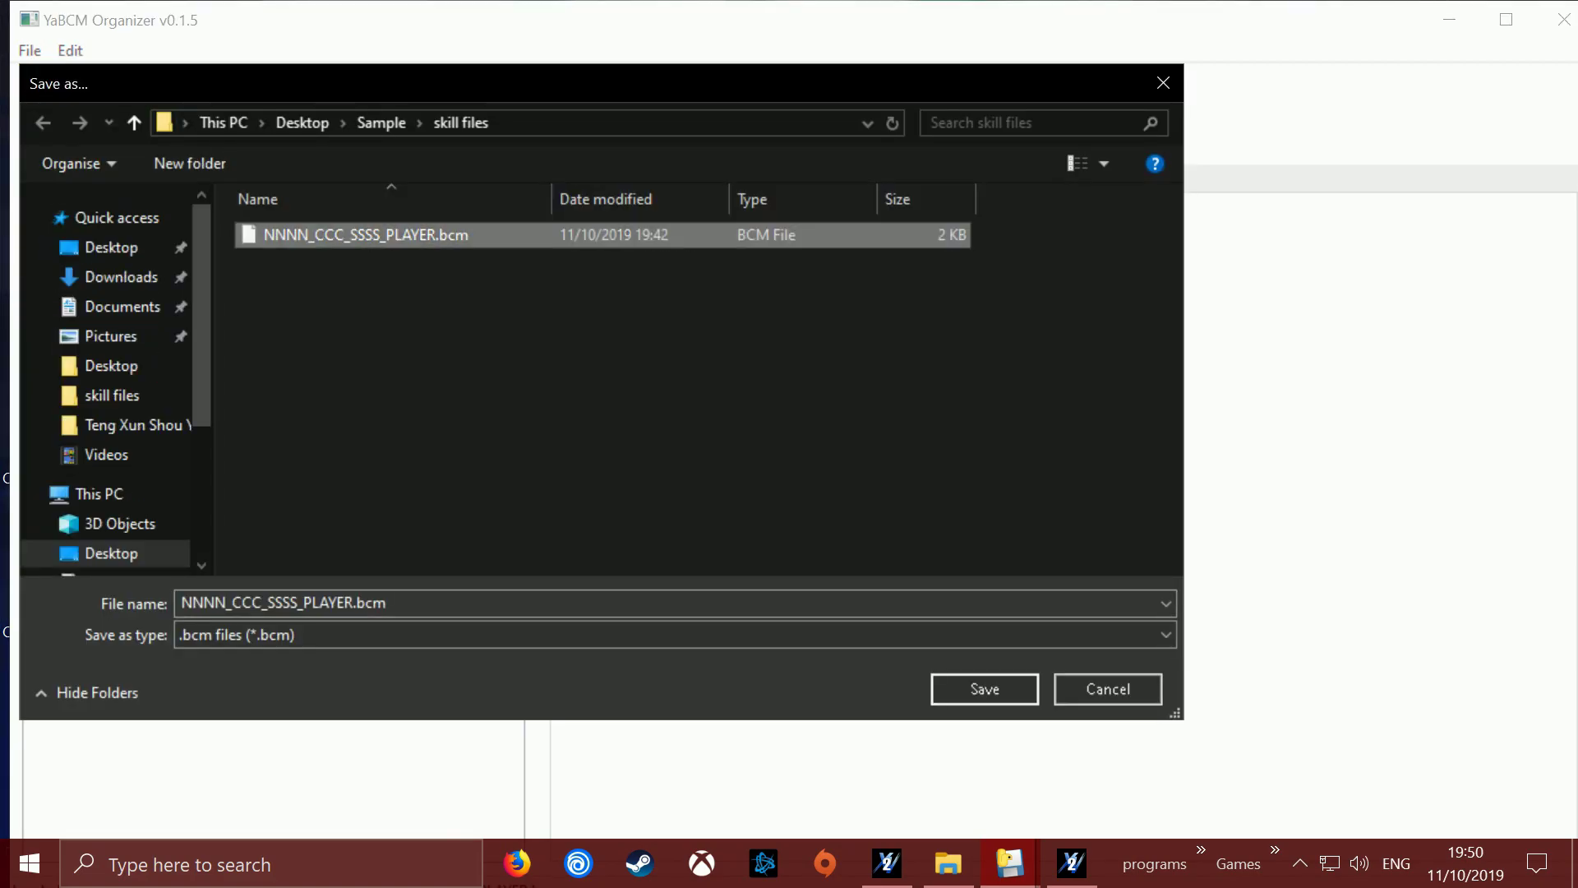
pyautogui.press('Return')
pyautogui.press('Return')
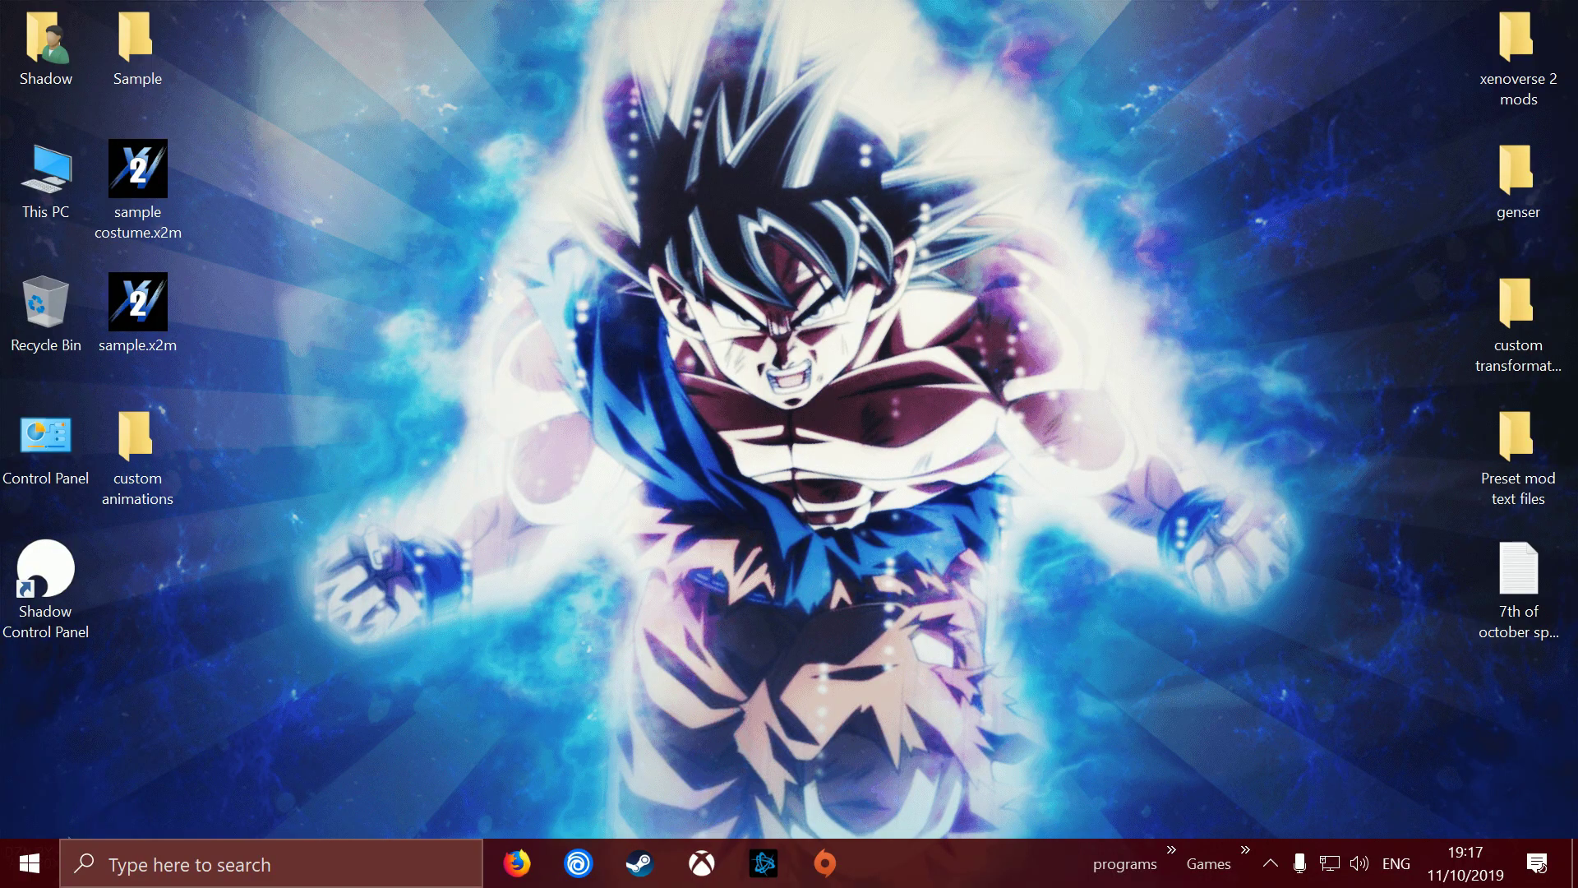
# - In File Explorer, open the "0. Normal" folder inside xenoverse 2 mods > NT > 0. Hair Change Transformations (CaC)
pyautogui.doubleClick(1517, 56)
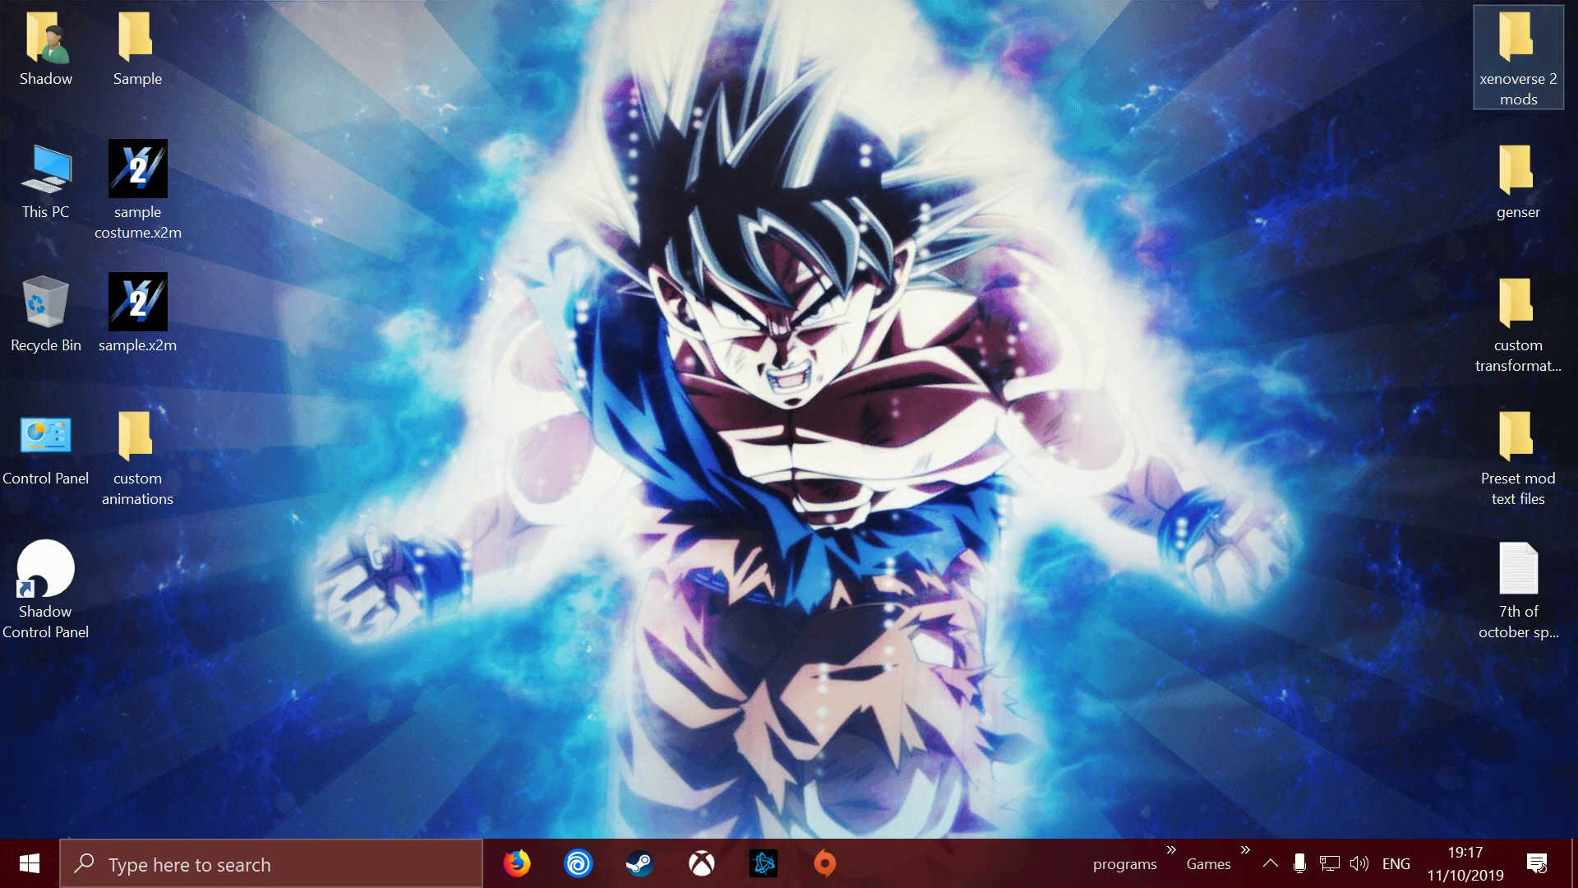
pyautogui.moveTo(658, 64); pyautogui.dragTo(840, 36)
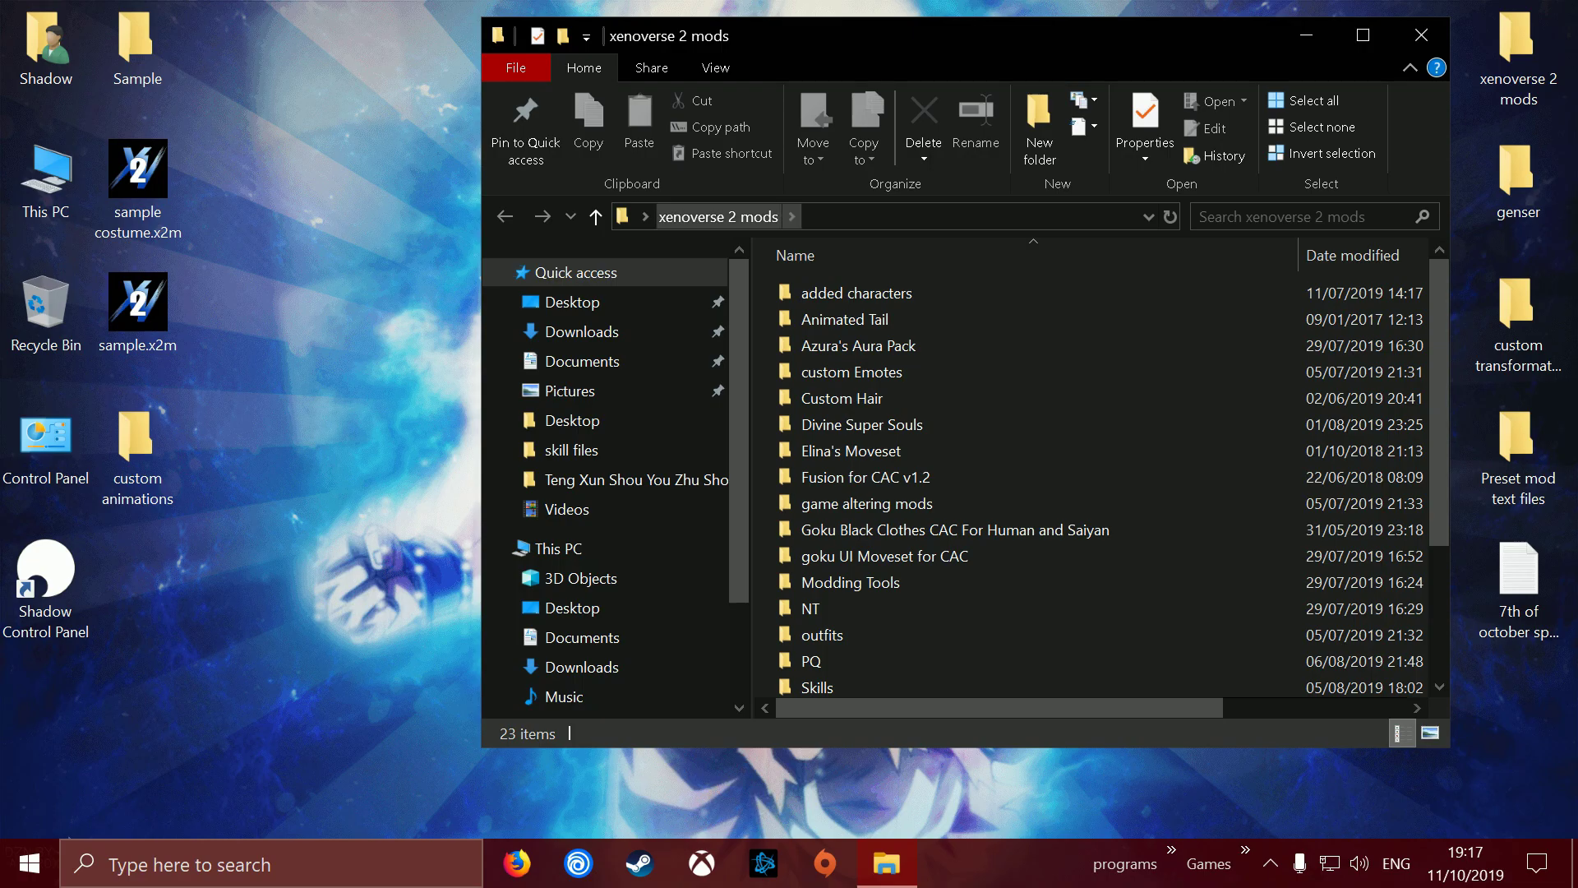
pyautogui.doubleClick(810, 608)
pyautogui.doubleClick(832, 293)
pyautogui.click(833, 293)
pyautogui.doubleClick(830, 292)
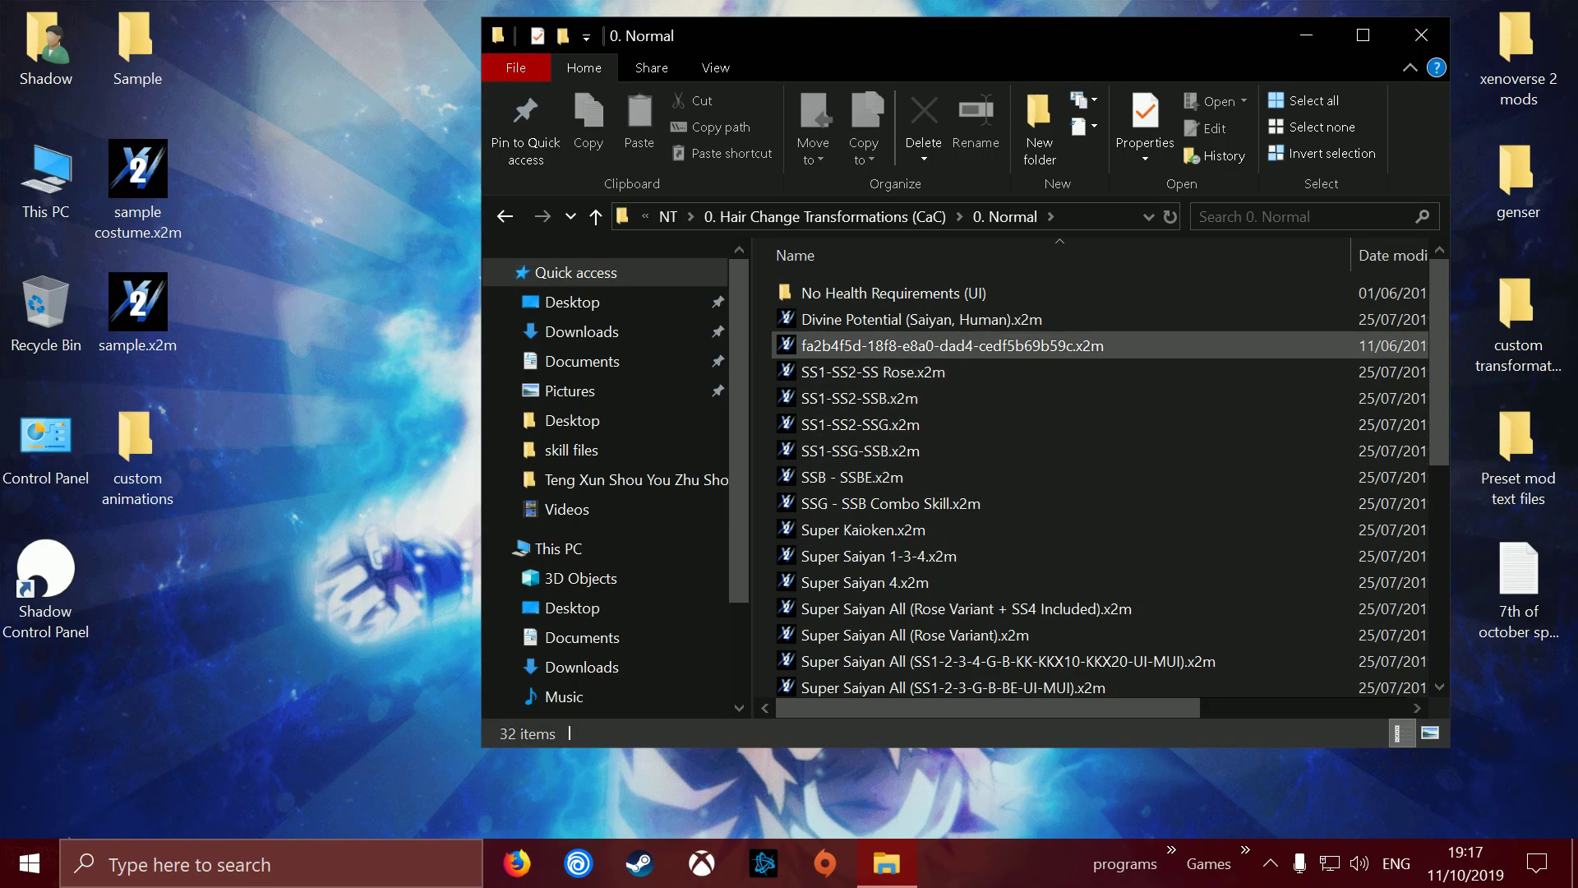
# - Find SS1-SSG-SSB.x2m in the folder and open it as an archive in 7-Zip
pyautogui.scroll(-1, 904, 582)
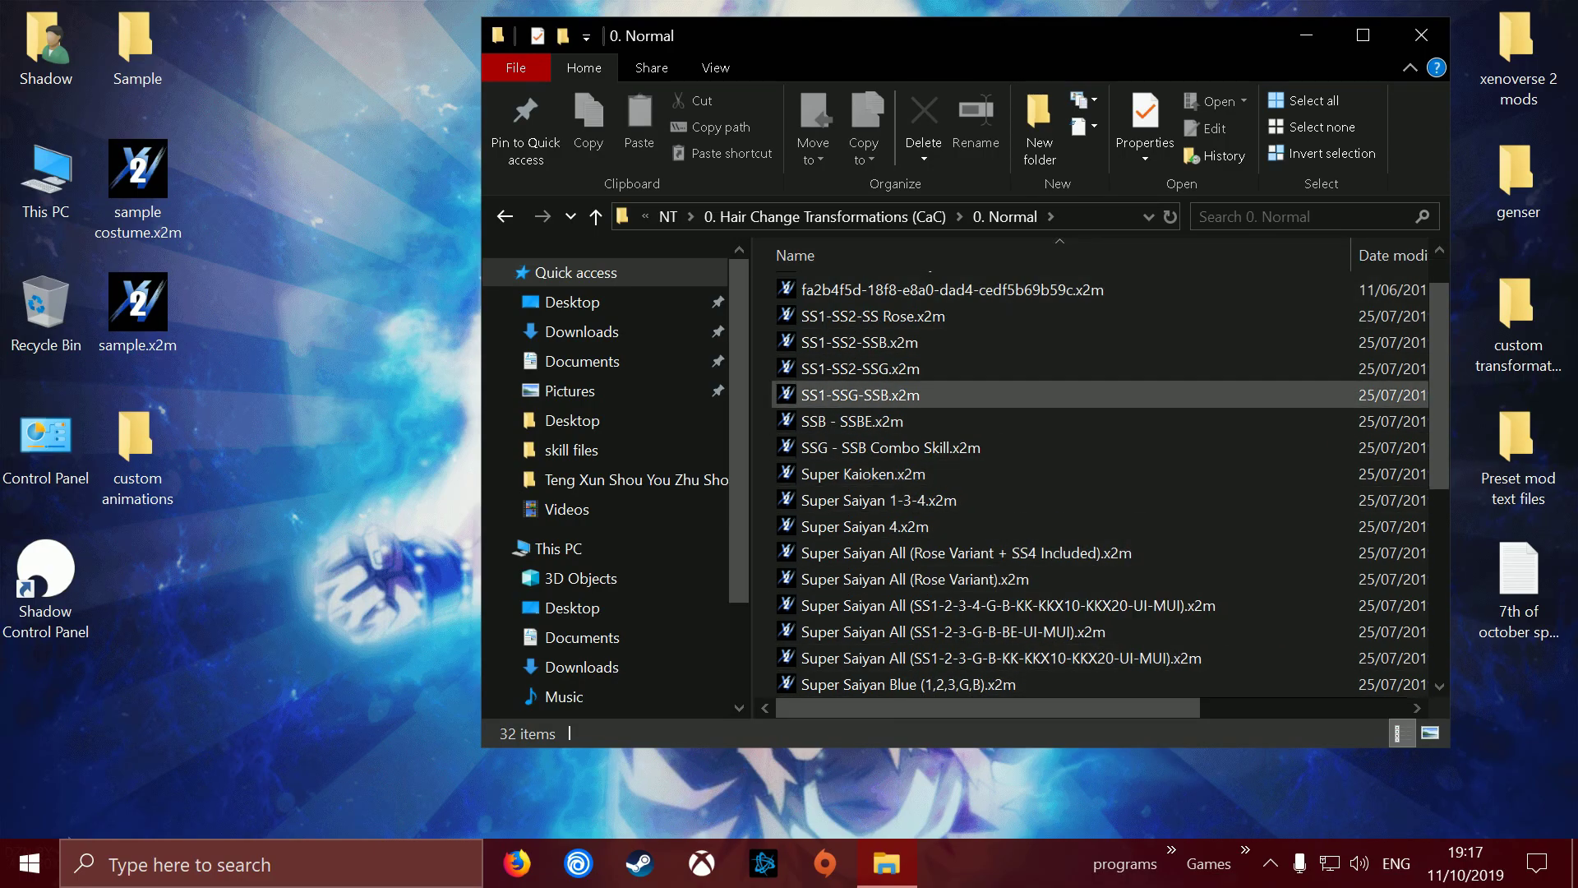
pyautogui.scroll(-1, 886, 447)
pyautogui.scroll(1, 886, 447)
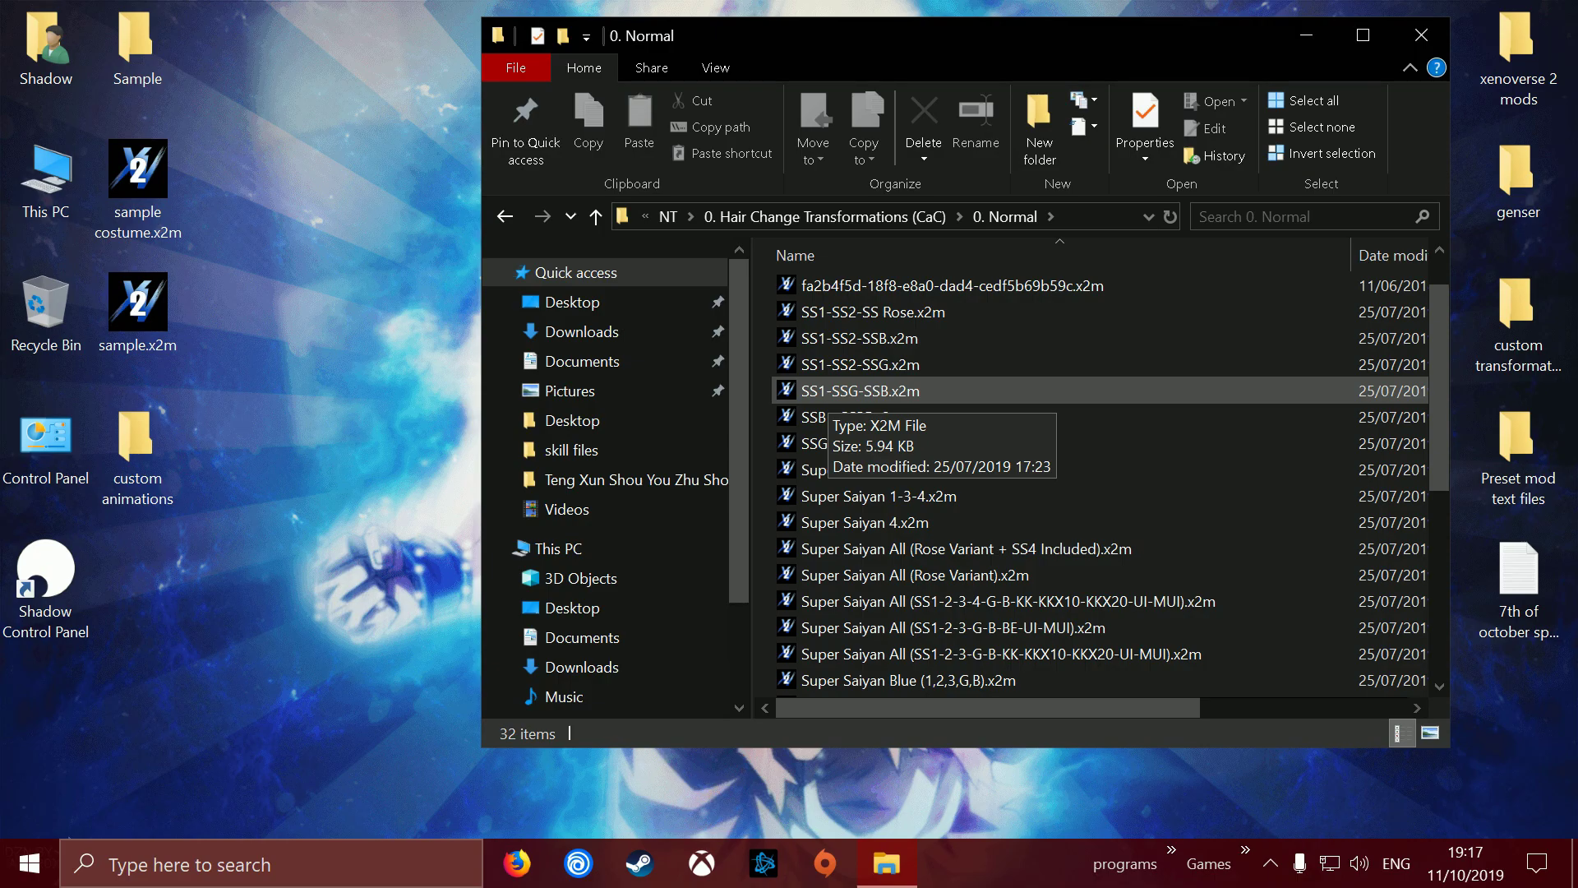
pyautogui.rightClick(842, 392)
pyautogui.moveTo(900, 395)
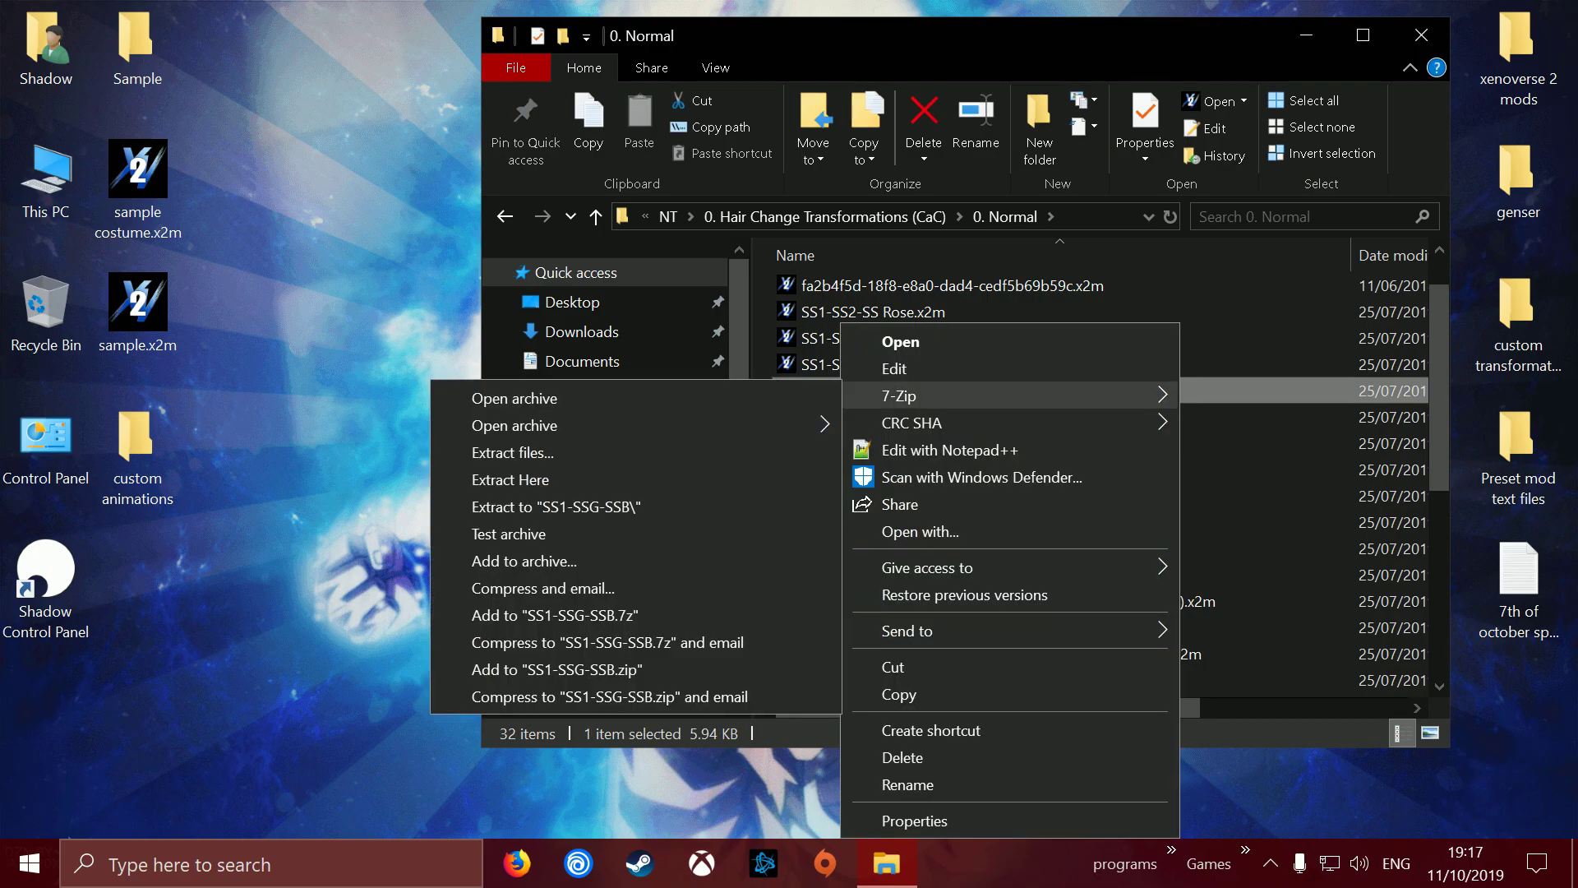
pyautogui.click(514, 398)
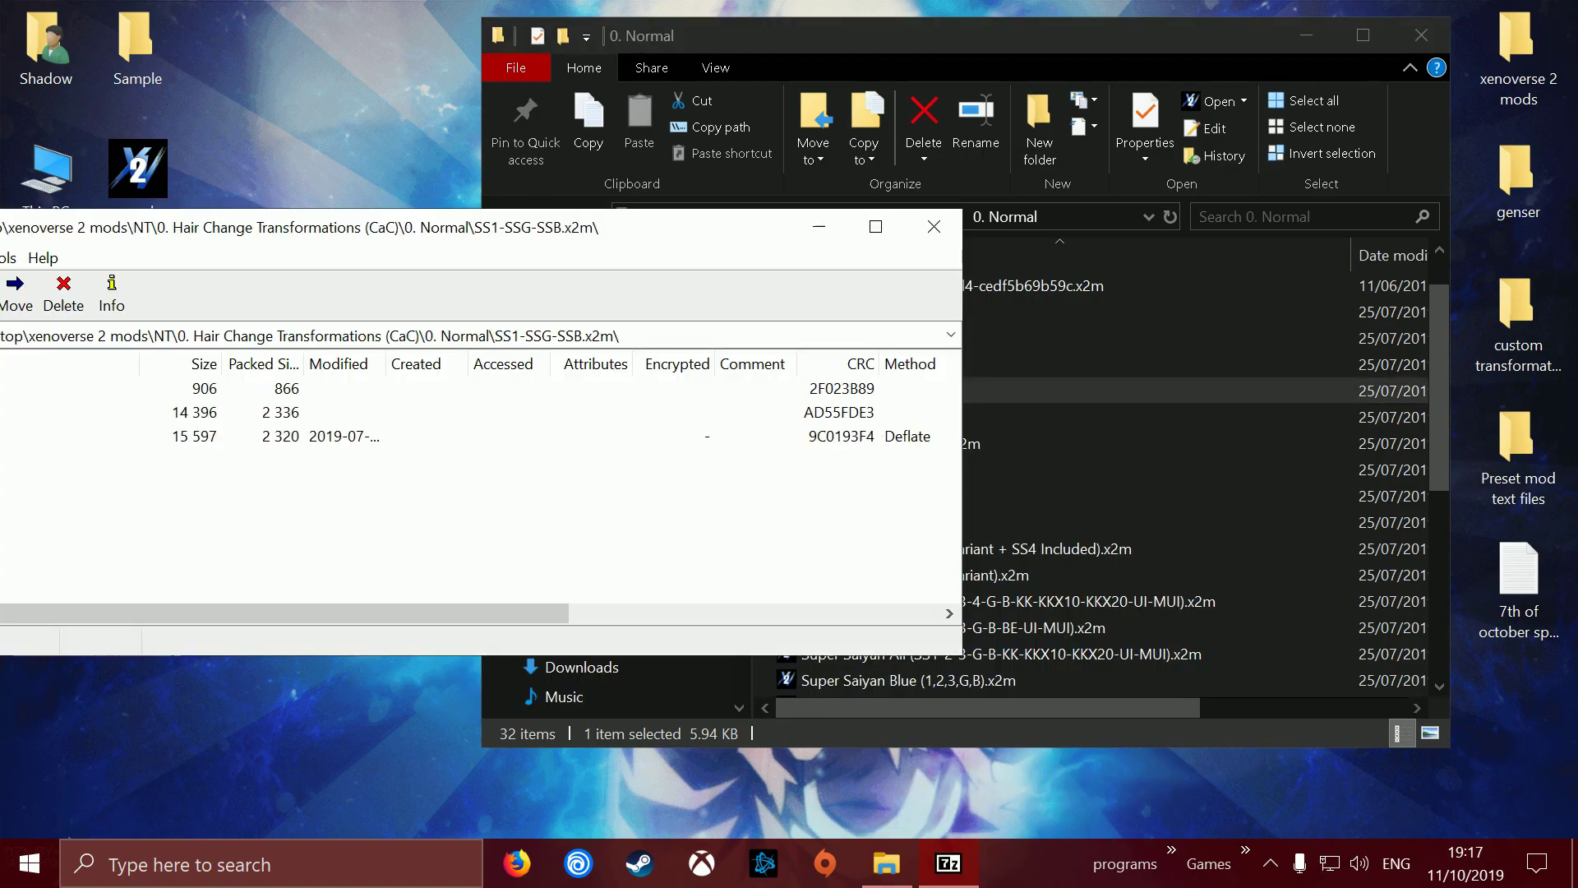
# - Extract NNNN_CCC_SSSS.bac and NNNN_CCC_SSSS_PLAYER.bcm from the archive's SKILL folder into the custom animations folder on the desktop, then close the archive
pyautogui.moveTo(301, 227); pyautogui.dragTo(1059, 224)
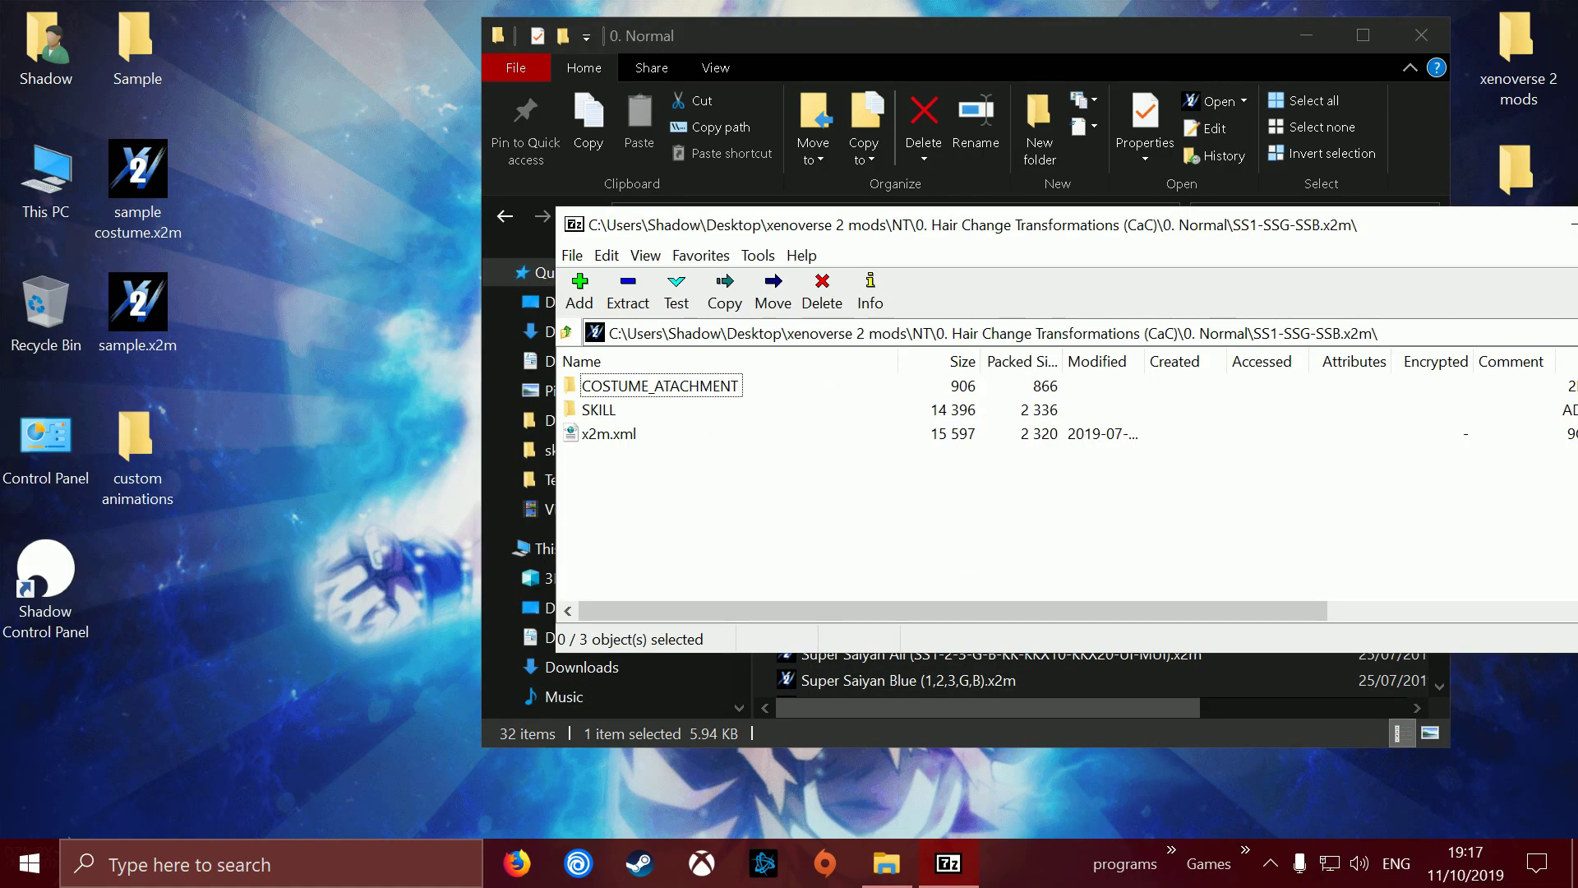
pyautogui.doubleClick(598, 410)
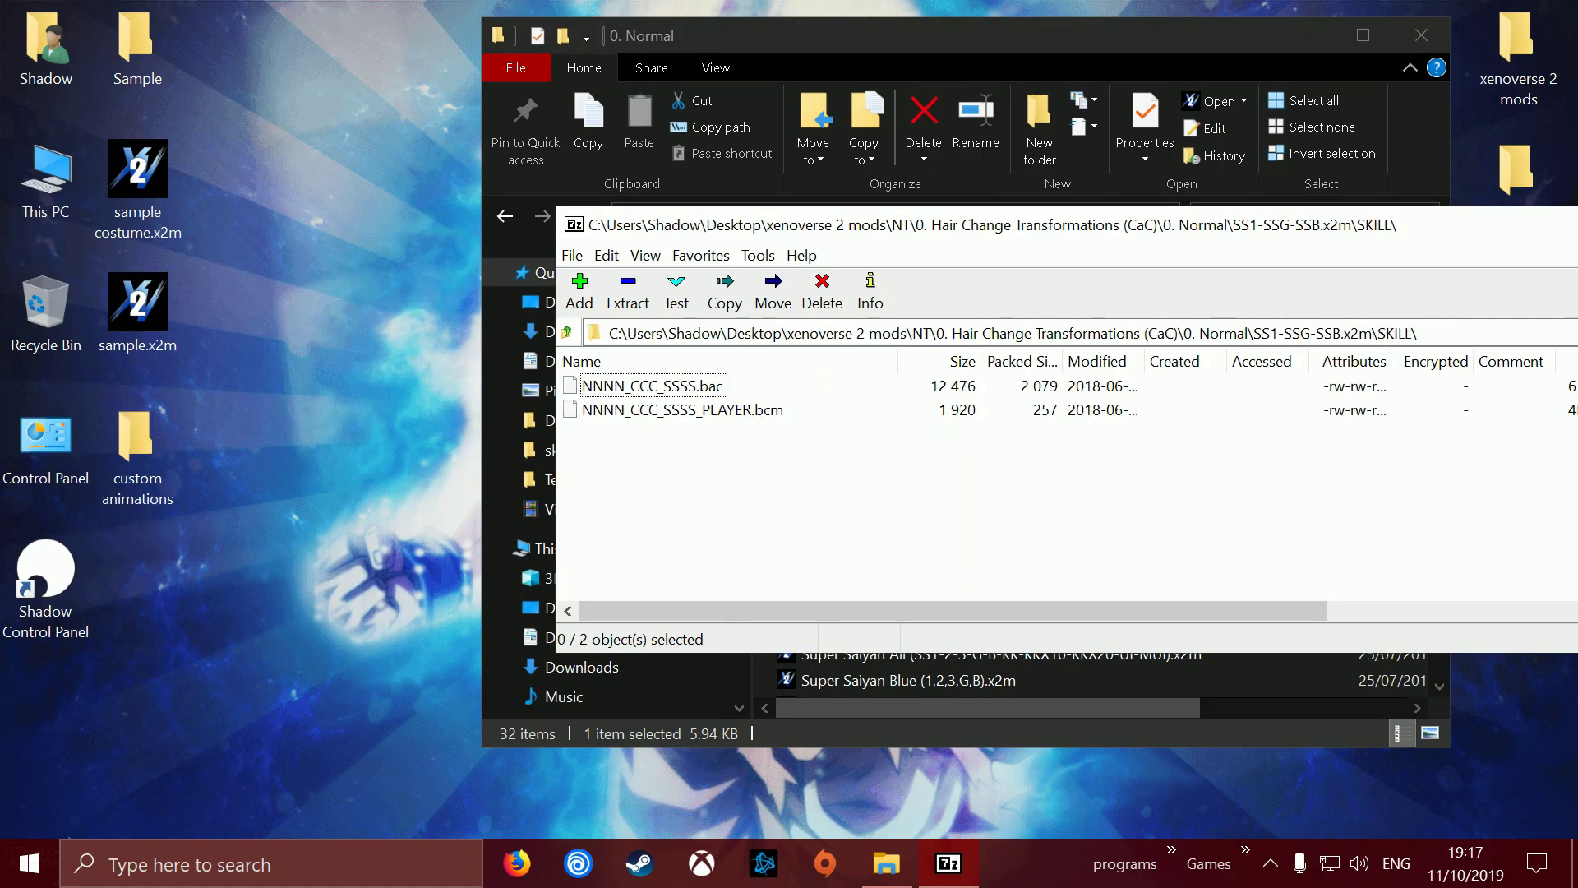
pyautogui.moveTo(713, 484); pyautogui.dragTo(137, 452)
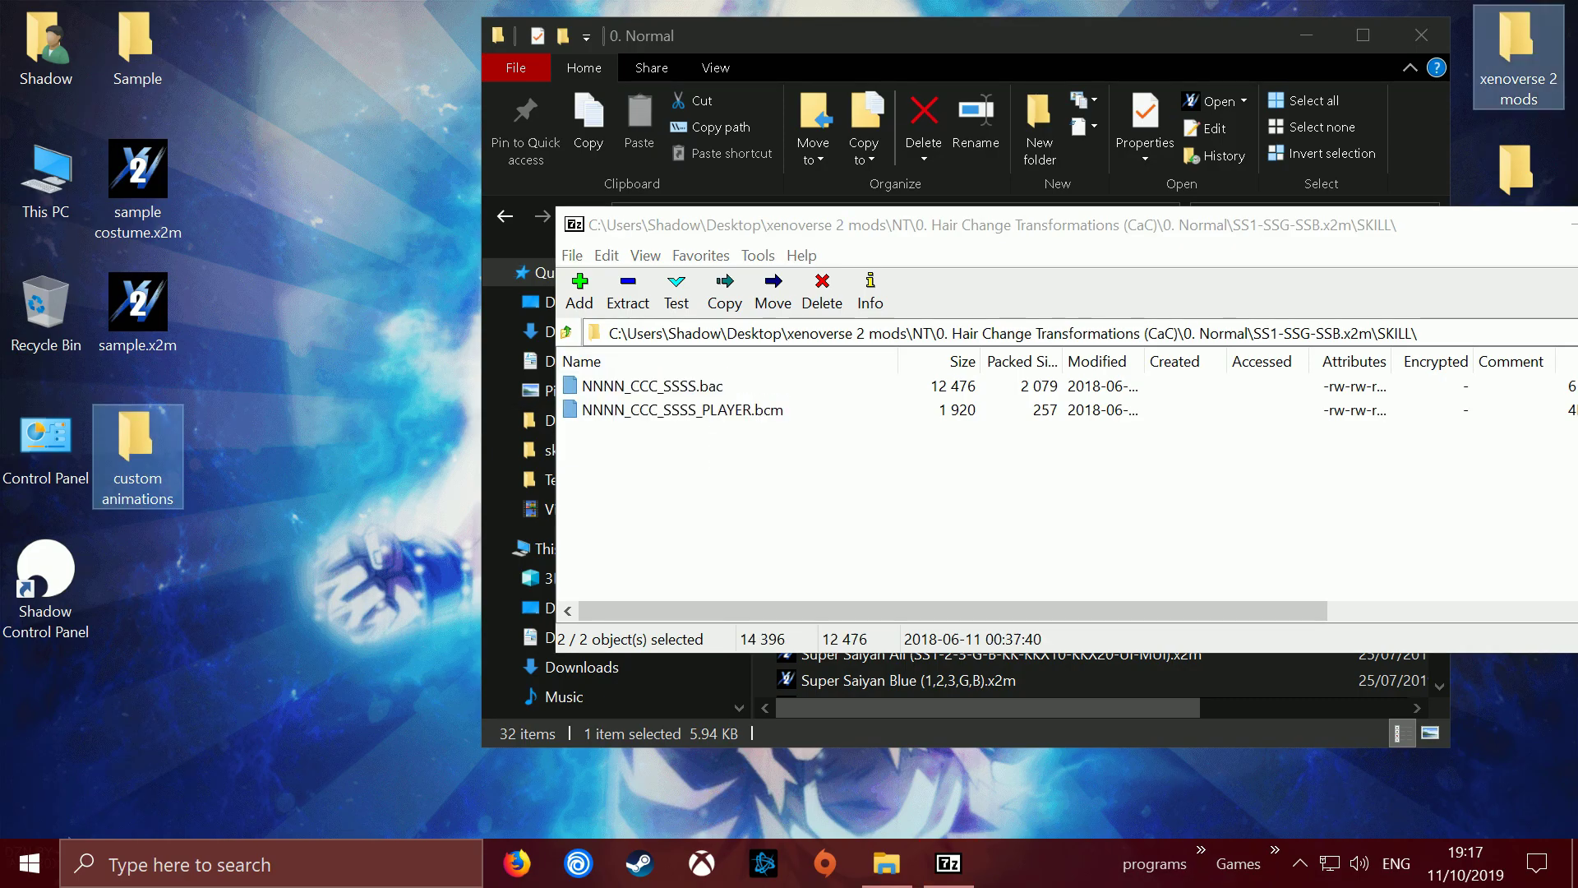
pyautogui.moveTo(1518, 58); pyautogui.dragTo(1518, 59)
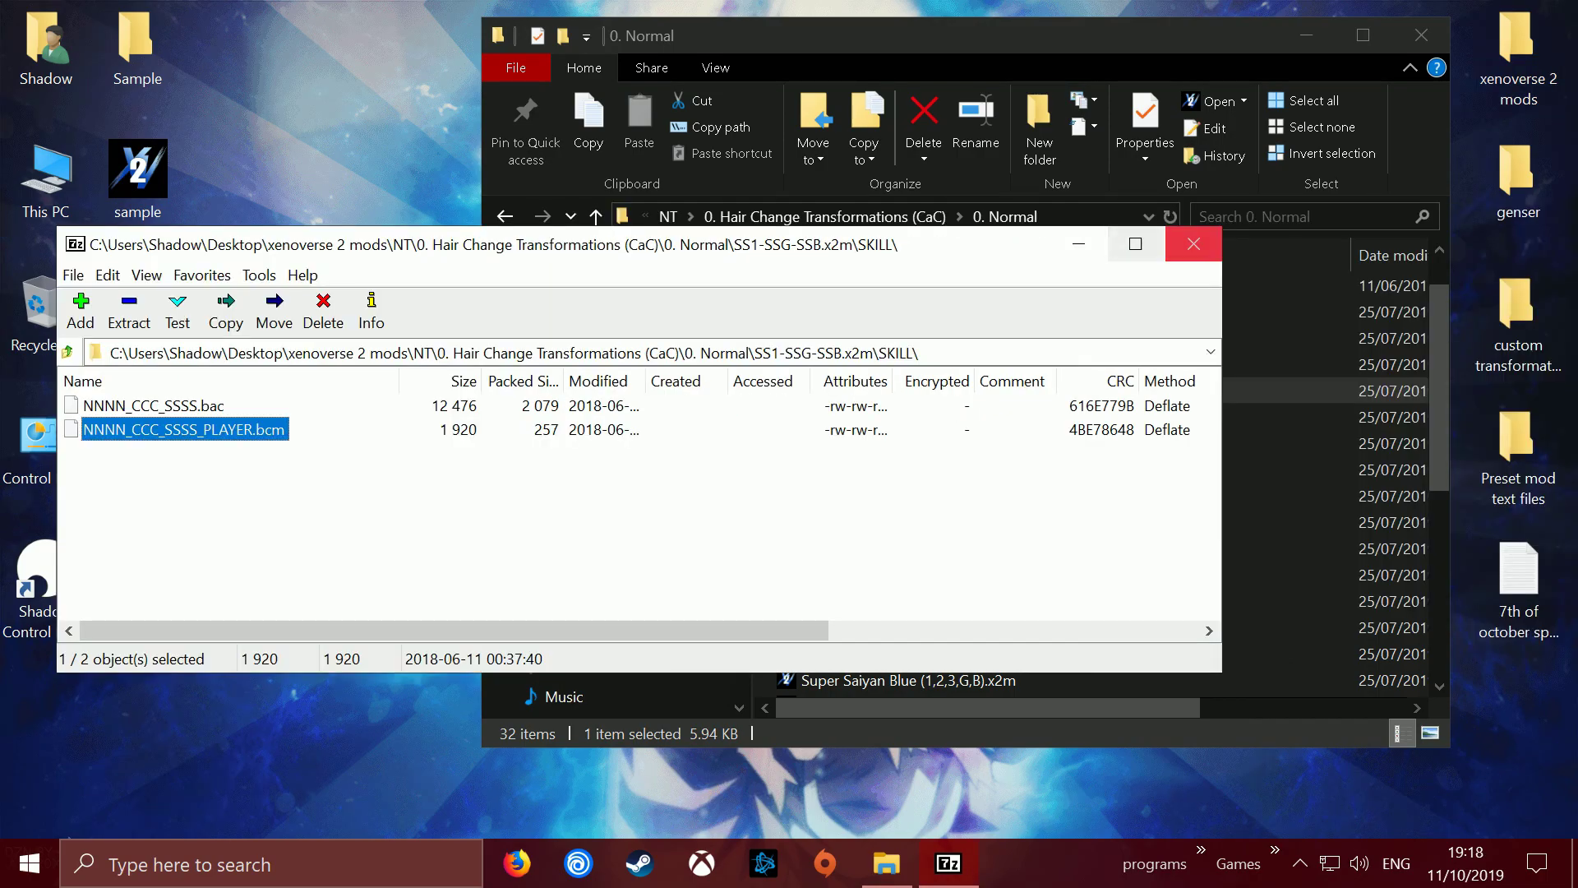
pyautogui.click(1192, 239)
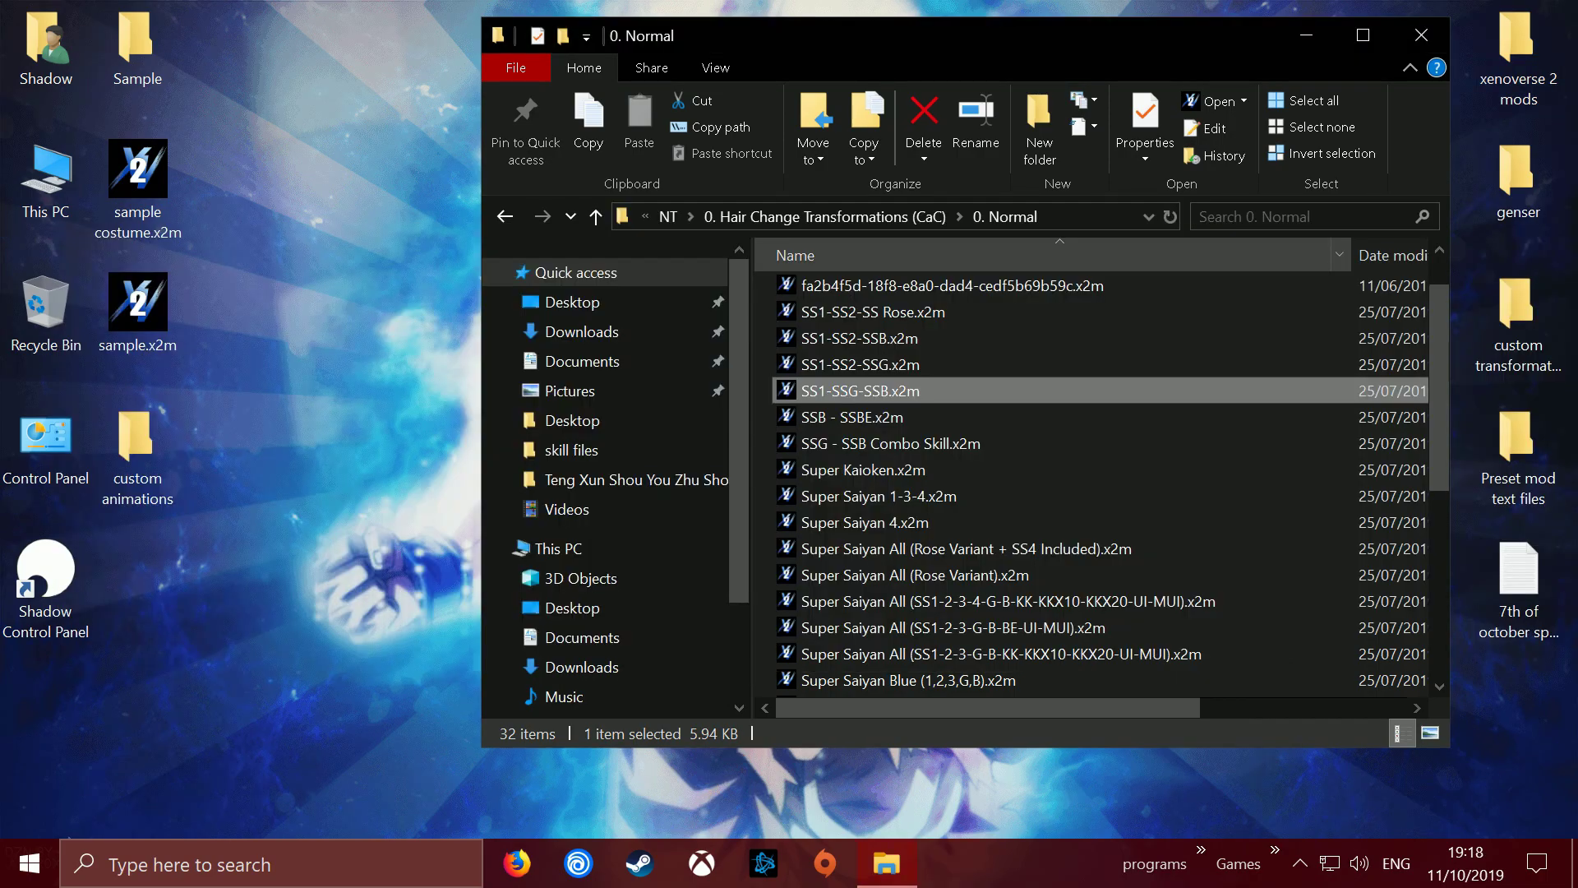
# - Open the custom animations folder from the desktop and close the "0. Normal" folder window
pyautogui.click(1463, 82)
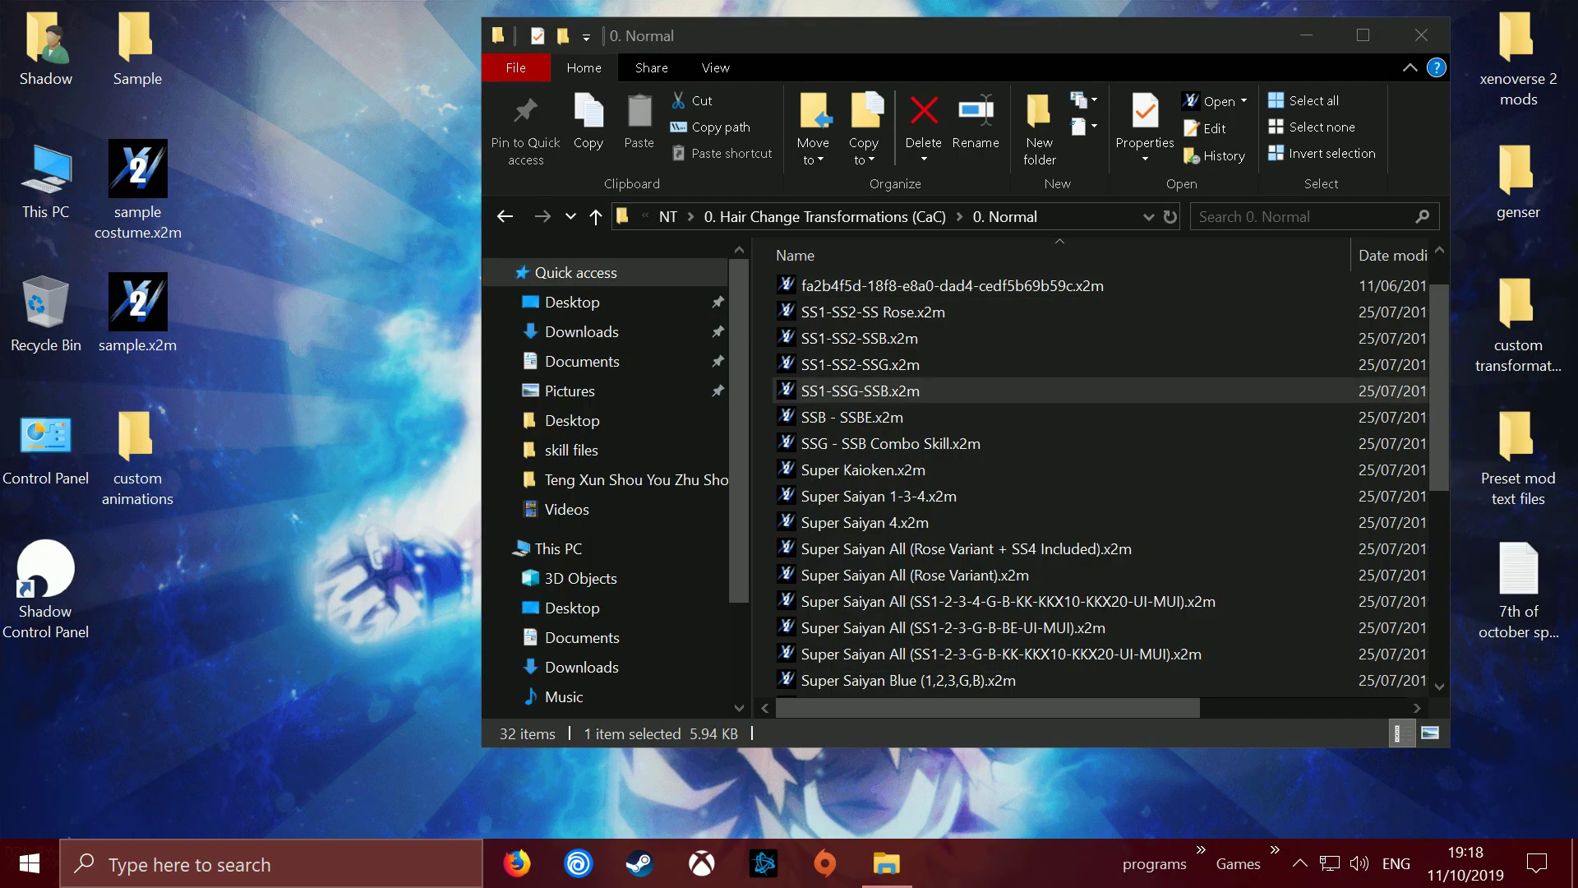
pyautogui.doubleClick(136, 452)
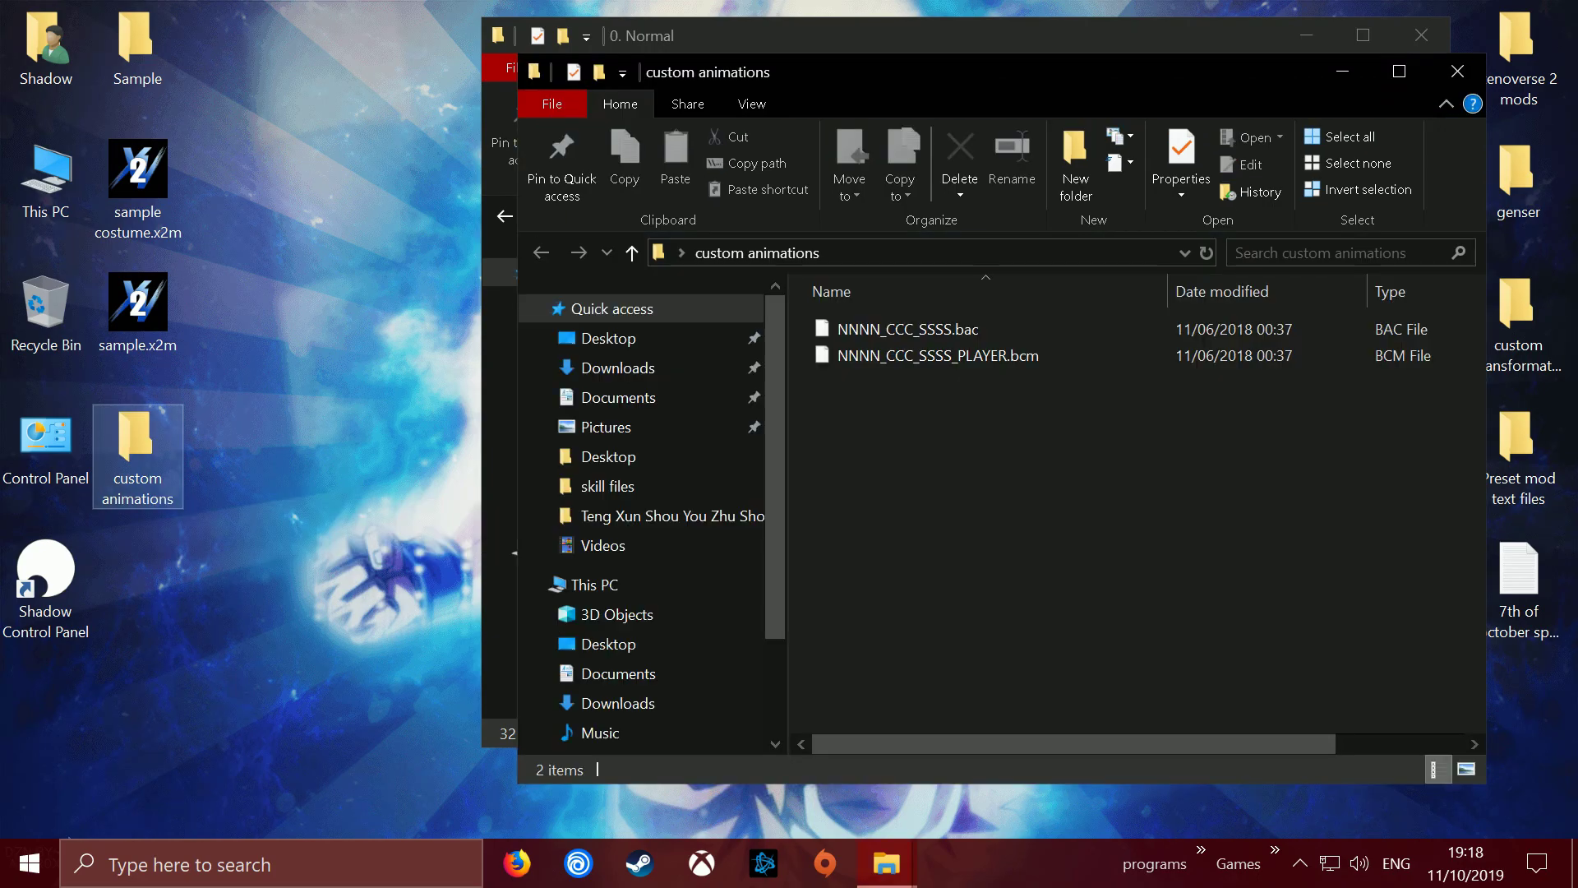
pyautogui.moveTo(887, 76); pyautogui.dragTo(600, 87)
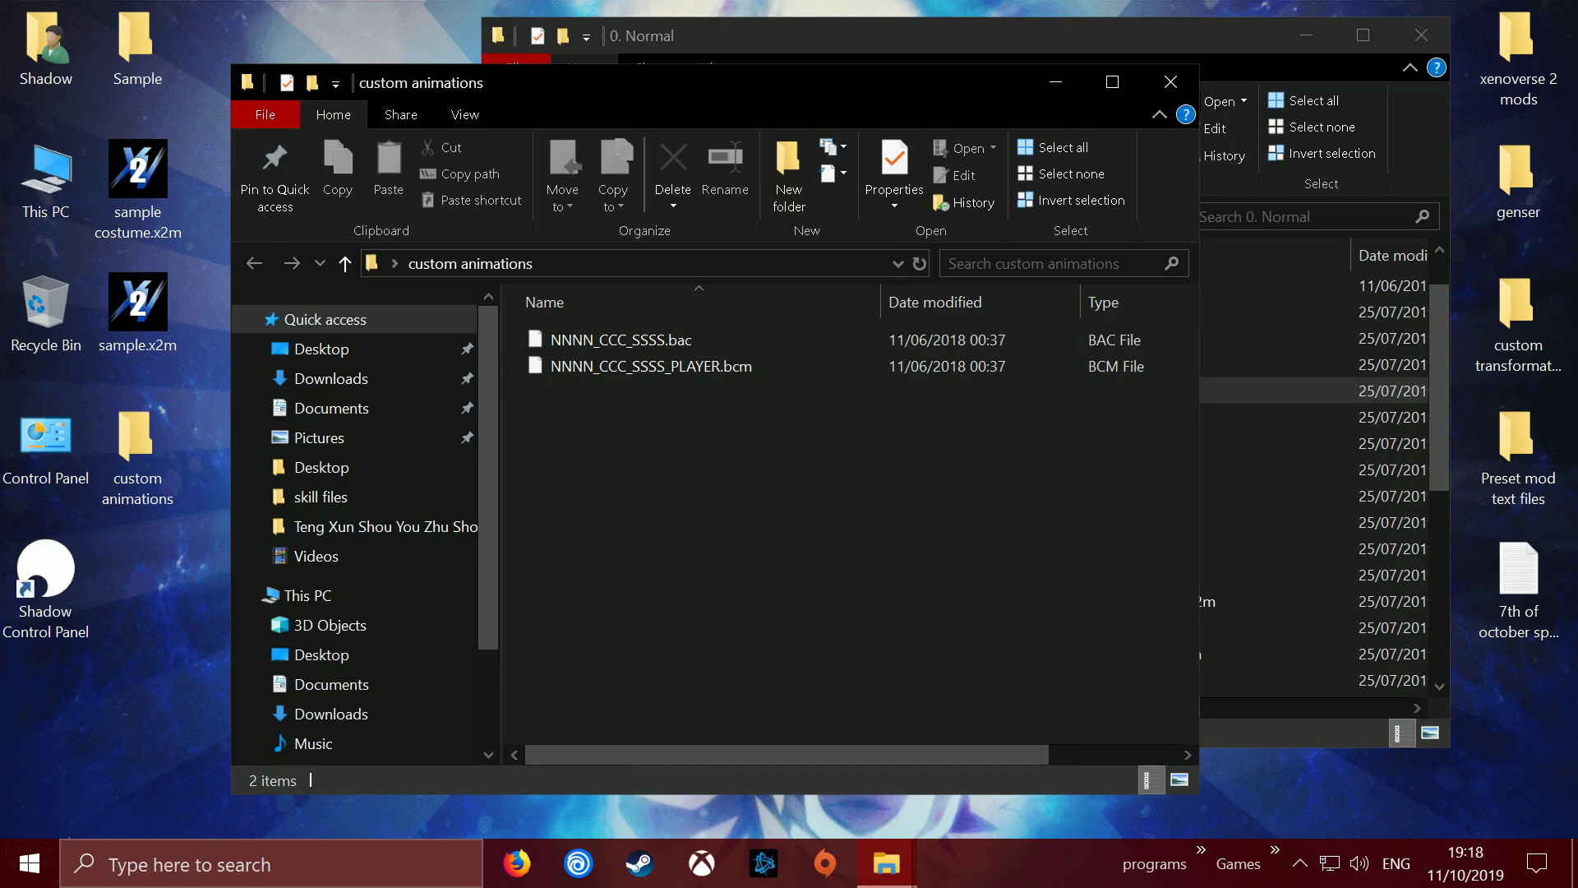
pyautogui.click(1282, 339)
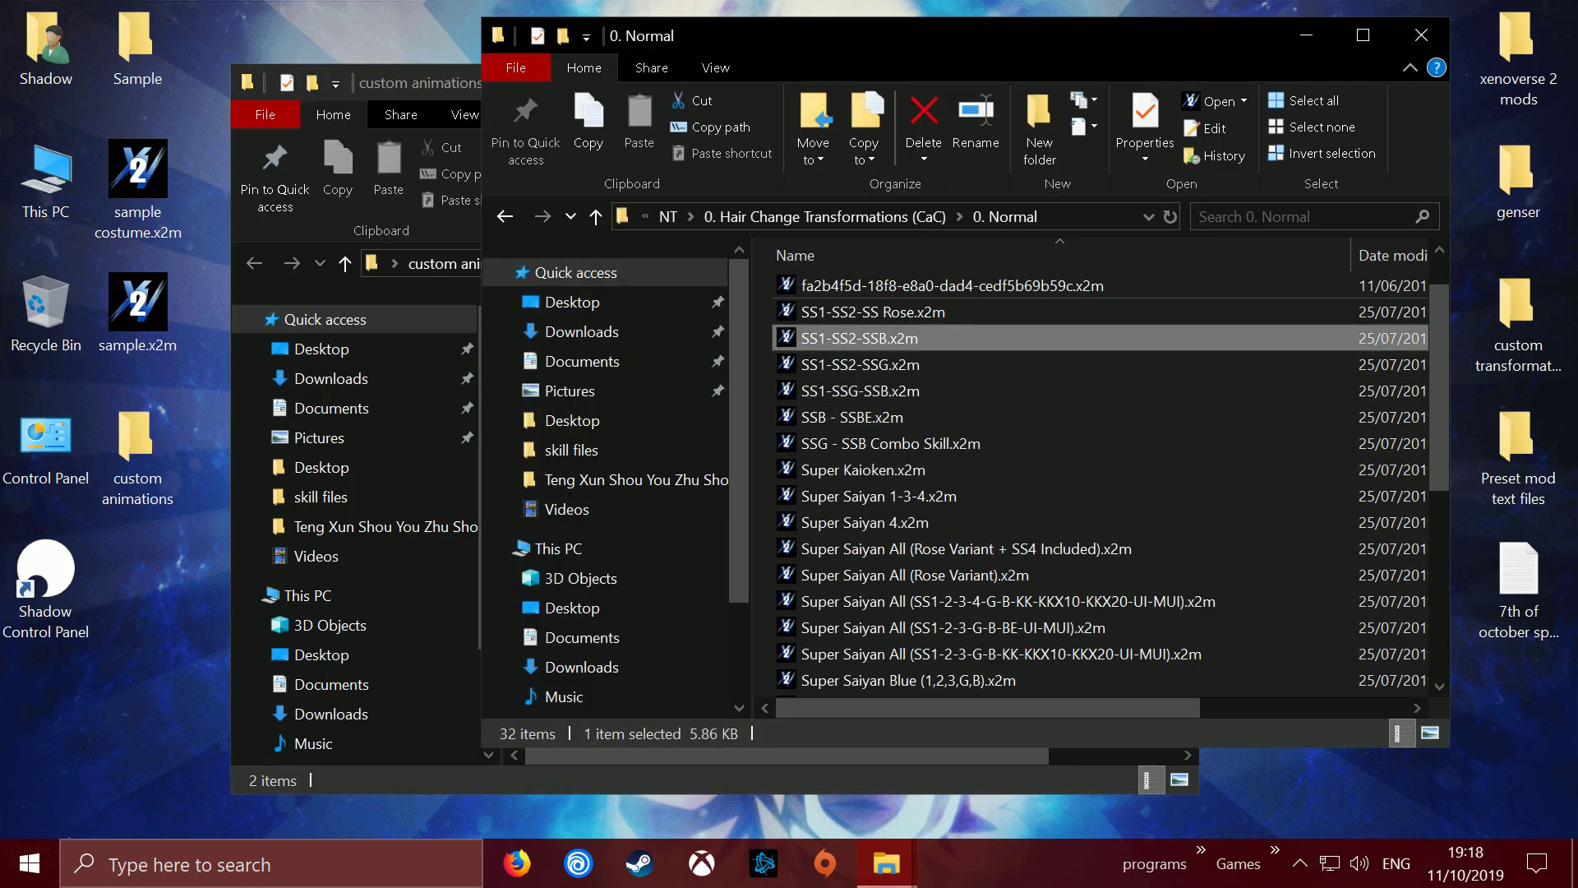
pyautogui.click(419, 83)
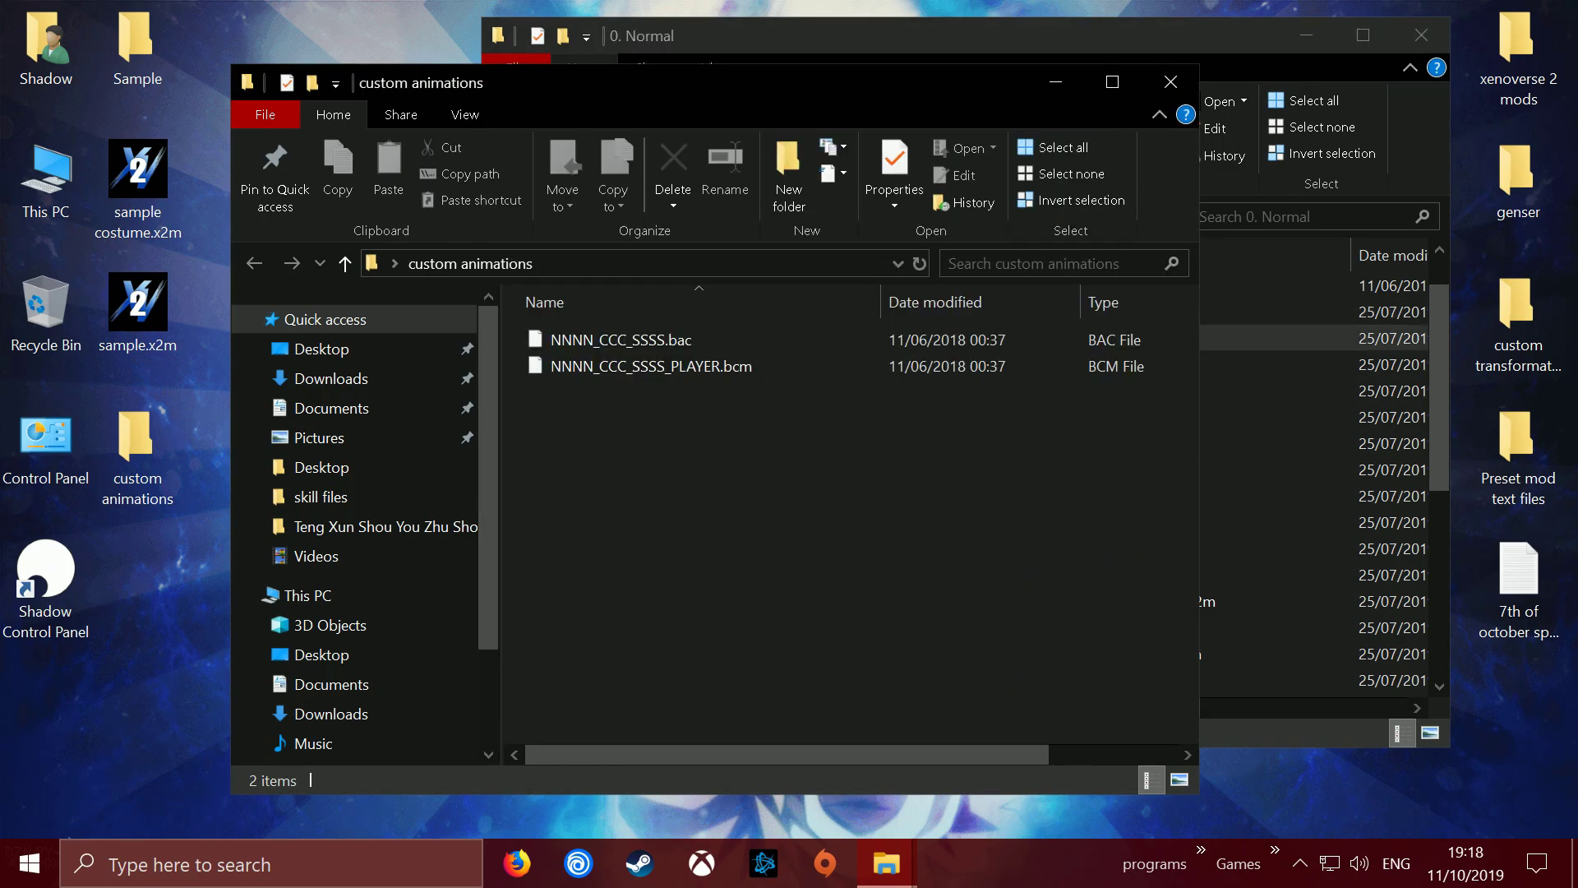
pyautogui.click(1299, 391)
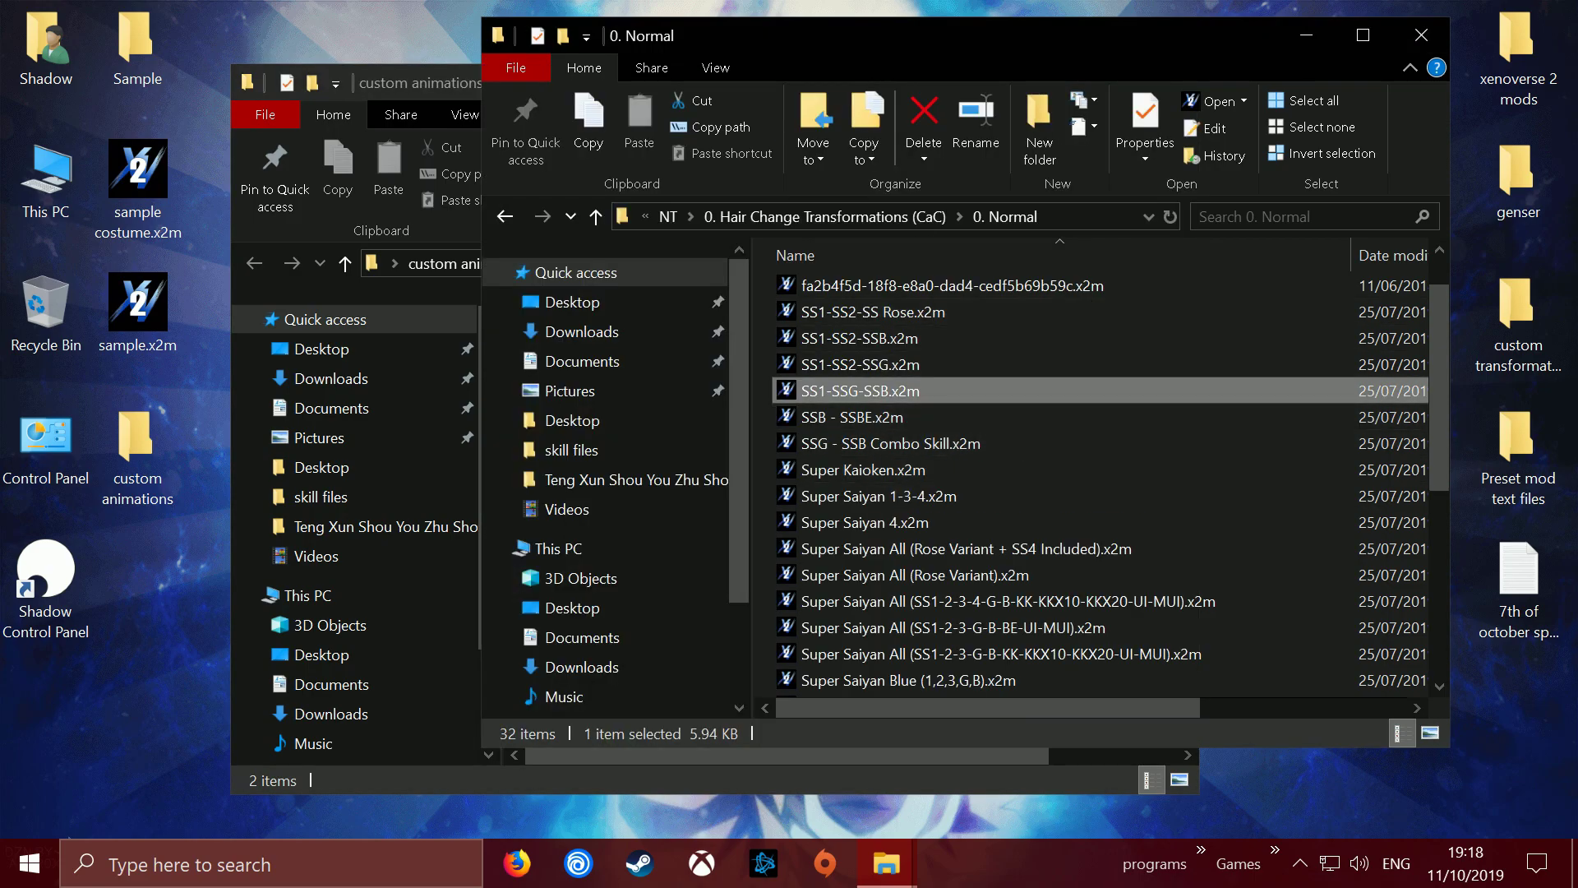
pyautogui.hotkey('alt', 'Tab')
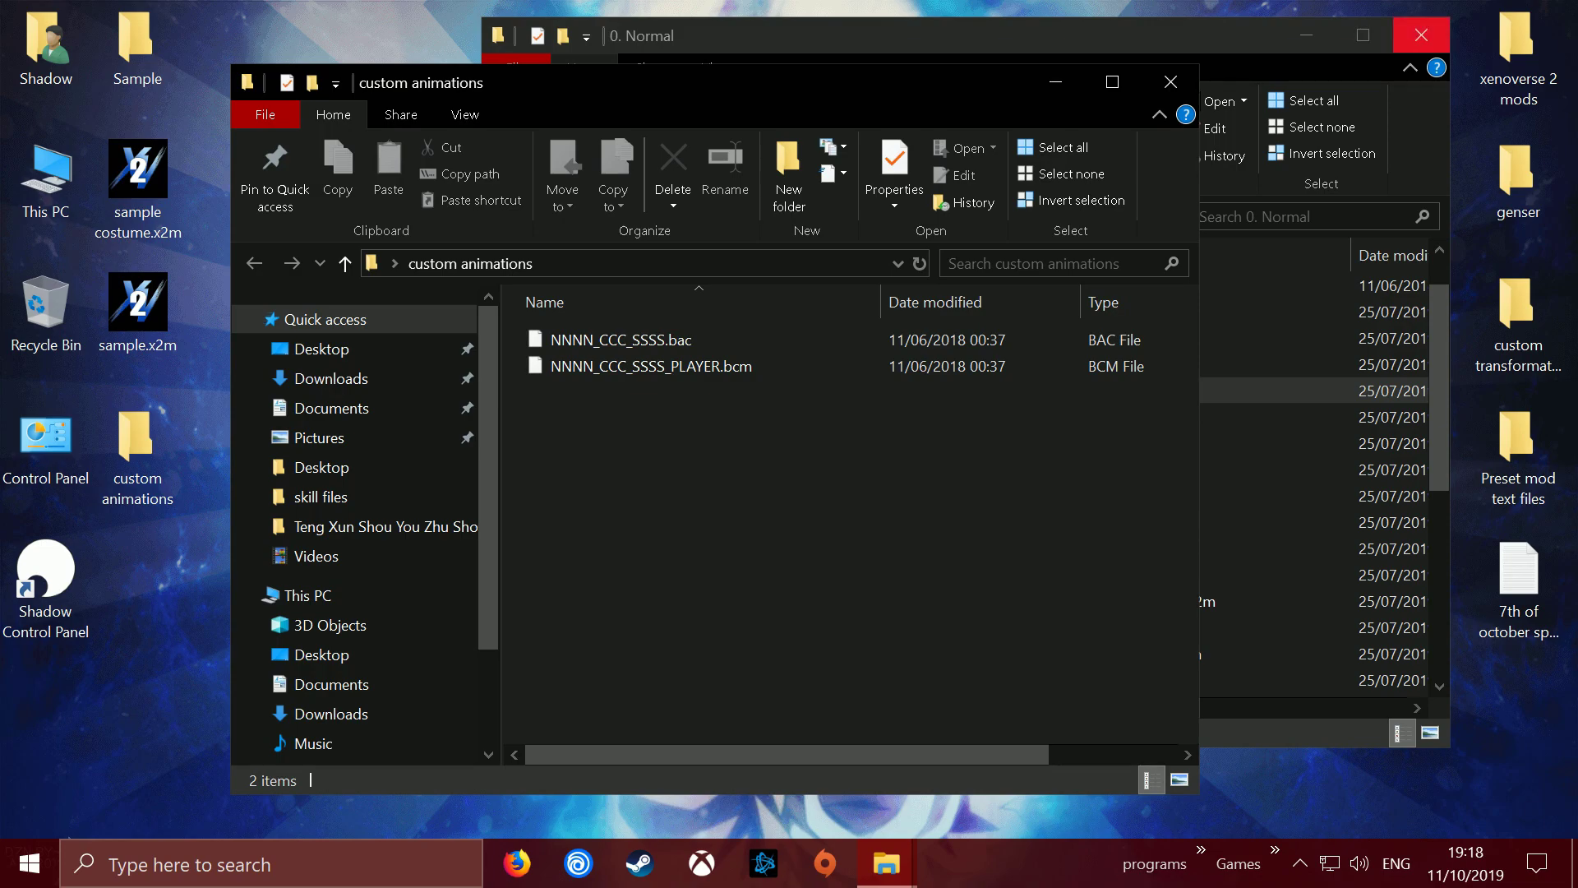
pyautogui.click(1421, 35)
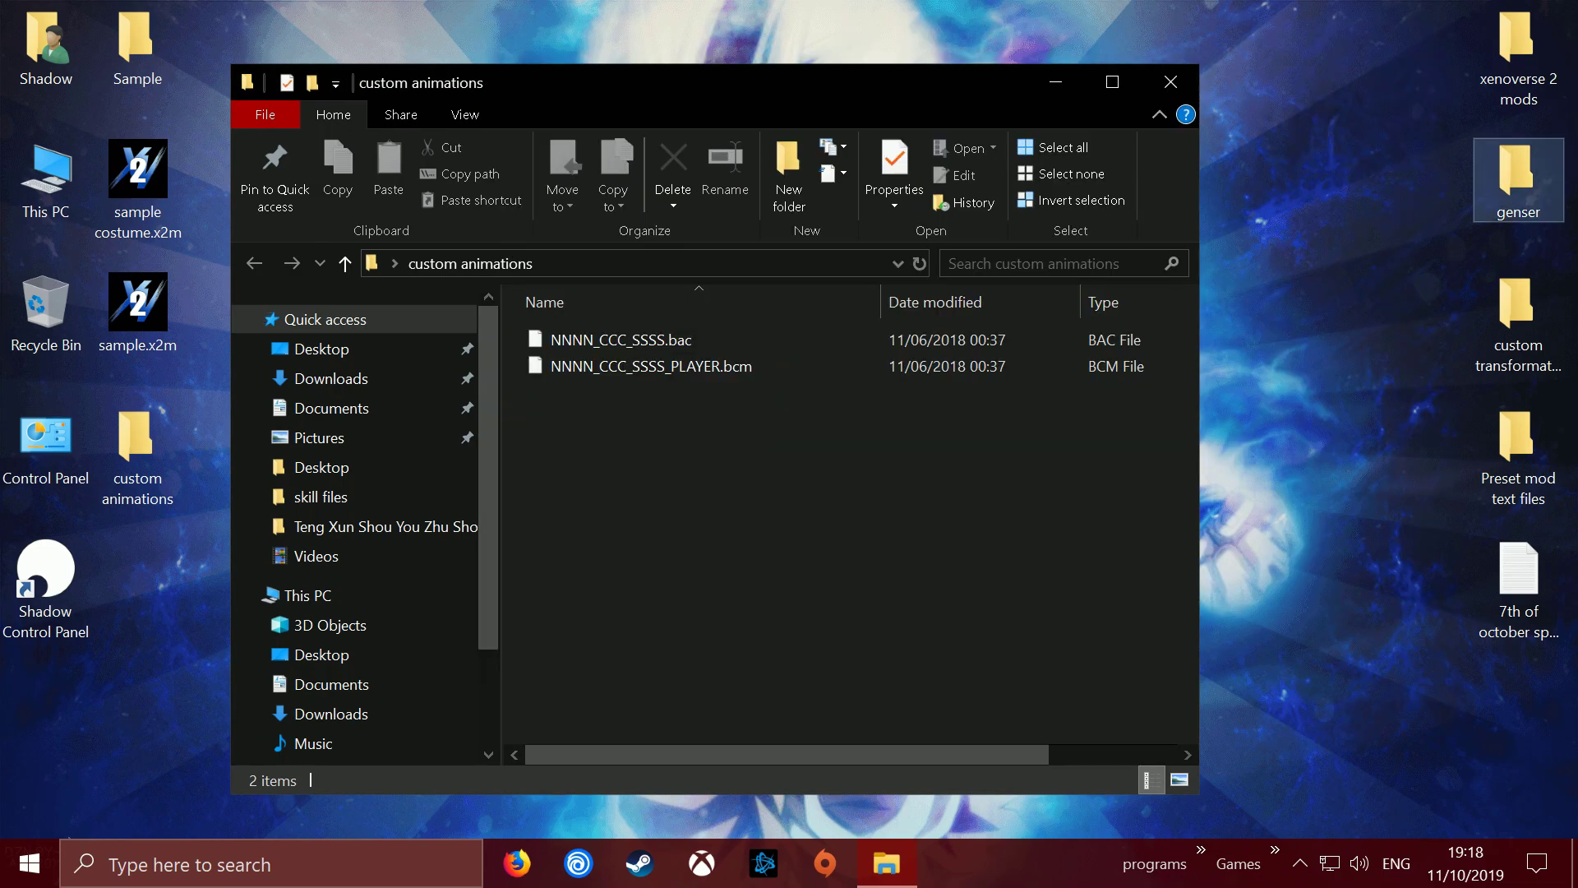
# - Open the genser folder beside custom animations and convert NNNN_CCC_SSSS.bac to XML with genser.exe
pyautogui.doubleClick(1519, 176)
pyautogui.click(1299, 863)
pyautogui.press('Escape')
pyautogui.moveTo(637, 21); pyautogui.dragTo(1252, 100)
pyautogui.moveTo(789, 83); pyautogui.dragTo(671, 67)
pyautogui.moveTo(493, 324); pyautogui.dragTo(1189, 398)
pyautogui.moveTo(1303, 409); pyautogui.dragTo(1266, 408)
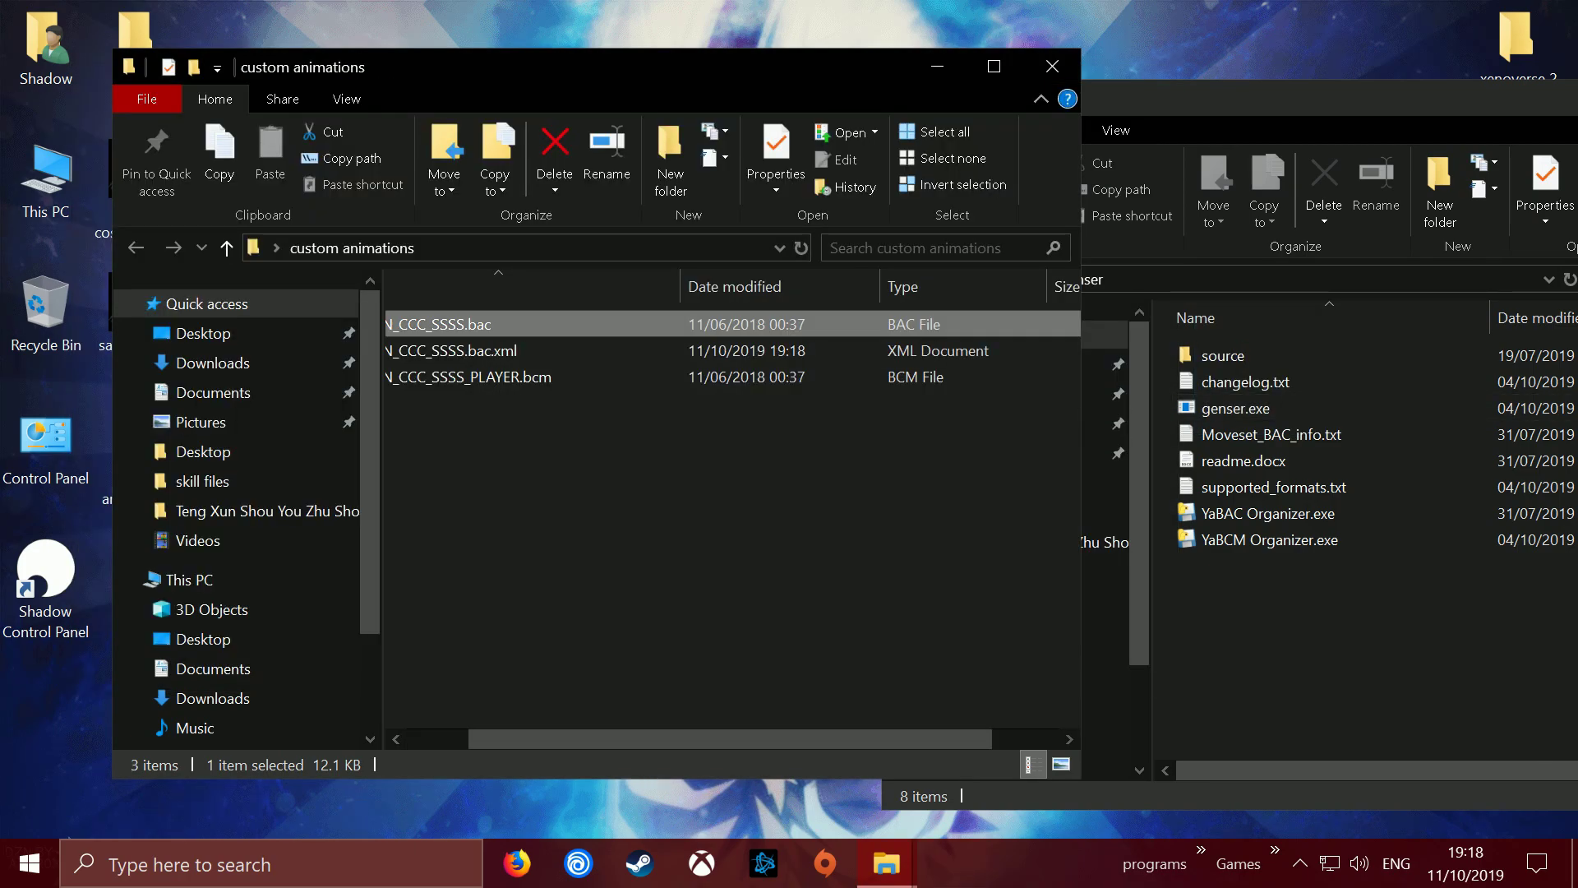
pyautogui.moveTo(730, 738); pyautogui.dragTo(668, 738)
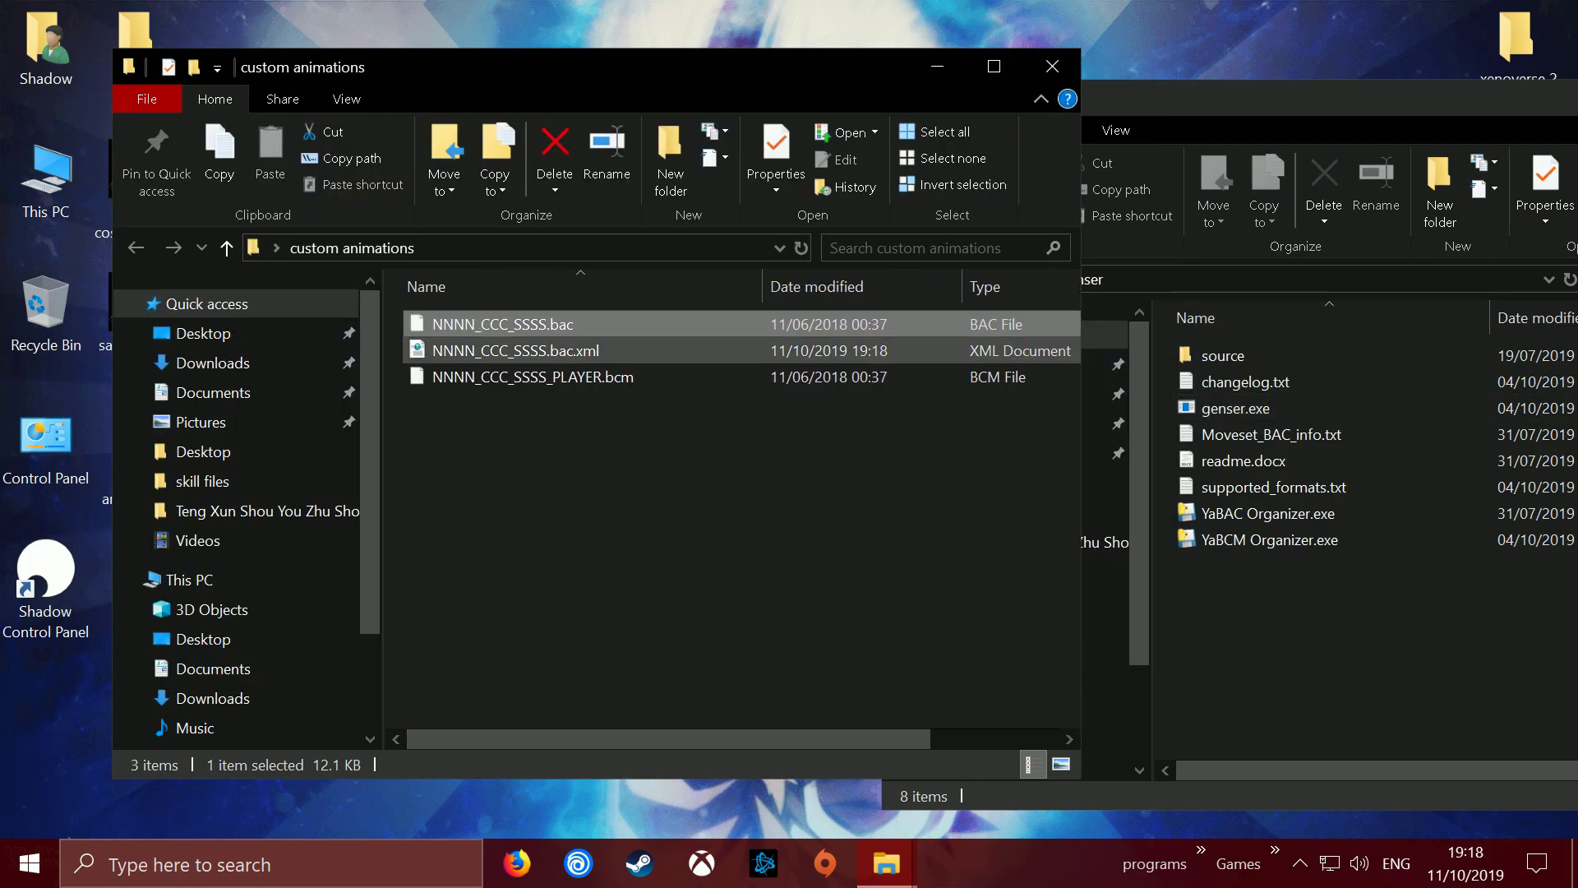
# - Open the NNNN_CCC_SSSS.bac.xml from custom animations in Notepad++ and search for "idx" to reach BacEntry 2
pyautogui.rightClick(515, 350)
pyautogui.click(625, 447)
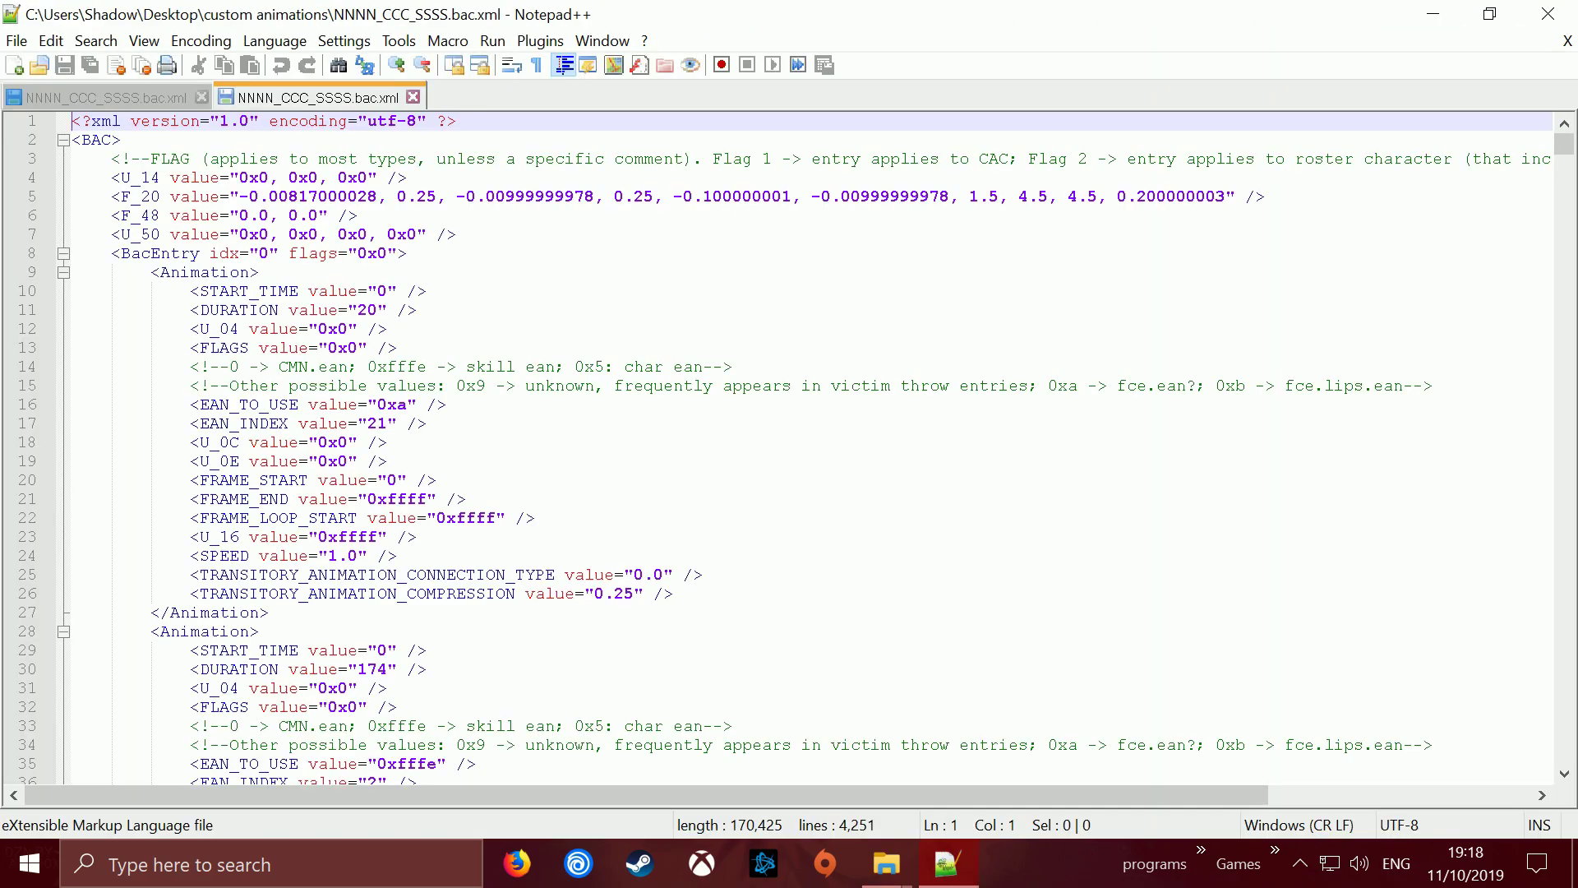
pyautogui.scroll(-2, 785, 448)
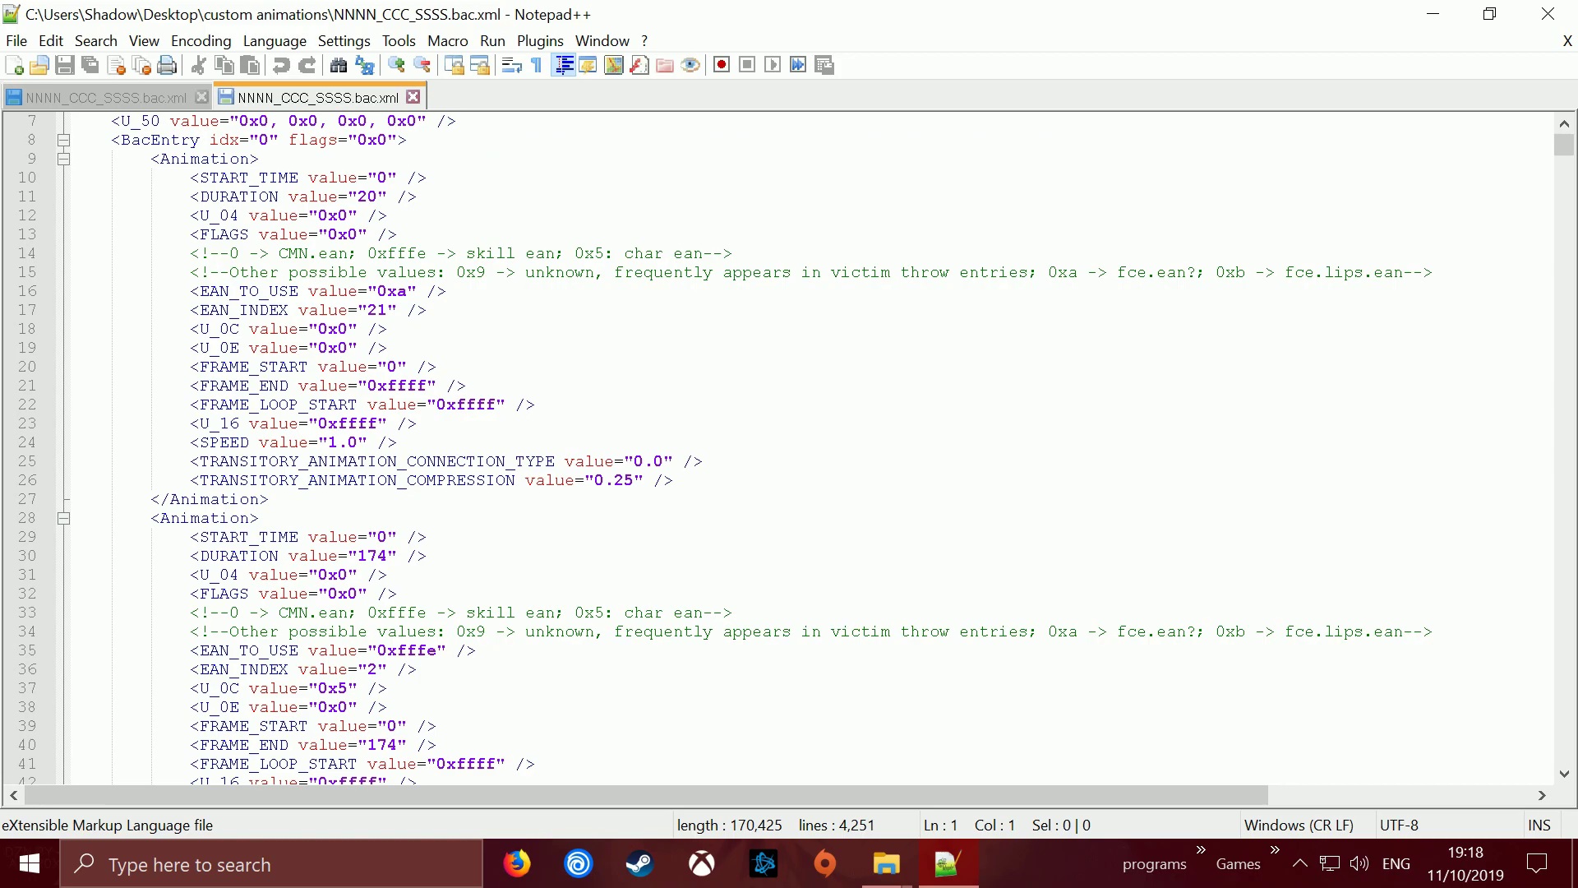
pyautogui.scroll(2, 785, 448)
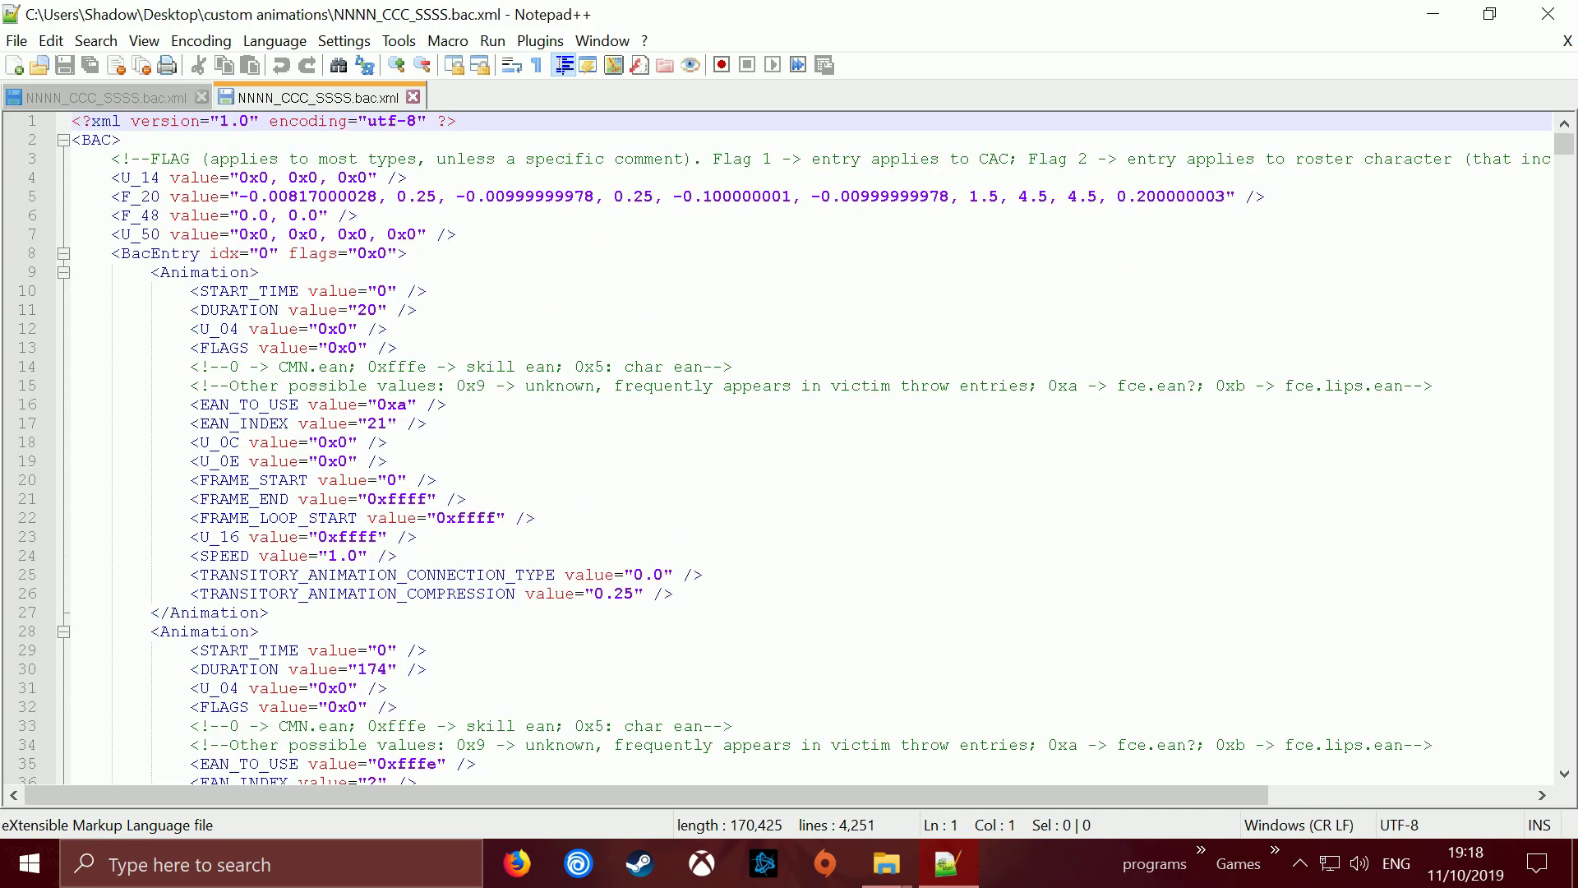
pyautogui.click(279, 235)
pyautogui.hotkey('ctrl', 'f')
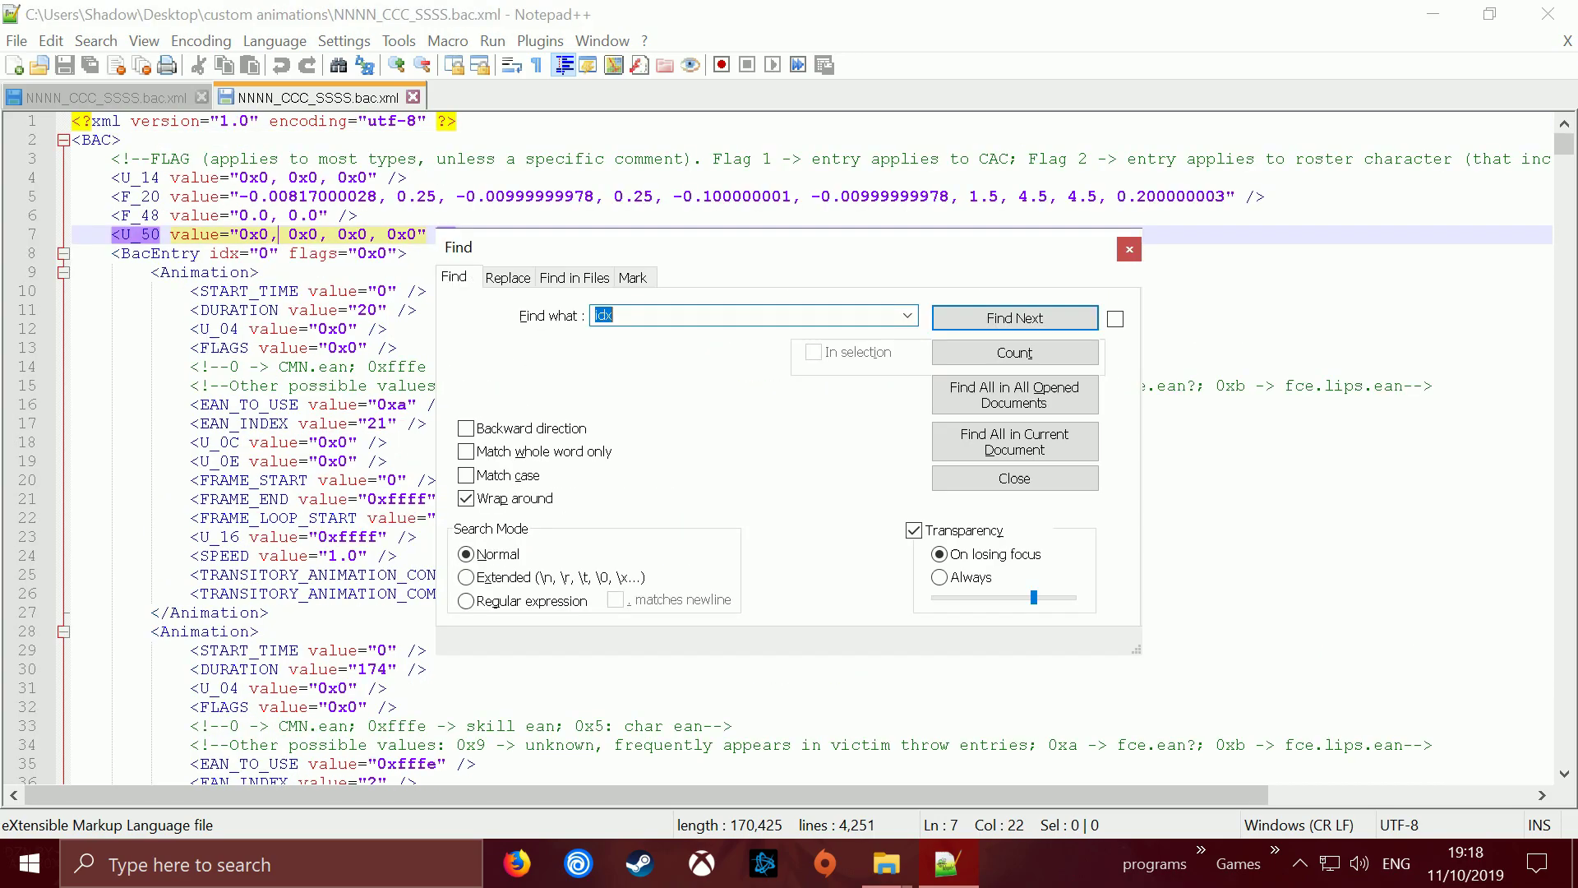
pyautogui.moveTo(753, 249); pyautogui.dragTo(1094, 123)
pyautogui.click(1353, 192)
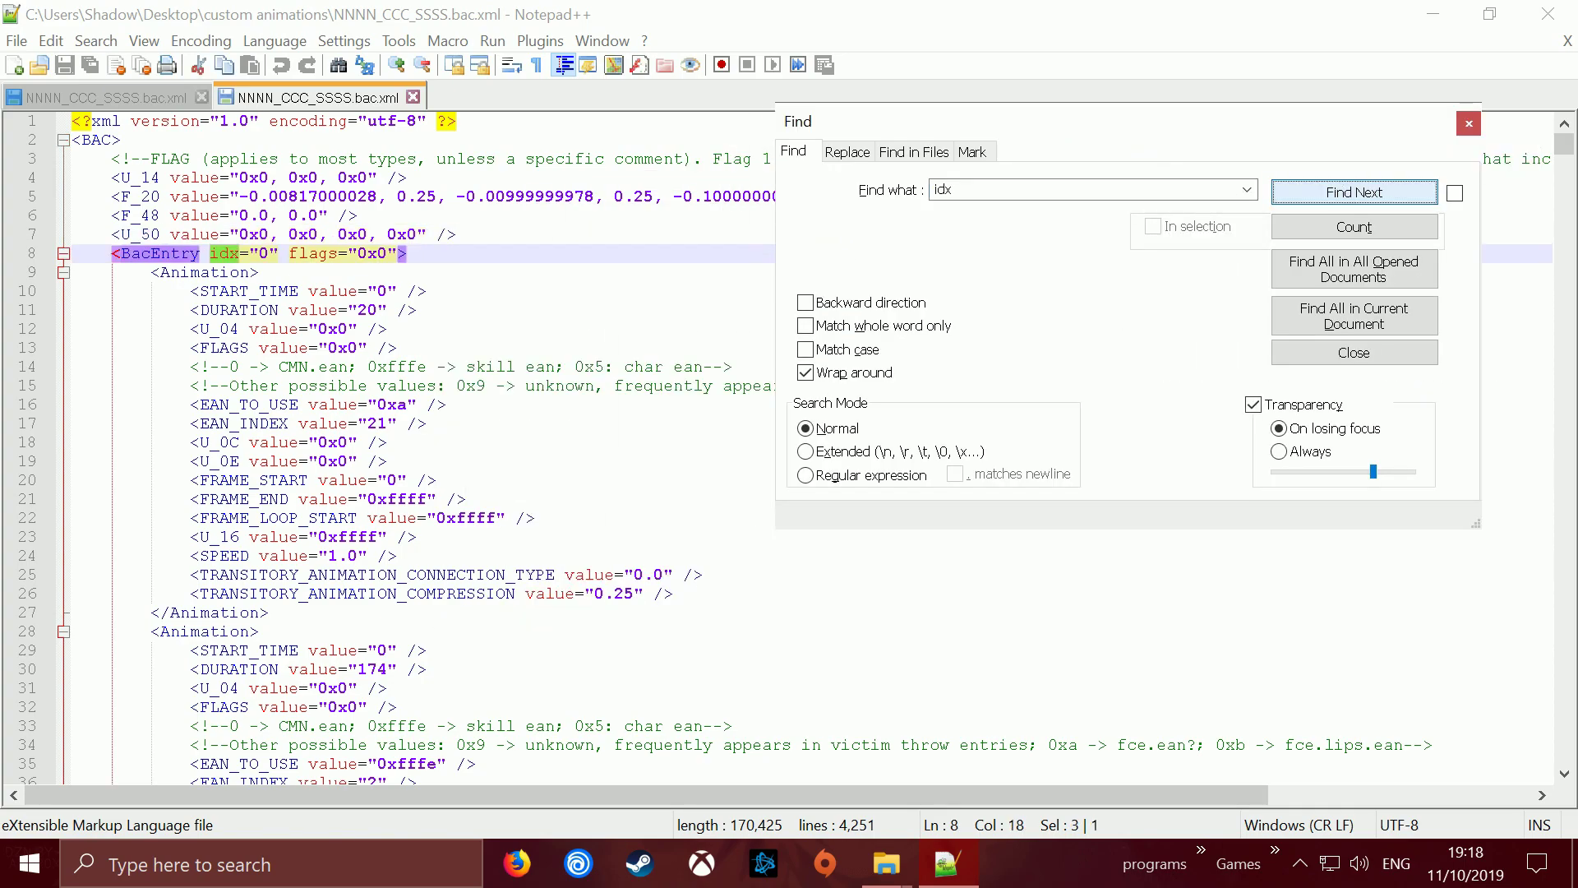
pyautogui.press('Return')
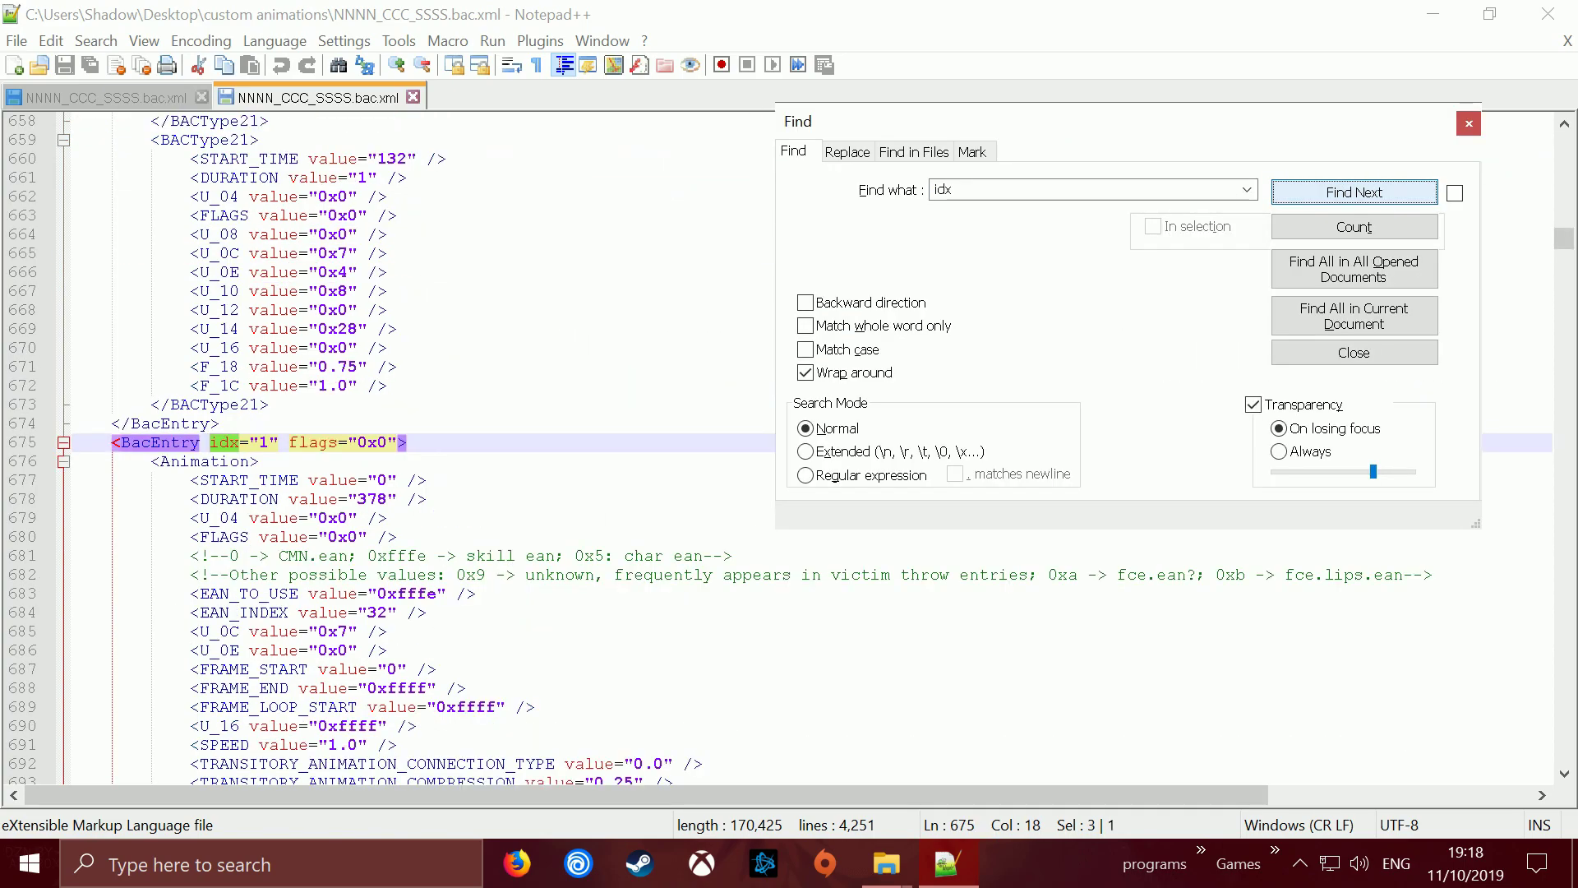
pyautogui.press('Return')
# - Copy the complete BacEntry blocks idx 0 through 2, up to the closing tag before entry 3, and close the search dialog
pyautogui.scroll(-14, 394, 448)
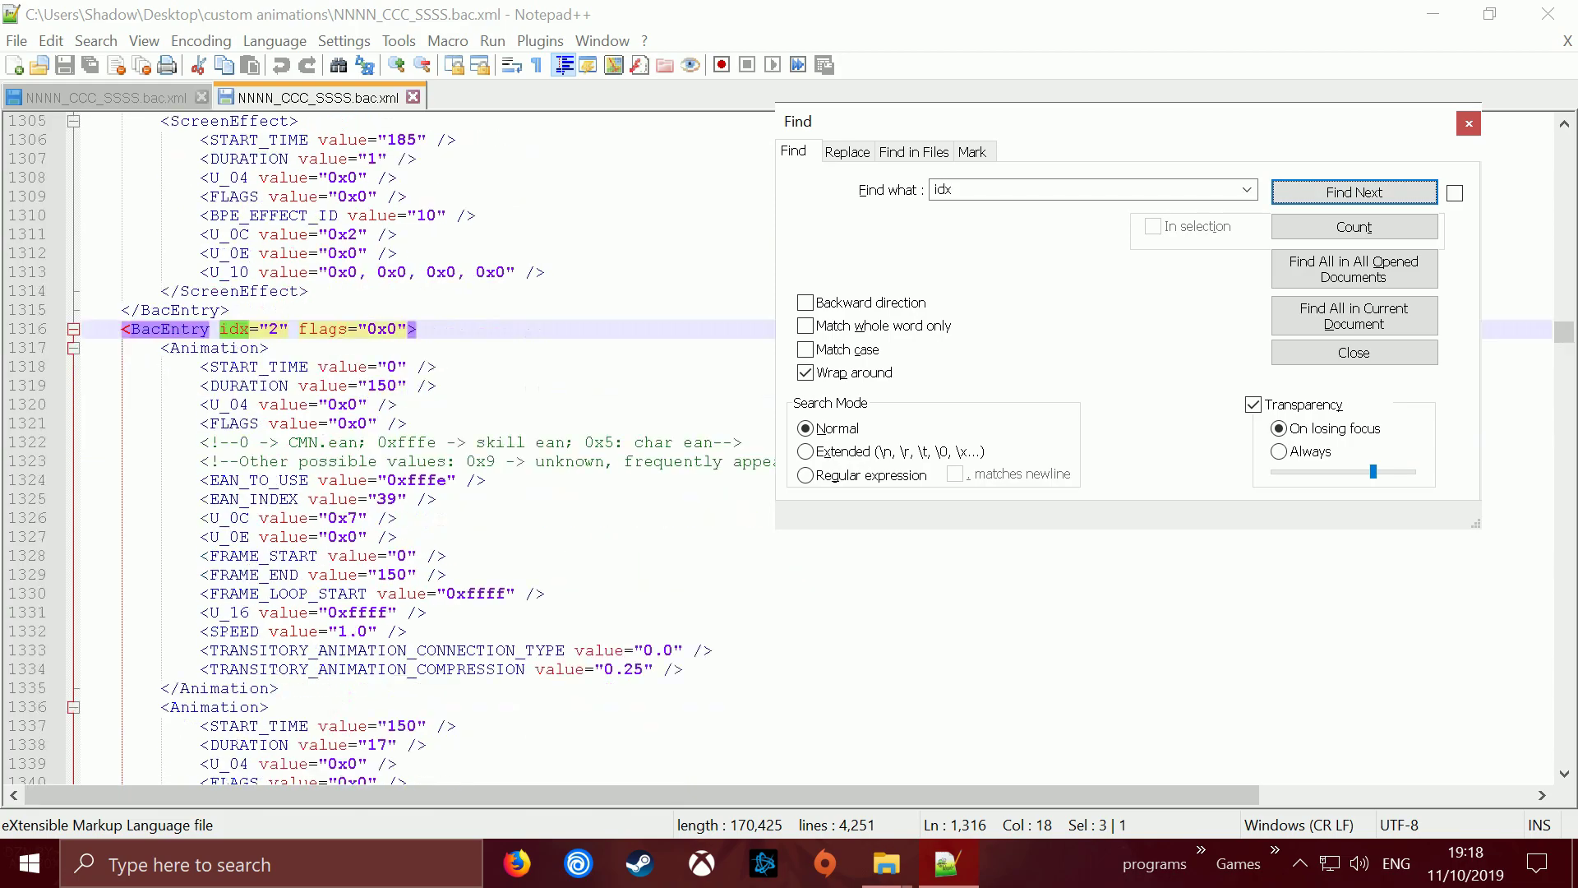
pyautogui.scroll(-9, 394, 448)
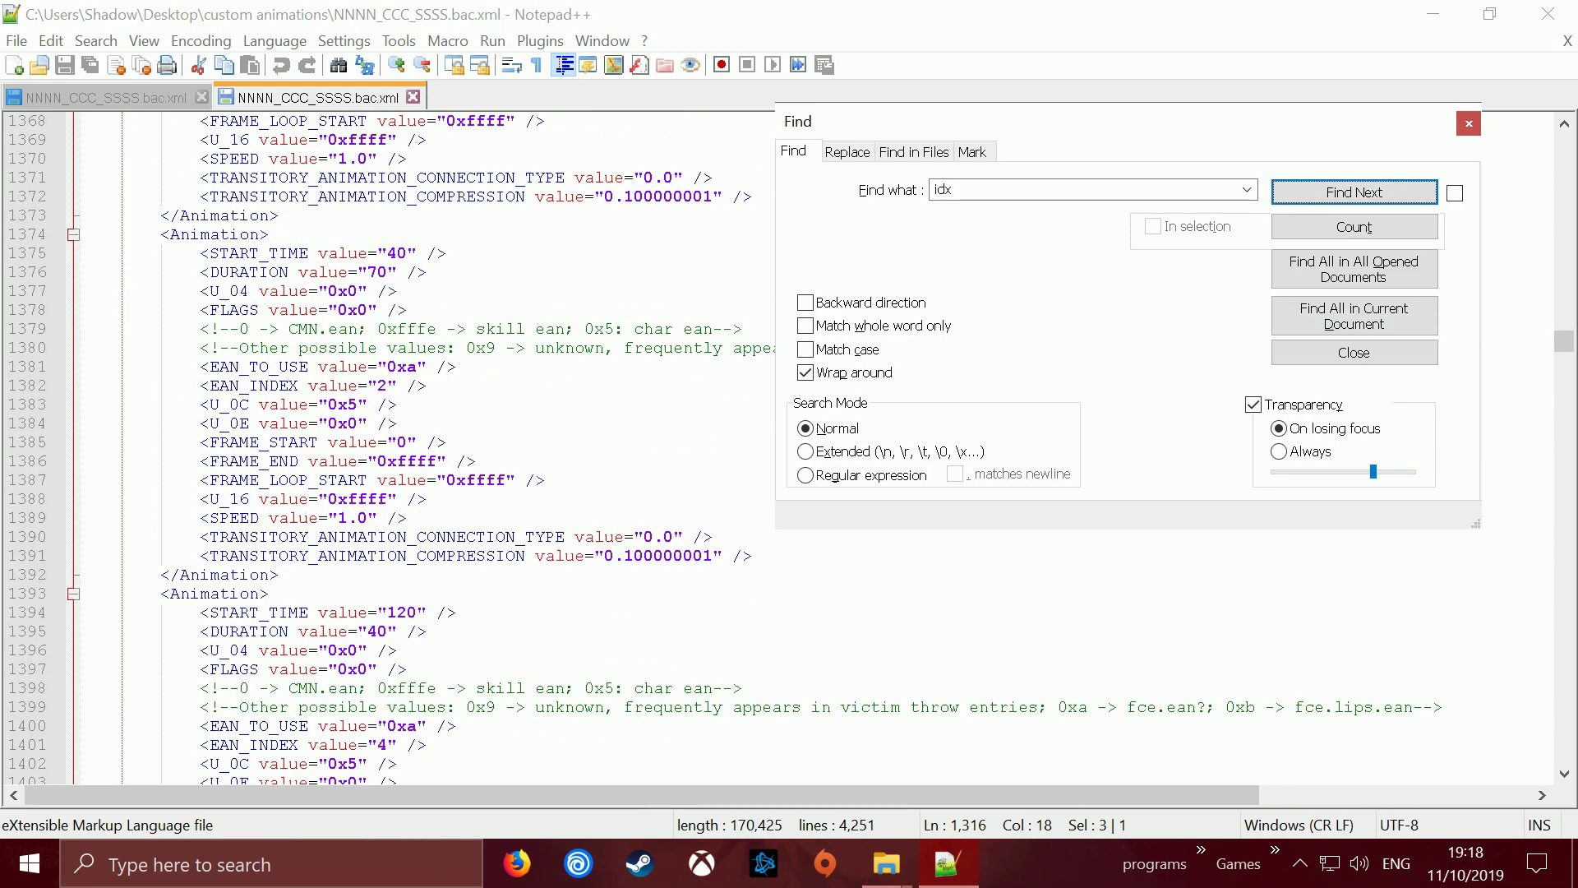
pyautogui.scroll(-20, 394, 448)
pyautogui.scroll(-20, 394, 448)
pyautogui.scroll(-20, 394, 448)
pyautogui.scroll(-20, 395, 448)
pyautogui.scroll(-20, 394, 448)
pyautogui.scroll(-20, 395, 448)
pyautogui.scroll(-20, 395, 448)
pyautogui.scroll(-20, 395, 448)
pyautogui.scroll(-20, 395, 447)
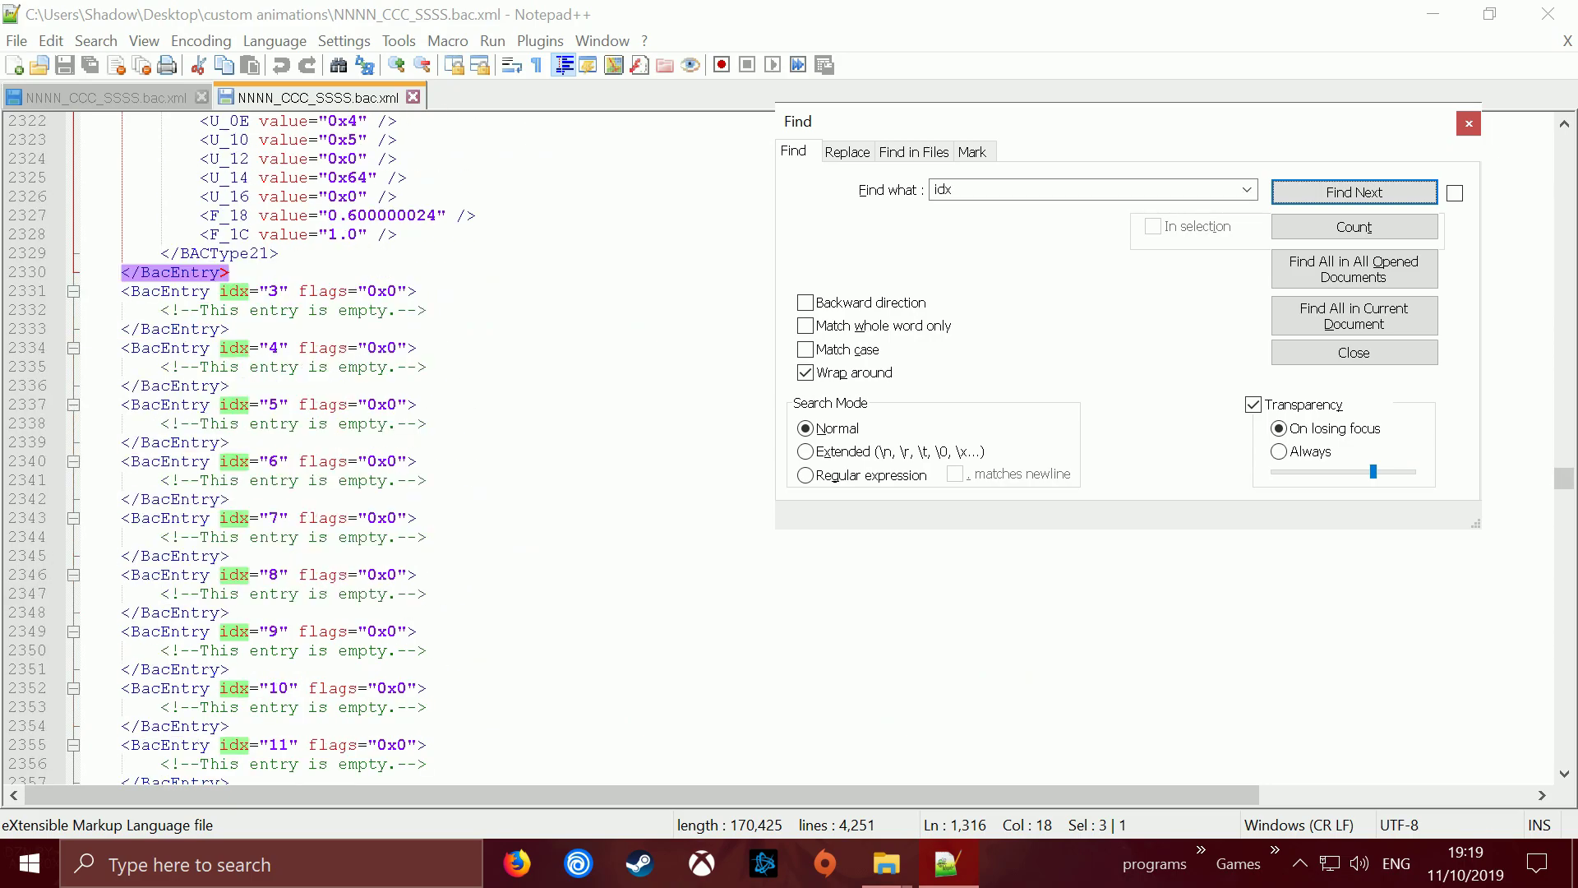
pyautogui.scroll(2, 395, 448)
pyautogui.click(230, 386)
pyautogui.moveTo(229, 385); pyautogui.dragTo(72, 254)
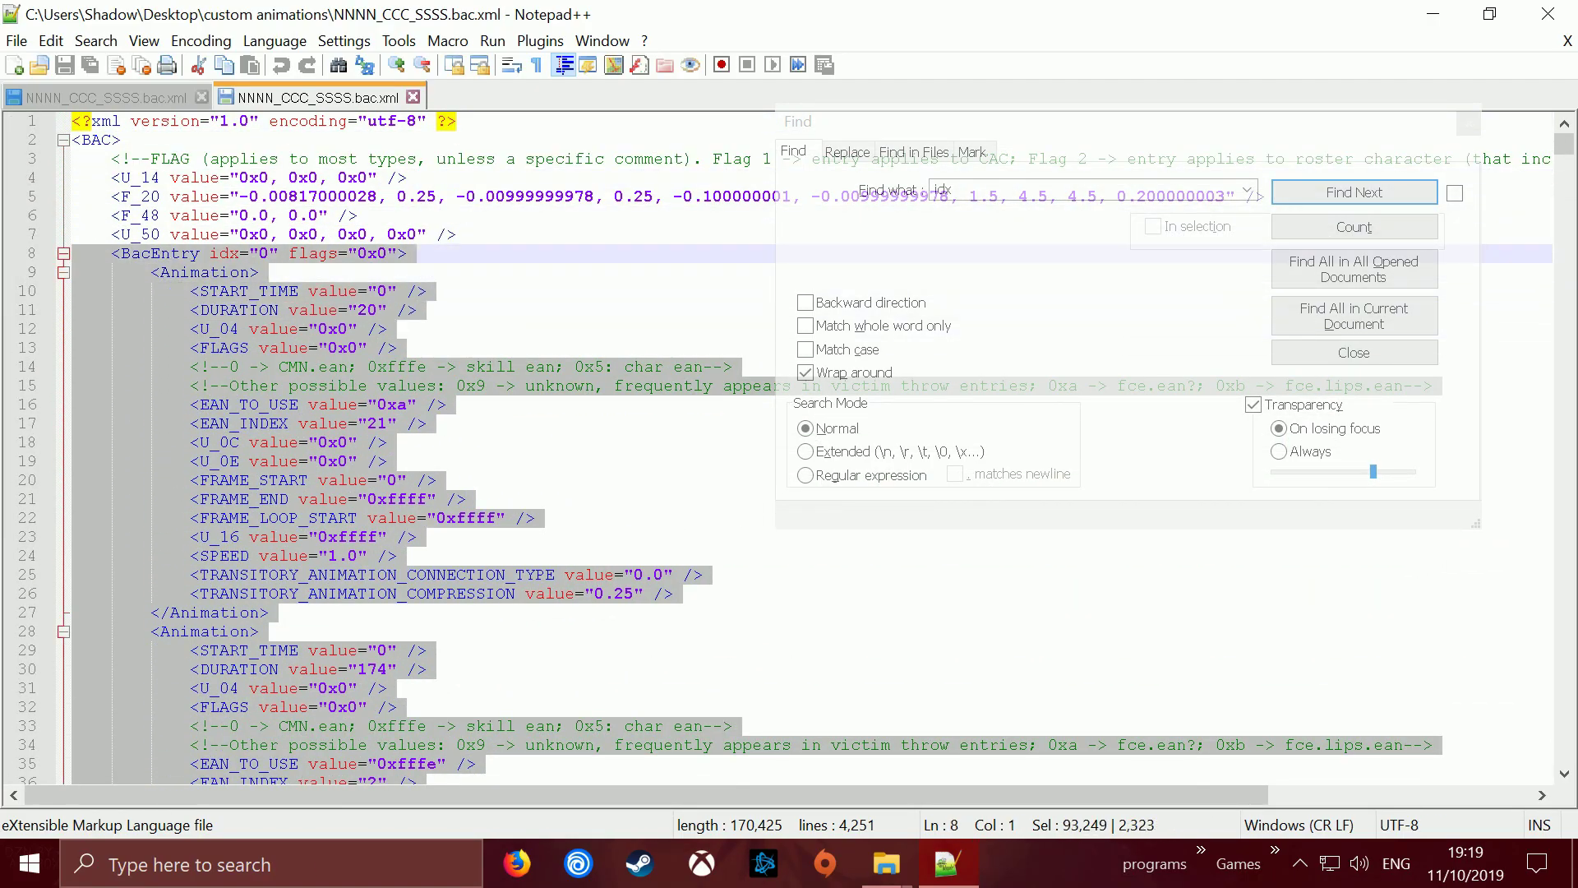
pyautogui.rightClick(174, 262)
pyautogui.click(212, 302)
pyautogui.click(1468, 121)
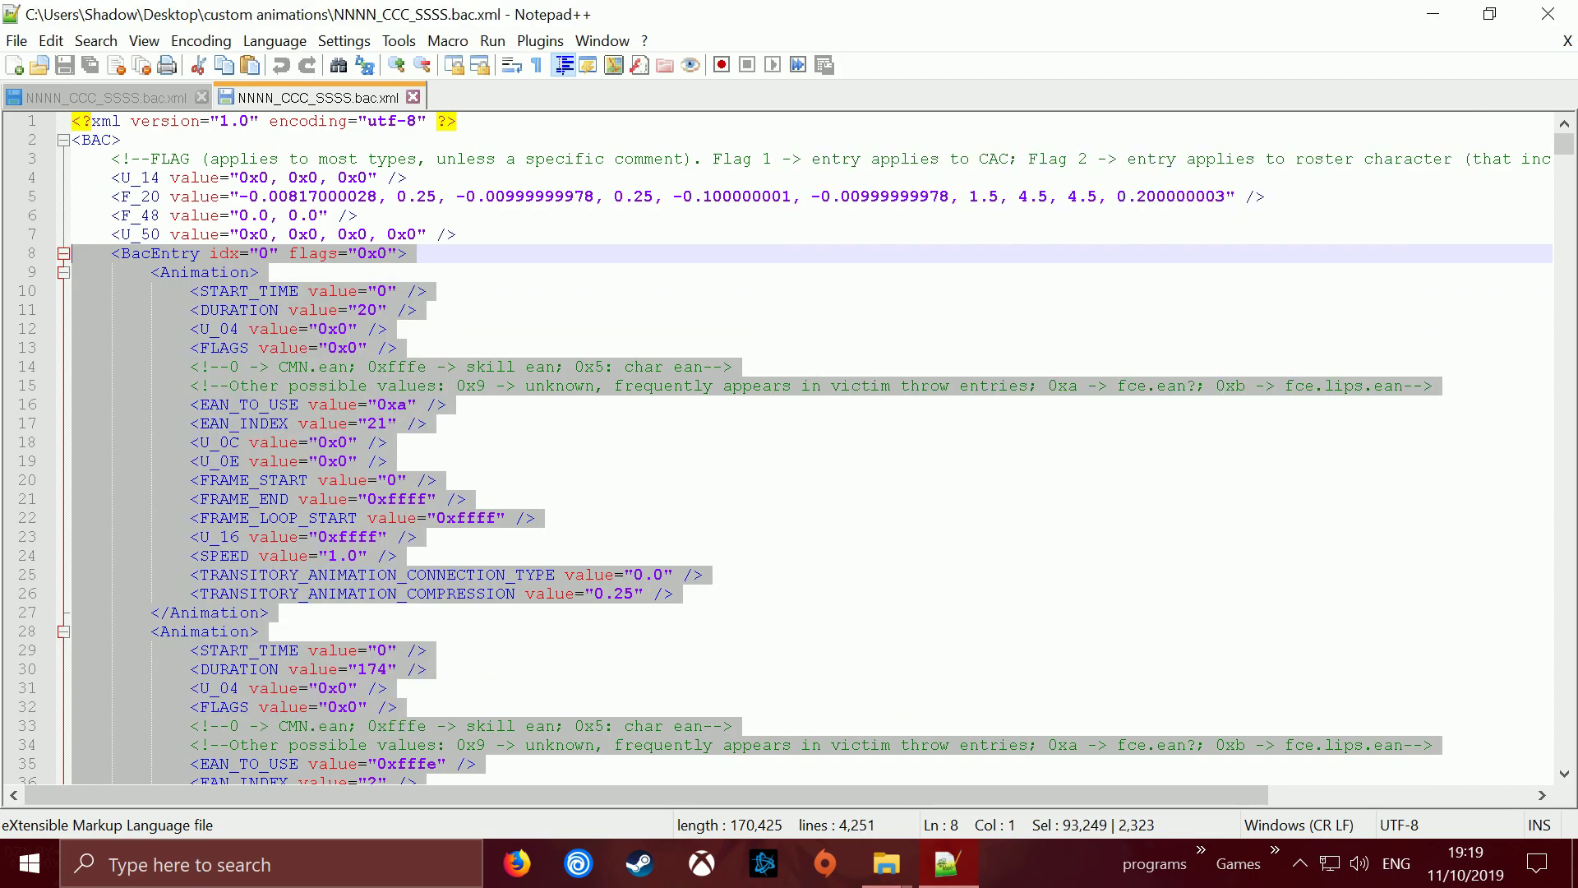
# - Close both open bac.xml files, Notepad++, and the custom animations and genser folder windows
pyautogui.hotkey('ctrl', 'w')
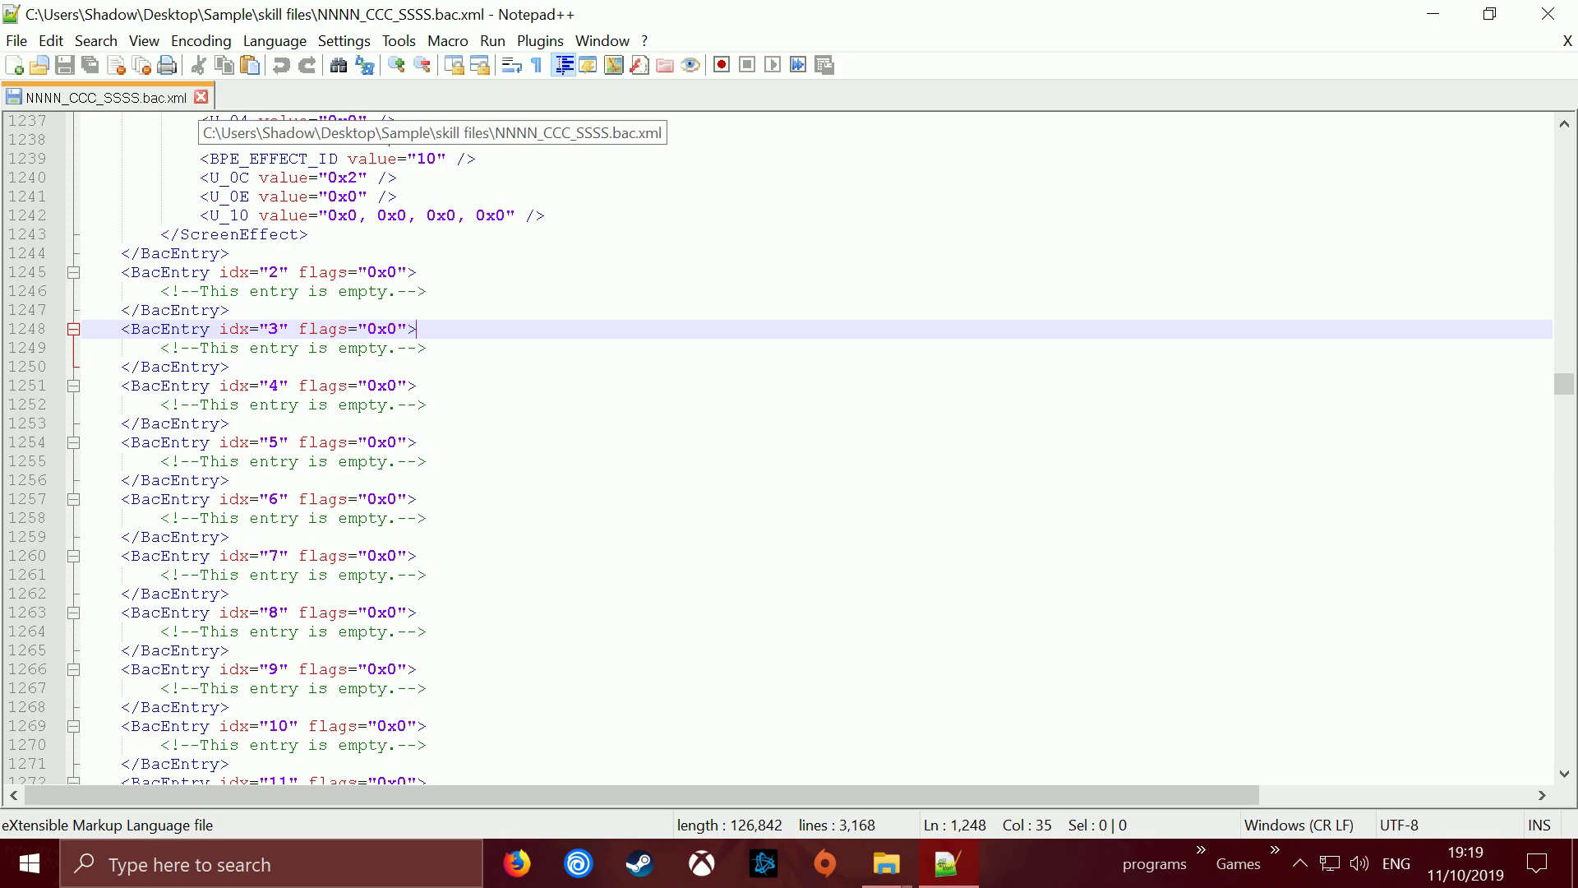
pyautogui.hotkey('ctrl', 'w')
pyautogui.click(1548, 14)
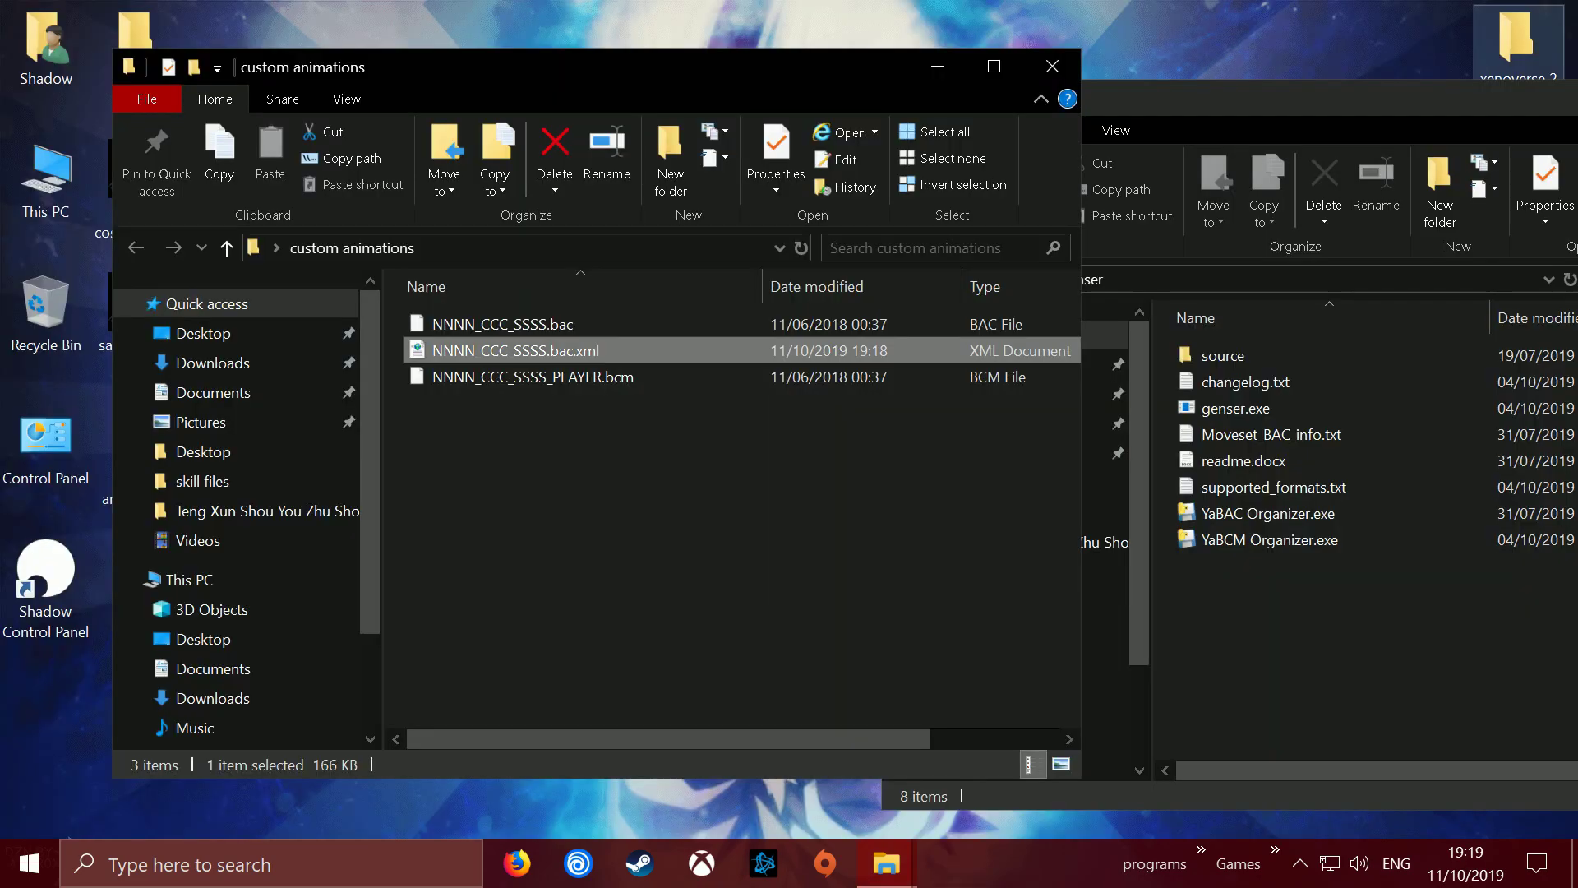
pyautogui.click(1052, 65)
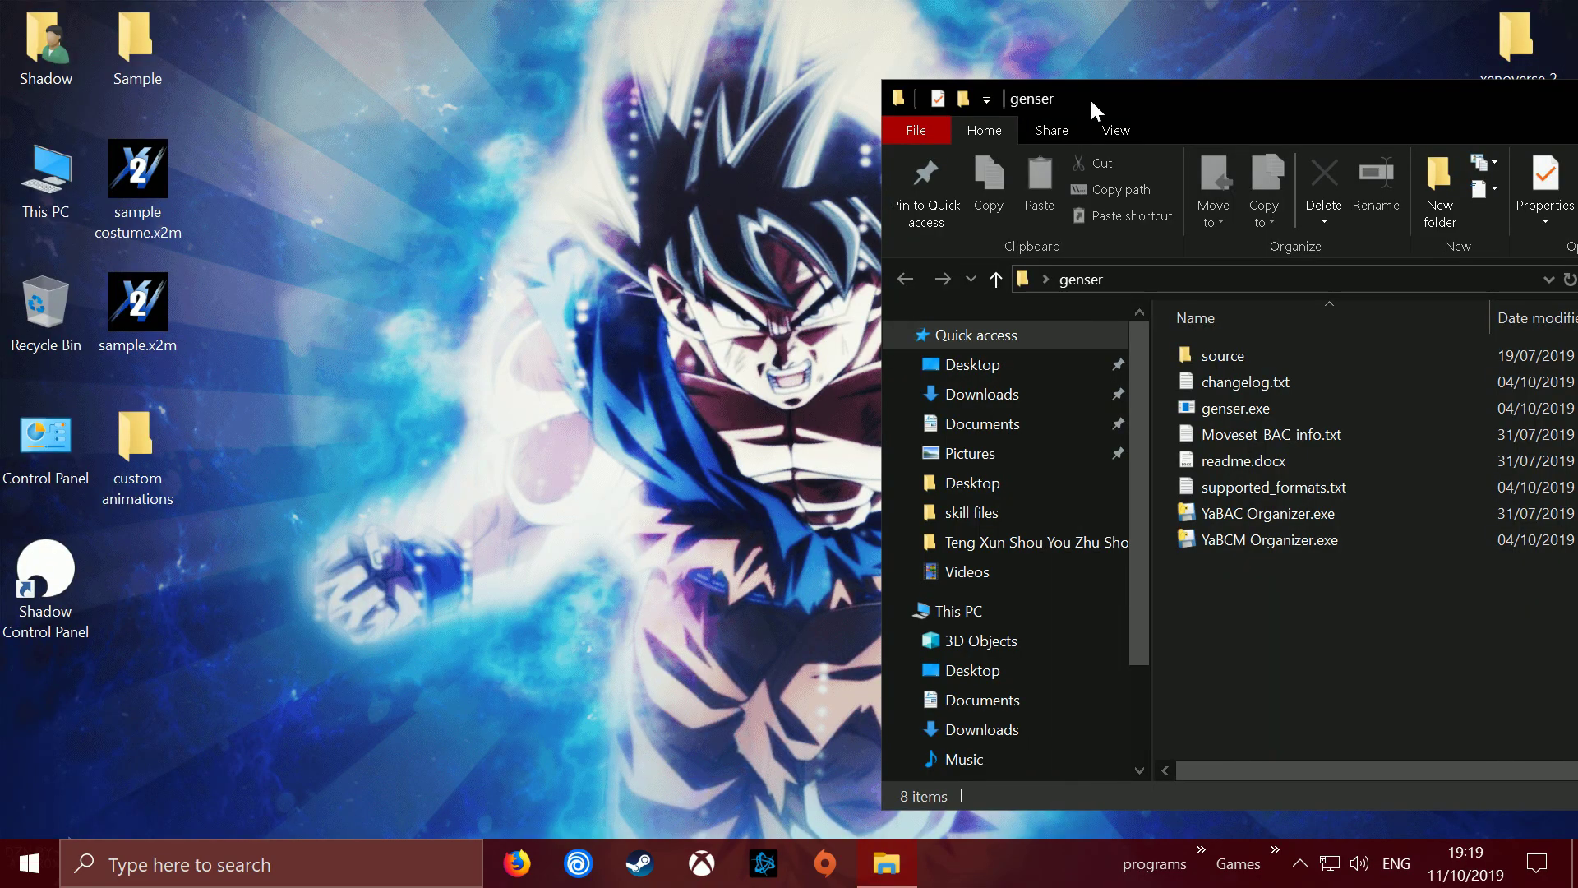
pyautogui.moveTo(1093, 97); pyautogui.dragTo(433, 80)
pyautogui.click(1162, 80)
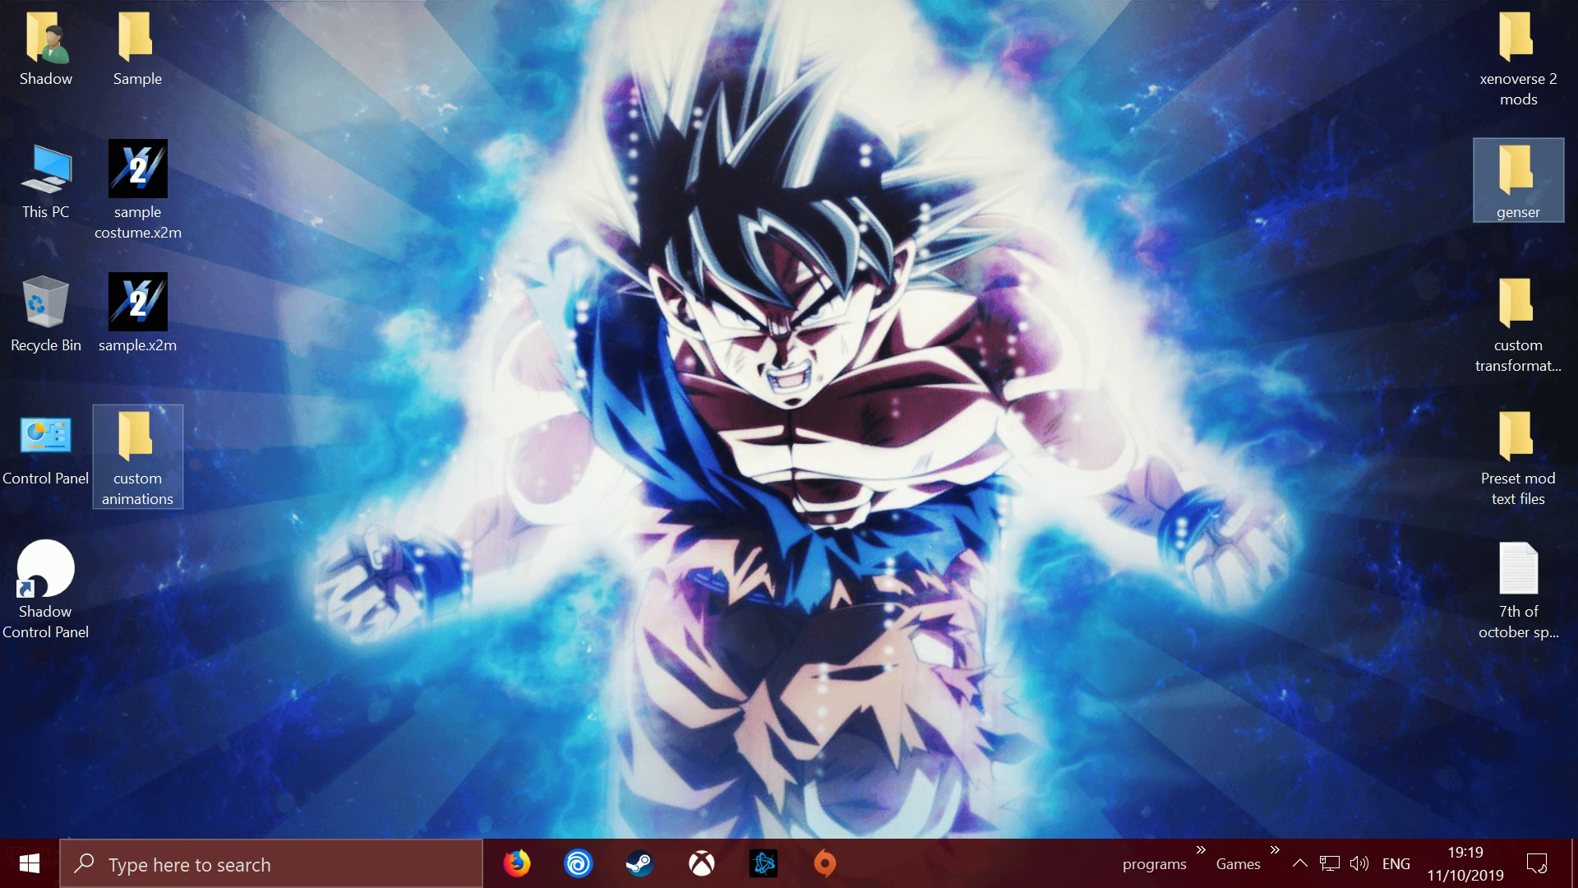
# - Open Sample > skill files with the genser folder beside it, and open its NNNN_CCC_SSSS.bac.xml in Notepad++
pyautogui.doubleClick(138, 47)
pyautogui.doubleClick(568, 419)
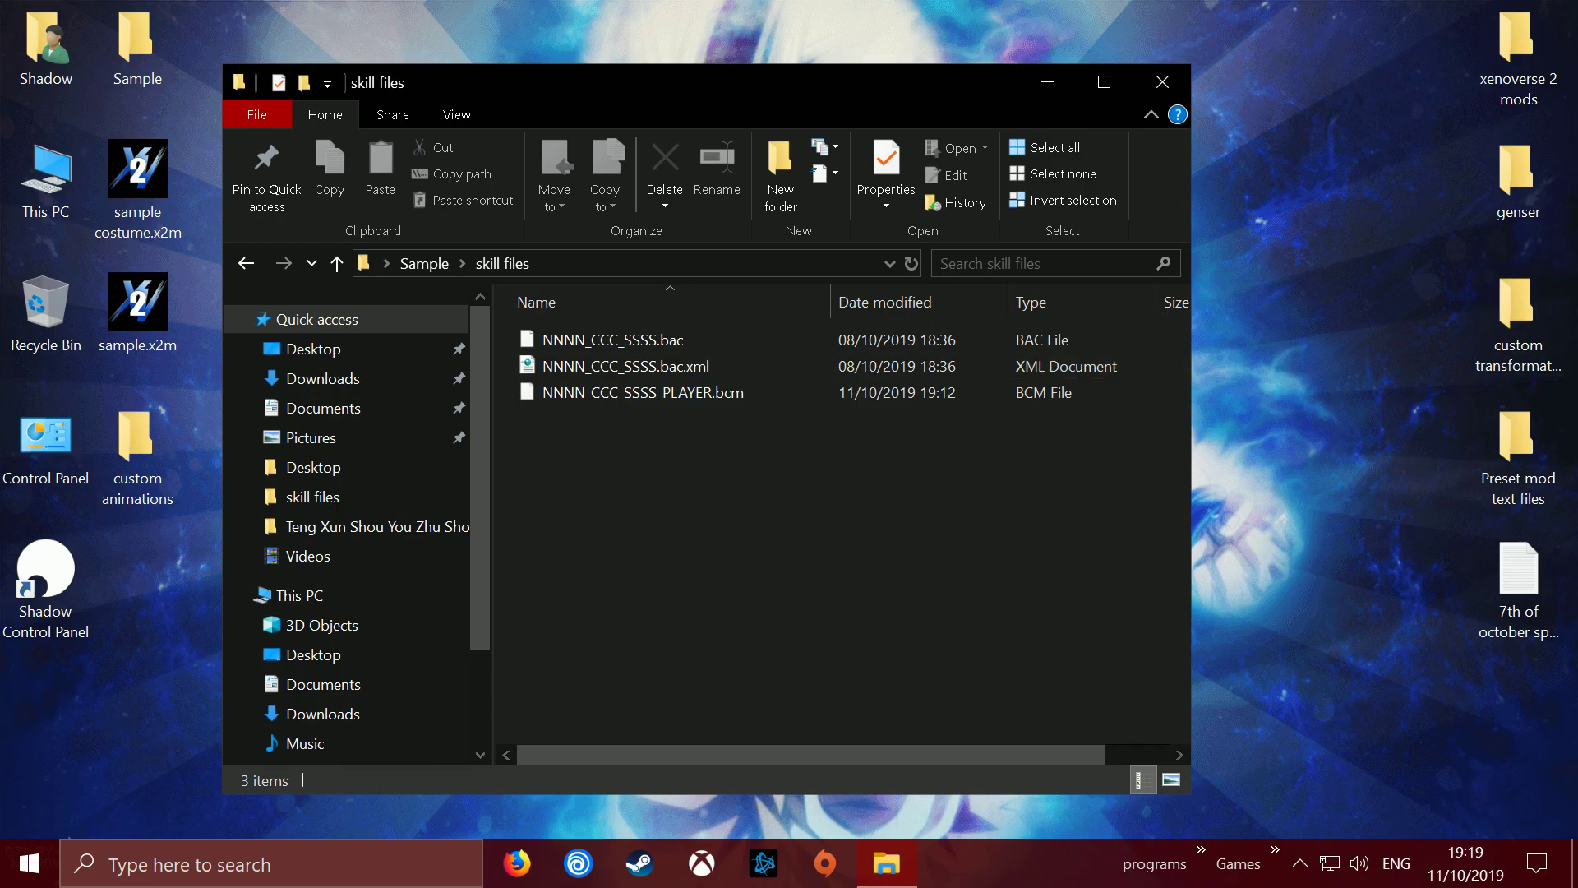
pyautogui.doubleClick(1518, 177)
pyautogui.moveTo(657, 18); pyautogui.dragTo(1323, 146)
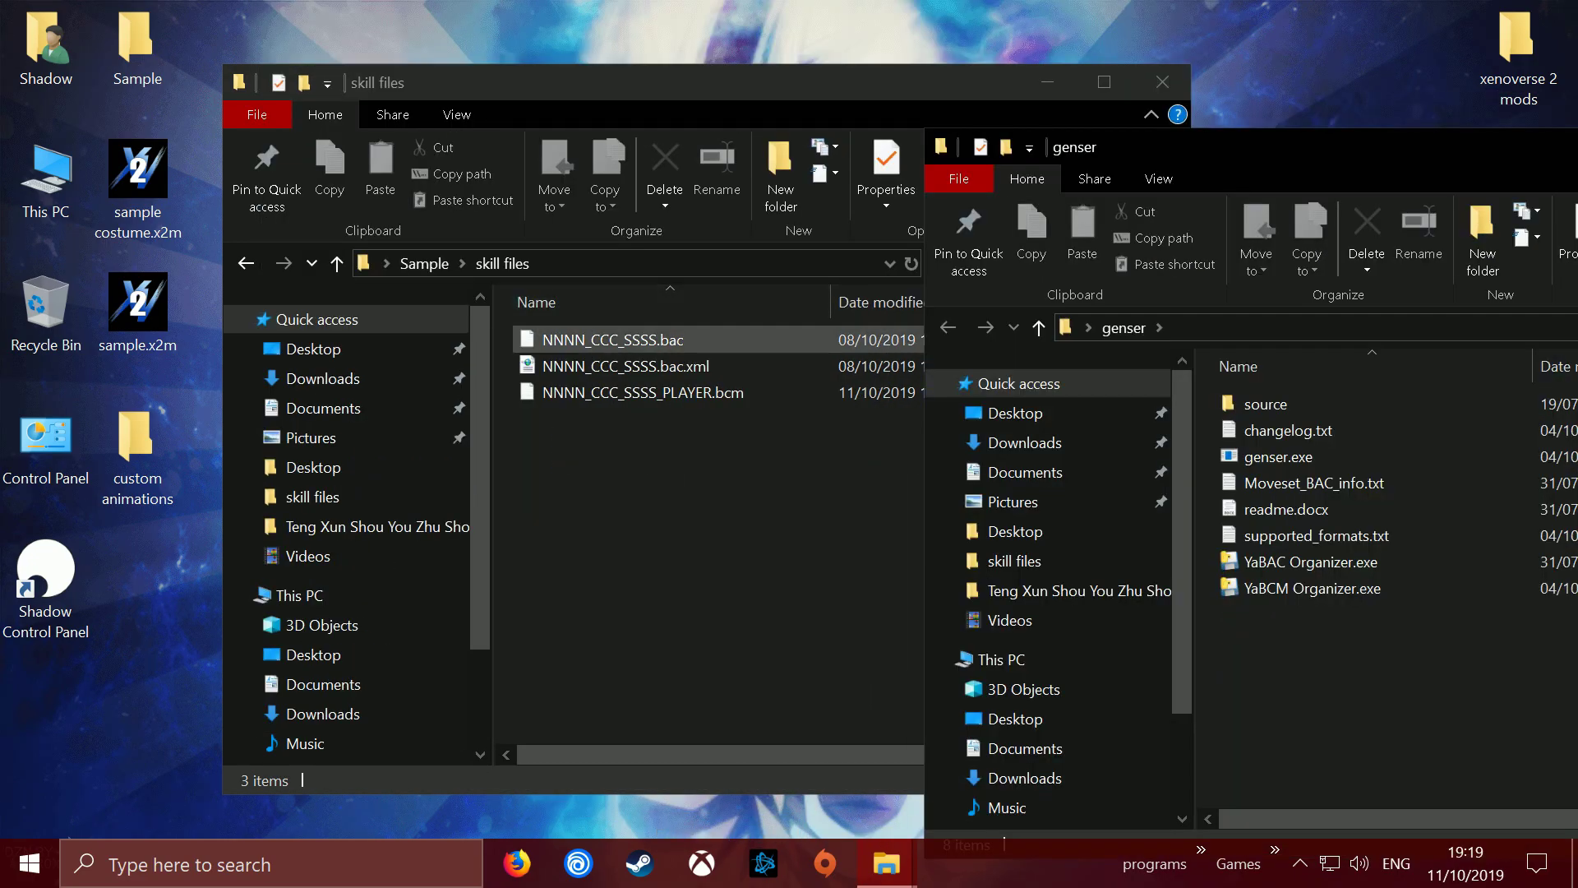
pyautogui.click(789, 443)
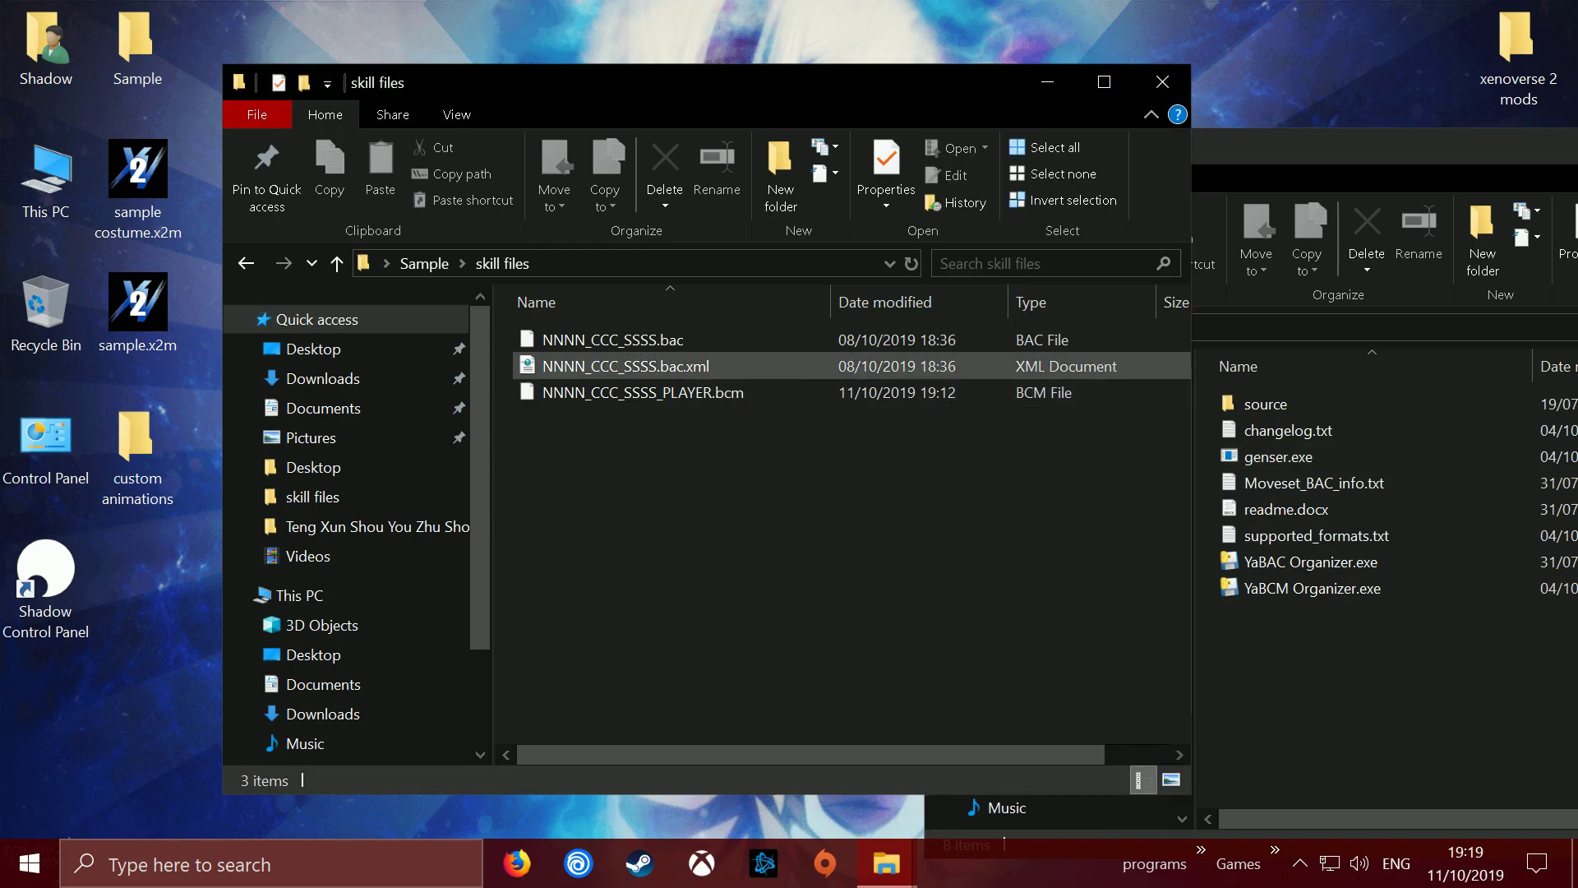
pyautogui.rightClick(670, 366)
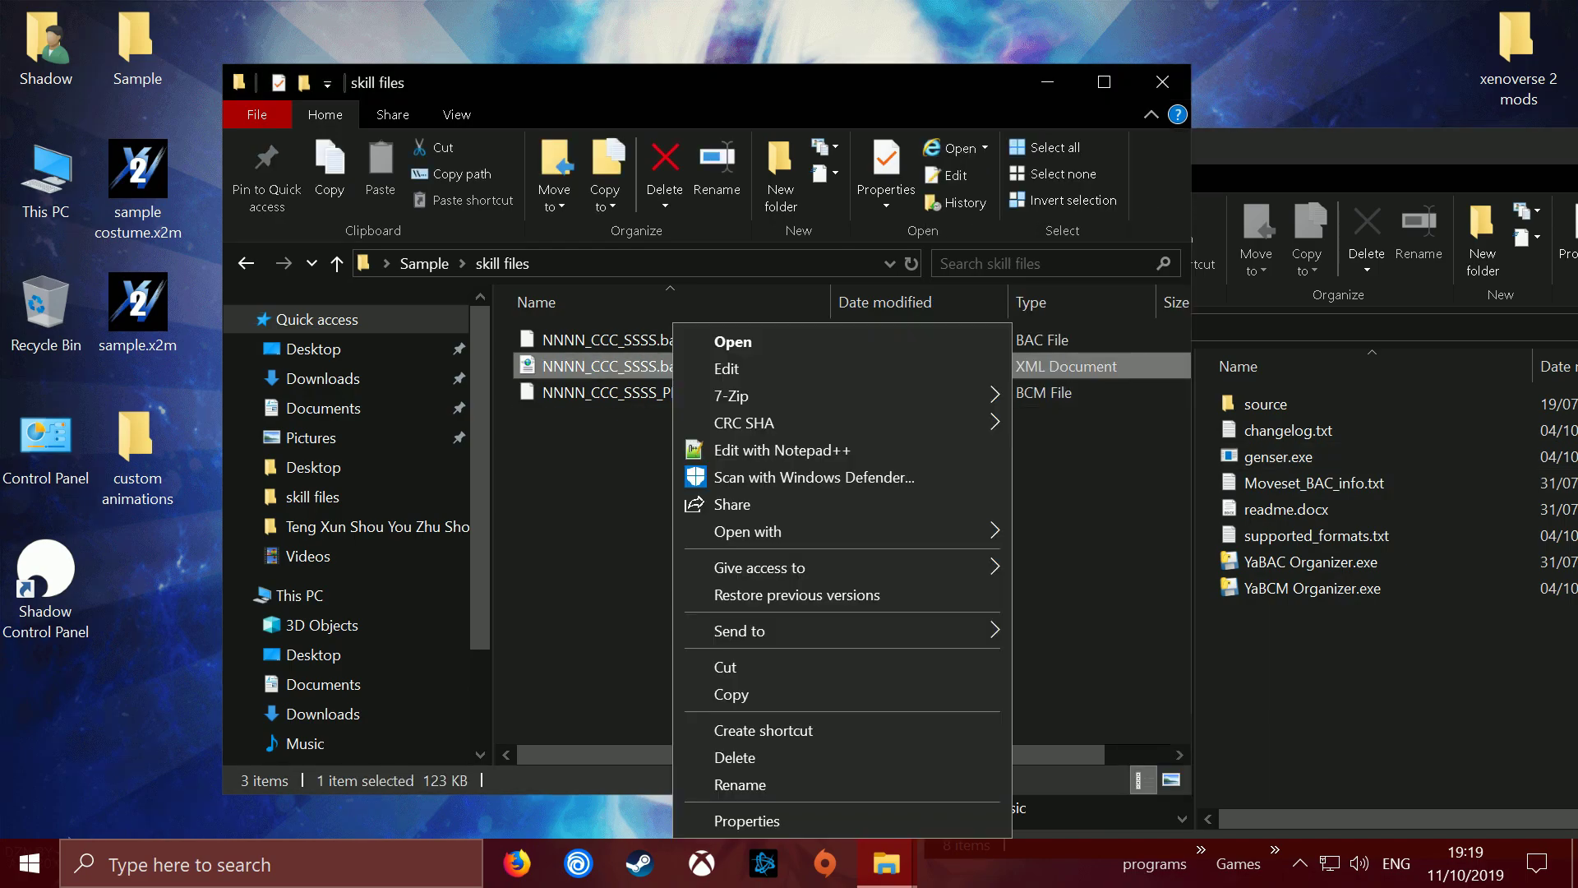
pyautogui.click(723, 449)
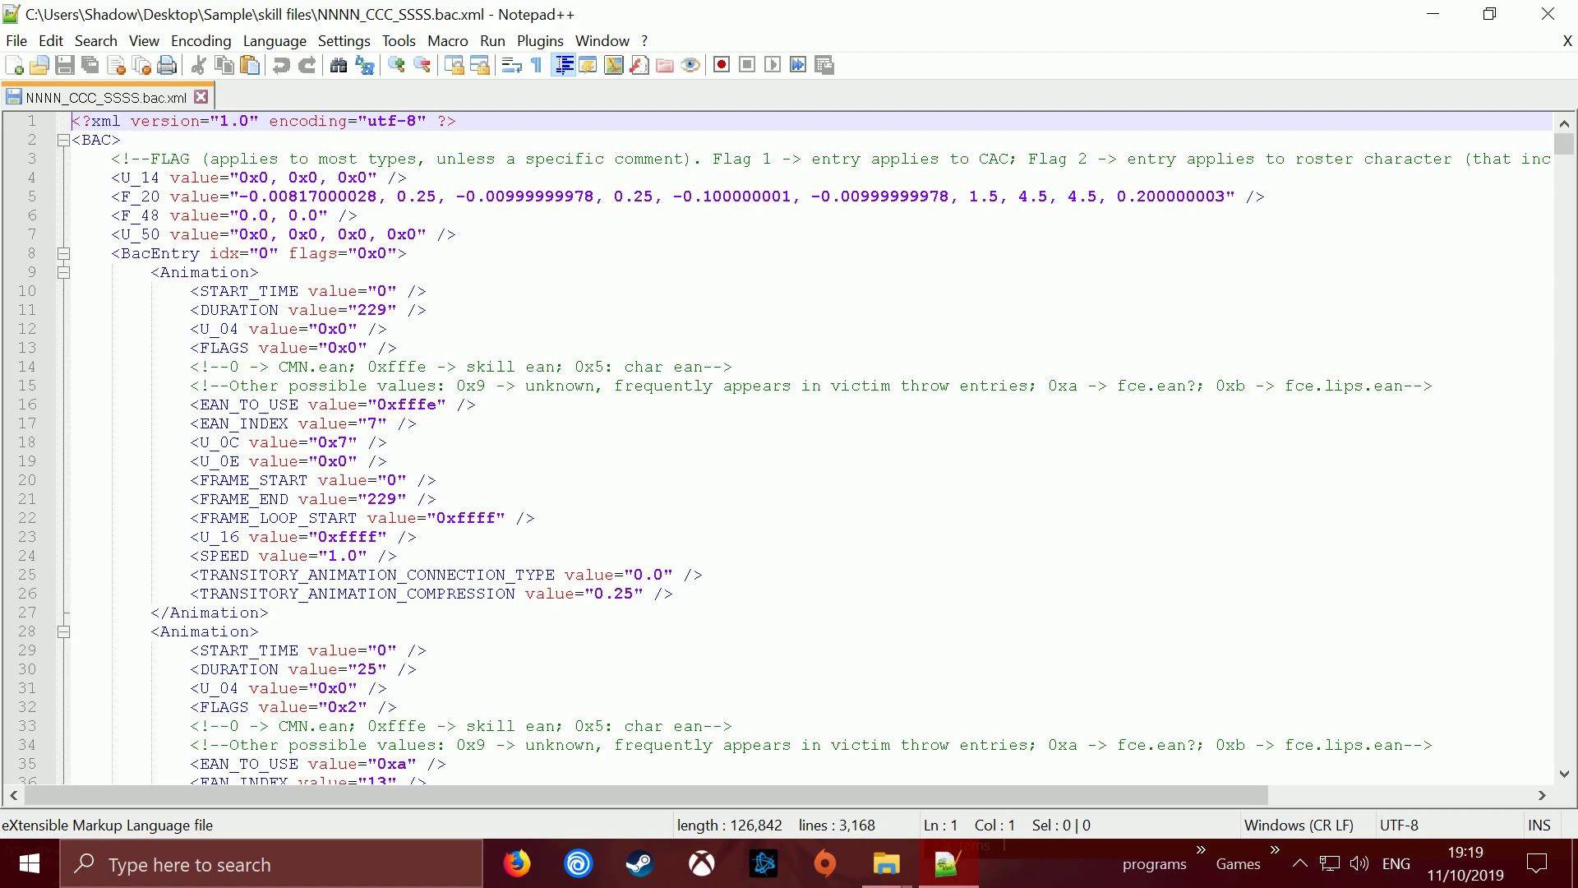
# - Search the file for "idx" and advance through the matches to the empty BacEntry idx 2
pyautogui.click(397, 158)
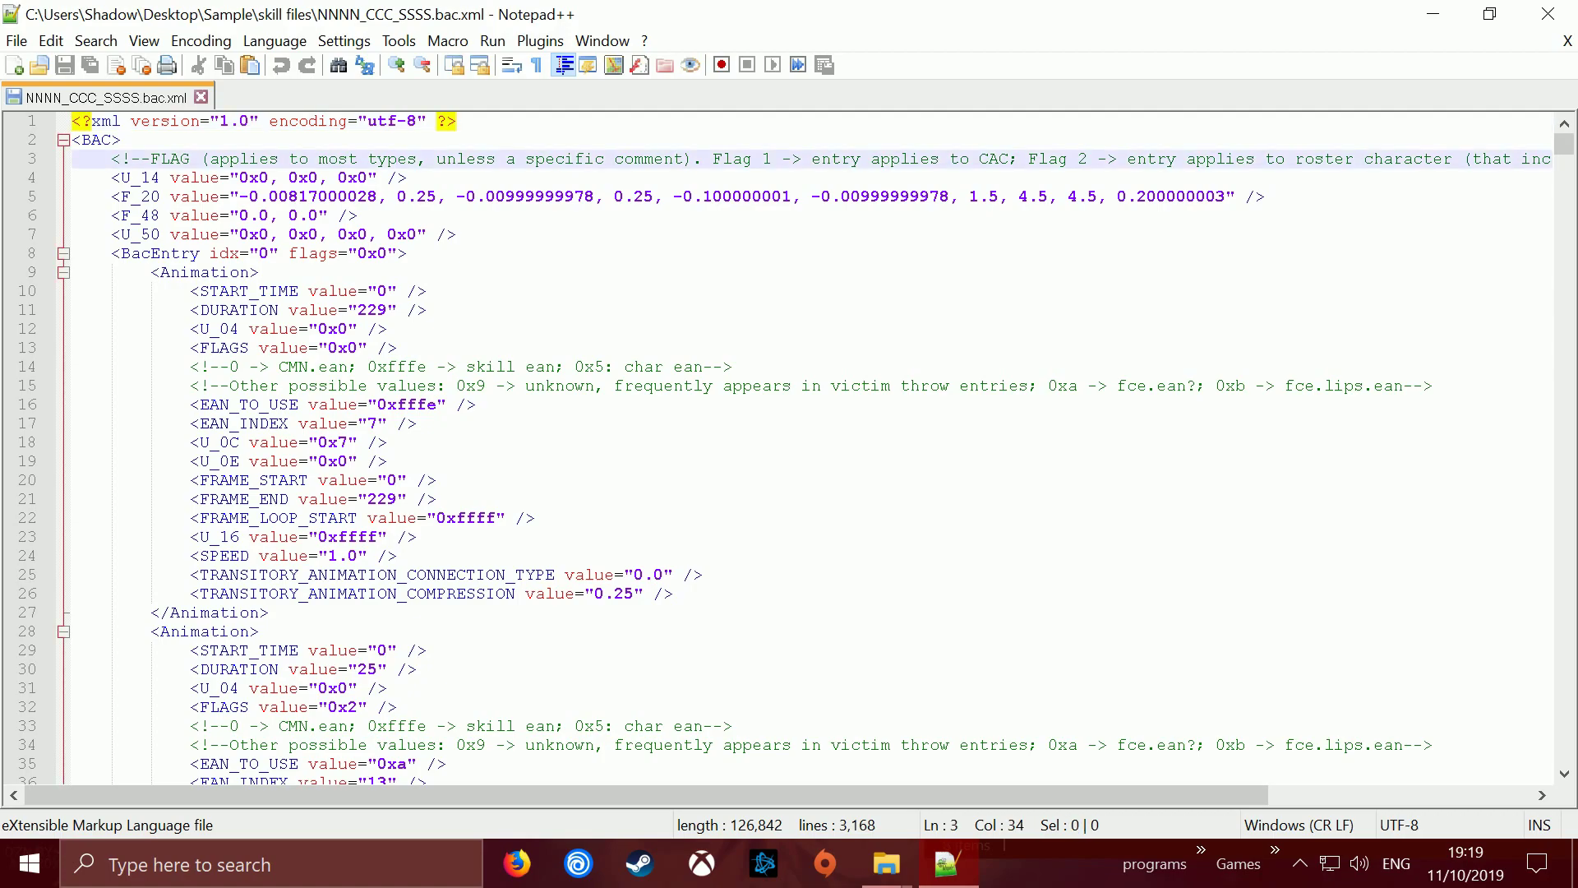
pyautogui.hotkey('ctrl', 'f')
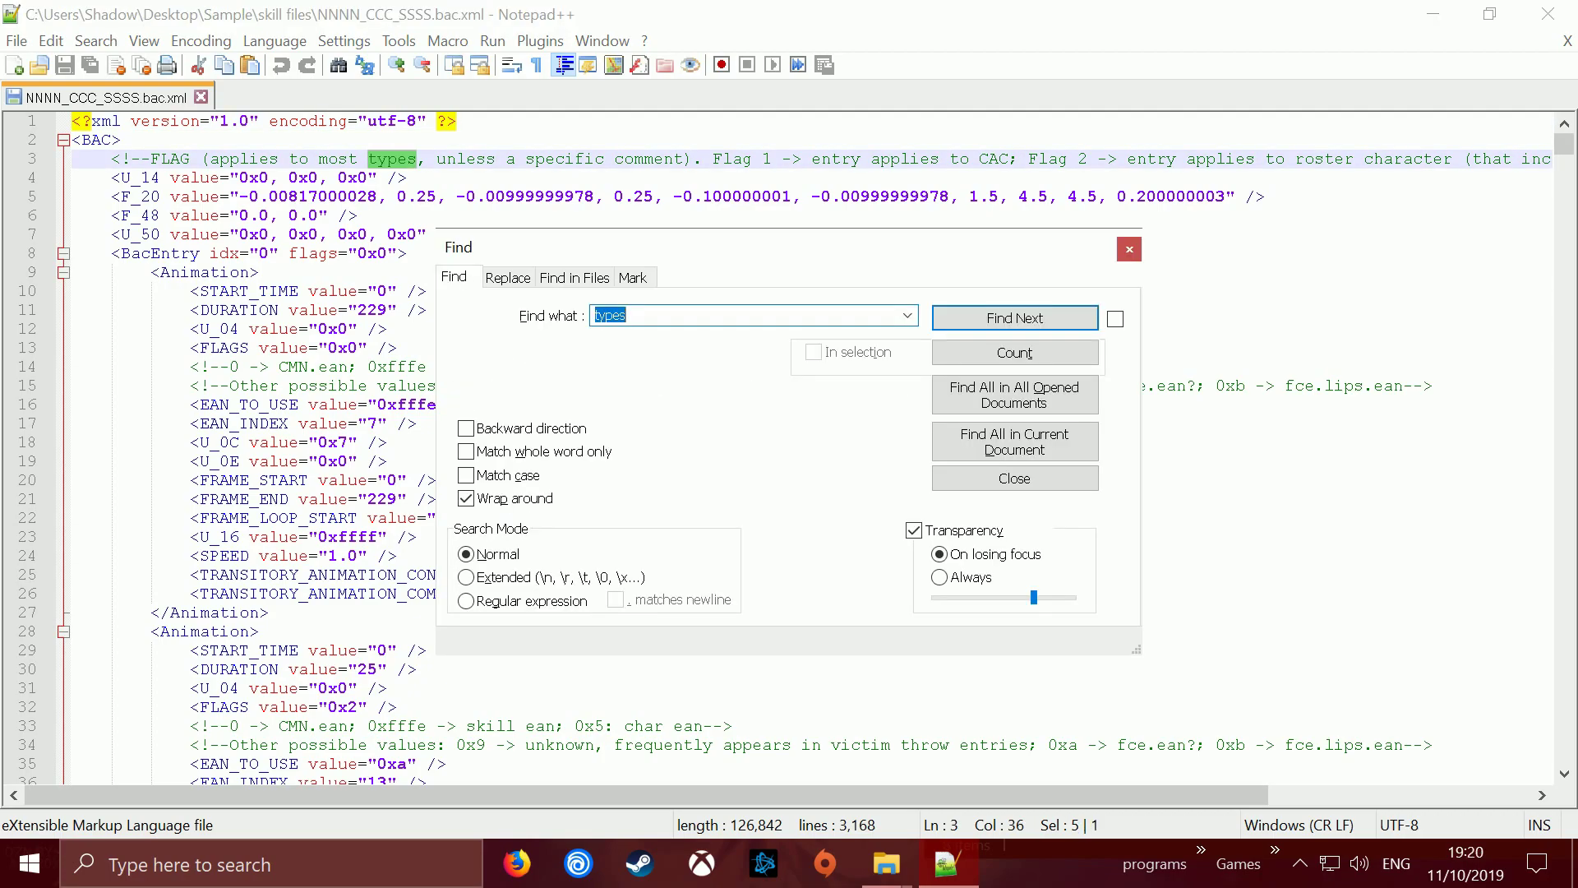
pyautogui.write('idx')
pyautogui.moveTo(834, 247); pyautogui.dragTo(1062, 161)
pyautogui.click(1015, 318)
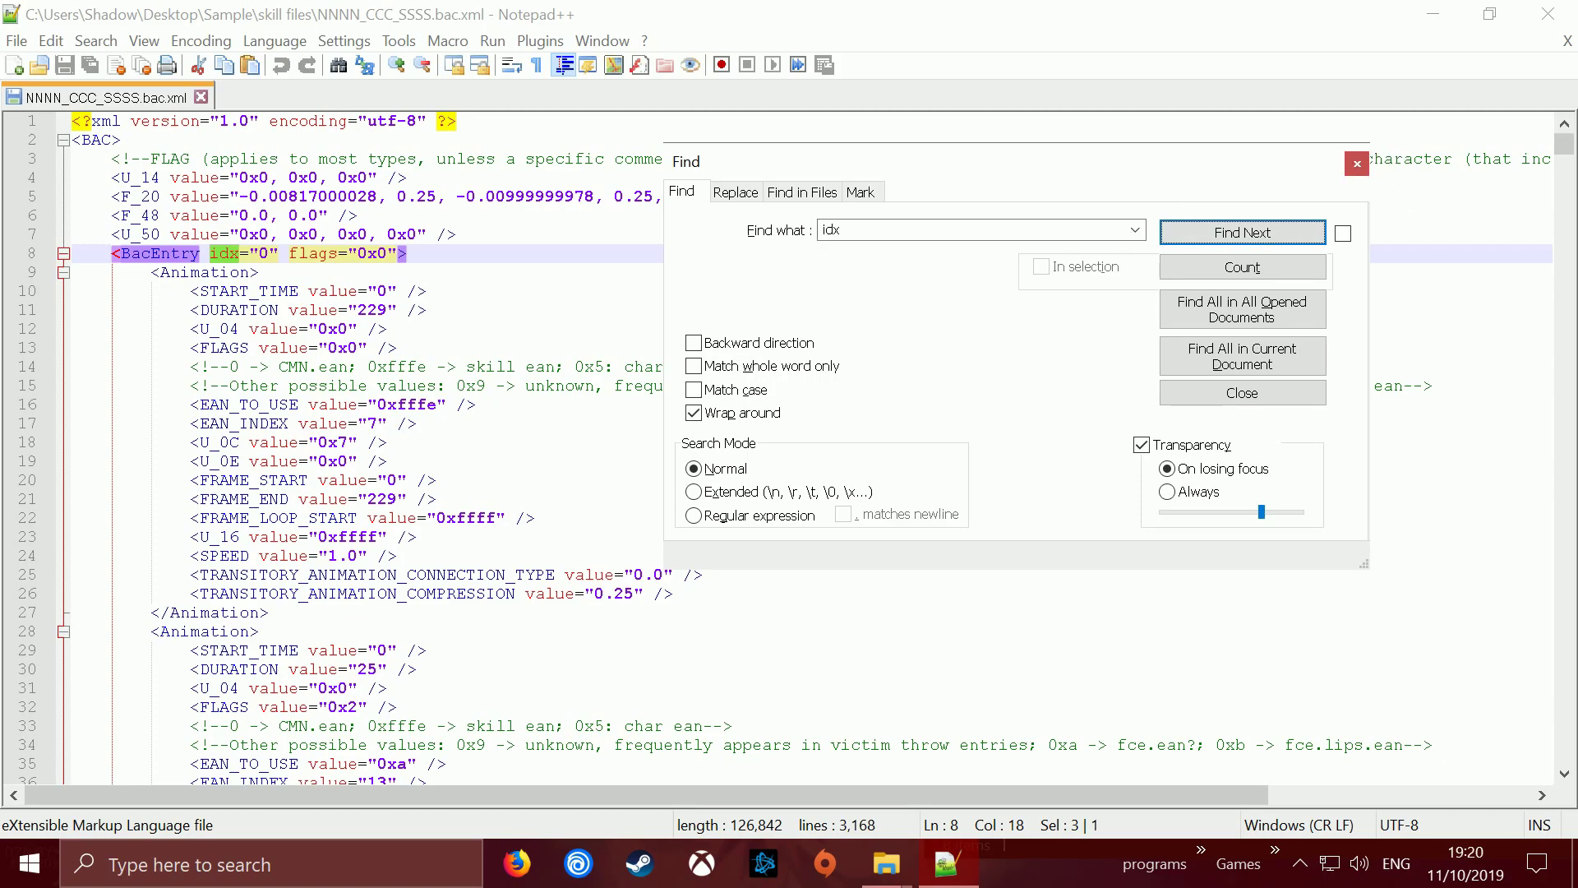
pyautogui.press('Return')
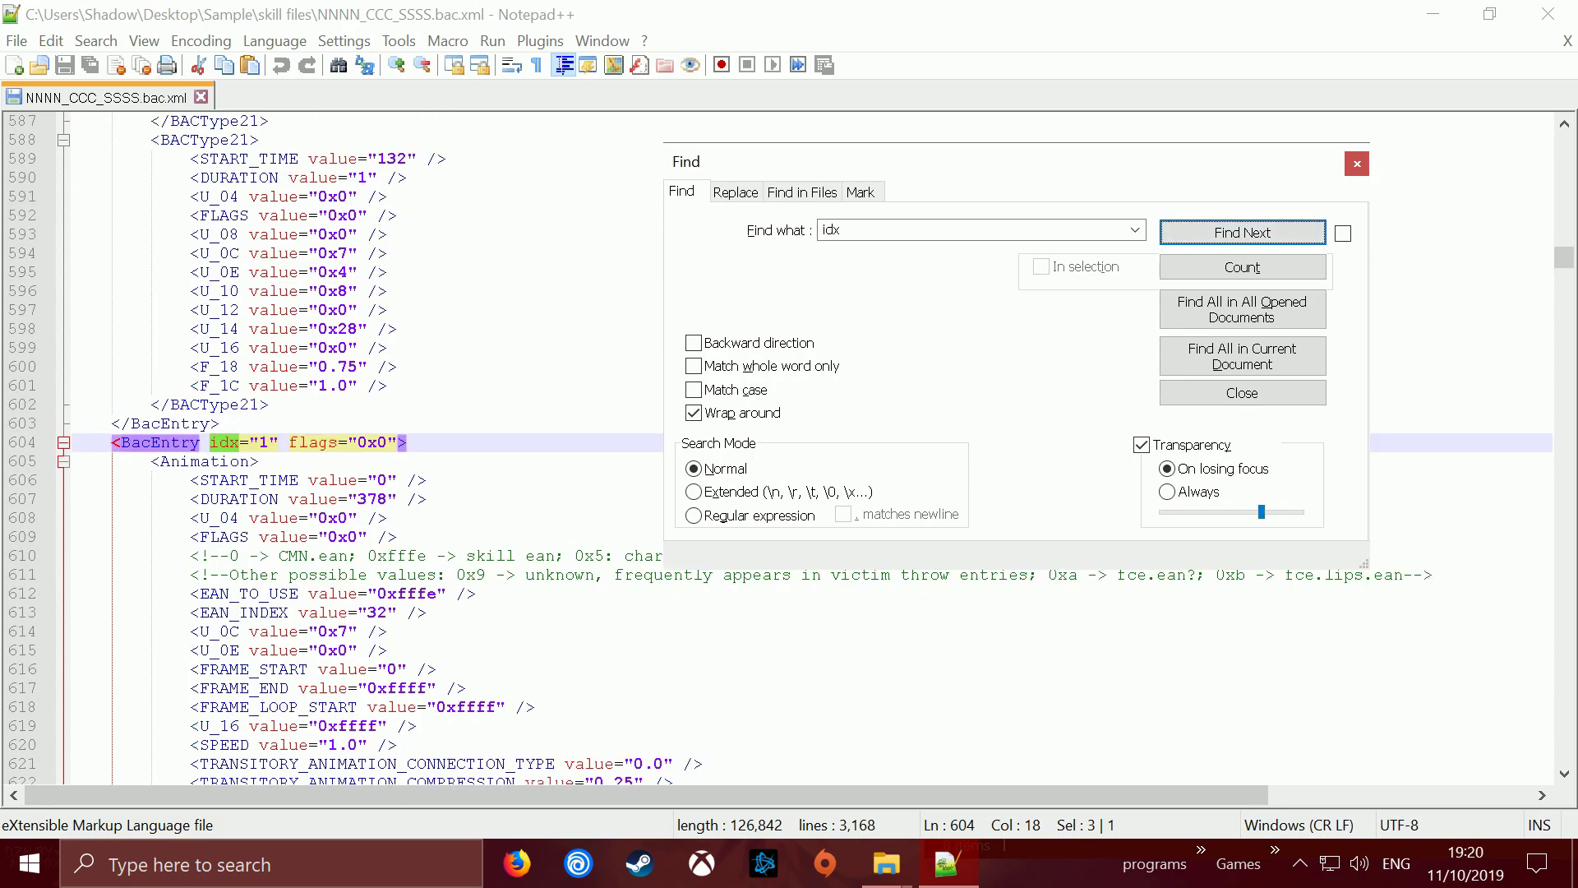
pyautogui.press('Return')
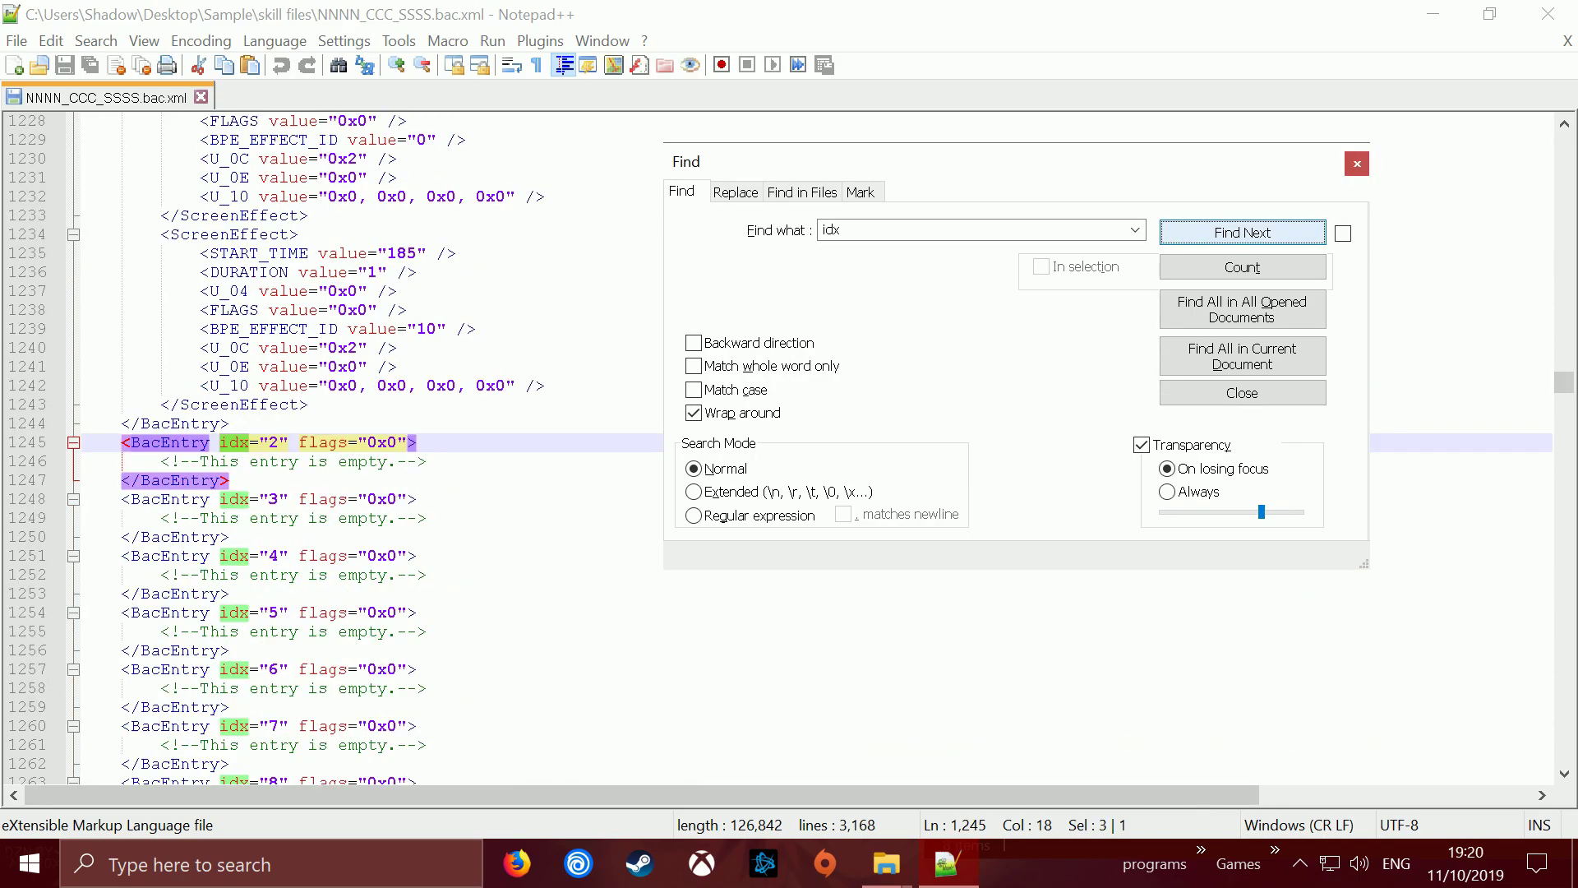
# - Replace the empty BacEntry blocks idx 2 through 4 with the copied BacEntry blocks
pyautogui.scroll(-1, 369, 448)
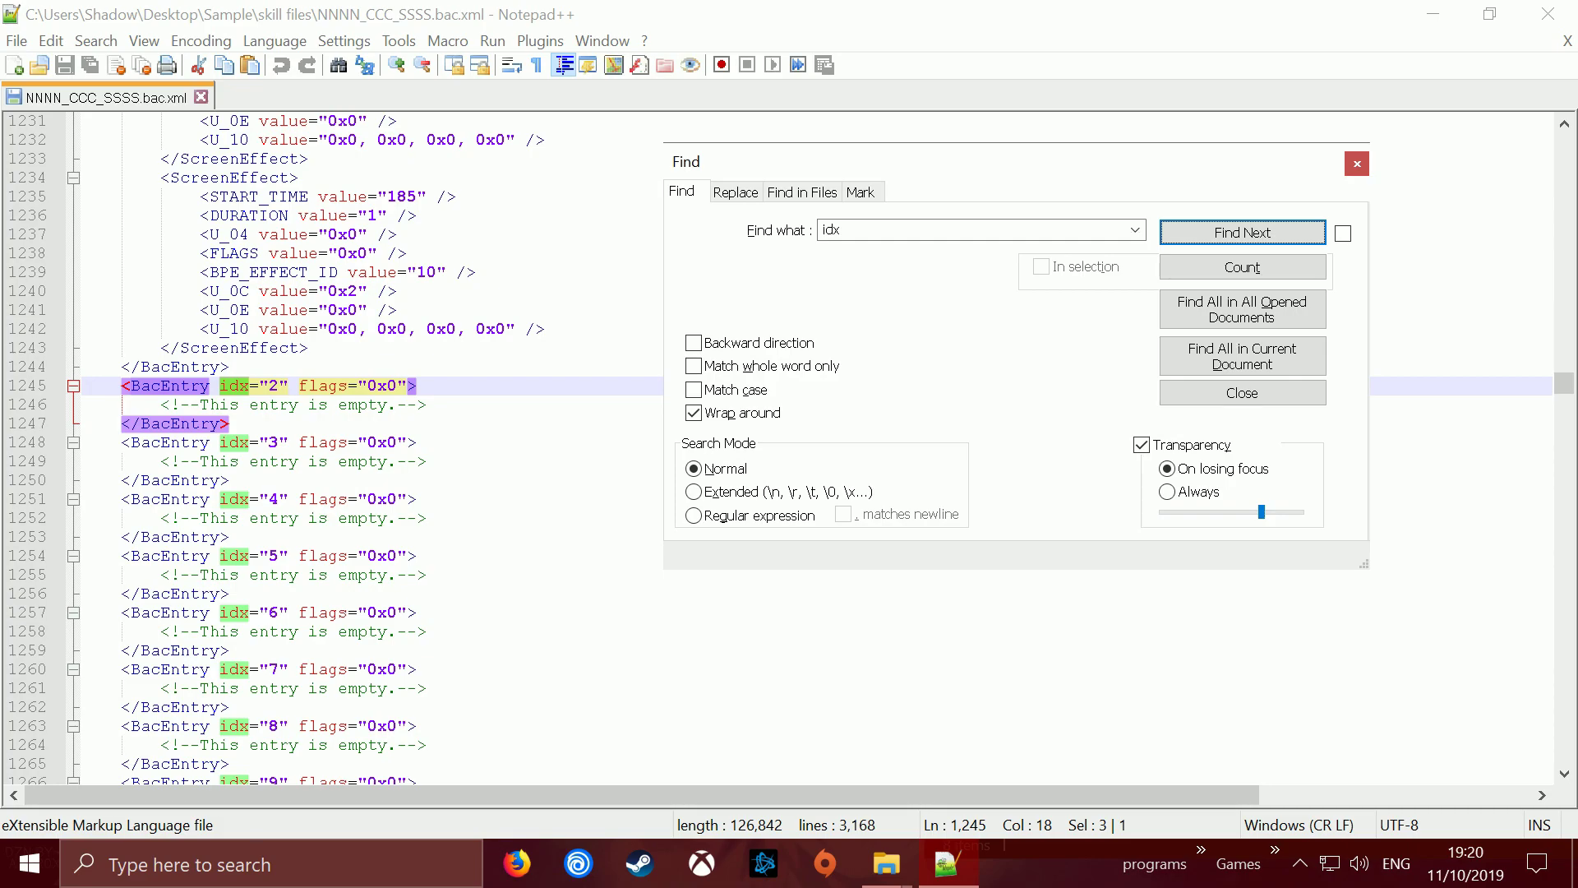
pyautogui.moveTo(230, 537); pyautogui.dragTo(82, 385)
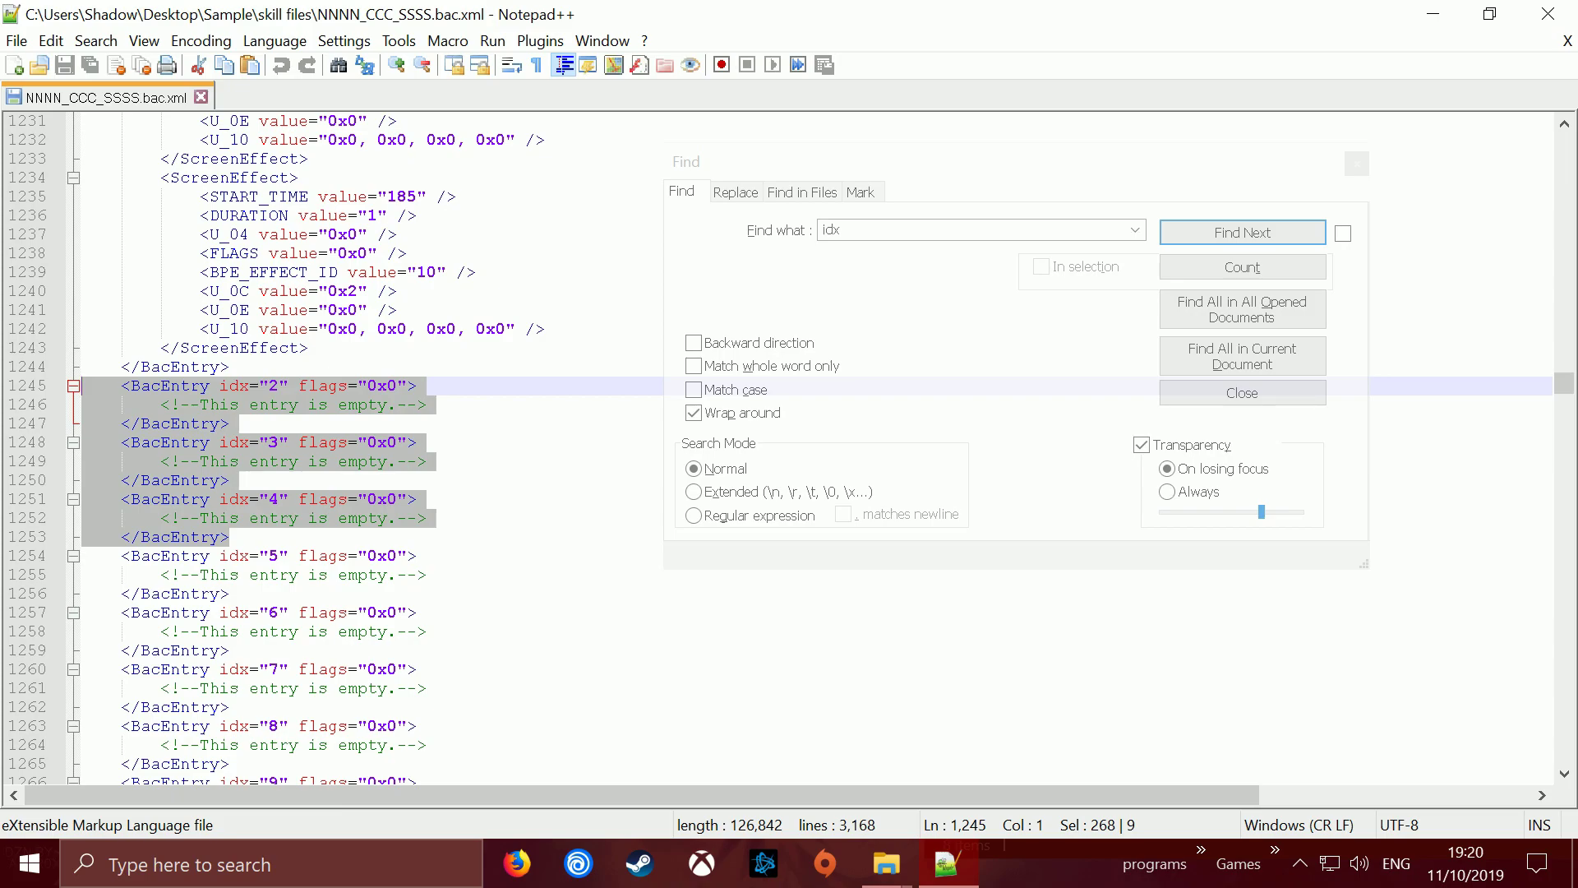
pyautogui.hotkey('ctrl', 'v')
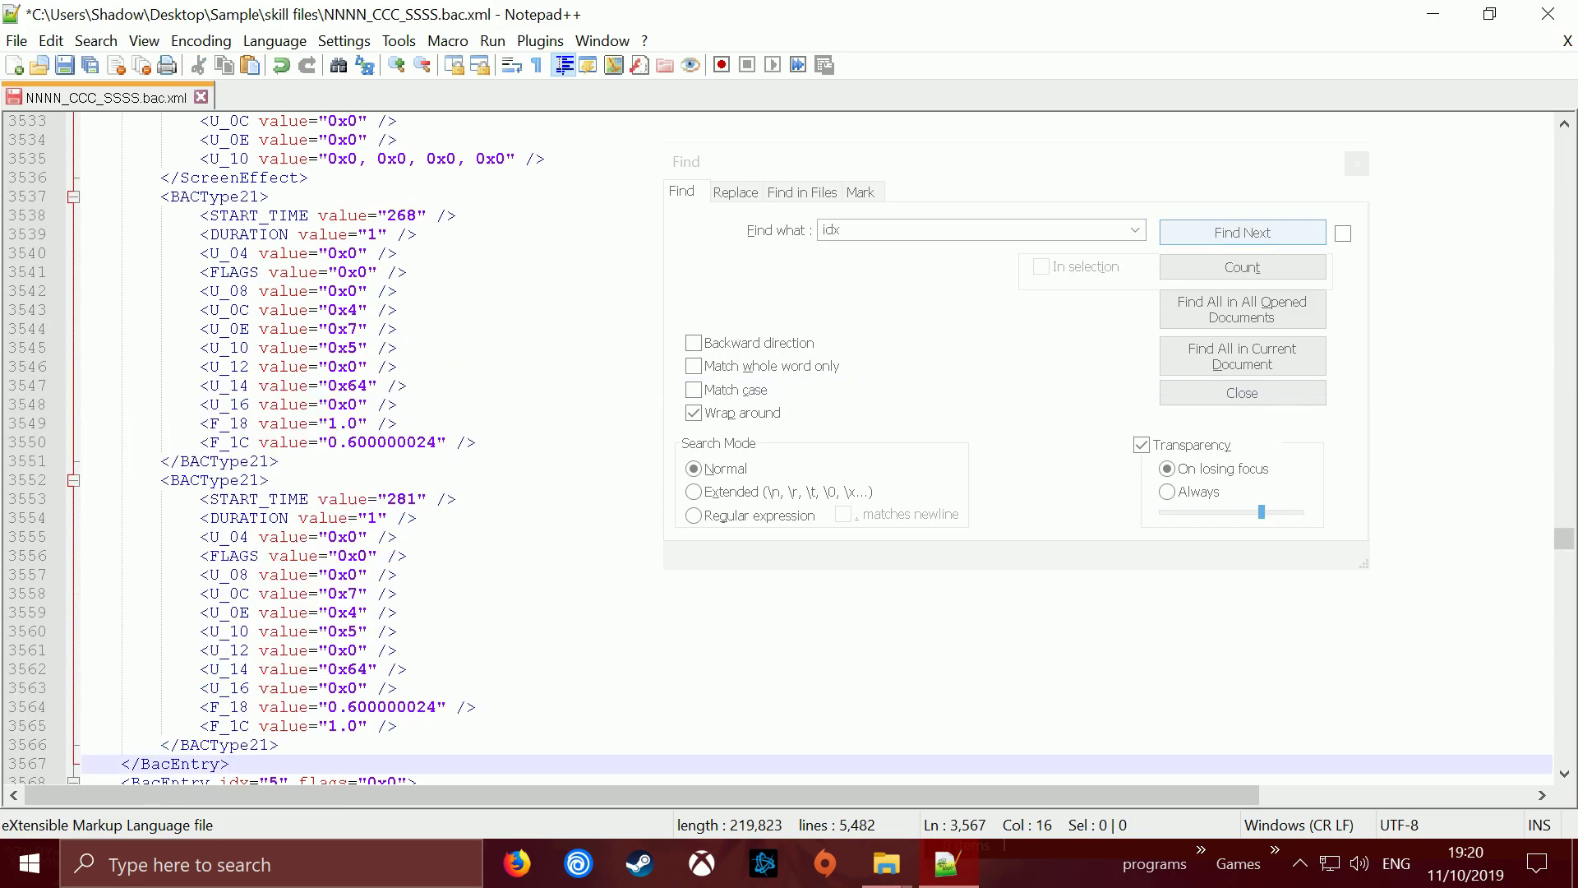
# - Return to the file's start, find the first pasted BacEntry after entry 1, and set its idx to 2
pyautogui.moveTo(1564, 538); pyautogui.dragTo(1564, 144)
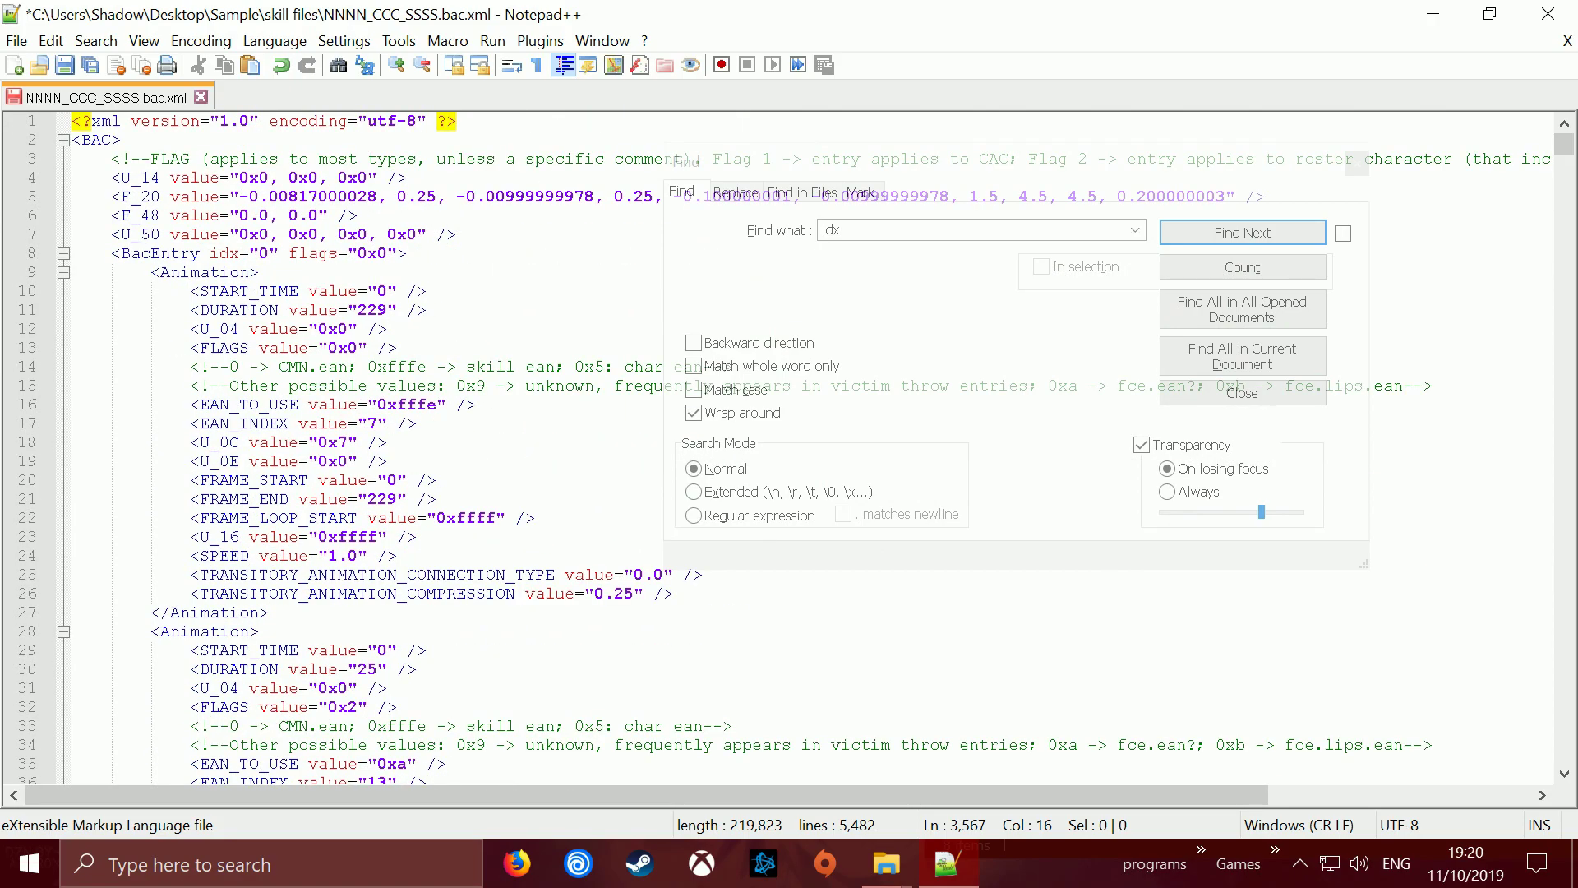
pyautogui.click(288, 253)
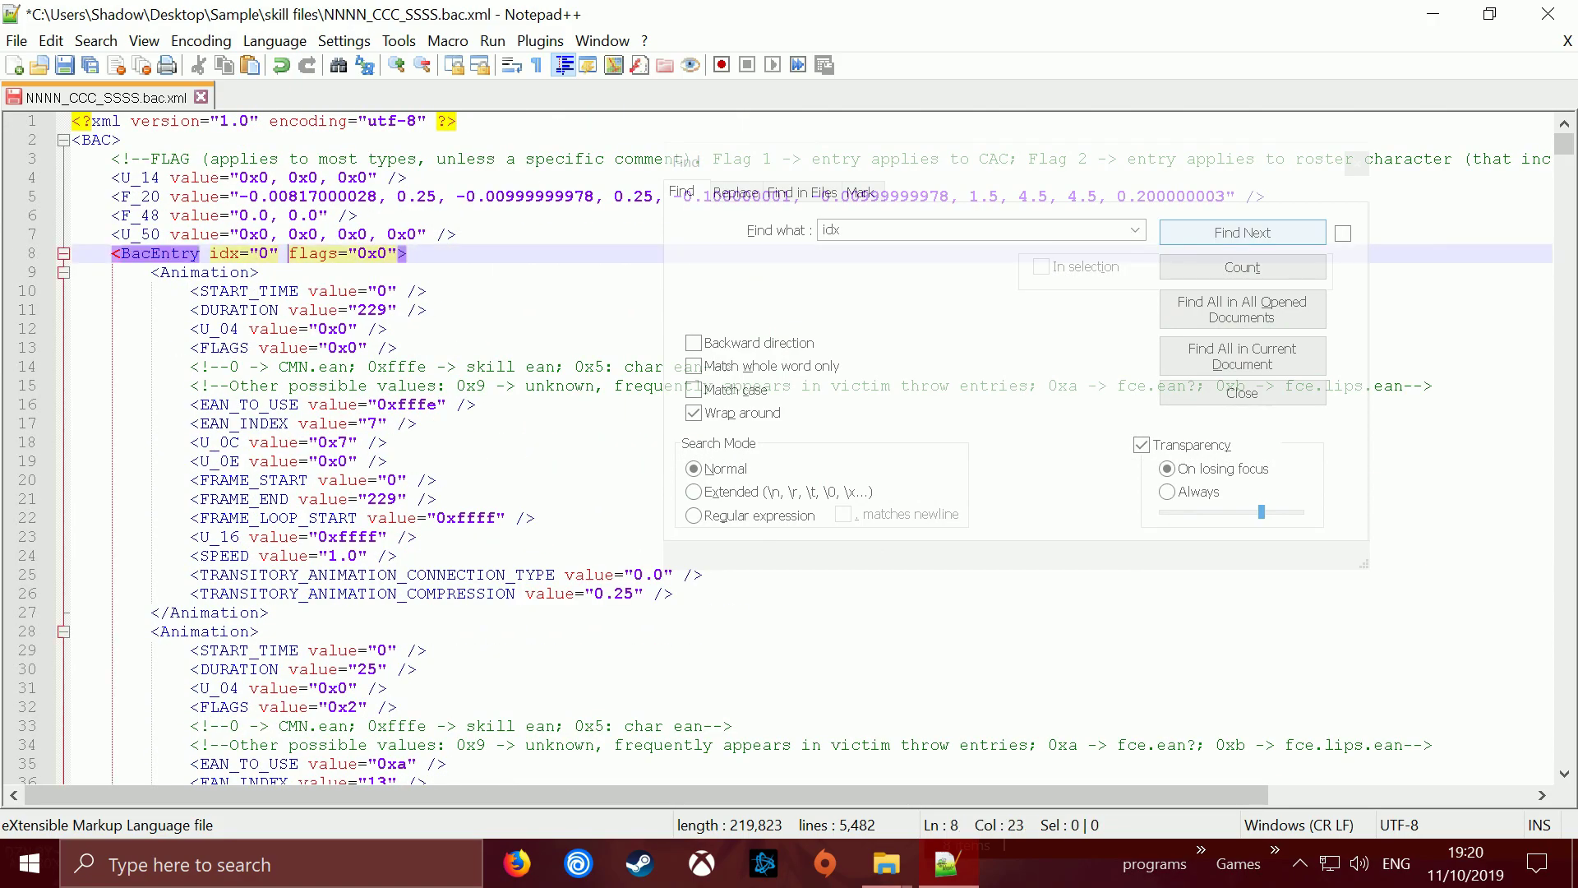
pyautogui.click(1241, 232)
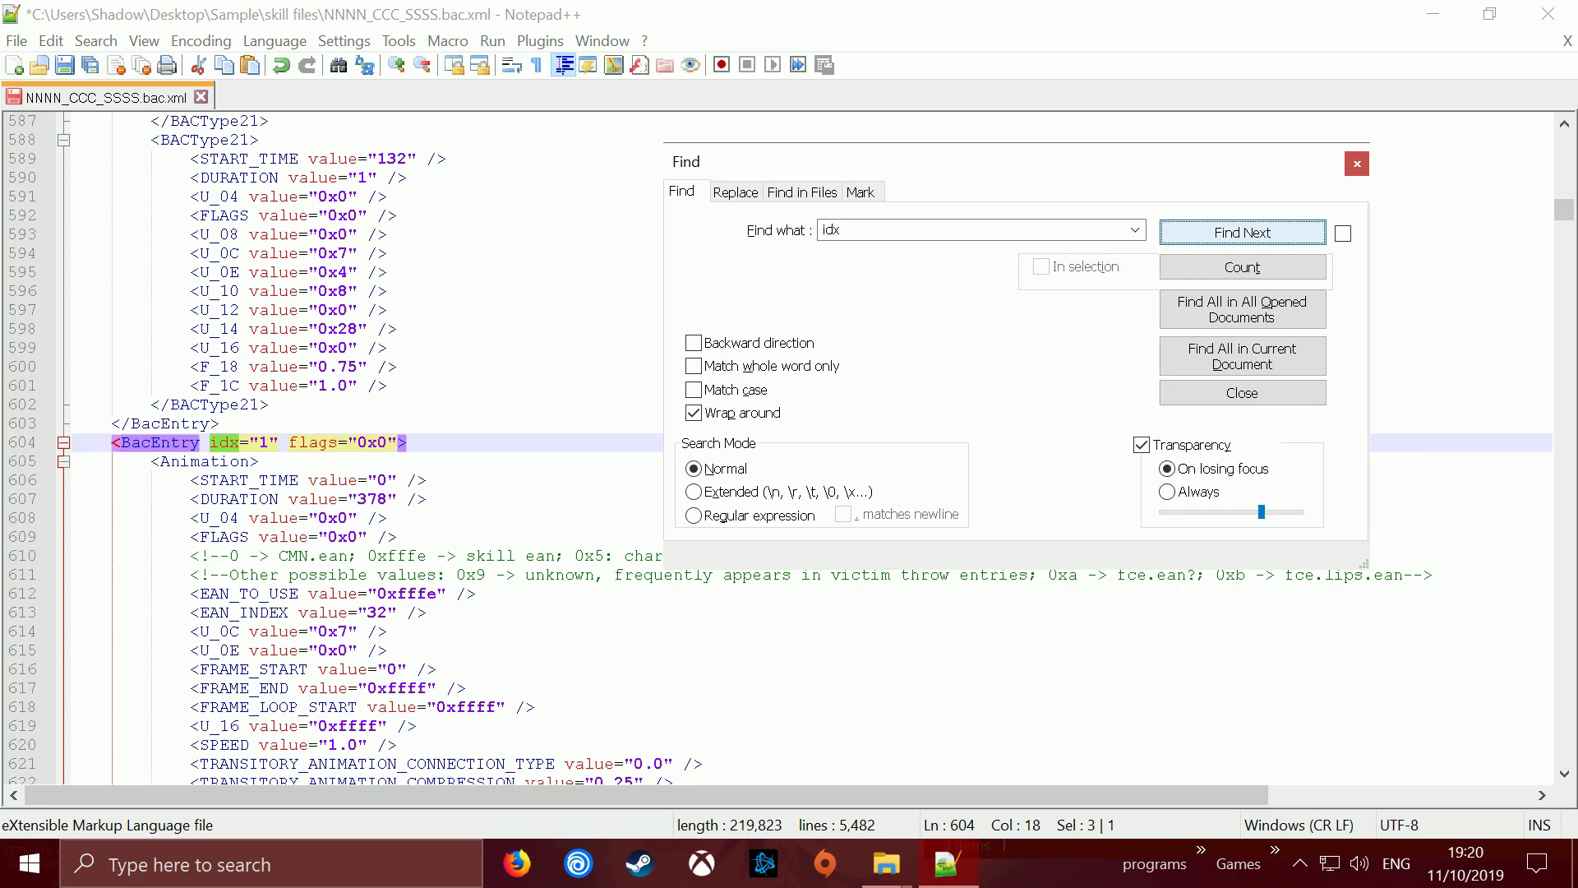
pyautogui.click(1241, 232)
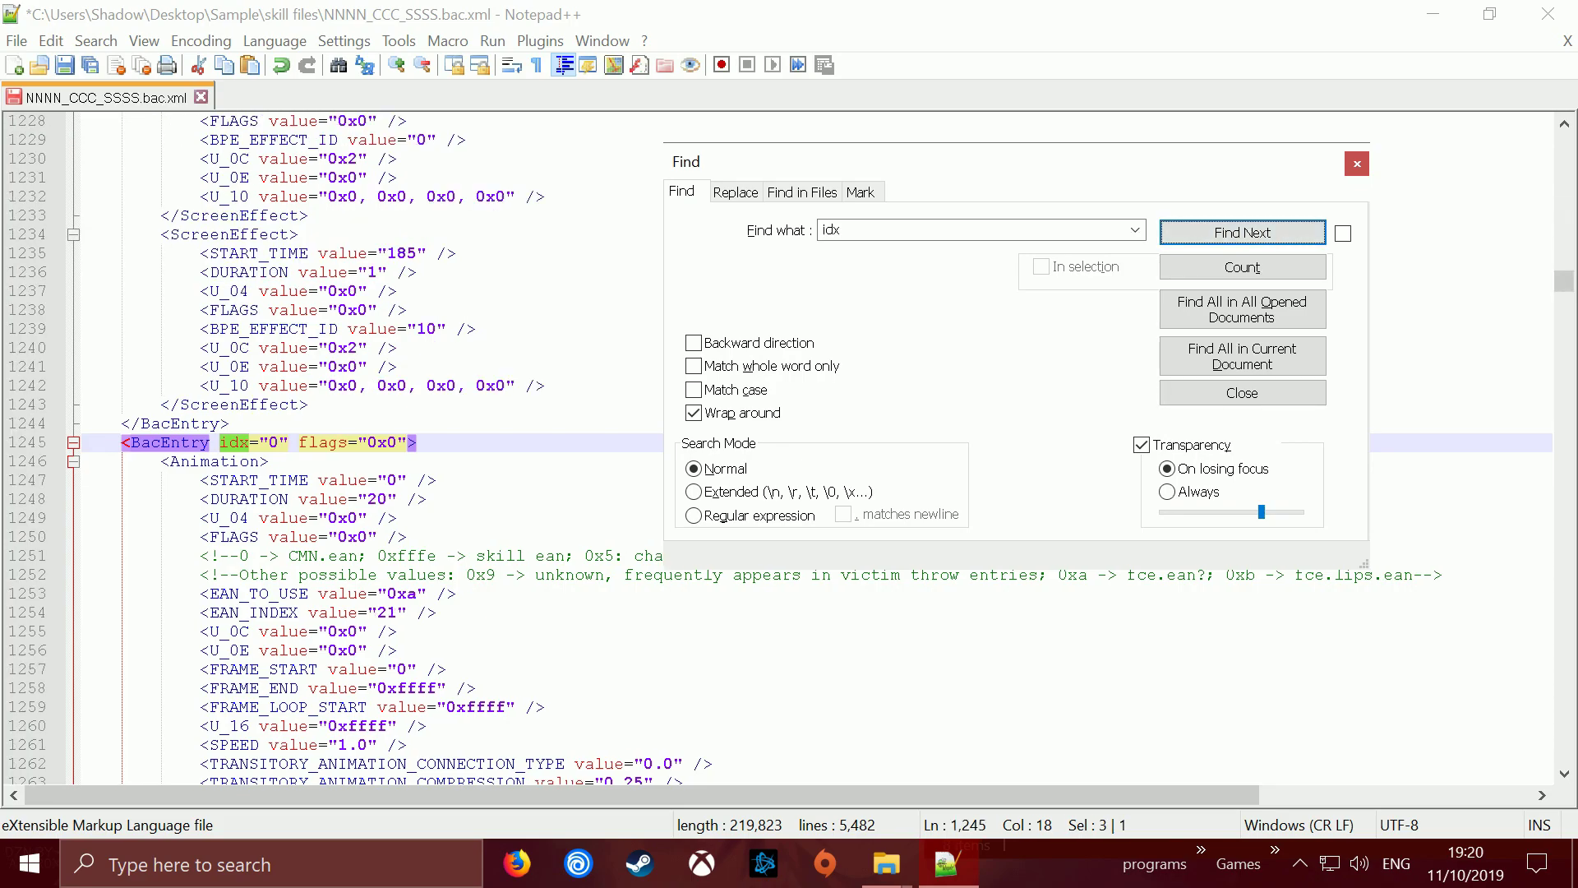
pyautogui.click(279, 442)
pyautogui.press('BackSpace')
pyautogui.write('2')
# - Find the other two pasted BacEntry blocks and renumber their idx values to 3 and 4
pyautogui.click(1242, 232)
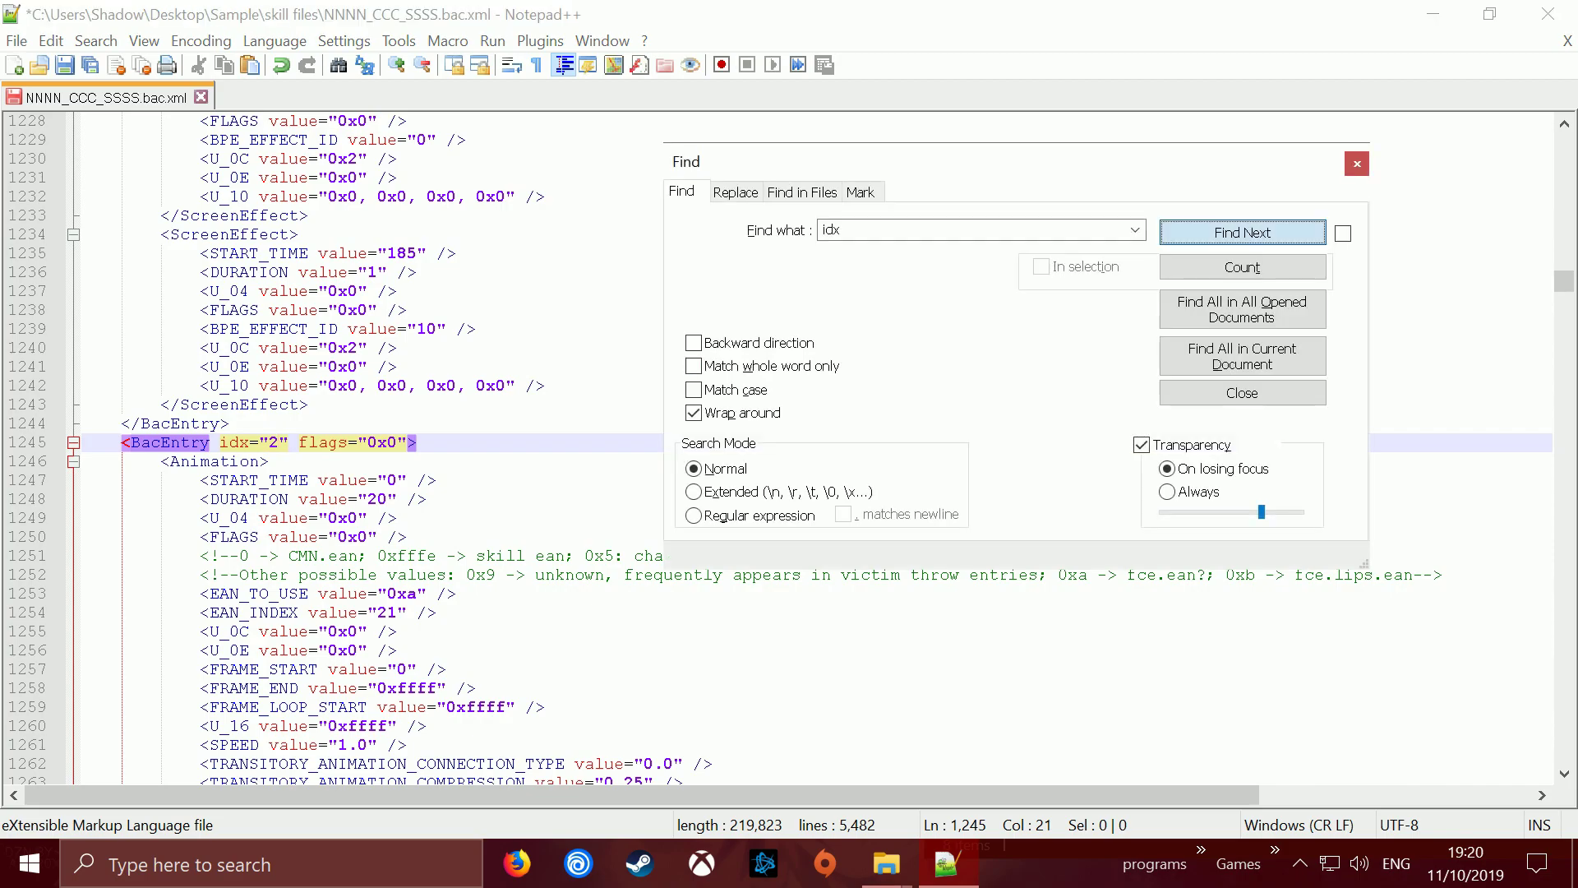
pyautogui.click(279, 442)
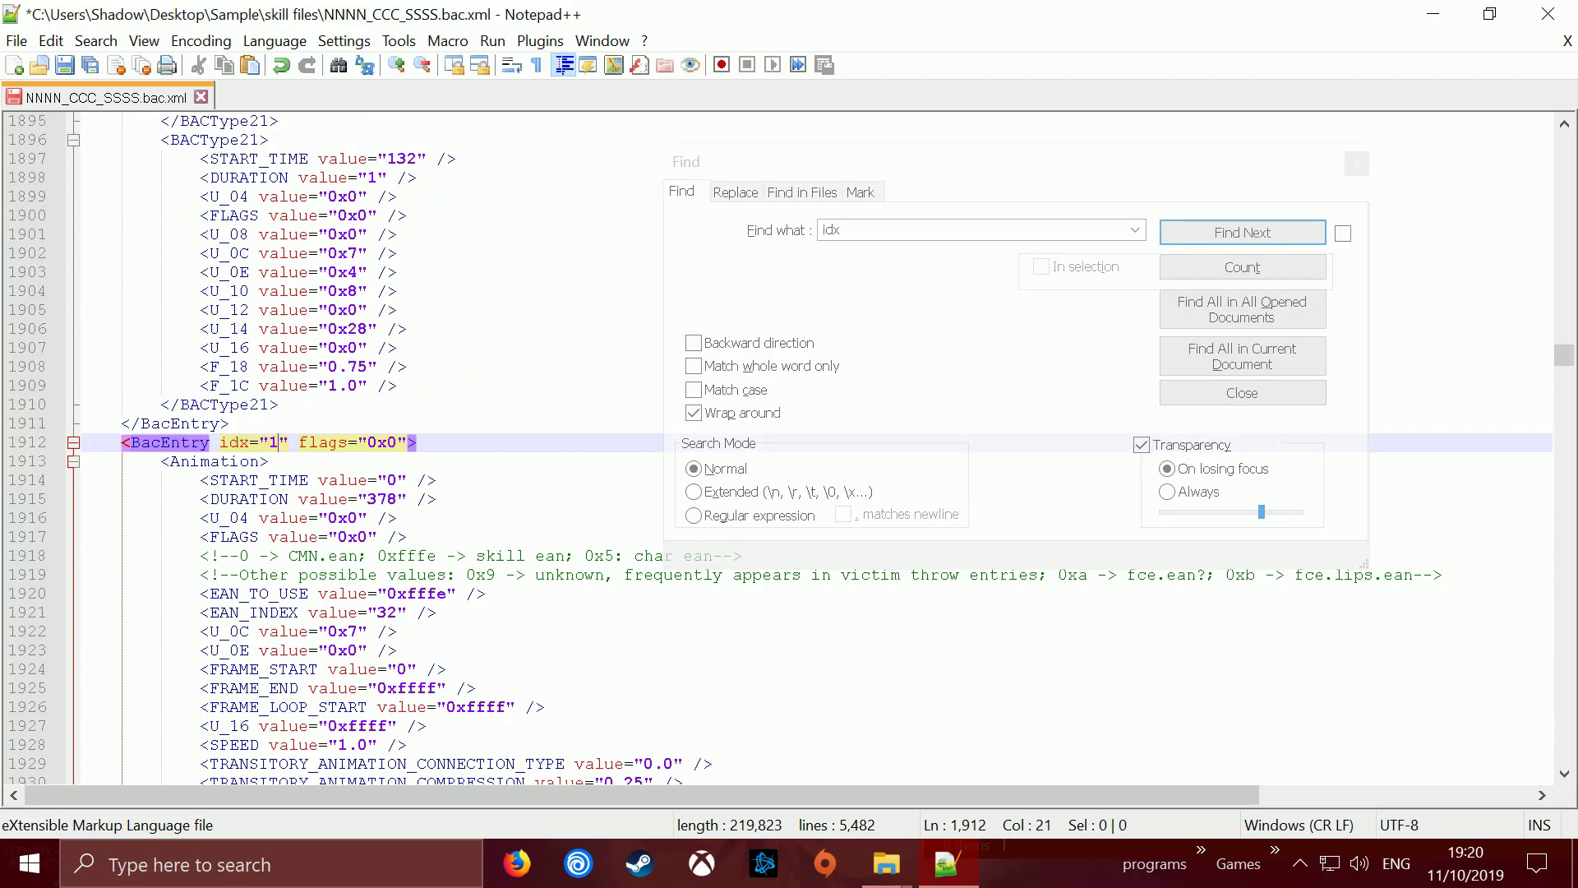
pyautogui.press('BackSpace')
pyautogui.write('3')
pyautogui.click(1242, 232)
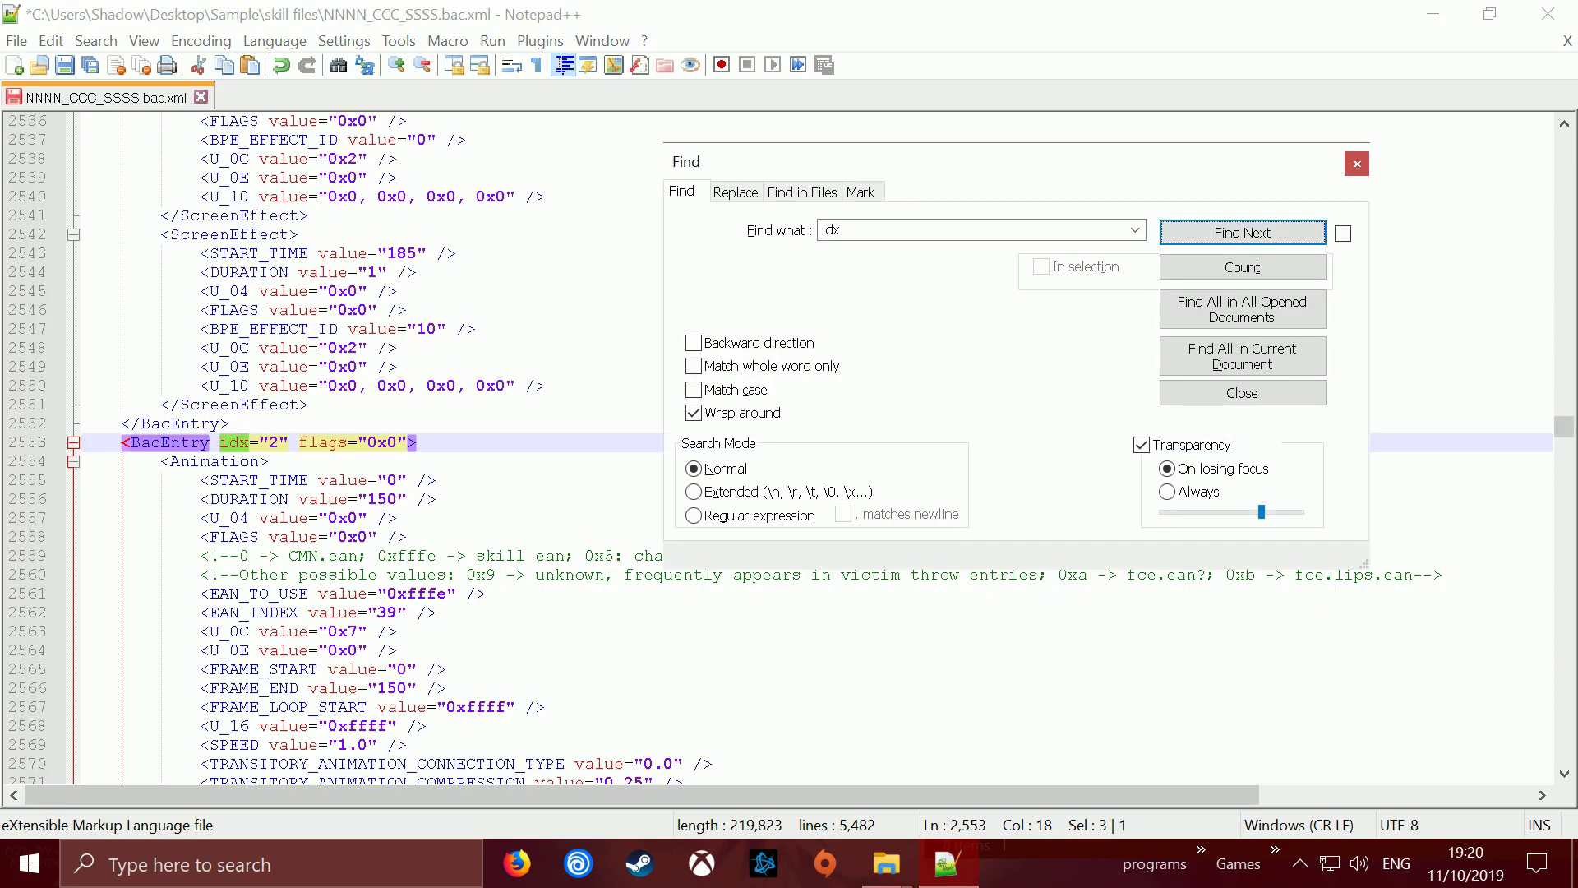
pyautogui.click(278, 442)
pyautogui.press('BackSpace')
pyautogui.write('4')
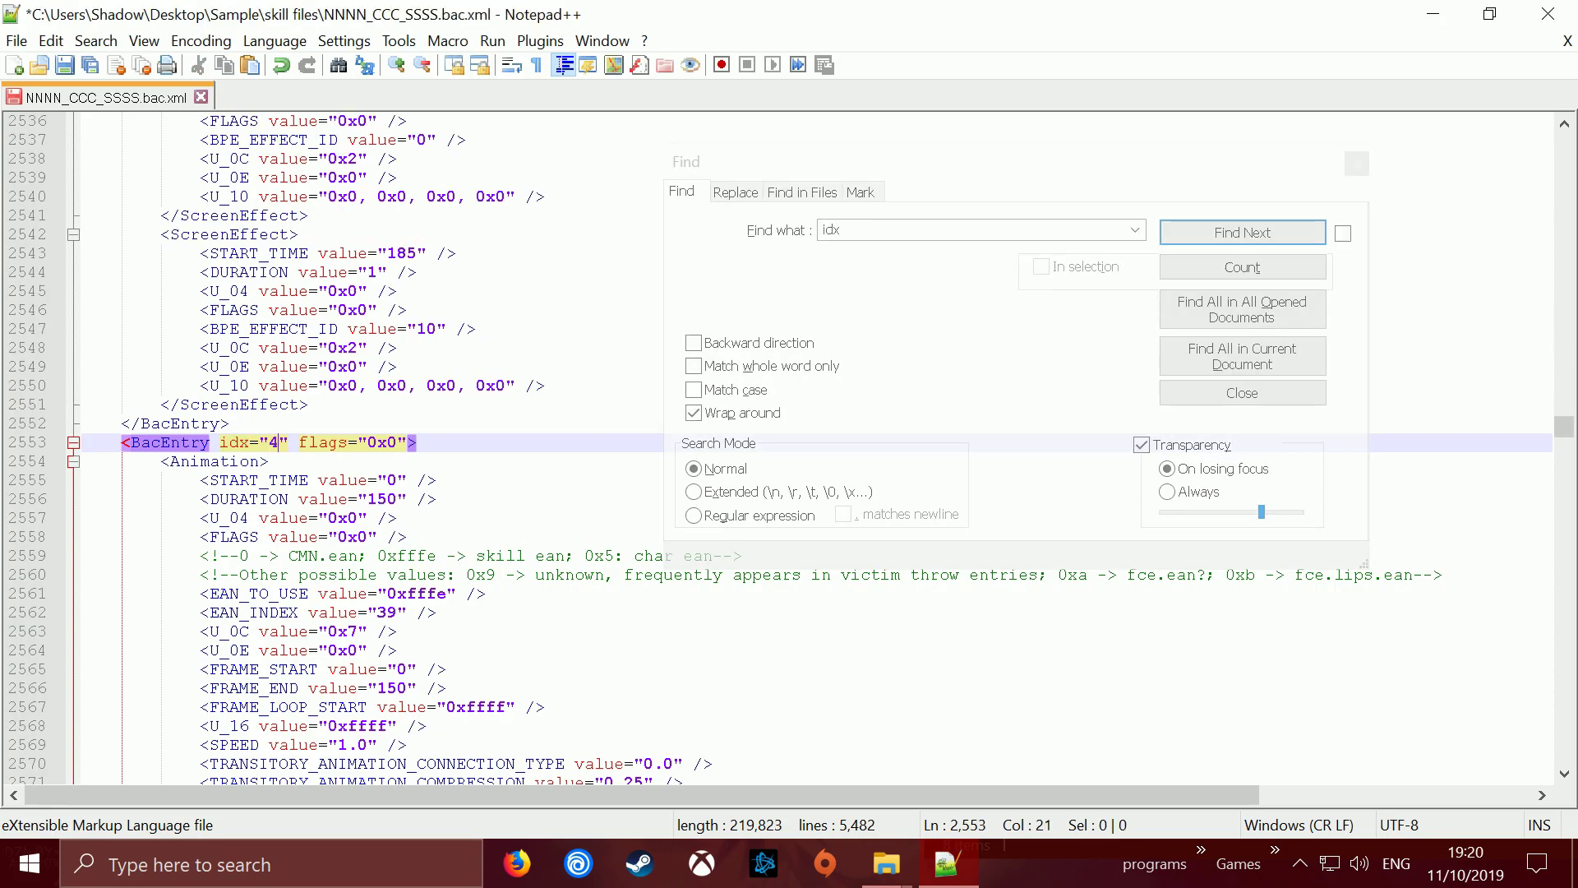
# - Check the idx of the entry following the pasted blocks, save the bac.xml, and close Notepad++
pyautogui.hotkey('ctrl', 'f')
pyautogui.press('Return')
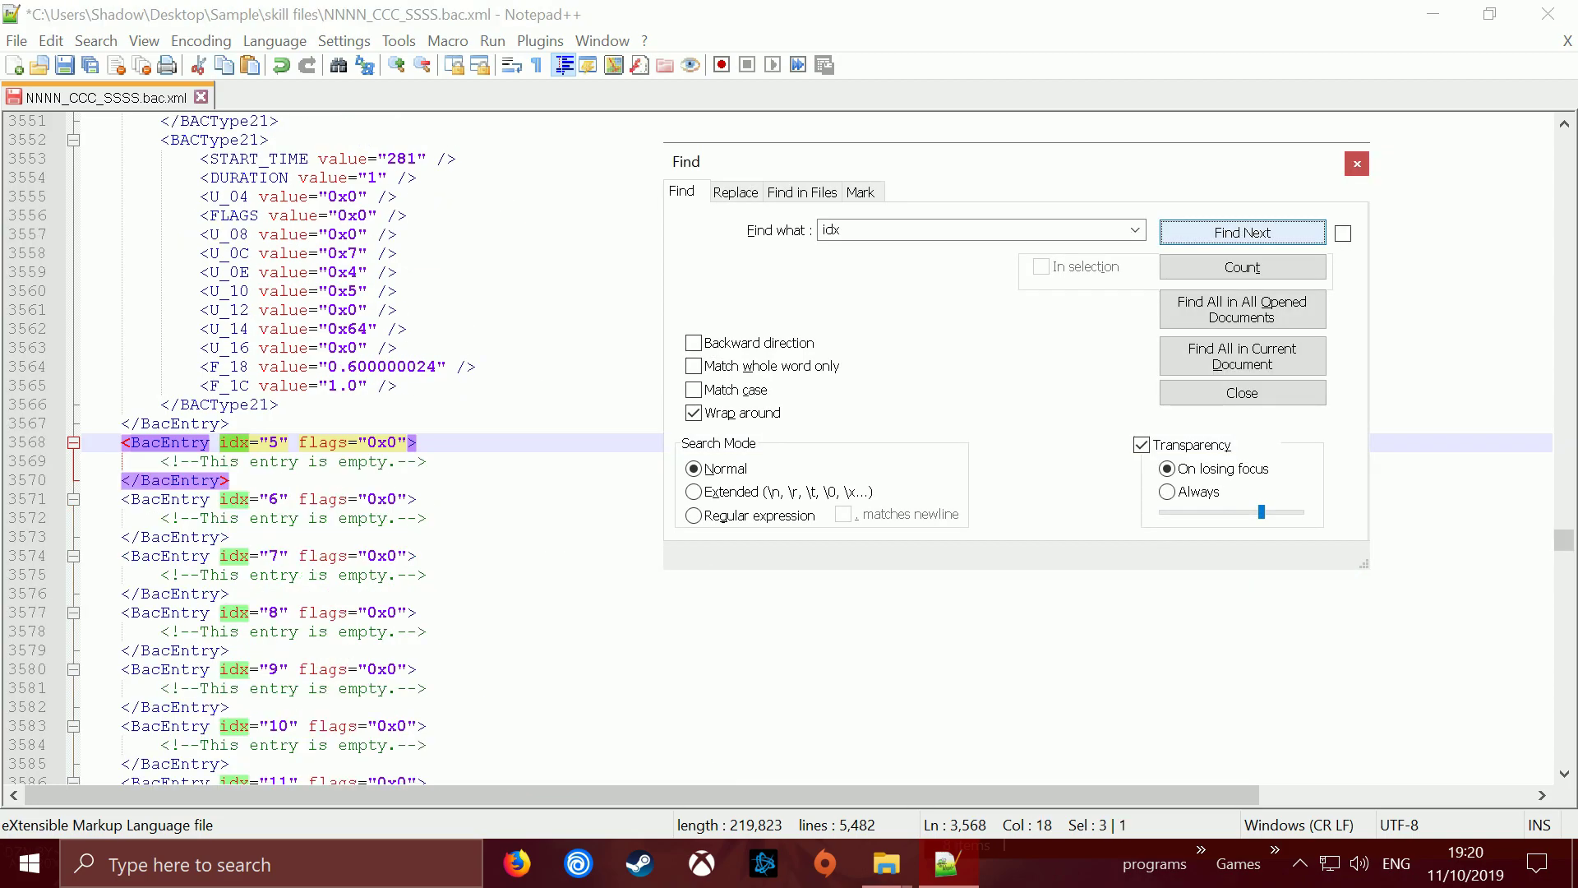
pyautogui.press('Escape')
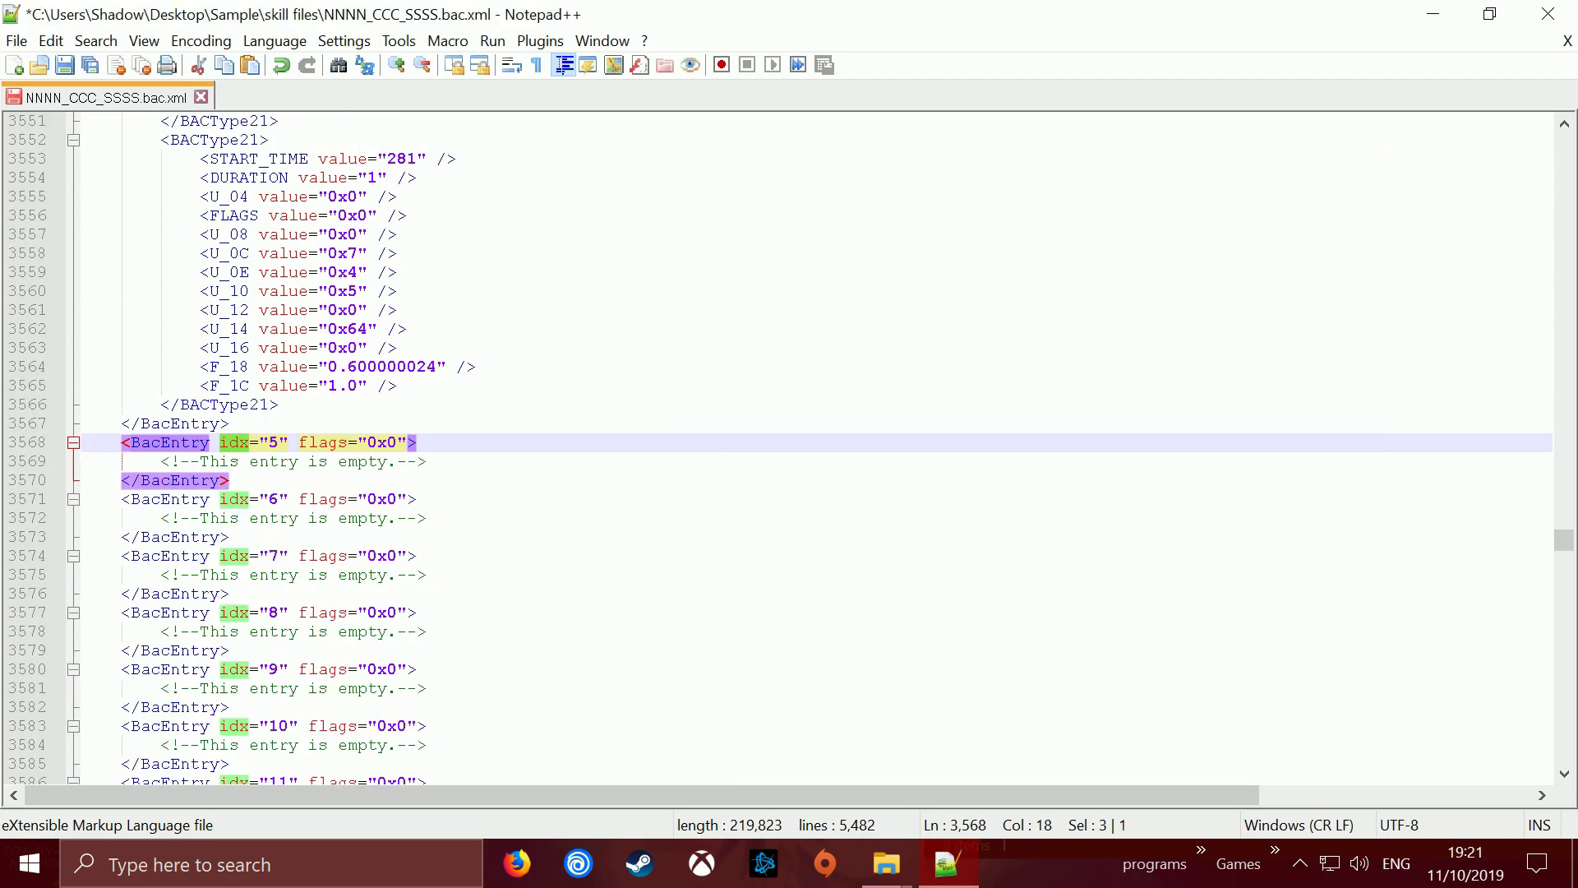
pyautogui.hotkey('ctrl', 's')
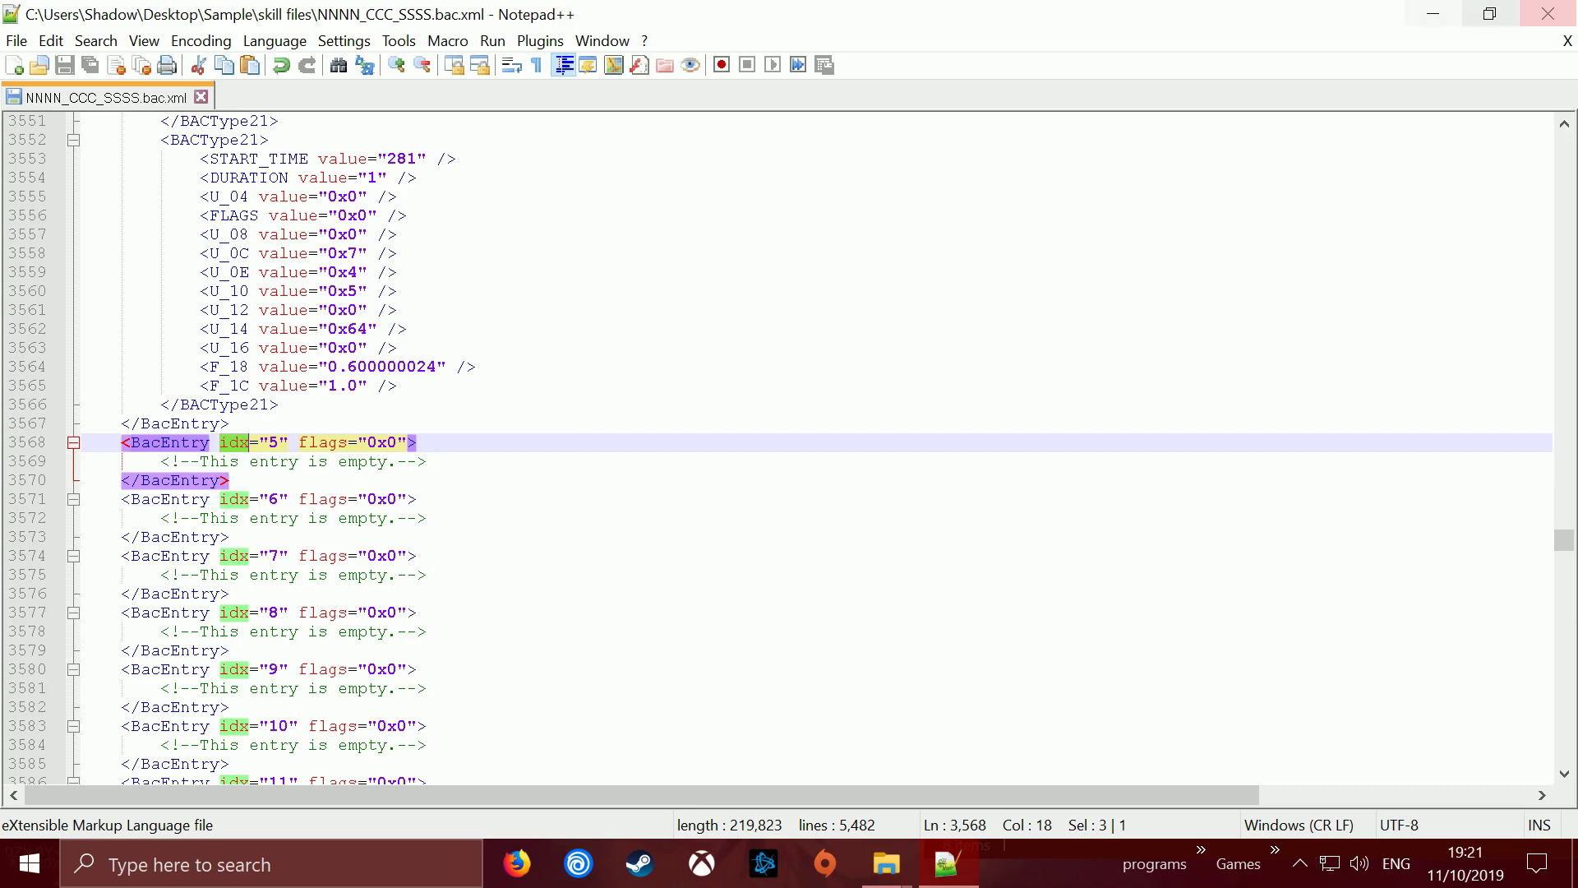
pyautogui.click(1548, 14)
# - Delete the old NNNN_CCC_SSSS.bac and convert NNNN_CCC_SSSS.bac.xml into a new BAC file with genser.exe
pyautogui.moveTo(695, 80); pyautogui.dragTo(489, 60)
pyautogui.click(674, 403)
pyautogui.click(576, 318)
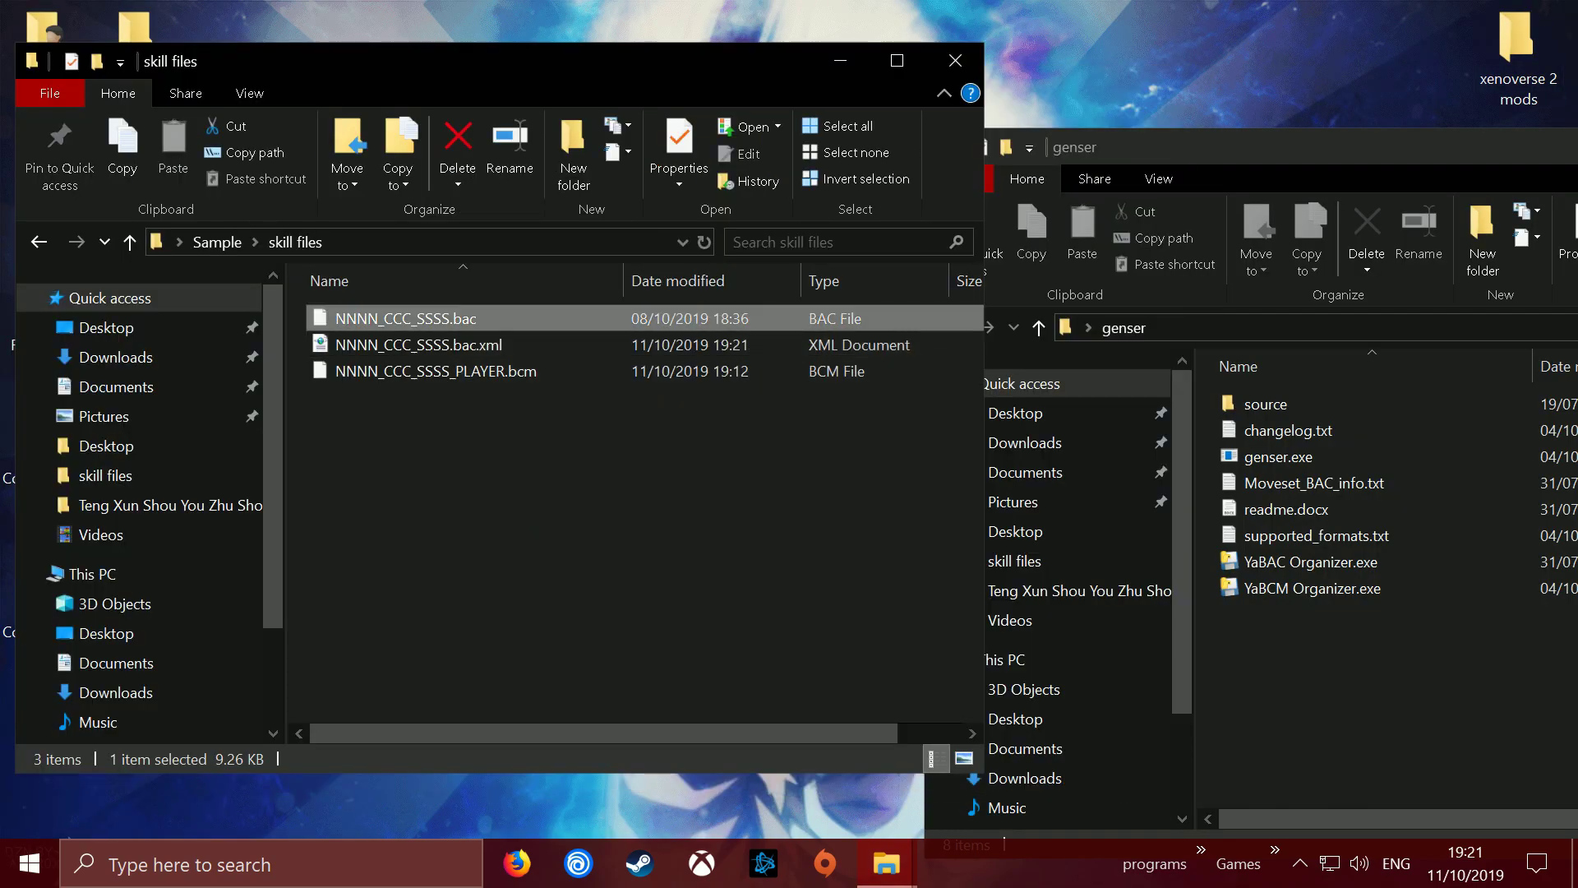
pyautogui.press('Delete')
pyautogui.moveTo(403, 318); pyautogui.dragTo(1284, 470)
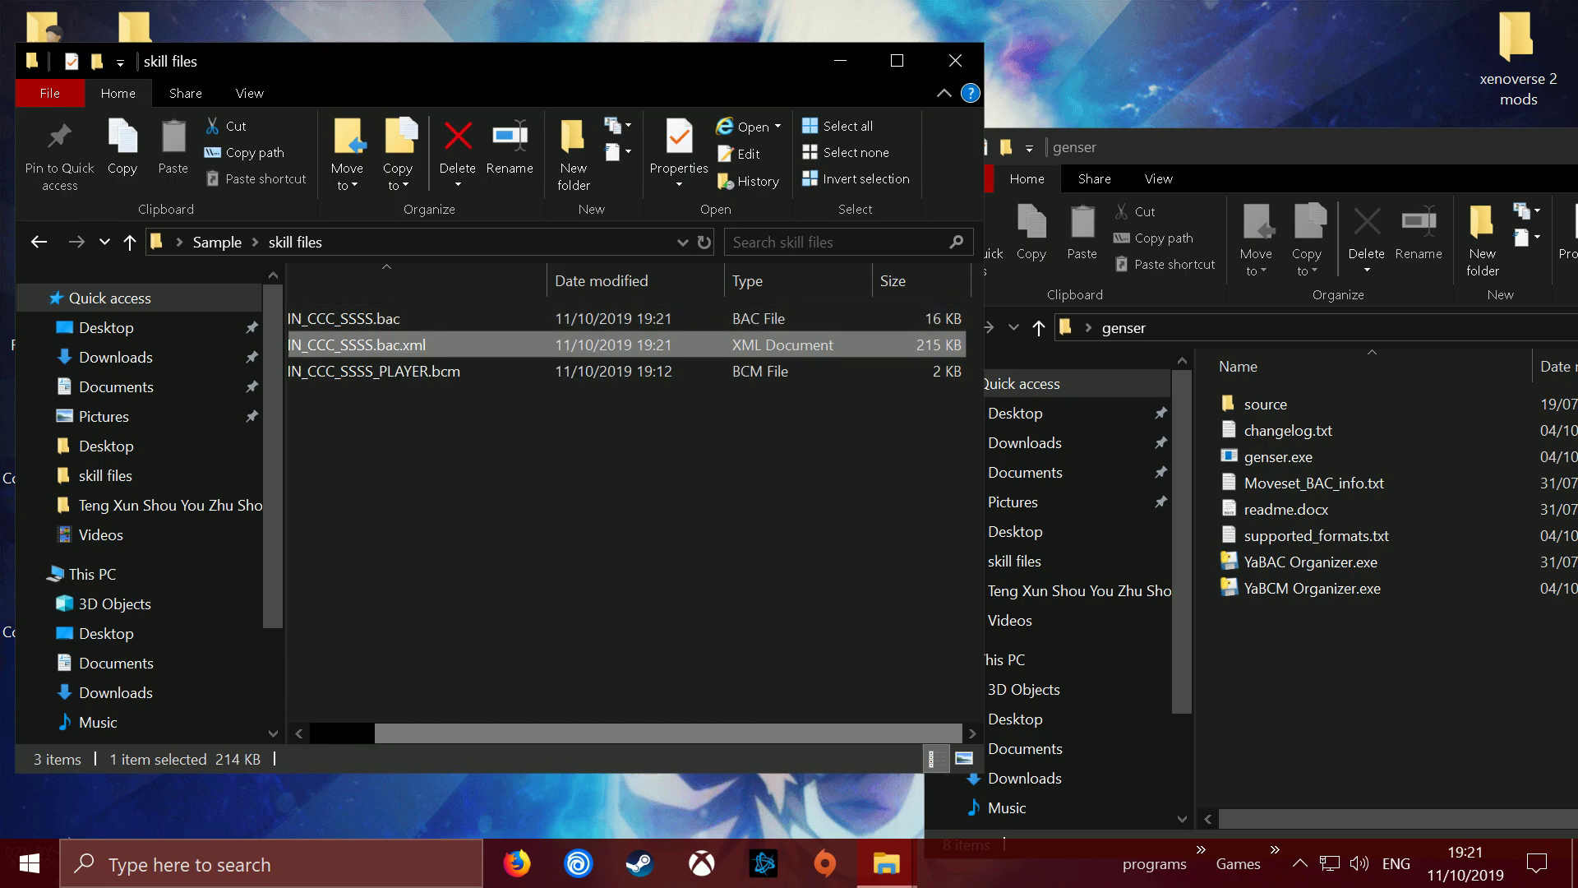
# - Close the genser and skill files folder windows and open the desktop's sample.x2m for editing in XV2 Skill Creator
pyautogui.moveTo(1233, 147); pyautogui.dragTo(348, 159)
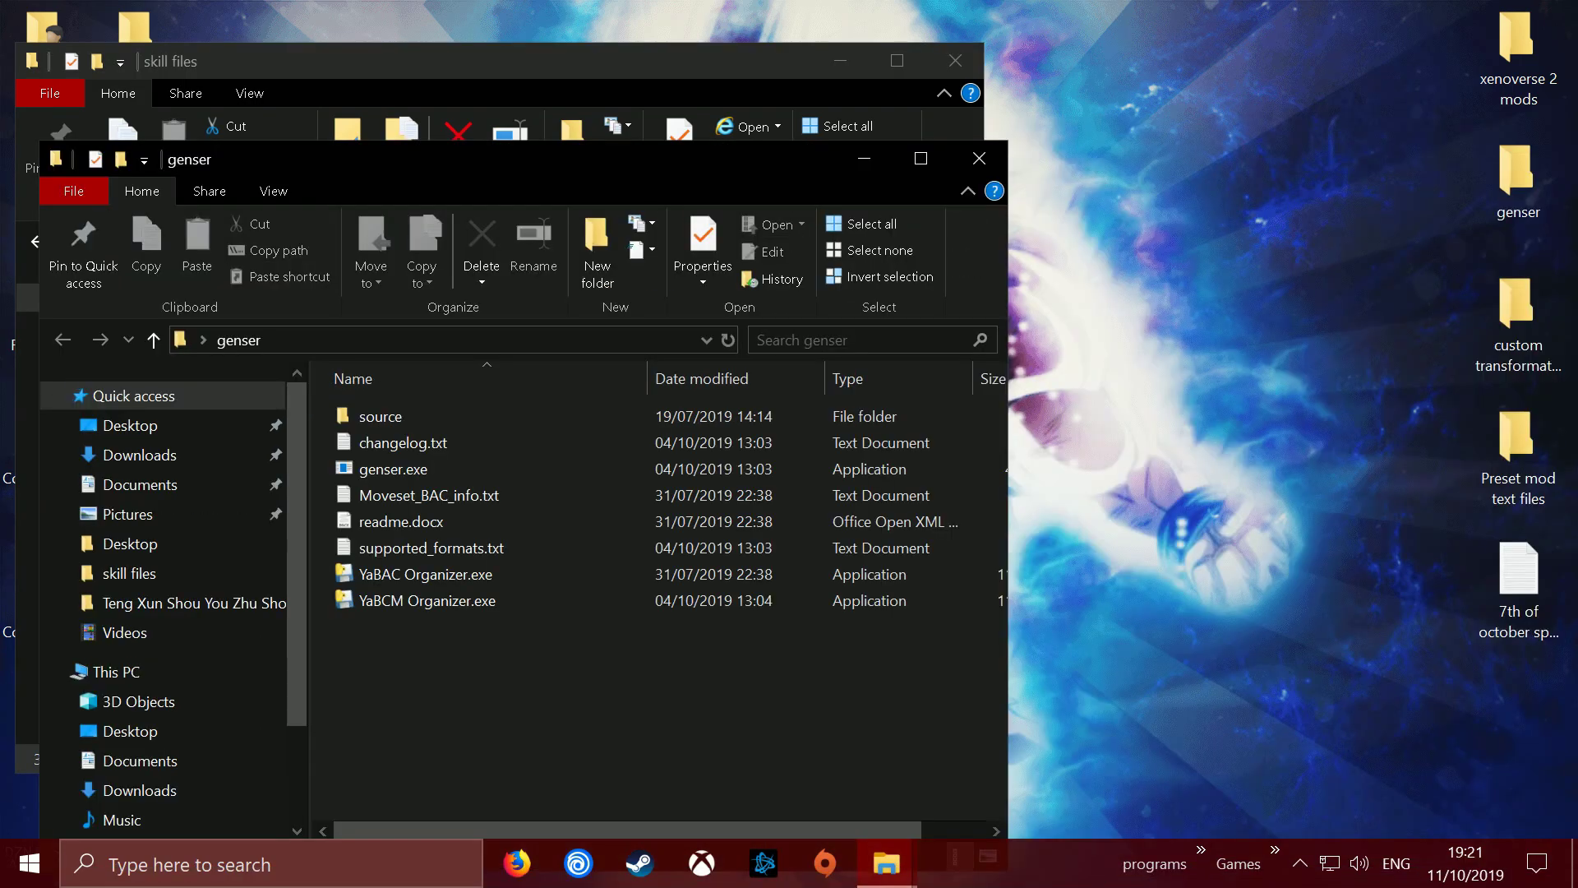
pyautogui.click(979, 158)
pyautogui.click(955, 60)
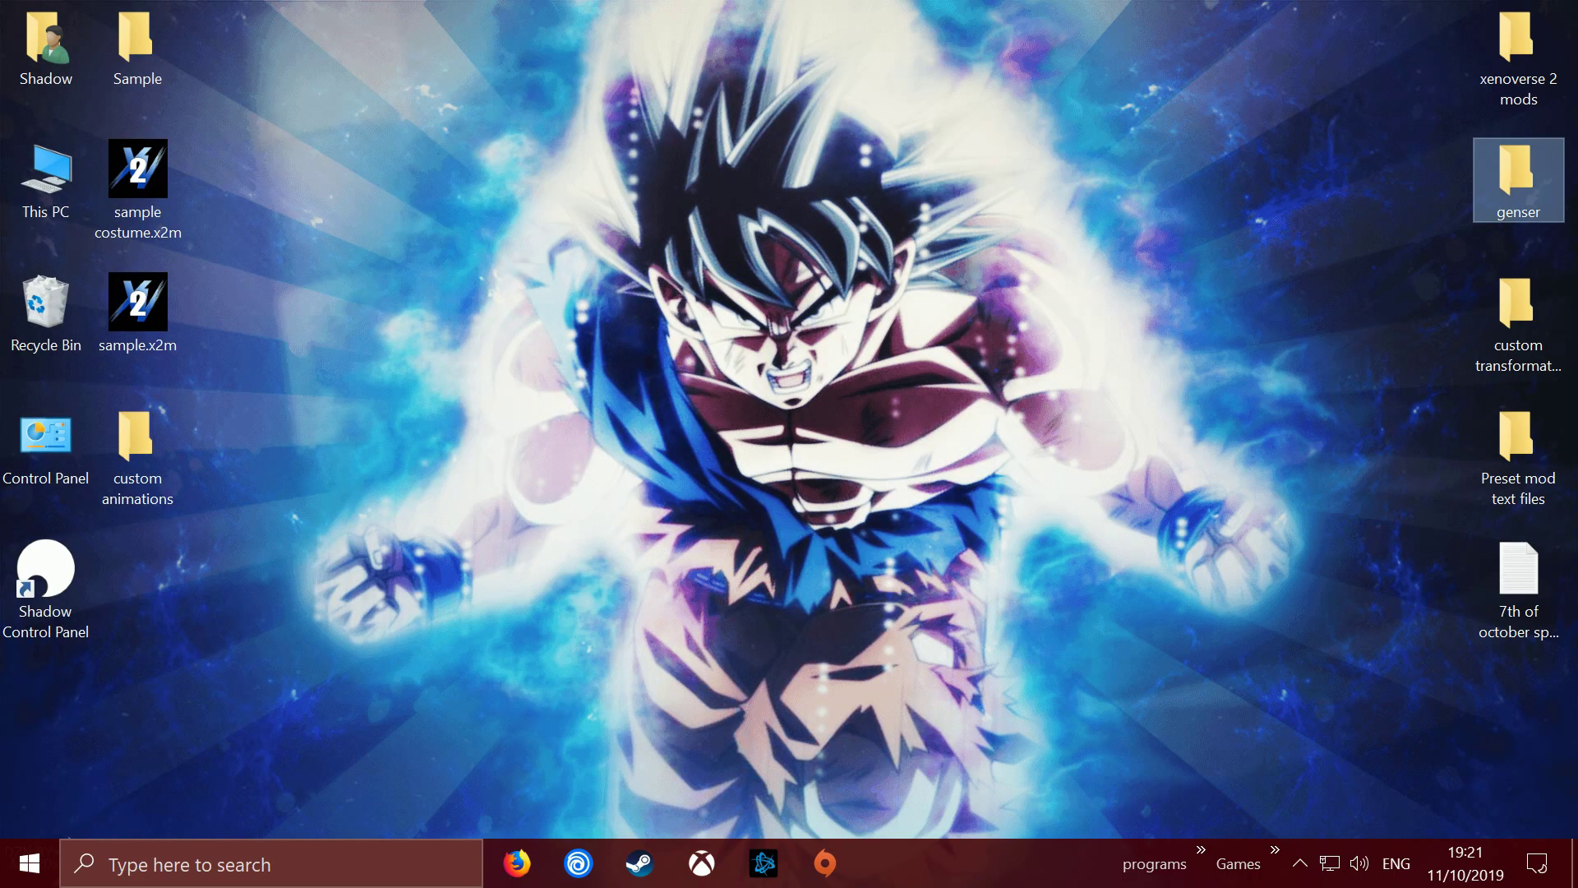
pyautogui.rightClick(129, 305)
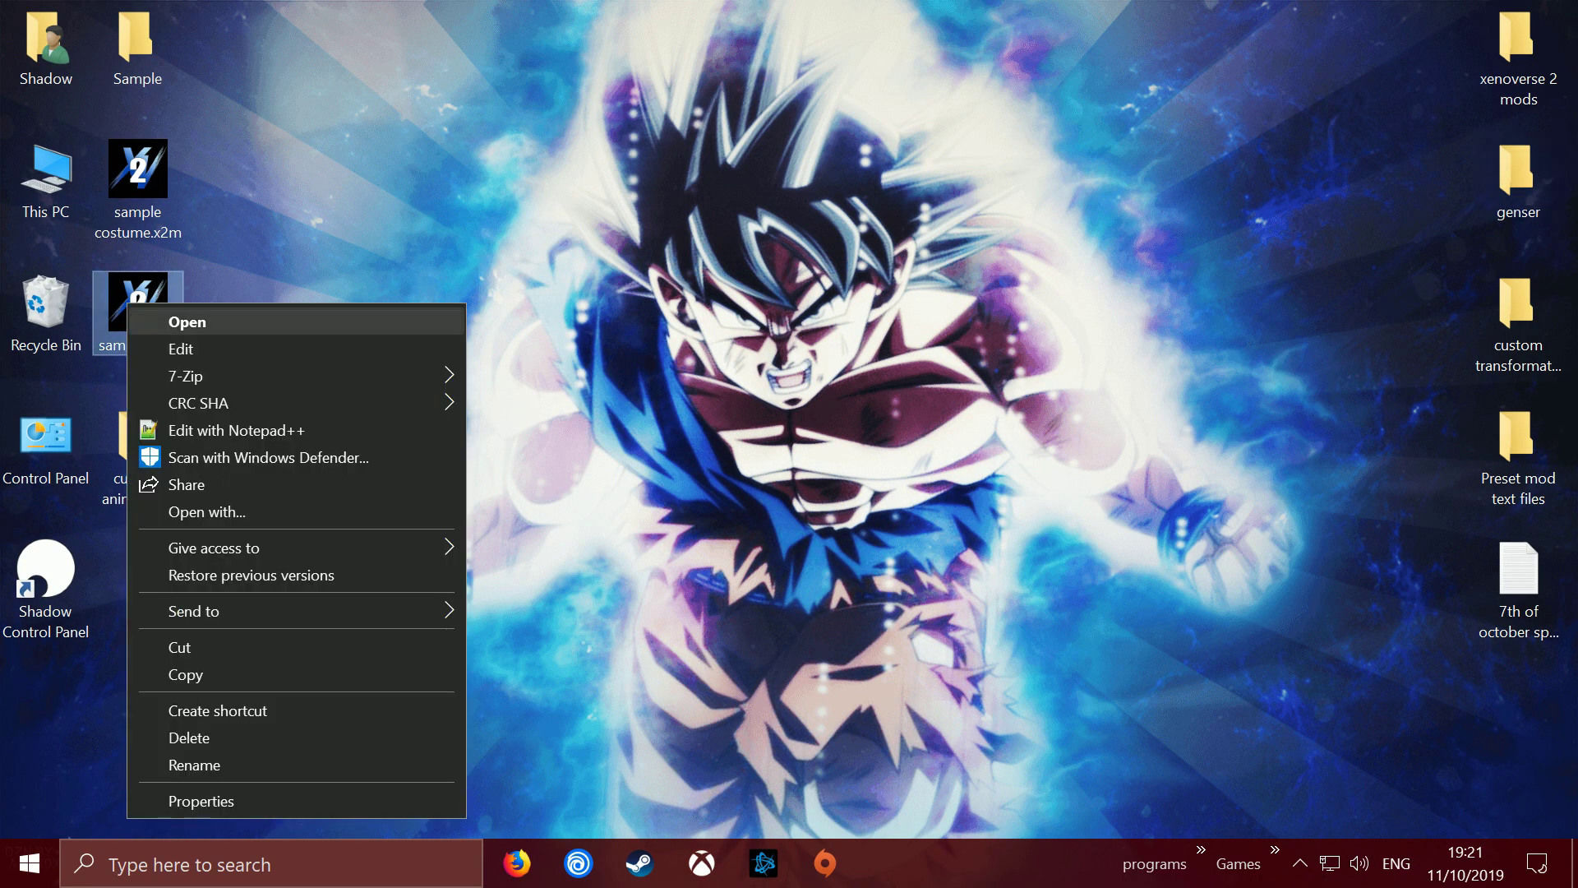
pyautogui.click(181, 350)
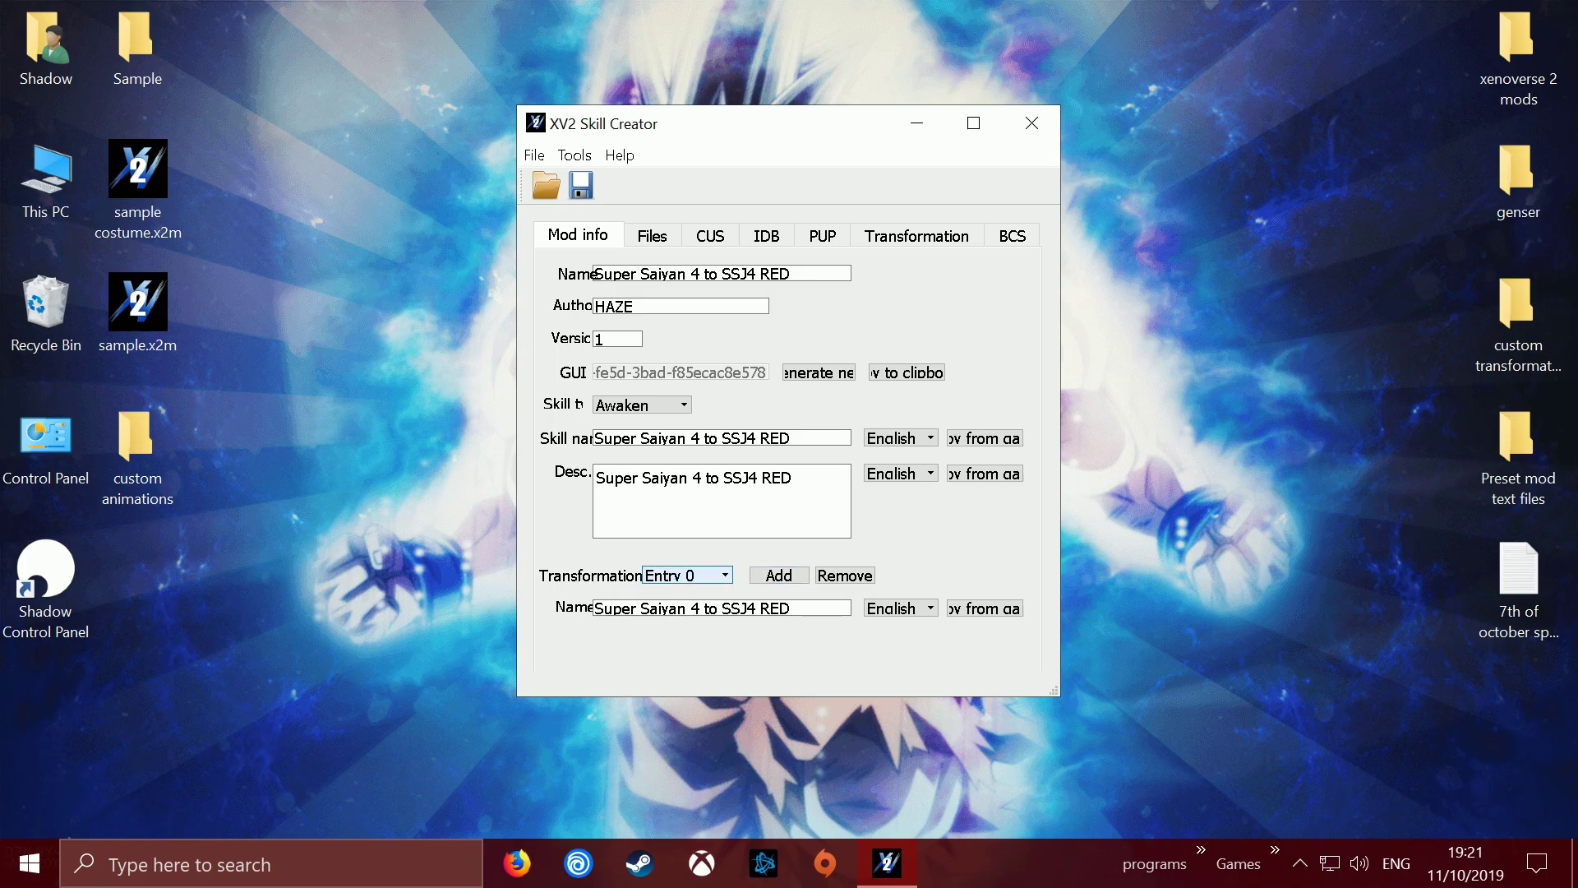
# - Add three transformation entries to the skill's mod info, review the entry list, and select Entry 2
pyautogui.click(687, 576)
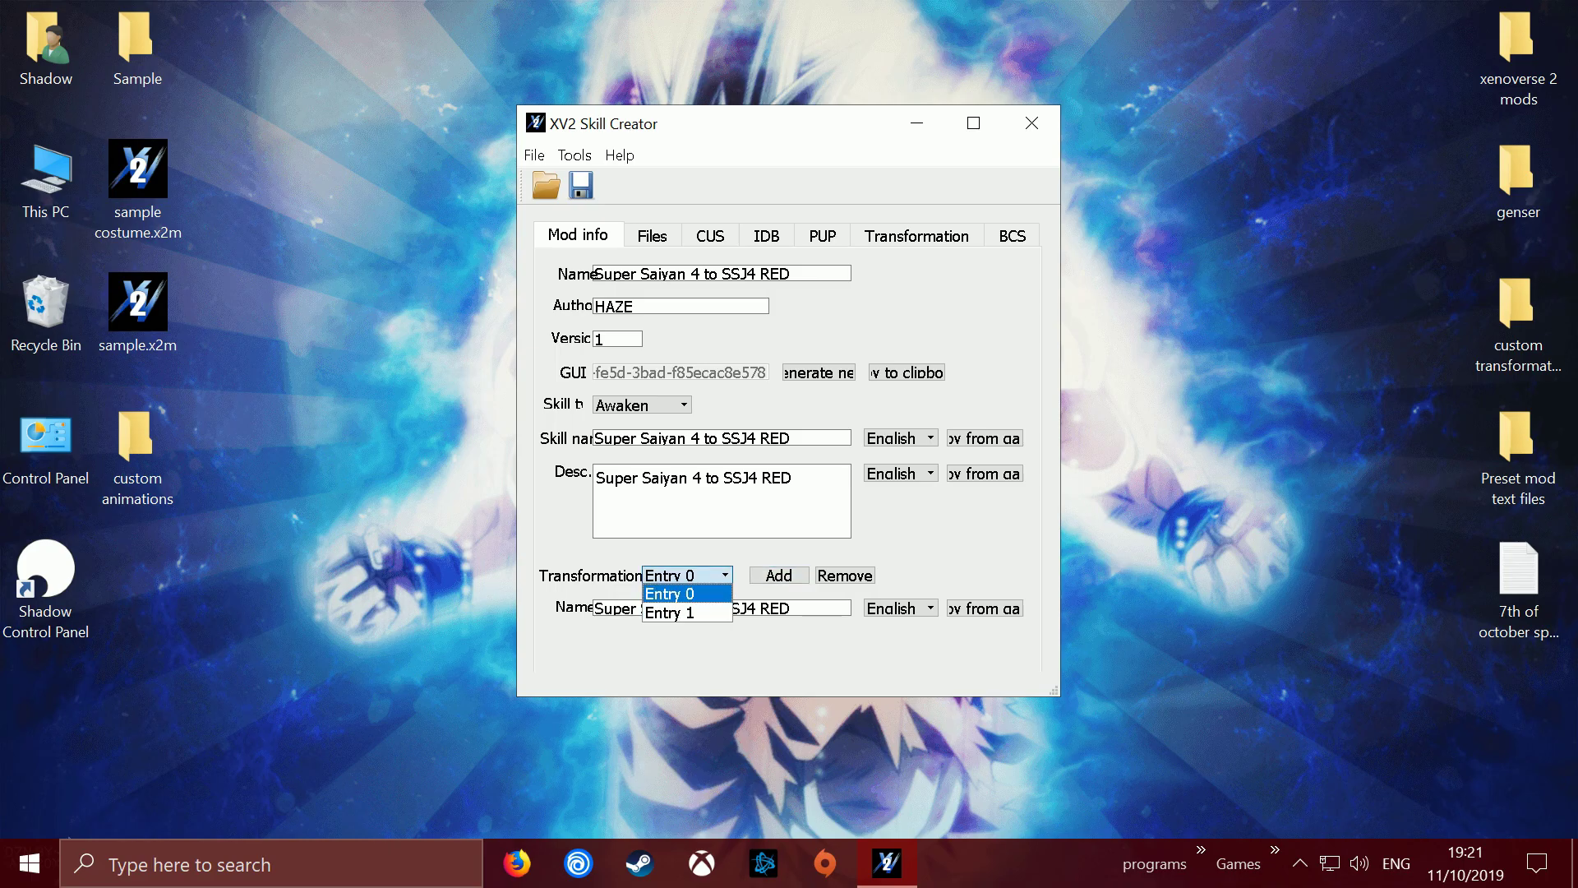
pyautogui.click(687, 593)
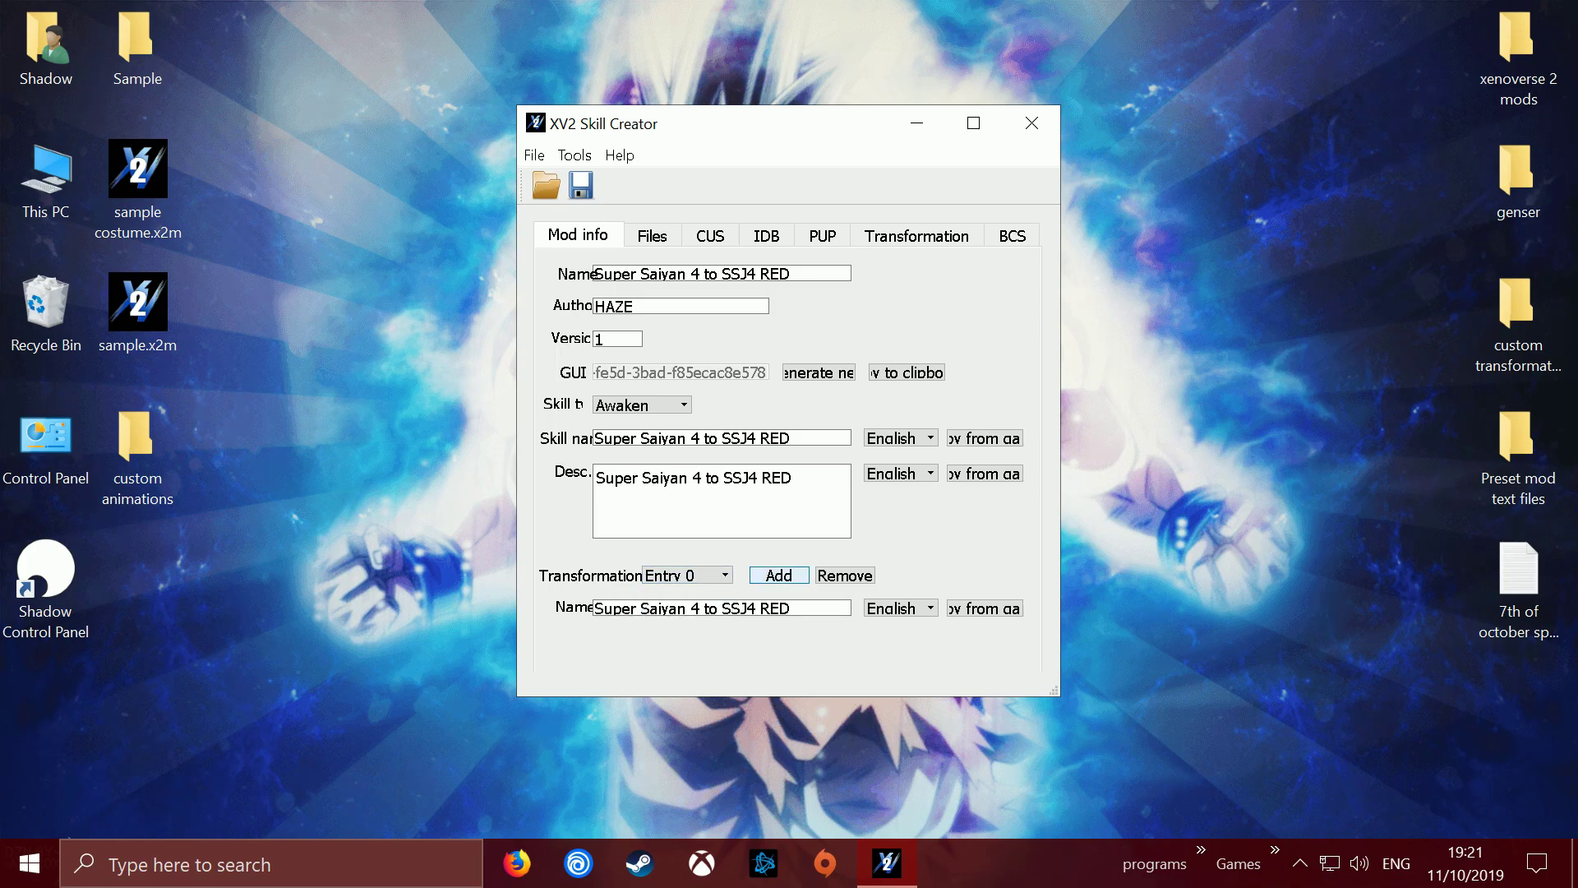
pyautogui.click(779, 576)
pyautogui.click(778, 576)
pyautogui.click(778, 576)
pyautogui.click(687, 575)
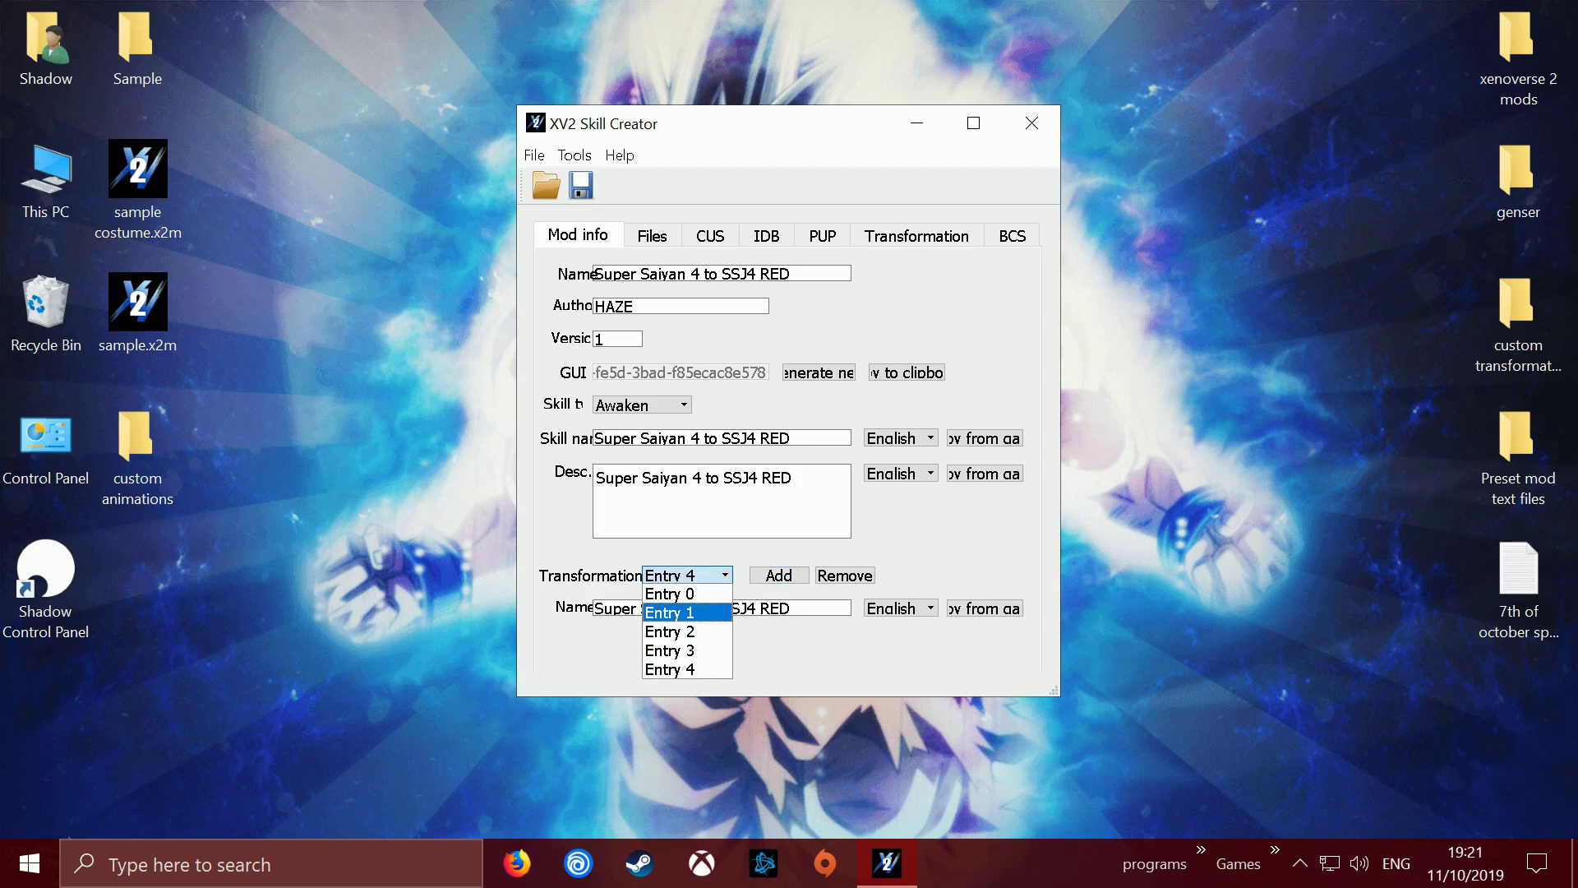
pyautogui.press('Escape')
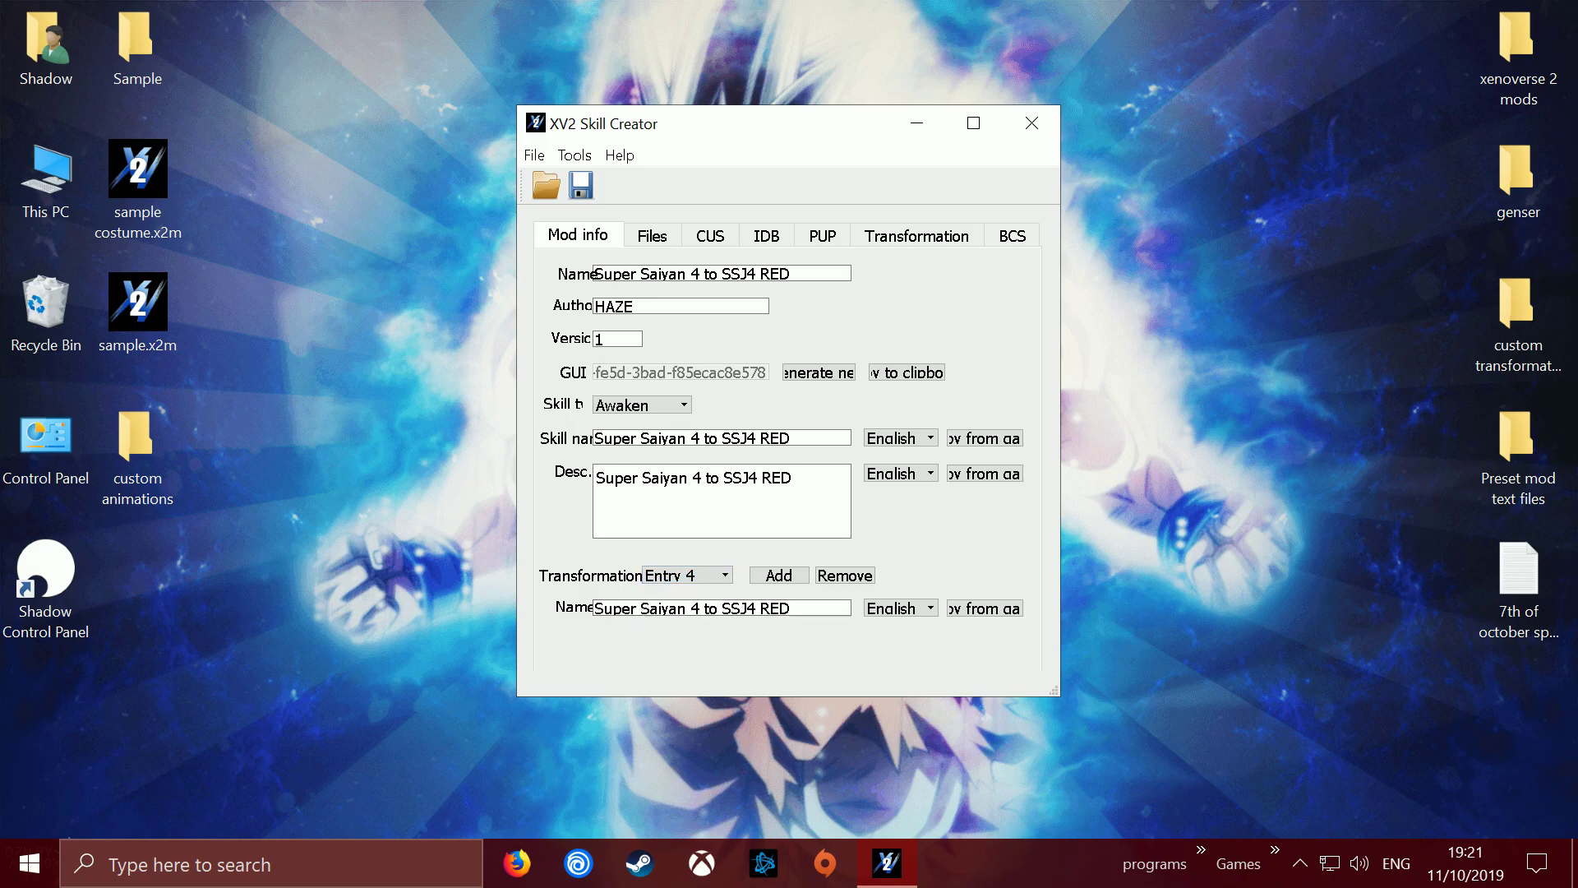
pyautogui.click(687, 575)
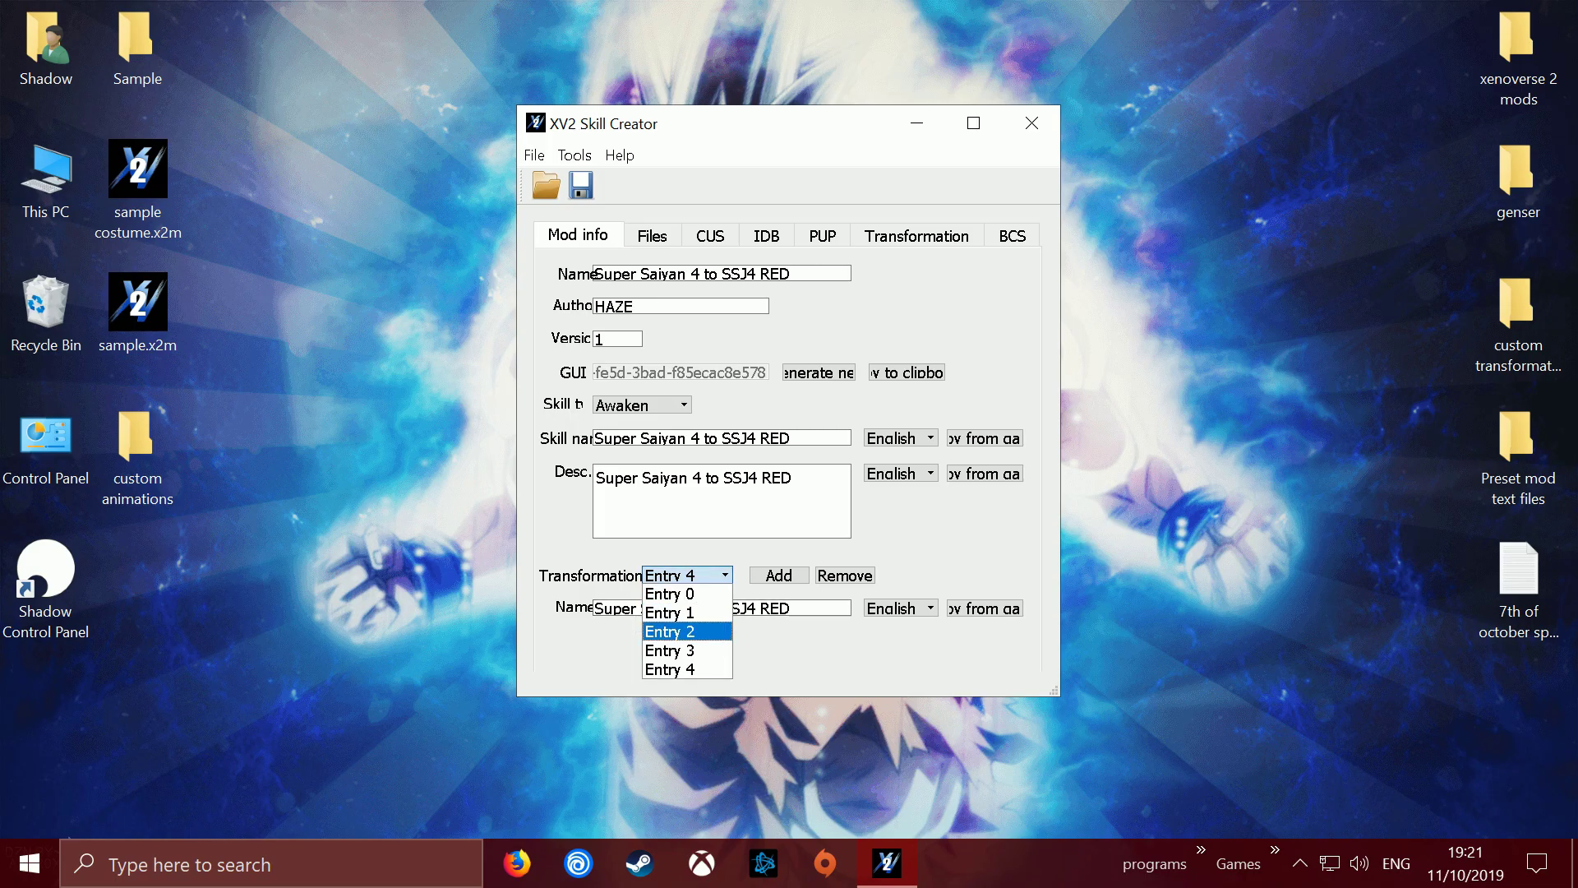
pyautogui.click(687, 632)
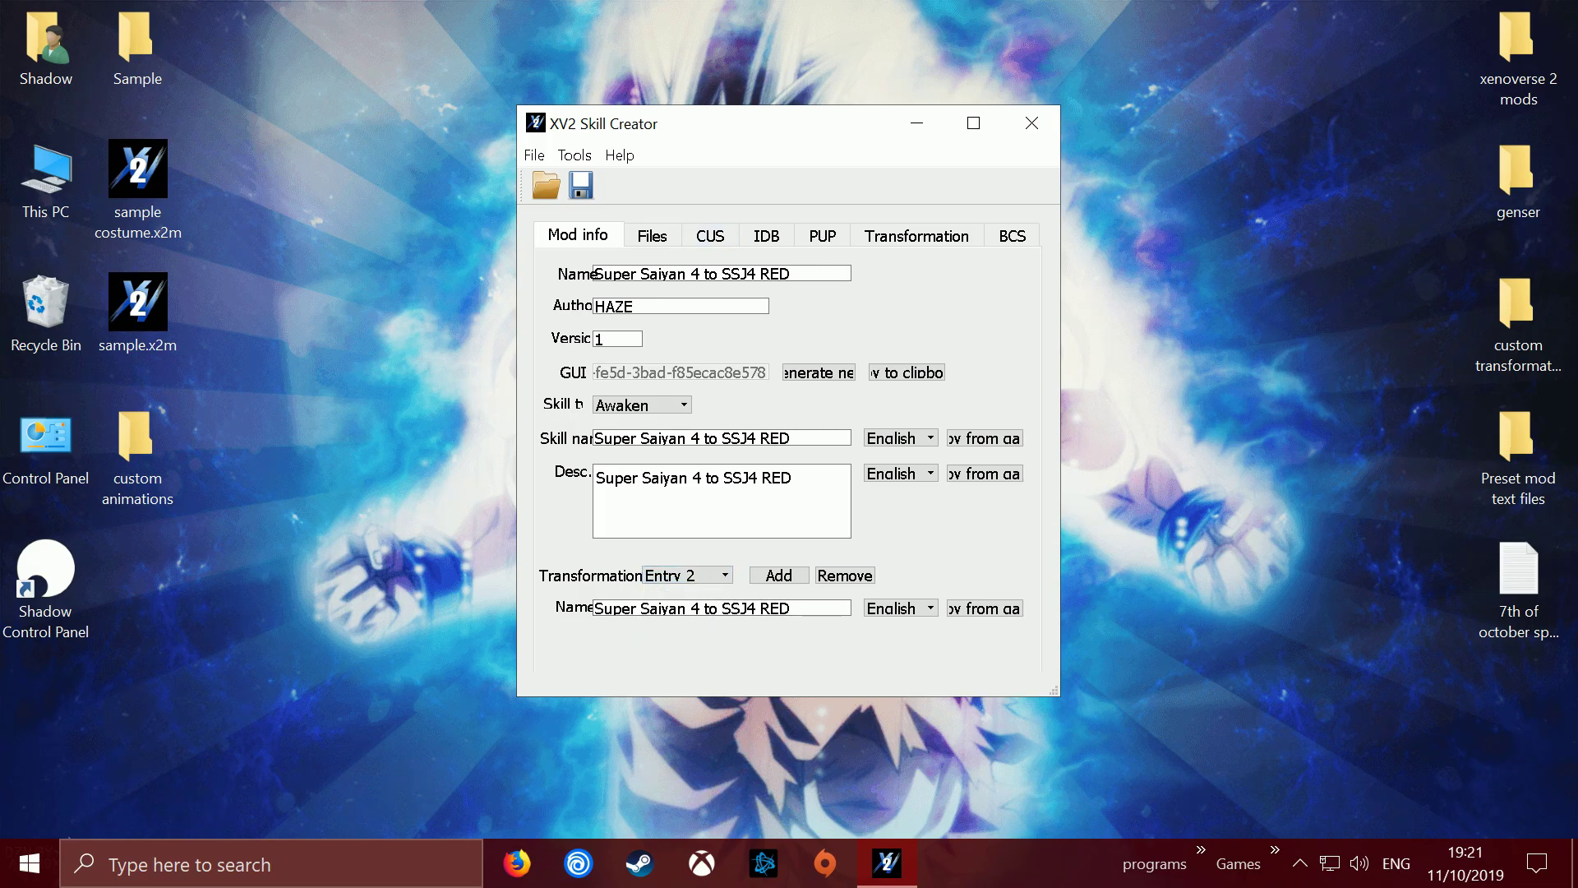
# - Set the mod's skill files directory to Desktop > Sample > skill files
pyautogui.click(652, 236)
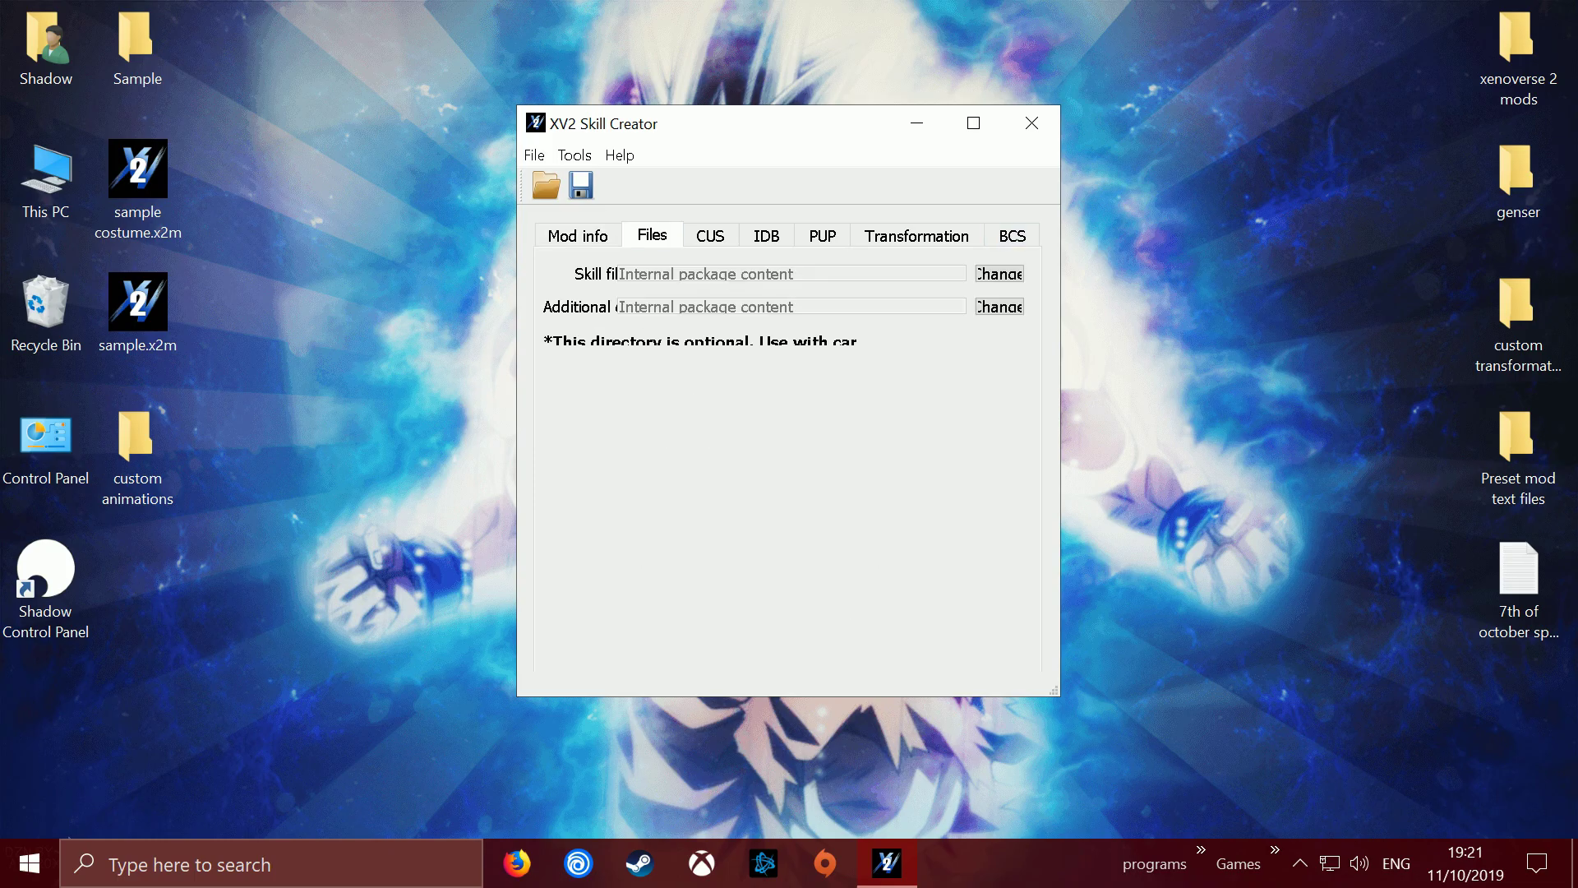
pyautogui.click(999, 273)
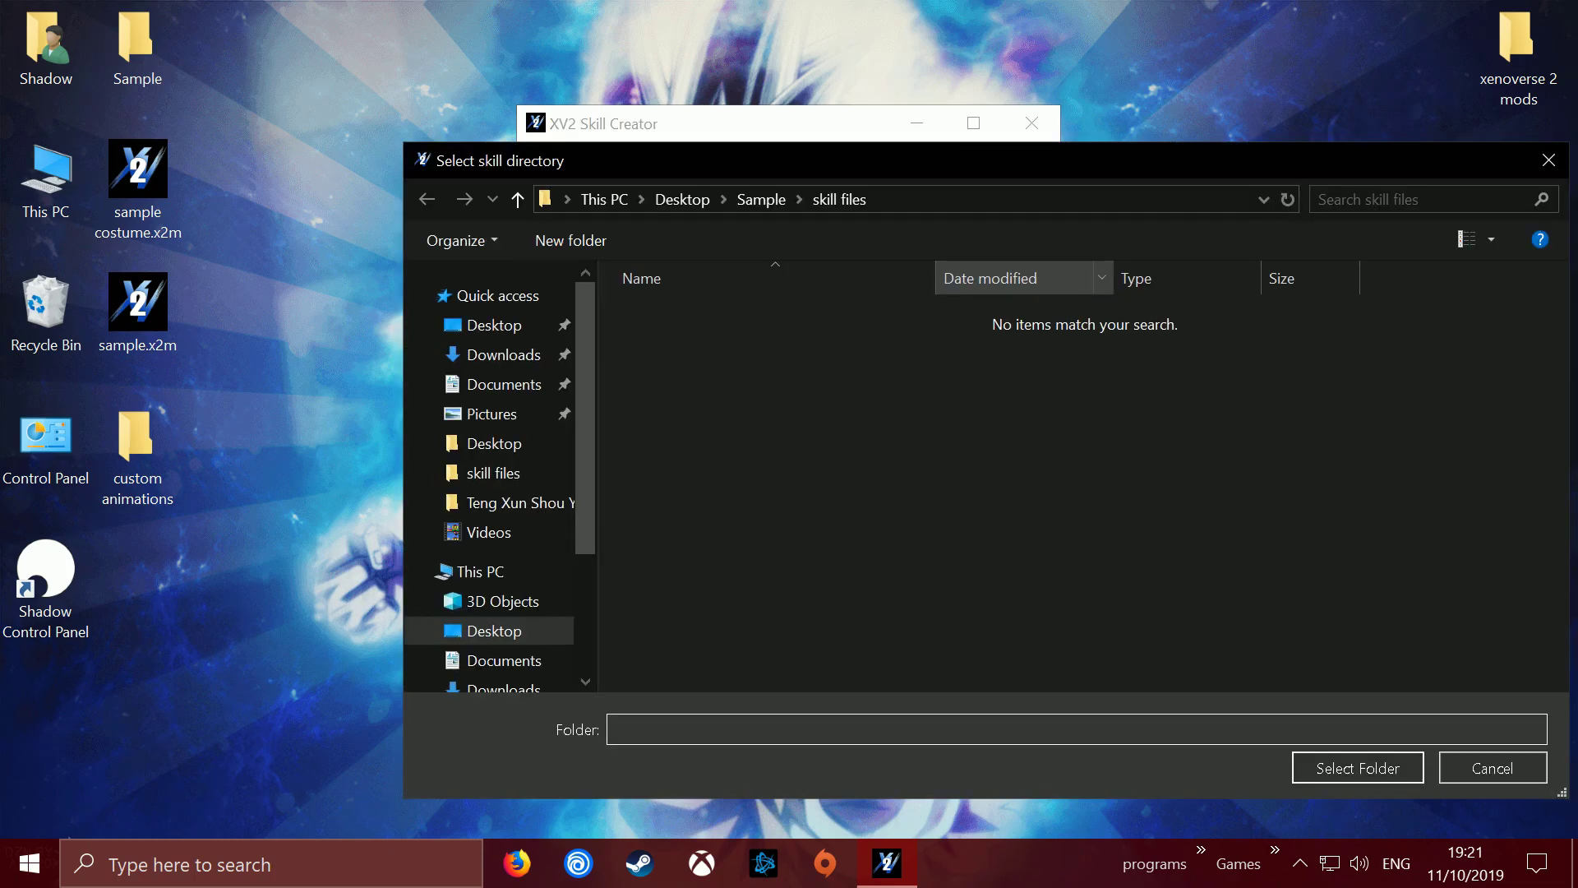
pyautogui.click(761, 199)
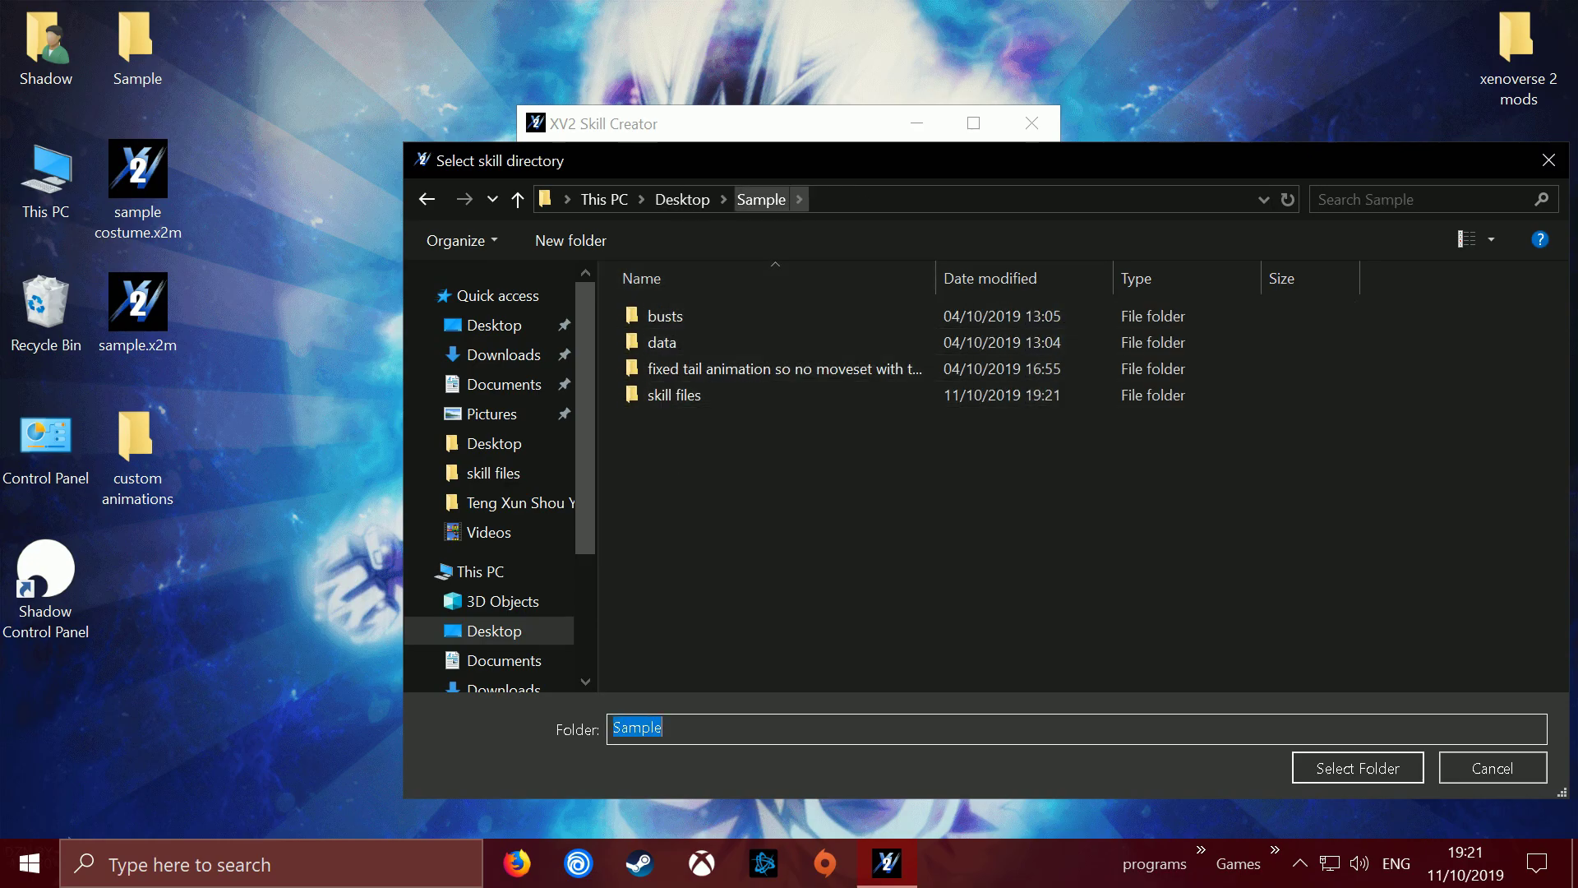
pyautogui.doubleClick(674, 395)
pyautogui.click(1358, 768)
# - Set the mod's additional data directory to Desktop > Sample > data and the CUS number of transformations to 5
pyautogui.click(1000, 307)
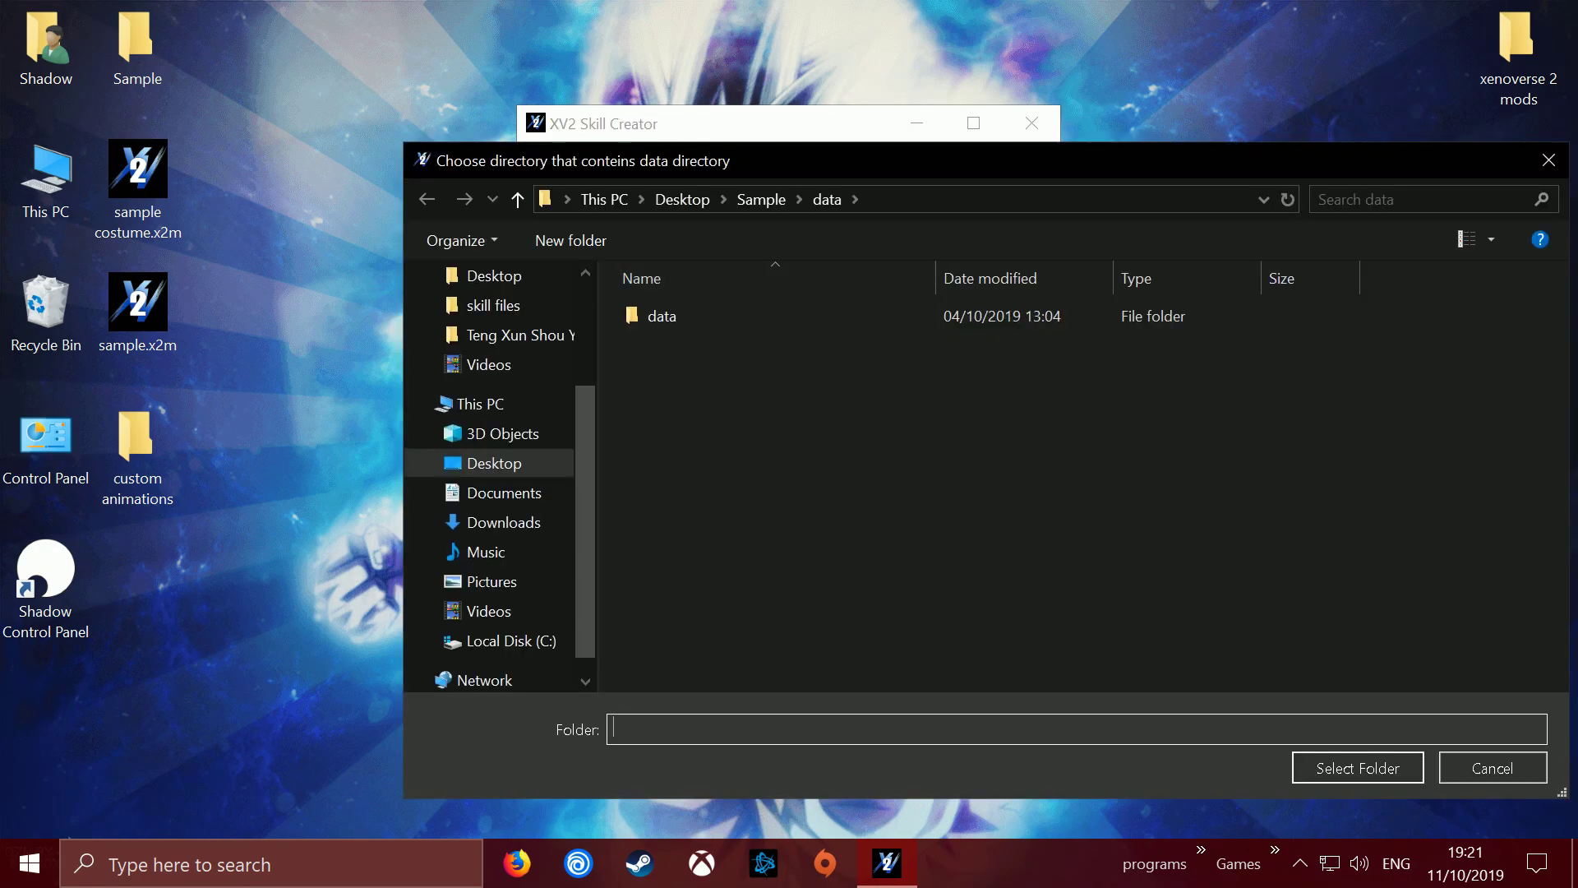
pyautogui.click(1358, 768)
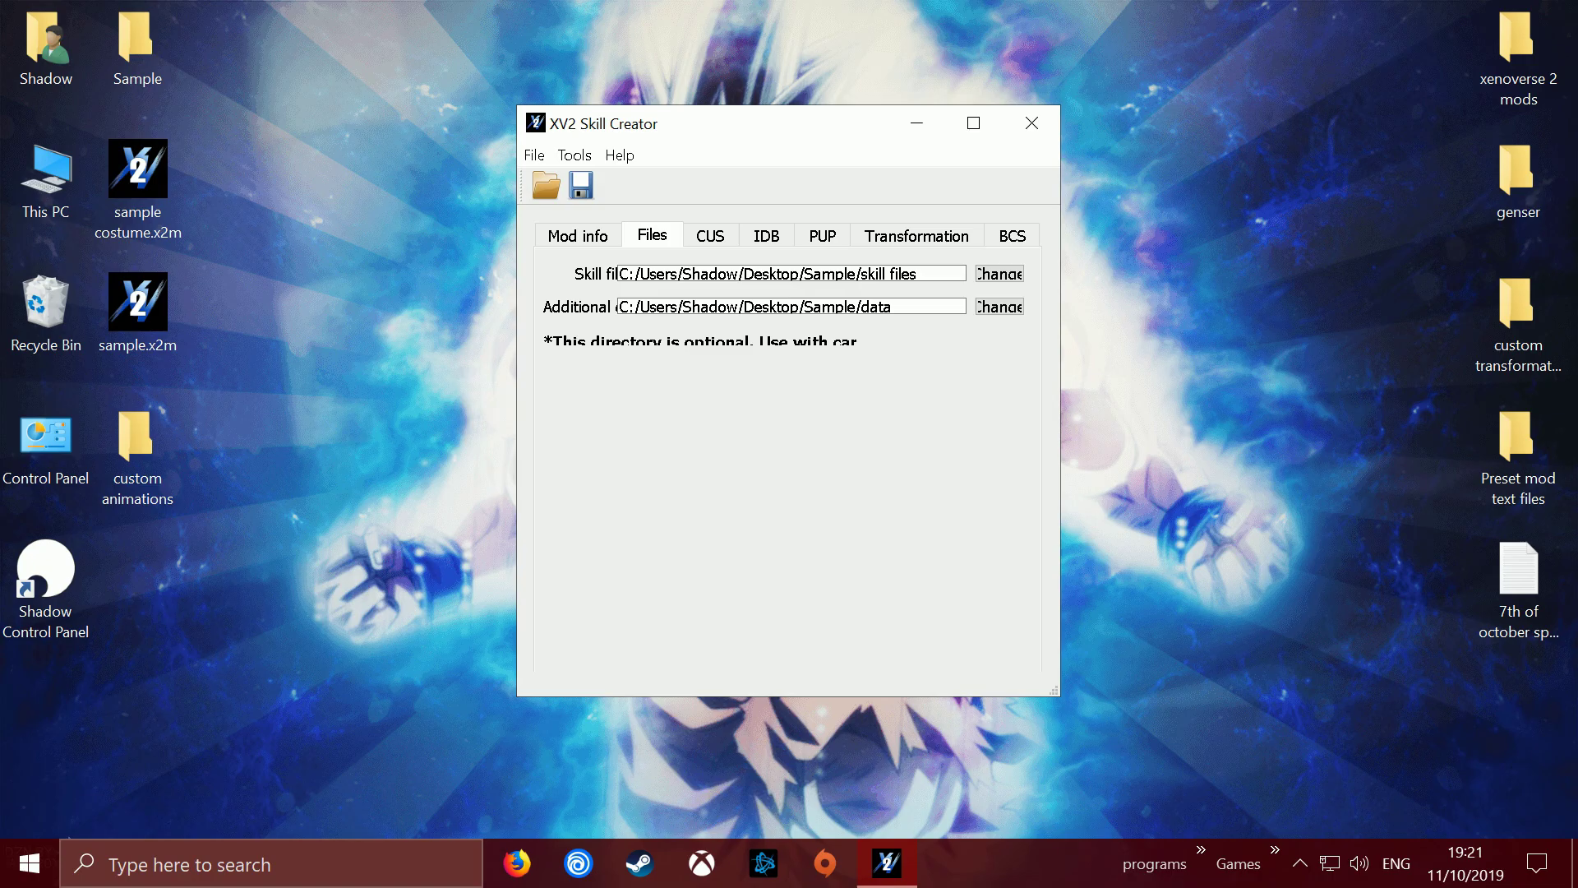
pyautogui.click(710, 235)
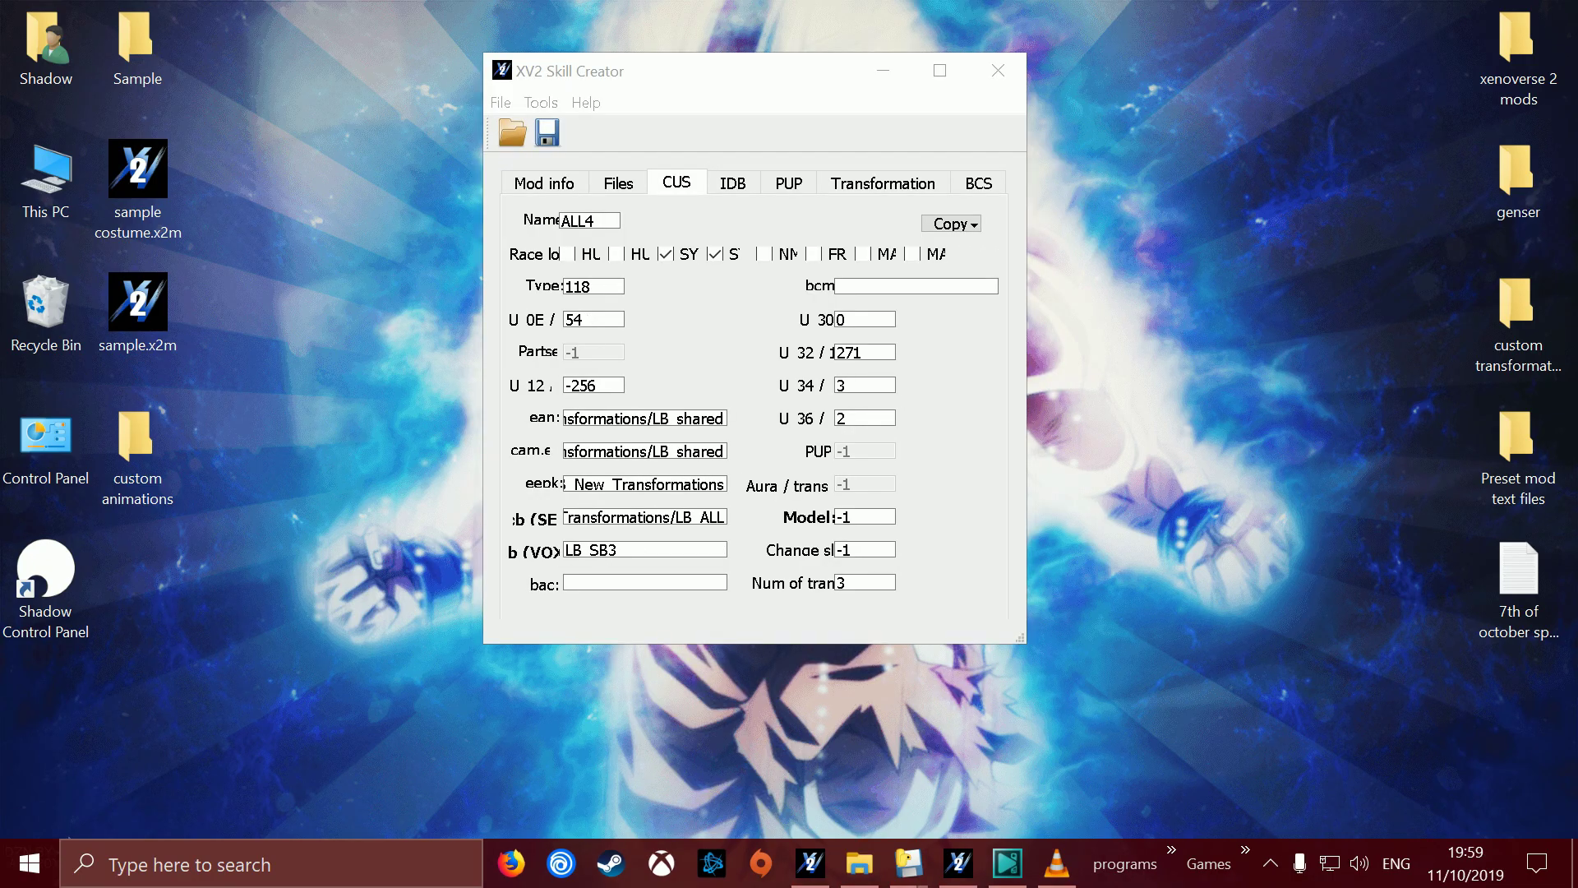
pyautogui.moveTo(855, 583); pyautogui.dragTo(829, 583)
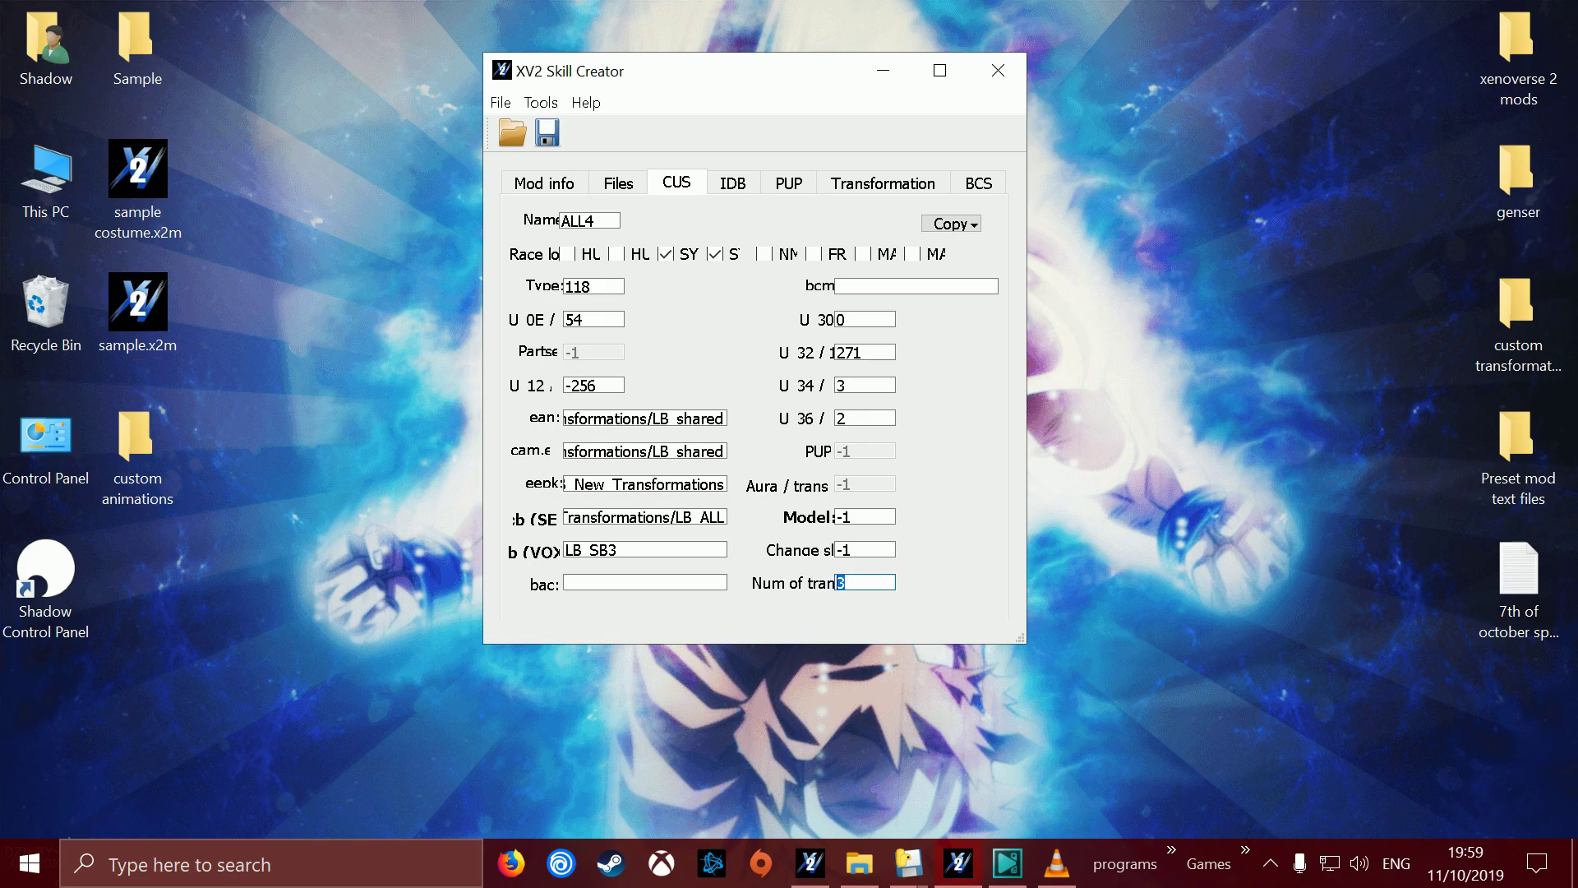
pyautogui.write('5')
pyautogui.moveTo(851, 582); pyautogui.dragTo(830, 582)
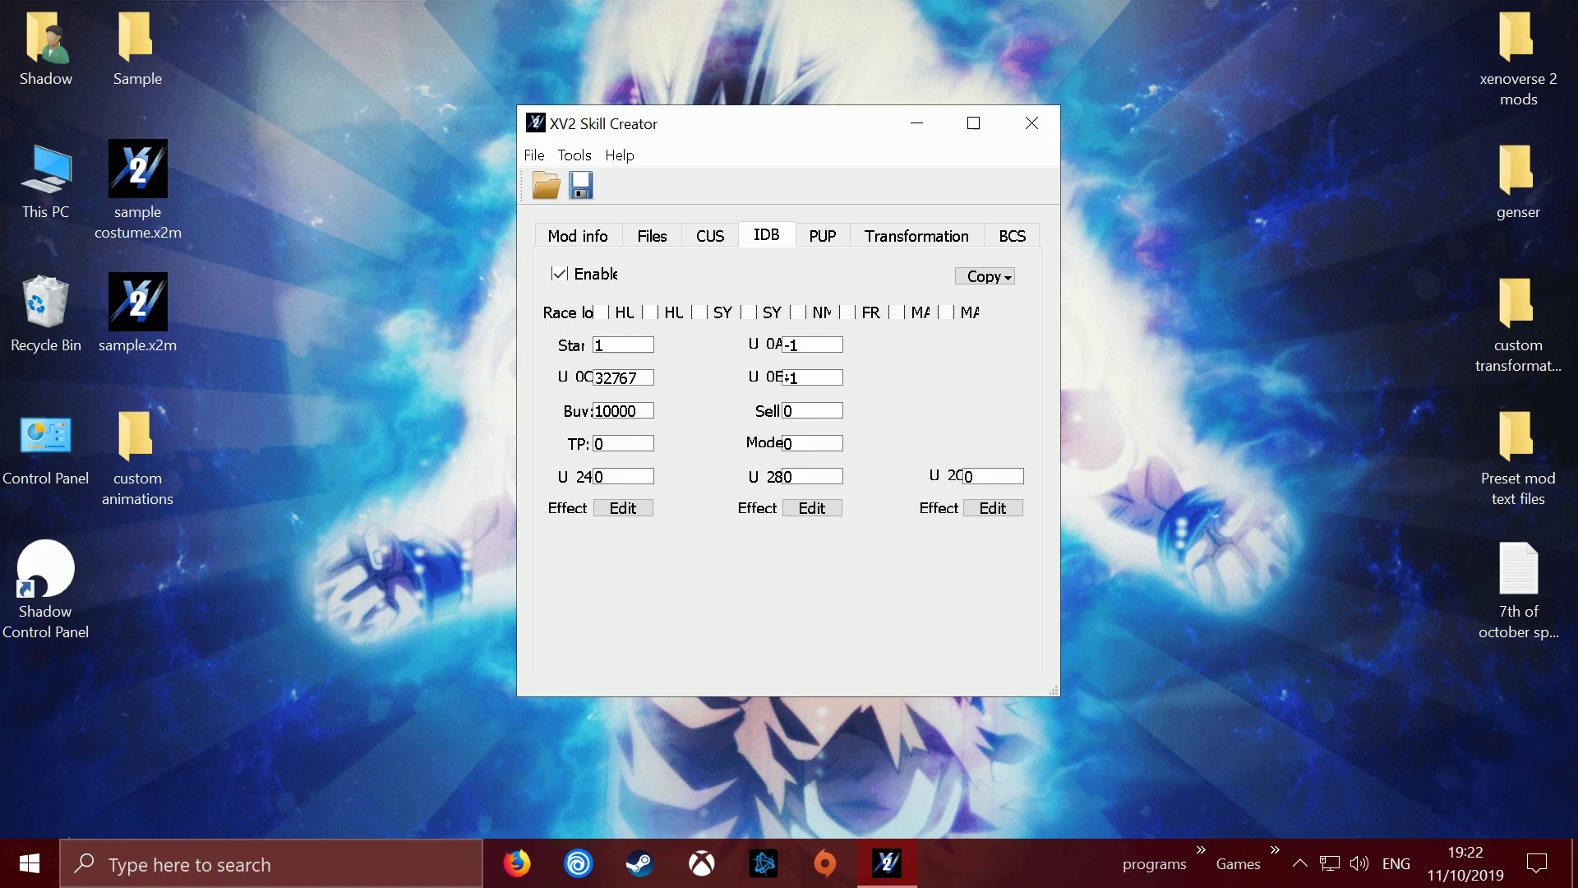
# - Add three PUP entries based on the existing Entry 1
pyautogui.hotkey('ctrl', 'Tab')
pyautogui.click(695, 274)
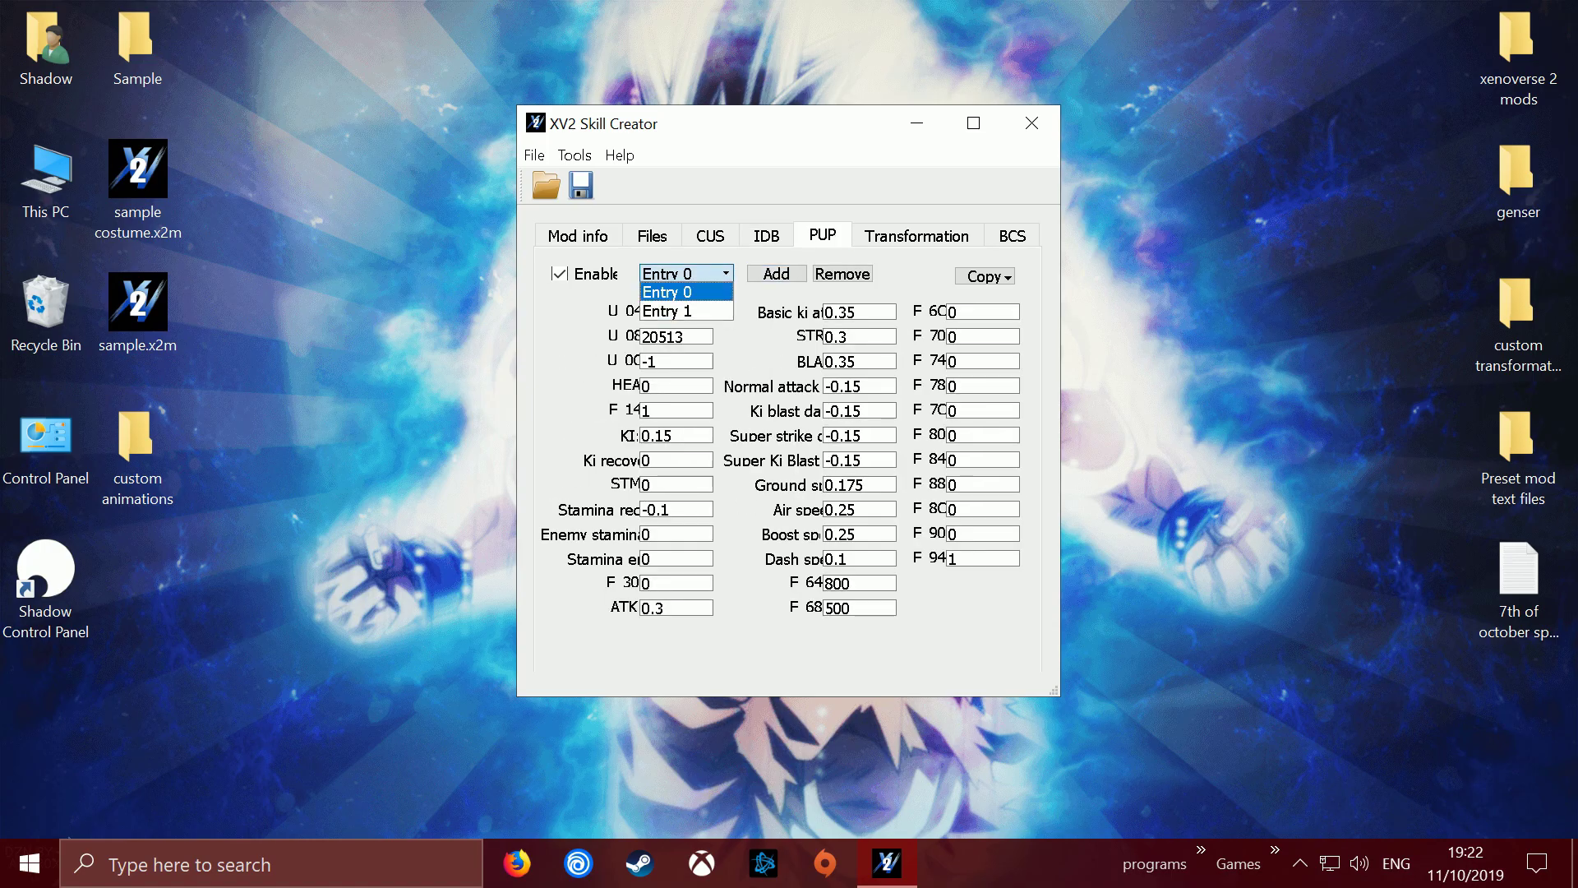
pyautogui.click(687, 312)
pyautogui.click(695, 274)
pyautogui.click(687, 311)
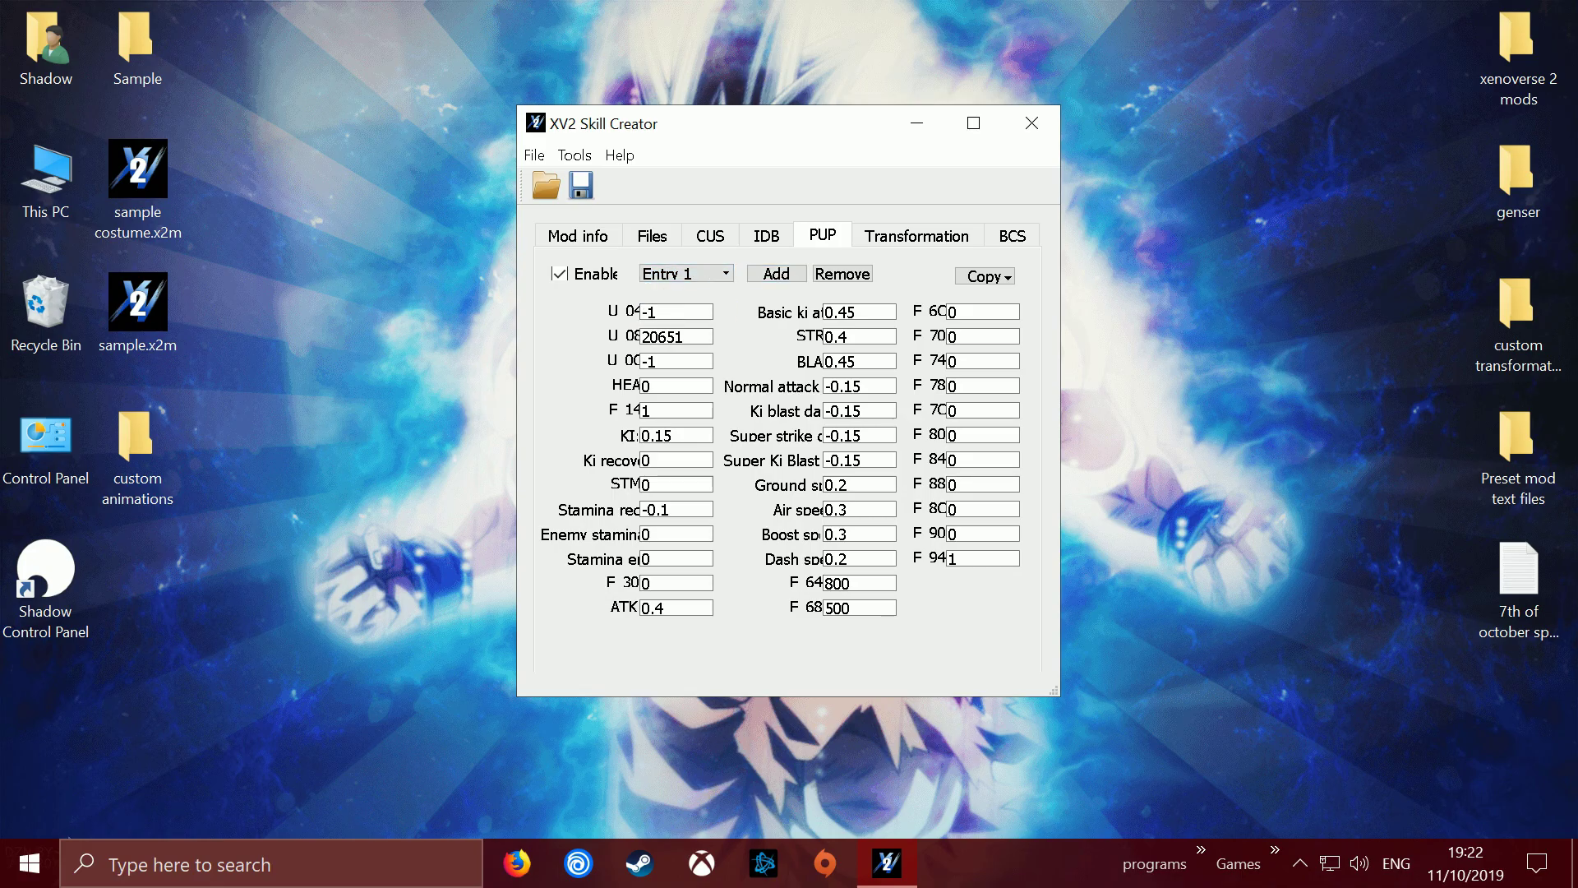
pyautogui.click(776, 274)
pyautogui.click(776, 274)
pyautogui.click(776, 274)
# - Review the stat values of PUP entries 2, 4 and 3
pyautogui.click(686, 273)
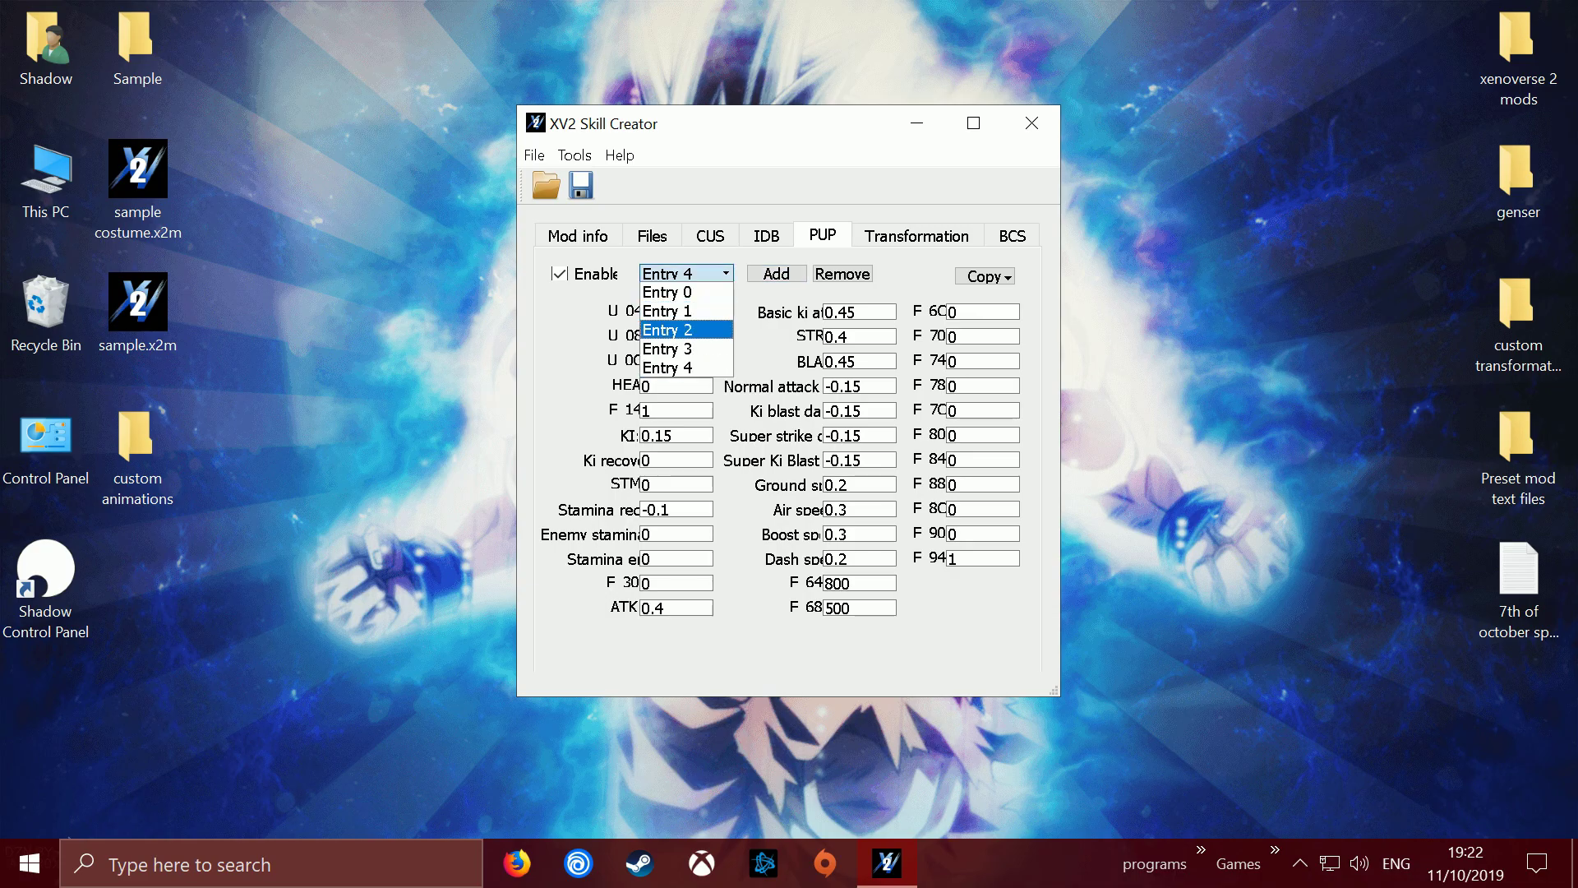
pyautogui.click(686, 330)
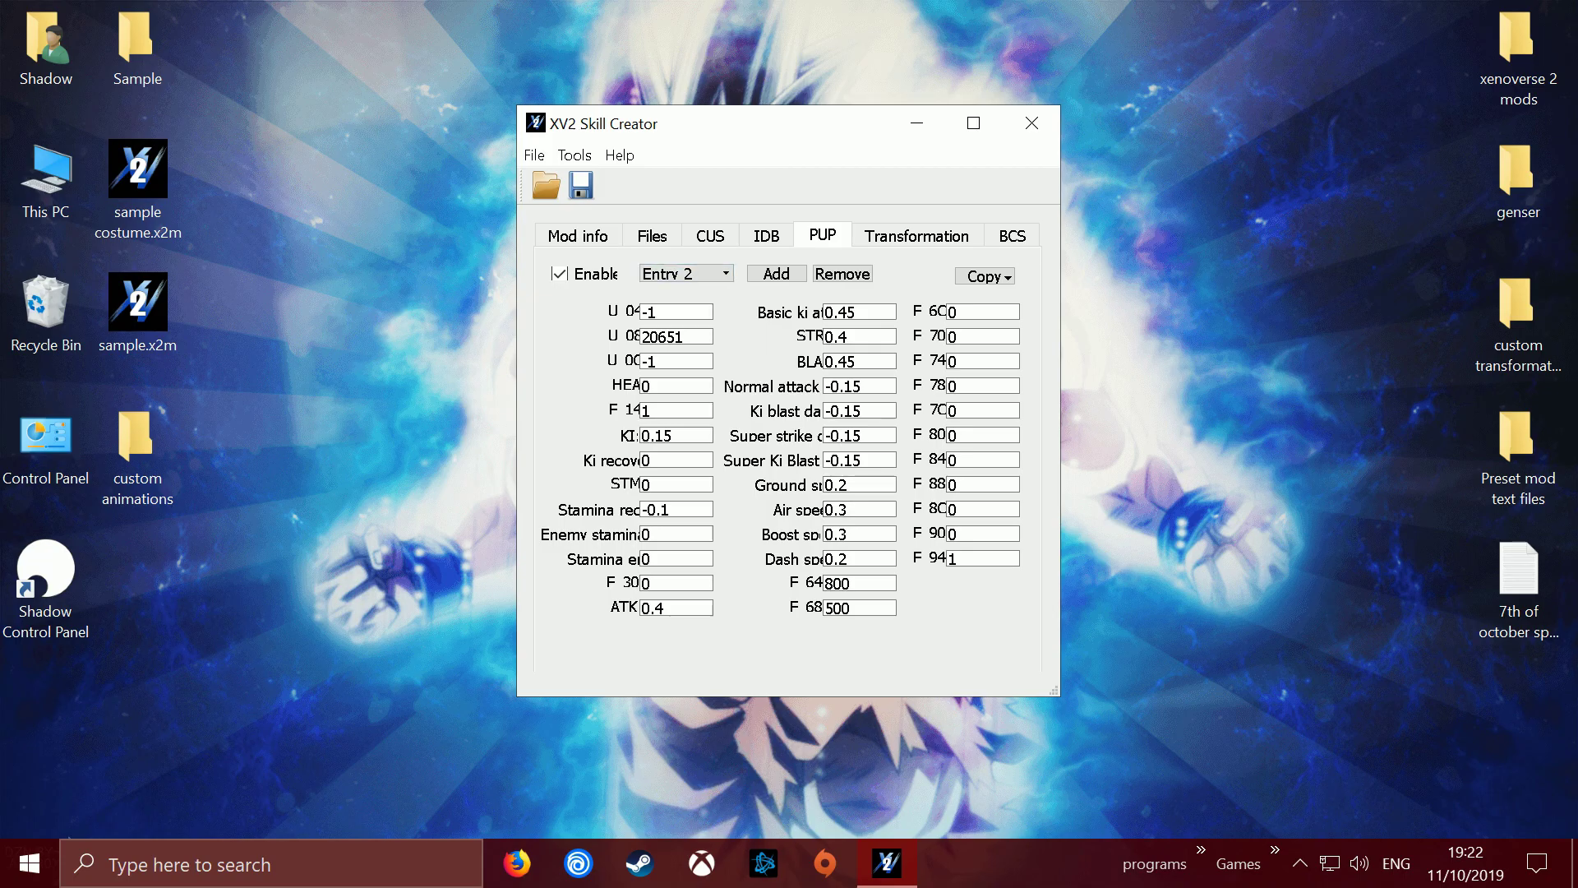
pyautogui.click(686, 273)
pyautogui.click(686, 367)
pyautogui.click(686, 273)
pyautogui.click(687, 348)
pyautogui.click(849, 485)
# - Add three Transformation entries based on Entry 1 and select Entry 2
pyautogui.click(916, 235)
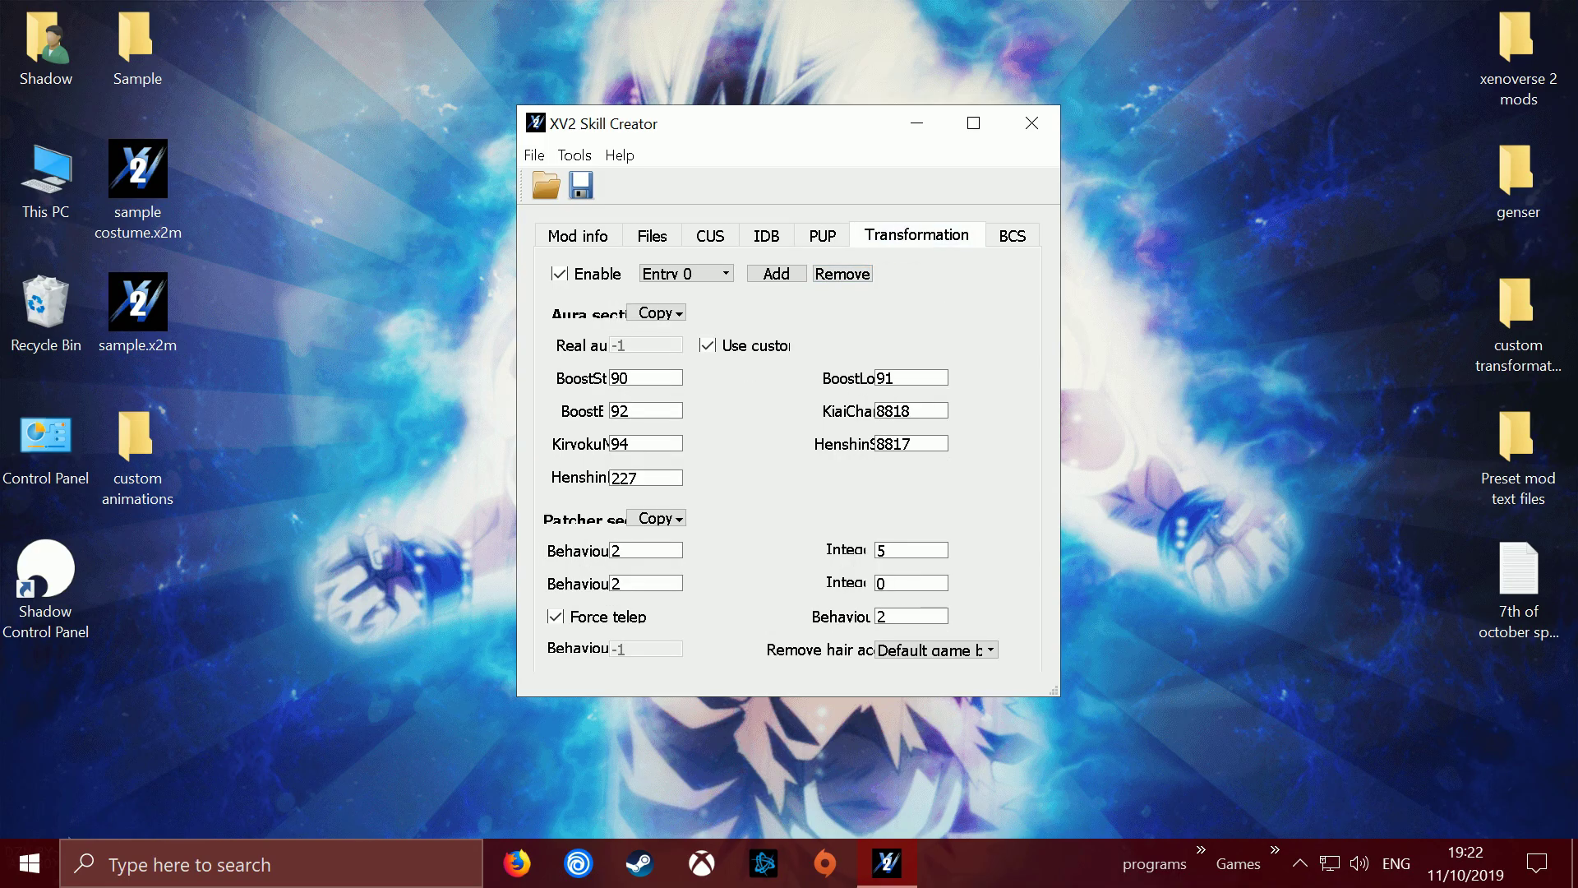
pyautogui.click(687, 273)
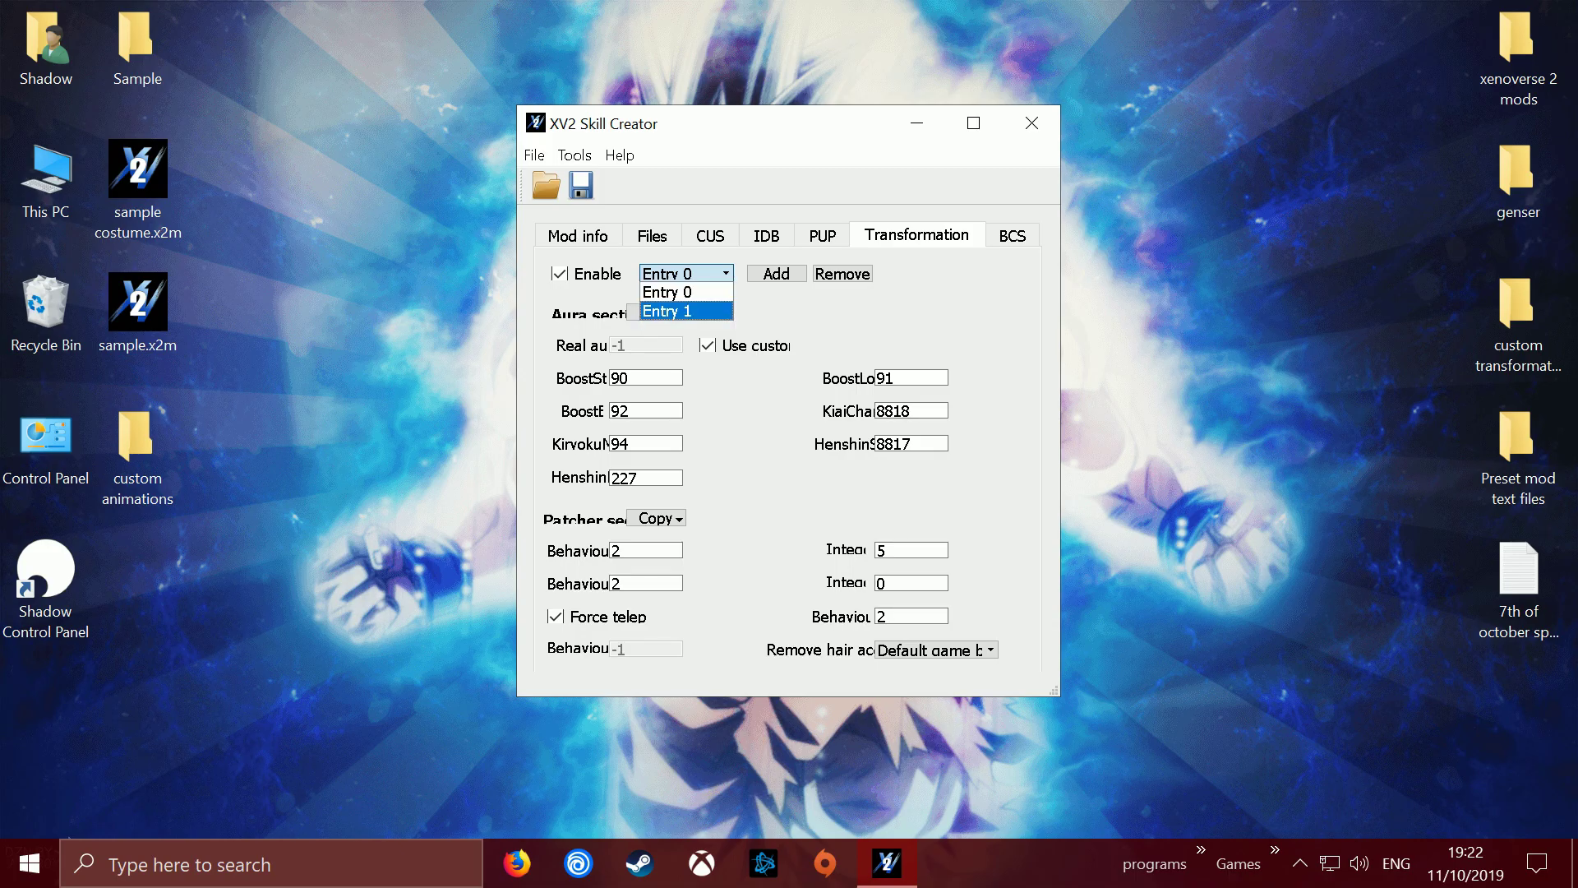
pyautogui.click(686, 311)
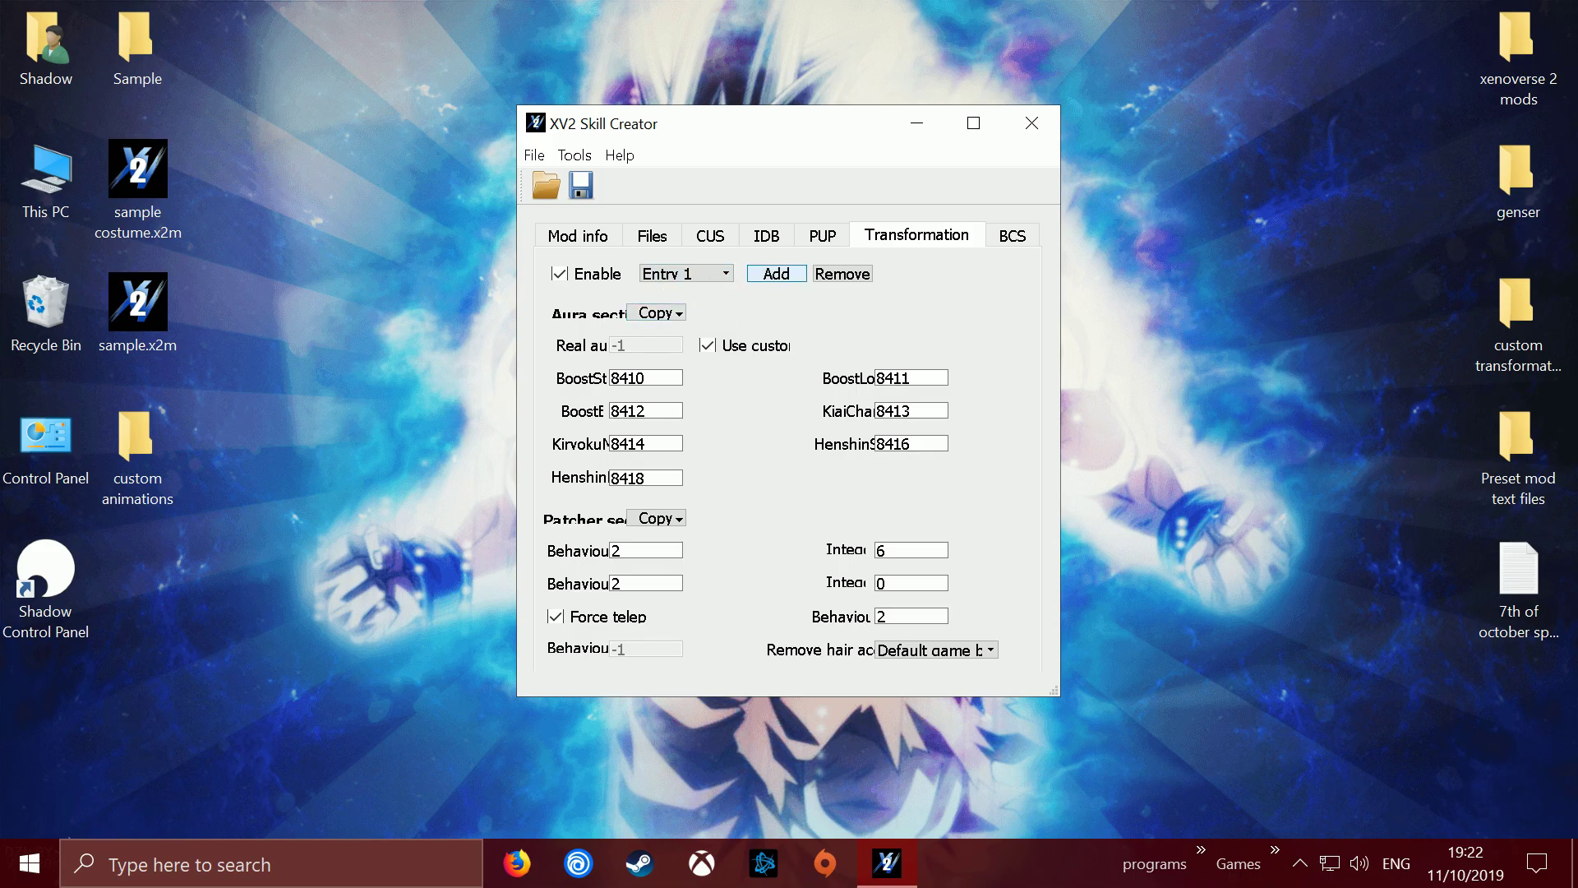
pyautogui.click(775, 274)
pyautogui.click(775, 273)
pyautogui.moveTo(767, 134); pyautogui.dragTo(575, 71)
pyautogui.click(493, 210)
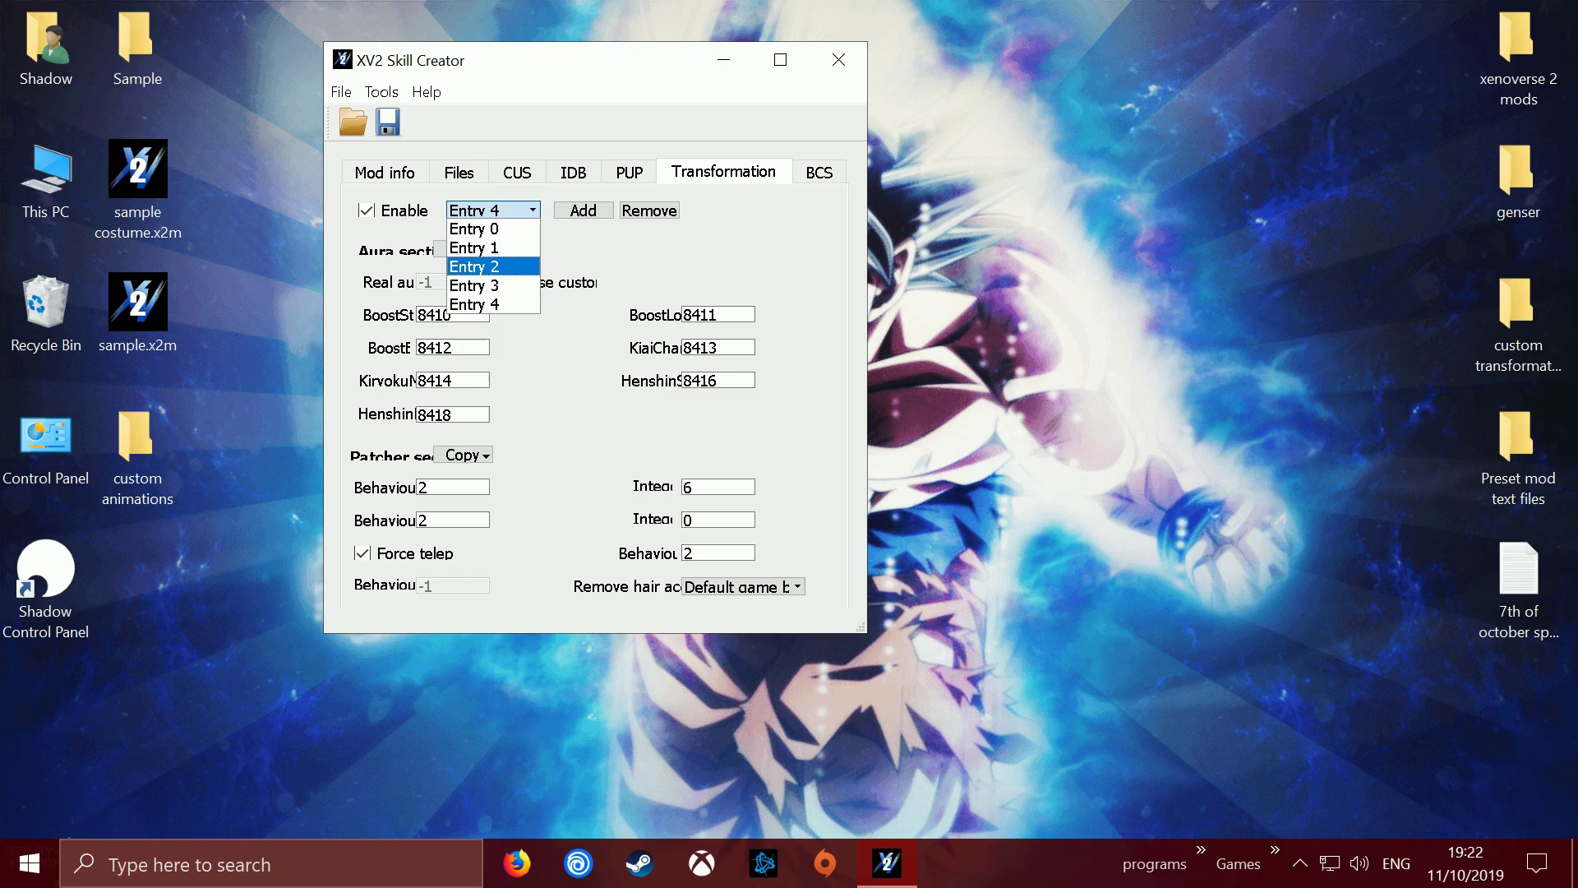
pyautogui.click(474, 266)
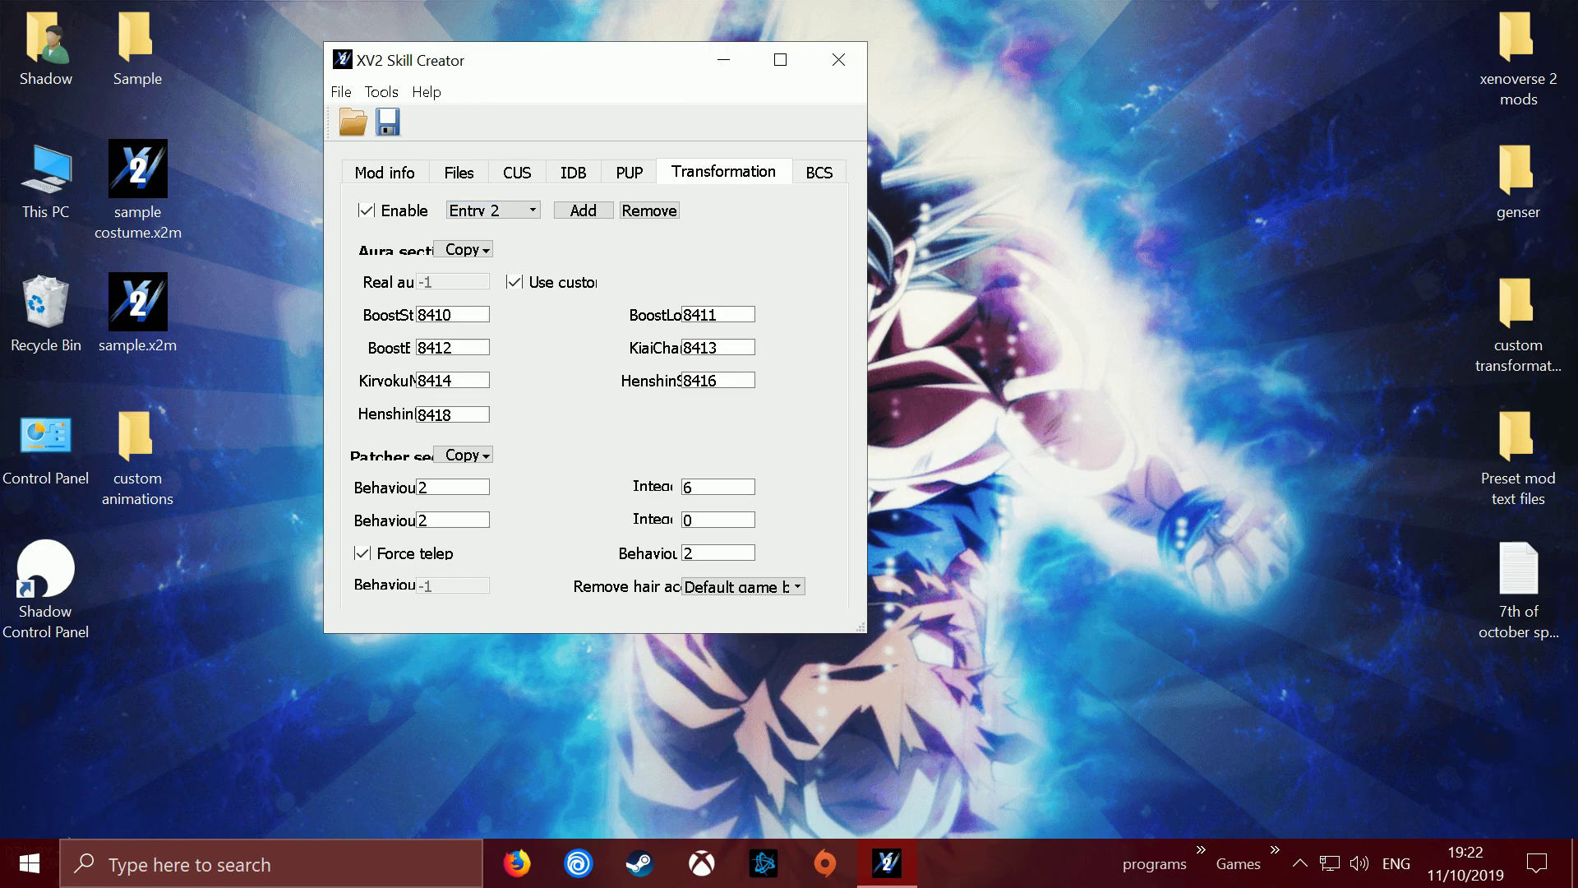
# - Look through the xenoverse 2 mods folder NT > 0. Hair Change Transformations (CaC) > 0. Normal, then close the window
pyautogui.doubleClick(1518, 54)
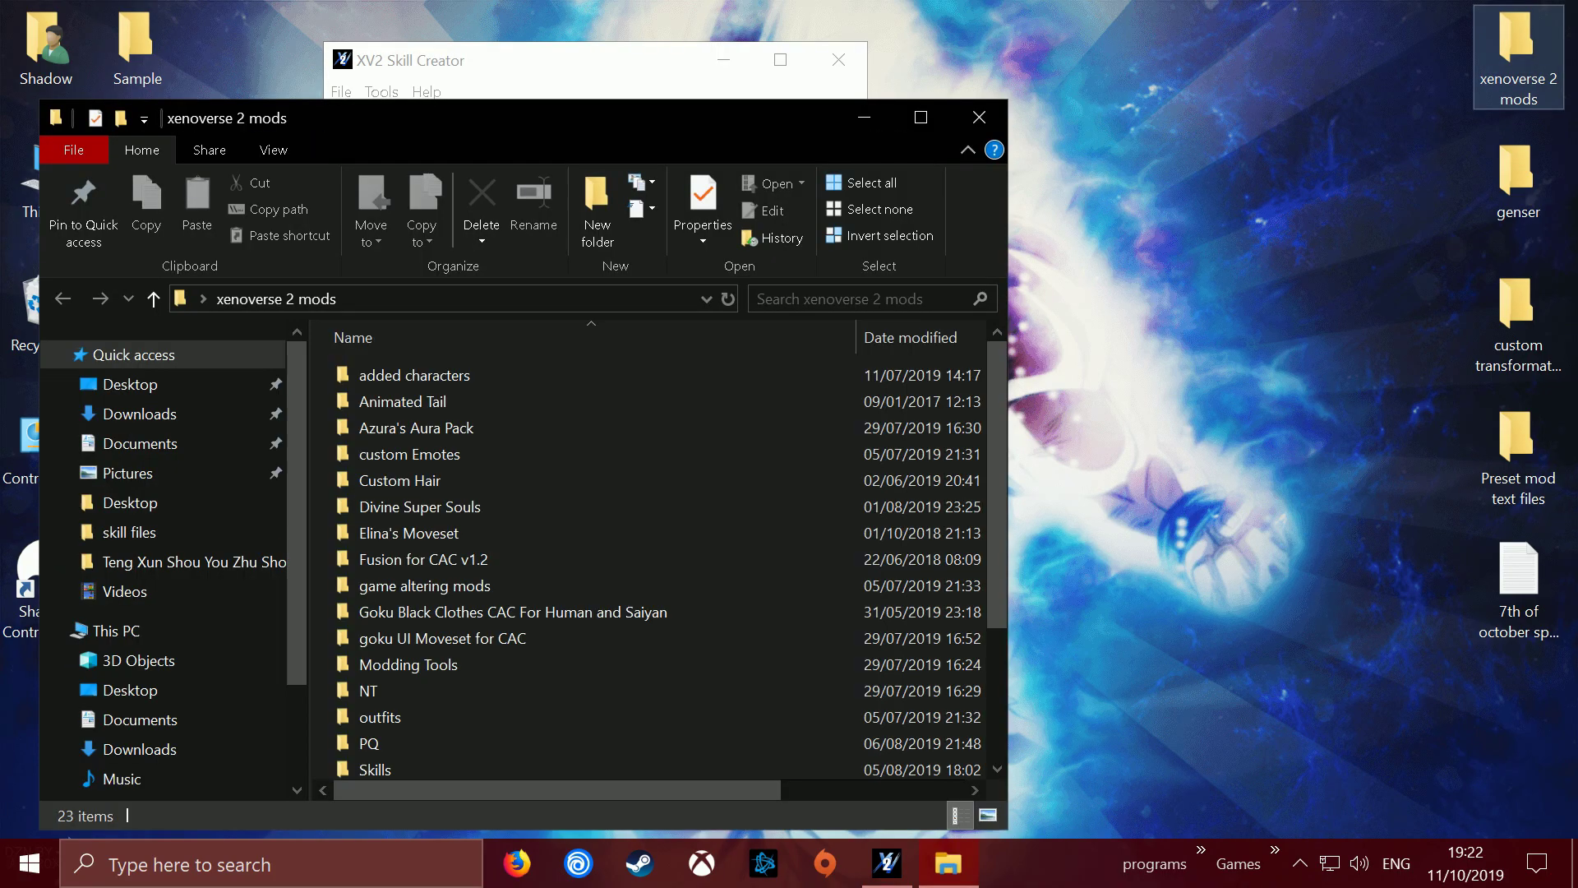
pyautogui.moveTo(575, 123); pyautogui.dragTo(927, 39)
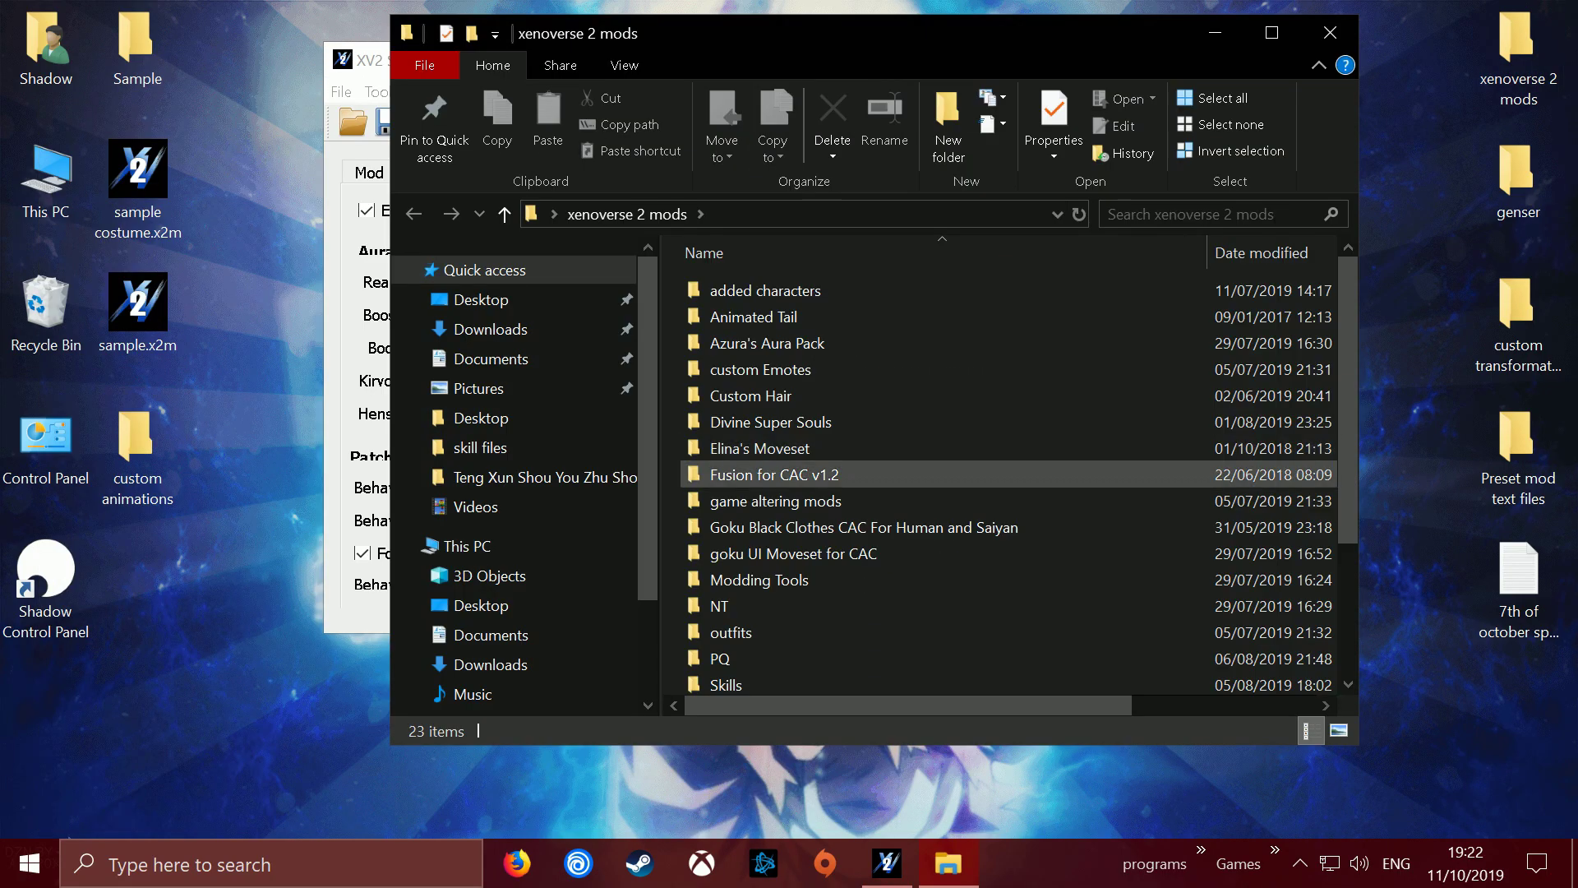
pyautogui.click(764, 605)
pyautogui.doubleClick(765, 605)
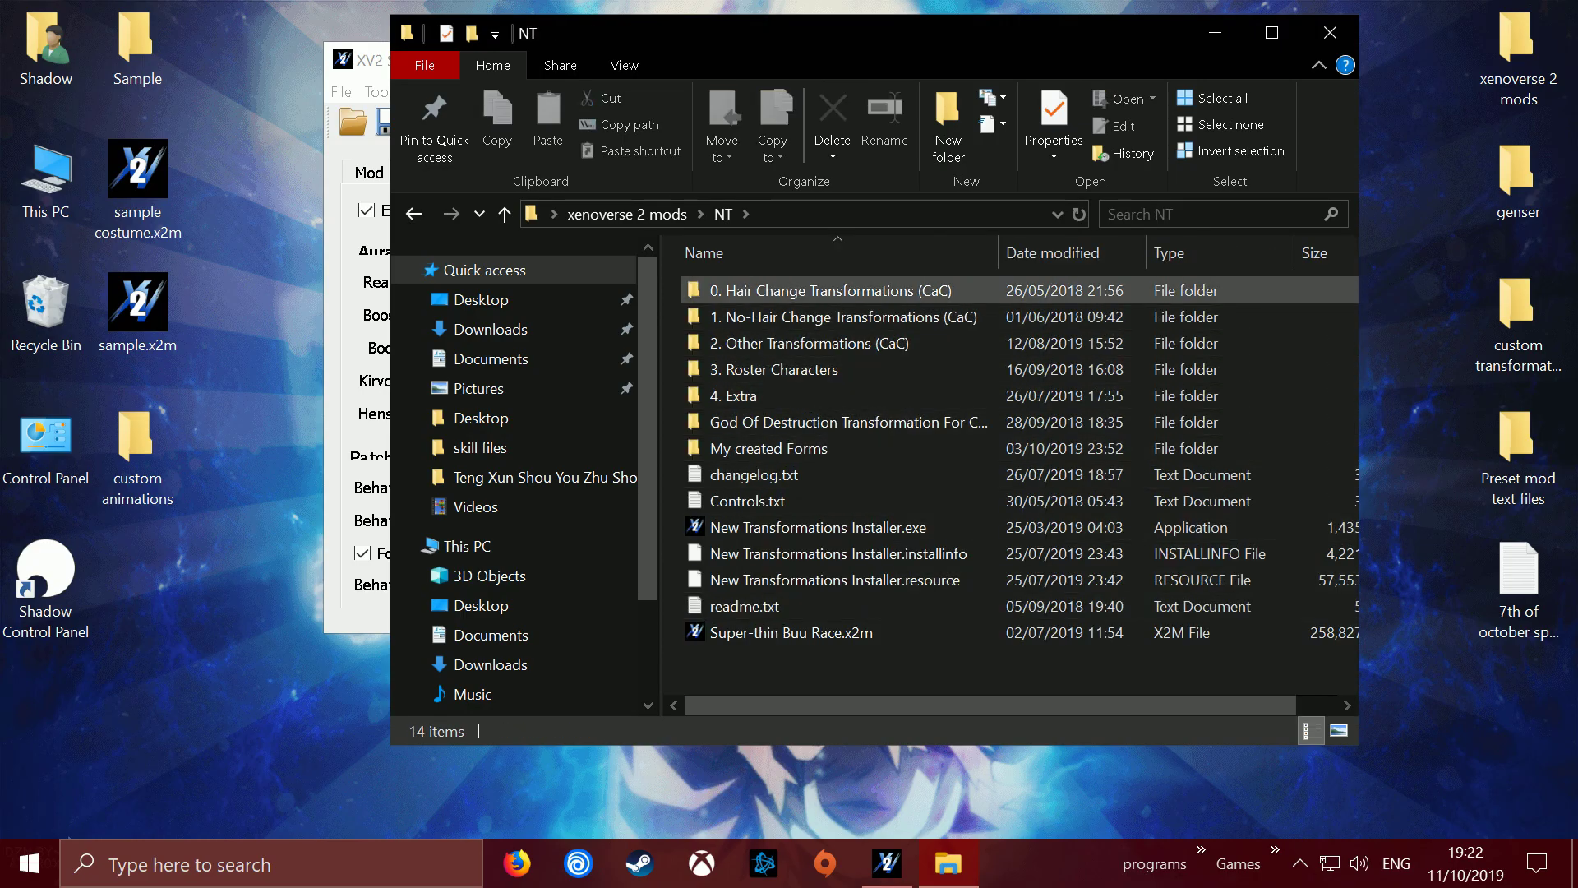
pyautogui.doubleClick(764, 290)
pyautogui.doubleClick(765, 290)
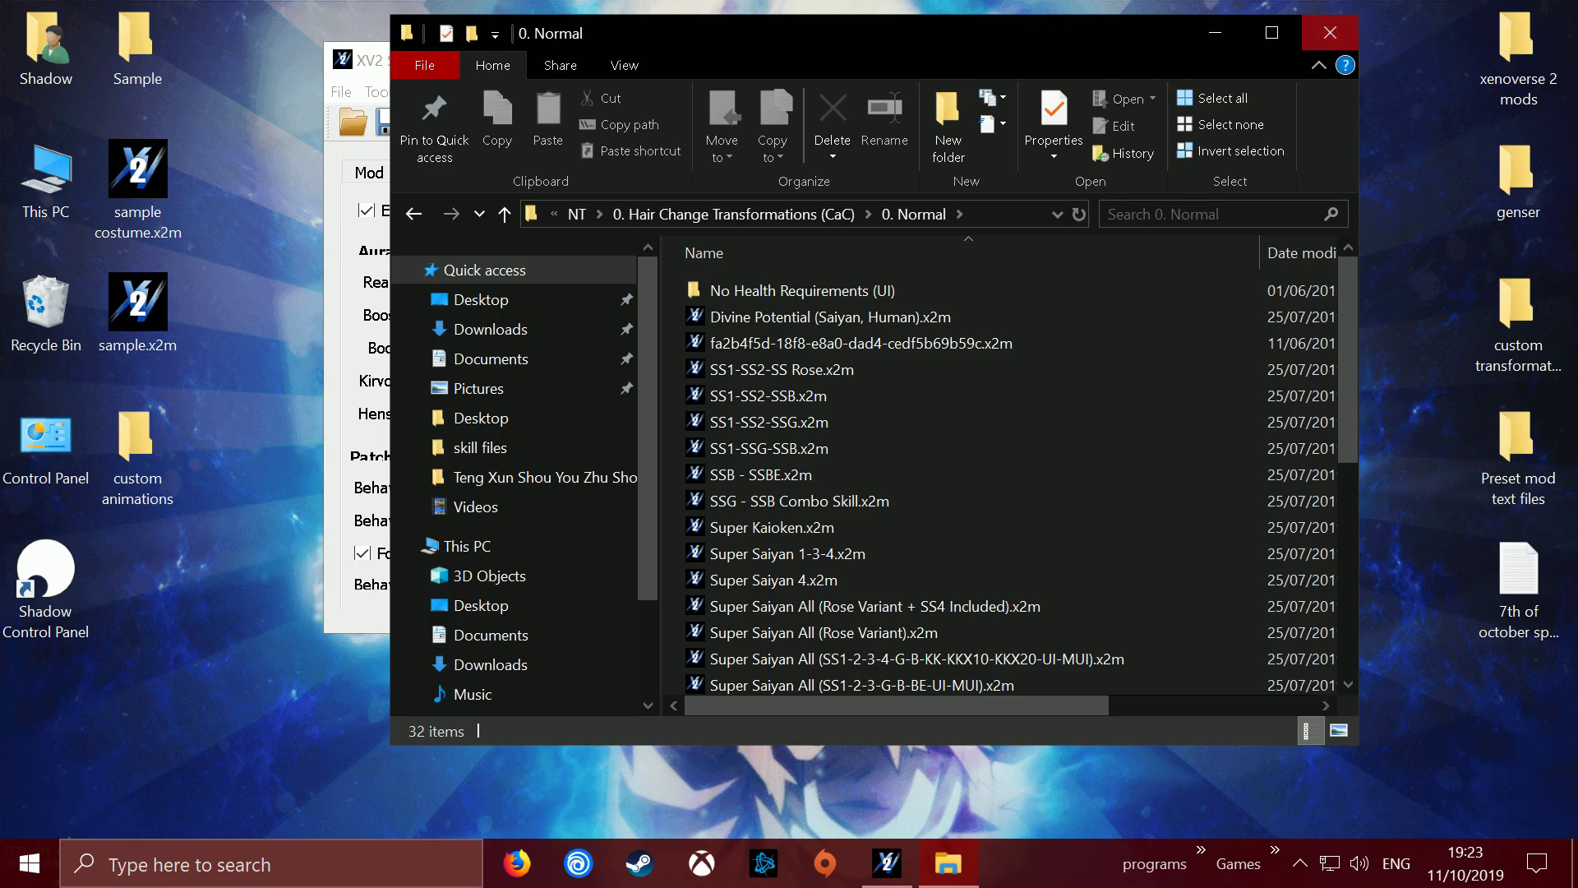
pyautogui.click(1330, 35)
# - With Transformation Entry 2 selected, open IDs.txt from xenoverse 2 mods > Azura's Aura Pack > V4.0 > Screens > Ultra Instinct Auras beside the skill editor
pyautogui.click(494, 210)
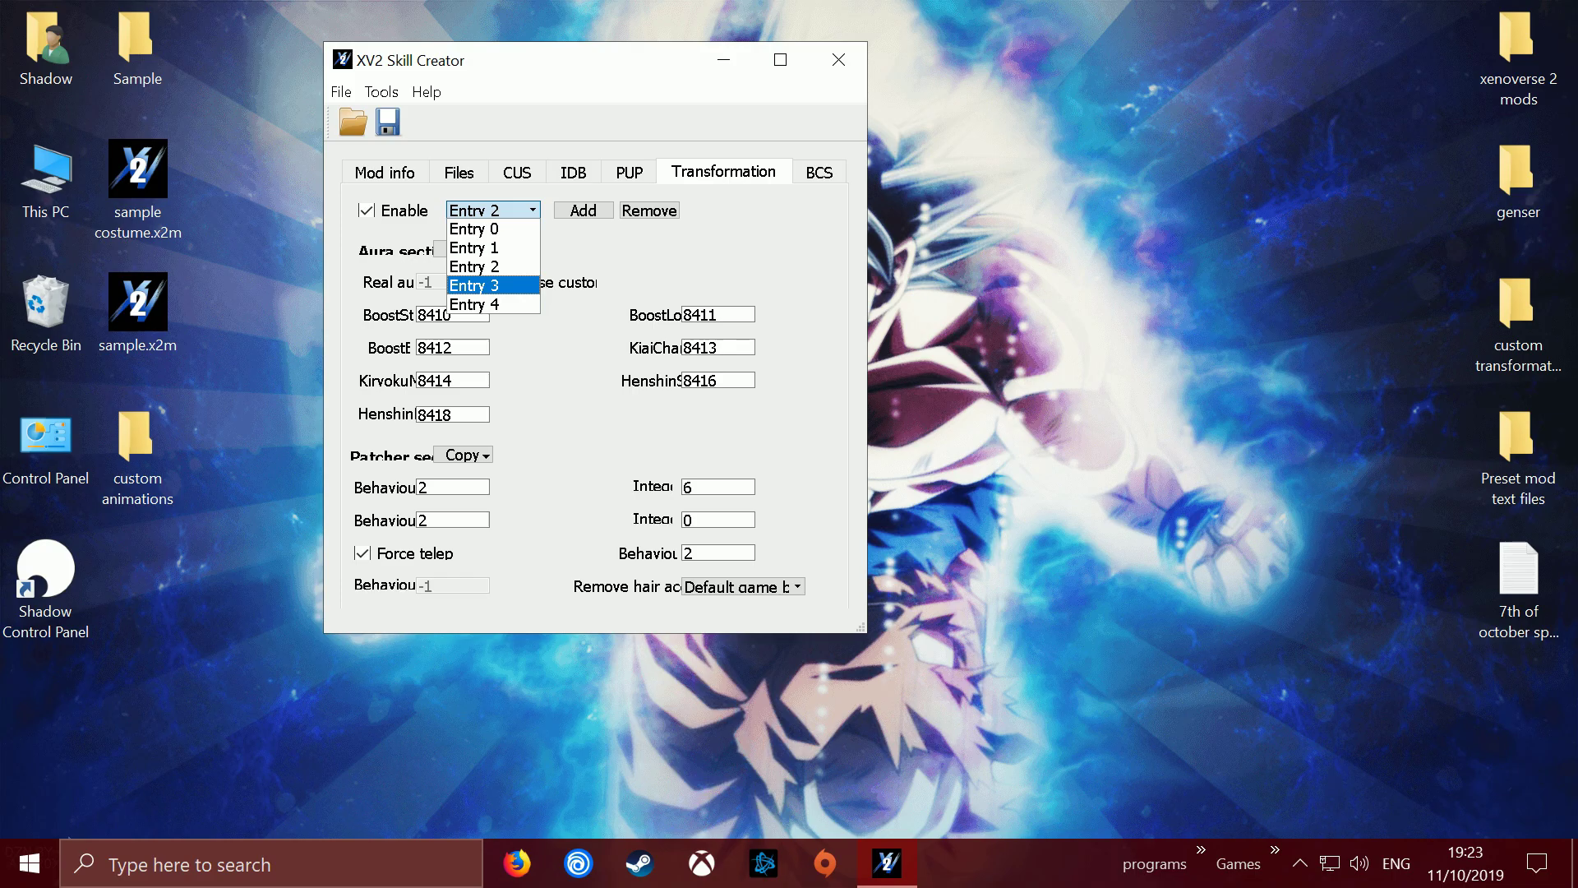
pyautogui.click(493, 266)
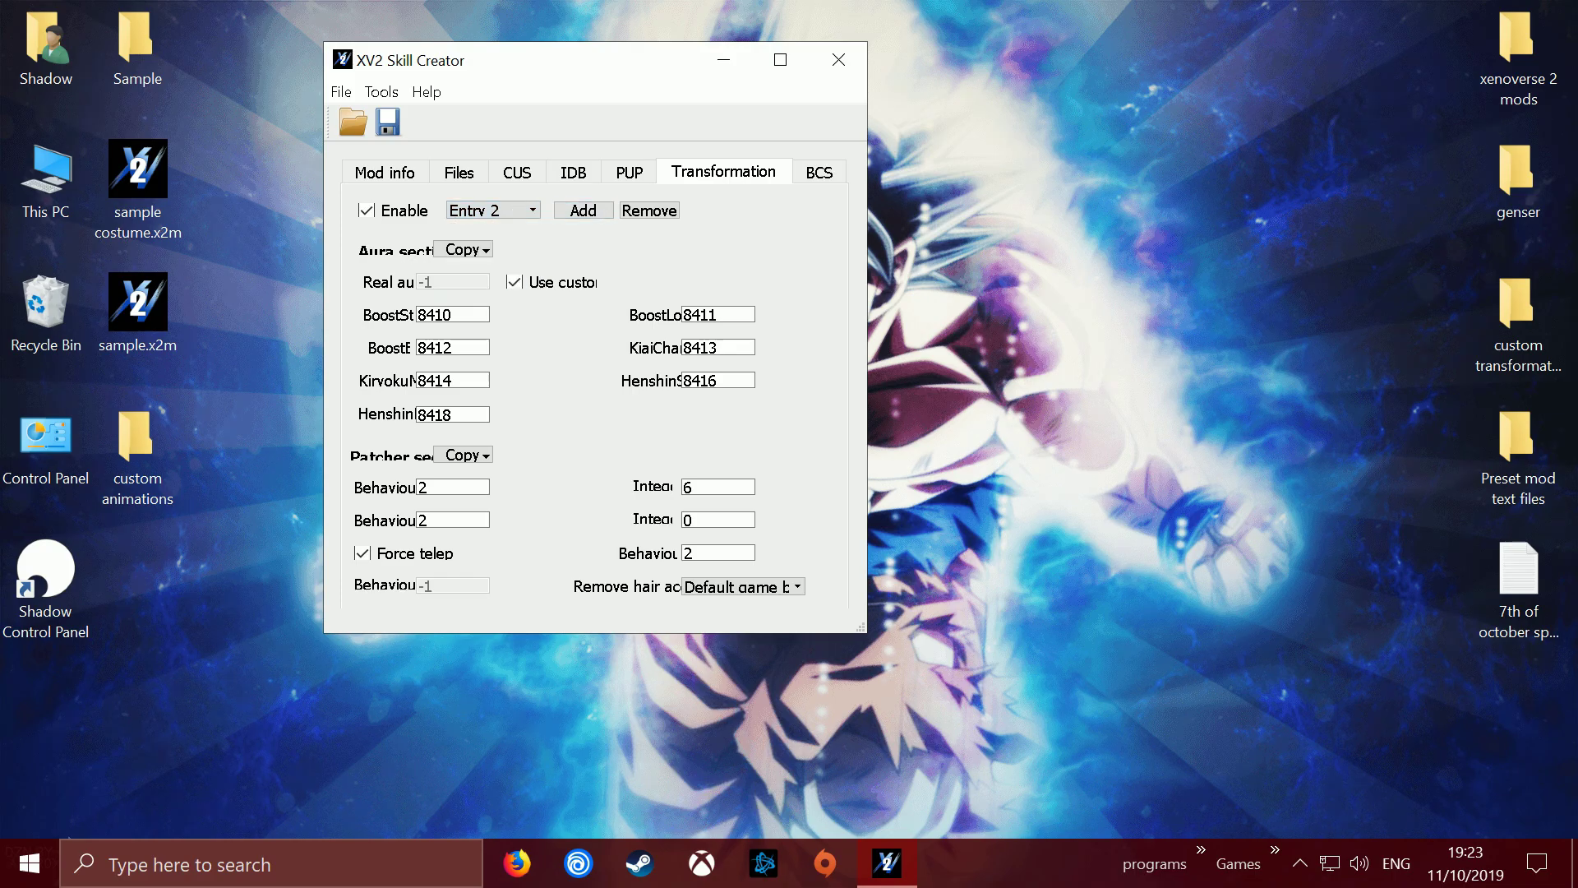
pyautogui.doubleClick(1518, 57)
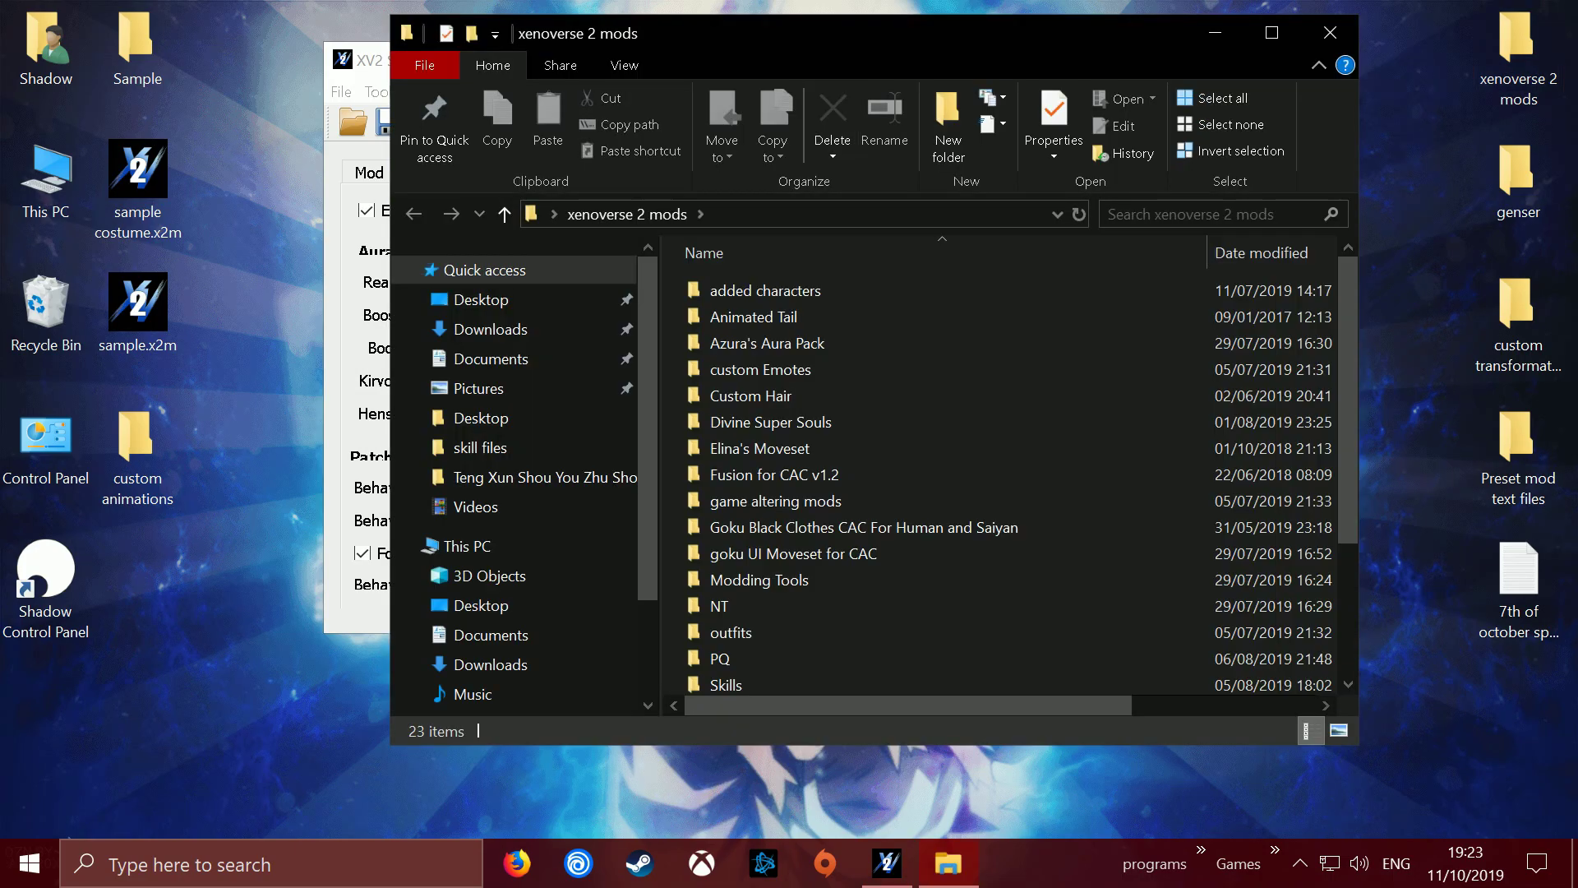
pyautogui.moveTo(1013, 16); pyautogui.dragTo(1352, 3)
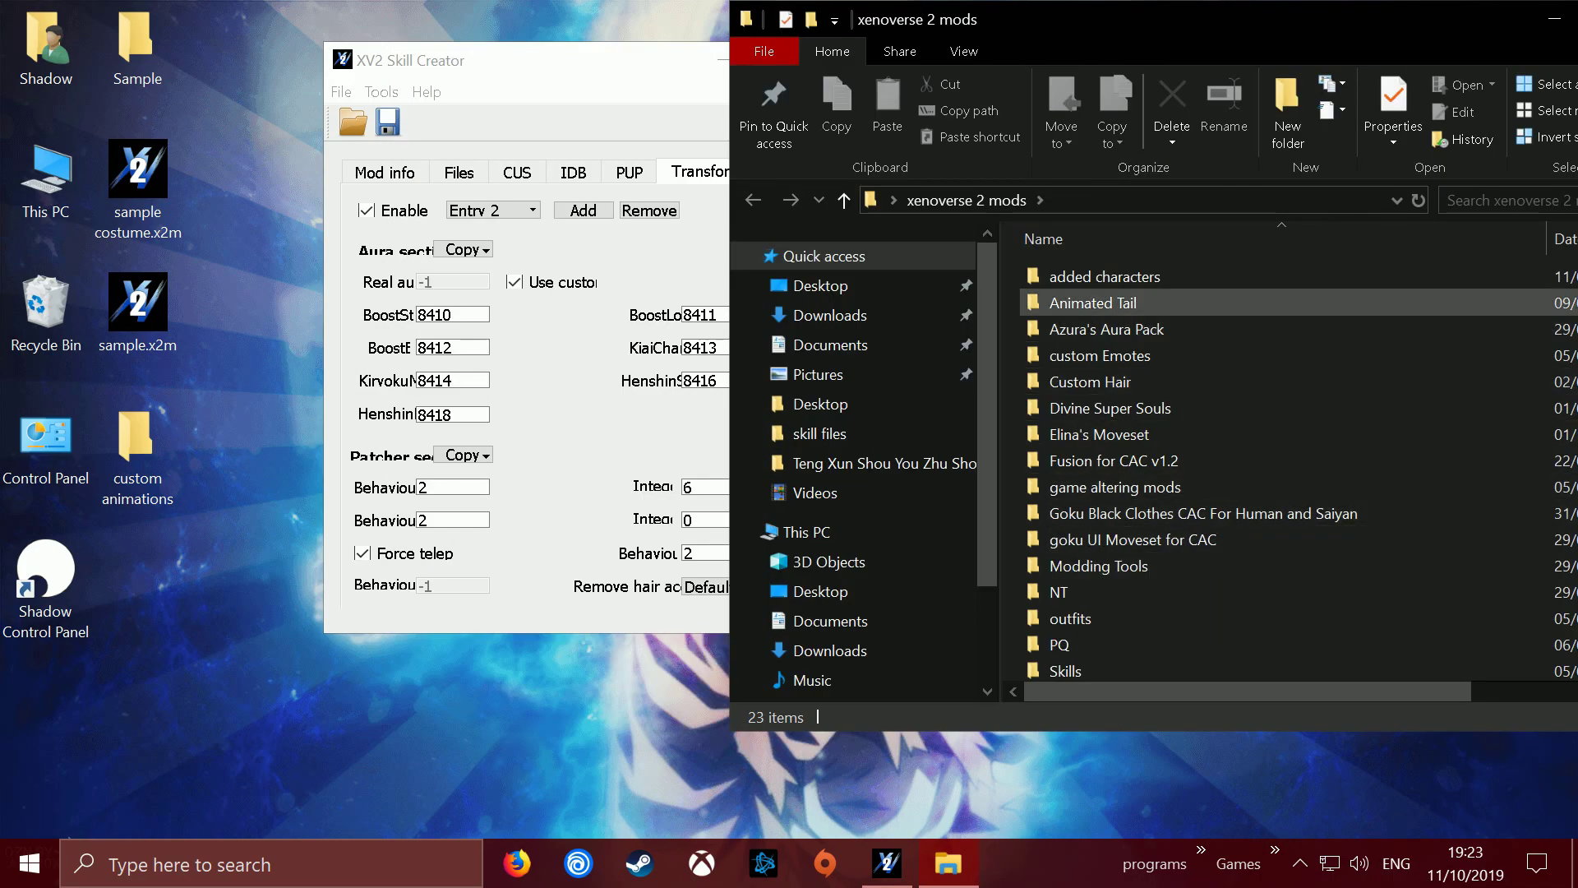
pyautogui.doubleClick(1106, 329)
pyautogui.doubleClick(1068, 276)
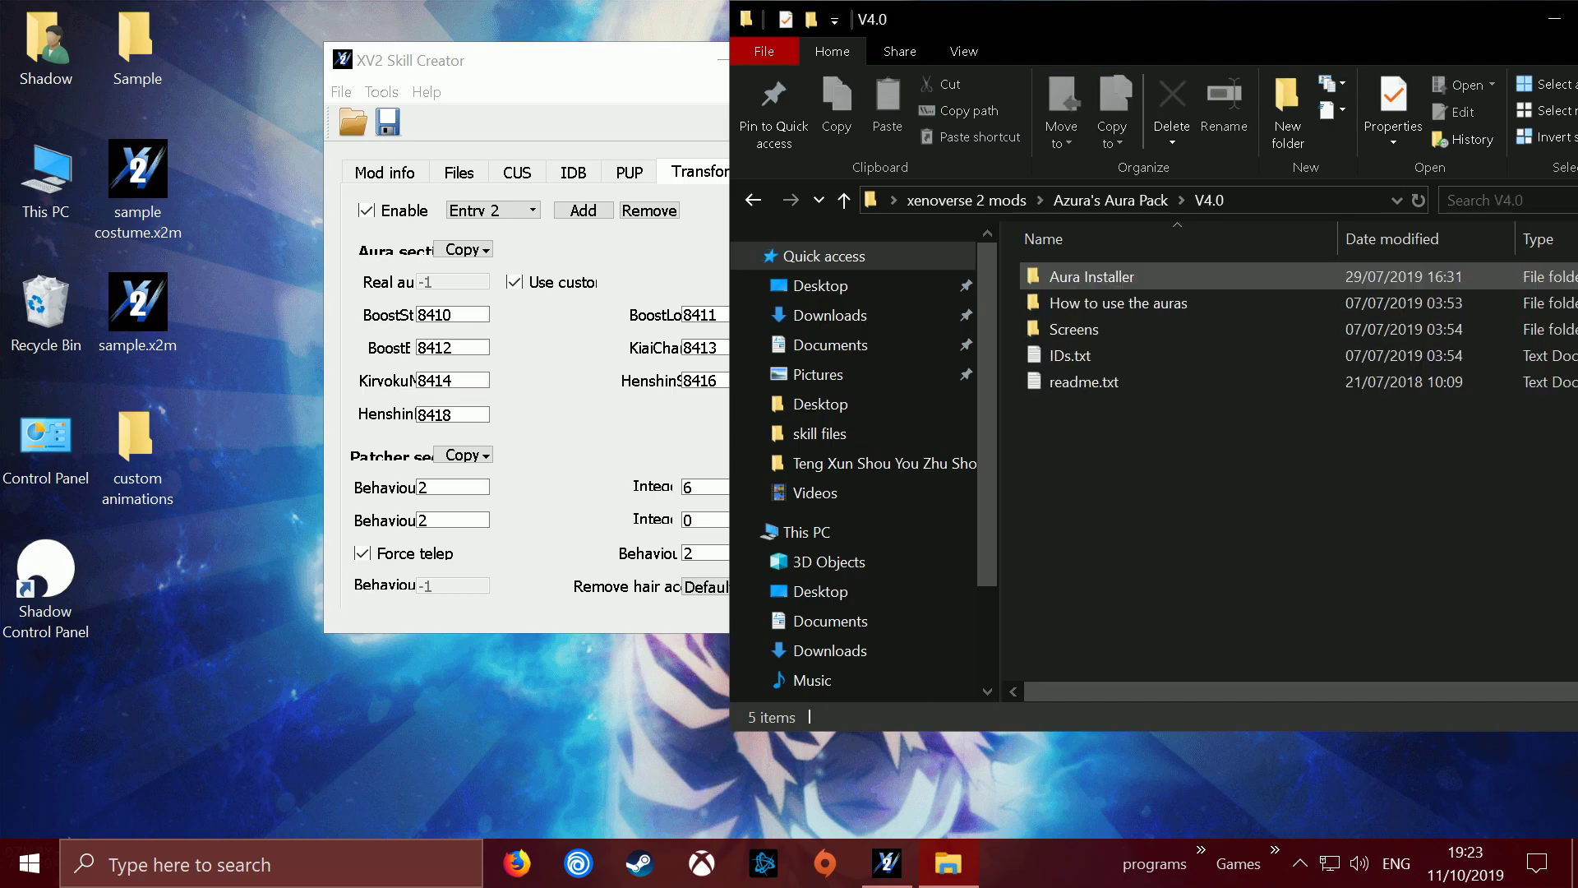
pyautogui.doubleClick(1073, 328)
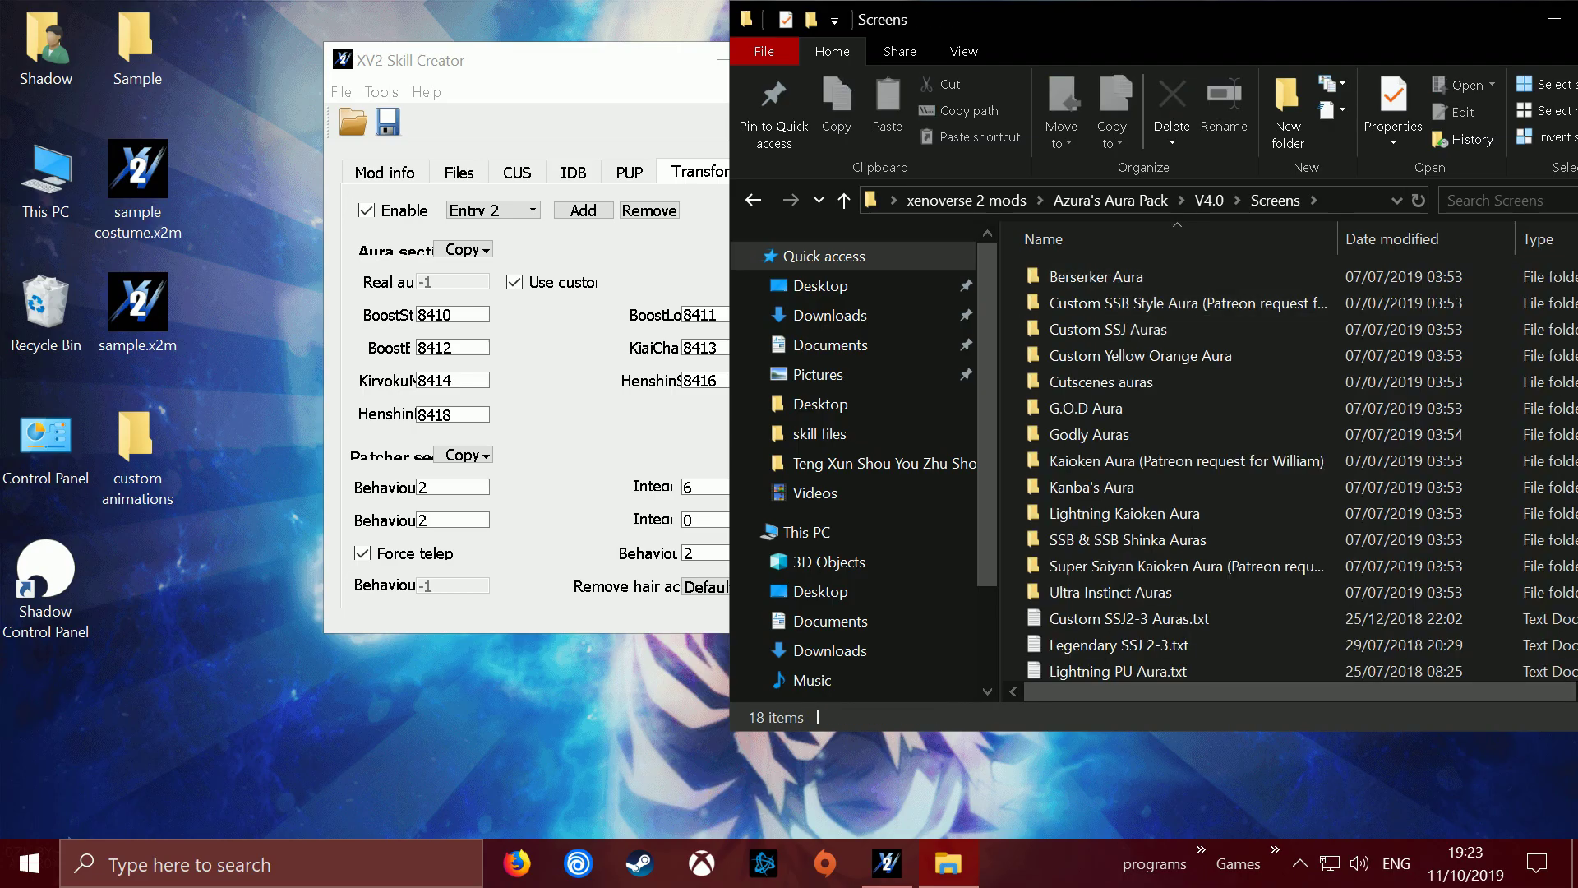
pyautogui.moveTo(509, 60); pyautogui.dragTo(329, 42)
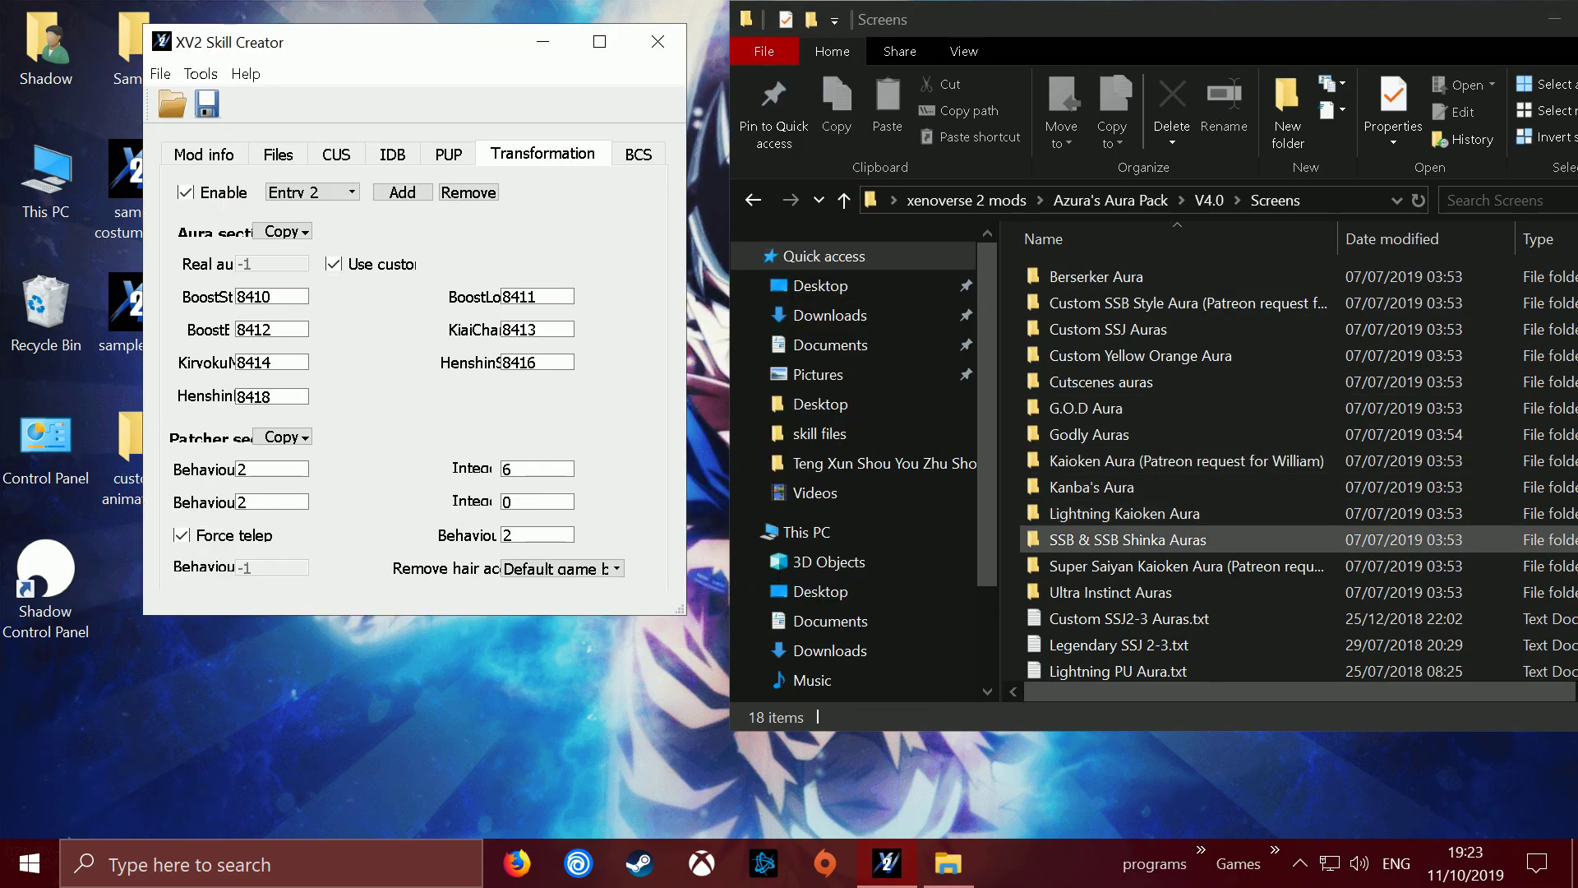
pyautogui.doubleClick(1109, 592)
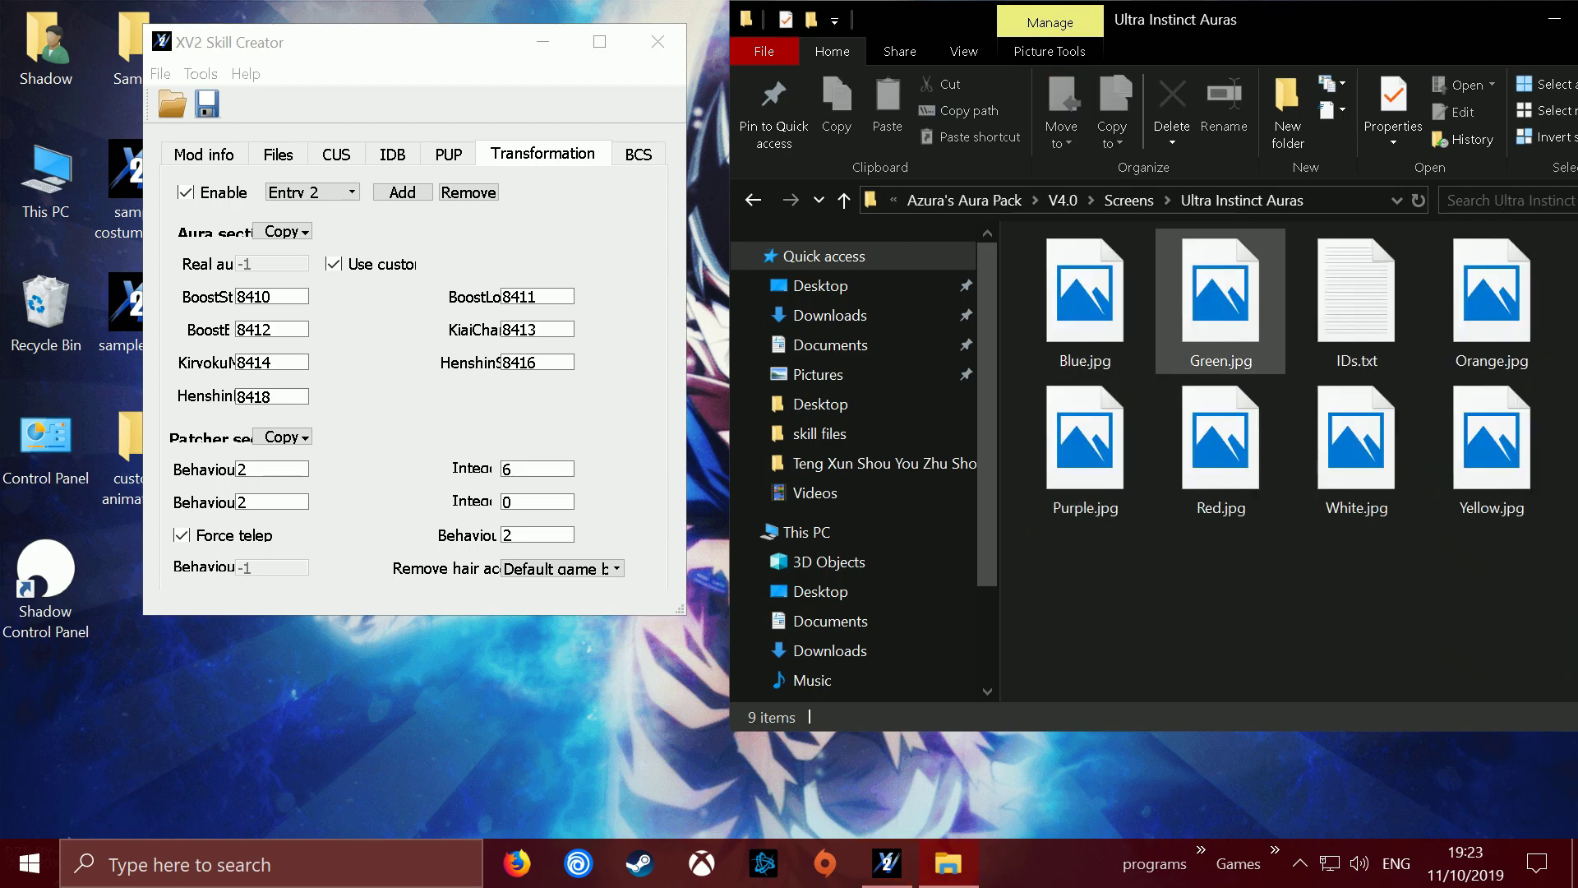
pyautogui.doubleClick(1357, 300)
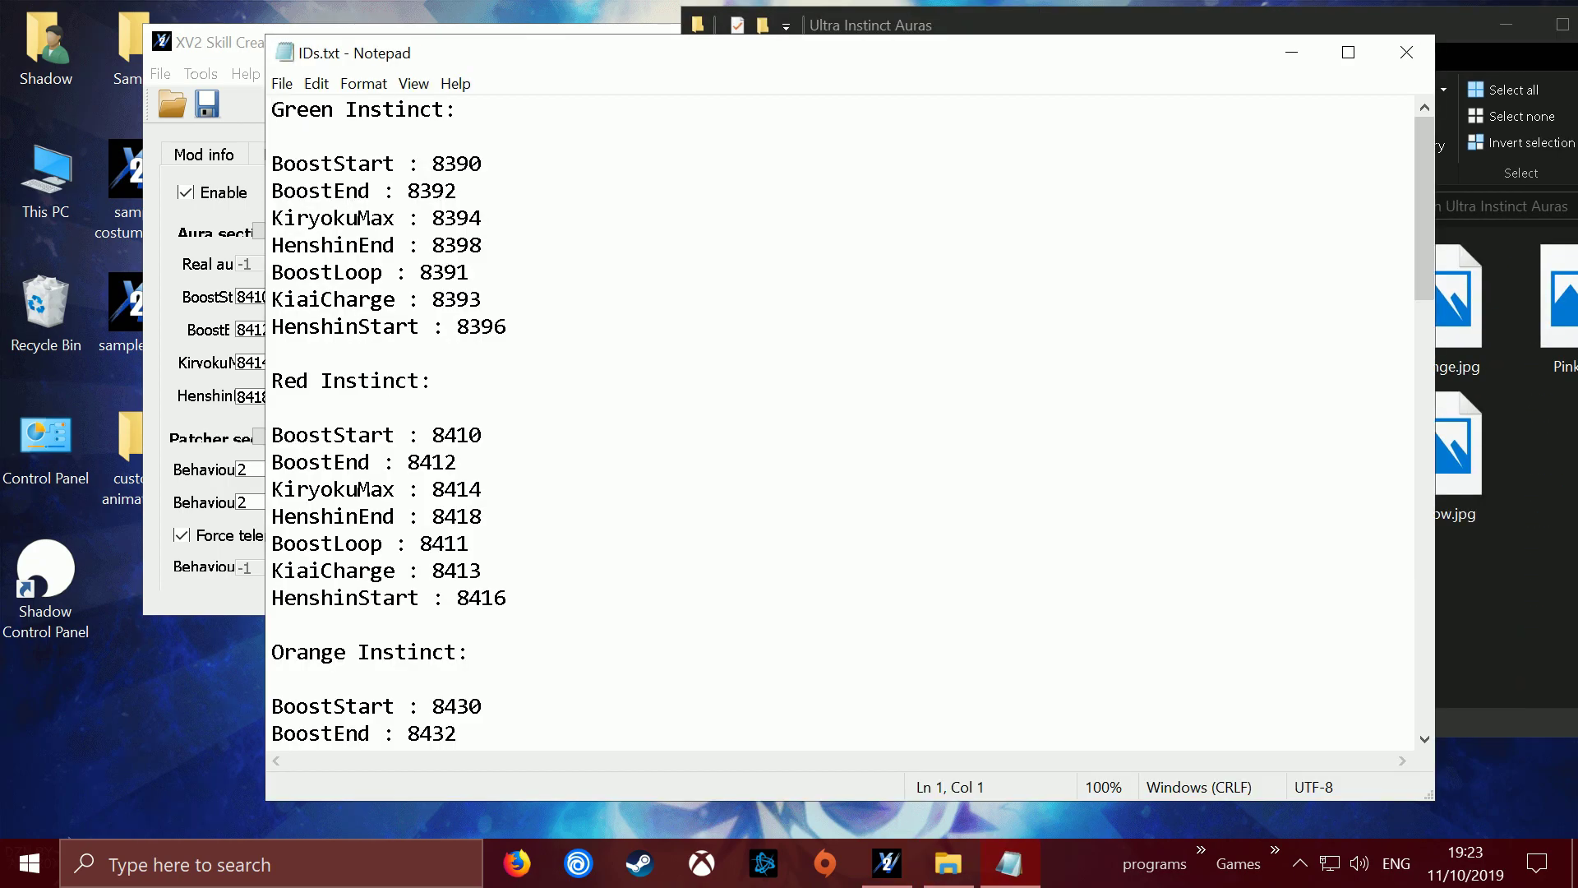
pyautogui.moveTo(655, 52); pyautogui.dragTo(1065, 36)
# - Copy the Yellow Instinct aura IDs into Entry 2's BoostStart (8450) and BoostEnd (8452)
pyautogui.scroll(-8, 1126, 403)
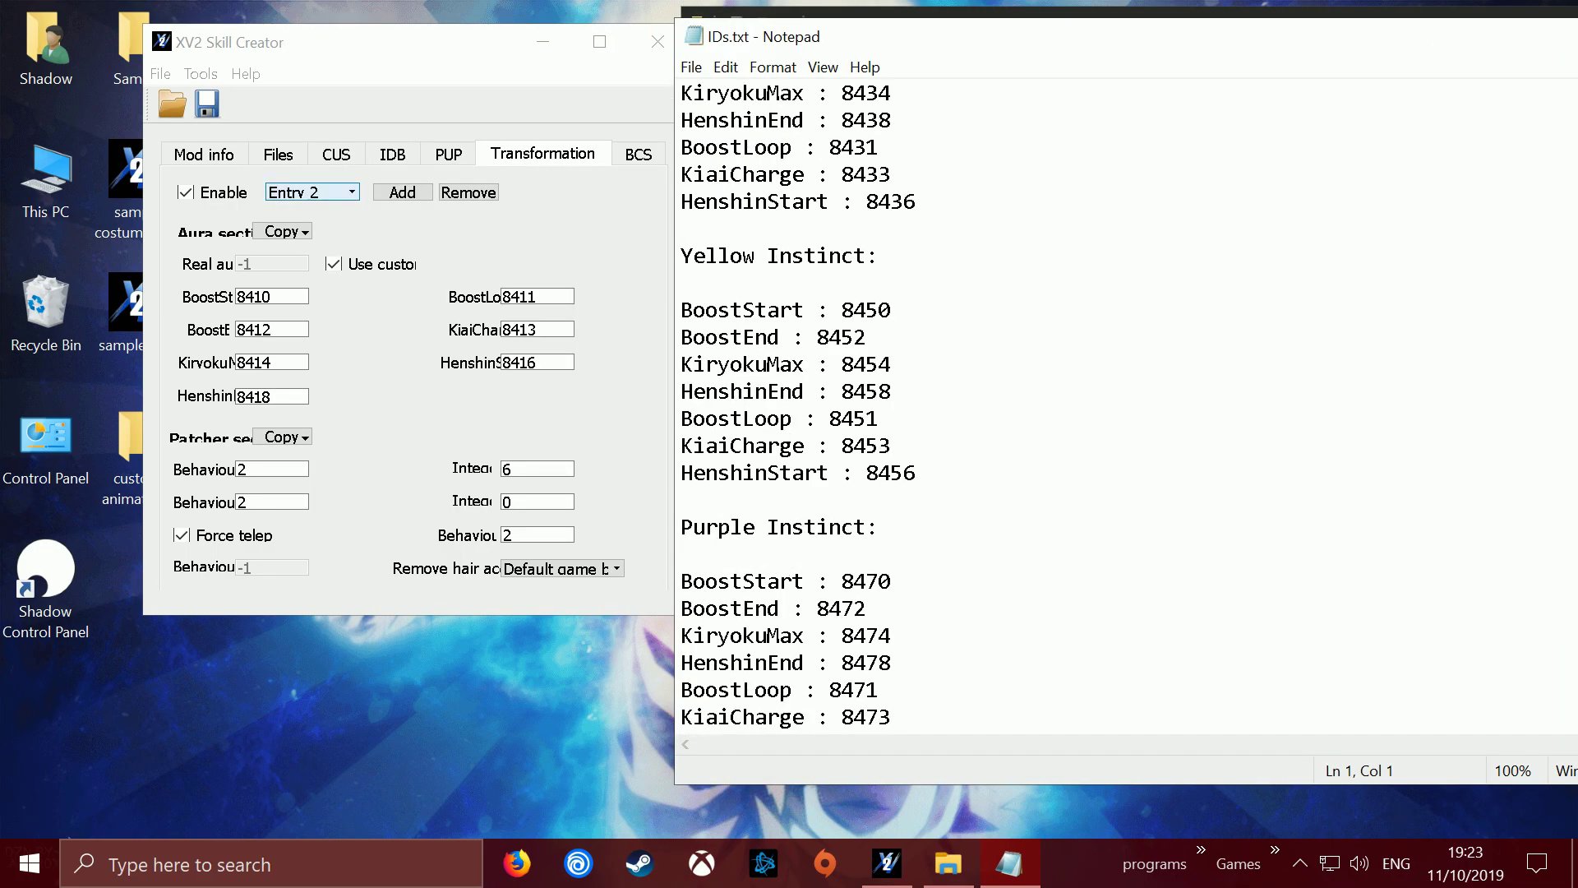
pyautogui.click(313, 191)
pyautogui.click(301, 249)
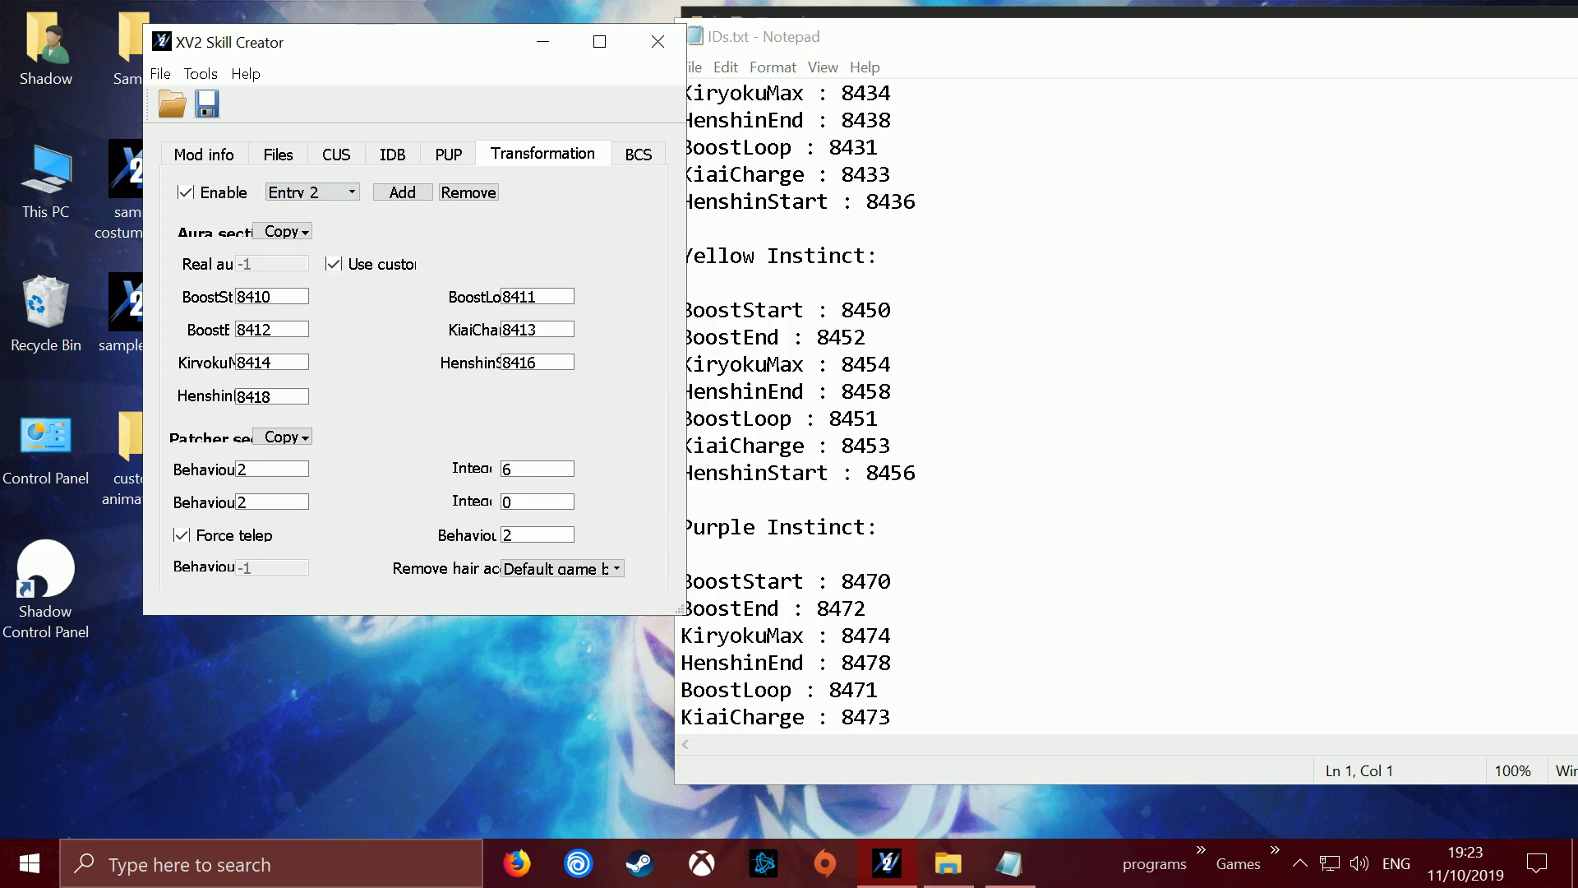
pyautogui.doubleClick(866, 310)
pyautogui.hotkey('ctrl', 'c')
pyautogui.doubleClick(271, 296)
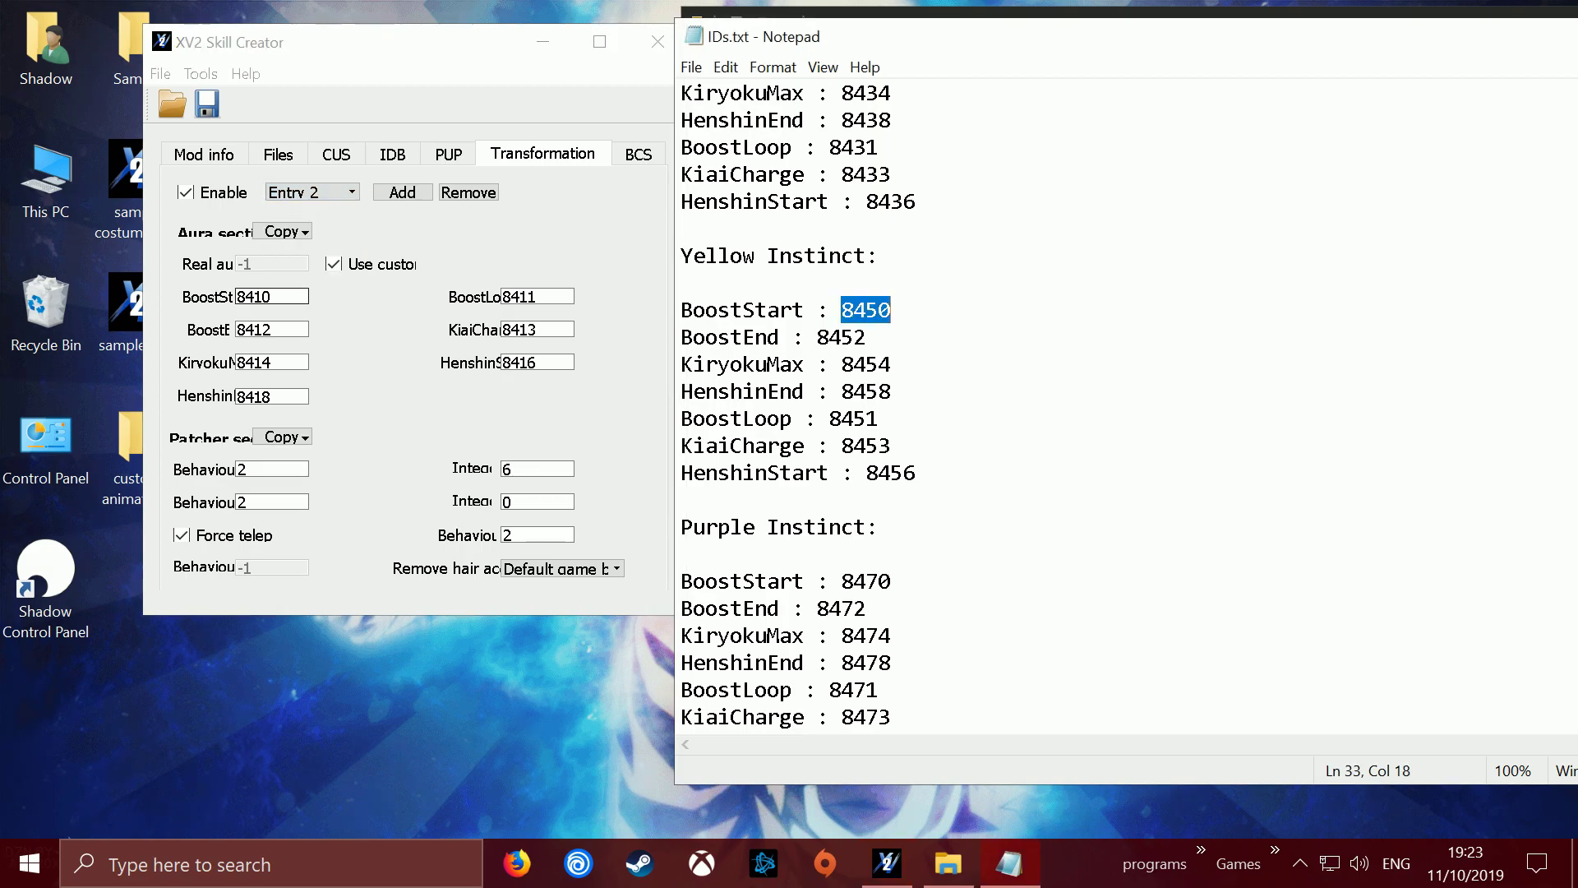
pyautogui.hotkey('ctrl', 'v')
pyautogui.doubleClick(840, 337)
pyautogui.hotkey('ctrl', 'c')
pyautogui.doubleClick(272, 329)
pyautogui.hotkey('ctrl', 'v')
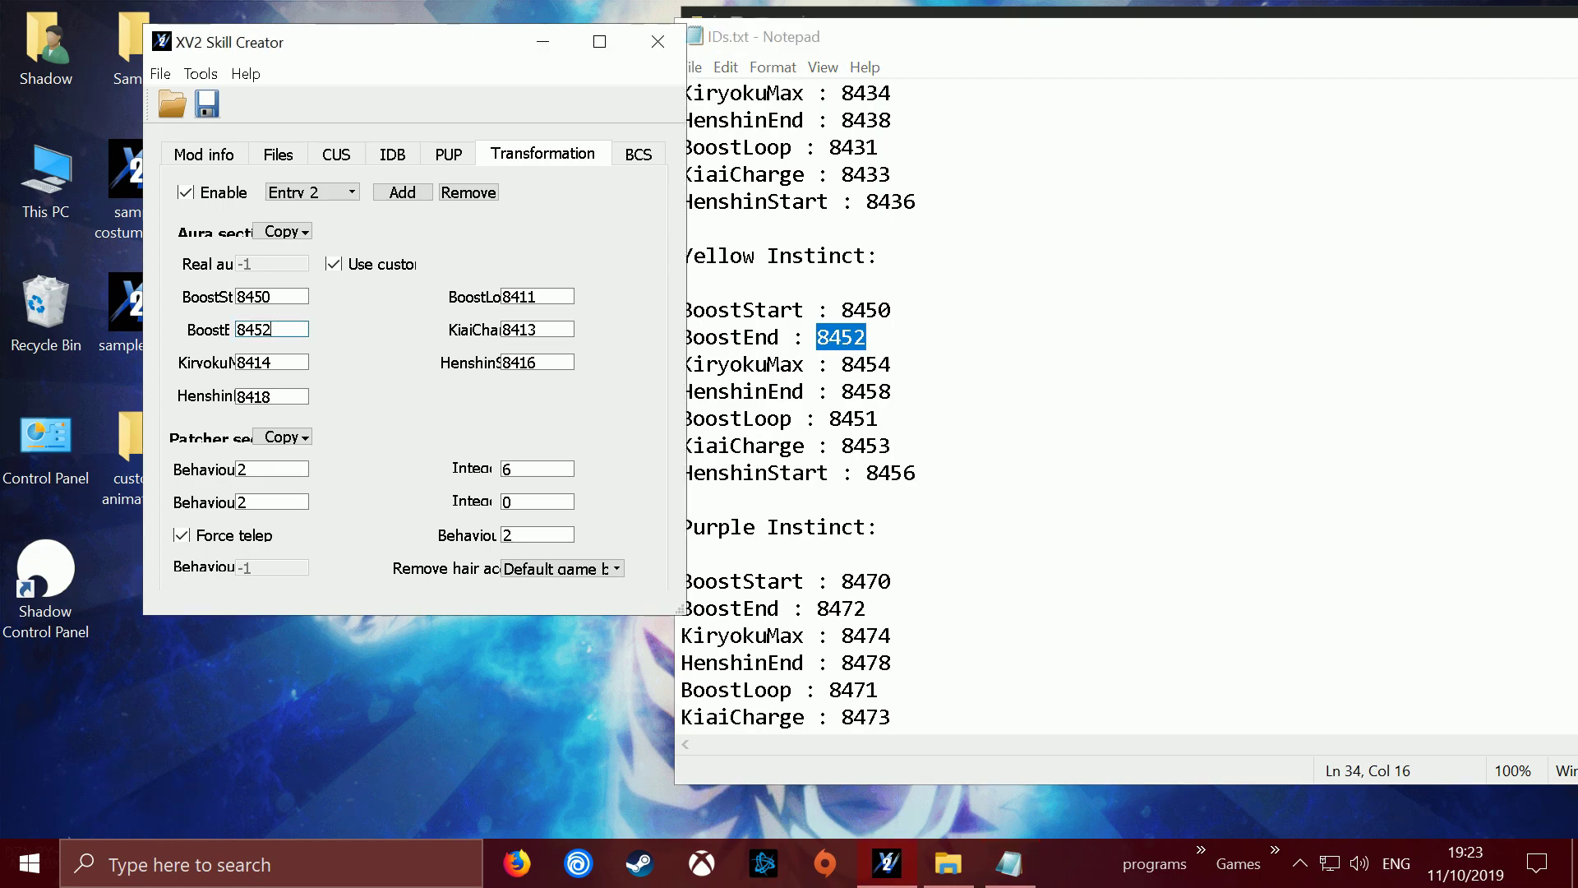
# - Copy the Yellow Instinct IDs into Entry 2's KiryokuMax (8454) and HenshinEnd (8458)
pyautogui.doubleClick(871, 364)
pyautogui.hotkey('ctrl', 'c')
pyautogui.doubleClick(271, 361)
pyautogui.hotkey('ctrl', 'v')
pyautogui.doubleClick(866, 391)
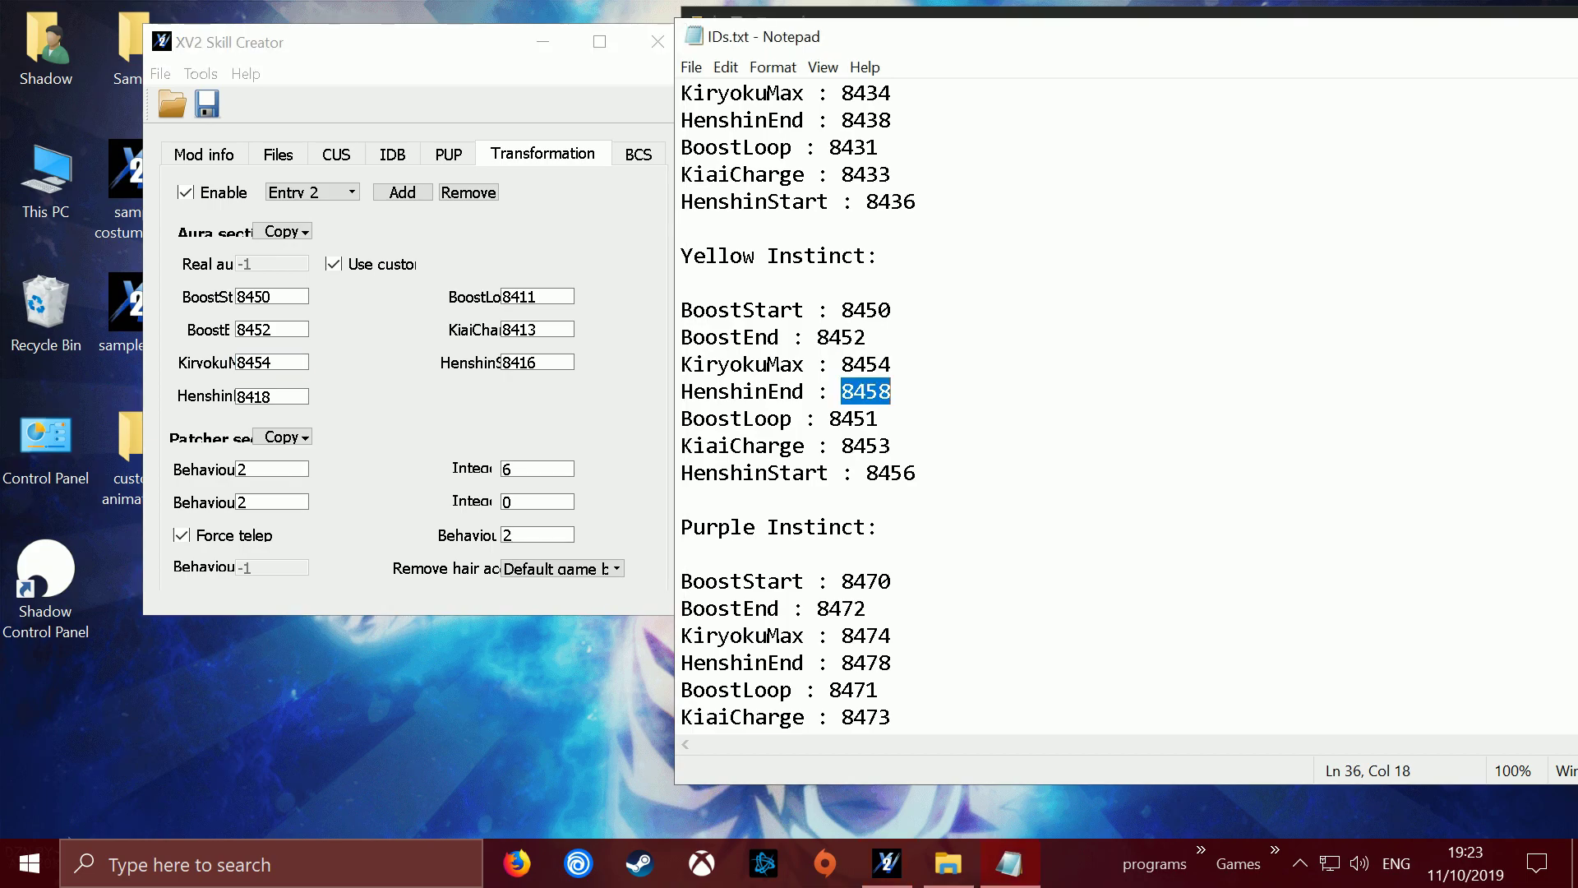
pyautogui.hotkey('ctrl', 'c')
pyautogui.doubleClick(272, 395)
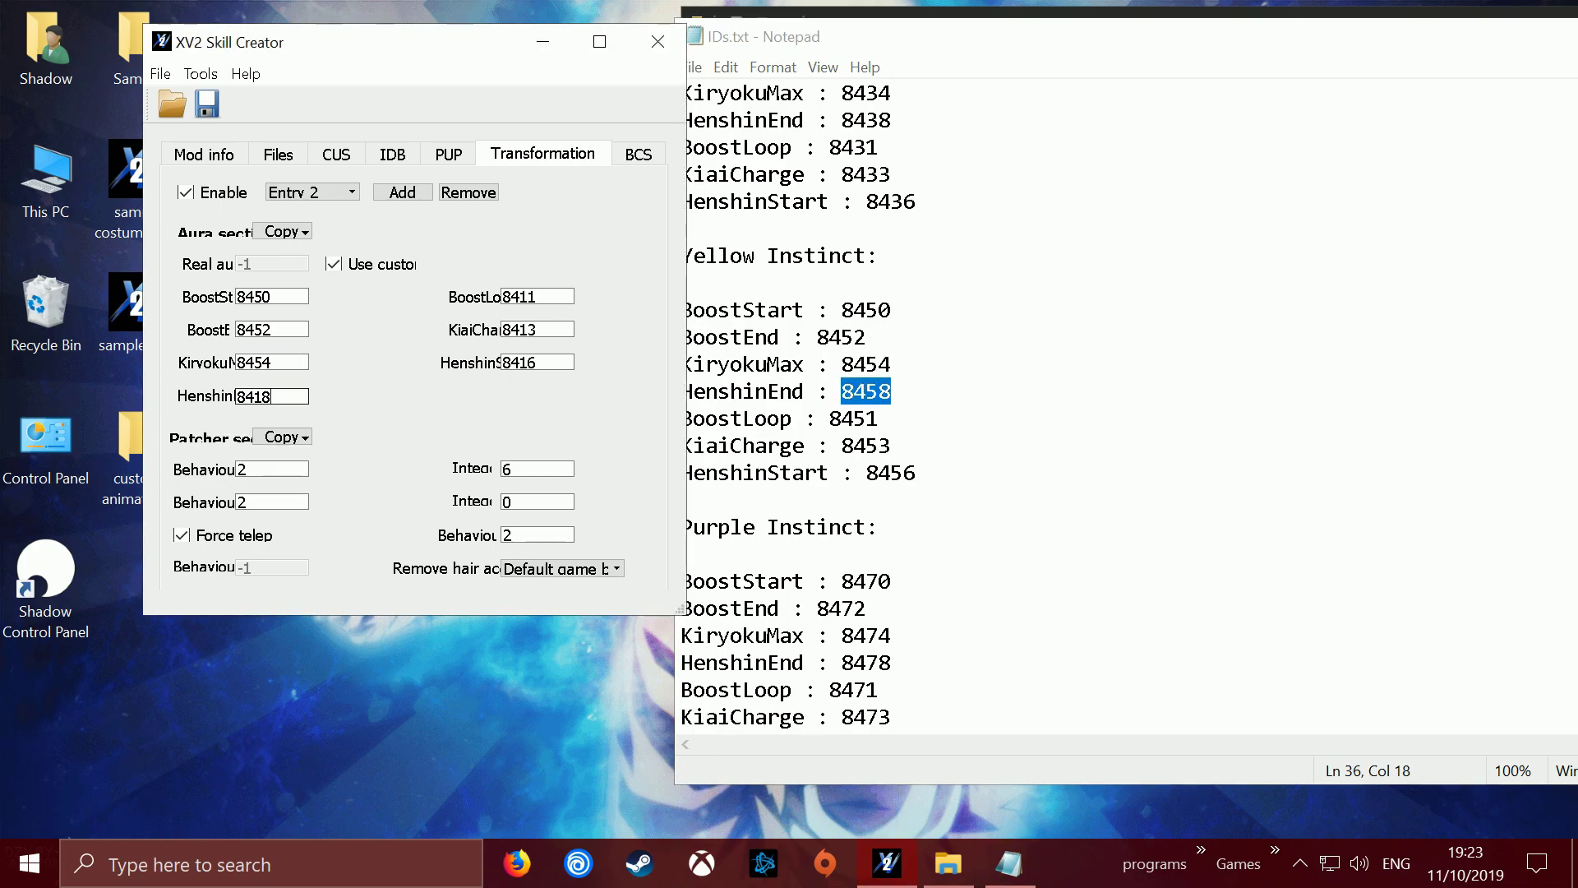
pyautogui.hotkey('ctrl', 'v')
# - Copy the Yellow Instinct IDs into Entry 2's BoostLoop (8451) and KiaiCharge (8453)
pyautogui.click(841, 418)
pyautogui.doubleClick(841, 418)
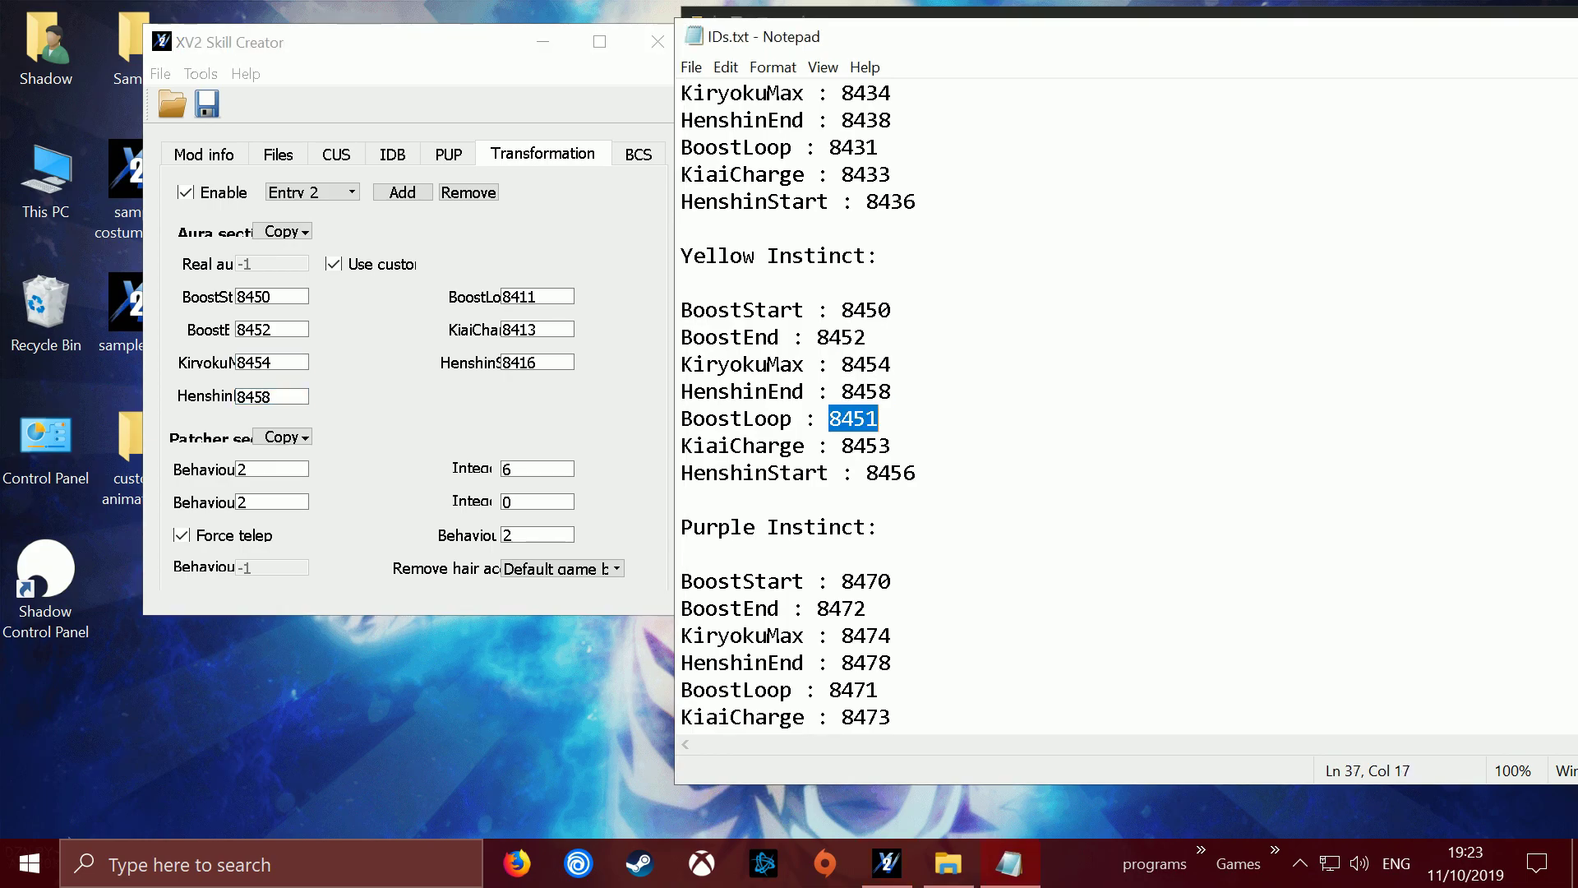
pyautogui.hotkey('ctrl', 'c')
pyautogui.doubleClick(526, 296)
pyautogui.hotkey('ctrl', 'v')
pyautogui.doubleClick(861, 445)
pyautogui.hotkey('ctrl', 'c')
pyautogui.doubleClick(526, 329)
pyautogui.hotkey('ctrl', 'v')
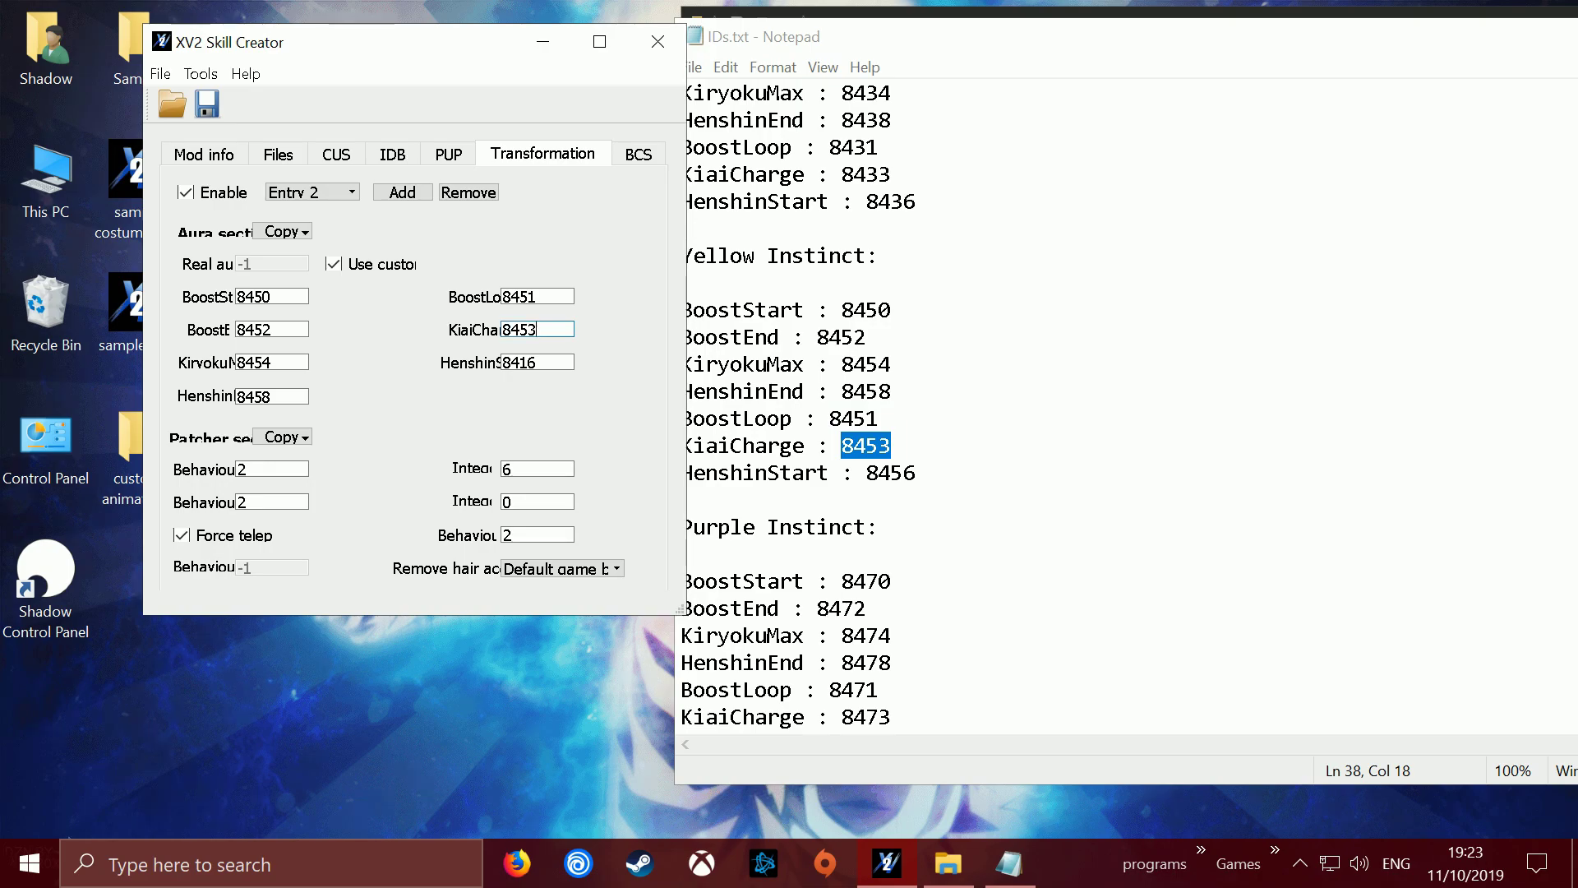
# - Copy the Yellow Instinct HenshinStart ID (8456) from IDs.txt into Entry 2's HenshinStart
pyautogui.doubleClick(890, 473)
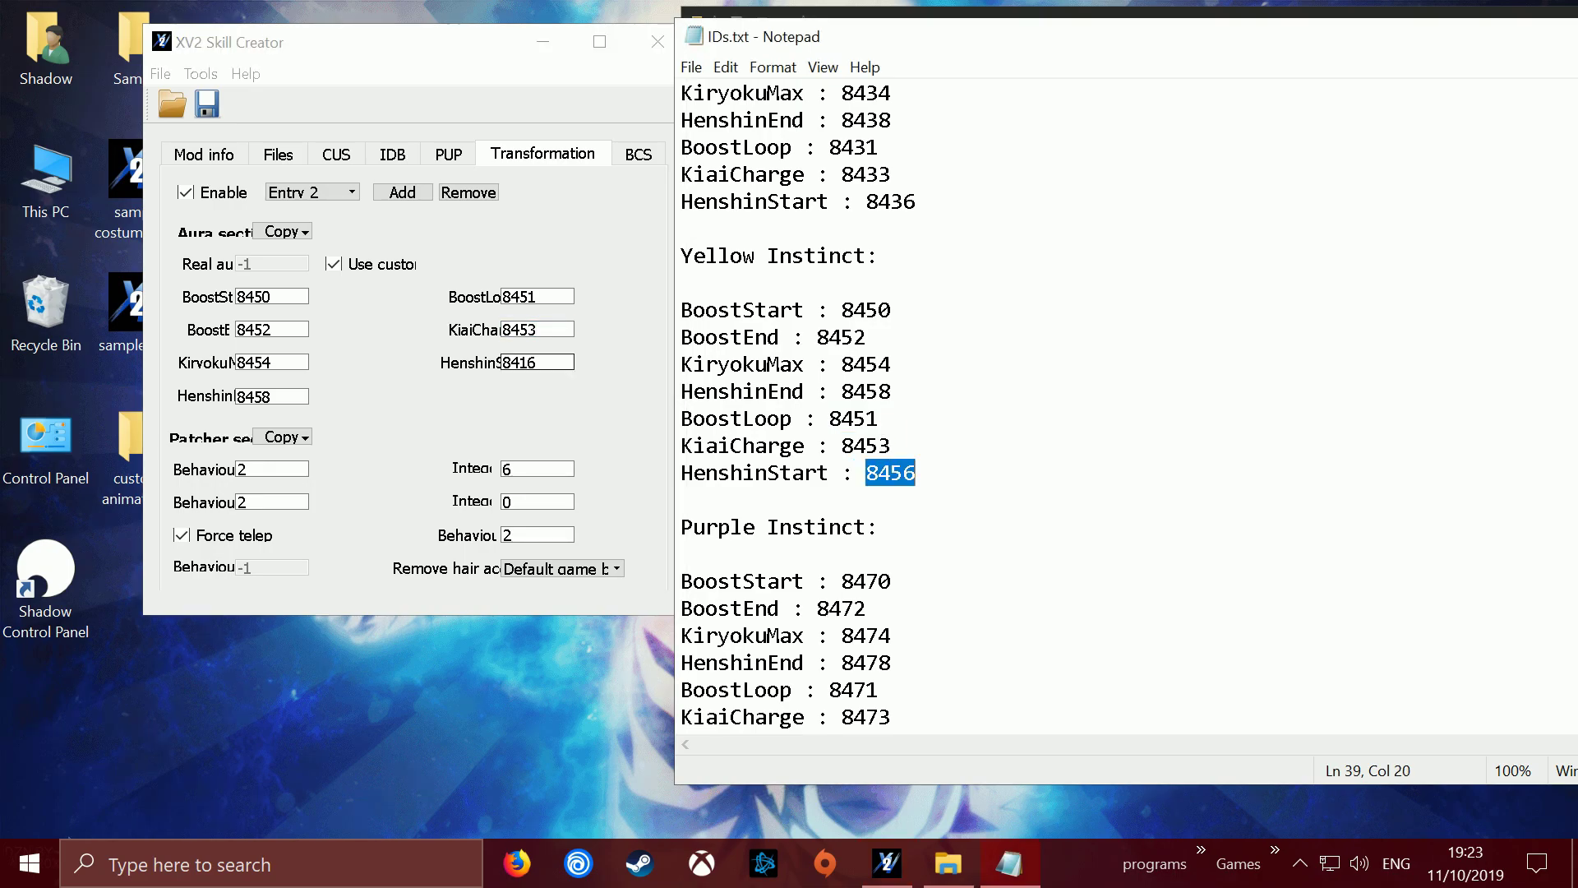
pyautogui.doubleClick(537, 362)
pyautogui.hotkey('ctrl', 'v')
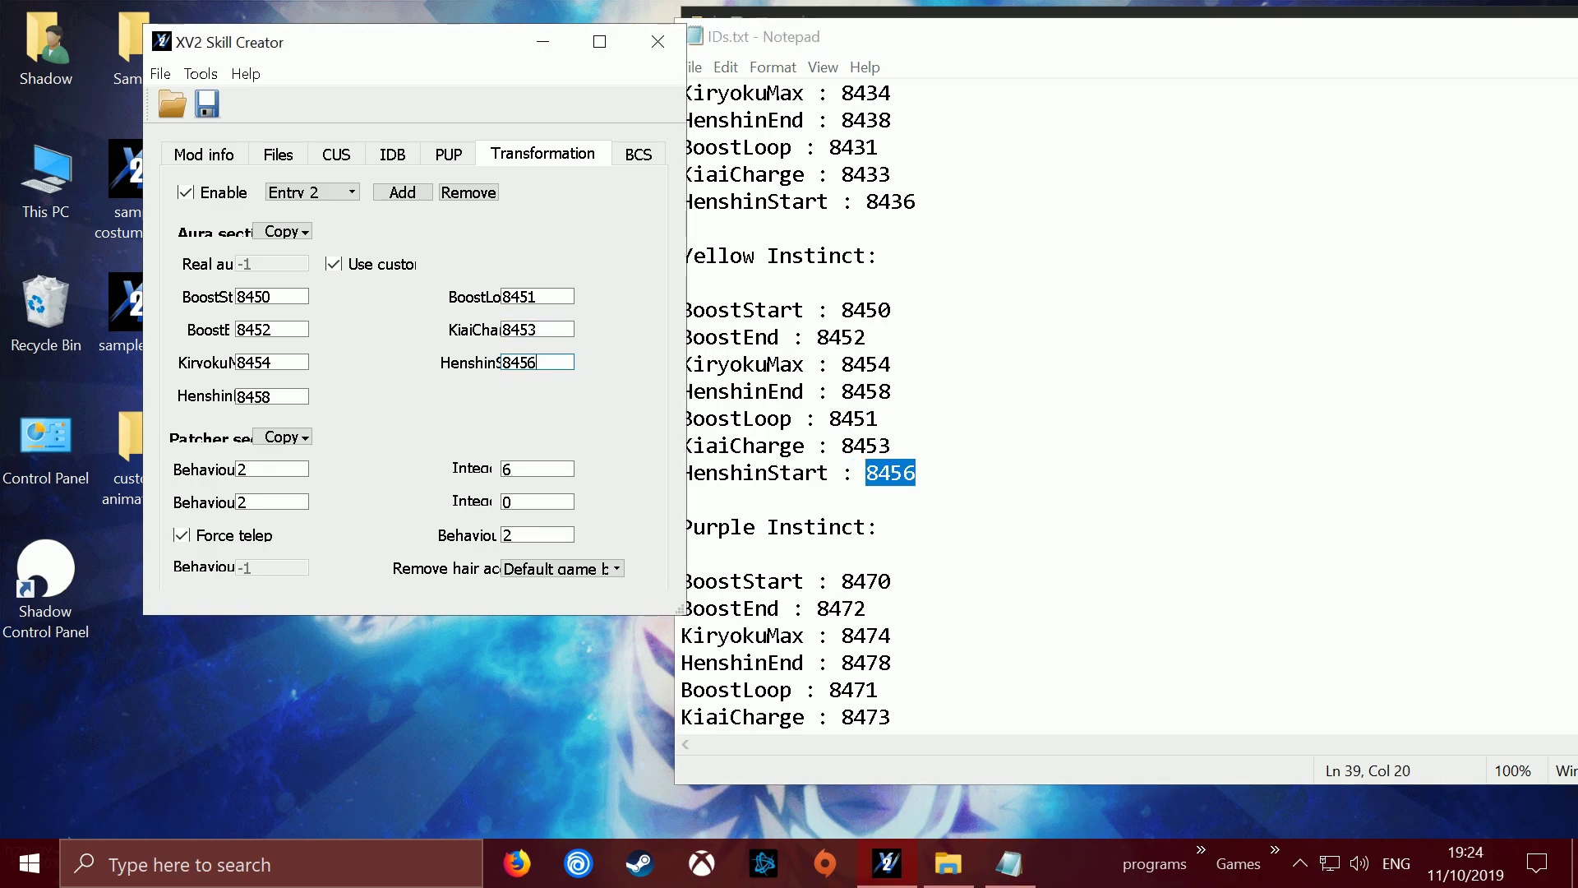
# - Switch to Transformation Entry 3 and copy the Red Instinct IDs into its BoostStart (8410) and BoostEnd (8412)
pyautogui.click(351, 192)
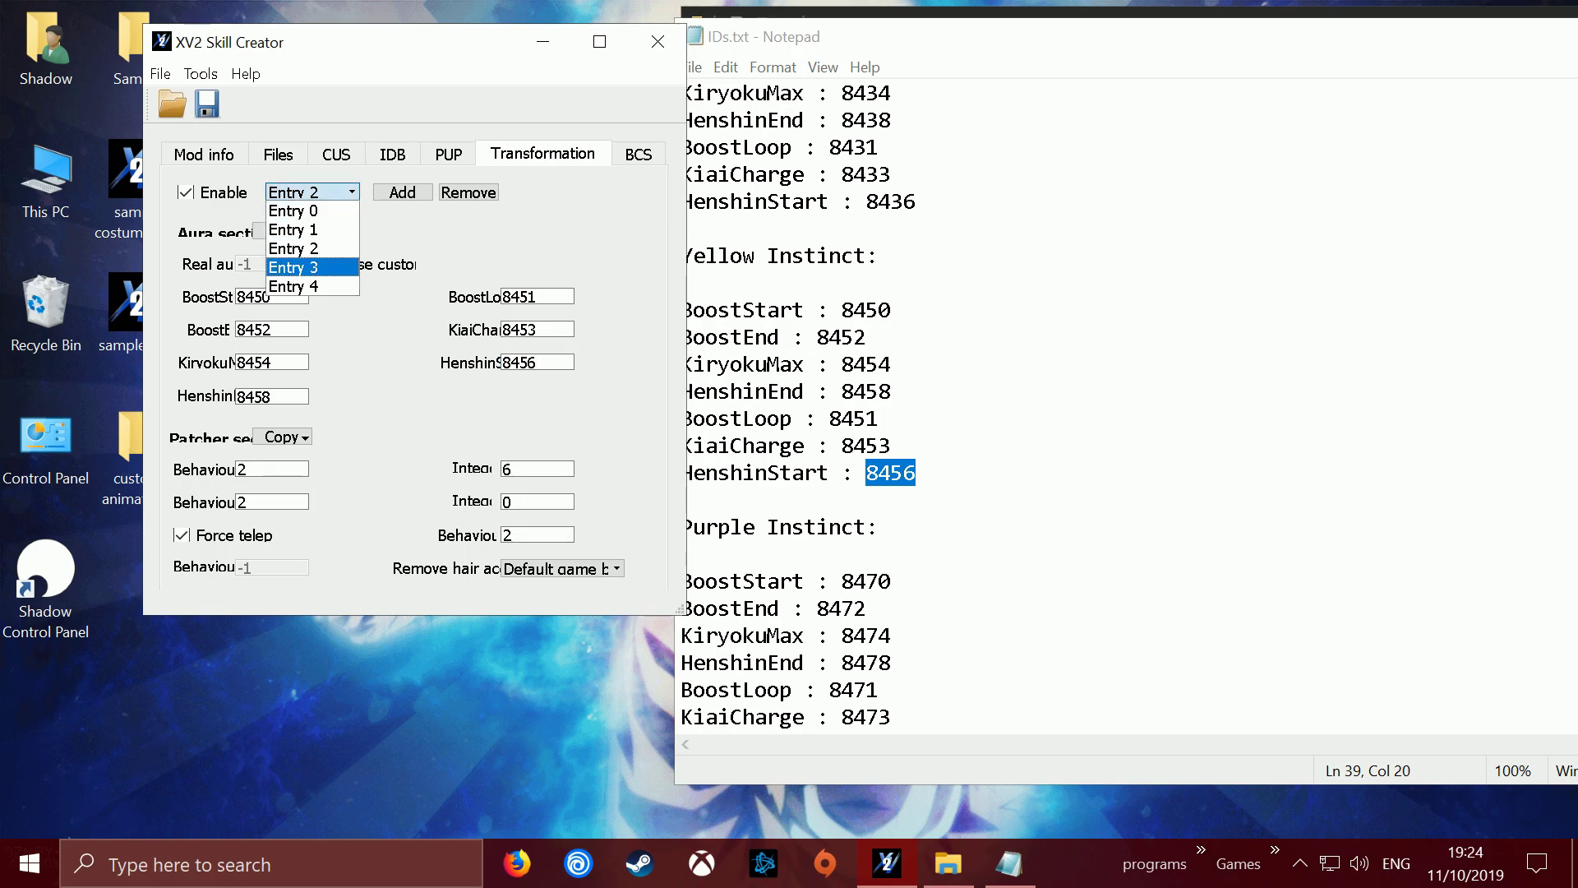
pyautogui.click(293, 267)
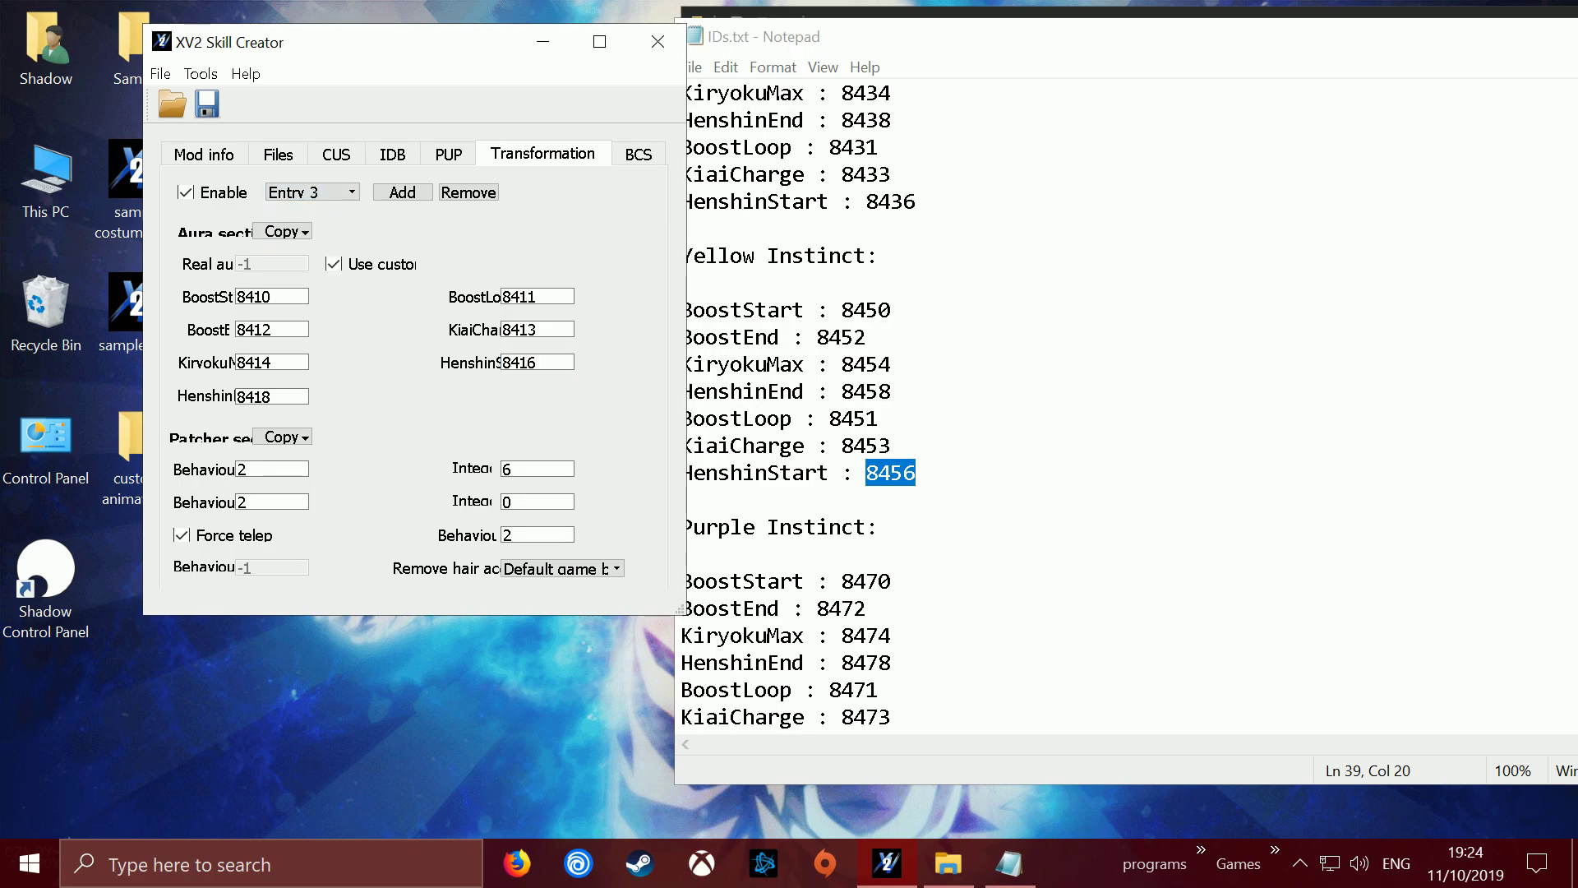
pyautogui.click(822, 229)
pyautogui.scroll(6, 822, 228)
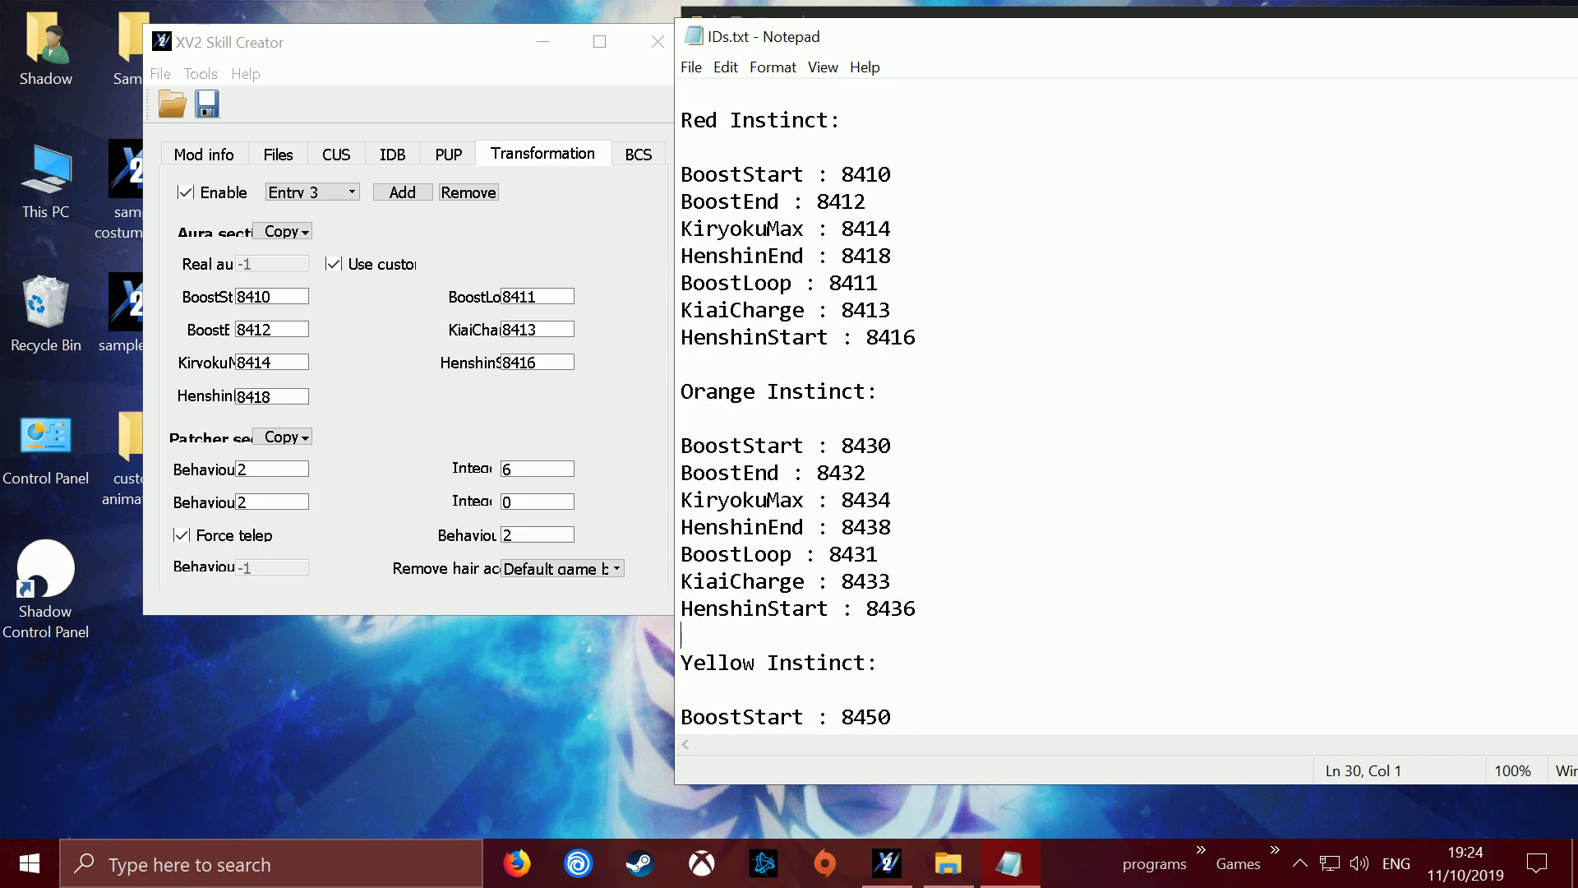
pyautogui.moveTo(869, 41); pyautogui.dragTo(981, 34)
pyautogui.click(977, 248)
pyautogui.doubleClick(978, 248)
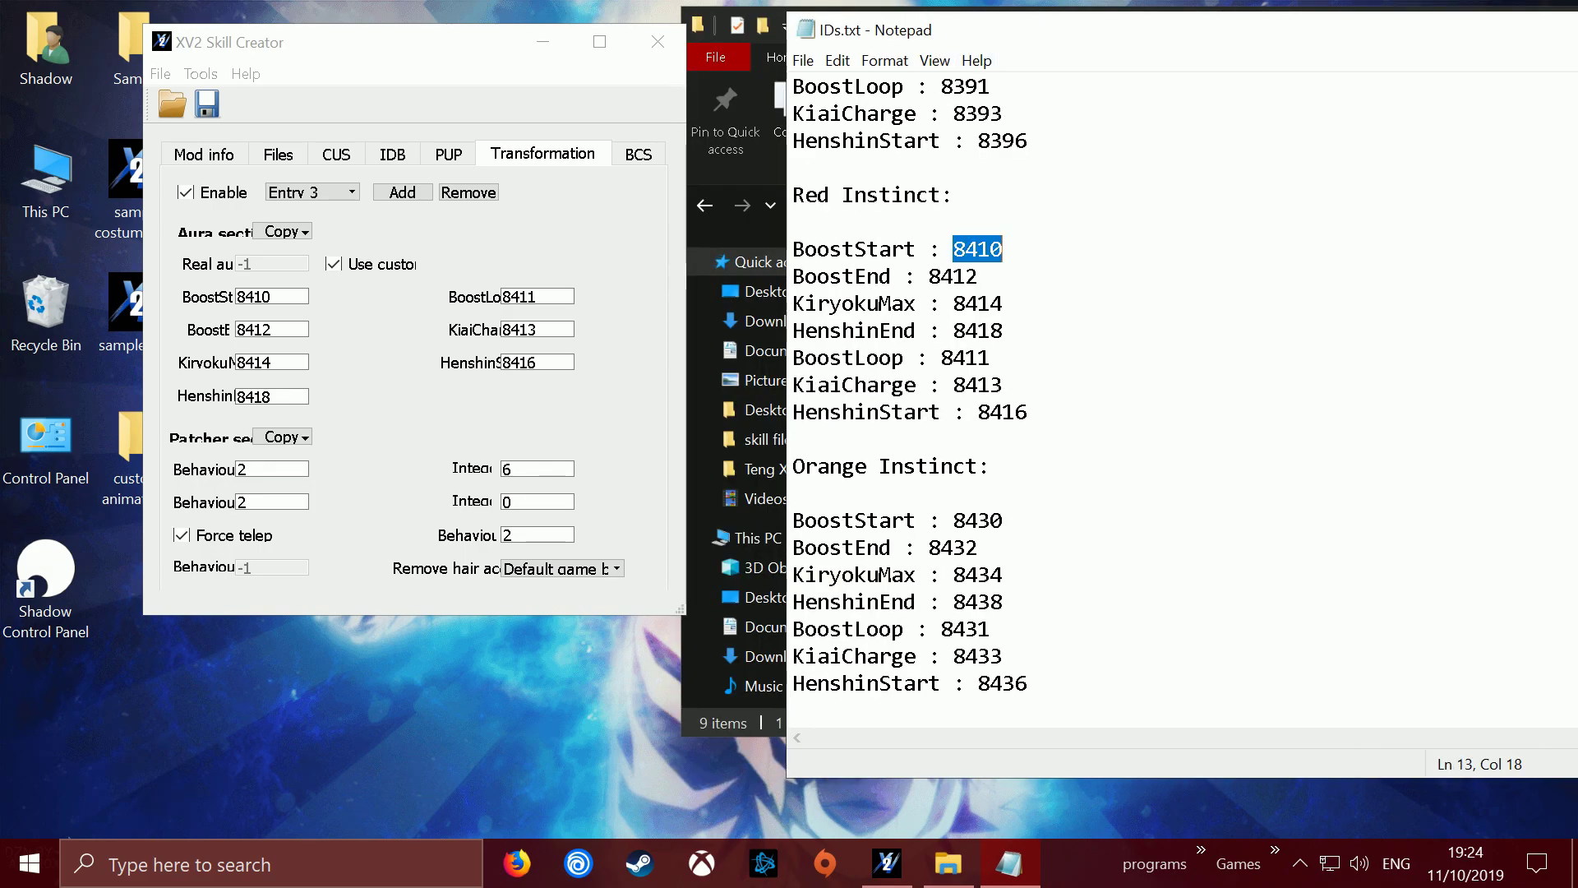
pyautogui.moveTo(283, 296); pyautogui.dragTo(132, 306)
pyautogui.hotkey('ctrl', 'v')
pyautogui.doubleClick(953, 276)
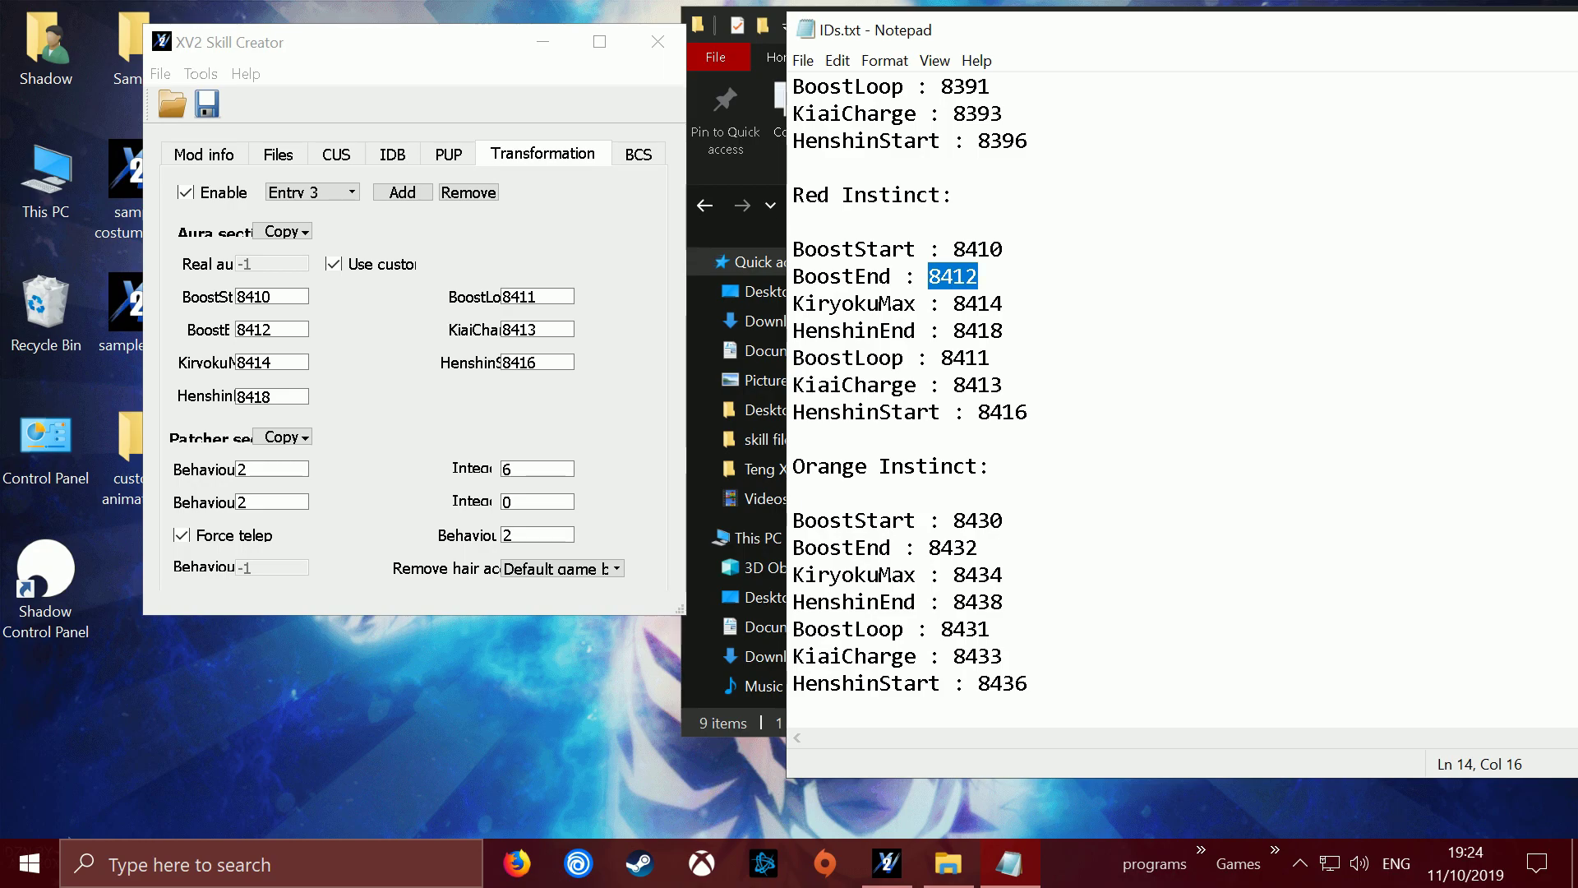
pyautogui.moveTo(279, 328); pyautogui.dragTo(131, 329)
pyautogui.hotkey('ctrl', 'v')
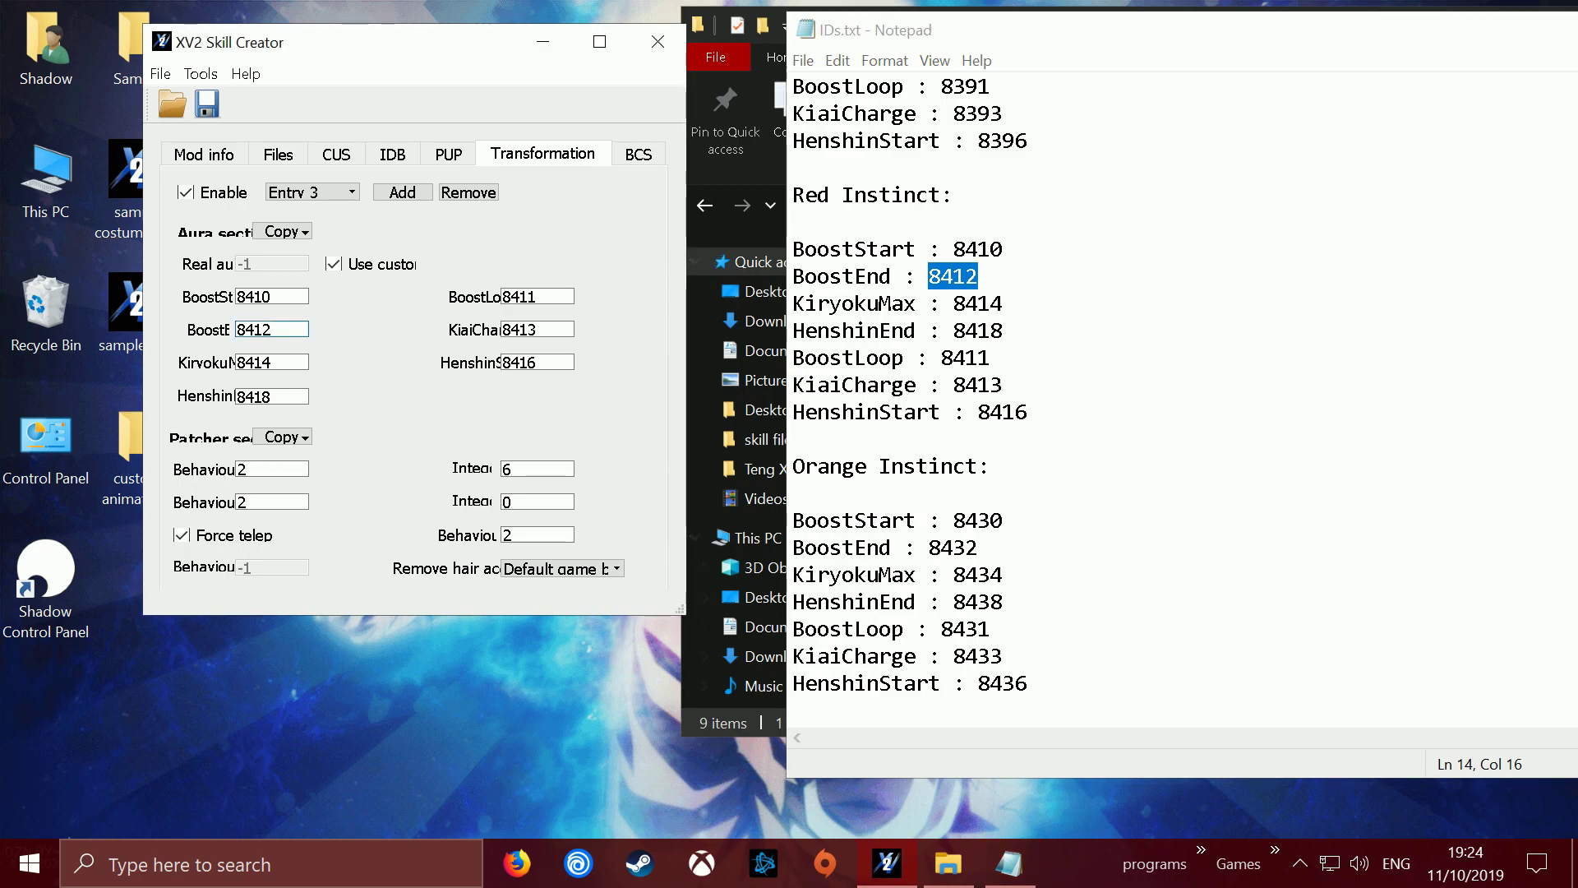
# - Copy the Red Instinct IDs into Entry 3's KiryokuMax (8414) and HenshinEnd (8418)
pyautogui.doubleClick(977, 304)
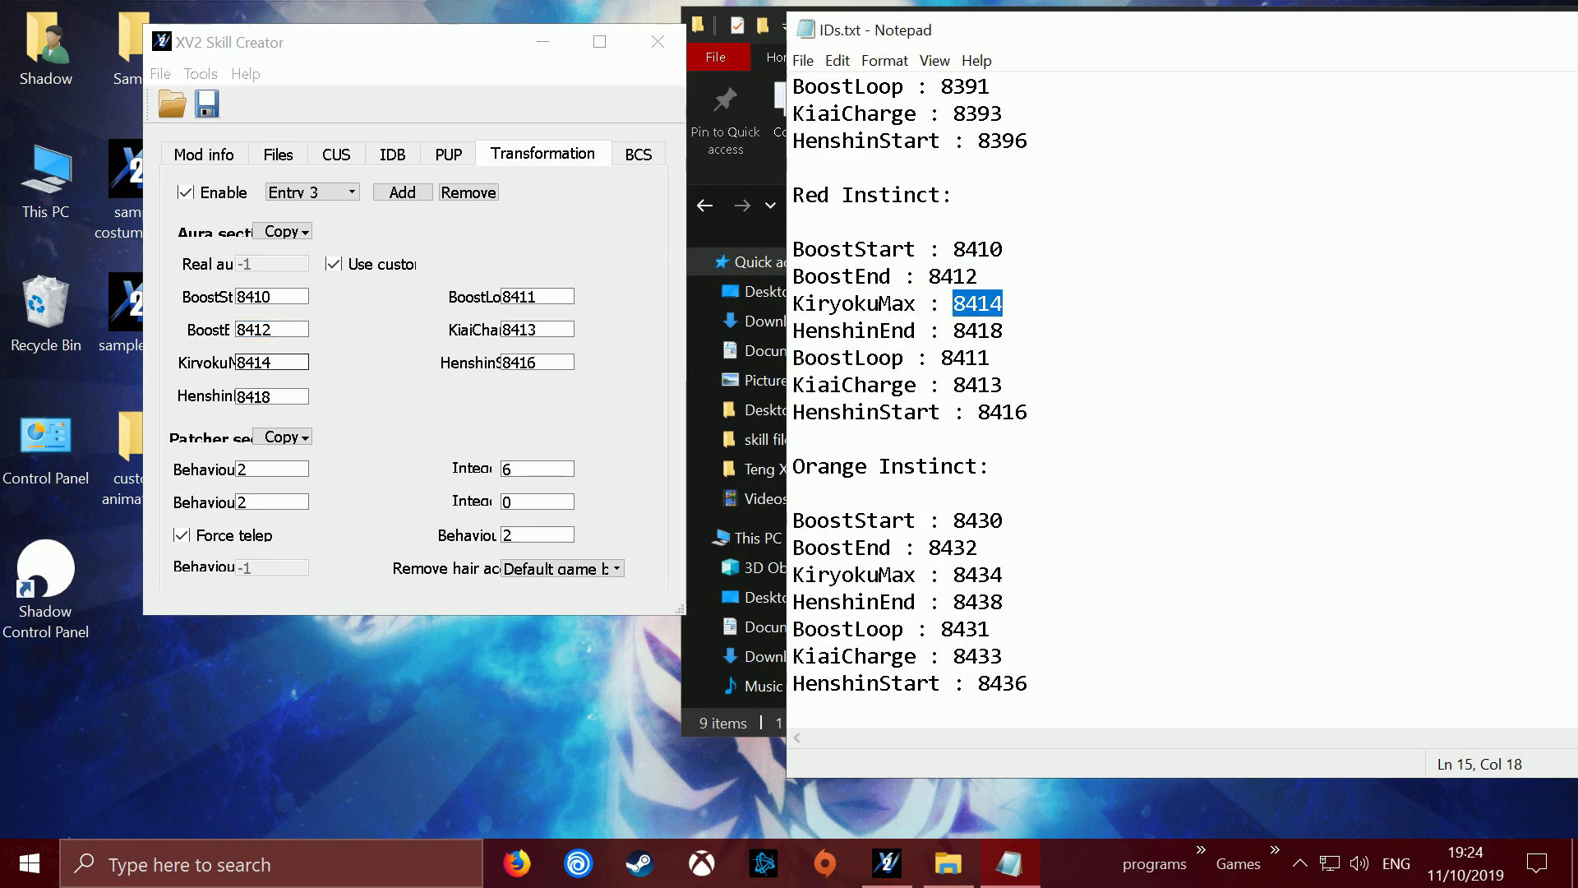
pyautogui.moveTo(287, 362); pyautogui.dragTo(237, 362)
pyautogui.hotkey('ctrl', 'v')
pyautogui.doubleClick(978, 331)
pyautogui.moveTo(287, 396); pyautogui.dragTo(237, 396)
pyautogui.hotkey('ctrl', 'v')
# - Copy the Red Instinct IDs into Entry 3's BoostLoop (8411) and KiaiCharge (8413)
pyautogui.doubleClick(964, 357)
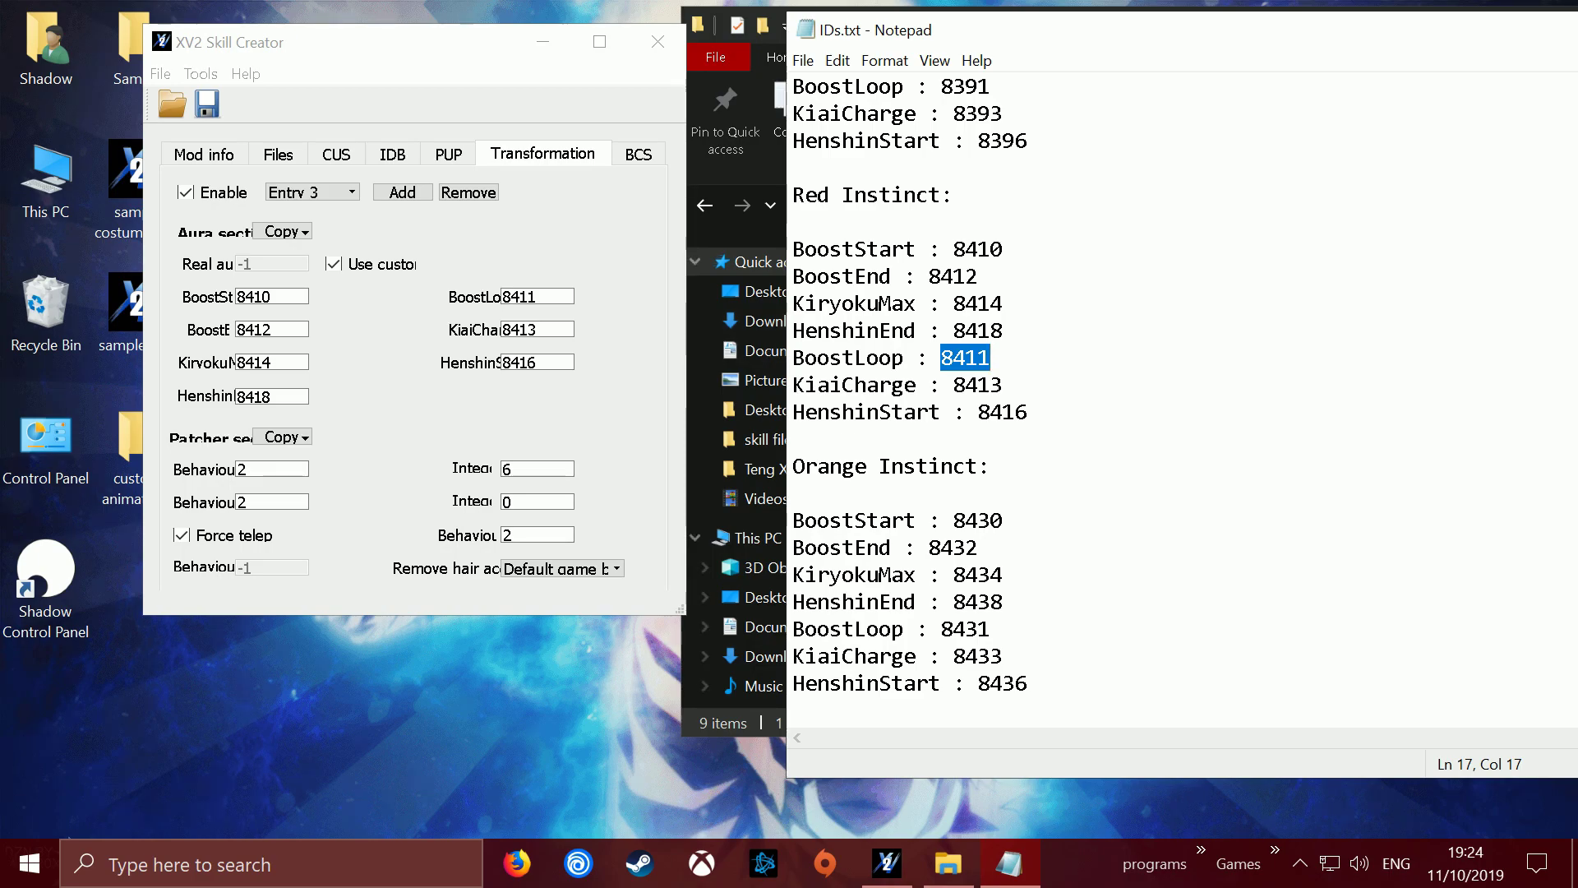
pyautogui.moveTo(552, 297); pyautogui.dragTo(501, 296)
pyautogui.hotkey('ctrl', 'v')
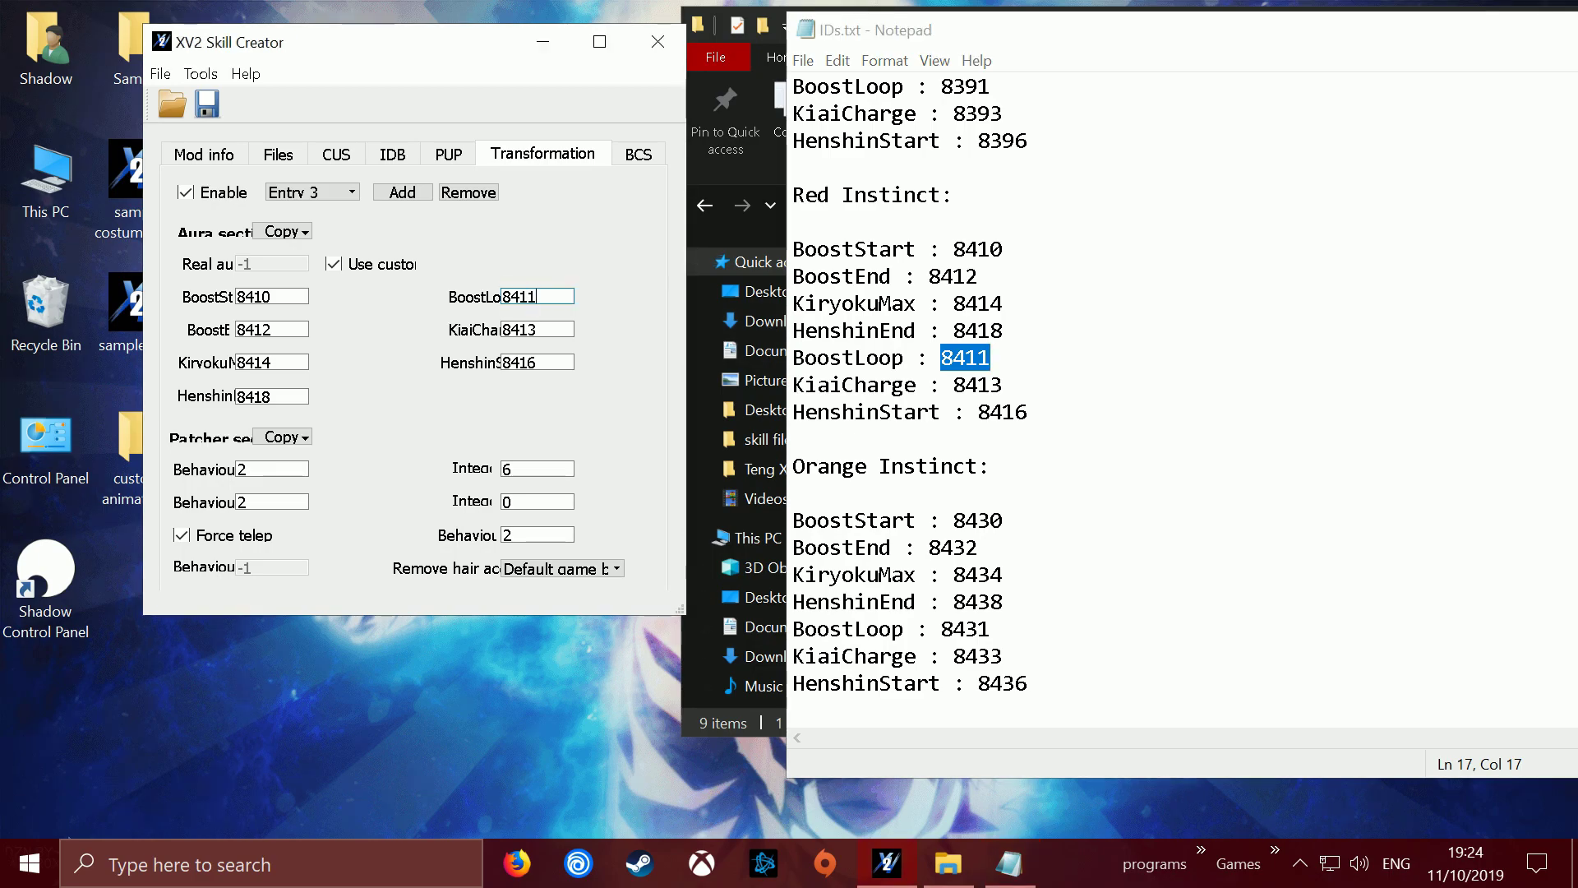
pyautogui.doubleClick(977, 385)
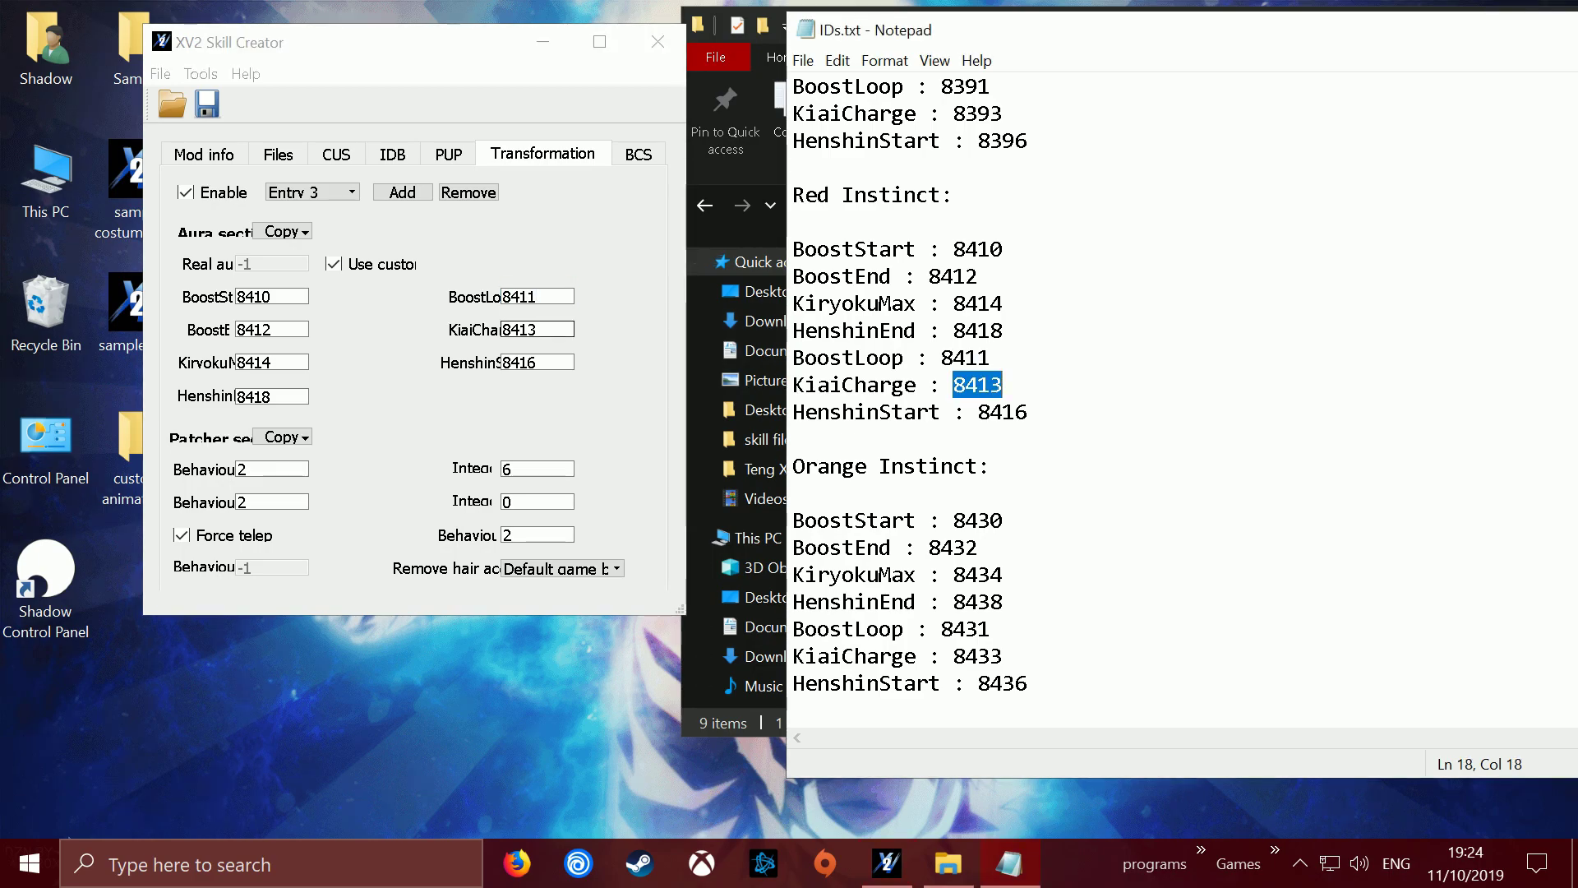
pyautogui.moveTo(552, 330); pyautogui.dragTo(501, 329)
pyautogui.hotkey('ctrl', 'v')
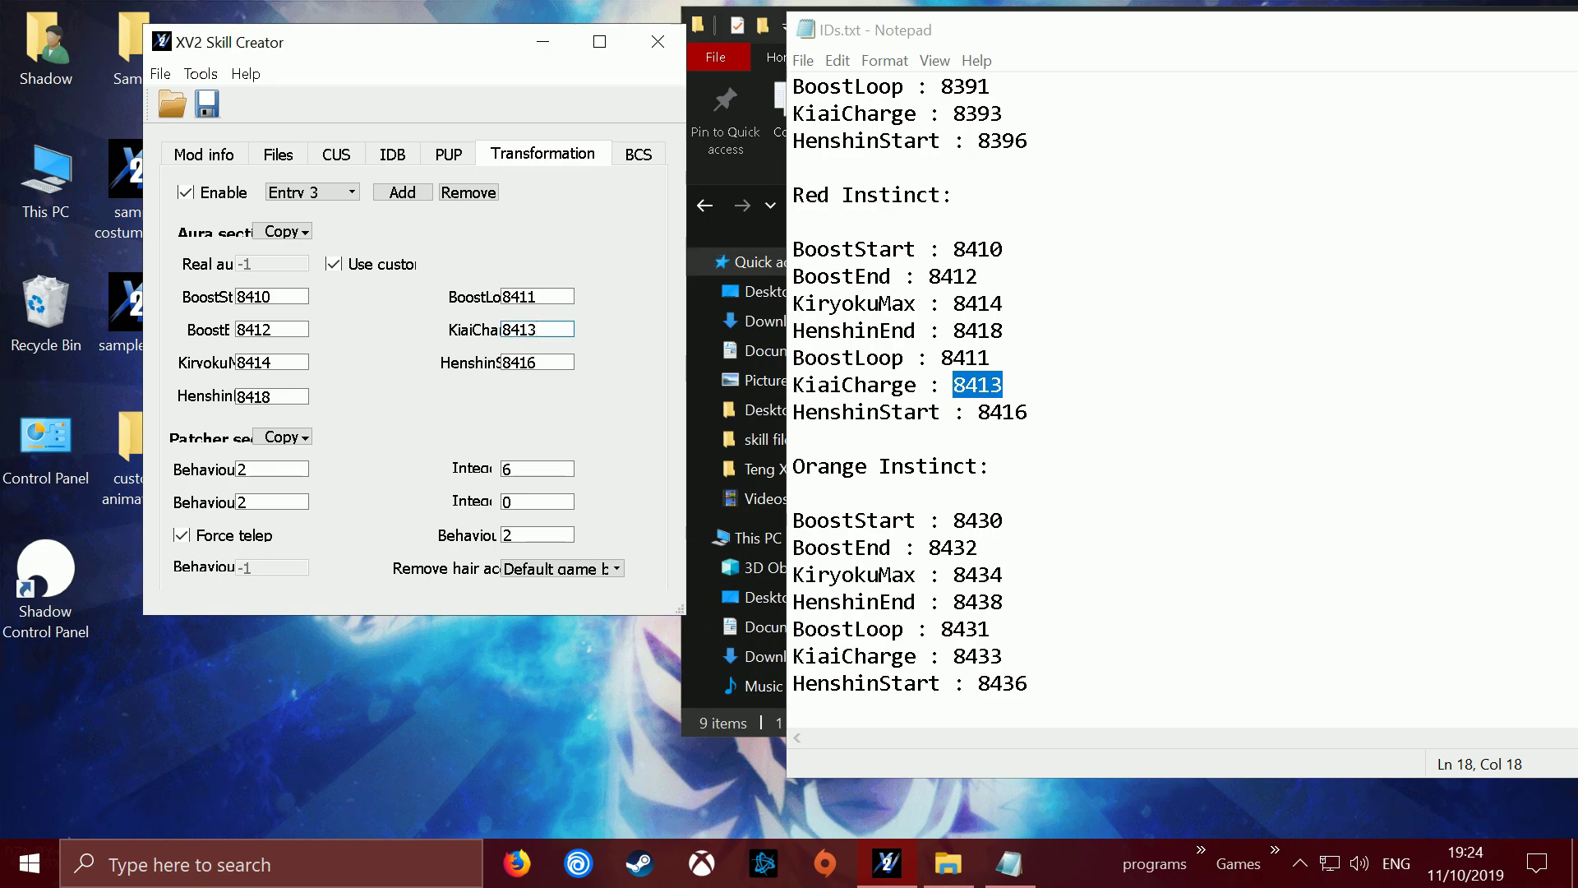
# - Copy the Red Instinct HenshinStart ID (8416) from IDs.txt into Entry 3's HenshinStart
pyautogui.doubleClick(1002, 412)
pyautogui.moveTo(540, 363); pyautogui.dragTo(502, 362)
pyautogui.hotkey('ctrl', 'v')
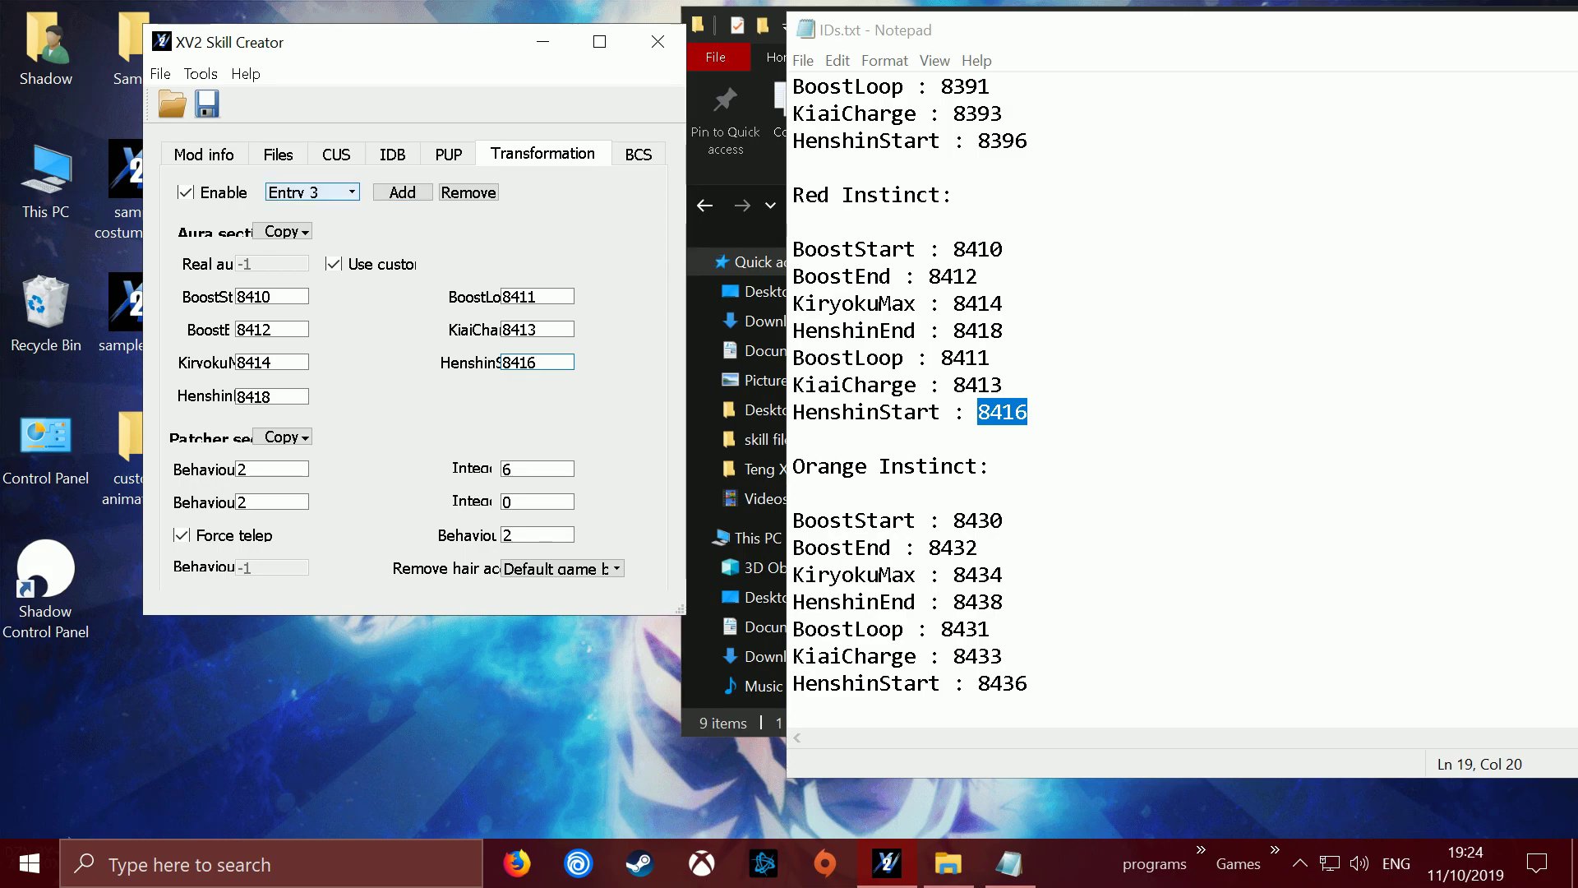
# - Switch to Transformation Entry 4 and bring up the Blue Instinct section of IDs.txt beside the skill editor
pyautogui.click(312, 191)
pyautogui.press('Down')
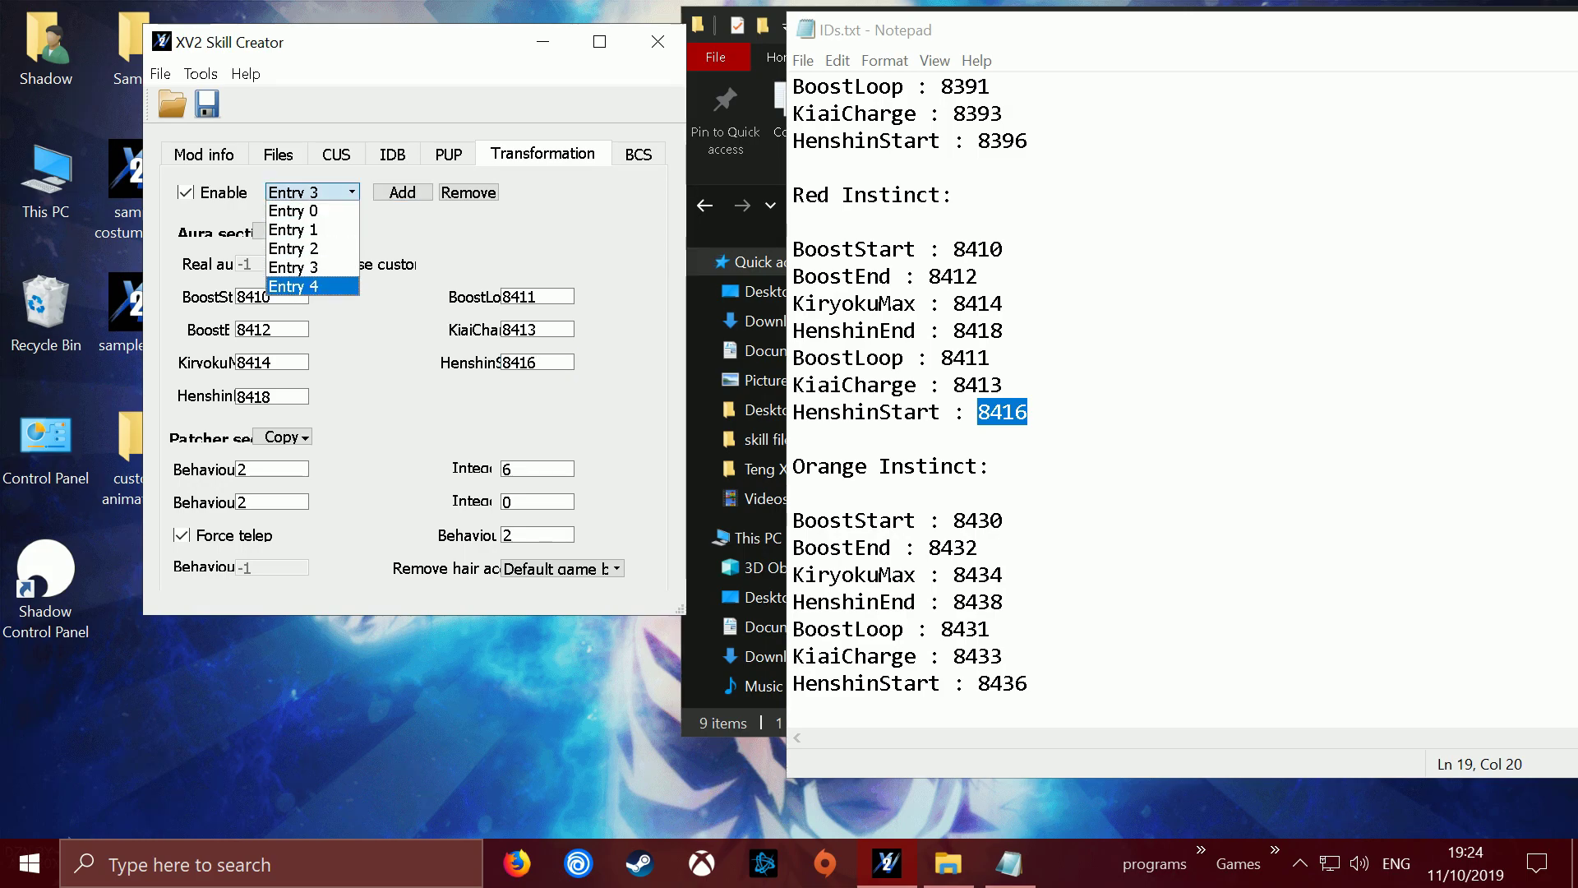
pyautogui.press('Return')
pyautogui.click(806, 37)
pyautogui.moveTo(801, 32); pyautogui.dragTo(233, 117)
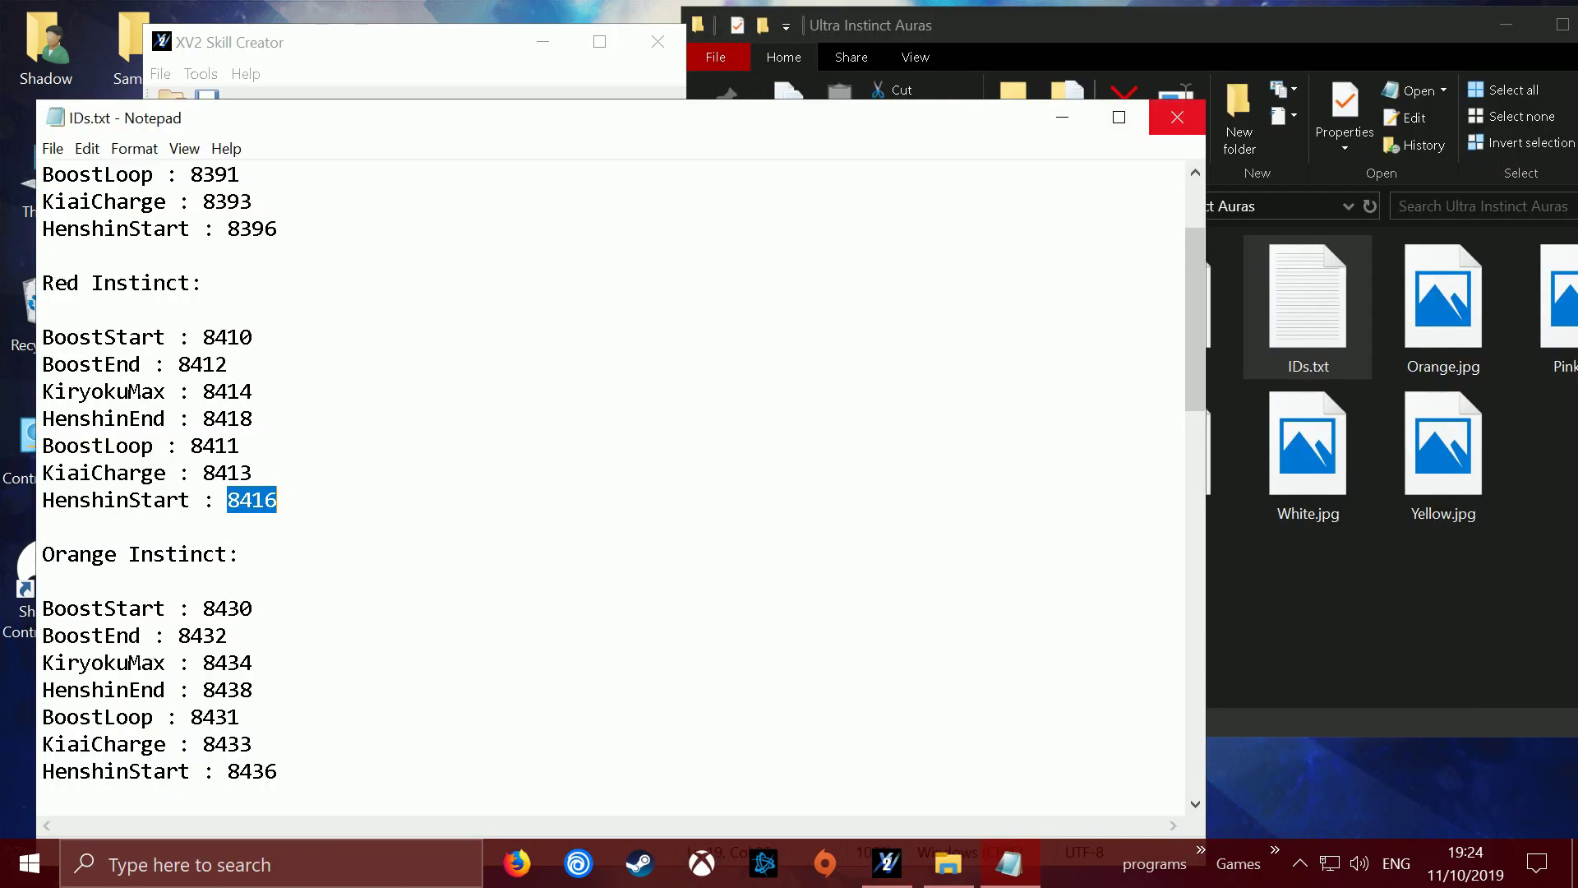
pyautogui.moveTo(728, 124); pyautogui.dragTo(1577, 2)
pyautogui.scroll(-7, 987, 370)
pyautogui.scroll(-8, 986, 370)
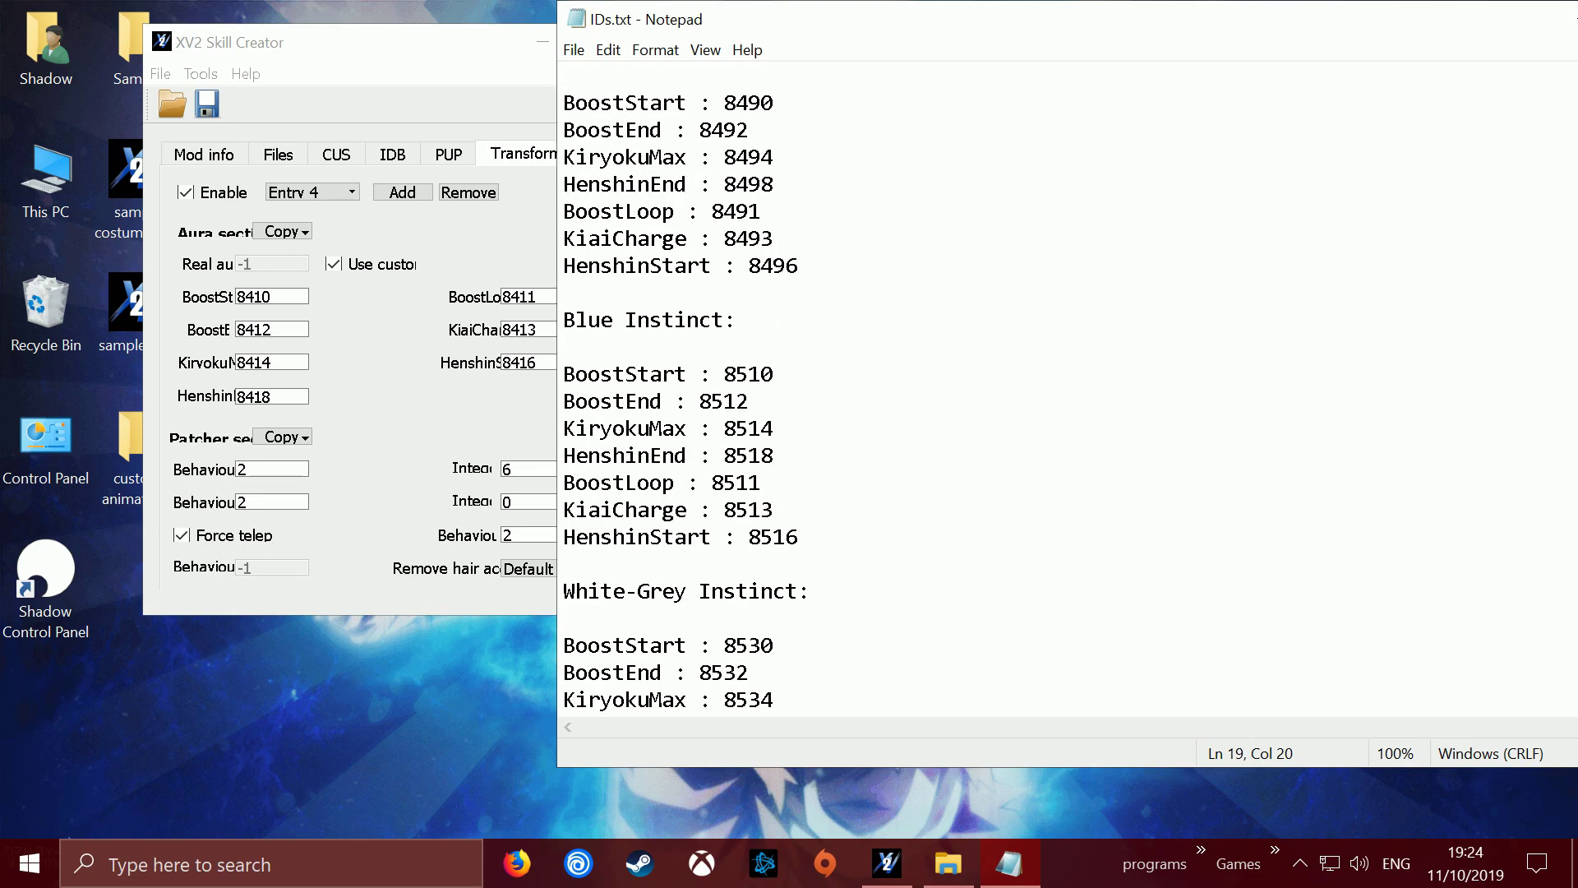
pyautogui.click(312, 192)
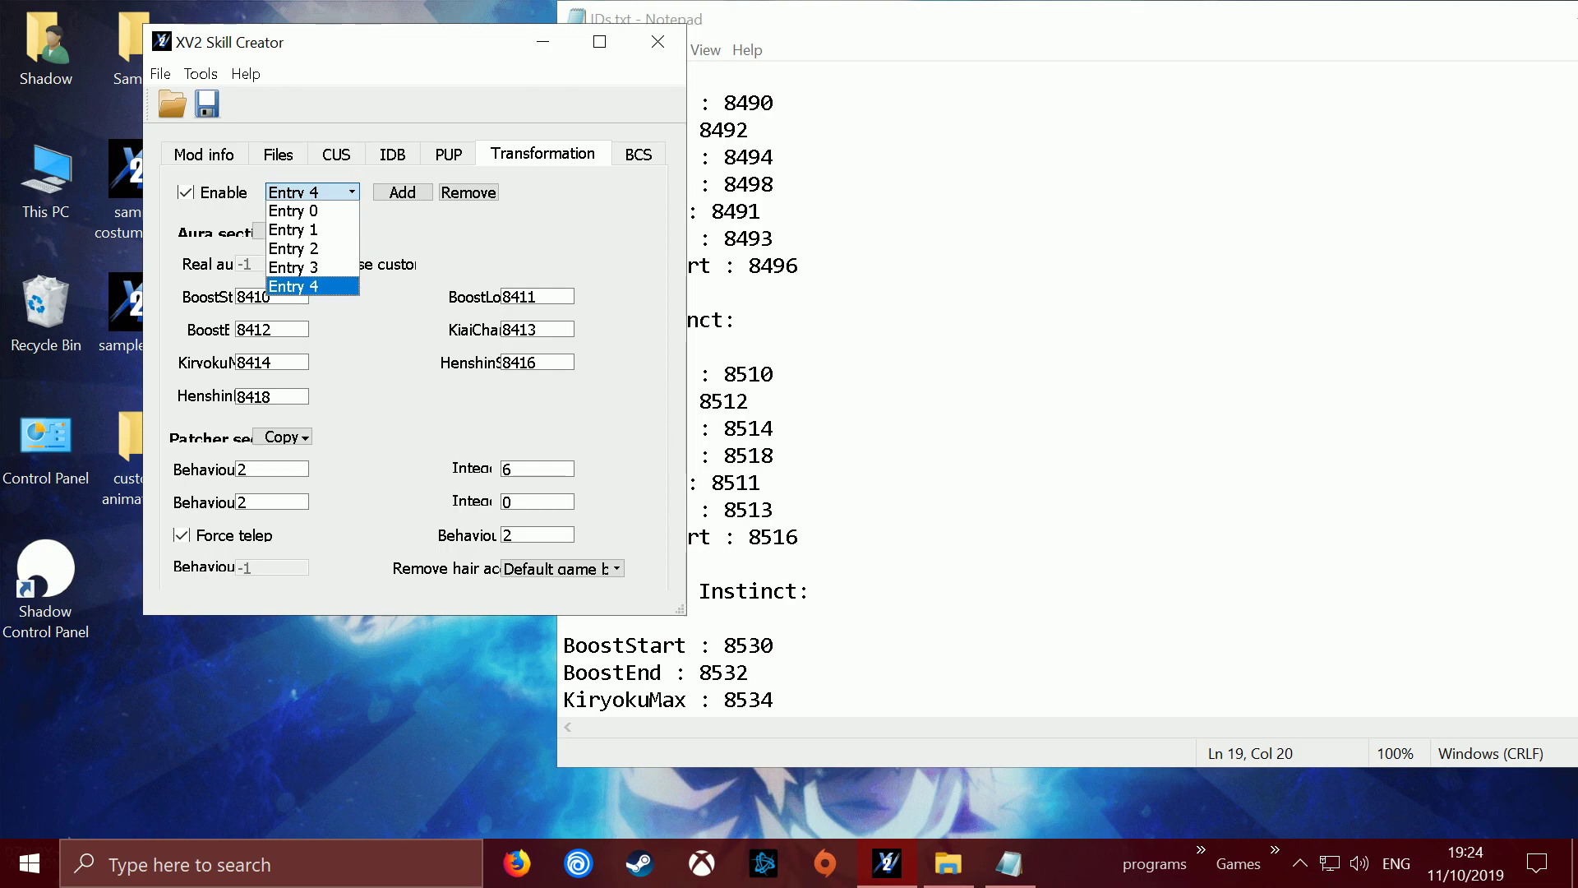
pyautogui.click(312, 286)
pyautogui.moveTo(772, 20); pyautogui.dragTo(1037, 33)
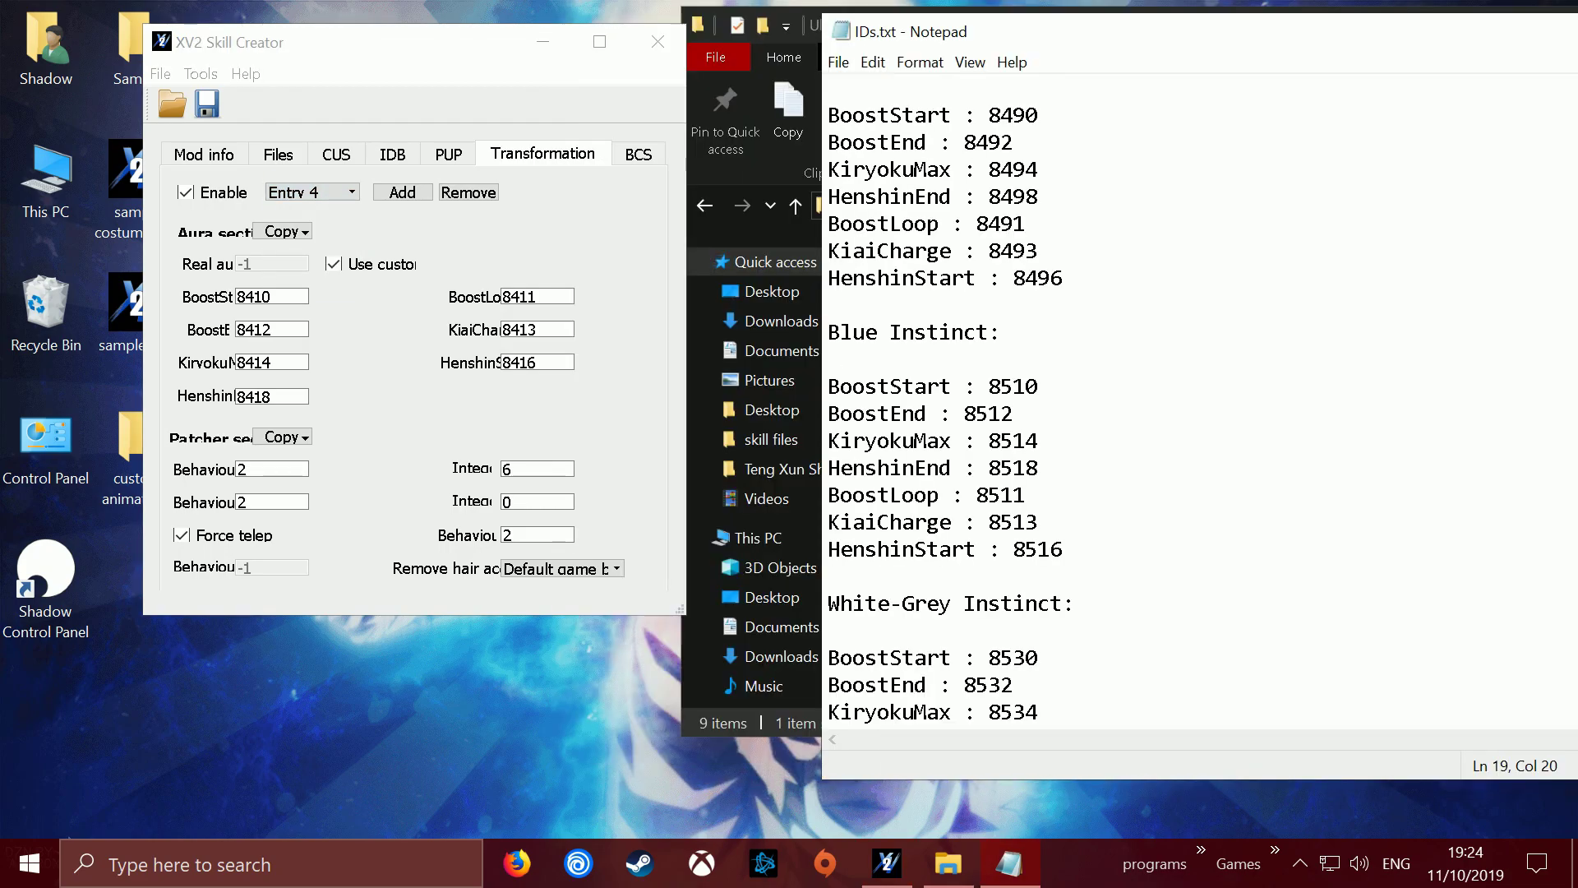
# - Copy the Blue Instinct IDs into Entry 4's BoostStart (8510) and BoostEnd (8512)
pyautogui.click(1001, 386)
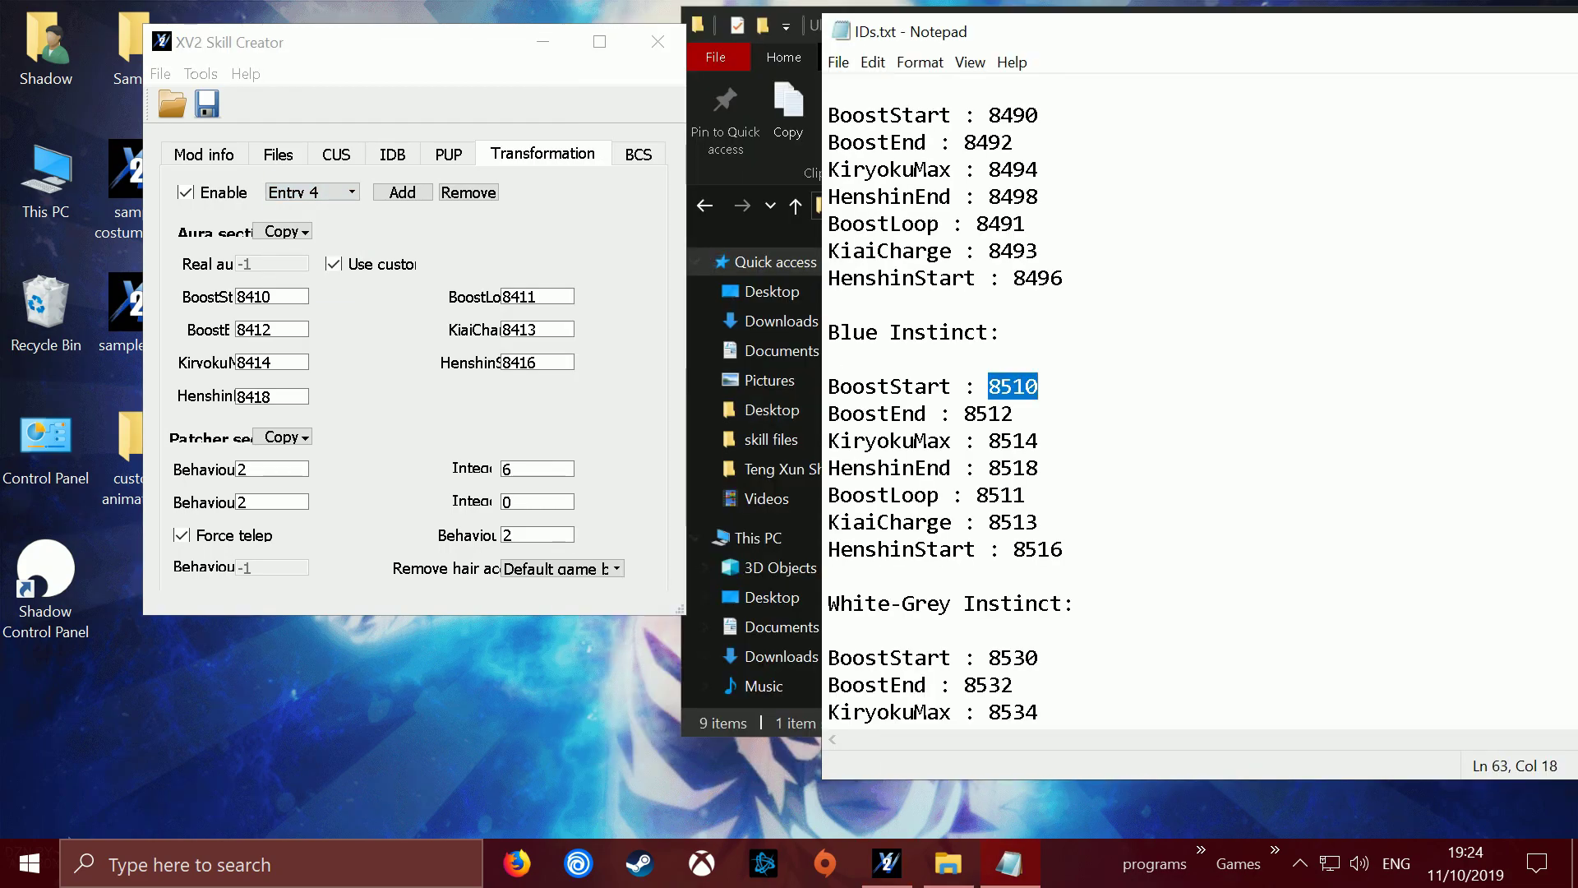
pyautogui.doubleClick(254, 297)
pyautogui.write('8510')
pyautogui.hotkey('alt', 'Tab')
pyautogui.doubleClick(988, 414)
pyautogui.moveTo(275, 330); pyautogui.dragTo(47, 320)
pyautogui.write('8512')
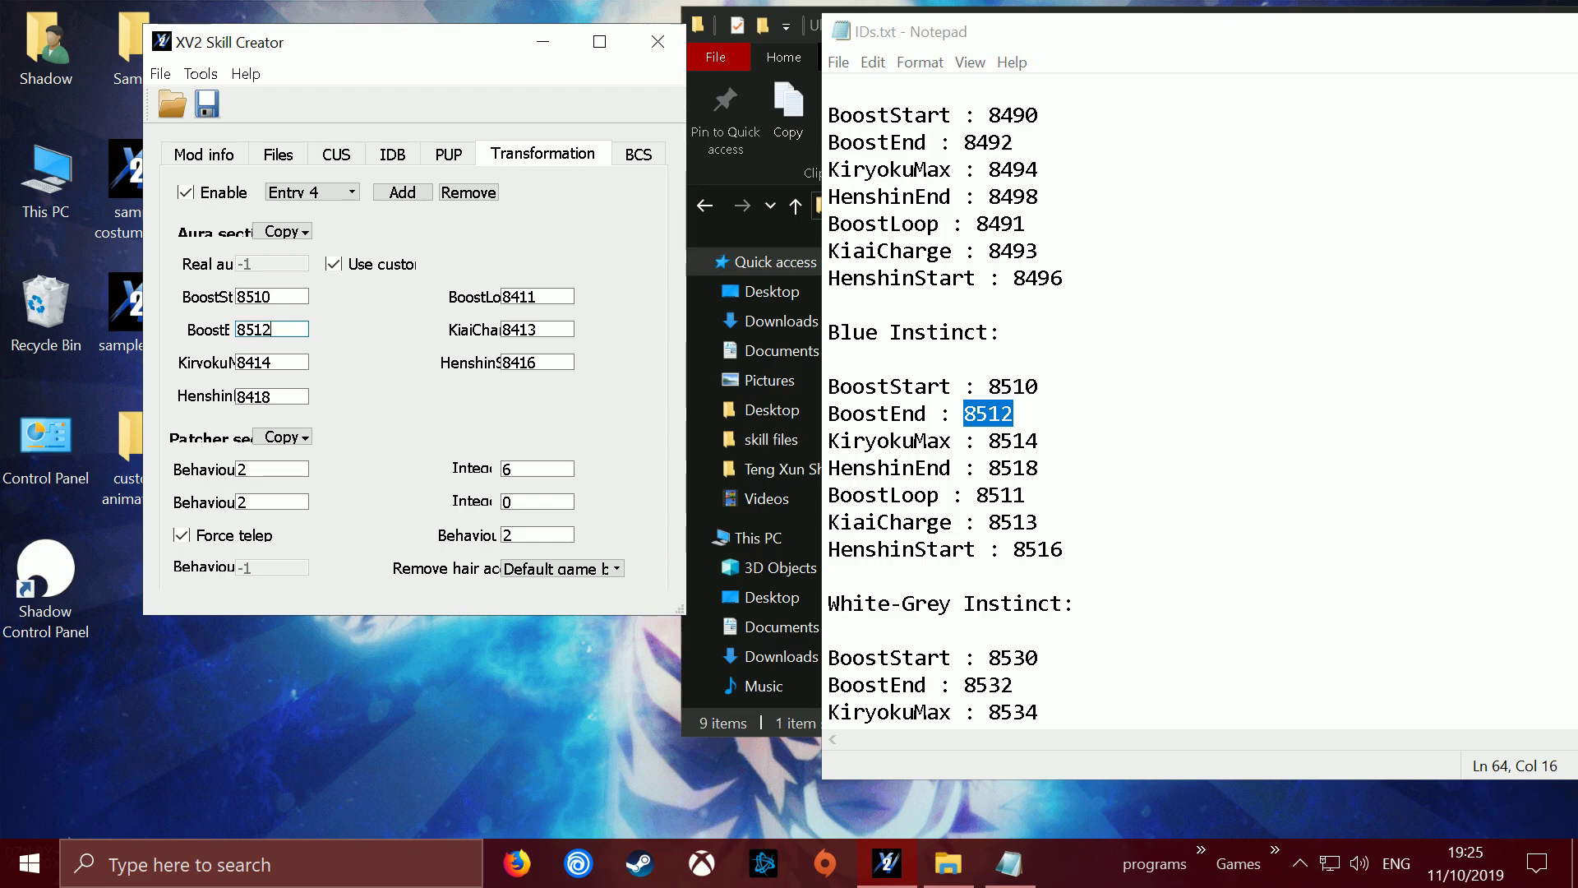
# - Copy the Blue Instinct IDs into Entry 4's KiryokuMax (8514) and HenshinEnd (8518)
pyautogui.hotkey('alt', 'Tab')
pyautogui.doubleClick(1012, 441)
pyautogui.hotkey('ctrl', 'c')
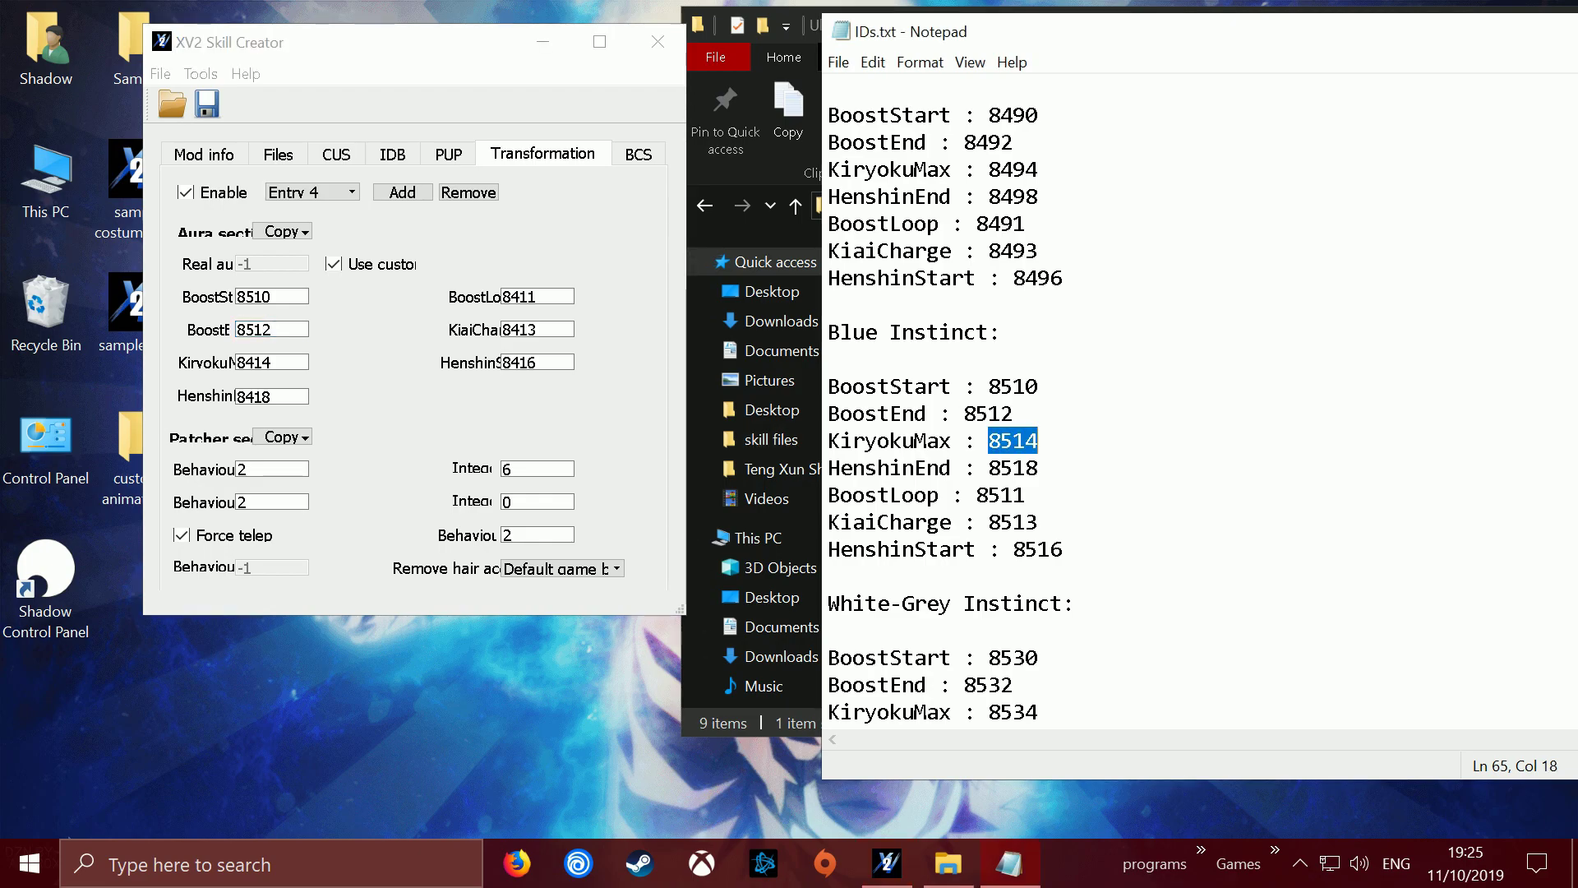
pyautogui.moveTo(274, 363); pyautogui.dragTo(66, 346)
pyautogui.hotkey('ctrl', 'v')
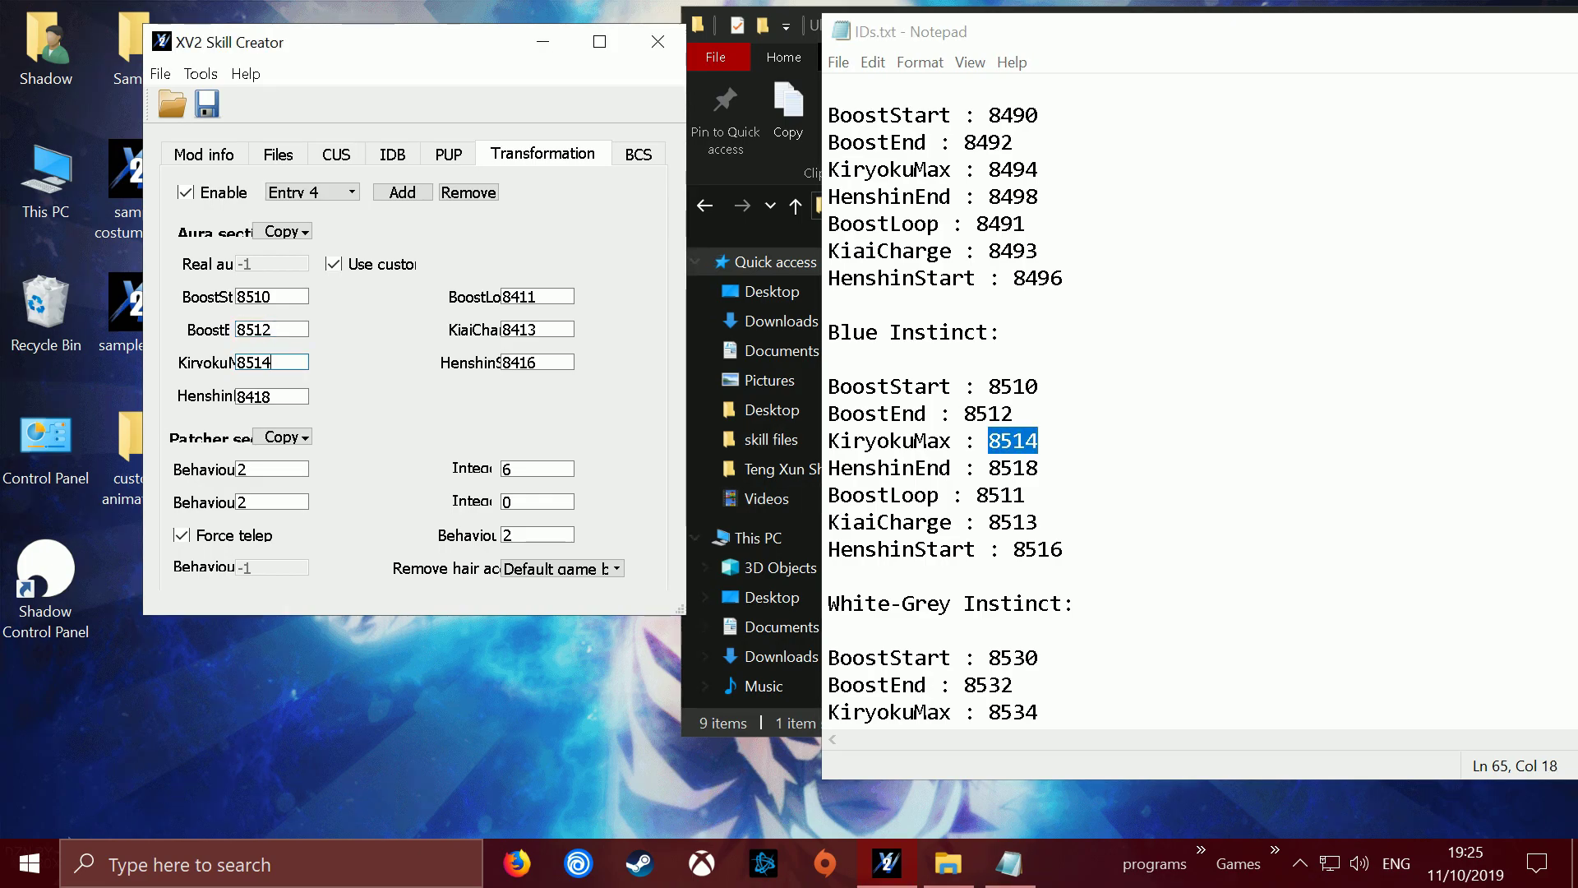
pyautogui.doubleClick(1012, 468)
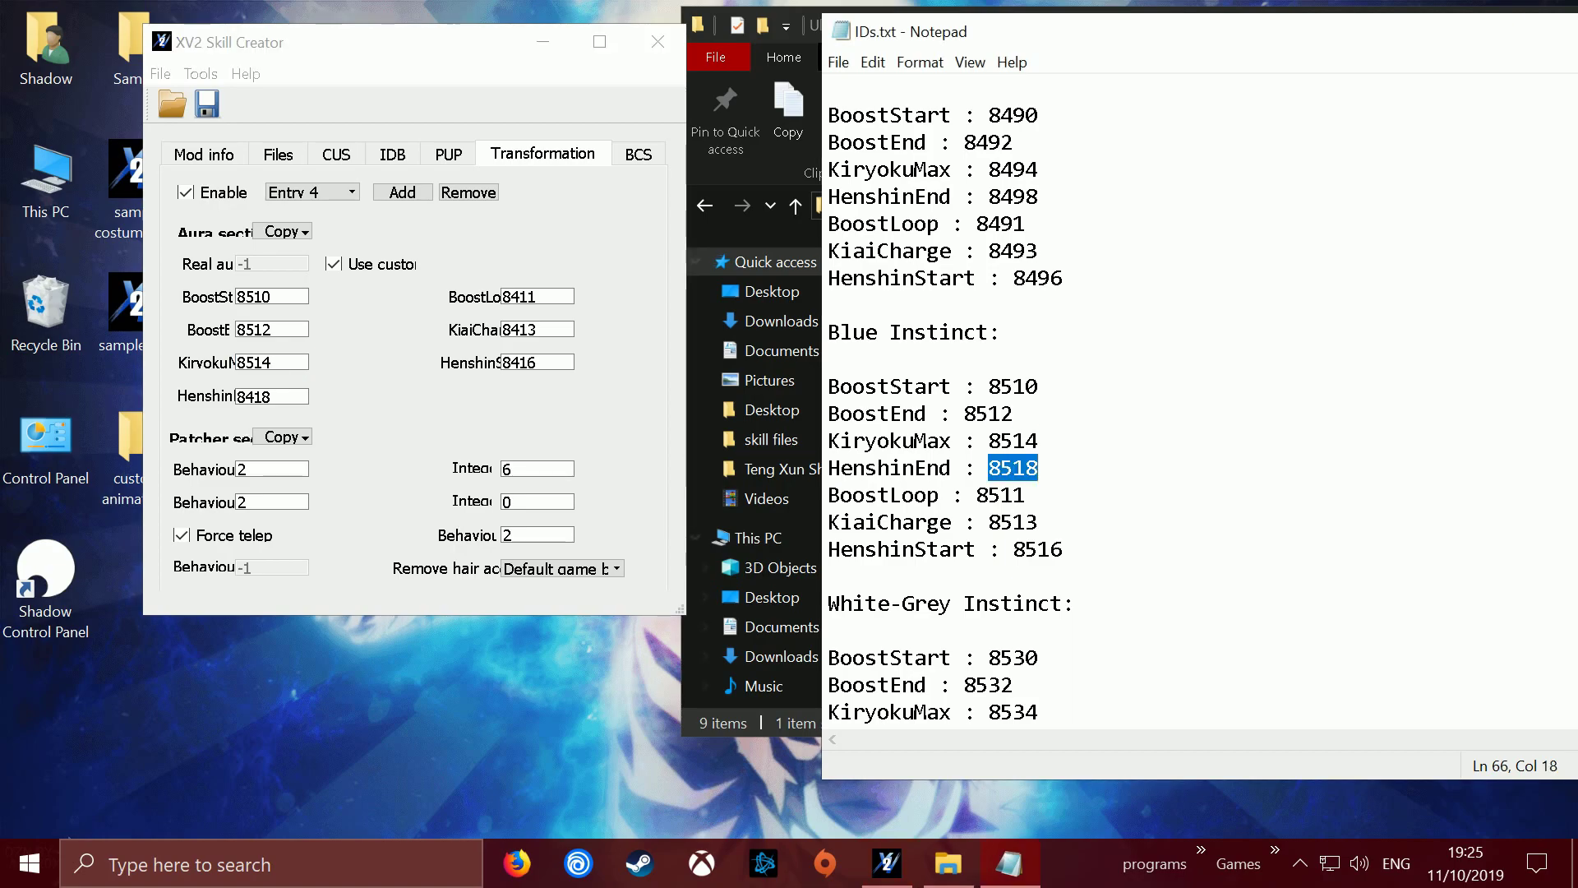
pyautogui.hotkey('ctrl', 'c')
pyautogui.doubleClick(255, 396)
pyautogui.hotkey('ctrl', 'v')
# - Copy the Blue Instinct IDs into Entry 4's BoostLoop (8511) and KiaiCharge (8513)
pyautogui.click(1001, 496)
pyautogui.doubleClick(1000, 494)
pyautogui.hotkey('ctrl', 'c')
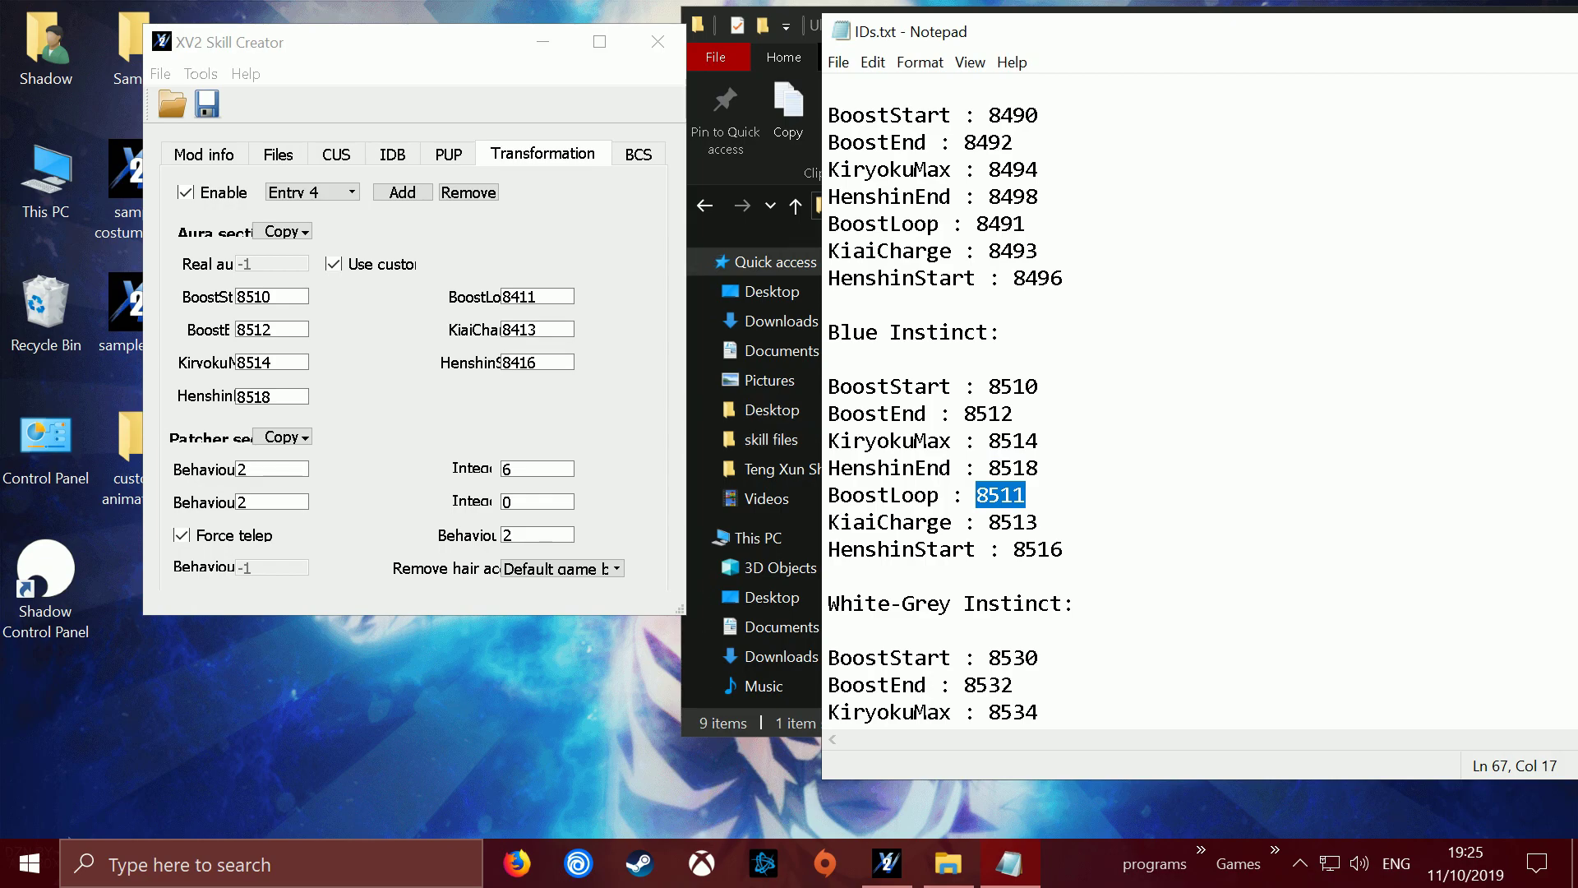
pyautogui.doubleClick(520, 297)
pyautogui.hotkey('ctrl', 'v')
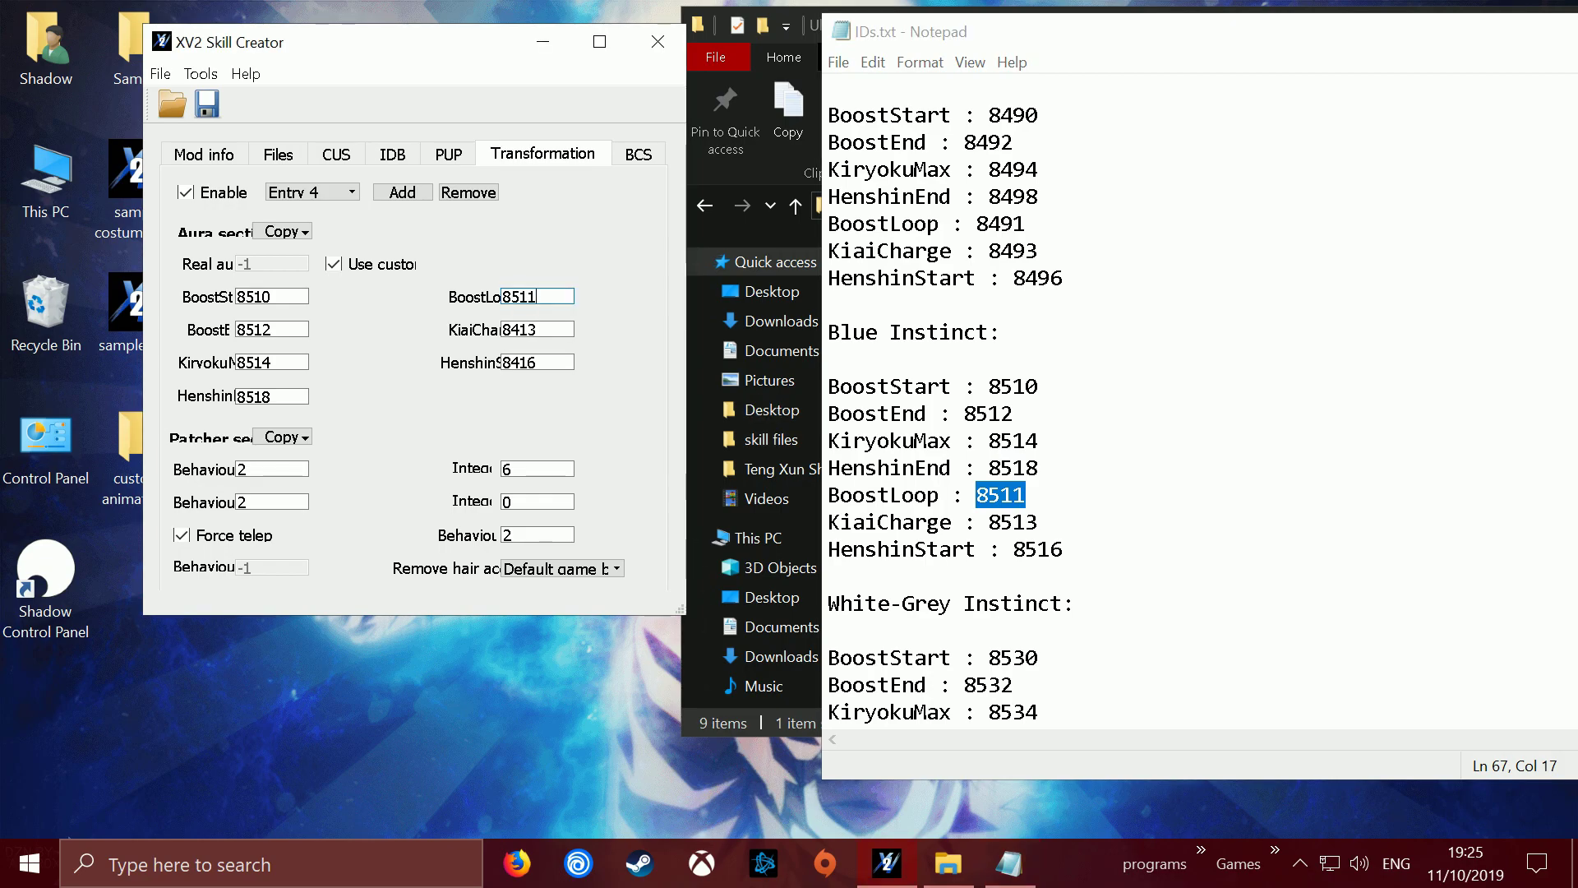
pyautogui.doubleClick(1012, 522)
pyautogui.hotkey('ctrl', 'c')
pyautogui.doubleClick(520, 330)
pyautogui.hotkey('ctrl', 'v')
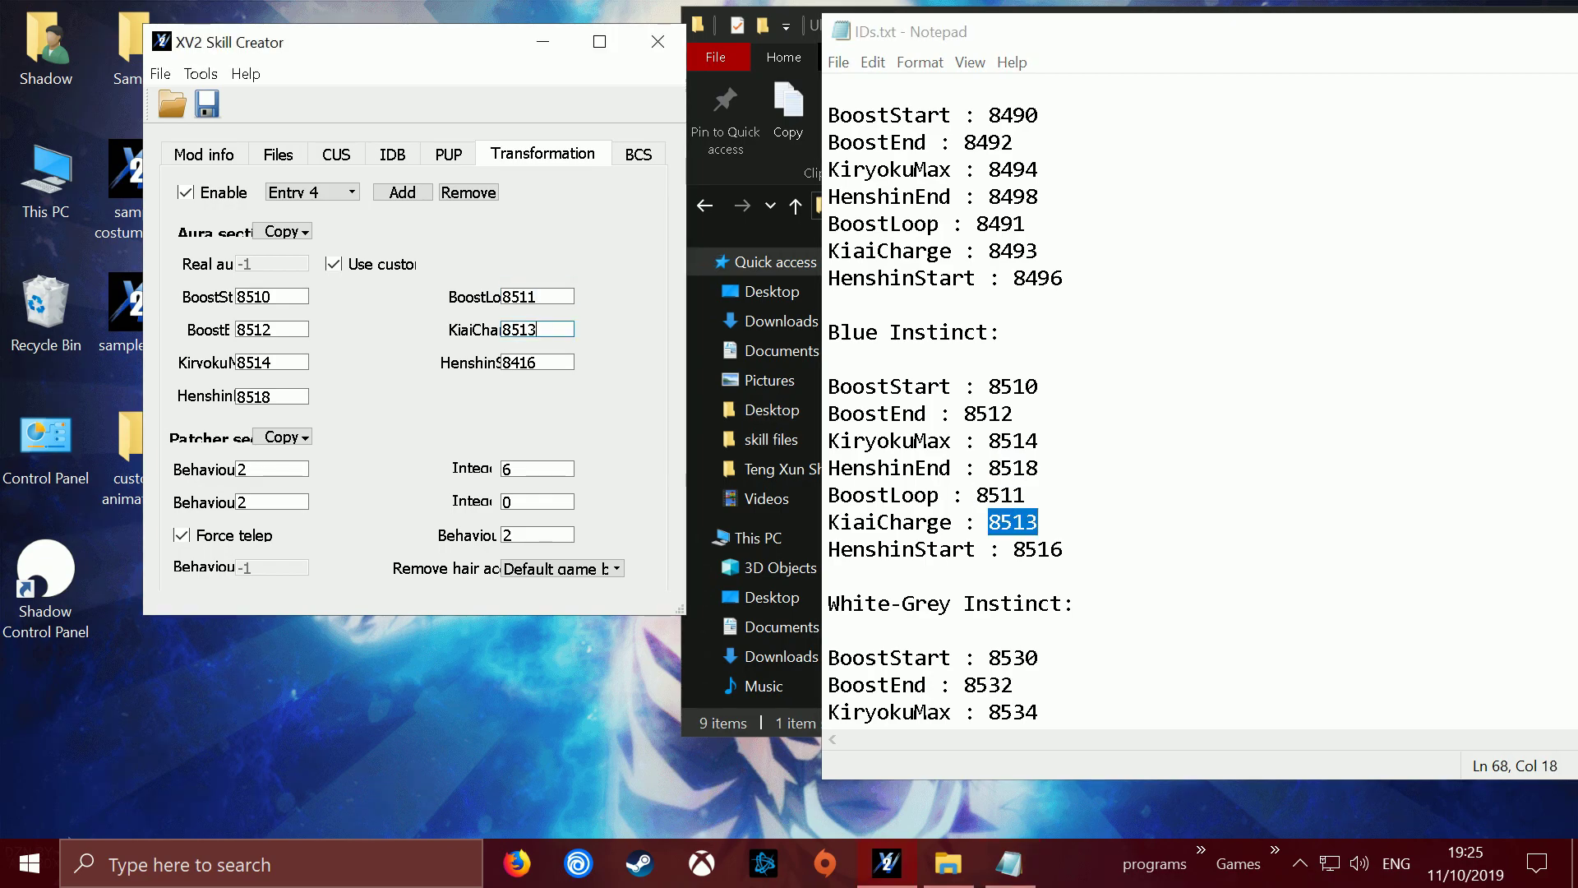
# - Copy the Blue Instinct HenshinStart ID (8516) from IDs.txt into Entry 4's HenshinStart
pyautogui.doubleClick(1037, 549)
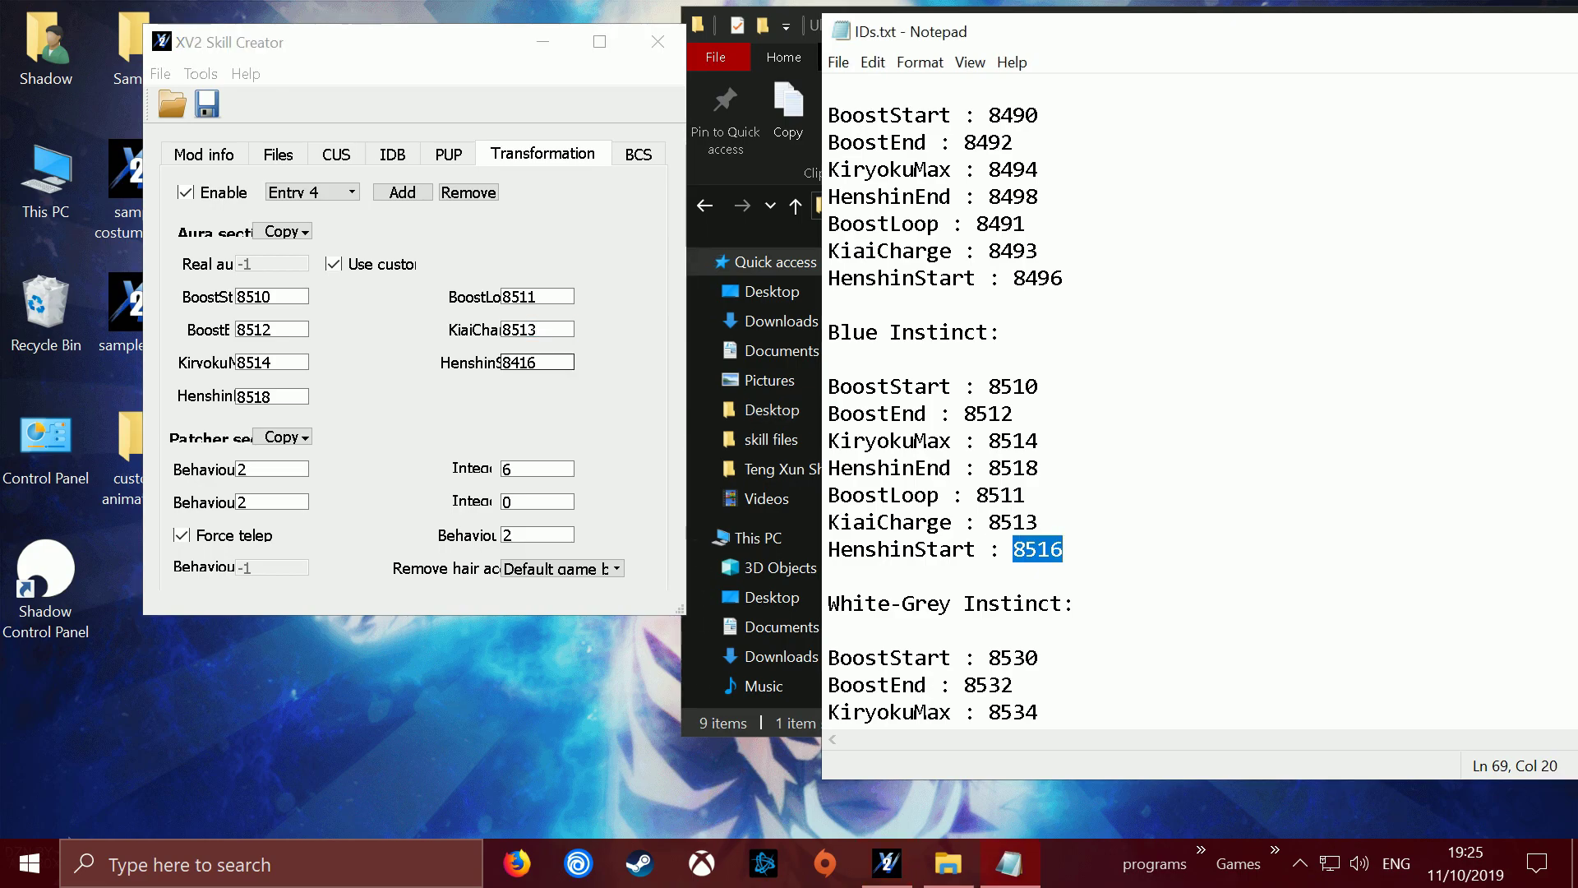
pyautogui.doubleClick(520, 362)
pyautogui.hotkey('ctrl', 'v')
# - Return to Transformation Entry 2 and set its Bcs hair color to the bright yellow from HUM.bcs (32)
pyautogui.click(313, 192)
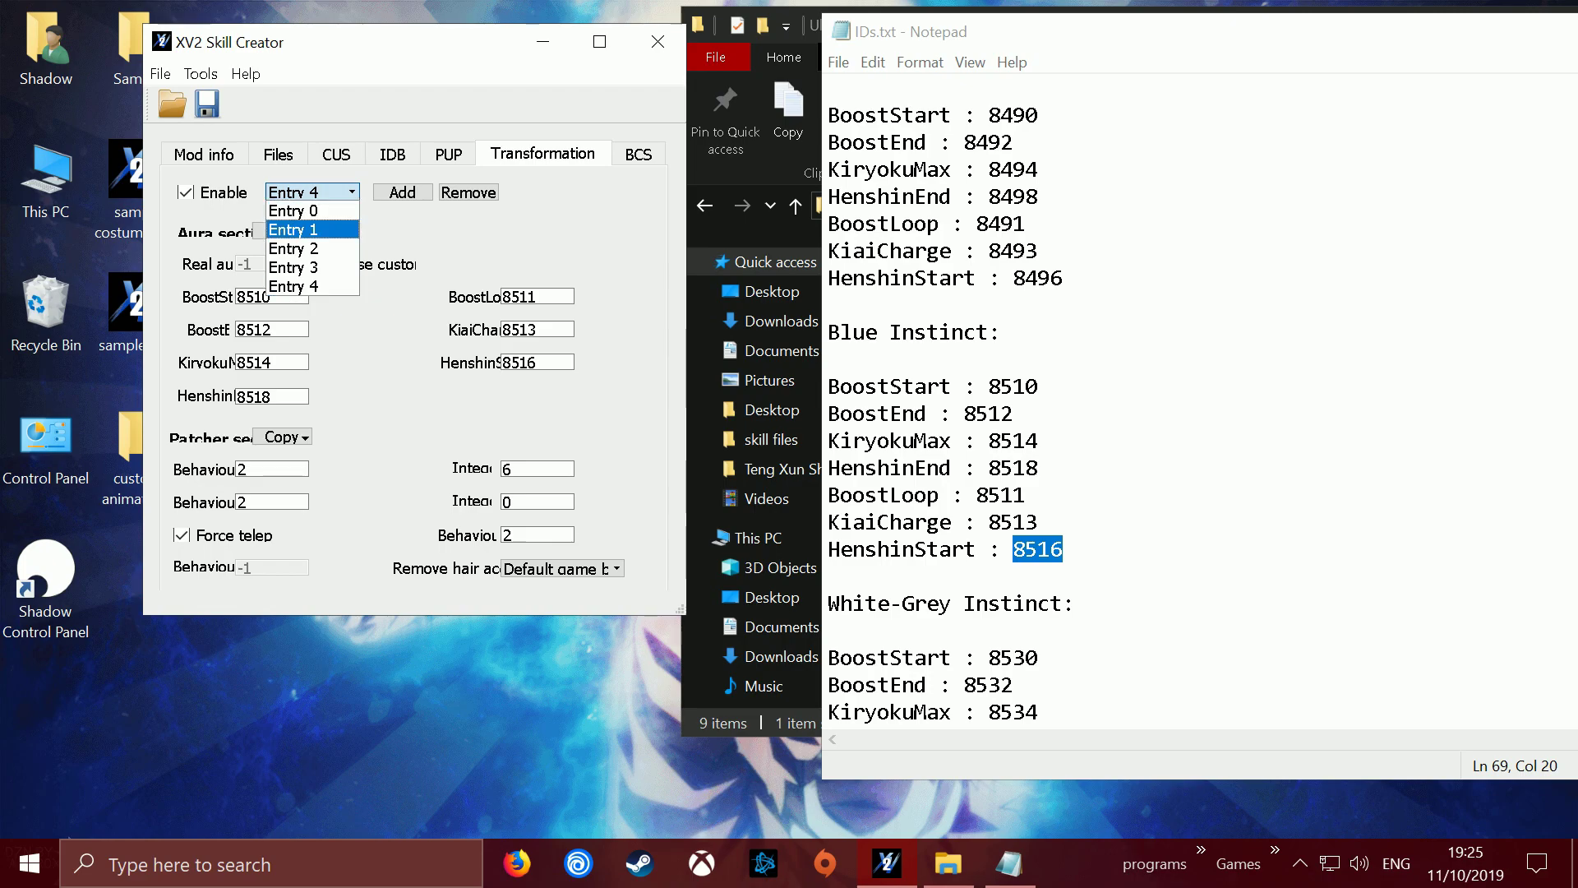
pyautogui.click(294, 248)
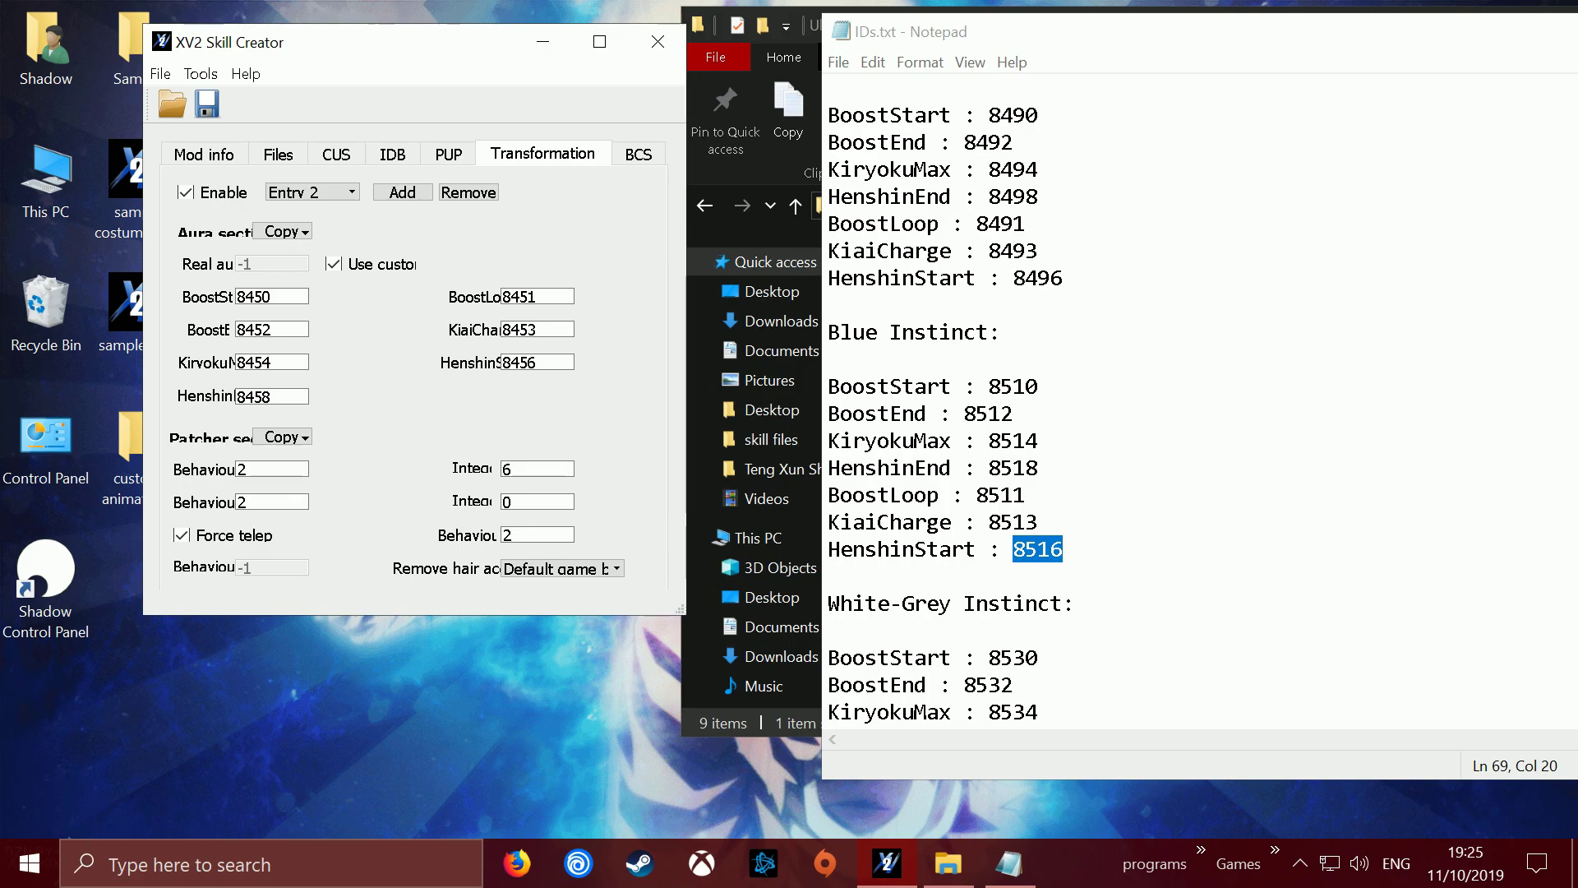
pyautogui.click(600, 41)
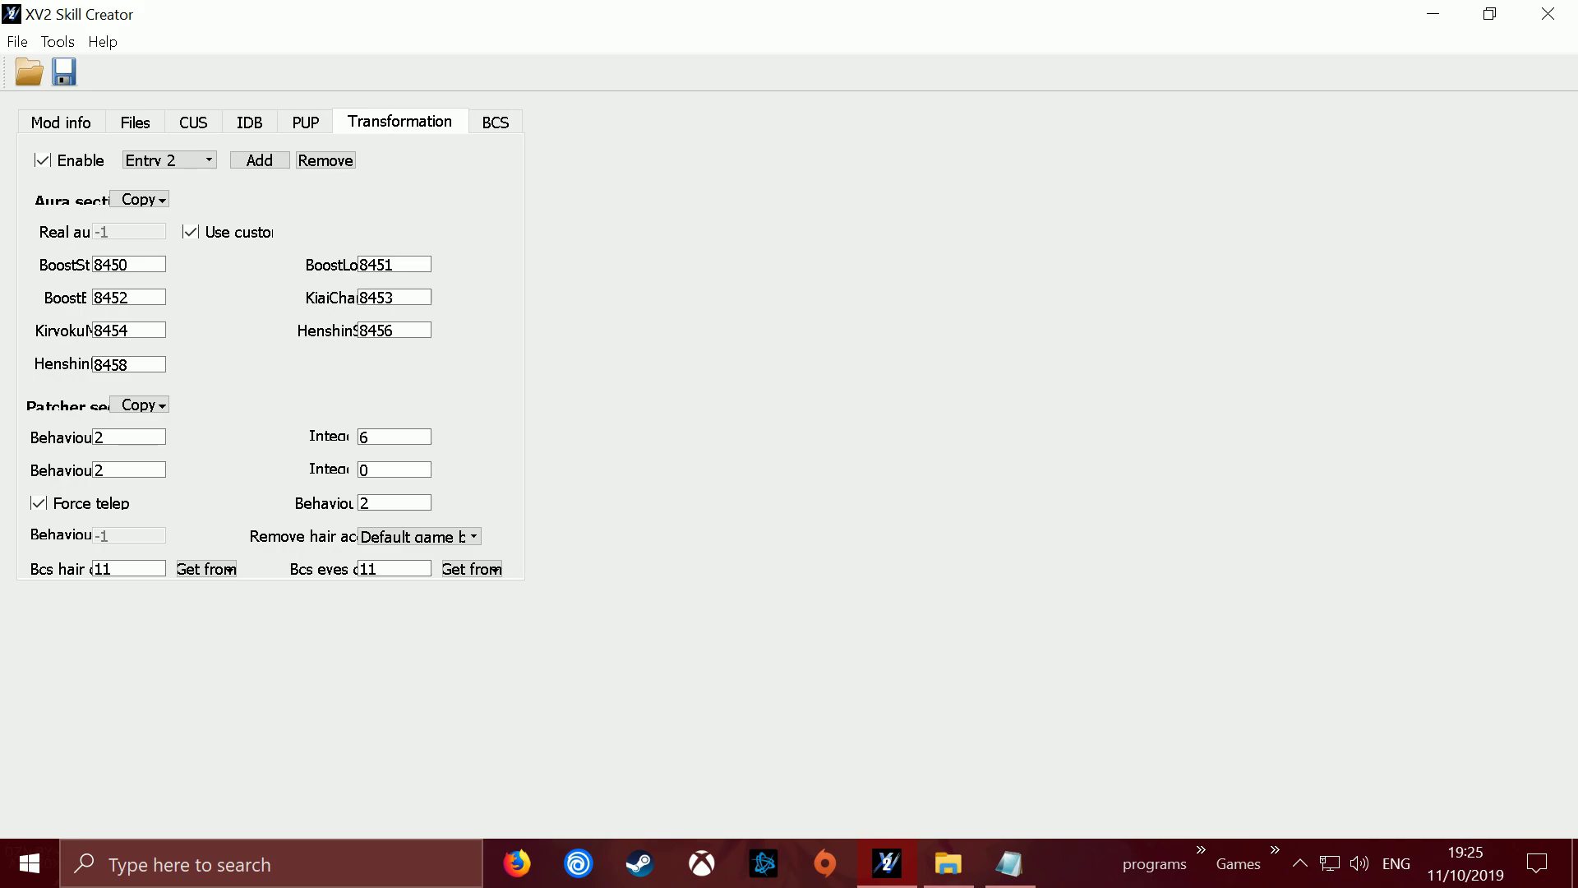
pyautogui.click(206, 568)
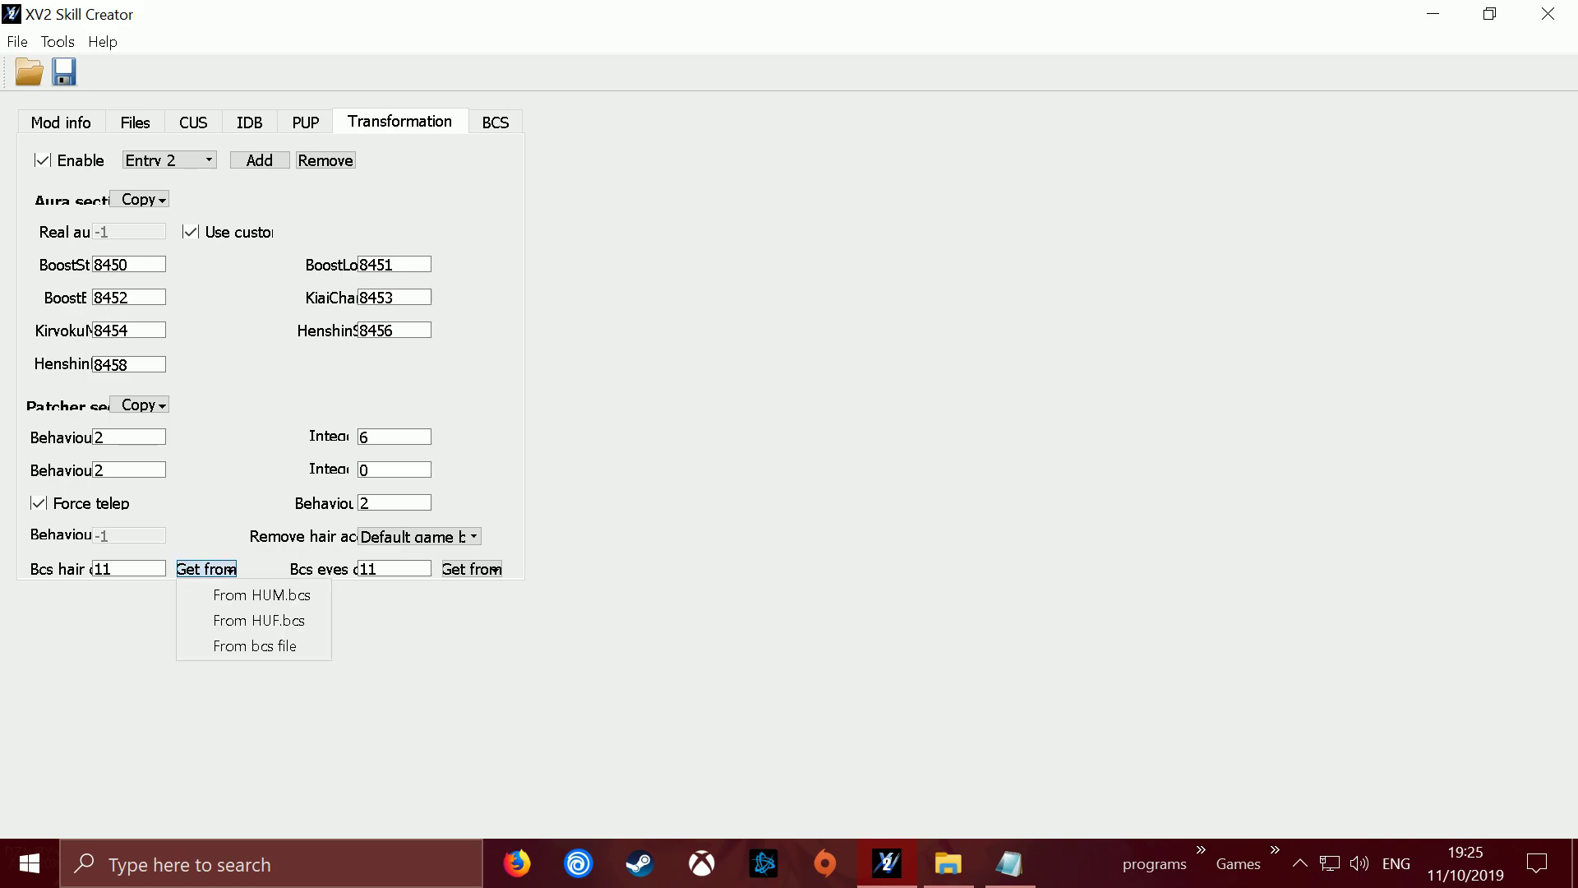
pyautogui.click(238, 593)
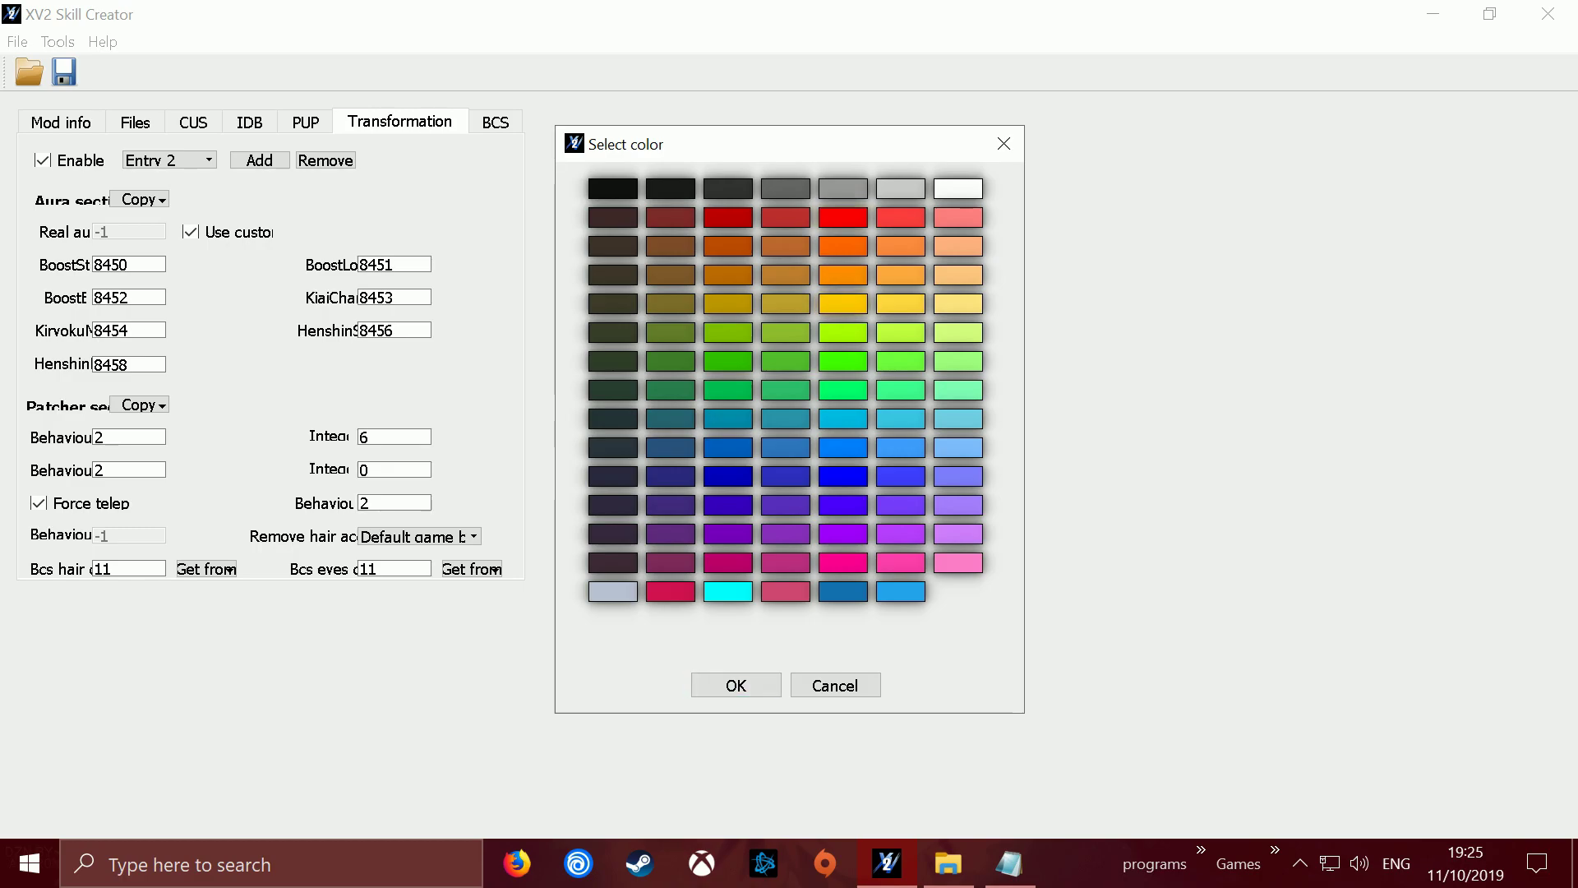
pyautogui.click(735, 685)
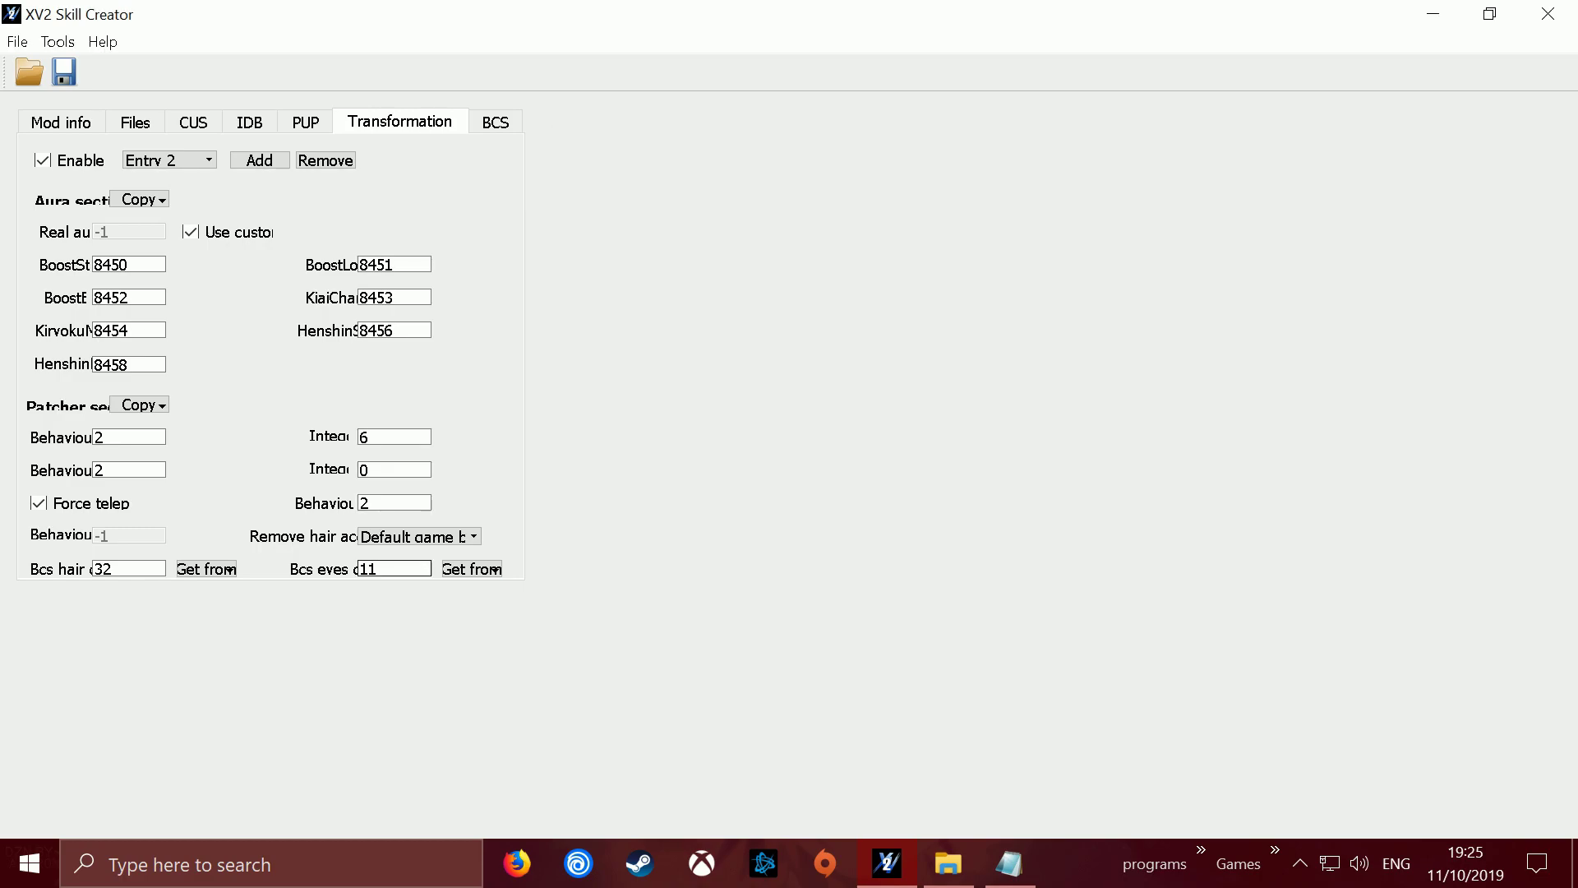
# - Set Entry 2's Bcs eyes color to the same bright yellow from HUM.bcs (32)
pyautogui.click(471, 568)
pyautogui.click(504, 593)
pyautogui.click(843, 304)
pyautogui.click(736, 684)
pyautogui.click(168, 160)
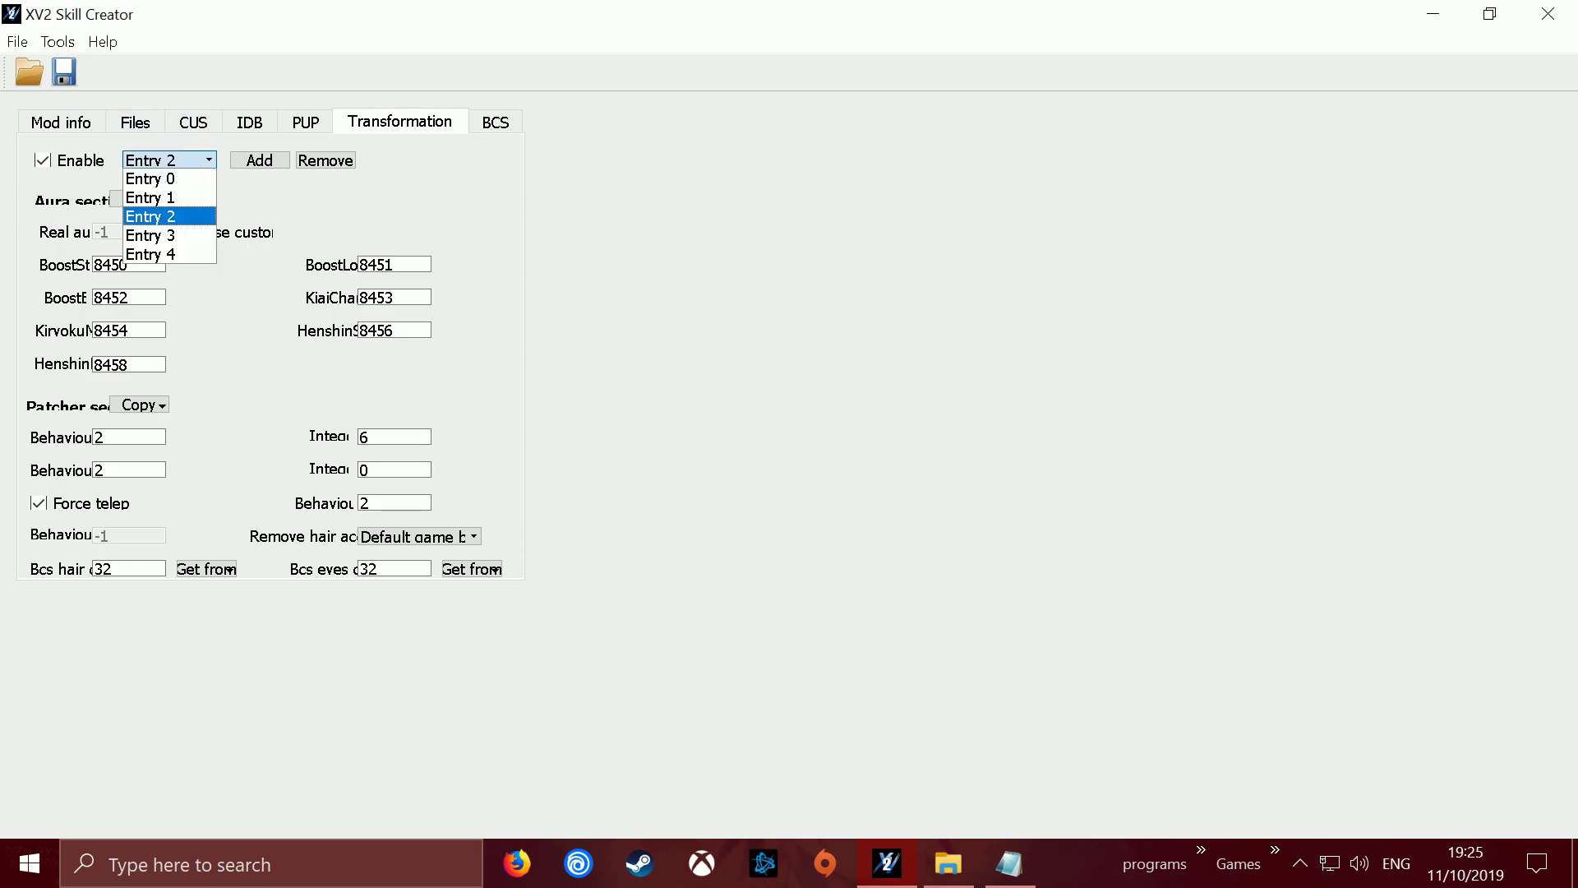
pyautogui.click(190, 235)
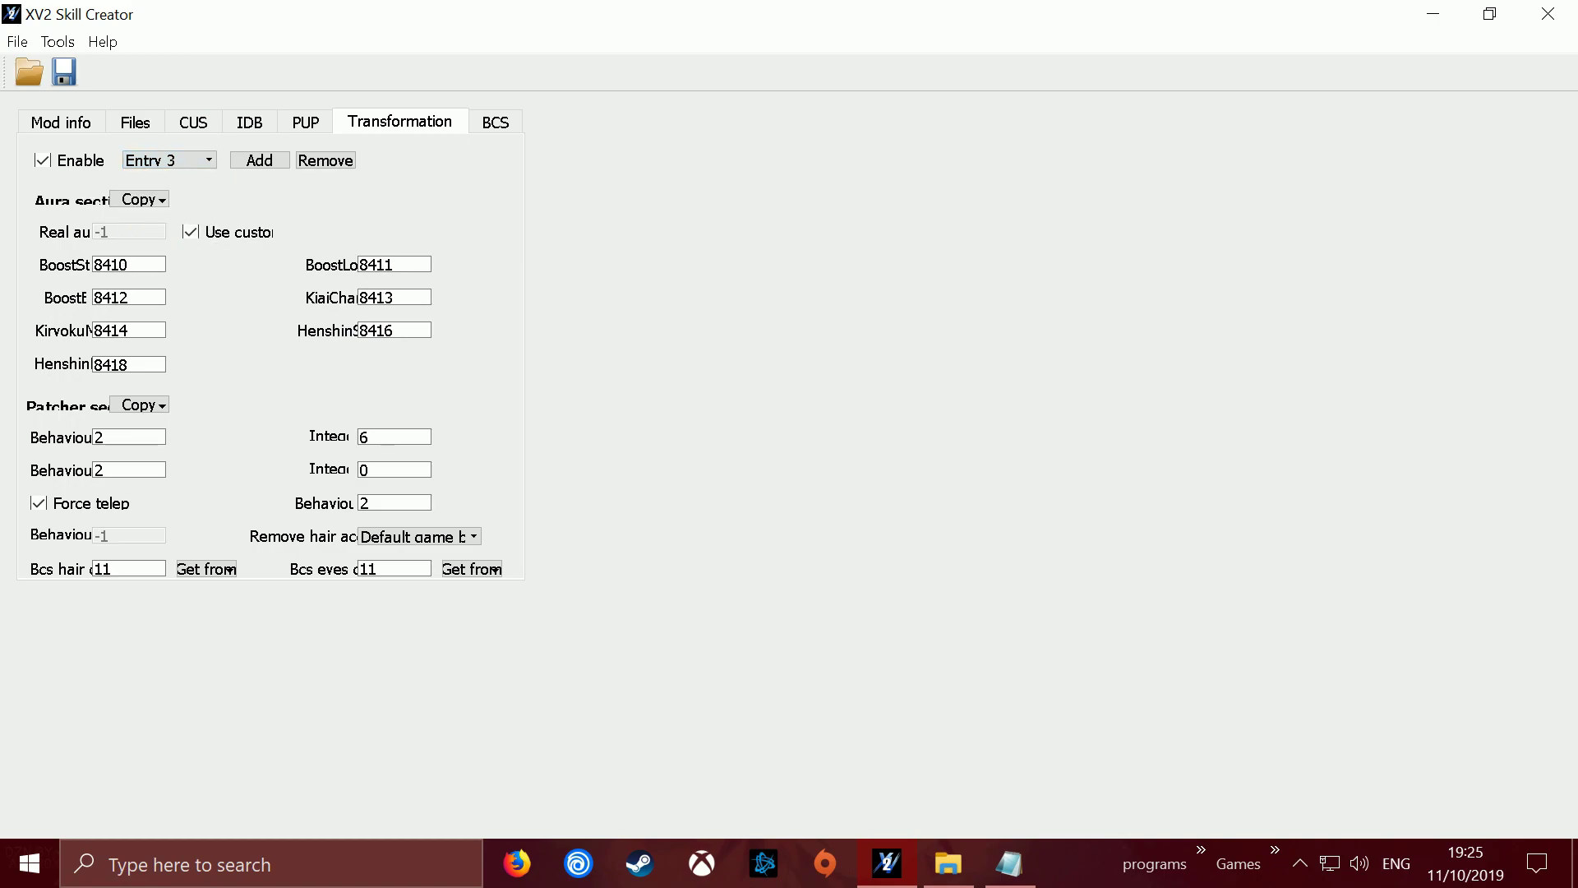
pyautogui.click(206, 568)
pyautogui.click(238, 596)
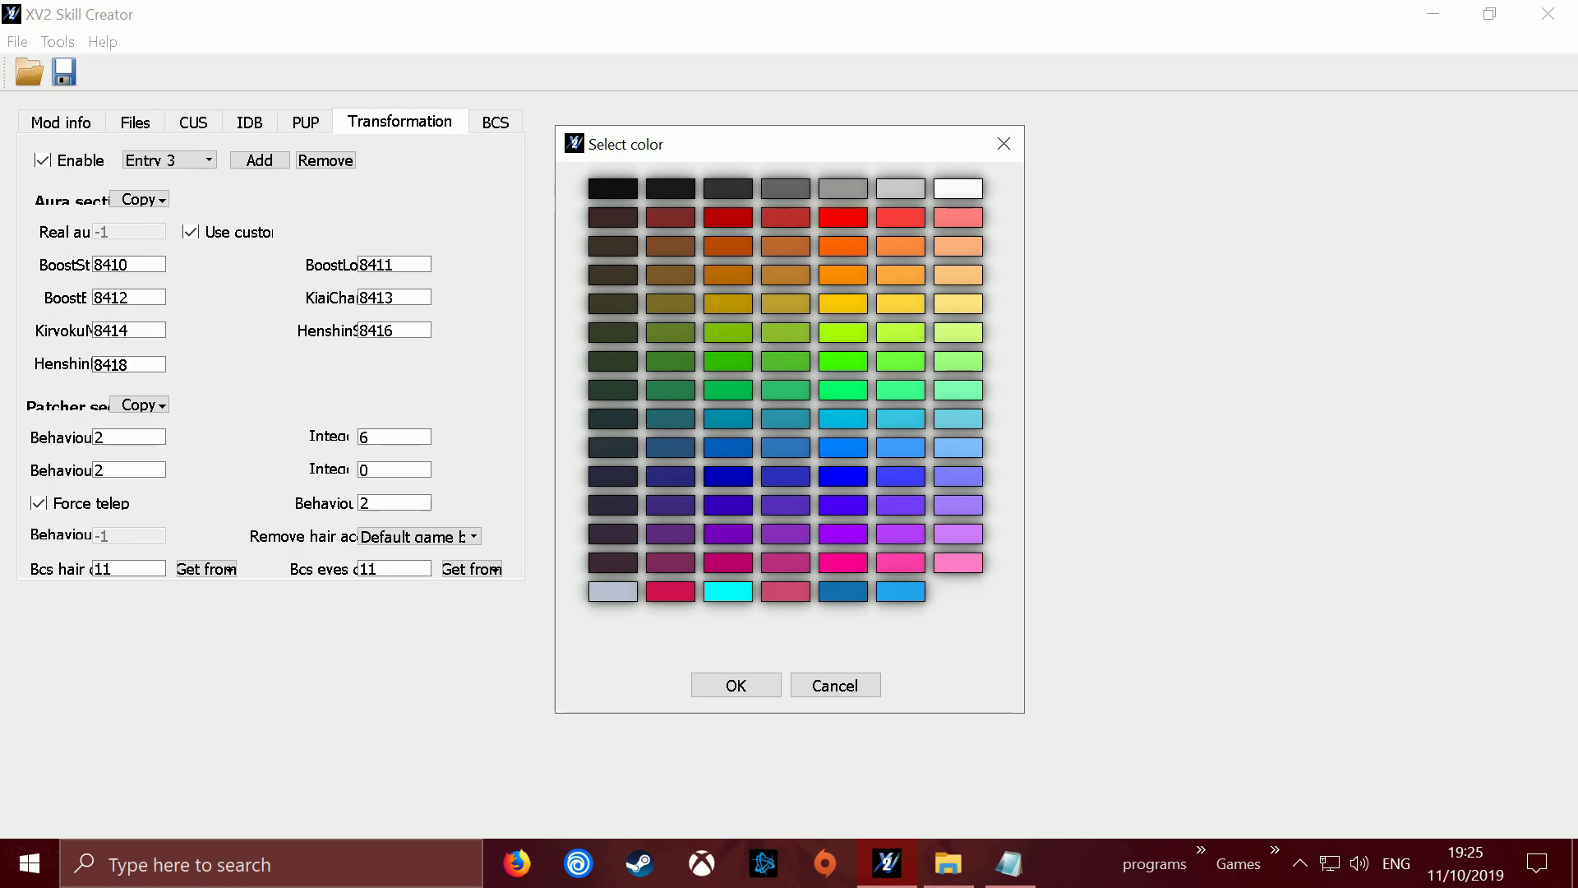
pyautogui.click(835, 685)
# - Switch to Transformation Entry 4 and set its Bcs hair color to the bright cyan-blue from HUM.bcs (60)
pyautogui.click(170, 160)
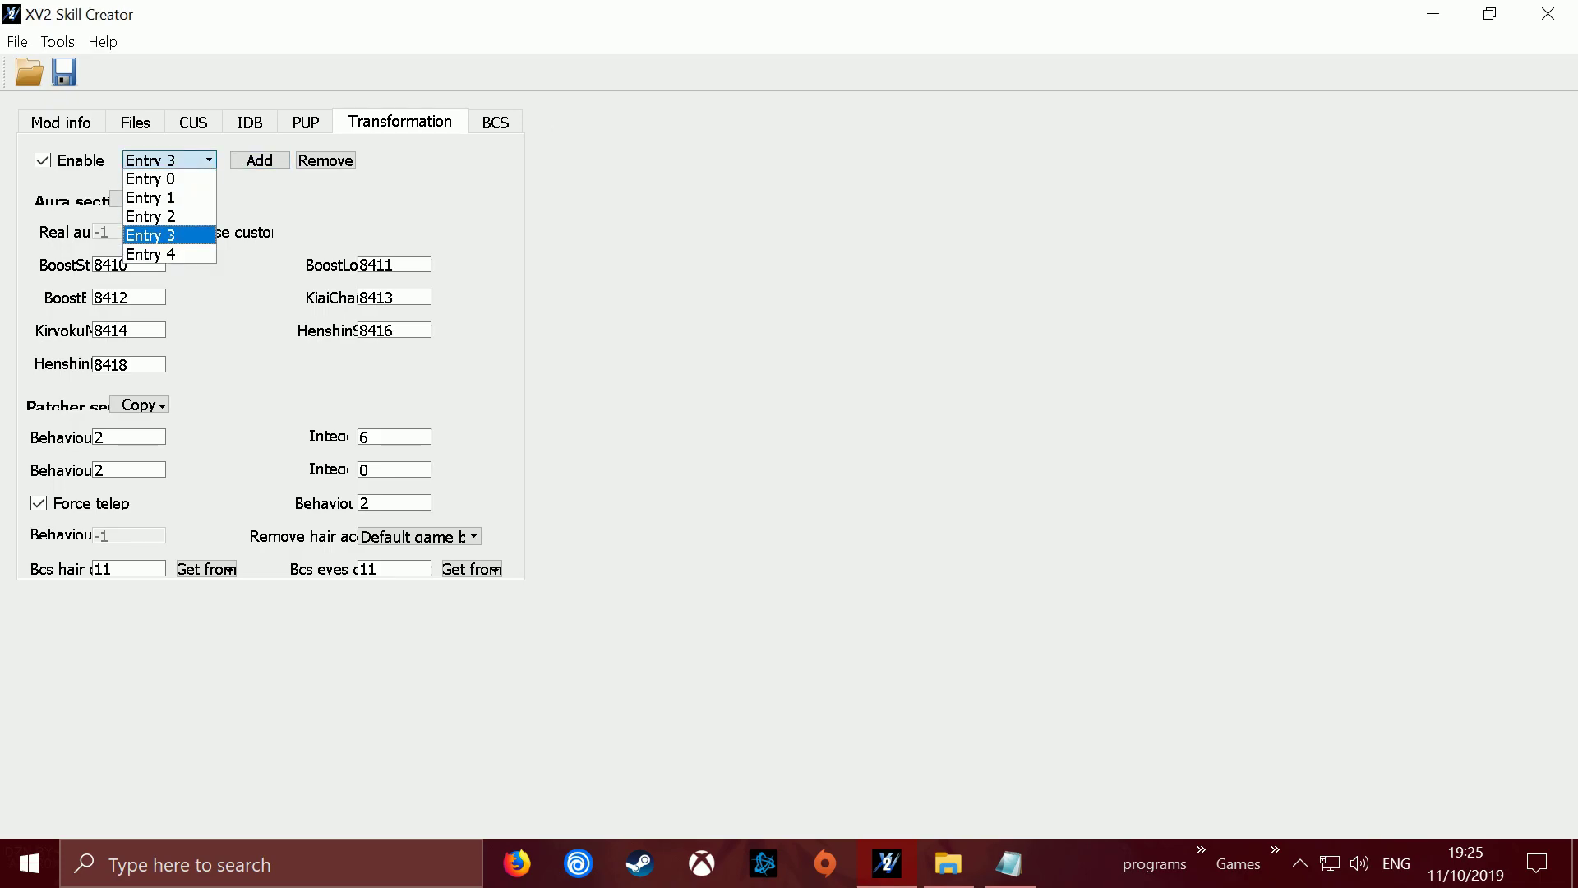
pyautogui.click(170, 254)
pyautogui.click(207, 569)
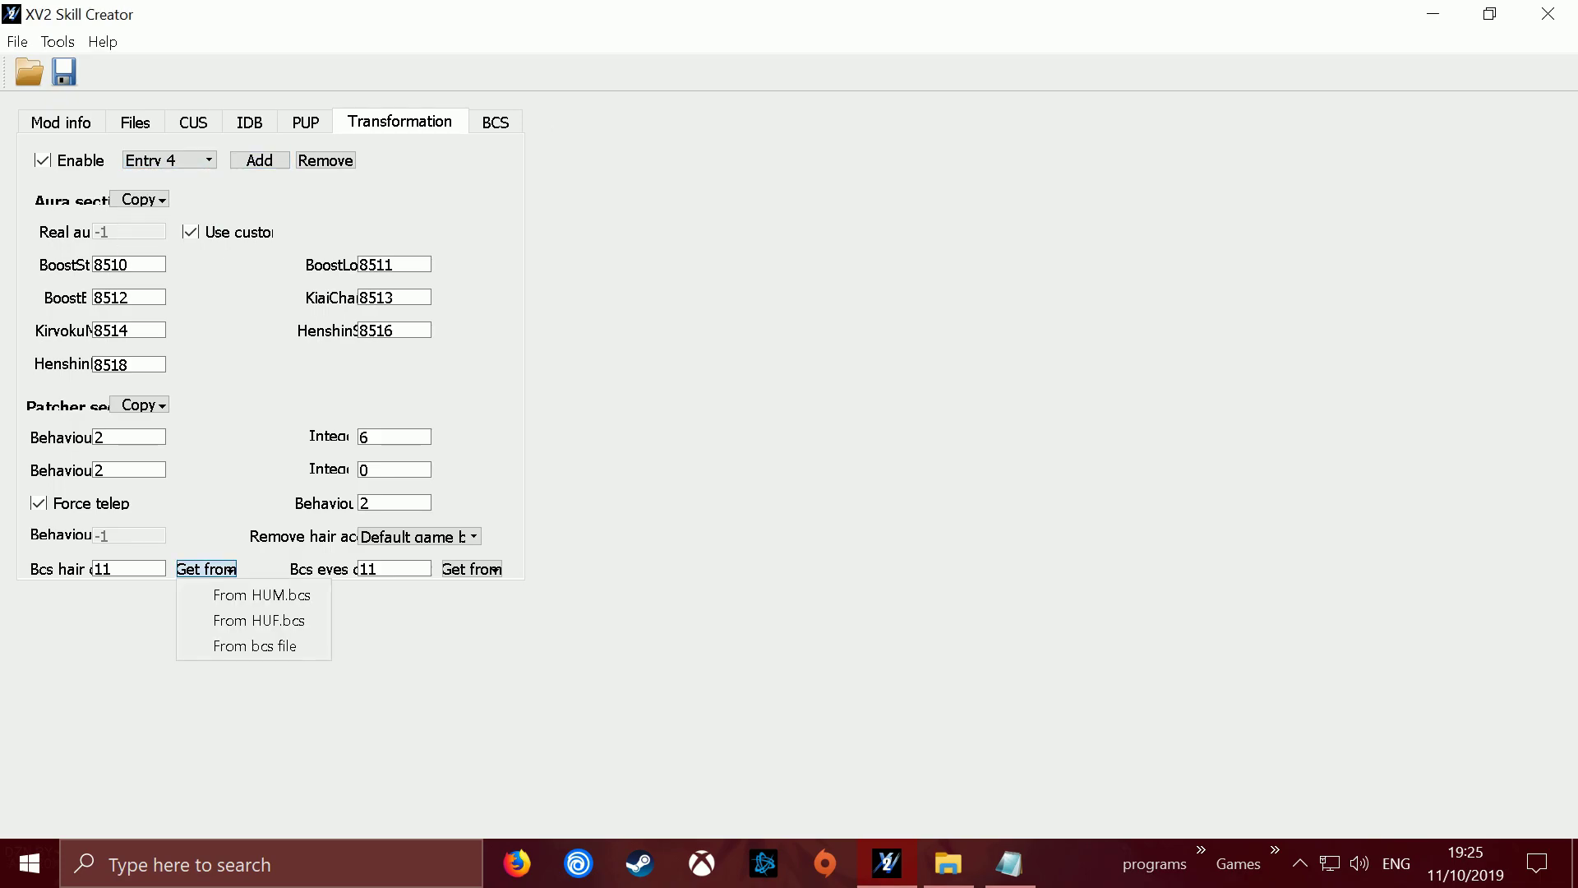
pyautogui.click(239, 592)
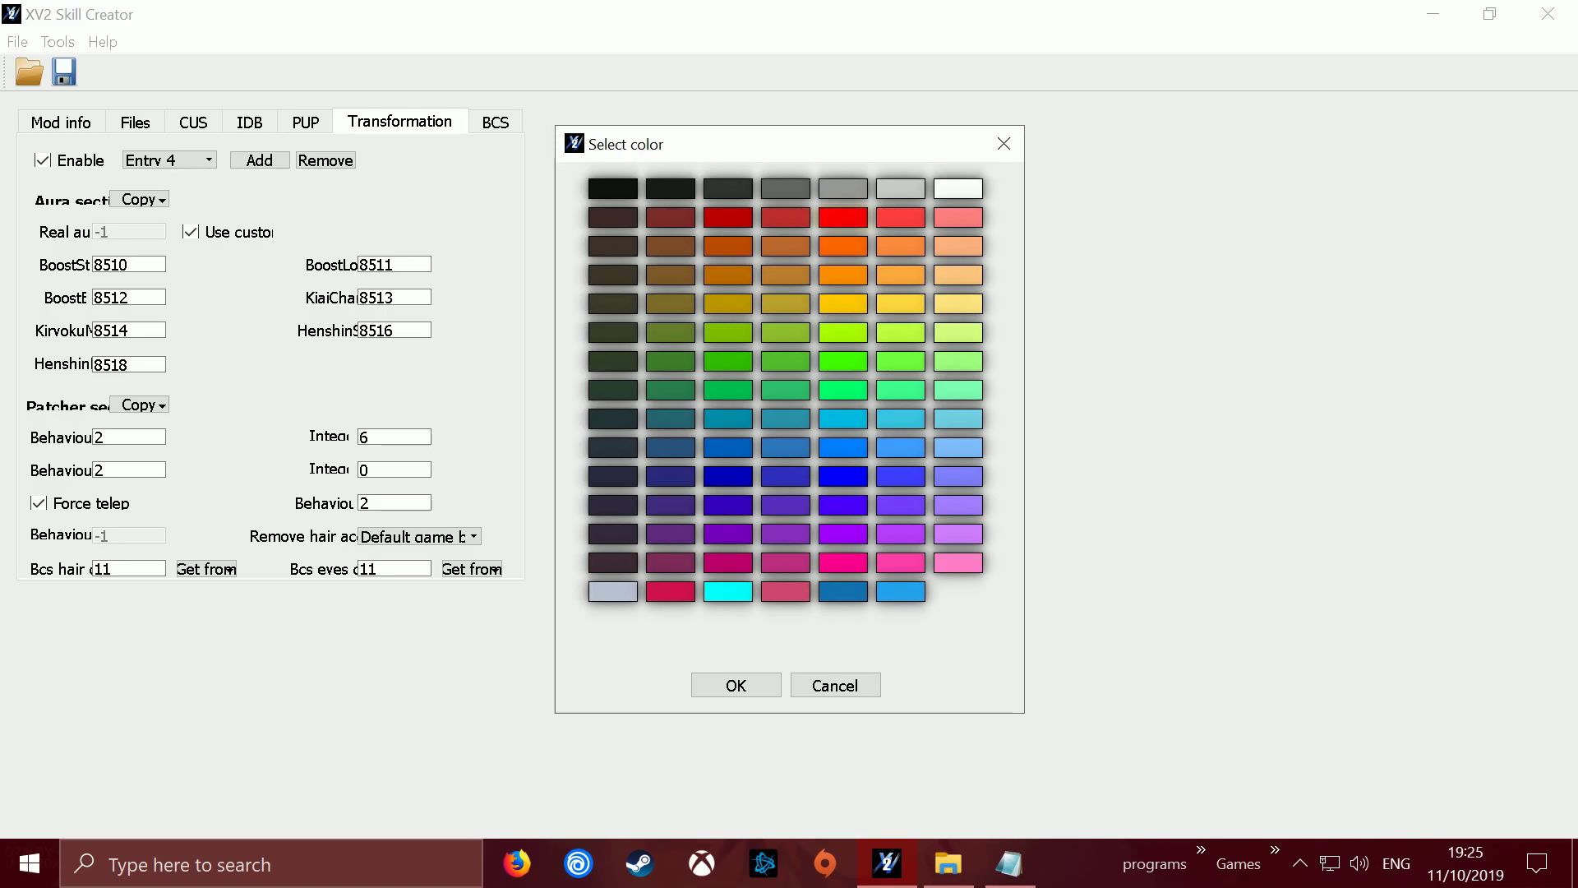
pyautogui.click(843, 418)
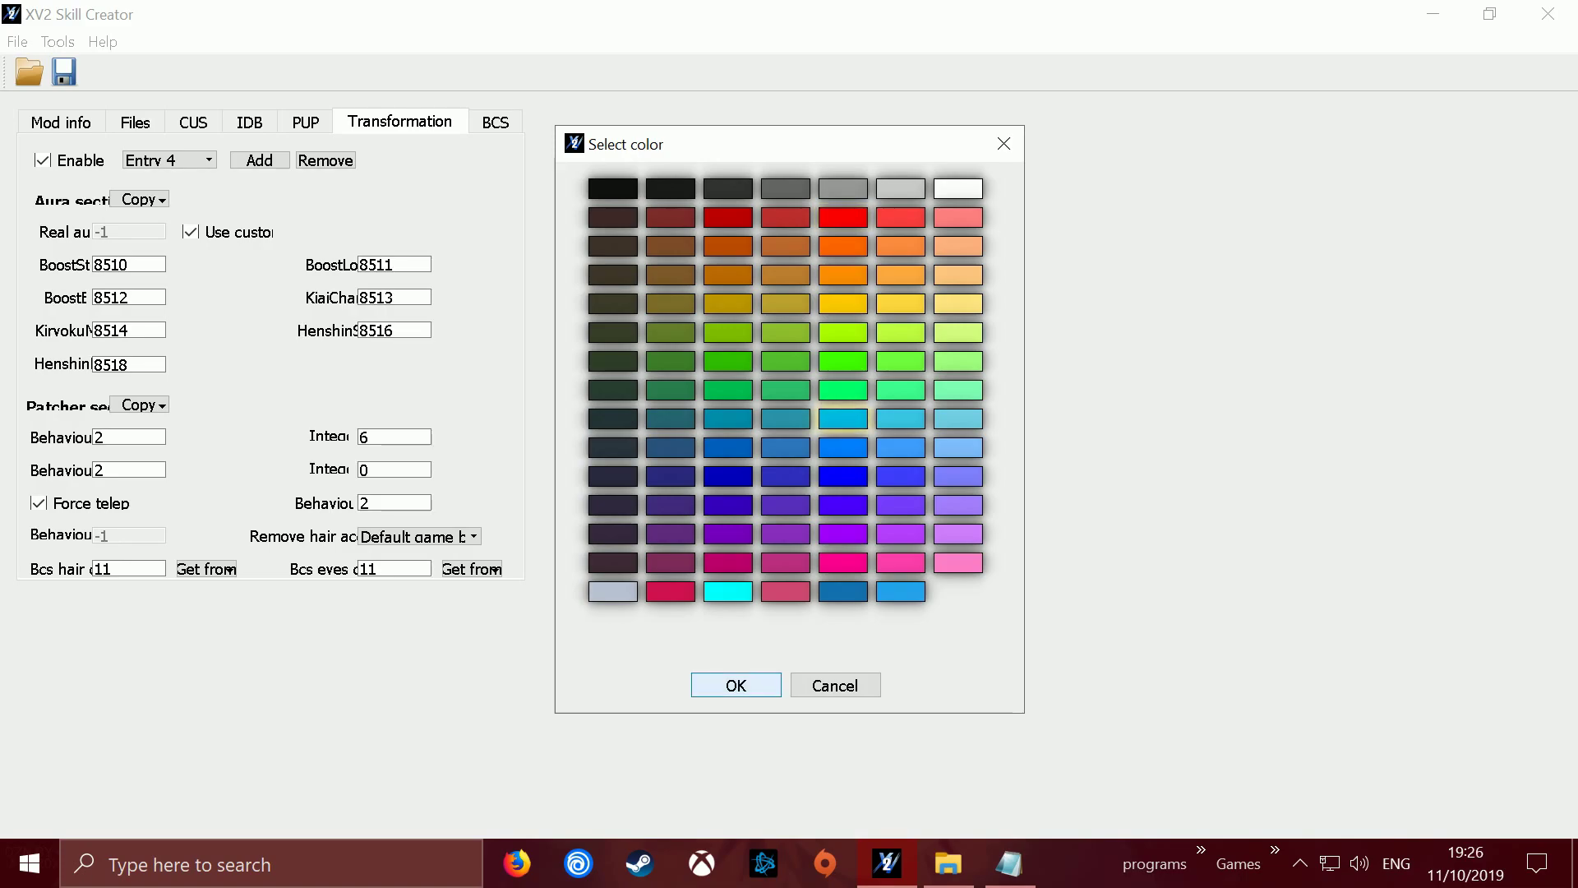
pyautogui.click(735, 685)
# - Set Entry 4's Bcs eyes color to the same cyan-blue from HUM.bcs (60)
pyautogui.click(471, 569)
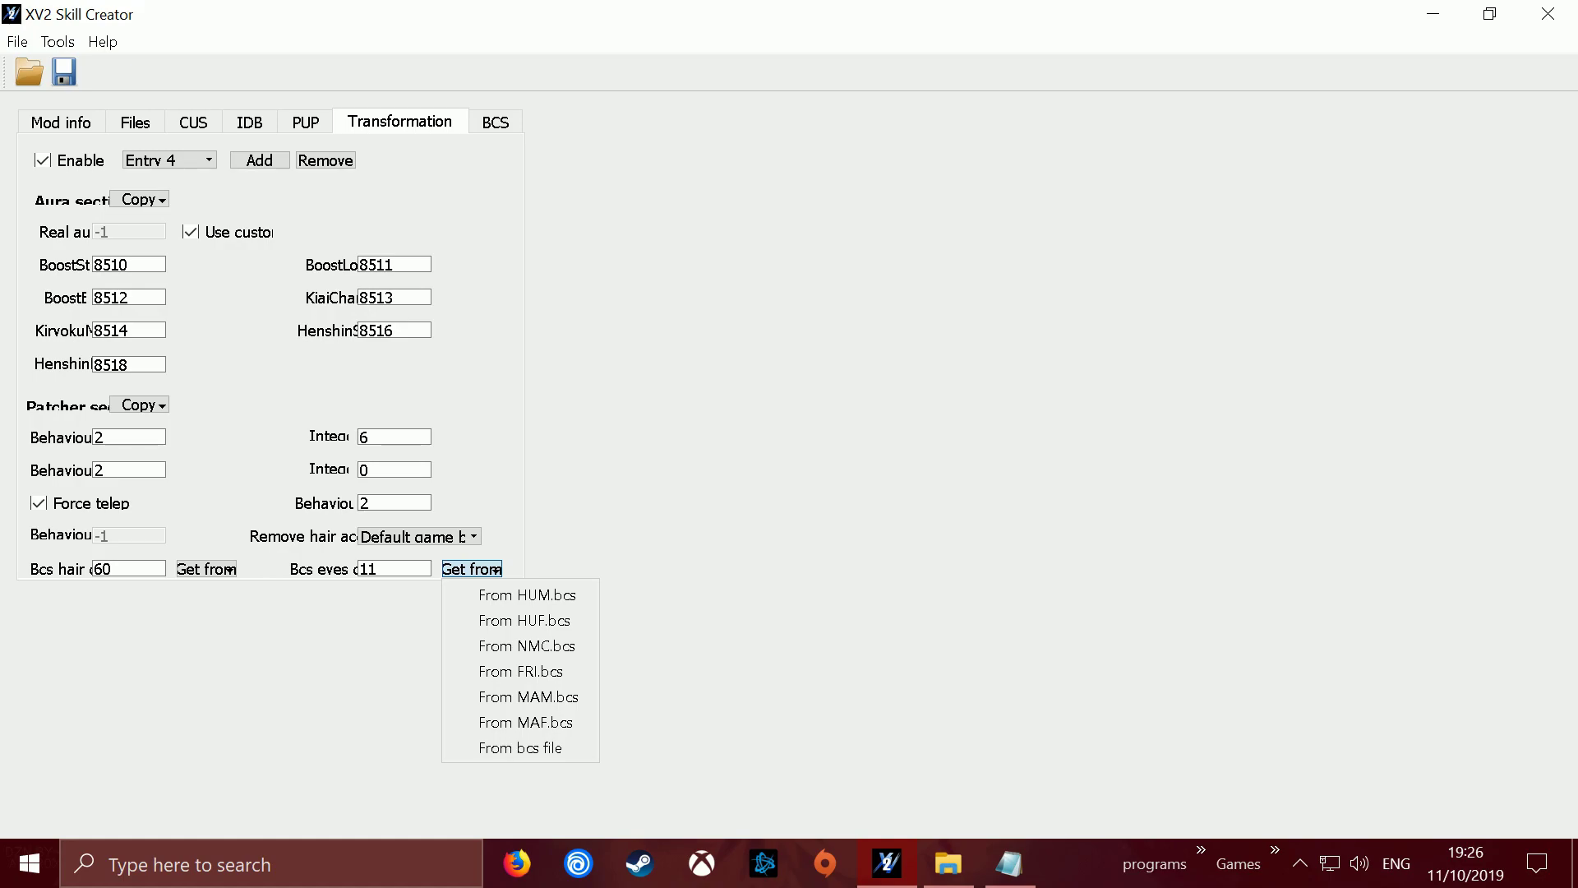
pyautogui.click(504, 593)
pyautogui.click(843, 419)
pyautogui.click(736, 685)
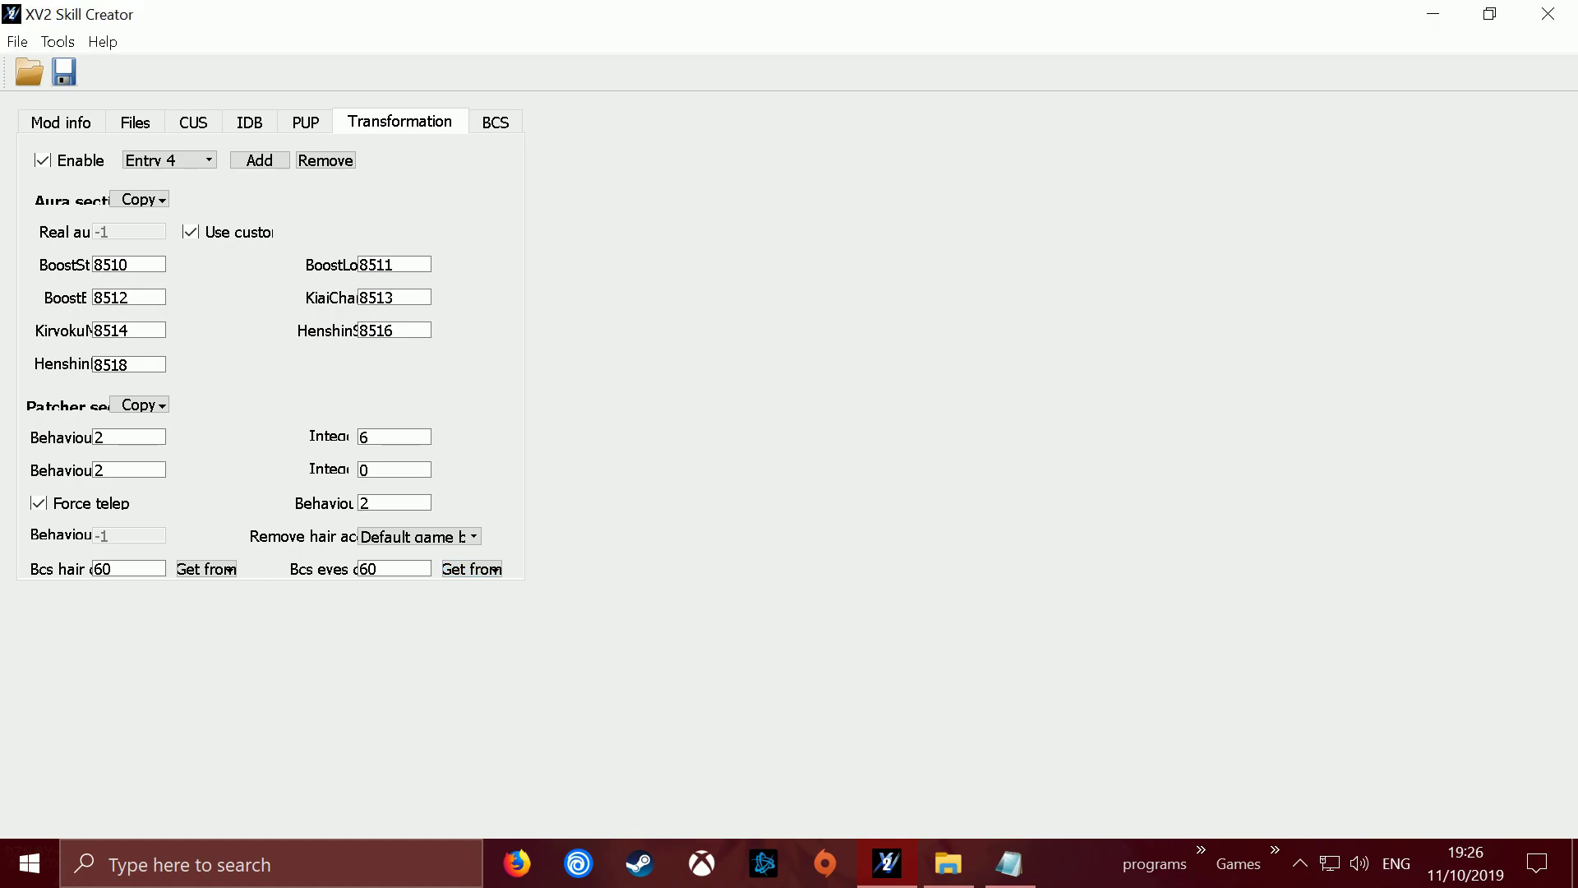
pyautogui.click(168, 159)
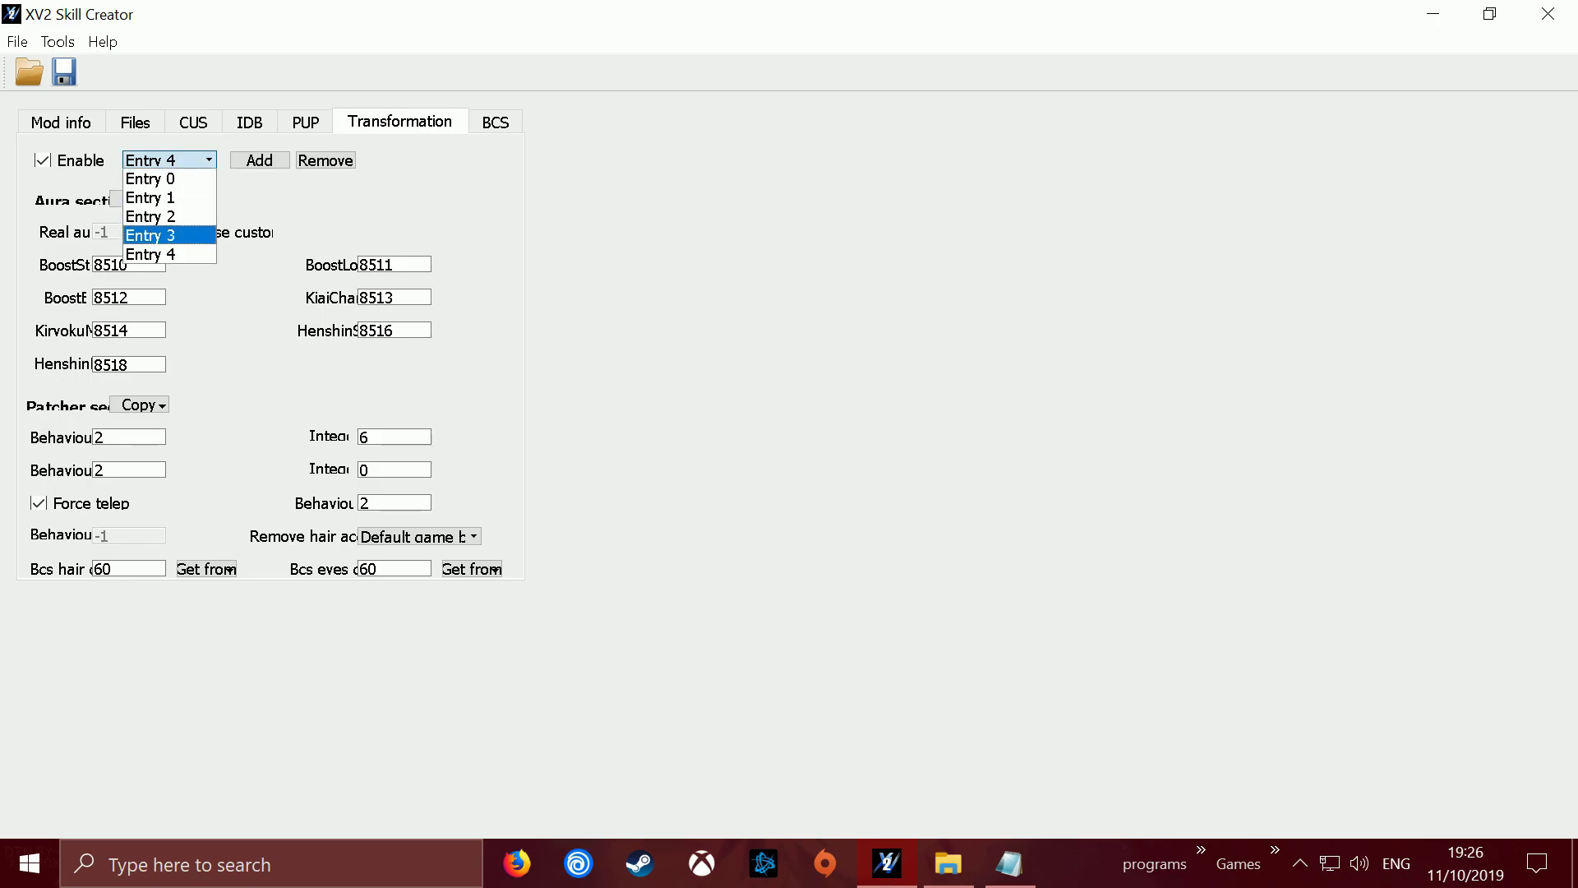
pyautogui.click(168, 254)
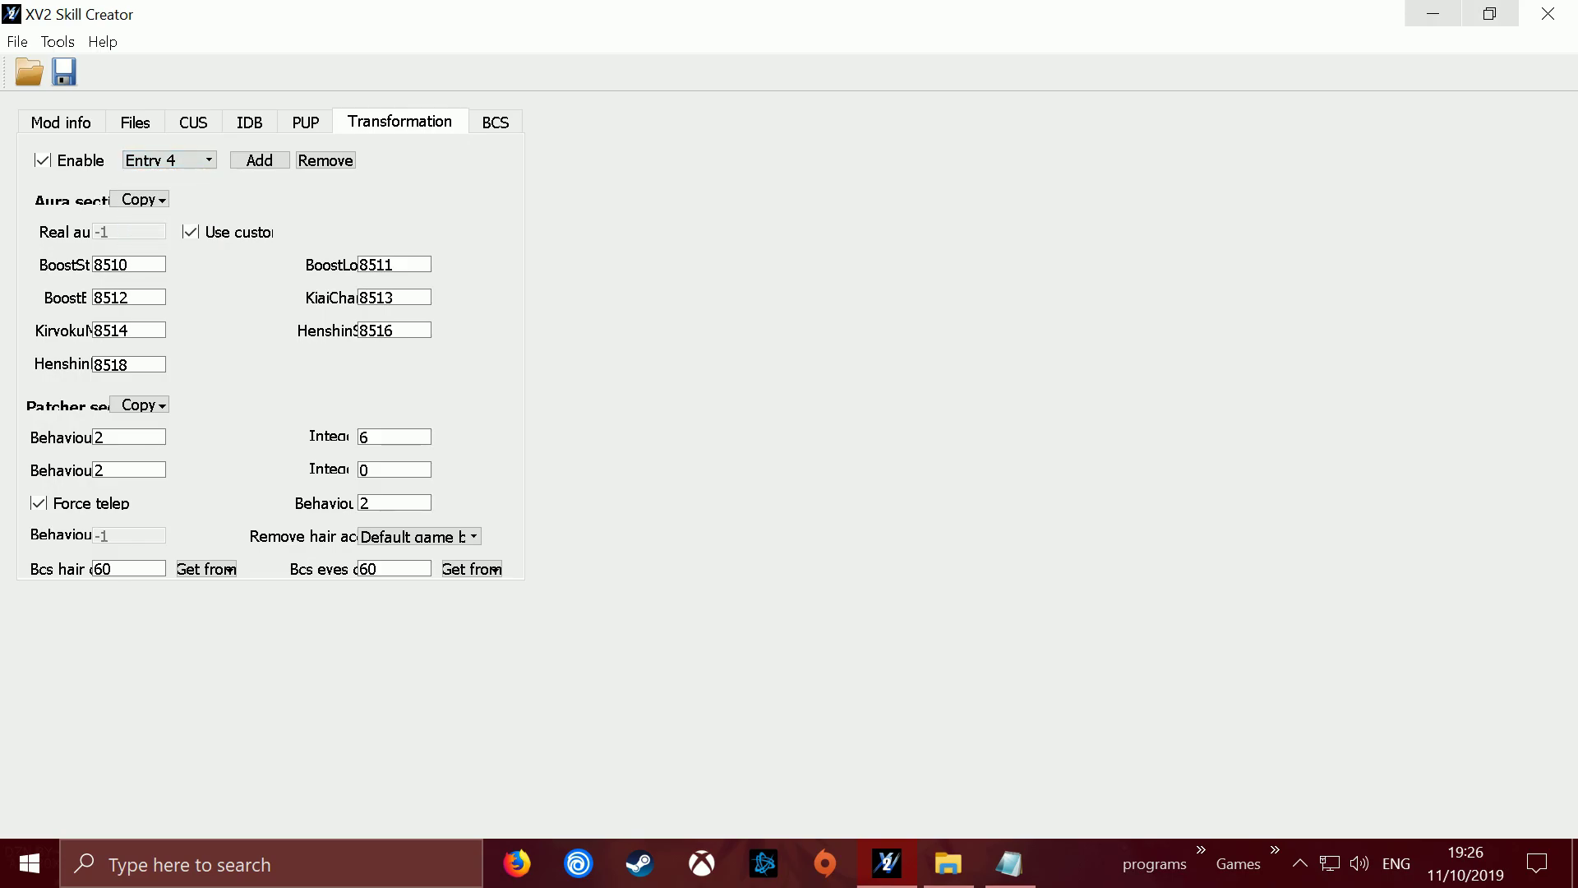
# - Restore the skill creator to a smaller window and move it aside to uncover the desktop's x2m files
pyautogui.click(1489, 14)
pyautogui.moveTo(1345, 31); pyautogui.dragTo(1035, 49)
pyautogui.moveTo(807, 51); pyautogui.dragTo(223, 31)
pyautogui.click(1068, 30)
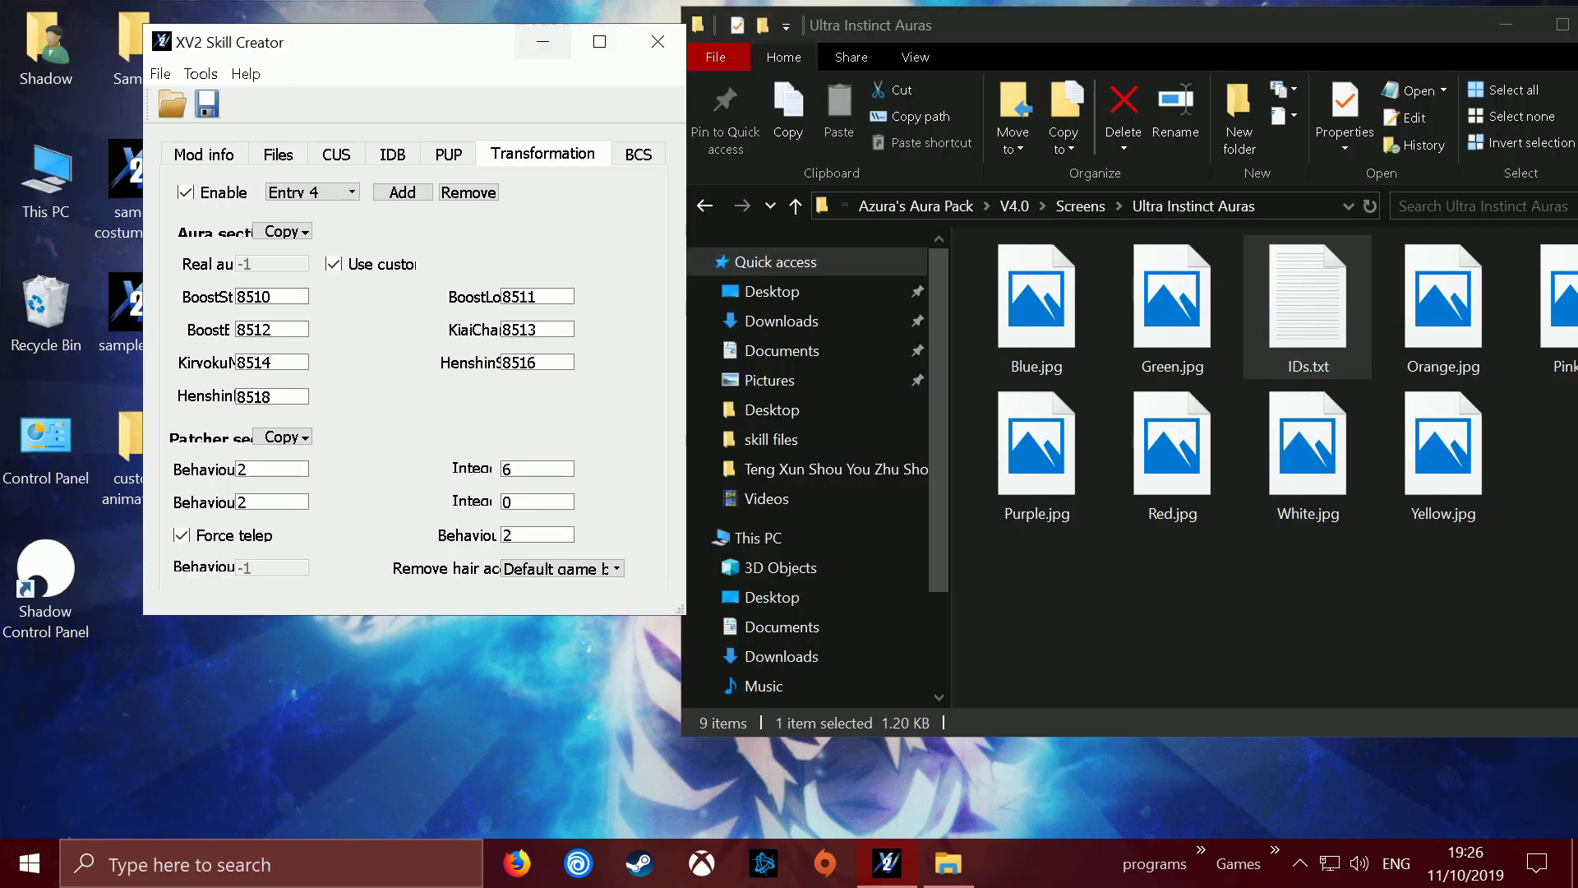
pyautogui.moveTo(493, 42); pyautogui.dragTo(1008, 108)
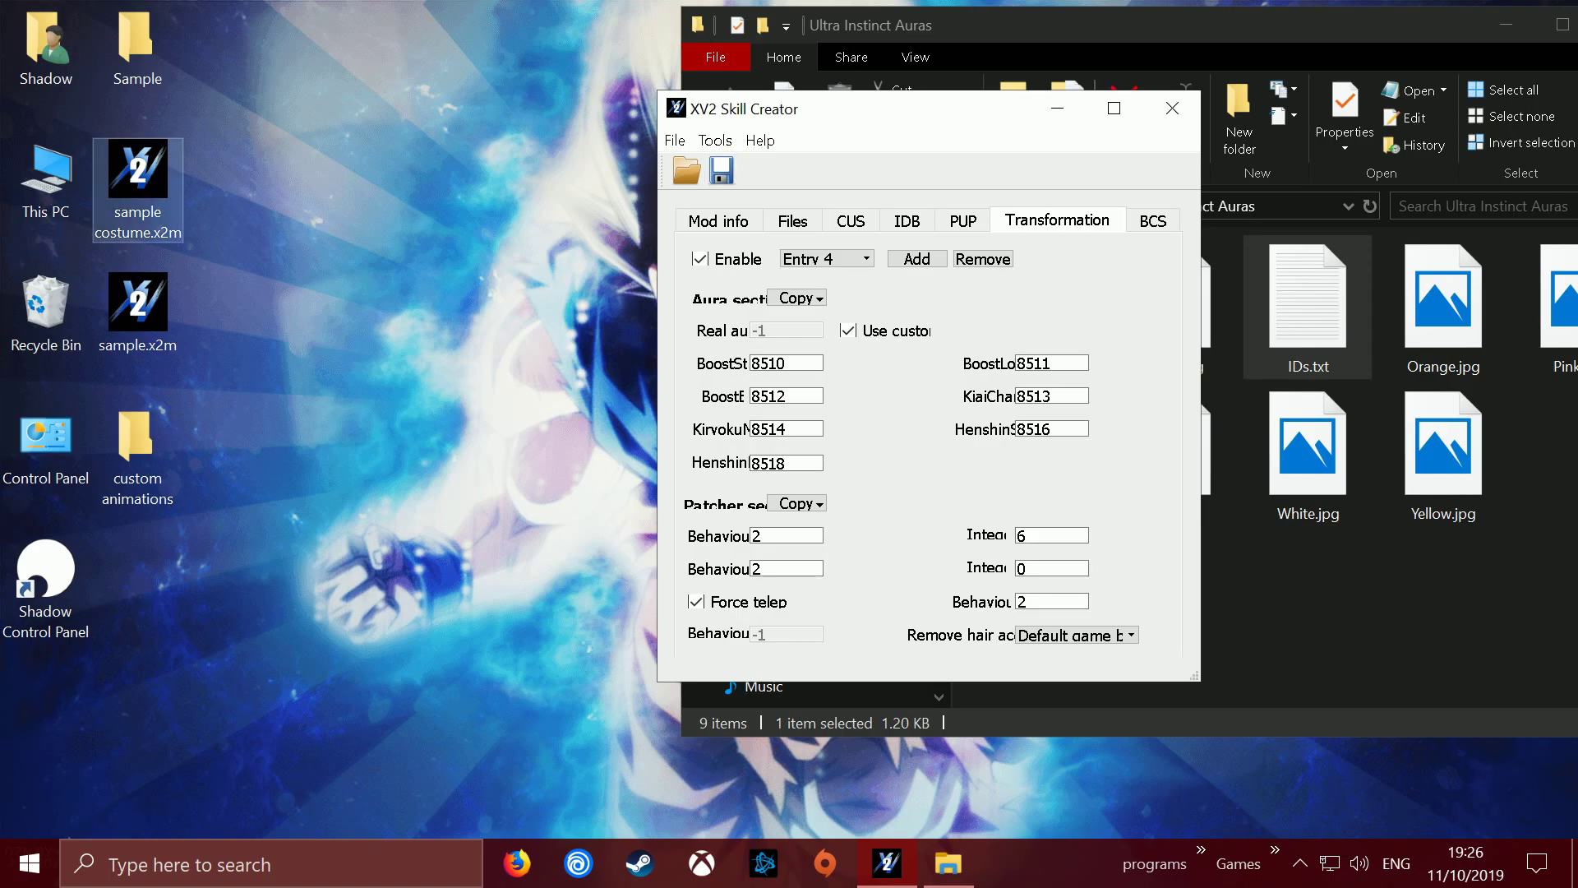
# - Open the desktop's sample costume.x2m for editing in XV2 Costume Creator and move its window beside the skill creator
pyautogui.rightClick(132, 171)
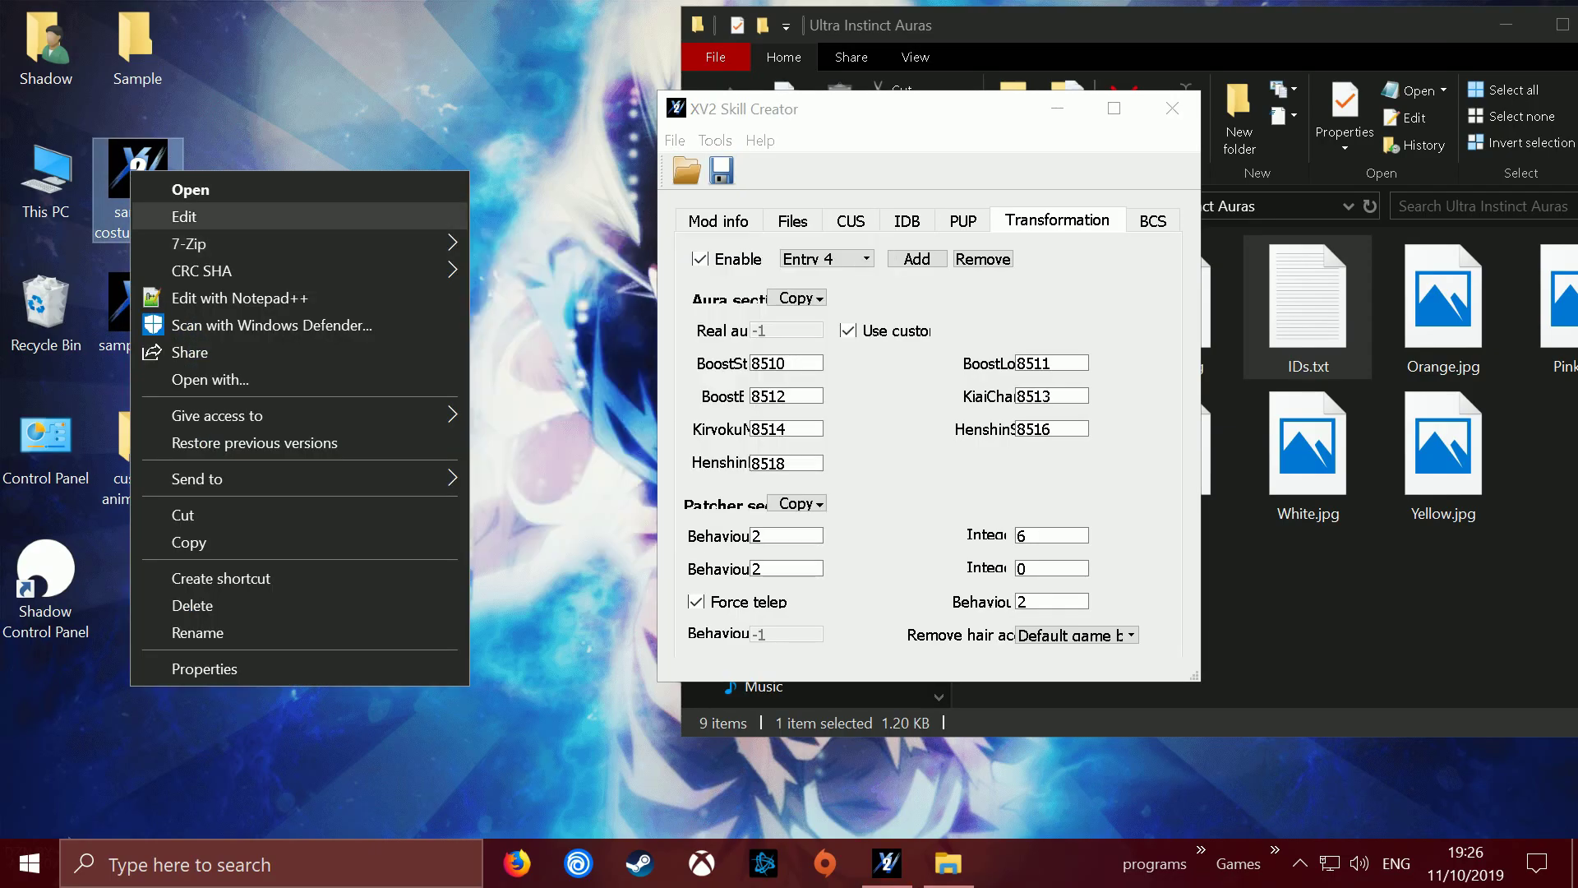
pyautogui.click(184, 216)
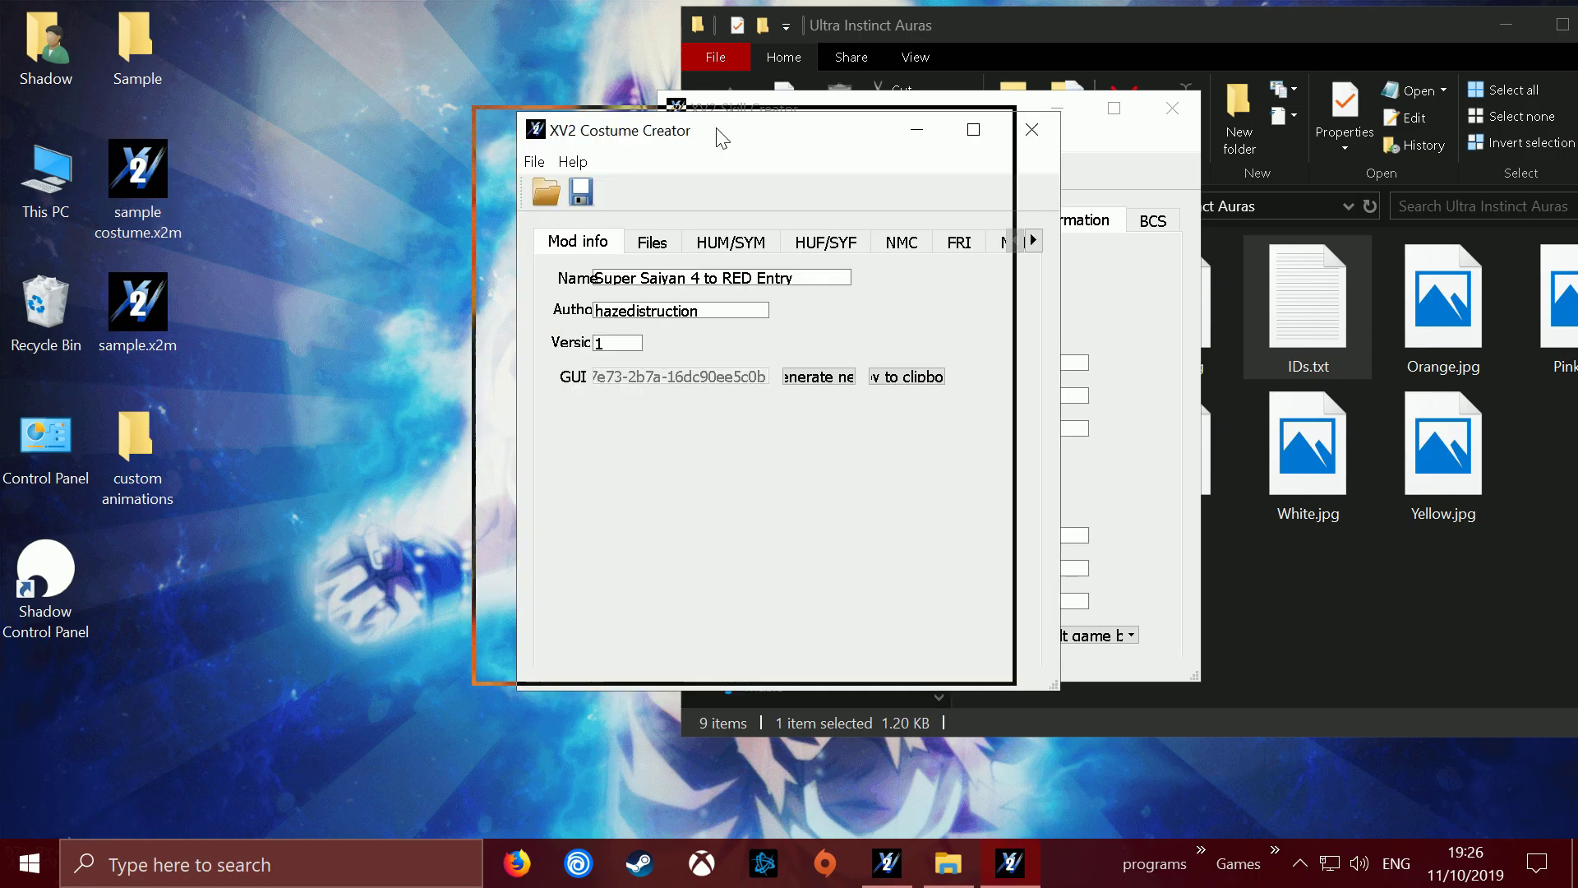
pyautogui.moveTo(740, 130); pyautogui.dragTo(418, 86)
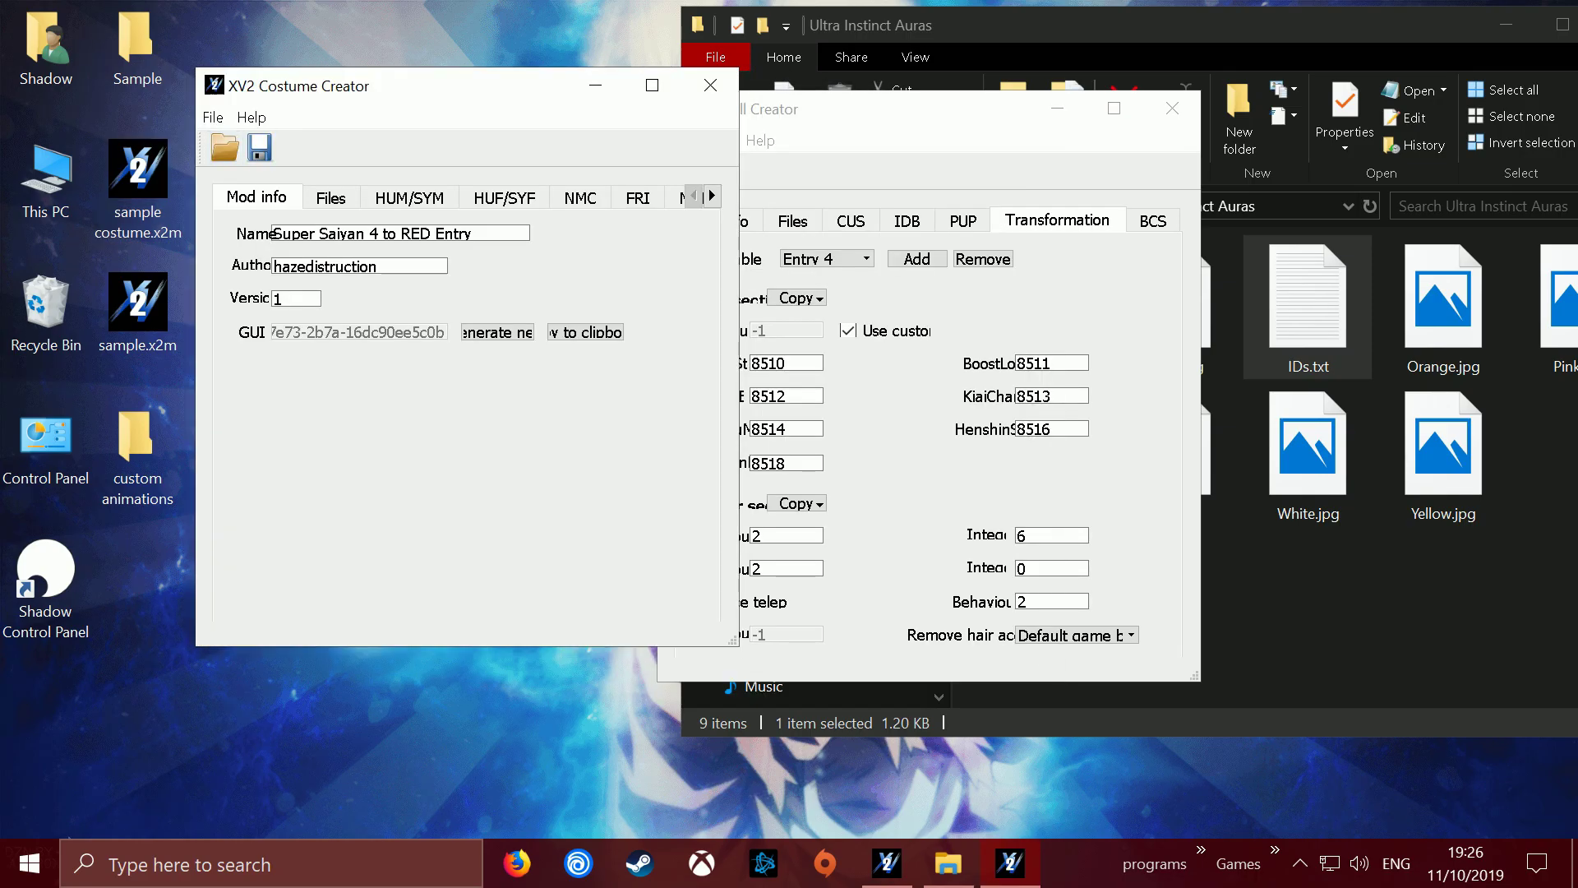
# - Add PartSets 2, 3 and 4 to the costume's HUM/SYM section and check the new part sets' contents
pyautogui.click(410, 197)
pyautogui.click(369, 236)
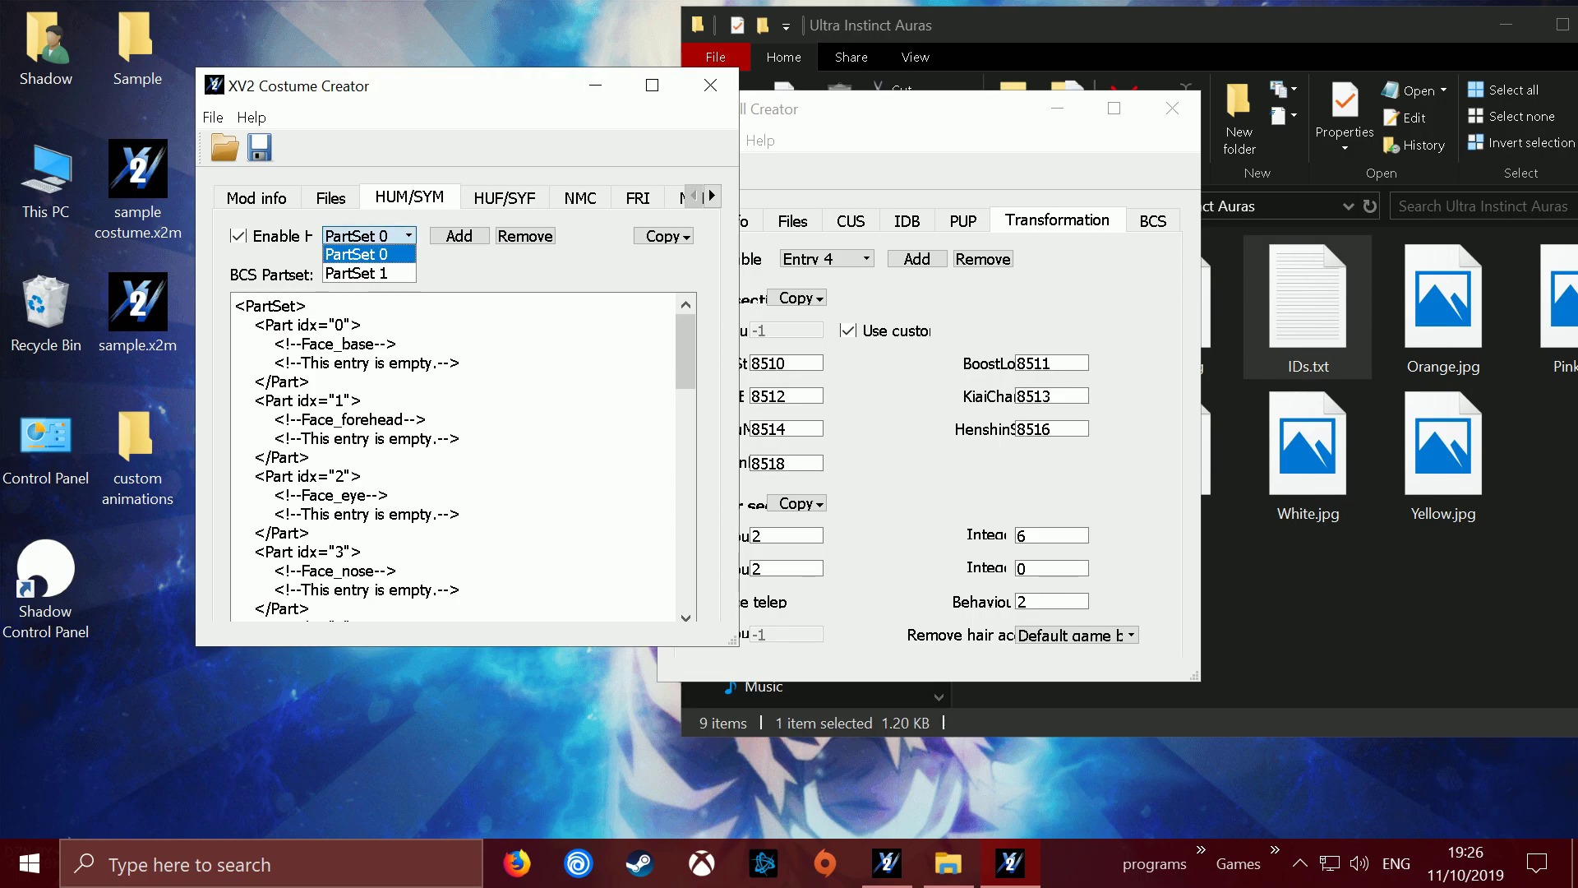
pyautogui.click(369, 273)
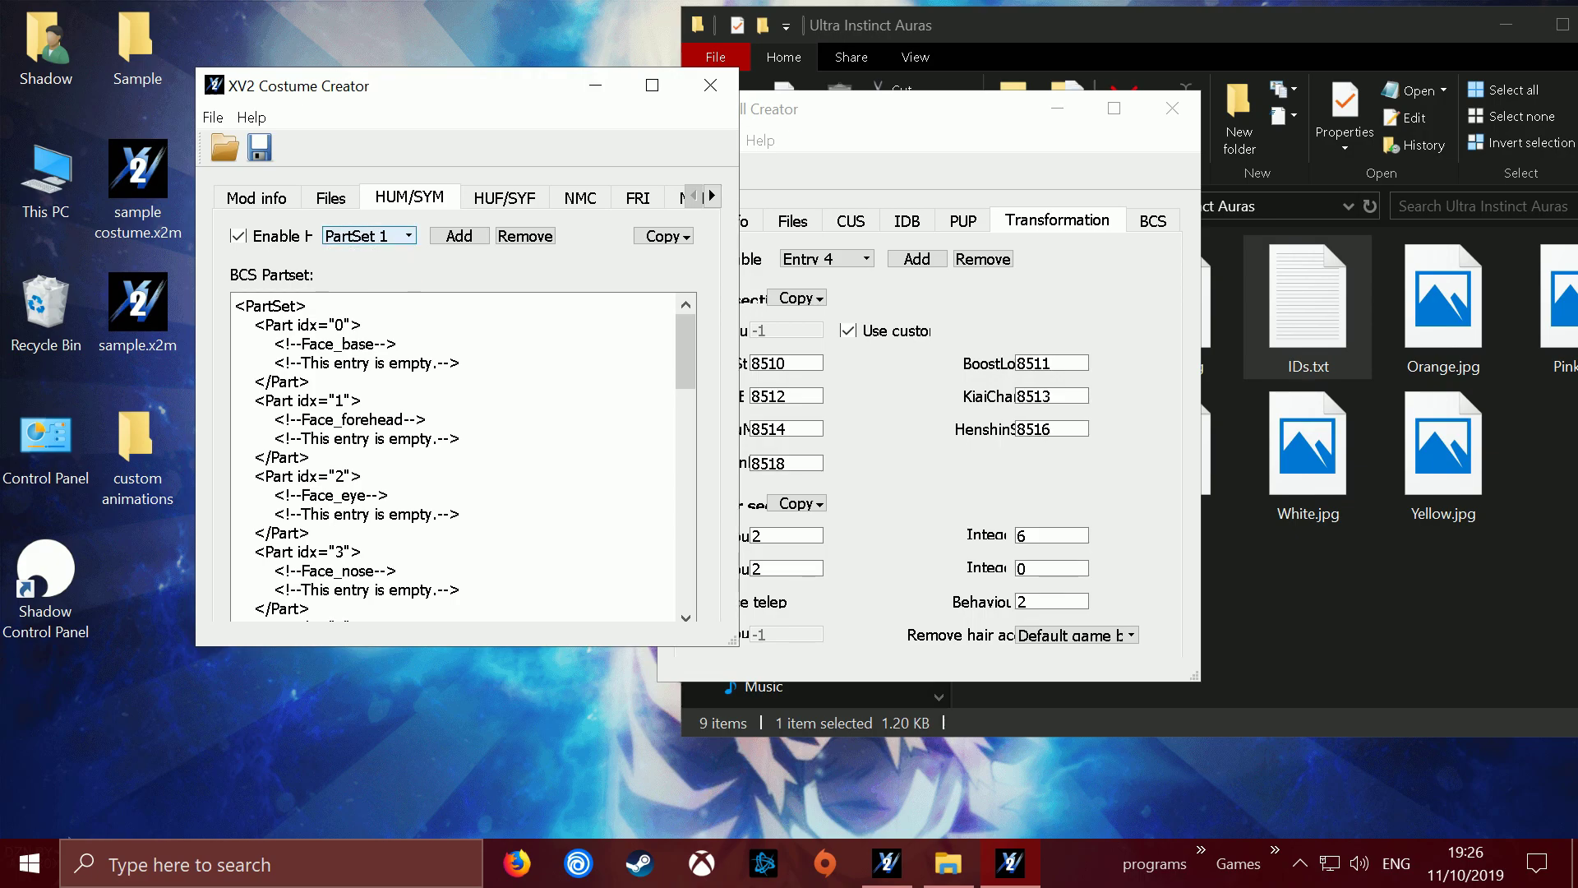
pyautogui.click(460, 235)
pyautogui.click(460, 236)
pyautogui.click(460, 236)
pyautogui.click(408, 235)
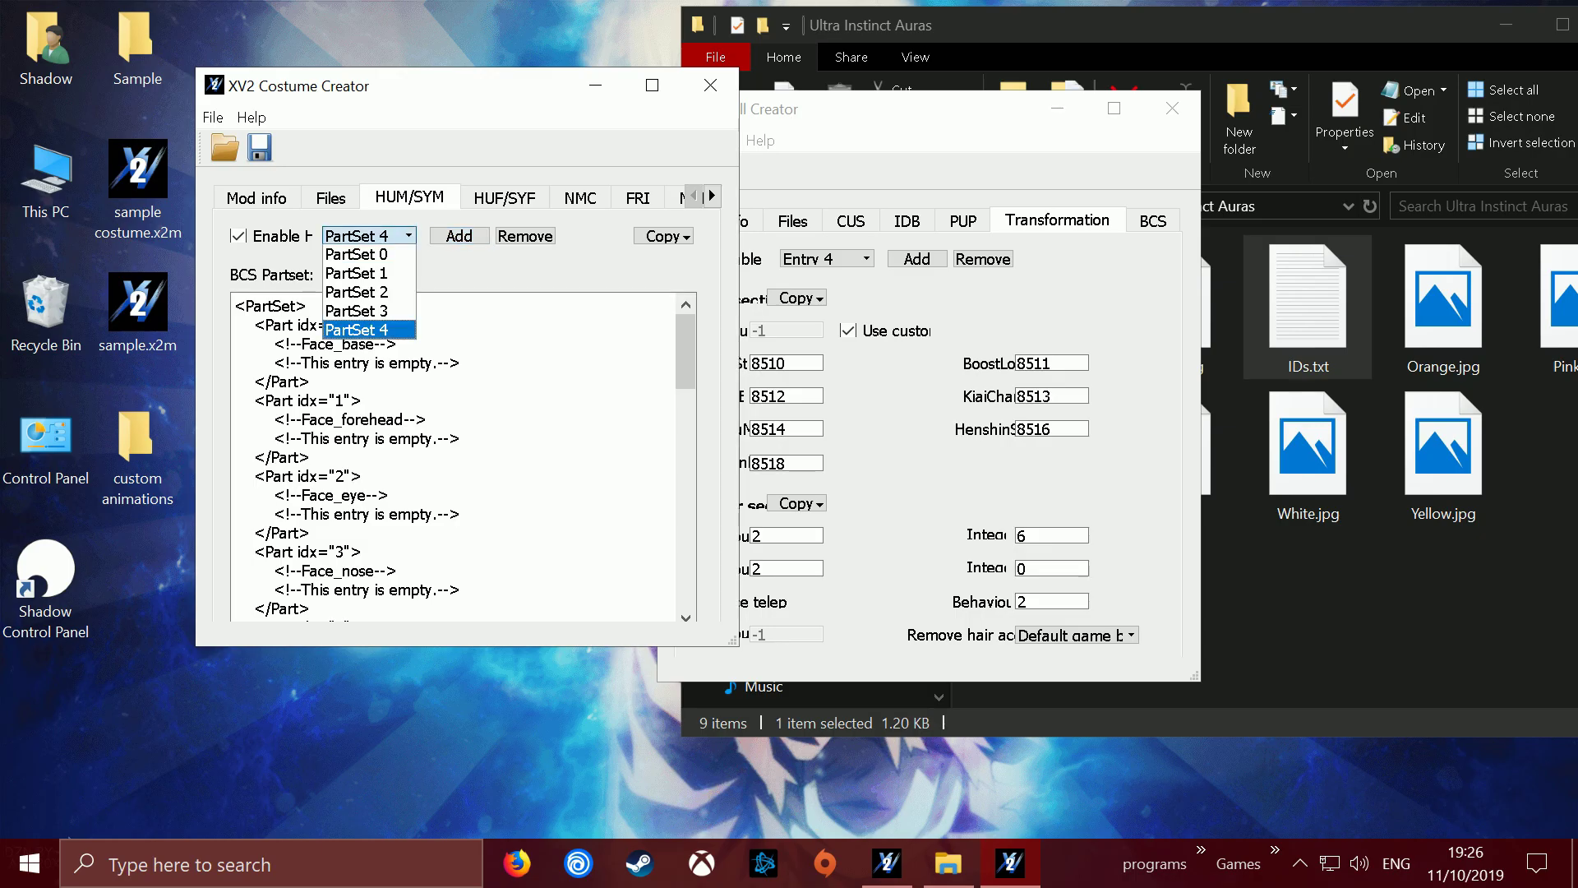
pyautogui.click(356, 310)
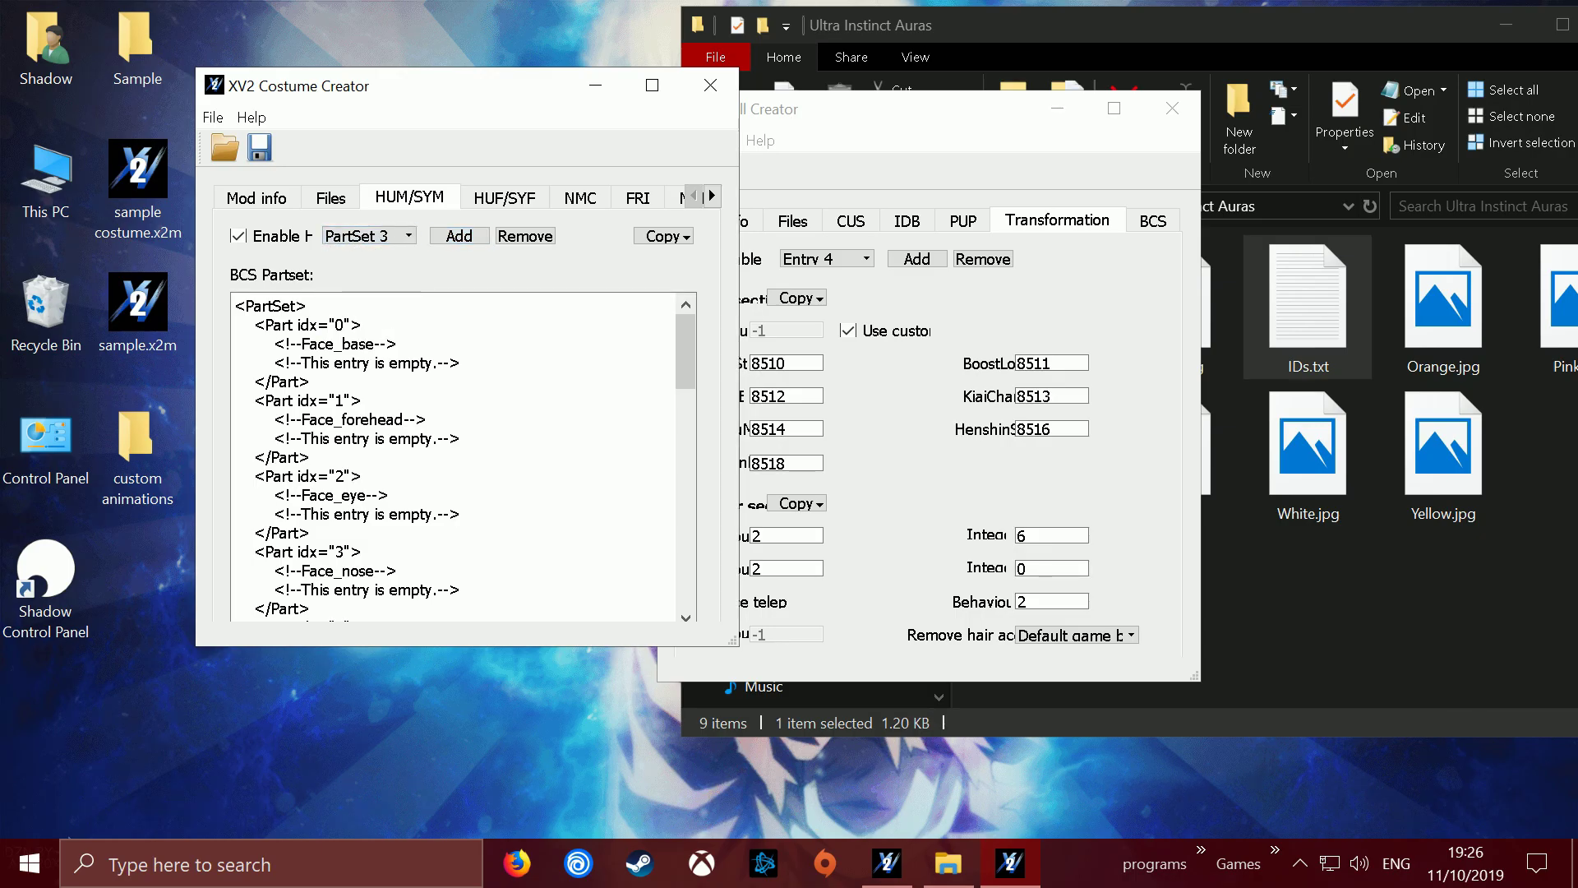
pyautogui.scroll(-10, 462, 456)
pyautogui.click(369, 236)
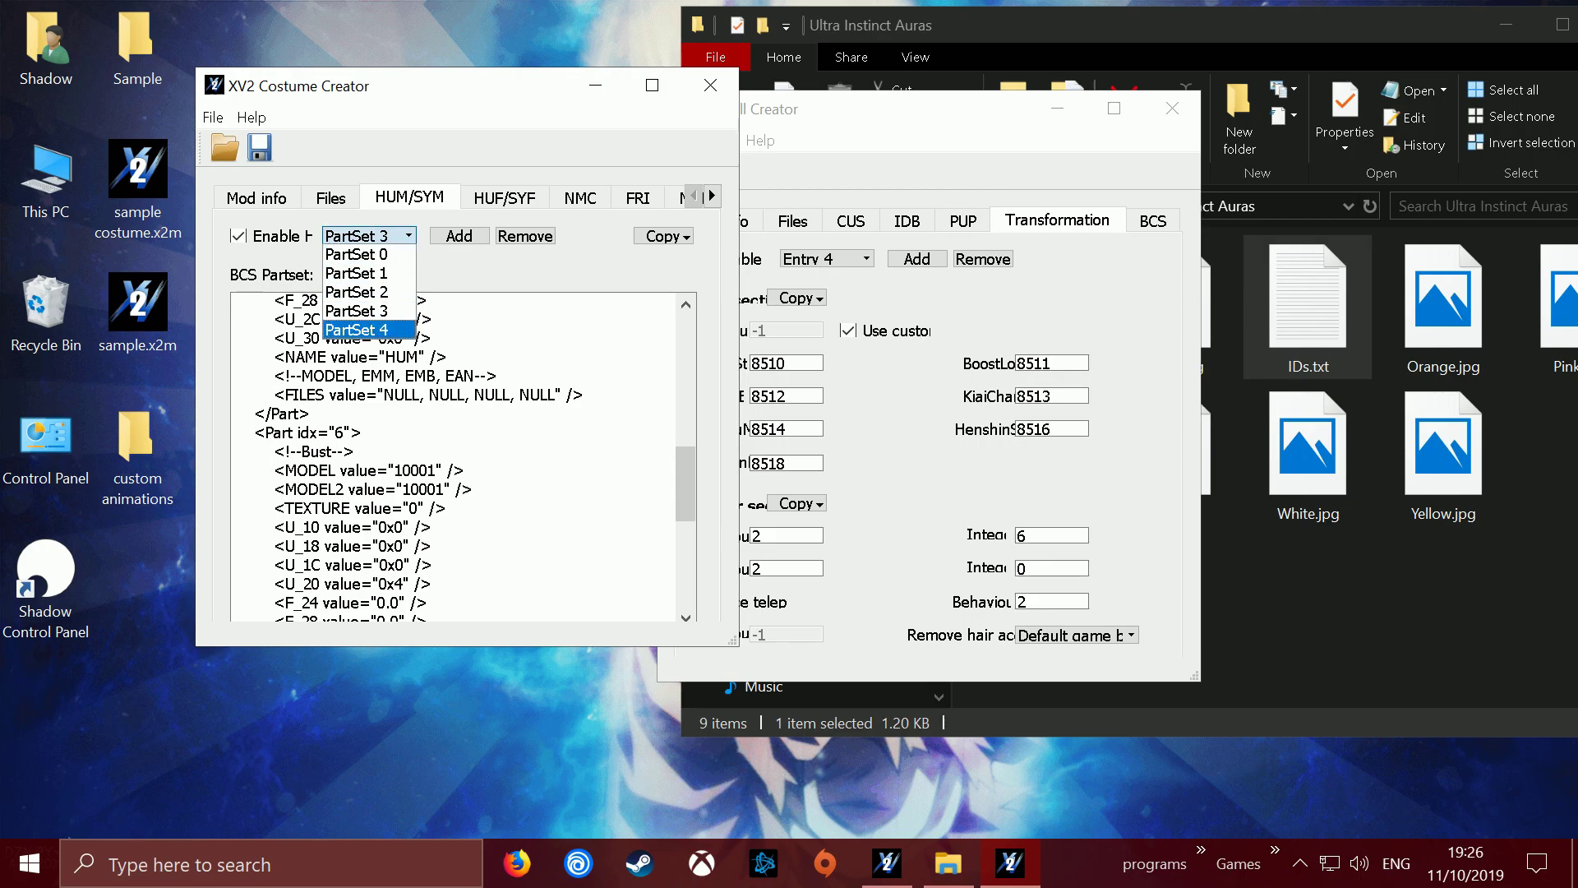
pyautogui.click(356, 329)
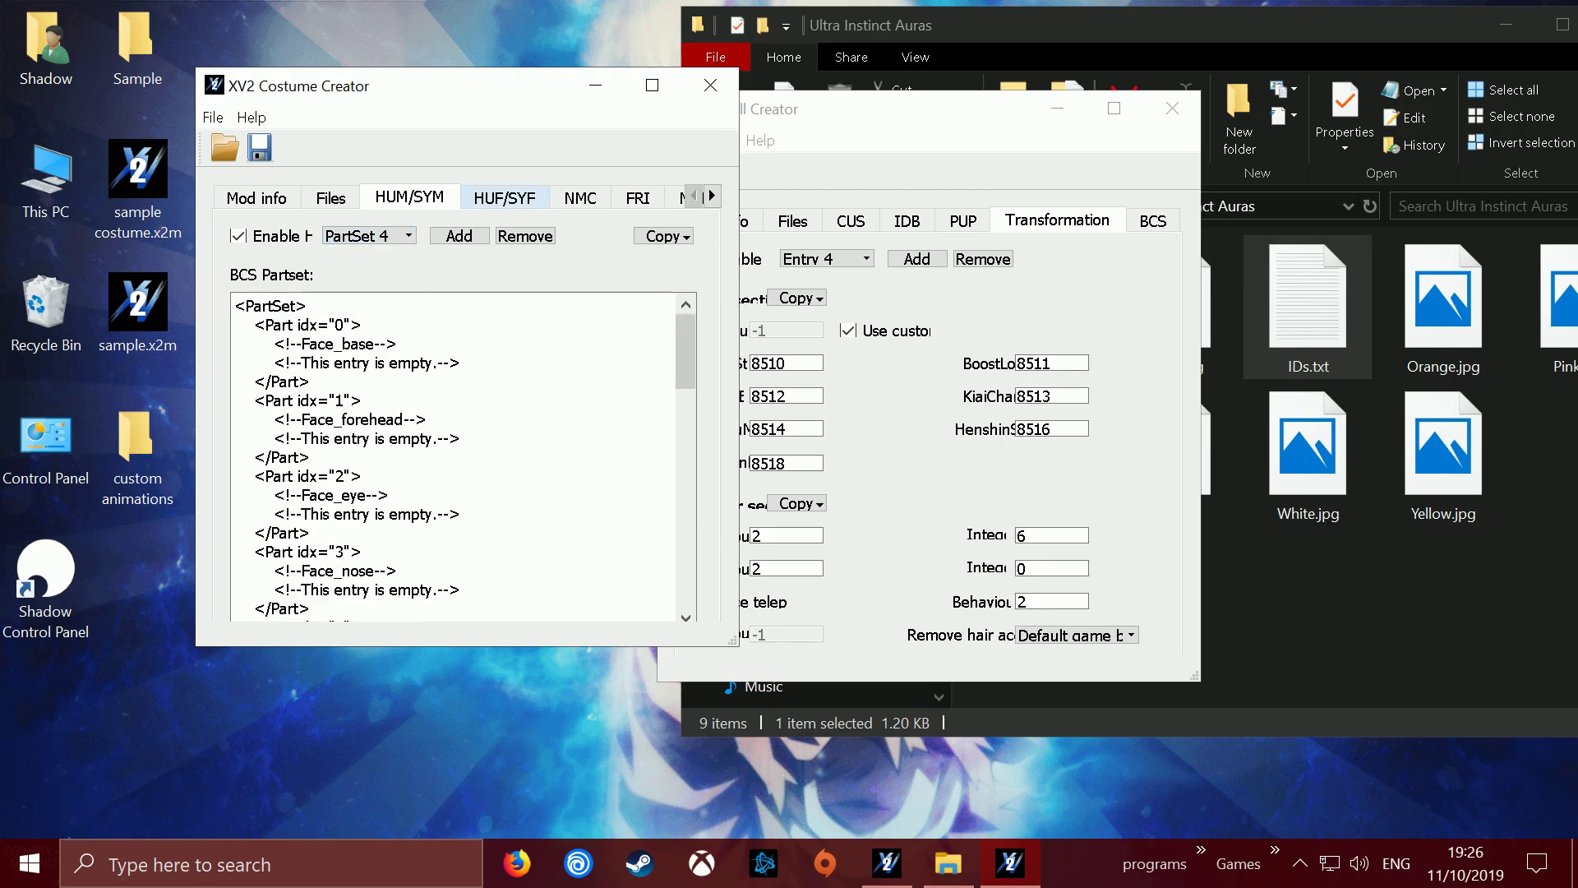
# - Add PartSets 2, 3 and 4 to the HUF/SYF section and compare it with the HUM/SYM section
pyautogui.click(503, 197)
pyautogui.click(369, 235)
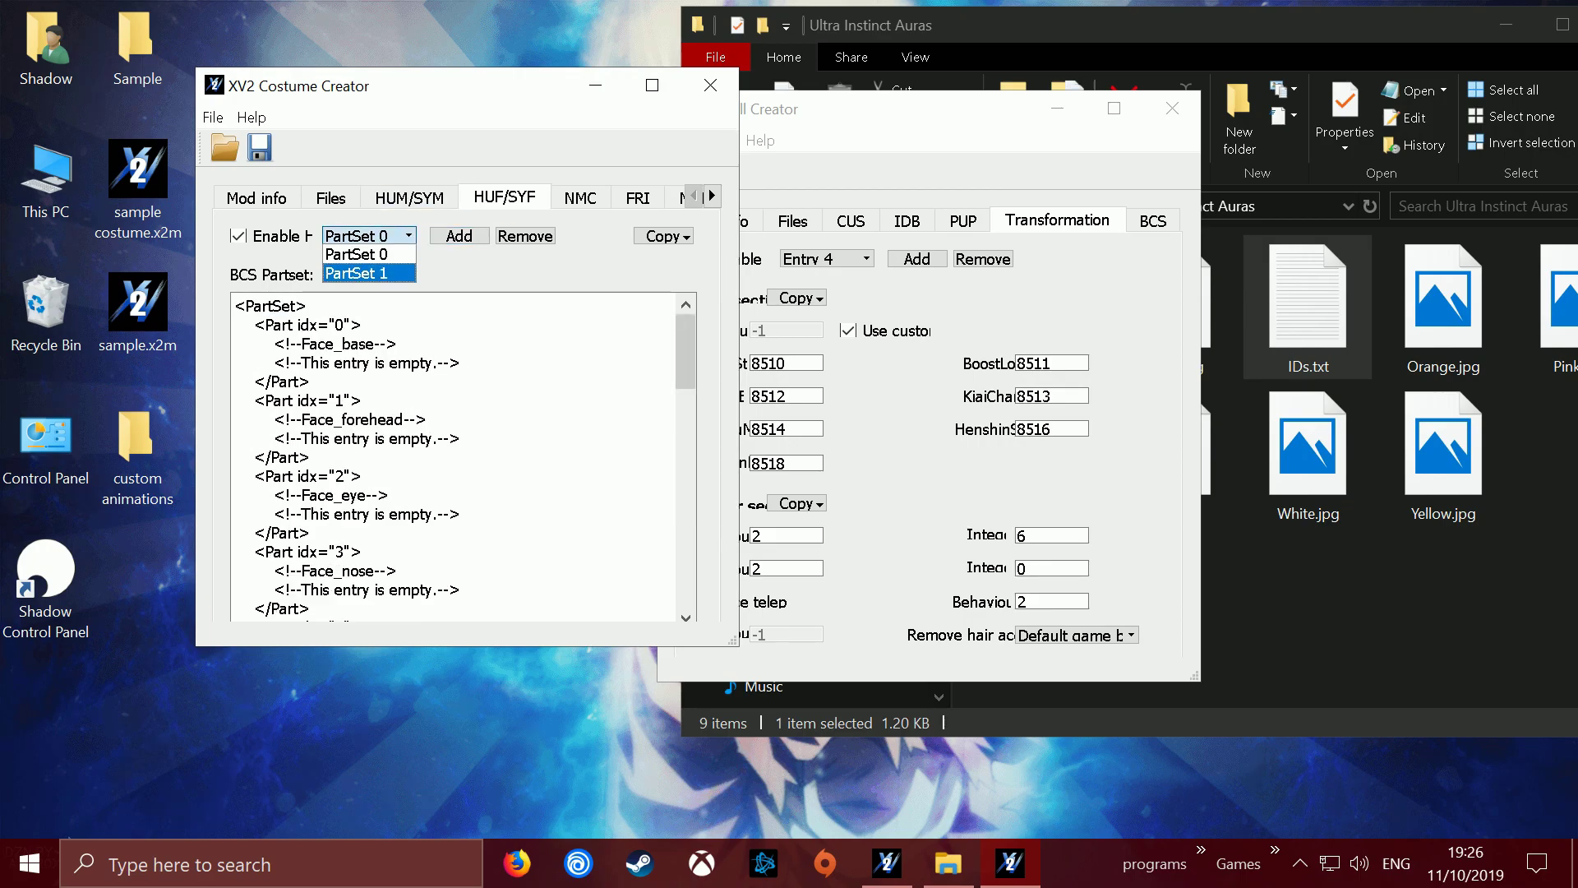
pyautogui.click(356, 273)
pyautogui.click(459, 235)
pyautogui.click(458, 235)
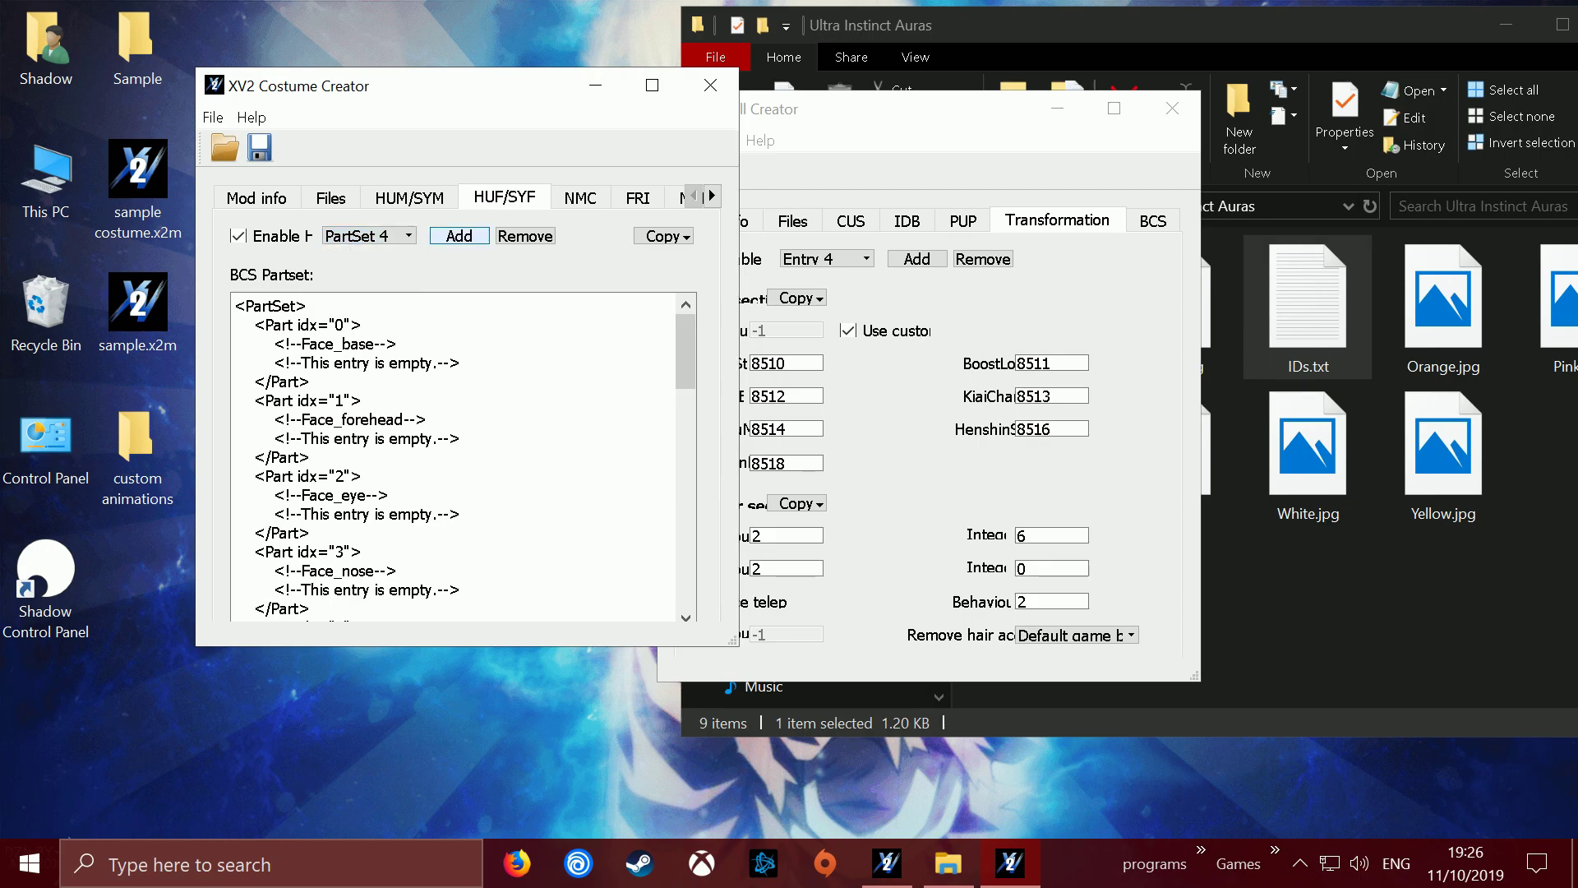
pyautogui.click(409, 235)
pyautogui.click(409, 197)
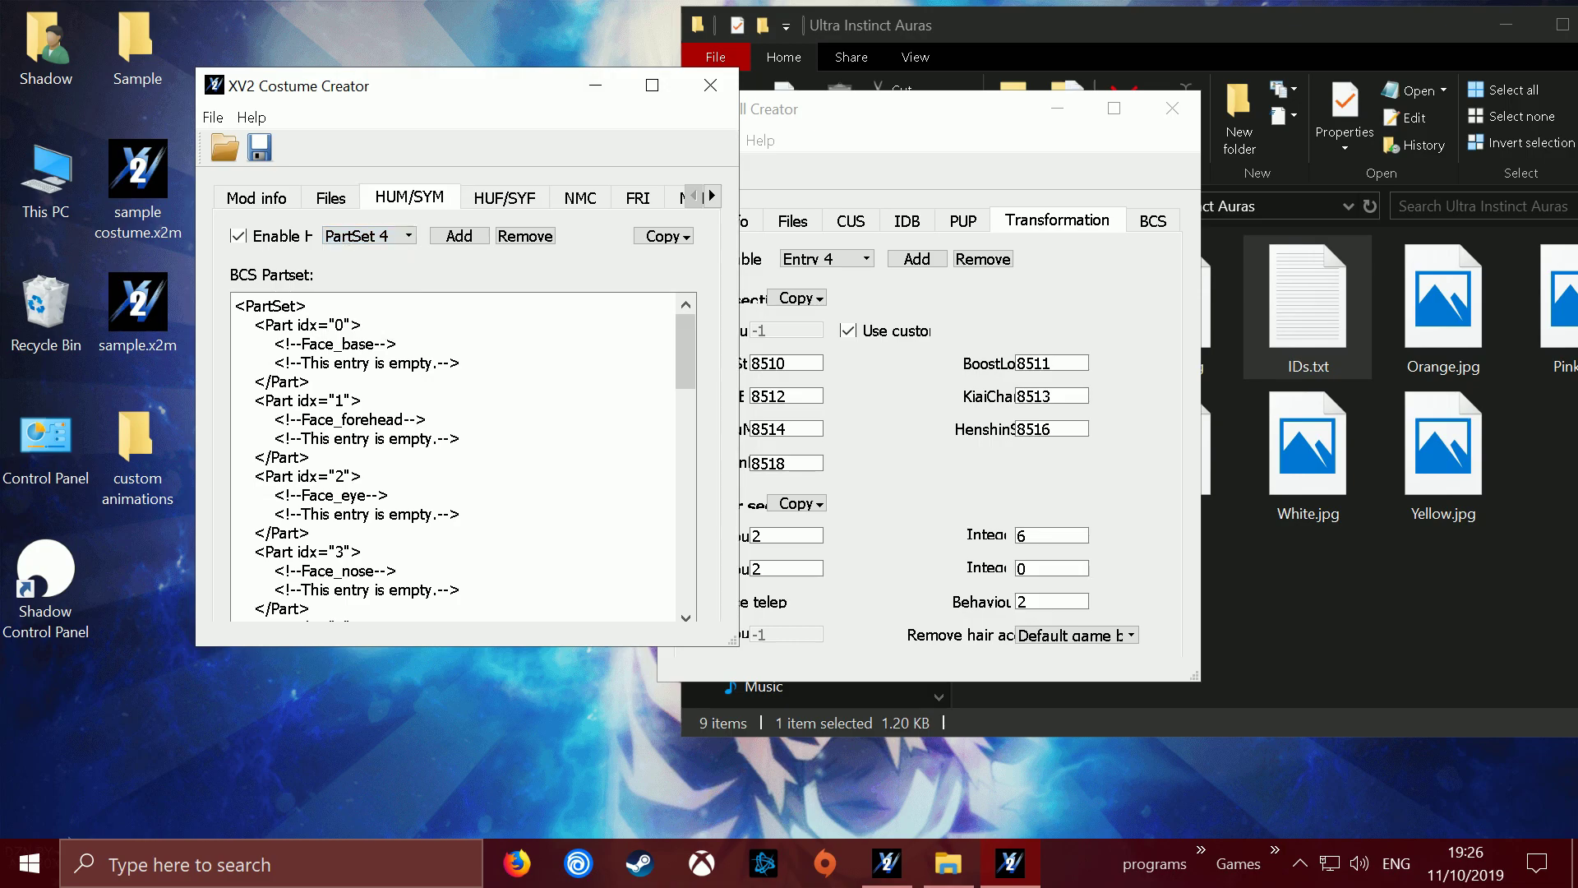
pyautogui.click(504, 198)
pyautogui.click(408, 198)
# - Generate a new GUID for the costume mod and save it over sample costume.x2m
pyautogui.click(257, 198)
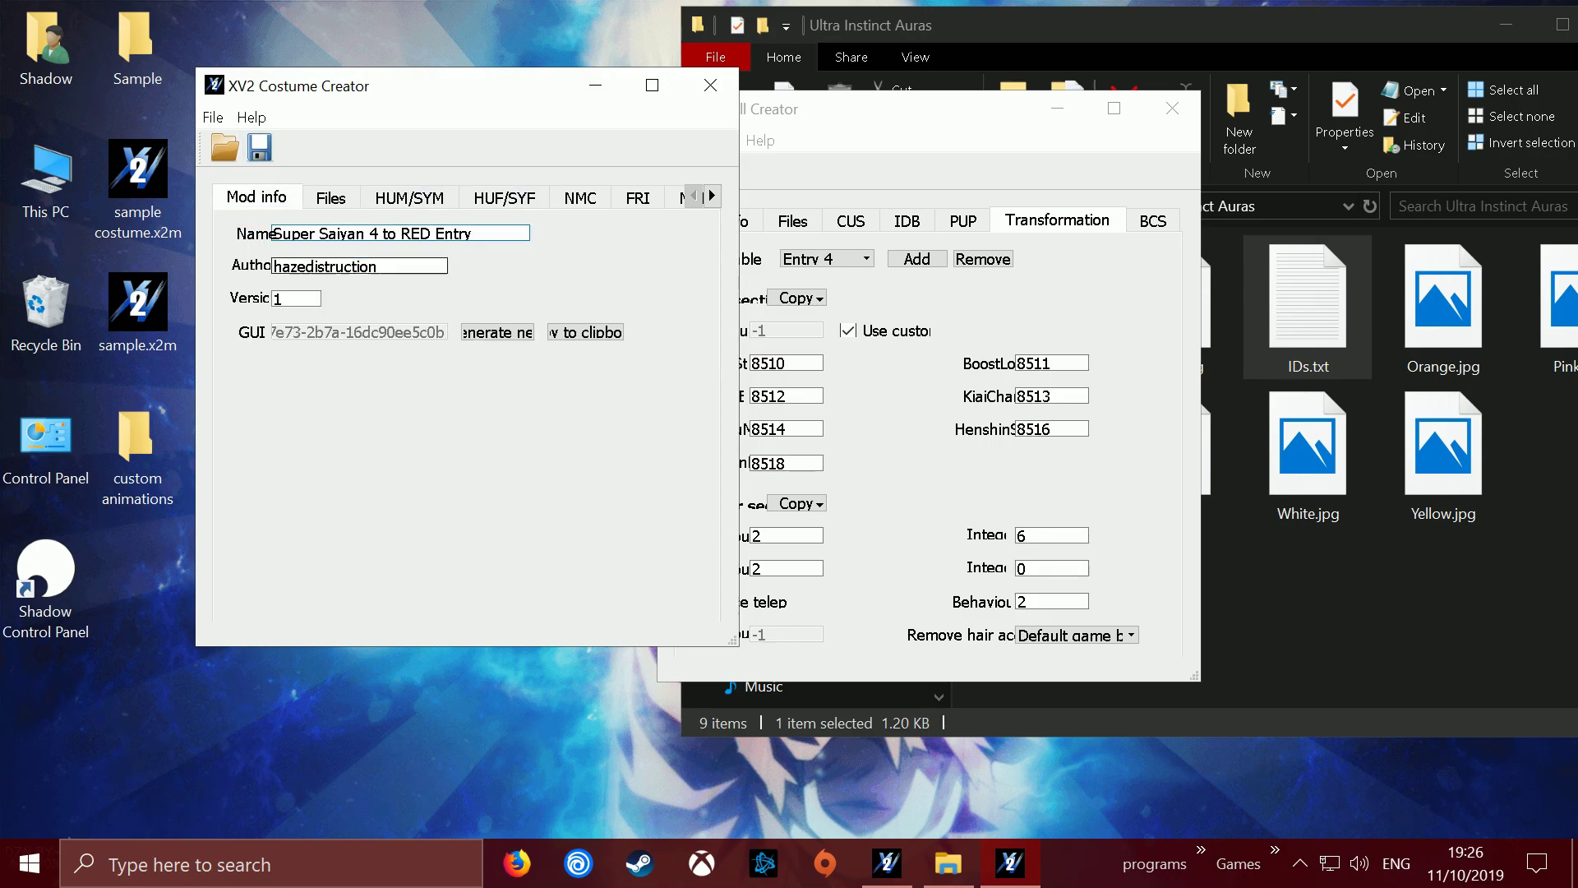
pyautogui.click(498, 332)
pyautogui.click(259, 147)
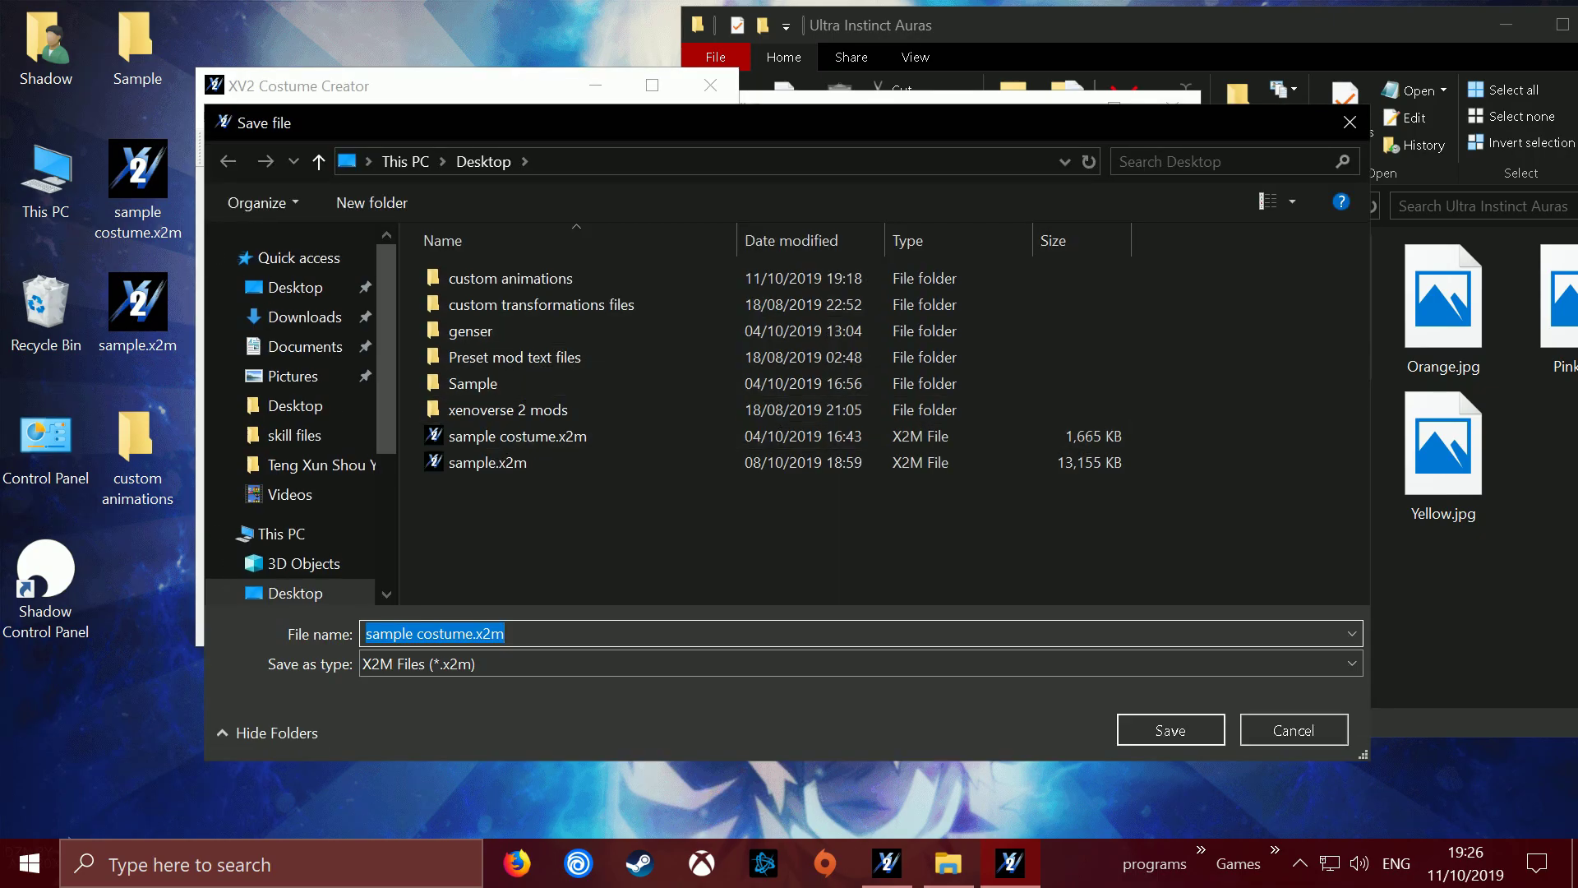
pyautogui.click(1170, 729)
pyautogui.press('Left')
pyautogui.press('Return')
pyautogui.press('Return')
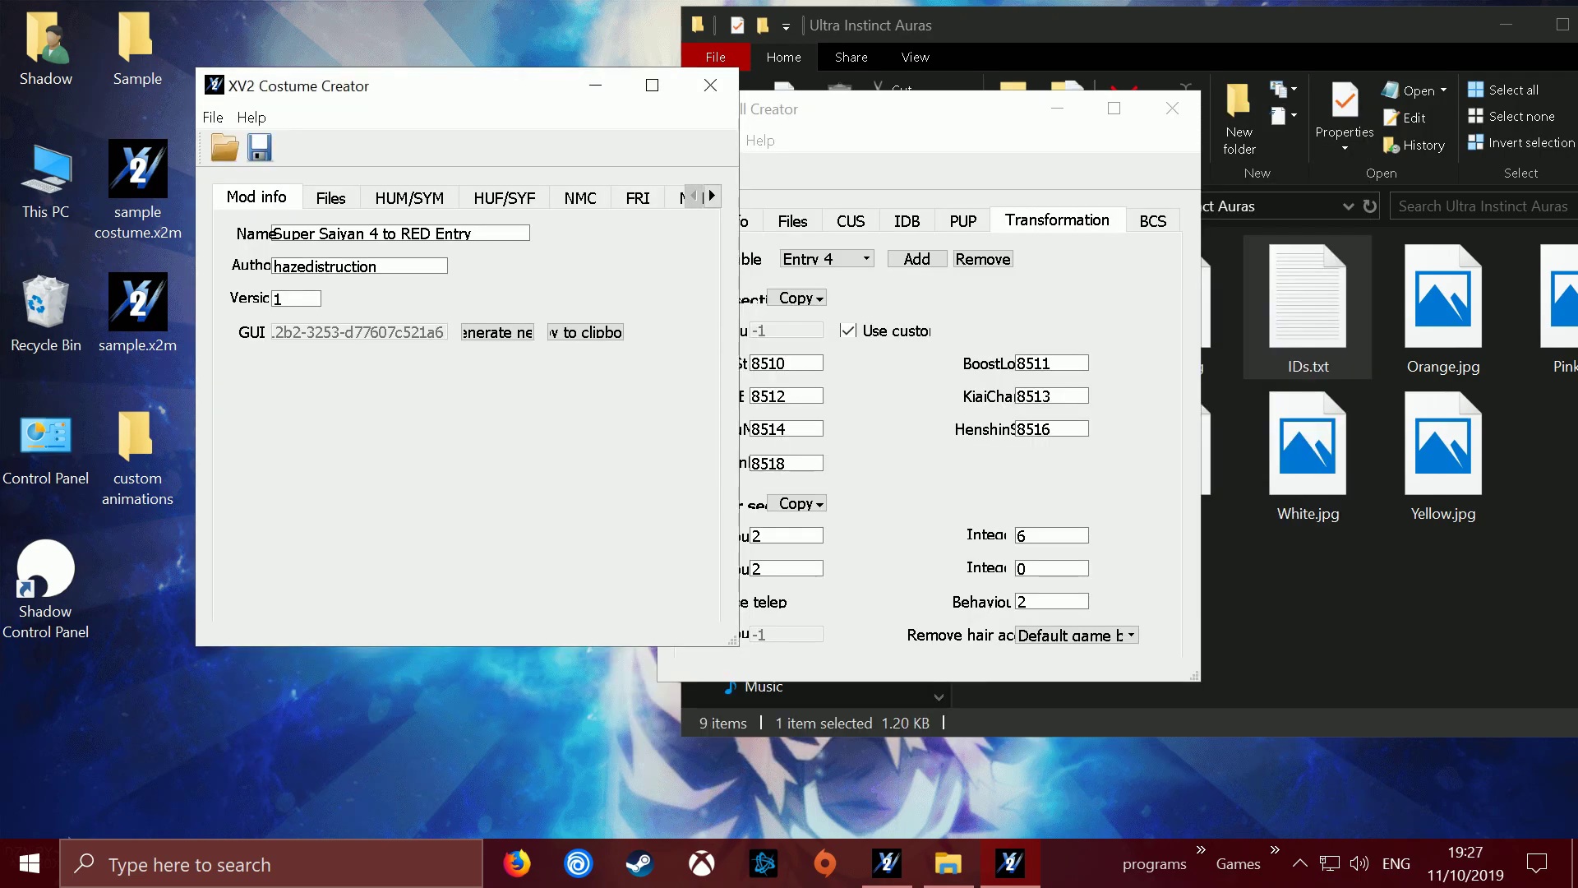
# - Set the costume's HUM and HUF directories to the HUM and HUF folders in Desktop/Sample/busts
pyautogui.click(330, 198)
pyautogui.click(678, 234)
pyautogui.press('Return')
pyautogui.press('Tab')
pyautogui.press('Return')
pyautogui.press('Tab')
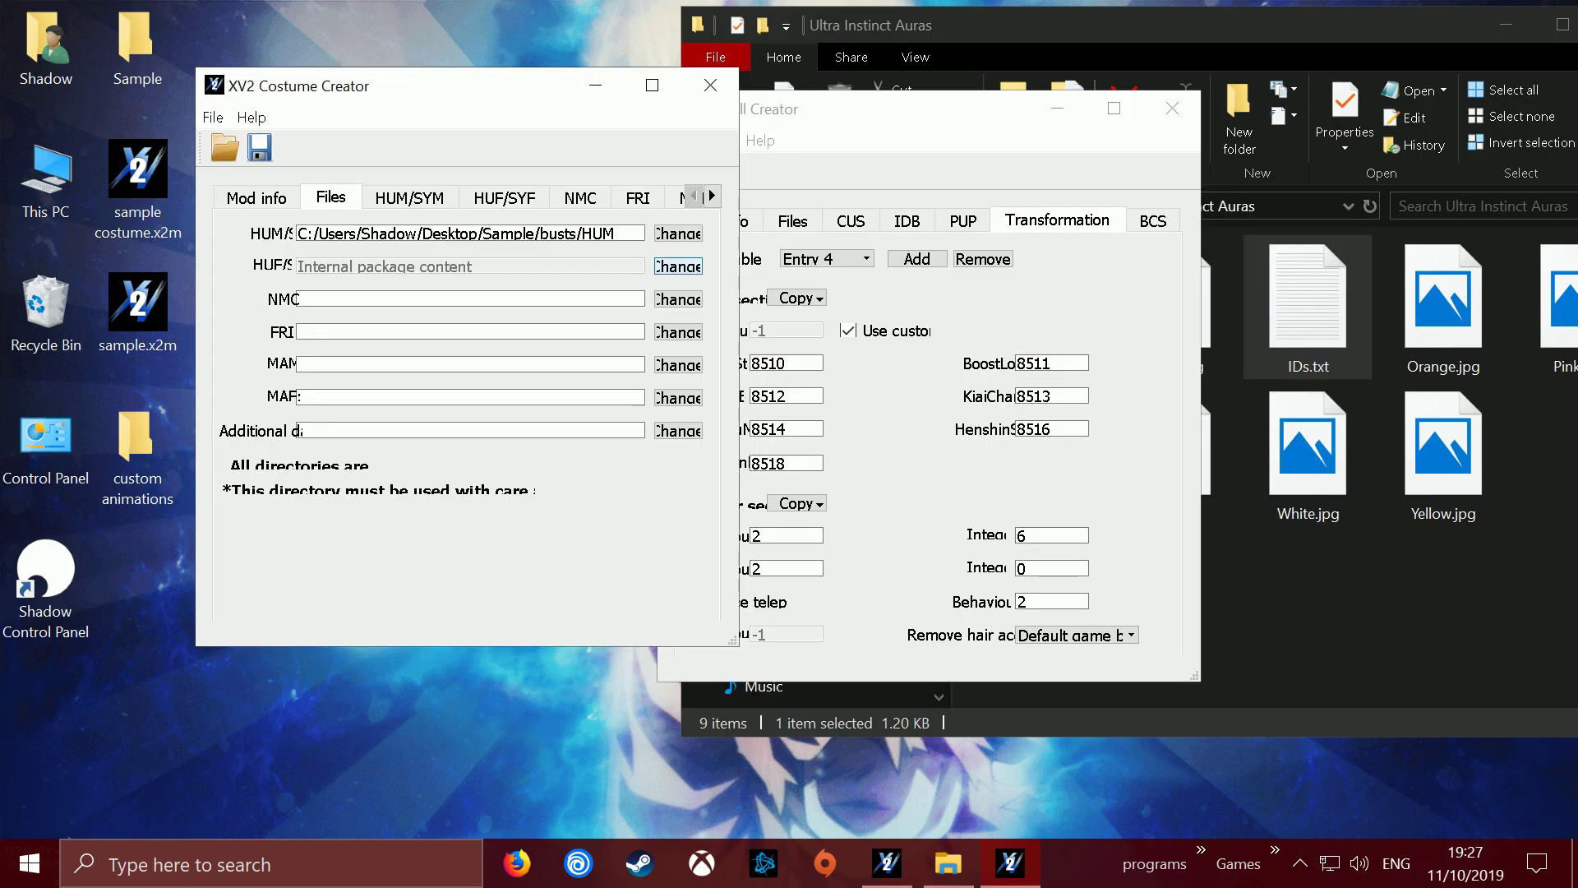
pyautogui.press('Return')
pyautogui.press('Tab')
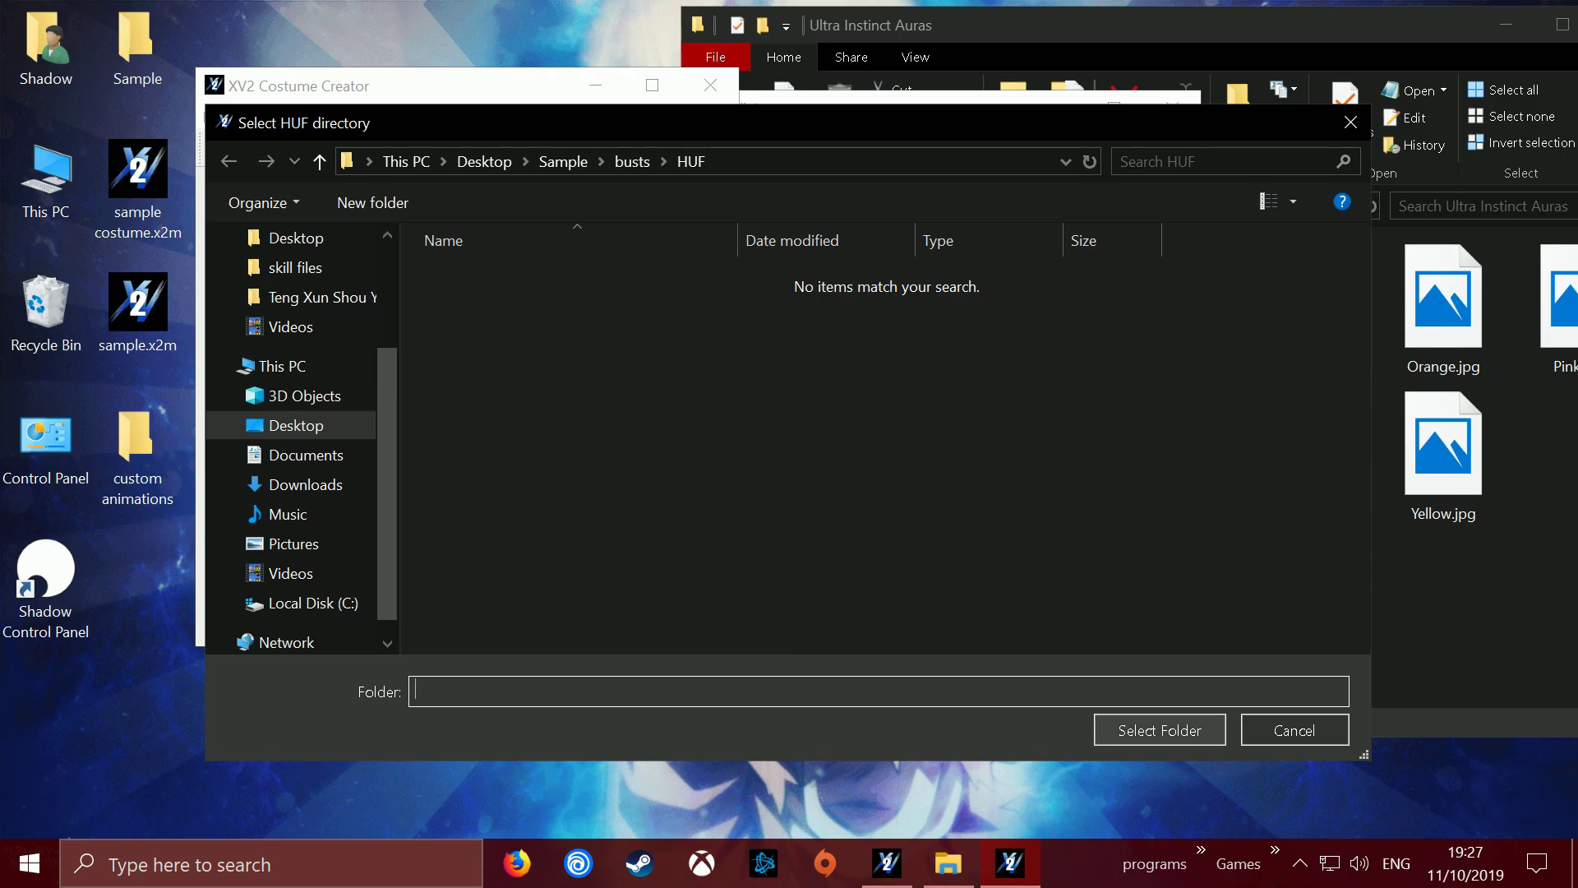
pyautogui.press('Return')
# - Save the costume over sample costume.x2m again and close the costume creator
pyautogui.click(259, 148)
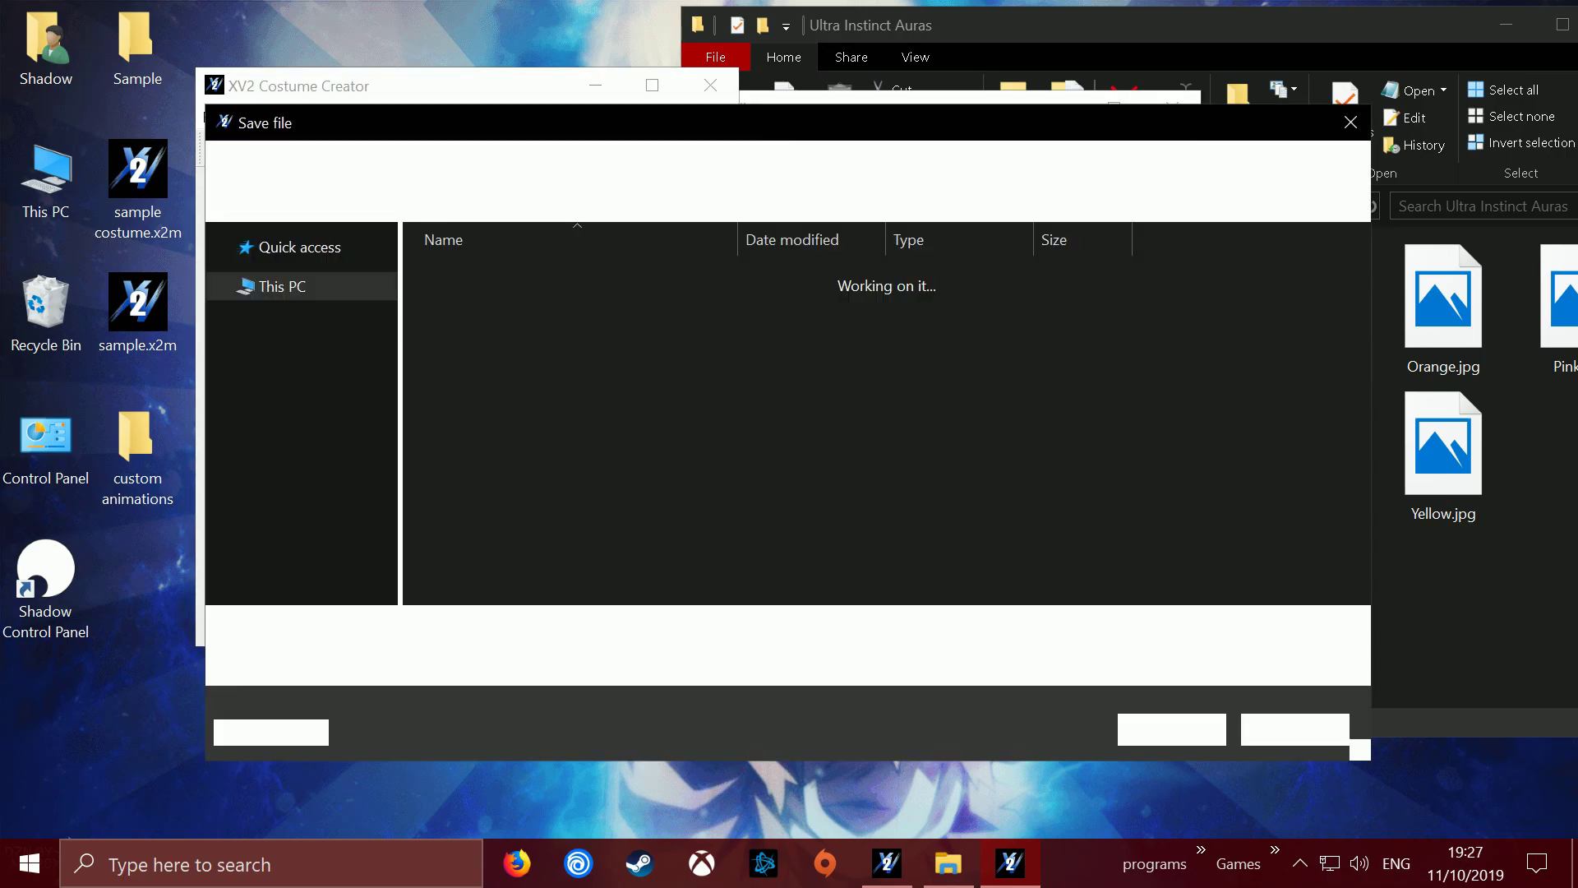
pyautogui.press('Return')
pyautogui.press('Left')
pyautogui.press('Return')
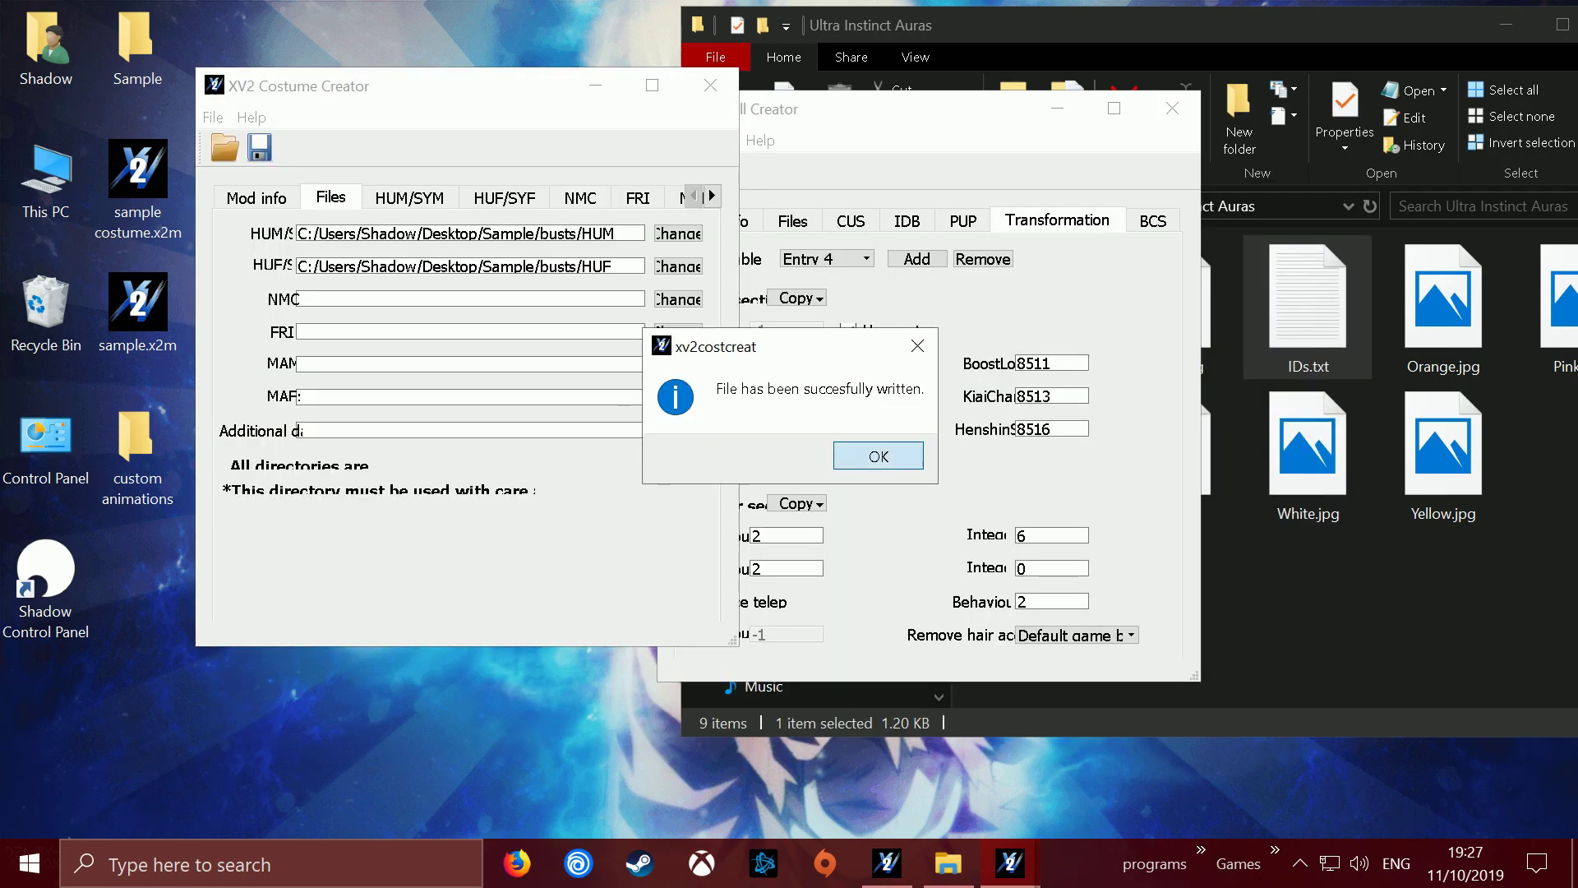
pyautogui.press('Return')
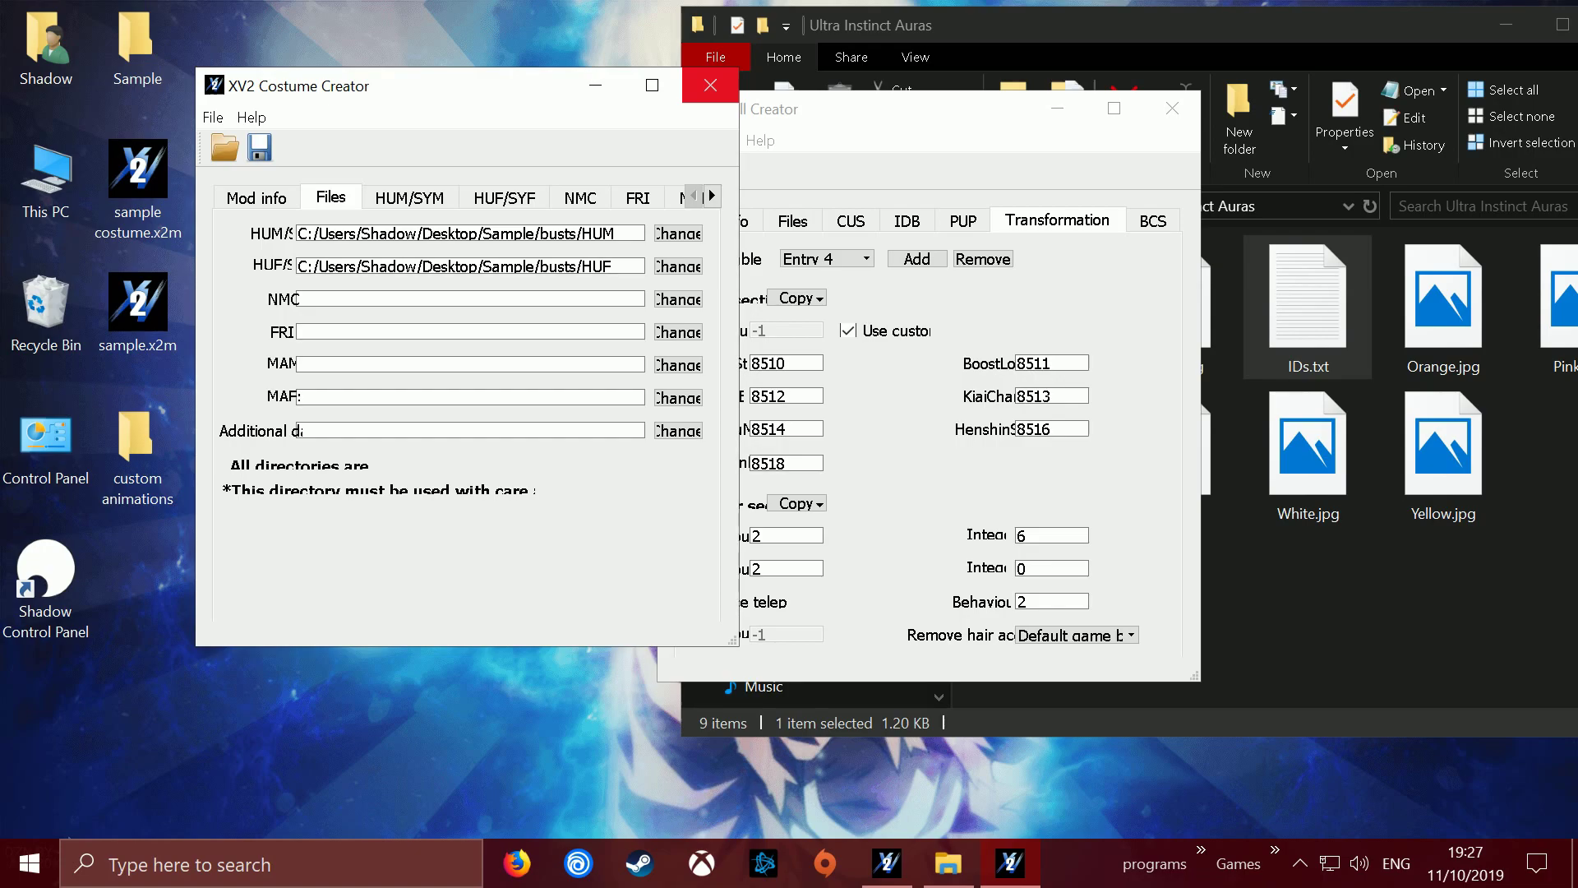
pyautogui.click(710, 85)
# - Replace the skill's embedded costume mod with the updated sample costume.x2m from the Desktop, embedding it rather than linking it
pyautogui.moveTo(822, 108); pyautogui.dragTo(386, 86)
pyautogui.click(717, 198)
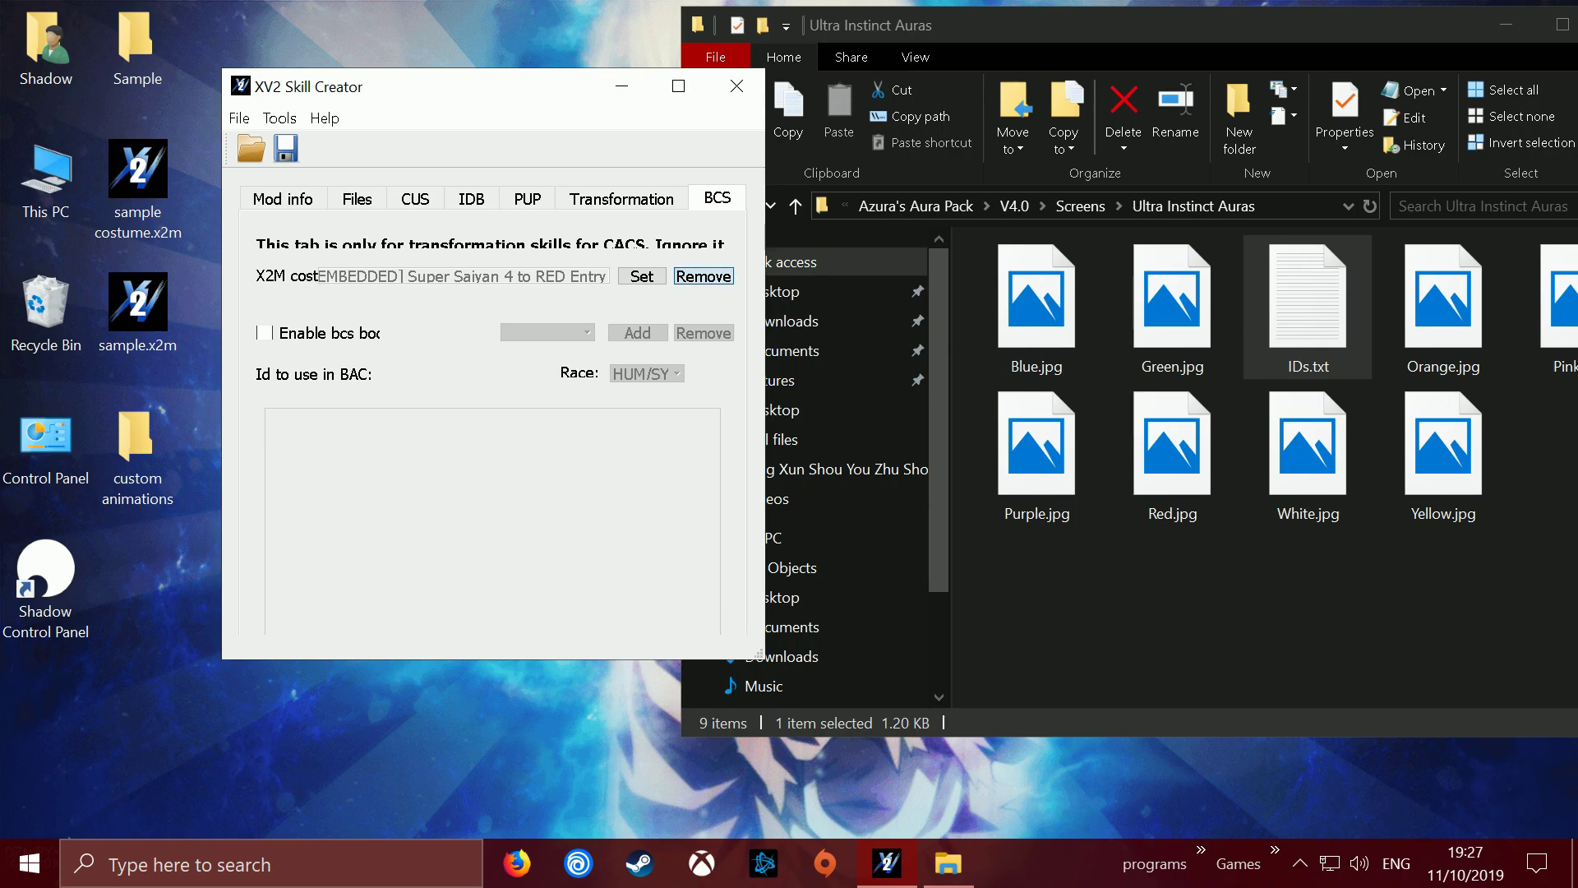
pyautogui.click(703, 277)
pyautogui.click(642, 276)
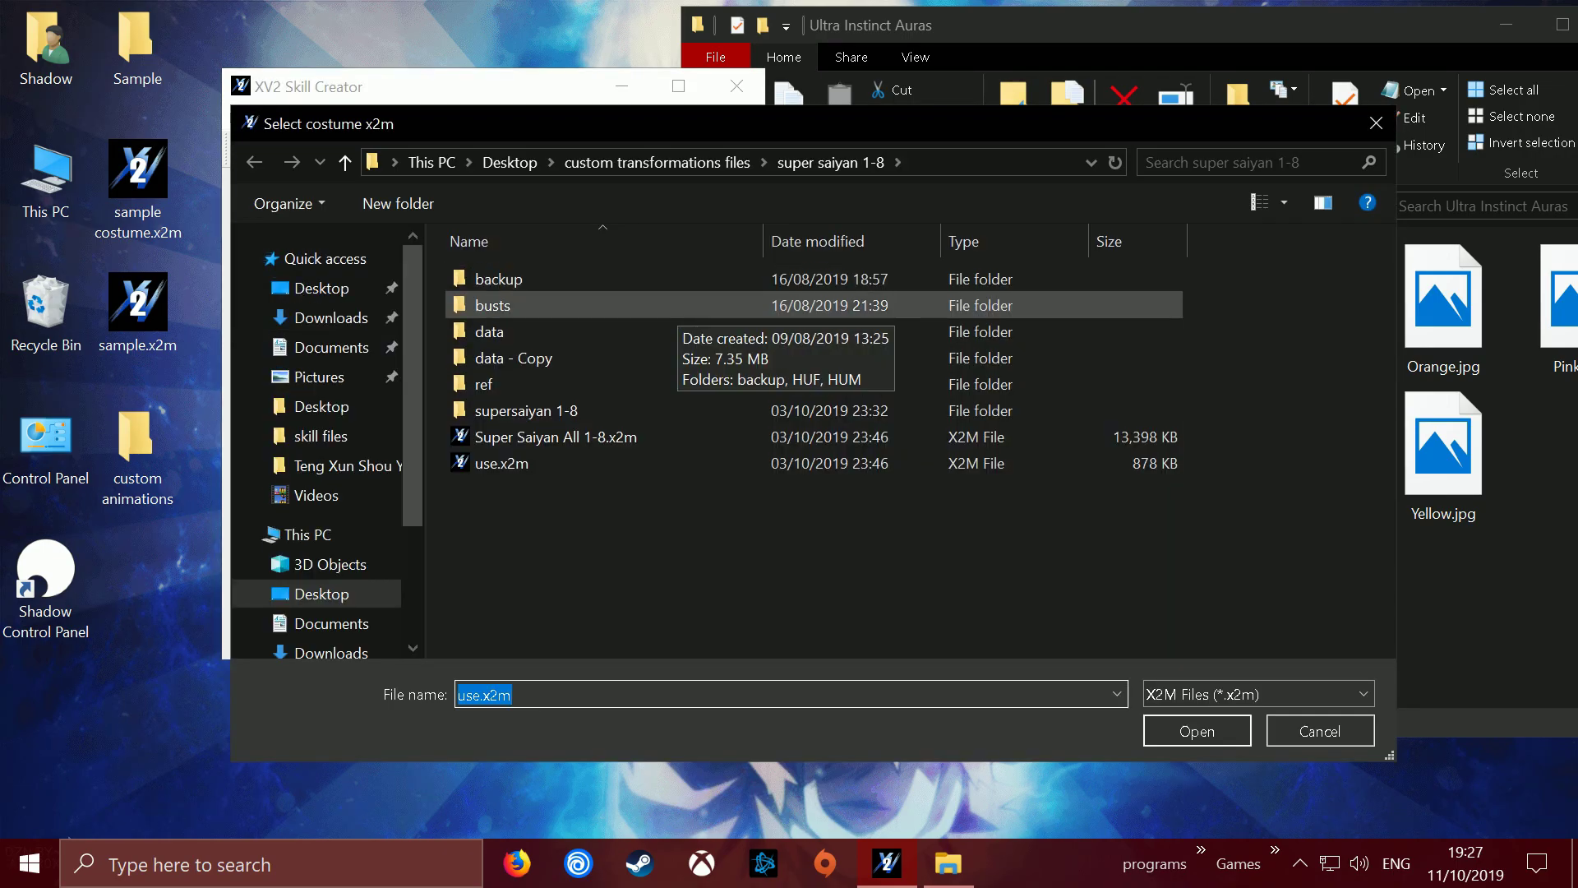
pyautogui.click(322, 287)
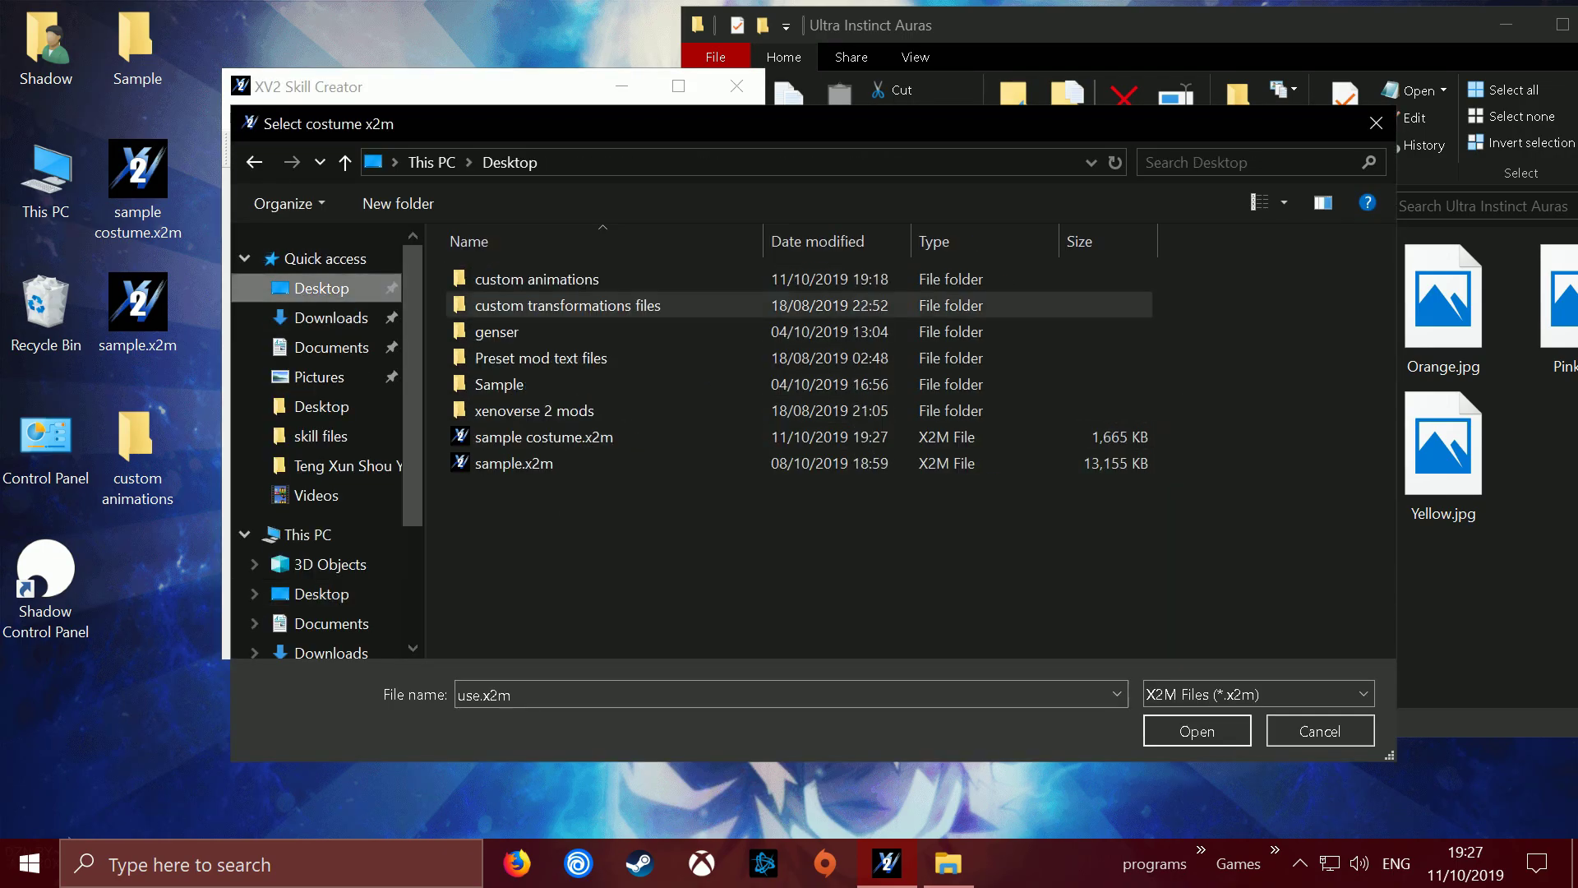
pyautogui.click(543, 436)
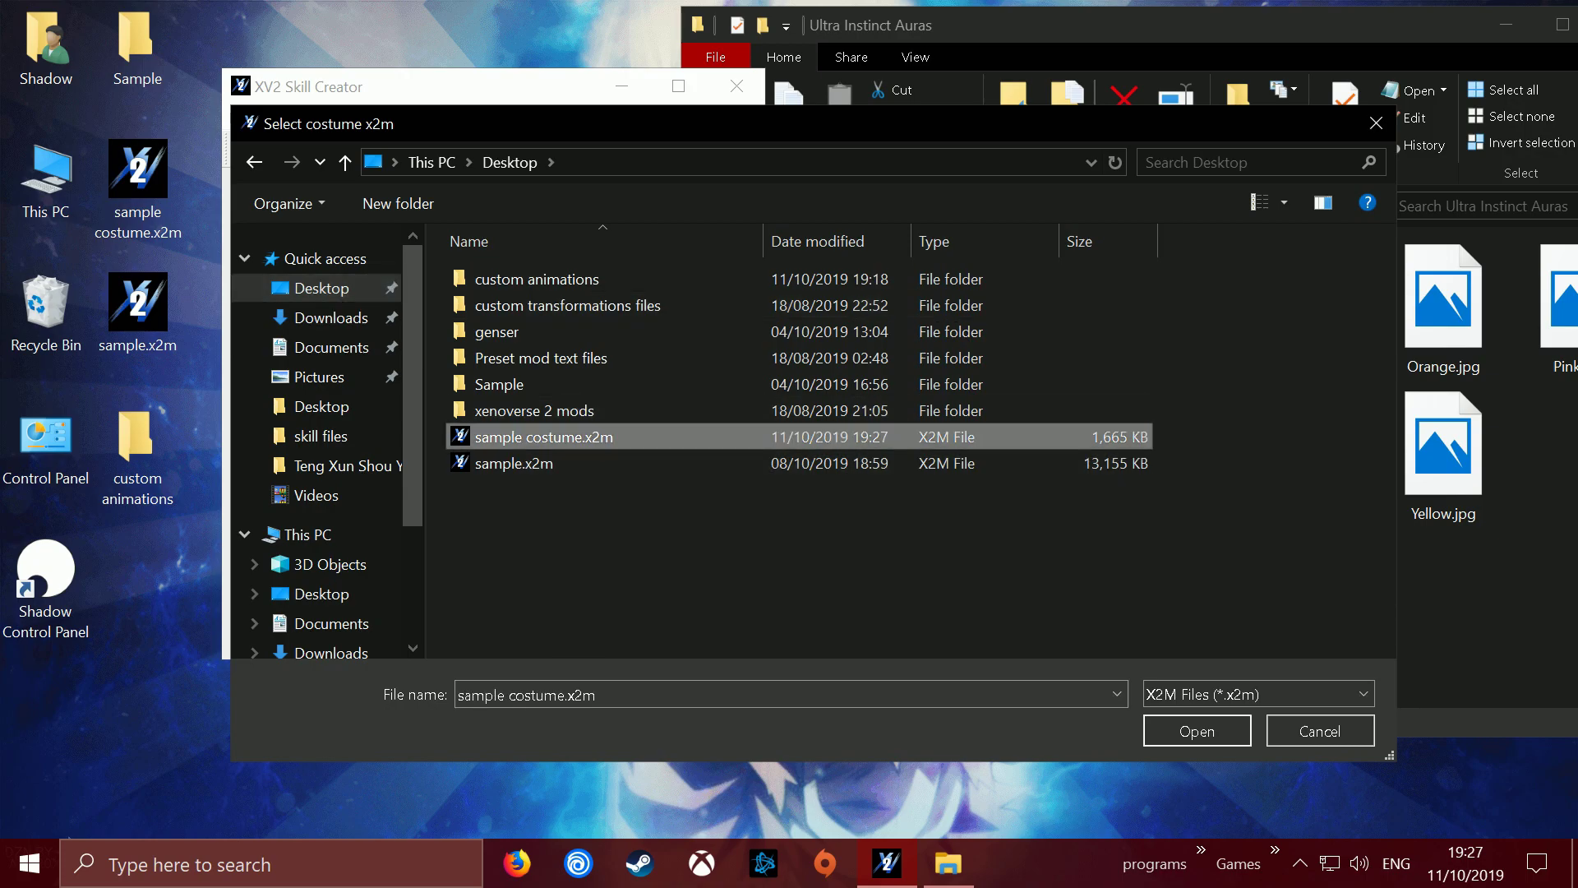
pyautogui.press('Return')
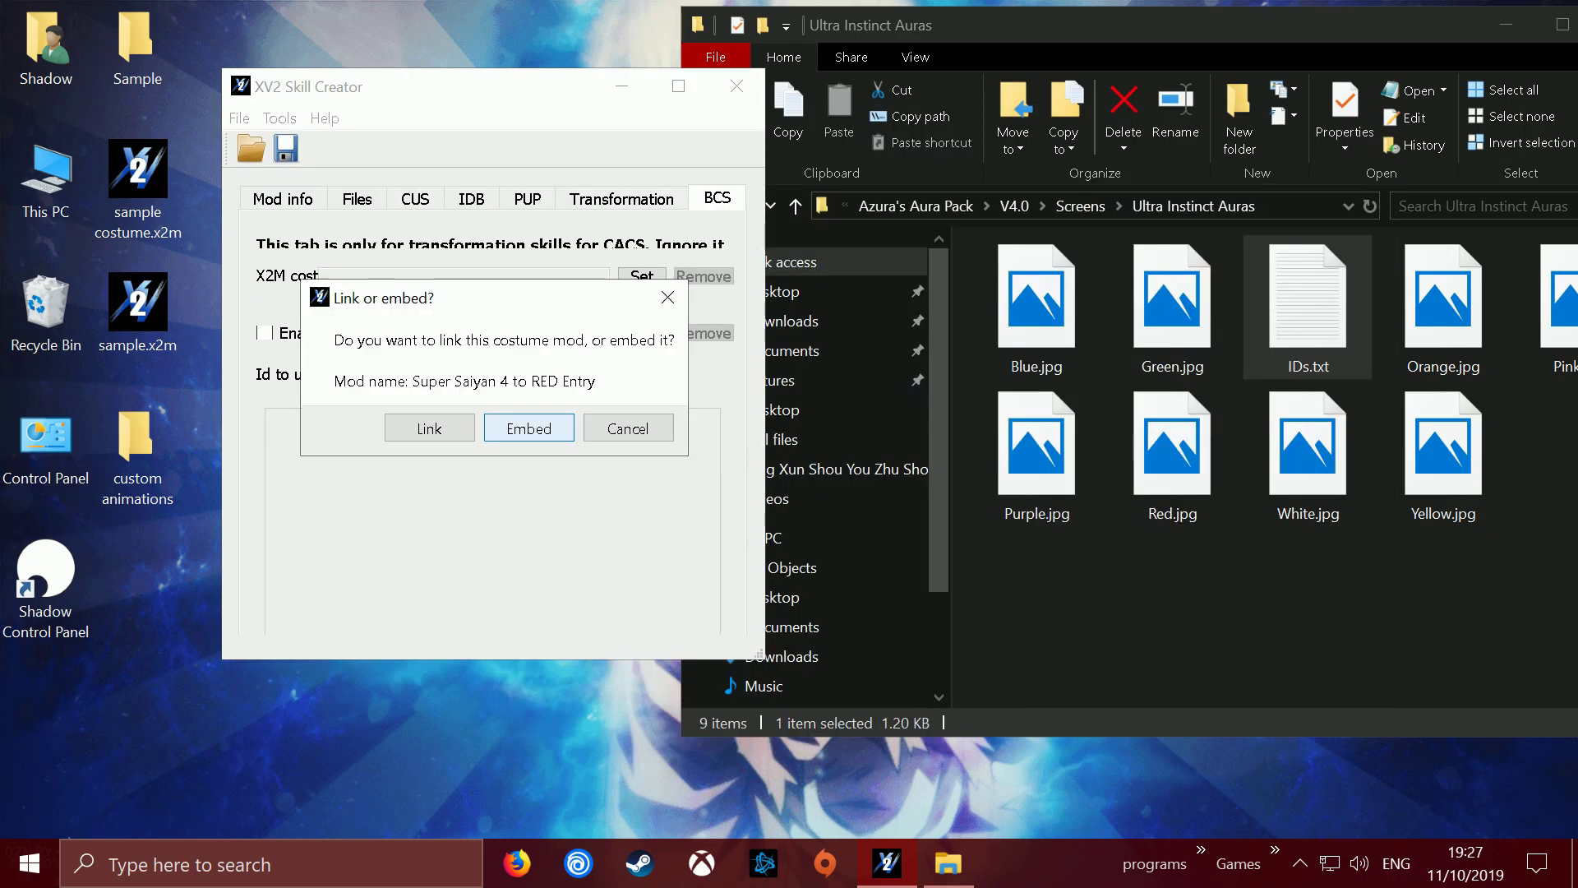
pyautogui.press('Return')
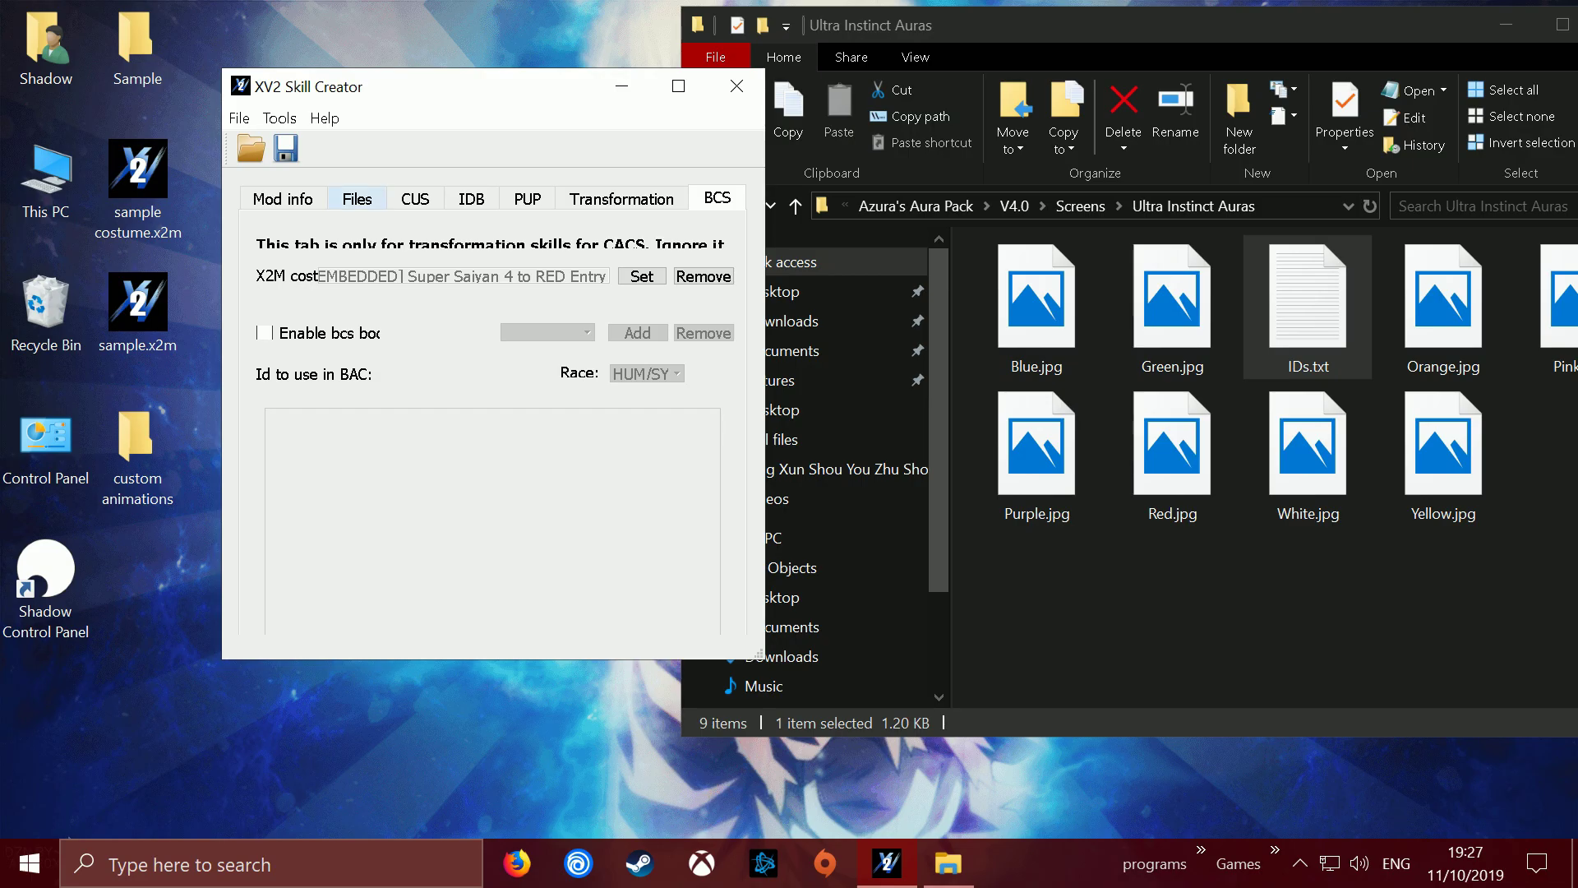
# - Set the skill mod's version to 1.1 in its mod information
pyautogui.click(356, 198)
pyautogui.click(282, 198)
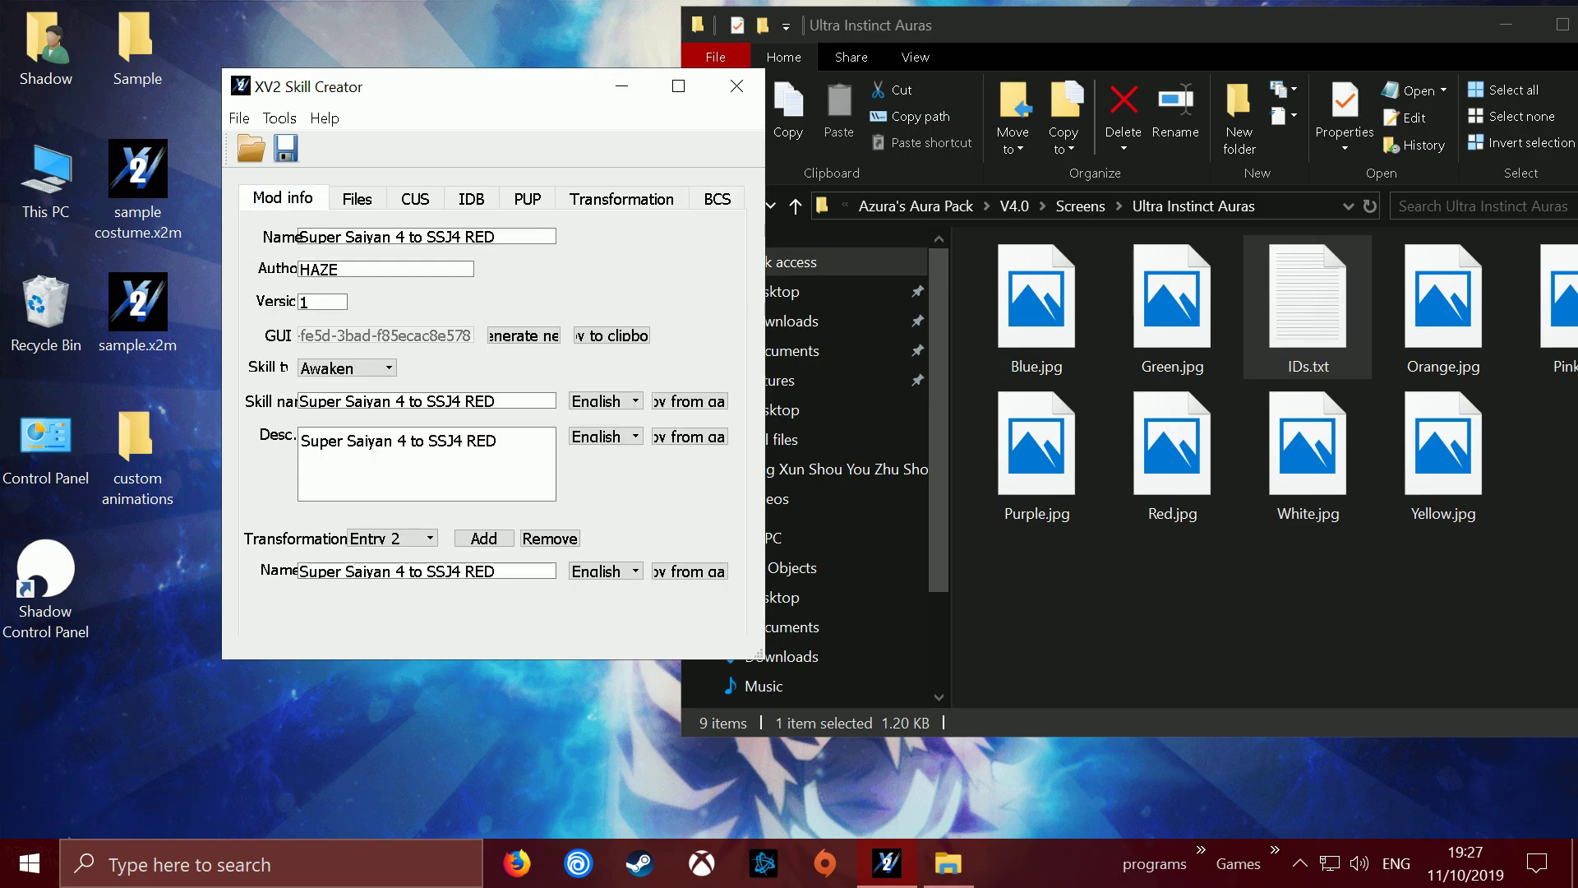
pyautogui.click(326, 301)
pyautogui.write('.1')
# - Check the skill's CUS, transformation and BCS settings and save the skill over sample.x2m on the Desktop
pyautogui.click(415, 198)
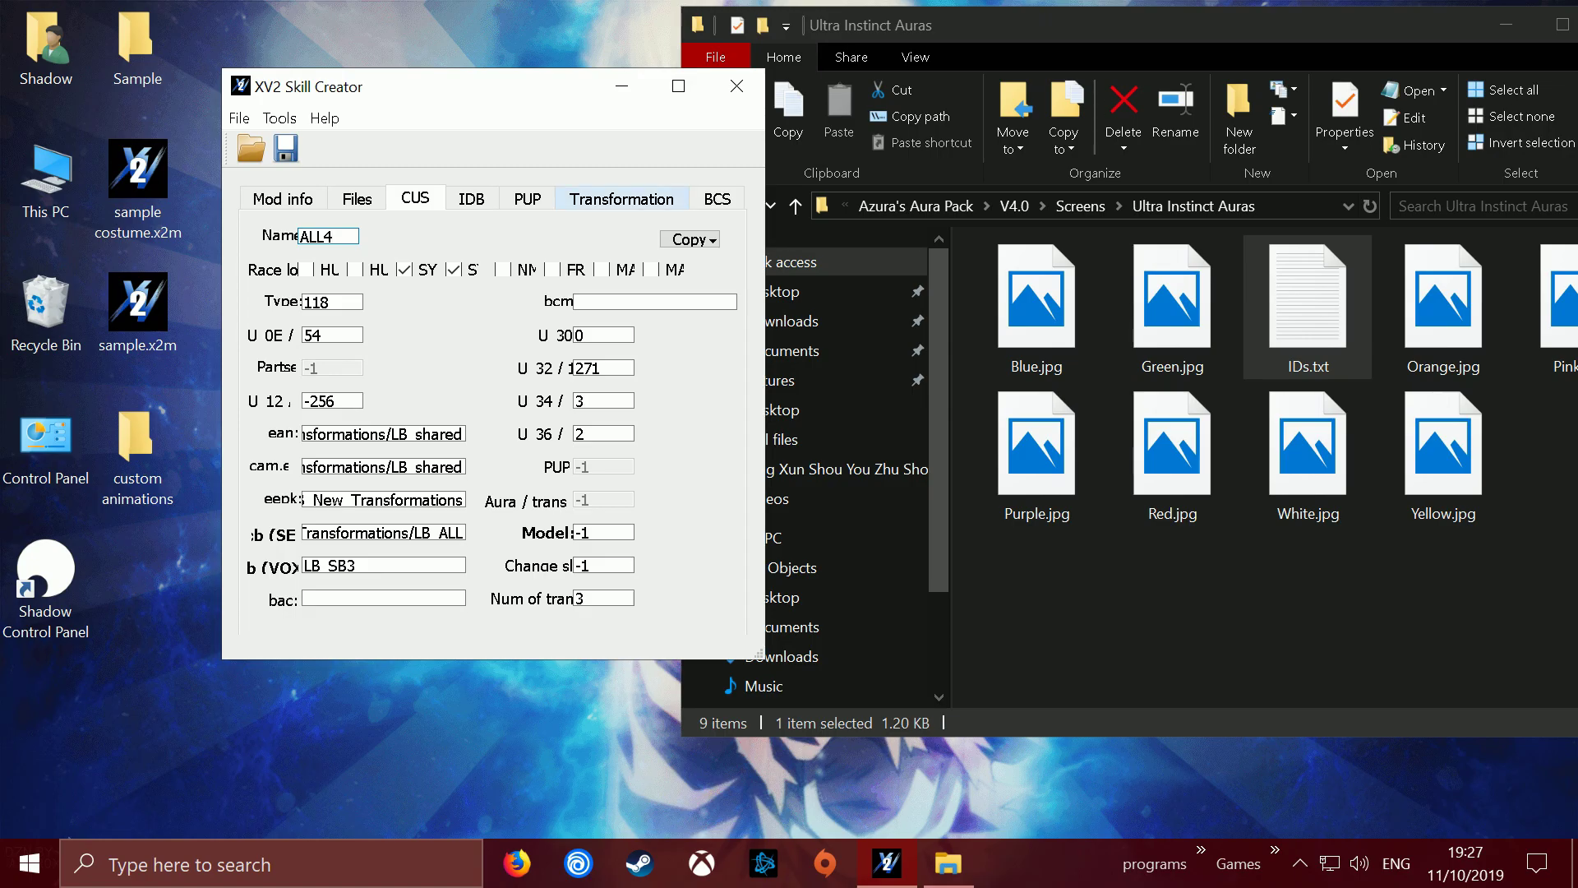
pyautogui.click(621, 199)
pyautogui.click(717, 198)
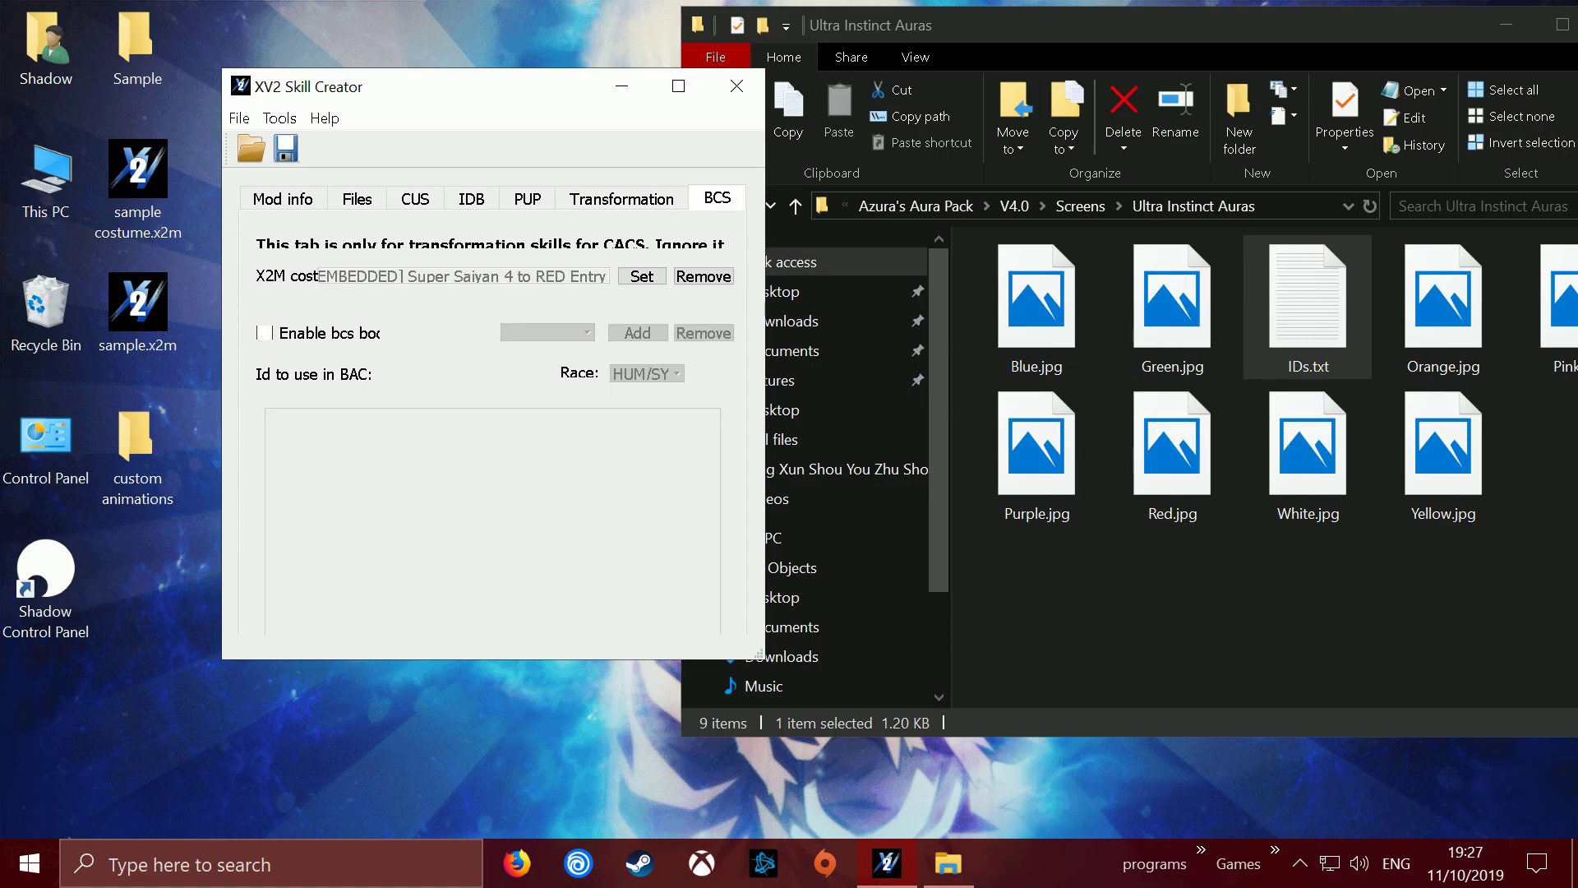
pyautogui.click(286, 148)
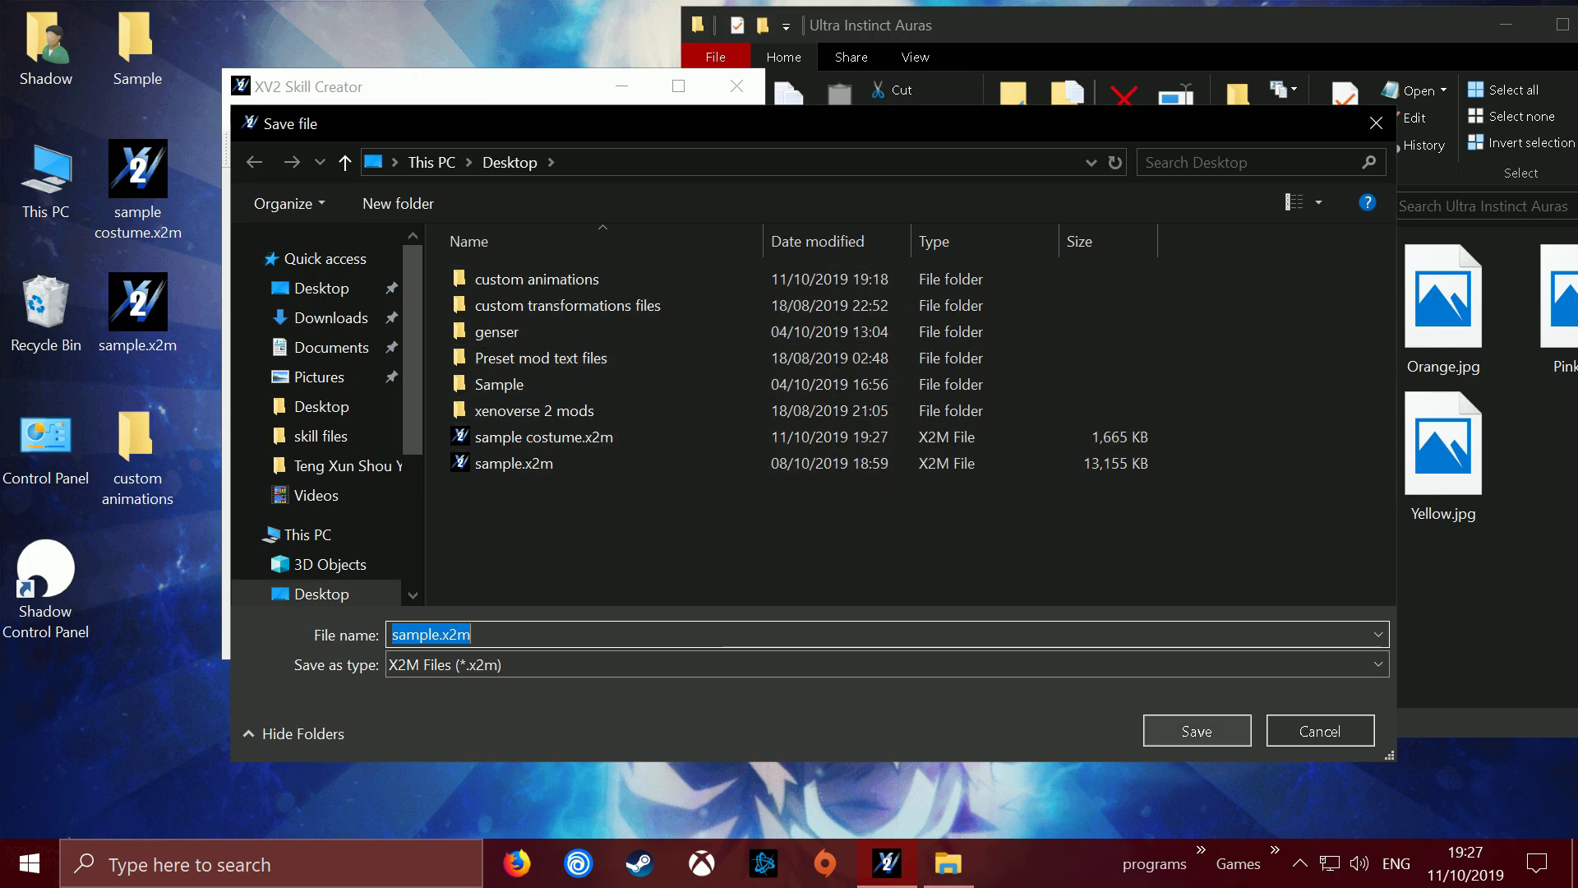
pyautogui.press('Return')
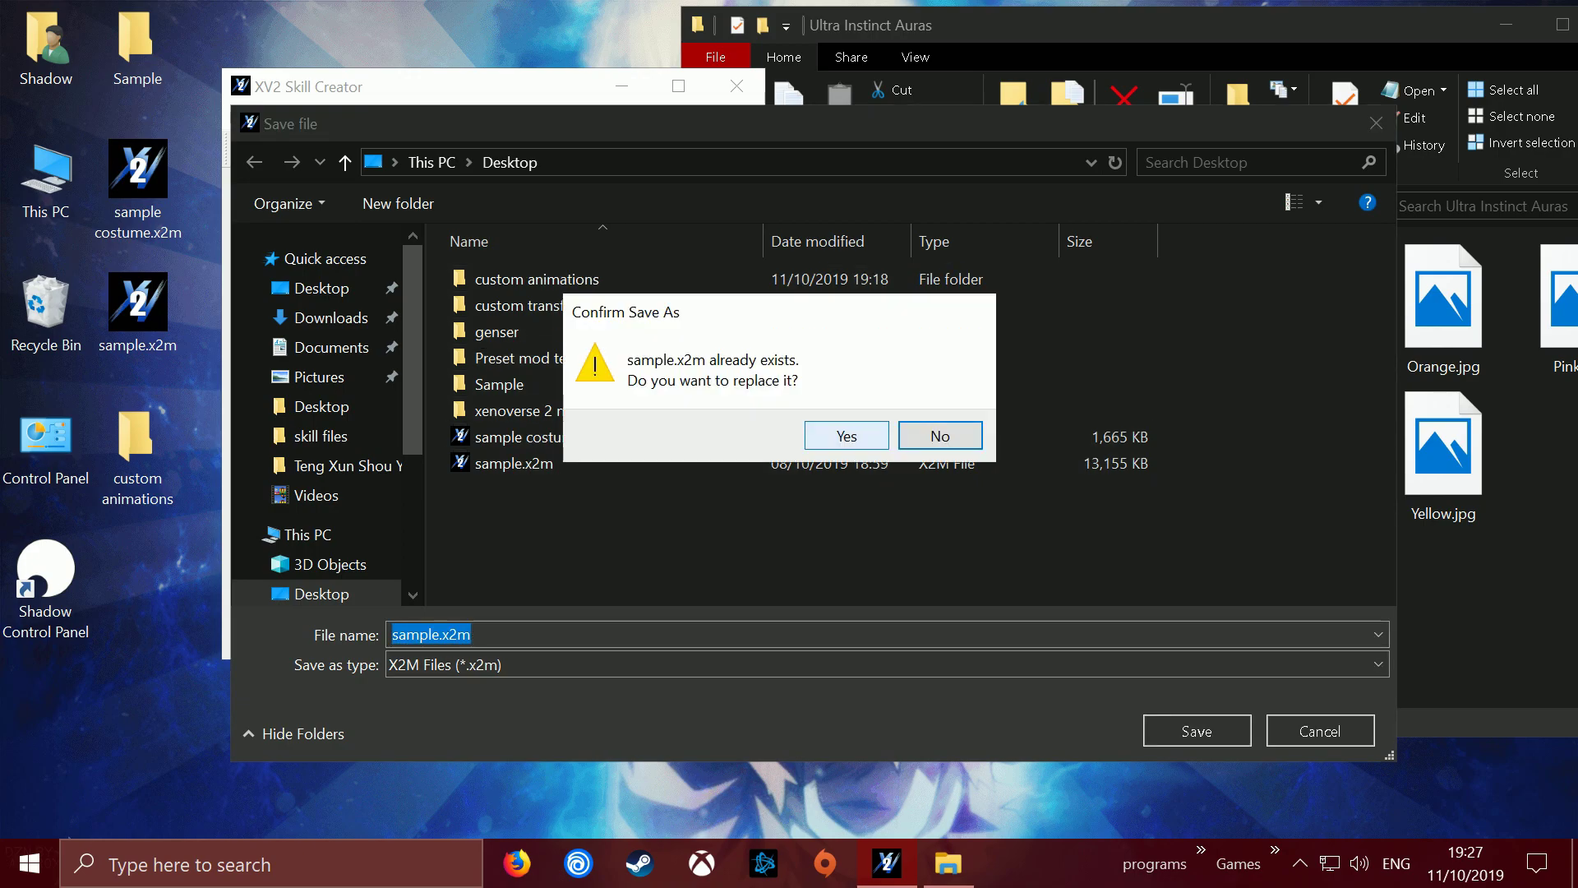
pyautogui.click(846, 435)
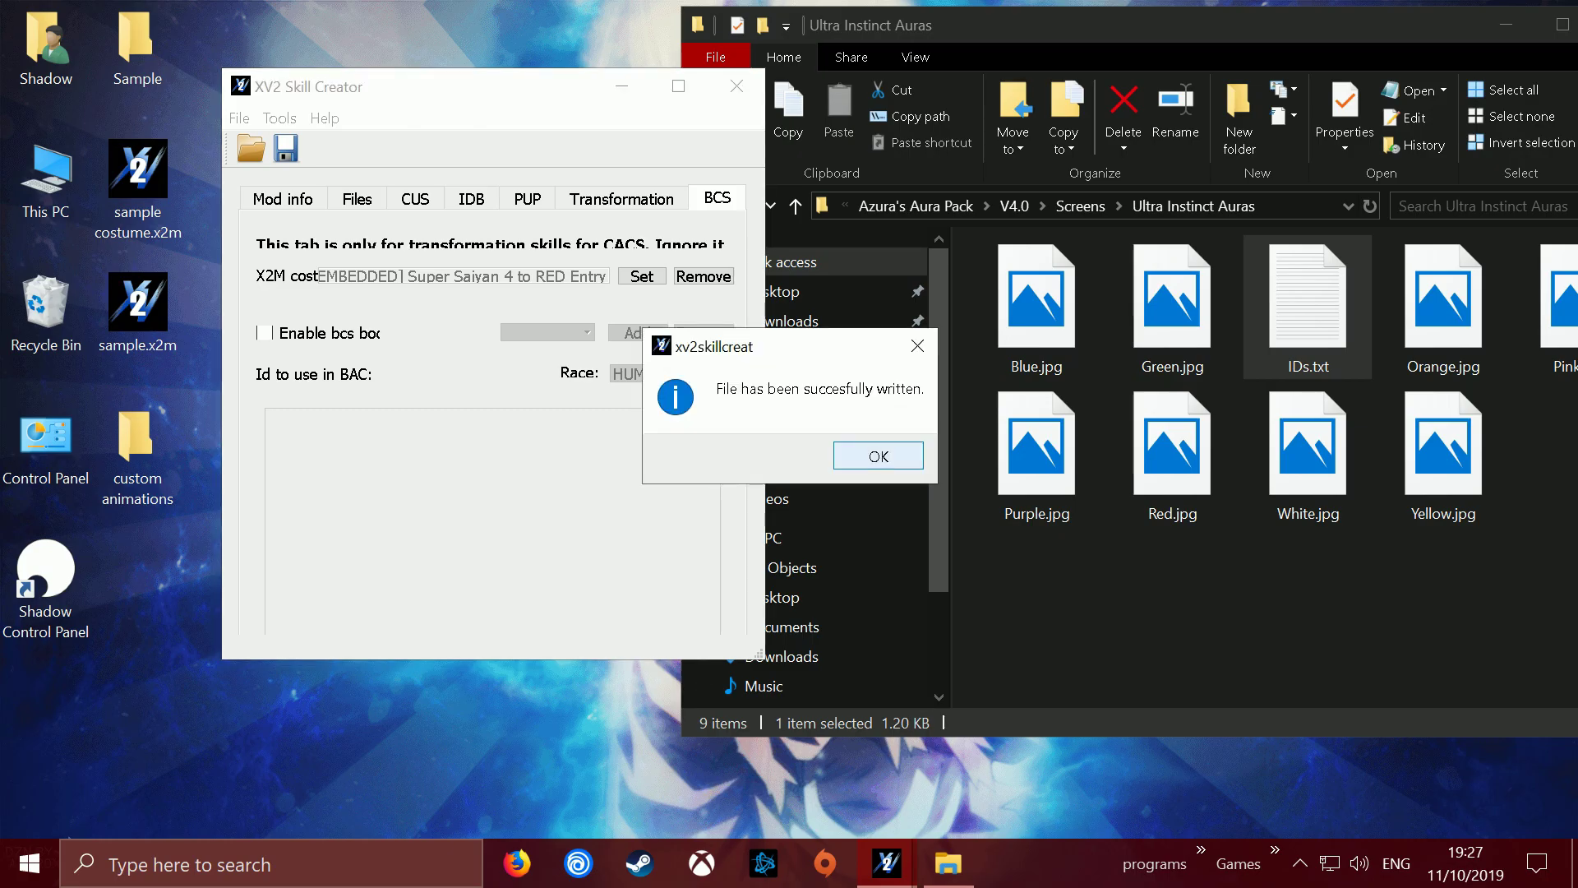
pyautogui.click(877, 456)
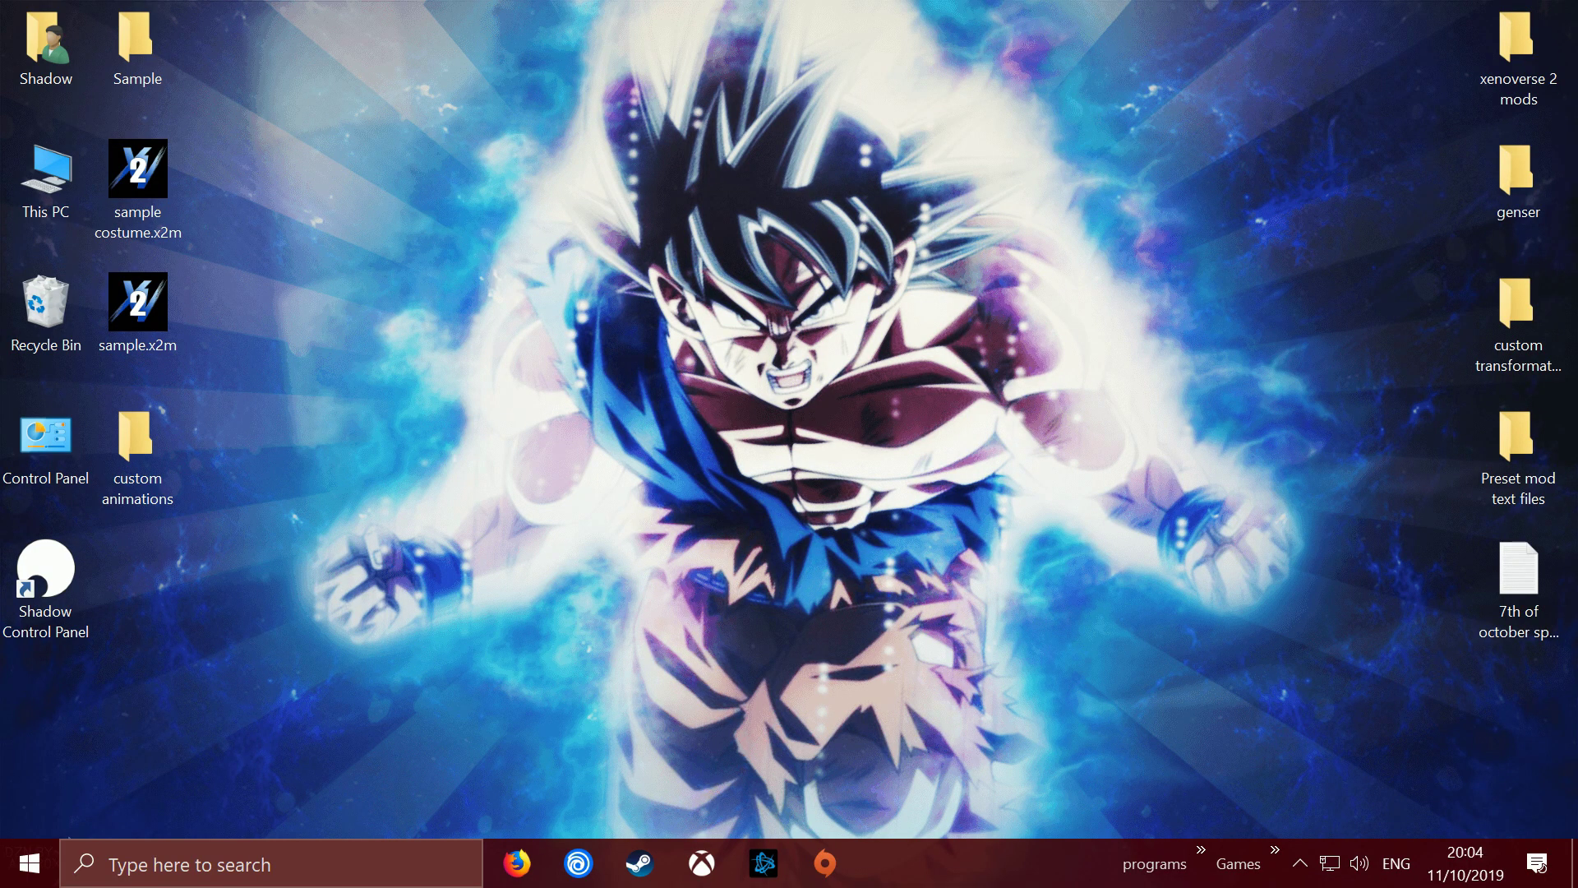
# - Switch to Dragon Ball Xenoverse 2 by launching DBXV2.exe, allow it to run, and start the game with the first character slot
pyautogui.click(1274, 855)
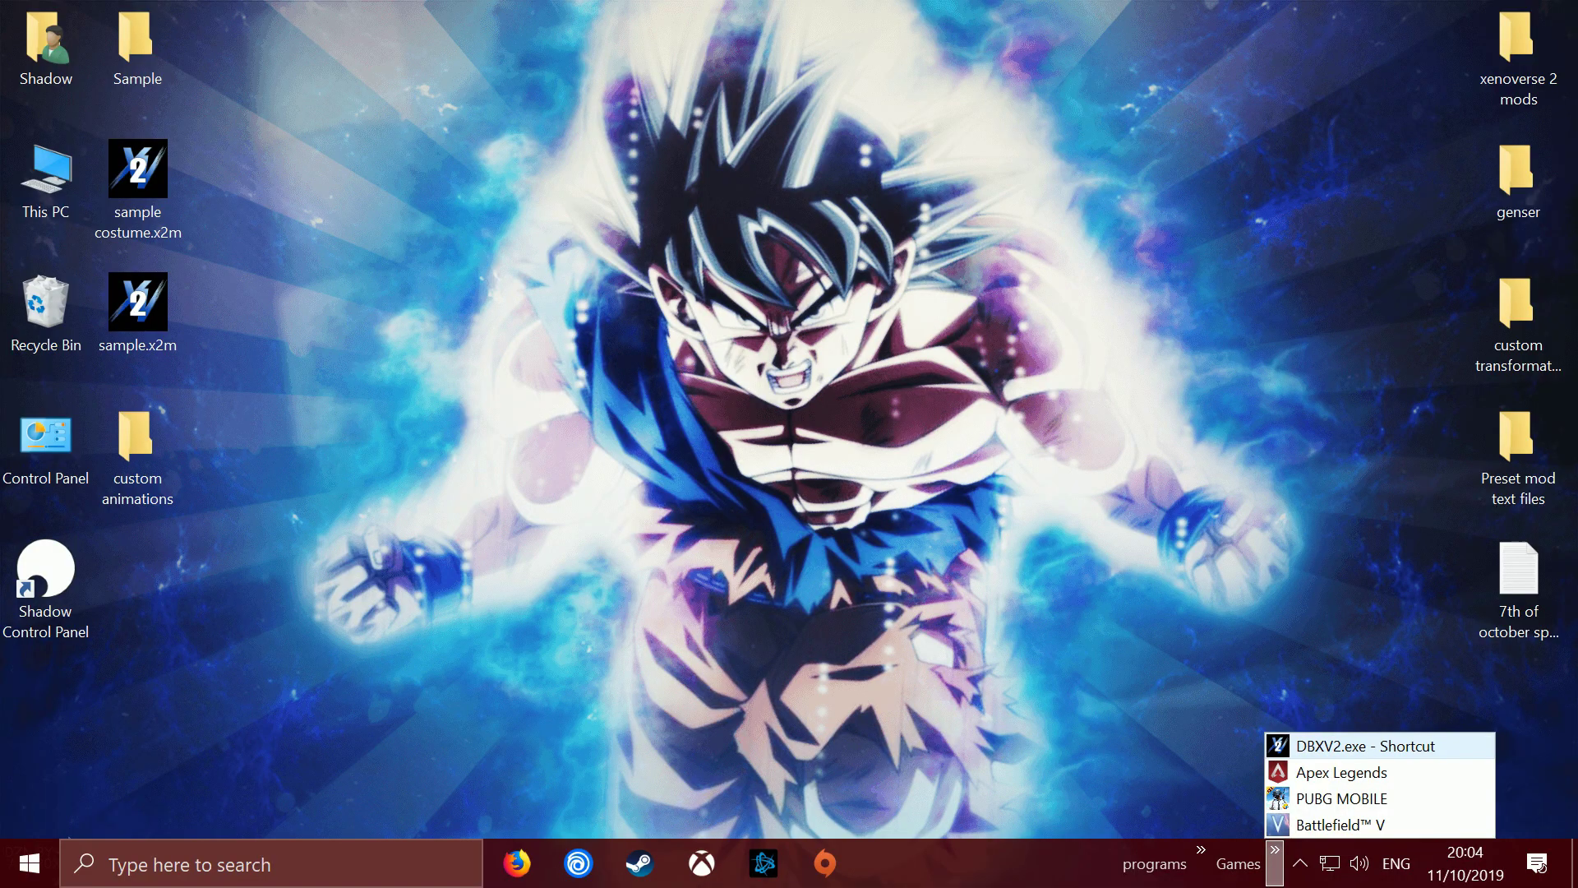
pyautogui.click(1348, 748)
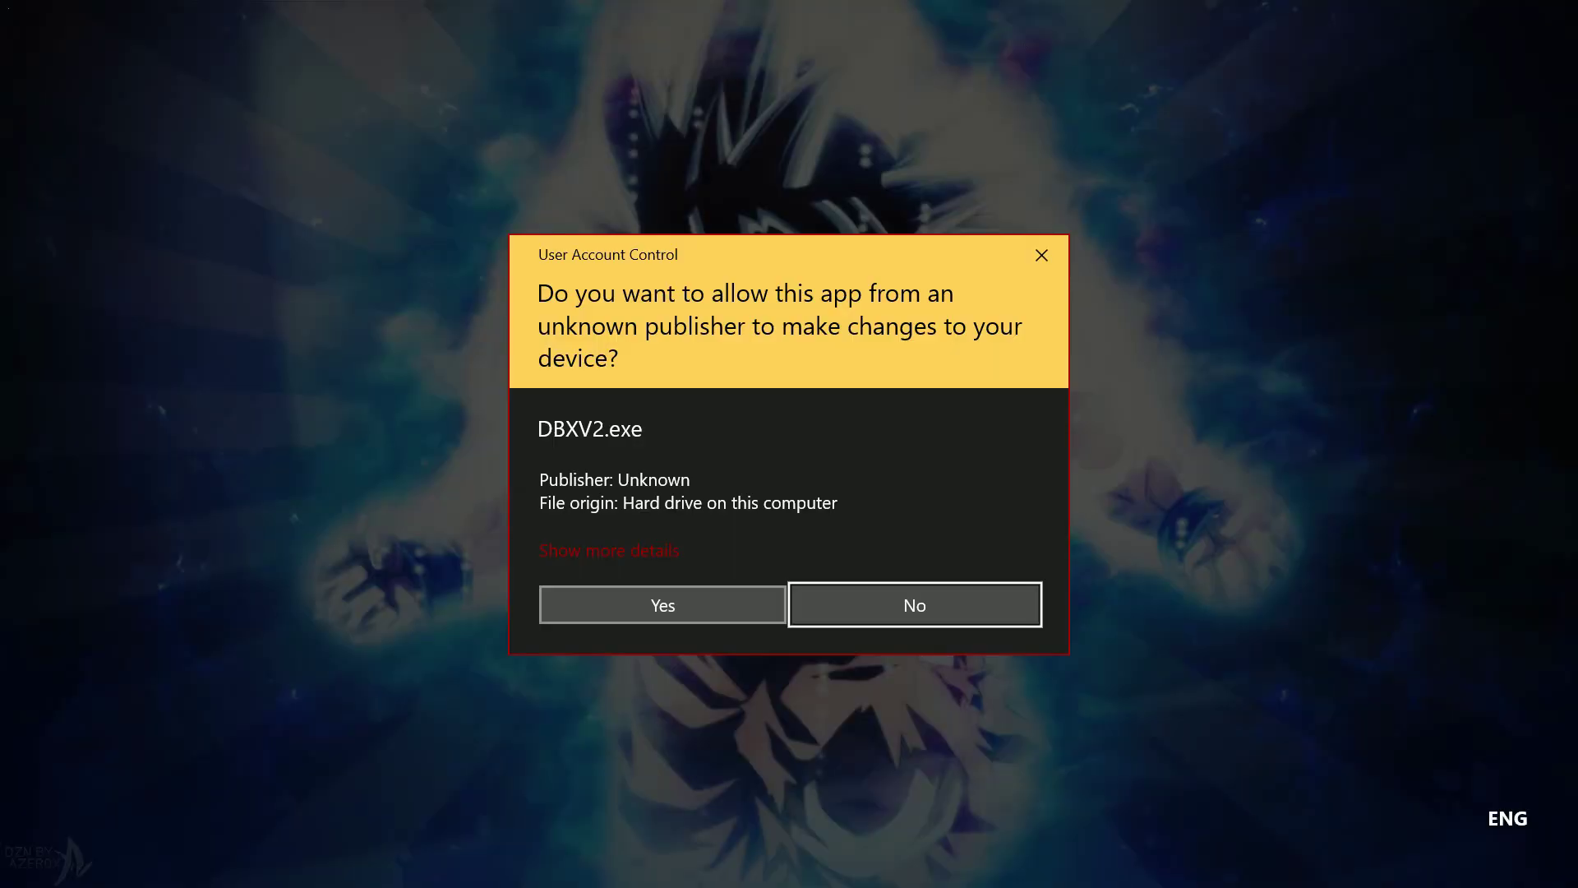
pyautogui.hotkey('alt', 'y')
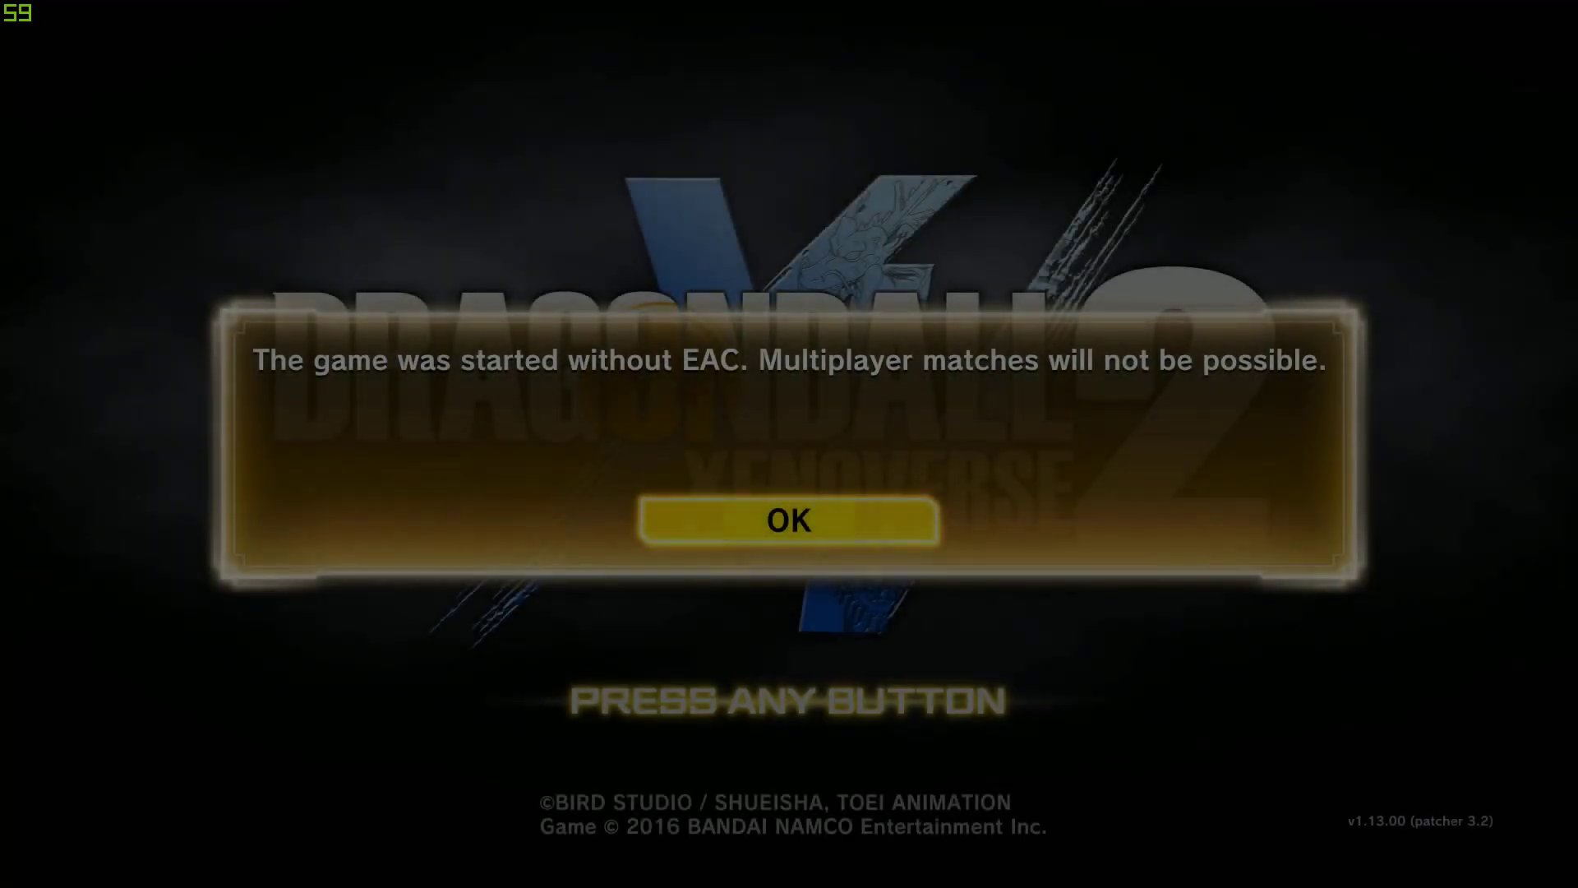
pyautogui.press('Return')
pyautogui.press('Return')
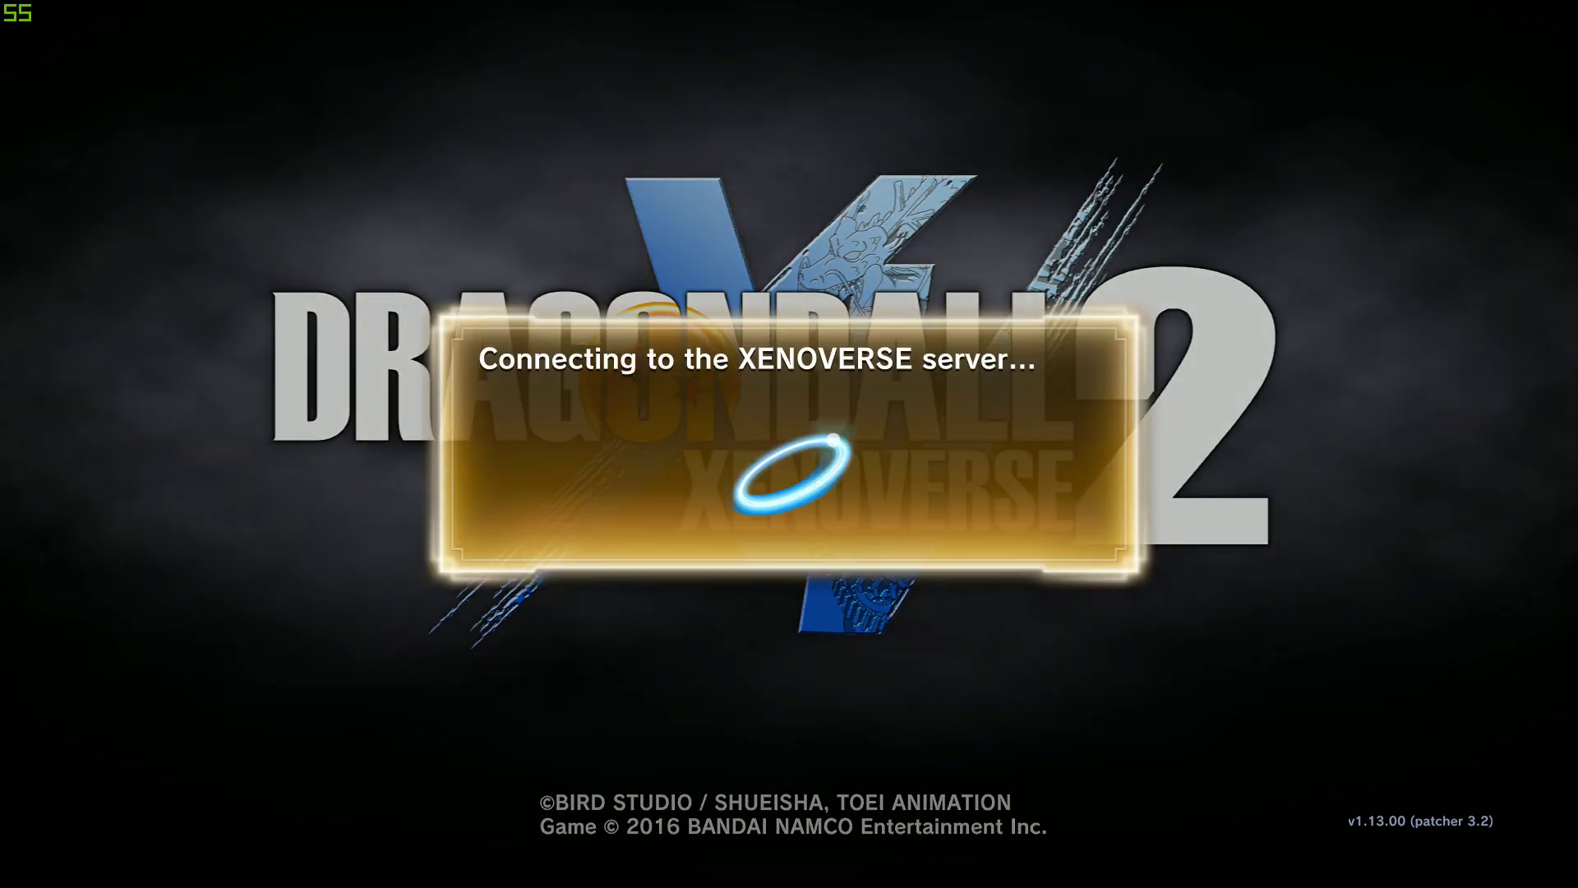
pyautogui.press('Return')
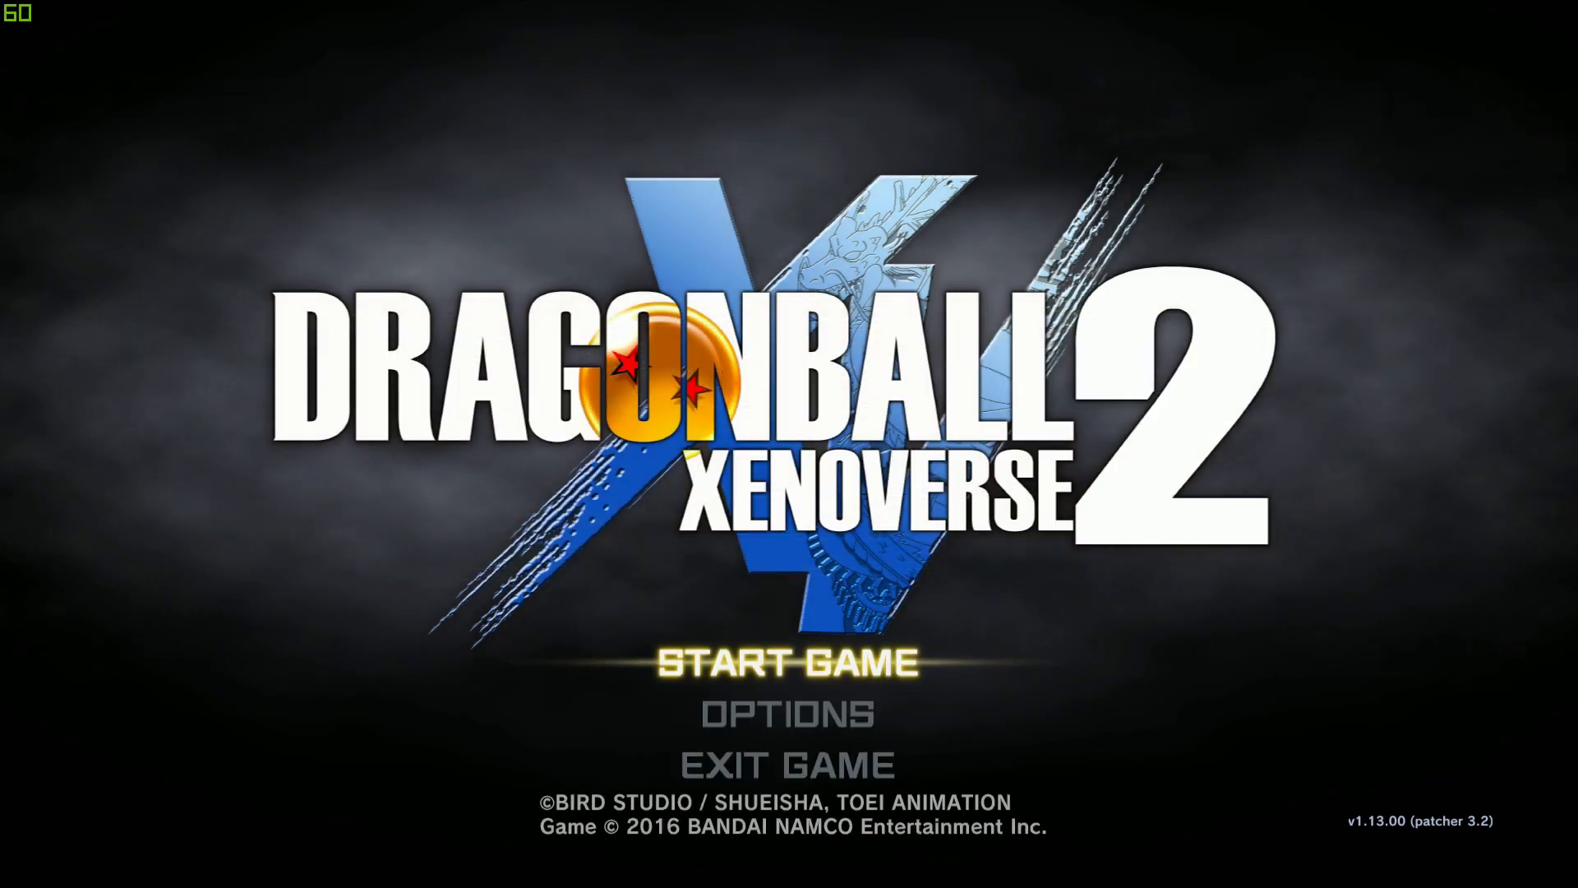
pyautogui.press('Return')
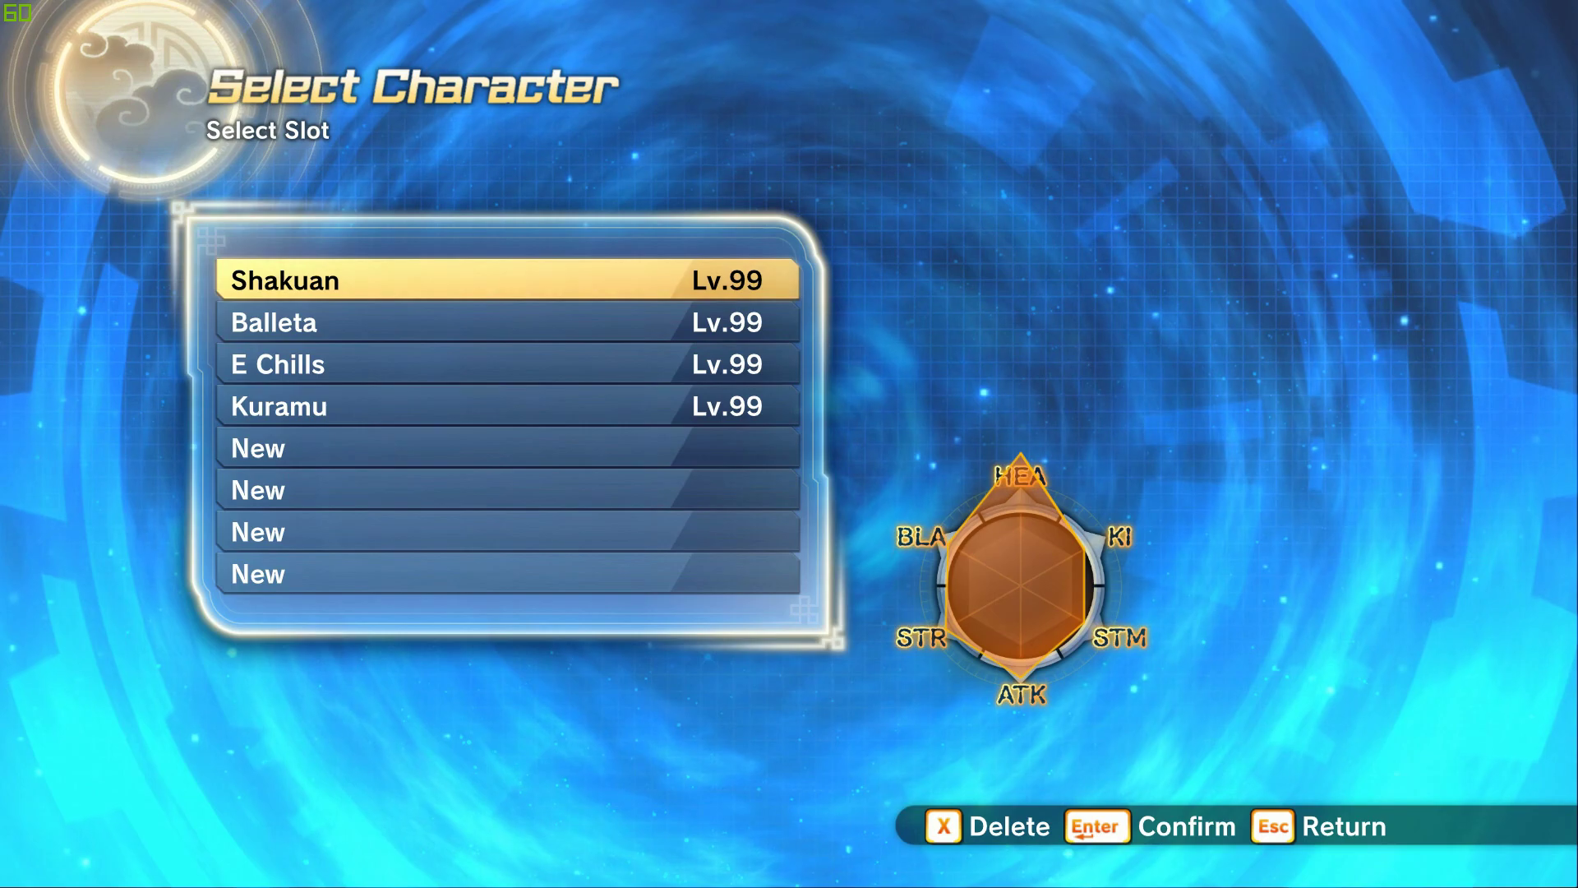
pyautogui.press('Return')
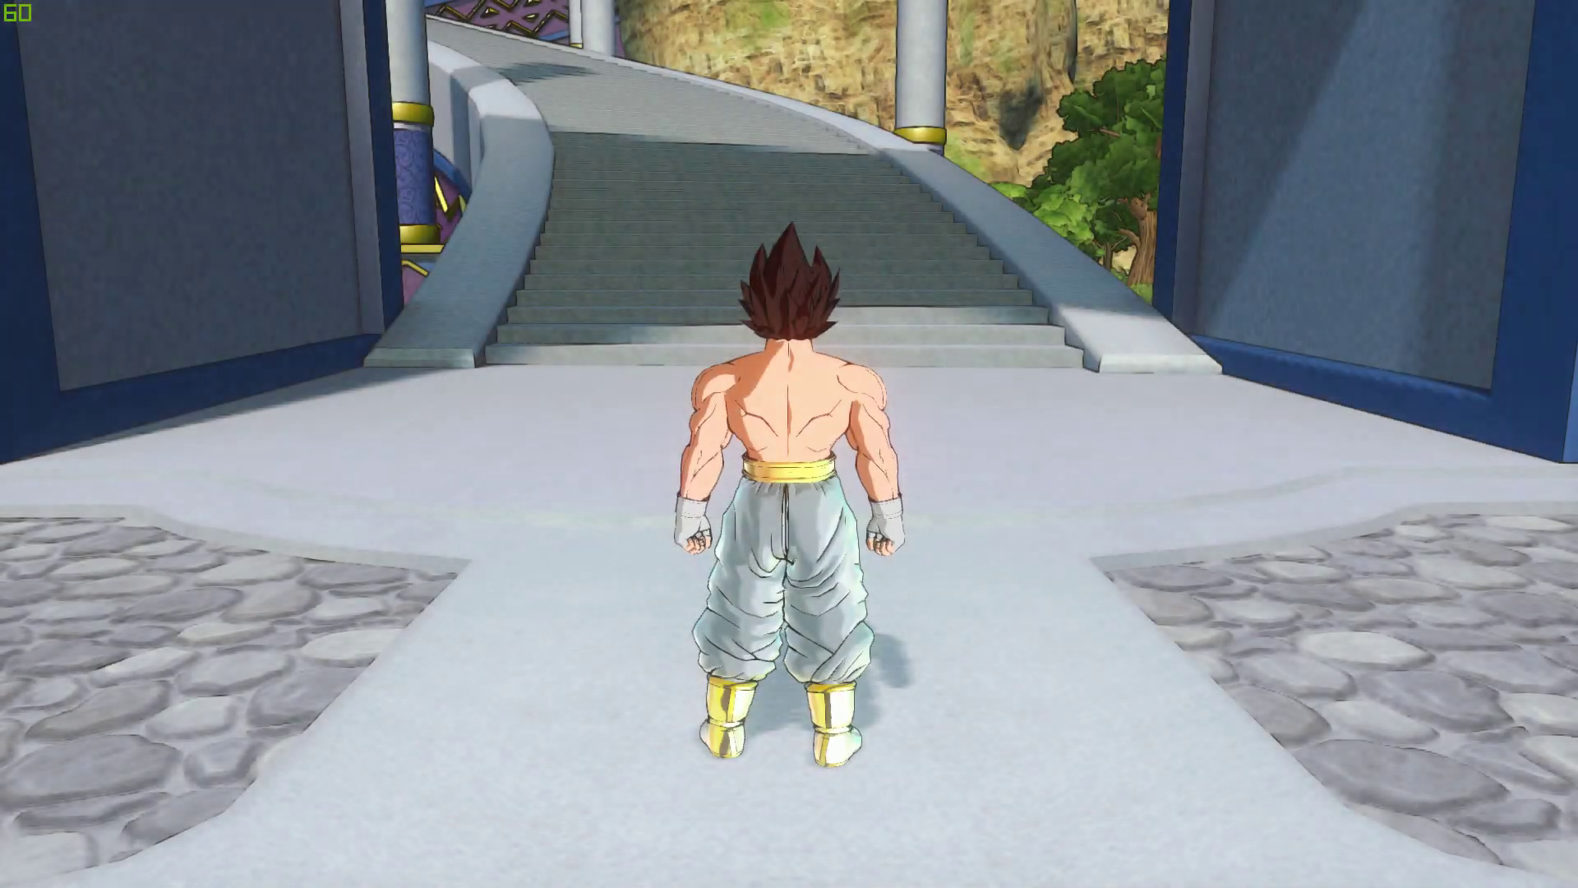
# - Move the character through the Reception Area to the Offline Battles robot and open its battle menu
pyautogui.press('d')
pyautogui.press('space')
pyautogui.press('d')
pyautogui.press('a')
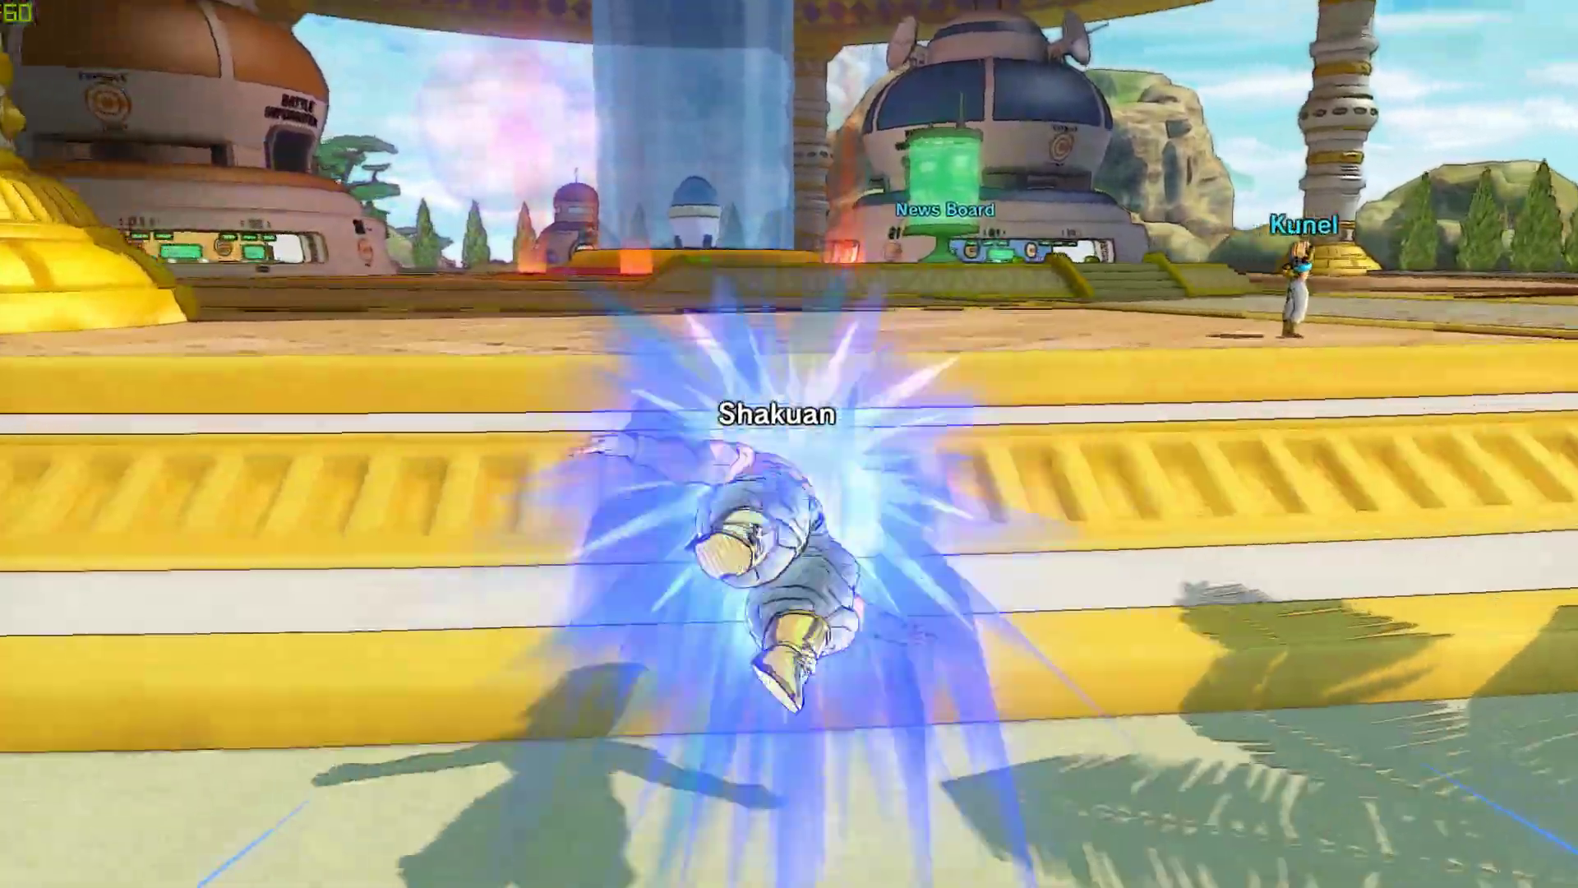
pyautogui.press('a')
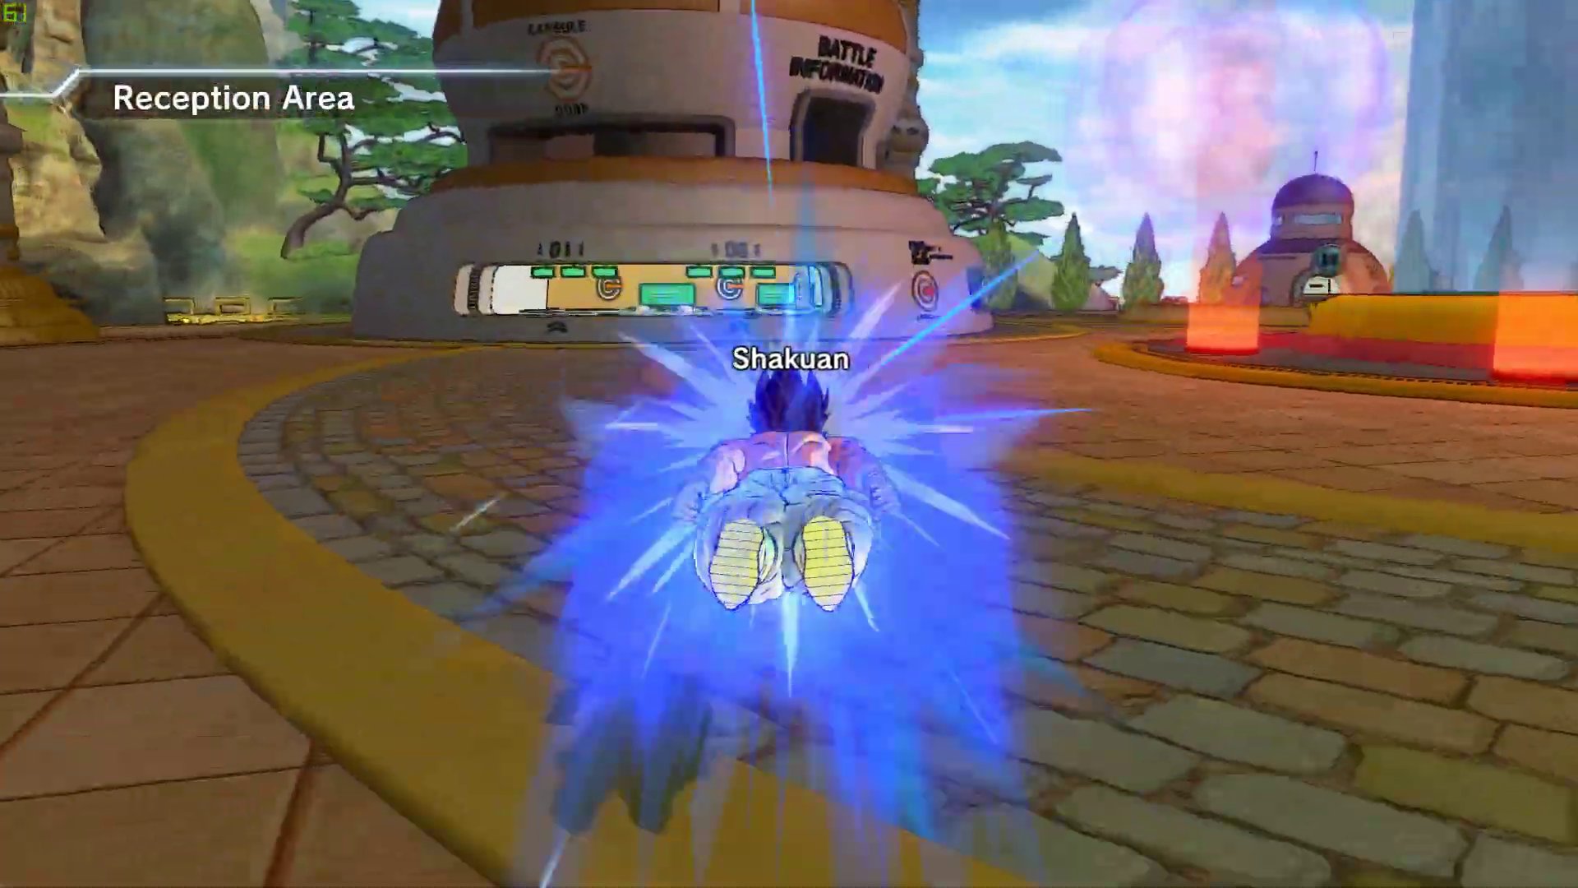
pyautogui.press('d')
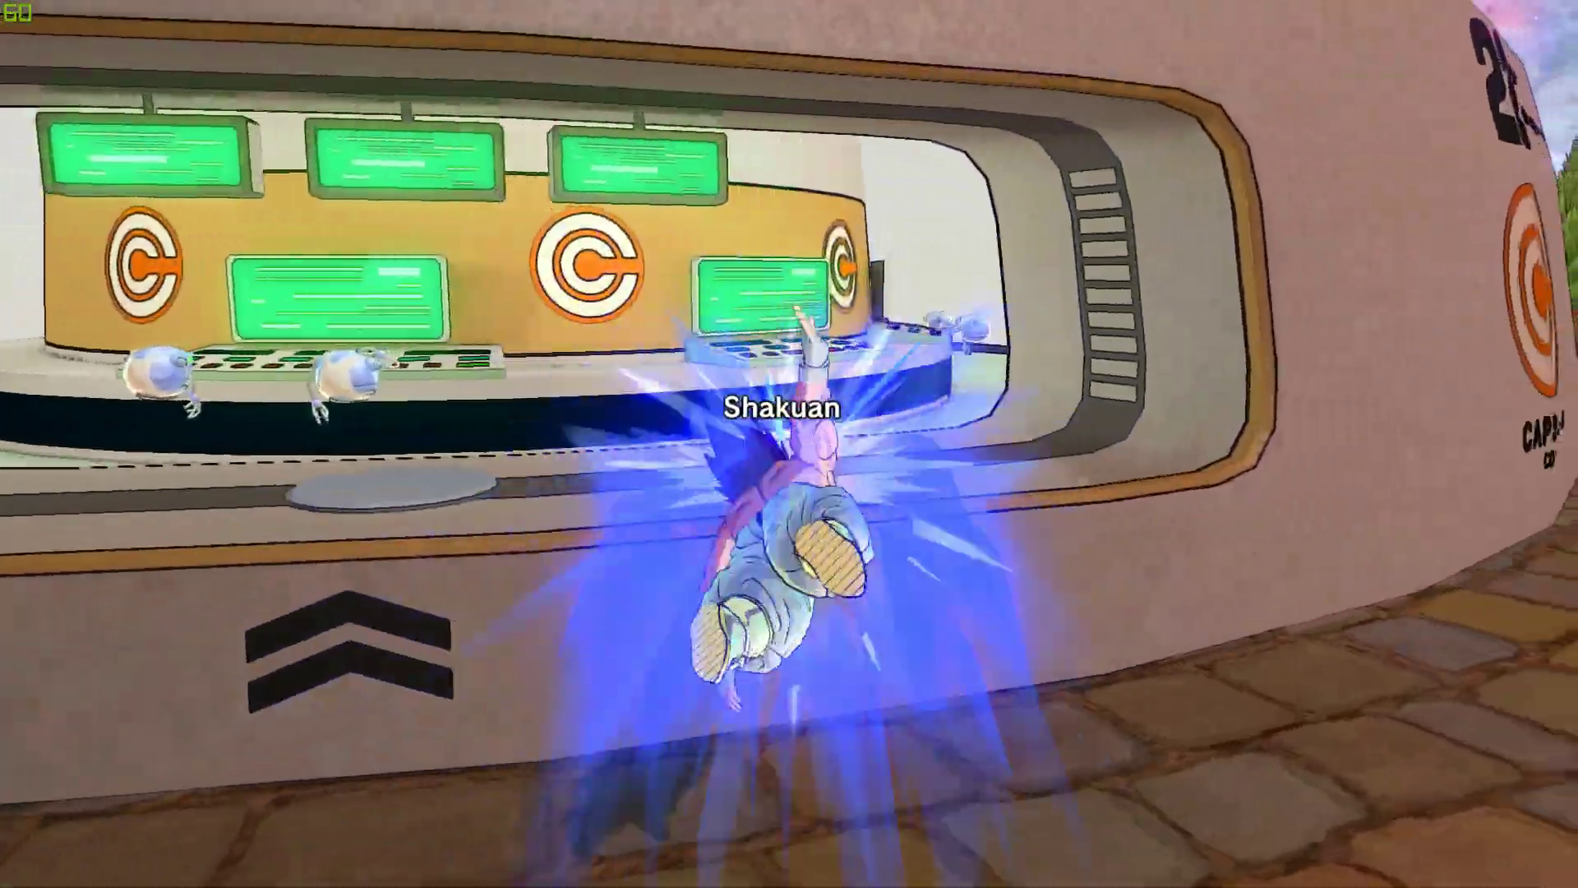
pyautogui.press('d')
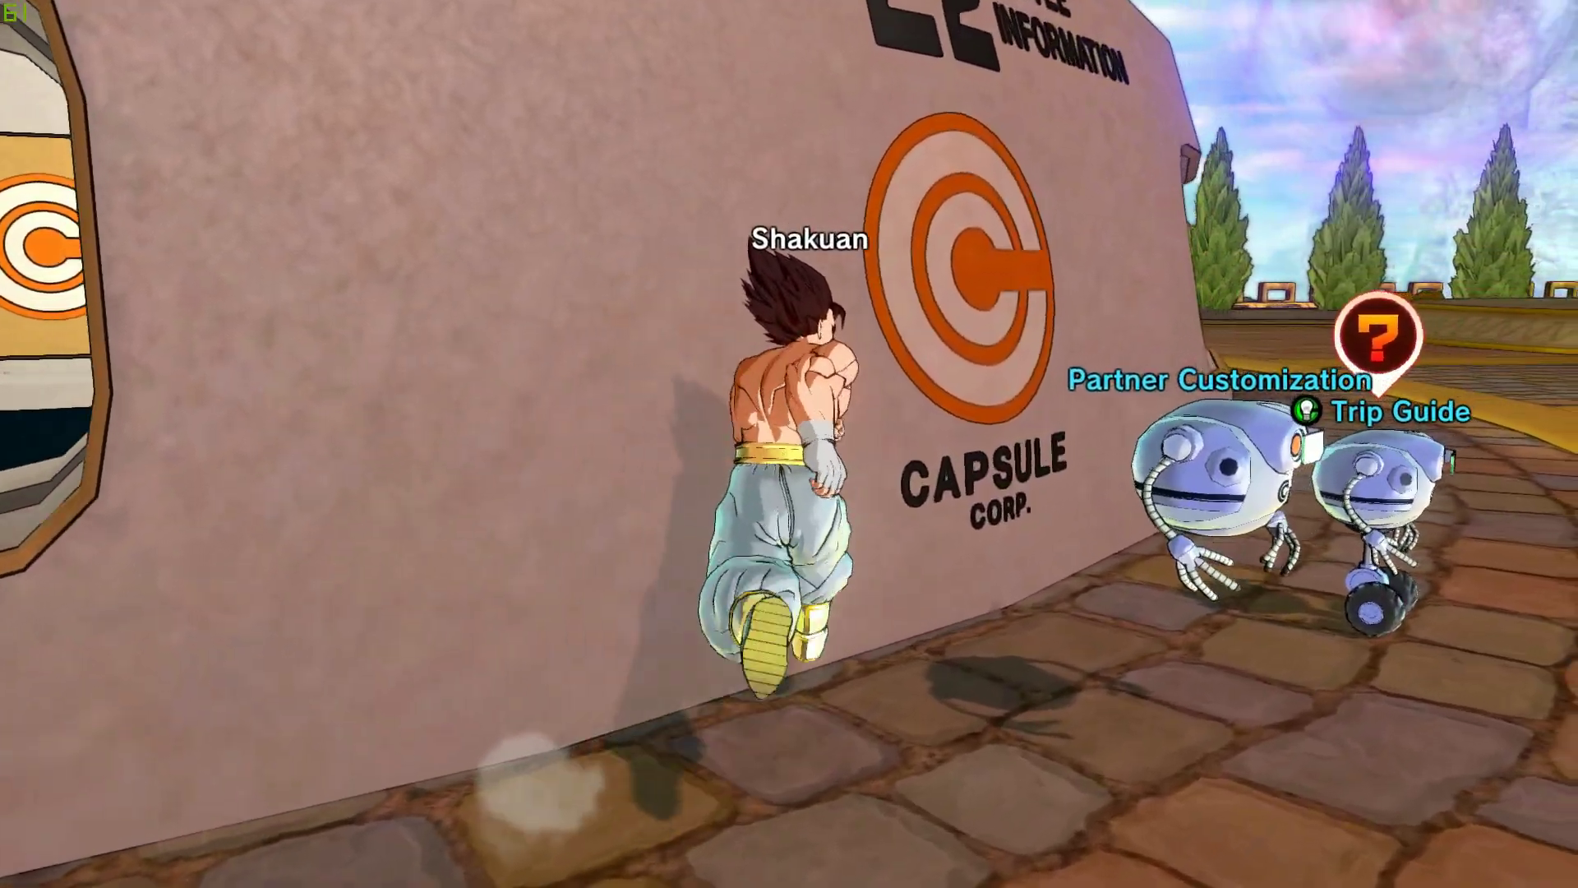
pyautogui.press('w')
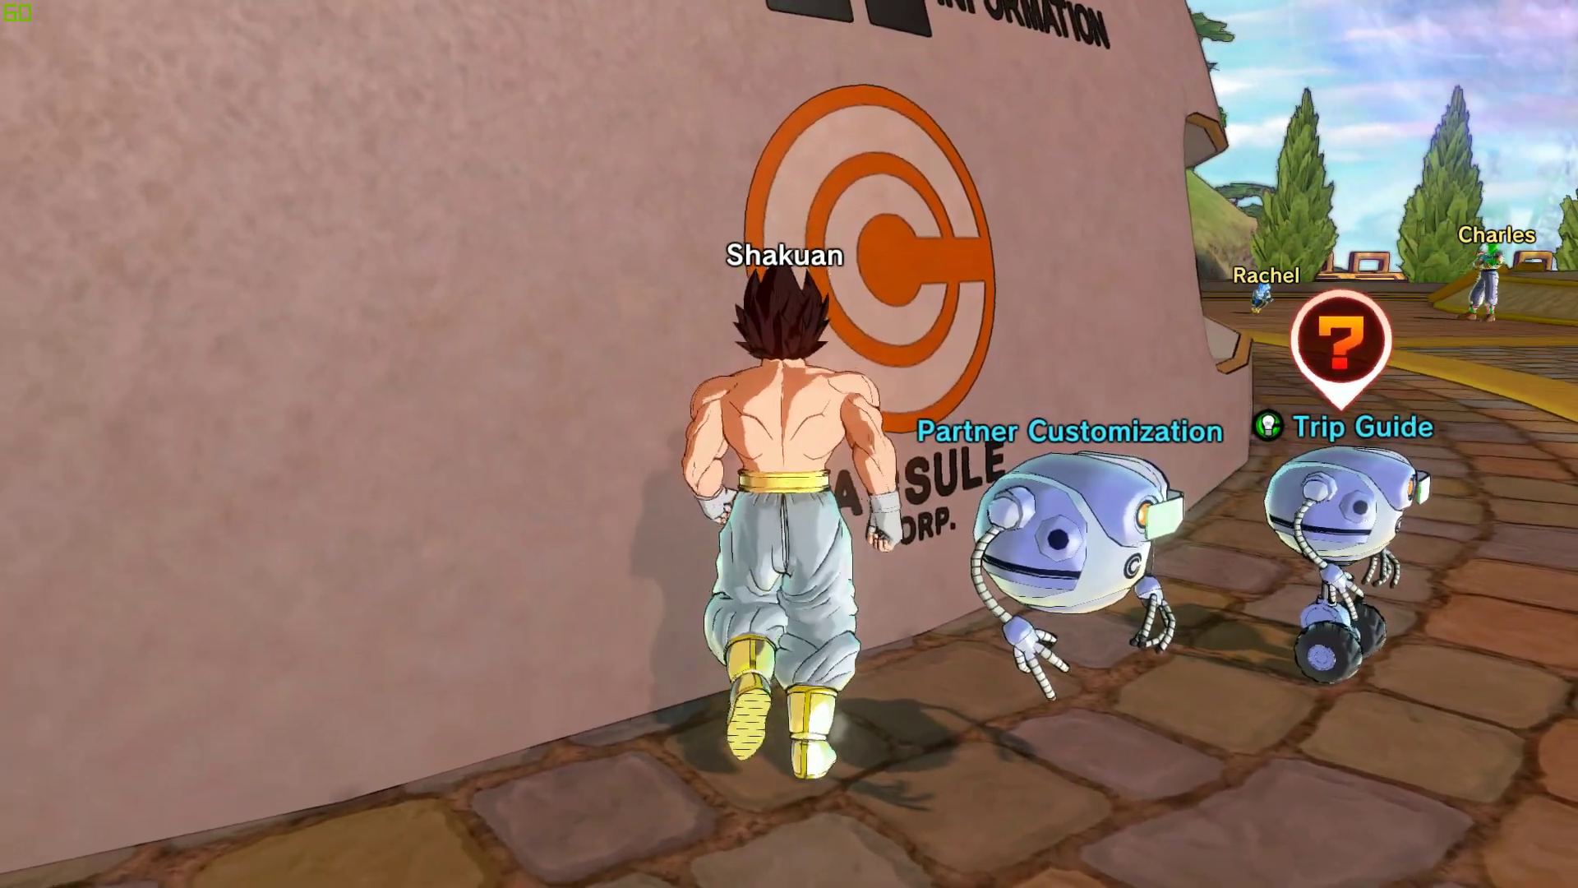
pyautogui.press('w')
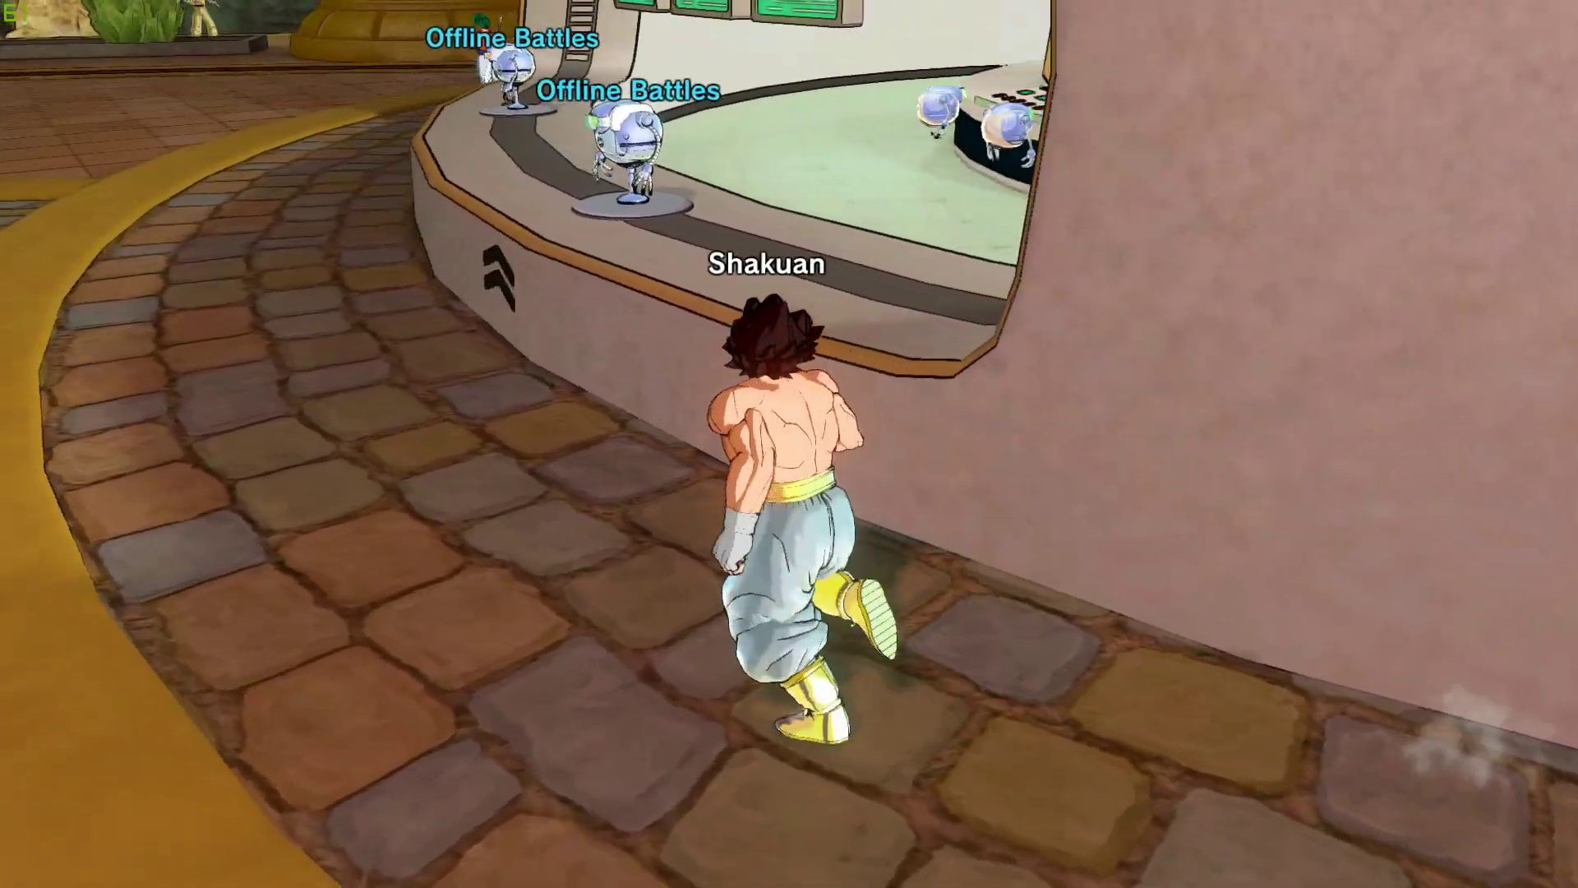
pyautogui.press('q')
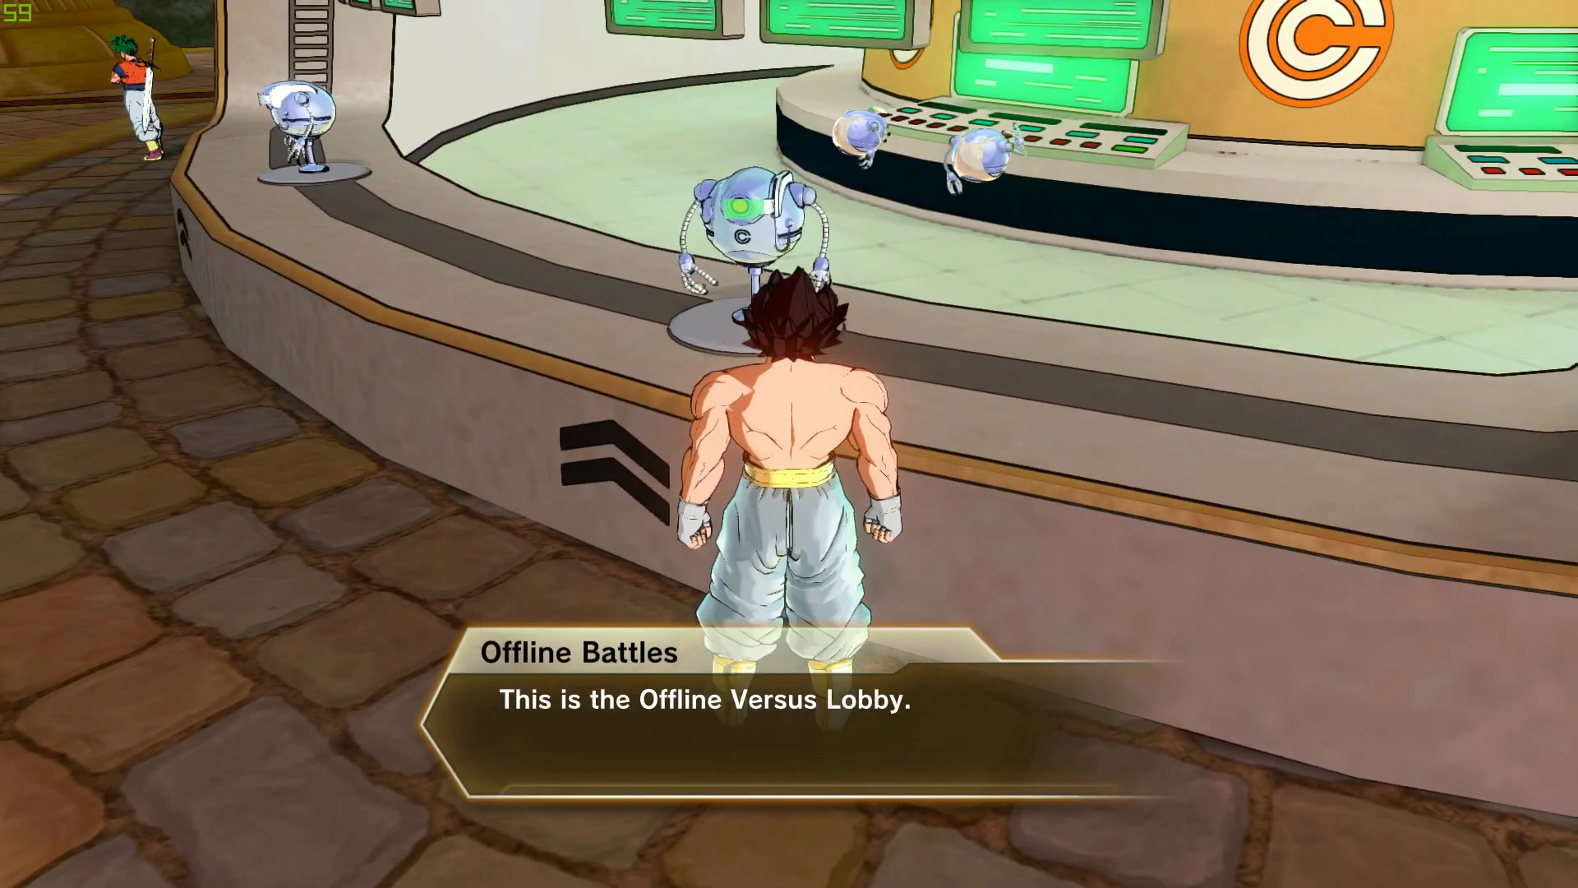
pyautogui.press('q')
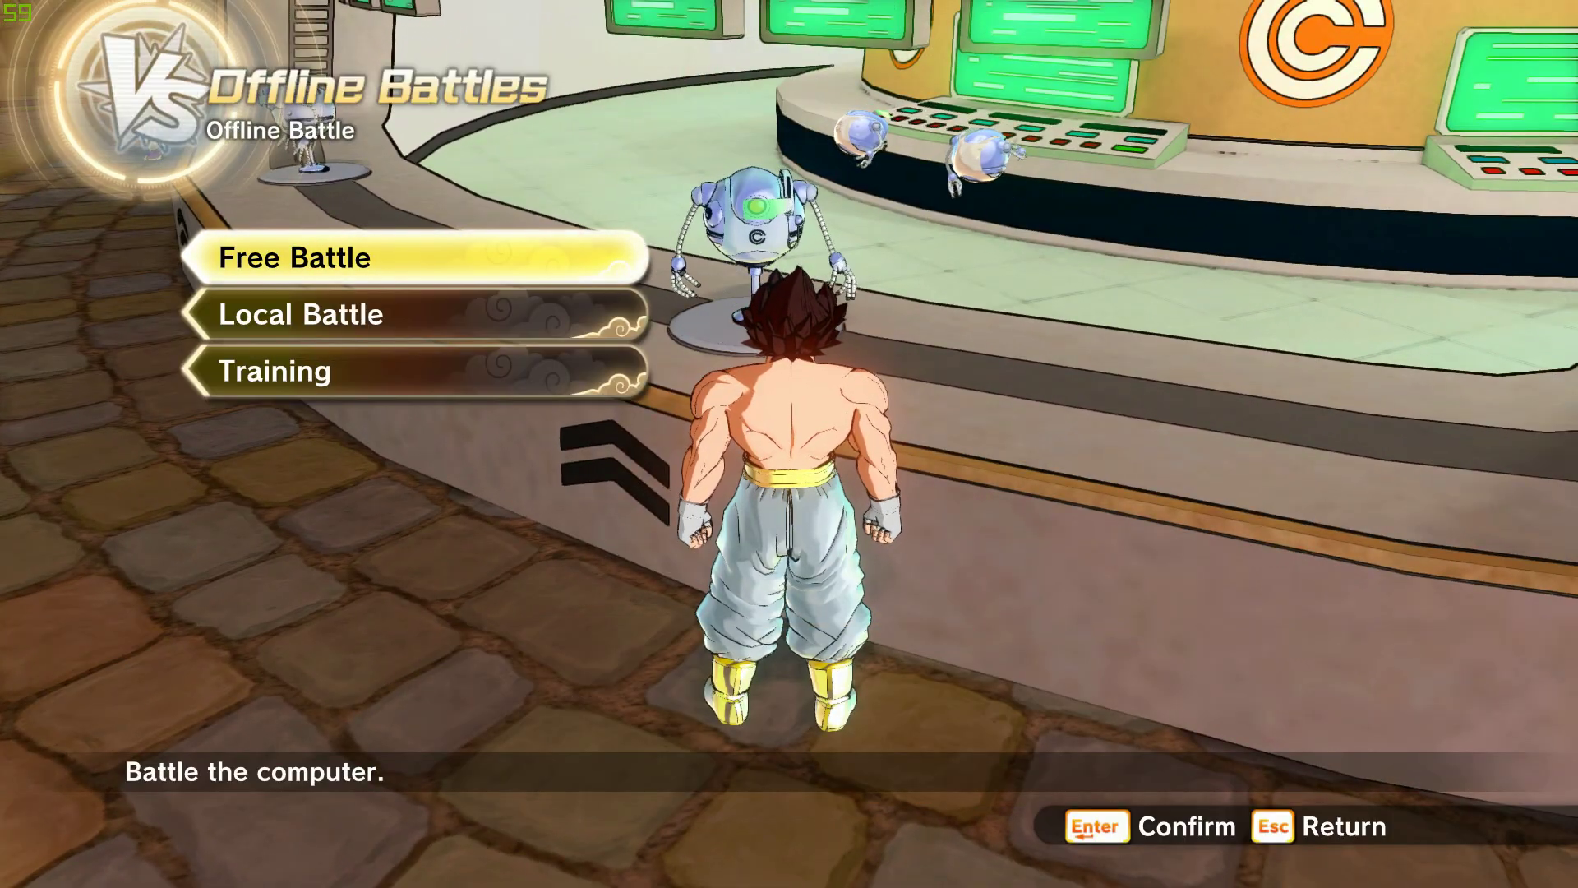
# - Check the created character's equipped skills and start an offline battle with it on the World Tournament Stage
pyautogui.press('Return')
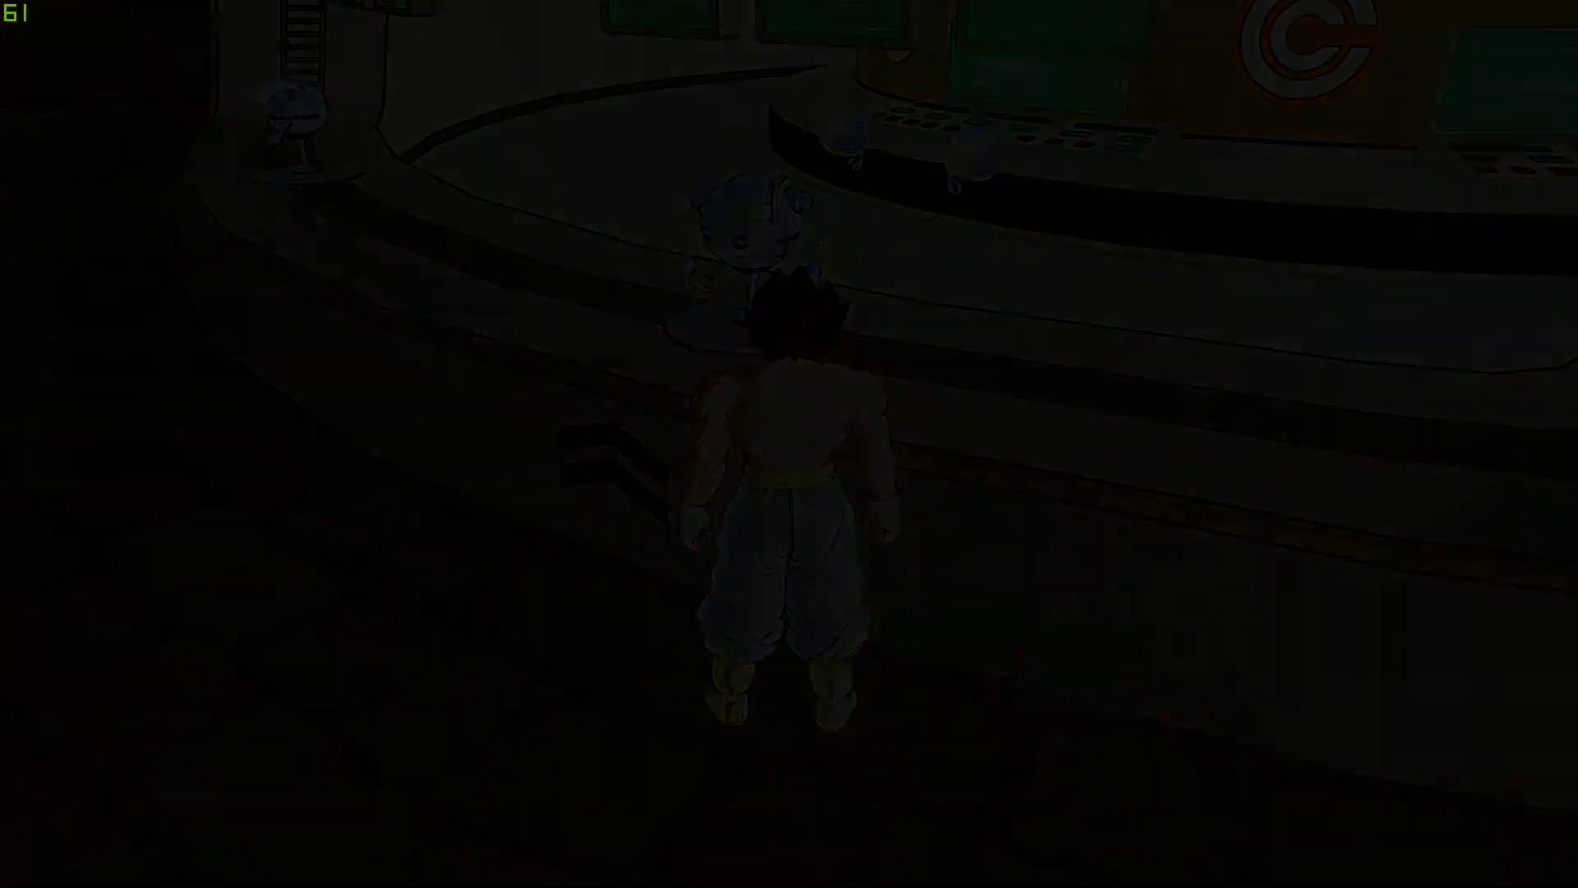
pyautogui.press('x')
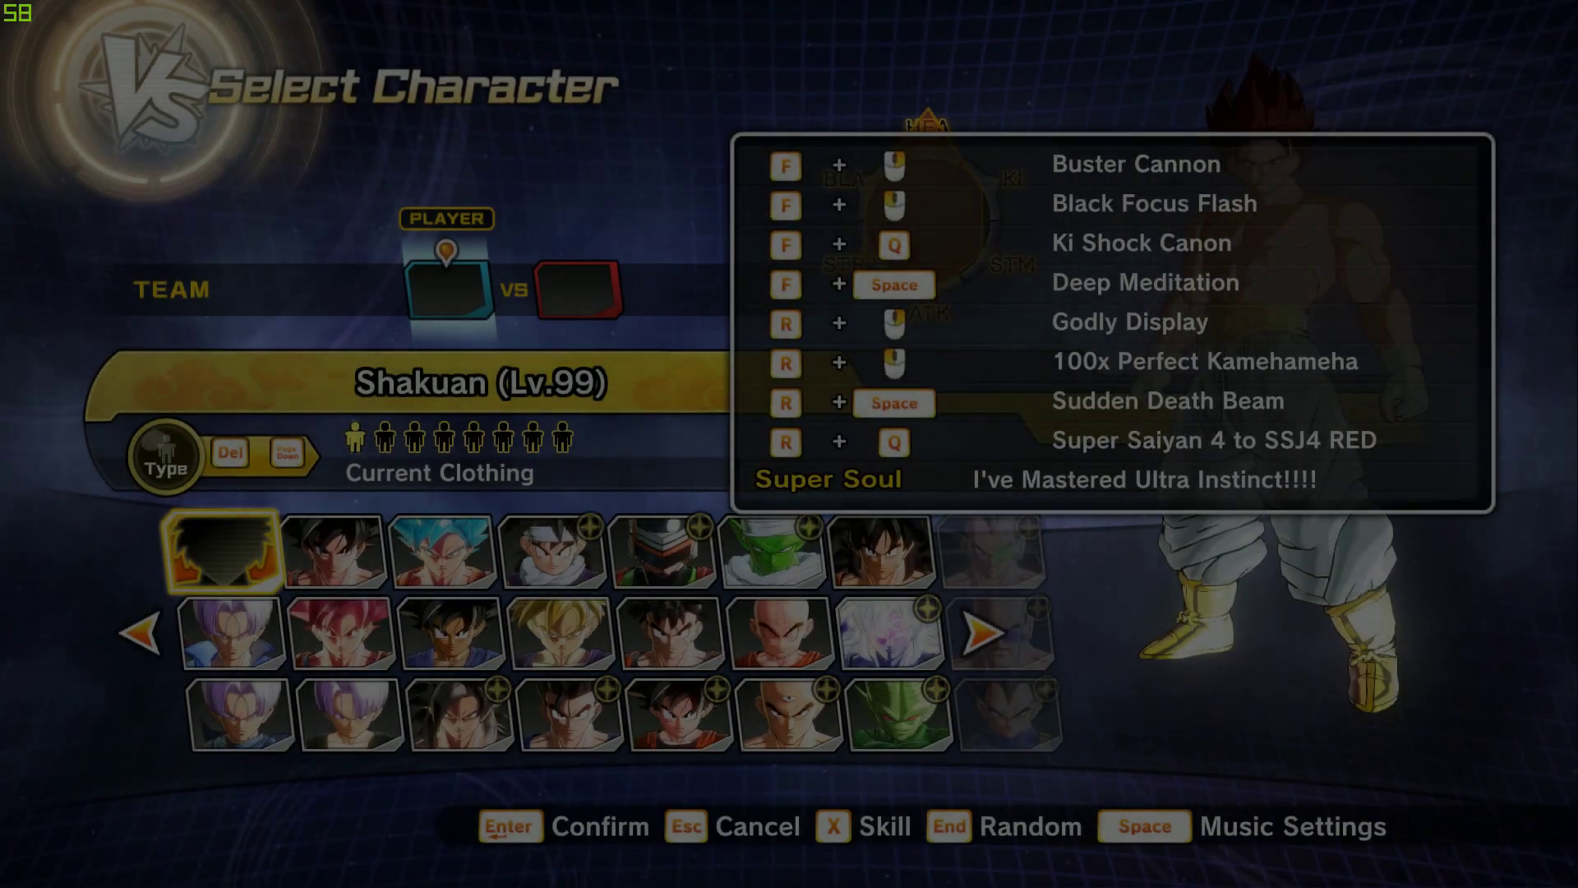
pyautogui.press('x')
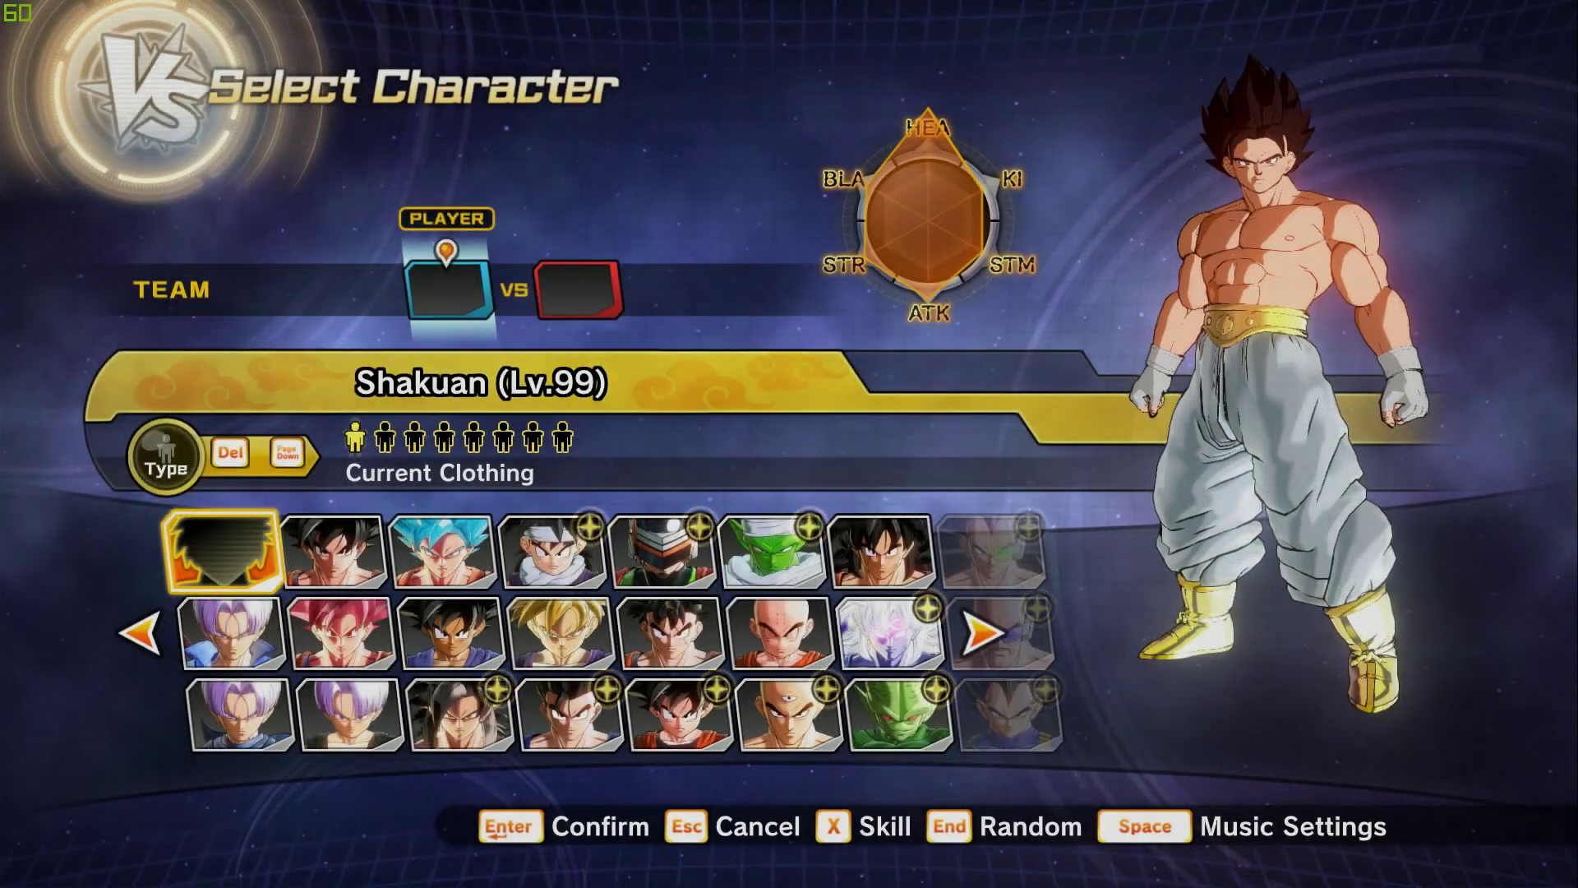
pyautogui.press('Down')
pyautogui.press('Return')
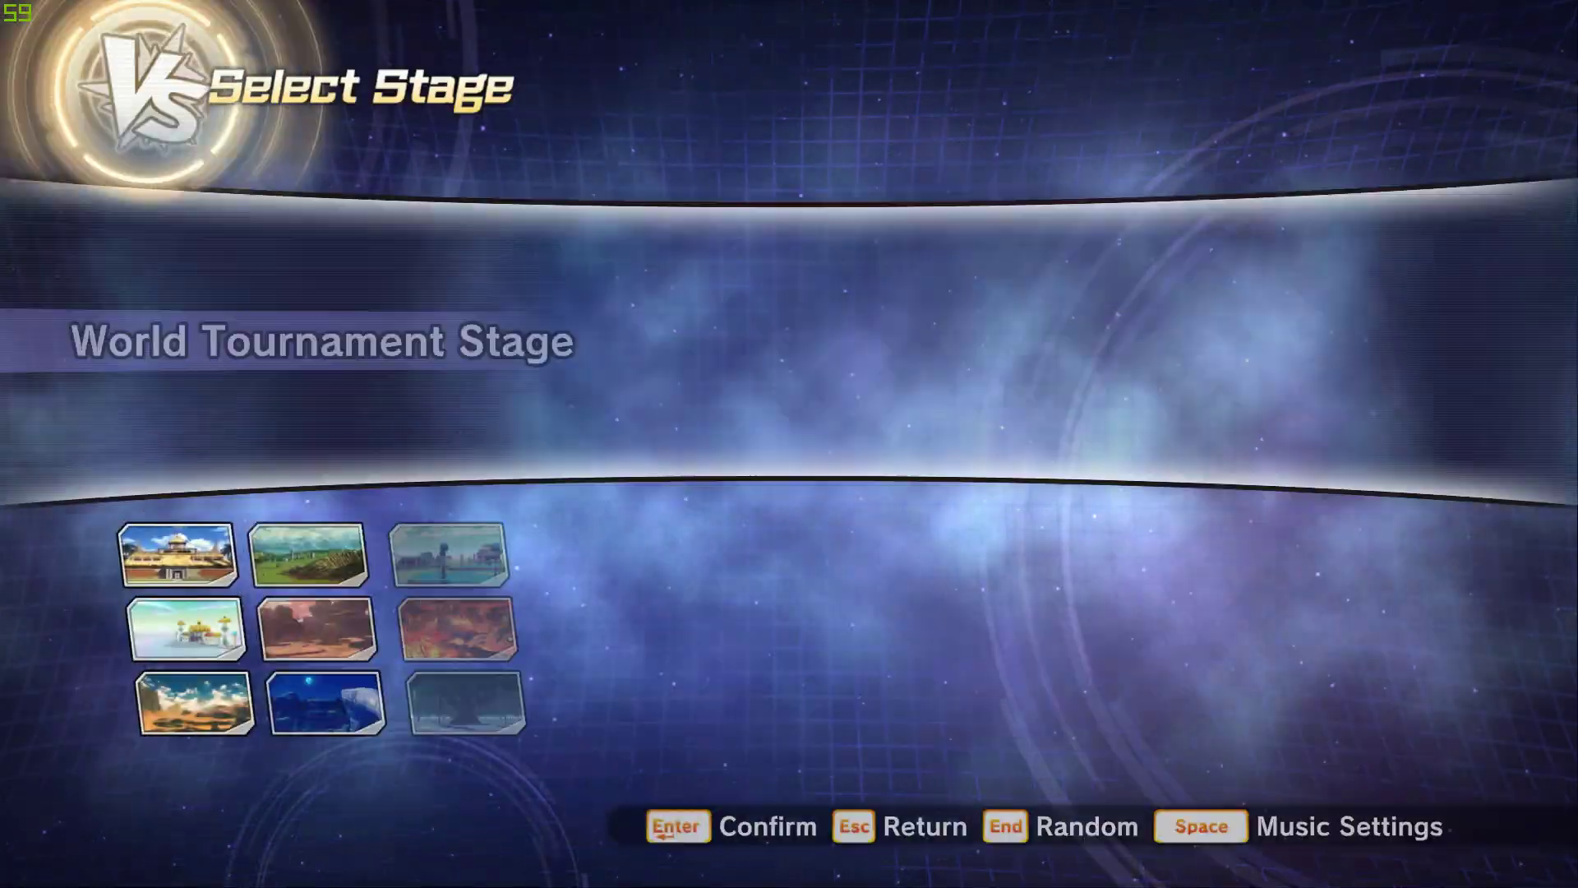
pyautogui.press('Return')
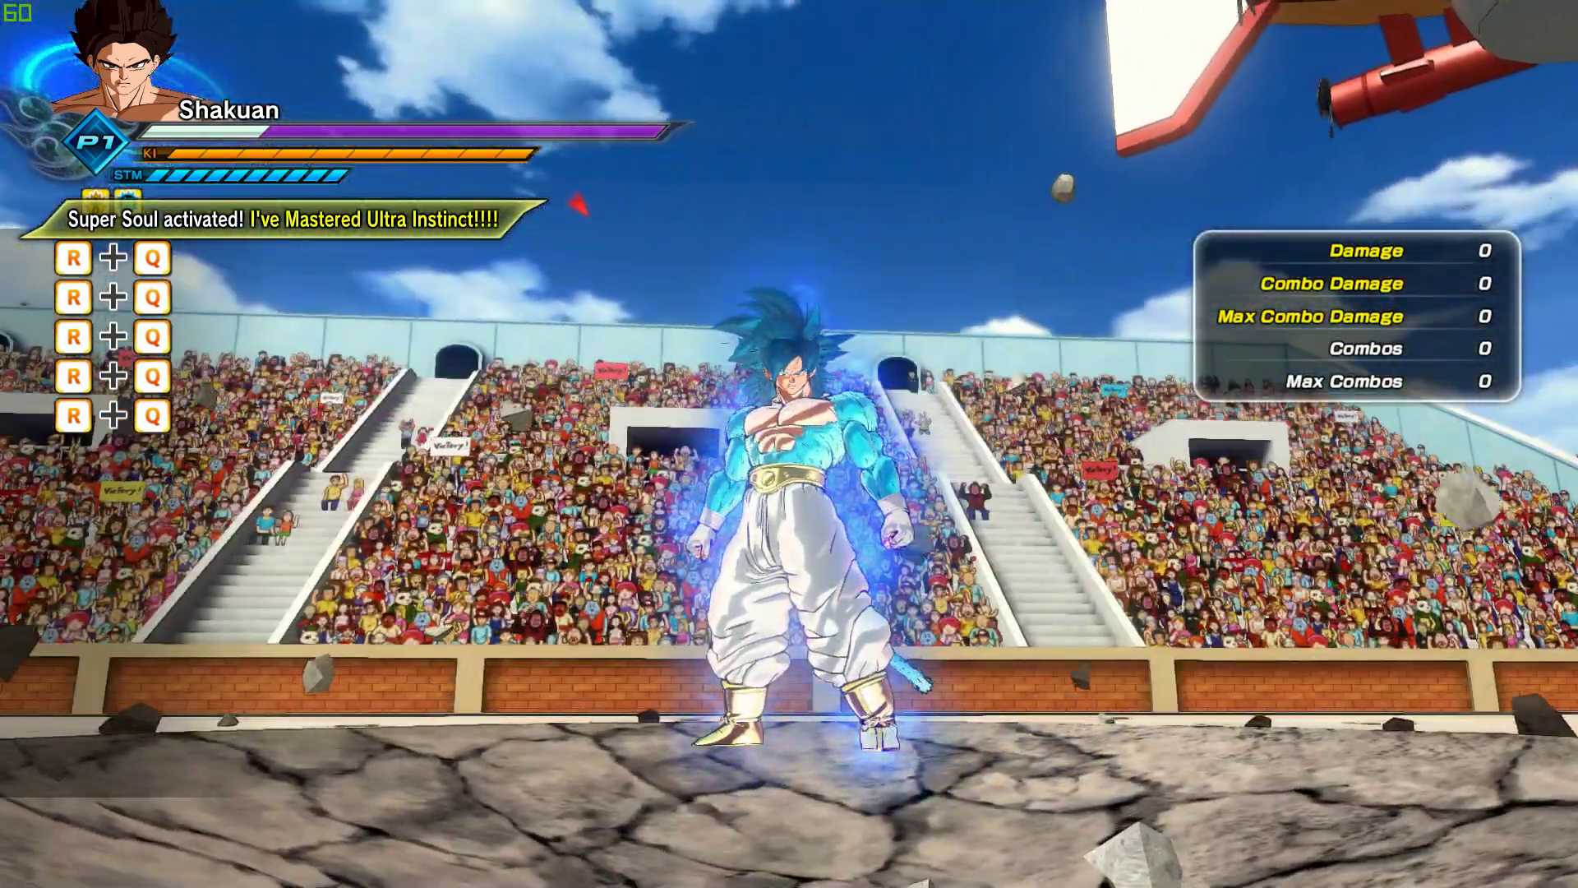
# - Trigger the Super Saiyan 4 to SSJ4 RED awoken skill on the character during the battle
pyautogui.press('r')
pyautogui.press('q')
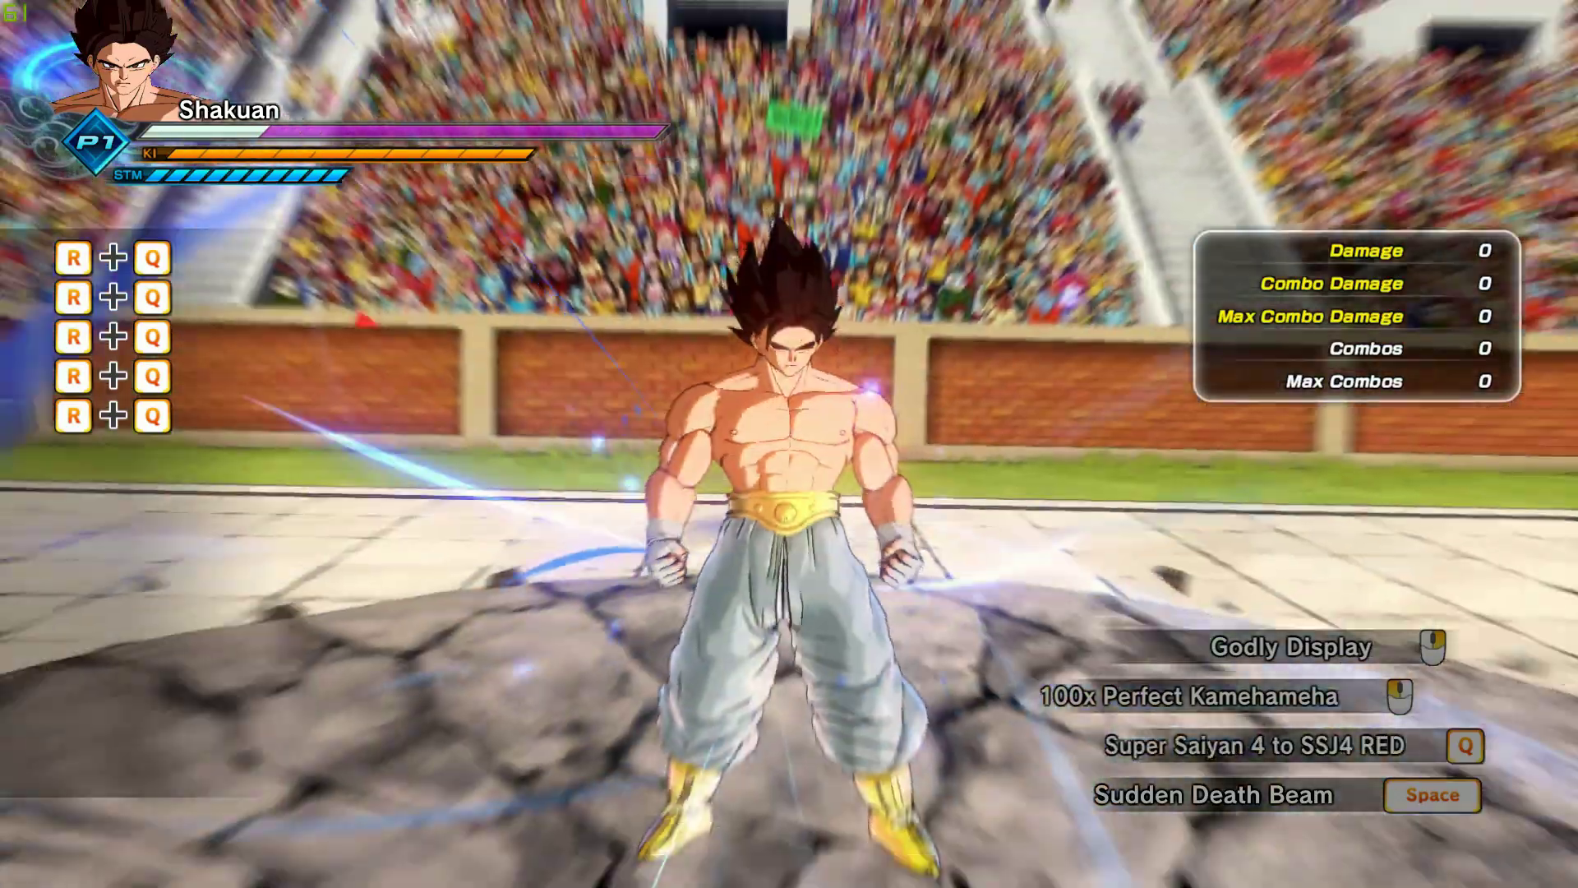